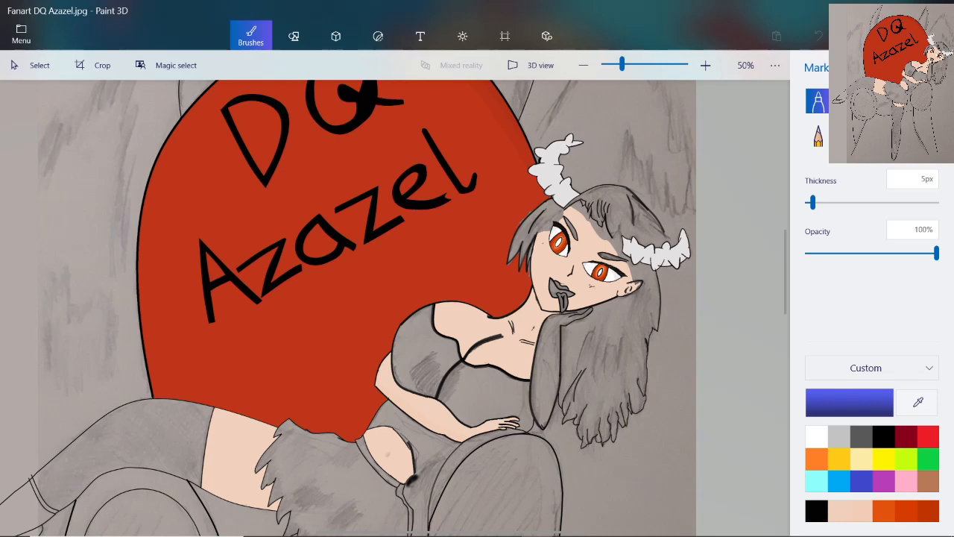
scroll(395, 298, "down", 5)
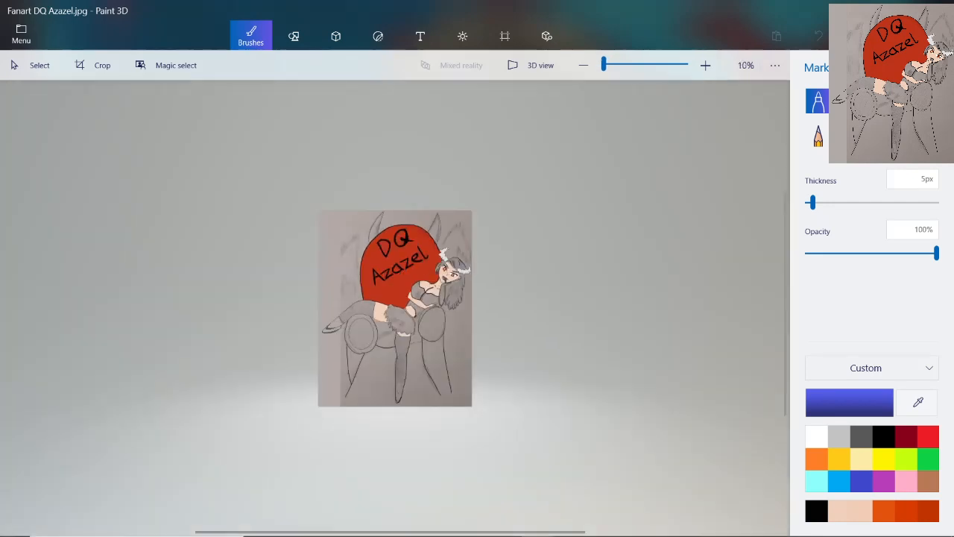
scroll(395, 308, "up", 3)
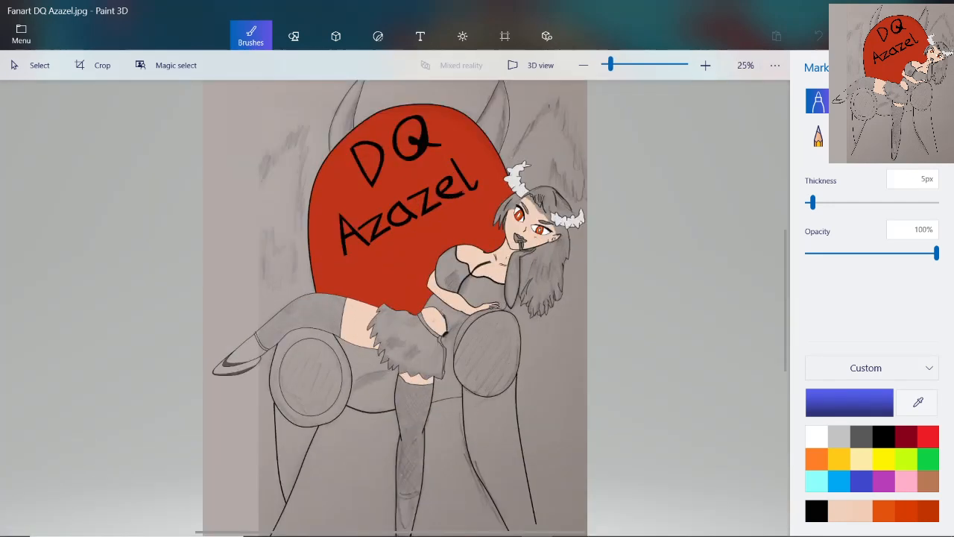
scroll(456, 317, "up", 5)
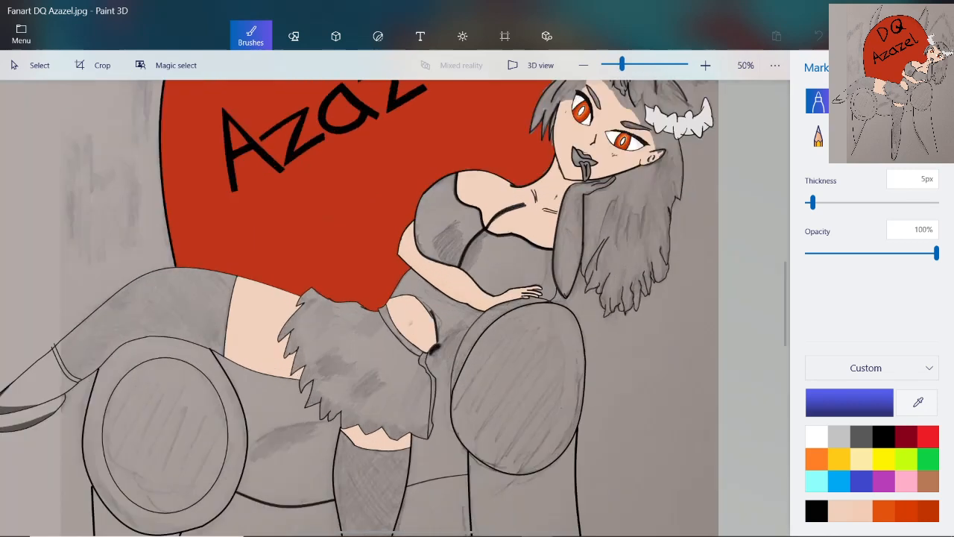
scroll(456, 317, "down", 5)
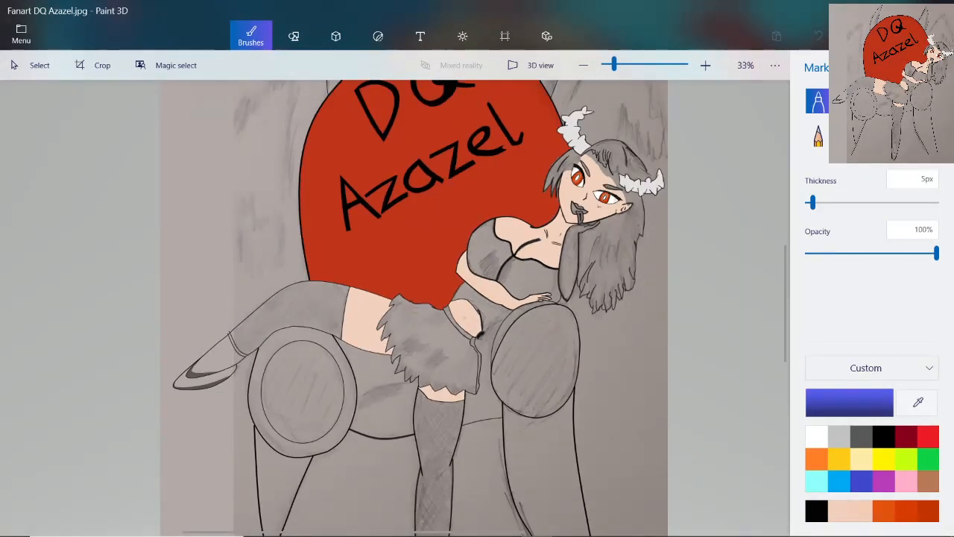
Set the Pencil to its minimum thickness and the Watercolour brush to 10 px thickness with 100% opacity
left_click(818, 136)
left_click_drag(833, 202, 805, 202)
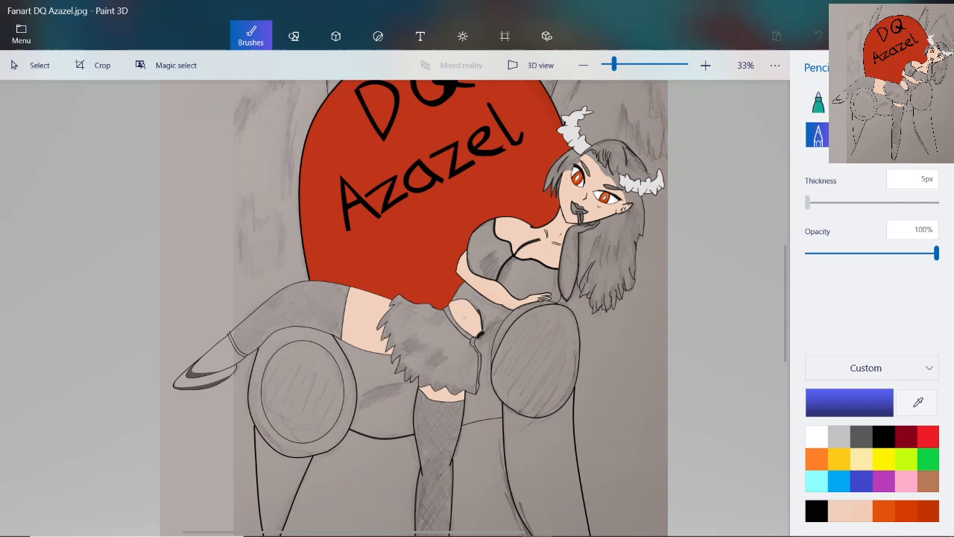
left_click(899, 103)
left_click(921, 179)
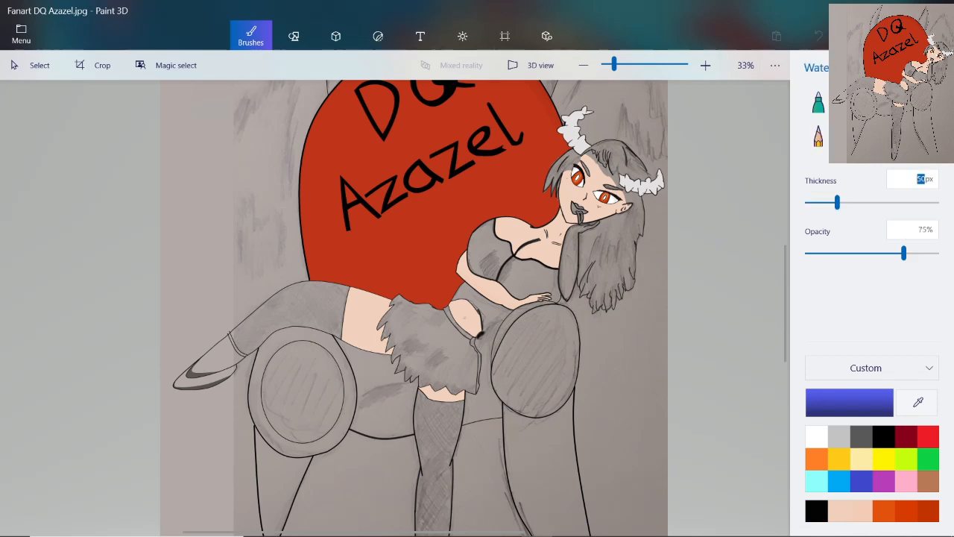
type("10")
key("Return")
left_click_drag(904, 253, 936, 253)
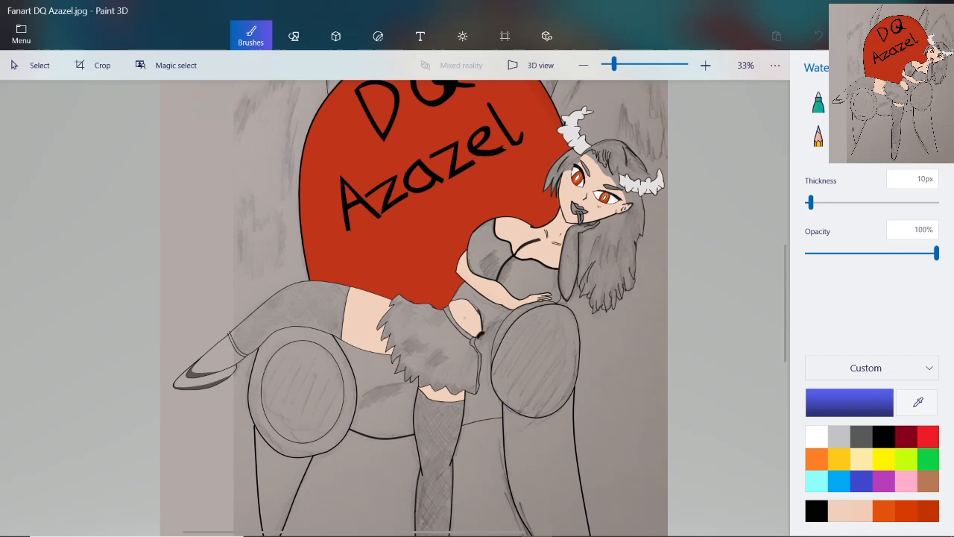
Set the Pixel pen's thickness to 3 px
left_click(925, 102)
left_click(921, 179)
type("3")
key("Return")
Set the Spray can to 25 px thickness and 100% opacity, and make the Pixel pen the active brush again
left_click(926, 137)
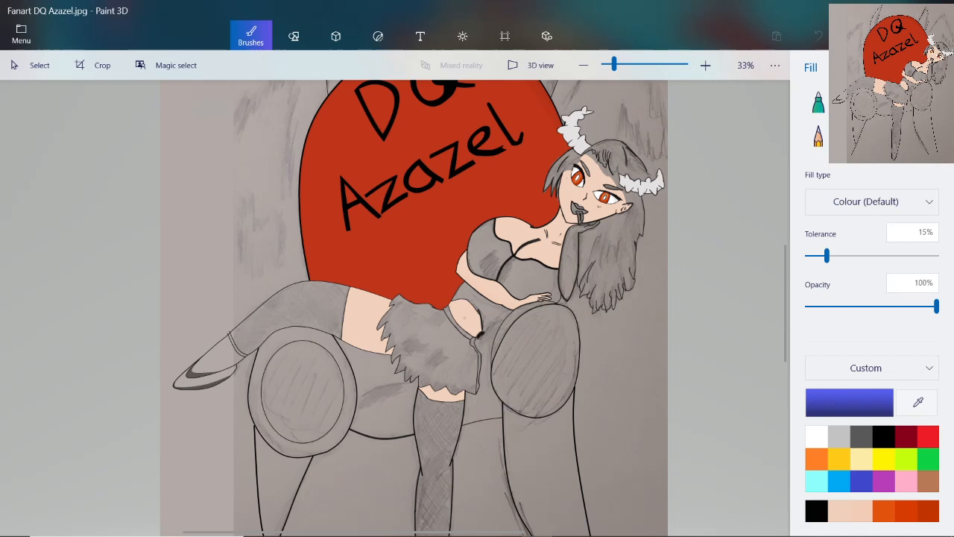
left_click(899, 136)
left_click_drag(830, 201, 807, 202)
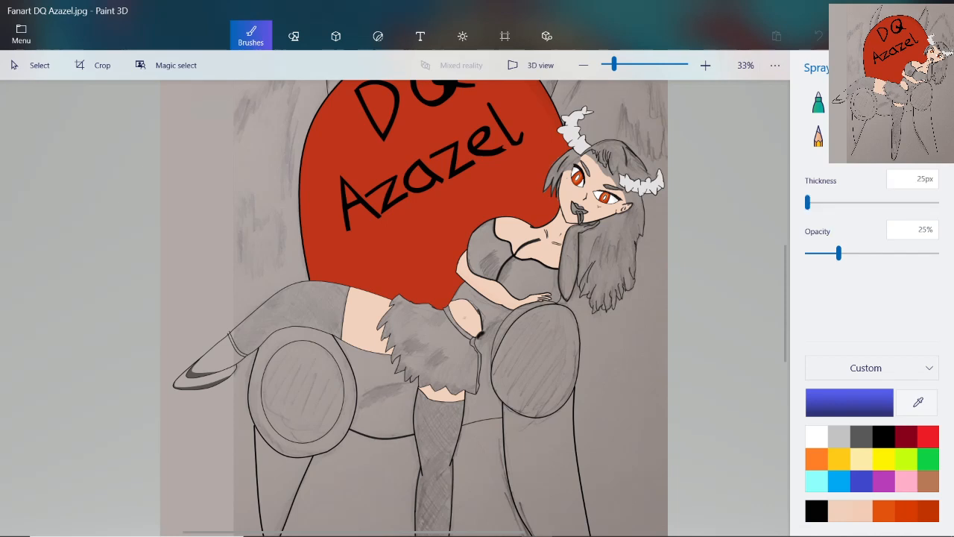
left_click_drag(838, 254, 936, 253)
left_click(926, 102)
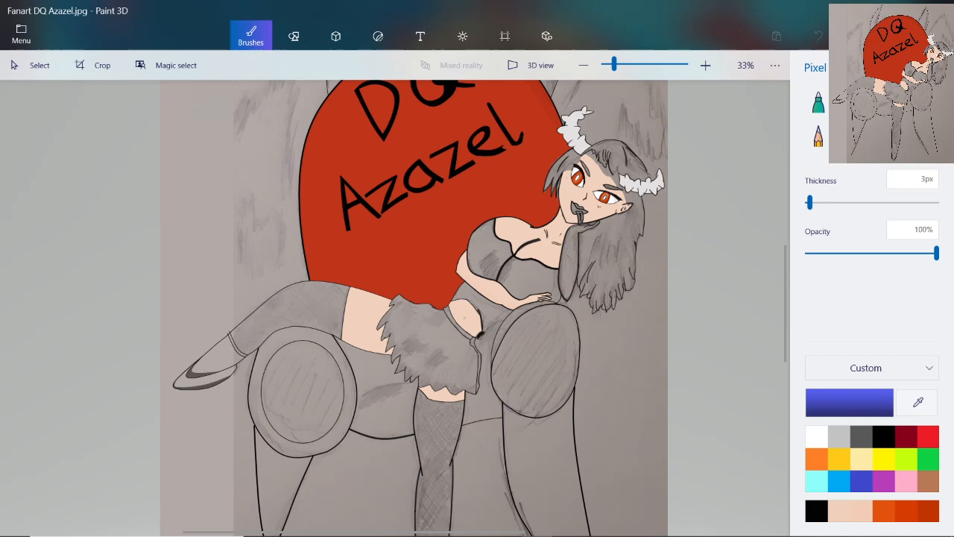
Examine the line art of the figure's face, torso, arms and hair at several magnifications
scroll(591, 197, "up", 8)
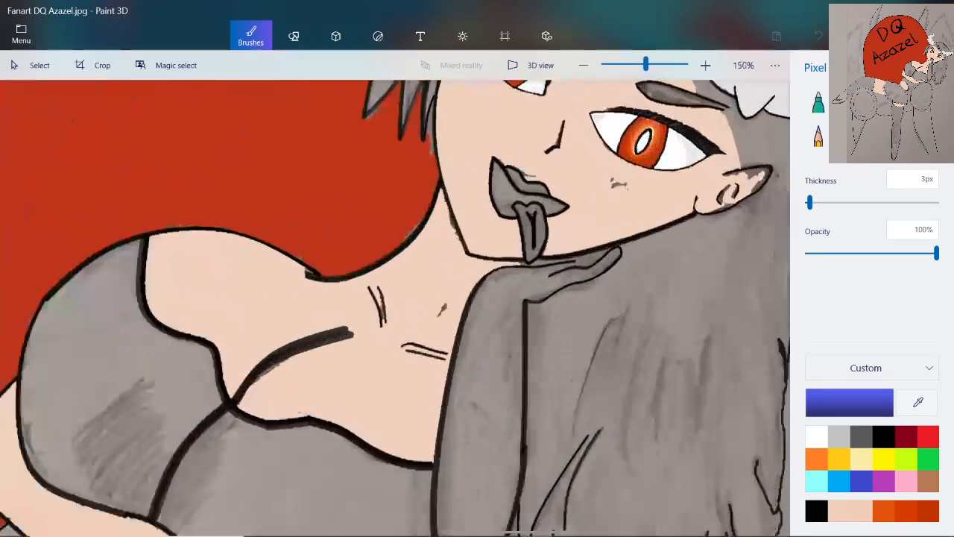
scroll(591, 197, "down", 2)
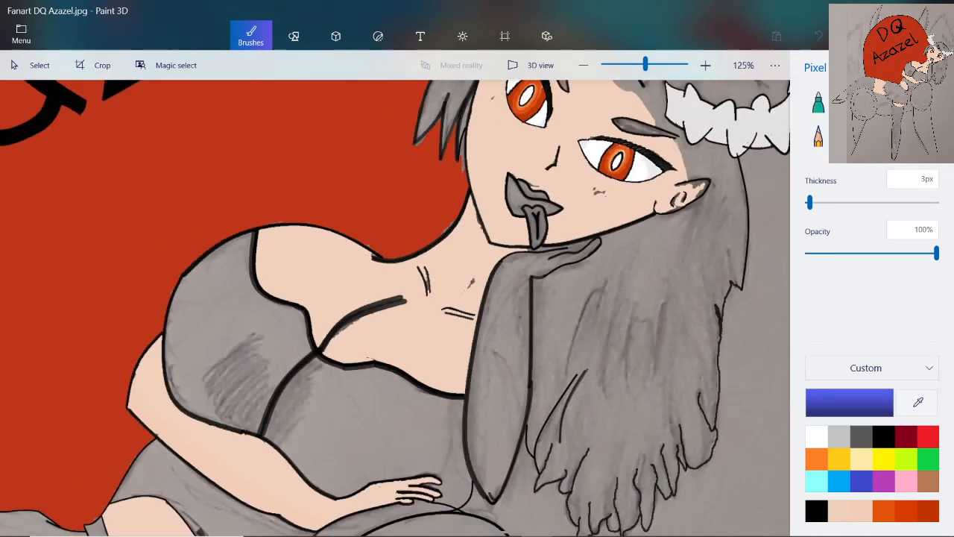
scroll(591, 197, "down", 5)
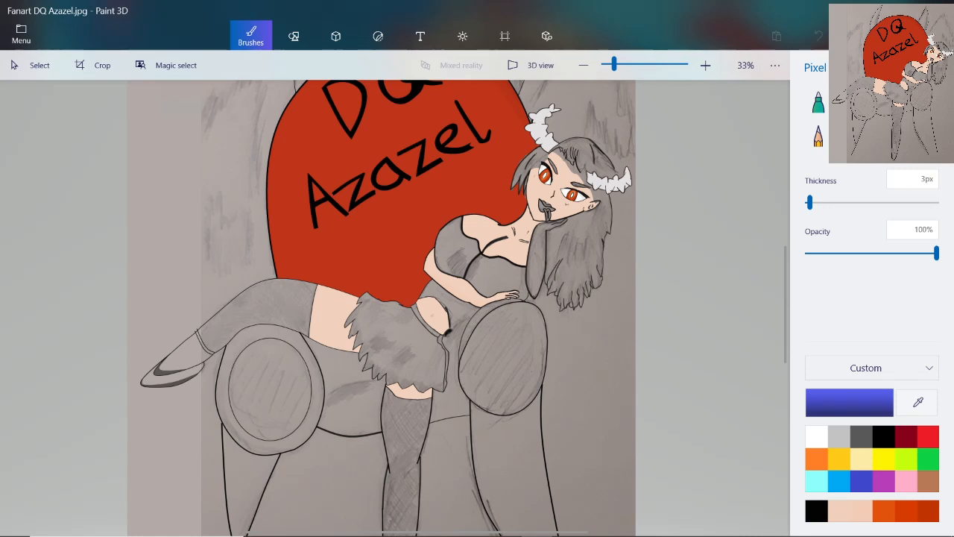
scroll(538, 291, "up", 3)
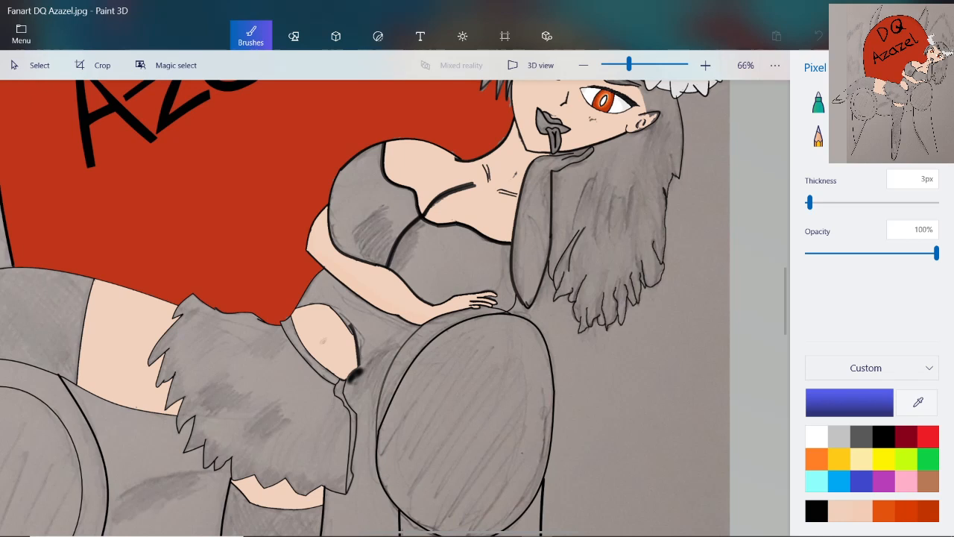
scroll(560, 206, "up", 4)
scroll(560, 206, "up", 2)
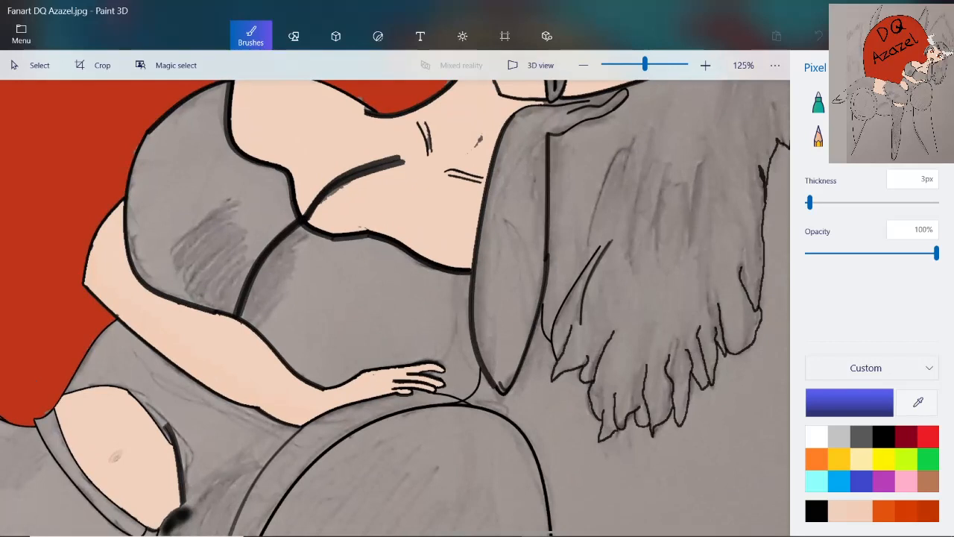
scroll(560, 206, "down", 1)
scroll(559, 206, "up", 4)
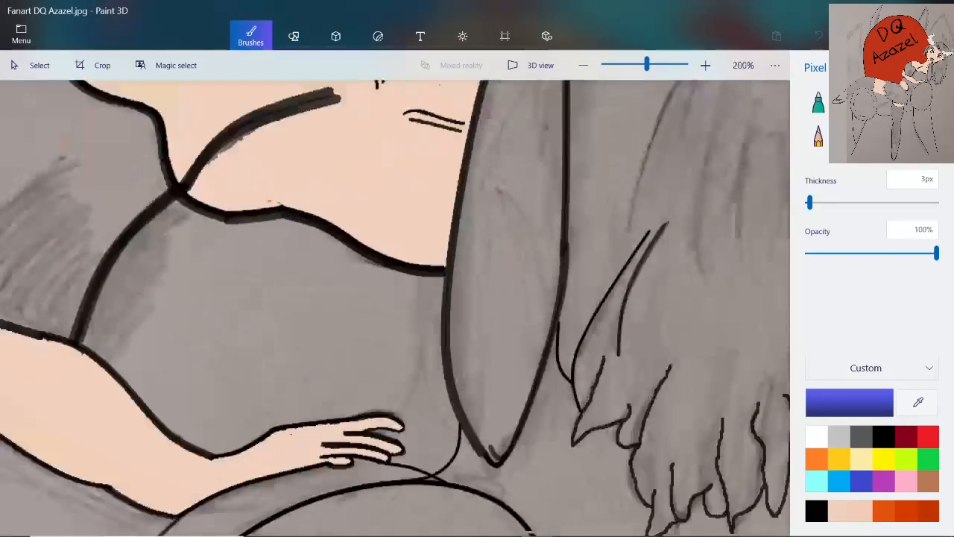
scroll(470, 313, "down", 1)
scroll(469, 313, "down", 3)
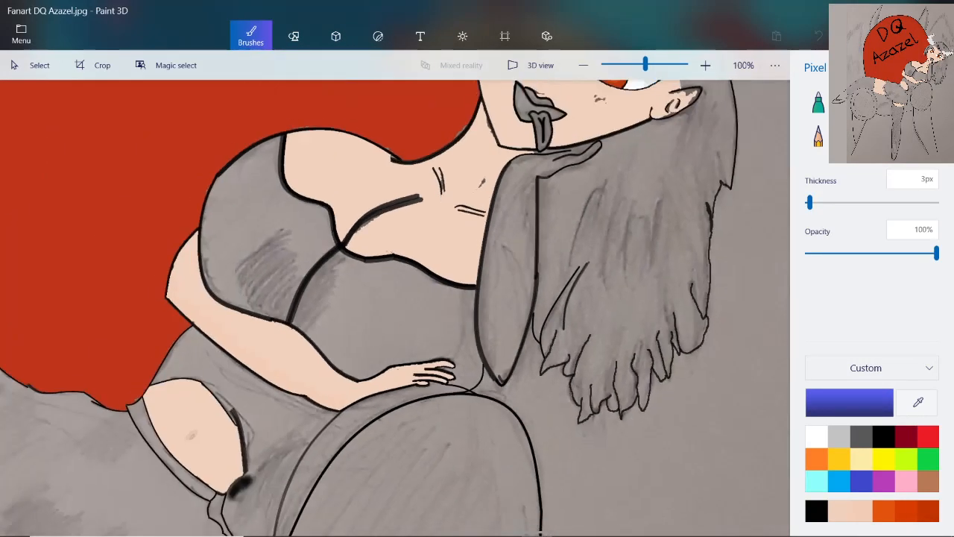
Draw a thin black three-point curve that extends the upper finger line of the hand under the chin to the jaw outline
scroll(570, 139, "up", 6)
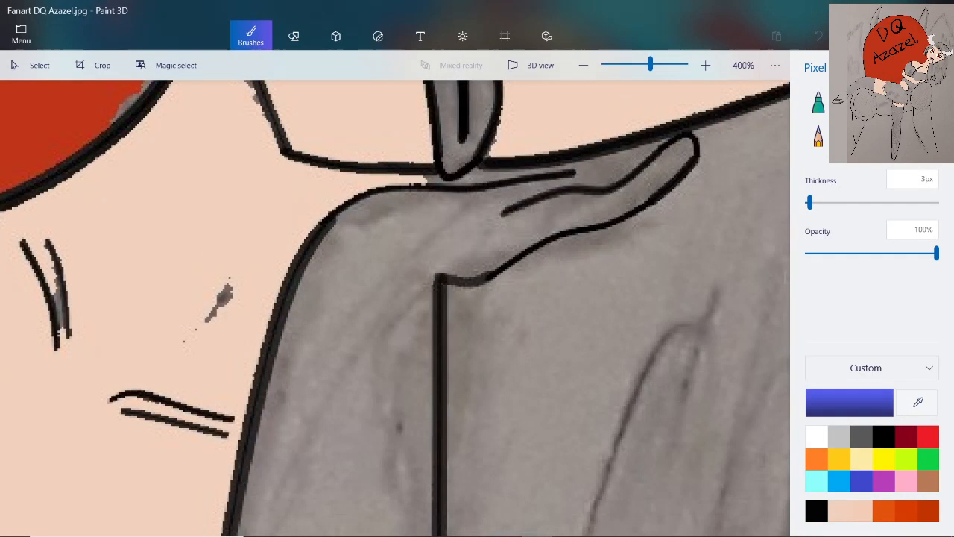
left_click(294, 35)
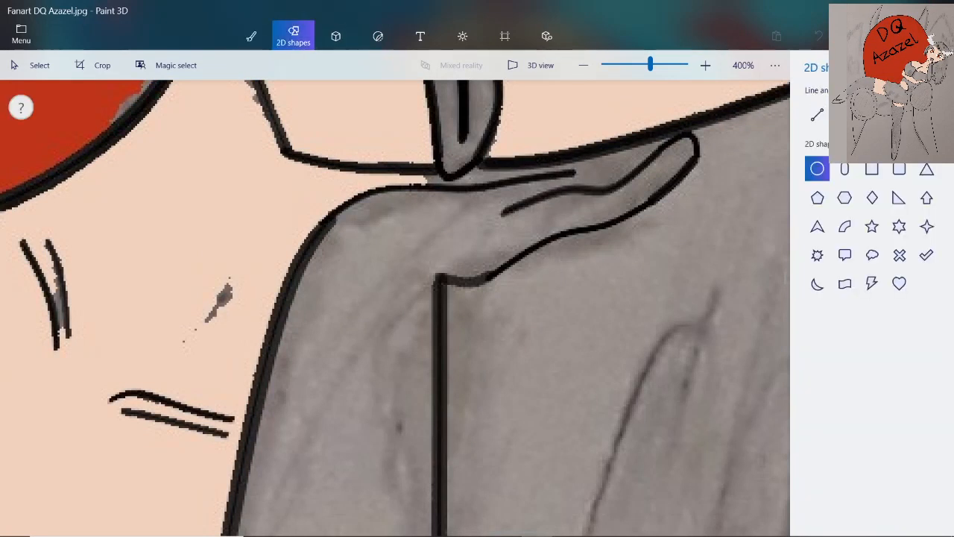
left_click(872, 115)
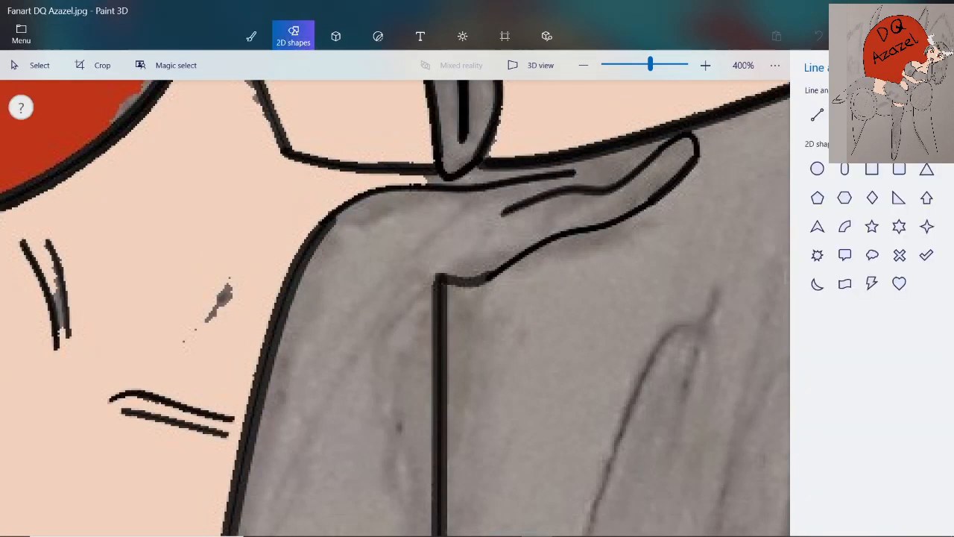
left_click_drag(571, 172, 645, 159)
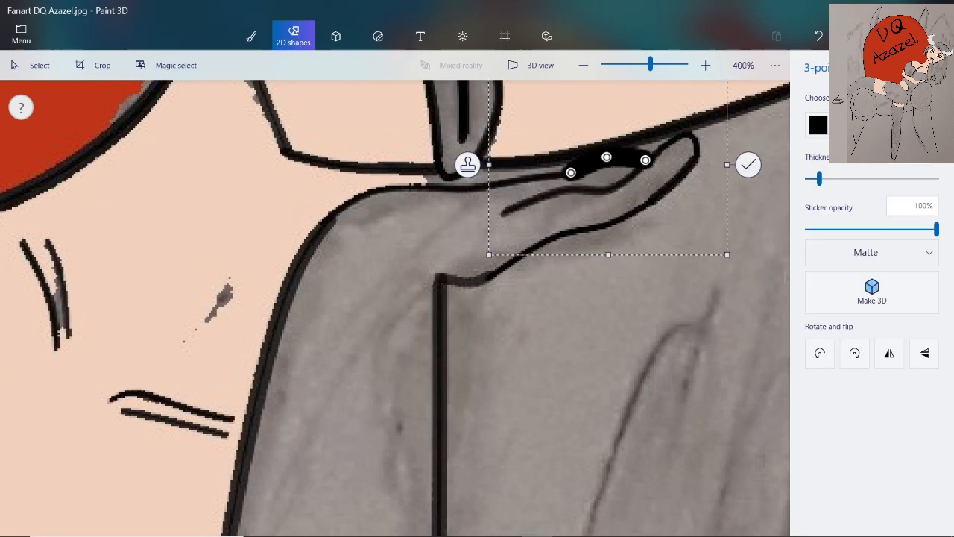
left_click_drag(820, 179, 809, 179)
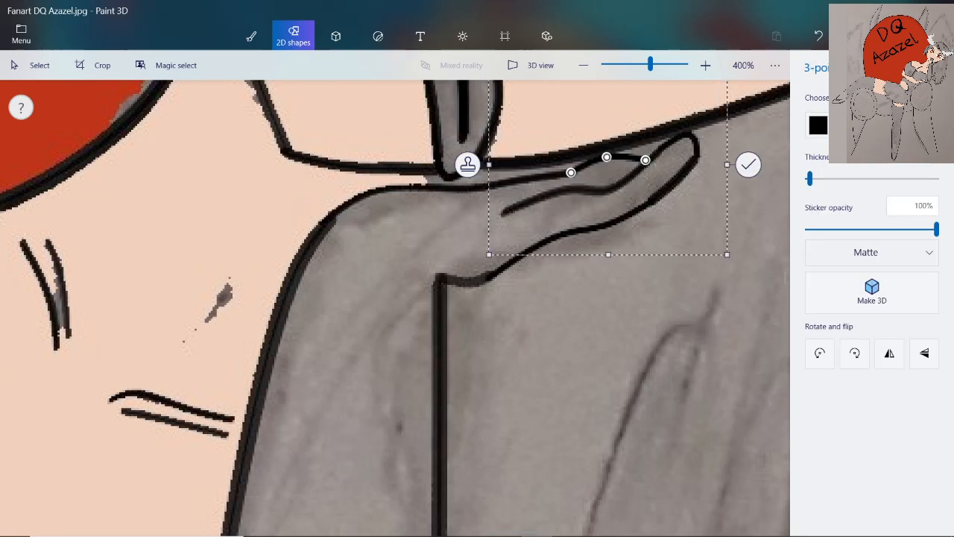
left_click_drag(606, 157, 629, 149)
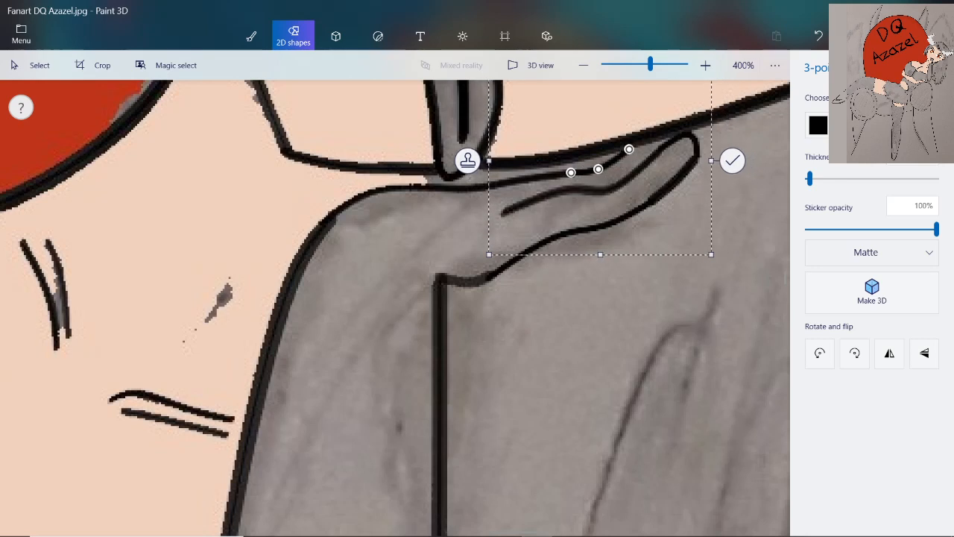
left_click(732, 160)
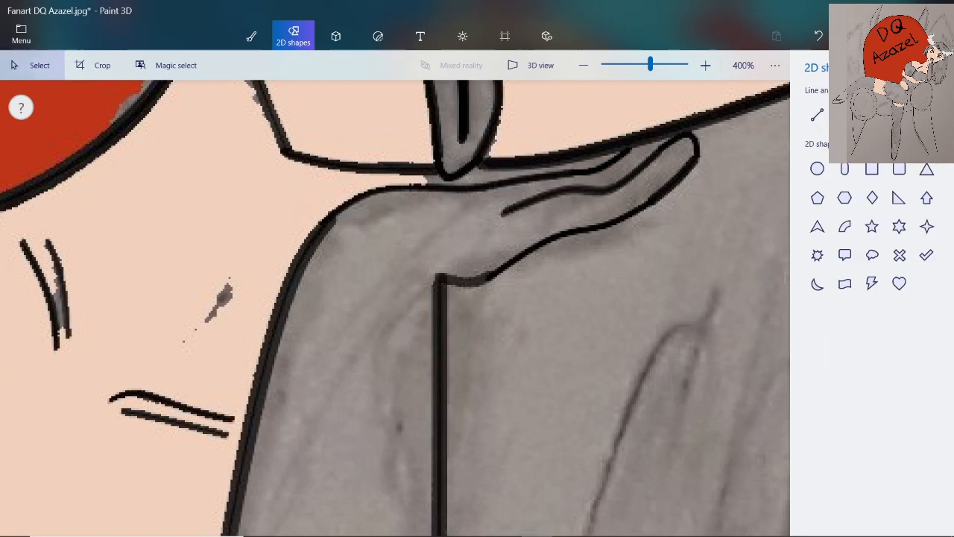
Retrace the faded wrist corner of the raised hand in black with the 3 px Pixel pen, joining it to the forearm line
scroll(412, 208, "down", 5)
scroll(429, 216, "up", 5)
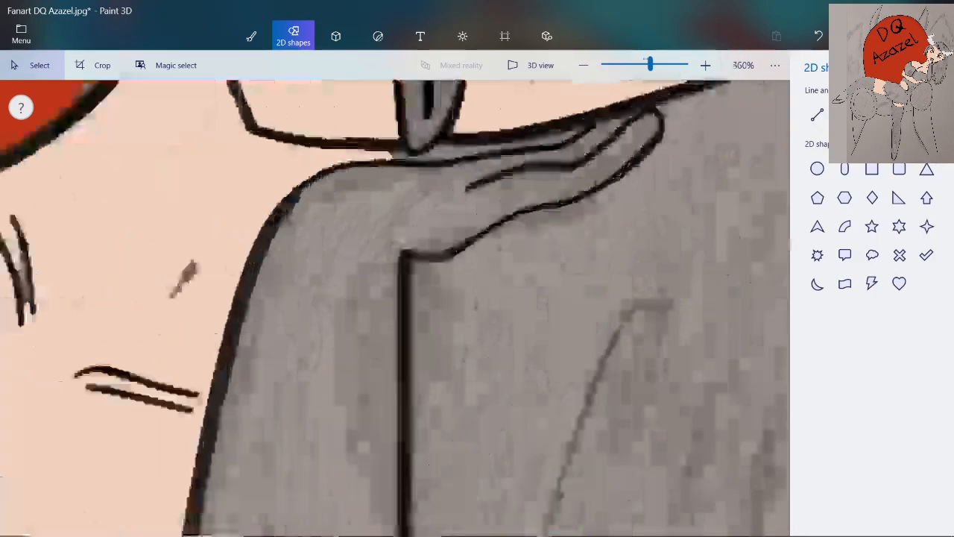
scroll(411, 202, "up", 2)
left_click(251, 36)
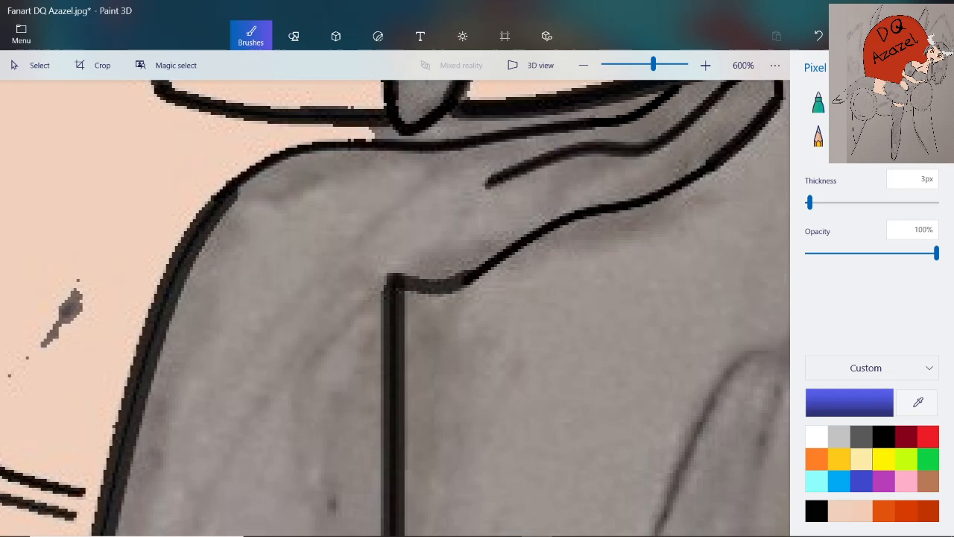
left_click(816, 510)
scroll(465, 313, "up", 5)
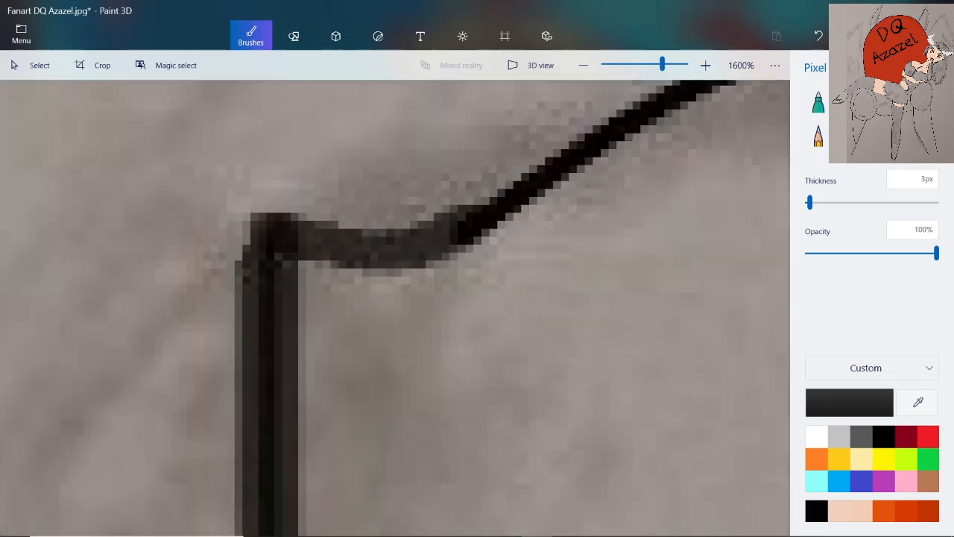
mouse_move(451, 237)
left_mouse_down()
mouse_move(416, 246)
mouse_move(292, 242)
mouse_move(261, 283)
mouse_move(267, 354)
left_mouse_up()
scroll(302, 264, "down", 5)
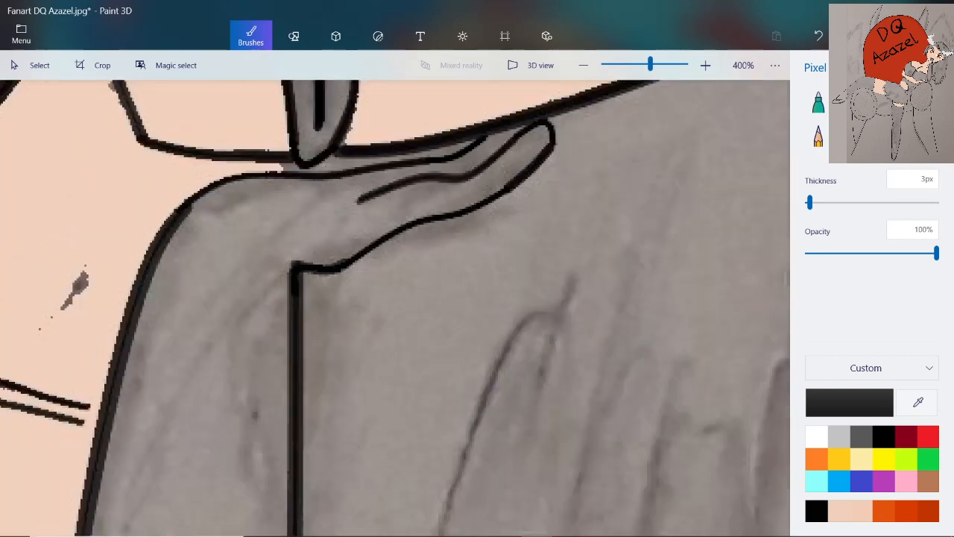
Trace over the straight vertical forearm outline beside the hair with the black Pixel pen, from the wrist downward
scroll(302, 421, "up", 3)
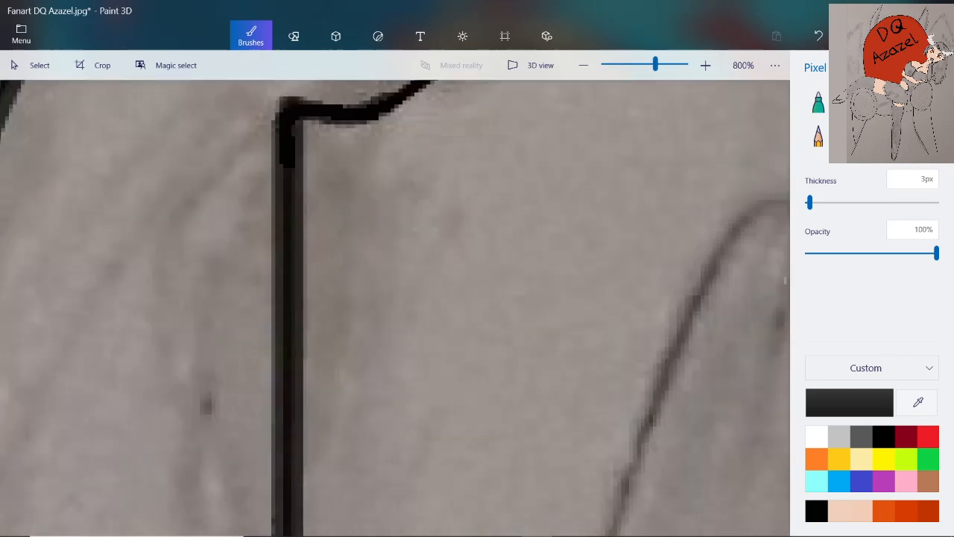
left_click_drag(288, 166, 290, 534)
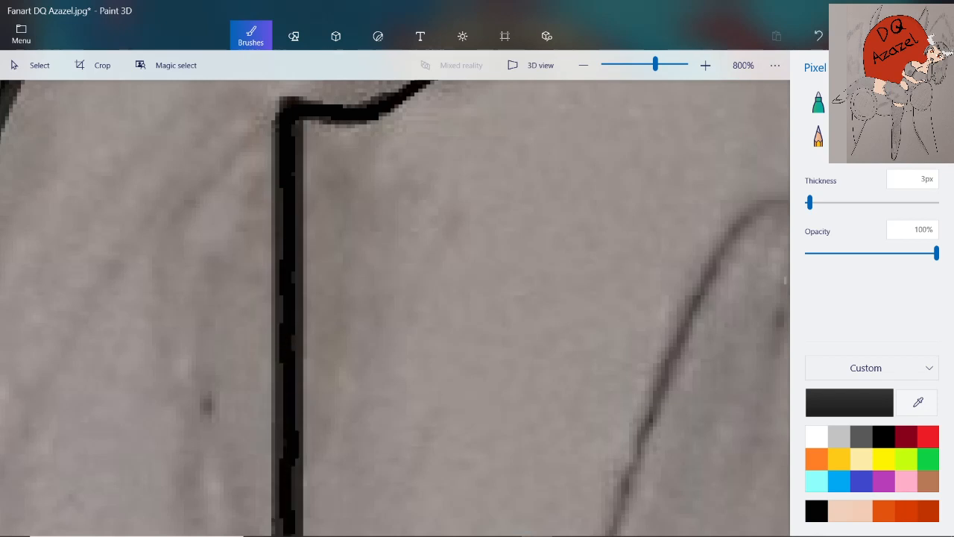
scroll(287, 376, "down", 2)
scroll(292, 388, "down", 2)
scroll(292, 526, "up", 4)
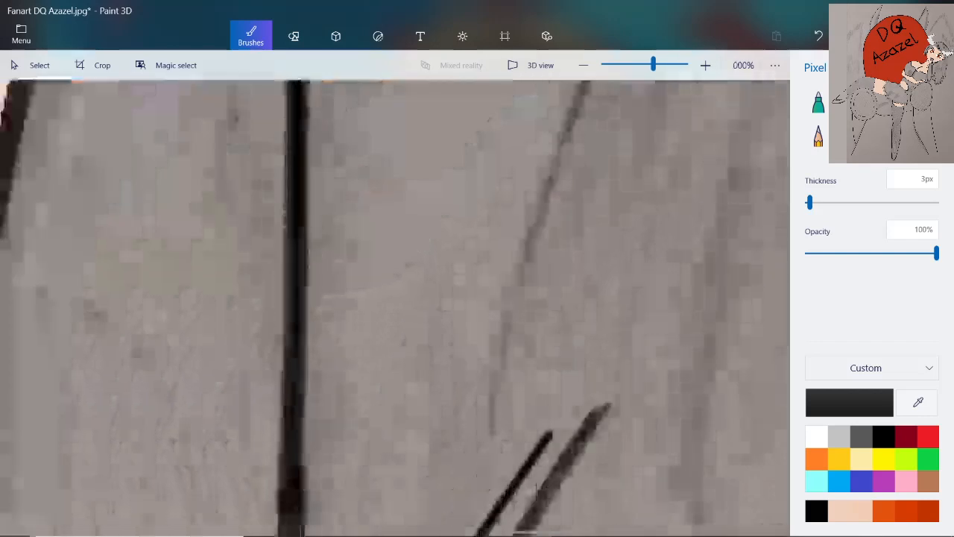
left_click_drag(293, 140, 290, 529)
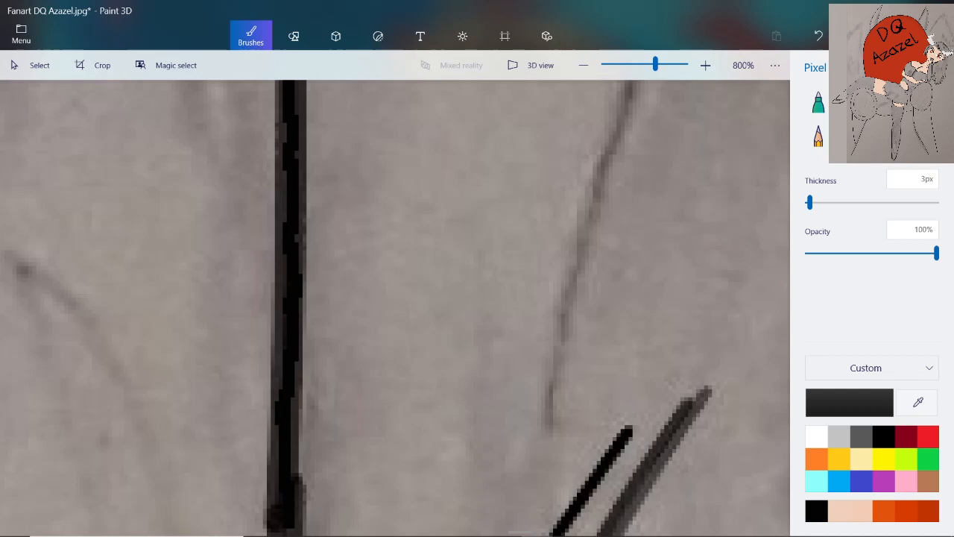
Continue the black Pixel pen line along the curving lower forearm outline, past where the thin hair line meets it
scroll(350, 380, "down", 1)
scroll(344, 366, "down", 3)
scroll(307, 492, "up", 4)
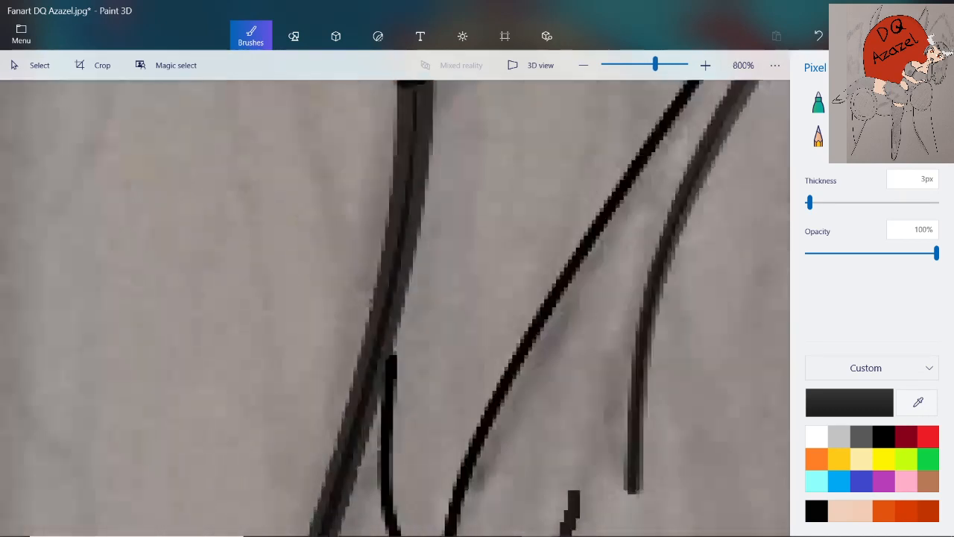
scroll(365, 448, "down", 1)
scroll(410, 316, "up", 1)
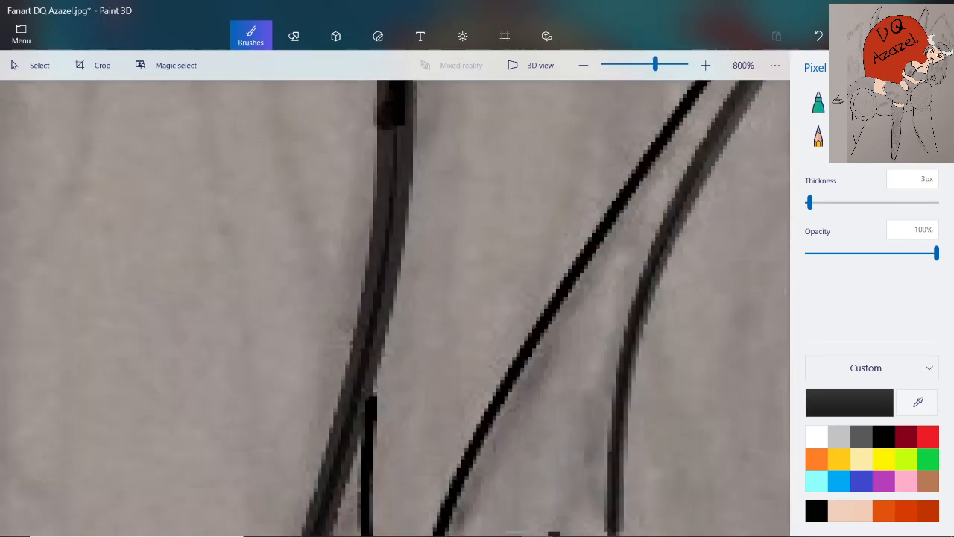
mouse_move(394, 123)
left_mouse_down()
mouse_move(392, 246)
mouse_move(371, 302)
mouse_move(337, 463)
left_mouse_up()
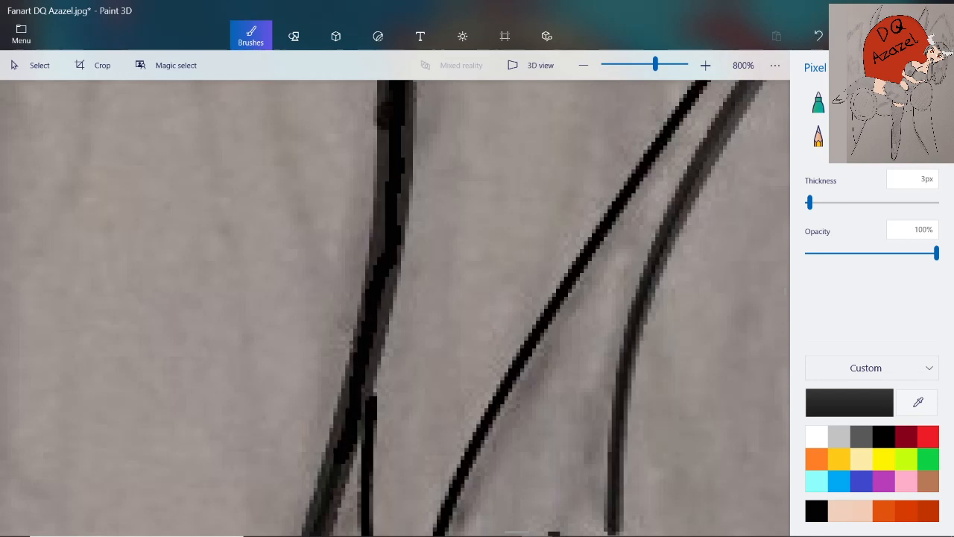
Continue the black 3 px Pixel pen line down the hair-side forearm outline to the pointed elbow
key("ctrl+minus")
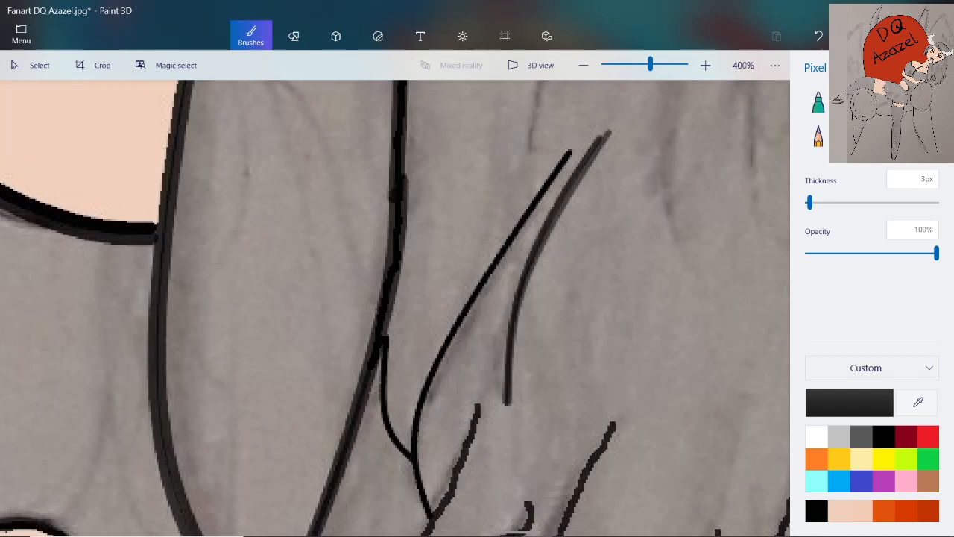
key("ctrl+minus")
scroll(284, 459, "up", 4)
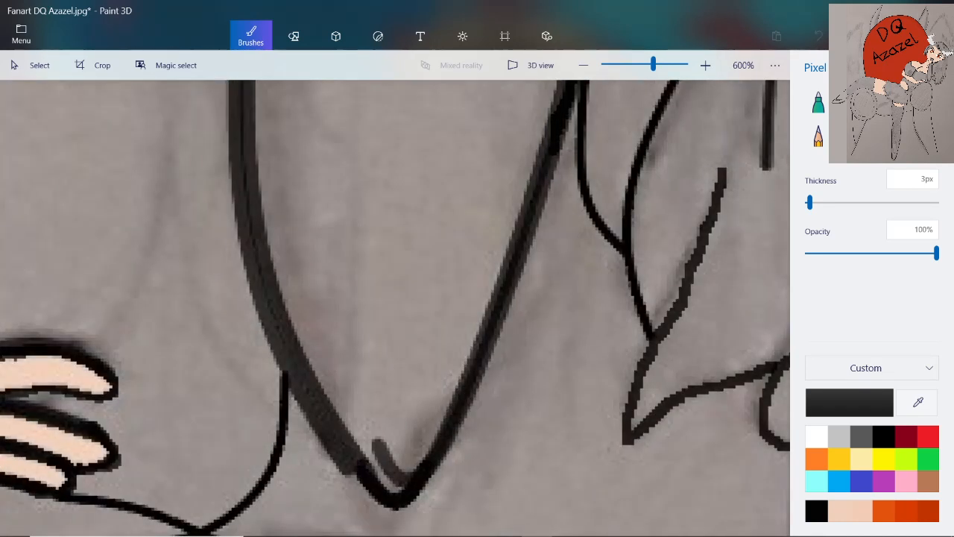
left_click_drag(552, 152, 526, 222)
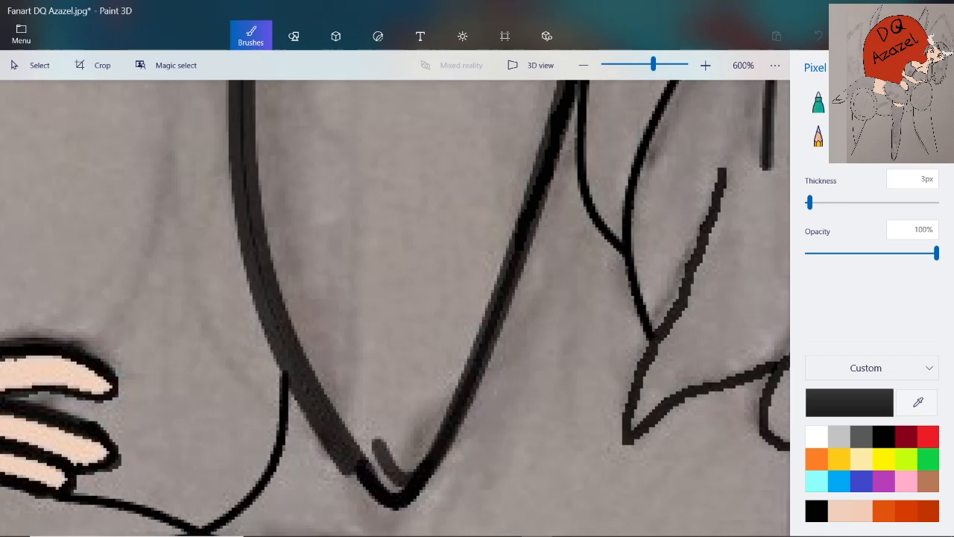
left_click_drag(497, 314, 436, 458)
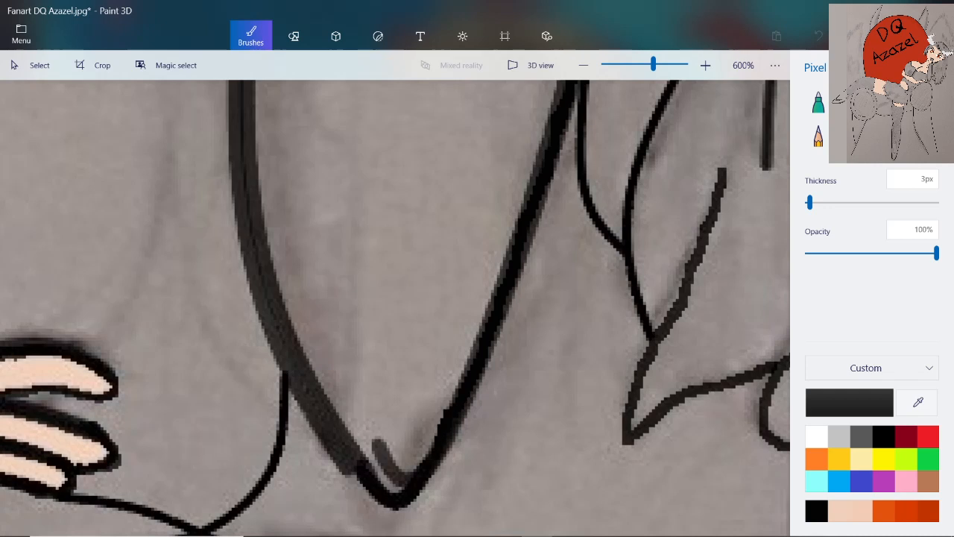
Retrace the opposite forearm outline in black from the elbow tip up past the junction with the peach torso's lower edge
left_click_drag(358, 484, 291, 351)
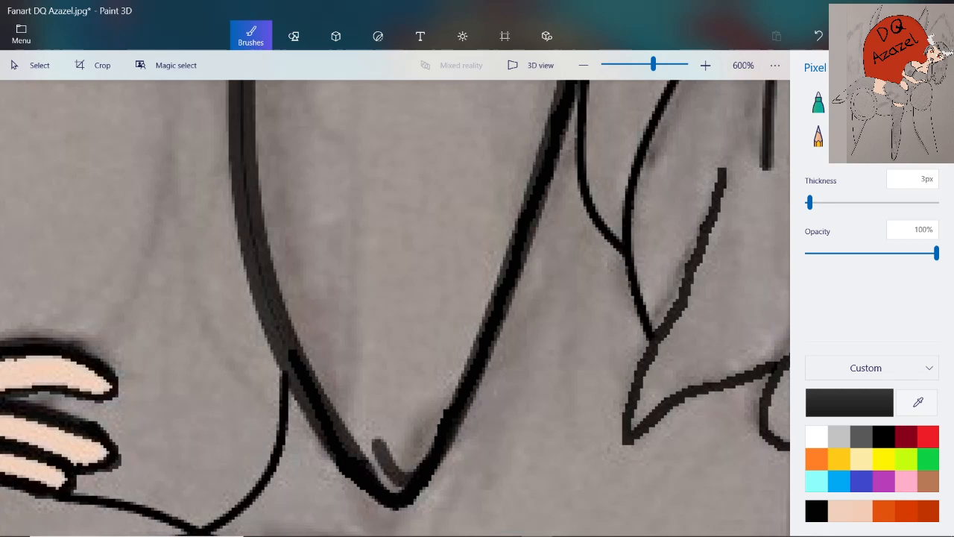
mouse_move(242, 82)
left_mouse_down()
mouse_move(245, 203)
mouse_move(290, 360)
left_mouse_up()
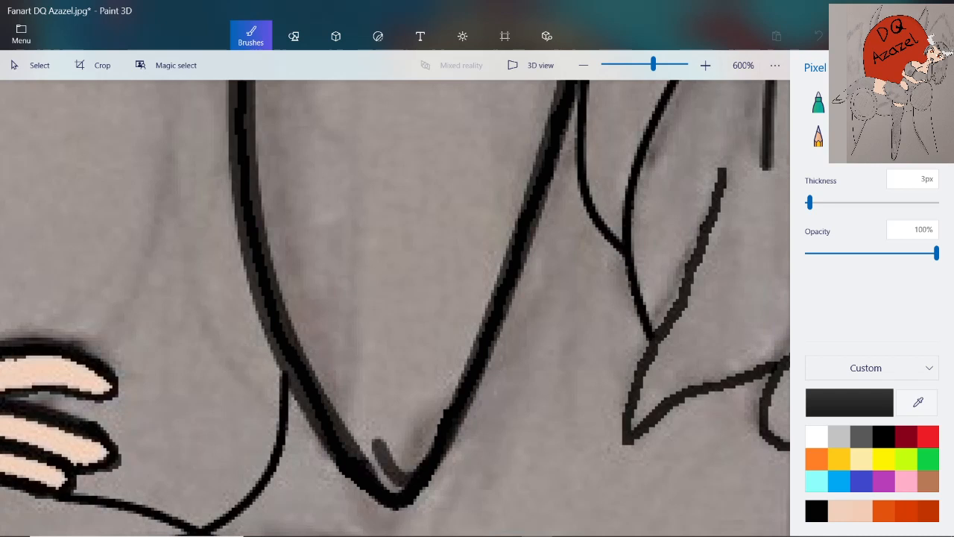
scroll(322, 325, "down", 2)
scroll(288, 142, "up", 1)
scroll(318, 209, "up", 3)
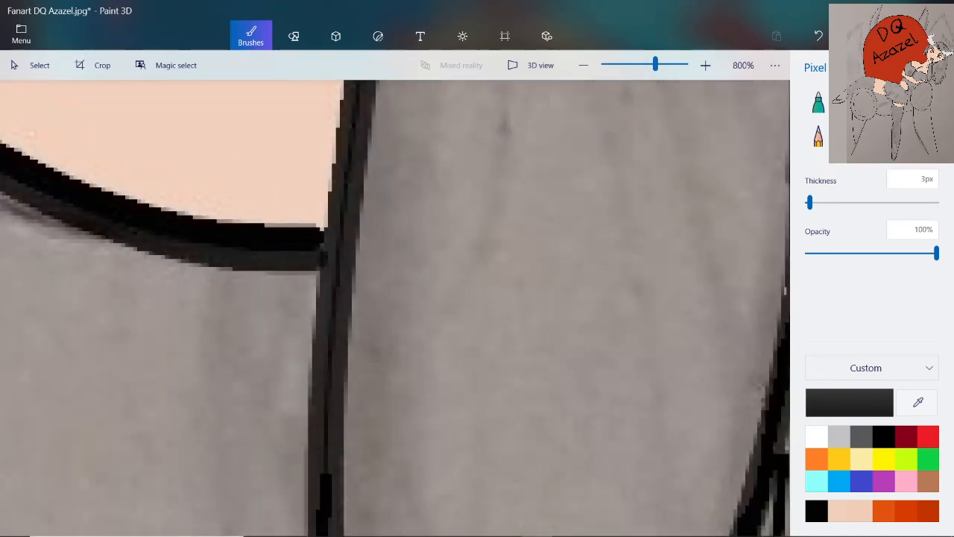
left_click_drag(334, 345, 321, 490)
mouse_move(358, 105)
left_mouse_down()
mouse_move(333, 233)
mouse_move(340, 341)
left_mouse_up()
Extend the black forearm line upward along the edge of the peach torso, above the junction with its lower outline
scroll(346, 300, "down", 2)
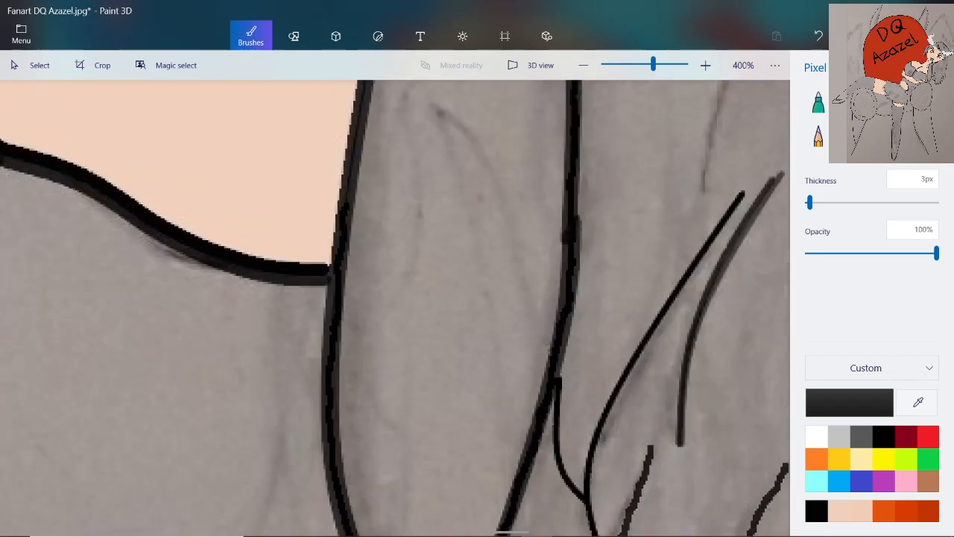
scroll(358, 123, "up", 2)
left_click_drag(369, 119, 352, 284)
scroll(345, 300, "down", 2)
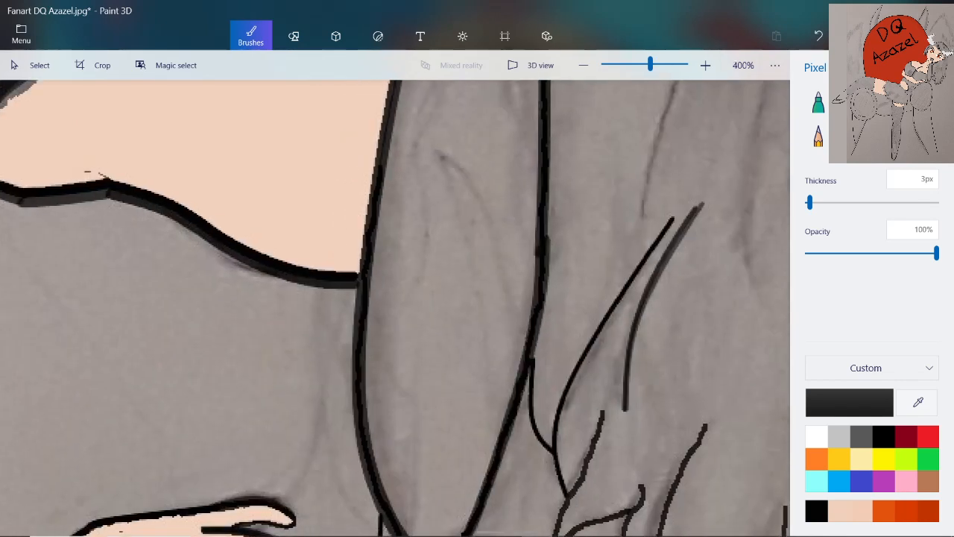
scroll(357, 186, "up", 2)
mouse_move(408, 91)
left_mouse_down()
mouse_move(397, 188)
mouse_move(362, 307)
left_mouse_up()
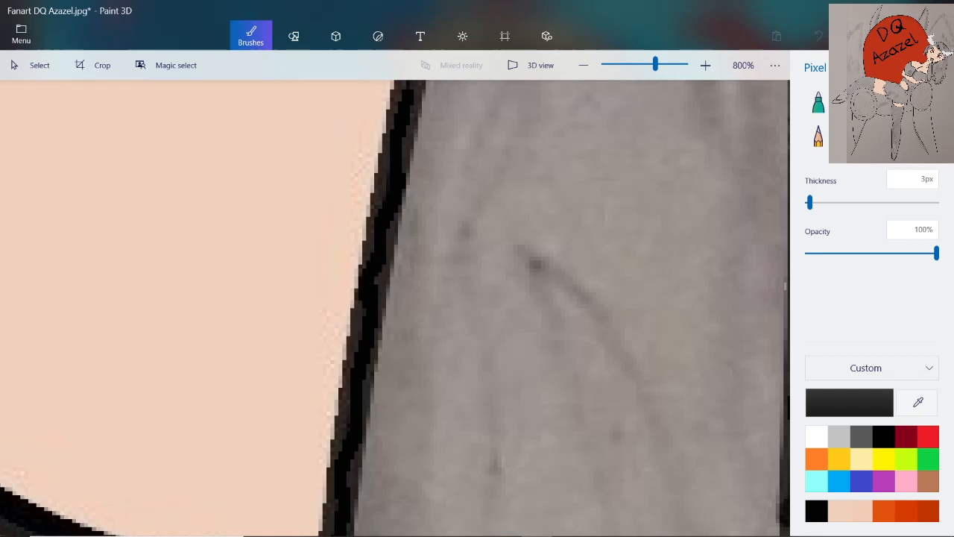
Darken the forearm outline beside the two short crease lines on the torso, continuing up toward the bent wrist
scroll(366, 306, "down", 3)
scroll(410, 112, "up", 2)
scroll(427, 109, "up", 1)
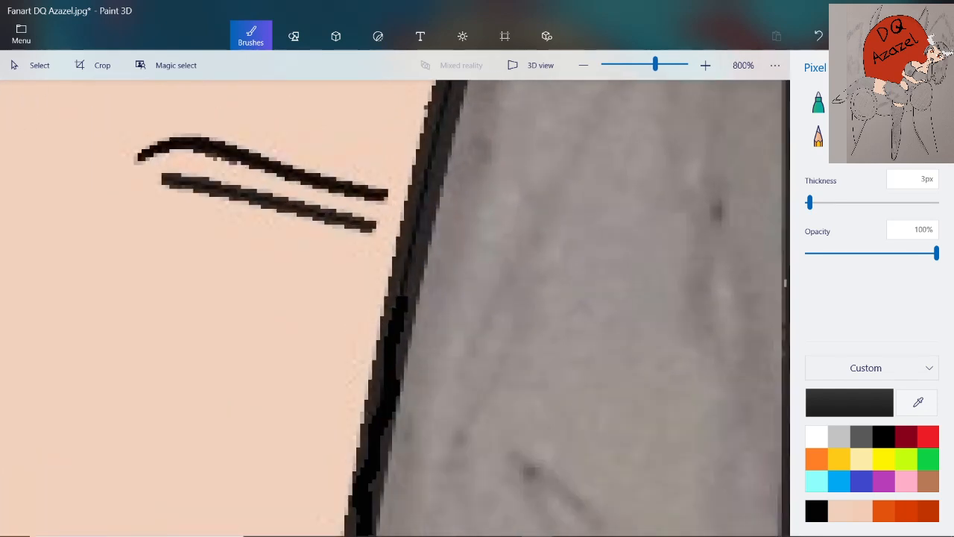
left_click_drag(458, 86, 400, 296)
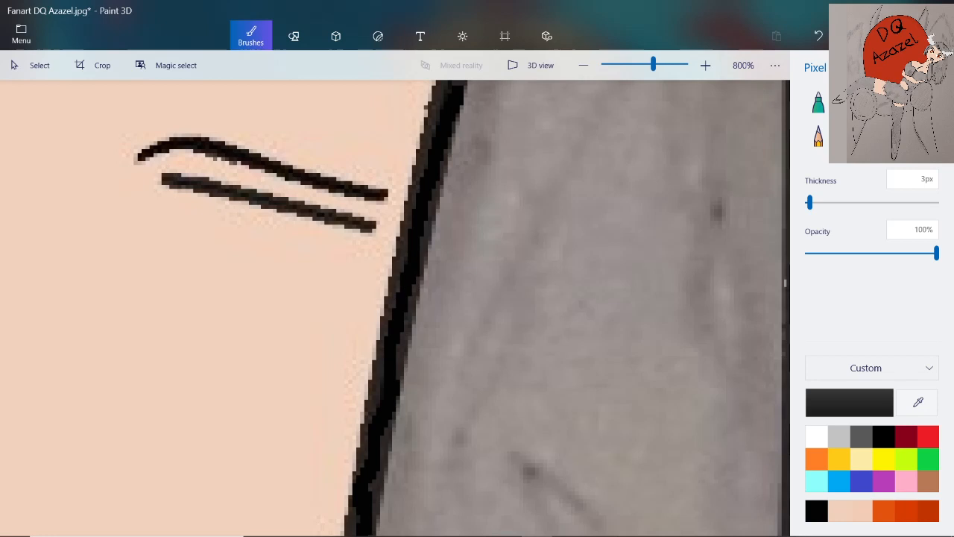
scroll(470, 217, "down", 3)
scroll(479, 100, "up", 3)
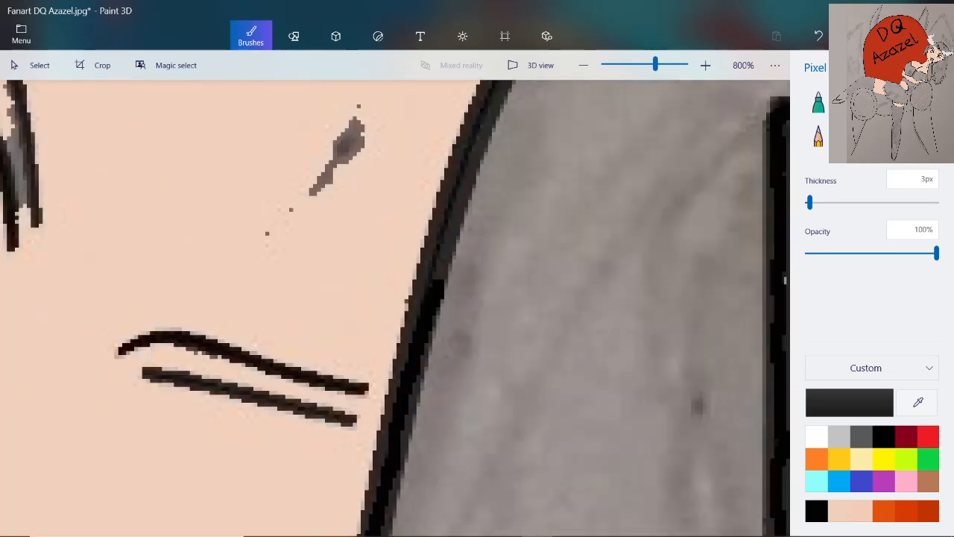
scroll(469, 104, "up", 2)
mouse_move(506, 93)
left_mouse_down()
mouse_move(453, 218)
mouse_move(445, 270)
mouse_move(384, 398)
mouse_move(377, 470)
left_mouse_up()
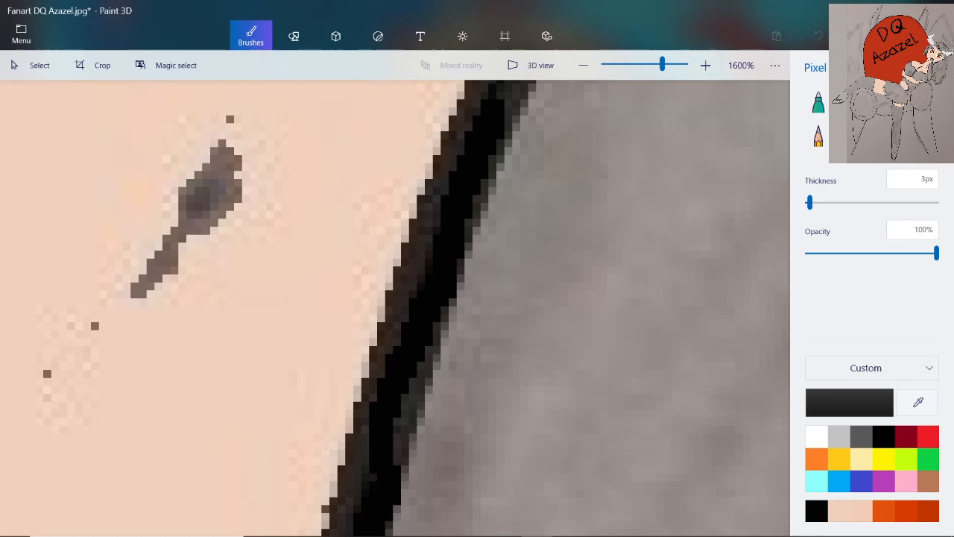
Fill the faded rounded wrist bend in black, using a 2 px pen thickness for the thinner line over its top
scroll(430, 460, "down", 4)
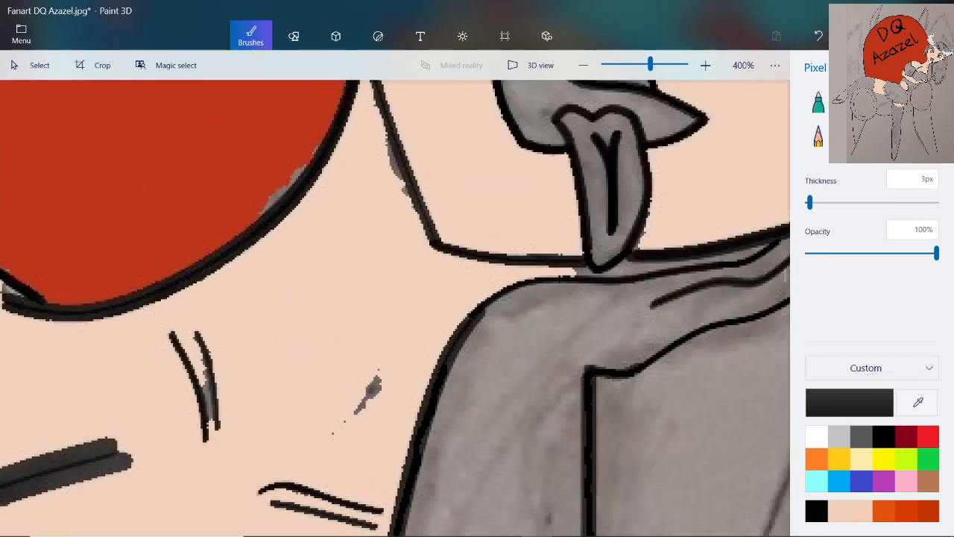
scroll(477, 353, "up", 4)
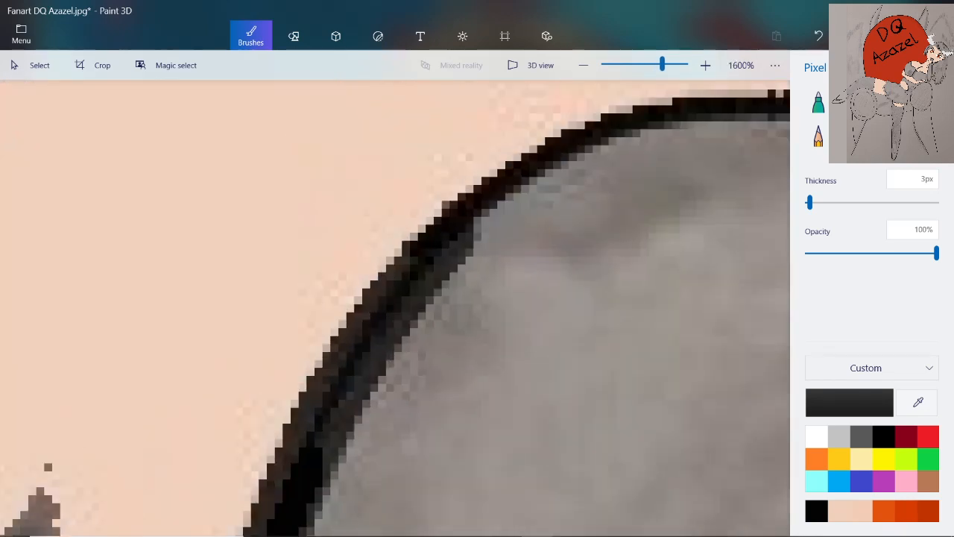
mouse_move(322, 470)
left_mouse_down()
mouse_move(335, 395)
mouse_move(377, 347)
mouse_move(399, 286)
mouse_move(450, 223)
left_mouse_up()
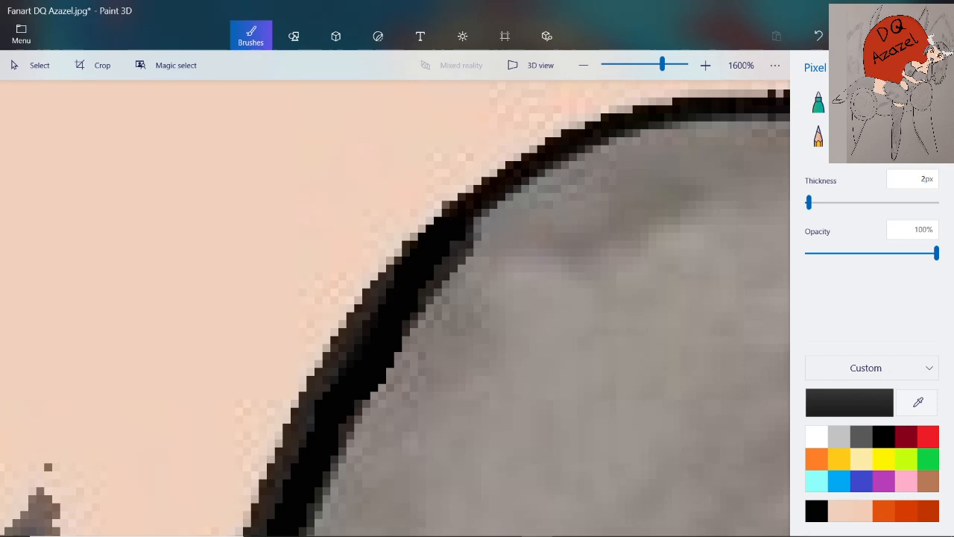
mouse_move(450, 218)
left_mouse_down()
mouse_move(470, 195)
mouse_move(567, 149)
mouse_move(671, 116)
mouse_move(746, 106)
left_mouse_up()
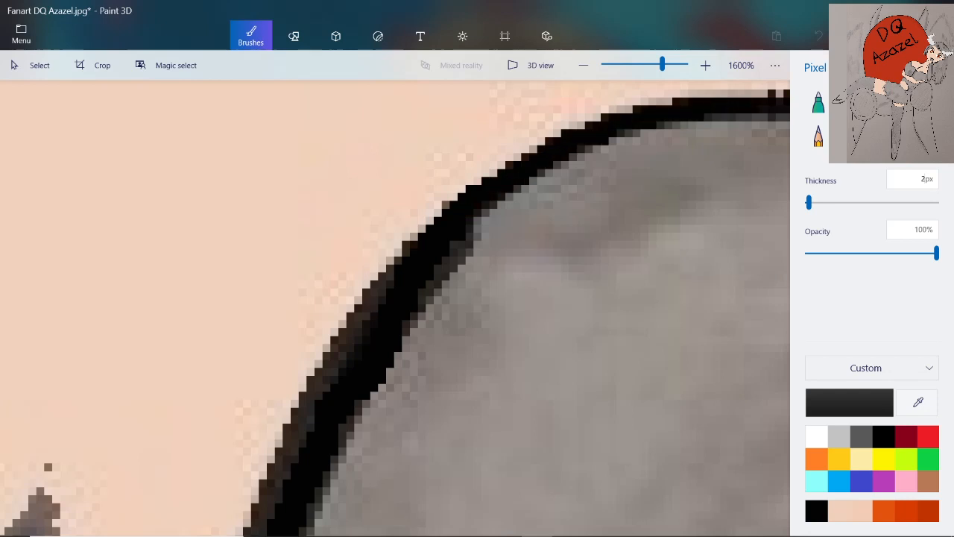
Darken the top line of the hand with the 2 px Pixel pen where it passes beneath the pointed gray strand
scroll(701, 97, "down", 1)
scroll(768, 89, "up", 1)
scroll(768, 119, "up", 1)
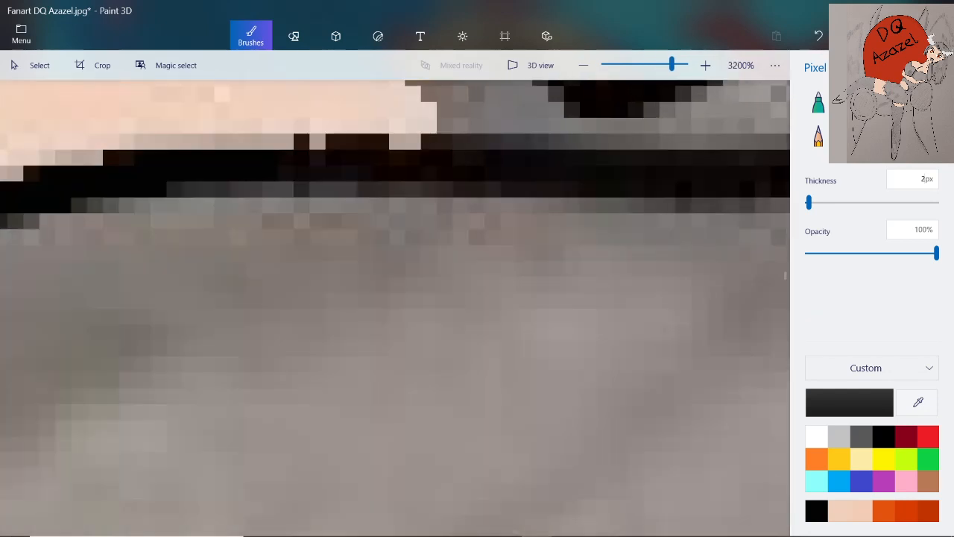
mouse_move(253, 142)
left_mouse_down()
mouse_move(287, 146)
mouse_move(321, 160)
mouse_move(470, 158)
left_mouse_up()
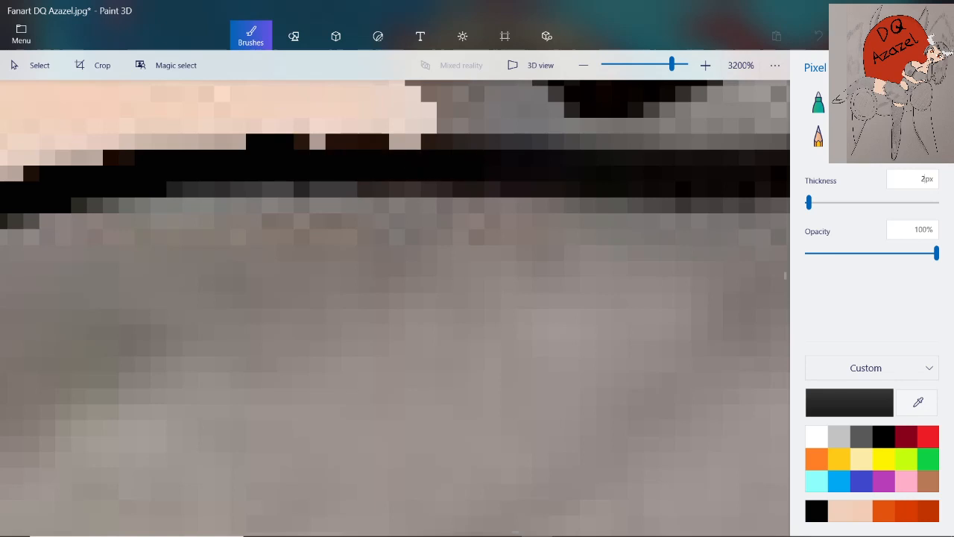
left_click_drag(552, 158, 628, 158)
scroll(602, 196, "down", 2)
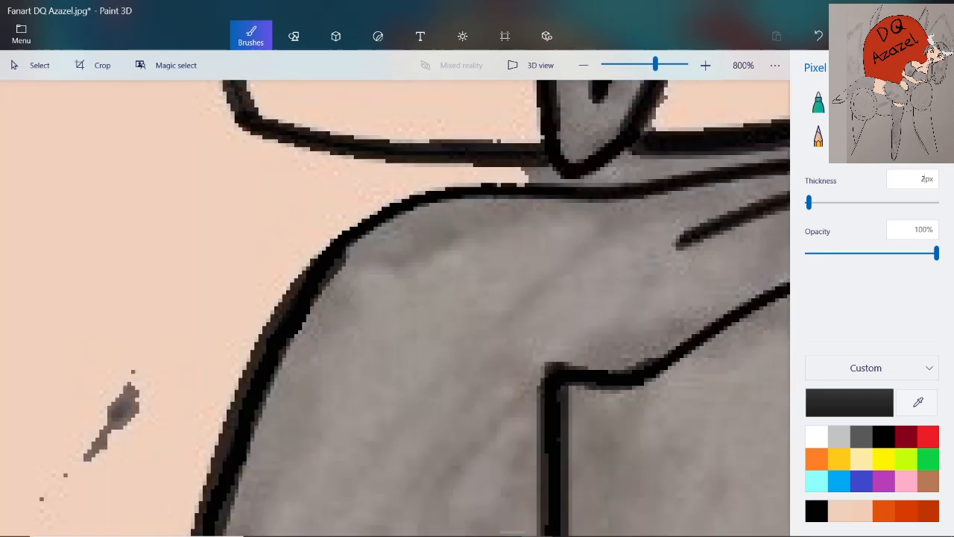
Retrace the upper finger line in black from below the gray strand's tip toward the jaw outline
scroll(767, 165, "up", 2)
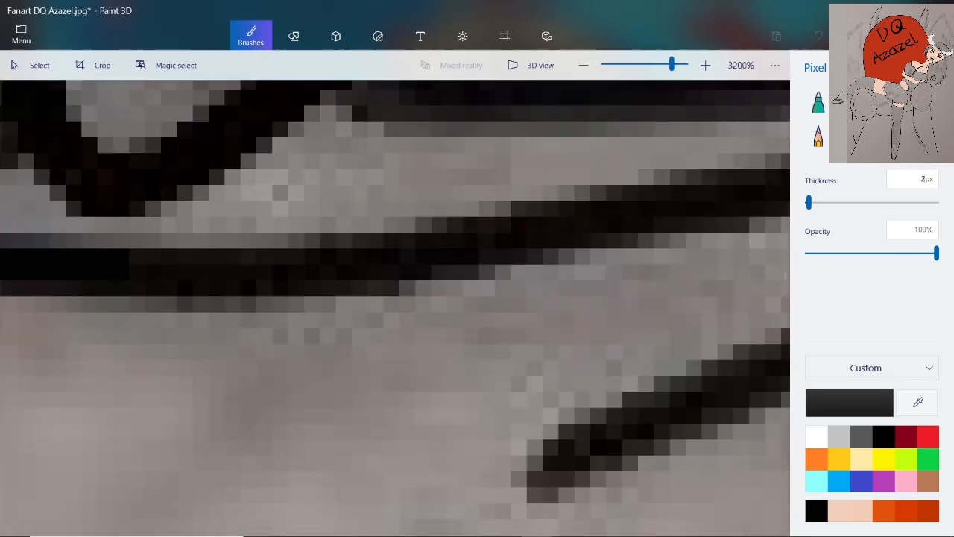
mouse_move(129, 261)
left_mouse_down()
mouse_move(390, 260)
mouse_move(390, 248)
mouse_move(472, 248)
mouse_move(553, 232)
mouse_move(630, 199)
mouse_move(653, 202)
left_mouse_up()
scroll(528, 240, "down", 3)
scroll(590, 226, "up", 1)
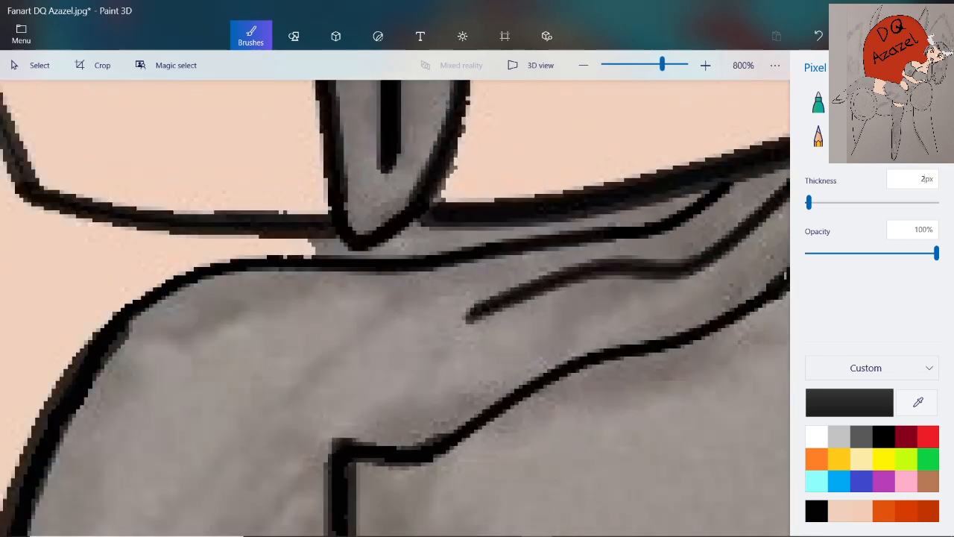
scroll(664, 238, "up", 2)
scroll(663, 238, "down", 1)
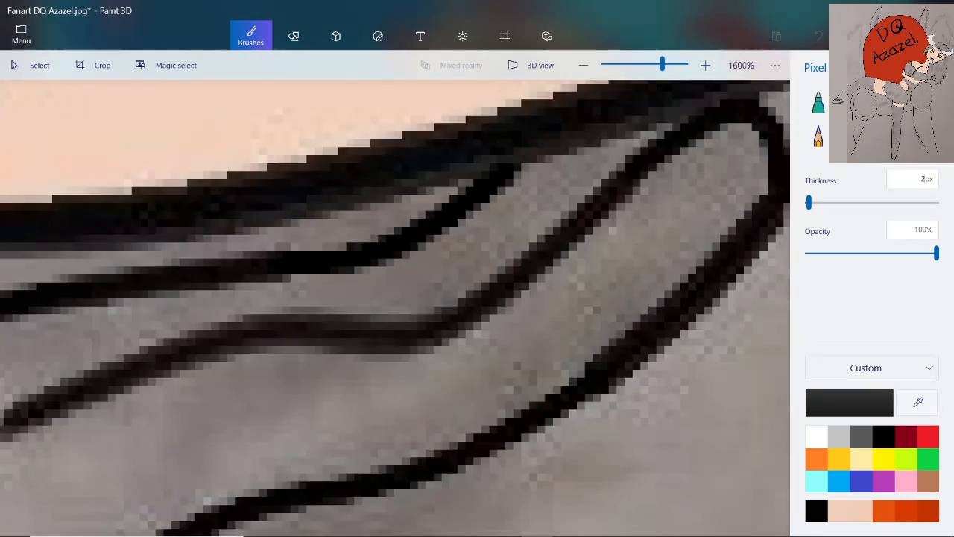
left_click_drag(73, 289, 275, 267)
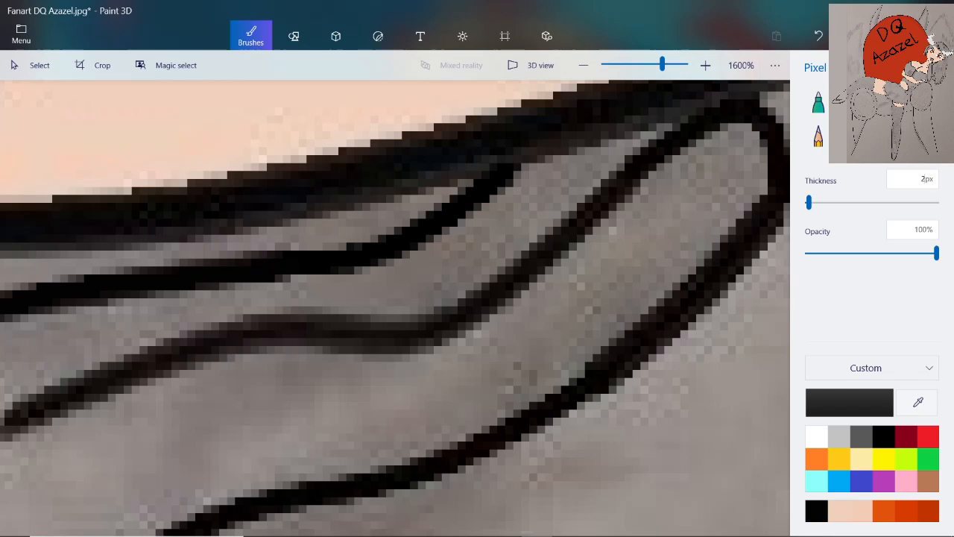
Darken the rounded fingertip outline under the jaw with the 2 px Pixel pen, including the bend into its lower edge
scroll(395, 306, "down", 2)
scroll(395, 305, "up", 3)
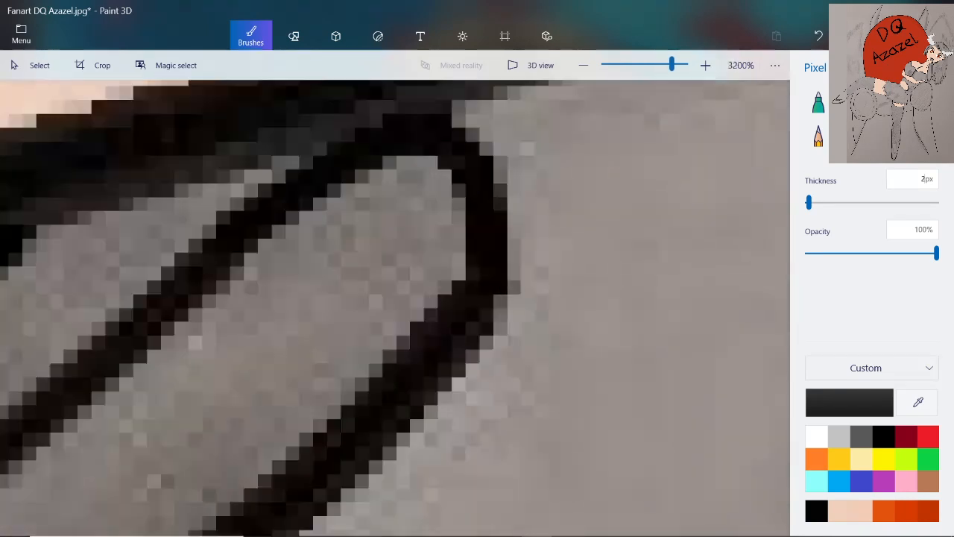
scroll(395, 306, "down", 2)
scroll(395, 306, "up", 2)
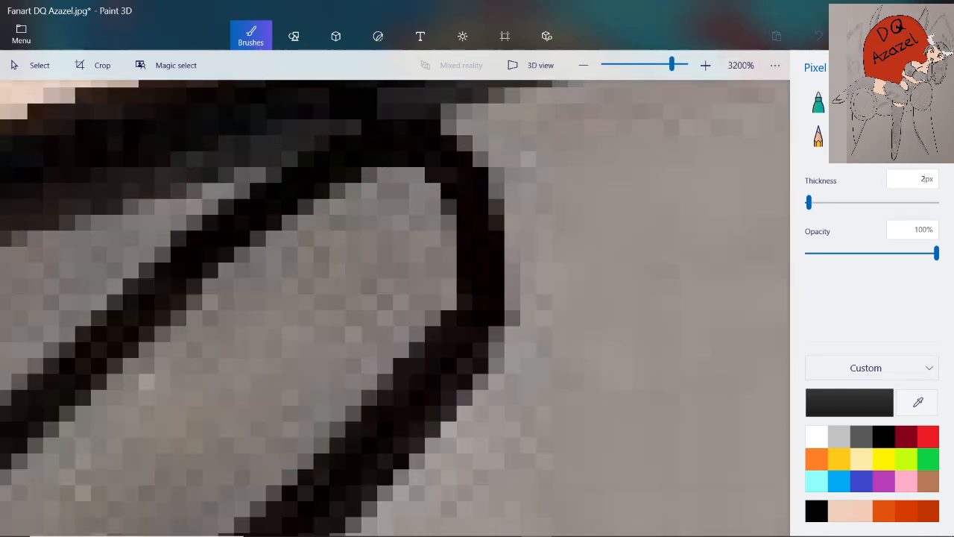
mouse_move(361, 120)
left_mouse_down()
mouse_move(356, 134)
mouse_move(313, 159)
left_mouse_up()
mouse_move(449, 174)
left_mouse_down()
mouse_move(456, 309)
mouse_move(433, 413)
mouse_move(417, 430)
left_mouse_up()
scroll(416, 430, "down", 1)
scroll(439, 298, "down", 1)
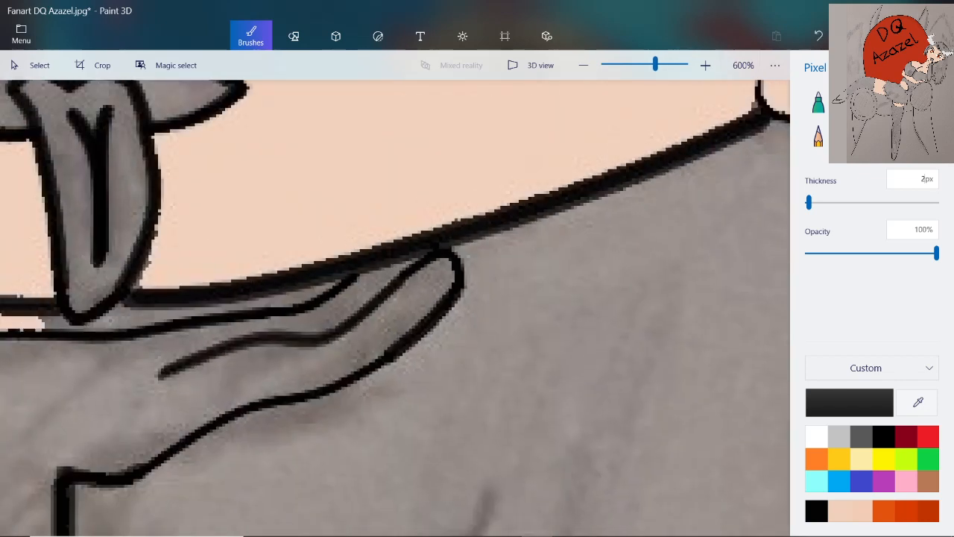
Retrace the slanted underside of the fingertip in solid black, down to where the line narrows
scroll(395, 365, "up", 2)
scroll(418, 276, "down", 1)
scroll(432, 239, "up", 1)
scroll(493, 201, "down", 2)
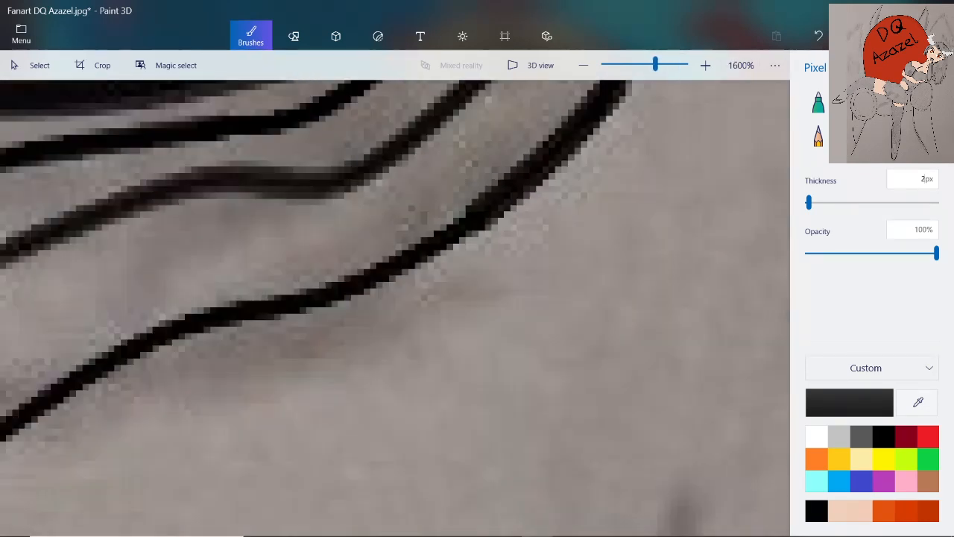
scroll(514, 108, "up", 2)
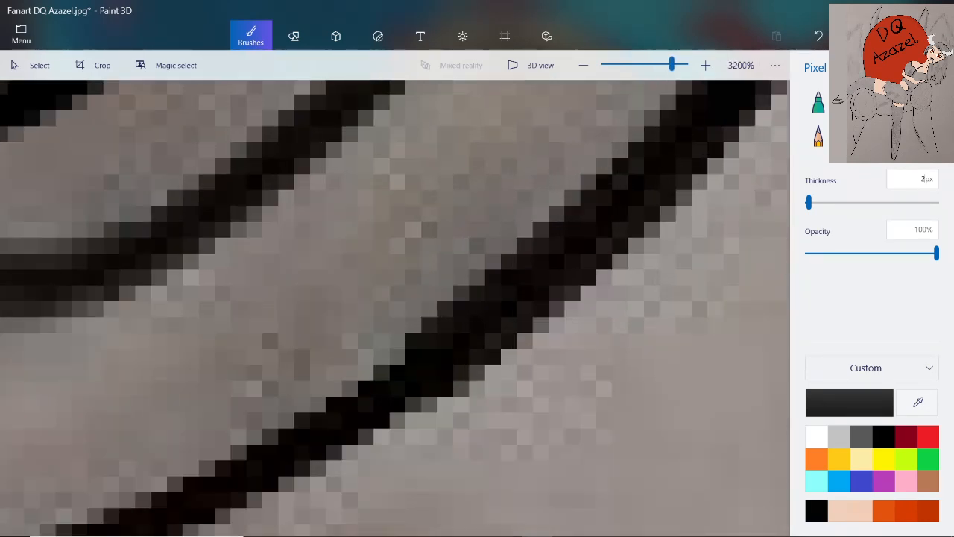
mouse_move(719, 133)
left_mouse_down()
mouse_move(671, 138)
mouse_move(634, 223)
mouse_move(492, 339)
mouse_move(339, 407)
left_mouse_up()
scroll(432, 373, "down", 2)
Continue the 2 px black line along the lower edge of the finger toward the palm
scroll(97, 477, "up", 1)
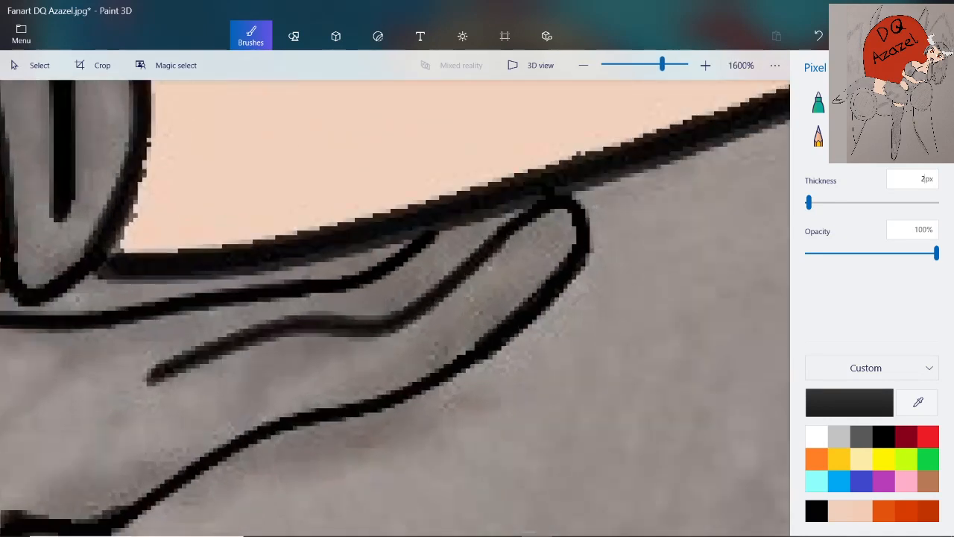
scroll(395, 308, "up", 1)
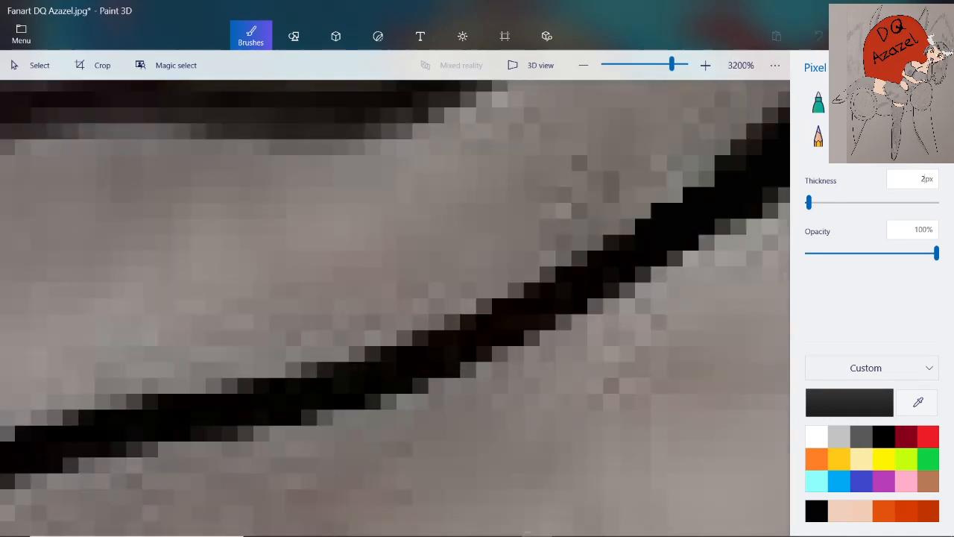
left_click_drag(613, 242, 477, 313)
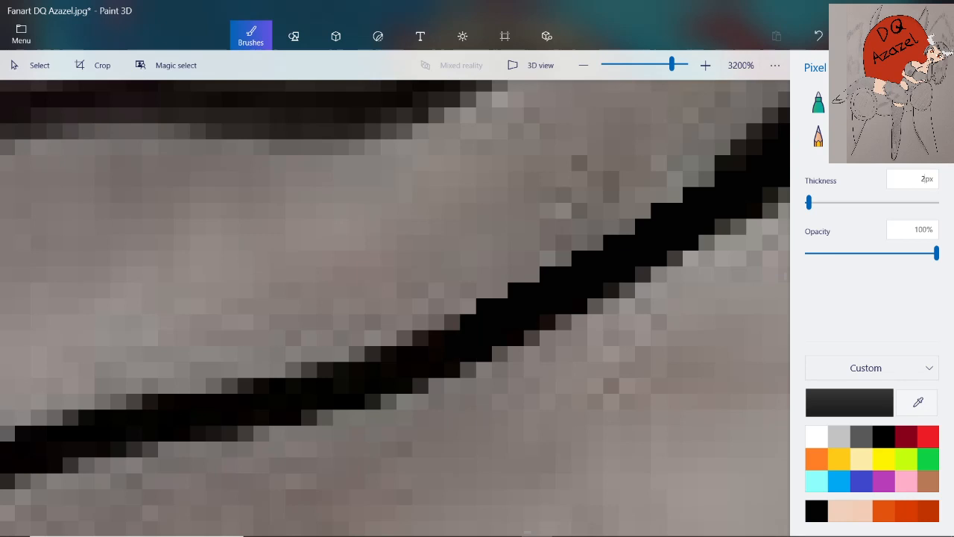
scroll(428, 302, "down", 2)
scroll(348, 331, "up", 1)
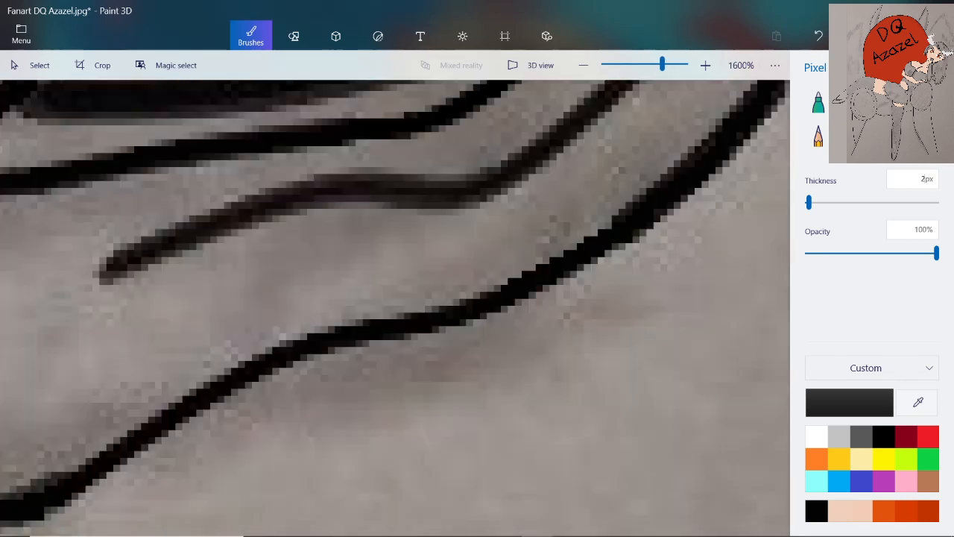
left_click_drag(523, 286, 348, 347)
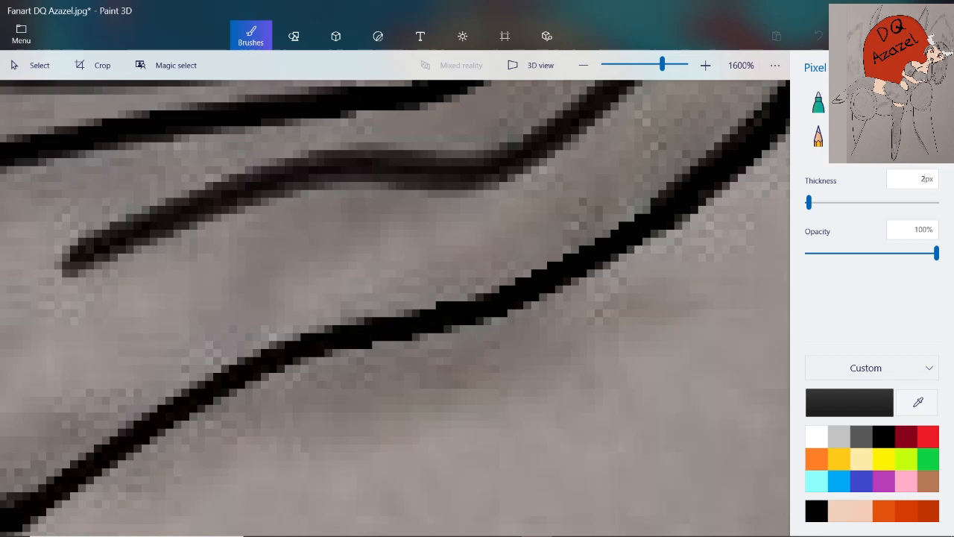
Retrace the thin stretch of the hand's lower edge in black, from the palm corner's dip toward the finger
scroll(330, 297, "down", 2)
scroll(179, 375, "up", 2)
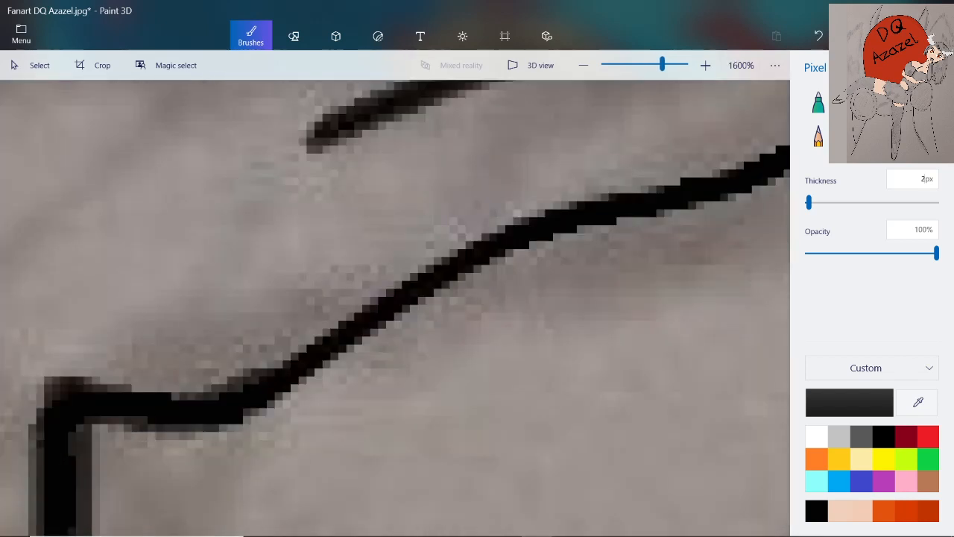
mouse_move(287, 356)
left_mouse_down()
mouse_move(339, 350)
mouse_move(510, 254)
left_mouse_up()
scroll(510, 254, "down", 5)
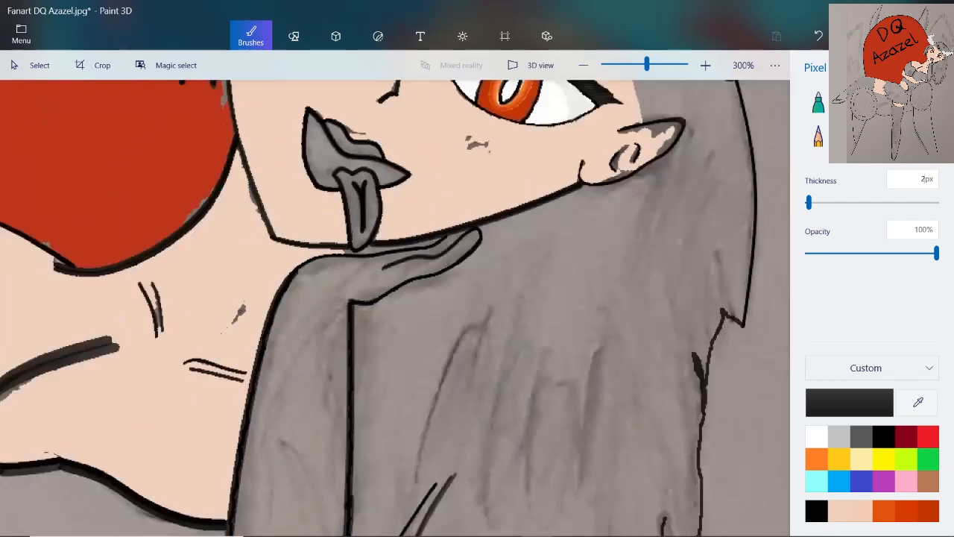
Sample the peach skin tone beside the wrist and fill the gray raised forearm and hand with it at 15% tolerance
scroll(286, 270, "up", 1)
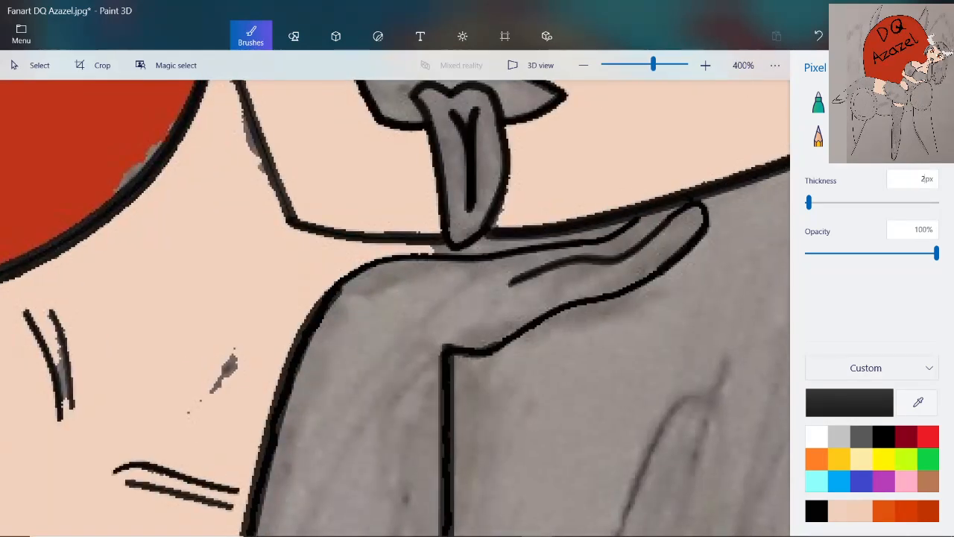
scroll(286, 270, "up", 1)
scroll(350, 272, "up", 1)
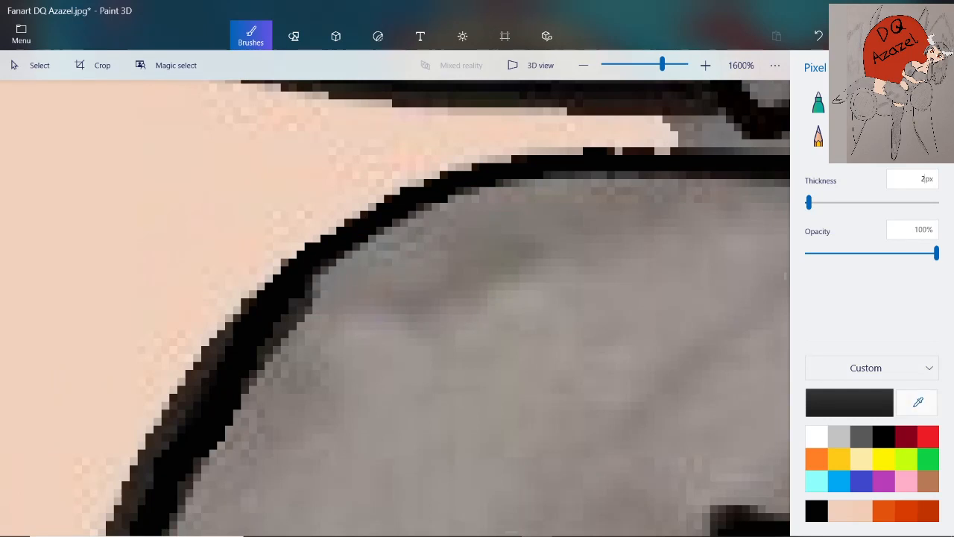
left_click(918, 403)
left_click(479, 113)
scroll(505, 175, "down", 2)
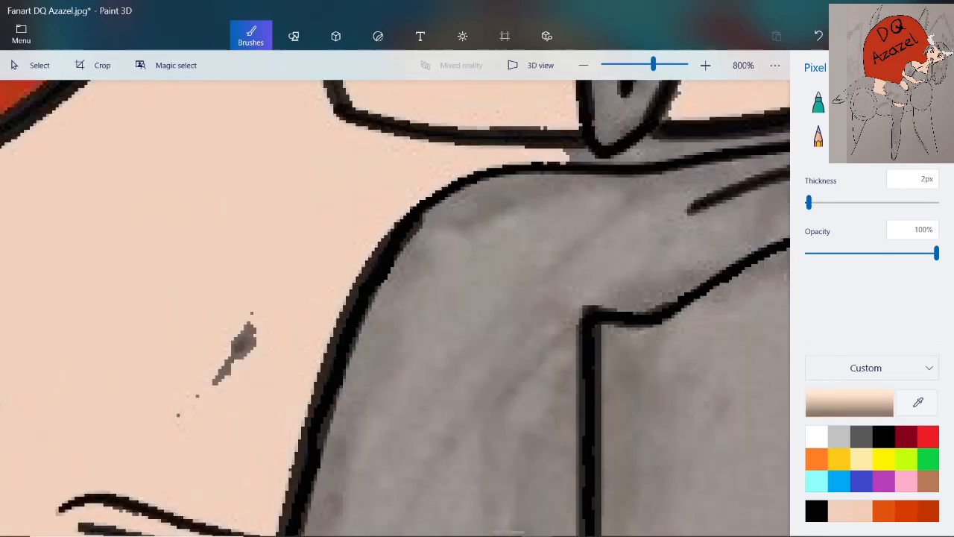
left_click(925, 137)
scroll(630, 188, "down", 3)
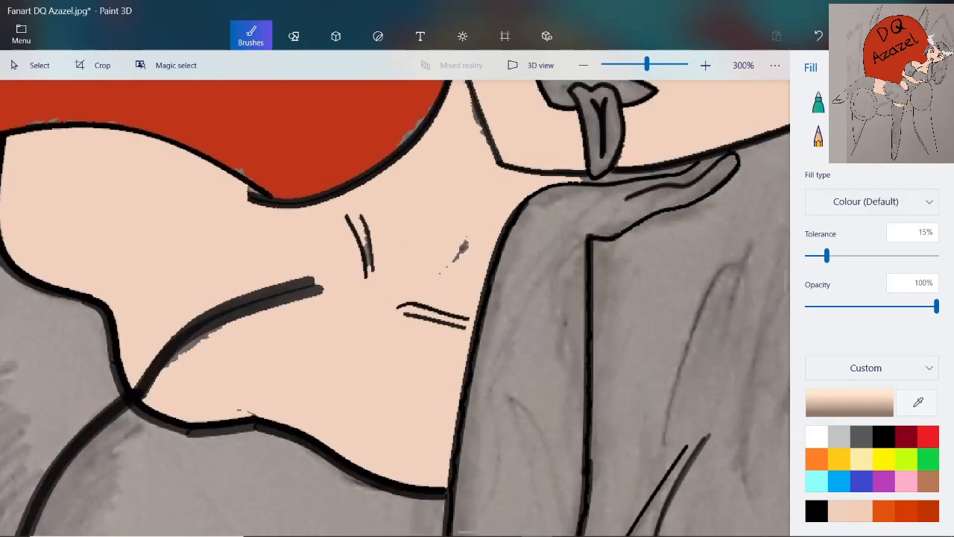
scroll(627, 342, "up", 1)
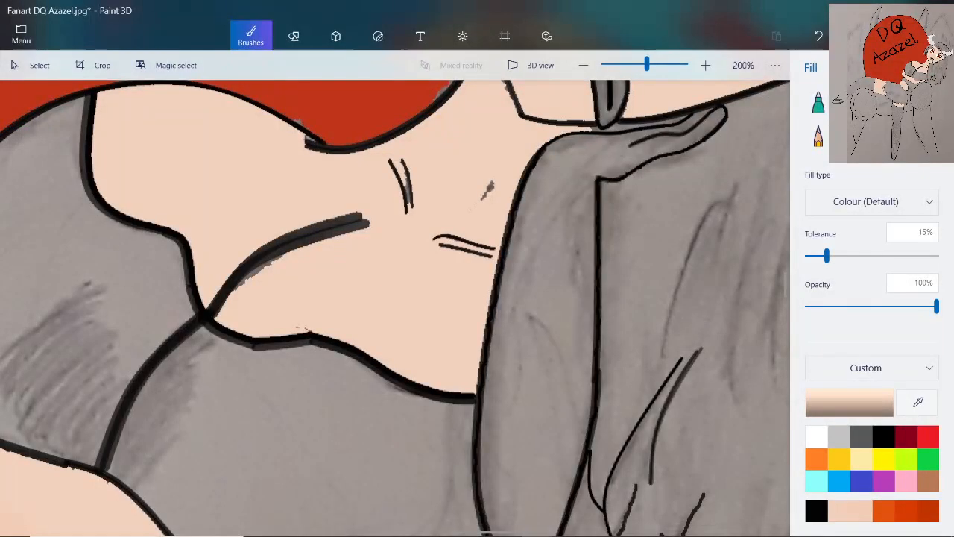
left_click(538, 313)
scroll(713, 121, "up", 1)
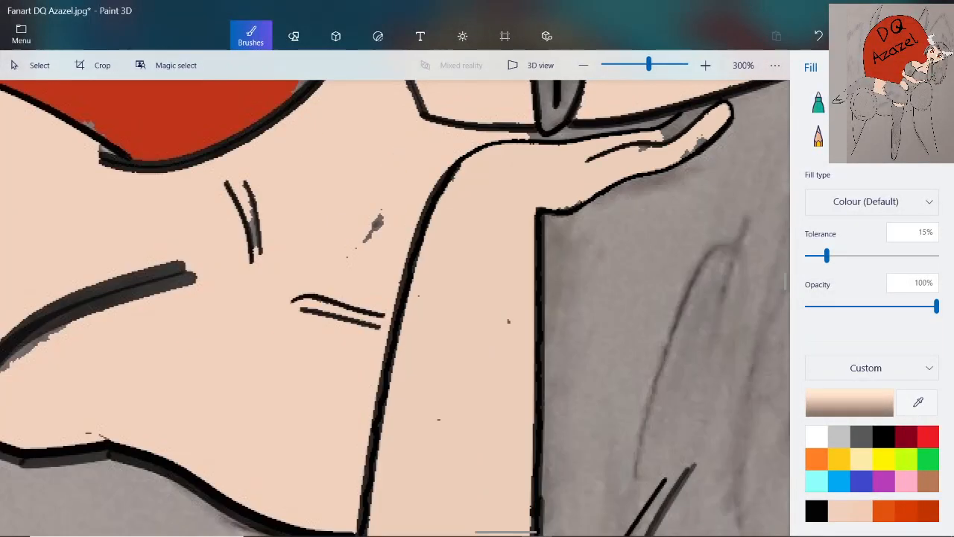
Fill the leftover gray patches on the fingers under the jaw with the same skin tone
left_click(687, 123)
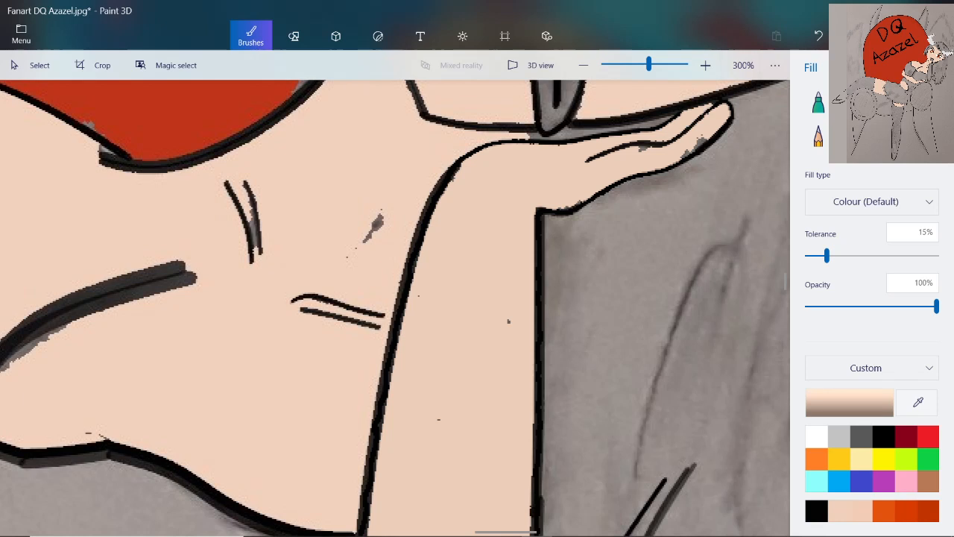
left_click(699, 145)
scroll(596, 176, "down", 2)
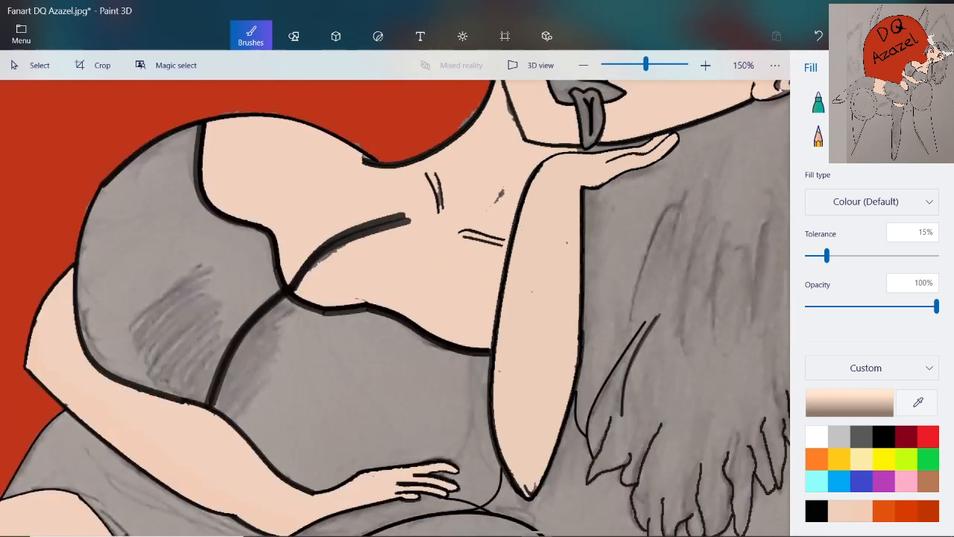
Paint skin tone over the gray edge between the jaw line and wrist, beside the tongue tip, with the 2 px Pixel pen
scroll(553, 290, "up", 2)
scroll(514, 227, "down", 3)
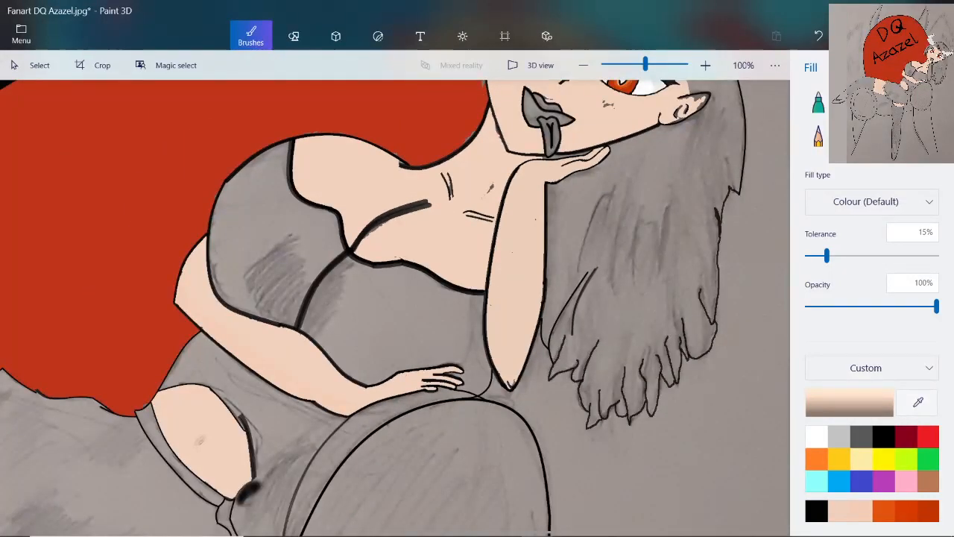
scroll(564, 149, "up", 4)
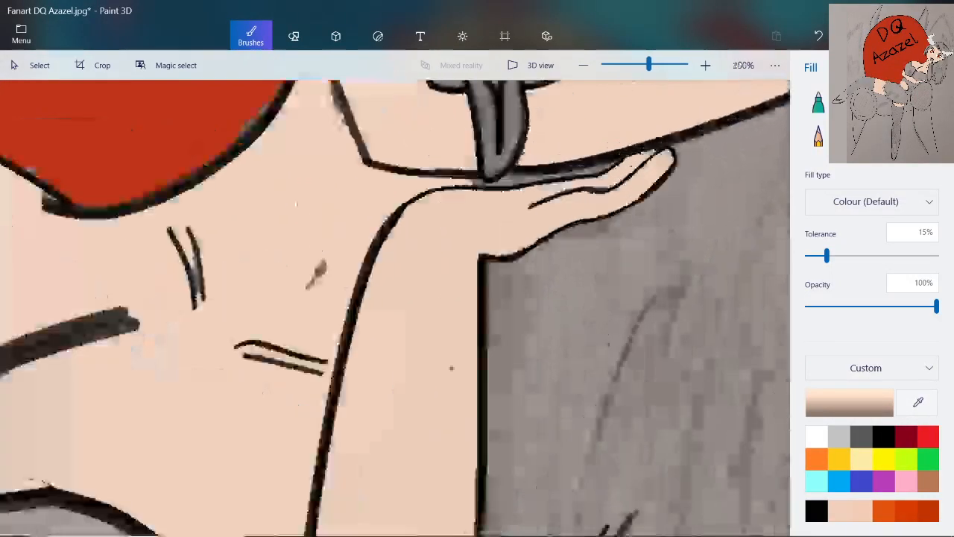
scroll(482, 185, "up", 2)
scroll(486, 185, "down", 3)
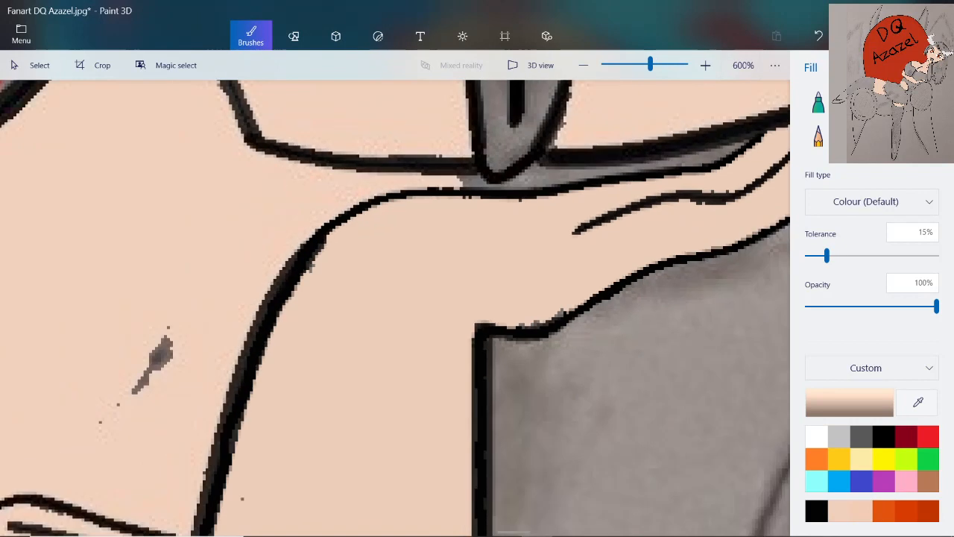
scroll(483, 153, "up", 3)
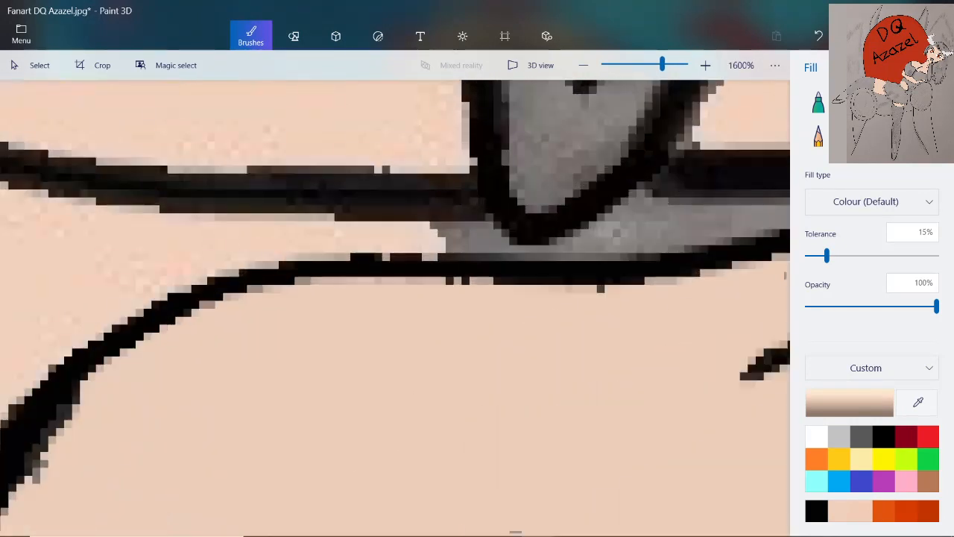
left_click(926, 102)
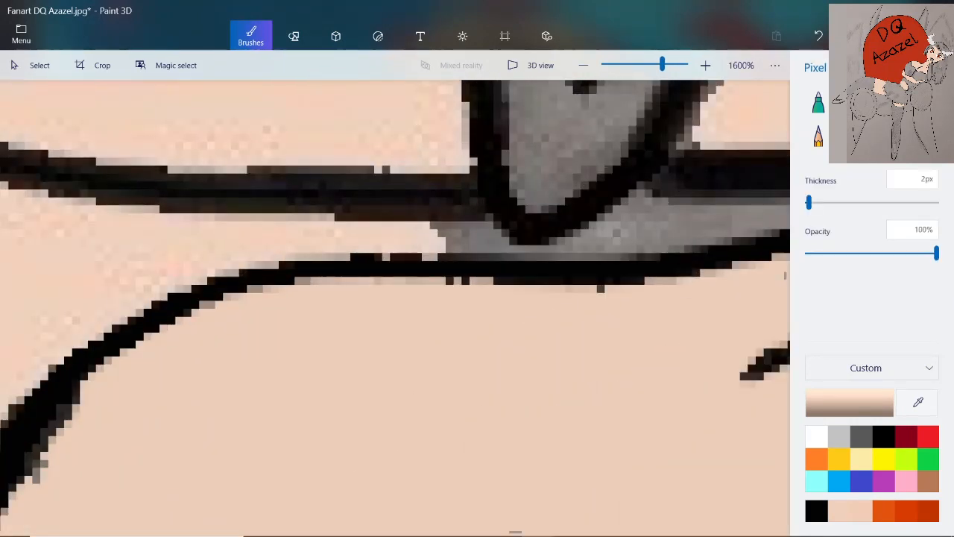
left_click_drag(432, 225, 458, 243)
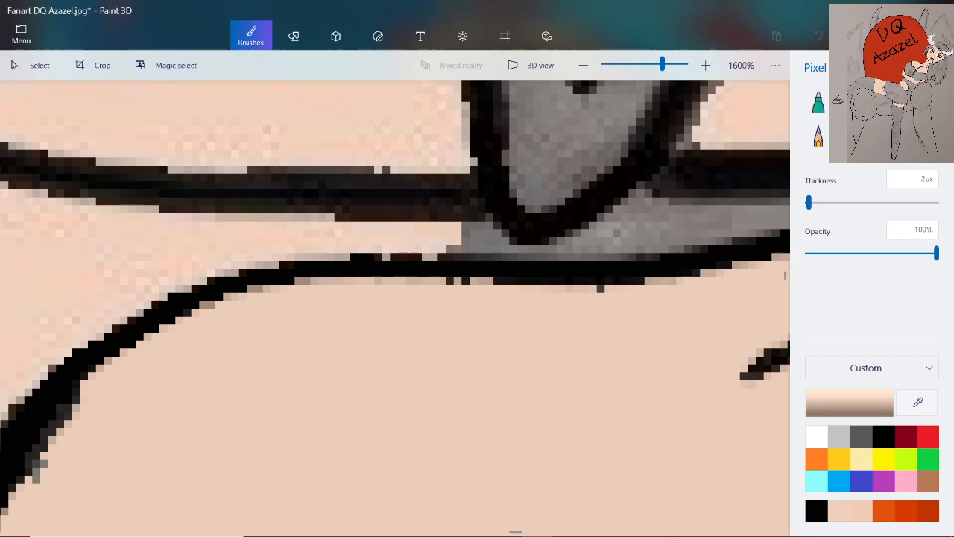
Check the current skin colour's RGB values without changing them, and save the drawing
scroll(501, 198, "down", 8)
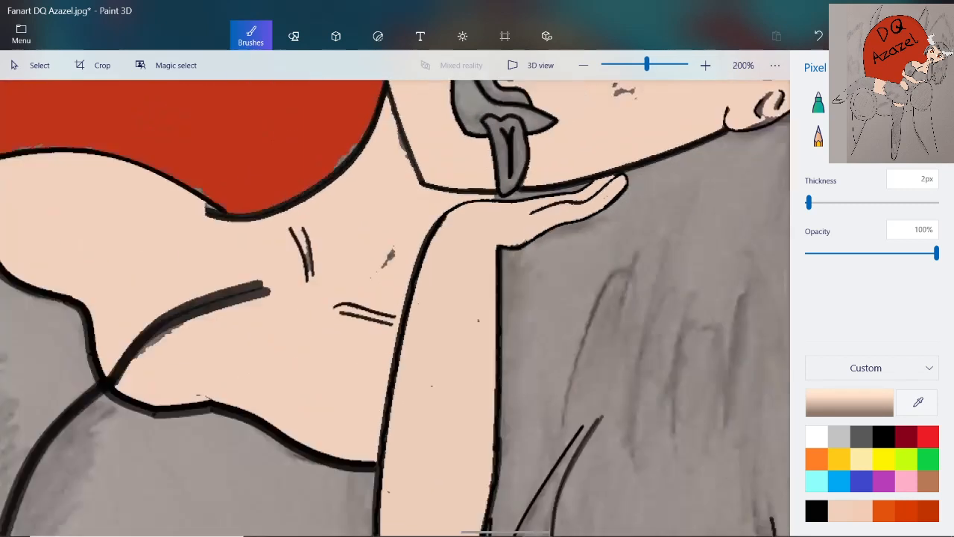
scroll(504, 115, "up", 2)
scroll(506, 149, "up", 3)
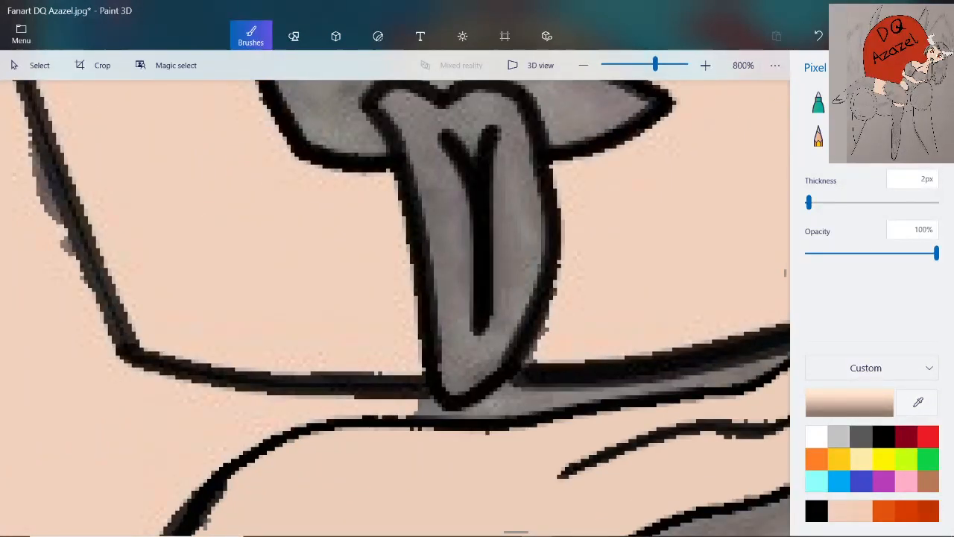
left_click(849, 403)
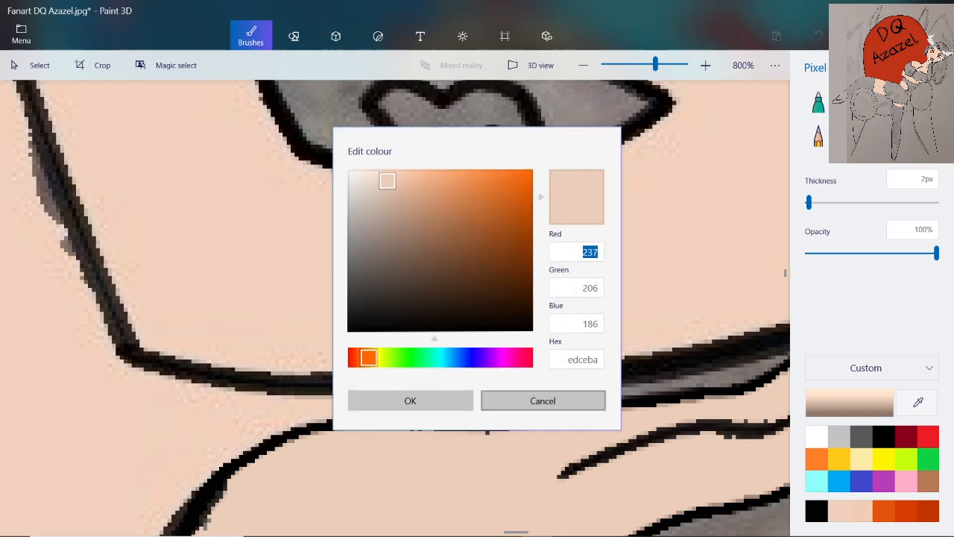
left_click(543, 401)
left_click(21, 35)
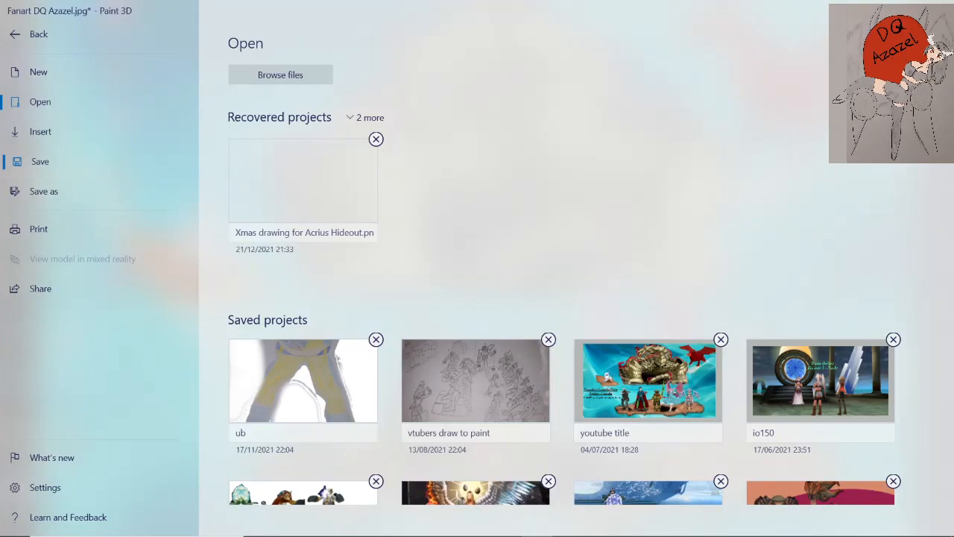
left_click(40, 161)
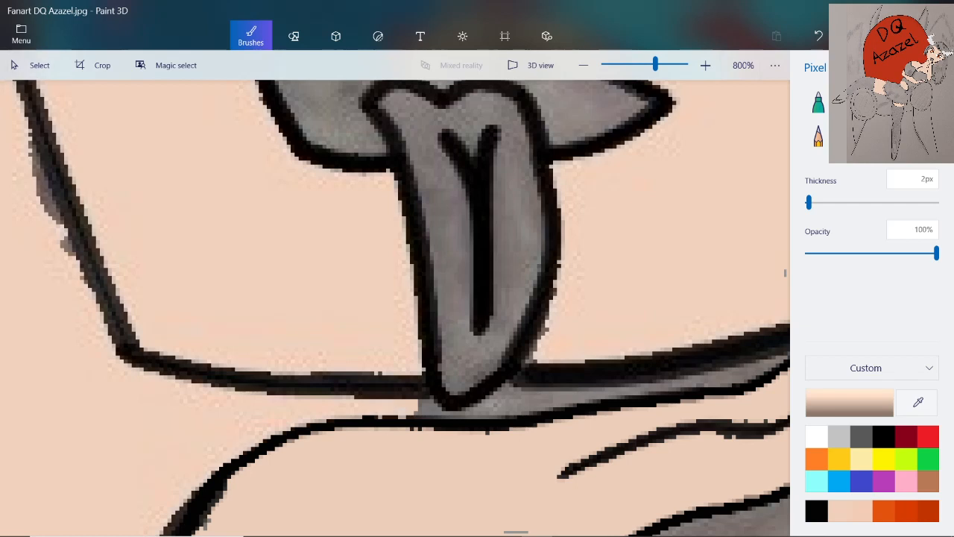
scroll(433, 179, "down", 2)
scroll(433, 154, "up", 2)
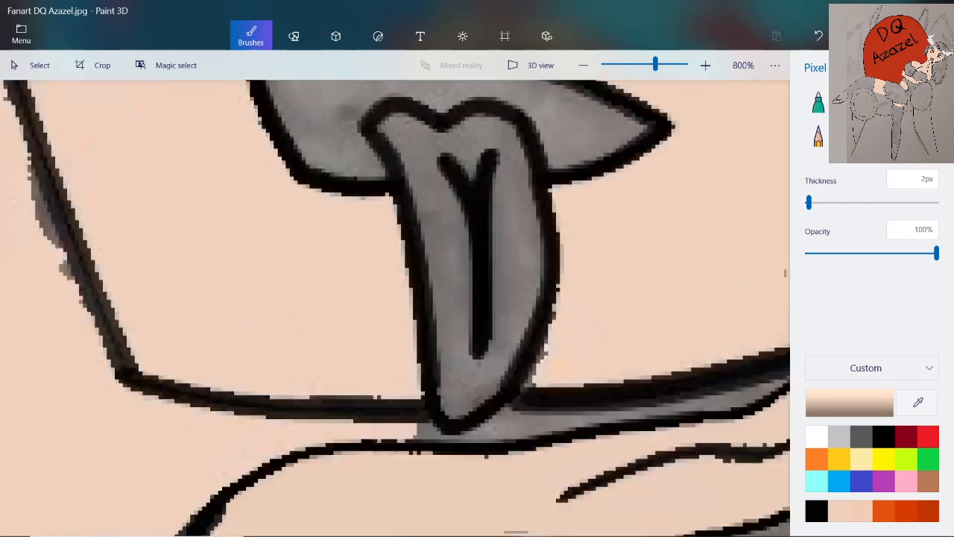
scroll(447, 164, "up", 2)
scroll(447, 164, "down", 2)
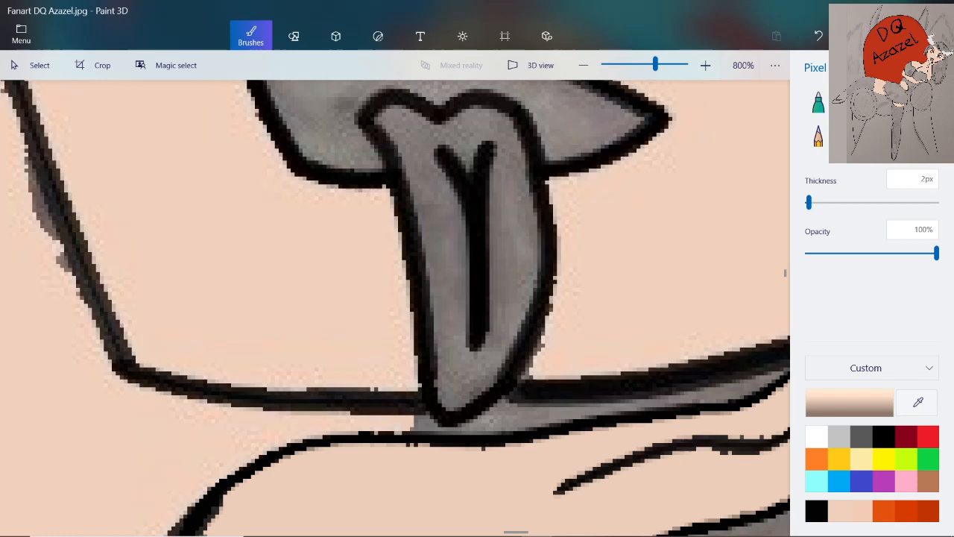
Switch to OBS and cycle the overlay images from fanart 4 through fanart 6 and 7, leaving fanart 2 shown
mouse_move(444, 534)
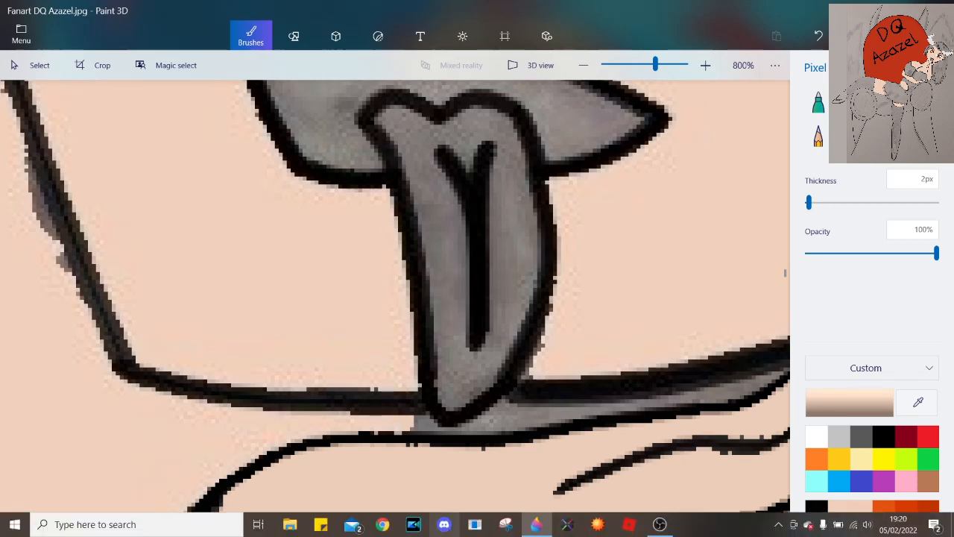
left_click(659, 524)
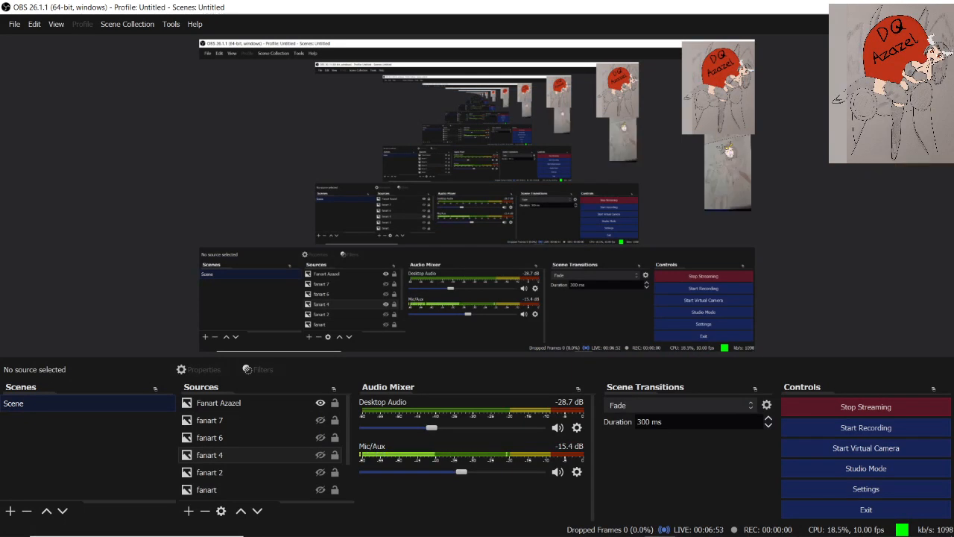
left_click(319, 437)
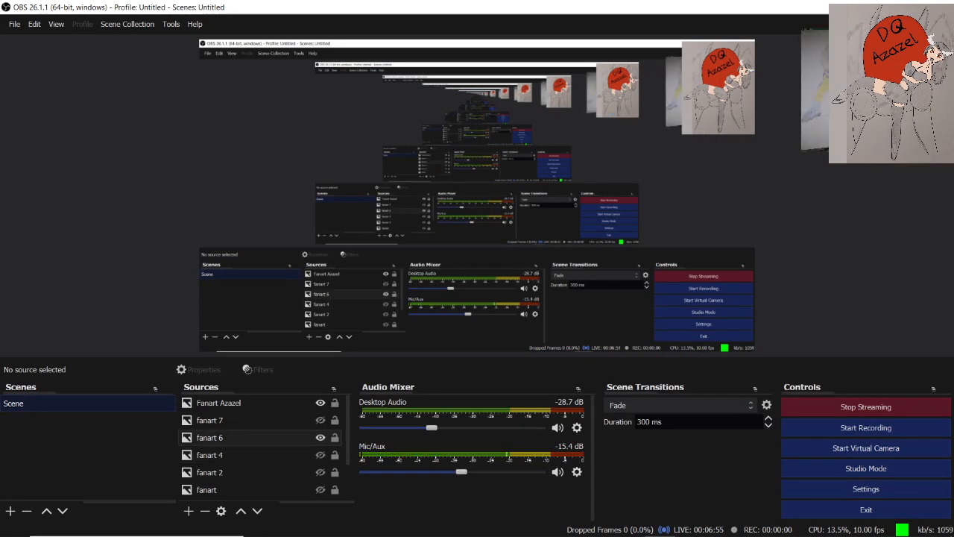
left_click(320, 437)
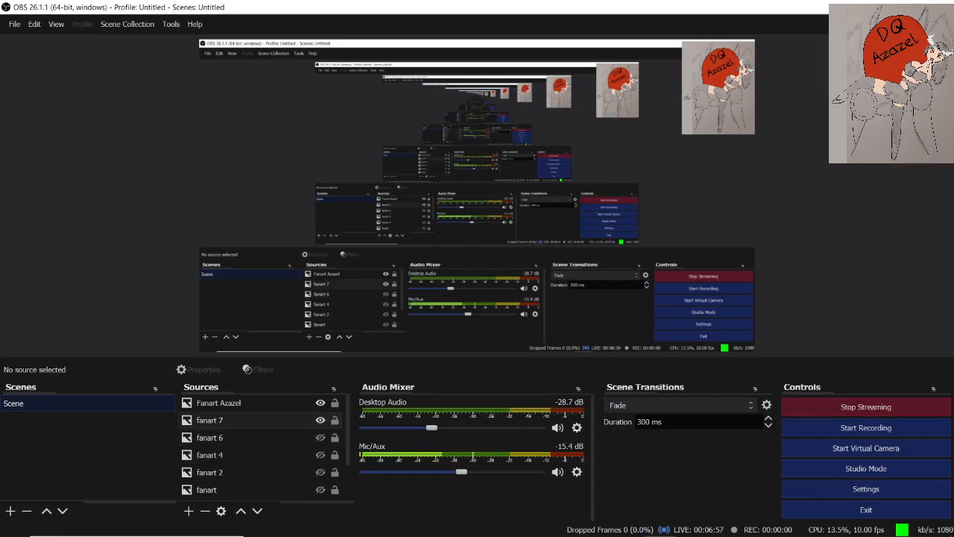
left_click(321, 471)
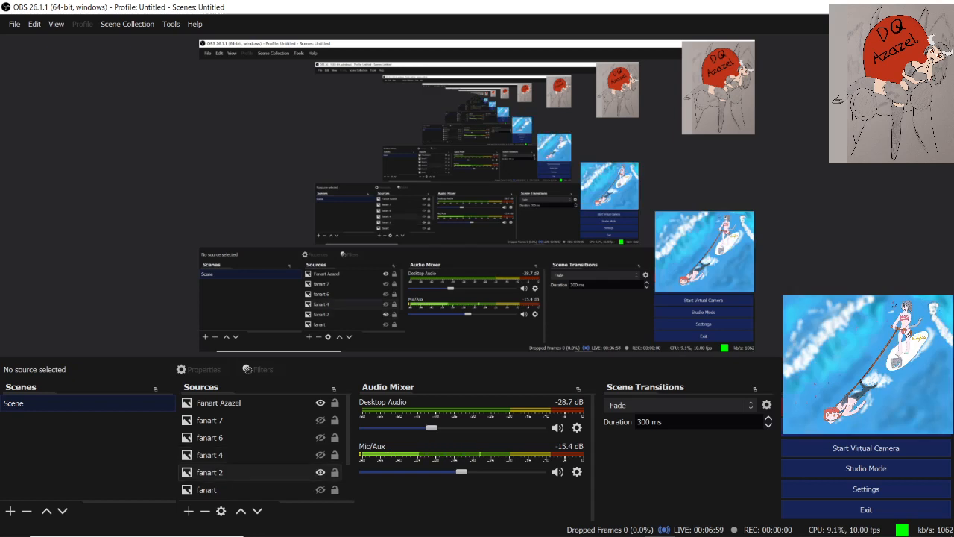
Add a new Image Slide Show source to the scene without changing its properties, and hide it
left_click(246, 472)
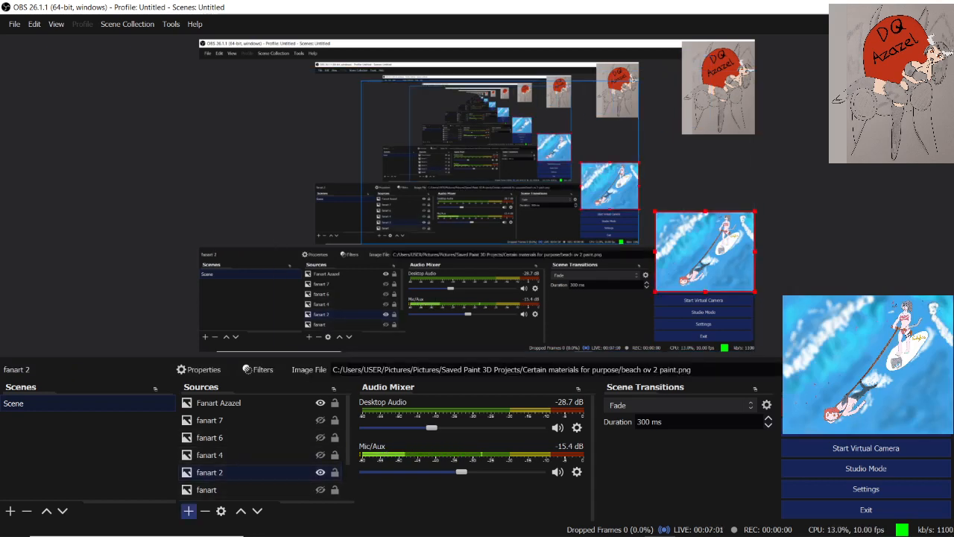
left_click(188, 511)
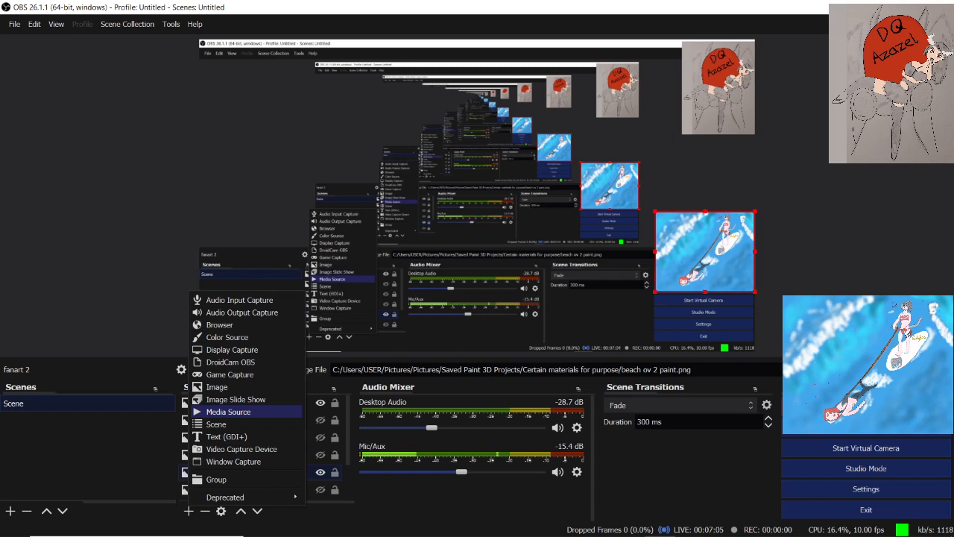
left_click(236, 398)
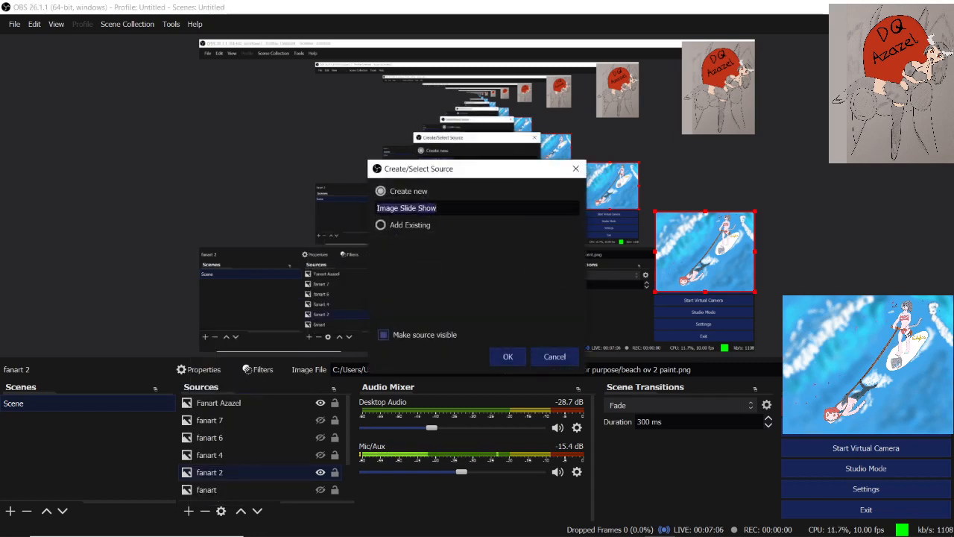
left_click(506, 355)
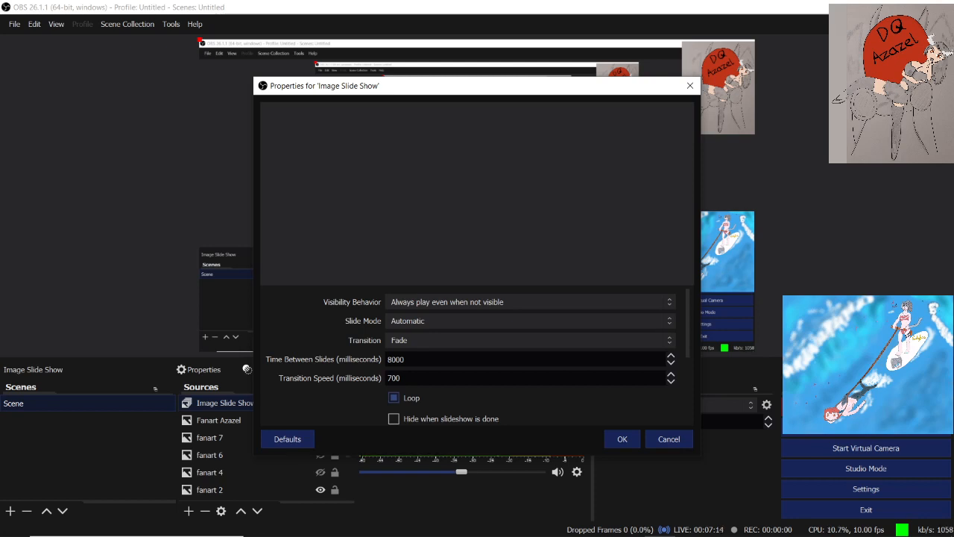
left_click(530, 302)
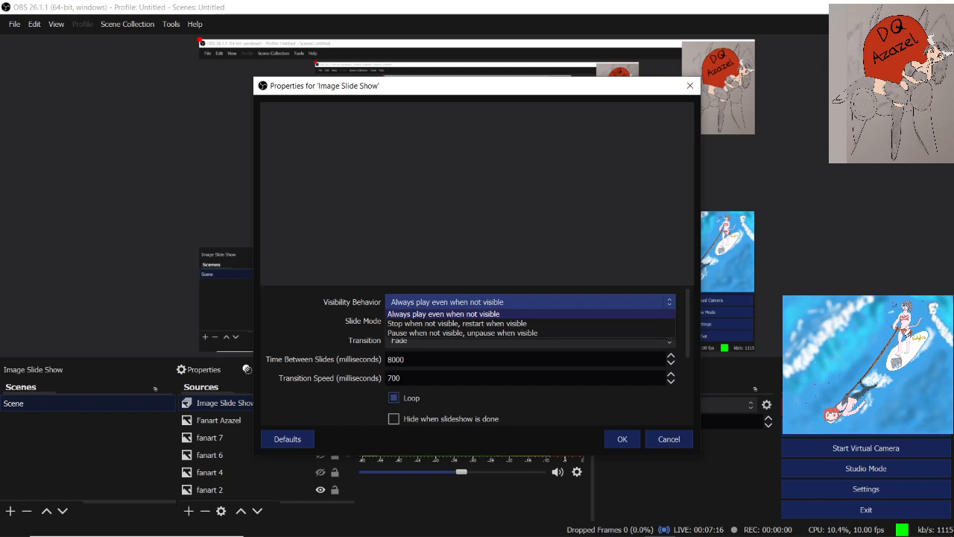
left_click(669, 439)
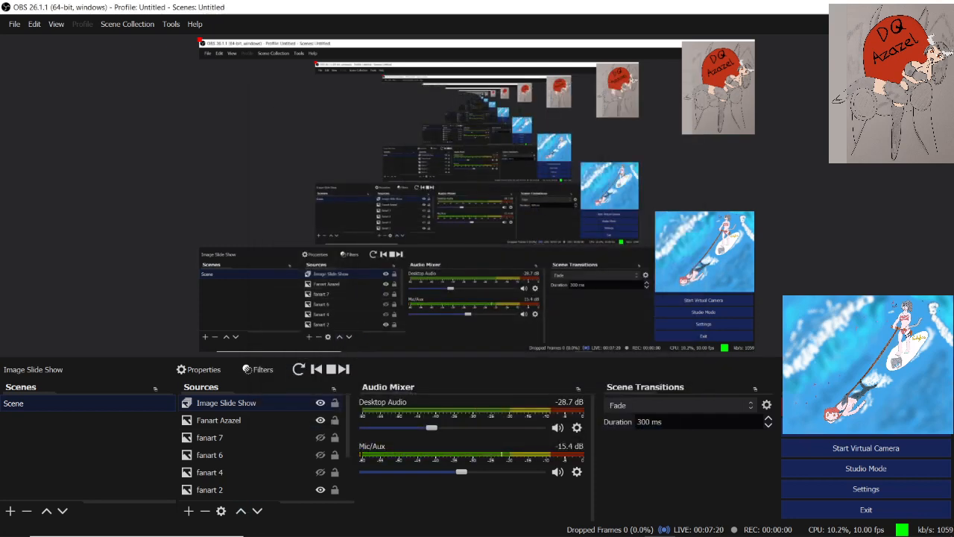
left_click(321, 403)
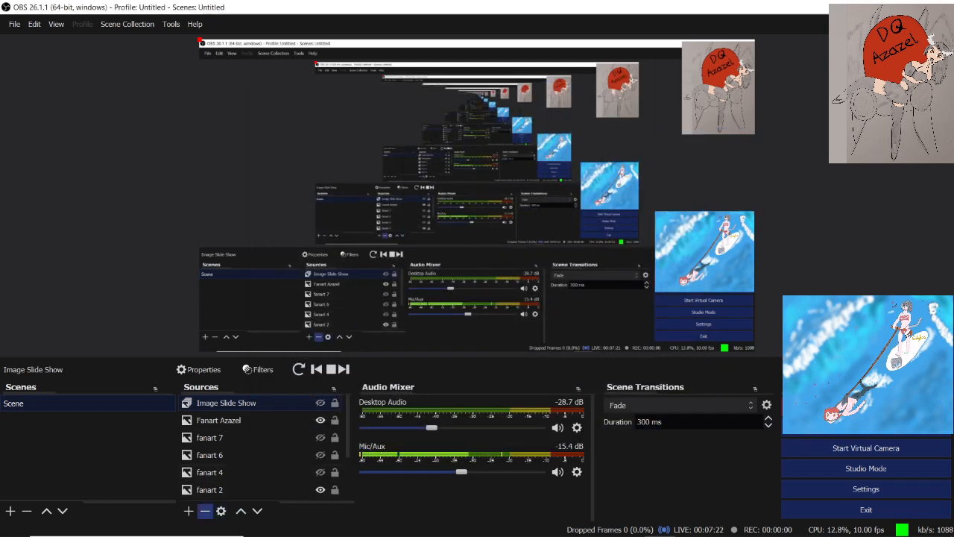
Add a new Image source named Image 2 to the scene and start browsing for its image file
left_click(189, 510)
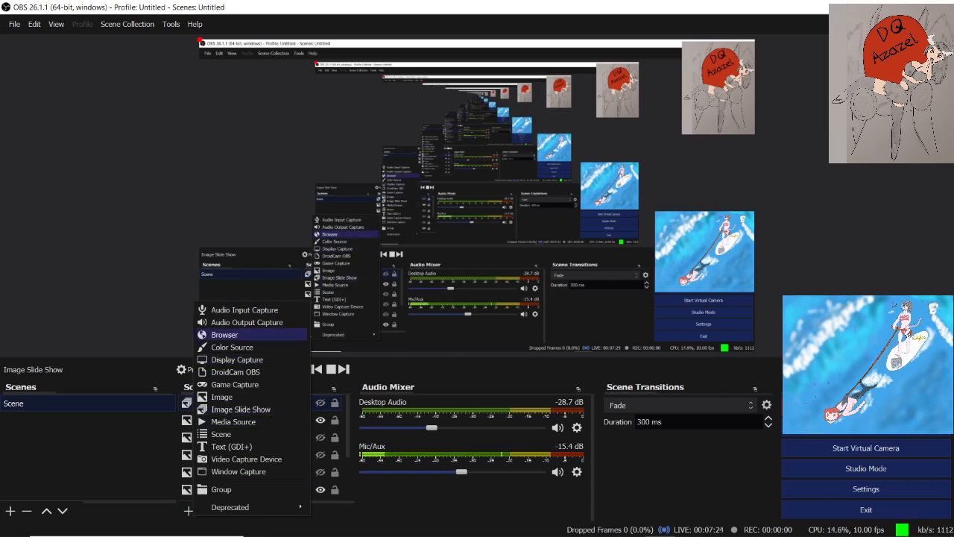
left_click(222, 397)
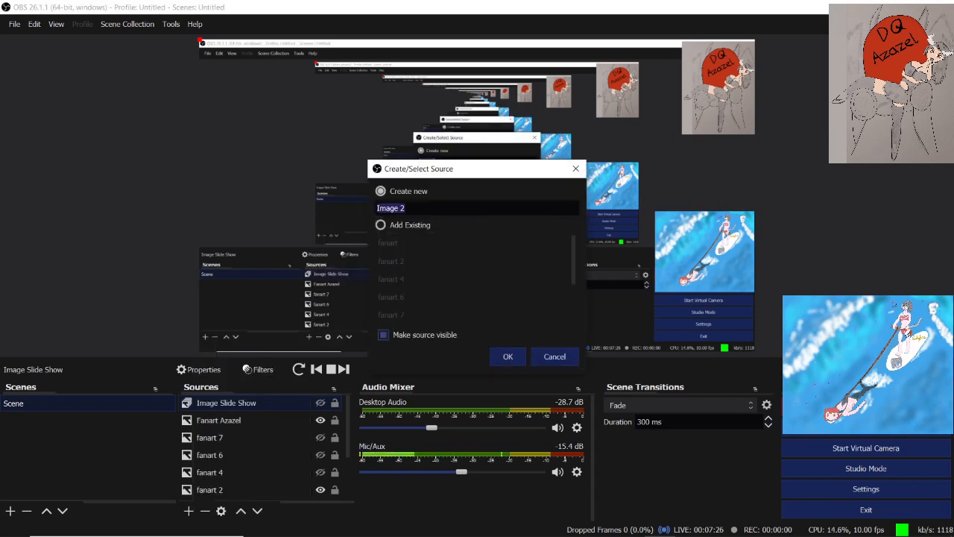
left_click(507, 357)
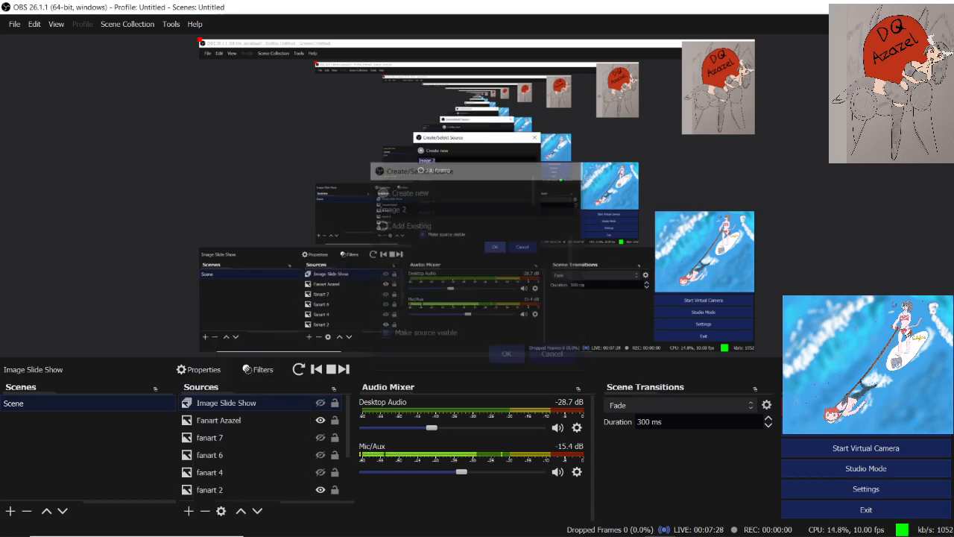
left_click(662, 347)
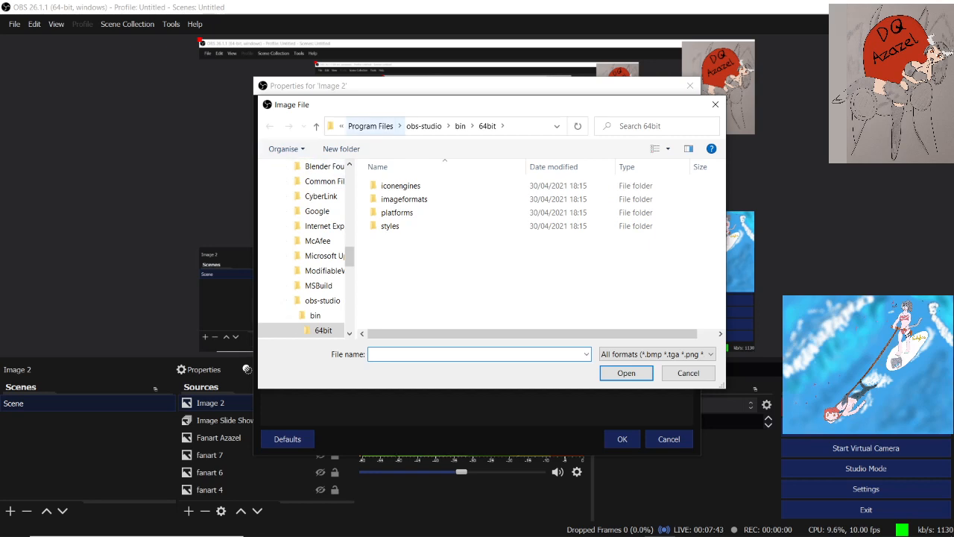
Browse through the Pictures library to the Certain materials for purpose folder inside Saved Paint 3D Projects
left_click(341, 126)
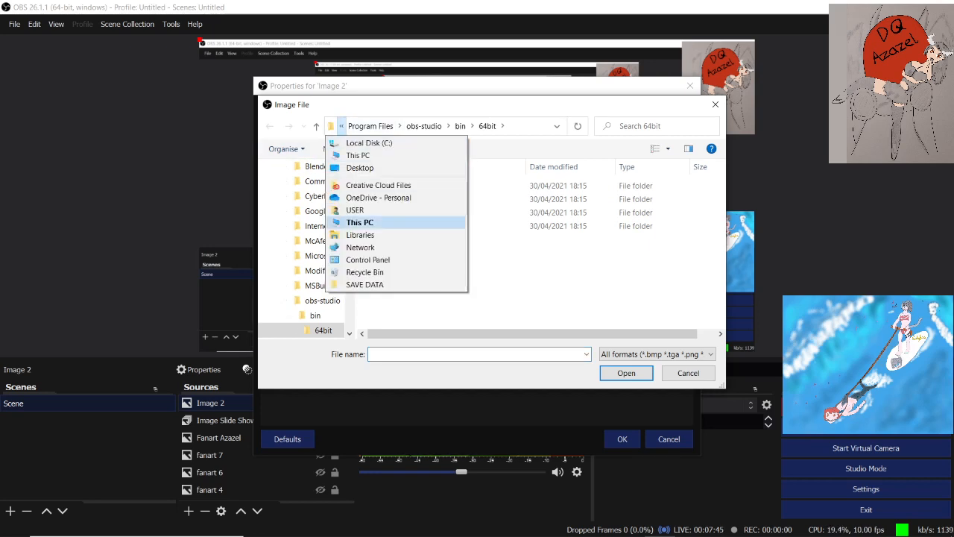
left_click(360, 235)
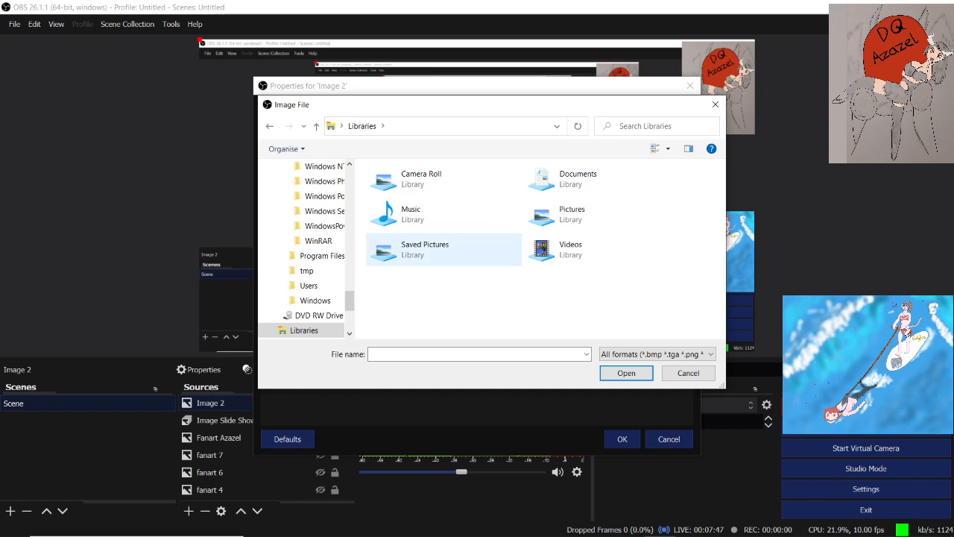
double_click(424, 249)
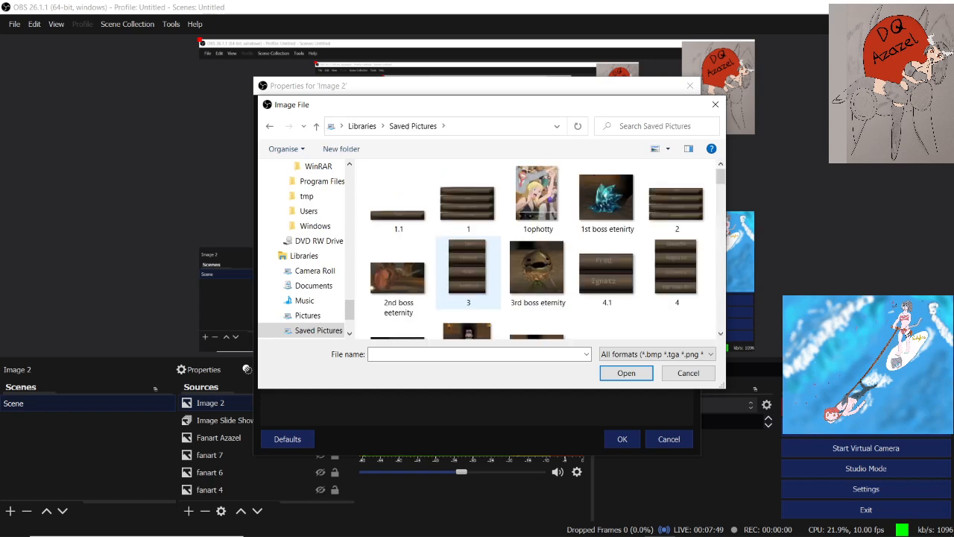
left_click(381, 126)
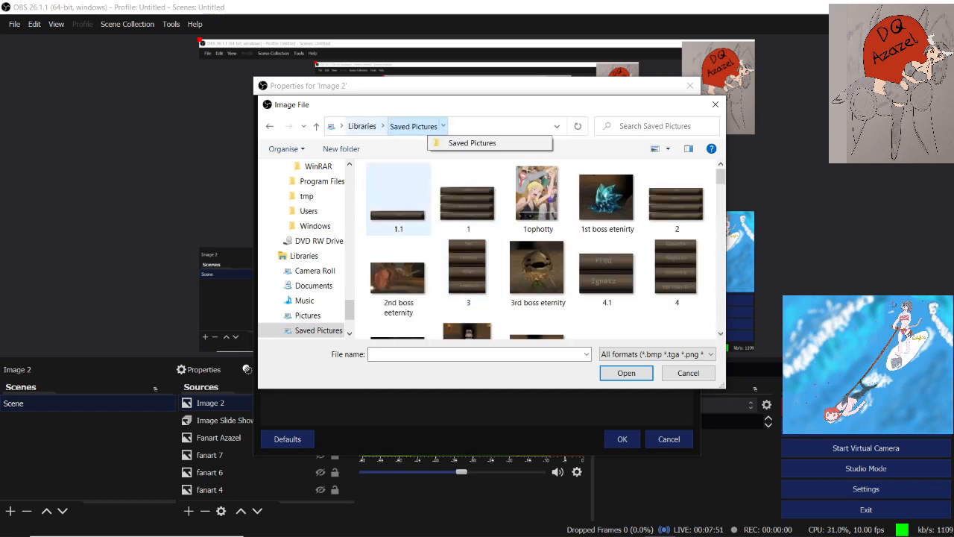
left_click(307, 315)
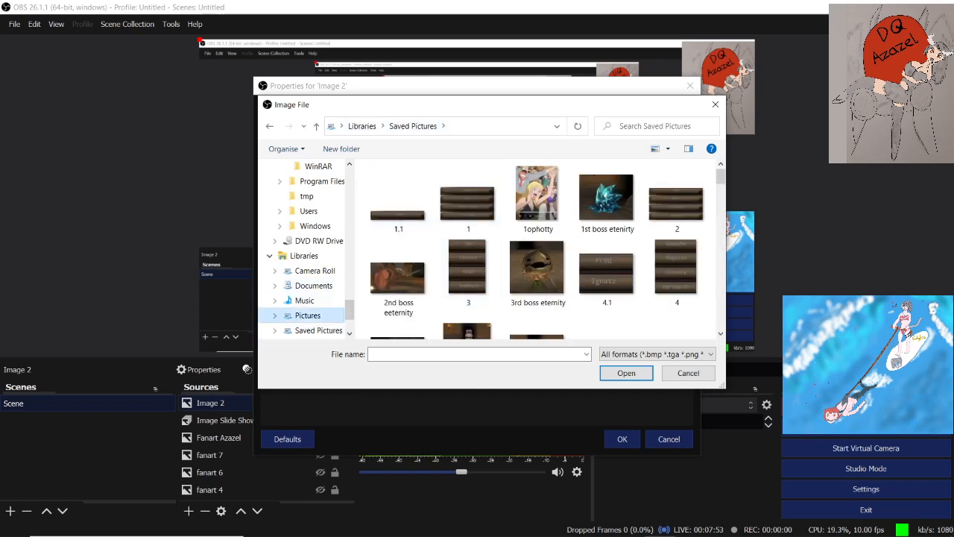
double_click(468, 224)
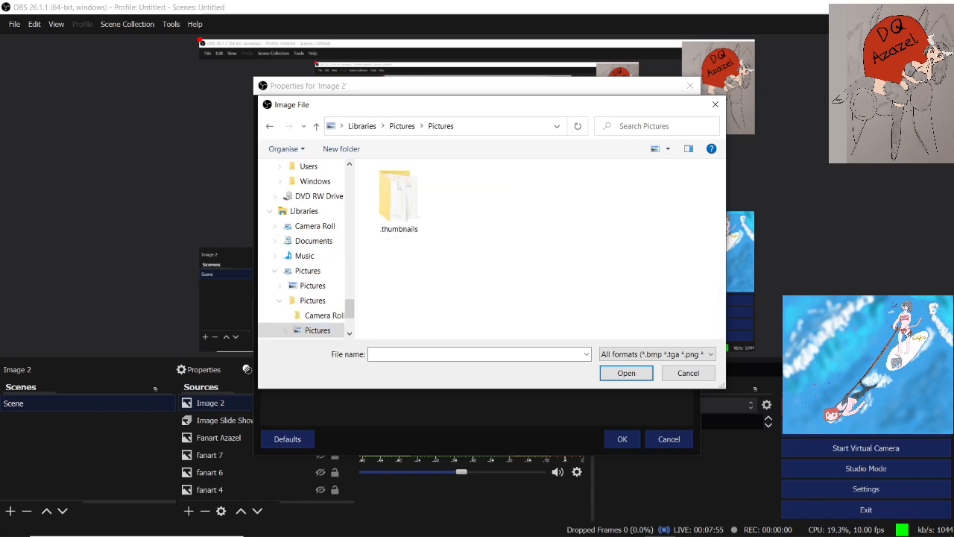
scroll(468, 246, "down", 5)
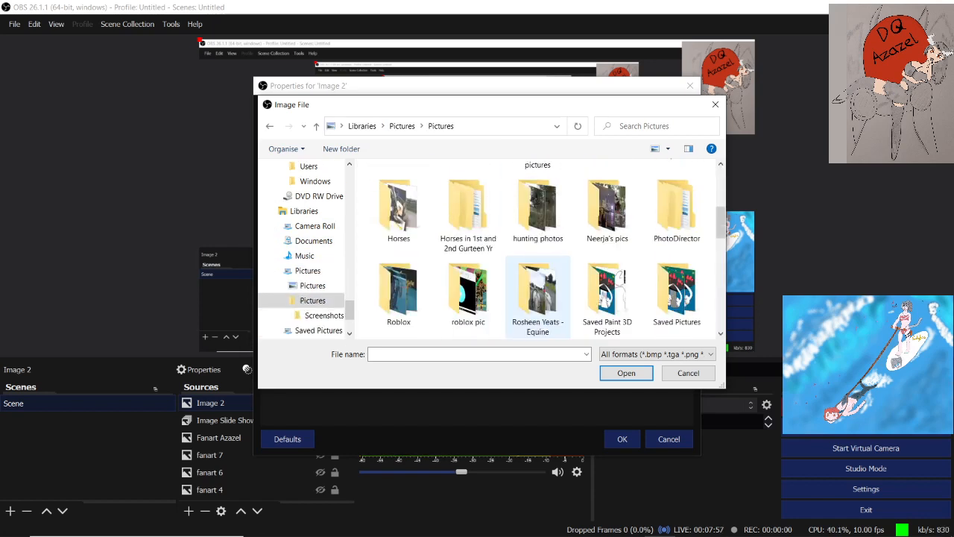
double_click(607, 213)
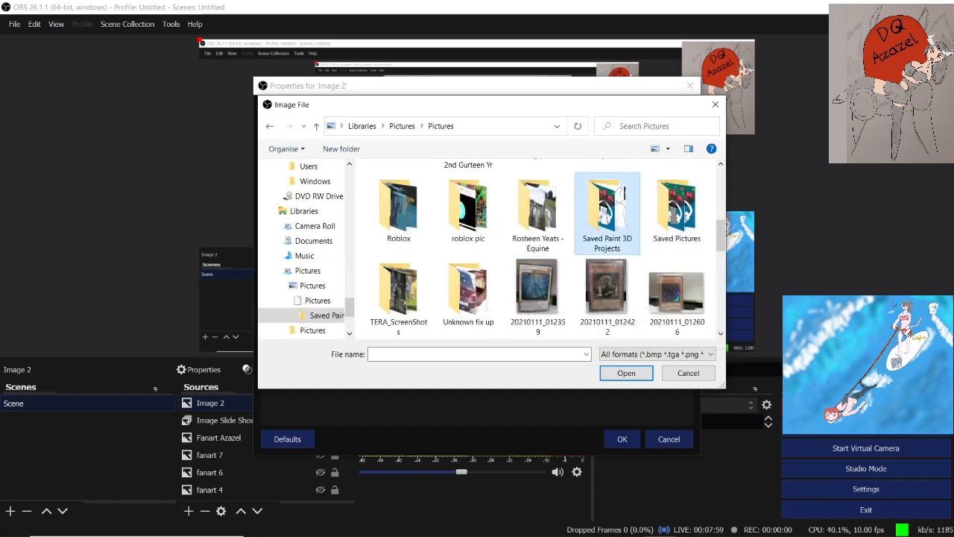
double_click(398, 203)
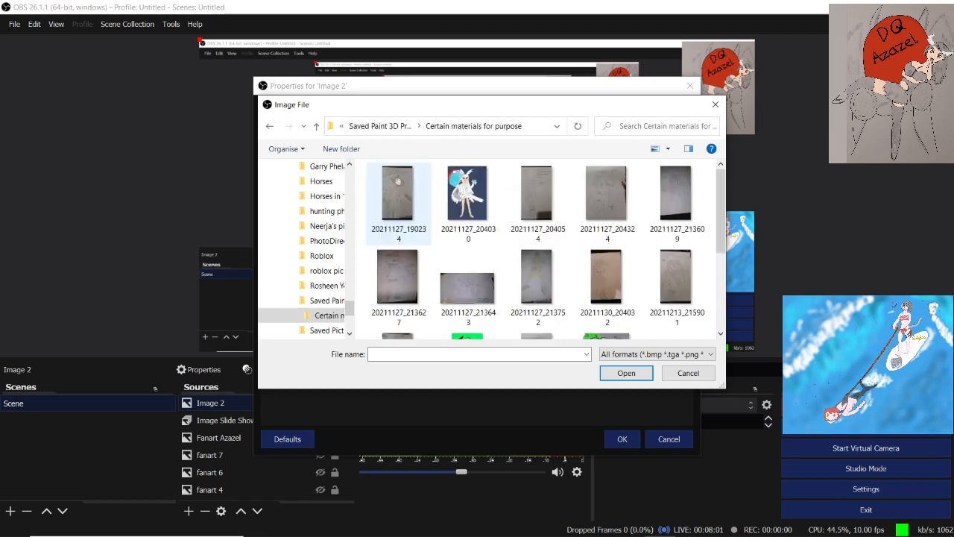
Load the green-background drawing 20211222_215828 as the image for the Image 2 source
left_click(468, 204)
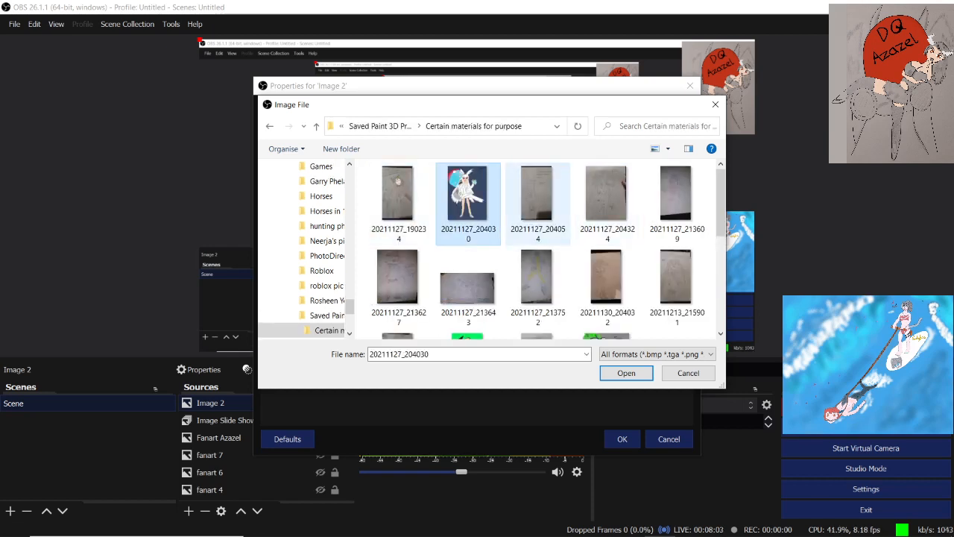
scroll(538, 209, "down", 1)
left_click(467, 287)
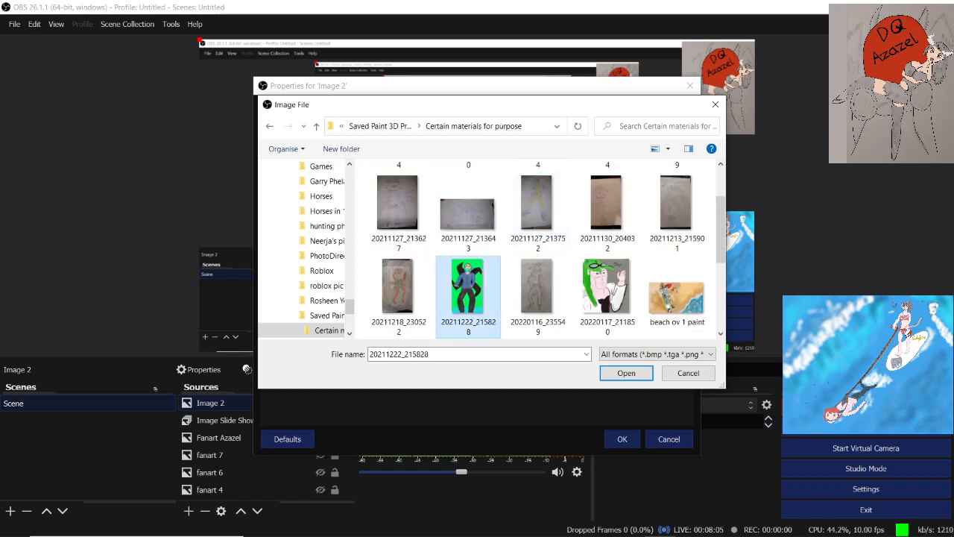
left_click(626, 372)
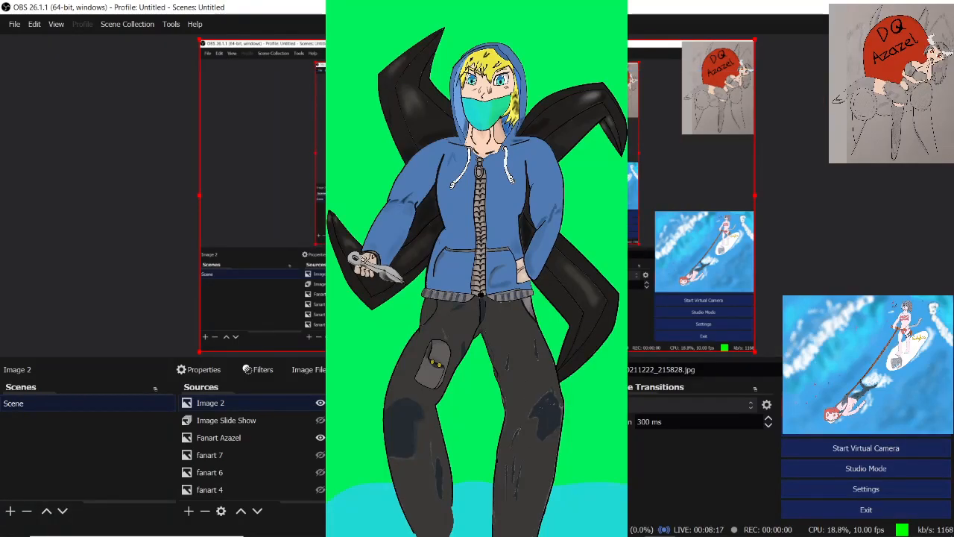
Shrink the Image 2 overlay and place it directly below the Azazel fan art, overlapping the top of the surfing picture
left_click(478, 195)
left_click(210, 402)
left_click_drag(200, 39, 678, 234)
left_click_drag(716, 282, 726, 184)
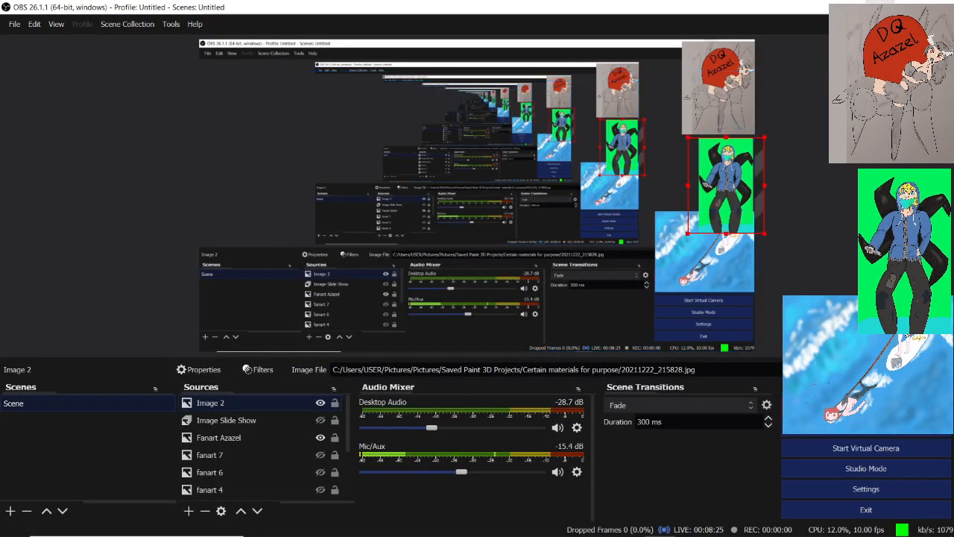
Switch to Paint 3D, choose the Fill tool, and mix a pink with hex f095a0 from the current skin colour
key("alt+Tab")
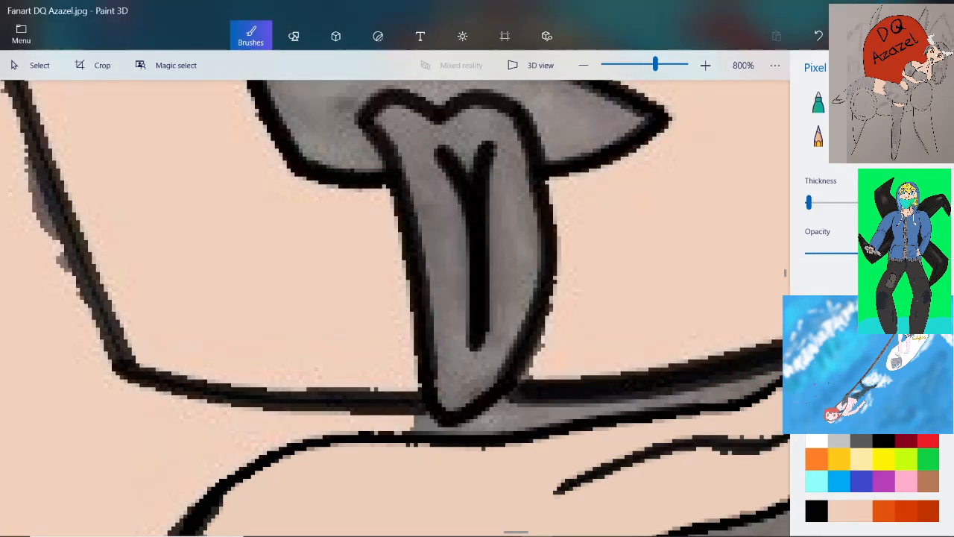
scroll(595, 357, "down", 5)
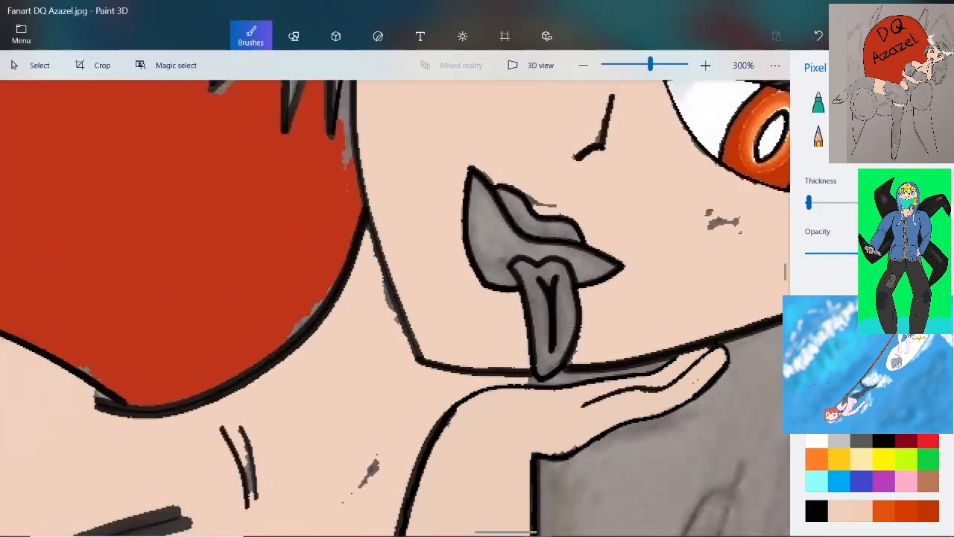
scroll(576, 322, "up", 5)
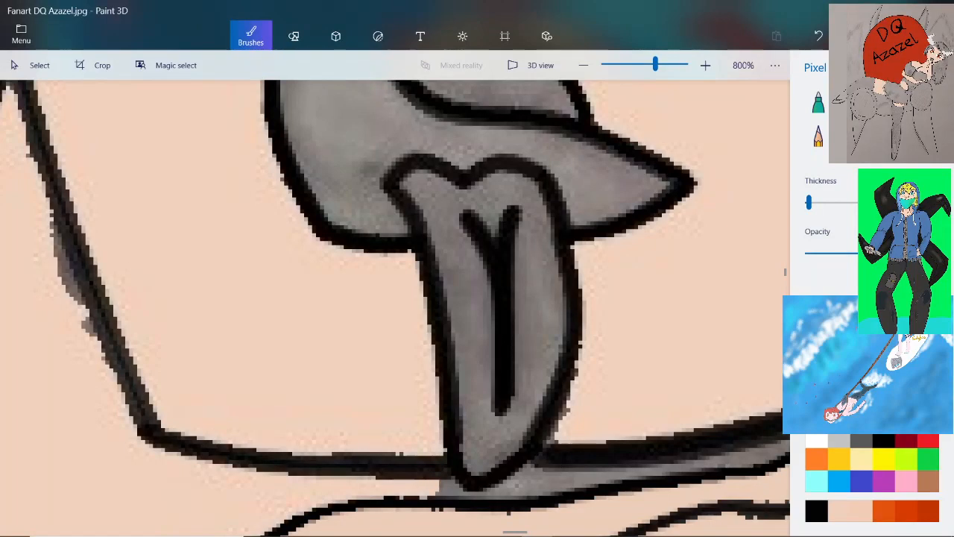
left_click(925, 136)
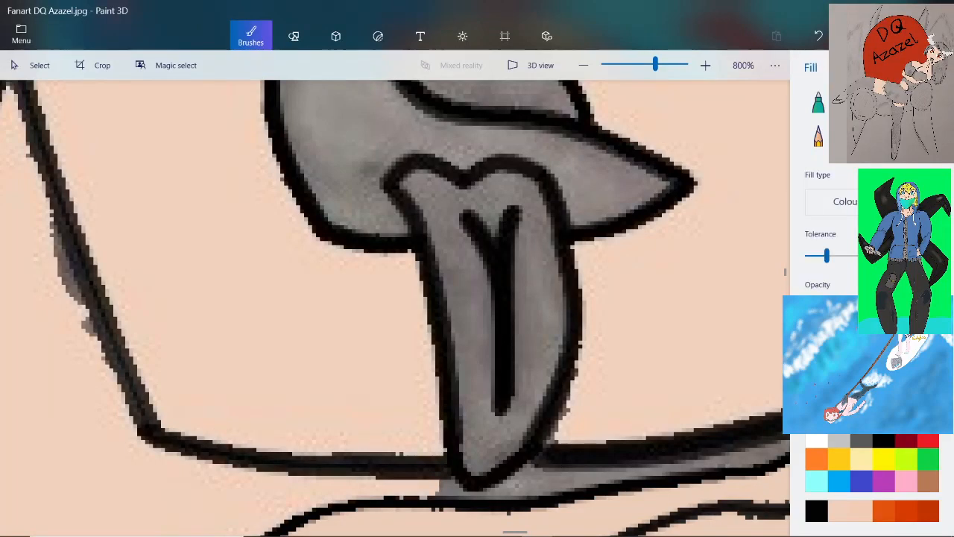
left_click(847, 402)
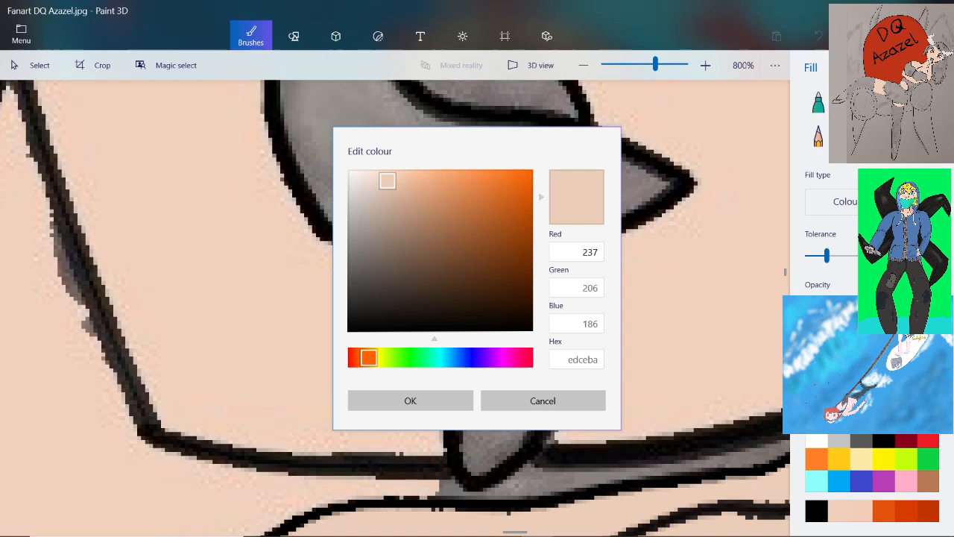
left_click_drag(369, 358, 501, 358)
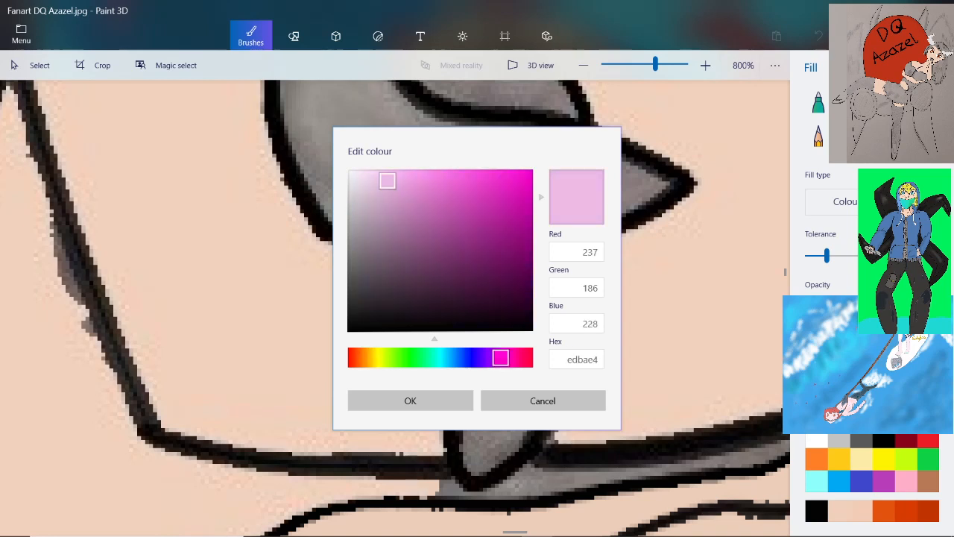
left_click_drag(387, 180, 404, 180)
left_click_drag(501, 358, 519, 358)
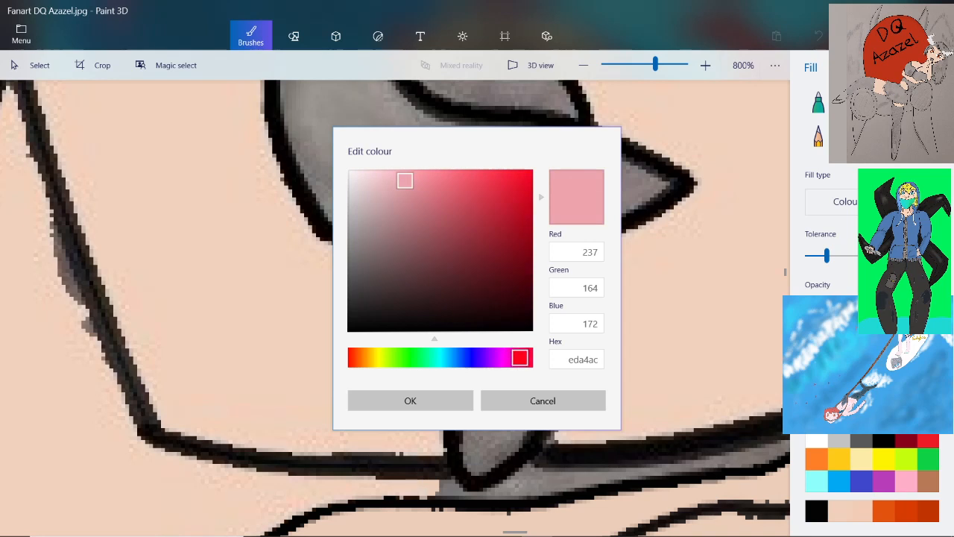
left_click_drag(405, 181, 417, 179)
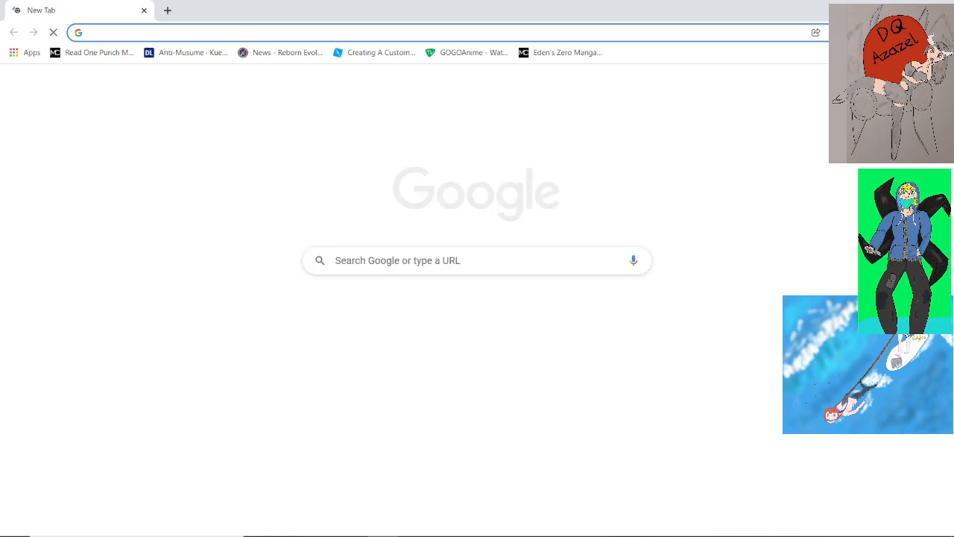
Switch to the web browser, search Google for "vtuber dq azazel", and view the image results
type("v")
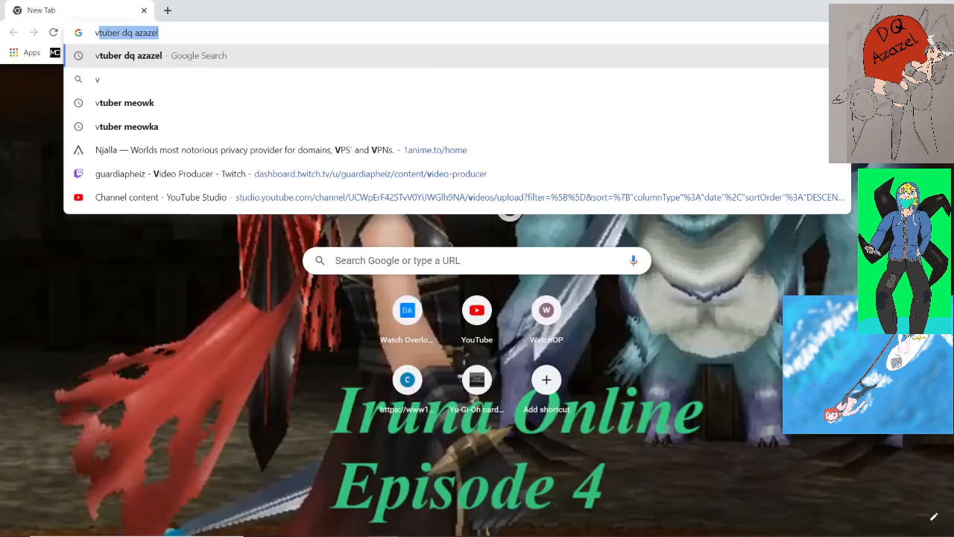
type("tuber")
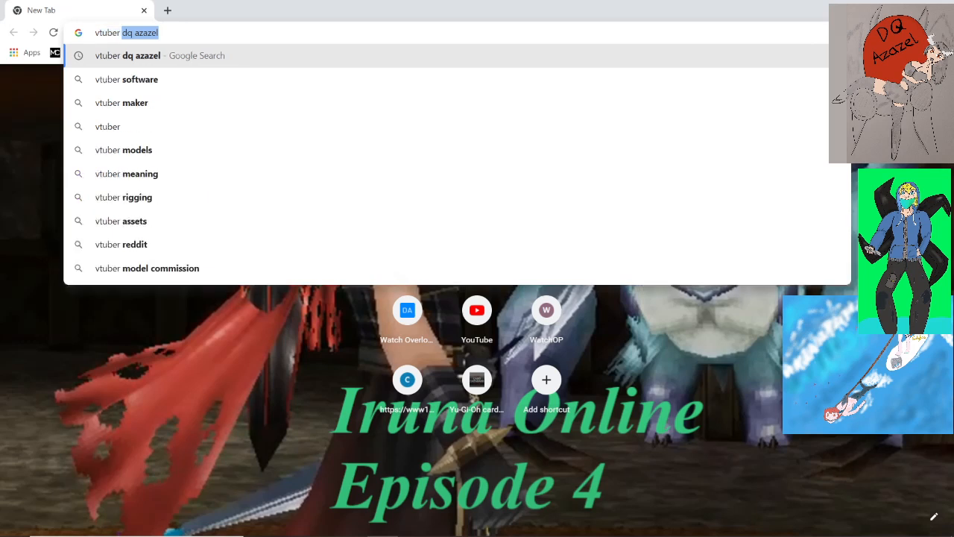
key("Return")
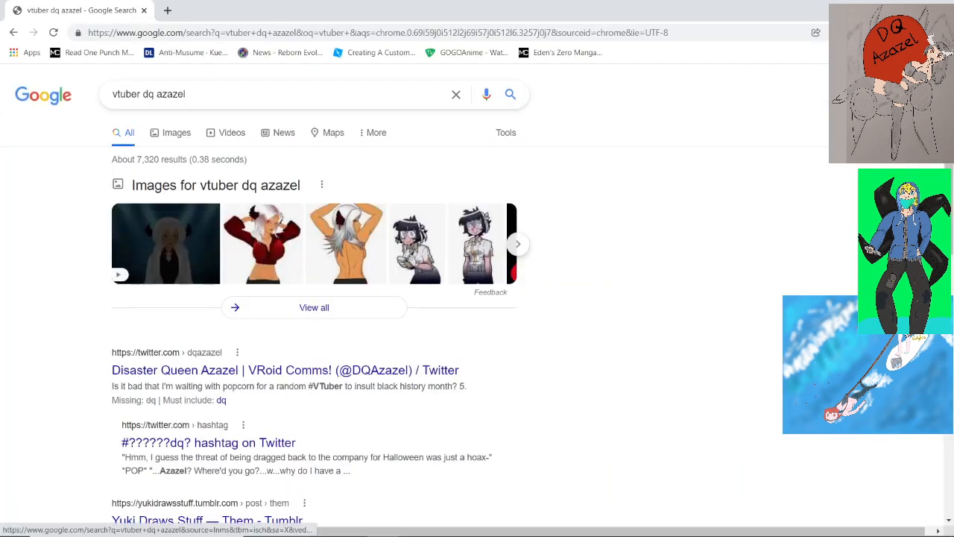
left_click(172, 133)
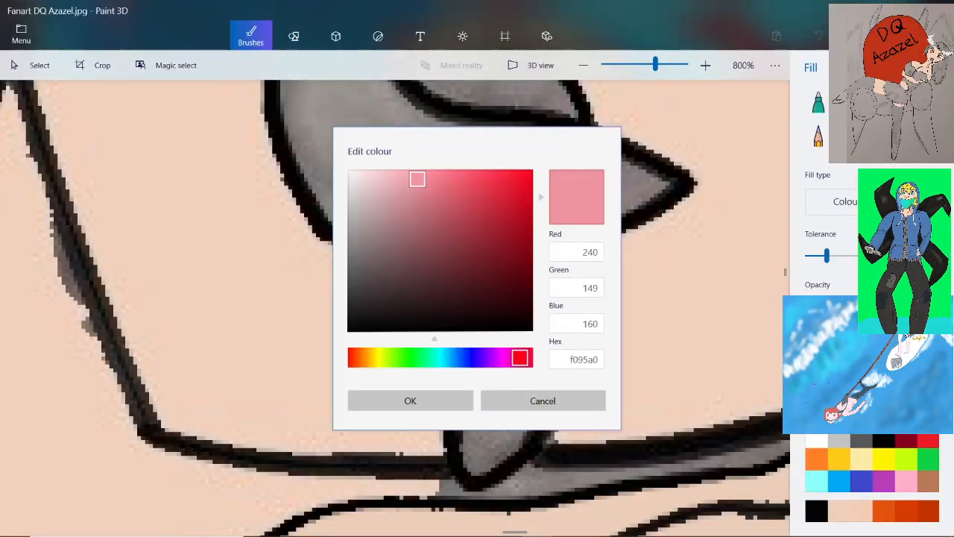
Switch back to Paint 3D, set the colour to the deeper pink ef7381, and choose the Pixel pen
left_click_drag(417, 179, 443, 179)
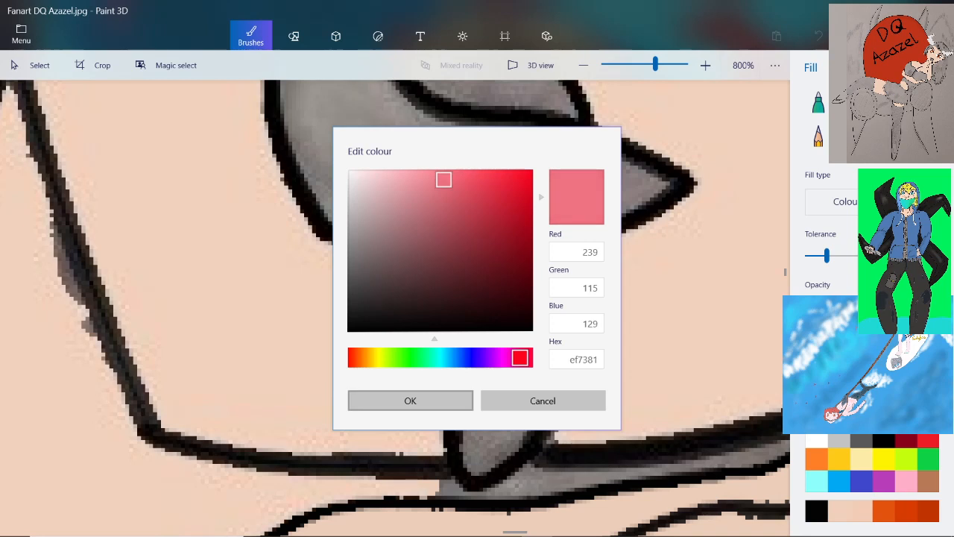
left_click(410, 401)
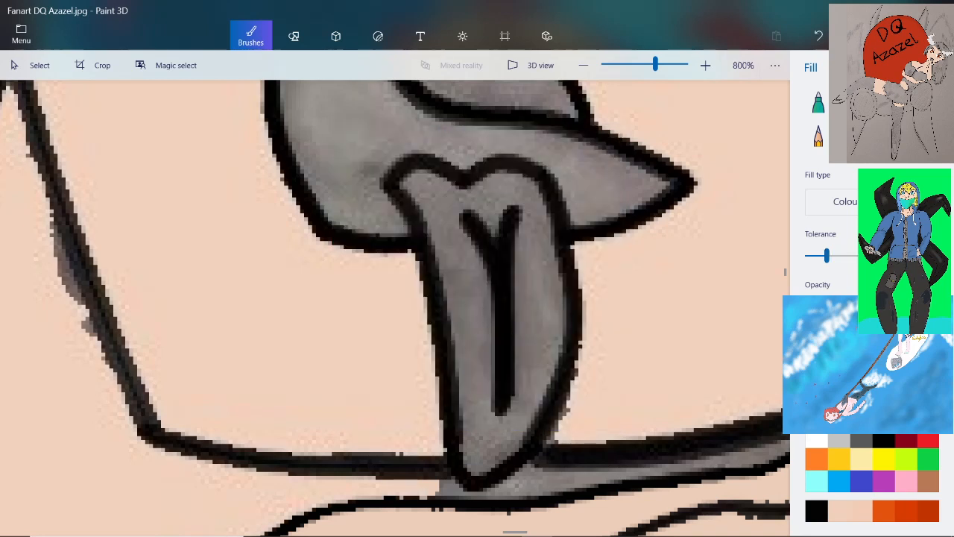
left_click(925, 103)
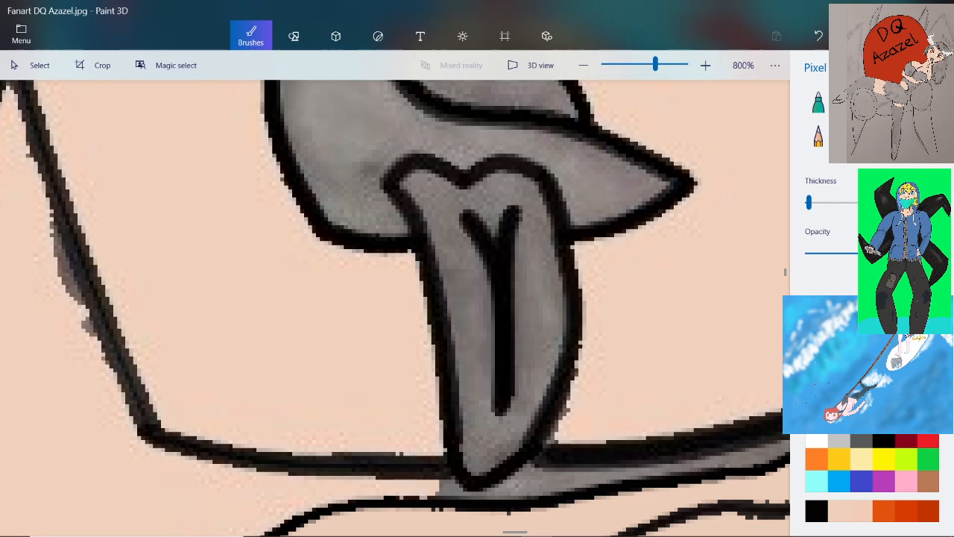
Trace a pink Pixel pen line just inside the black outline along the tongue's top and right edges
scroll(456, 203, "up", 2)
scroll(488, 190, "down", 1)
scroll(586, 147, "up", 1)
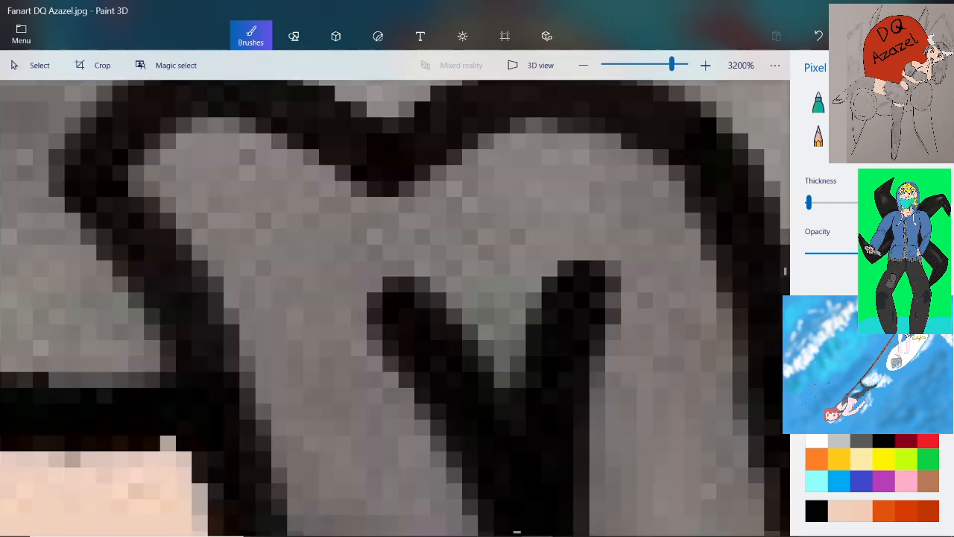
mouse_move(142, 183)
left_mouse_down()
mouse_move(208, 133)
mouse_move(239, 136)
mouse_move(414, 196)
mouse_move(485, 167)
mouse_move(494, 125)
mouse_move(563, 125)
mouse_move(592, 155)
mouse_move(658, 168)
mouse_move(701, 250)
left_mouse_up()
scroll(701, 249, "down", 1)
scroll(701, 246, "down", 3)
scroll(719, 295, "up", 3)
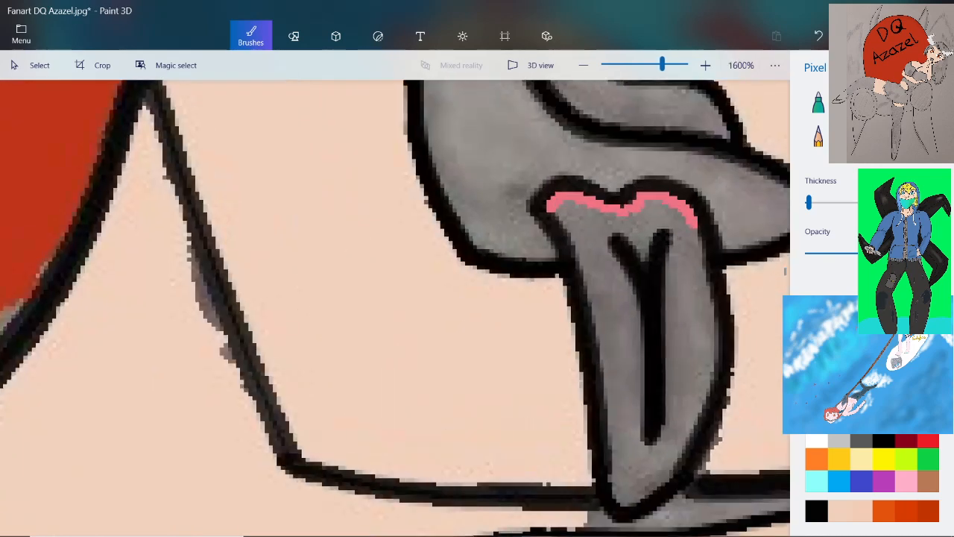
mouse_move(667, 158)
left_mouse_down()
mouse_move(681, 197)
mouse_move(689, 308)
left_mouse_up()
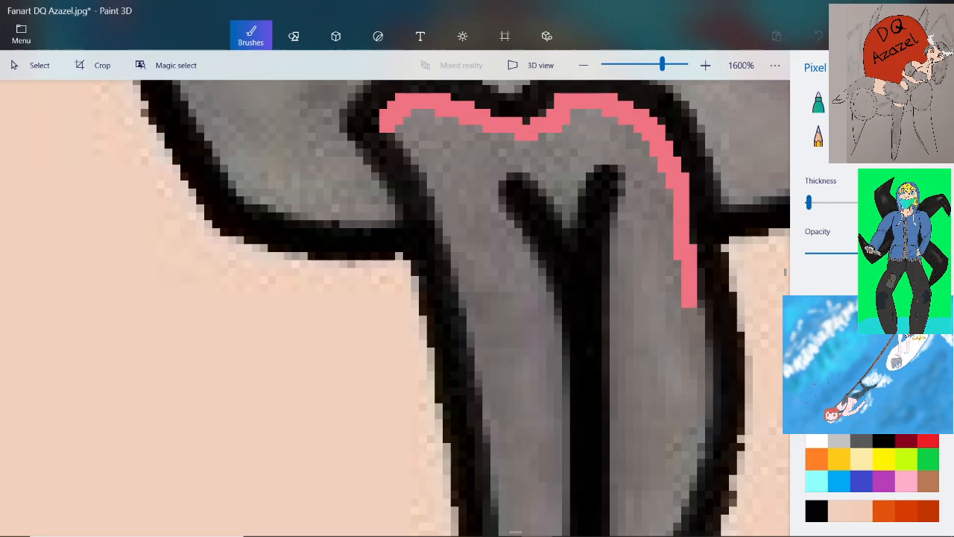
scroll(690, 308, "down", 2)
scroll(686, 320, "up", 2)
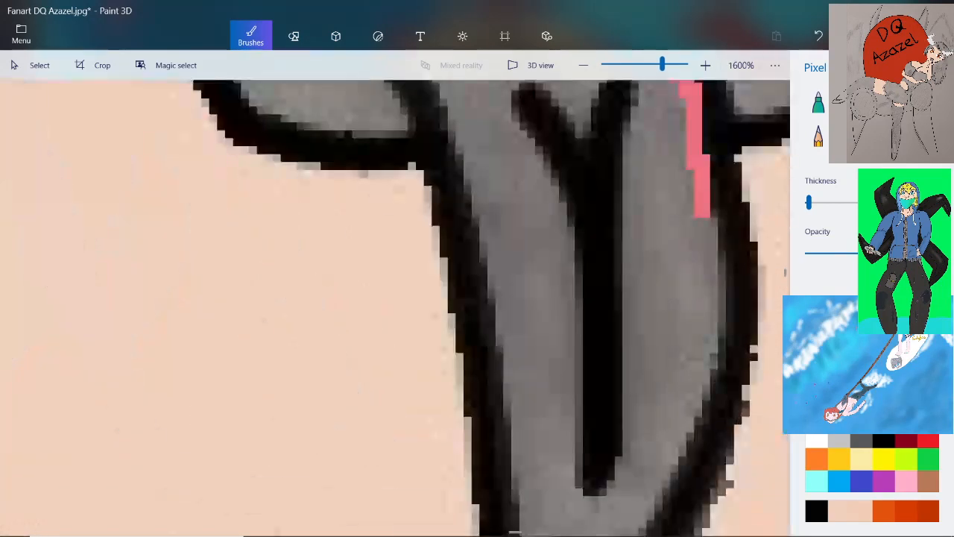
mouse_move(710, 231)
left_mouse_down()
mouse_move(721, 343)
mouse_move(696, 398)
left_mouse_up()
scroll(701, 365, "down", 2)
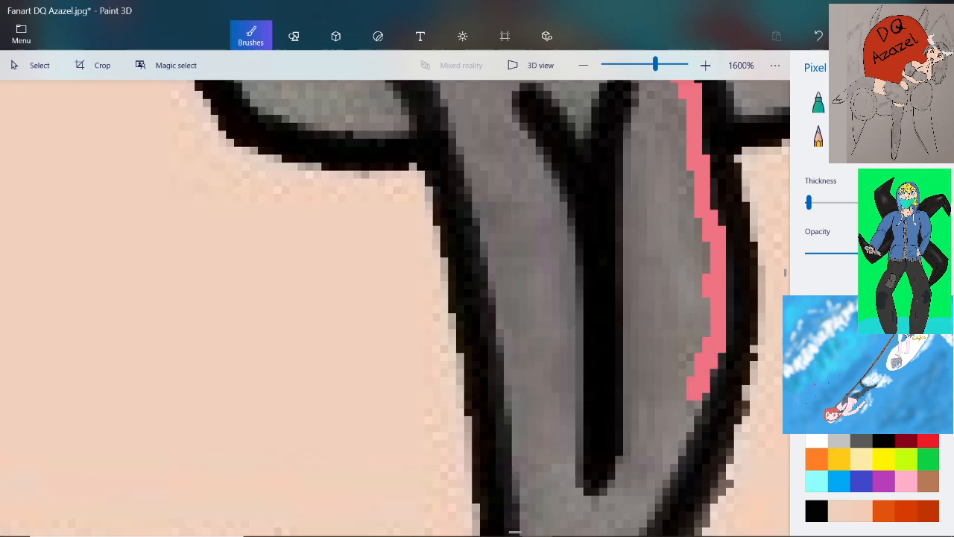
Continue the pink line around the tongue's tip and up its left edge to close the inner outline
scroll(687, 395, "up", 2)
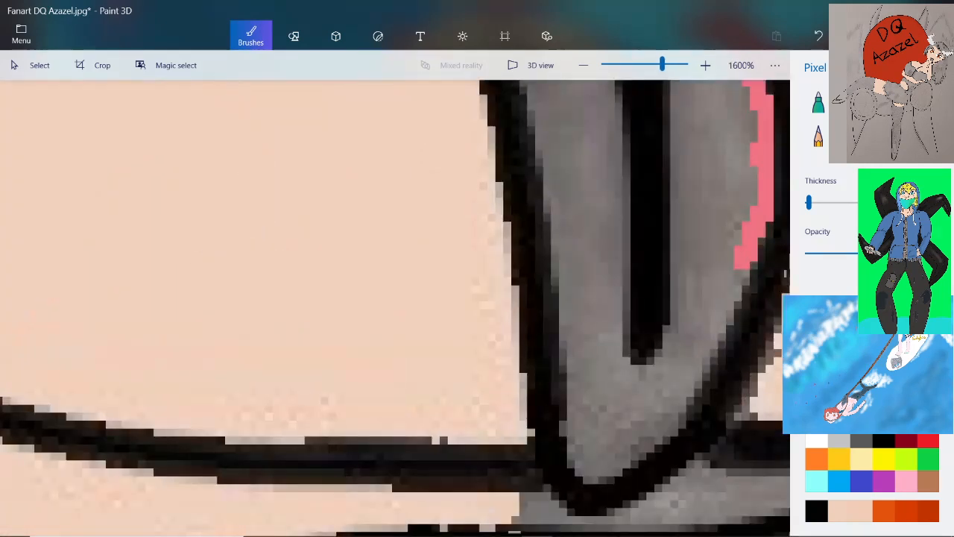
mouse_move(753, 263)
left_mouse_down()
mouse_move(723, 305)
mouse_move(739, 303)
mouse_move(713, 340)
mouse_move(697, 395)
mouse_move(650, 447)
mouse_move(585, 477)
mouse_move(563, 449)
mouse_move(574, 379)
mouse_move(556, 406)
left_mouse_up()
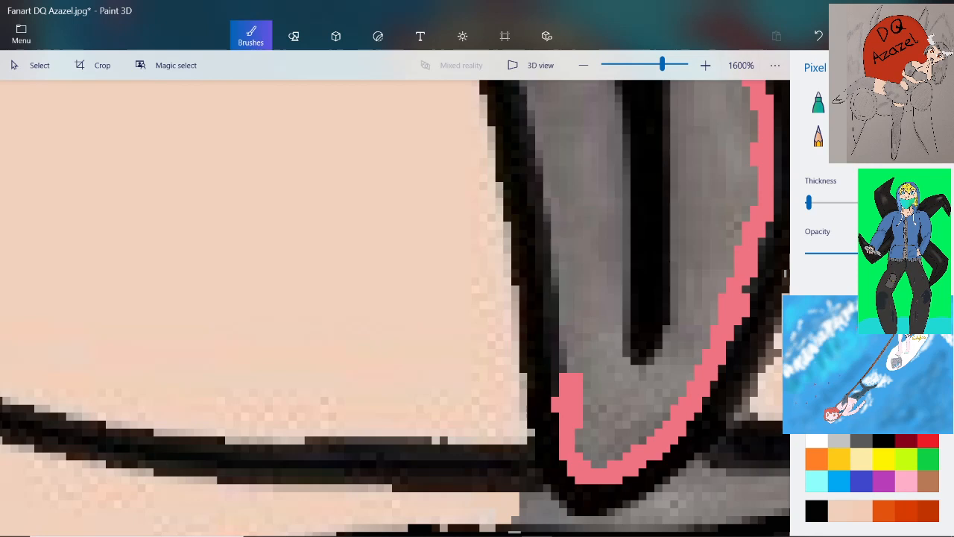
mouse_move(526, 106)
left_mouse_down()
mouse_move(552, 176)
mouse_move(569, 343)
left_mouse_up()
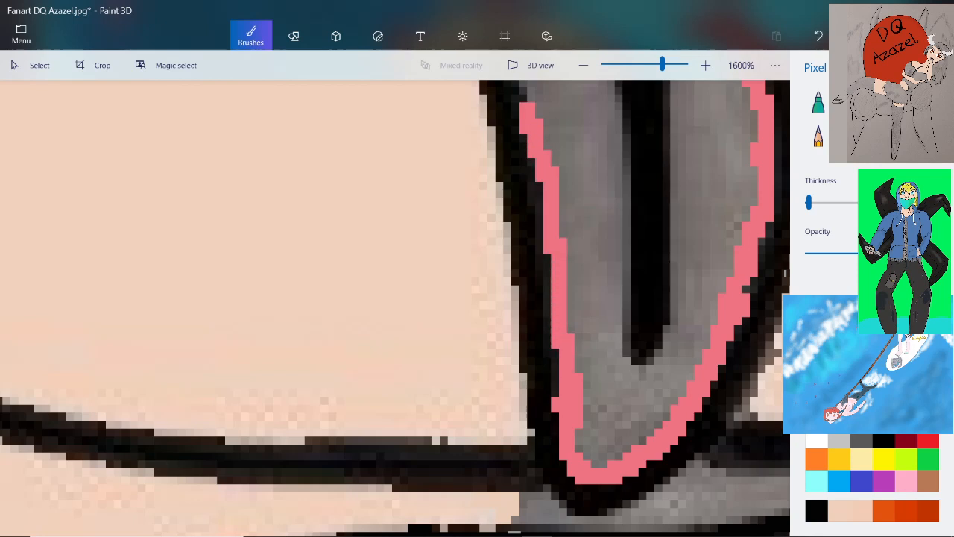
scroll(551, 237, "down", 2)
scroll(552, 237, "up", 3)
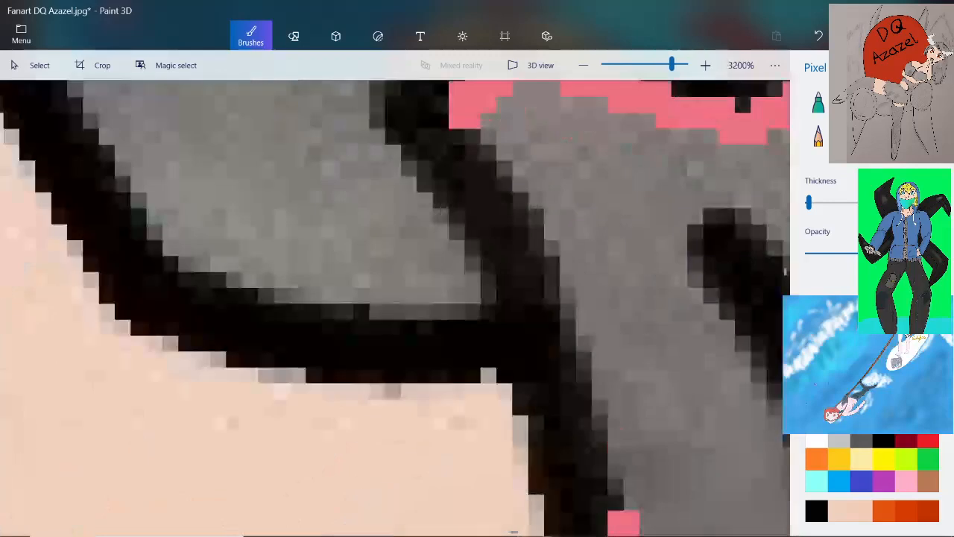
scroll(551, 236, "down", 1)
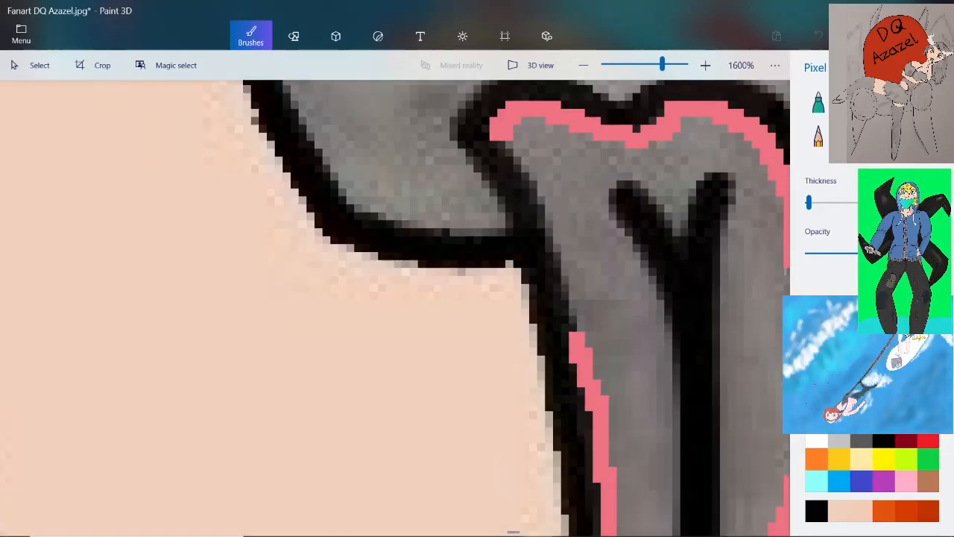
mouse_move(498, 134)
left_mouse_down()
mouse_move(563, 224)
mouse_move(580, 332)
left_mouse_up()
scroll(581, 328, "down", 2)
scroll(596, 358, "up", 1)
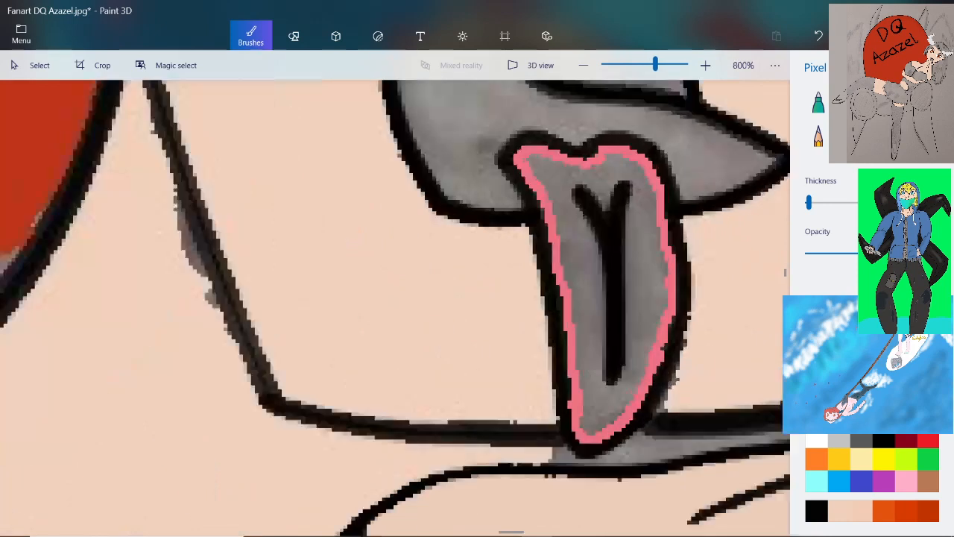
Trace a closed pink outline around the black Y-shaped crease in the middle of the tongue
scroll(611, 208, "up", 1)
mouse_move(543, 141)
left_mouse_down()
mouse_move(613, 218)
mouse_move(601, 155)
mouse_move(624, 146)
mouse_move(626, 133)
mouse_move(645, 137)
mouse_move(658, 219)
left_mouse_up()
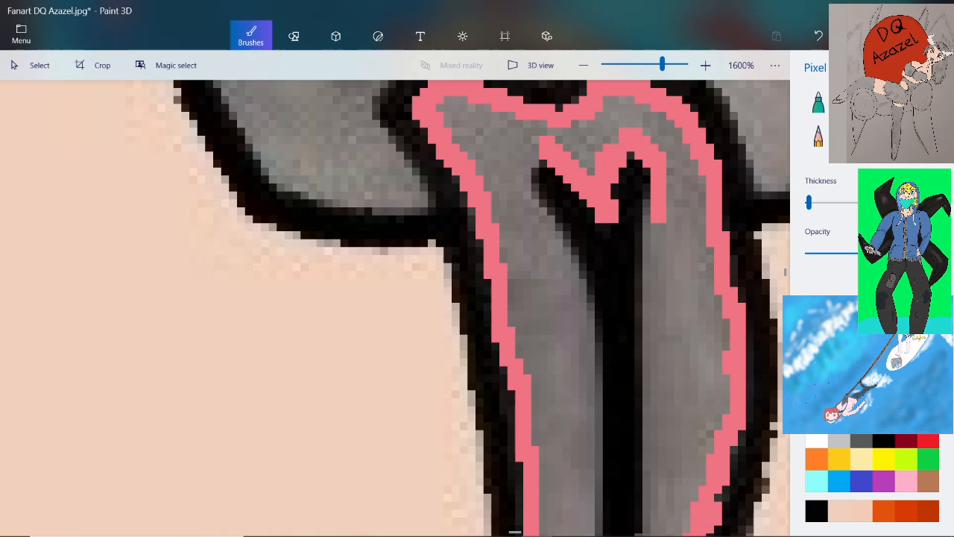
mouse_move(537, 143)
left_mouse_down()
mouse_move(522, 164)
mouse_move(529, 208)
mouse_move(567, 250)
mouse_move(589, 325)
left_mouse_up()
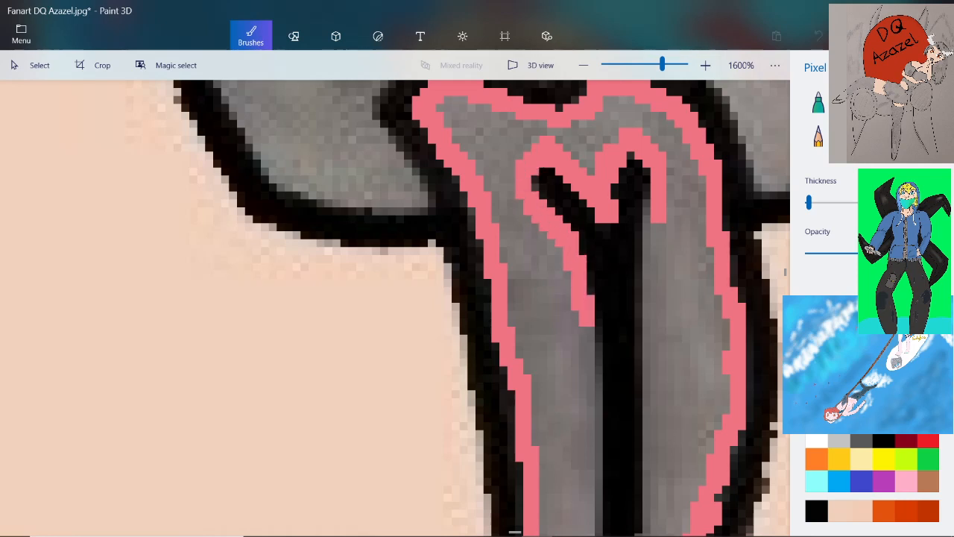
mouse_move(646, 187)
left_mouse_down()
mouse_move(653, 335)
mouse_move(634, 351)
mouse_move(643, 407)
left_mouse_up()
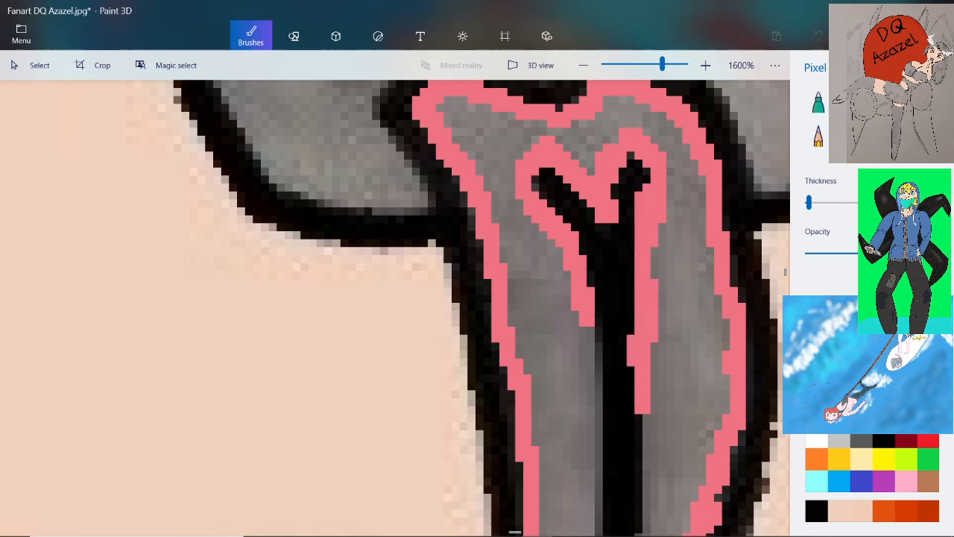
scroll(689, 328, "down", 2)
scroll(679, 388, "up", 3)
scroll(671, 335, "down", 2)
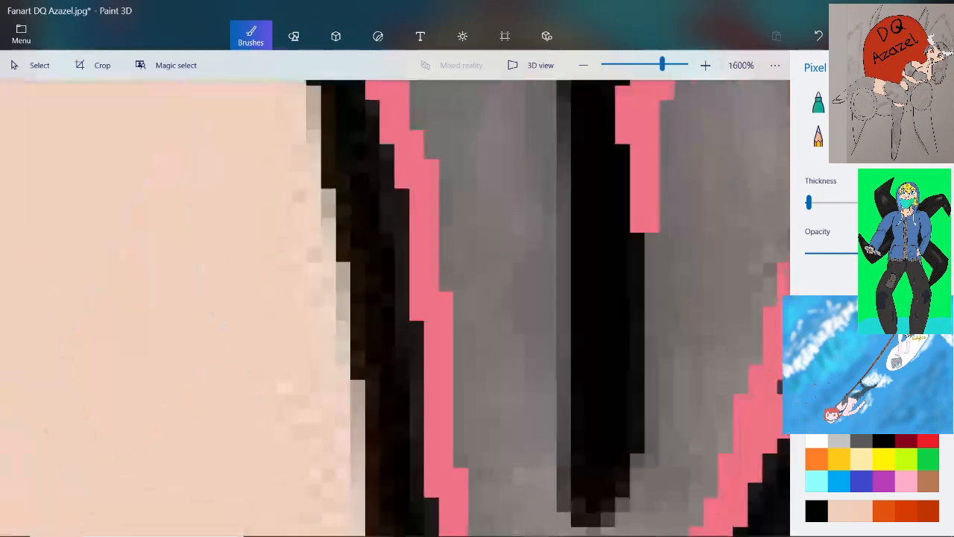
mouse_move(605, 210)
left_mouse_down()
mouse_move(599, 380)
mouse_move(609, 429)
mouse_move(644, 454)
mouse_move(662, 418)
mouse_move(666, 280)
left_mouse_up()
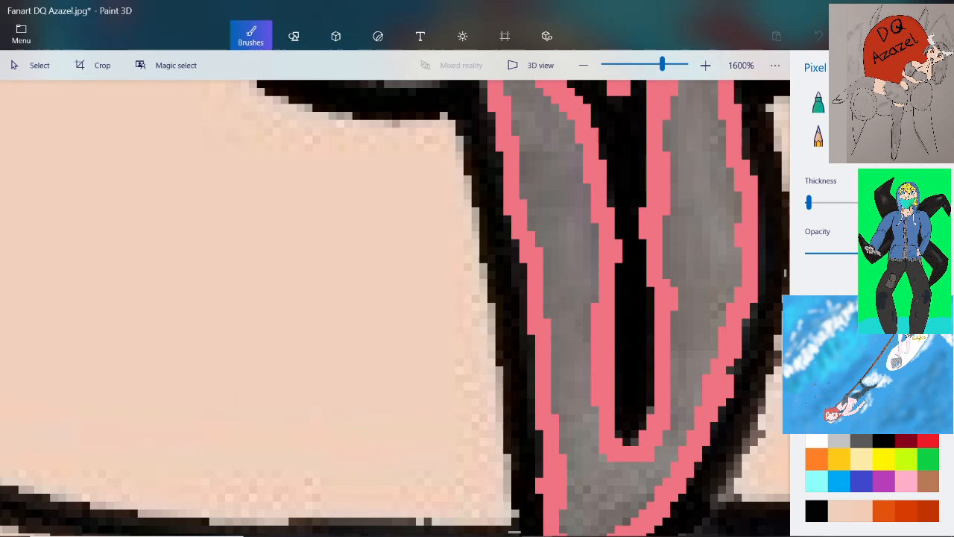
scroll(663, 287, "down", 2)
scroll(664, 287, "up", 1)
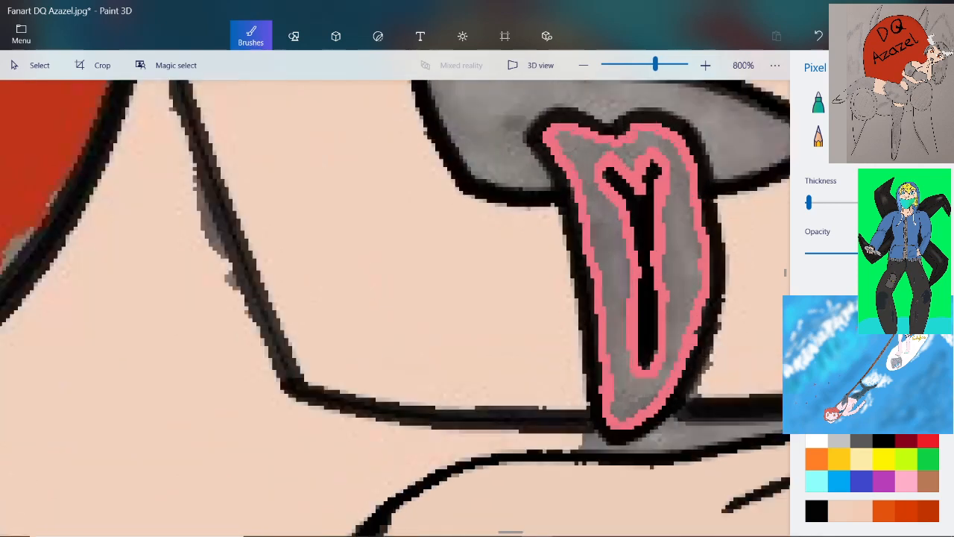
Fill the remaining grey area of the tongue with the same pink using the Fill tool
left_click(926, 136)
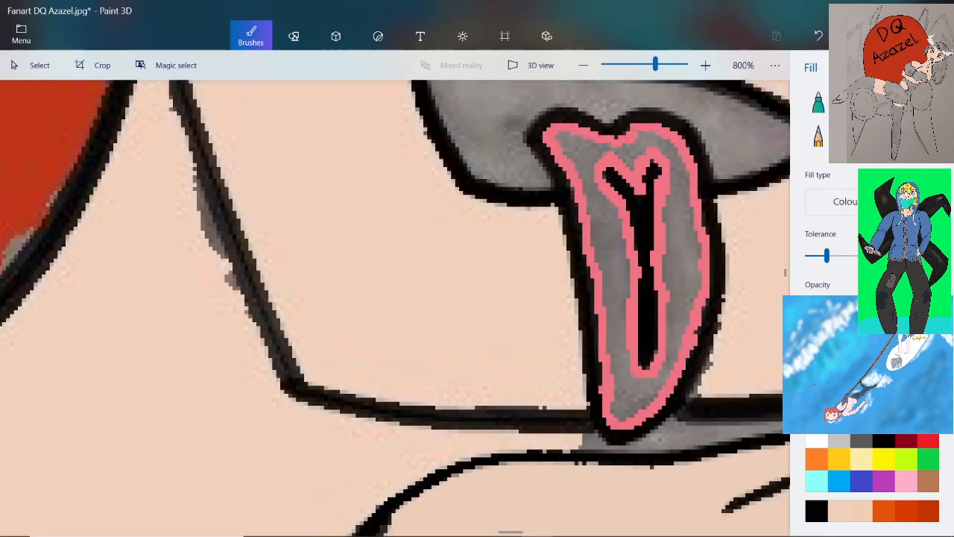
left_click(682, 257)
scroll(619, 522, "down", 3)
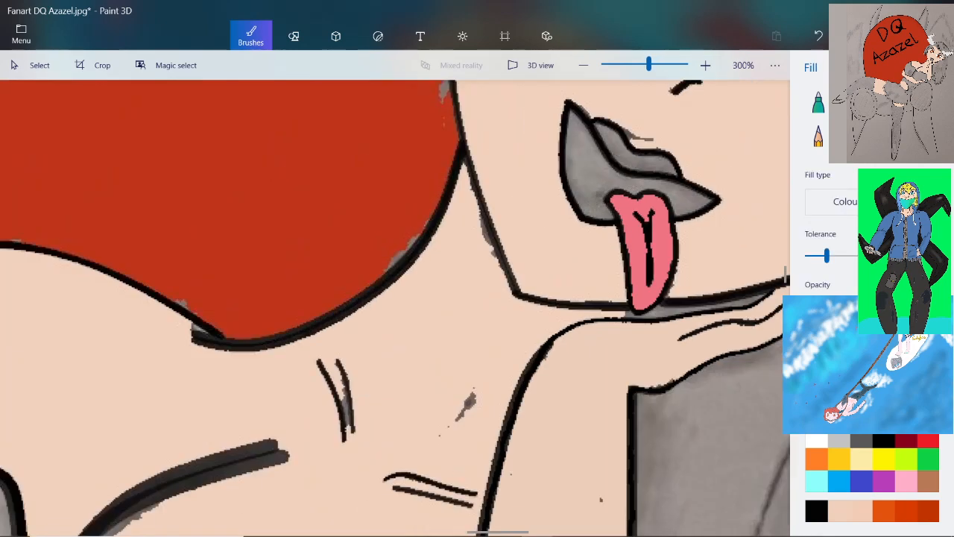
scroll(618, 521, "up", 2)
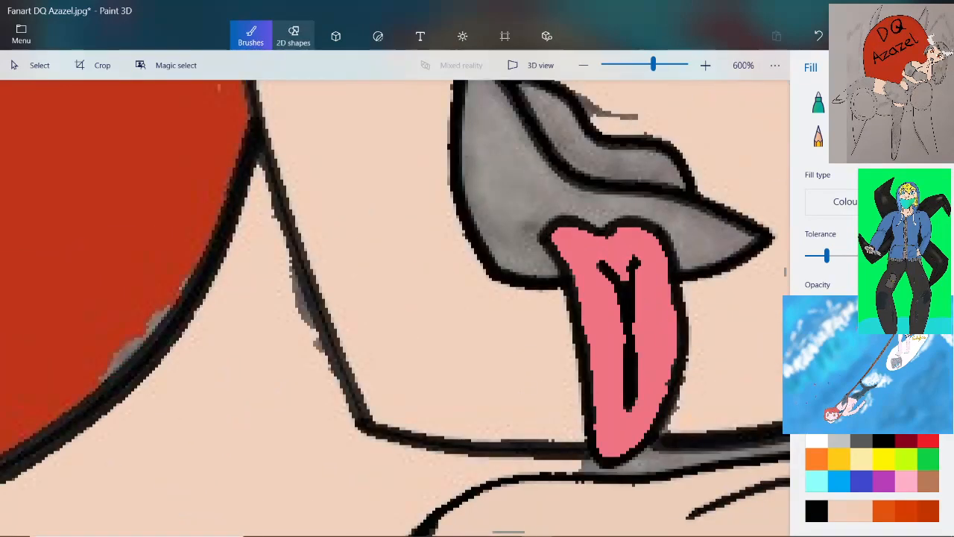
Draw a 3-point curve down the tongue to the left of the crease and colour it light pink
left_click(293, 36)
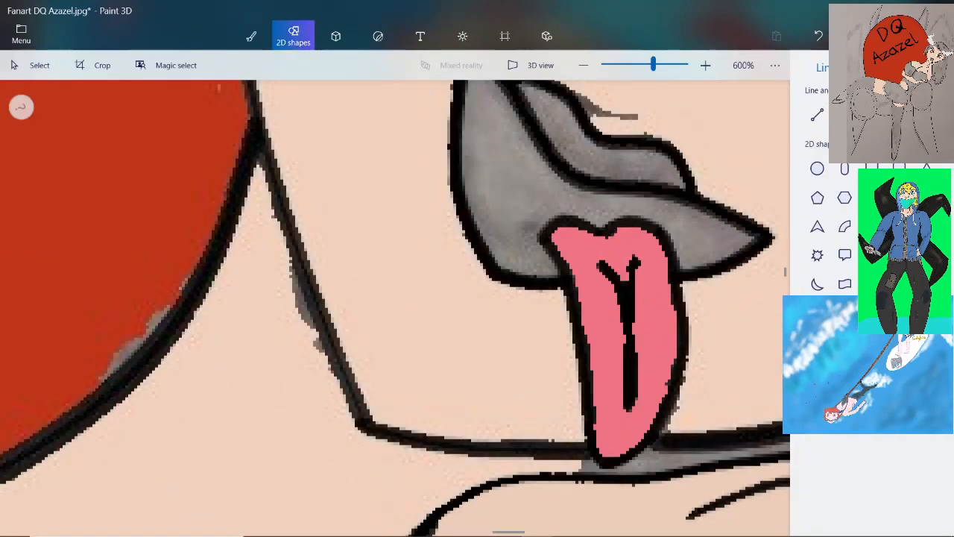
scroll(663, 348, "up", 3)
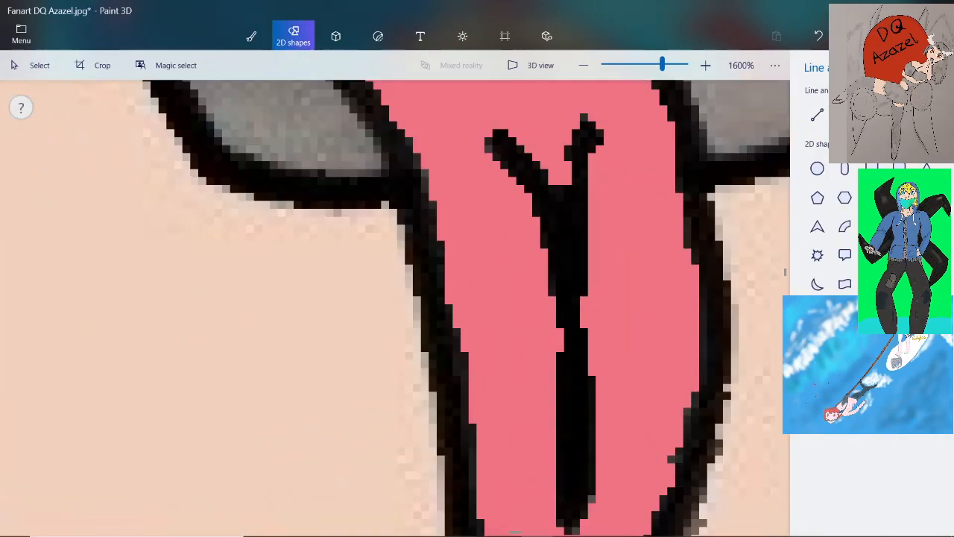
mouse_move(456, 136)
left_mouse_down()
mouse_move(537, 278)
mouse_move(517, 397)
left_mouse_up()
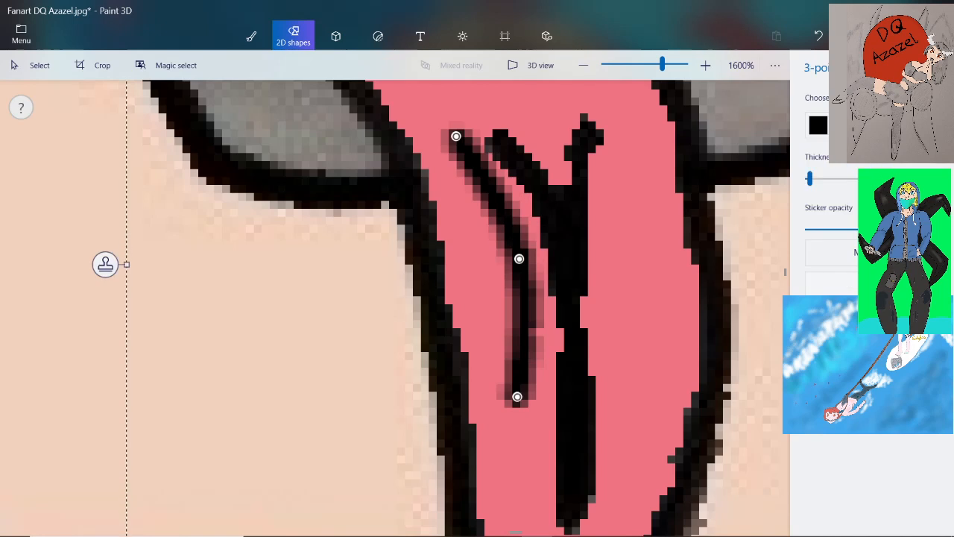
left_click(818, 125)
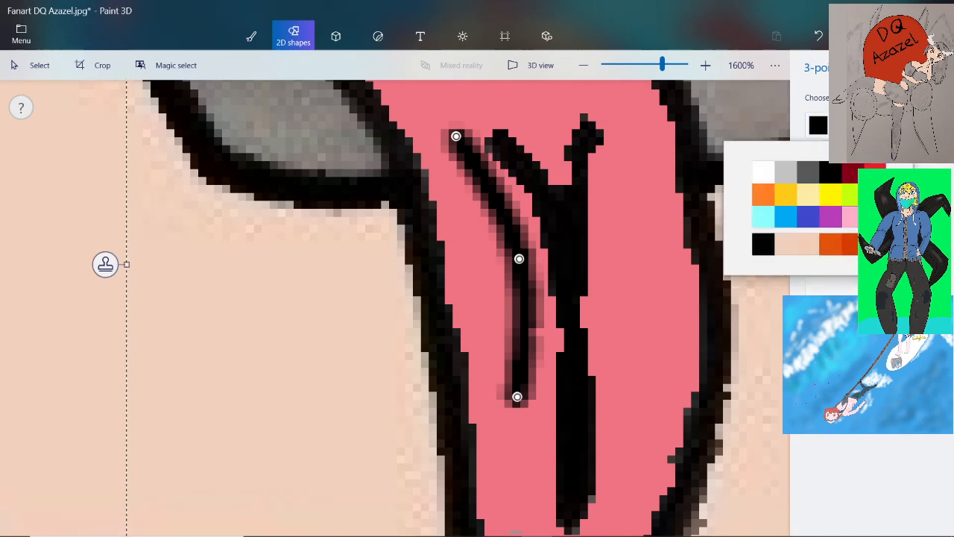
left_click(850, 216)
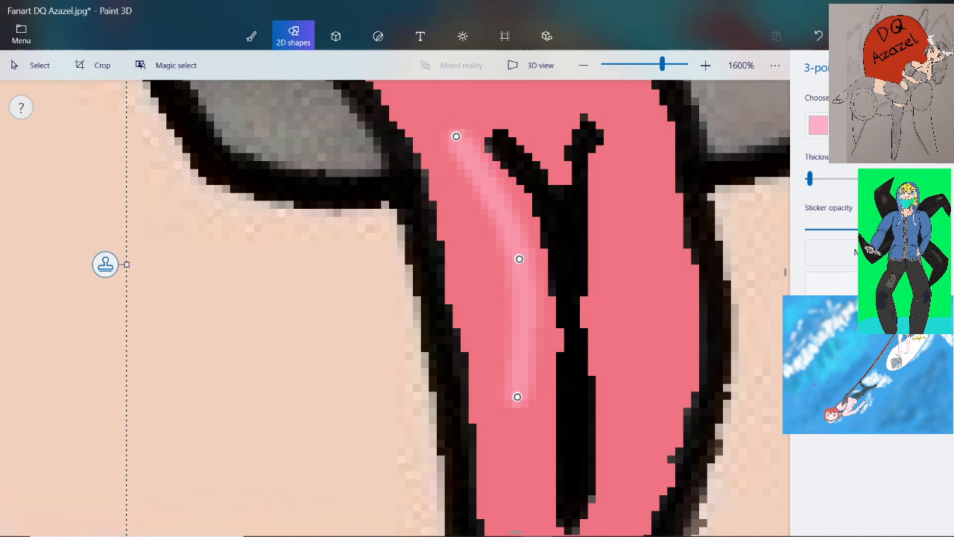
Stamp overlapping copies of the light pink curve, shifting it left and lowering the sticker opacity, to build a wide highlight
left_click(105, 264)
key("Left")
key("Up")
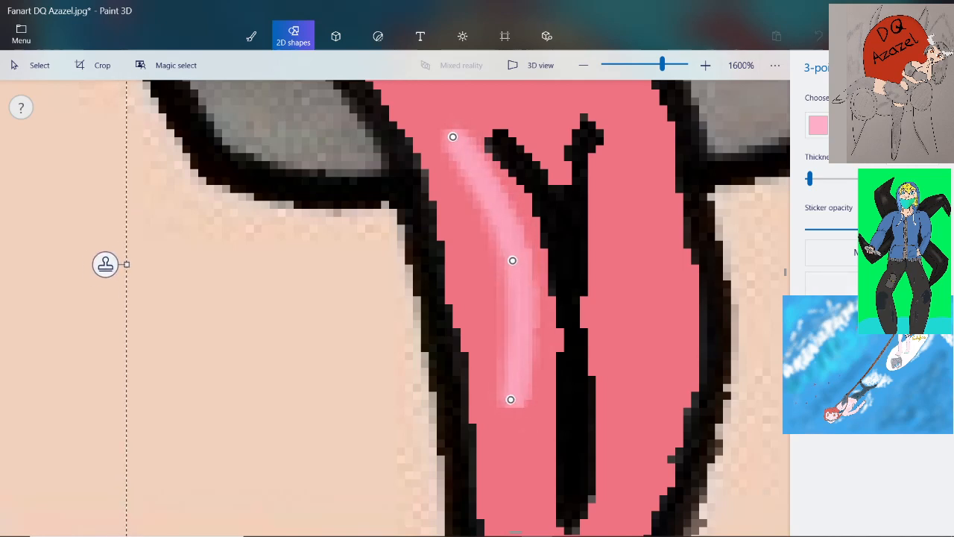
left_click(105, 264)
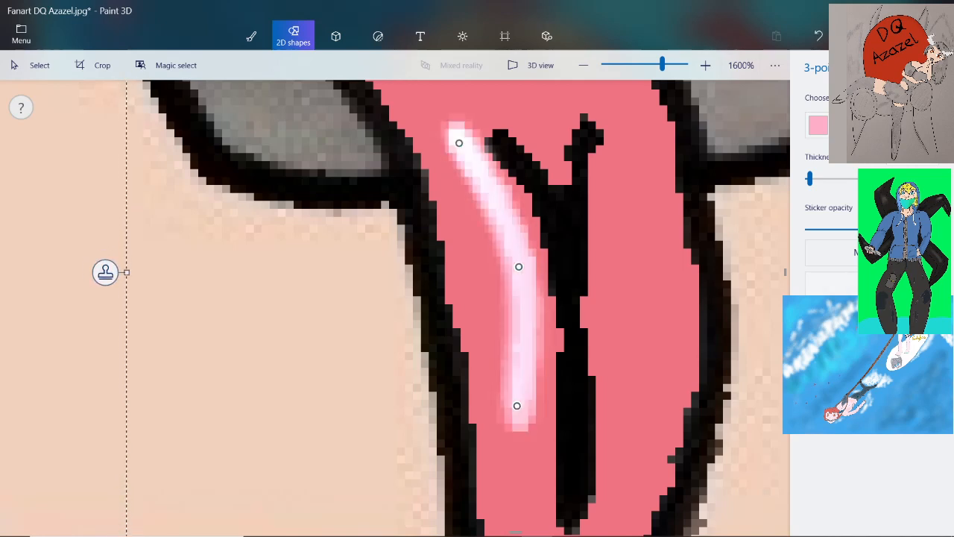
key("ctrl+z")
left_click_drag(935, 229, 855, 228)
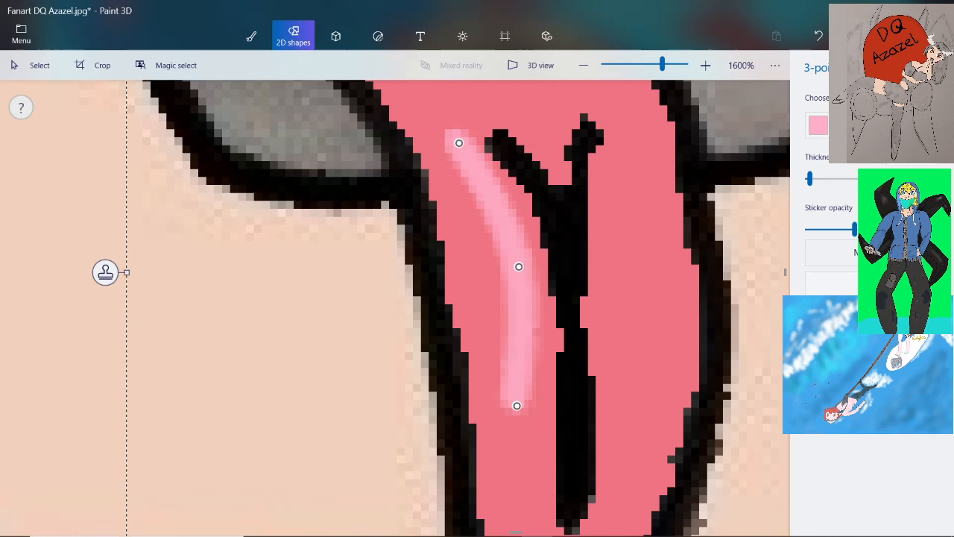
mouse_move(488, 274)
left_mouse_down()
mouse_move(459, 272)
mouse_move(490, 273)
left_mouse_up()
left_click(89, 268)
left_click(73, 272)
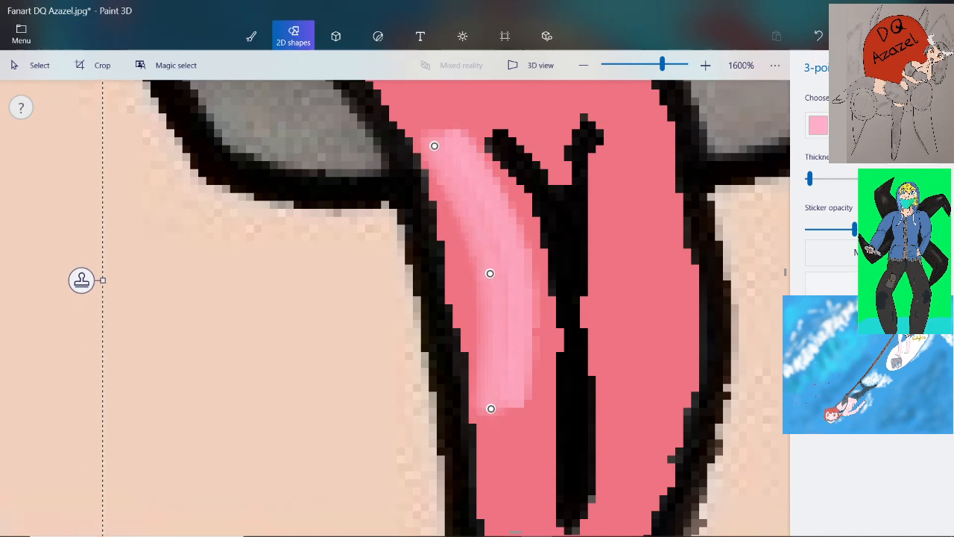
Smooth the light pink highlight and extend it down towards the tongue's tip with the Watercolour brush
left_click(251, 36)
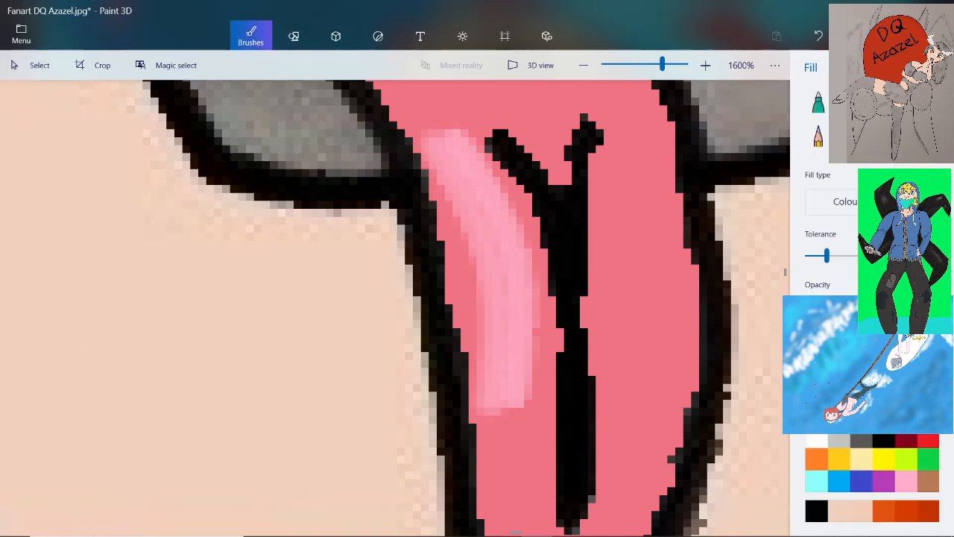
left_click(899, 102)
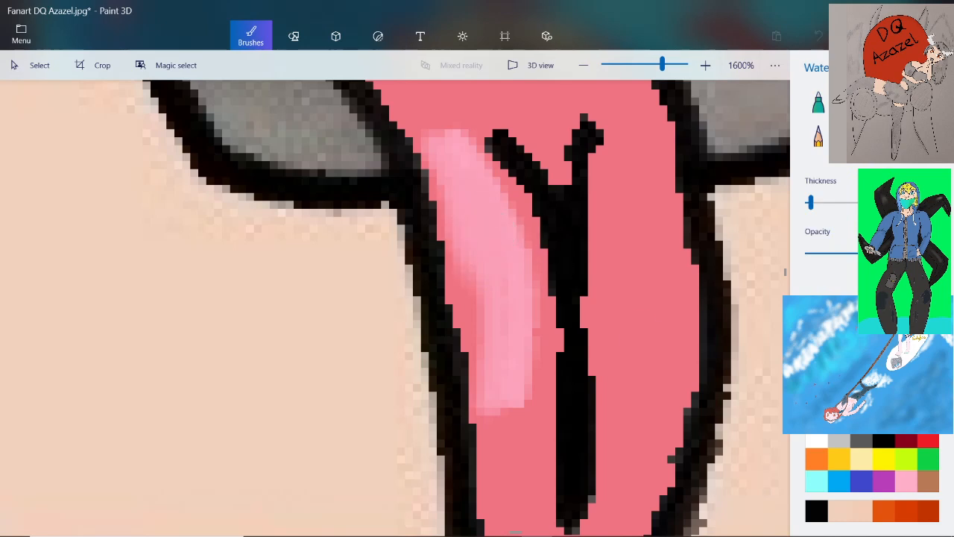
mouse_move(477, 328)
left_mouse_down()
mouse_move(463, 357)
mouse_move(469, 406)
mouse_move(513, 446)
mouse_move(532, 399)
left_mouse_up()
scroll(506, 253, "down", 2)
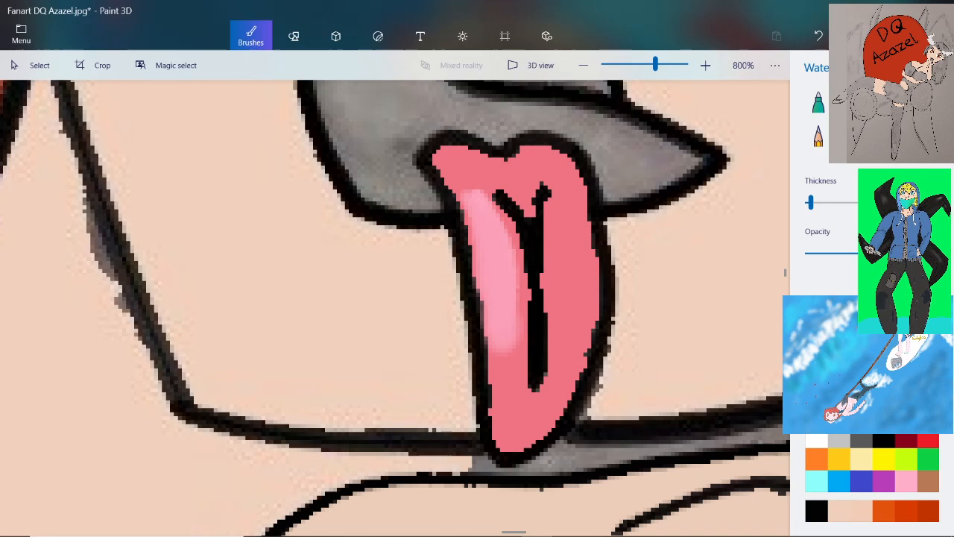
scroll(521, 362, "up", 2)
scroll(503, 369, "up", 1)
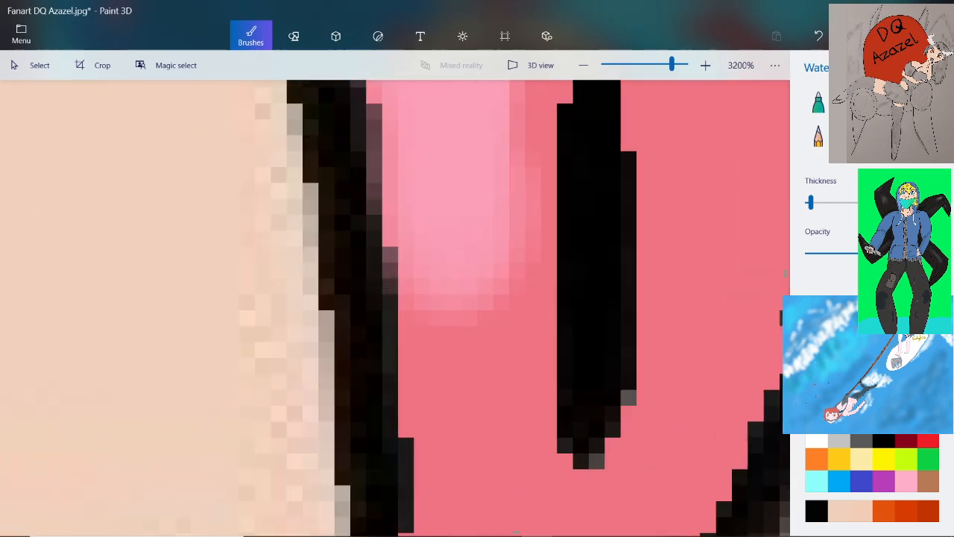
mouse_move(440, 270)
left_mouse_down()
mouse_move(465, 381)
mouse_move(469, 261)
left_mouse_up()
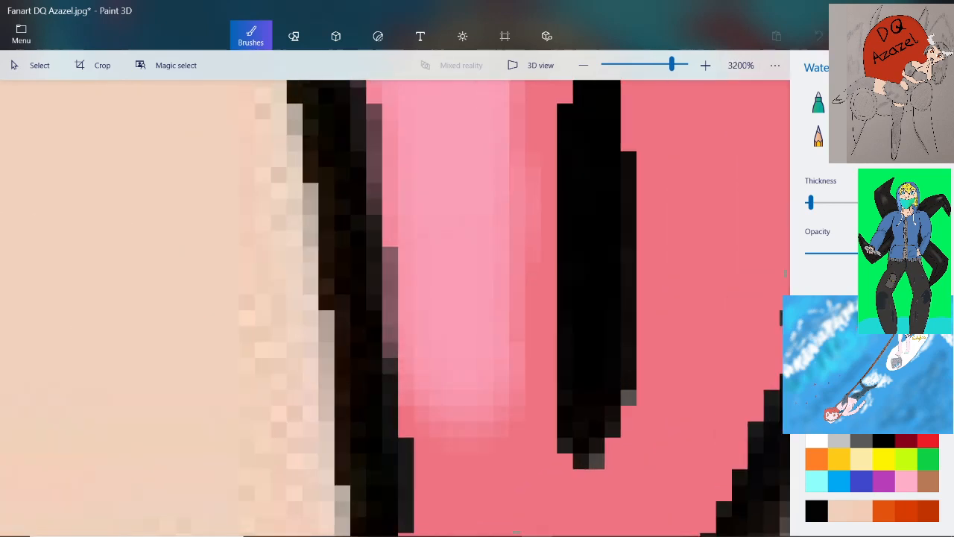
scroll(454, 237, "down", 1)
scroll(519, 247, "up", 1)
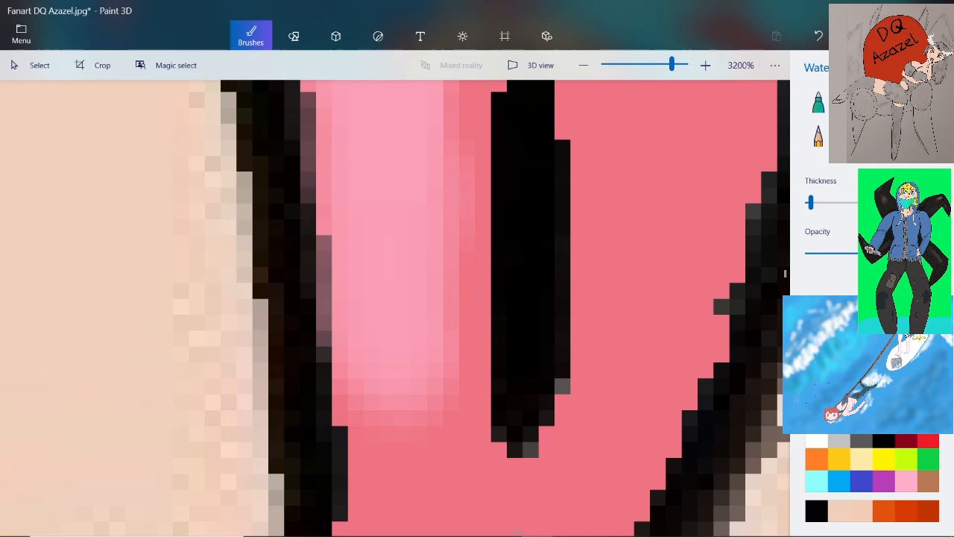
Extend the light pink highlight down to the tongue's tip and across its lower right edge with a thinner Watercolour brush
left_click_drag(811, 202, 806, 202)
scroll(512, 352, "down", 2)
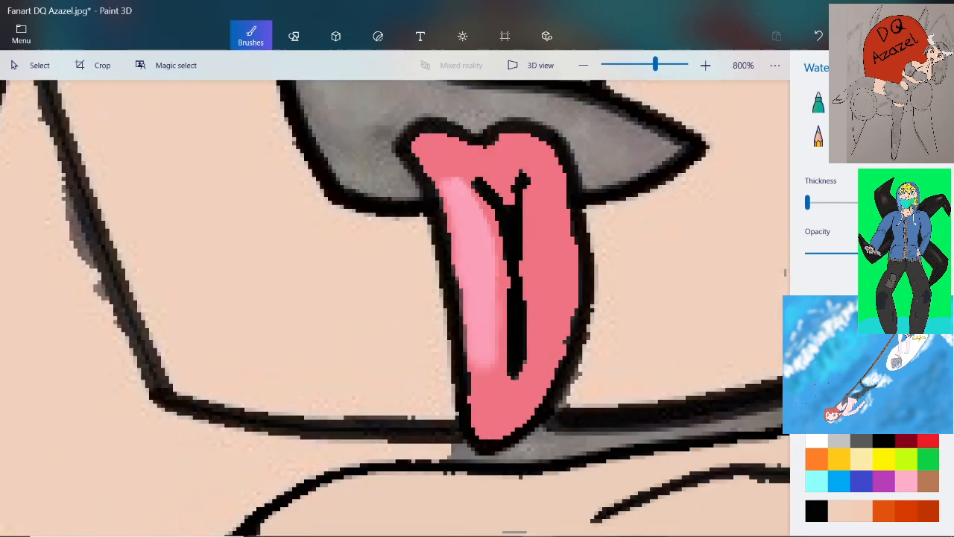
scroll(500, 418, "up", 2)
mouse_move(432, 200)
left_mouse_down()
mouse_move(427, 290)
mouse_move(438, 252)
mouse_move(459, 328)
mouse_move(447, 410)
mouse_move(417, 343)
mouse_move(387, 313)
mouse_move(413, 428)
mouse_move(466, 469)
left_mouse_up()
scroll(522, 373, "down", 2)
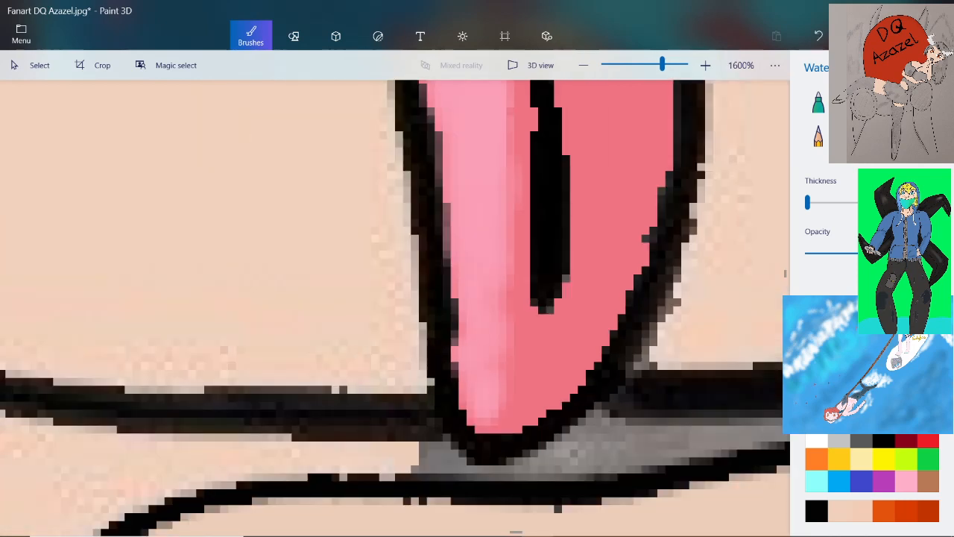
scroll(584, 361, "up", 2)
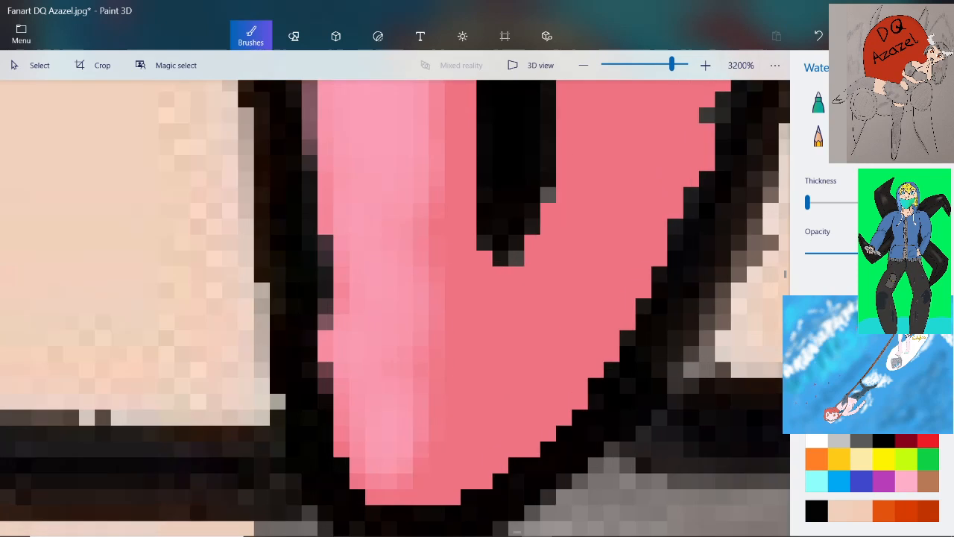
mouse_move(535, 364)
left_mouse_down()
mouse_move(434, 465)
mouse_move(501, 458)
mouse_move(553, 410)
mouse_move(456, 419)
mouse_move(457, 394)
mouse_move(522, 358)
mouse_move(582, 328)
mouse_move(593, 376)
mouse_move(445, 351)
left_mouse_up()
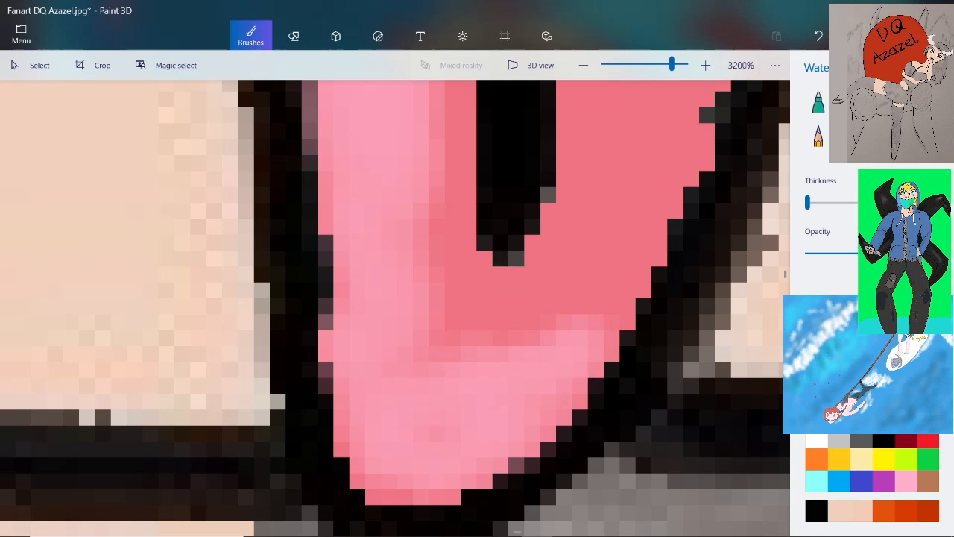
Soften the edges of the tongue's light pink highlight at reduced opacity, using the Watercolour brush and the Pixel pen
left_click_drag(853, 254, 820, 254)
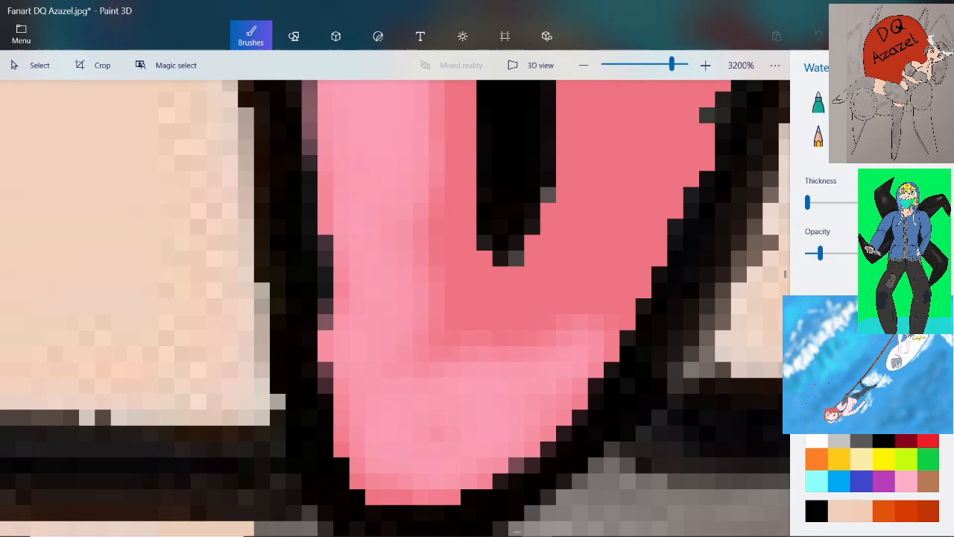
left_click(926, 102)
left_click_drag(935, 253, 810, 253)
scroll(596, 381, "up", 1)
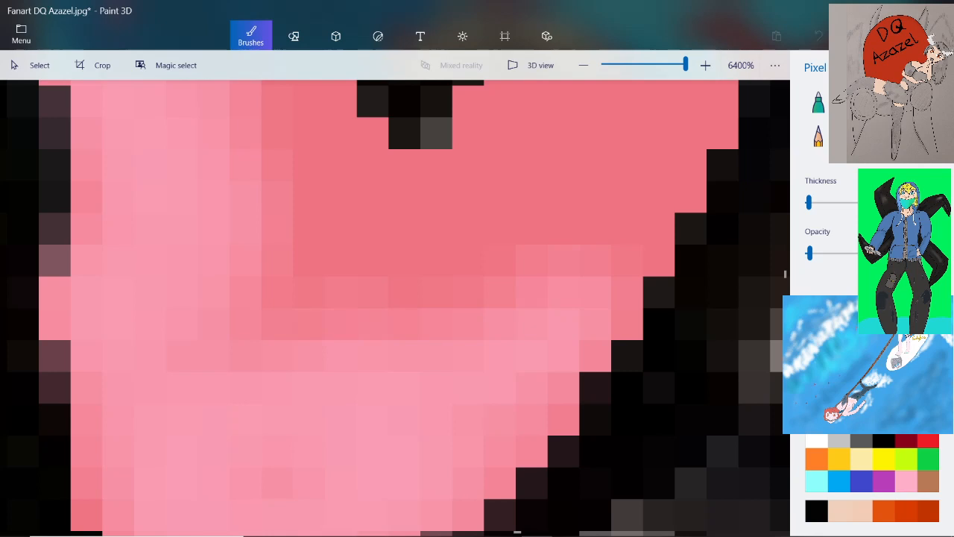
scroll(395, 308, "down", 4)
scroll(327, 232, "up", 2)
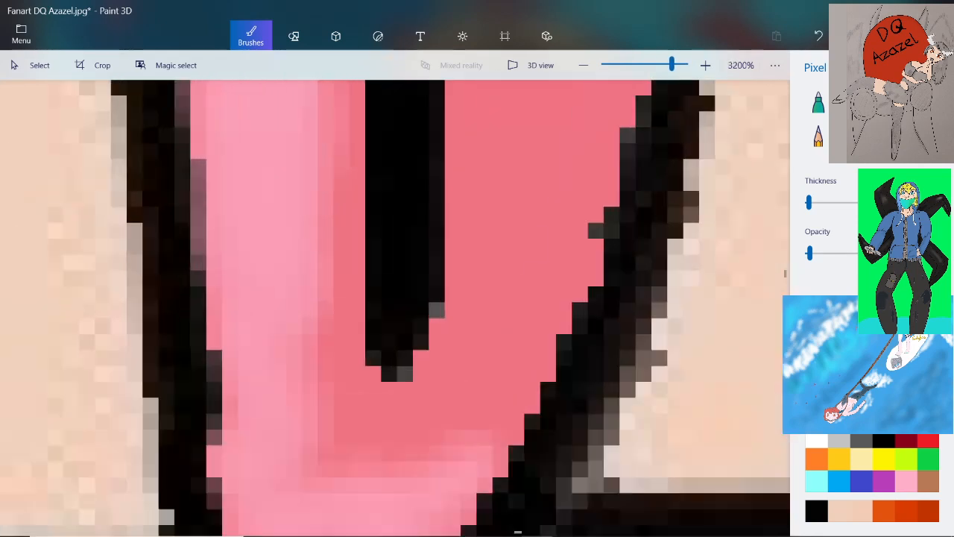
left_click(890, 253)
left_click(899, 102)
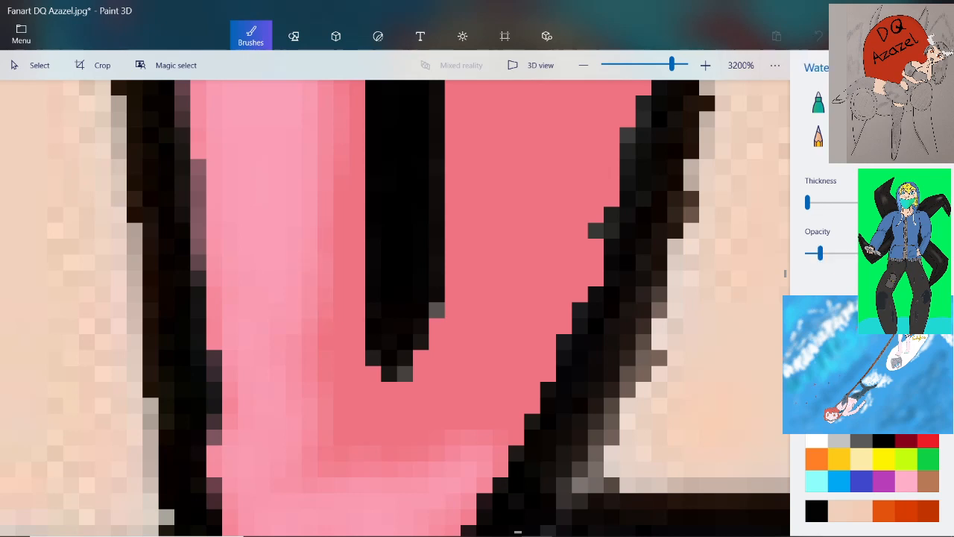
scroll(395, 298, "down", 3)
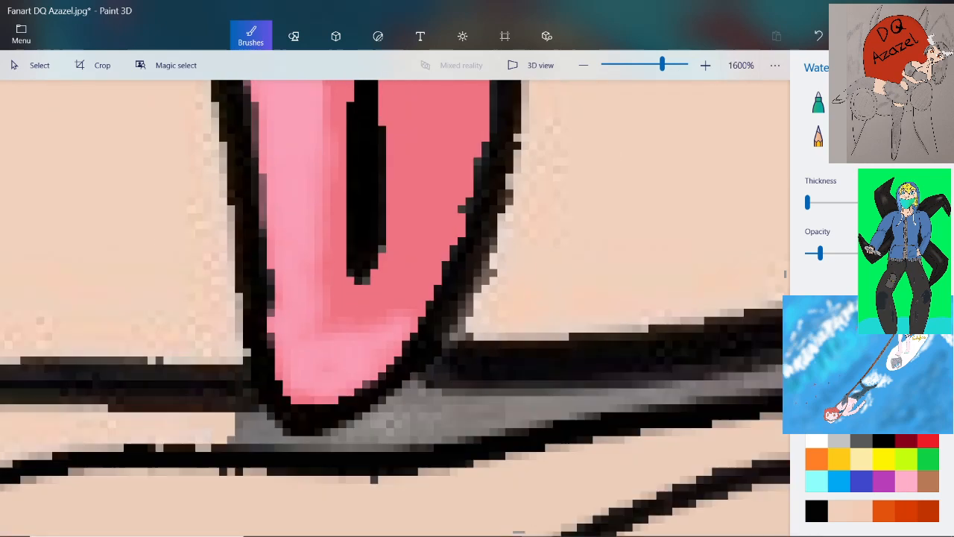
scroll(395, 298, "up", 1)
scroll(322, 149, "up", 2)
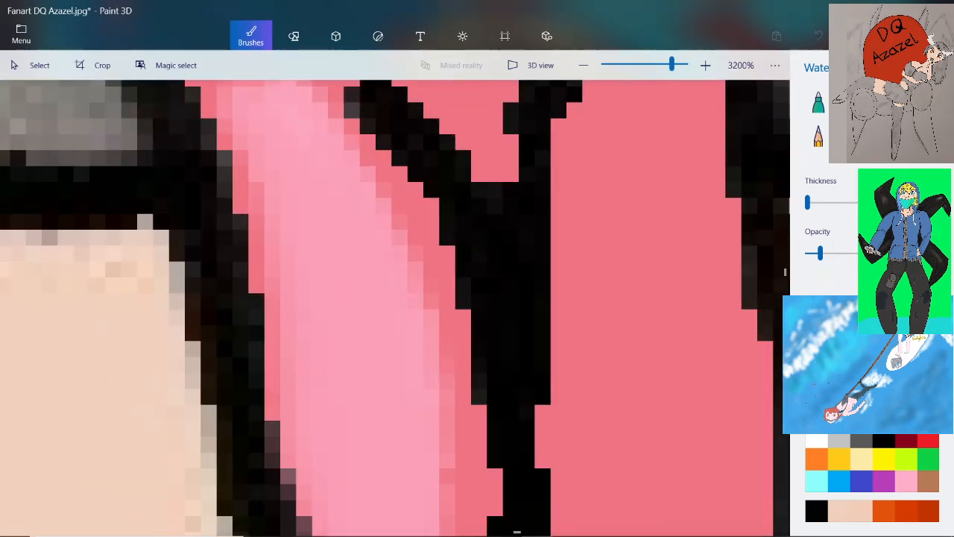
Save the changes to the Azazel fan art
scroll(410, 246, "down", 2)
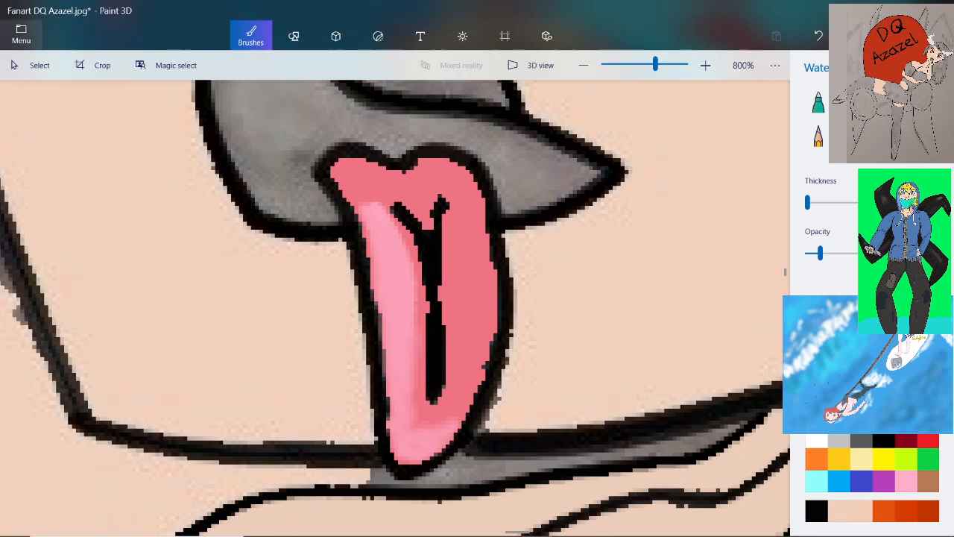
left_click(21, 34)
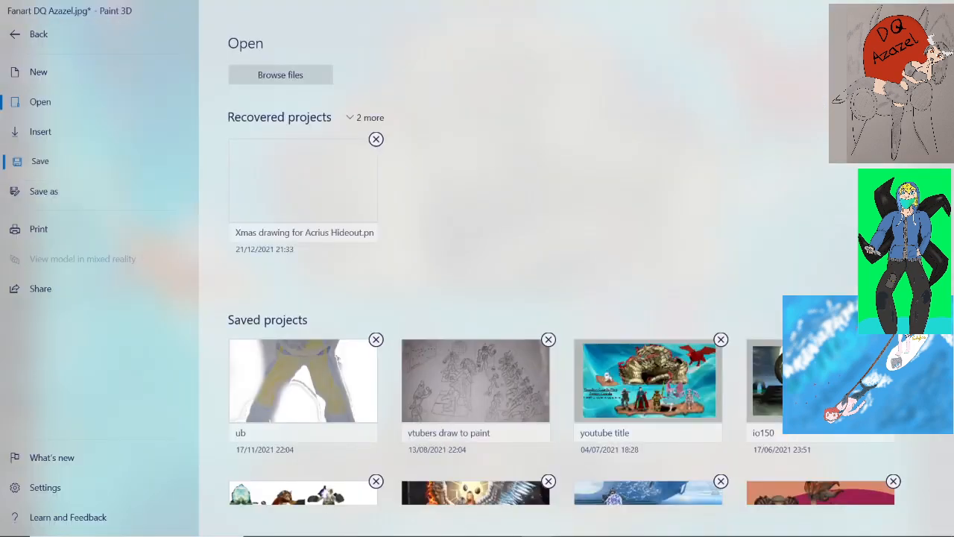
left_click(39, 161)
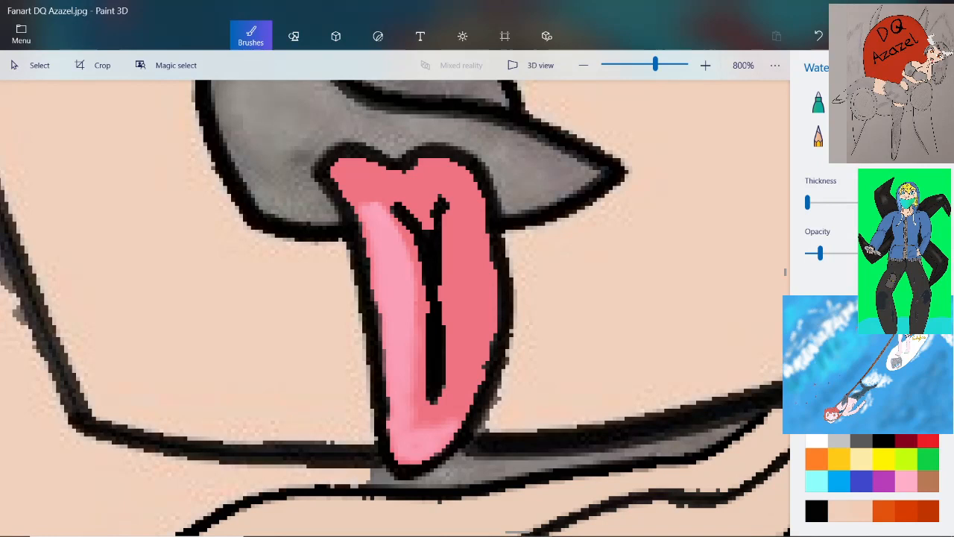
Check the "vtuber dq azazel" image search results in Chrome, and inspect the drawing's face and whole figure for areas left to finish
scroll(395, 306, "down", 5)
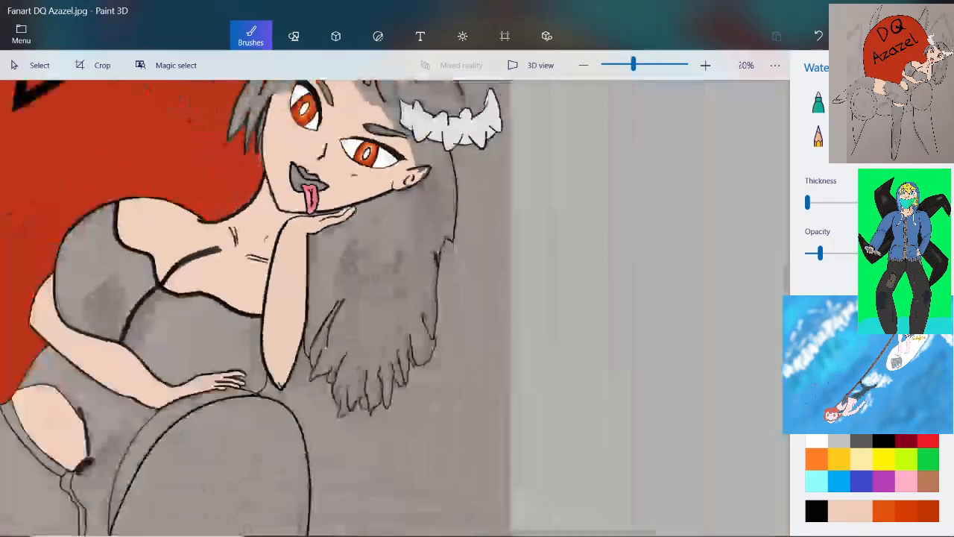
scroll(302, 175, "up", 2)
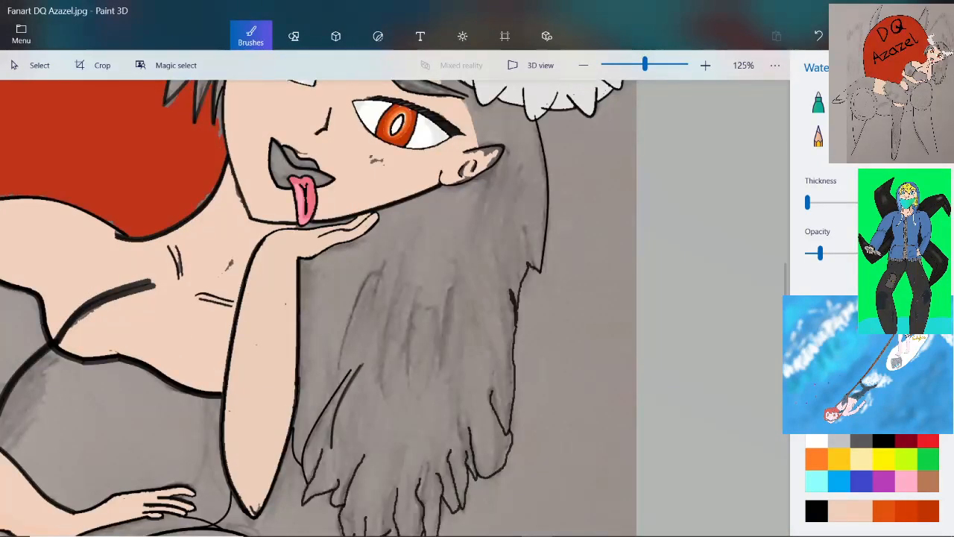
mouse_move(382, 524)
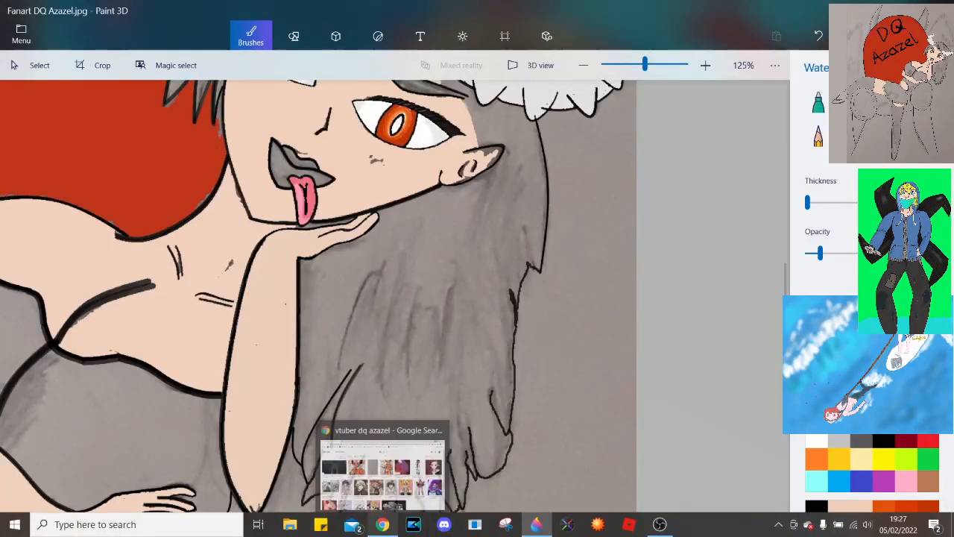
left_click(382, 469)
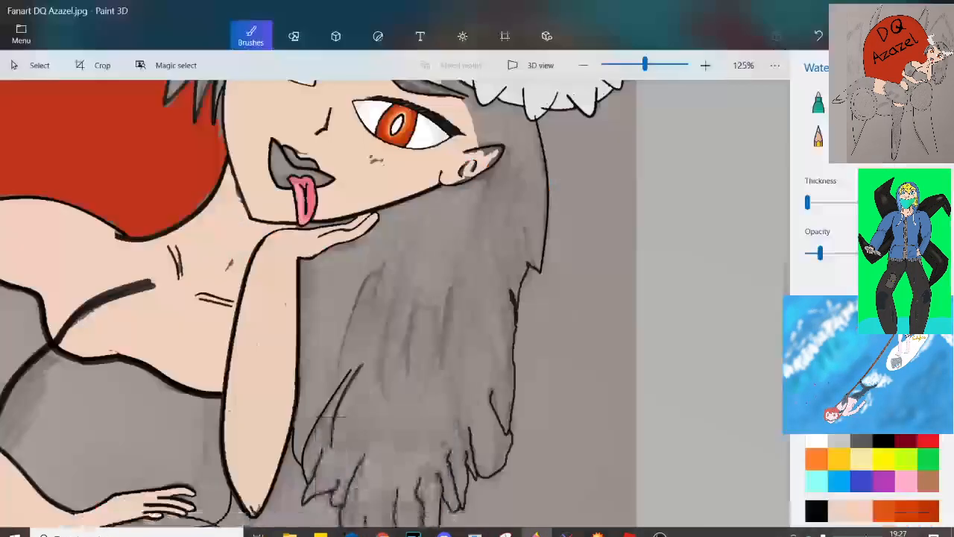
scroll(440, 192, "down", 3)
scroll(335, 298, "up", 4)
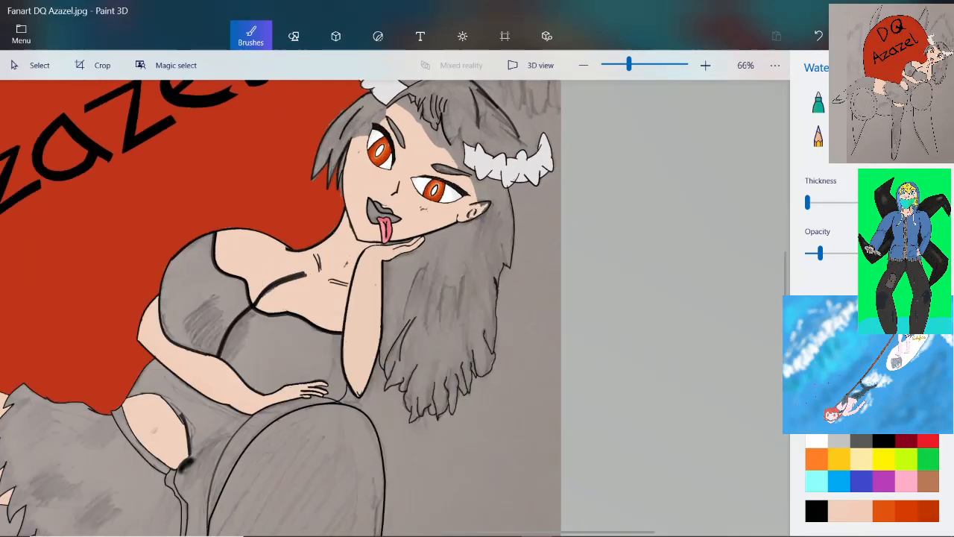
scroll(447, 224, "up", 3)
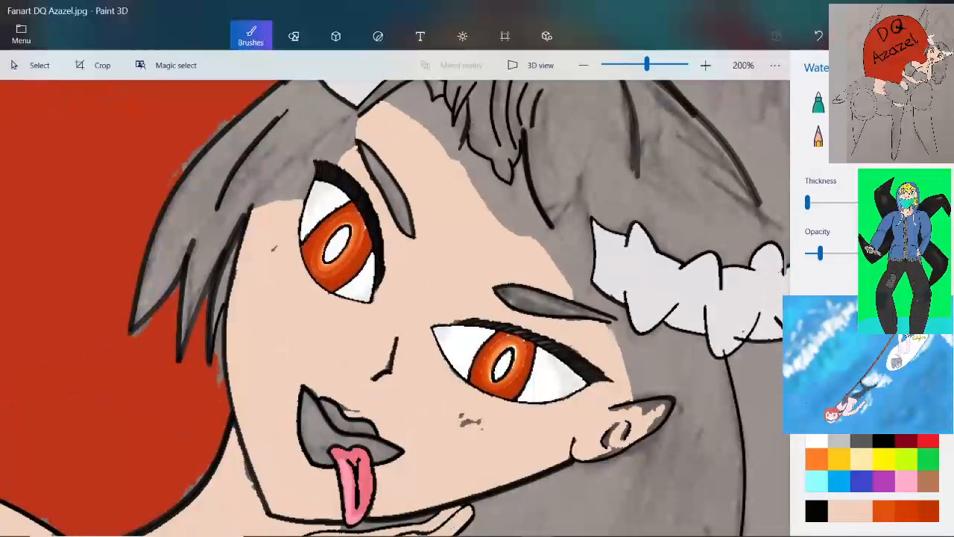
scroll(395, 308, "down", 3)
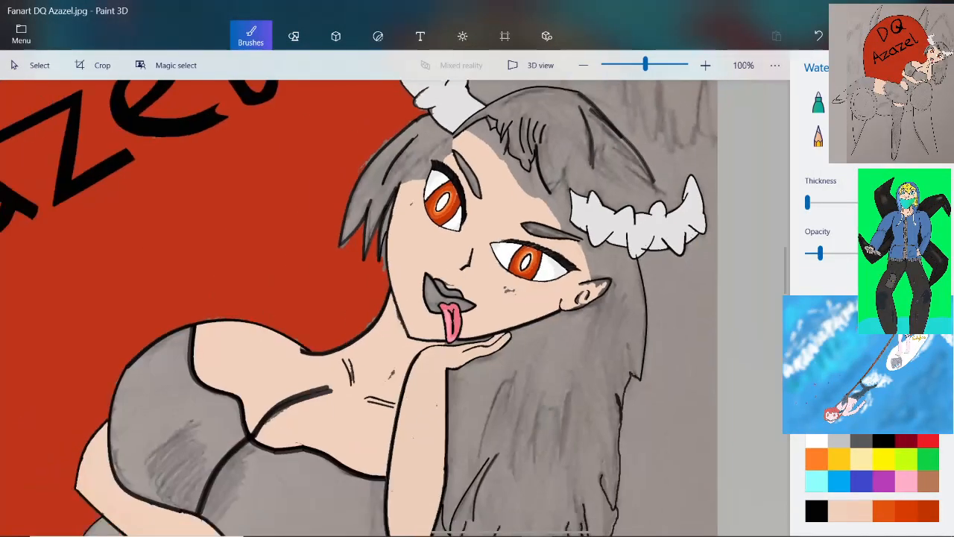
scroll(360, 308, "down", 2)
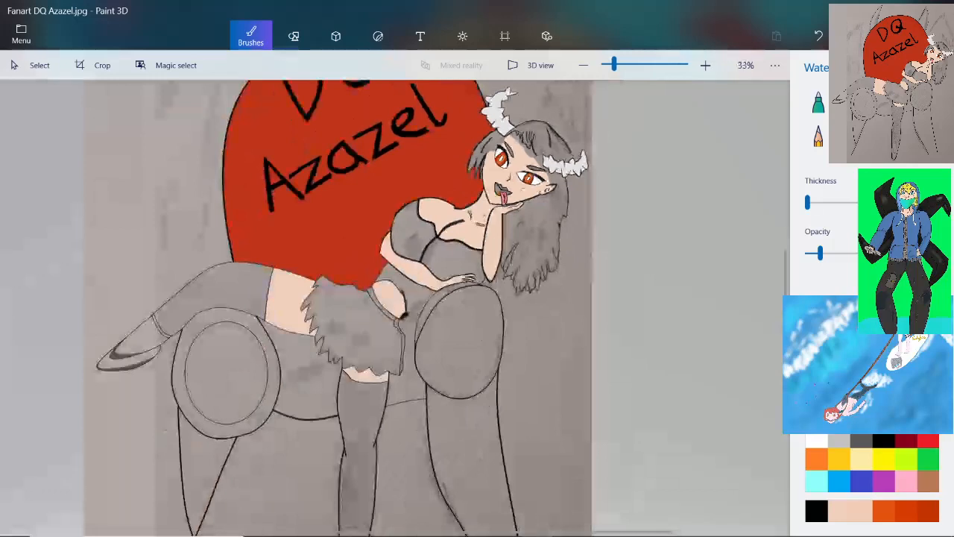
scroll(420, 315, "down", 5)
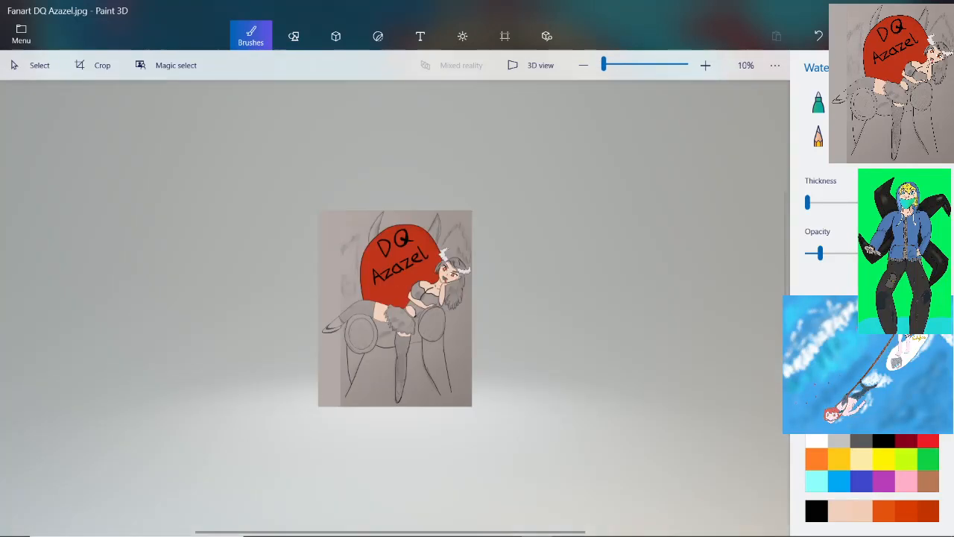
scroll(395, 347, "up", 3)
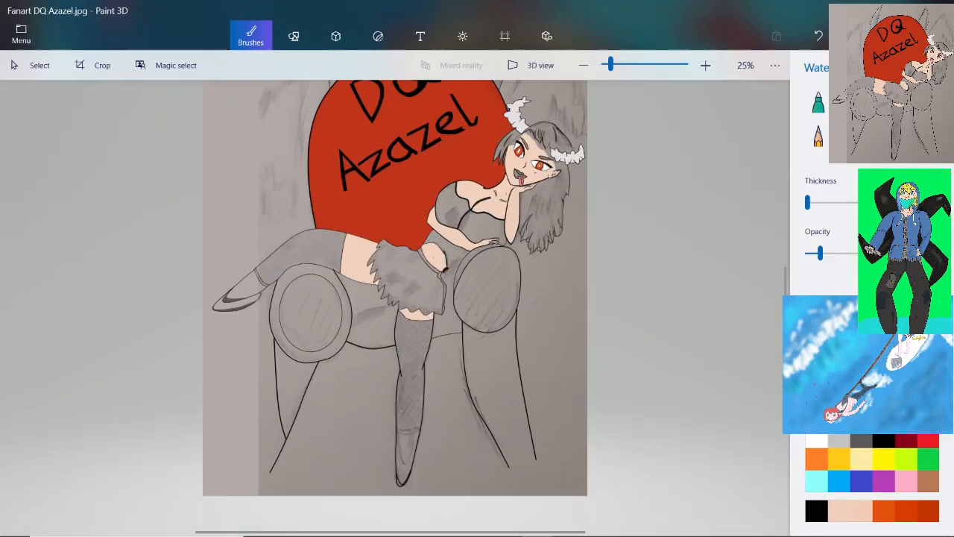
scroll(395, 344, "down", 3)
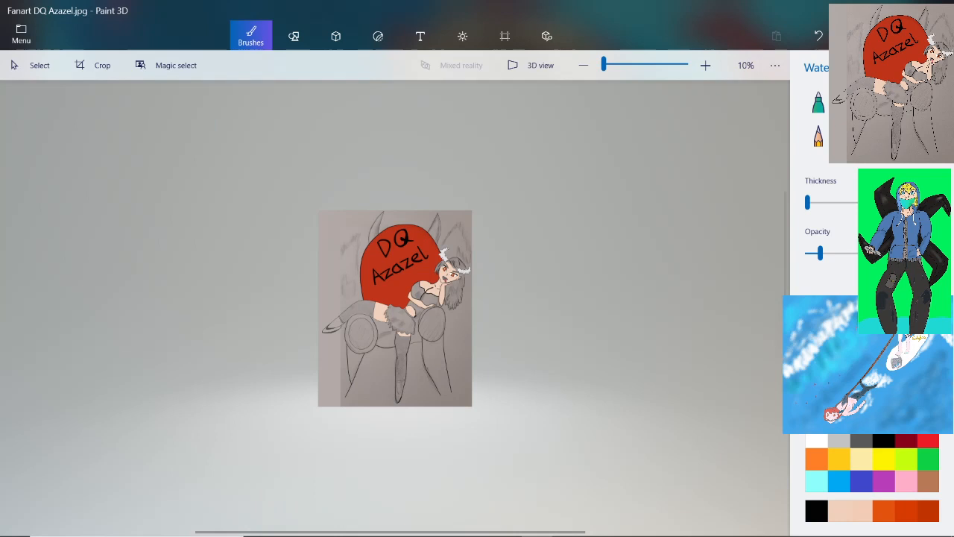
scroll(373, 238, "up", 5)
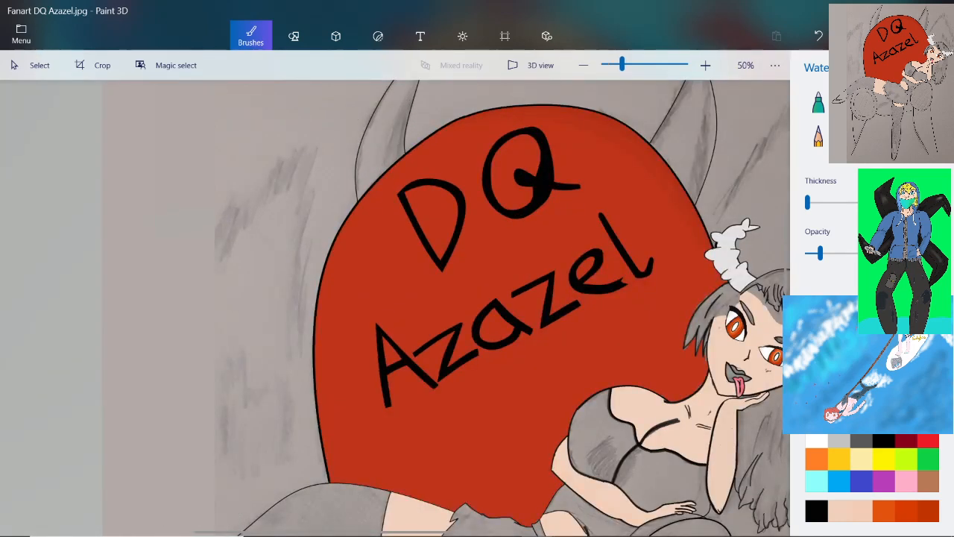
Switch to the Pixel pen with a slightly greater thickness, and undo the short test stroke left of the horned red backrest
left_click(926, 103)
left_click_drag(808, 202, 815, 202)
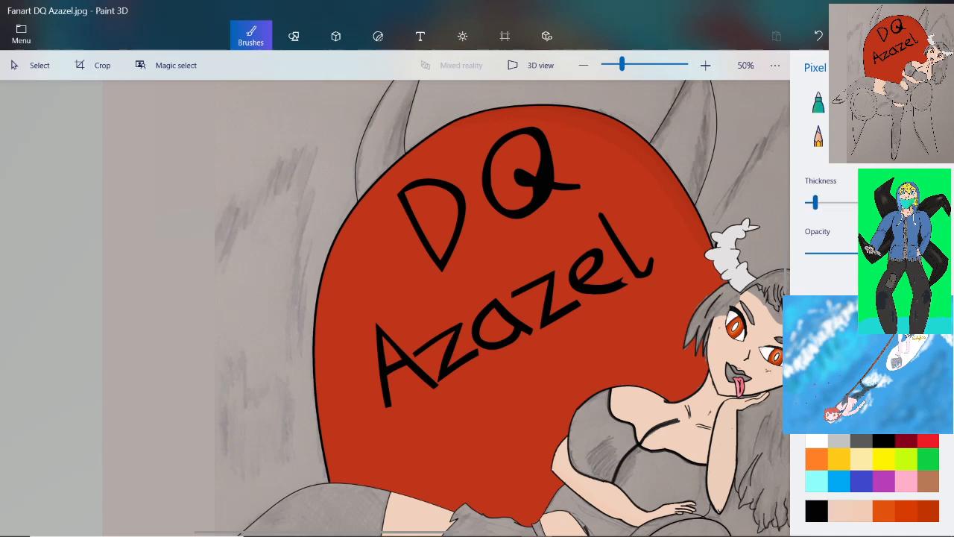
scroll(311, 108, "up", 10)
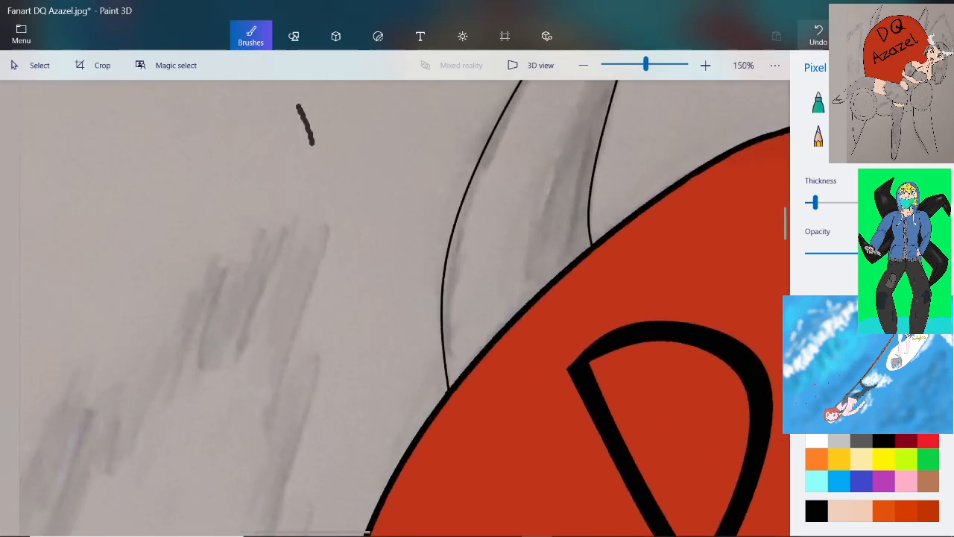
left_click(818, 35)
Draw a jagged dark outline with several peaks along the top of the sketched background shading left of the red backrest
scroll(187, 220, "down", 2)
scroll(39, 317, "up", 4)
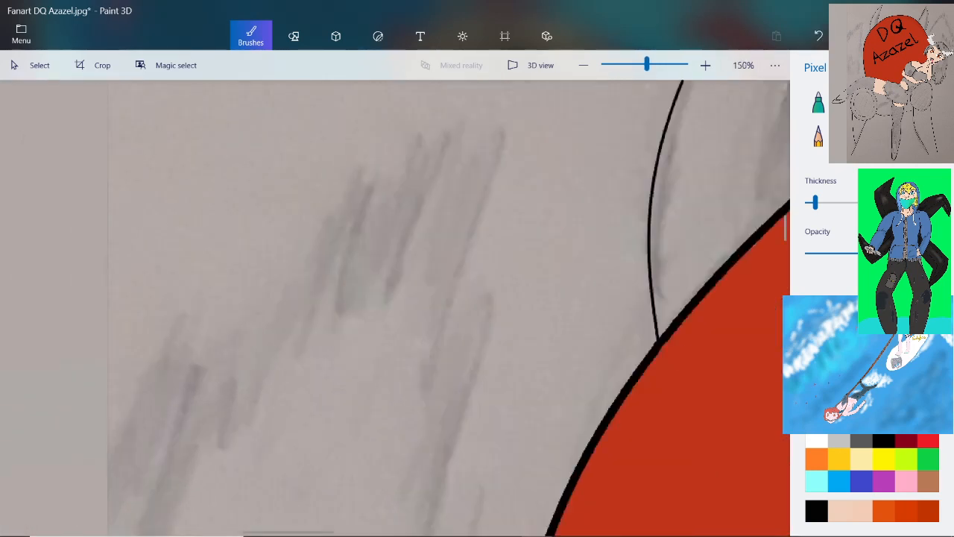
scroll(395, 308, "down", 8)
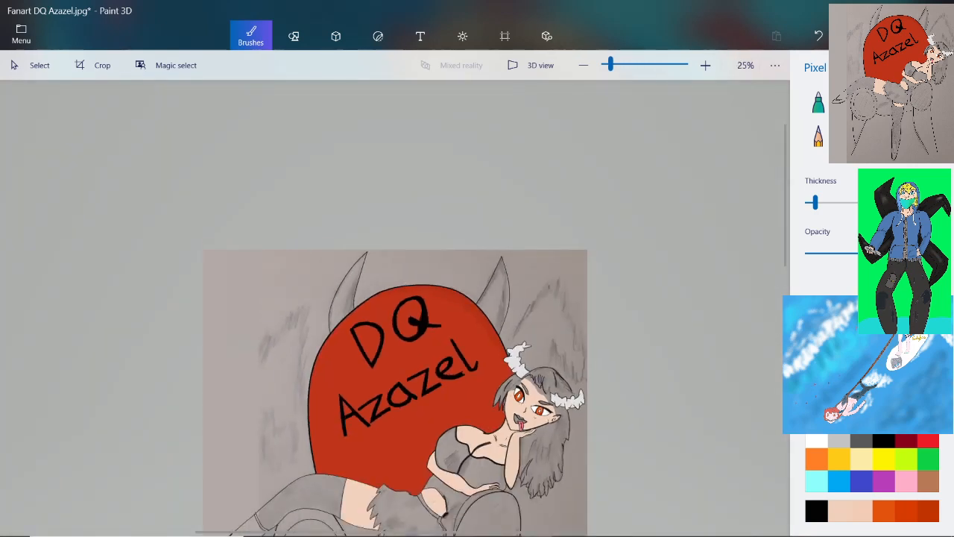
scroll(251, 361, "up", 5)
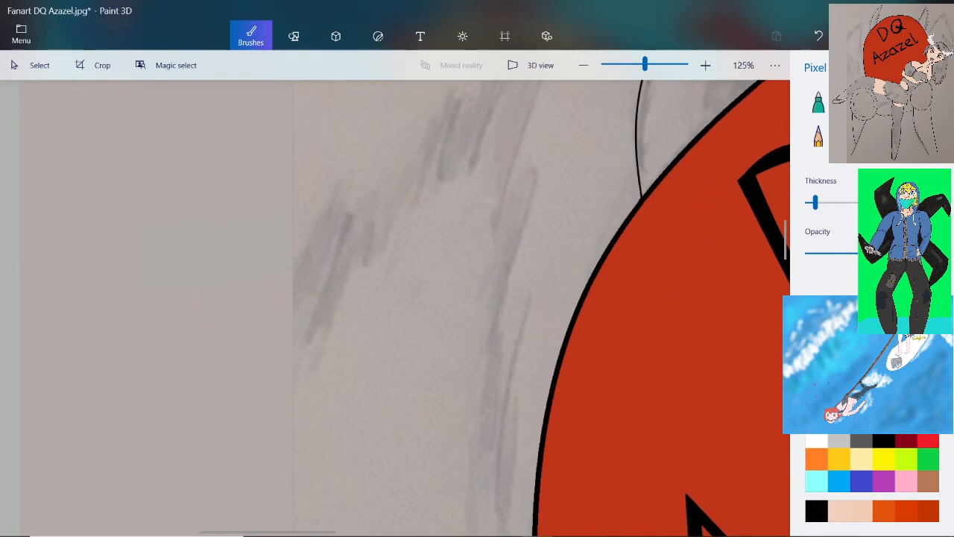
scroll(395, 307, "up", 3)
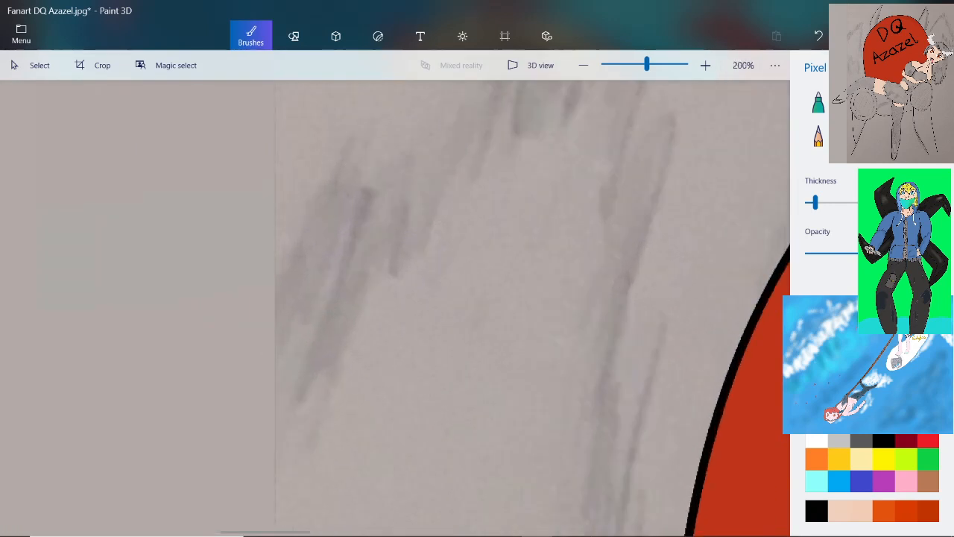
left_click_drag(271, 264, 284, 256)
mouse_move(297, 224)
left_mouse_down()
mouse_move(349, 129)
mouse_move(361, 170)
mouse_move(371, 151)
mouse_move(380, 169)
mouse_move(390, 215)
mouse_move(403, 154)
mouse_move(410, 243)
left_mouse_up()
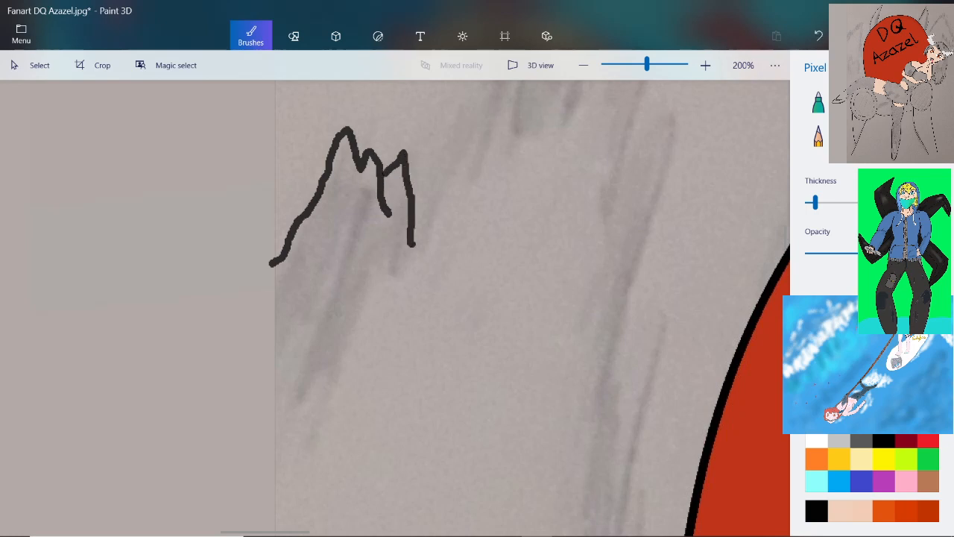
left_click_drag(461, 113, 419, 194)
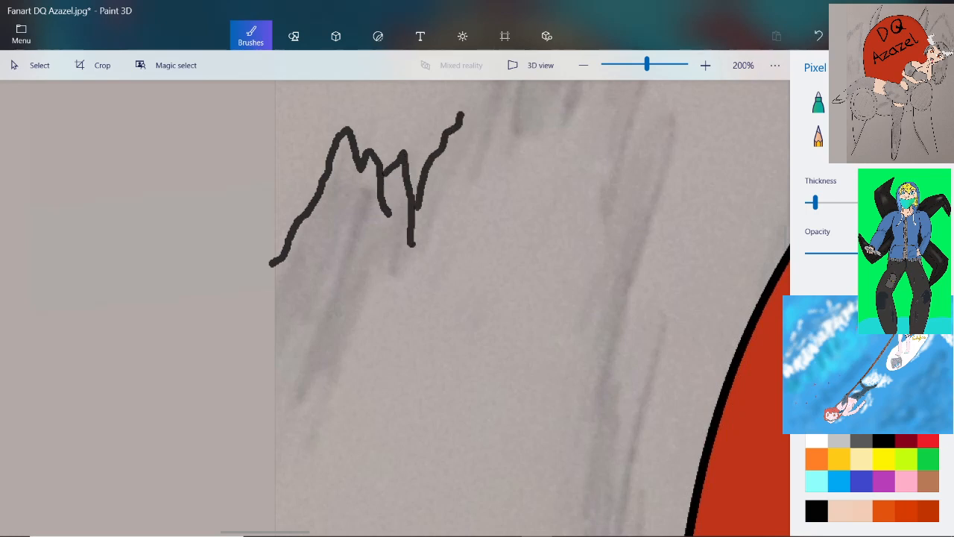
Extend the dark jagged outline upward in a rising row of peaks across the top of the upper sketched shading beside the backrest
scroll(403, 170, "down", 2)
scroll(453, 100, "up", 3)
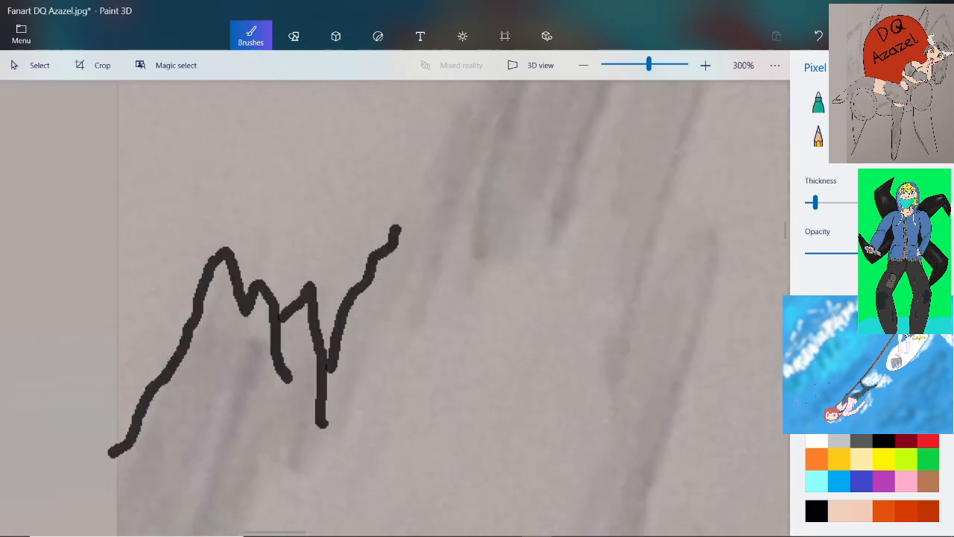
mouse_move(398, 225)
left_mouse_down()
mouse_move(464, 101)
mouse_move(472, 160)
left_mouse_up()
scroll(473, 159, "down", 1)
scroll(395, 305, "down", 1)
scroll(395, 306, "up", 3)
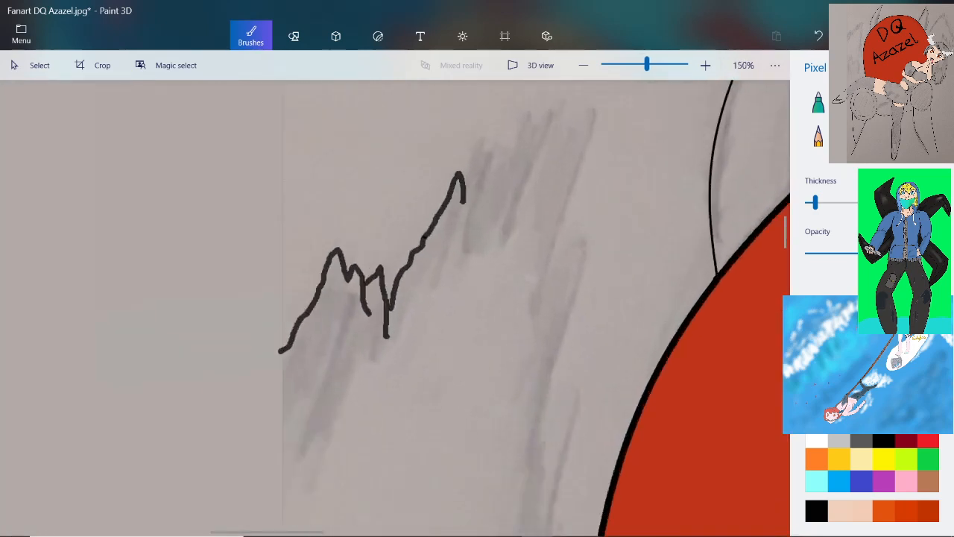
mouse_move(401, 282)
left_mouse_down()
mouse_move(428, 200)
mouse_move(456, 200)
mouse_move(462, 224)
left_mouse_up()
mouse_move(467, 283)
left_mouse_down()
mouse_move(467, 218)
mouse_move(498, 165)
mouse_move(522, 225)
mouse_move(570, 89)
mouse_move(590, 173)
mouse_move(608, 141)
mouse_move(643, 155)
mouse_move(644, 173)
left_mouse_up()
scroll(644, 173, "down", 2)
scroll(697, 152, "up", 3)
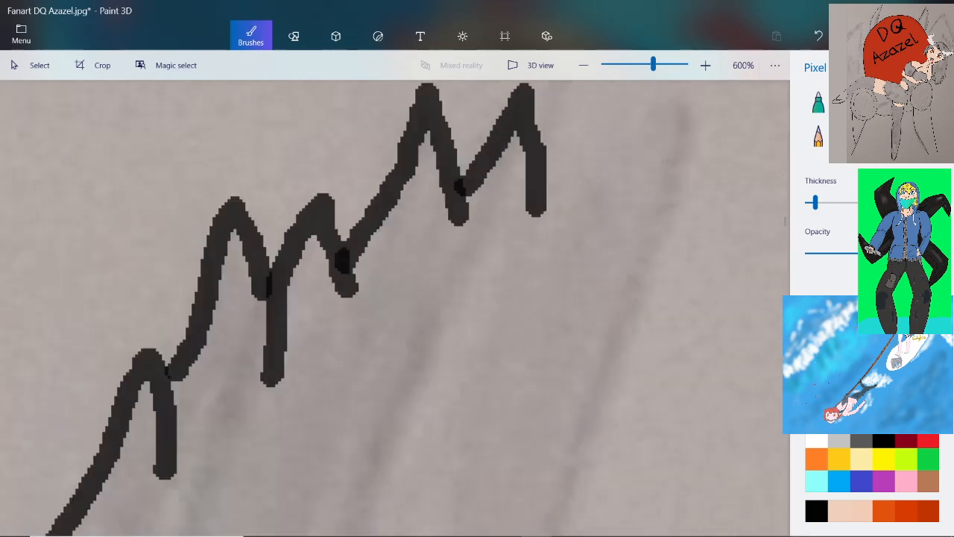
mouse_move(542, 184)
left_mouse_down()
mouse_move(617, 103)
mouse_move(634, 185)
left_mouse_up()
mouse_move(631, 147)
left_mouse_down()
mouse_move(662, 110)
mouse_move(689, 117)
mouse_move(695, 167)
mouse_move(667, 217)
mouse_move(632, 313)
left_mouse_up()
Continue the outline down the side of the upper shading nearest the backrest, and add a sharp notch leading into an outward peak
scroll(632, 313, "down", 3)
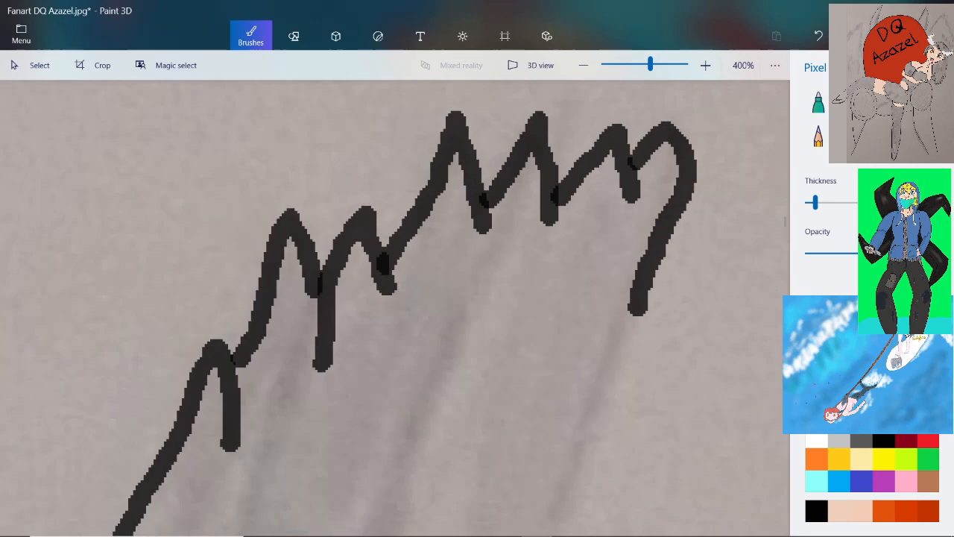
scroll(634, 417, "up", 2)
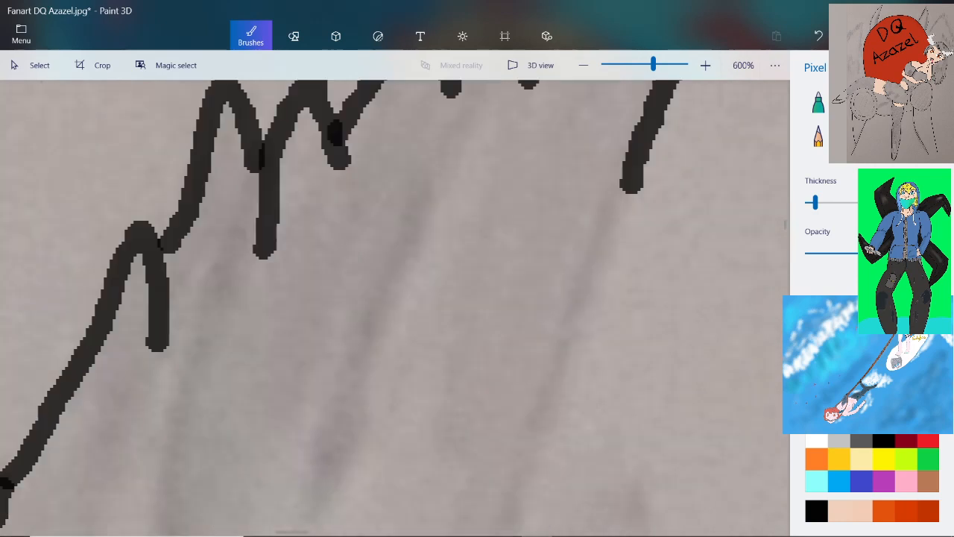
left_click_drag(632, 181, 541, 407)
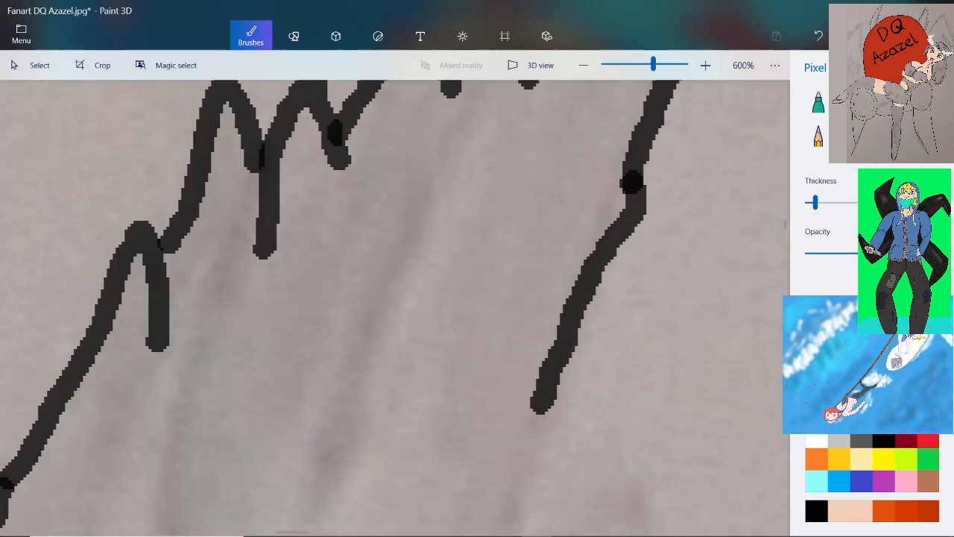
scroll(519, 240, "down", 2)
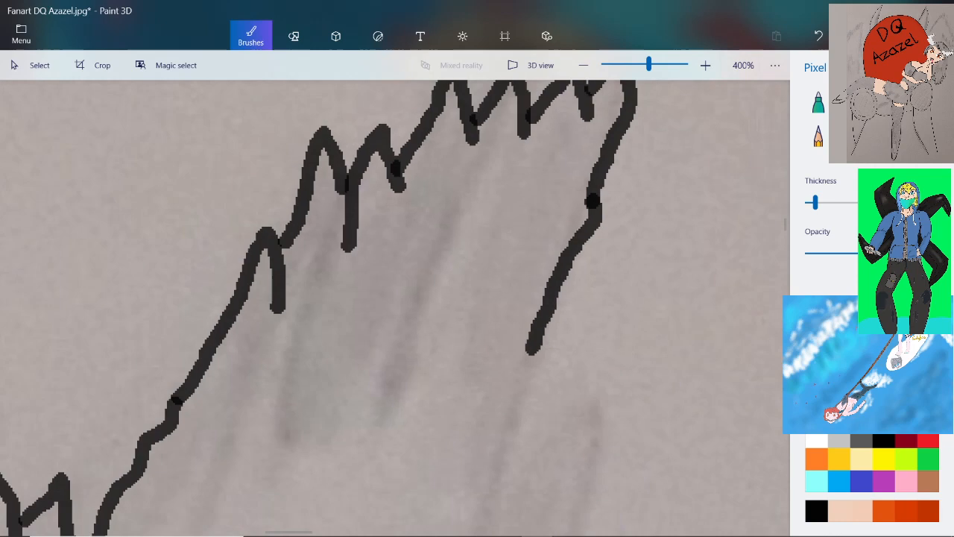
scroll(544, 361, "up", 3)
mouse_move(518, 246)
left_mouse_down()
mouse_move(503, 341)
mouse_move(660, 269)
mouse_move(675, 458)
left_mouse_up()
scroll(676, 458, "down", 2)
scroll(671, 507, "up", 2)
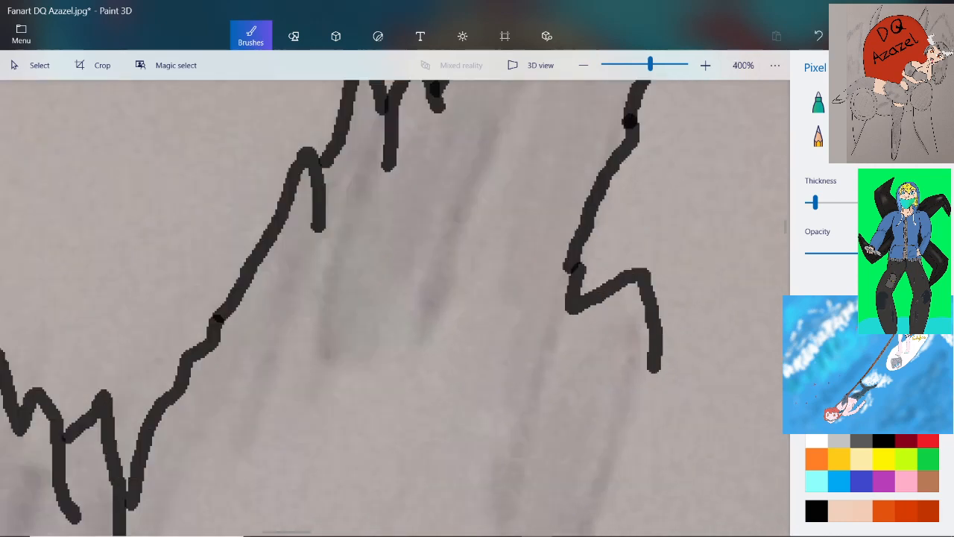
Trace the outline from the notched peak down along the shading's slanted edge toward the red backrest
mouse_move(638, 272)
left_mouse_down()
mouse_move(606, 338)
mouse_move(581, 428)
left_mouse_up()
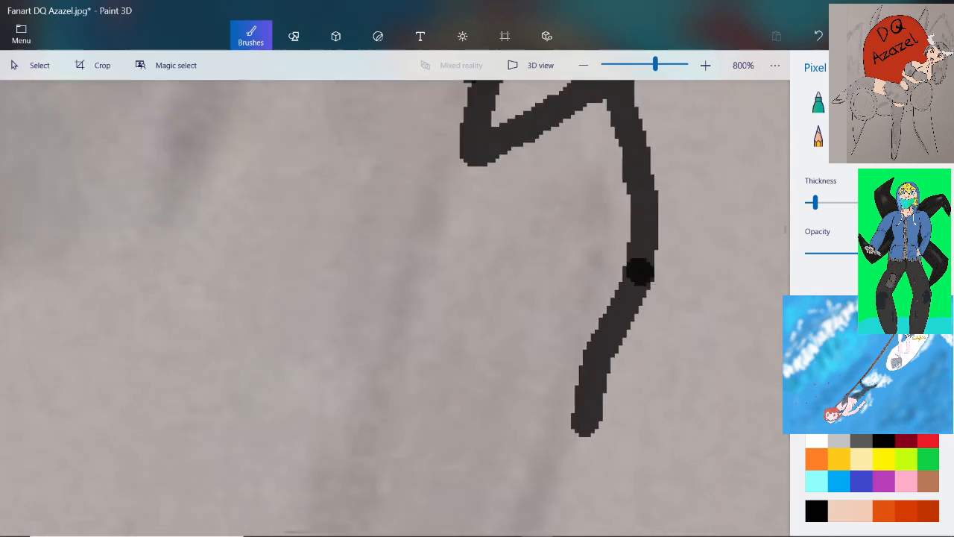
scroll(581, 428, "down", 3)
scroll(579, 429, "up", 2)
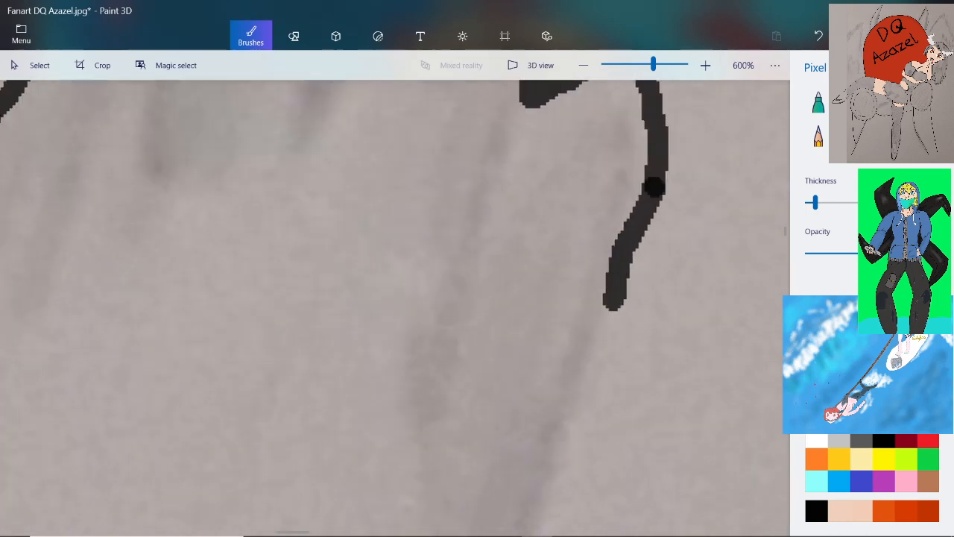
left_click_drag(613, 306, 560, 460)
scroll(560, 460, "down", 3)
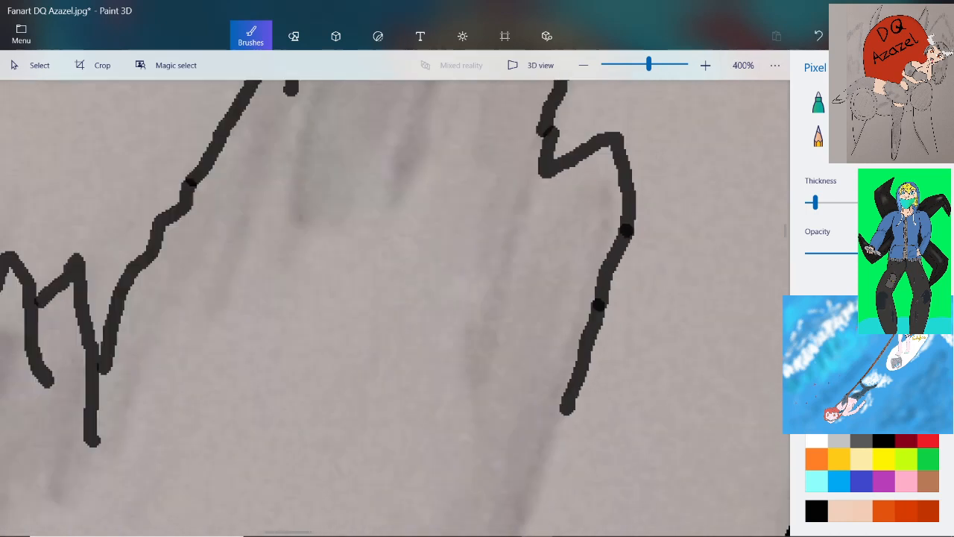
scroll(537, 423, "up", 3)
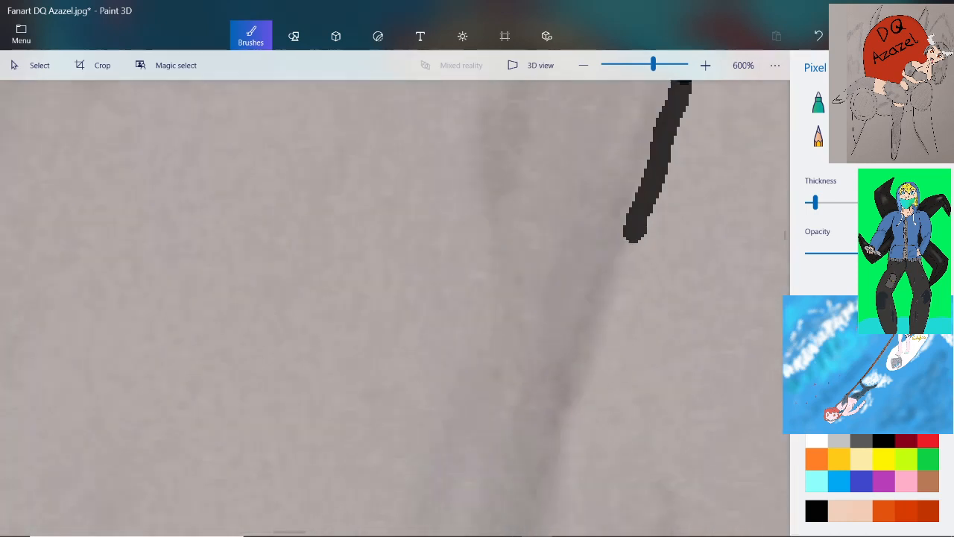
left_click_drag(634, 232, 560, 462)
Add a rounded hook-shaped ledge to the shading's outline beside the red backrest, and carry the line below it downward
scroll(600, 250, "down", 3)
scroll(630, 351, "up", 3)
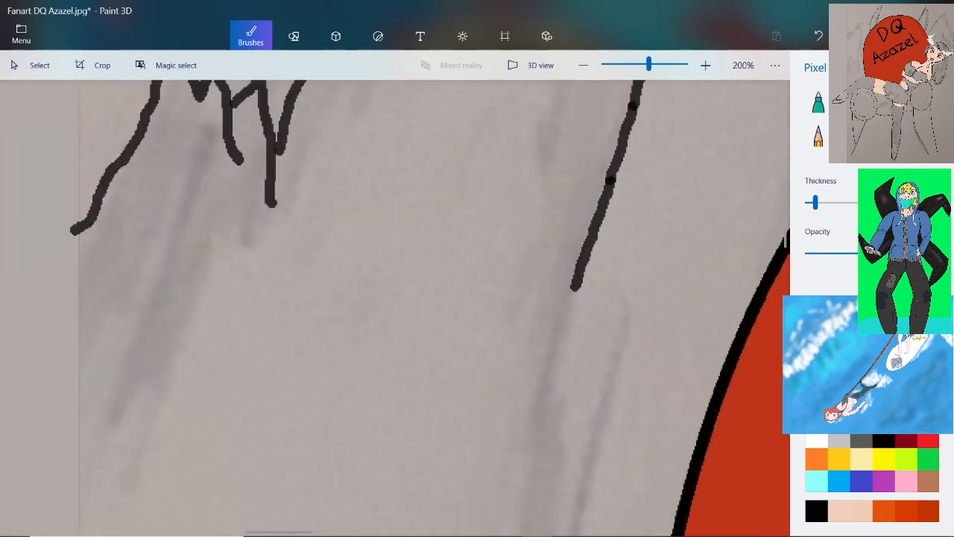
mouse_move(520, 257)
left_mouse_down()
mouse_move(625, 229)
mouse_move(638, 337)
mouse_move(613, 403)
left_mouse_up()
scroll(615, 216, "down", 3)
scroll(623, 171, "down", 2)
scroll(618, 339, "up", 2)
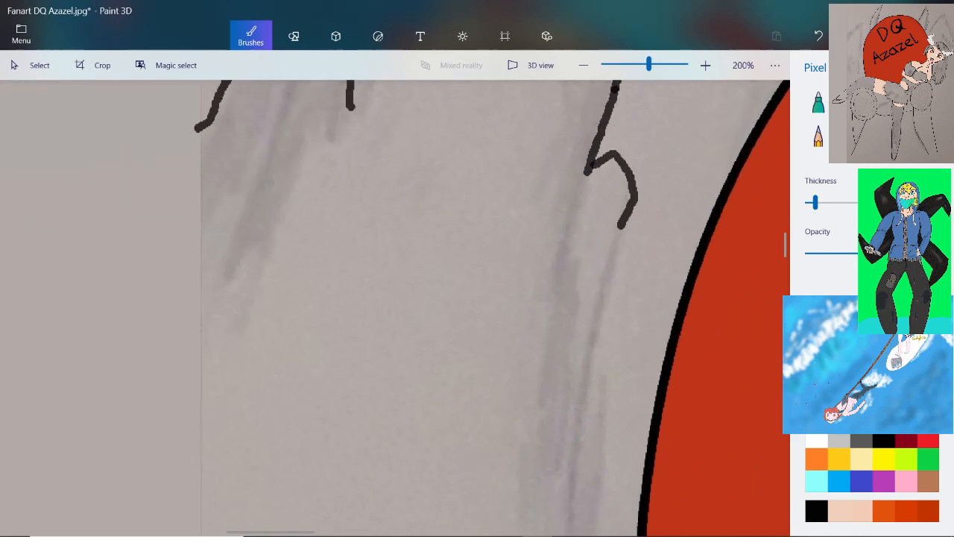
left_click_drag(619, 159, 593, 268)
Continue the outline down the shading next to the backrest with a small narrow notch and a long, nearly vertical stroke
scroll(593, 269, "down", 2)
scroll(594, 268, "down", 1)
scroll(593, 268, "up", 3)
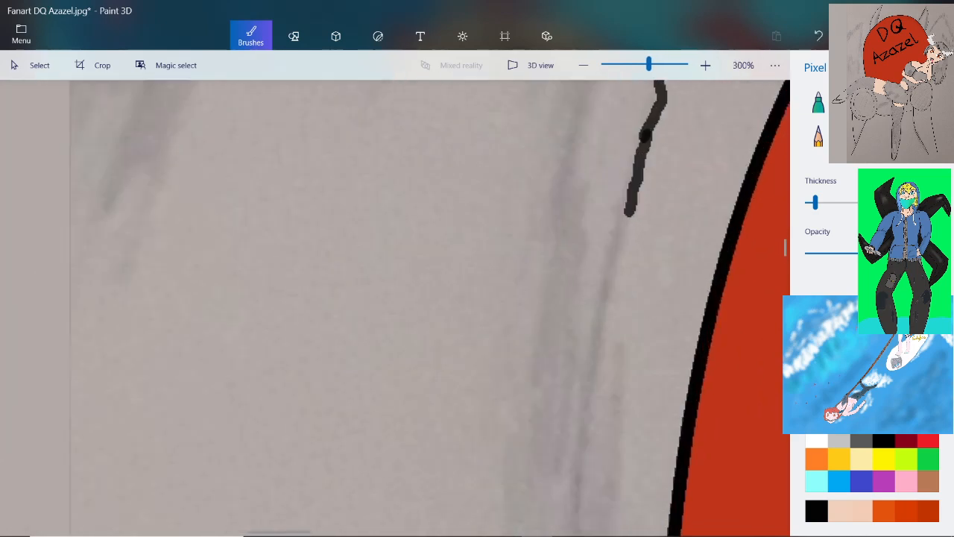
scroll(634, 220, "up", 1)
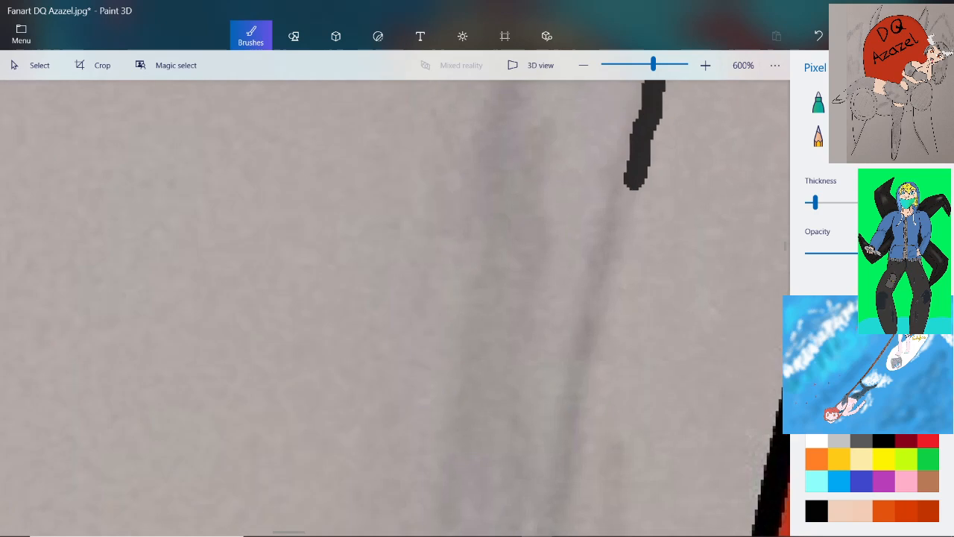
mouse_move(633, 183)
left_mouse_down()
mouse_move(597, 285)
mouse_move(597, 329)
left_mouse_up()
scroll(622, 298, "down", 3)
scroll(628, 379, "up", 3)
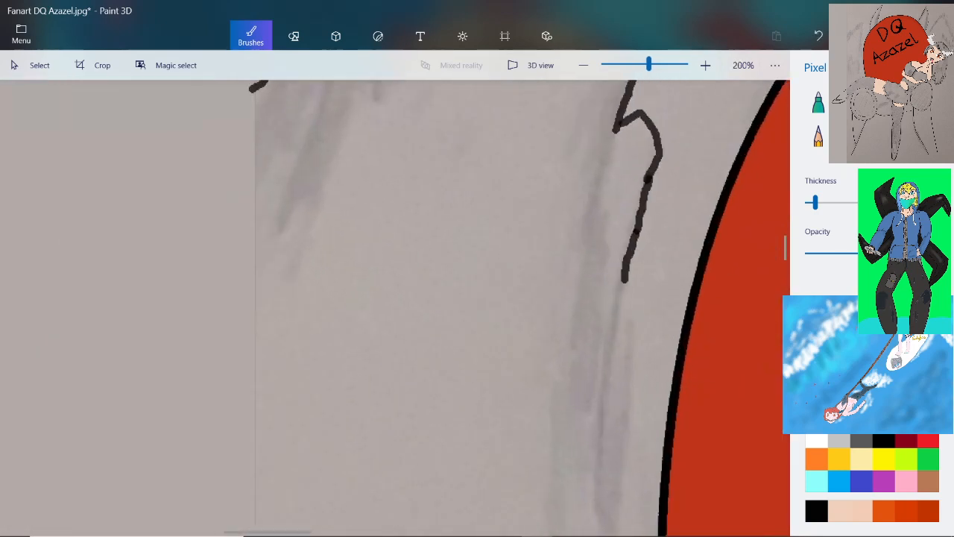
mouse_move(615, 119)
left_mouse_down()
mouse_move(600, 153)
mouse_move(592, 276)
mouse_move(619, 224)
mouse_move(637, 283)
mouse_move(623, 369)
left_mouse_up()
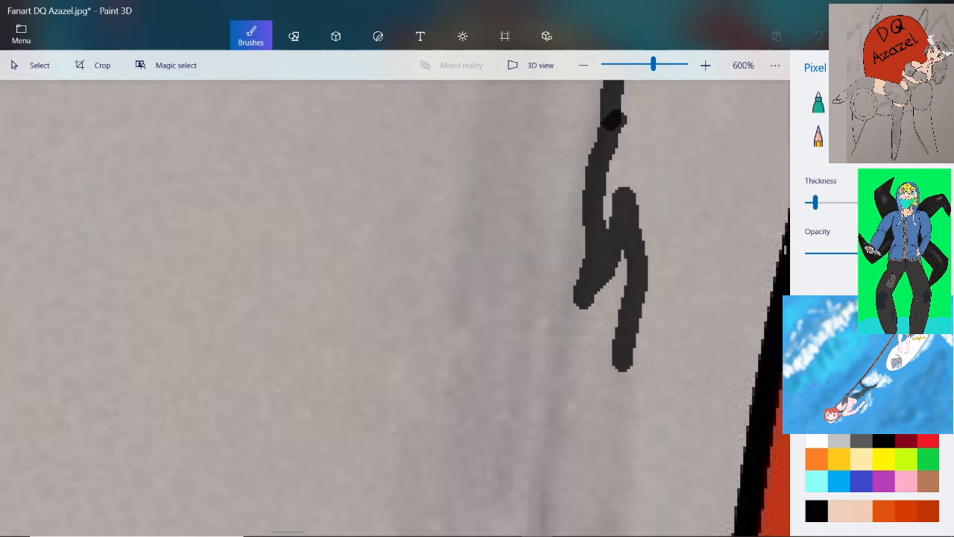
scroll(623, 335, "down", 4)
scroll(636, 328, "up", 1)
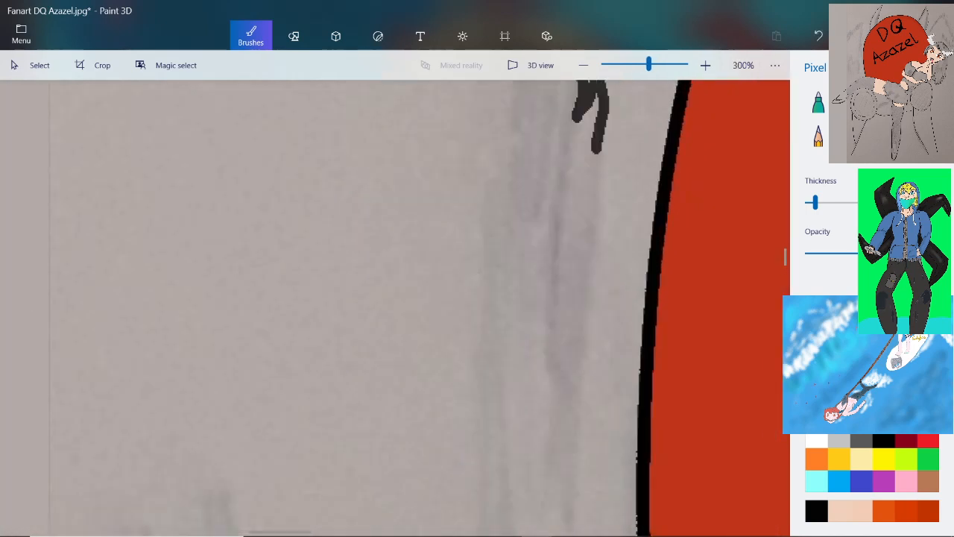
mouse_move(596, 145)
left_mouse_down()
mouse_move(596, 244)
mouse_move(576, 404)
left_mouse_up()
scroll(622, 306, "down", 5)
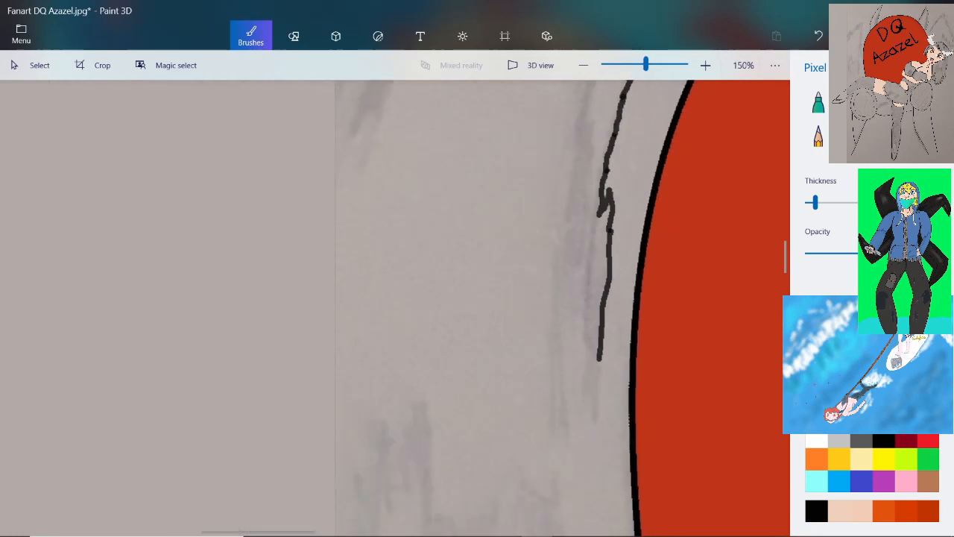
Draw a second jagged outline with one tall peak over the lower shading patch, and carry it down the side facing the backrest
scroll(630, 429, "up", 2)
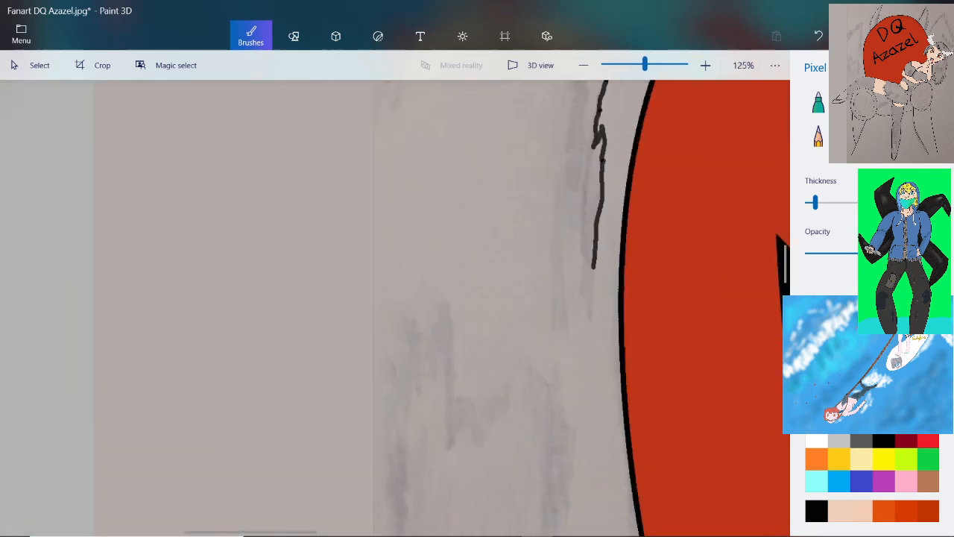
scroll(395, 416, "up", 1)
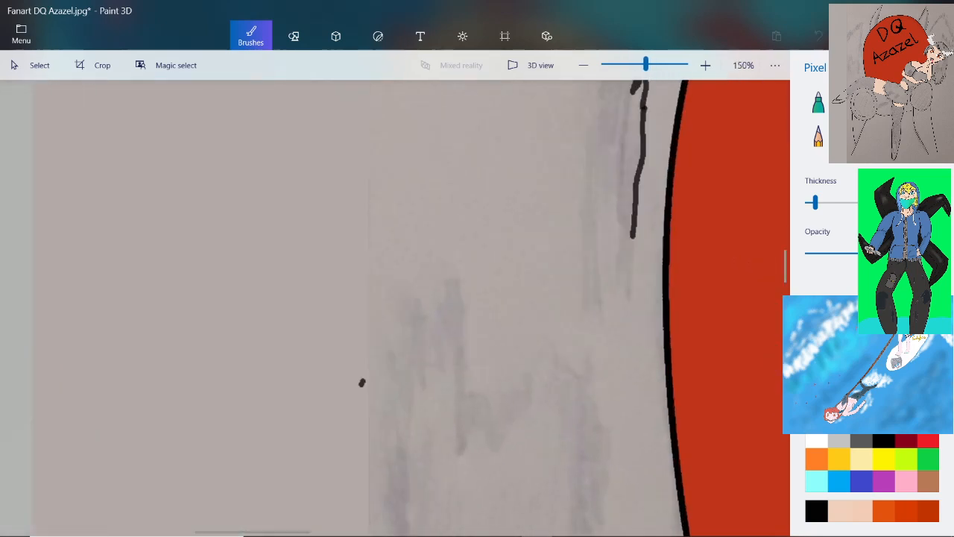
mouse_move(362, 382)
left_mouse_down()
mouse_move(387, 327)
mouse_move(416, 392)
mouse_move(415, 334)
mouse_move(440, 376)
mouse_move(445, 351)
mouse_move(459, 366)
mouse_move(451, 264)
mouse_move(499, 416)
mouse_move(477, 437)
left_mouse_up()
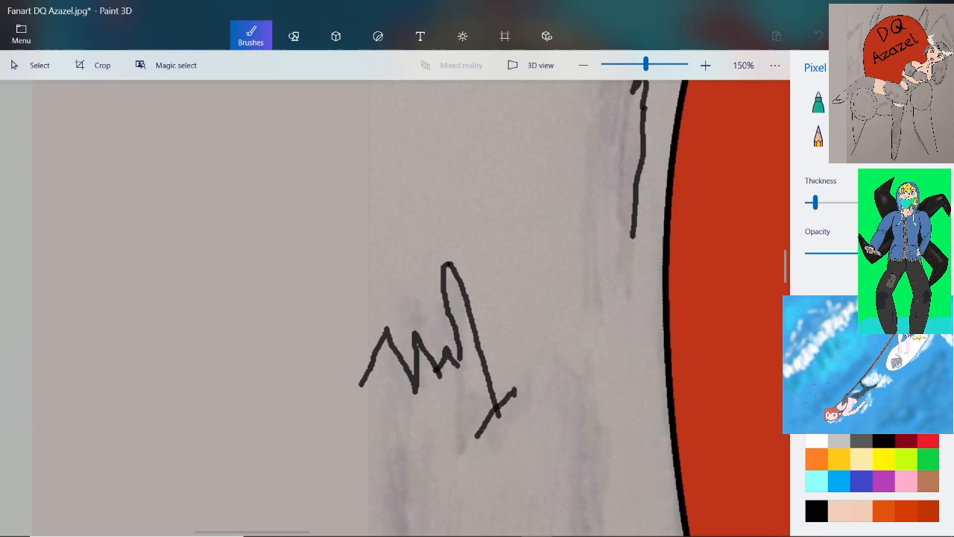
mouse_move(513, 393)
left_mouse_down()
mouse_move(521, 429)
mouse_move(552, 364)
mouse_move(557, 402)
mouse_move(576, 361)
mouse_move(606, 415)
mouse_move(604, 467)
left_mouse_up()
scroll(598, 418, "down", 3)
scroll(600, 477, "up", 3)
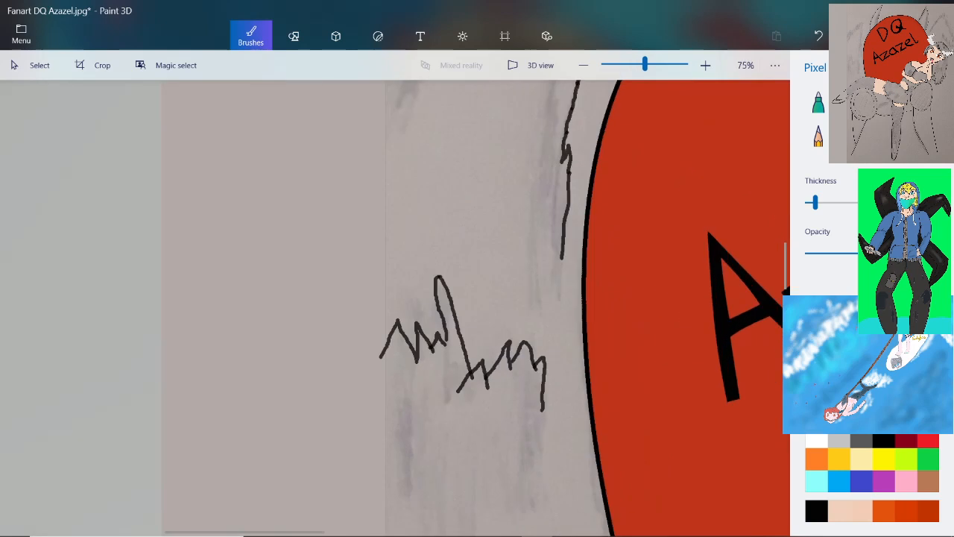
left_click_drag(520, 375, 513, 462)
scroll(542, 362, "down", 3)
scroll(537, 453, "up", 3)
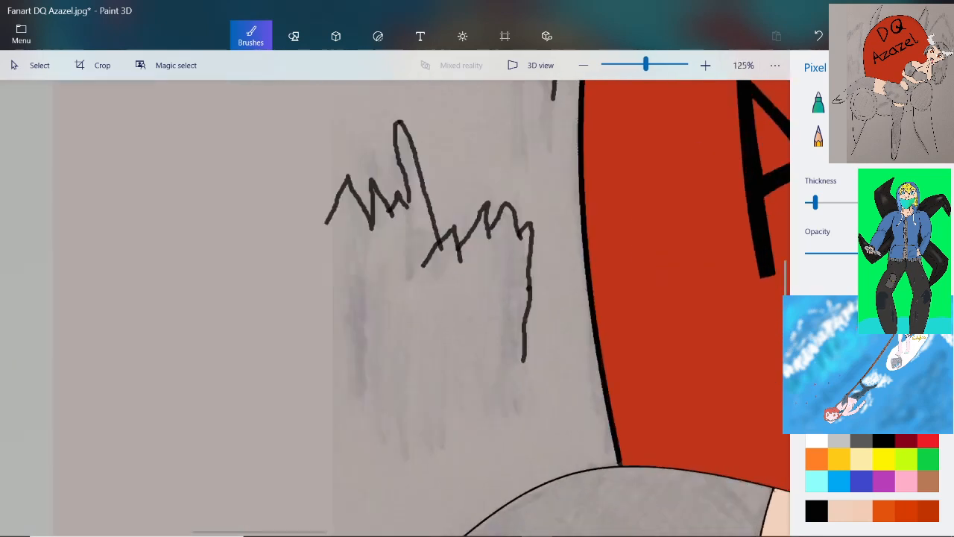
Draw a thin, nearly vertical straight line from the picture's upper edge to the raised leg's ankle, and colour it black
scroll(562, 433, "down", 3)
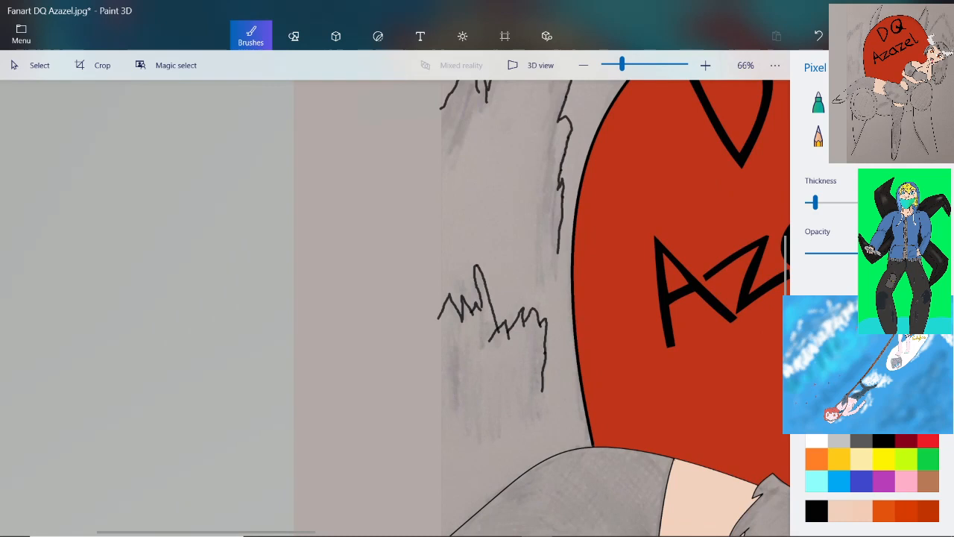
scroll(216, 455, "down", 3)
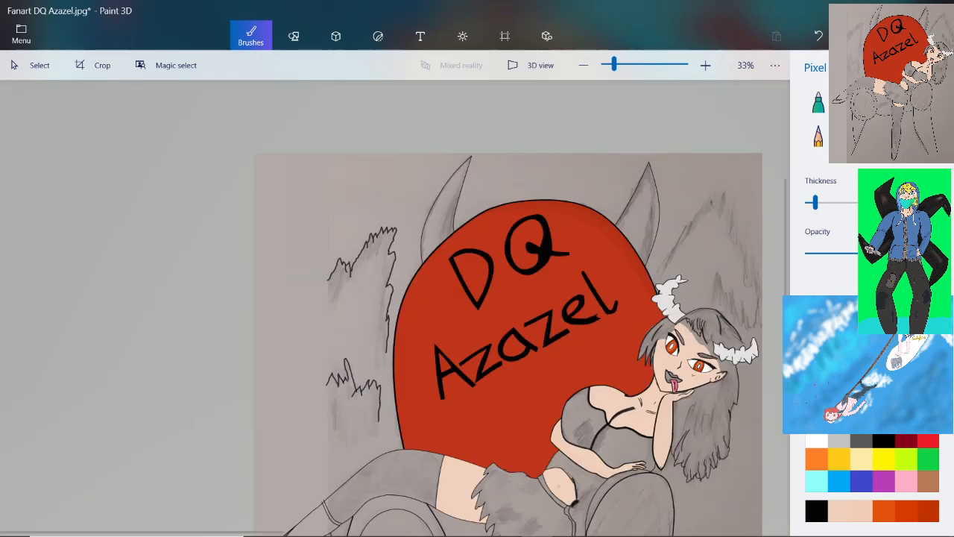
left_click(294, 36)
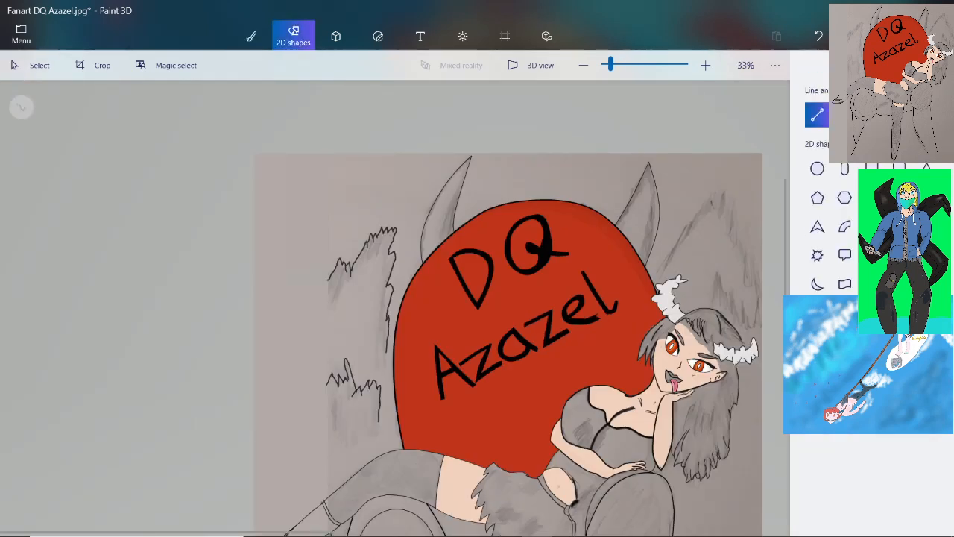
scroll(388, 284, "down", 2)
scroll(377, 273, "up", 2)
scroll(377, 273, "down", 1)
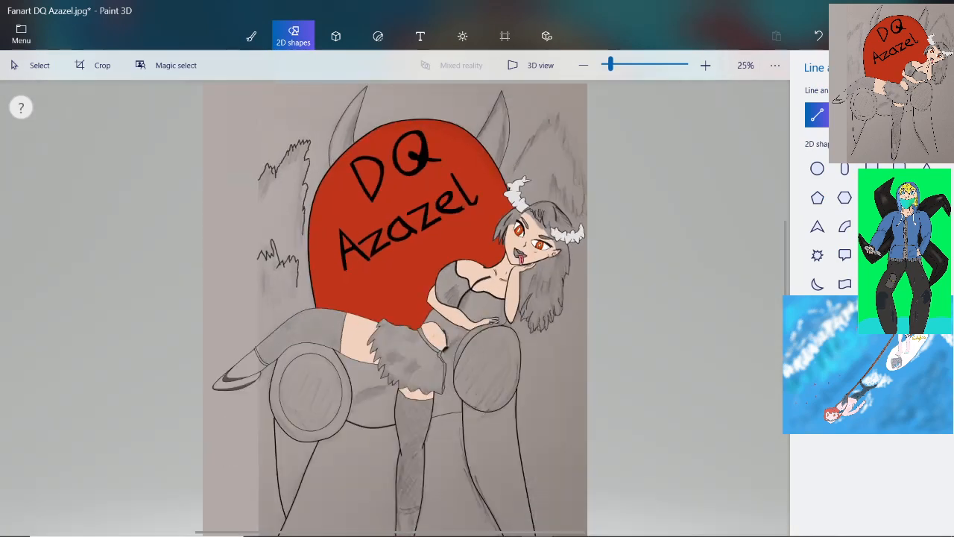
scroll(395, 298, "down", 2)
scroll(395, 299, "up", 2)
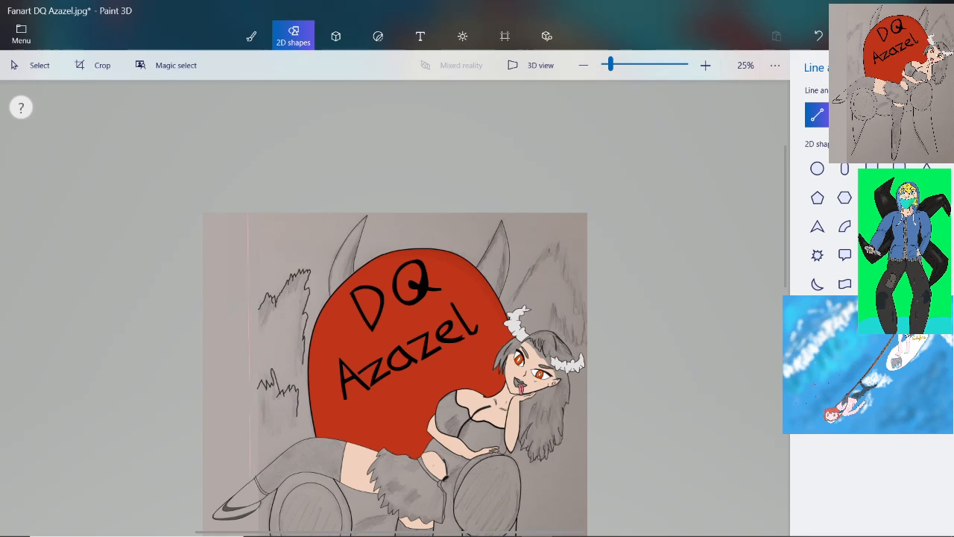
left_click_drag(250, 478, 250, 483)
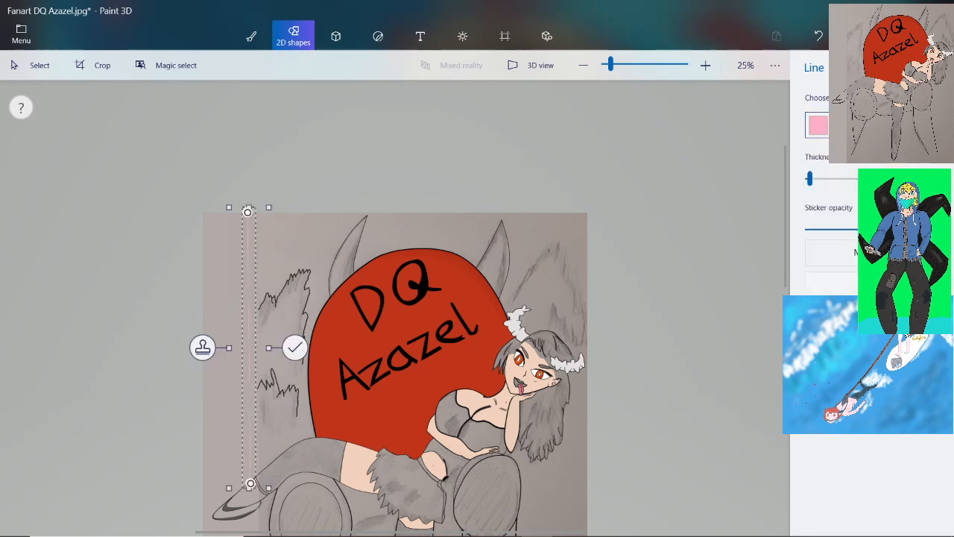
left_click(818, 125)
left_click(763, 244)
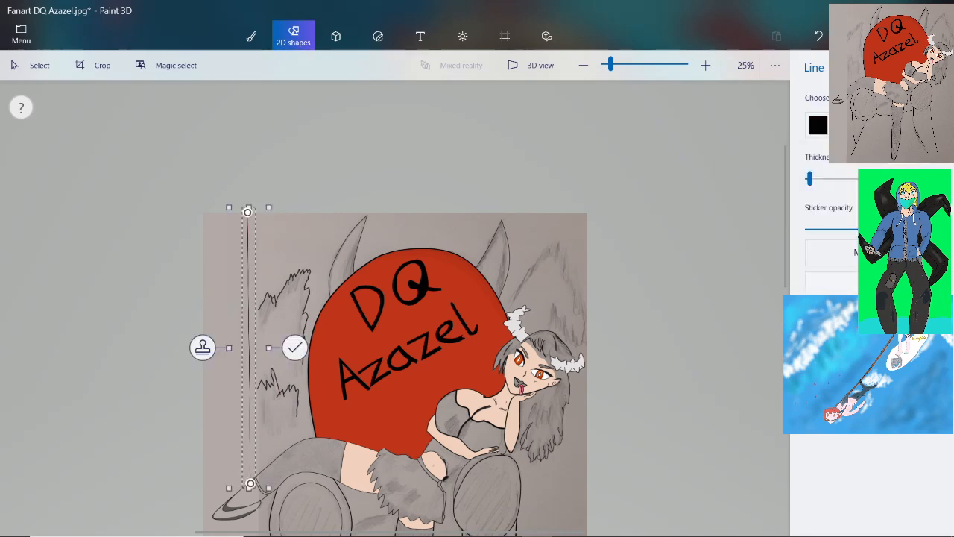
Shorten the vertical line at its lower end so it stops exactly on the raised leg's upper outline
scroll(395, 299, "down", 3)
scroll(377, 296, "up", 4)
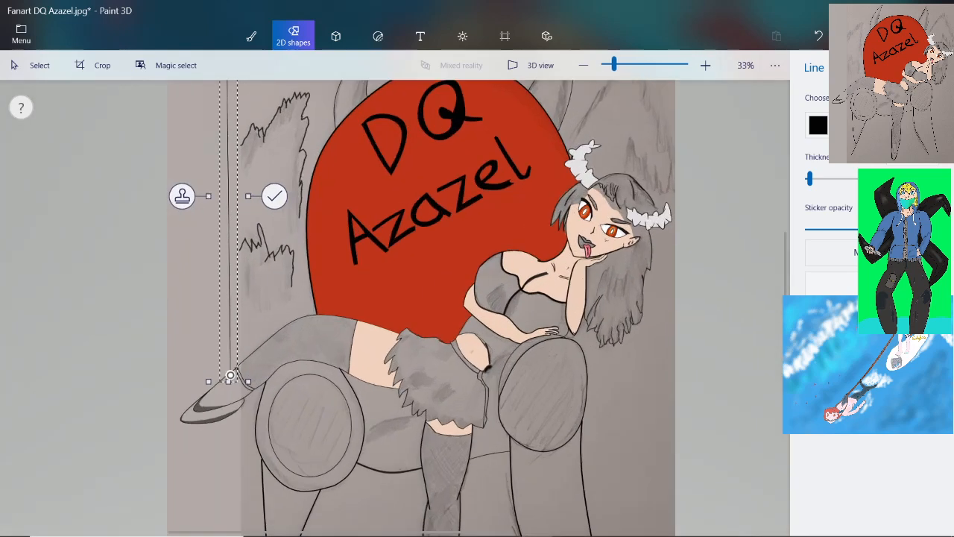
scroll(155, 390, "up", 2)
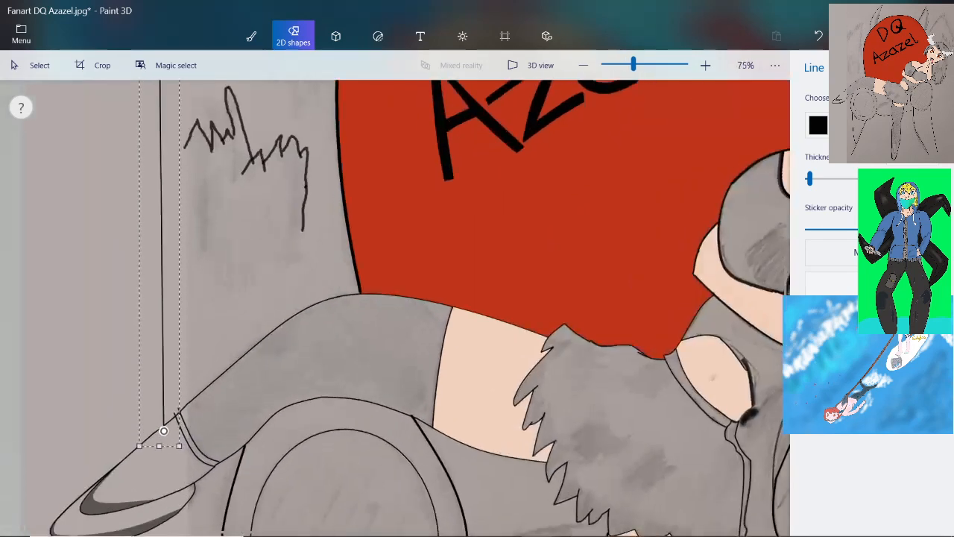
scroll(155, 391, "up", 2)
scroll(209, 414, "up", 8)
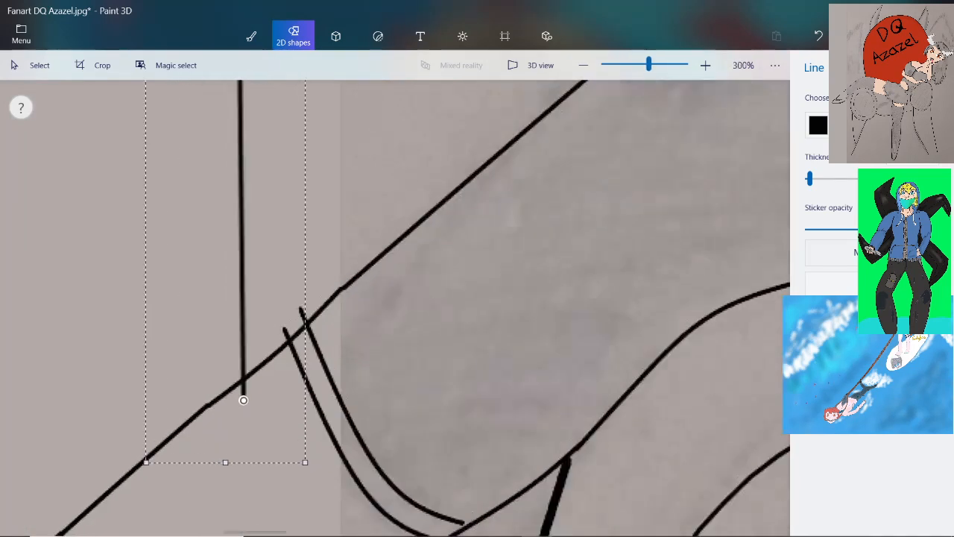
left_click_drag(250, 411, 245, 355)
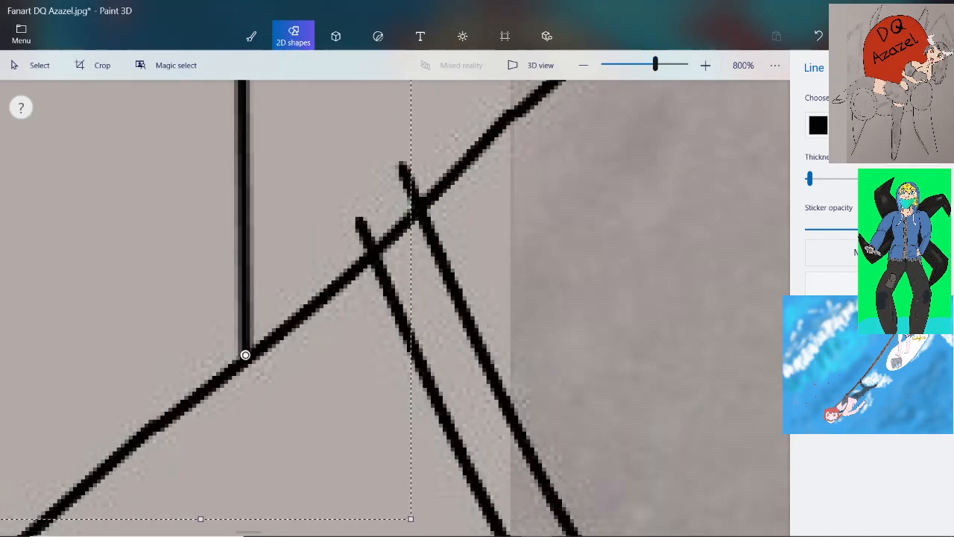
Check that the vertical line's upper end reaches the picture's upper edge, and commit the line to the canvas
scroll(394, 307, "down", 10)
scroll(385, 311, "down", 8)
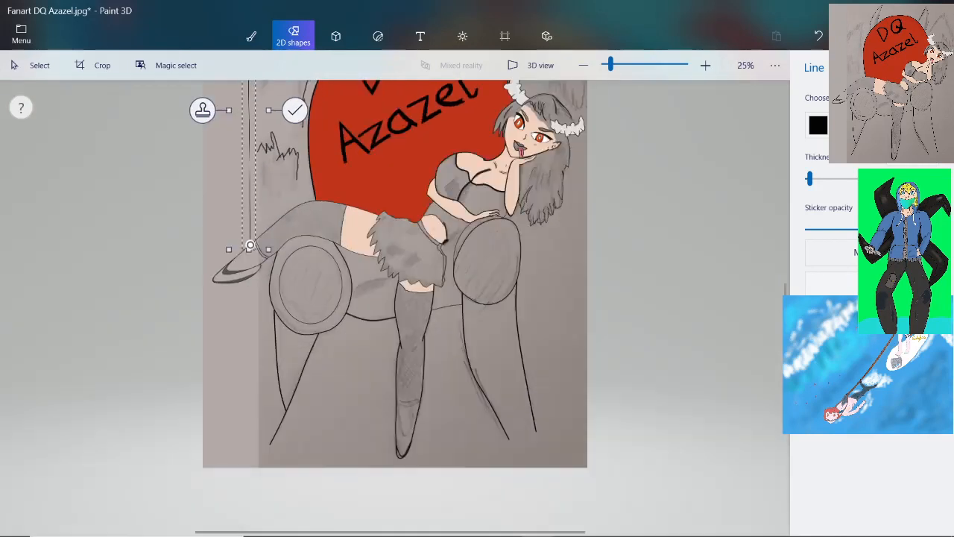
scroll(350, 212, "up", 8)
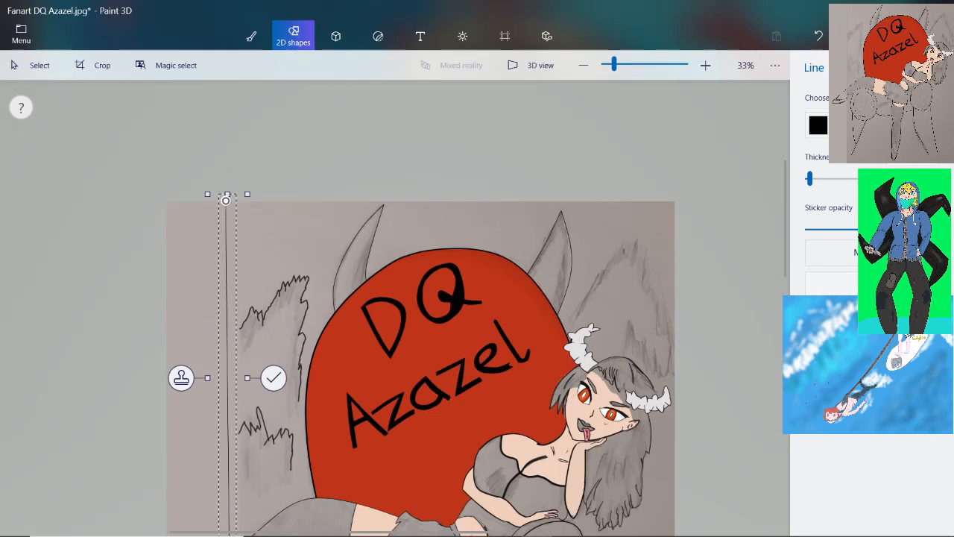
scroll(254, 197, "up", 6)
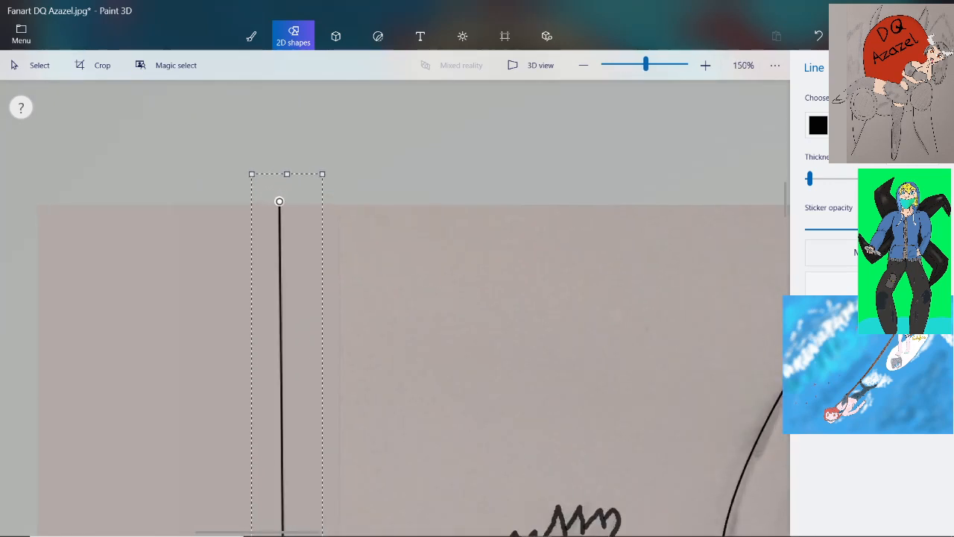
scroll(270, 202, "up", 2)
scroll(380, 308, "down", 8)
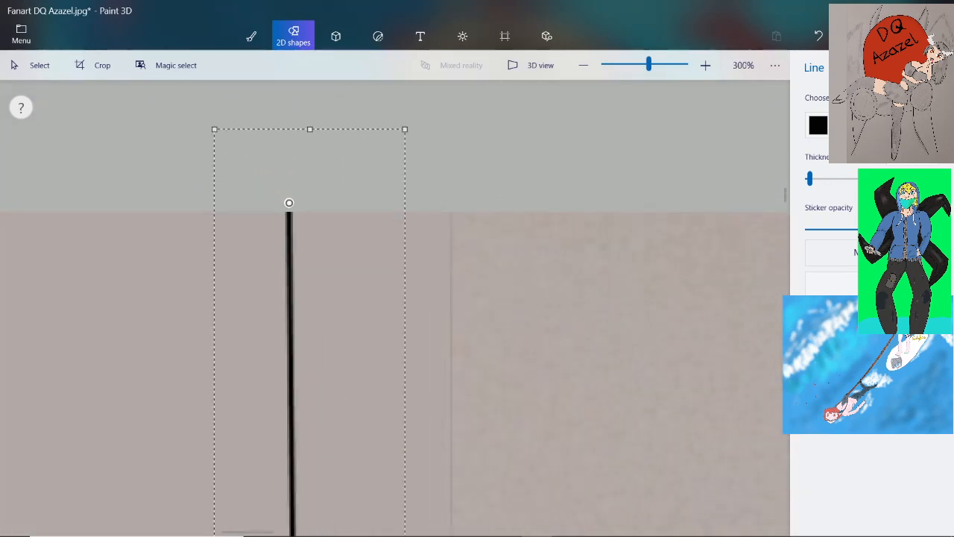
scroll(395, 309, "down", 5)
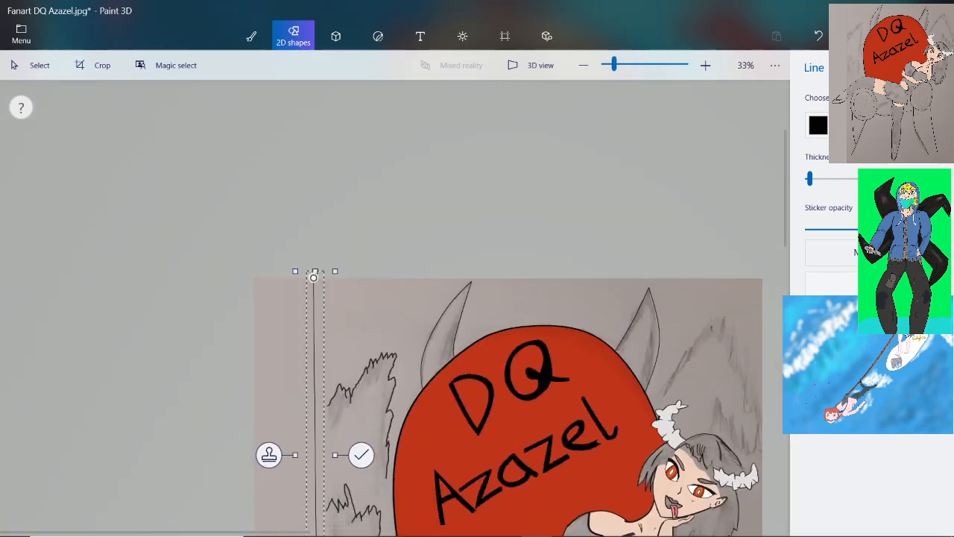
scroll(395, 284, "up", 2)
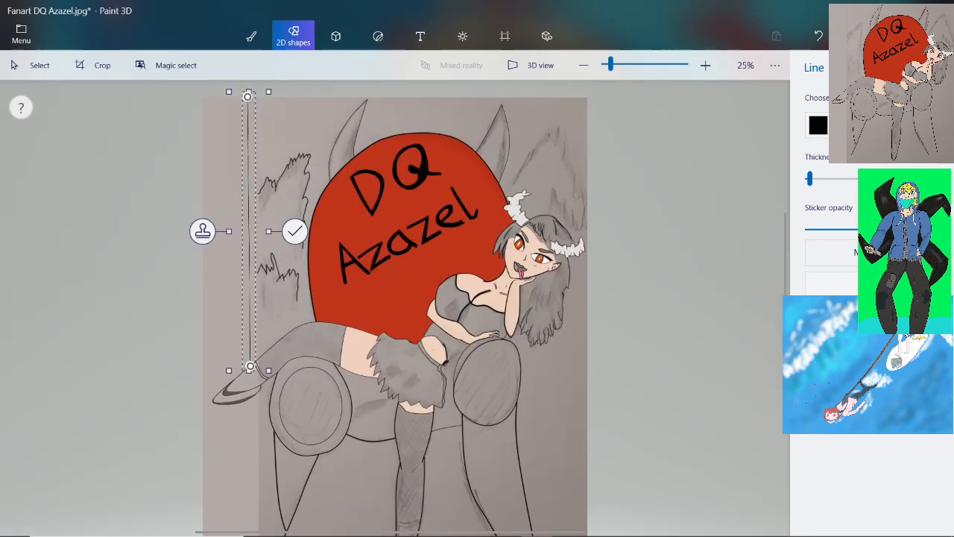
left_click(295, 231)
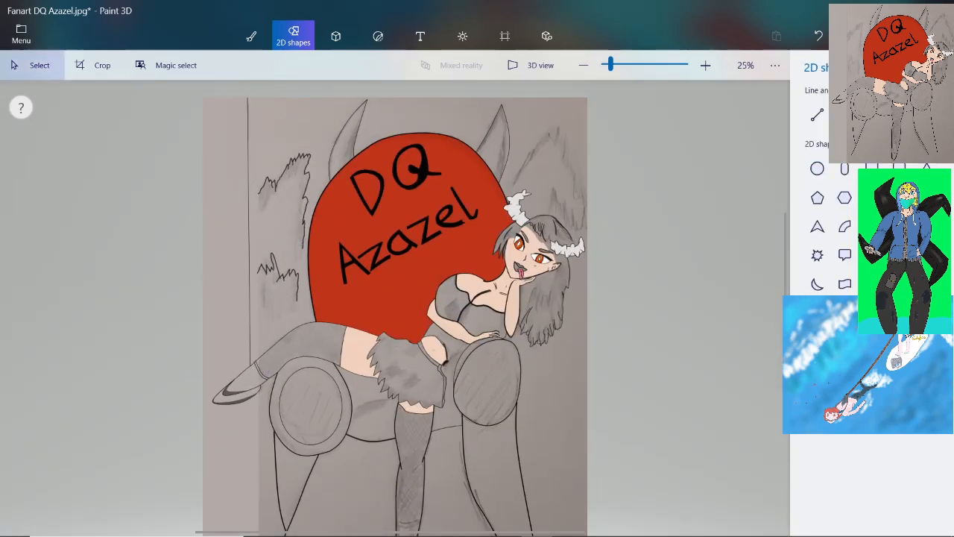
scroll(288, 105, "up", 3)
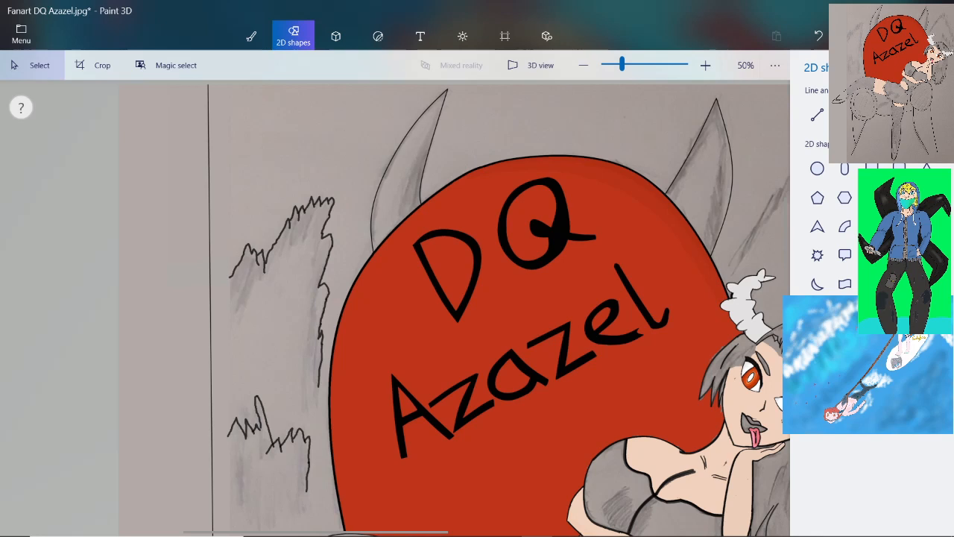
Draw a short brush stroke connecting the outer end of the upper jagged outline to the vertical line
scroll(395, 308, "down", 2)
scroll(269, 142, "up", 2)
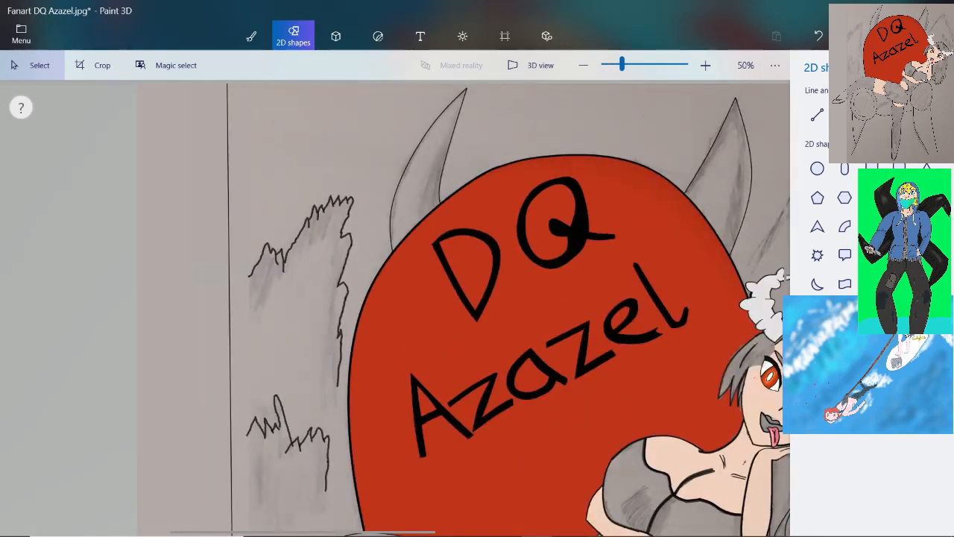
scroll(264, 214, "up", 1)
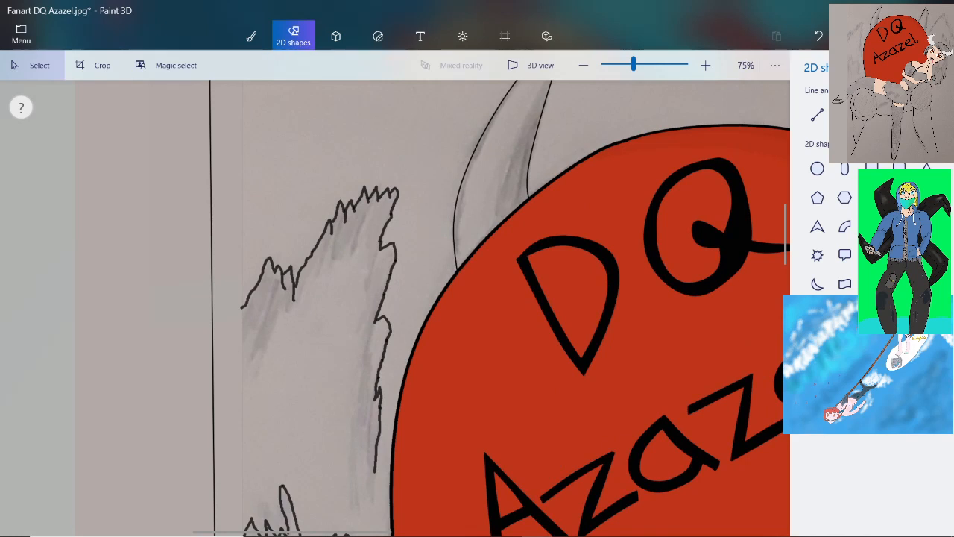
scroll(313, 172, "down", 3)
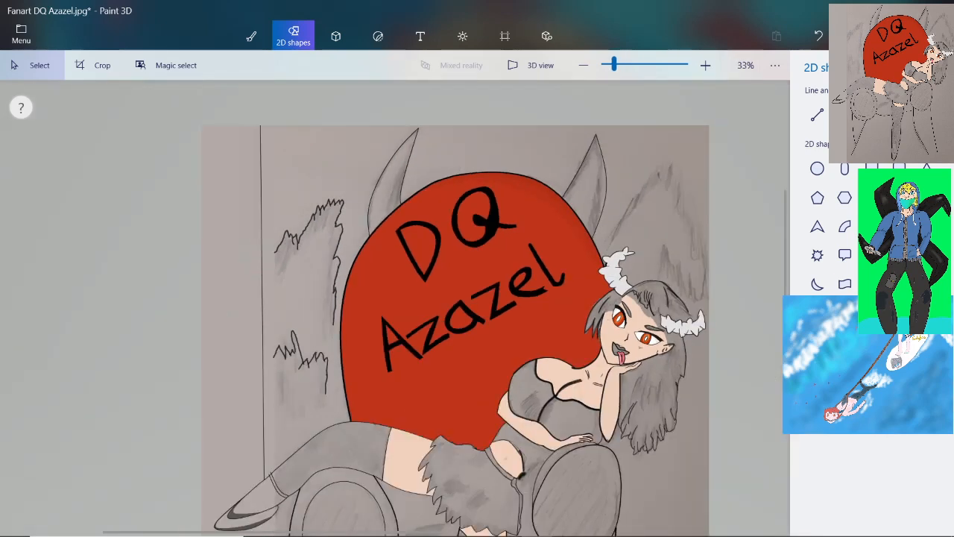
scroll(287, 142, "up", 2)
scroll(290, 328, "up", 3)
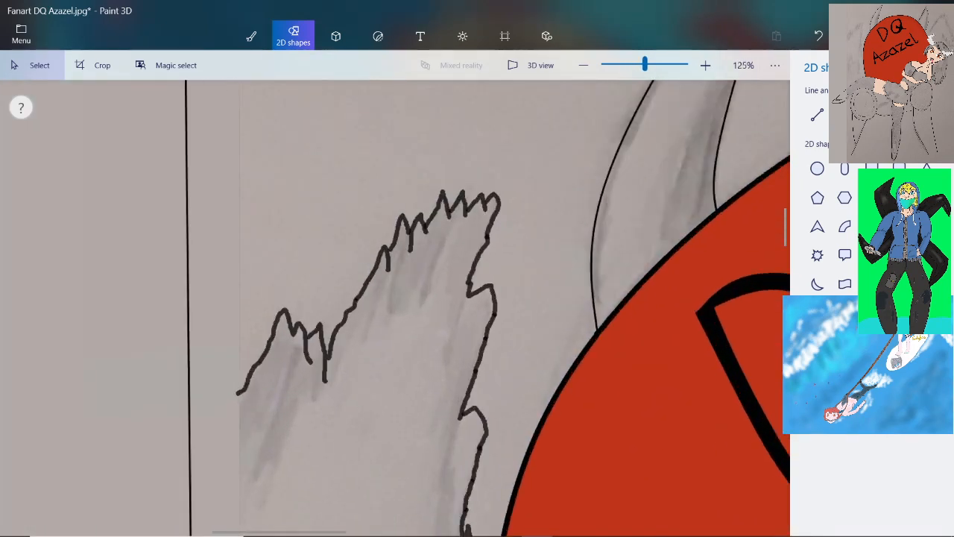
left_click(252, 35)
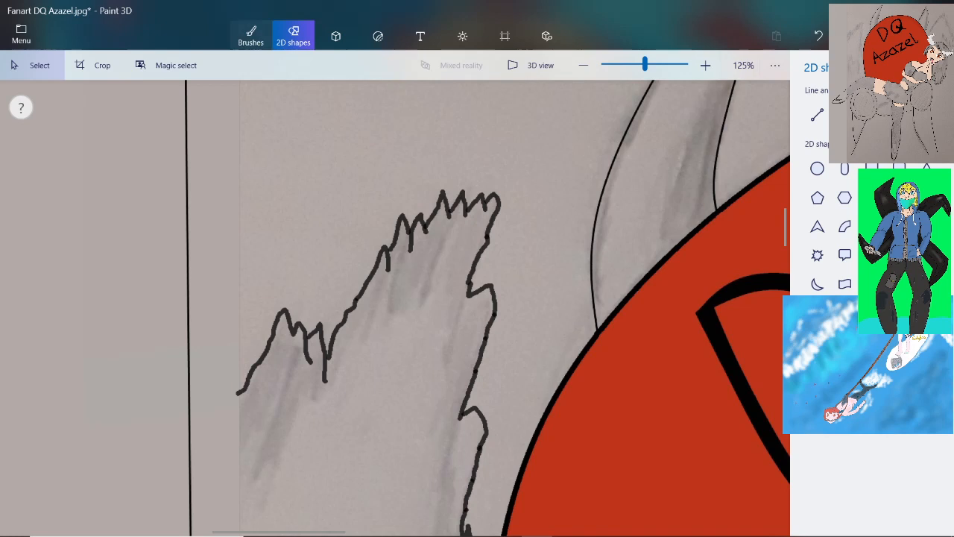
scroll(447, 396, "up", 1)
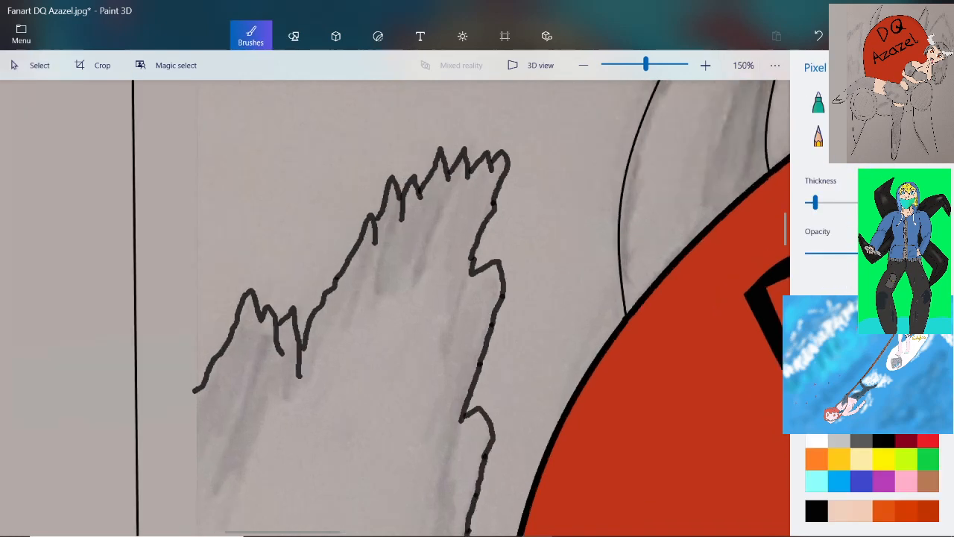
scroll(151, 463, "up", 2)
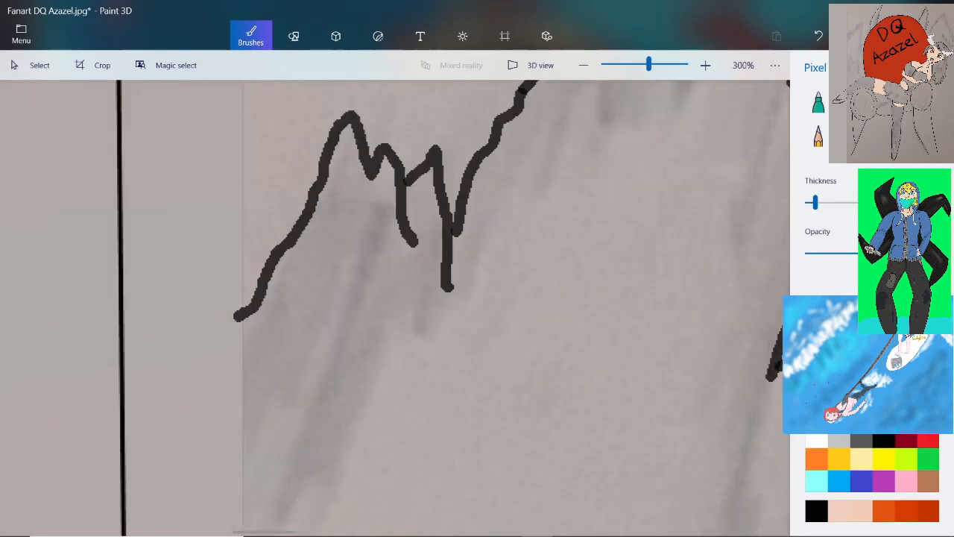
mouse_move(124, 284)
left_mouse_down()
mouse_move(201, 352)
mouse_move(232, 318)
left_mouse_up()
scroll(297, 319, "down", 5)
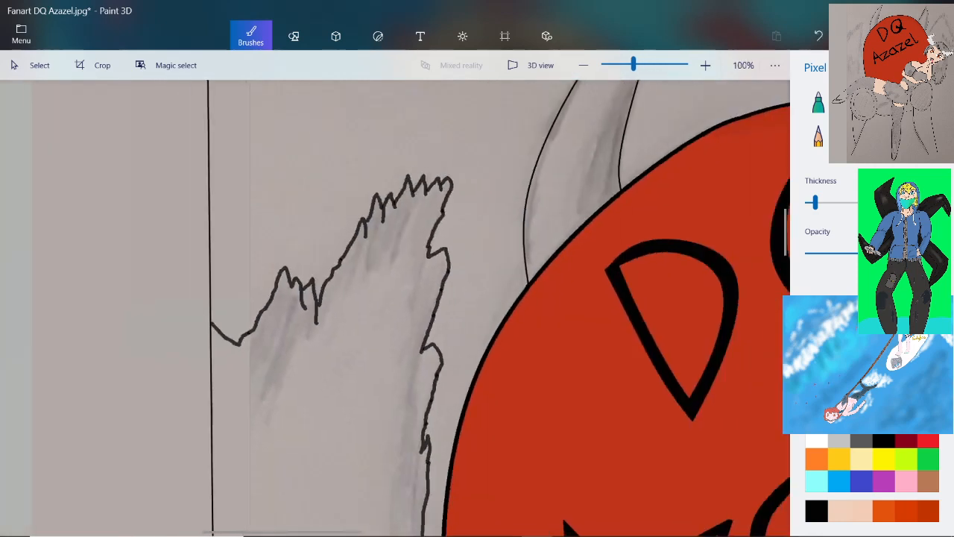
Extend the lower jagged outline to the vertical line with a small zigzag, and close the gap at the tall peak's base
scroll(373, 298, "down", 2)
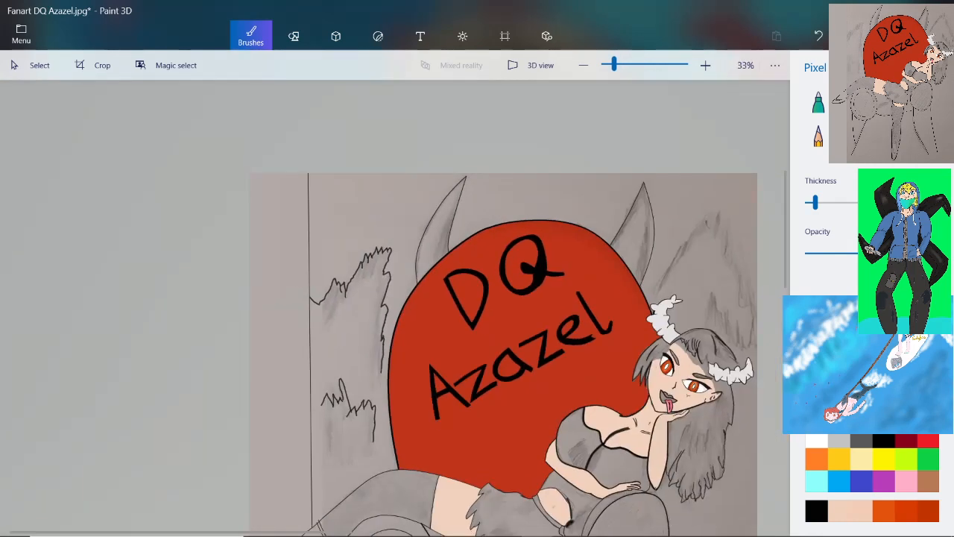
scroll(339, 418, "up", 6)
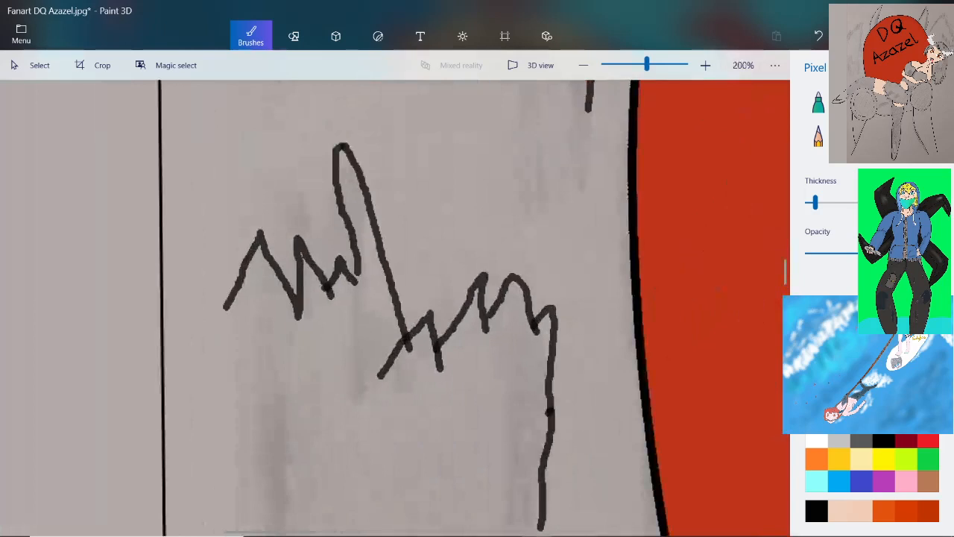
scroll(216, 323, "up", 1)
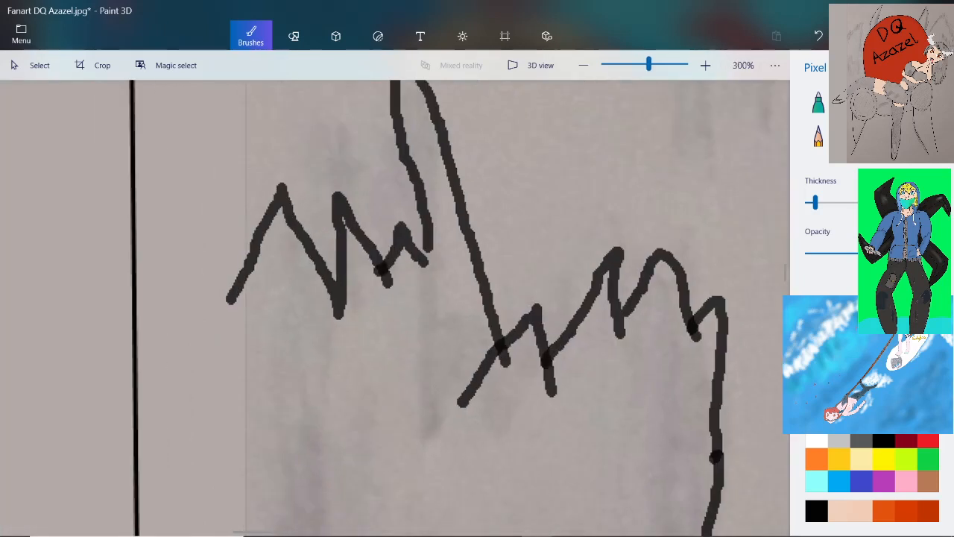
mouse_move(136, 182)
left_mouse_down()
mouse_move(175, 296)
mouse_move(195, 241)
mouse_move(233, 318)
left_mouse_up()
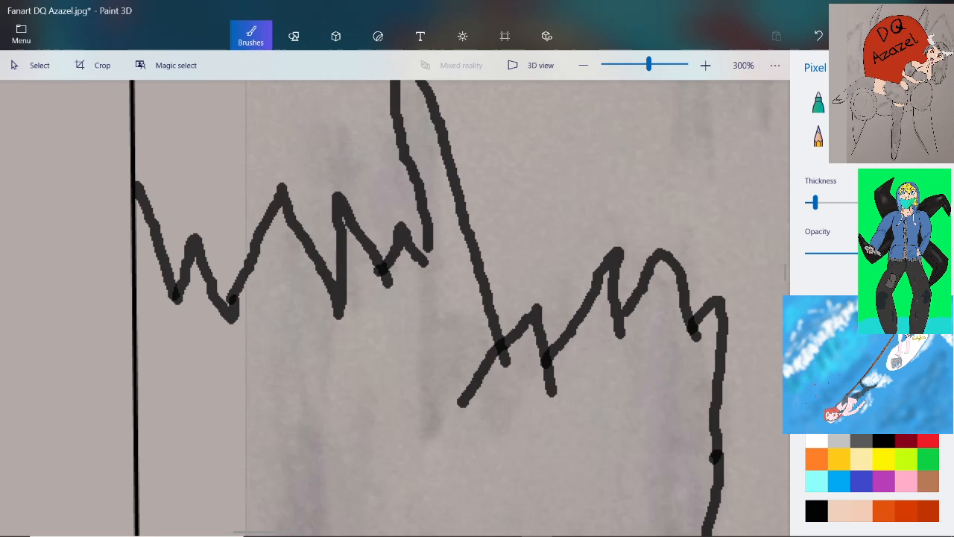
scroll(243, 306, "down", 5)
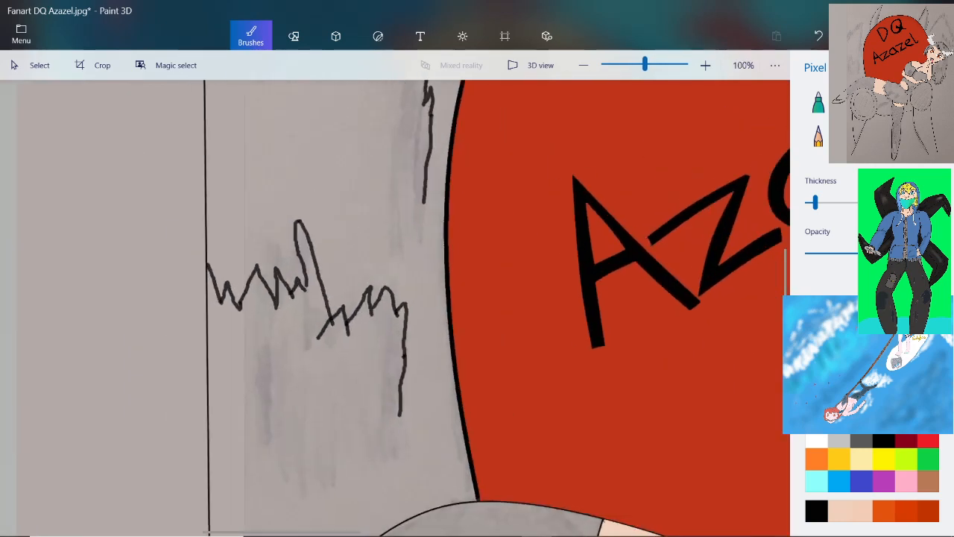
scroll(295, 287, "up", 6)
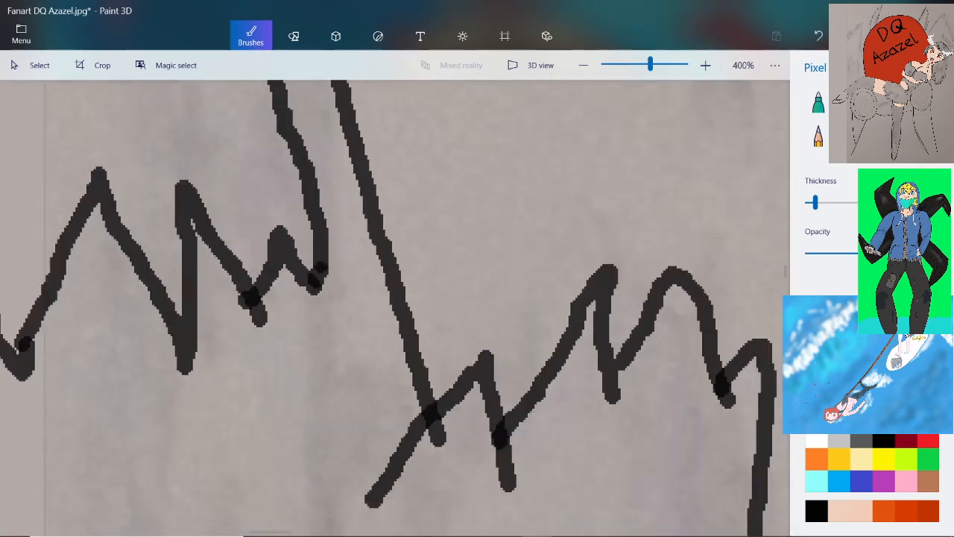
scroll(400, 273, "down", 7)
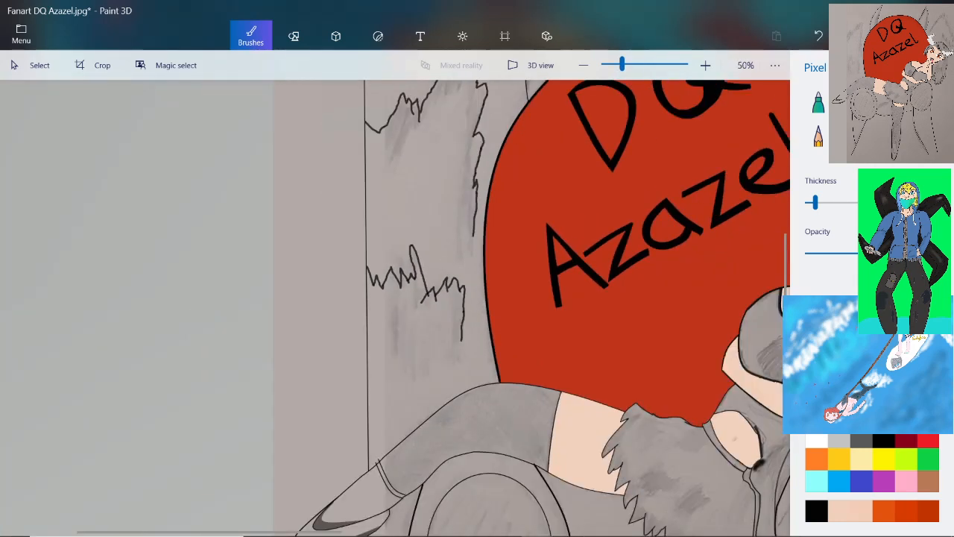
scroll(395, 298, "down", 2)
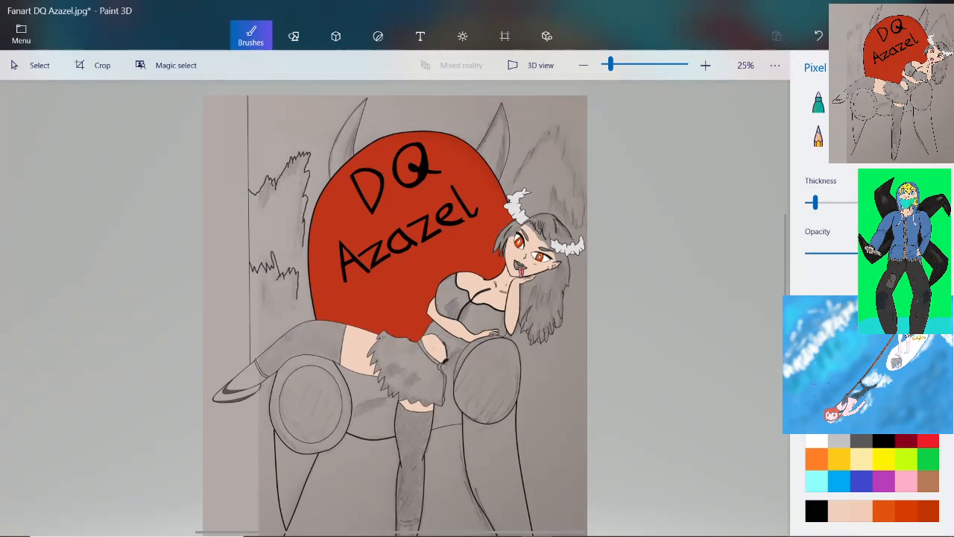
Join the lower end of the upper jagged outline to the backrest's outline with a short slanted stroke
scroll(395, 288, "down", 1)
scroll(373, 238, "up", 2)
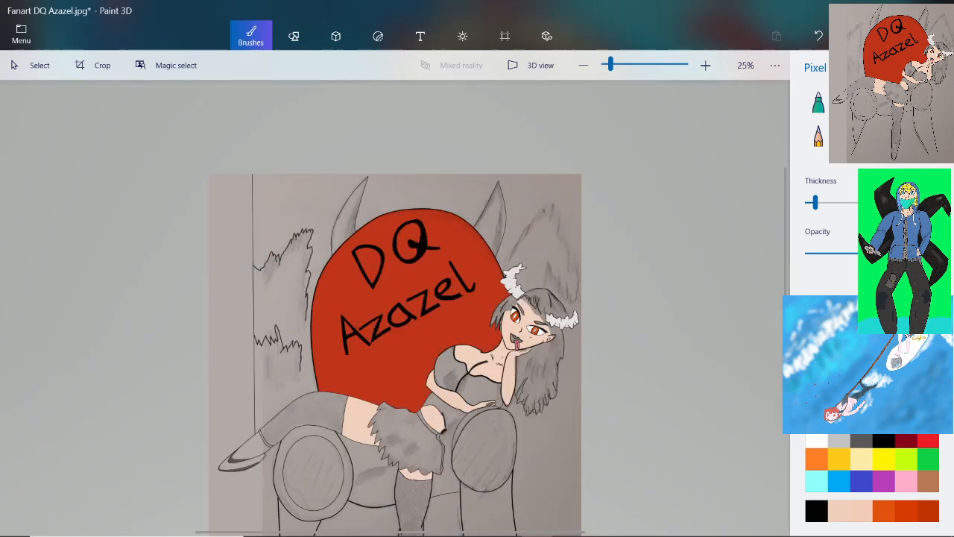
scroll(276, 403, "up", 4)
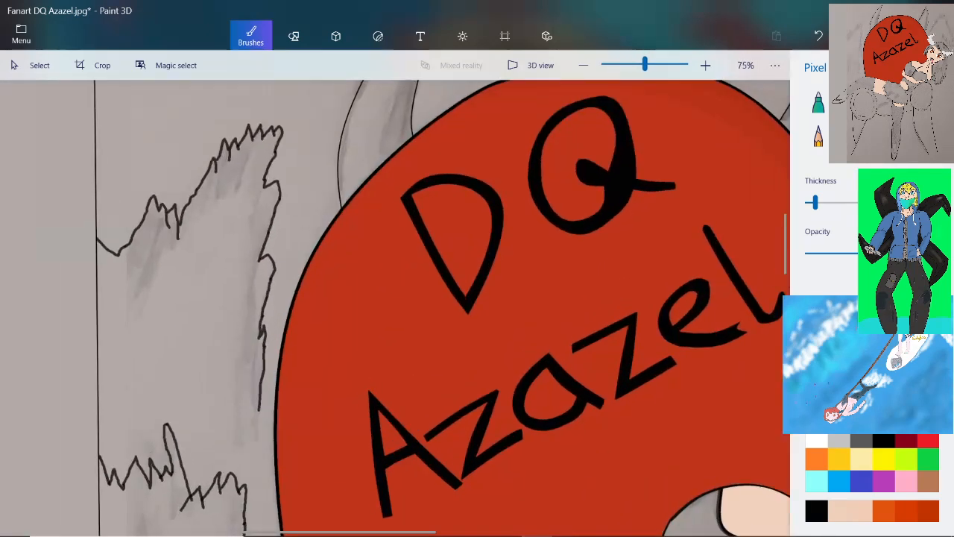
scroll(257, 406, "up", 3)
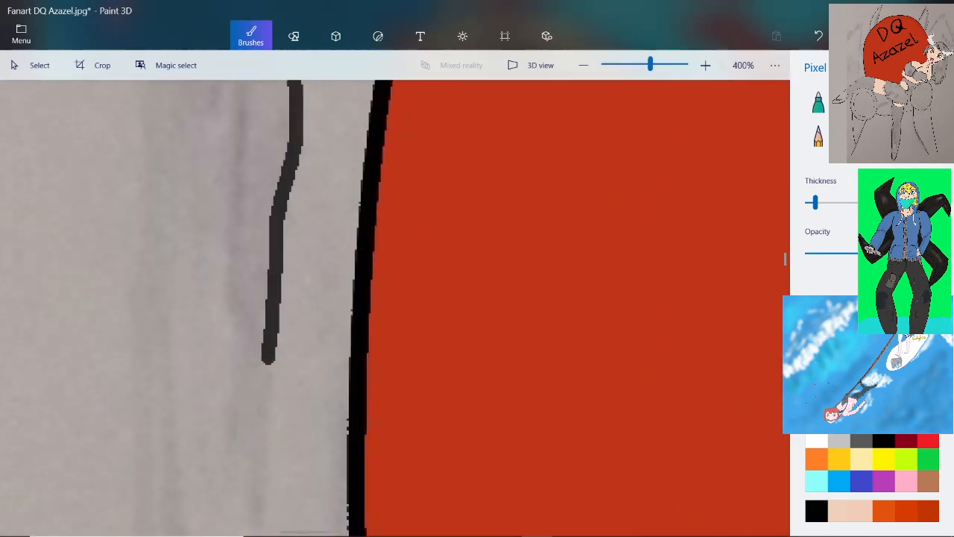
left_click_drag(269, 358, 348, 310)
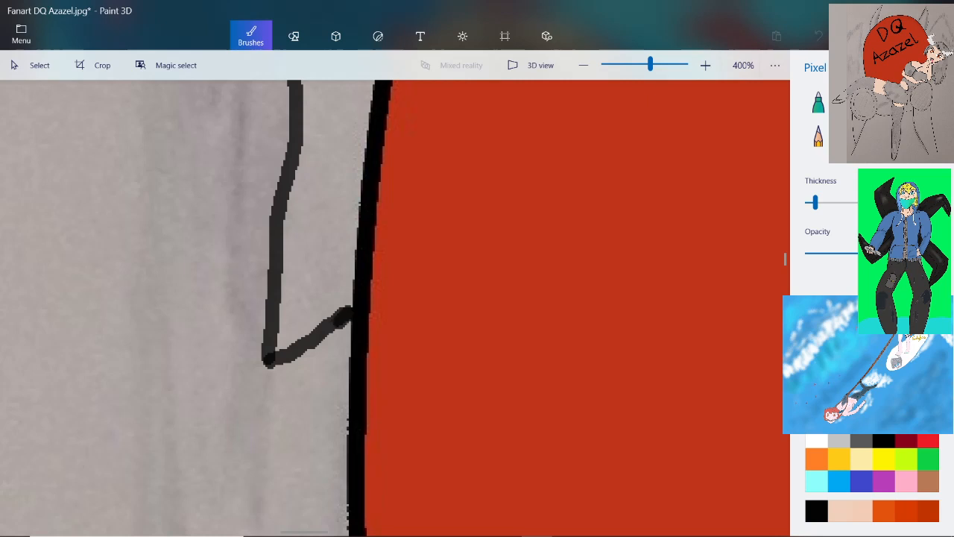
scroll(319, 351, "down", 3)
scroll(320, 347, "down", 3)
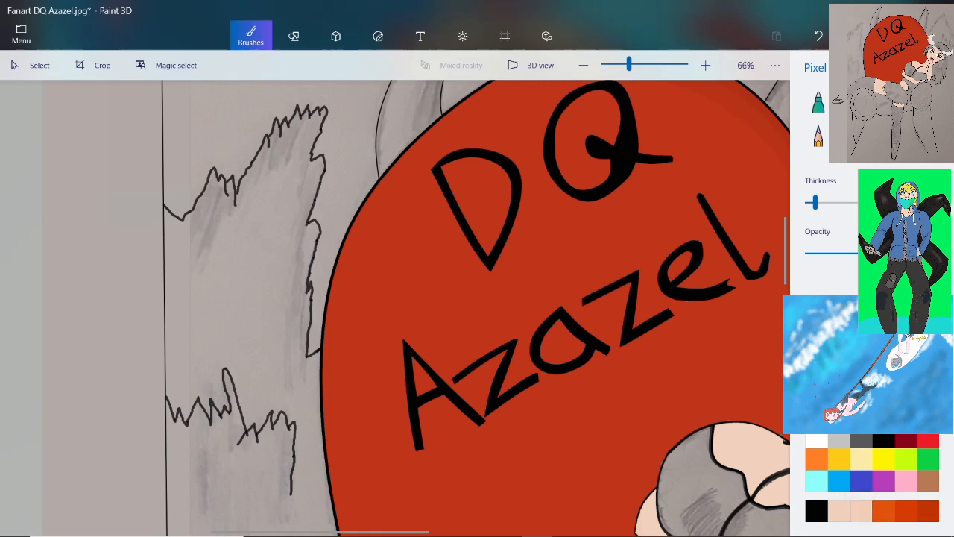
Change the second of the two peach custom colours to orange f09f2e
right_click(861, 511)
left_click(876, 497)
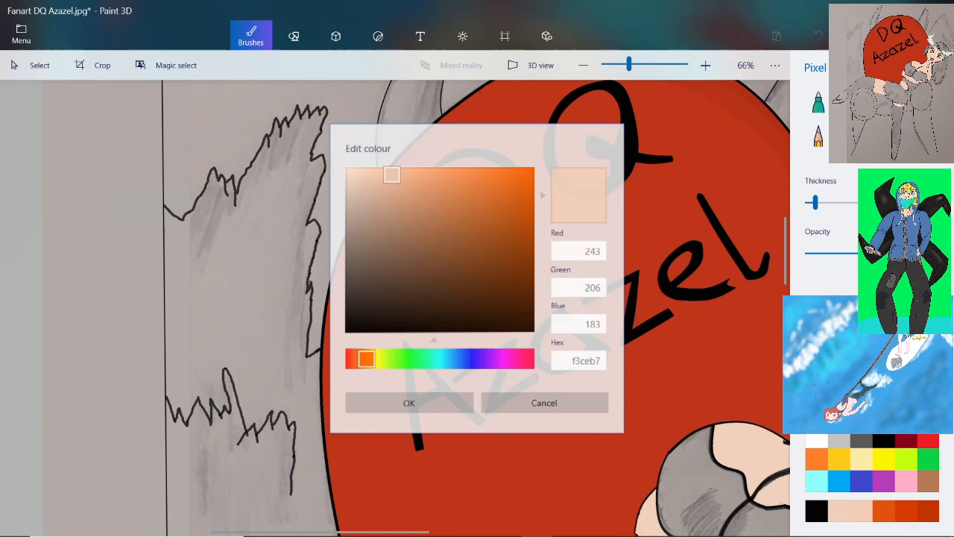
left_click_drag(369, 357, 363, 357)
left_click_drag(465, 196, 497, 179)
left_click(373, 358)
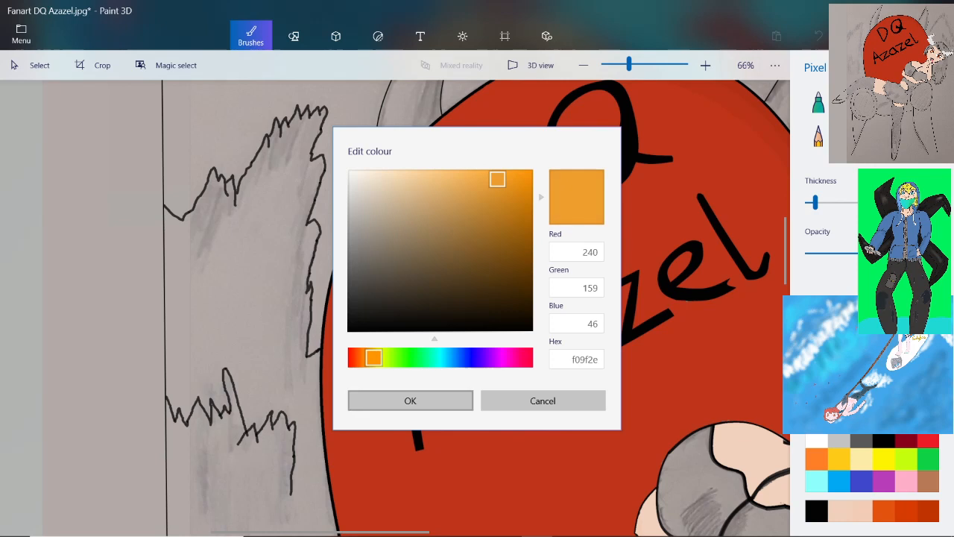
left_click(410, 400)
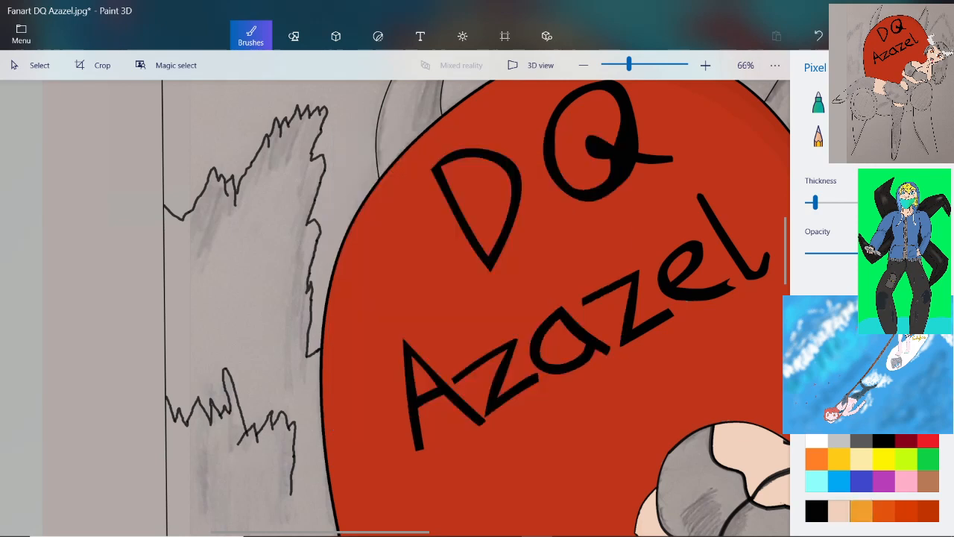
Change the remaining peach custom colour to a dark red
right_click(840, 510)
left_click(864, 503)
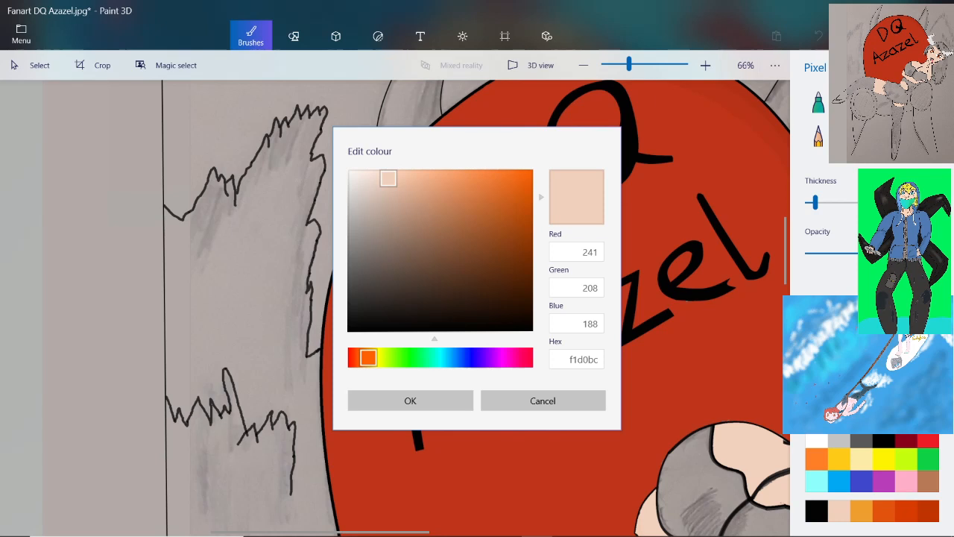
left_click_drag(369, 358, 362, 358)
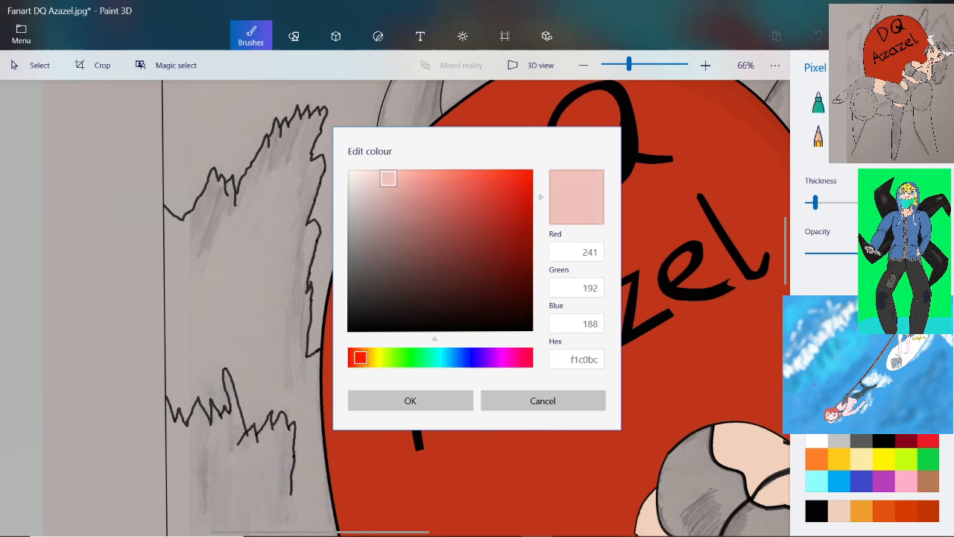
mouse_move(388, 178)
left_mouse_down()
mouse_move(500, 187)
mouse_move(510, 191)
mouse_move(501, 230)
left_mouse_up()
left_click(410, 400)
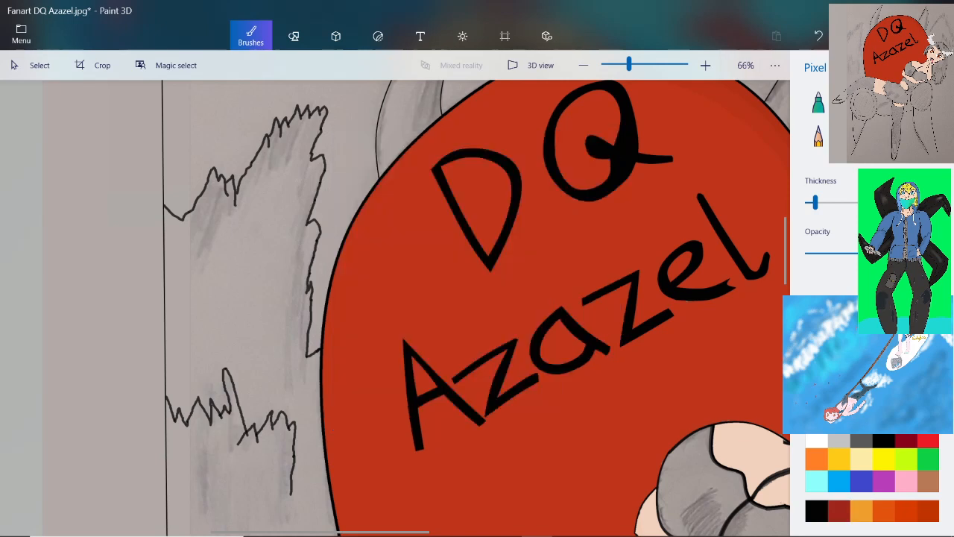
Fill the closed background shape between the vertical line, backrest and raised leg with a more saturated version of orange e3520e
left_click(293, 34)
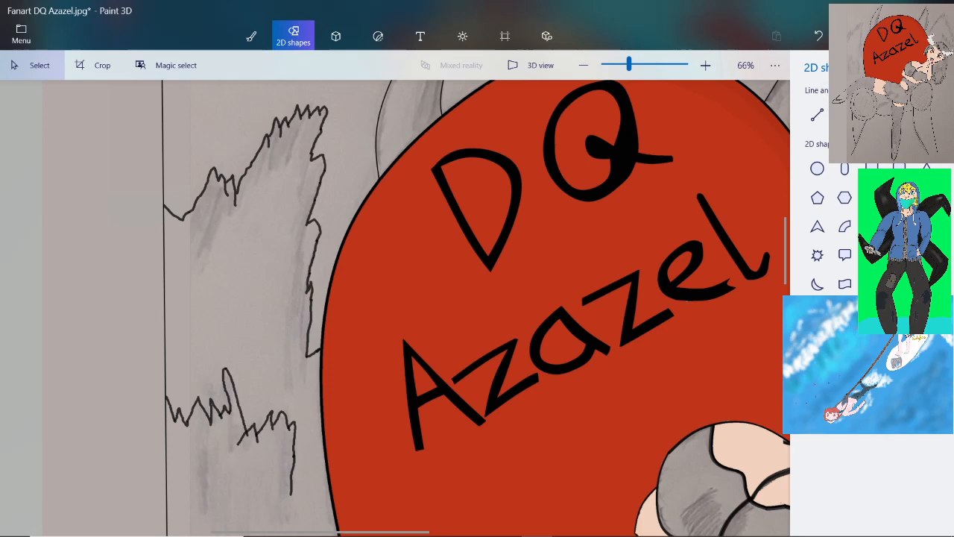
left_click(251, 35)
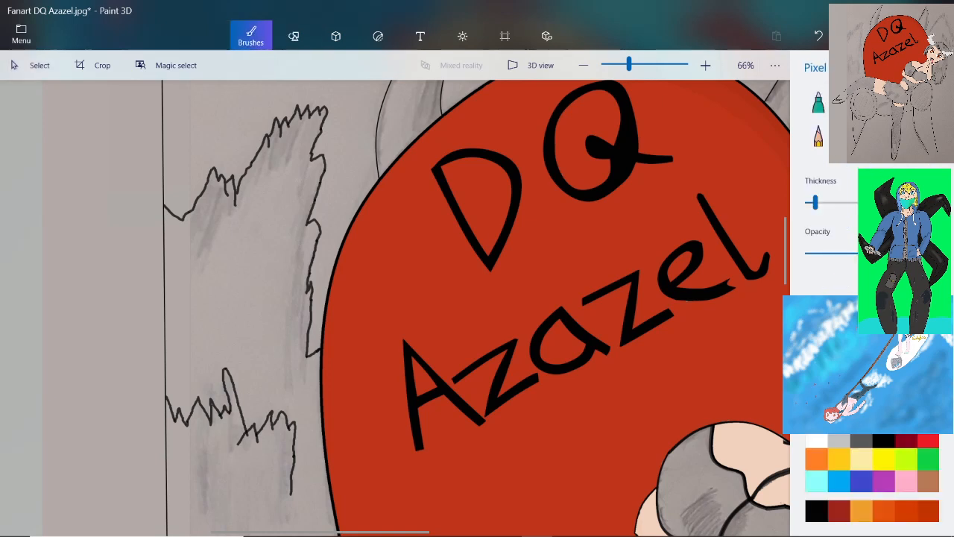
left_click(926, 137)
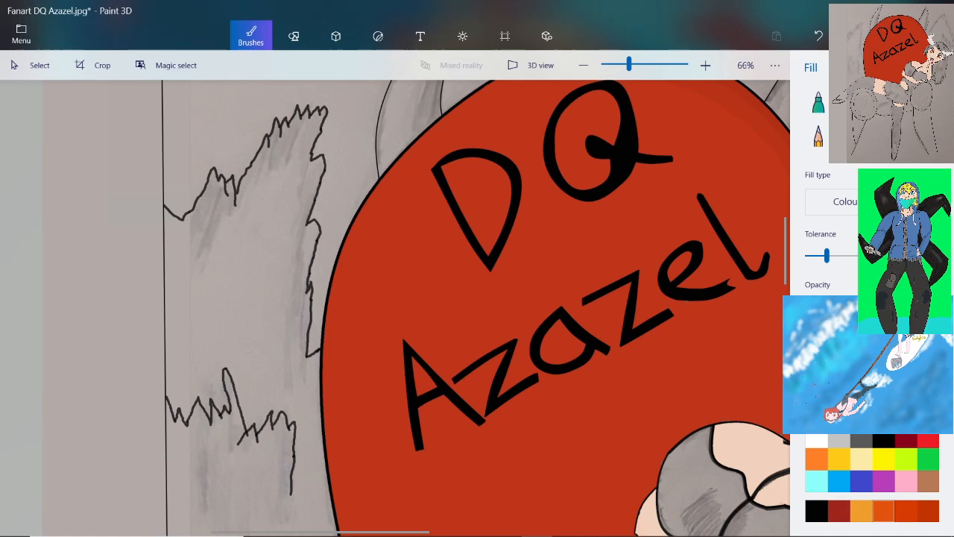
scroll(387, 327, "down", 2)
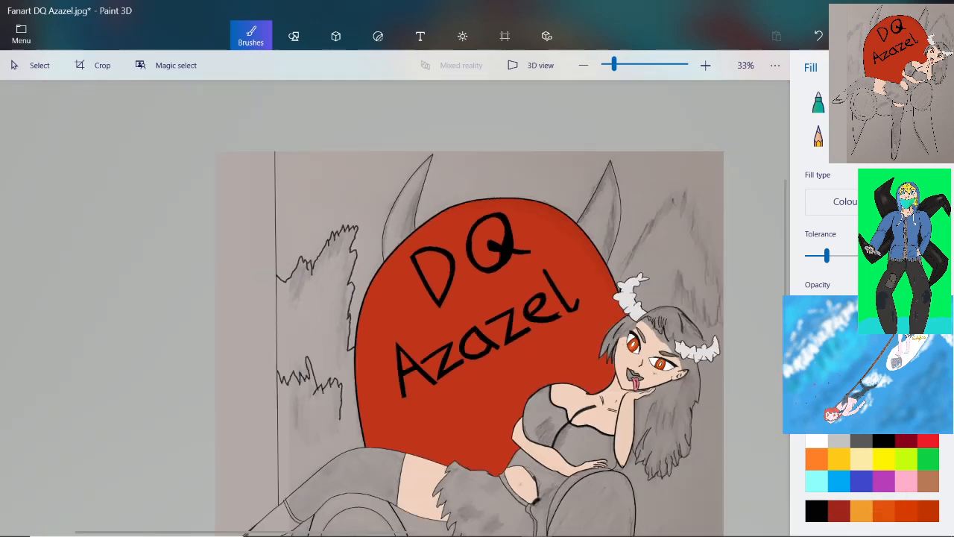
scroll(277, 385, "up", 1)
left_click(853, 403)
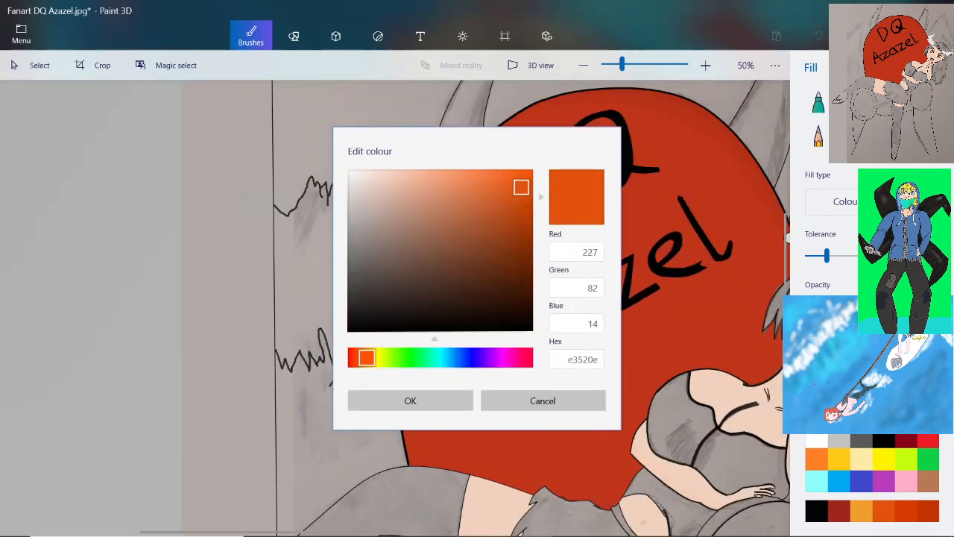
left_click_drag(521, 187, 532, 186)
left_click(410, 400)
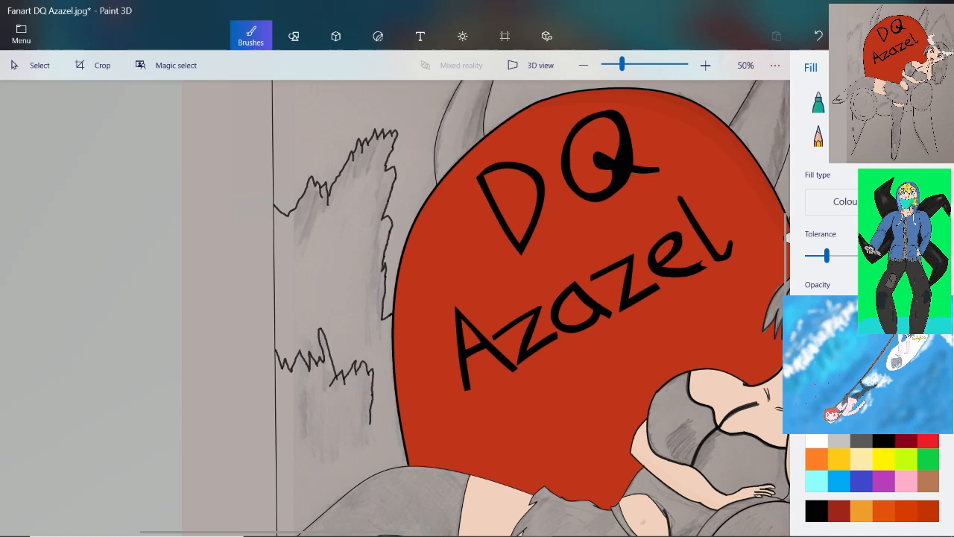
left_click(335, 276)
scroll(224, 445, "down", 2)
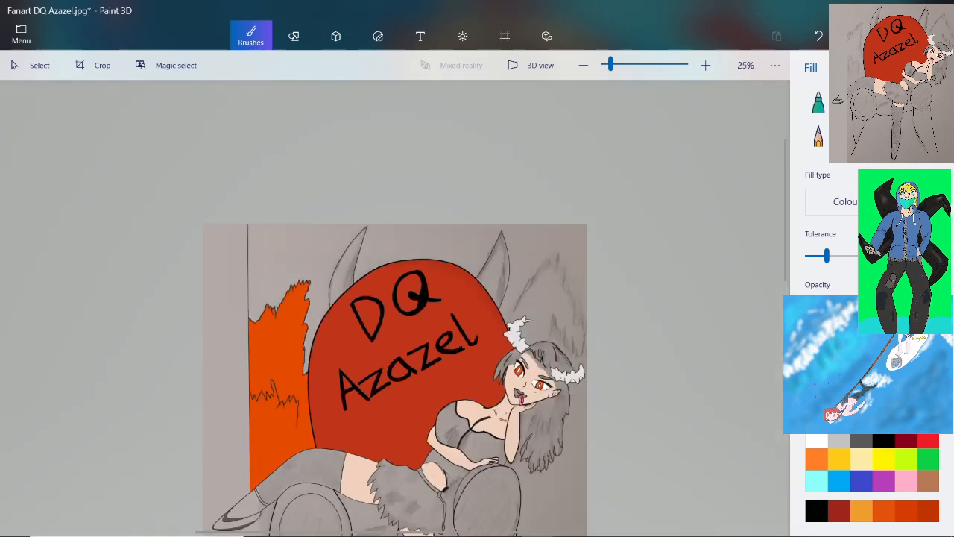
scroll(233, 462, "up", 2)
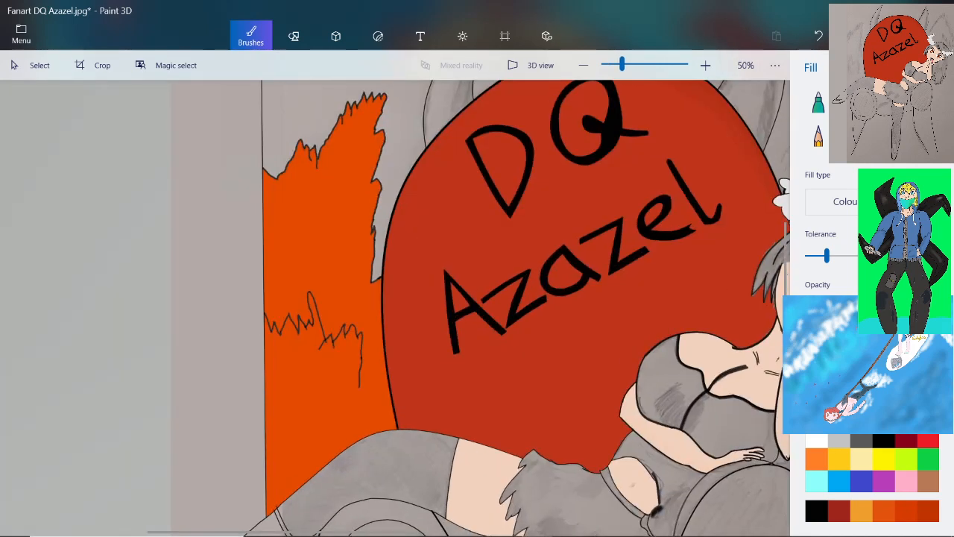
Save the drawing under its existing file name
left_click(21, 33)
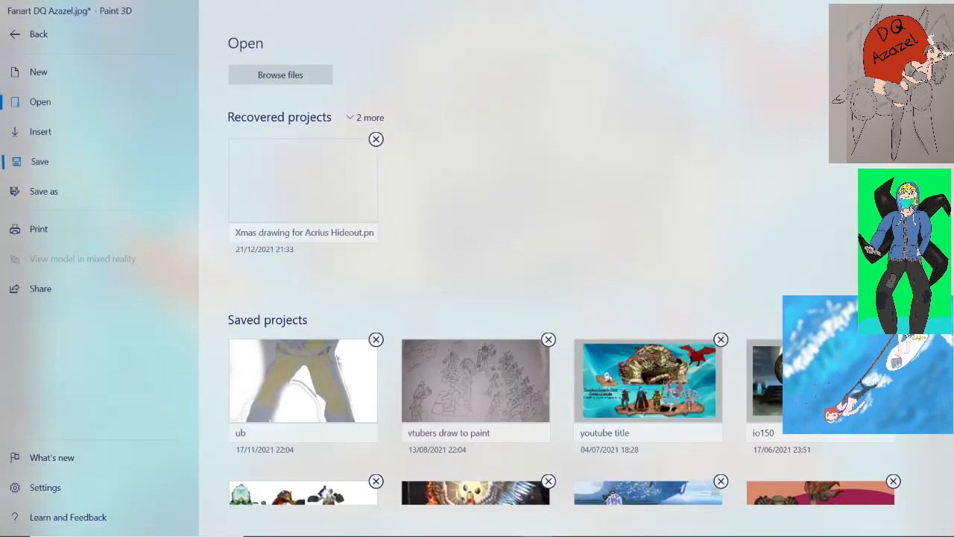
left_click(39, 161)
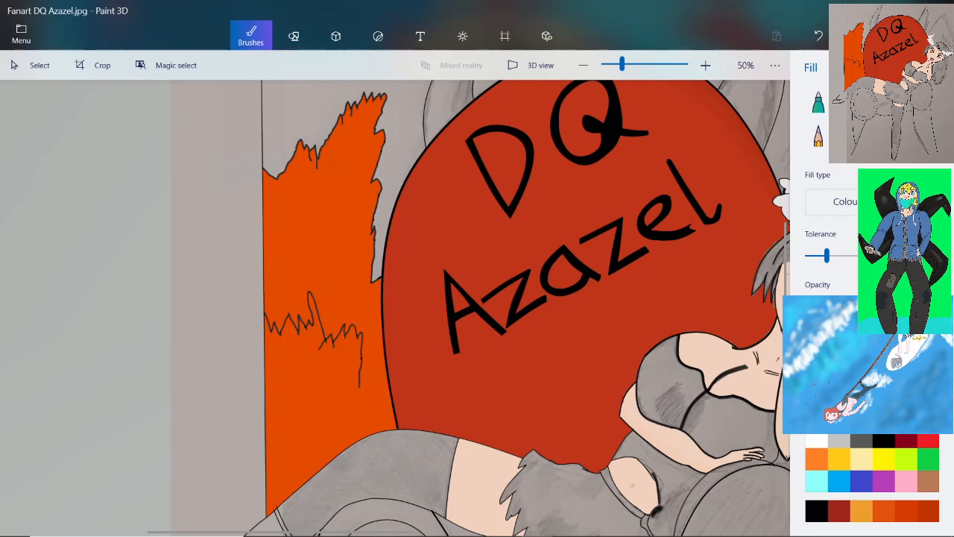
Draw a moon shape on the orange area directly beneath the lower jagged outline, beside the vertical line
scroll(301, 363, "up", 5)
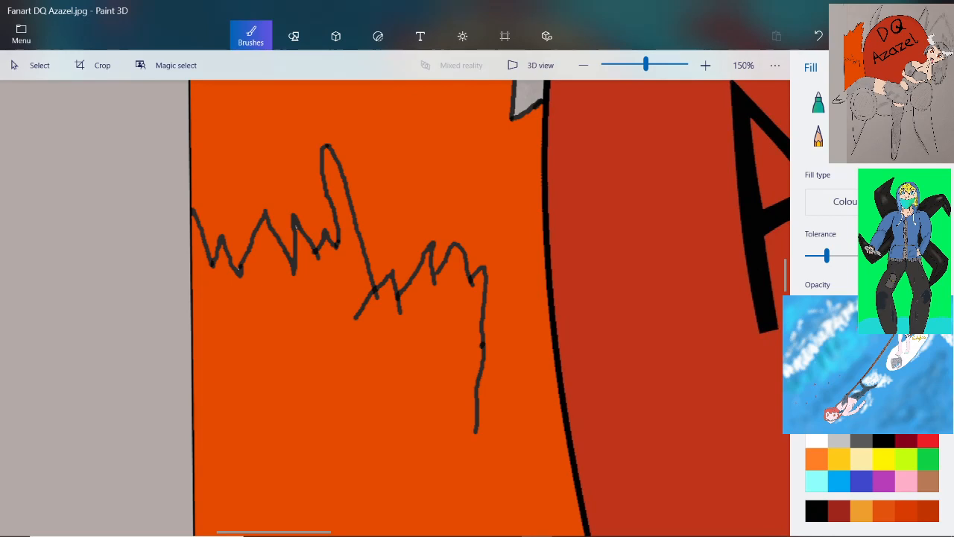
left_click(926, 102)
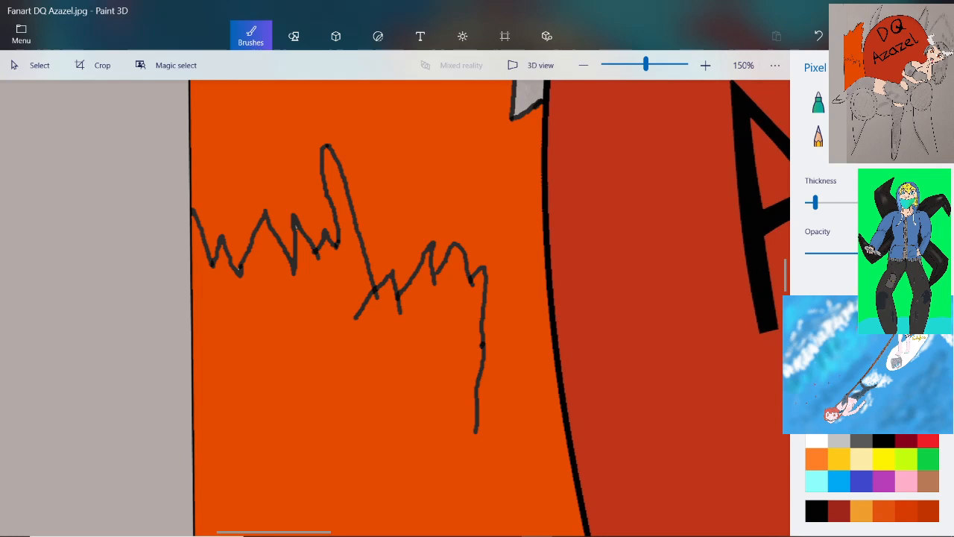
left_click(293, 36)
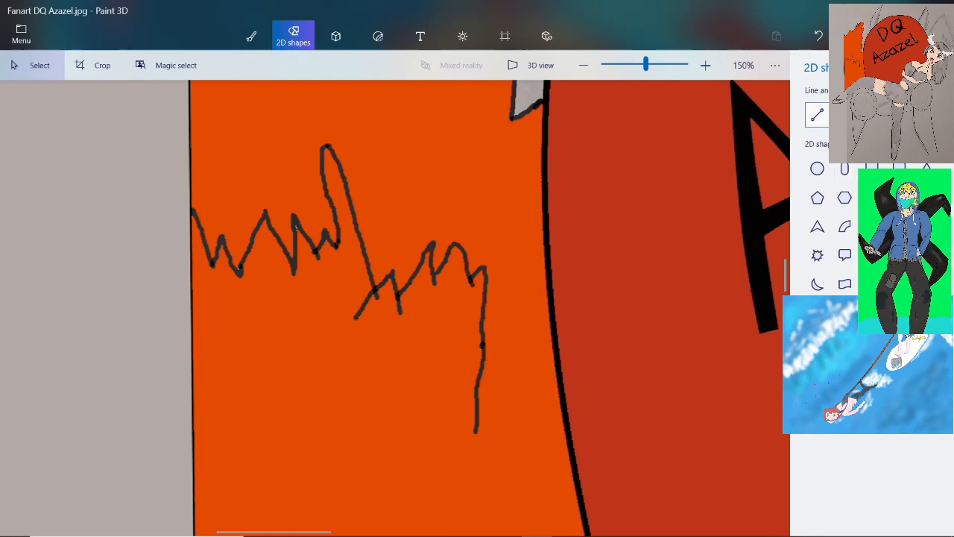
left_click(817, 284)
scroll(647, 250, "down", 2)
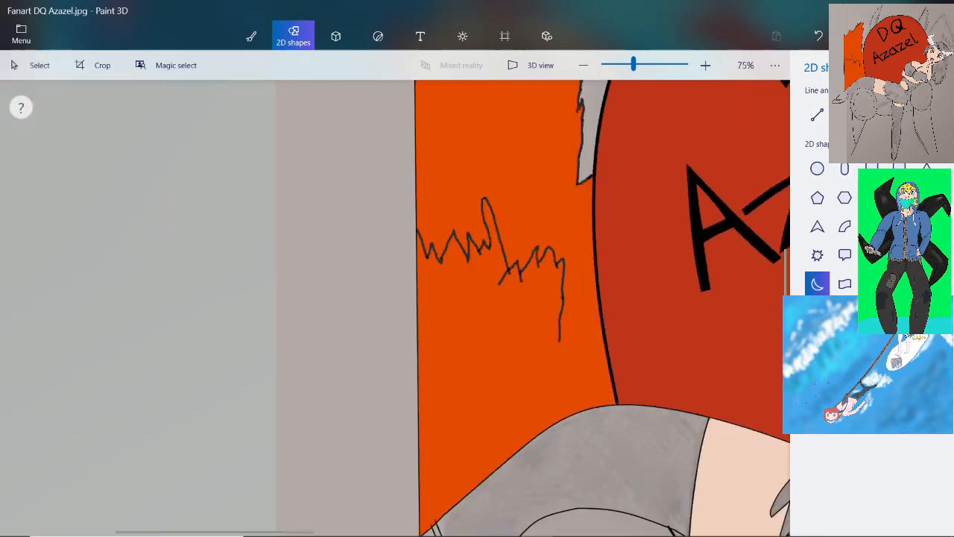
scroll(455, 356, "up", 1)
left_click_drag(402, 210, 578, 427)
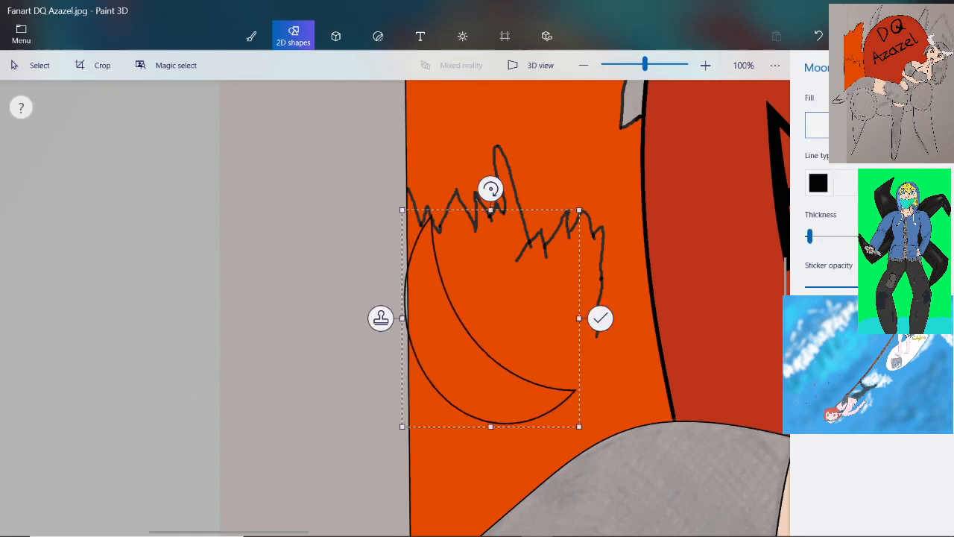
Give the moon a dark red fill and an orange outline, and lower its sticker opacity until it is semi-transparent
left_click(816, 124)
left_click(786, 244)
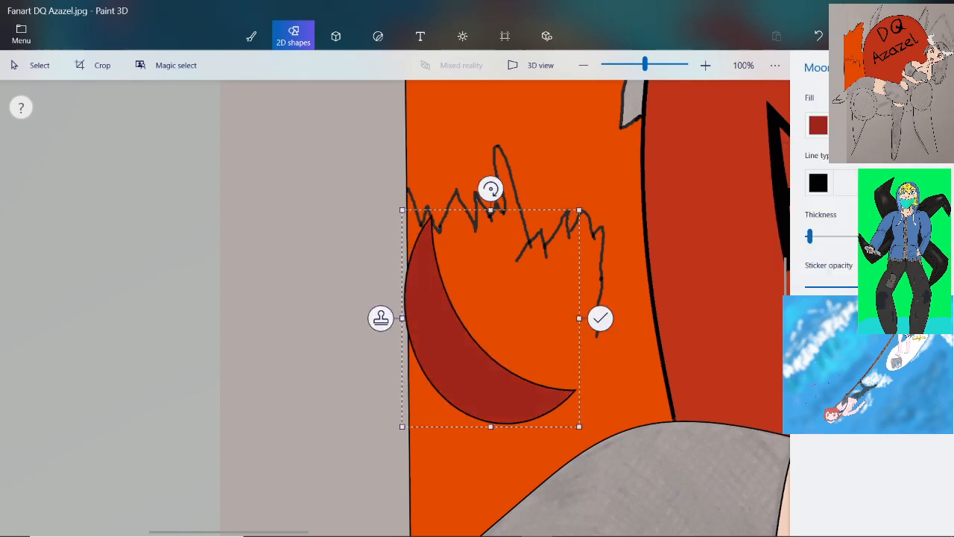
left_click(818, 183)
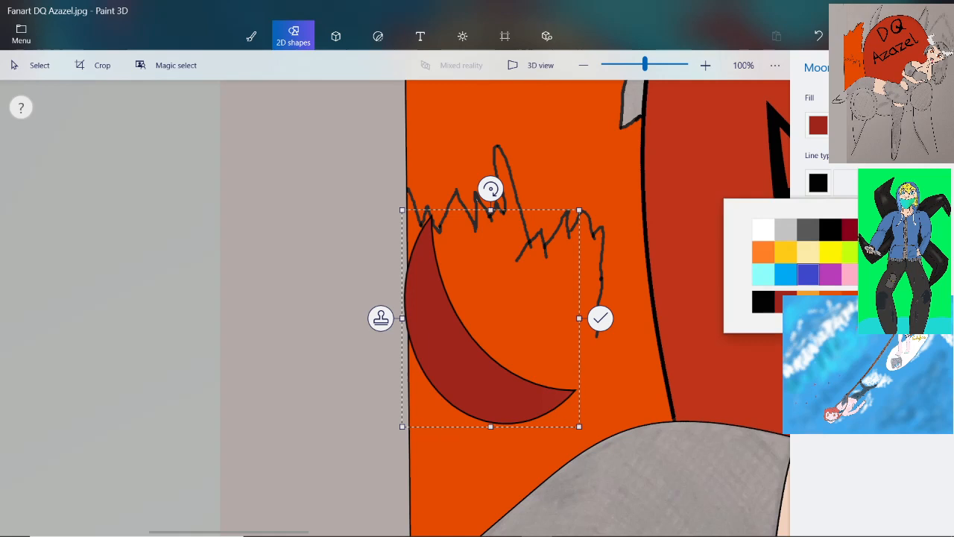
left_click(763, 252)
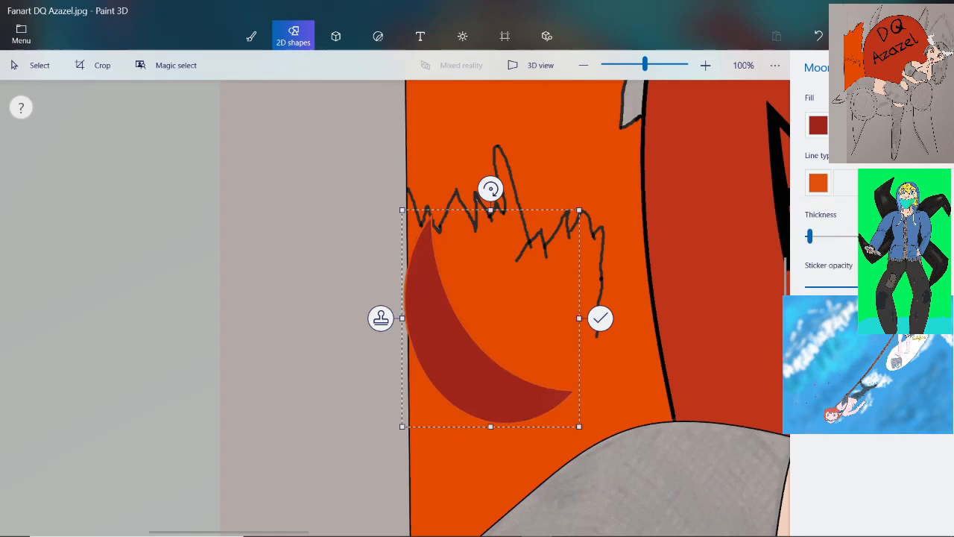
left_click(863, 287)
Move the moon towards the backrest, narrow it to a slim crescent under the lower jagged outline's end, and stamp it there
left_click_drag(490, 319, 577, 326)
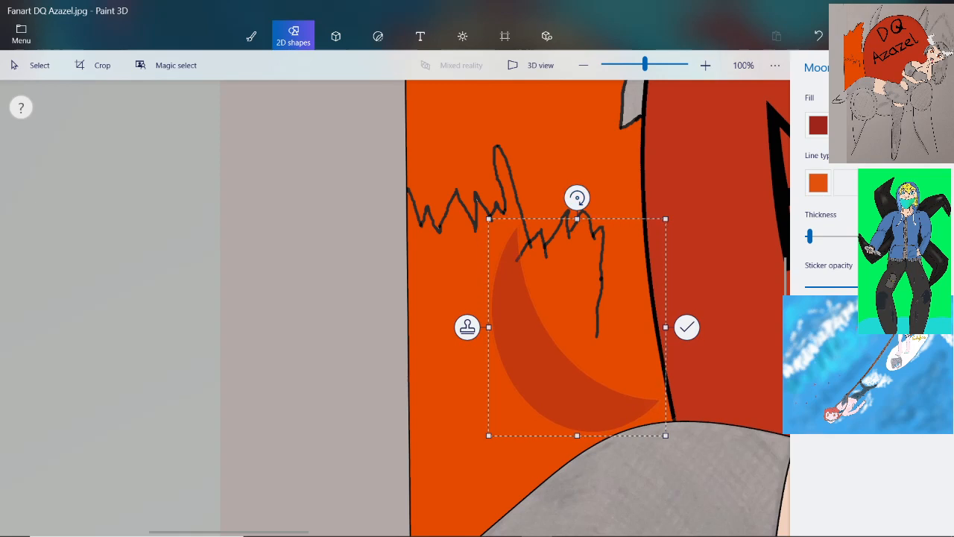
left_click_drag(488, 326, 574, 325)
left_click_drag(574, 217, 590, 212)
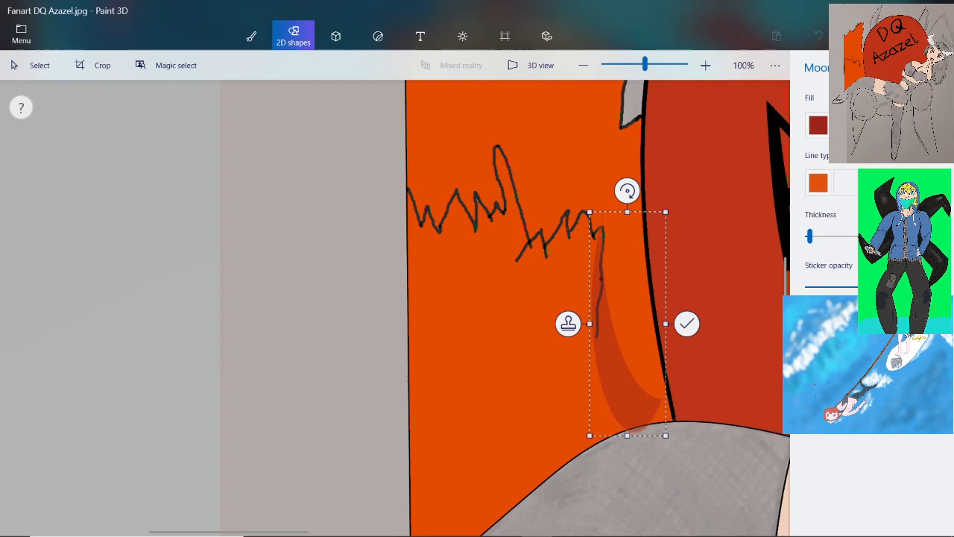
left_click(568, 323)
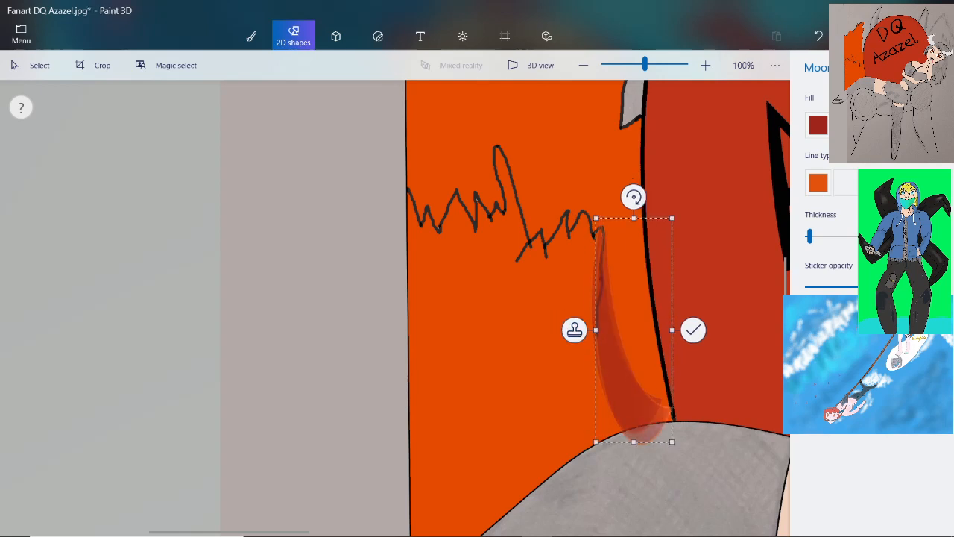
Mirror the crescent horizontally, stamp three copies in a row towards the vertical line, and mirror it back over the last copy
left_click(921, 341)
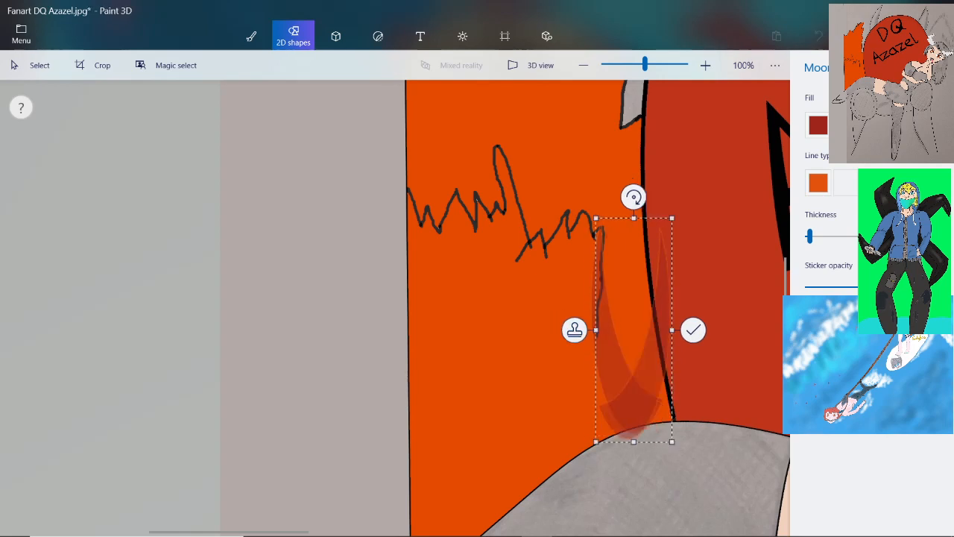
left_click_drag(633, 335, 462, 340)
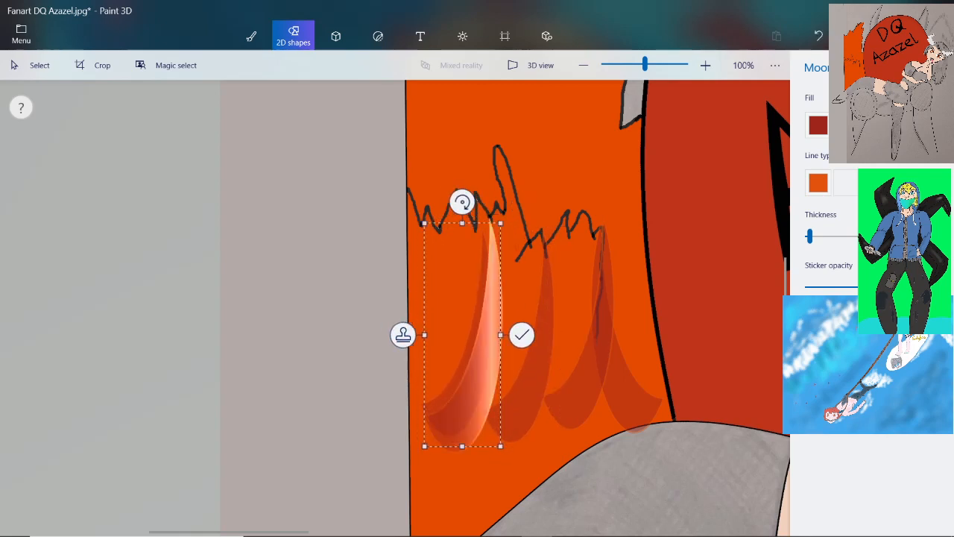
left_click(889, 342)
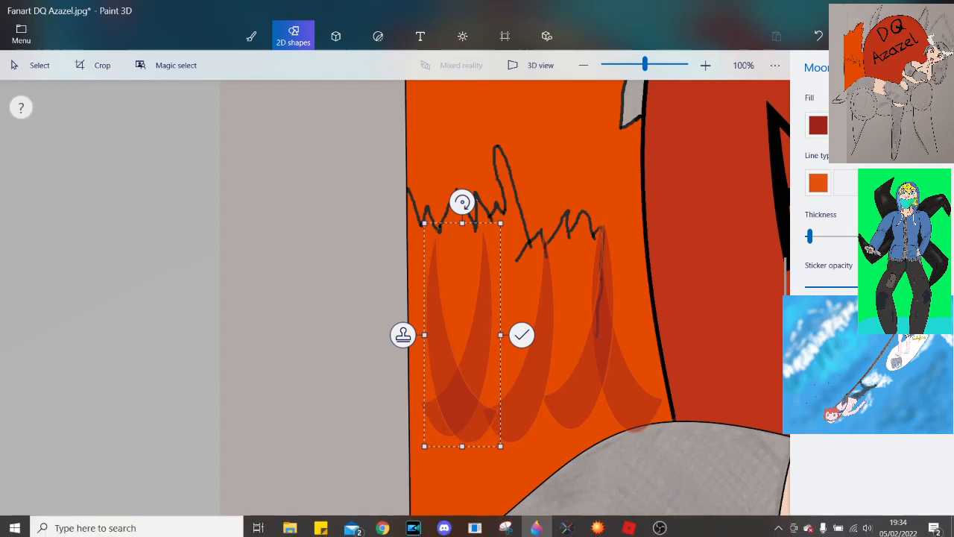
Switch to the Chrome browser and search Google Images for "pokemon"
left_click(383, 527)
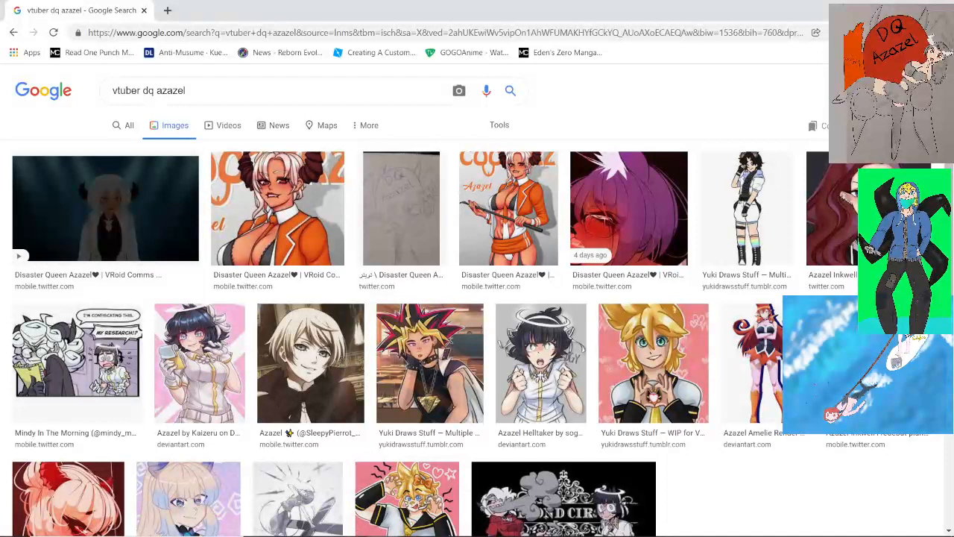
left_click(186, 91)
key("ctrl+a")
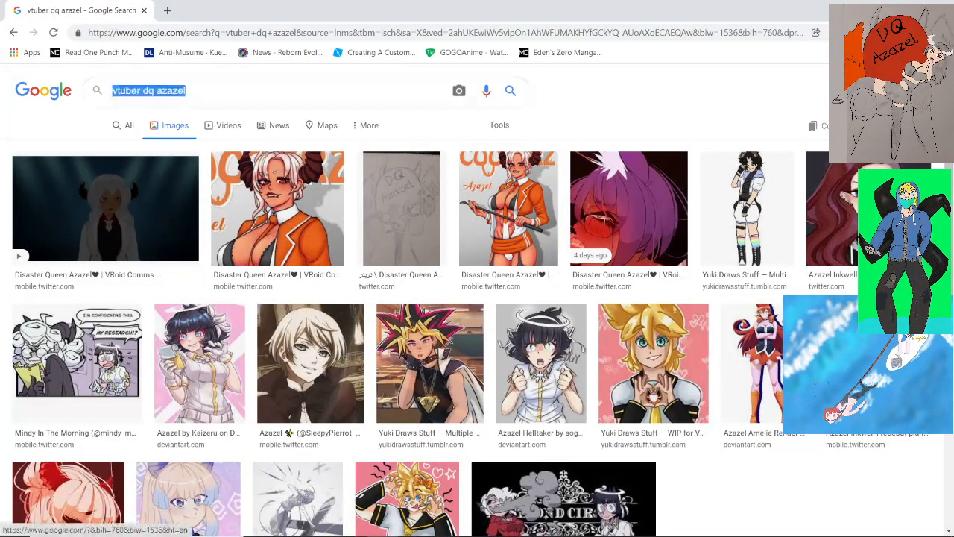
type("pokemon")
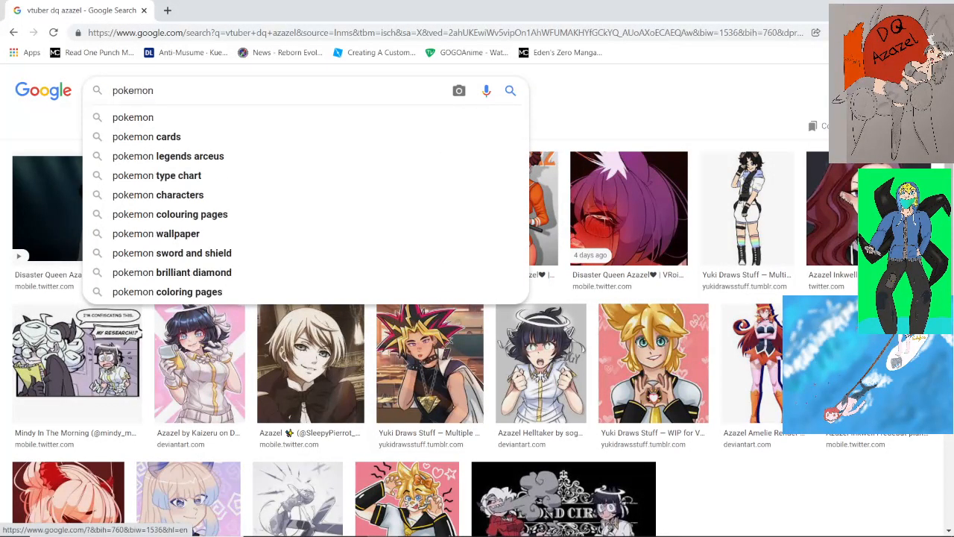
key("Return")
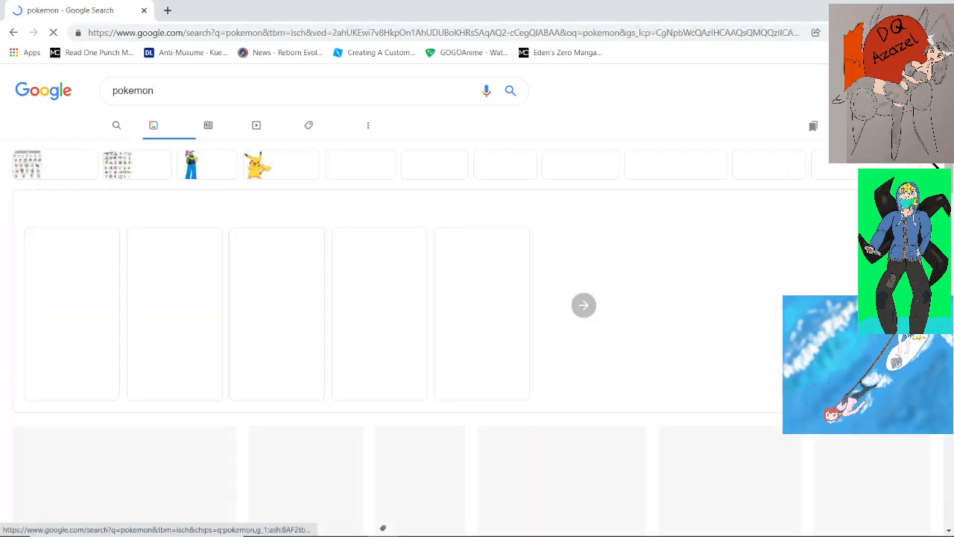
Browse the Pokémon image results and open the picture of Mew
scroll(622, 506, "down", 2)
scroll(477, 298, "down", 5)
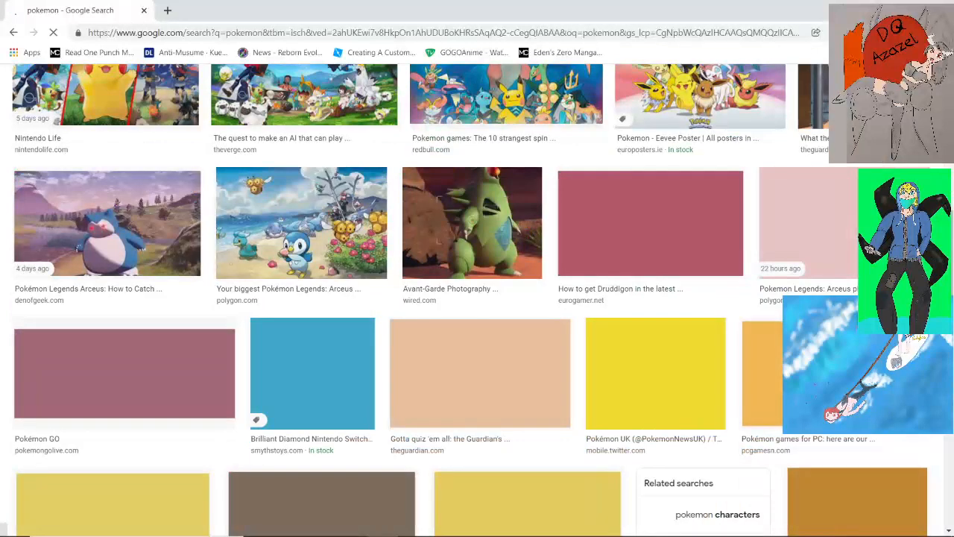
scroll(477, 298, "down", 2)
scroll(478, 299, "down", 2)
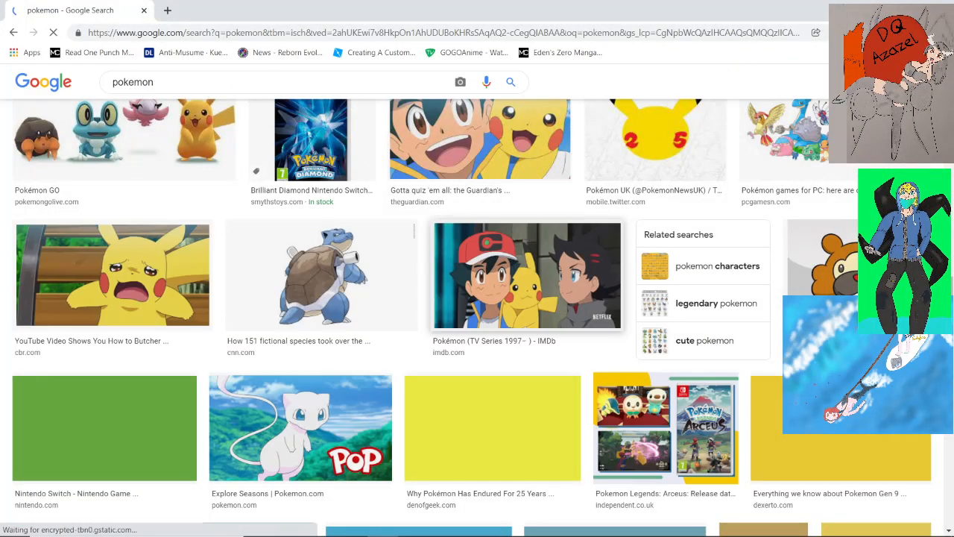
scroll(477, 298, "down", 1)
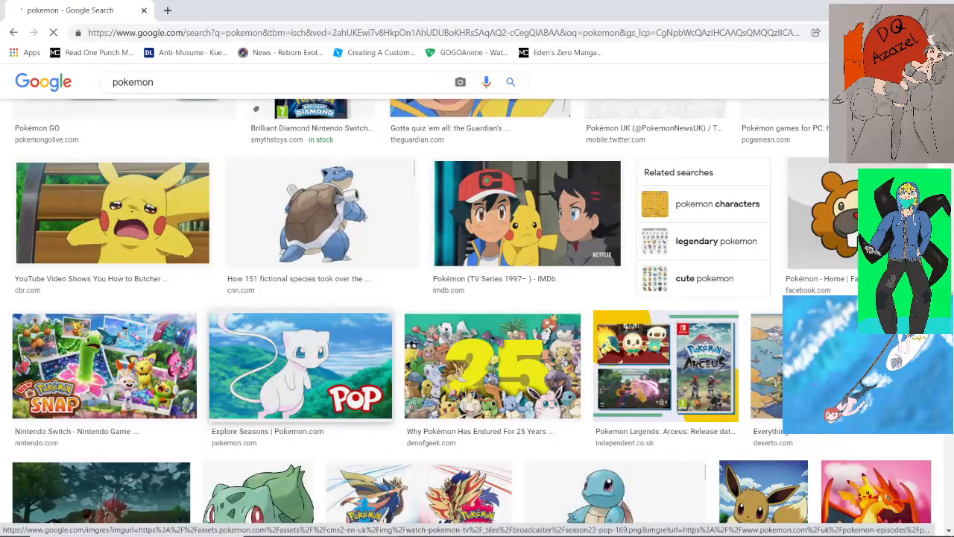
left_click(300, 366)
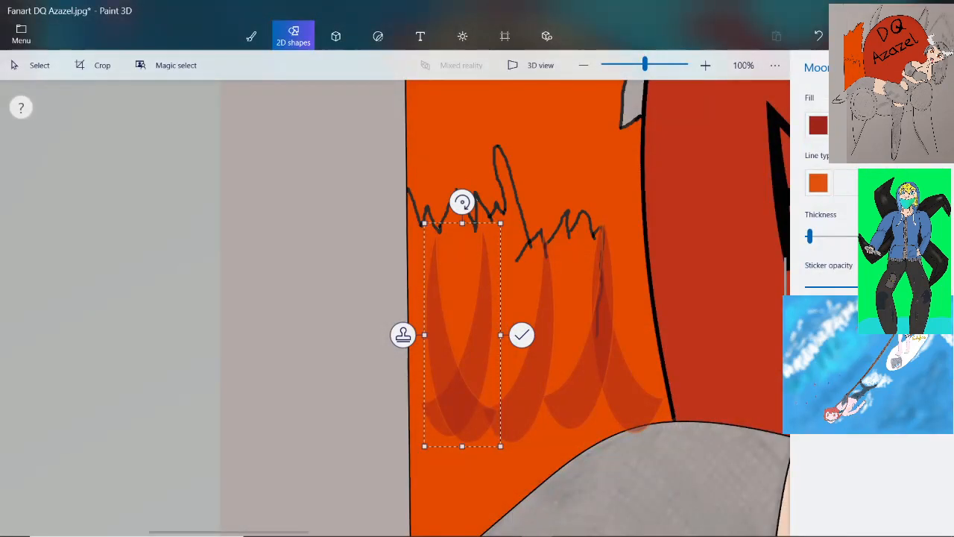
Commit the last crescent of the row and draw another moon shape under the upper jagged outline, beside the vertical line
scroll(456, 329, "up", 4)
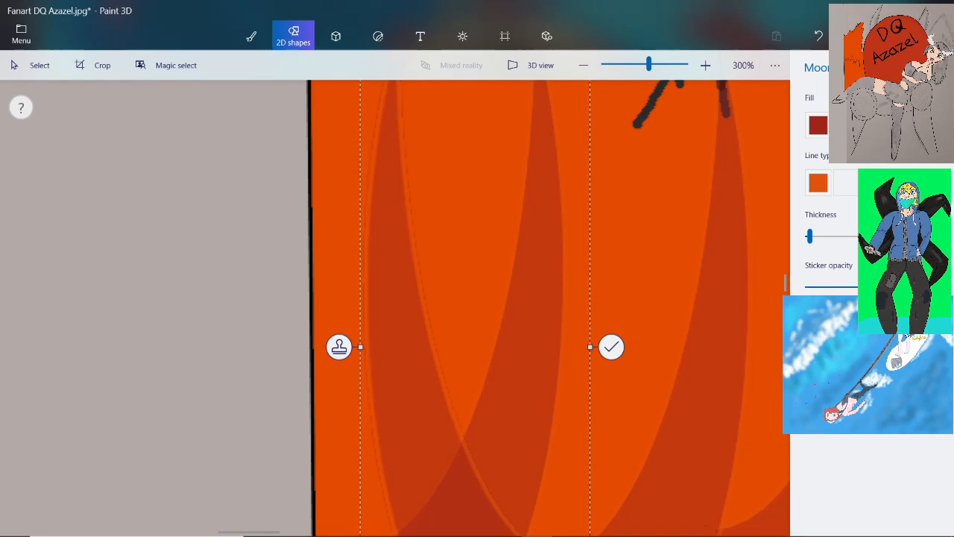
left_click(266, 237)
scroll(266, 237, "down", 3)
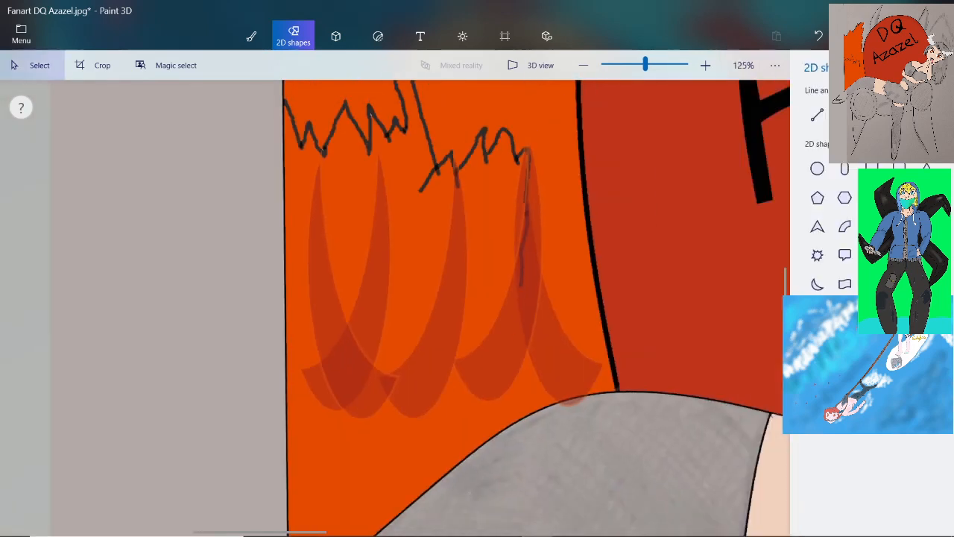
scroll(266, 237, "down", 5)
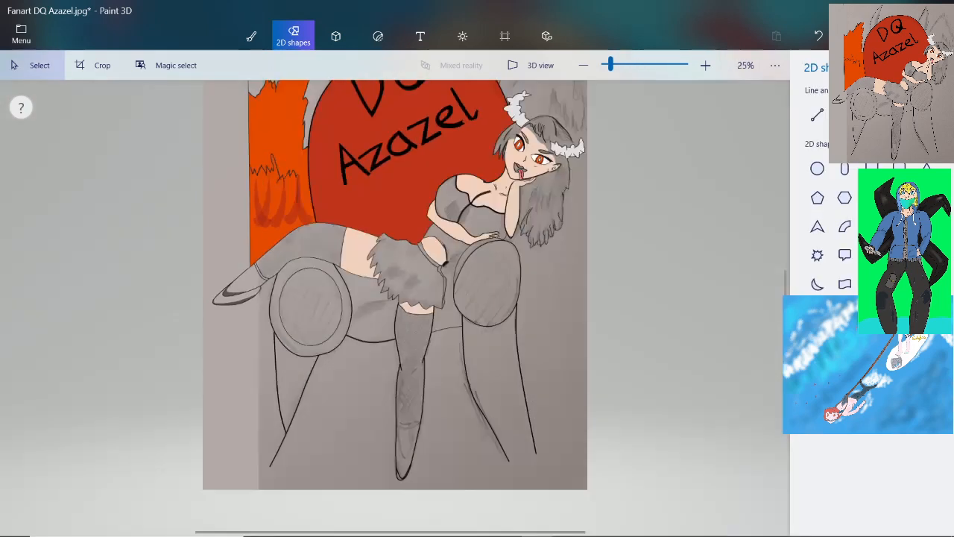
scroll(395, 308, "down", 2)
scroll(162, 373, "up", 5)
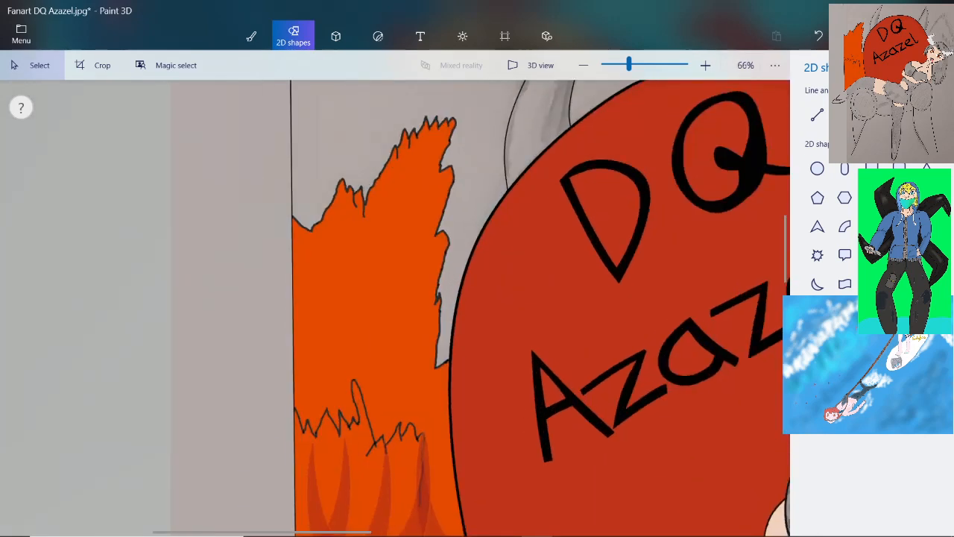
left_click(817, 283)
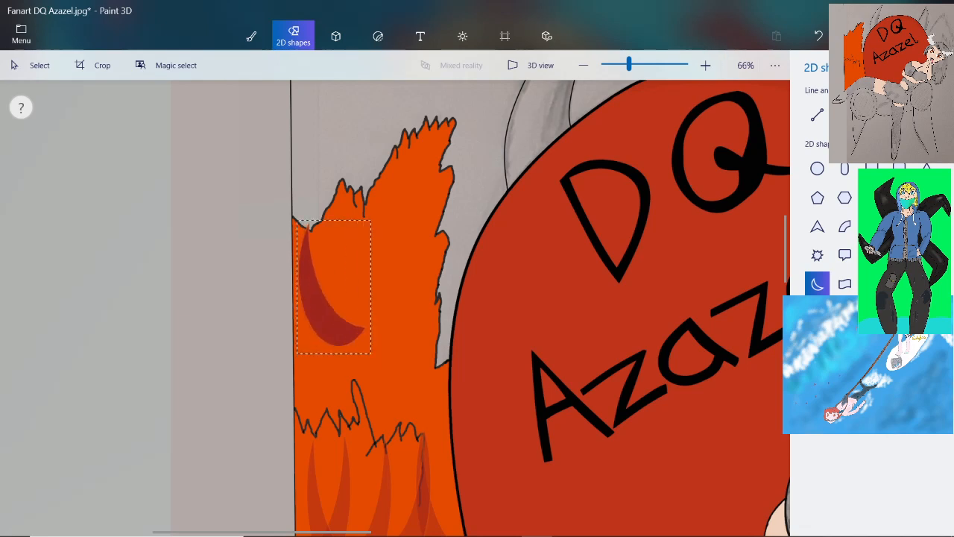
left_click_drag(297, 220, 374, 370)
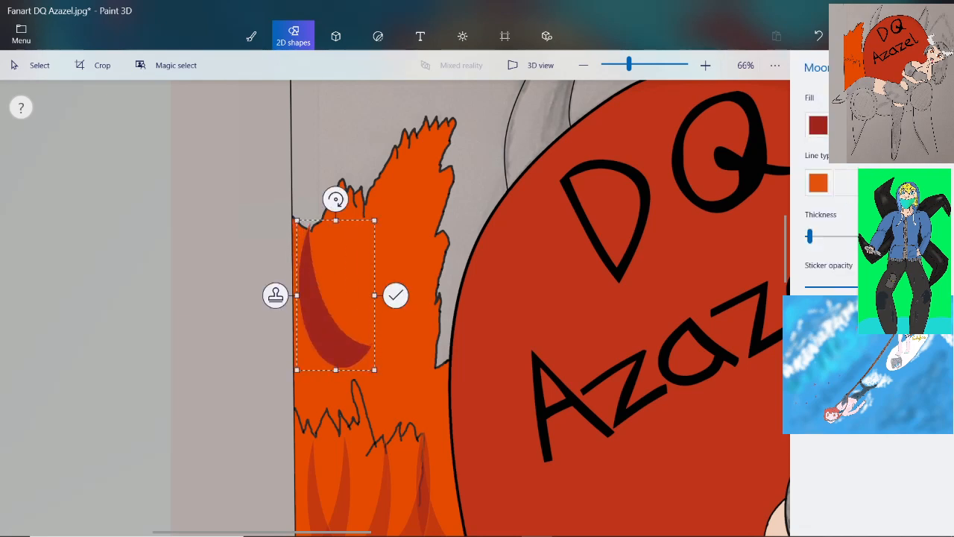
Give the upper moon shape a bright yellow fill and a dark orange-red outline
left_click(818, 125)
left_click(831, 244)
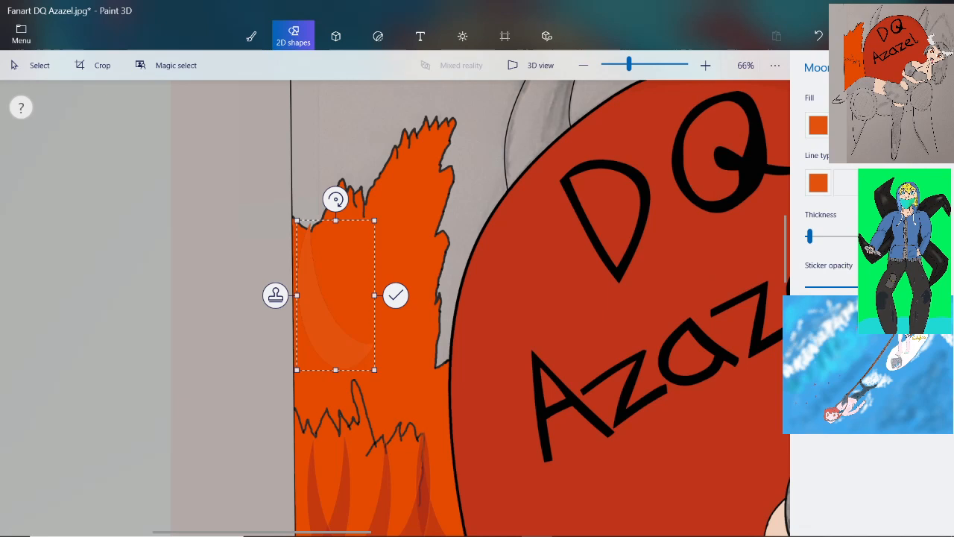
left_click(818, 125)
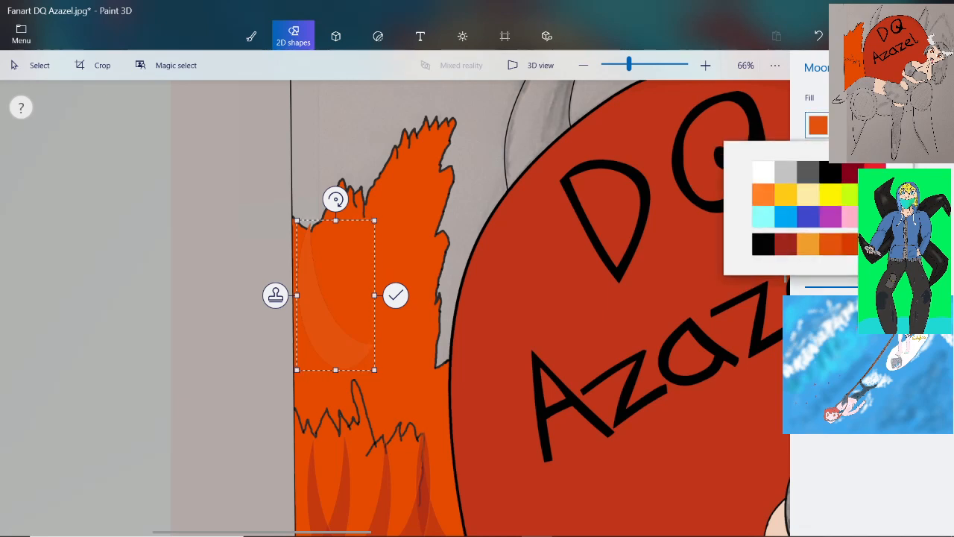
left_click(830, 217)
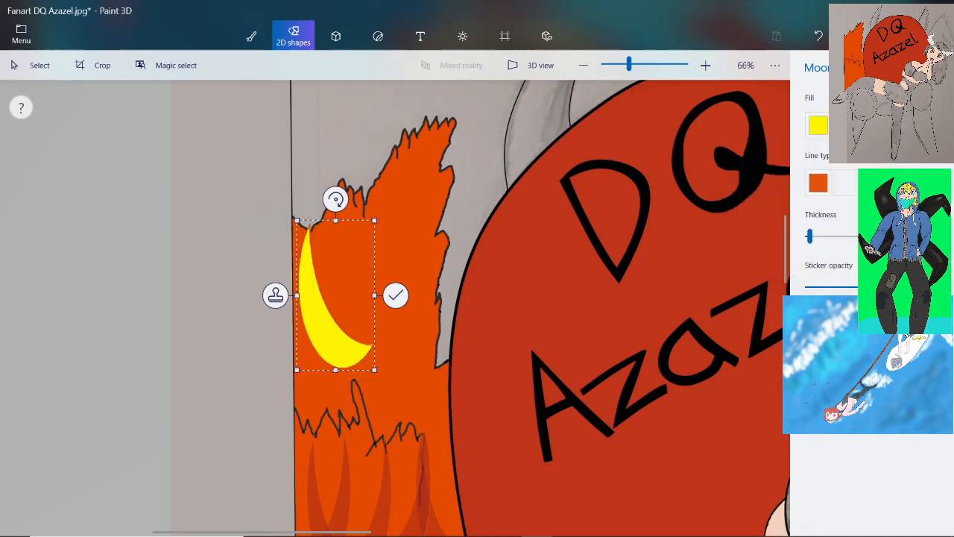
left_click(819, 182)
left_click(852, 301)
Lower the yellow moon's sticker opacity and shrink it to roughly half its width below the upper jagged edge
scroll(300, 298, "up", 4)
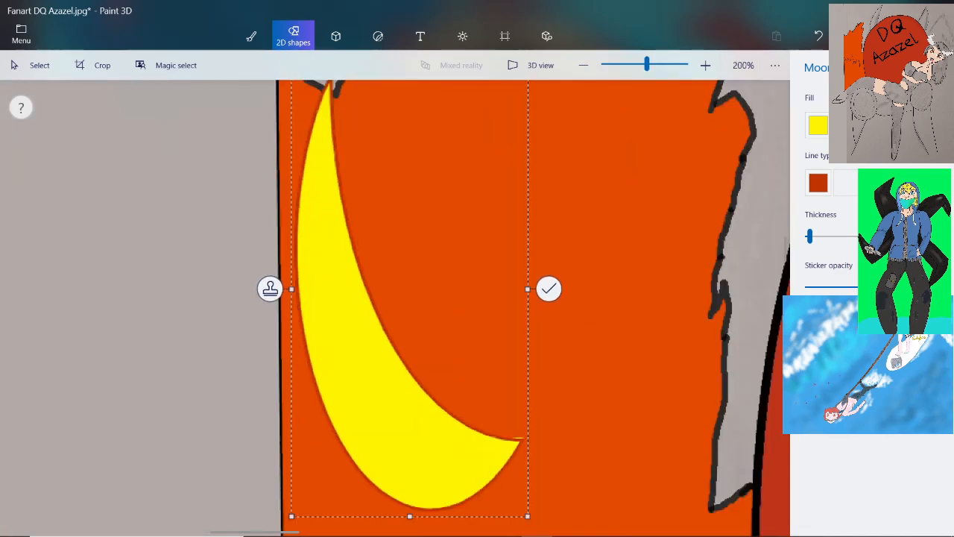
left_click(890, 287)
left_click_drag(528, 516, 401, 317)
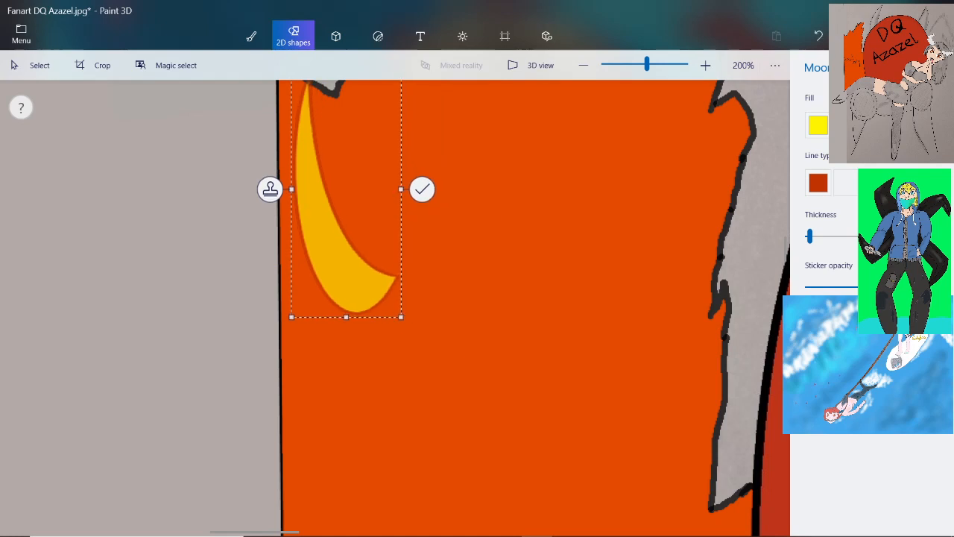
Make the yellow moon more transparent and stamp copies in a row towards the jagged outline, mirroring the last one horizontally
left_click_drag(880, 286, 849, 287)
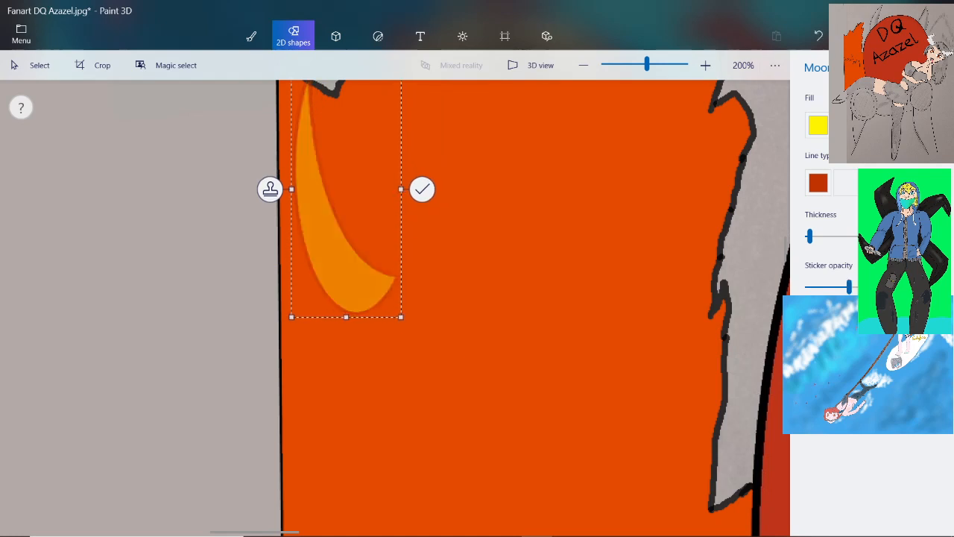
left_click(270, 188)
left_click_drag(346, 246, 613, 263)
left_click(355, 198)
left_click(441, 191)
left_click(447, 196)
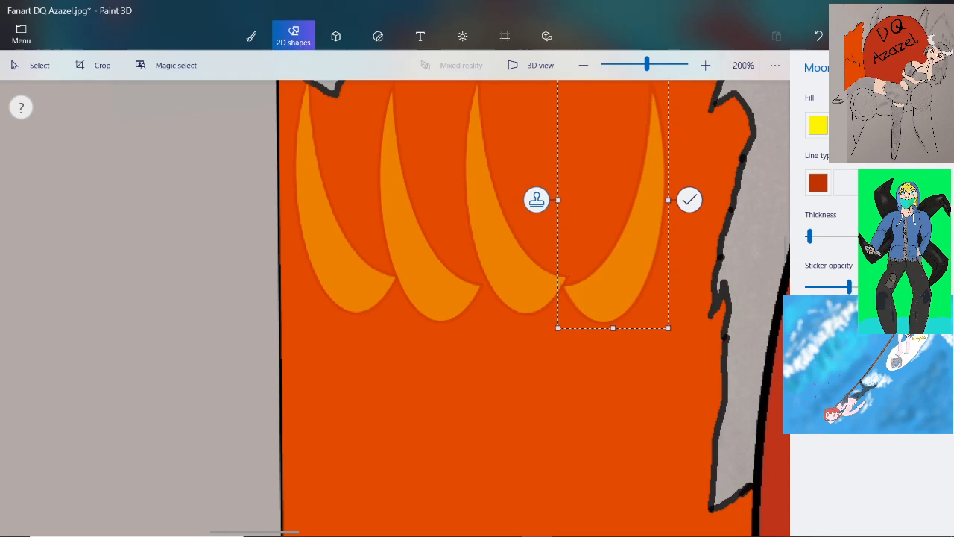
left_click(536, 200)
Switch to OBS and show the fanart 7 source fitted to the screen, using the full-body black-and-gold knight picture
mouse_move(413, 525)
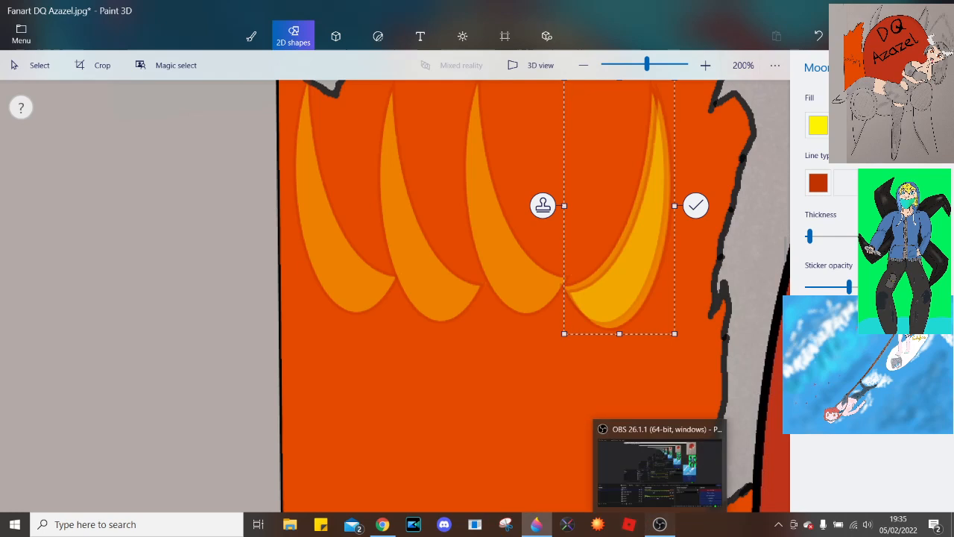
left_click(660, 524)
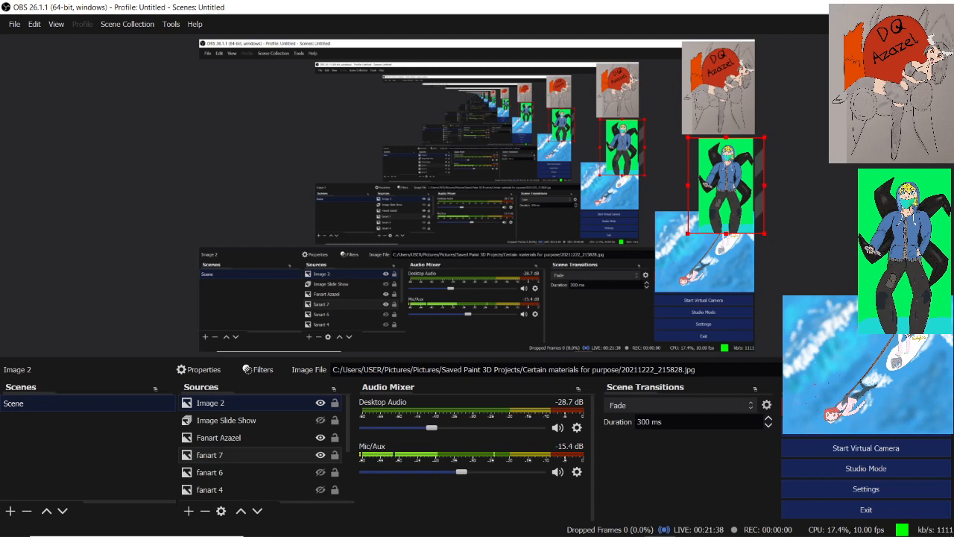
right_click(259, 451)
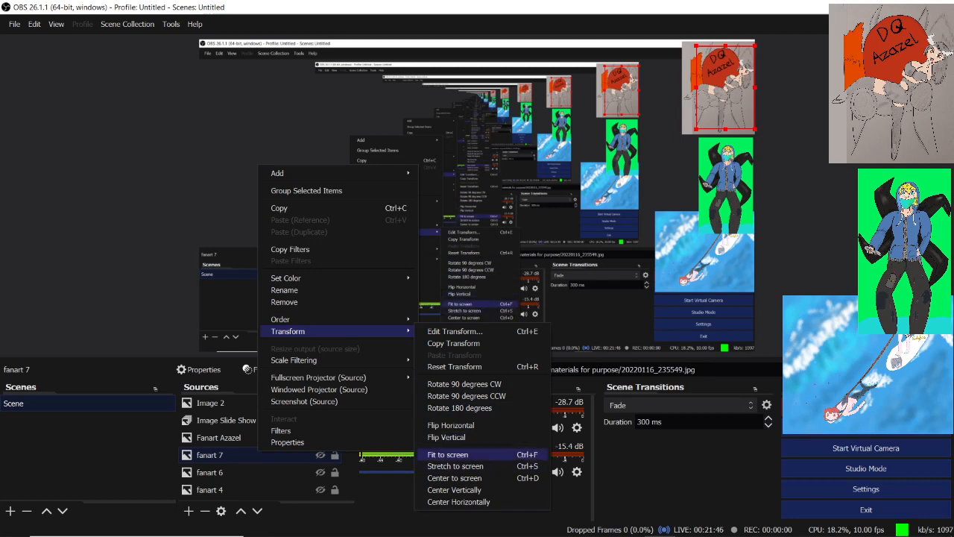
left_click(451, 454)
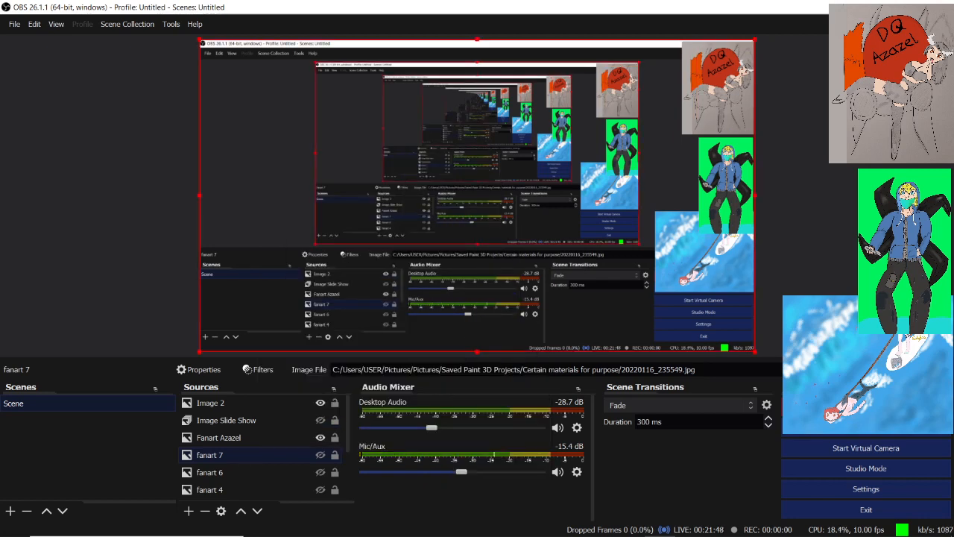
left_click(320, 454)
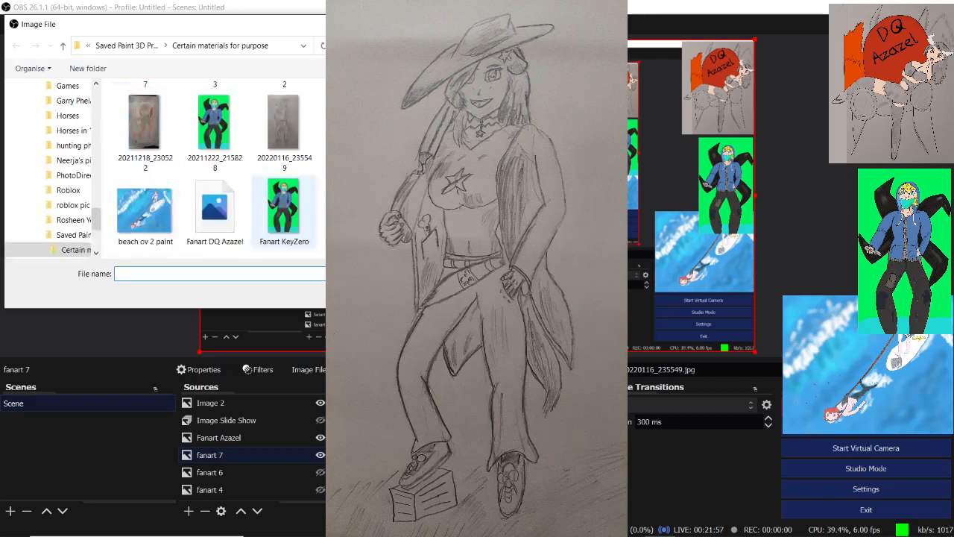
double_click(353, 211)
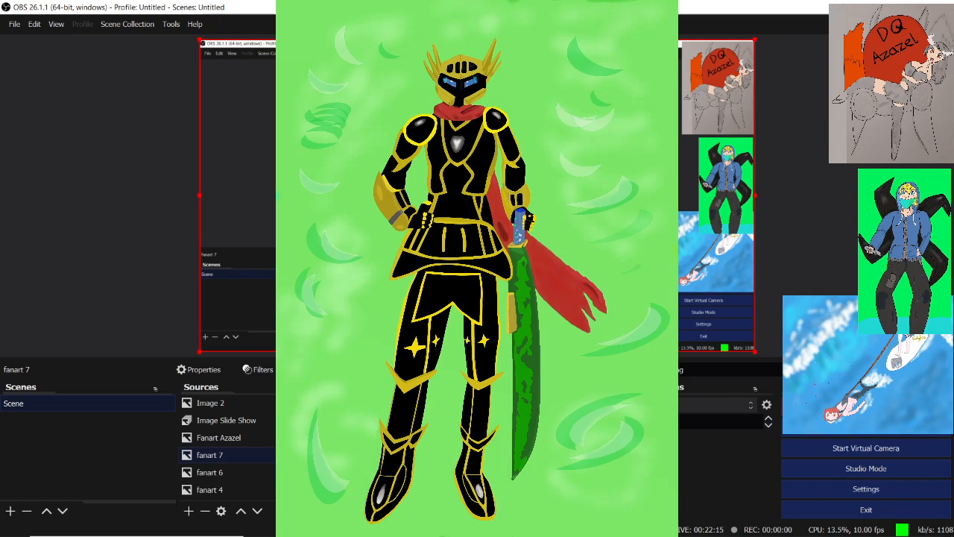
Reopen the image selection for the fanart 7 source and look through the Saved Paint 3D Projects folder for another picture
right_click(227, 454)
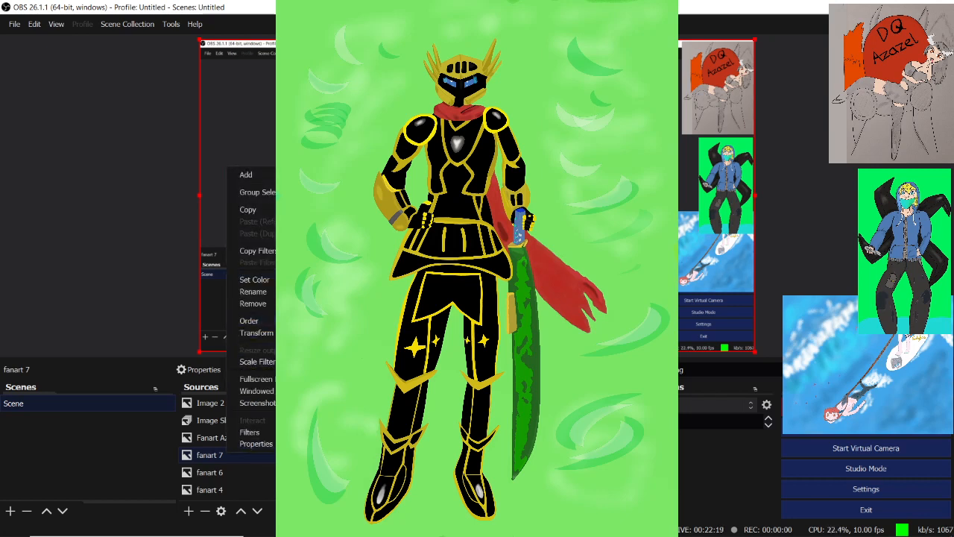
key("Escape")
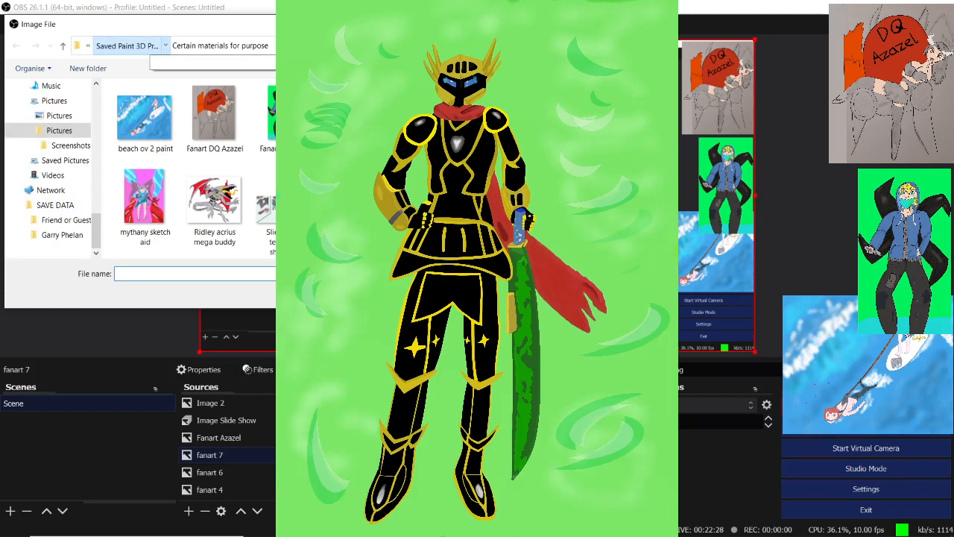
left_click(127, 46)
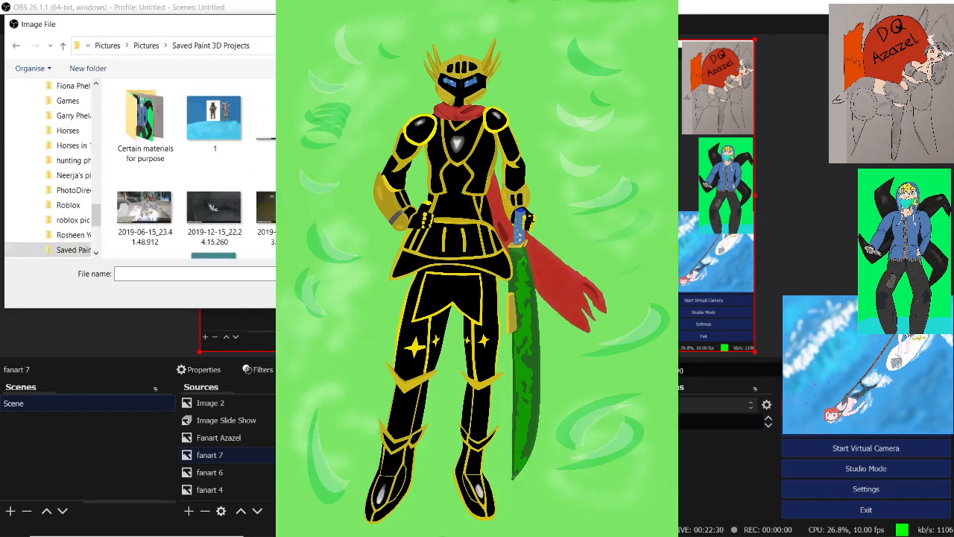
scroll(194, 168, "down", 10)
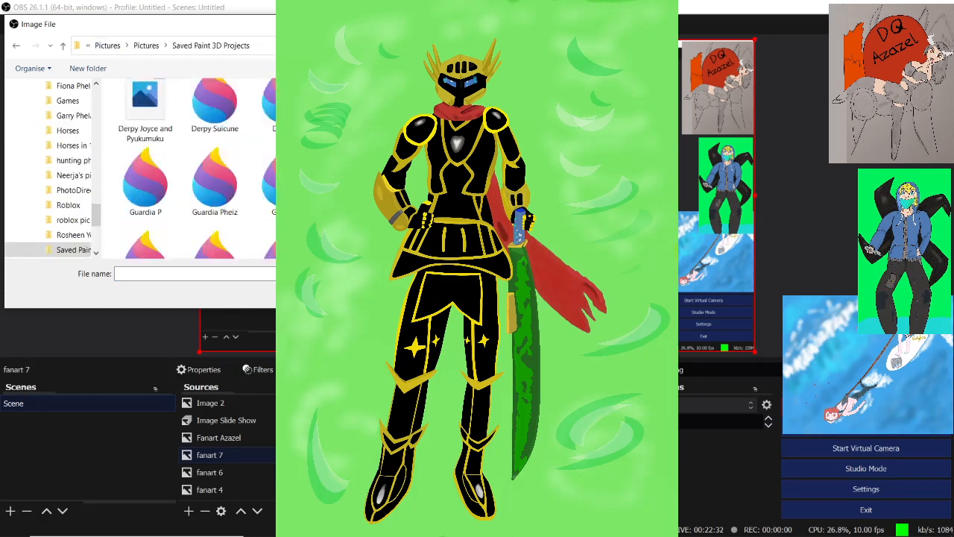
scroll(194, 169, "down", 15)
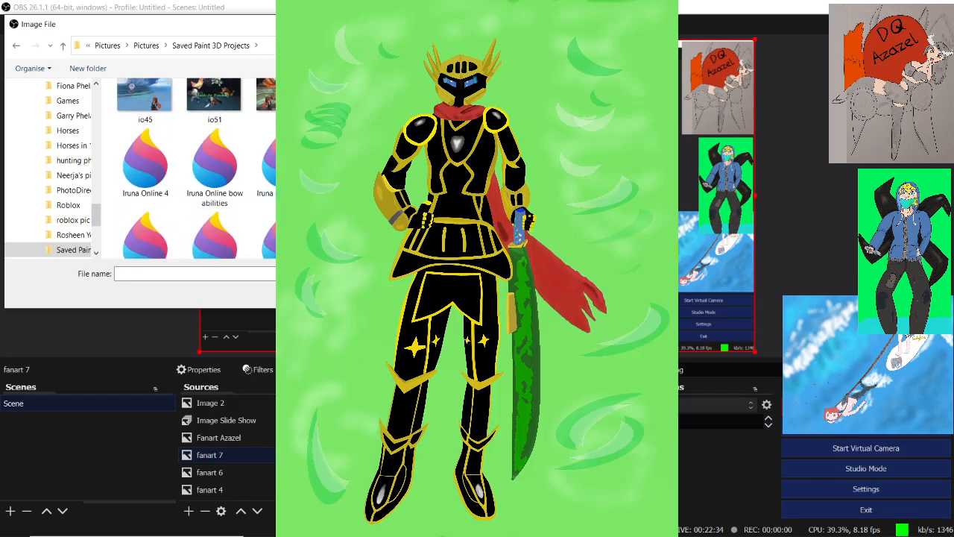
scroll(194, 168, "down", 10)
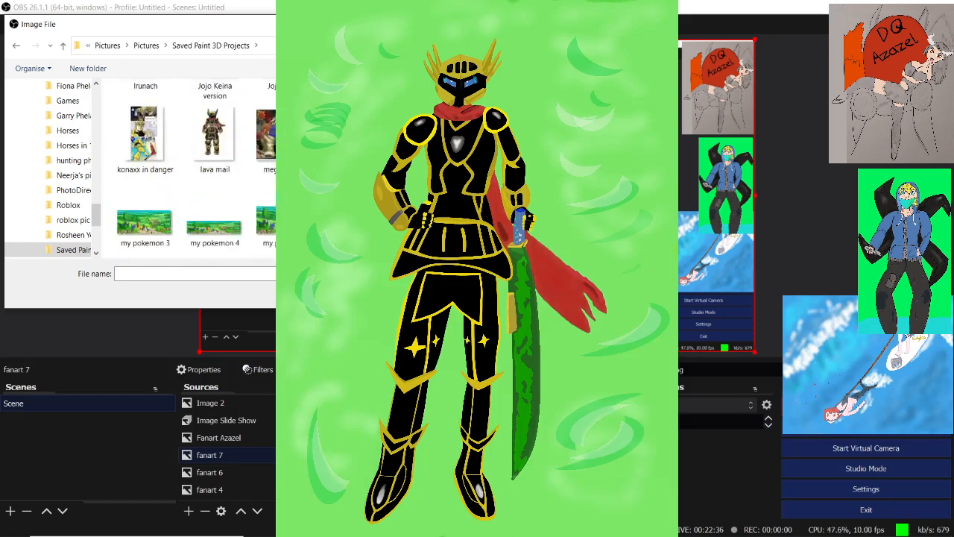
scroll(194, 168, "down", 10)
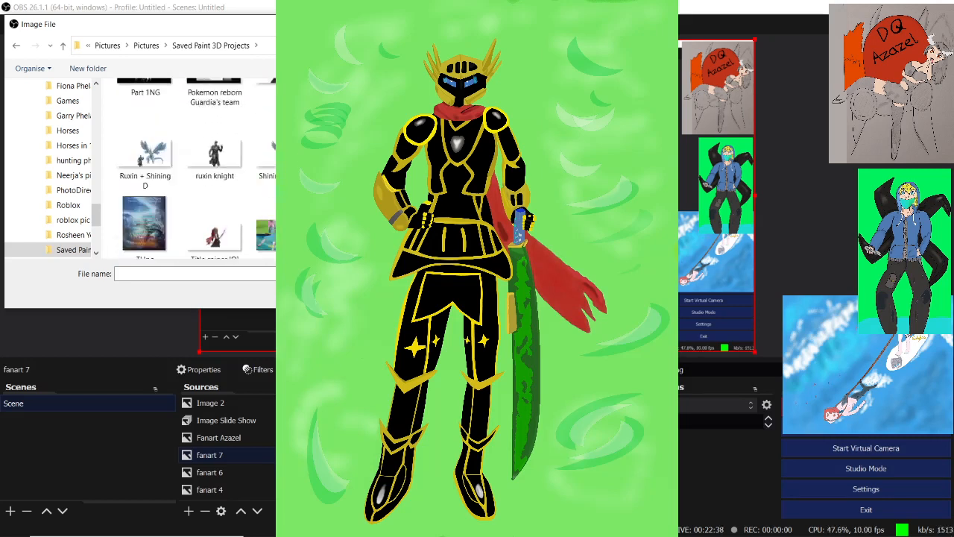
scroll(194, 169, "down", 5)
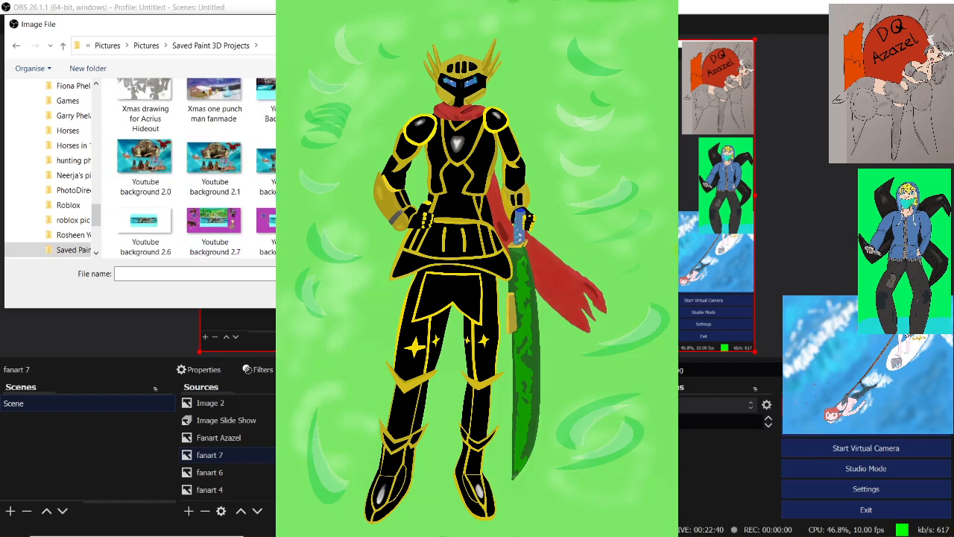
scroll(194, 168, "up", 20)
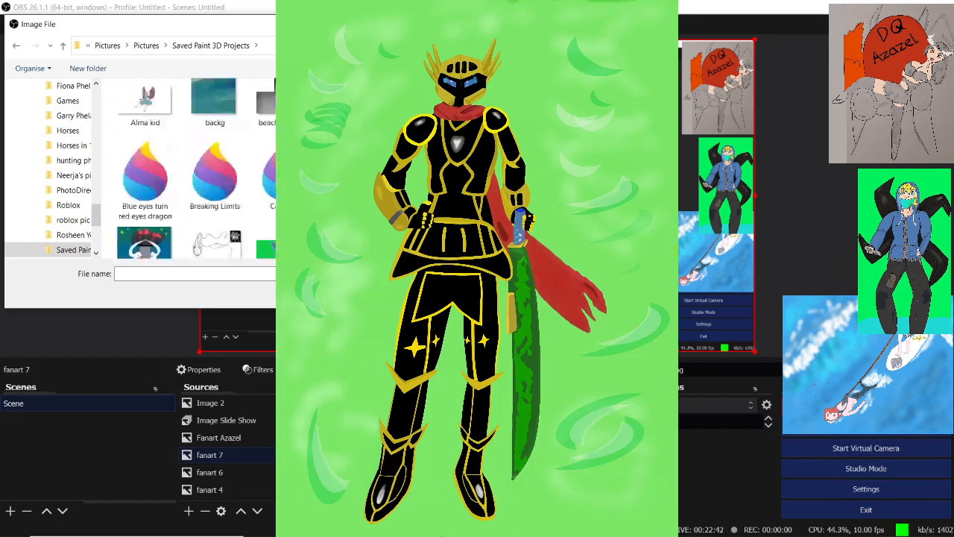
scroll(194, 168, "down", 5)
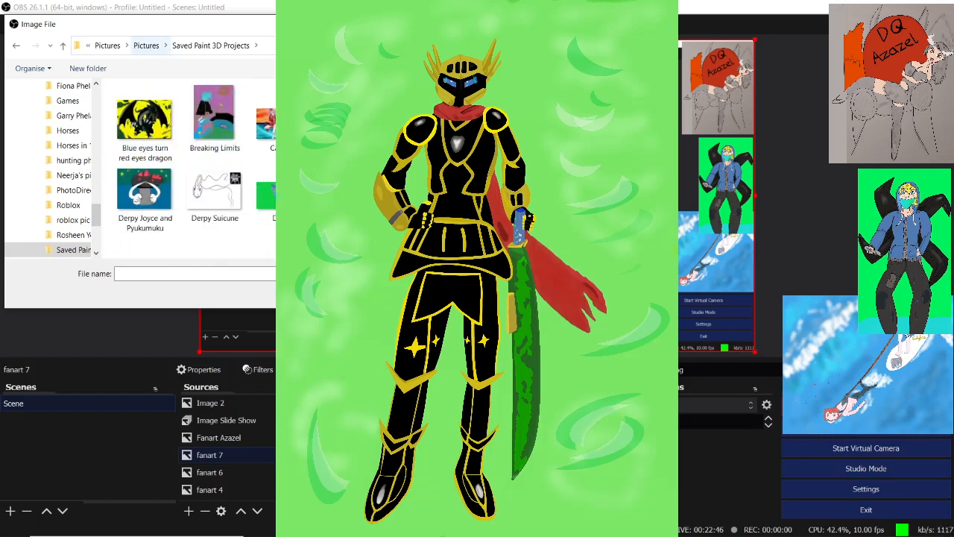
Replace the fanart 7 image with the close-up of the golden knight helmet from the Saved Pictures folder
left_click(165, 46)
scroll(196, 186, "down", 3)
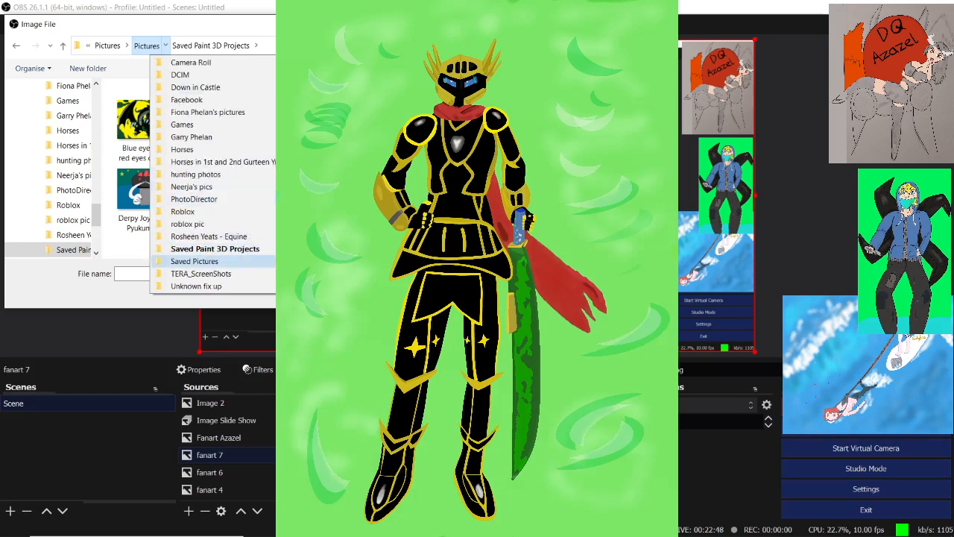
left_click(194, 261)
scroll(187, 179, "down", 5)
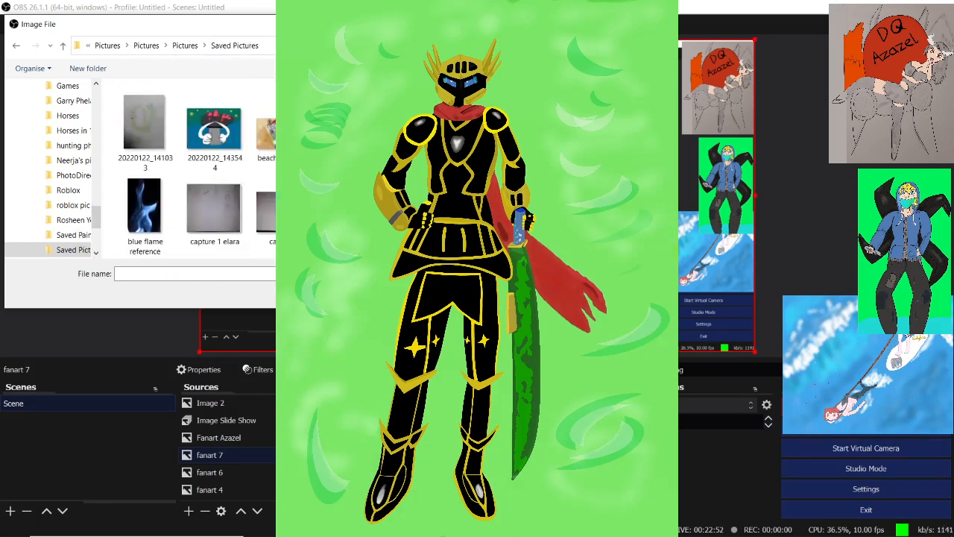
scroll(187, 179, "down", 1)
scroll(196, 164, "down", 3)
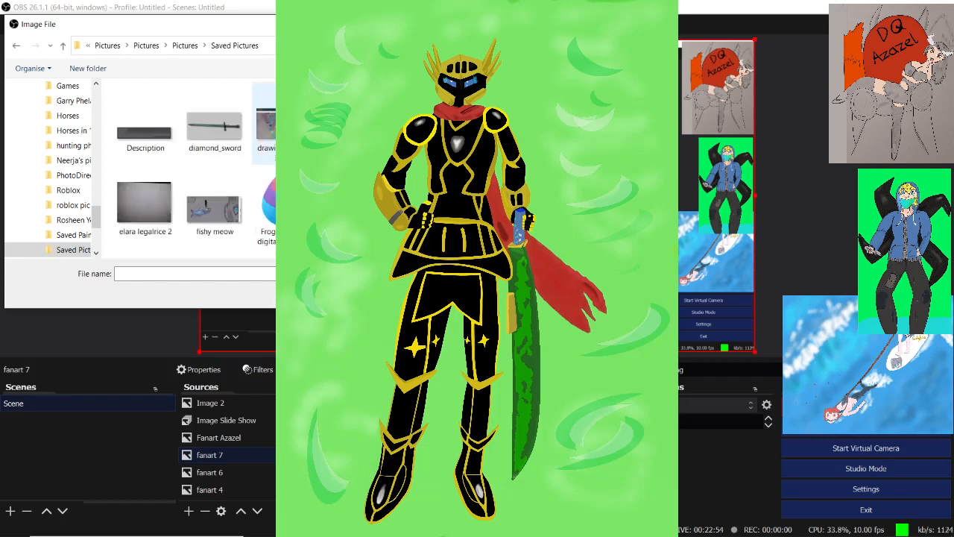
double_click(215, 211)
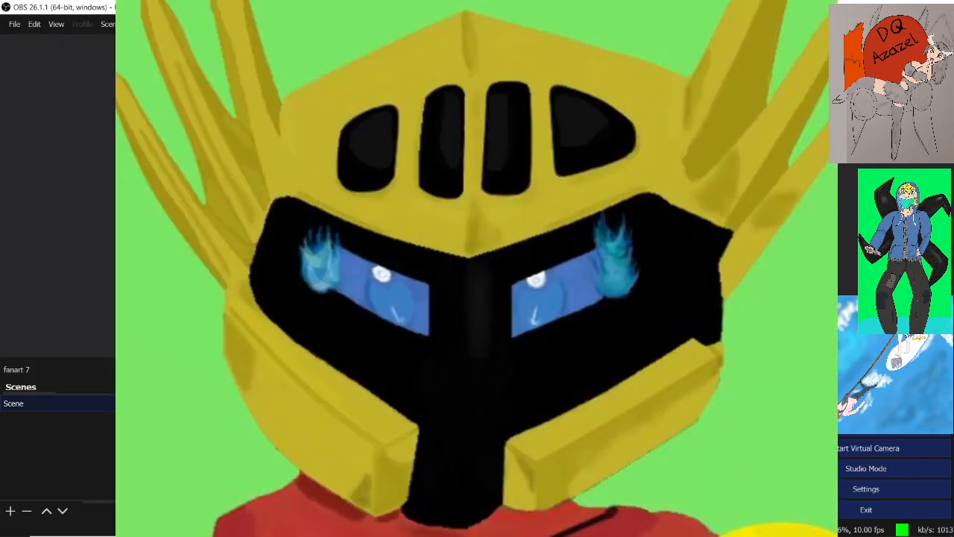
Shrink the helmet picture and place it in the lower-right corner of the scene, below the surfing picture
left_click_drag(199, 351, 463, 211)
left_click_drag(536, 149, 427, 254)
left_click_drag(354, 144, 1, 1)
left_click_drag(83, 6, 150, 52)
left_click_drag(74, 38, 489, 232)
left_click_drag(568, 273, 708, 310)
left_click(801, 246)
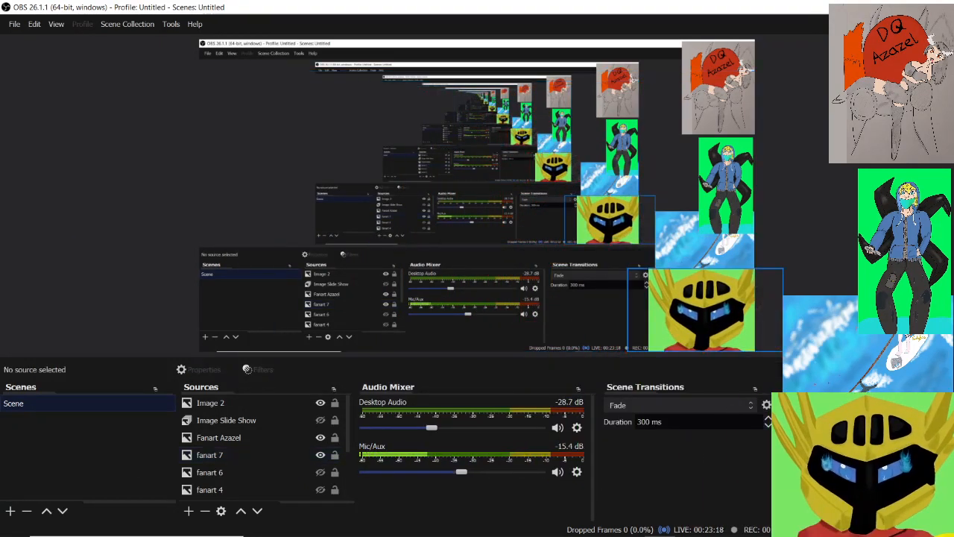
Hide the fanart 2 source showing the surfing picture and clear the source selection
left_click(684, 242)
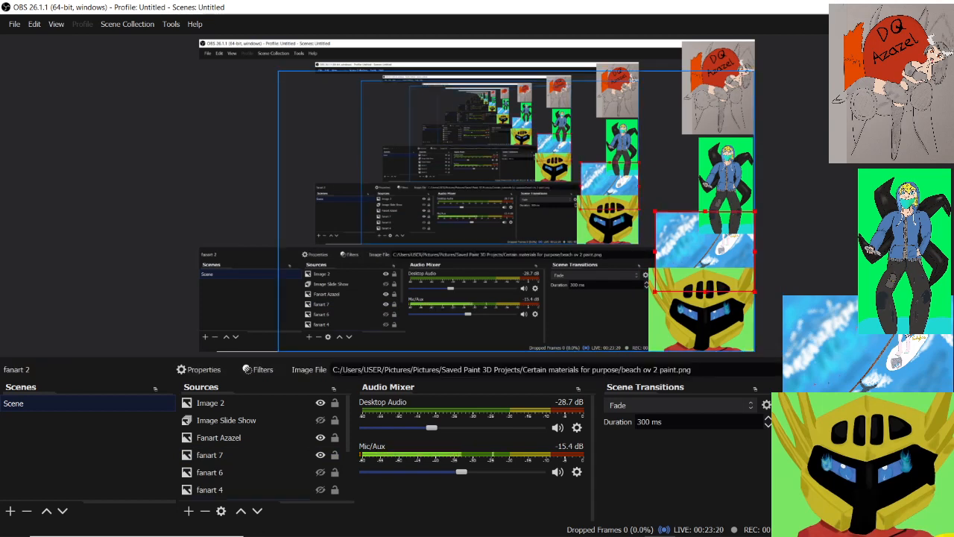
scroll(261, 447, "down", 5)
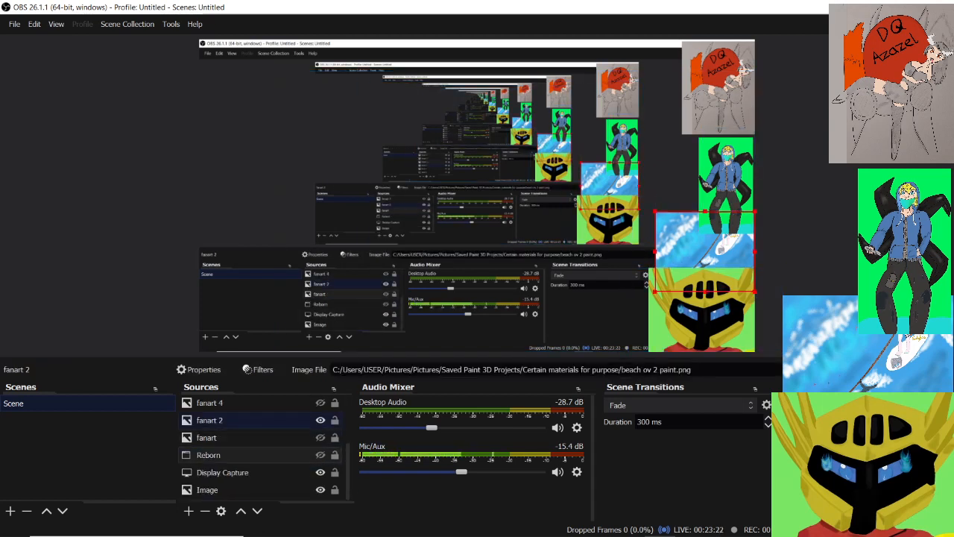
right_click(259, 414)
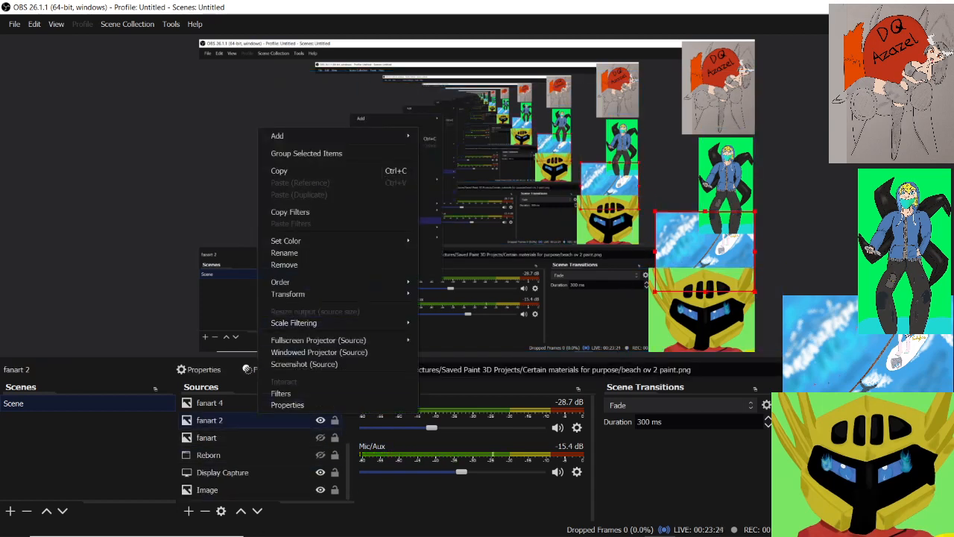
left_click(261, 420)
left_click(321, 421)
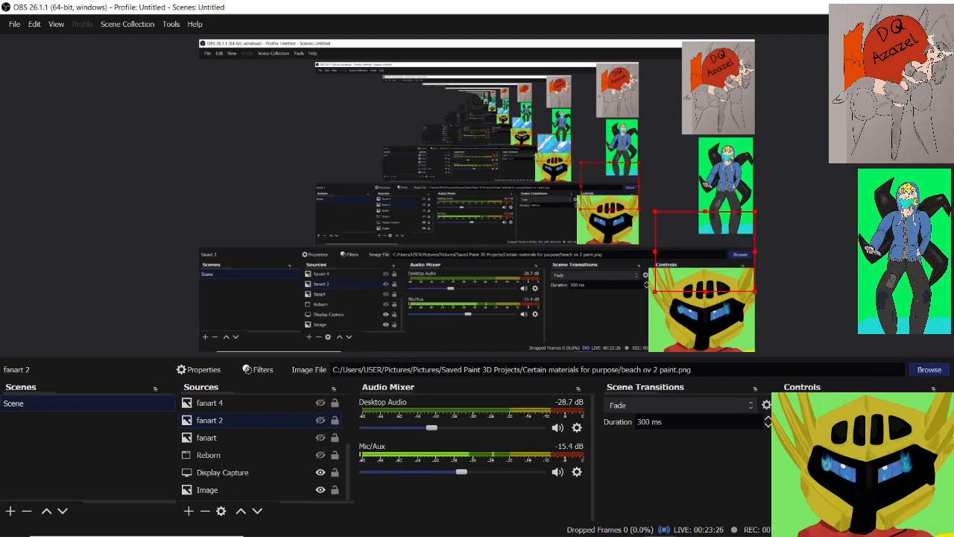
left_click(794, 201)
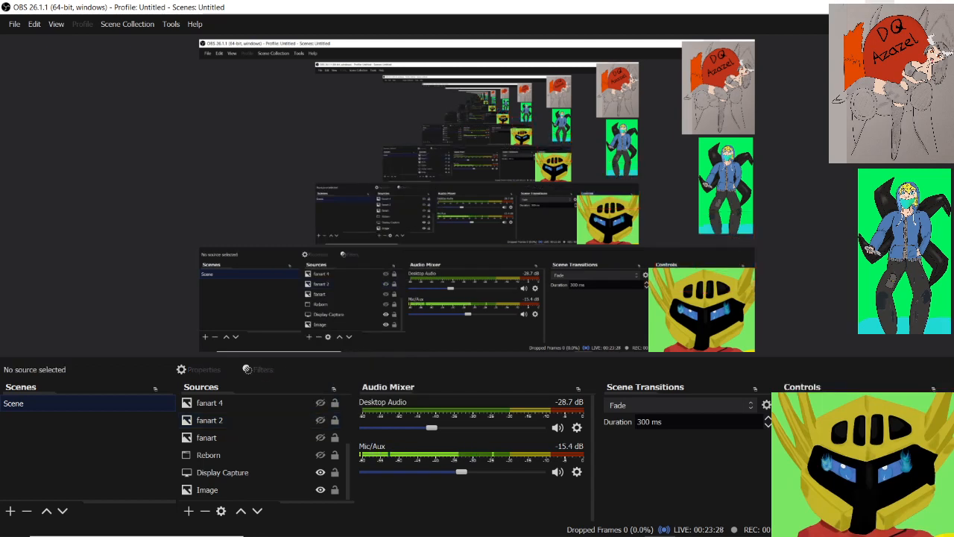
Return to Paint 3D, stamp mirrored yellow moons across the crescent row, and commit the last one over the first crescent
left_click(881, 6)
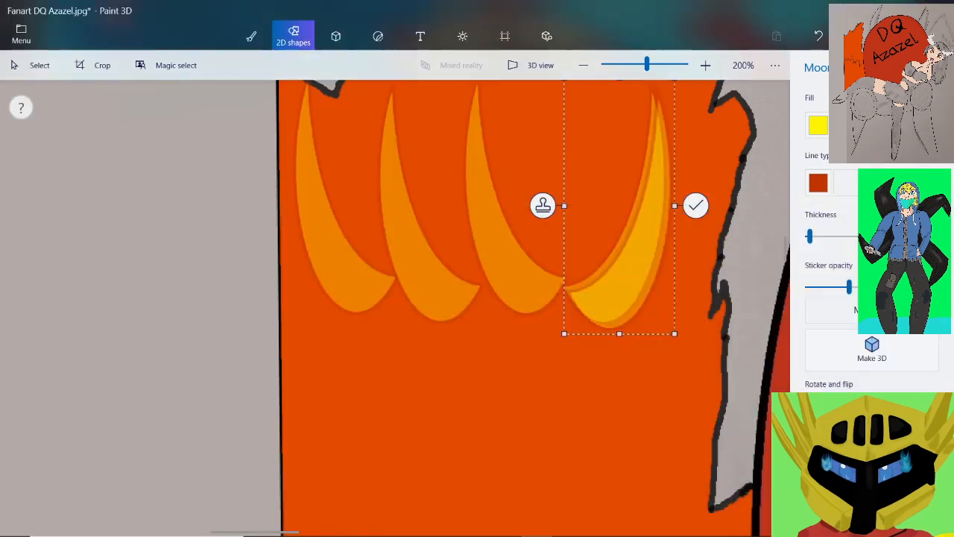
scroll(578, 251, "down", 1)
scroll(613, 207, "up", 2)
left_click_drag(613, 209, 394, 192)
scroll(571, 175, "down", 2)
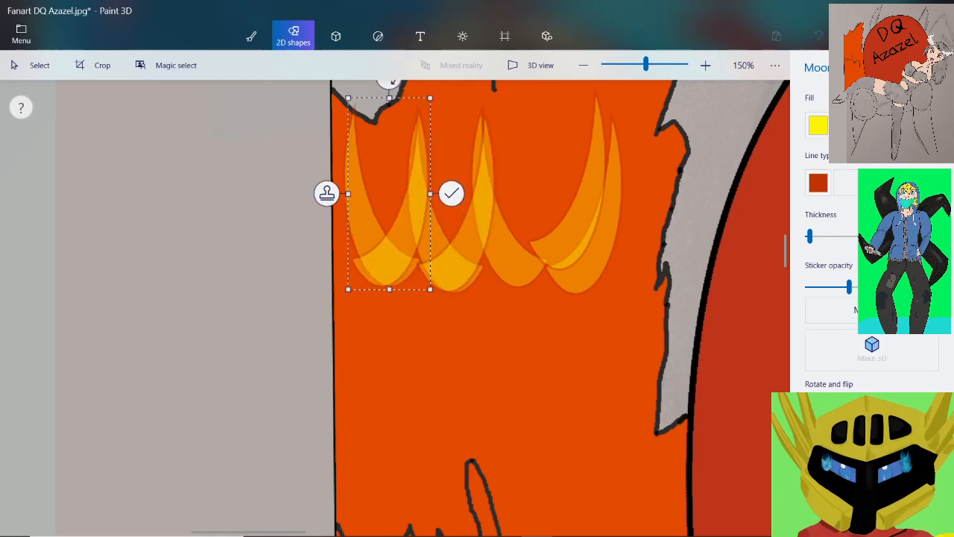
left_click(451, 193)
Switch from the moon shape to the Pixel pen brush with an amber yellow colour for the upper crescent row
scroll(558, 207, "down", 5)
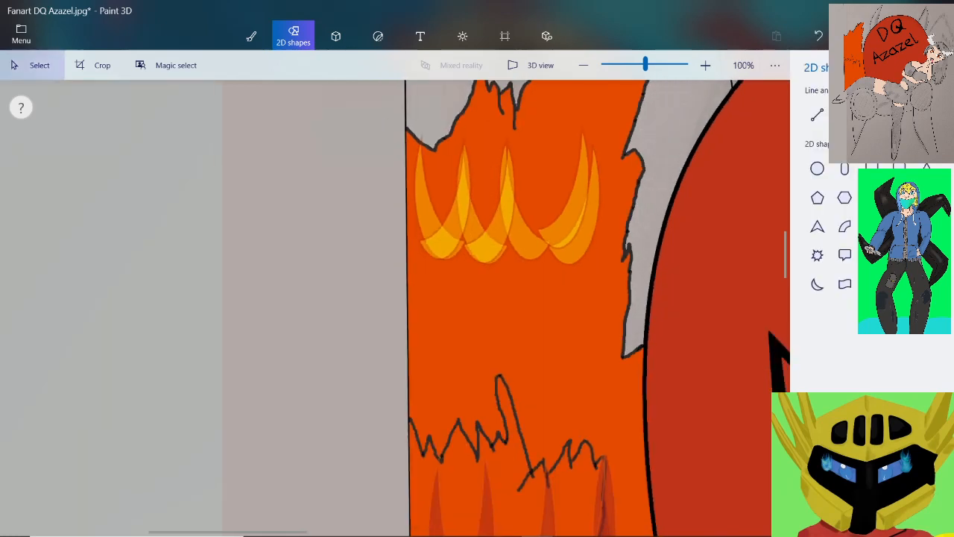
scroll(558, 206, "down", 3)
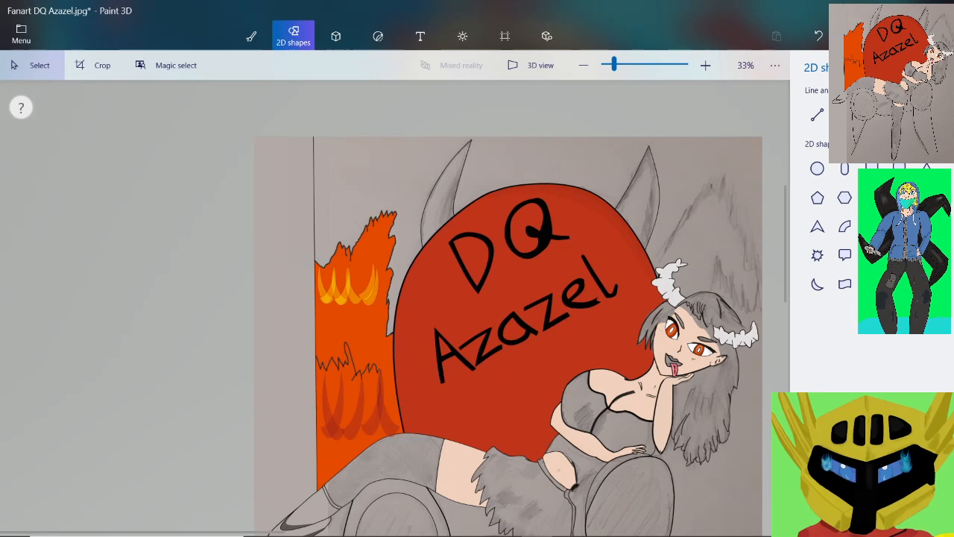
scroll(316, 373, "up", 2)
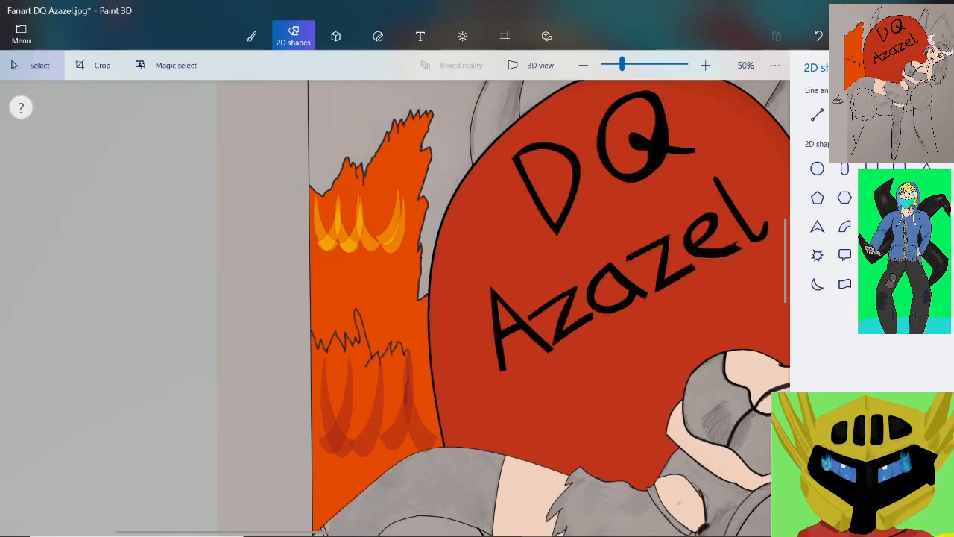
left_click(251, 36)
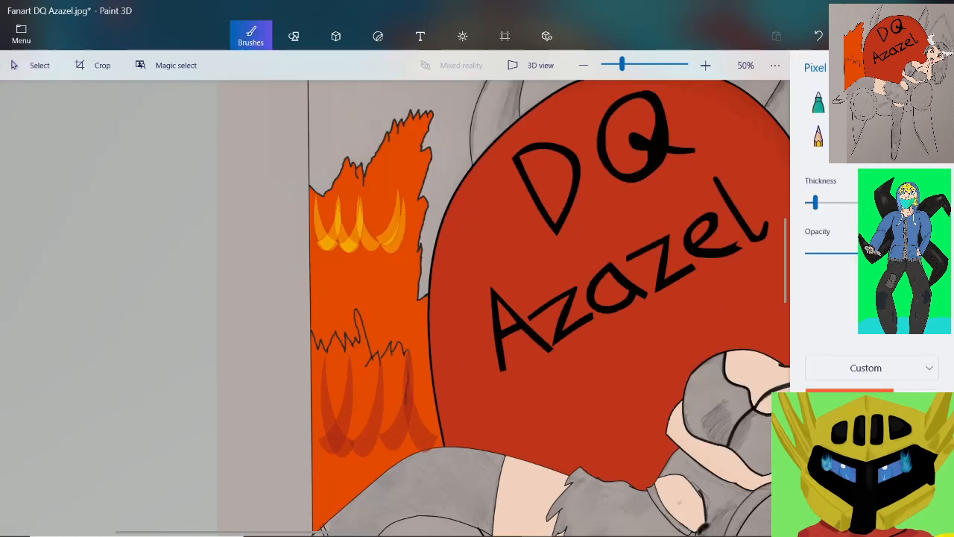
scroll(346, 201, "up", 4)
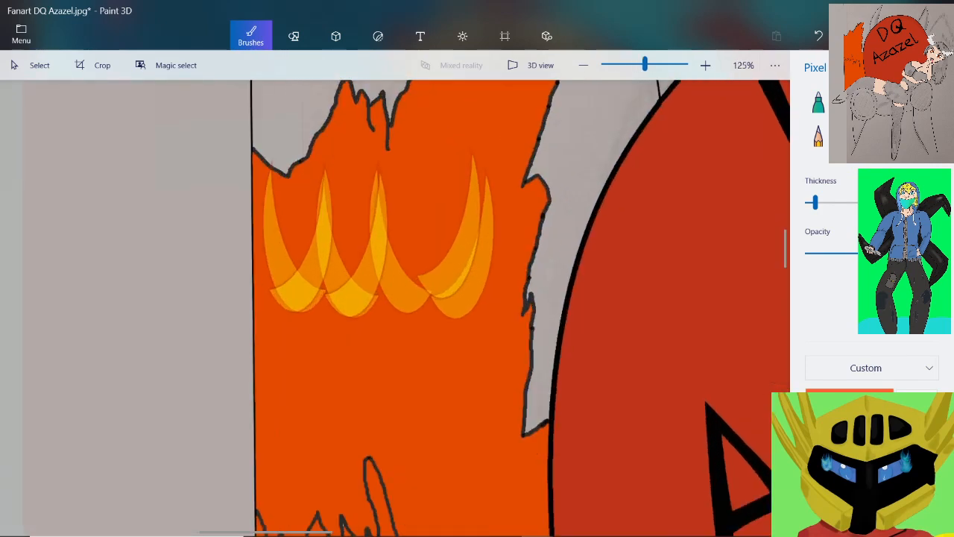
scroll(326, 253, "up", 3)
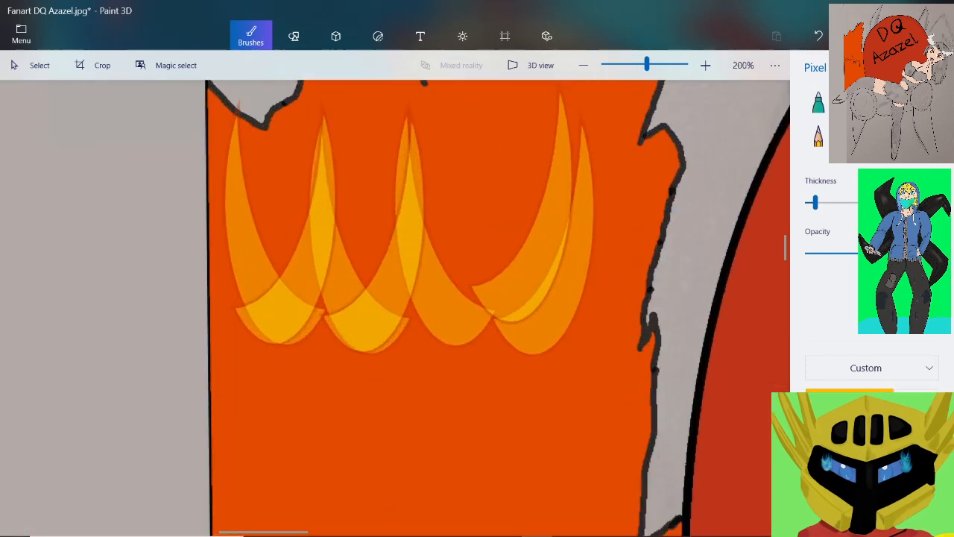
left_click_drag(815, 202, 841, 202)
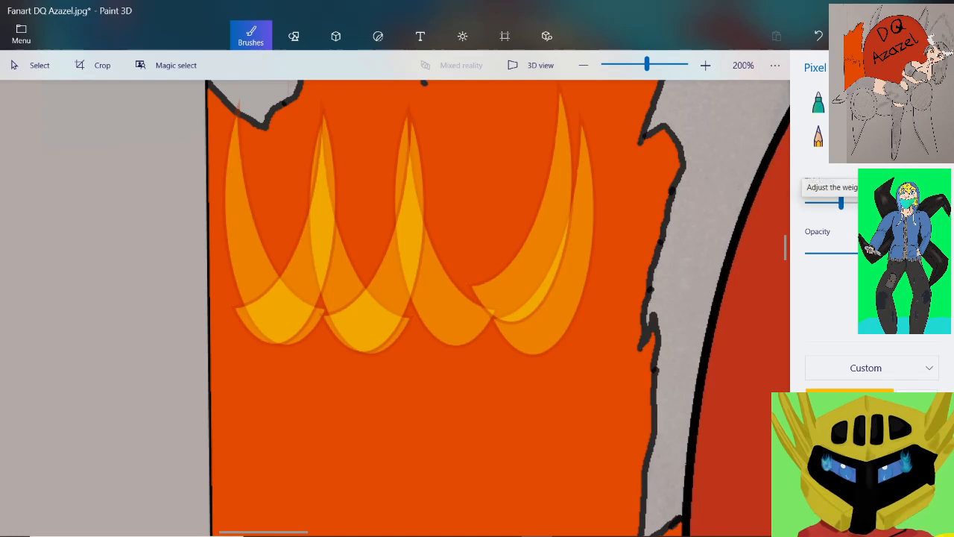
left_click_drag(889, 253, 821, 253)
left_click_drag(535, 182, 505, 257)
left_click(818, 36)
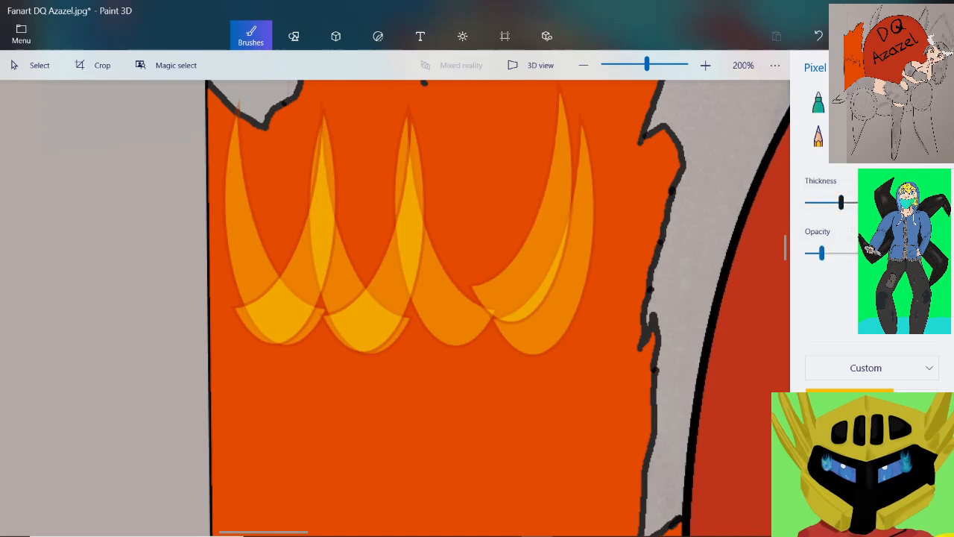
Widen the Pixel pen, set it to low opacity, and paint two translucent amber layers over the yellow crescent row
left_click_drag(841, 202, 863, 202)
left_click_drag(821, 253, 833, 253)
mouse_move(528, 139)
left_mouse_down()
mouse_move(471, 242)
mouse_move(511, 255)
mouse_move(519, 380)
mouse_move(555, 291)
mouse_move(466, 354)
mouse_move(436, 323)
mouse_move(403, 358)
mouse_move(368, 341)
mouse_move(433, 142)
mouse_move(320, 351)
mouse_move(319, 298)
mouse_move(298, 342)
mouse_move(276, 182)
mouse_move(231, 347)
mouse_move(216, 143)
left_mouse_up()
mouse_move(276, 246)
left_mouse_down()
mouse_move(330, 227)
mouse_move(380, 181)
mouse_move(418, 223)
mouse_move(462, 167)
mouse_move(373, 376)
mouse_move(276, 388)
mouse_move(216, 380)
mouse_move(210, 324)
mouse_move(522, 406)
mouse_move(600, 284)
mouse_move(611, 231)
mouse_move(604, 178)
mouse_move(581, 395)
mouse_move(566, 380)
left_mouse_up()
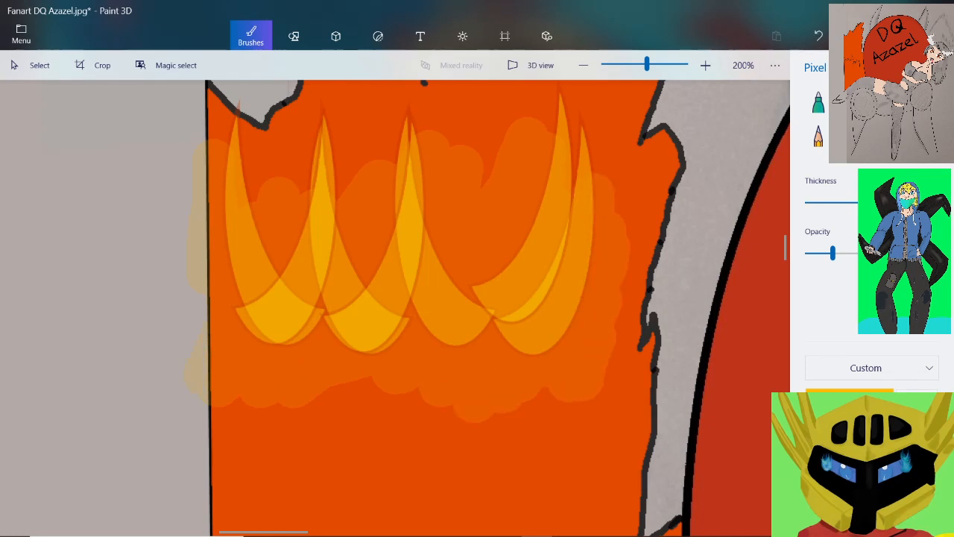
mouse_move(237, 213)
left_mouse_down()
mouse_move(300, 328)
mouse_move(323, 337)
mouse_move(318, 223)
mouse_move(370, 255)
mouse_move(368, 223)
mouse_move(444, 231)
mouse_move(526, 350)
mouse_move(531, 223)
mouse_move(588, 358)
left_mouse_up()
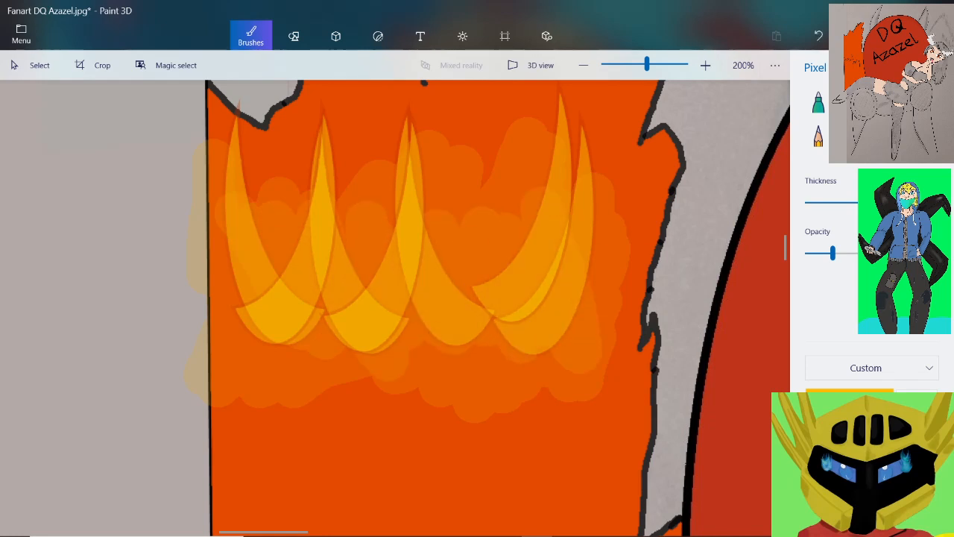
Blend soft amber shading over and below the yellow crescents with a thick, low-opacity Watercolour brush
left_click(899, 102)
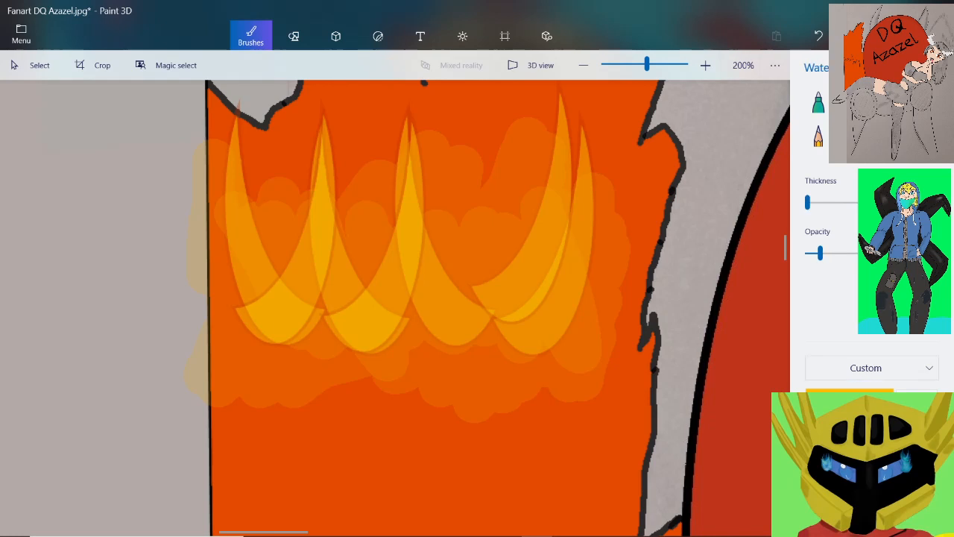
left_click_drag(807, 202, 885, 202)
left_click_drag(820, 253, 834, 253)
left_click_drag(477, 246, 463, 227)
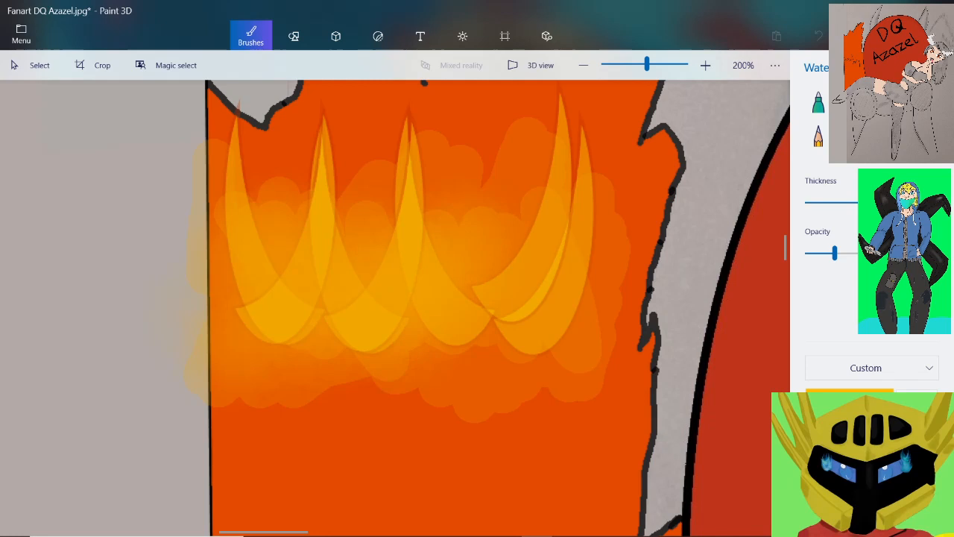
mouse_move(461, 361)
left_mouse_down()
mouse_move(484, 356)
mouse_move(543, 375)
mouse_move(325, 379)
mouse_move(261, 369)
left_mouse_up()
Sample red from the lower crescents and brush soft watercolour shading over them, raising the opacity for stronger coverage
scroll(455, 410, "down", 15)
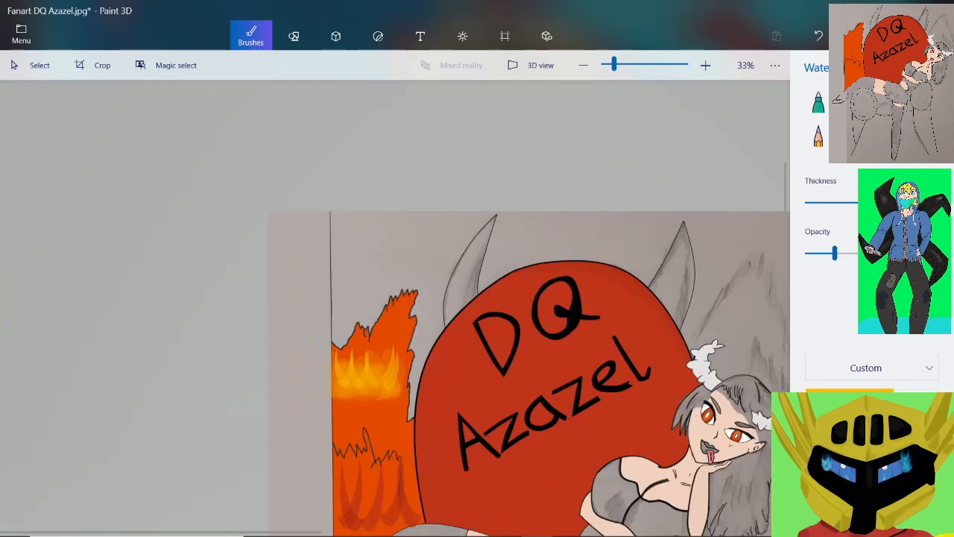
scroll(355, 281, "up", 15)
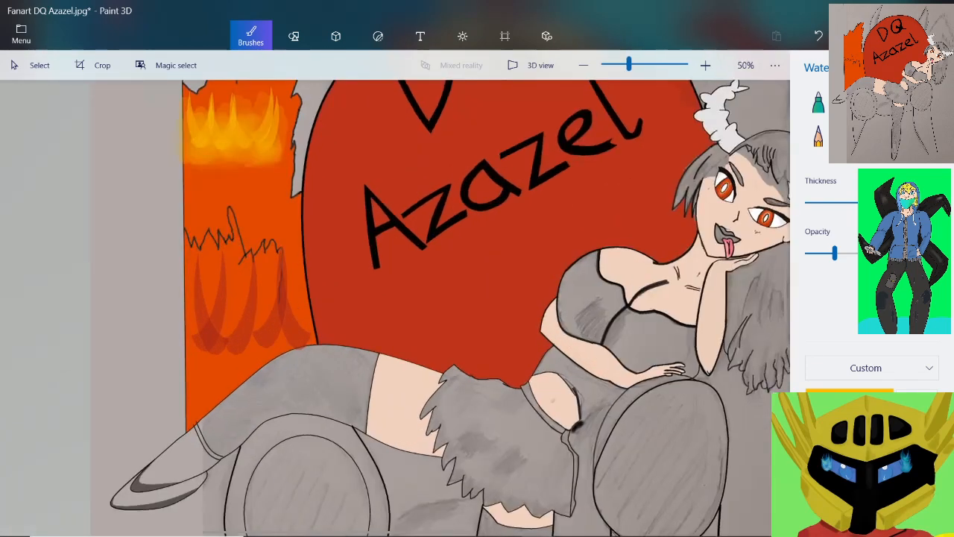
scroll(179, 321, "up", 5)
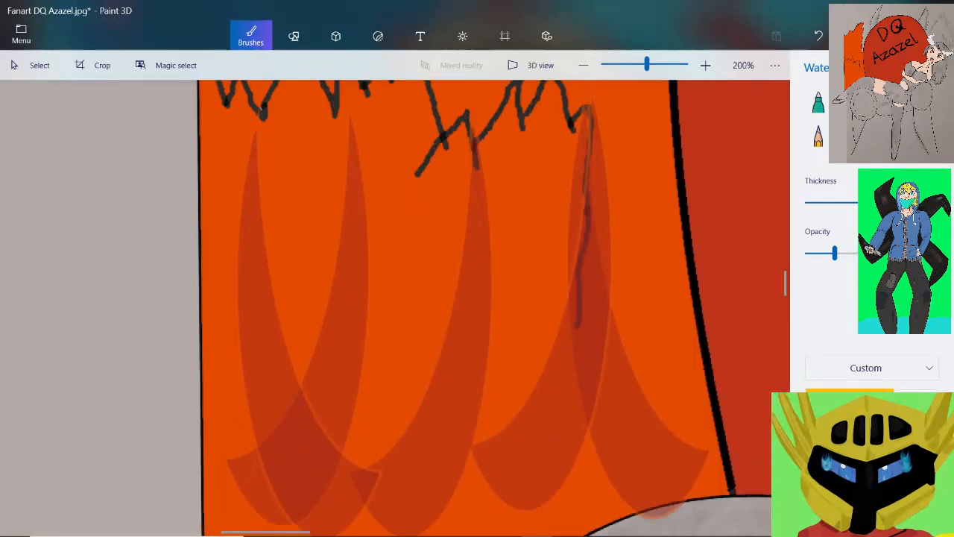
left_click(917, 402)
left_click(307, 420)
mouse_move(287, 298)
left_mouse_down()
mouse_move(239, 410)
mouse_move(217, 389)
left_mouse_up()
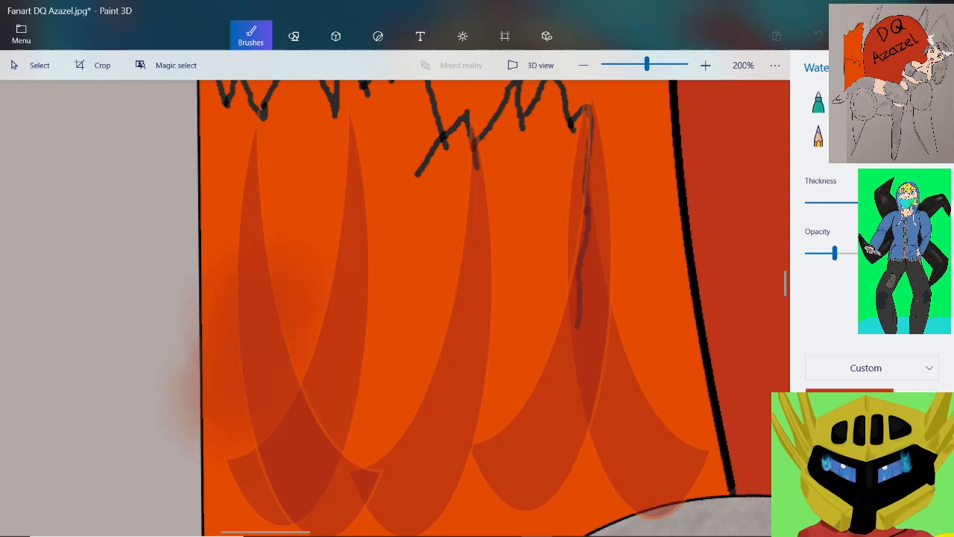
left_click_drag(835, 253, 887, 253)
left_click_drag(306, 283, 287, 321)
mouse_move(231, 384)
left_mouse_down()
mouse_move(217, 358)
mouse_move(205, 395)
left_mouse_up()
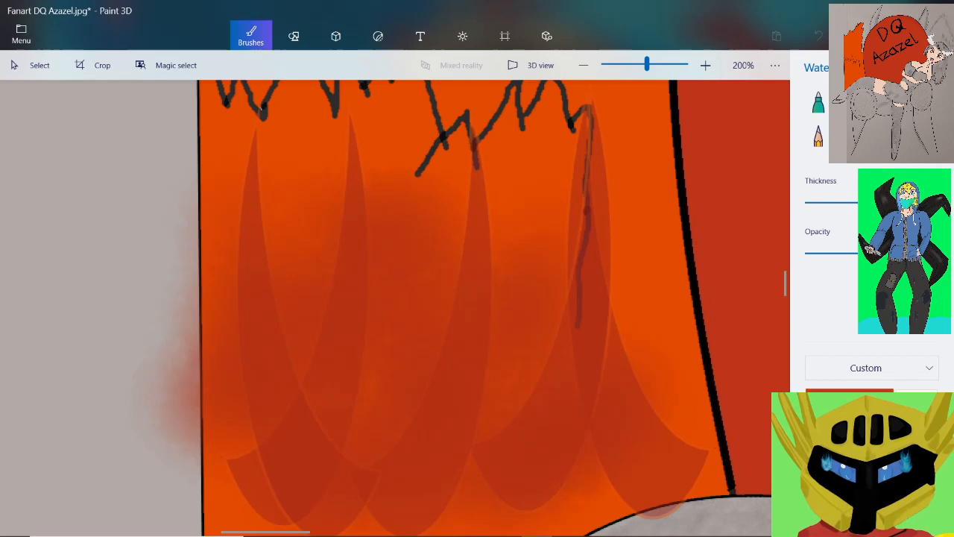
Set up a thin, fully opaque Pixel pen and sample the dark outline colour beside the woman's midriff
scroll(255, 356, "down", 6)
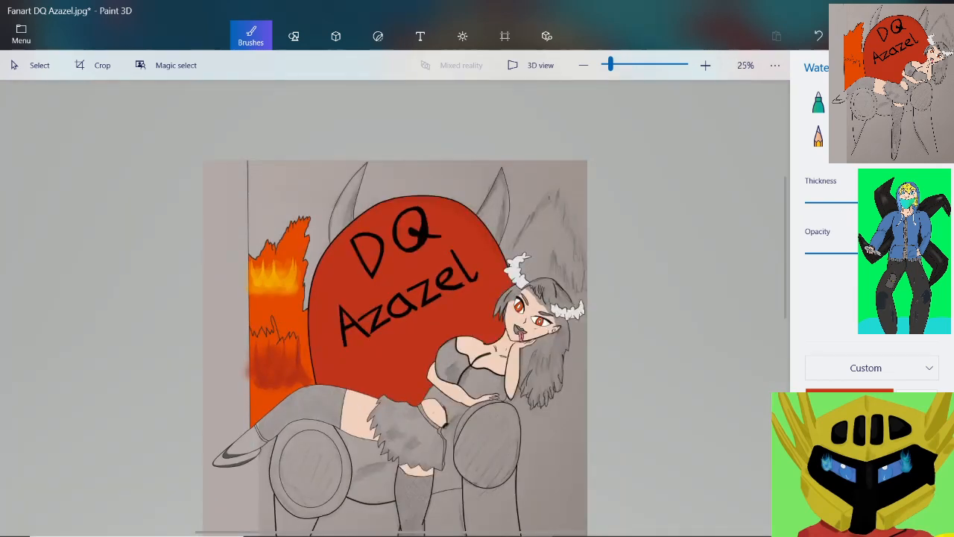
scroll(394, 377, "up", 1)
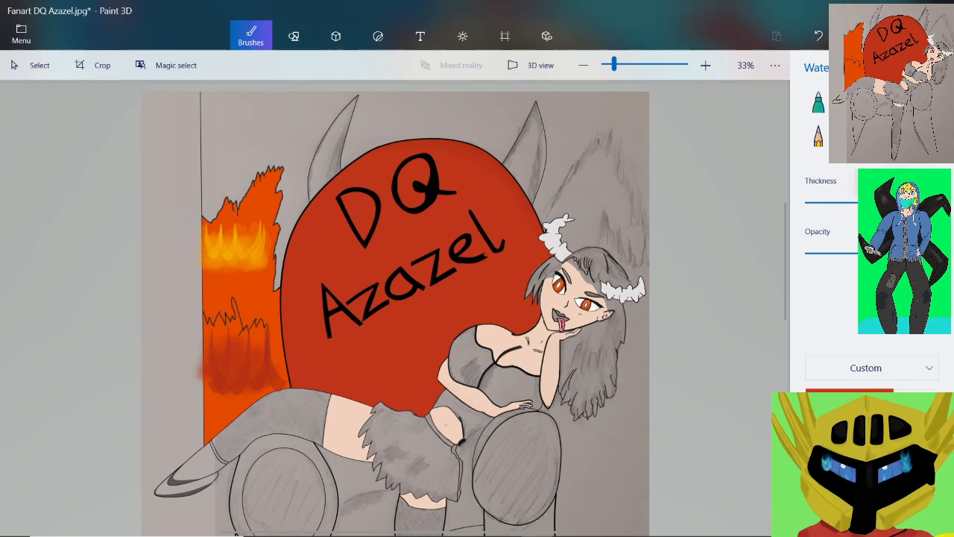
left_click(811, 202)
left_click(926, 102)
left_click(809, 202)
left_click(892, 252)
scroll(518, 450, "up", 5)
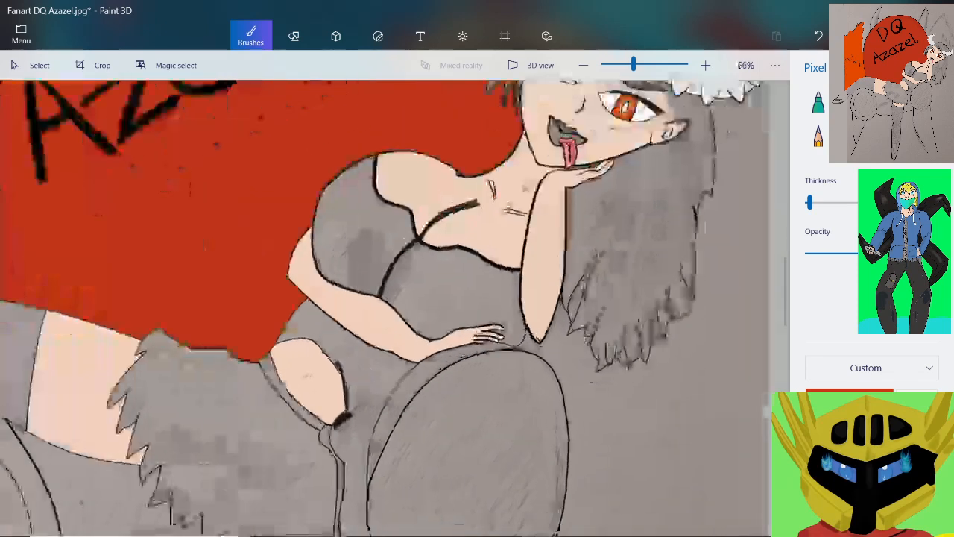
scroll(339, 418, "up", 5)
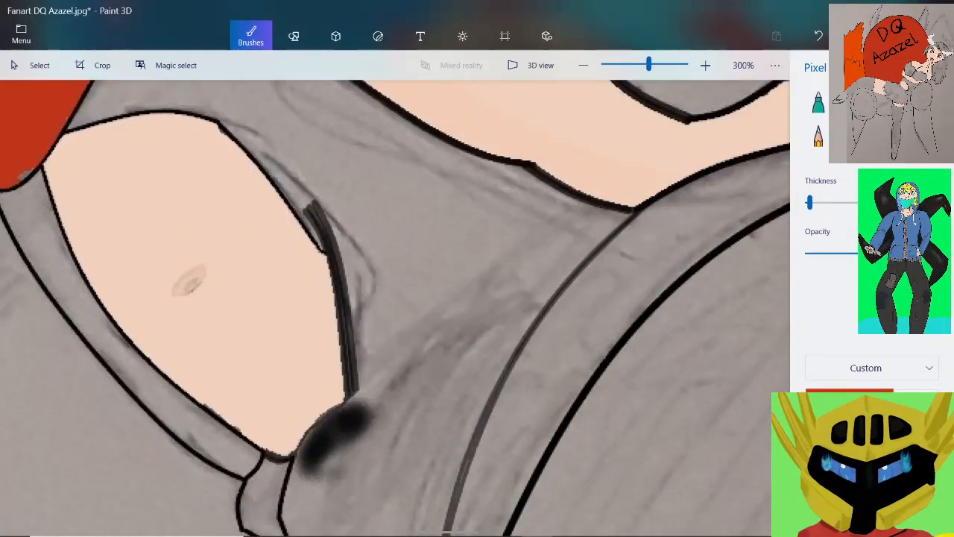
left_click(348, 372)
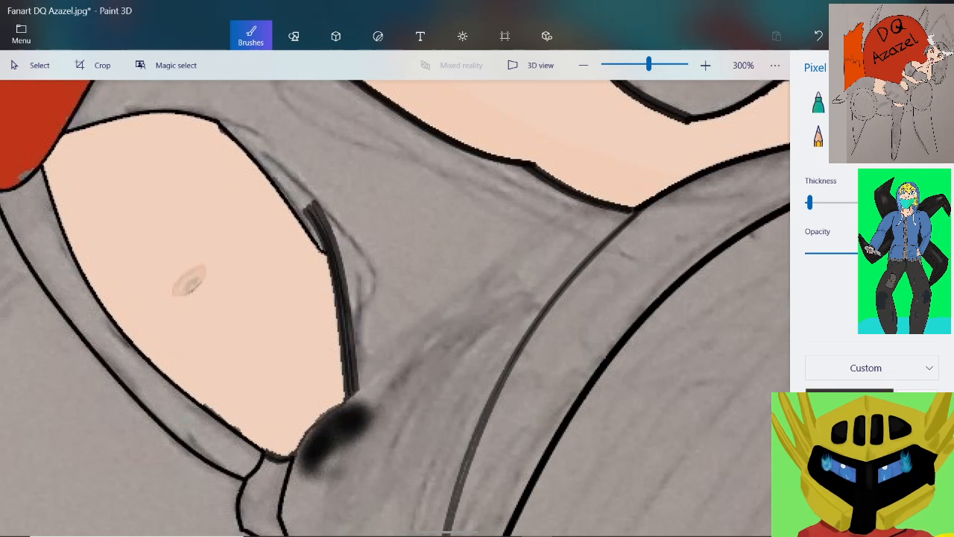
Thicken the Pixel pen slightly and draw a dark curved line from the midriff's lower corner to the nearby round outline
left_click(899, 102)
left_click(926, 102)
scroll(518, 283, "up", 1)
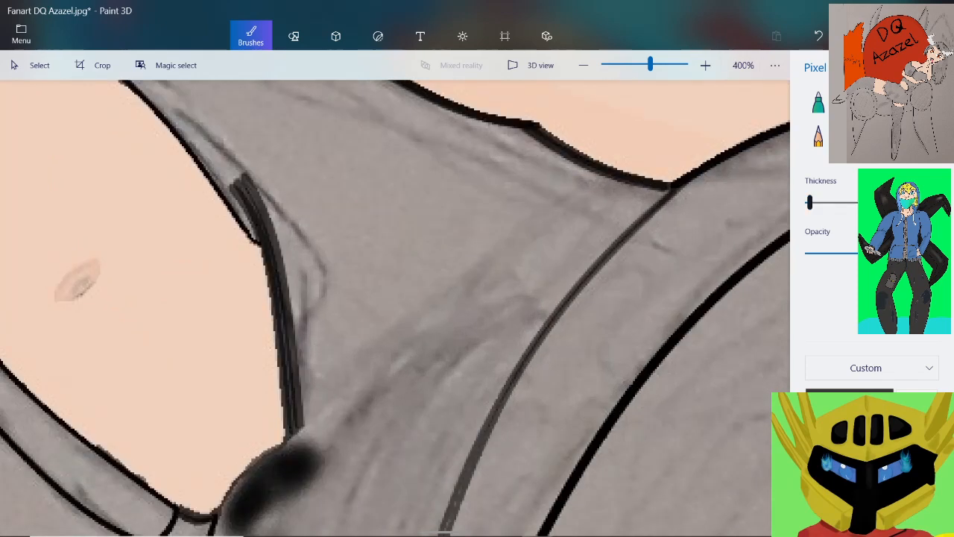
left_click_drag(809, 202, 813, 202)
mouse_move(298, 440)
left_mouse_down()
mouse_move(420, 357)
mouse_move(552, 314)
mouse_move(522, 316)
mouse_move(409, 362)
mouse_move(297, 447)
left_mouse_up()
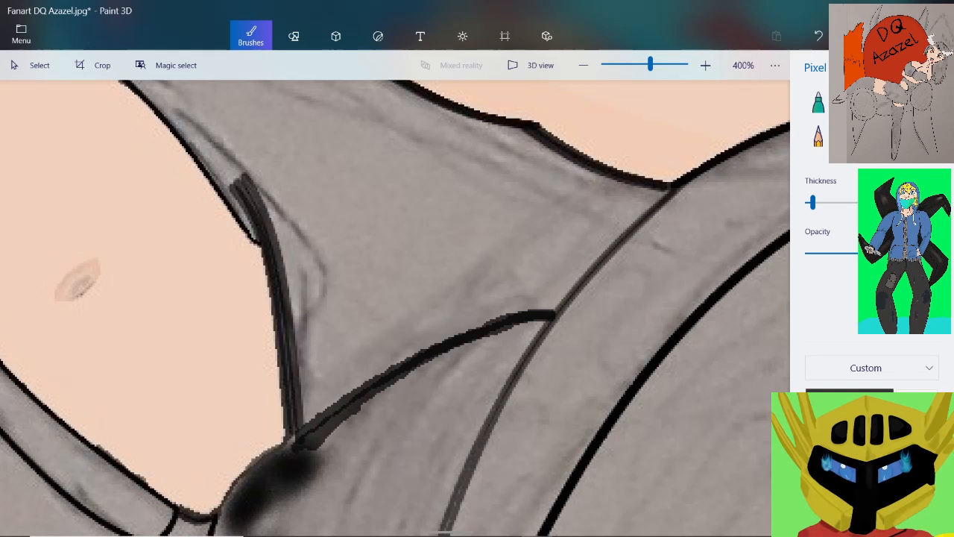
scroll(322, 399, "down", 1)
scroll(384, 500, "down", 2)
scroll(384, 501, "up", 1)
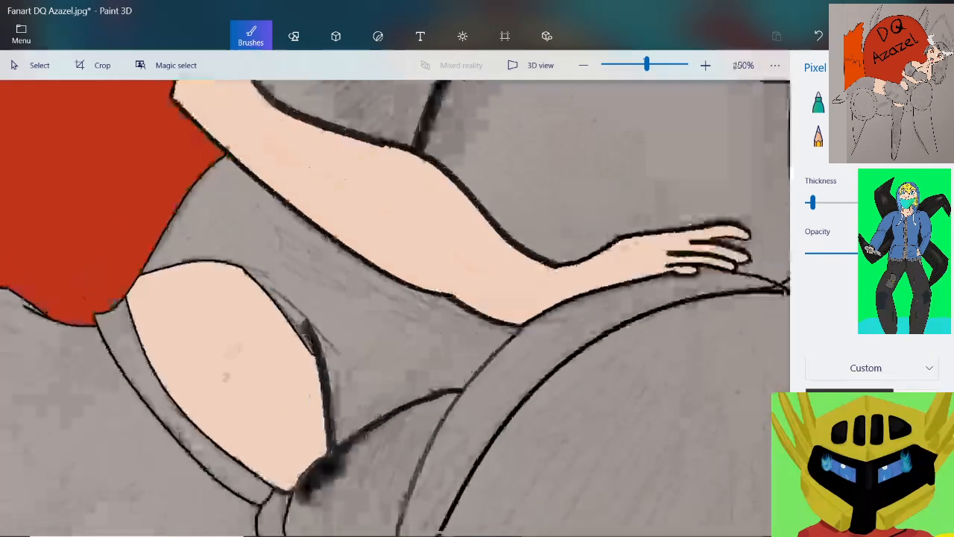
scroll(376, 342, "up", 1)
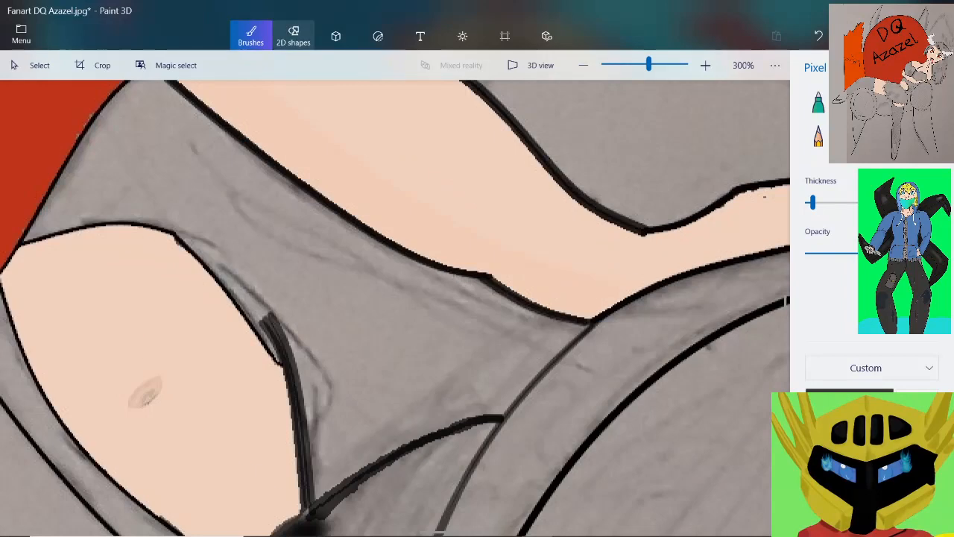
left_click(293, 36)
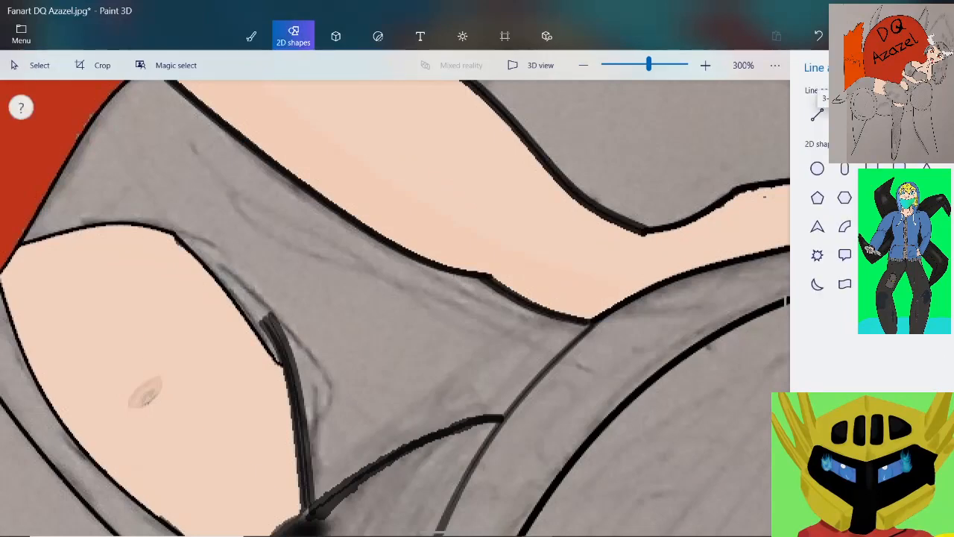
left_click(251, 36)
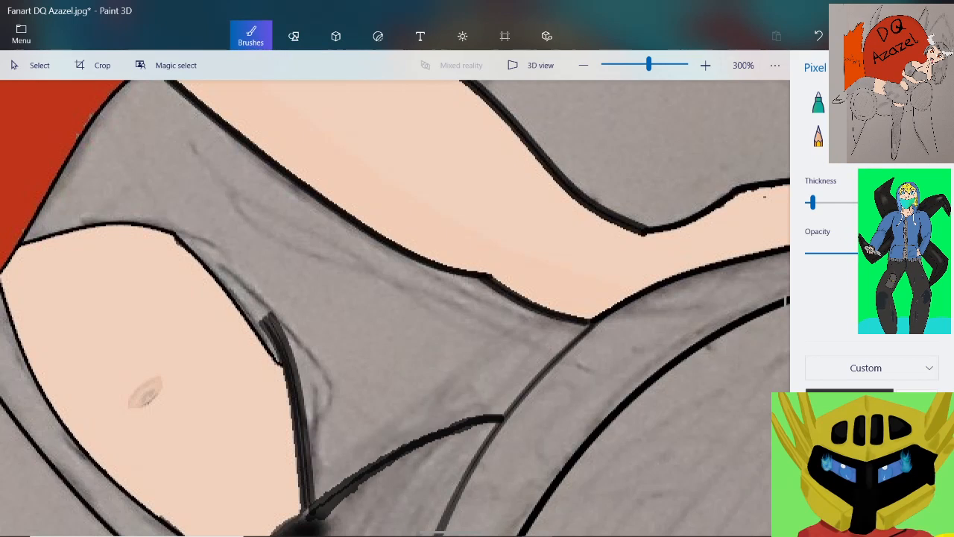
Change the dark red custom colour to near-white, hex fff1f0
left_click(849, 396)
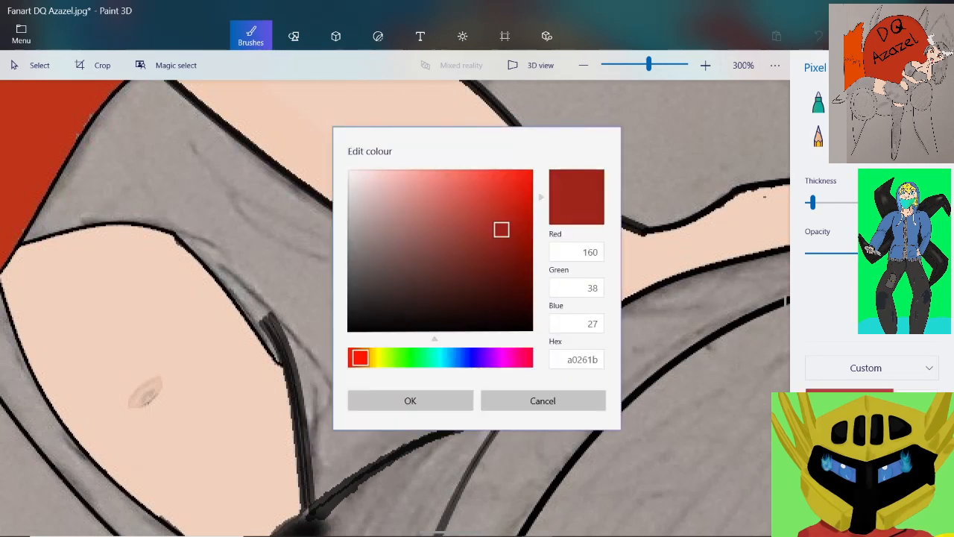
mouse_move(501, 230)
left_mouse_down()
mouse_move(402, 166)
mouse_move(358, 169)
left_mouse_up()
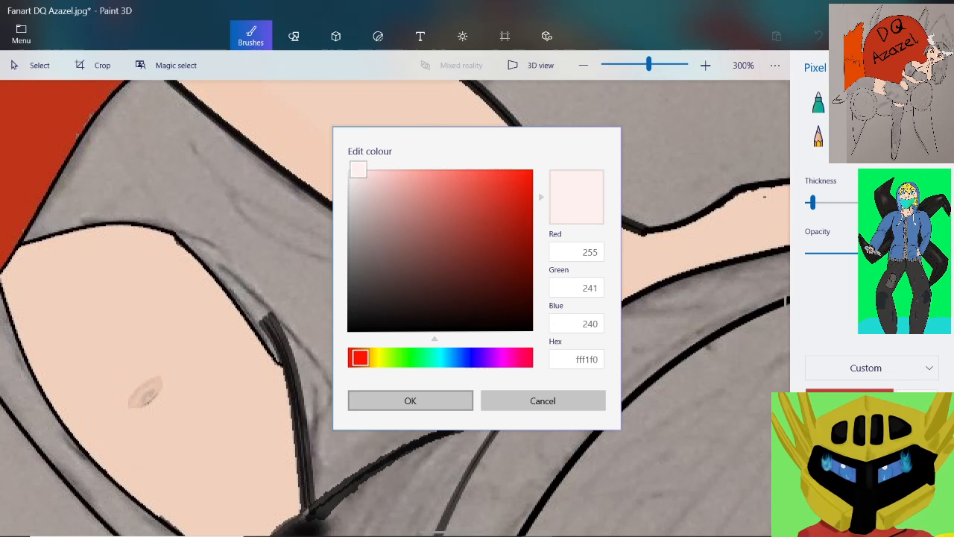
left_click(409, 401)
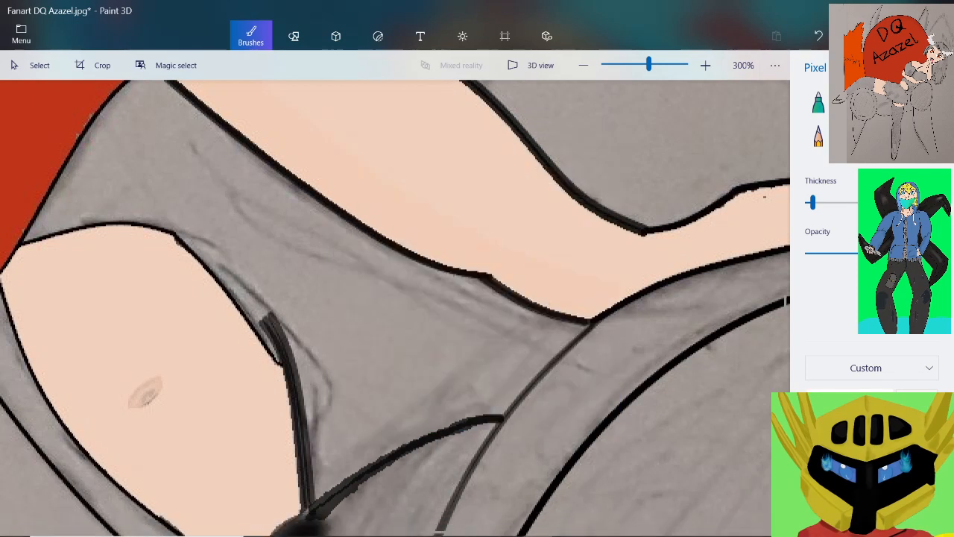
Change the light orange custom colour to a pale purple
double_click(850, 504)
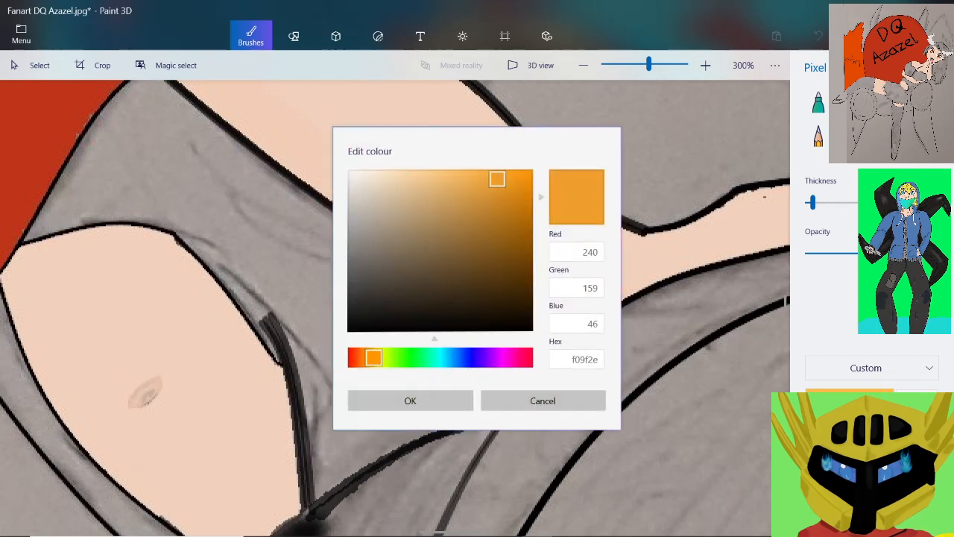
left_click_drag(373, 357, 485, 357)
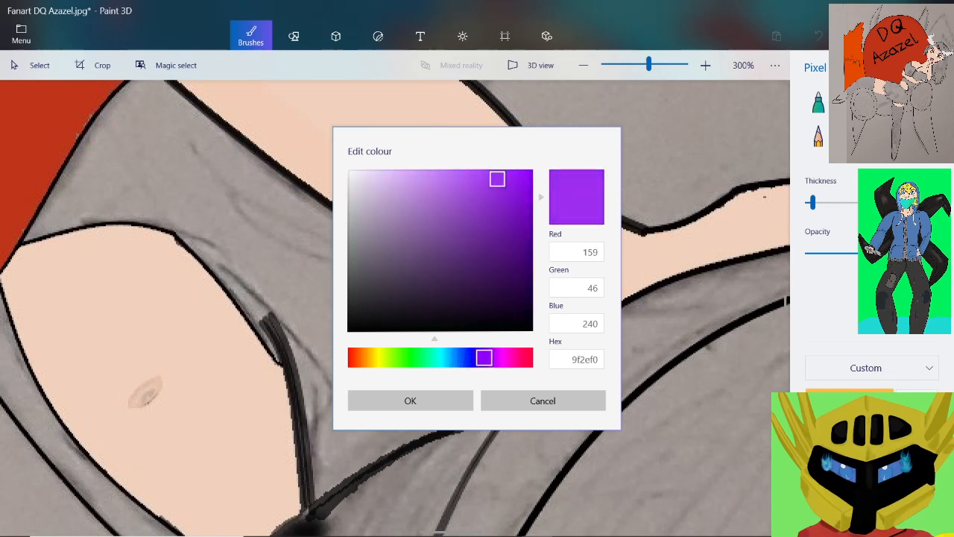
left_click_drag(497, 179, 395, 169)
left_click(410, 401)
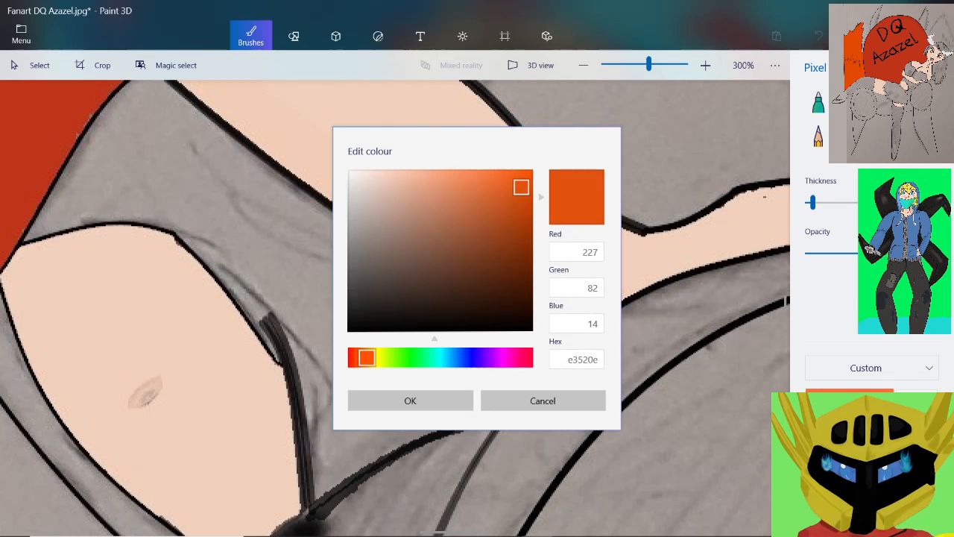
Change the orange custom colour to a dusty pink, hex c56d92
left_click_drag(367, 357, 508, 358)
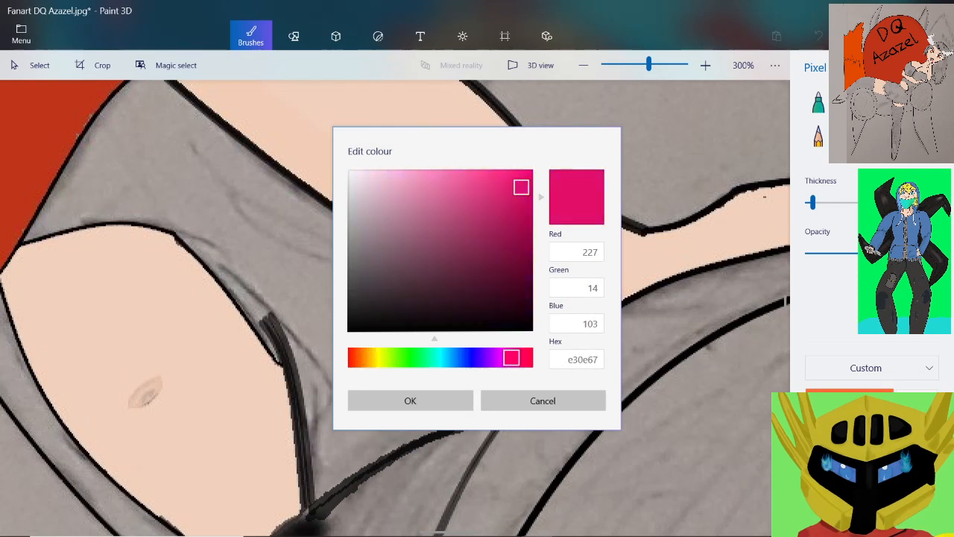
left_click_drag(521, 187, 455, 196)
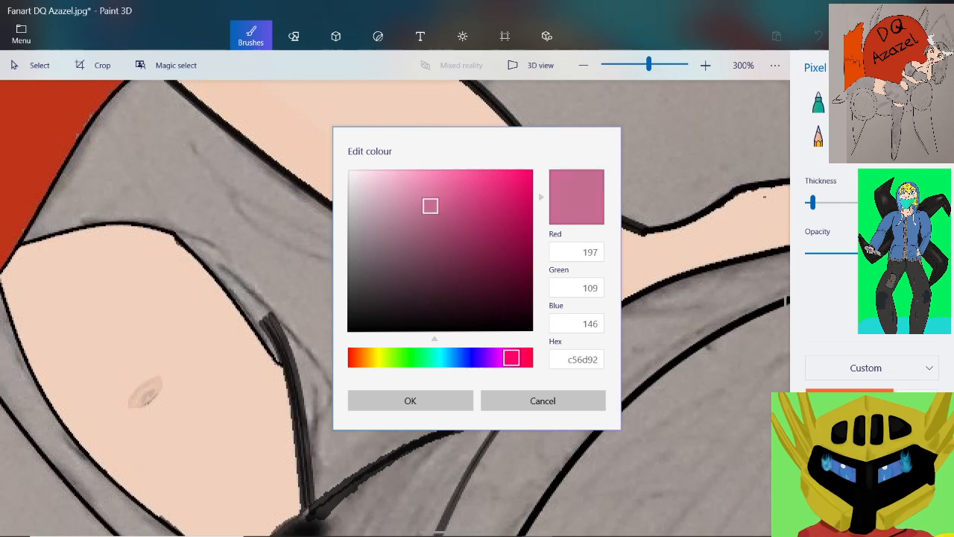
left_click(410, 400)
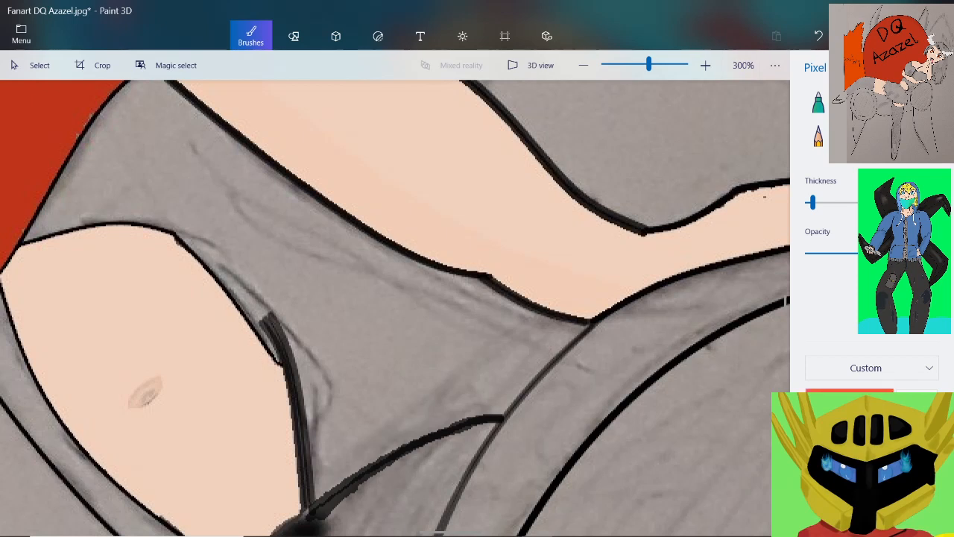
Change the red-orange custom colour to a soft yellow-green, hex cadd69
left_click(849, 401)
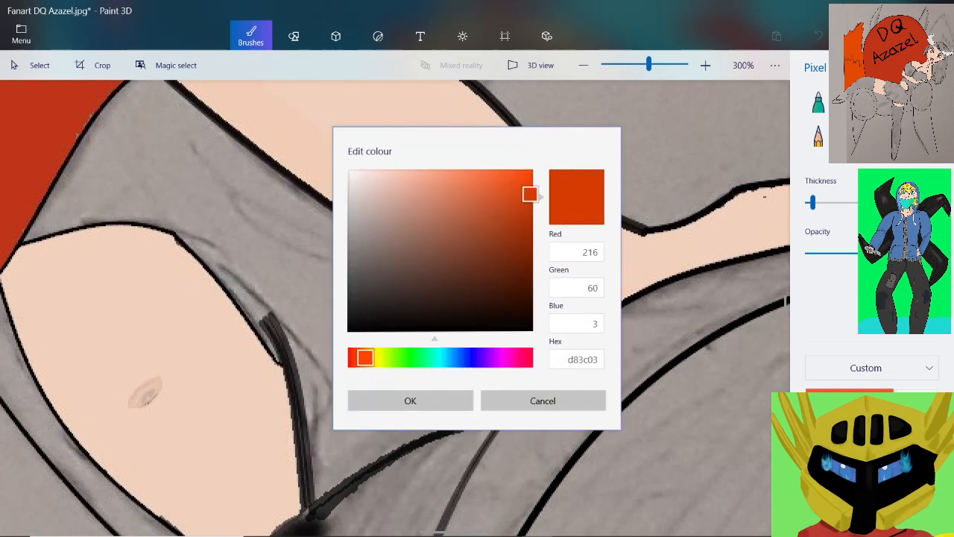
left_click_drag(364, 357, 384, 358)
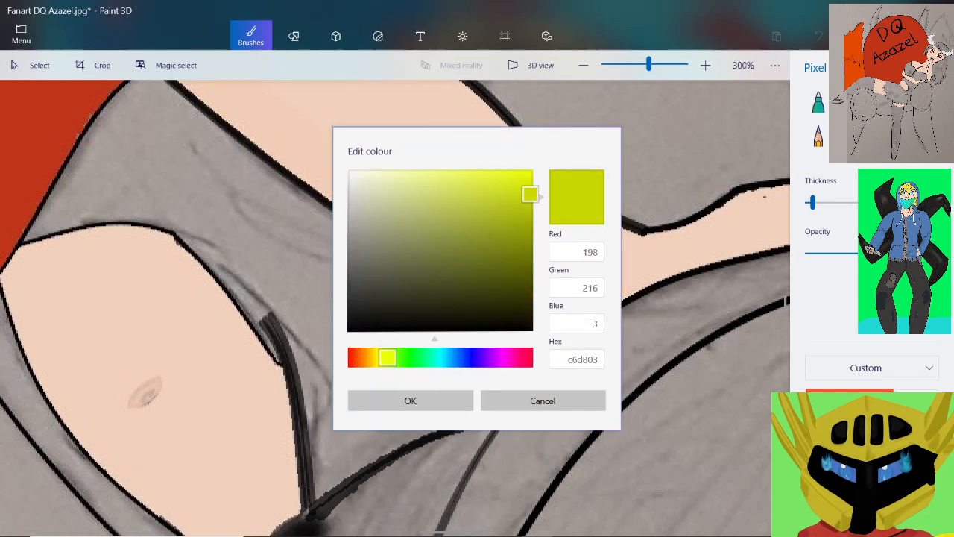
mouse_move(529, 194)
left_mouse_down()
mouse_move(437, 166)
mouse_move(444, 190)
left_mouse_up()
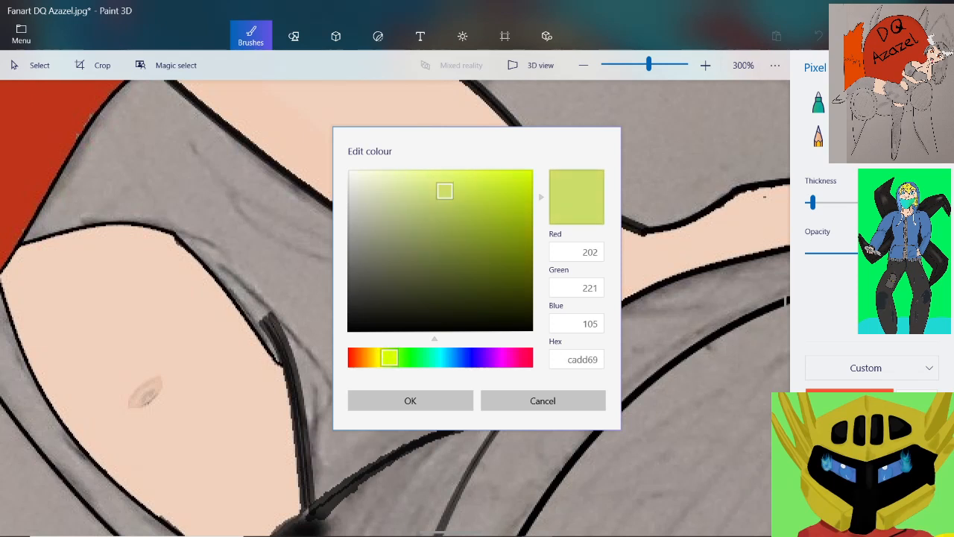
left_click(410, 401)
Draw a three-point curve on the grey top from the midriff's upper corner to the forearm outline, bending it along the torso edge
scroll(410, 401, "down", 5)
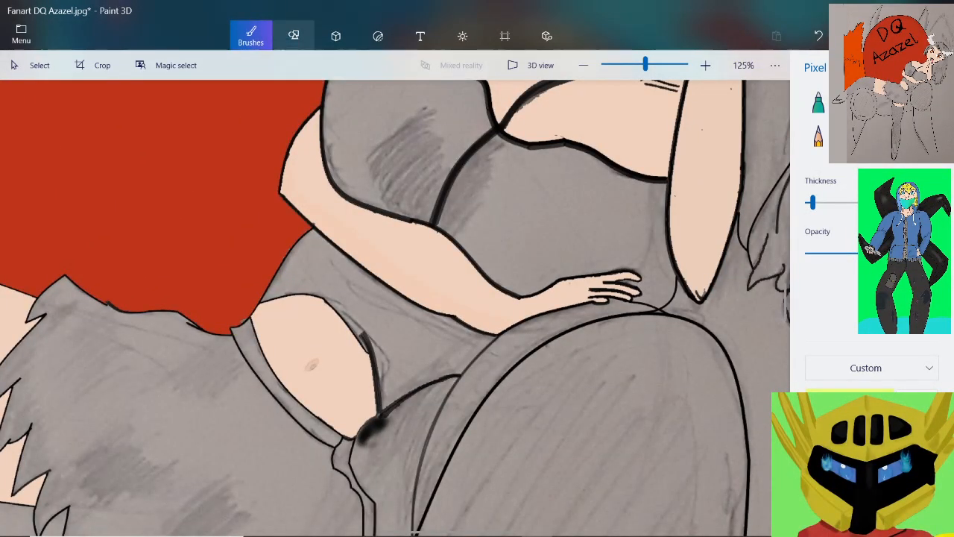
left_click(294, 36)
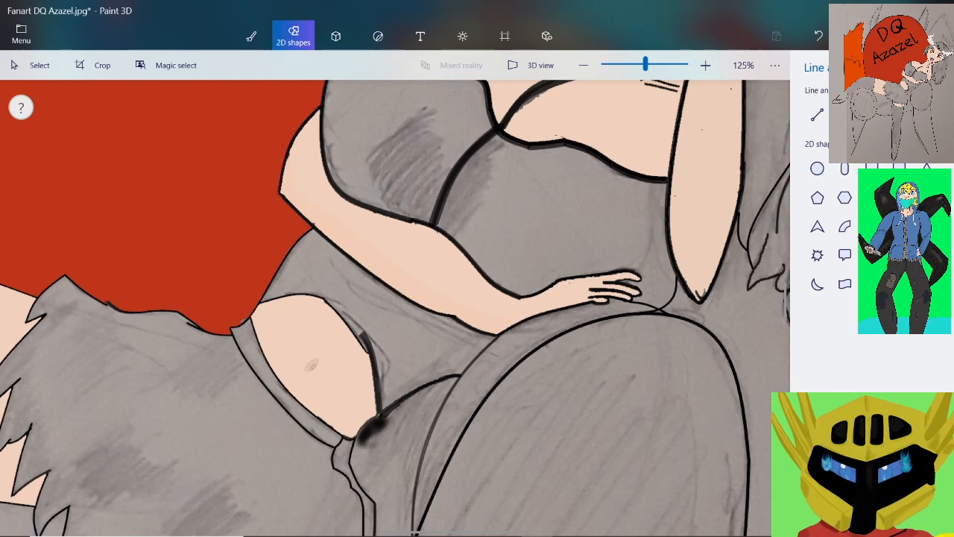
scroll(316, 245, "up", 8)
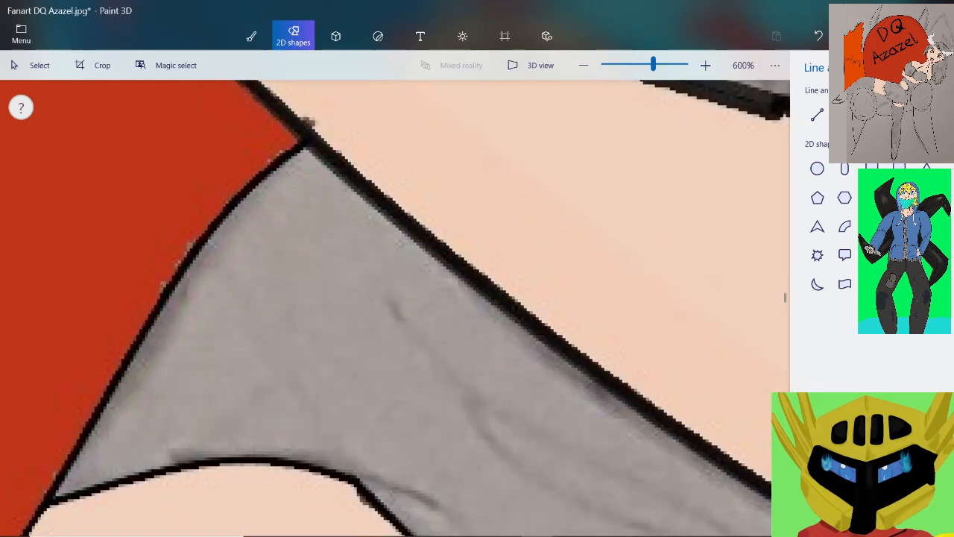
mouse_move(364, 206)
left_mouse_down()
mouse_move(288, 224)
mouse_move(181, 284)
mouse_move(111, 438)
mouse_move(59, 495)
left_mouse_up()
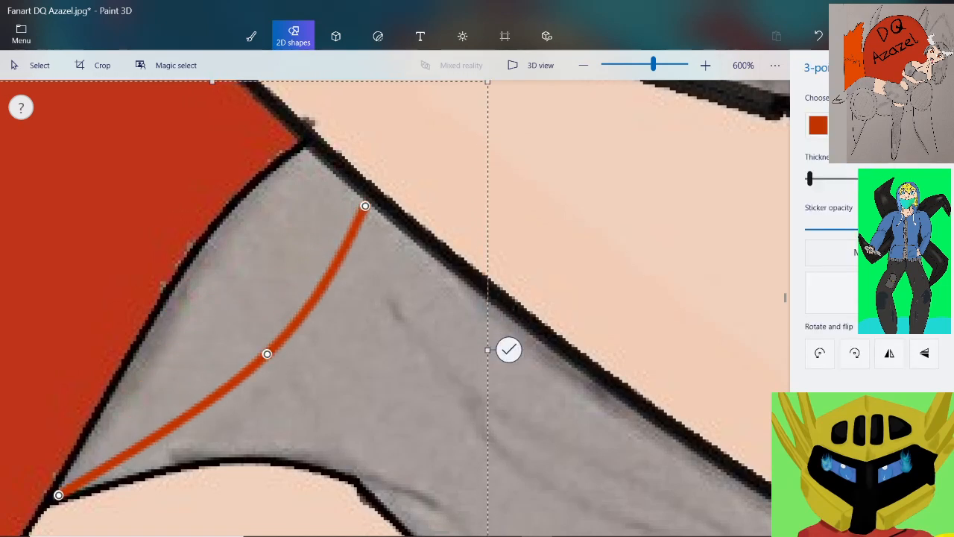
left_click_drag(267, 354, 244, 258)
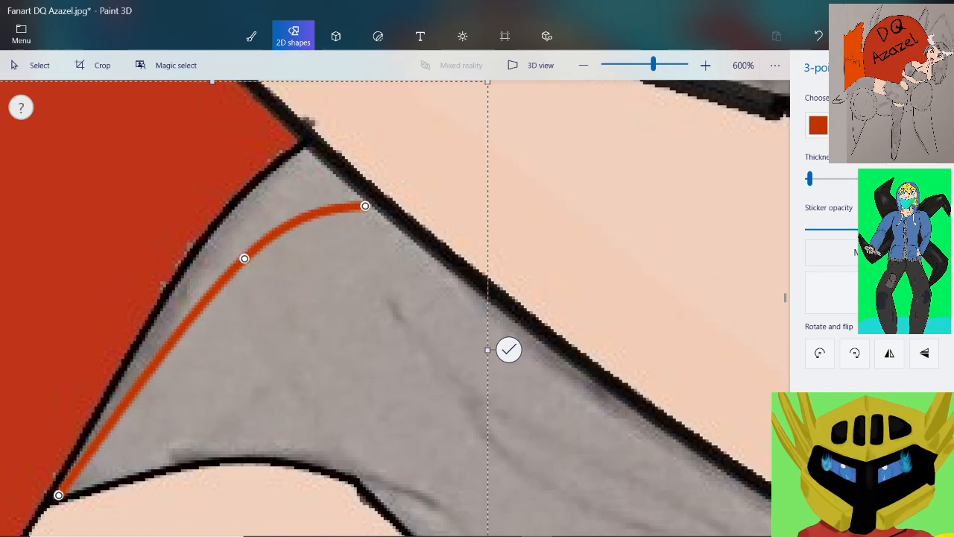
left_click_drag(364, 205, 348, 187)
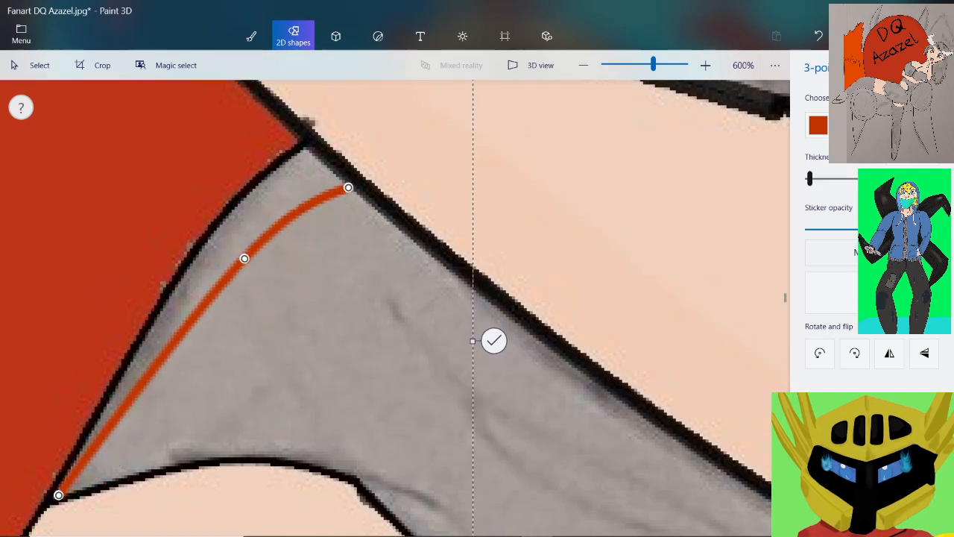
Recolour the curve with the pale purple custom colour and lower its sticker opacity slightly
left_click(817, 126)
left_click(785, 244)
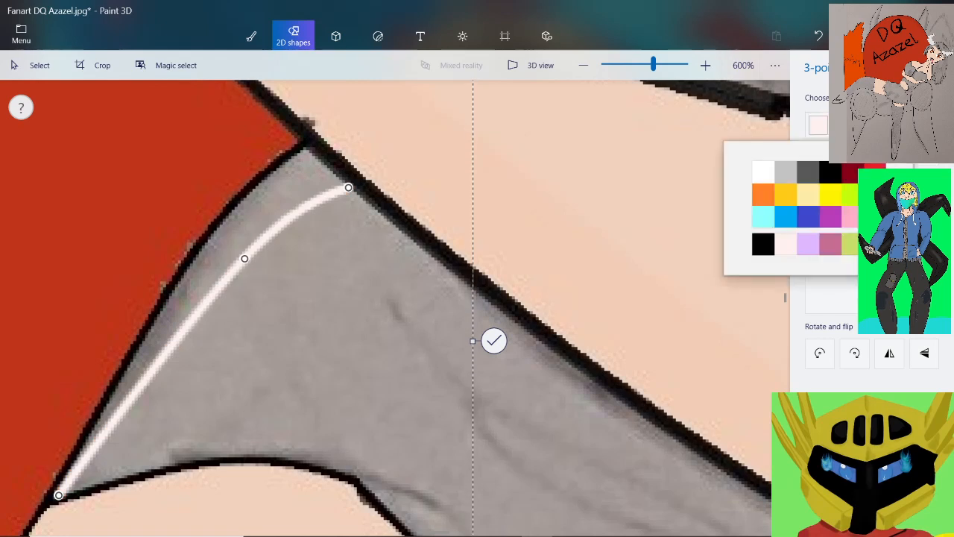
left_click(808, 244)
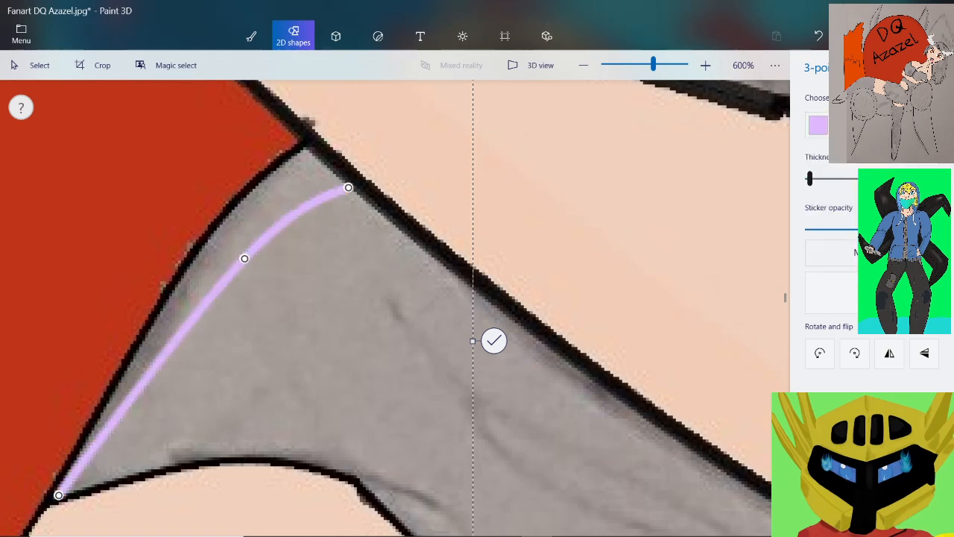
left_click_drag(935, 228, 895, 228)
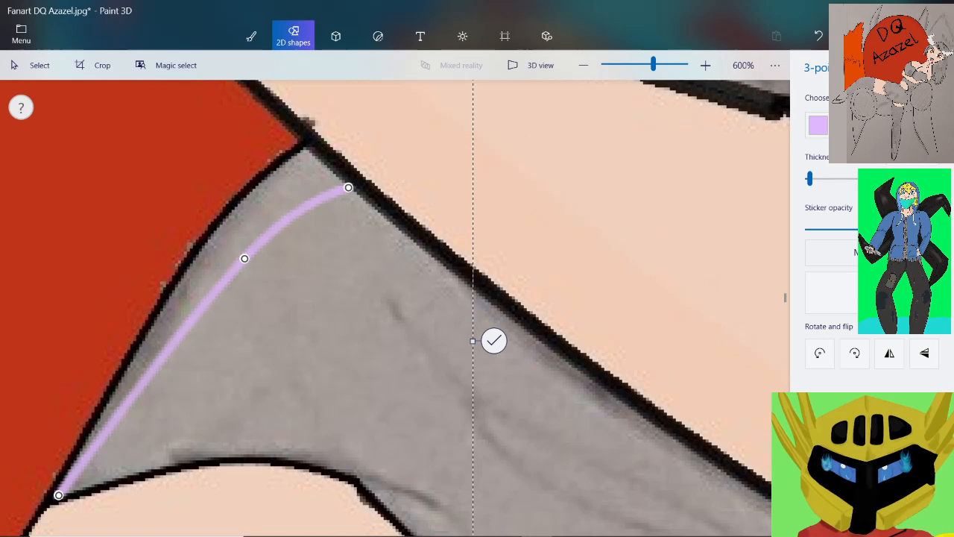
Fine-tune the purple curve's position so its lower end fits into the corner between the torso edge and midriff outlines
scroll(304, 158, "up", 5)
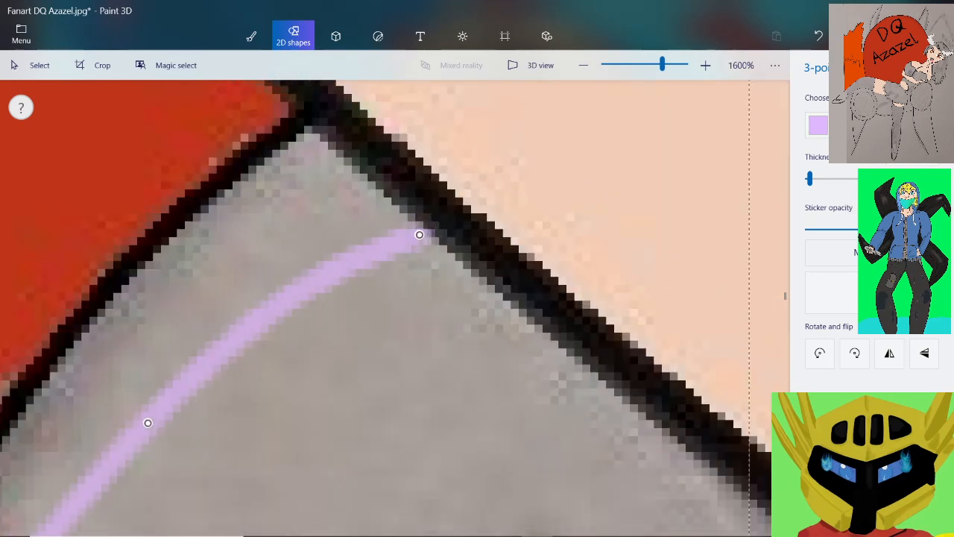
scroll(417, 231, "down", 6)
scroll(263, 398, "up", 7)
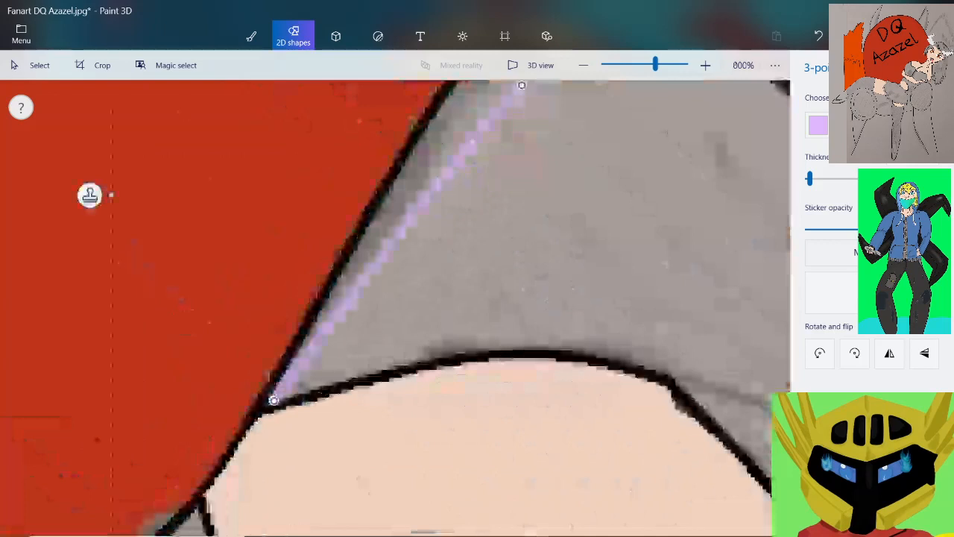
mouse_move(322, 397)
left_mouse_down()
mouse_move(311, 394)
mouse_move(320, 391)
left_mouse_up()
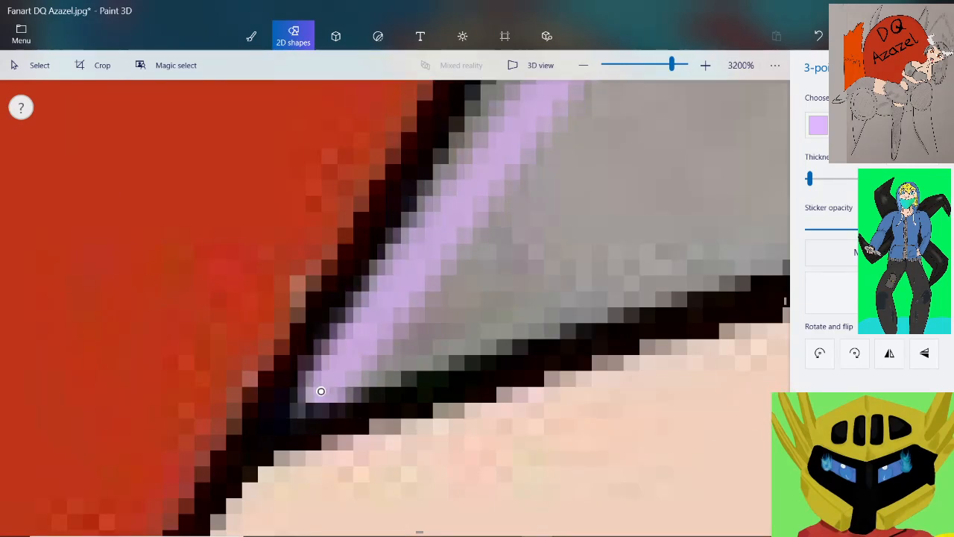
scroll(320, 390, "down", 8)
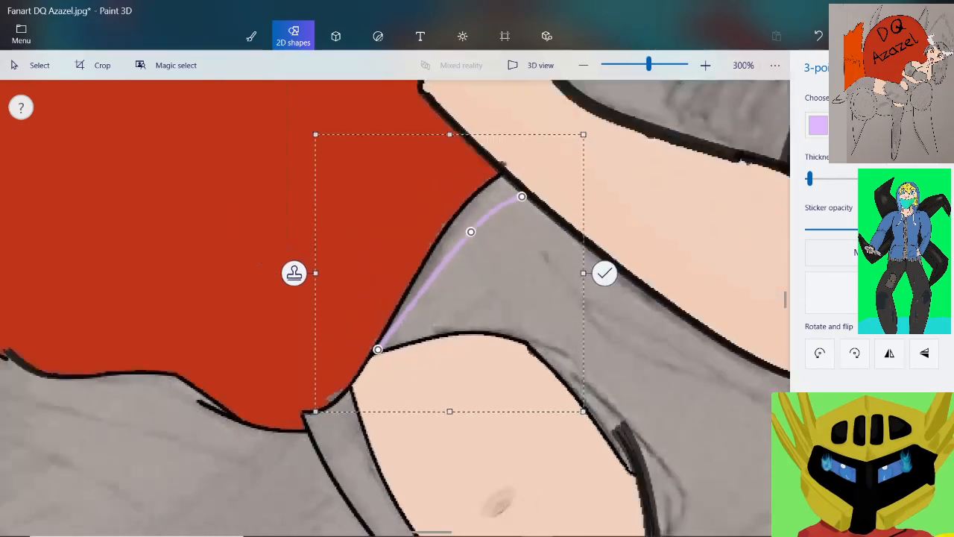
scroll(524, 254, "up", 3)
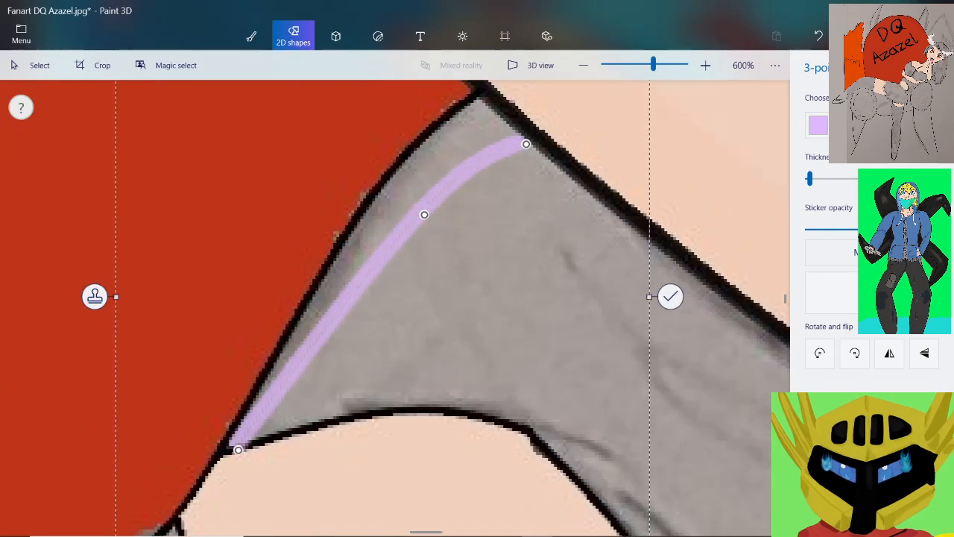
left_click_drag(238, 449, 242, 439)
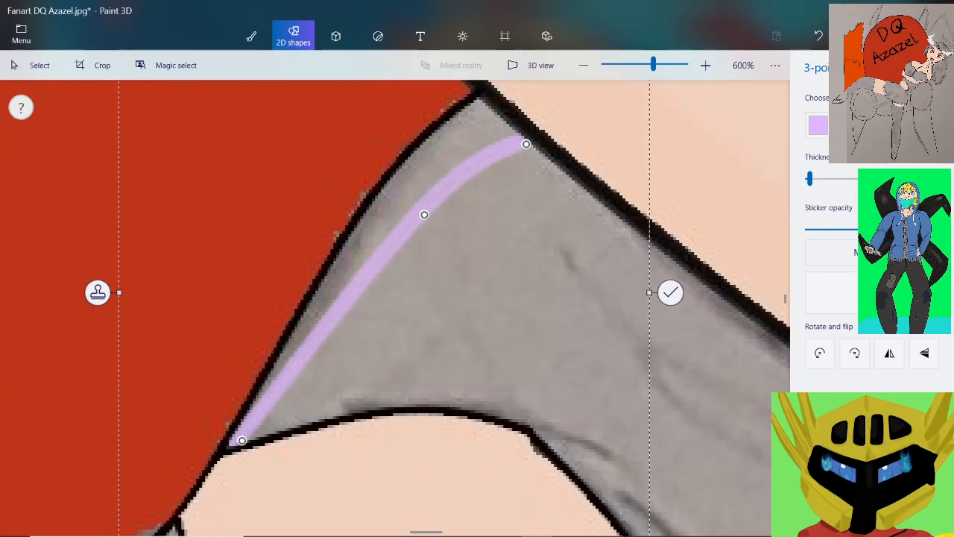
left_click_drag(320, 335, 317, 338)
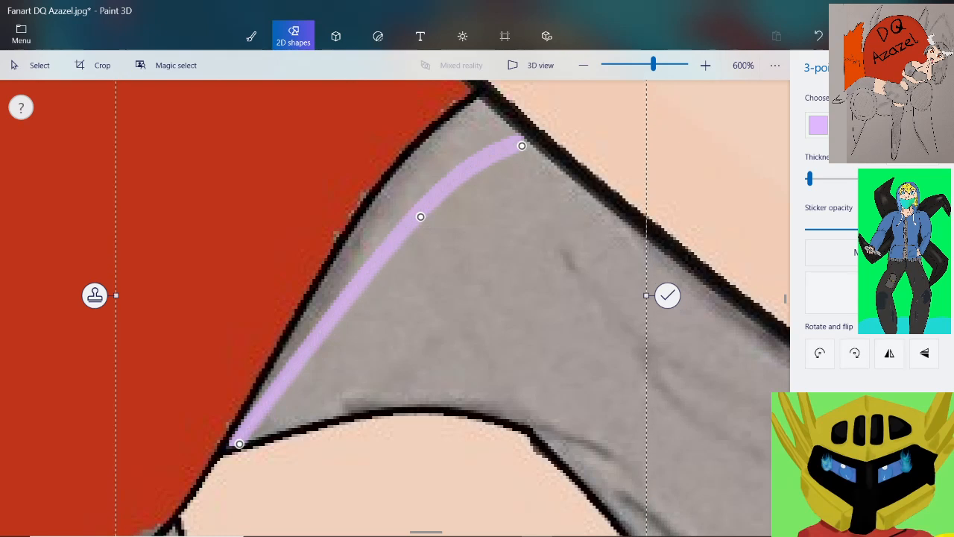
Stamp the purple curve and reshape the copy into a second fold line fanning out below it from the same corner to the forearm
left_click_drag(521, 145, 581, 191)
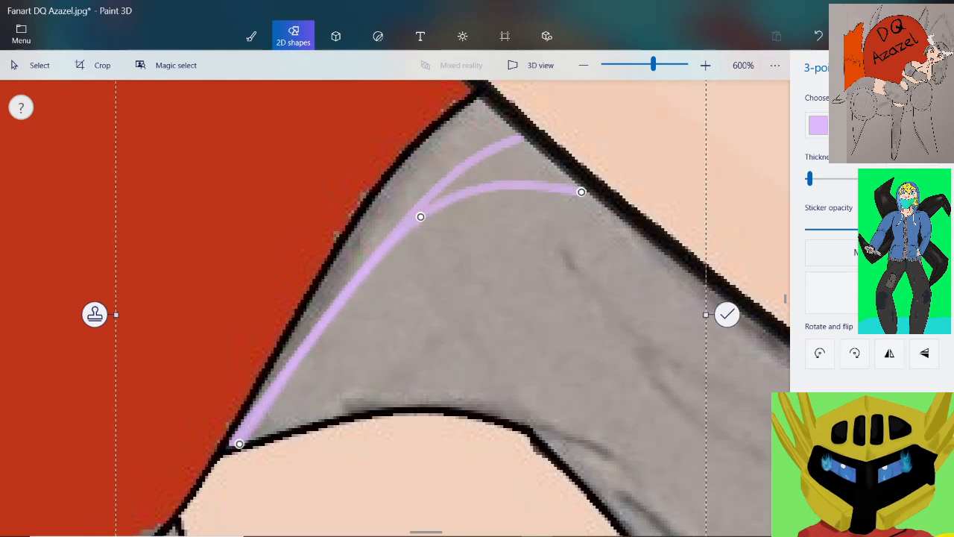
left_click_drag(420, 217, 441, 241)
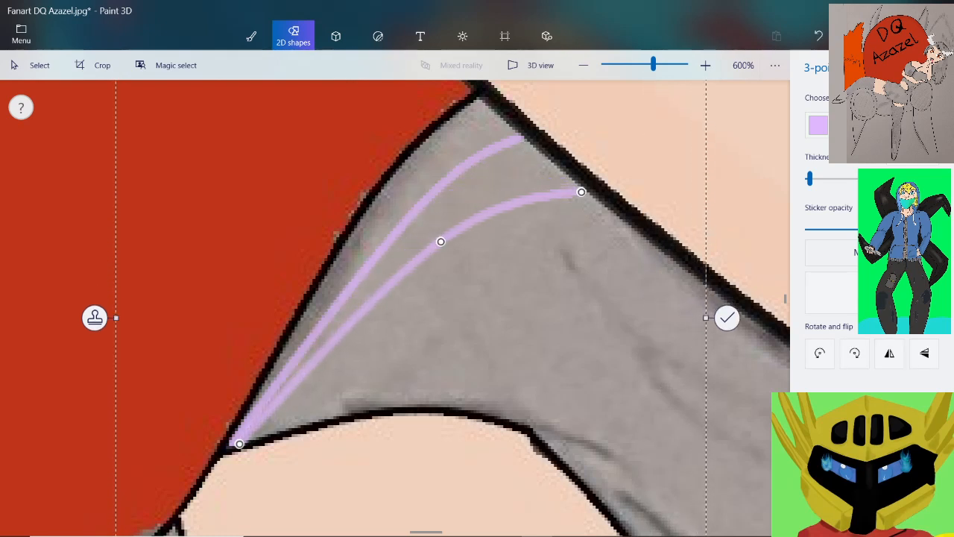
scroll(228, 457, "up", 5)
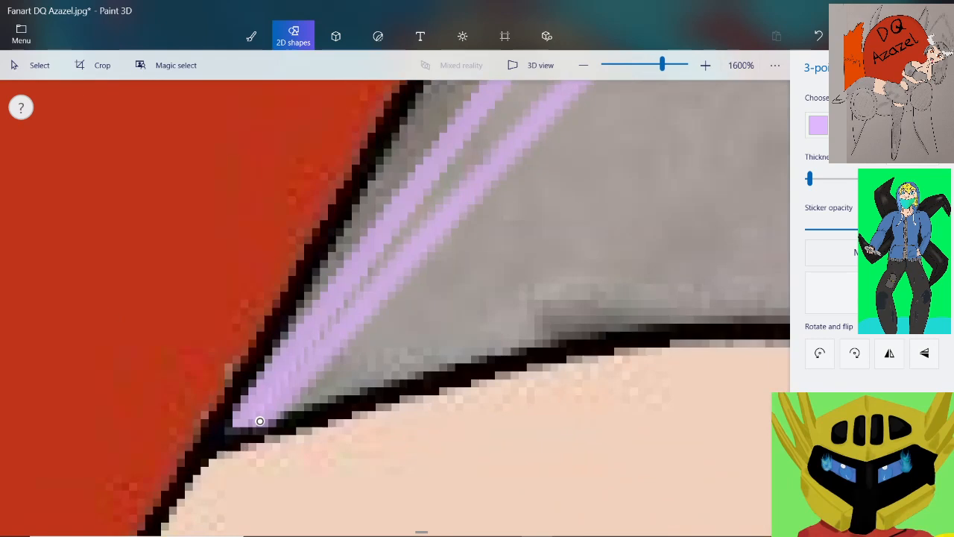
left_click_drag(260, 422, 253, 421)
scroll(253, 420, "down", 4)
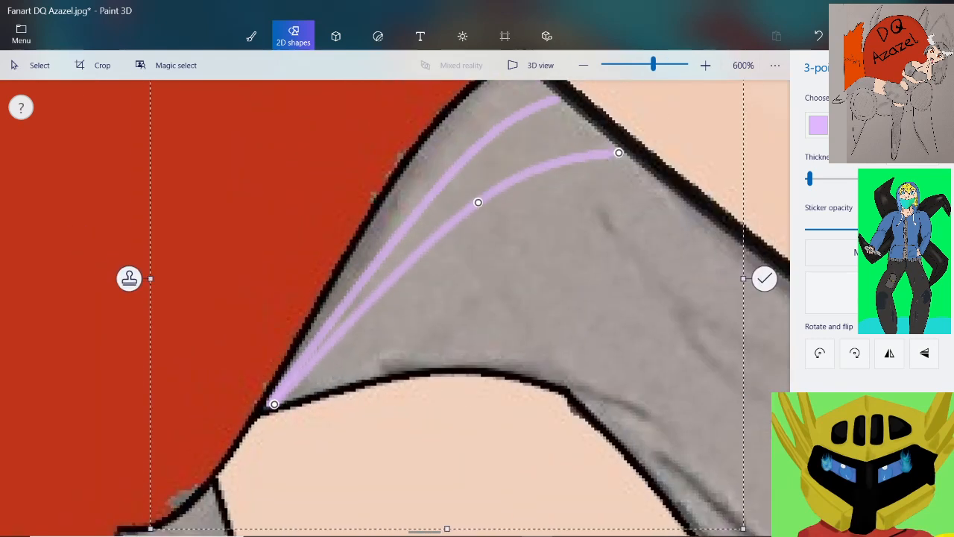
scroll(169, 460, "up", 2)
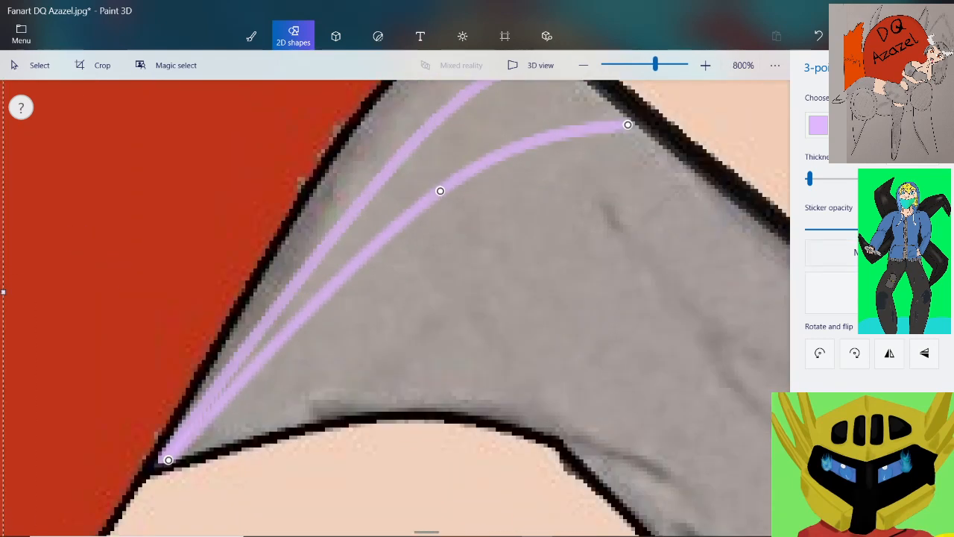
scroll(557, 270, "down", 3)
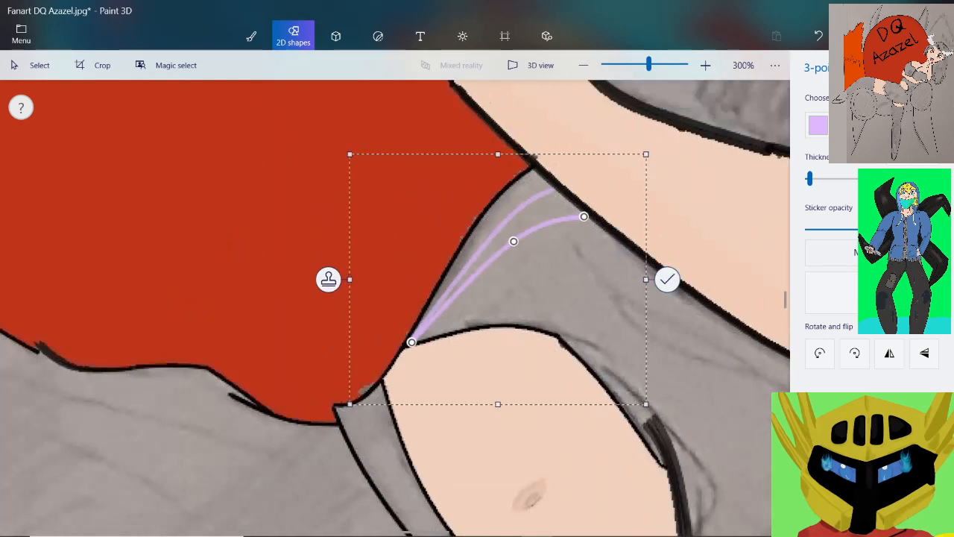
left_click(667, 280)
Draw a three-point curve across the grey top from the forearm outline to the midriff's lower corner, bowing it gently downward
scroll(638, 261, "down", 2)
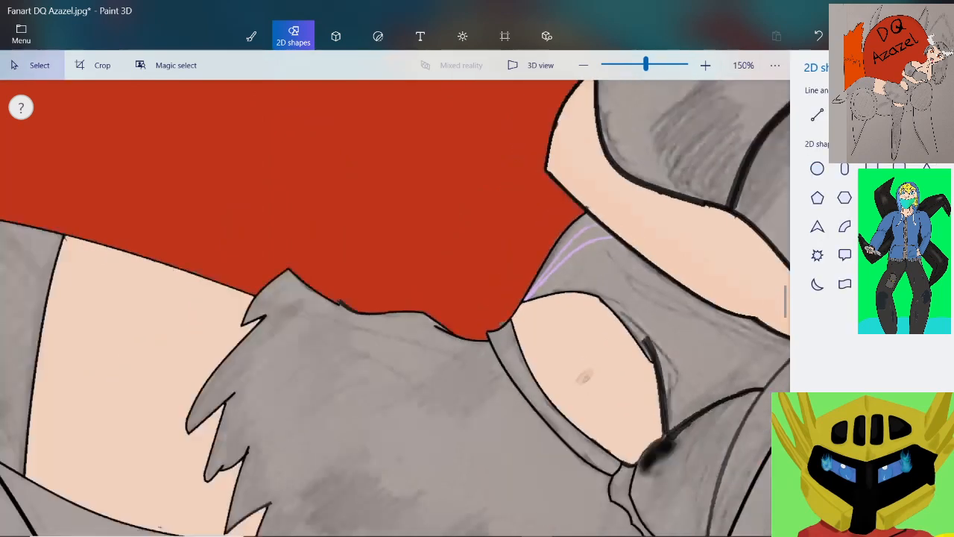
scroll(656, 328, "down", 2)
scroll(745, 376, "up", 2)
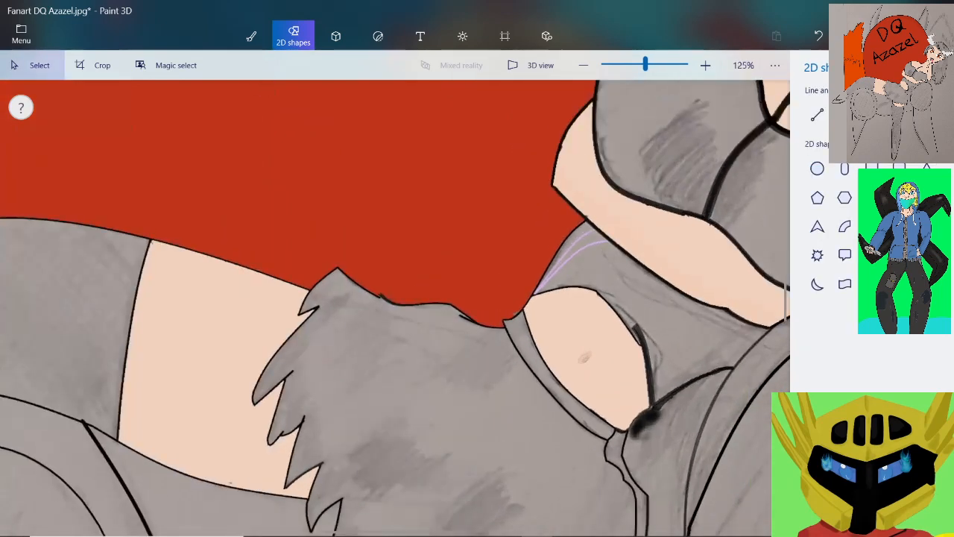
scroll(752, 369, "up", 3)
scroll(689, 319, "down", 2)
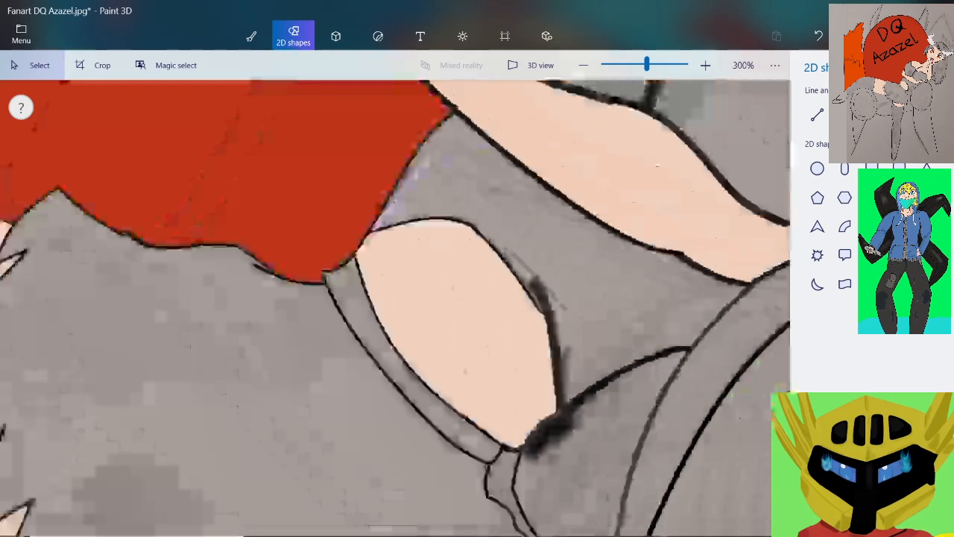
scroll(719, 302, "up", 2)
scroll(256, 406, "down", 2)
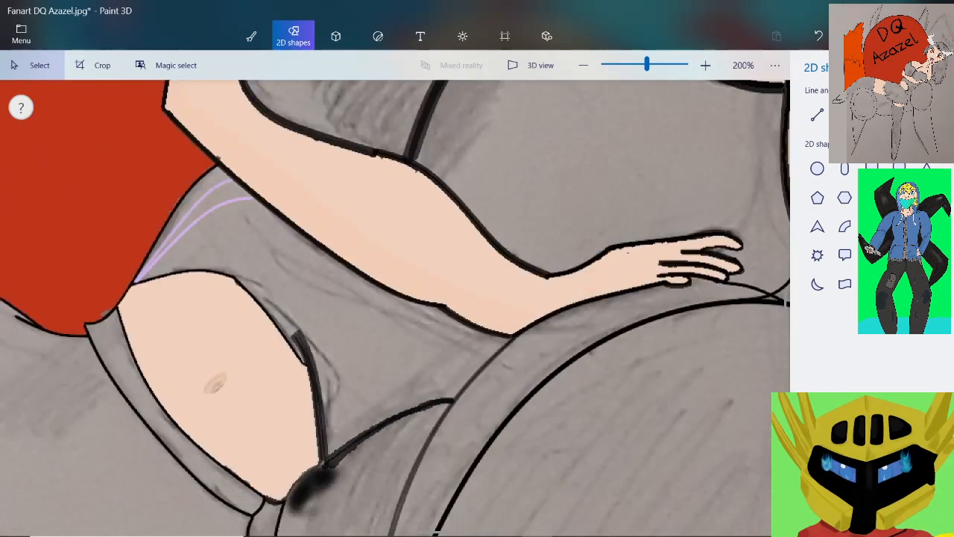
scroll(349, 389, "up", 2)
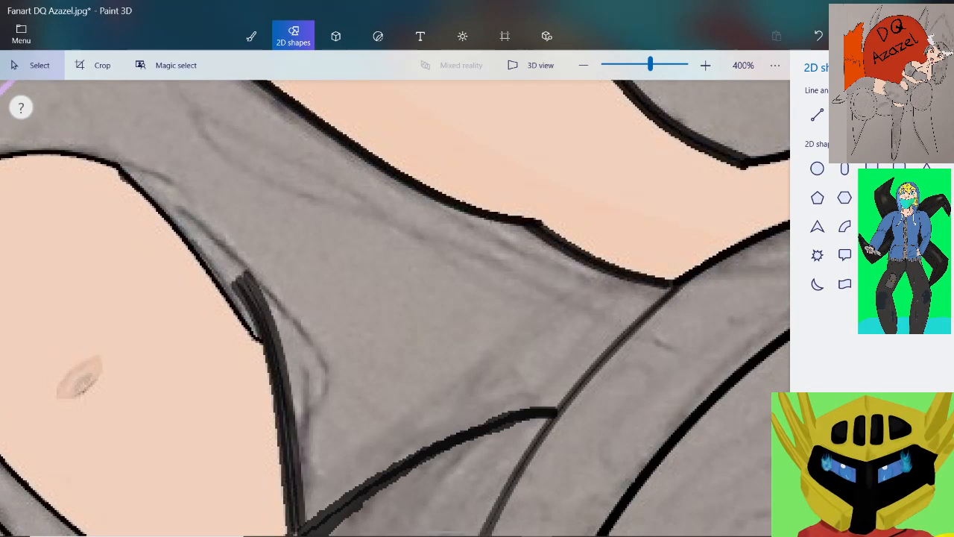
left_click(844, 115)
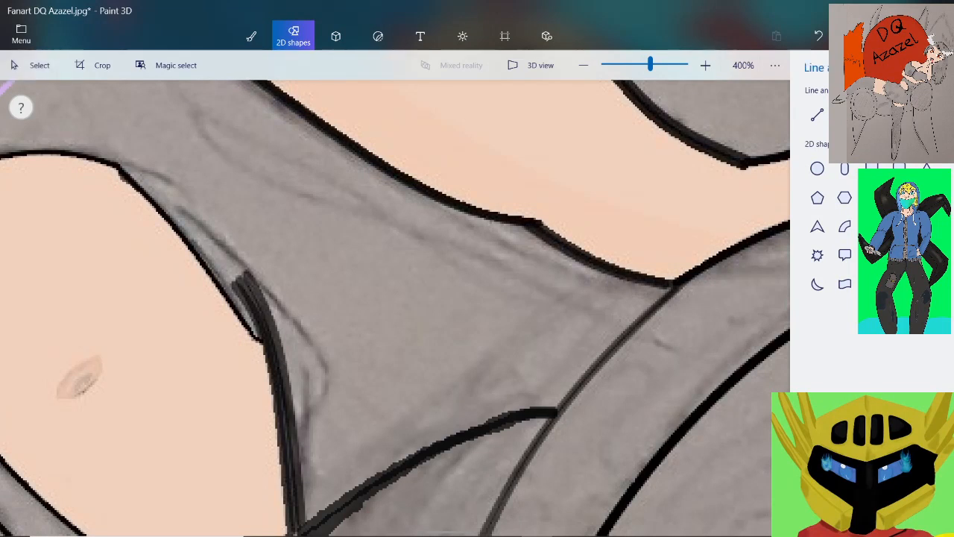
mouse_move(543, 306)
left_mouse_down()
mouse_move(335, 413)
mouse_move(298, 459)
mouse_move(306, 506)
left_mouse_up()
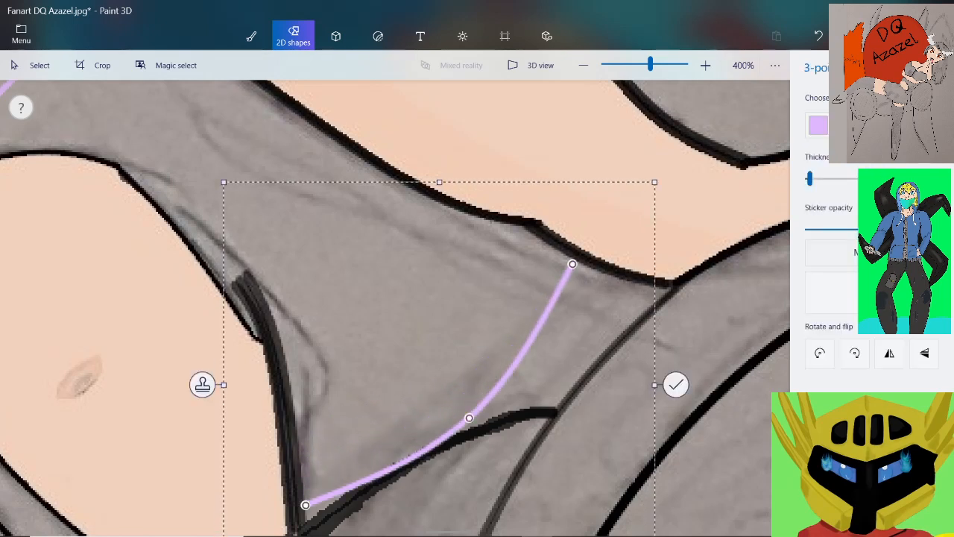
mouse_move(440, 386)
left_mouse_down()
mouse_move(407, 375)
mouse_move(433, 379)
left_mouse_up()
left_click_drag(463, 412, 426, 421)
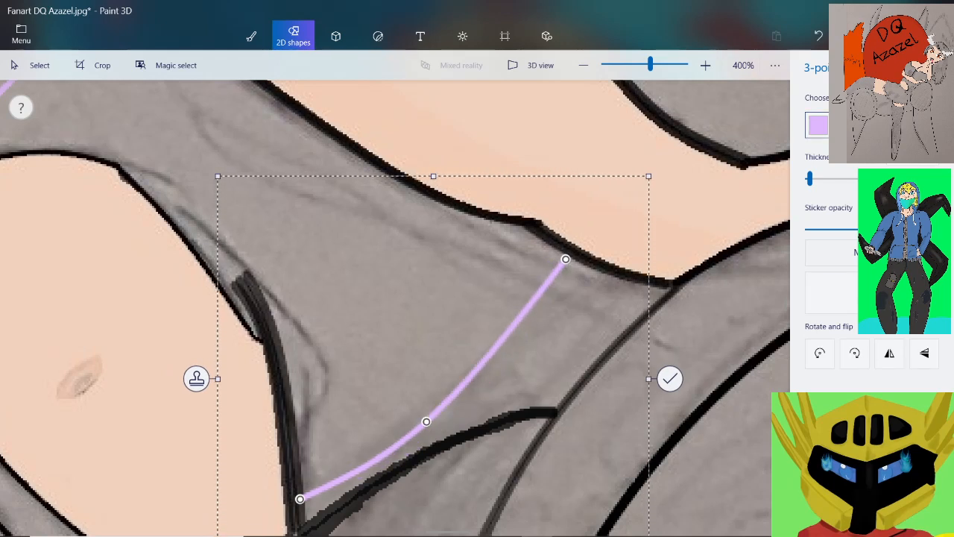
Recolour the new curve with the dusky pink custom colour and lower its sticker opacity
left_click(819, 125)
left_click(831, 243)
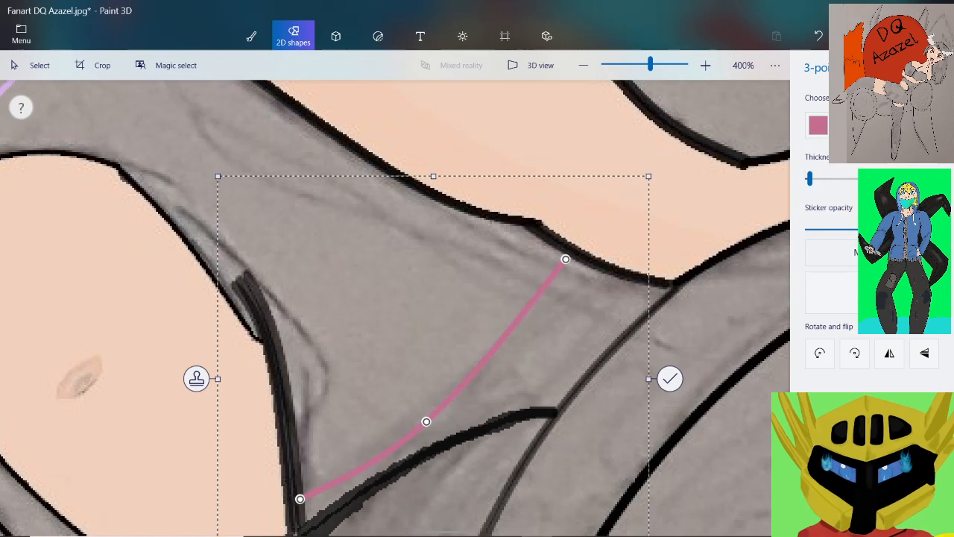
left_click_drag(936, 230, 860, 230)
Fit the pink curve's lower end against the midriff outline and its upper end against the forearm outline, and commit it
scroll(299, 525, "up", 5, "ctrl")
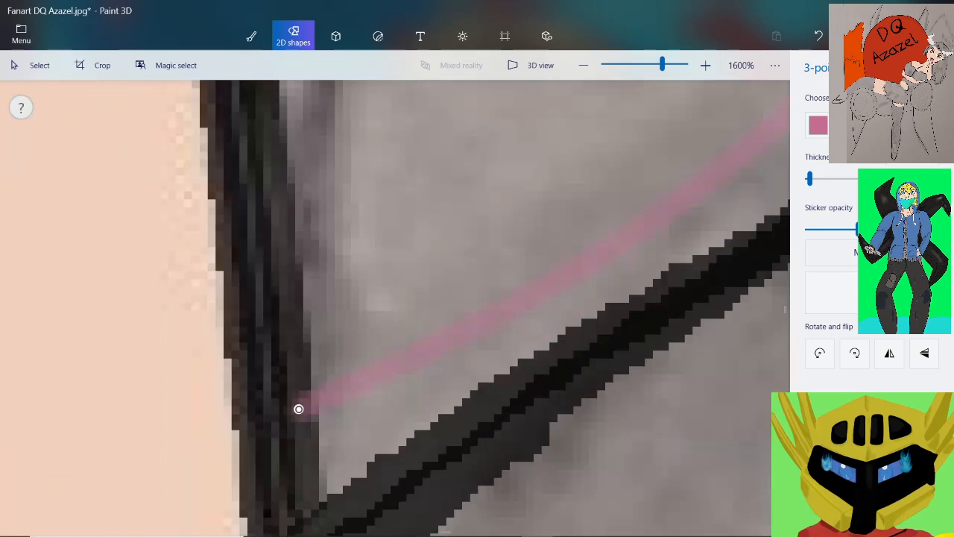
left_click_drag(298, 408, 325, 397)
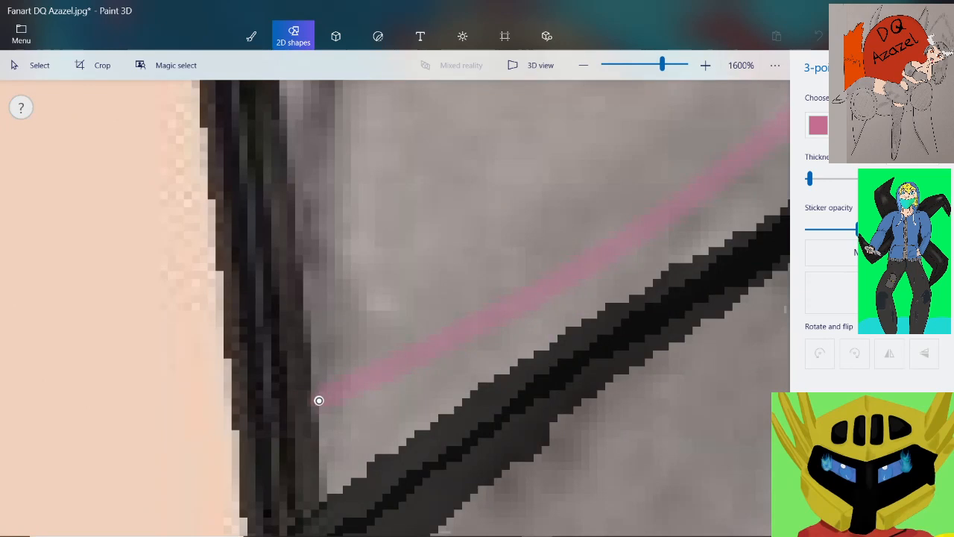
scroll(319, 400, "down", 5, "ctrl")
scroll(621, 142, "up", 5, "ctrl")
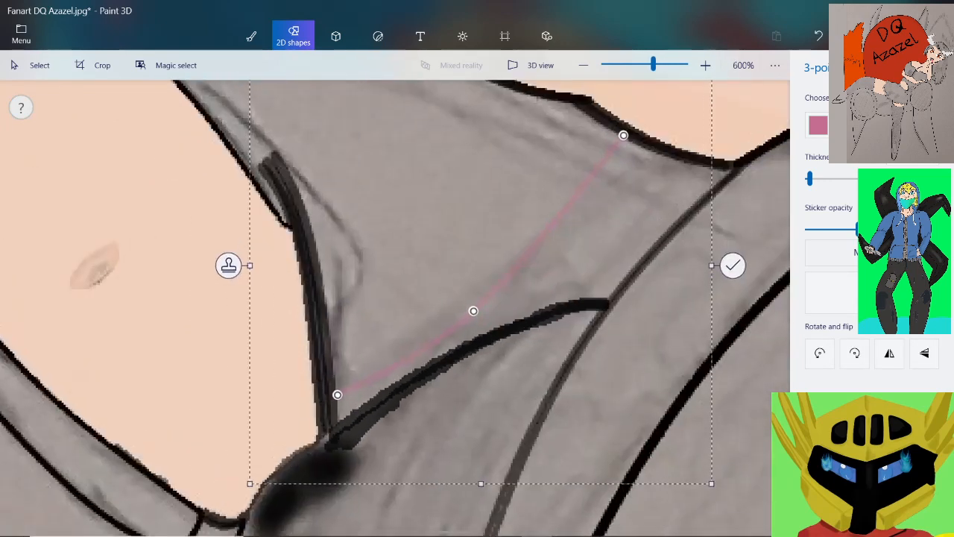
scroll(665, 97, "up", 3, "ctrl")
left_click_drag(579, 198, 577, 211)
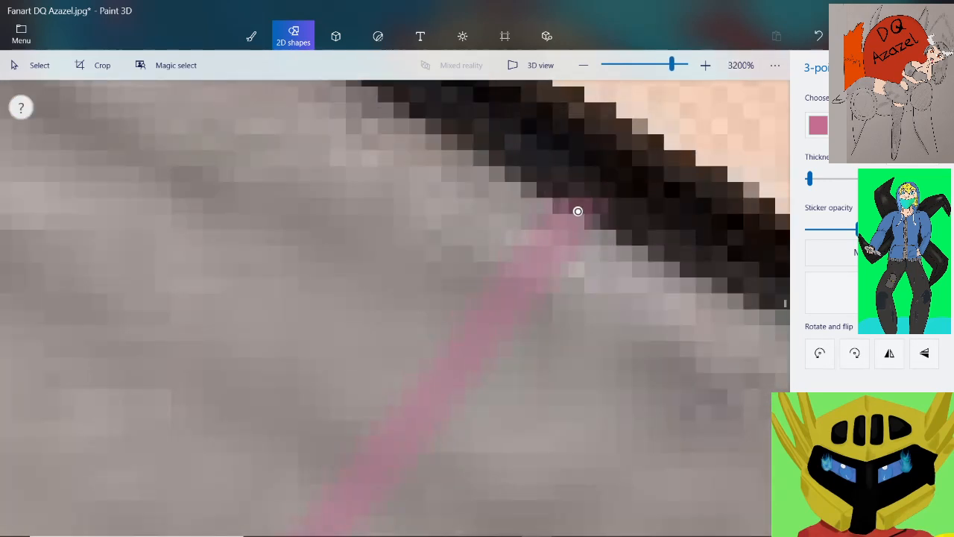
scroll(570, 217, "down", 6, "ctrl")
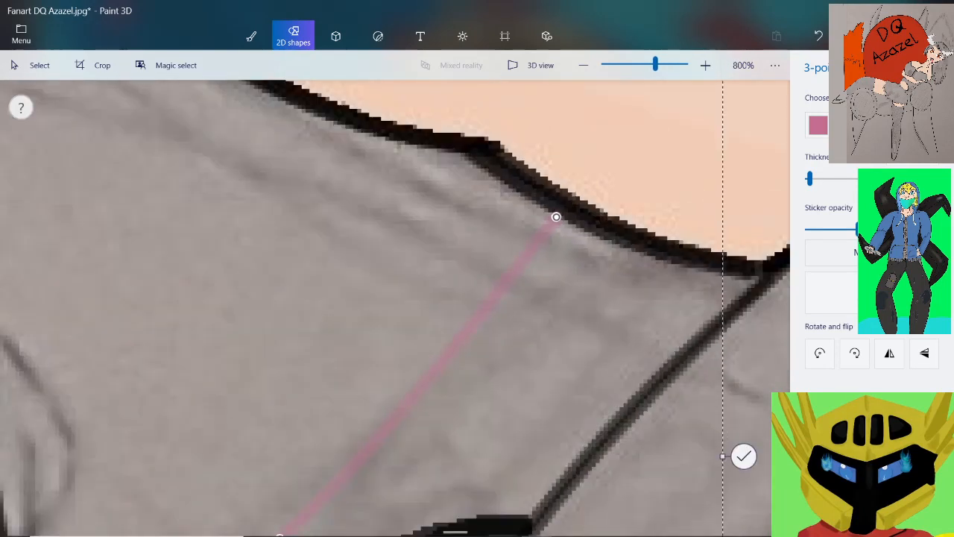
left_click(744, 456)
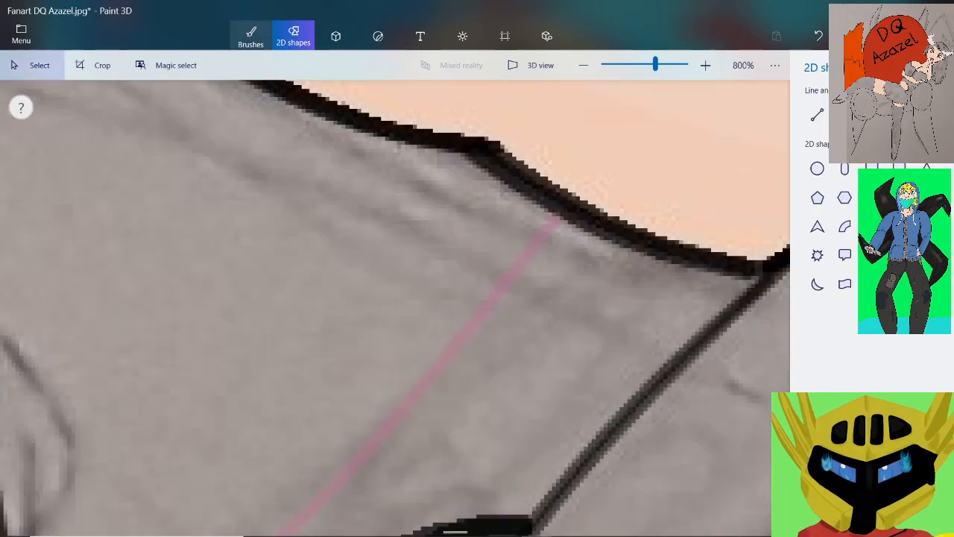
Sample the pink line's colour for the Pixel pen and fill in its faded upper end against the forearm outline
left_click(251, 36)
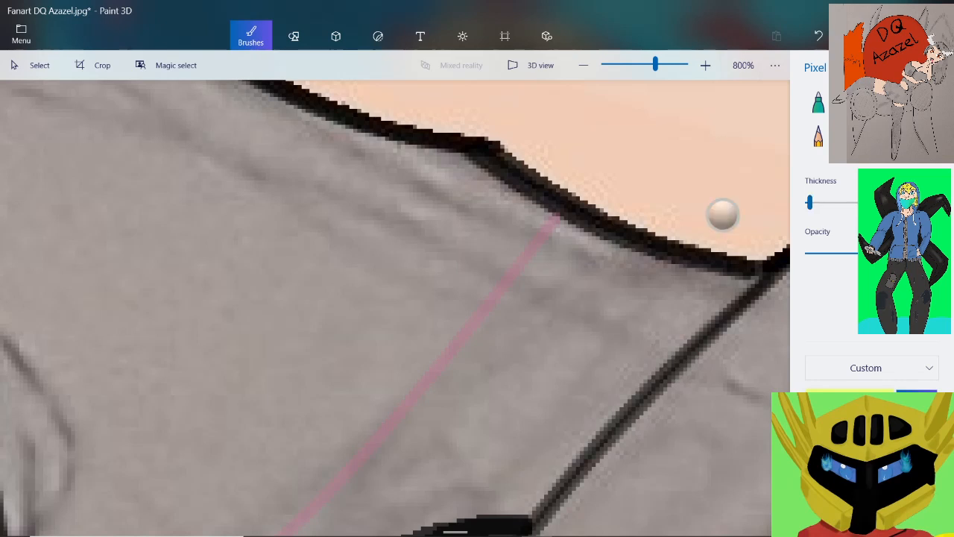
scroll(555, 188, "up", 2)
scroll(556, 188, "up", 4)
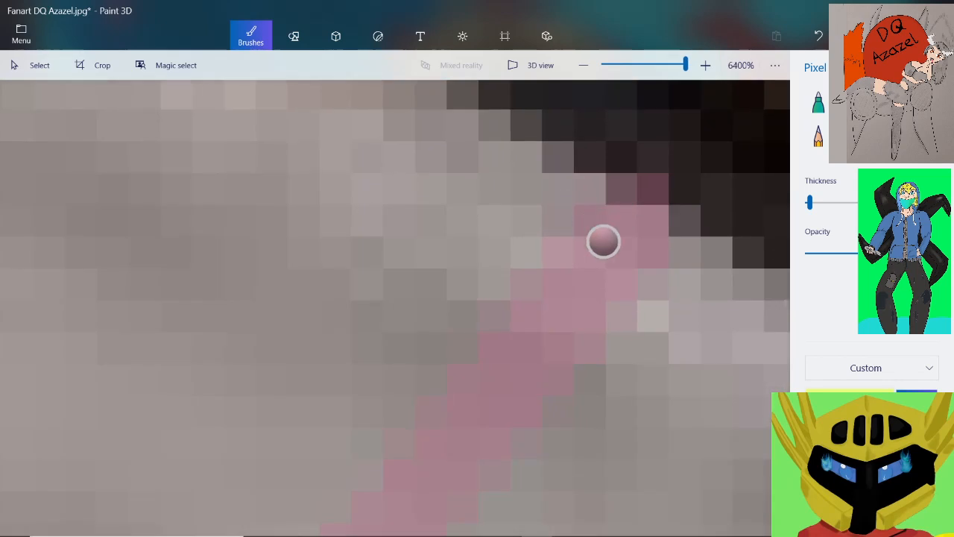
left_click(603, 241)
mouse_move(621, 220)
left_mouse_down()
mouse_move(650, 223)
mouse_move(624, 245)
left_mouse_up()
scroll(625, 240, "down", 1)
scroll(625, 240, "down", 4)
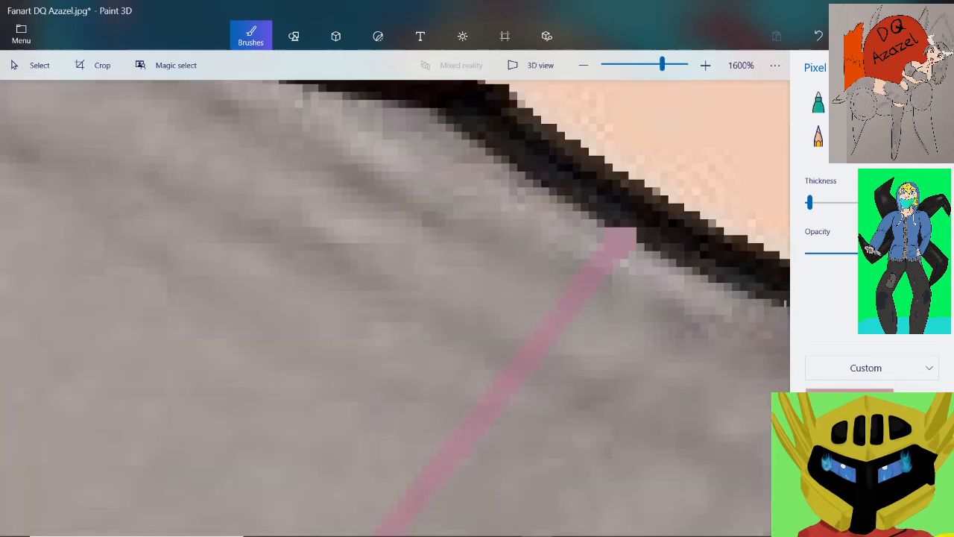
Extend the pink line's lower end with the Pixel pen so it meets the thick midriff outline
scroll(380, 446, "up", 3)
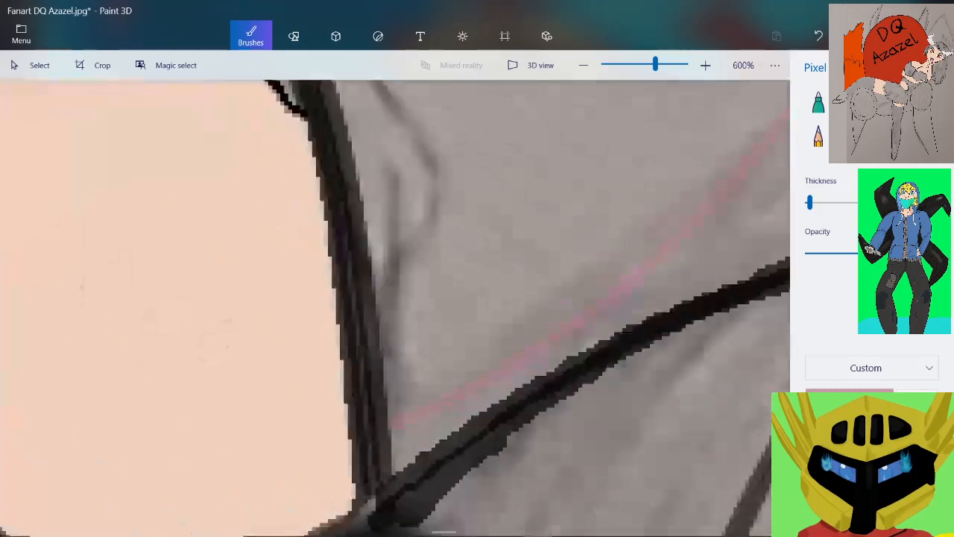
left_click_drag(461, 336, 466, 382)
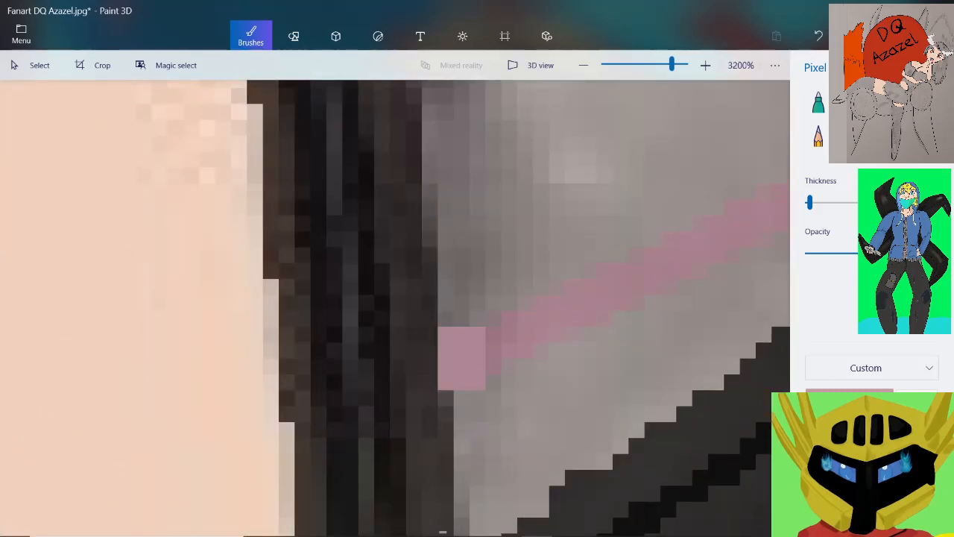
scroll(469, 369, "down", 3)
scroll(496, 365, "up", 2)
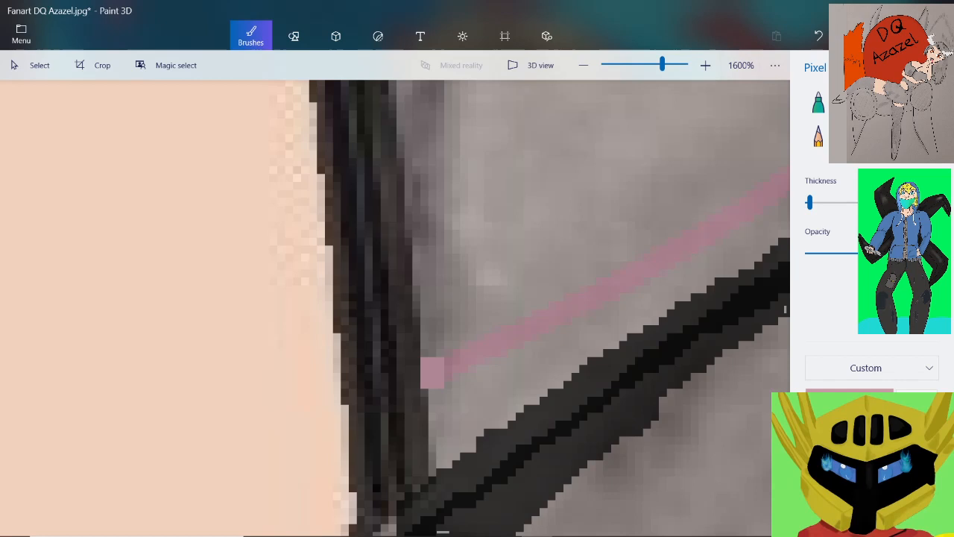
scroll(432, 369, "down", 5)
scroll(356, 226, "up", 5)
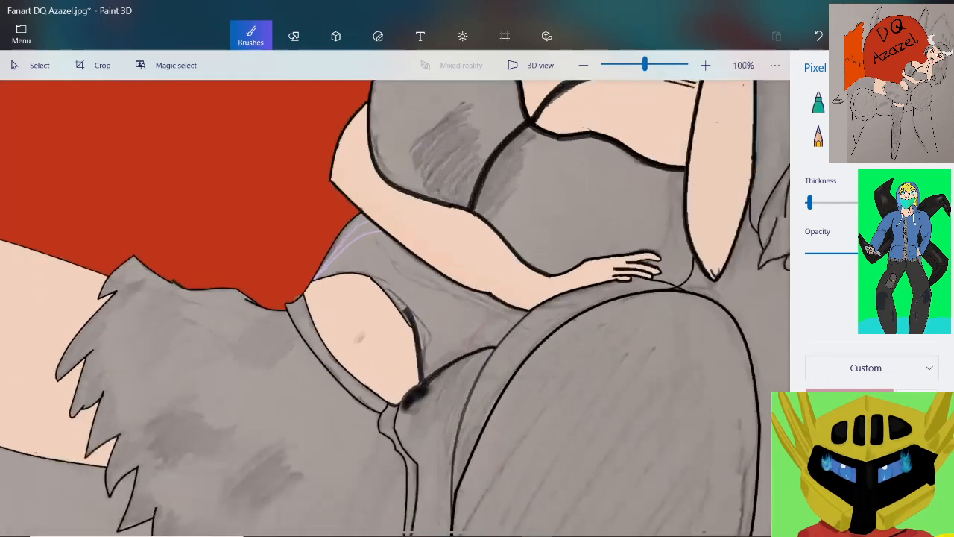
Square off the upper ends of both purple fold lines against the forearm outline, using the Pixel pen in their sampled purple
scroll(419, 279, "up", 4)
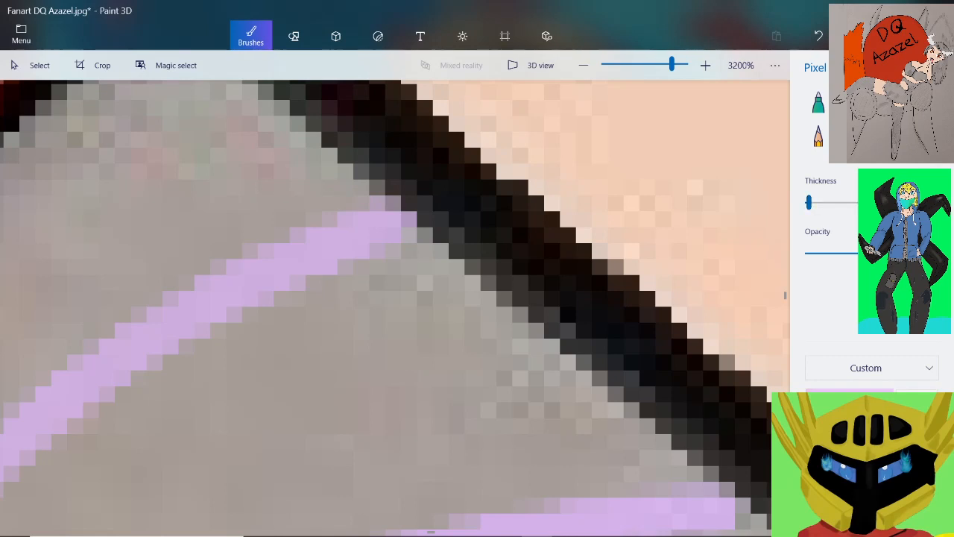
left_click_drag(409, 204, 410, 234)
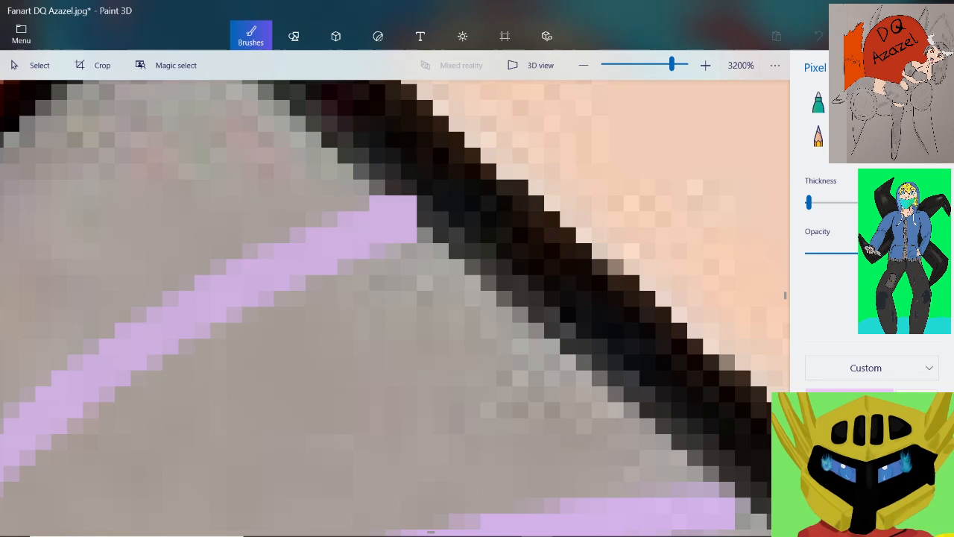
scroll(413, 225, "down", 2)
scroll(496, 308, "up", 3)
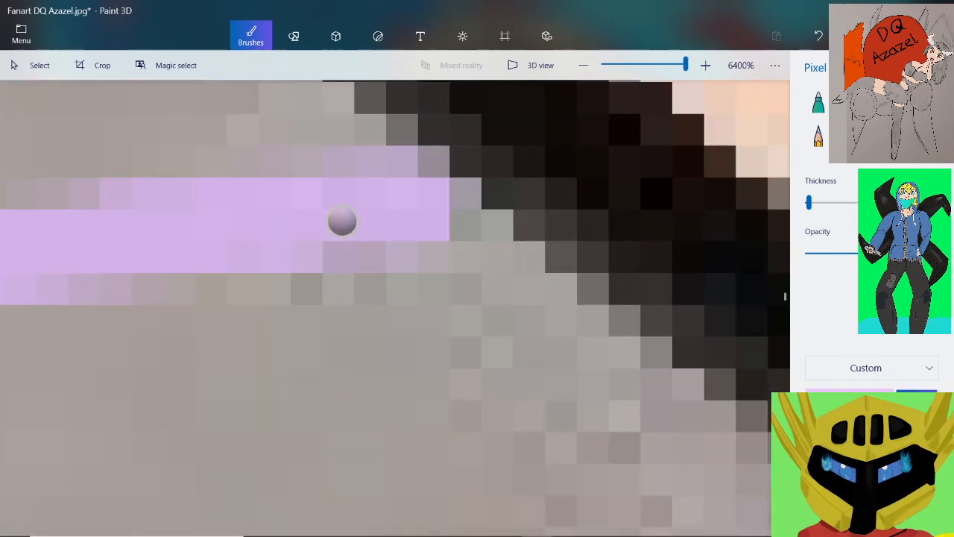
left_click_drag(419, 177, 450, 209)
scroll(521, 226, "down", 3)
scroll(471, 235, "down", 2)
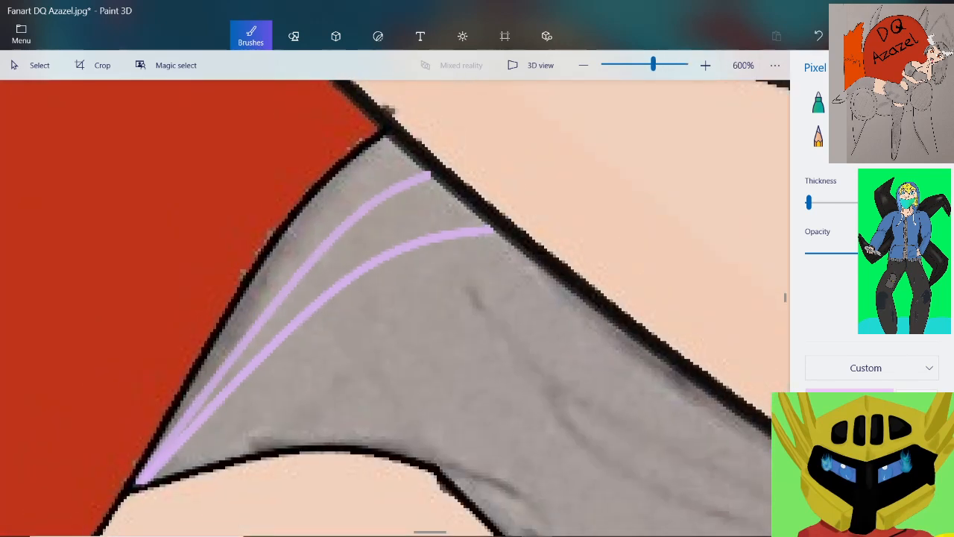
Fill the joined lower tip of the purple fold lines against the torso outline at the midriff corner
scroll(117, 501, "up", 5)
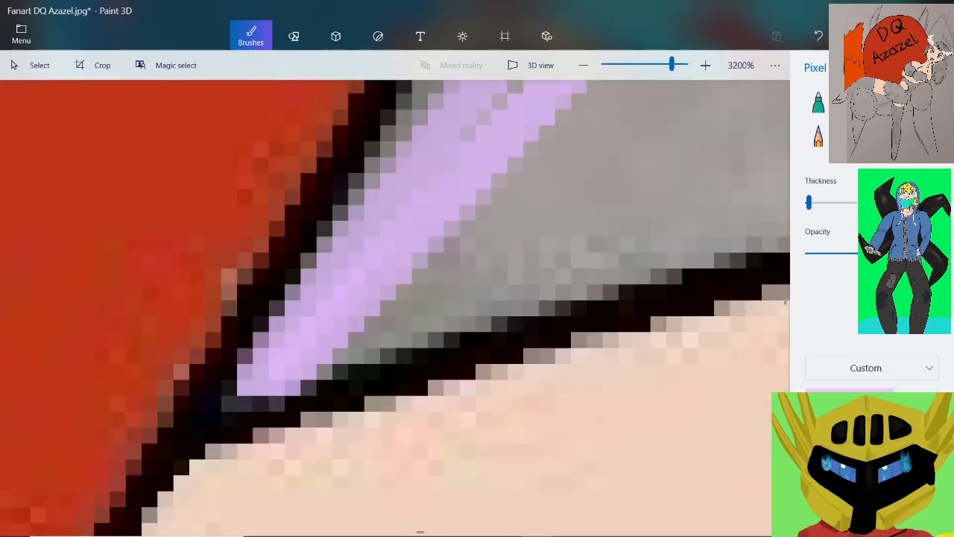
scroll(339, 444, "up", 2)
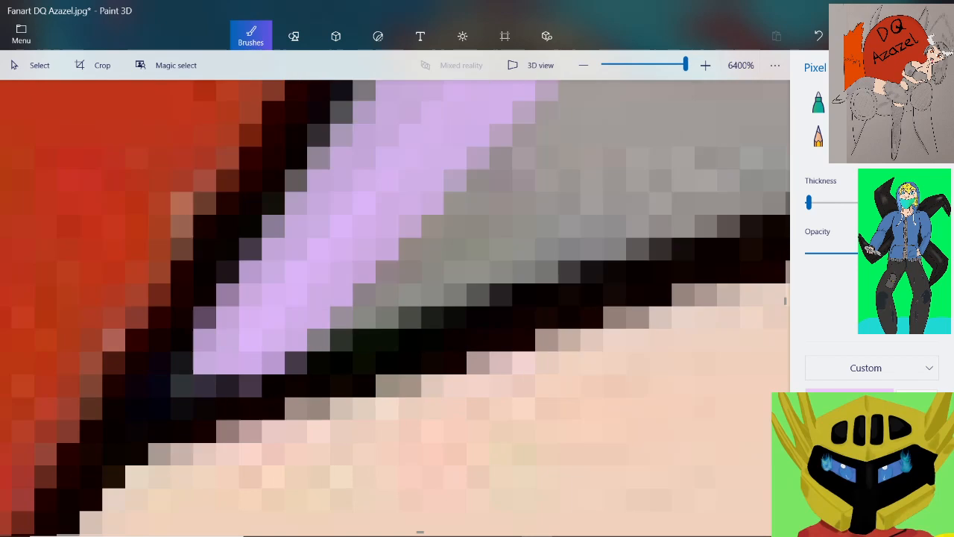
mouse_move(248, 330)
left_mouse_down()
mouse_move(176, 304)
mouse_move(121, 330)
mouse_move(216, 328)
left_mouse_up()
scroll(244, 323, "down", 2)
Paint purple pixels between the fold lines and the torso outline just above the midriff corner, undoing the stroke that covers the outline
scroll(335, 261, "up", 2)
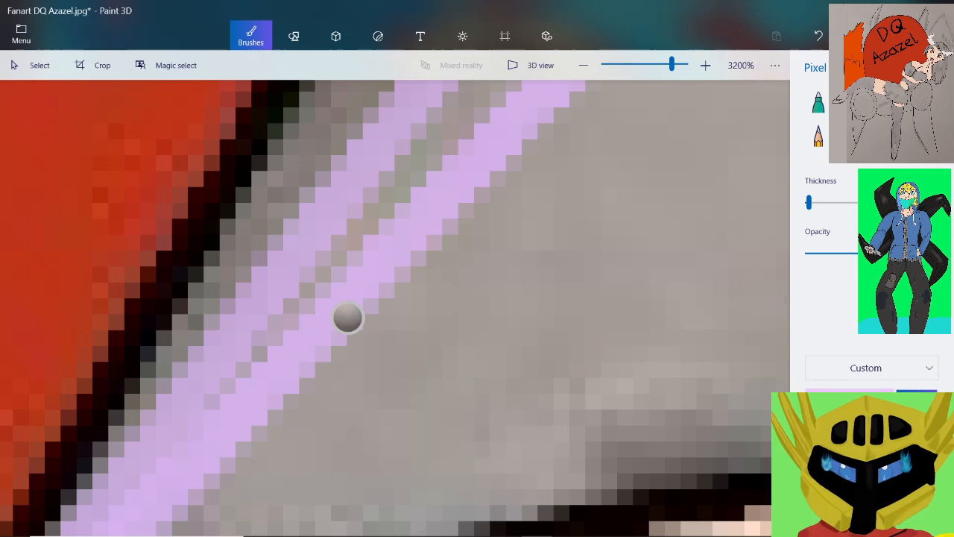
scroll(153, 439, "up", 1)
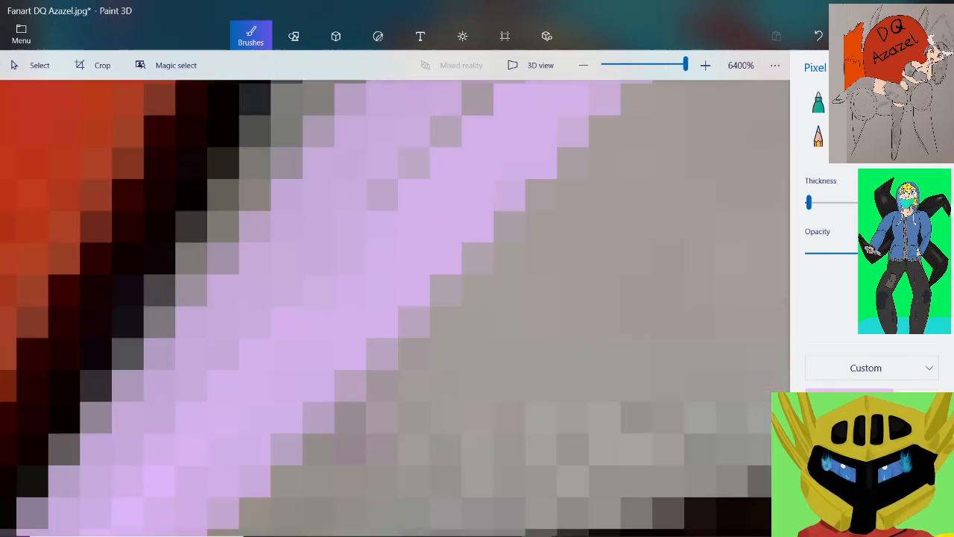
mouse_move(113, 403)
left_mouse_down()
mouse_move(80, 405)
mouse_move(78, 469)
left_mouse_up()
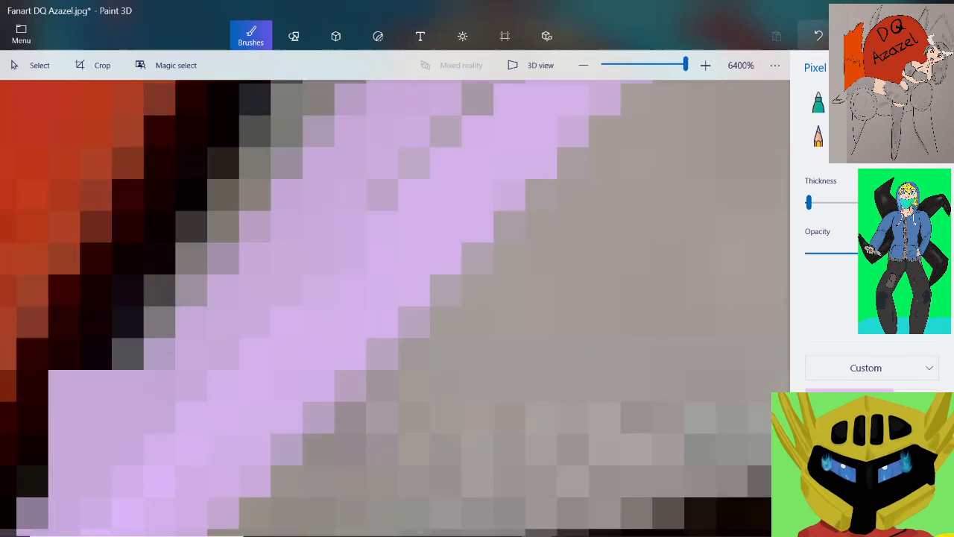
left_click(818, 36)
left_click_drag(160, 354, 127, 386)
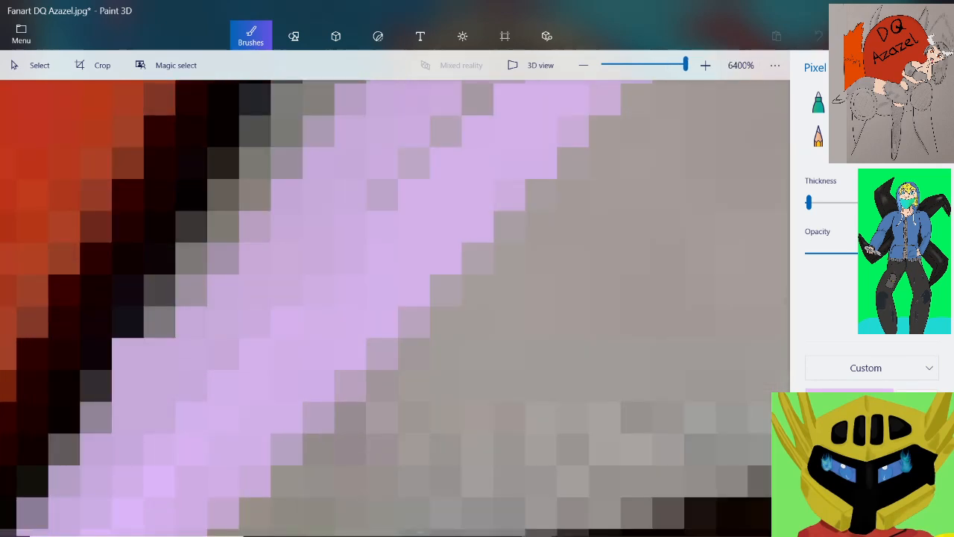
left_click(159, 322)
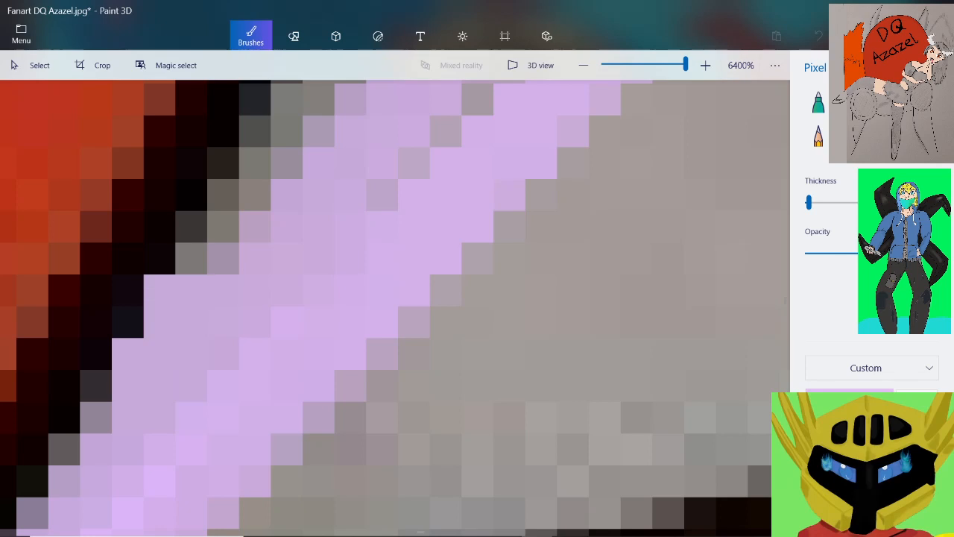
scroll(275, 317, "down", 4)
scroll(414, 120, "up", 1)
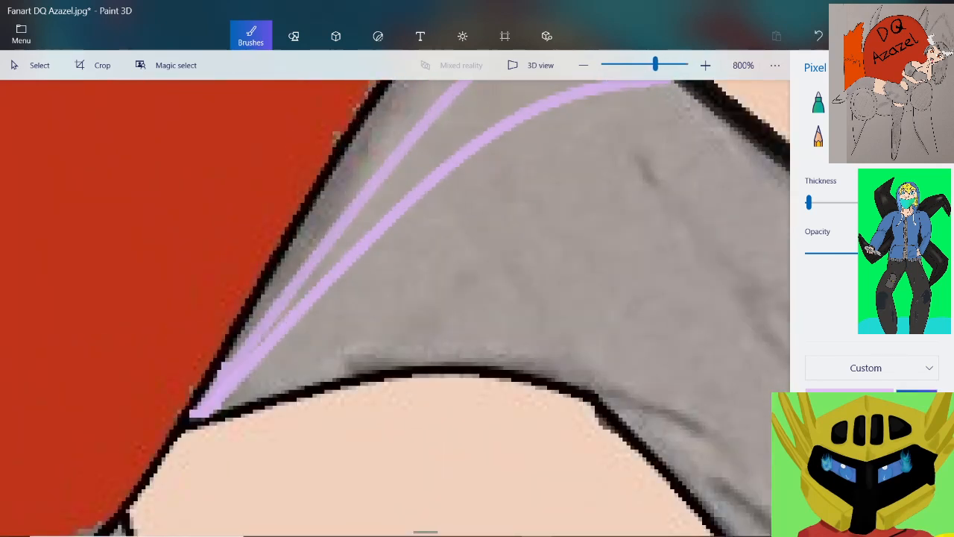
scroll(402, 96, "up", 3)
scroll(507, 227, "down", 3)
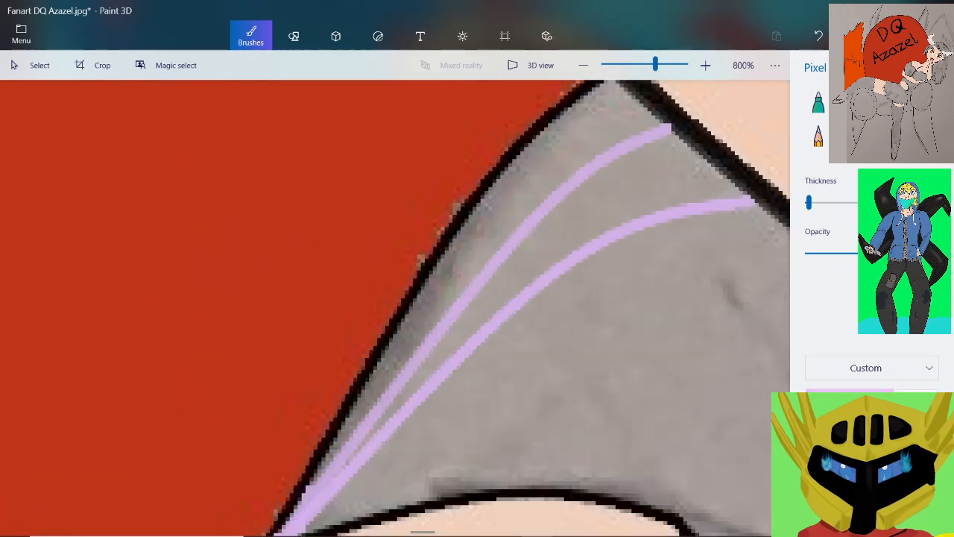
Fill the area between the upper purple fold line and the torso outline in purple, using the Fill tool with a lower tolerance
left_click(926, 136)
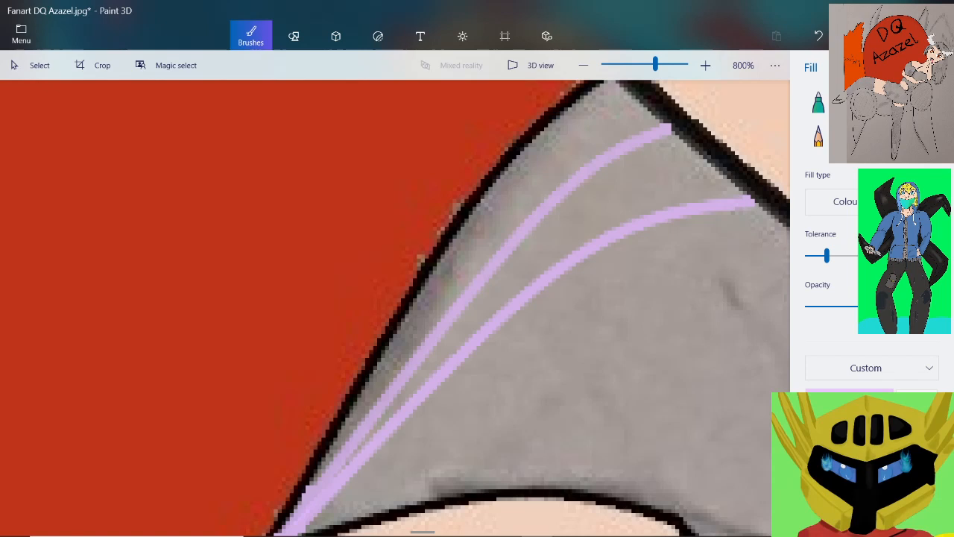
left_click_drag(827, 256, 812, 256)
left_click(588, 141)
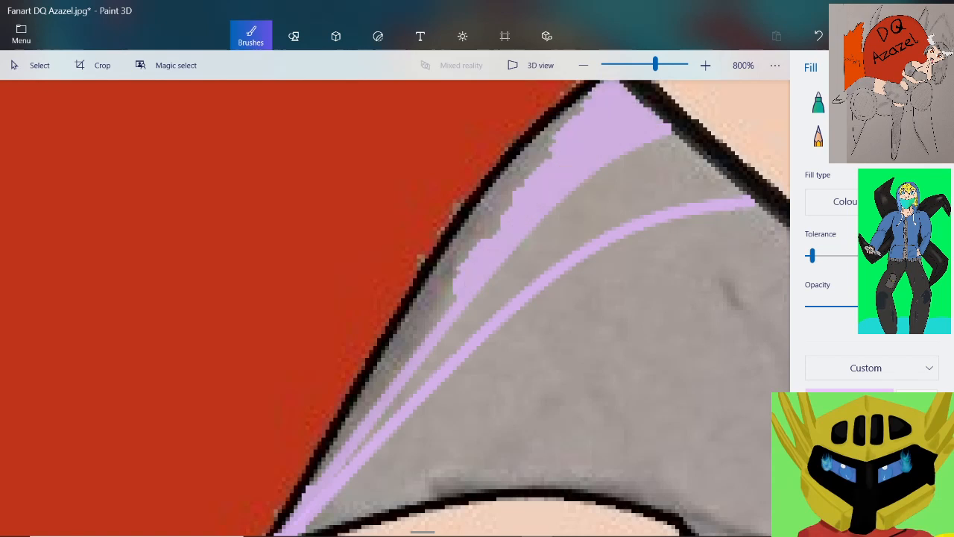
left_click(501, 188)
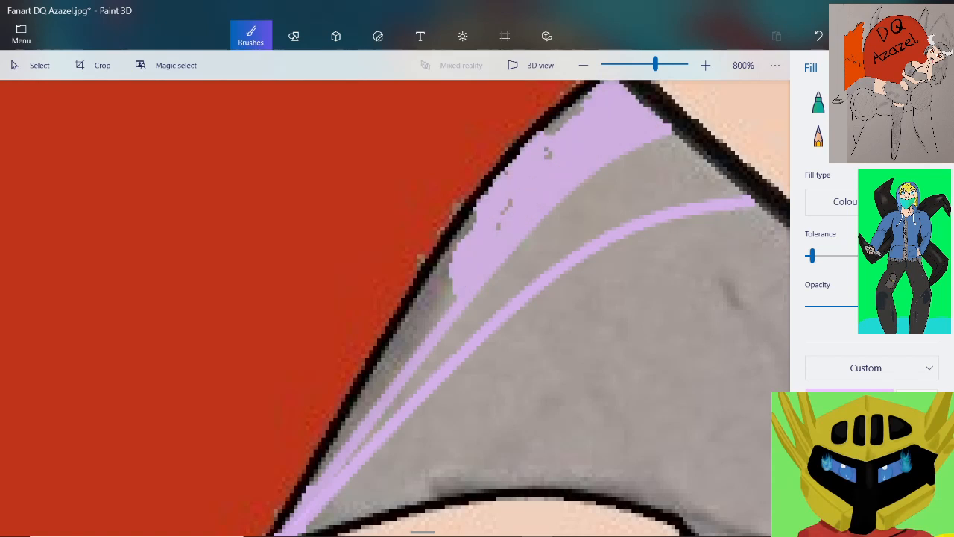
left_click(421, 309)
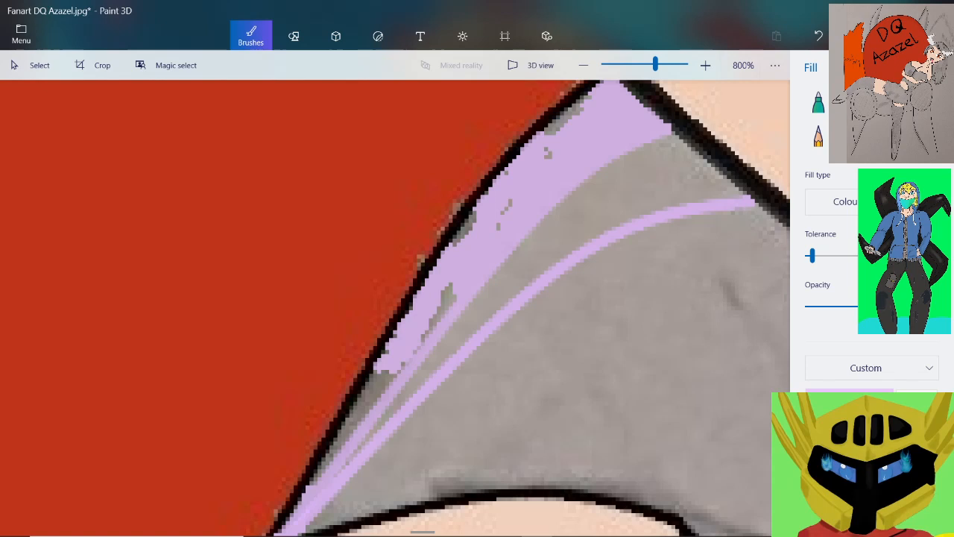
left_click(447, 302)
left_click(372, 397)
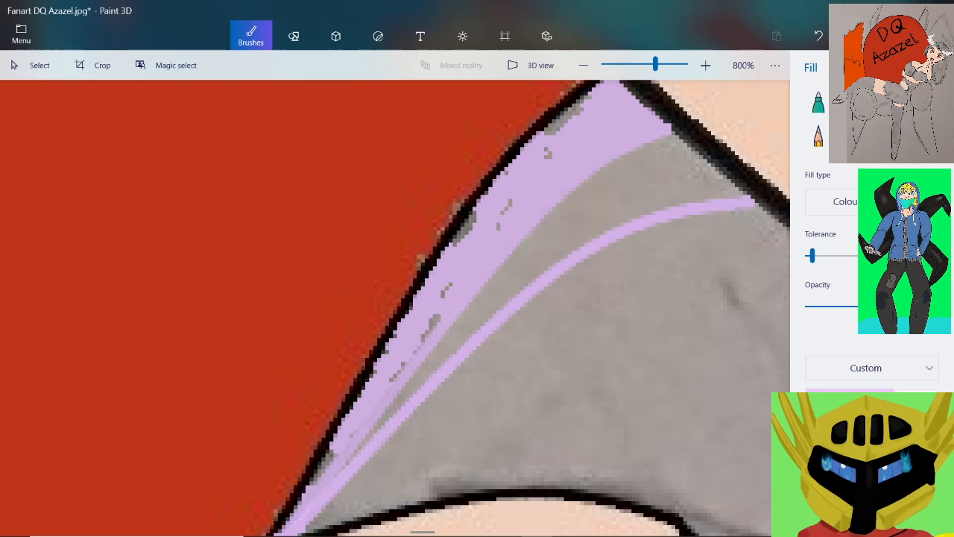
Fill the band between the two purple fold lines in purple, undoing and restoring the fill to compare
left_click(664, 190)
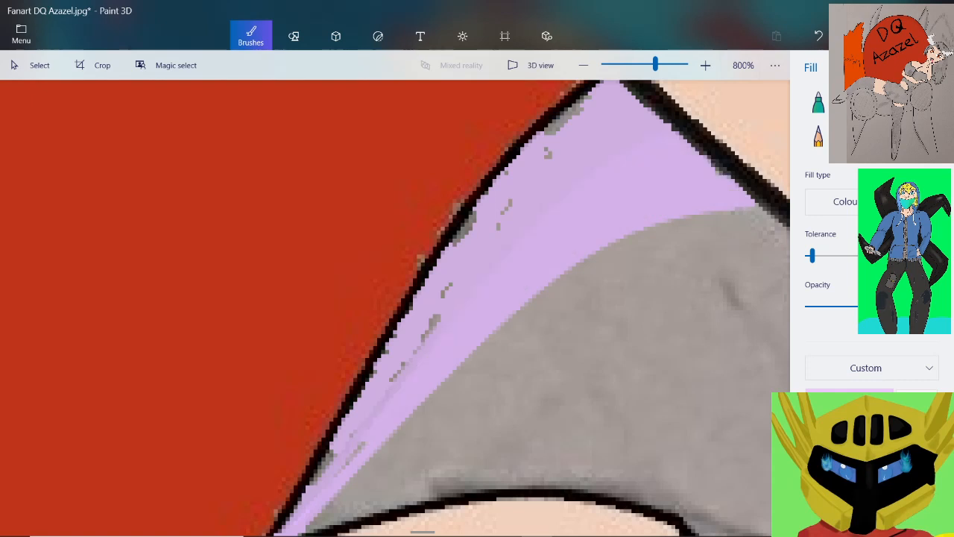
scroll(650, 146, "down", 3)
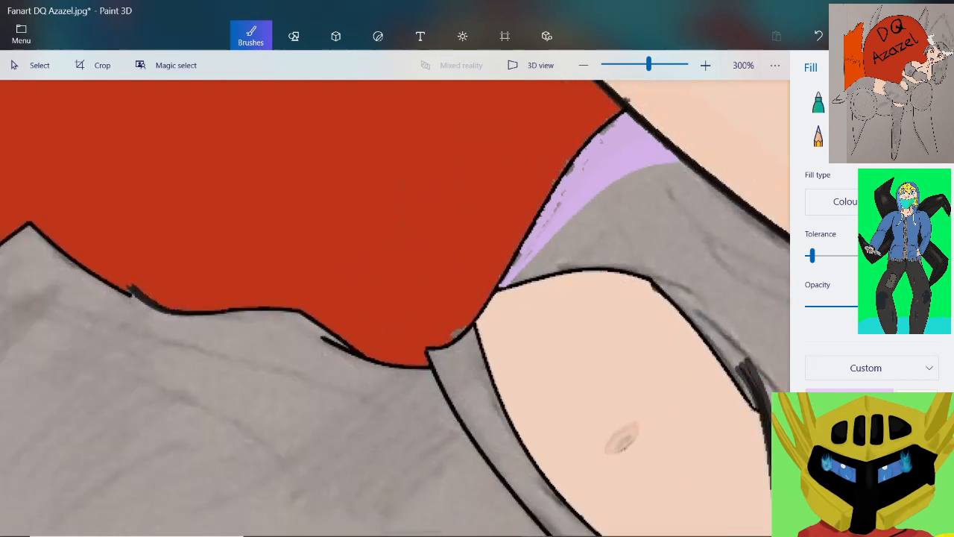
scroll(660, 155, "up", 5)
scroll(641, 134, "up", 1)
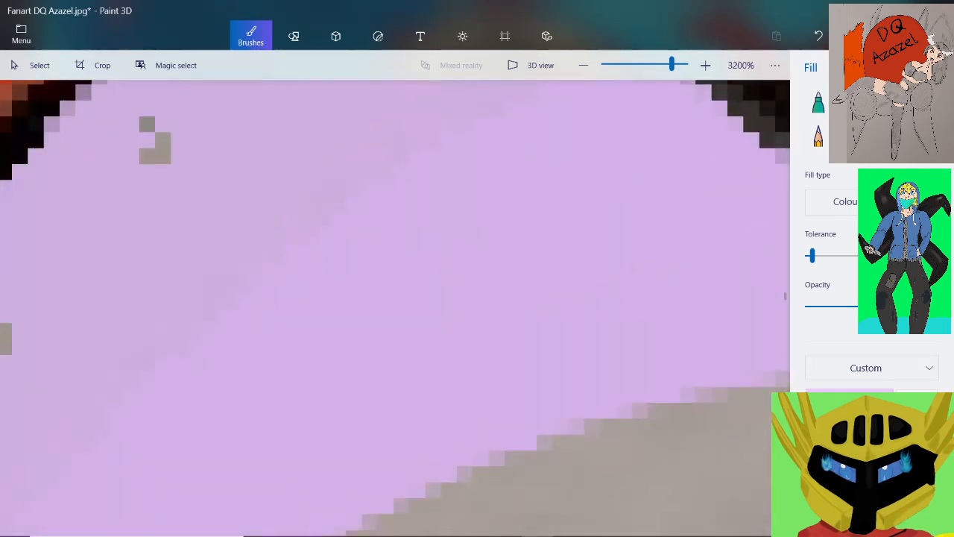
scroll(648, 134, "down", 1)
key("ctrl+z")
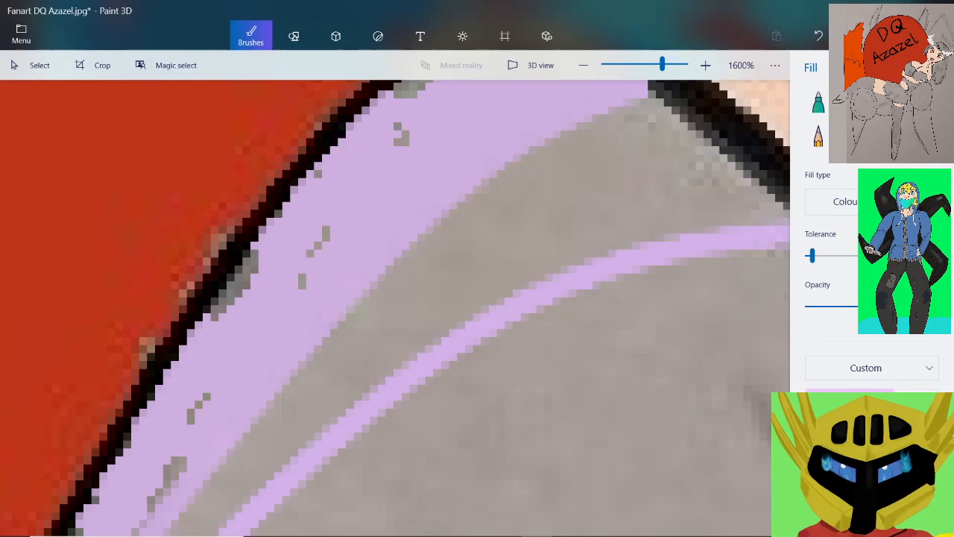
key("ctrl+y")
scroll(623, 178, "down", 1)
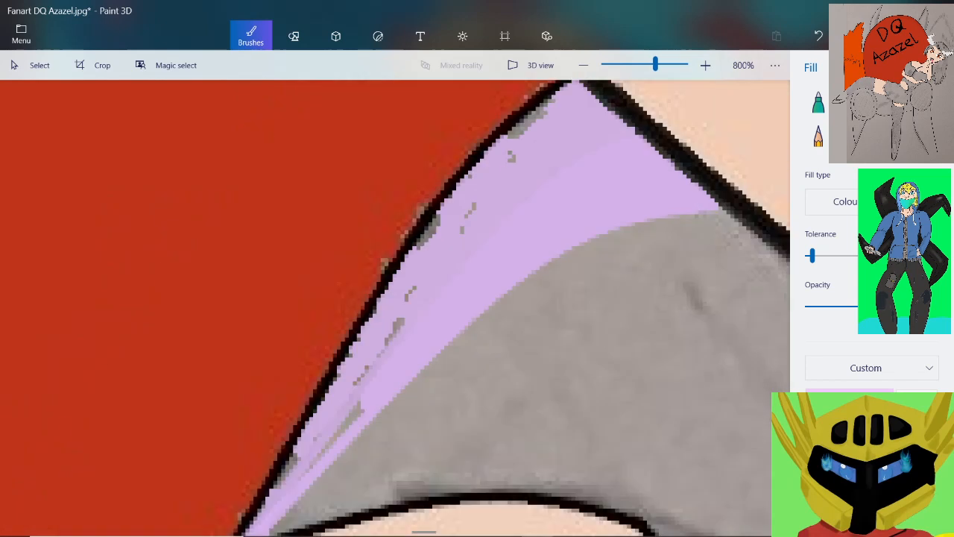
scroll(623, 179, "down", 4)
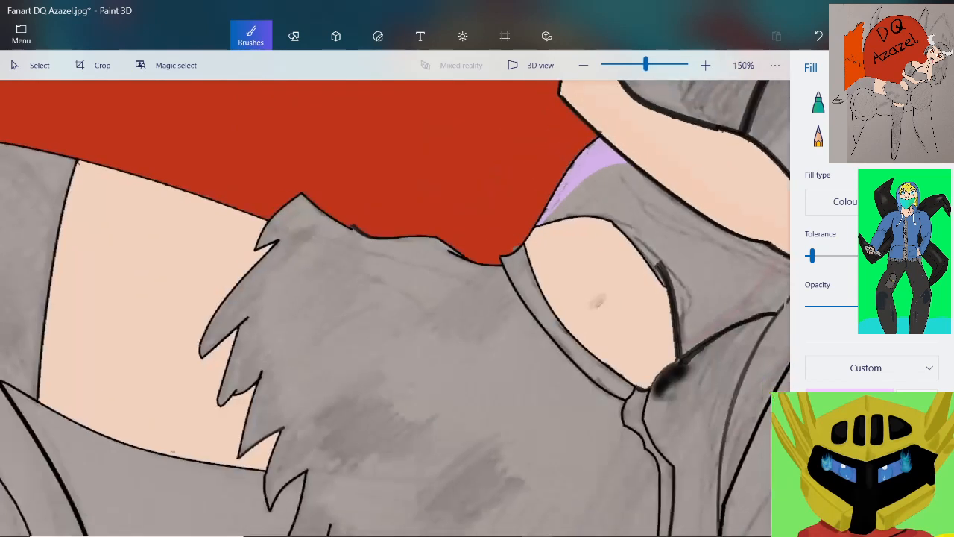
Sample the pink fold line's colour and fill the area between that line, the forearm and the thick lower outline
scroll(746, 305, "up", 4)
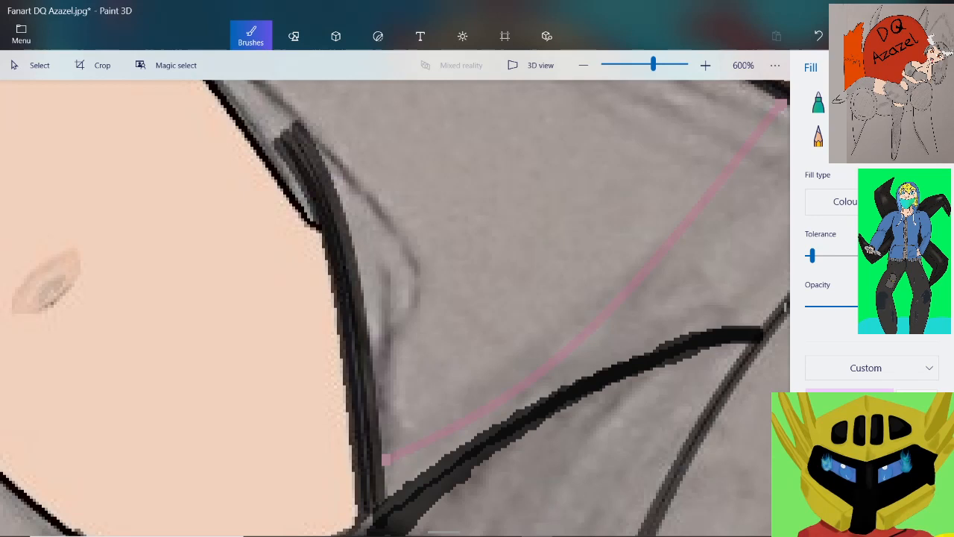
scroll(726, 190, "up", 1)
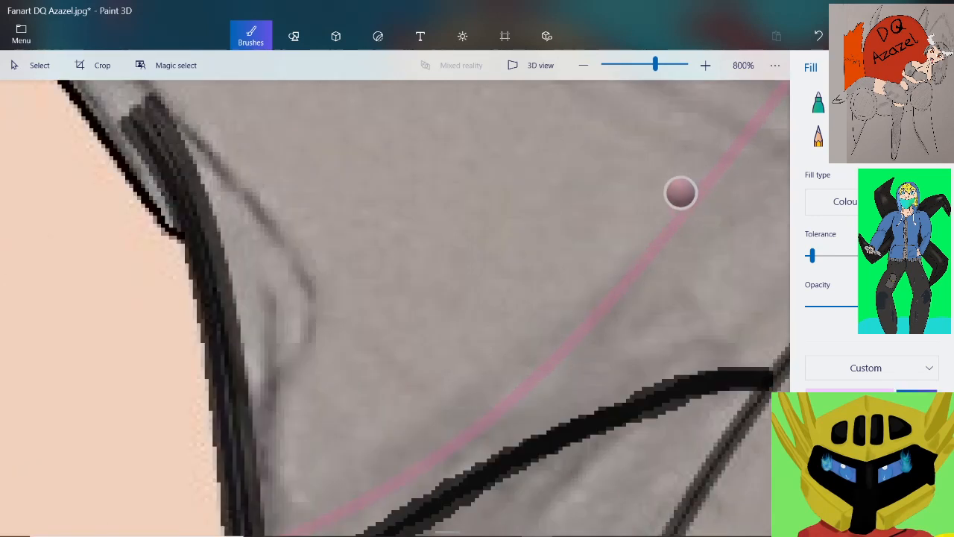
scroll(680, 194, "down", 3)
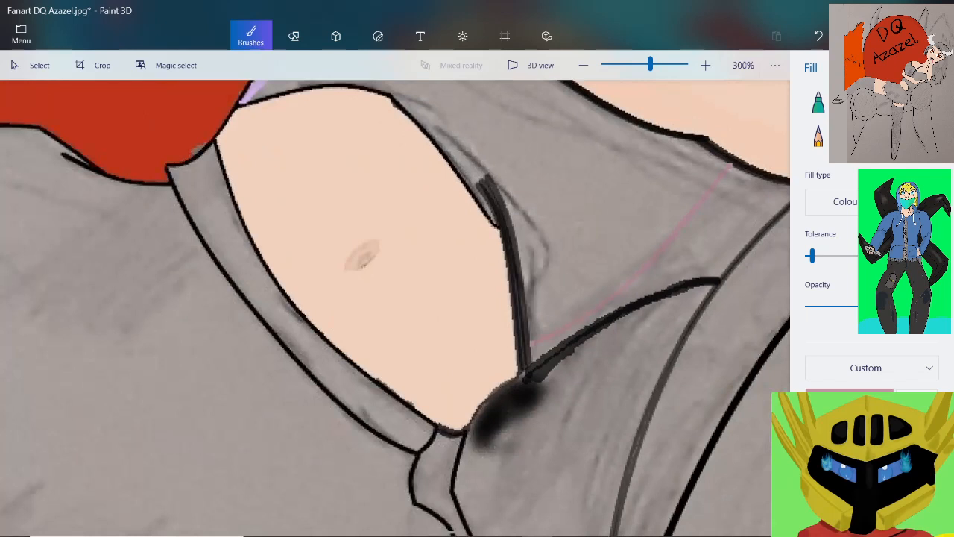
scroll(768, 218, "up", 2)
left_click(706, 232)
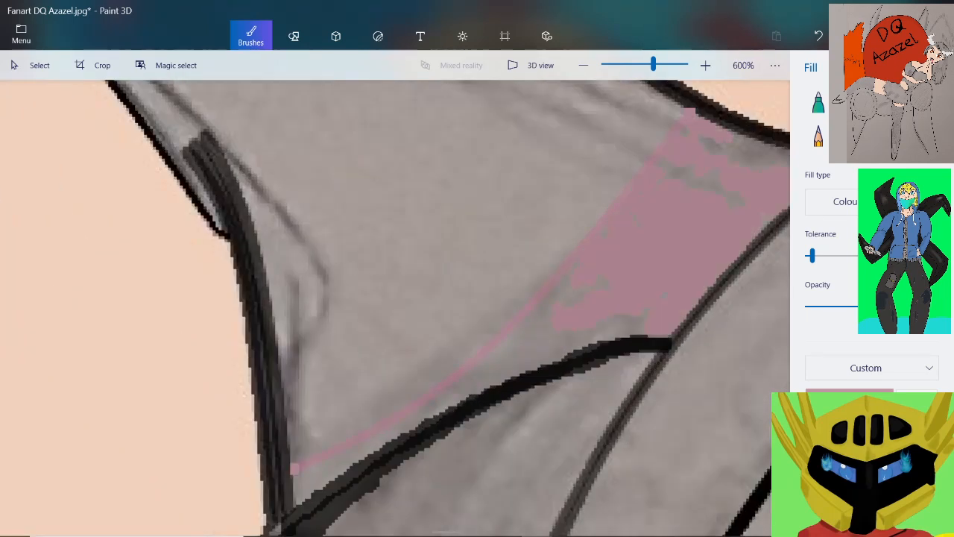
left_click(767, 152)
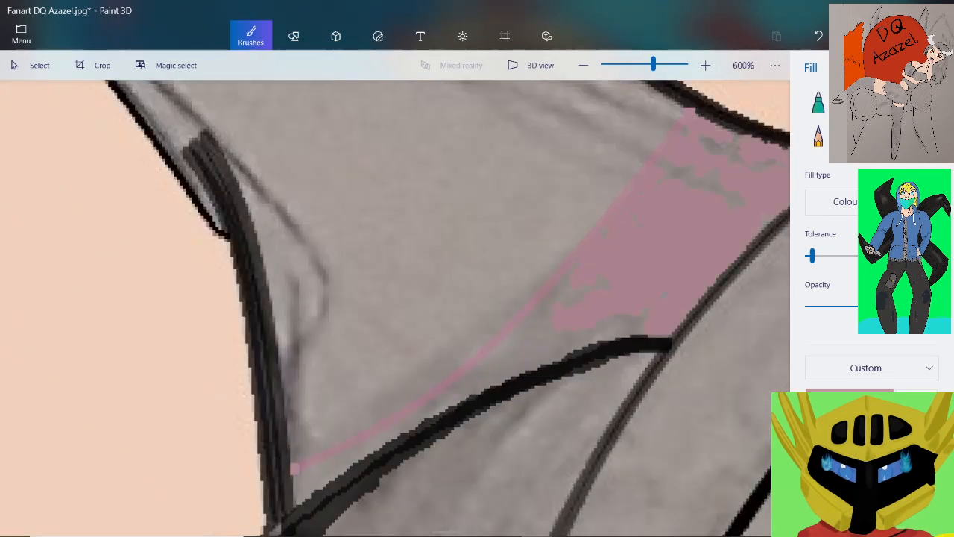
left_click(712, 143)
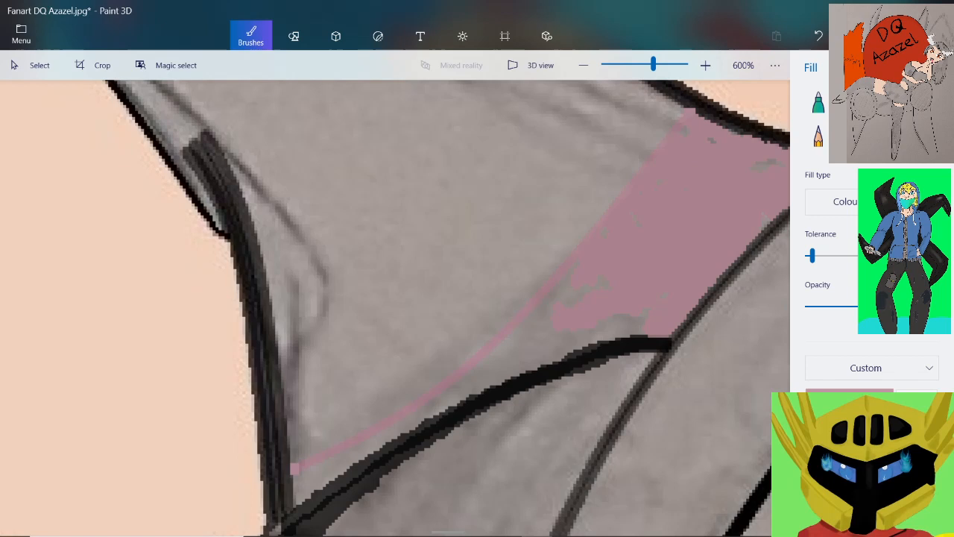
left_click(534, 340)
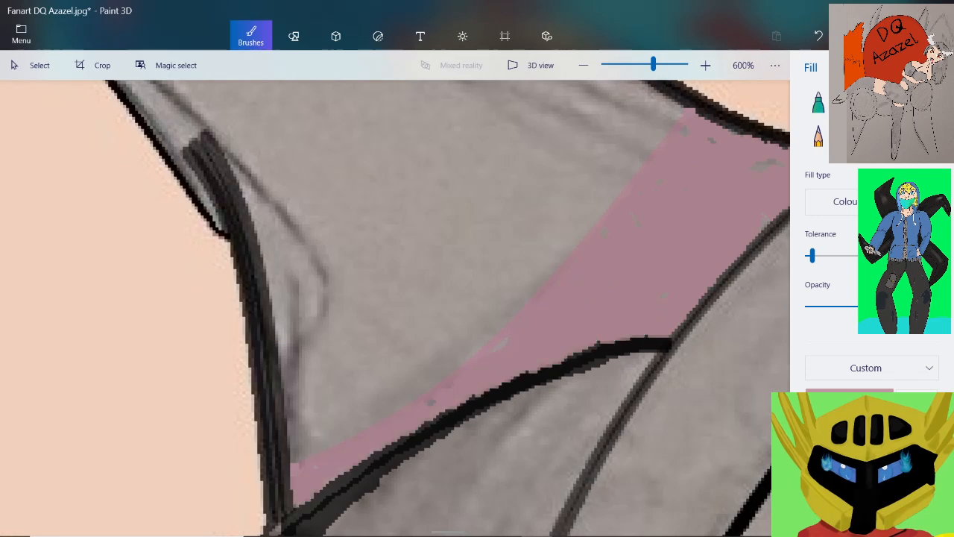
Fill the leftover grey patch inside the pink area, near the corner below the forearm
scroll(565, 326, "down", 1)
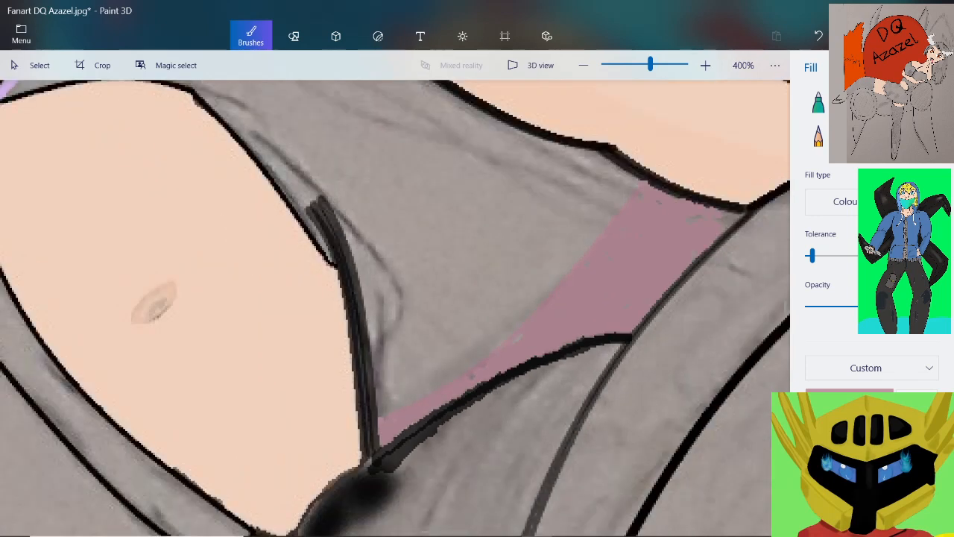
scroll(746, 214, "up", 6)
left_click(625, 261)
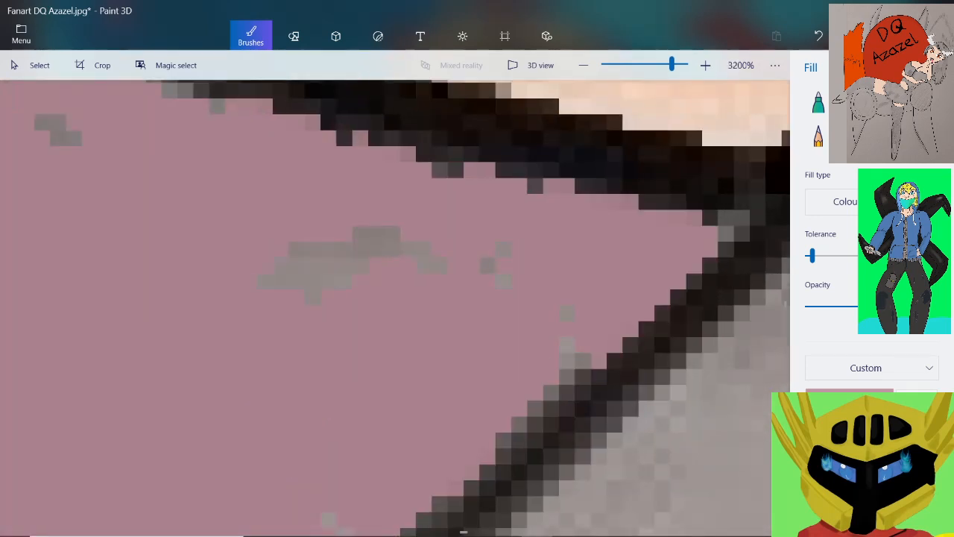
left_click(388, 241)
scroll(392, 239, "down", 7)
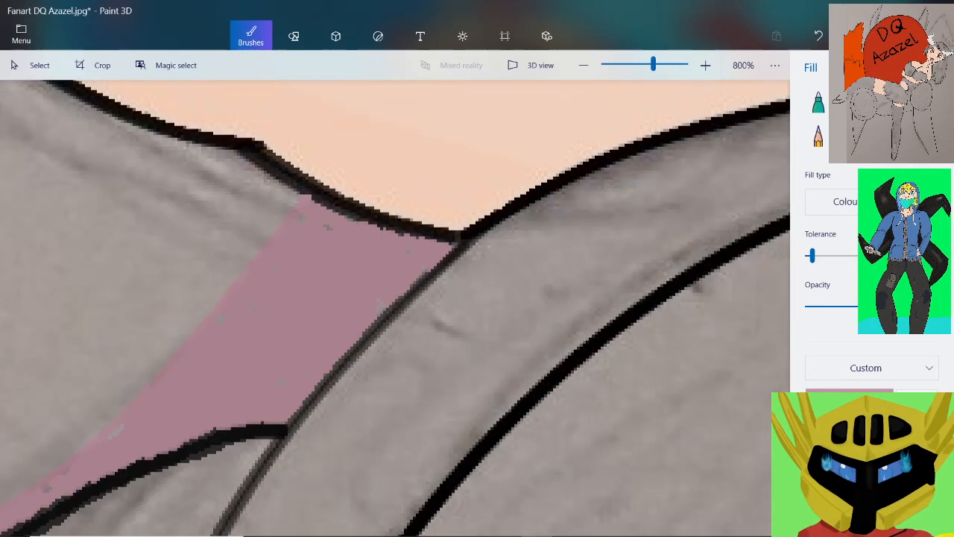
Examine the purple and pink filled areas of the top in relation to the rest of the figure
scroll(230, 201, "down", 2)
scroll(97, 114, "up", 2)
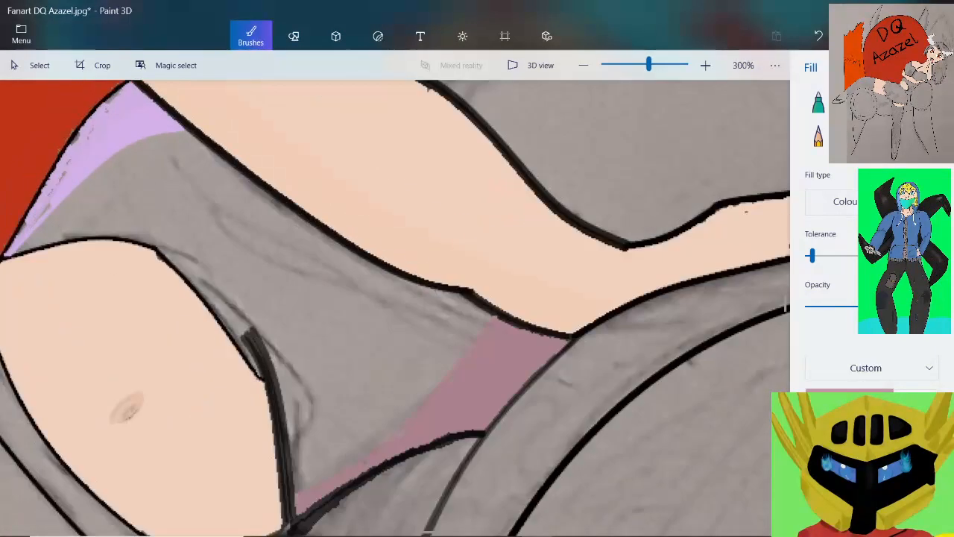
scroll(160, 128, "down", 3)
scroll(257, 132, "down", 2)
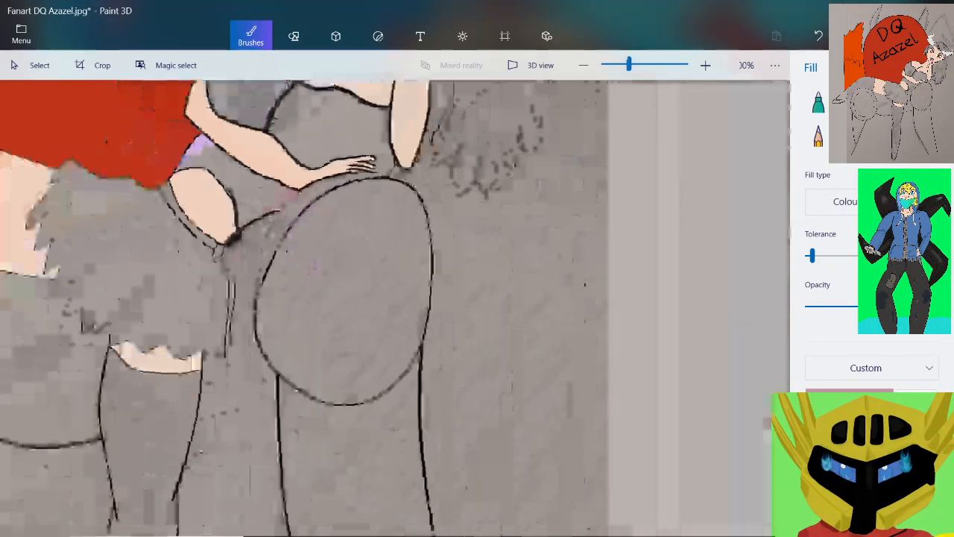
scroll(238, 167, "up", 3)
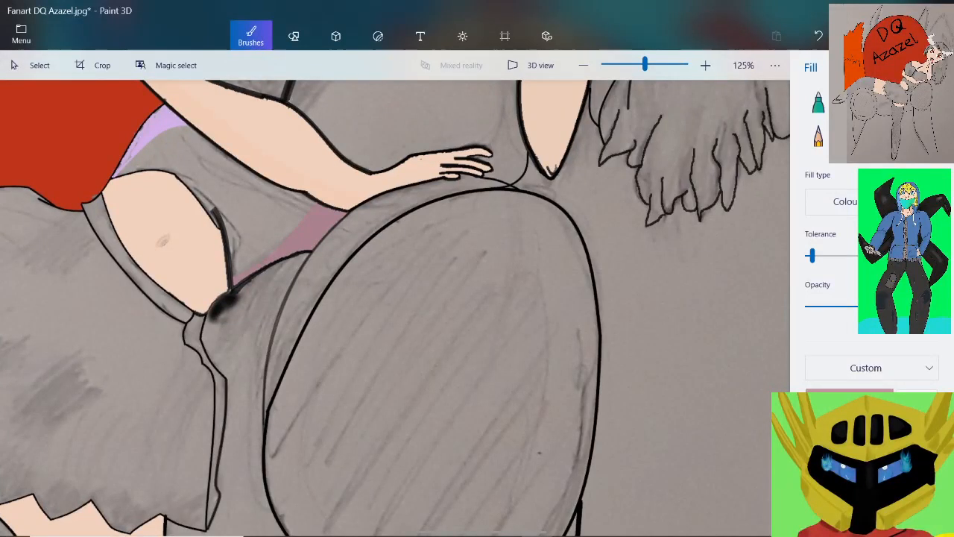
scroll(395, 308, "down", 2)
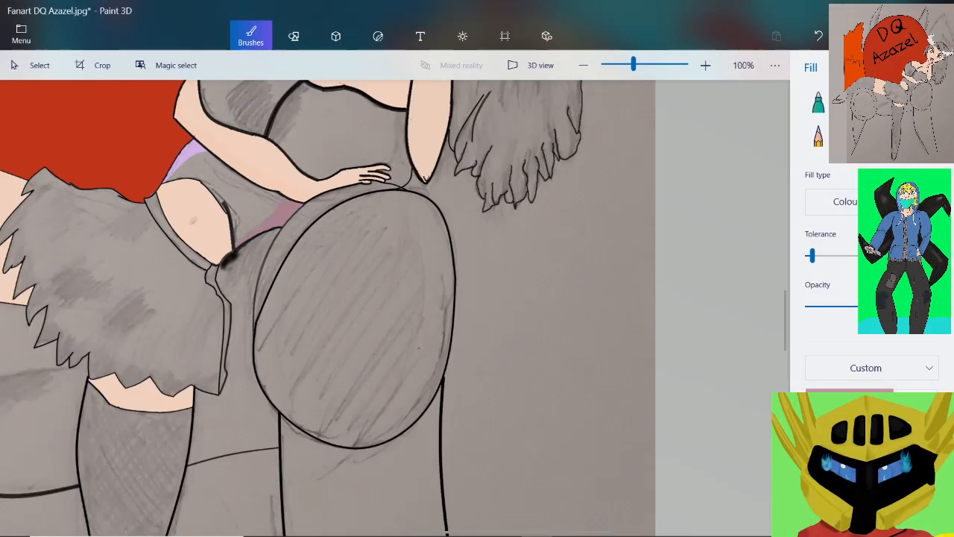
scroll(395, 308, "up", 1)
scroll(395, 308, "up", 1)
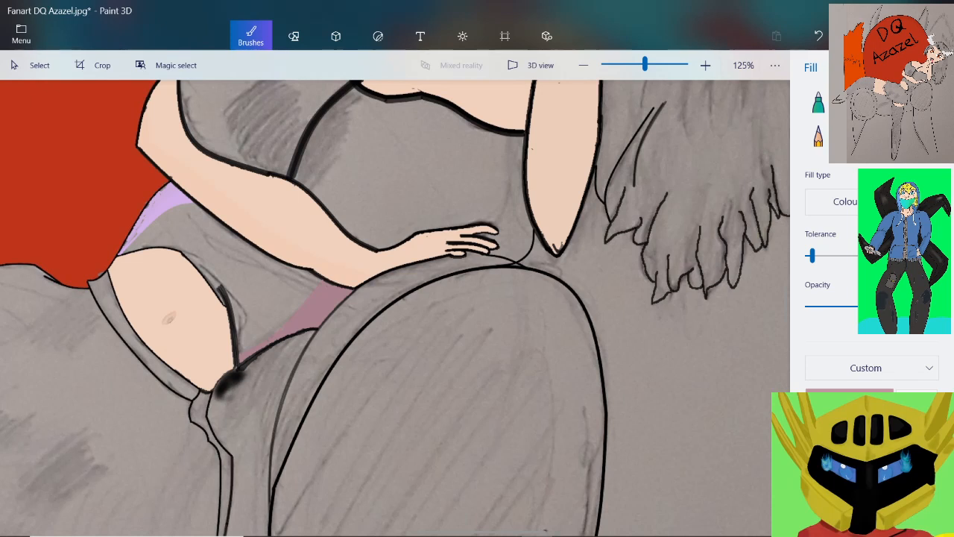
Lighten the custom pink fill colour to hex cca0ac (red 204, green 160, blue 172)
scroll(170, 237, "up", 5)
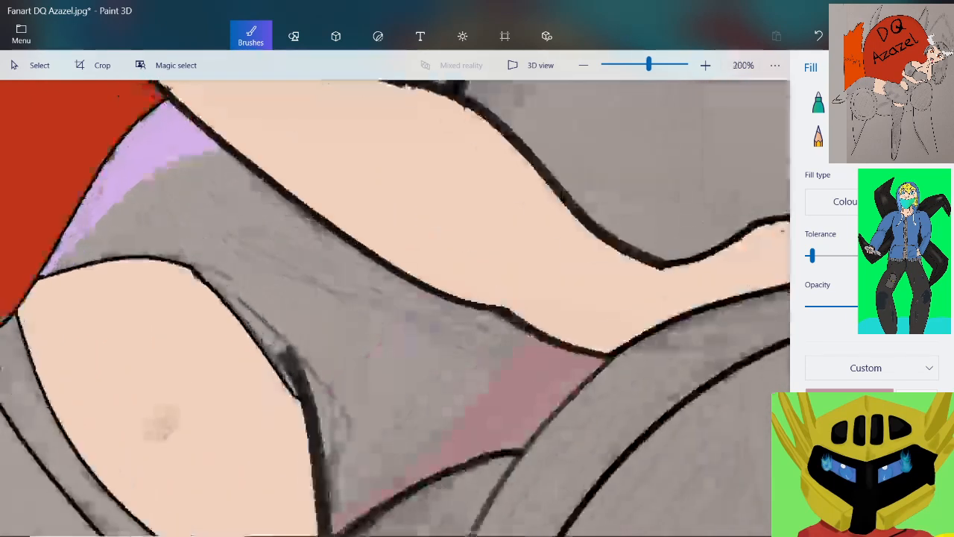
left_click(849, 398)
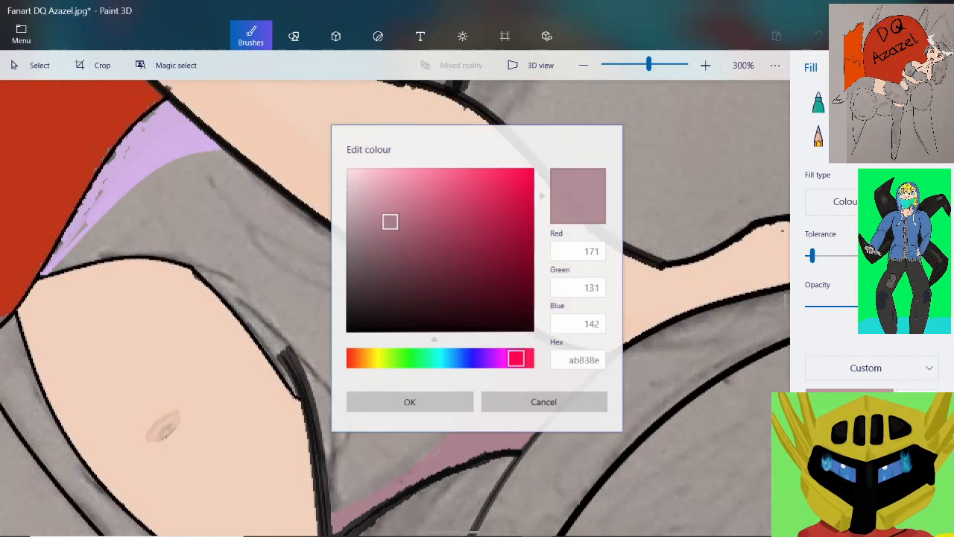
left_click_drag(391, 222, 387, 201)
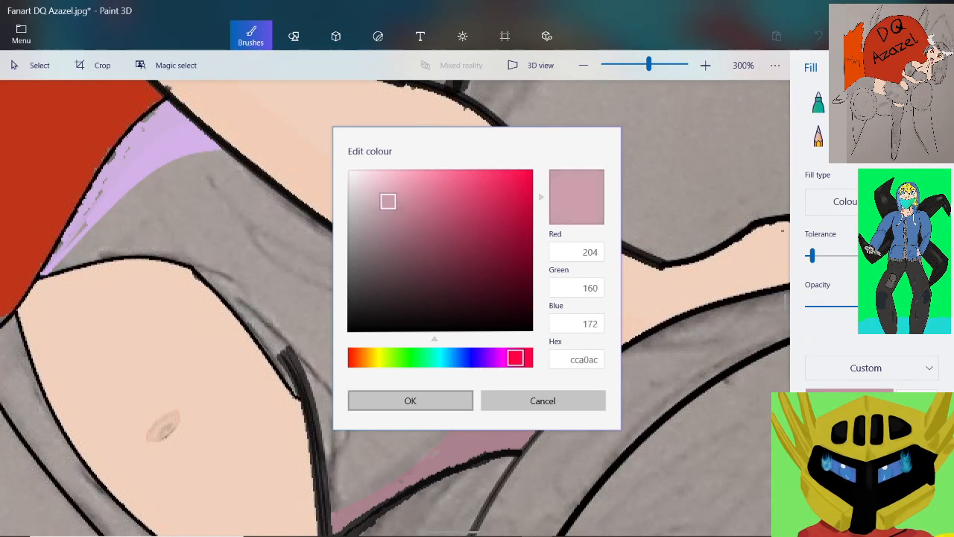
left_click(410, 400)
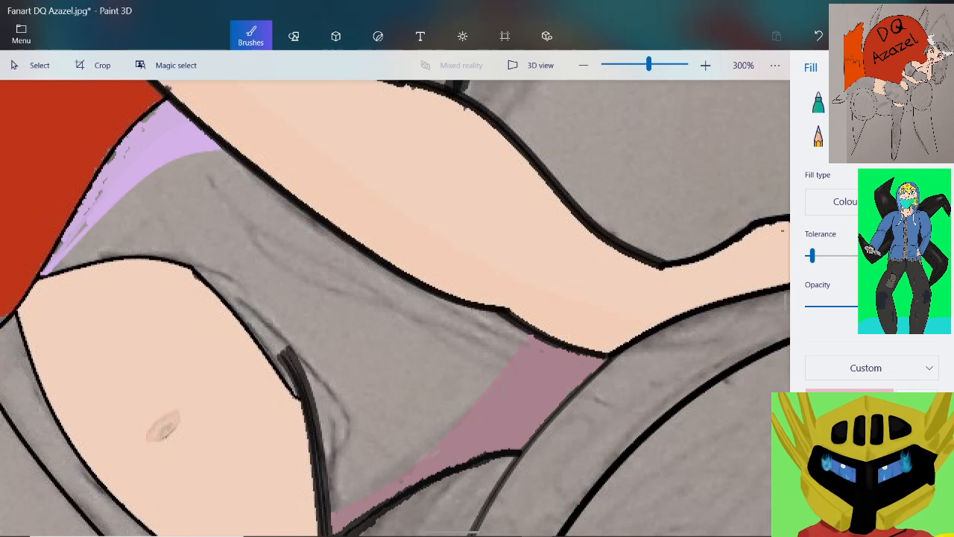
Copy the hex code cca0ac of the lightened pink and replace the purple e1b7ff with it as the pixel pen's colour
left_click(925, 102)
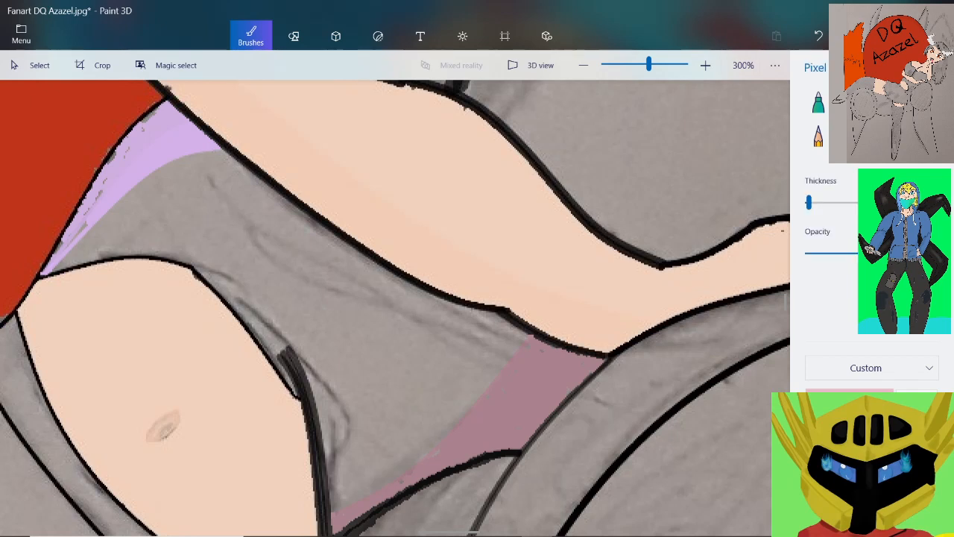
scroll(217, 143, "up", 1)
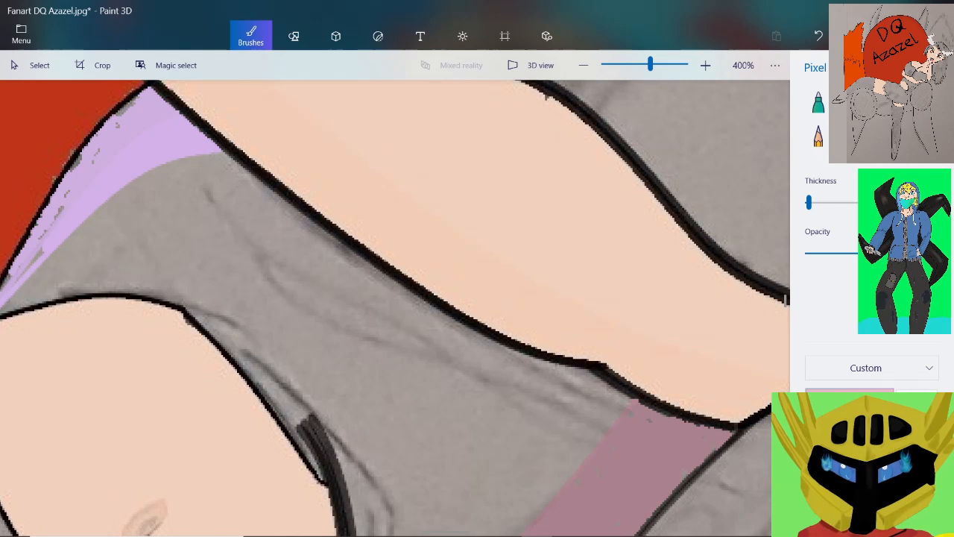
left_click(849, 399)
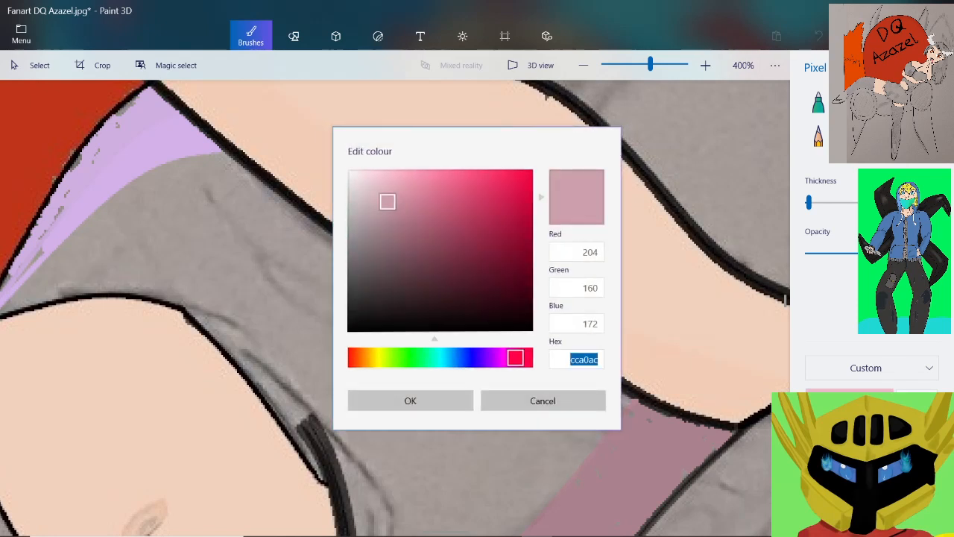
right_click(555, 359)
left_click(561, 316)
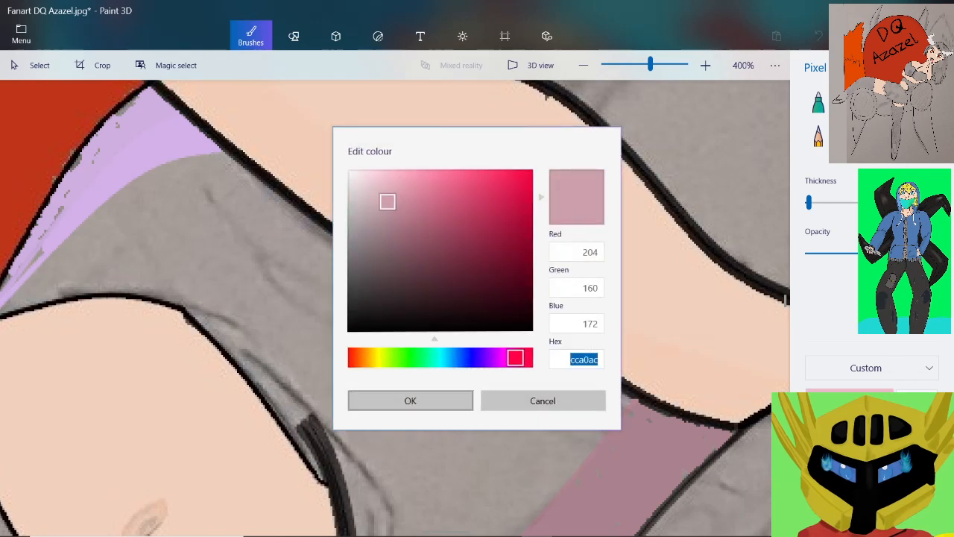
left_click(410, 400)
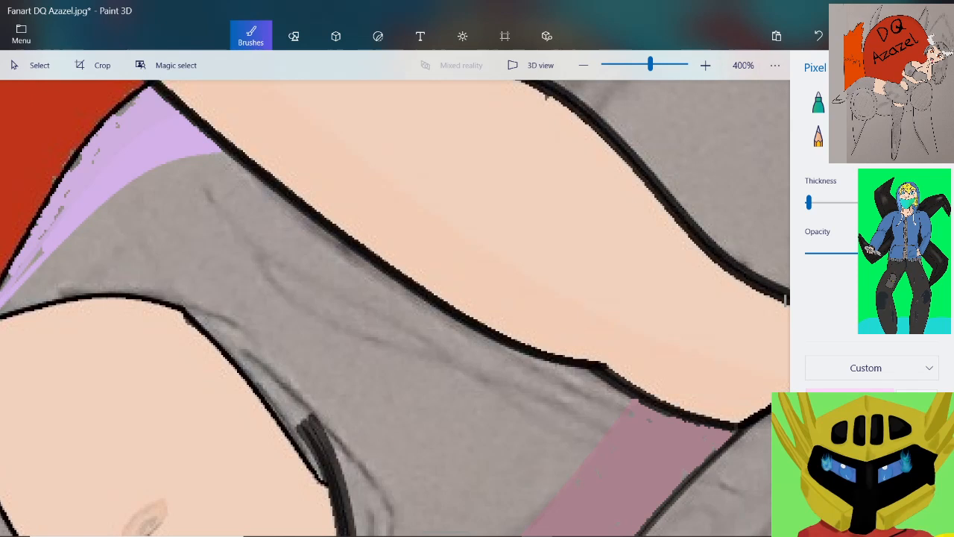
left_click(848, 399)
double_click(585, 359)
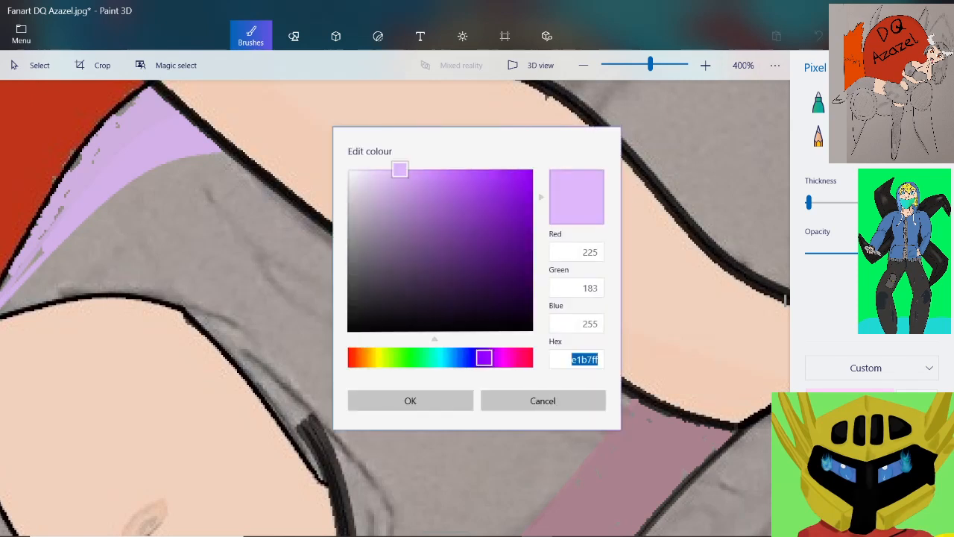
right_click(586, 360)
left_click(578, 327)
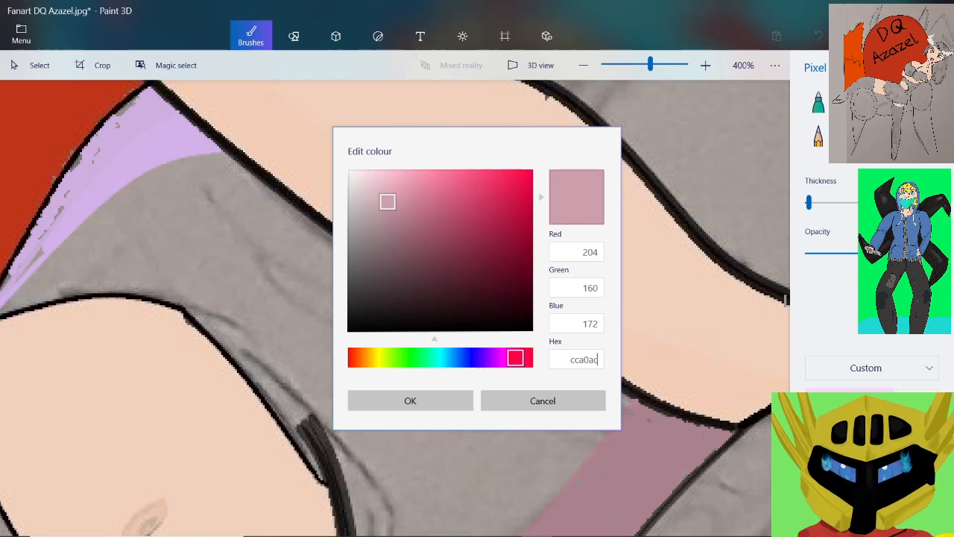
left_click(410, 400)
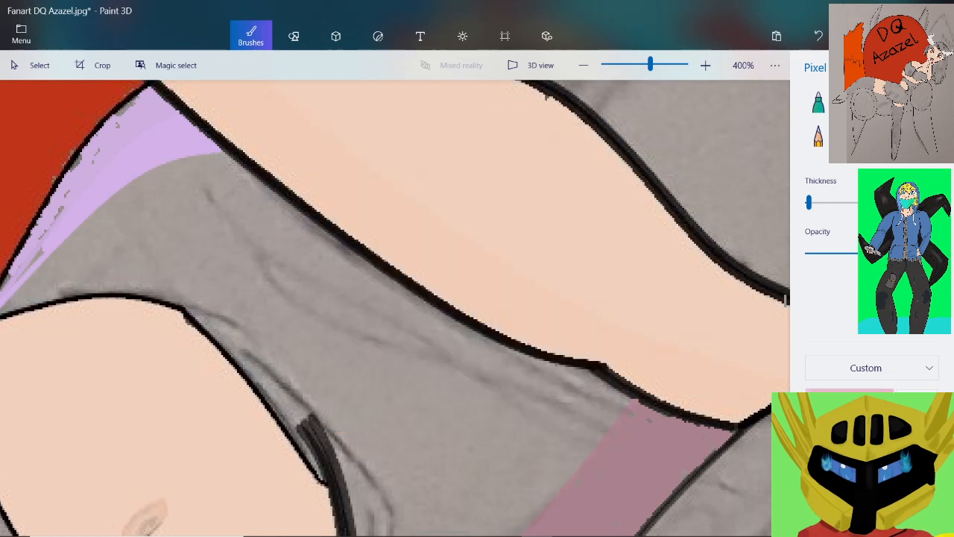
Draw a pink 3-point curve along the lower edge of the purple area, from the waist outline up to the forearm
left_click(294, 36)
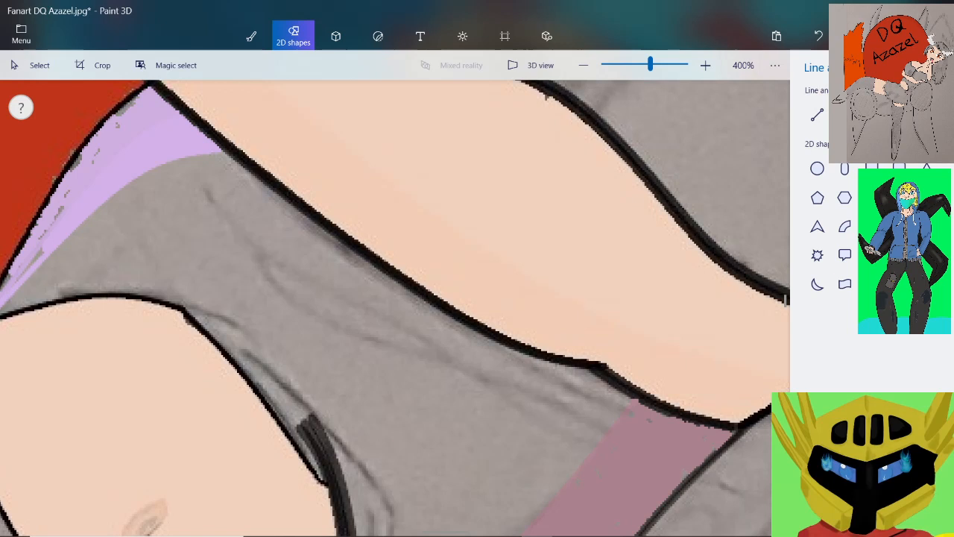
scroll(128, 229, "down", 1)
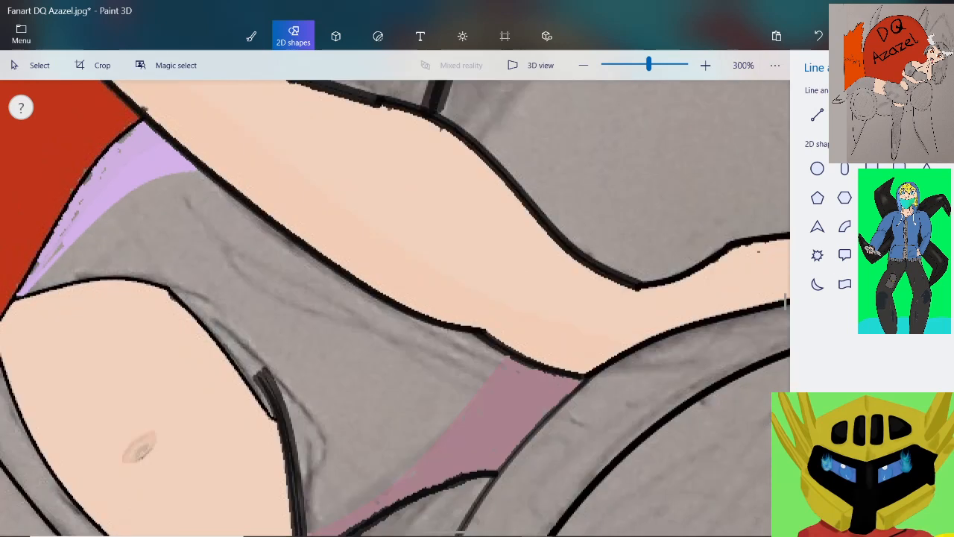
scroll(19, 285, "up", 2)
scroll(110, 236, "down", 2)
scroll(134, 135, "up", 1)
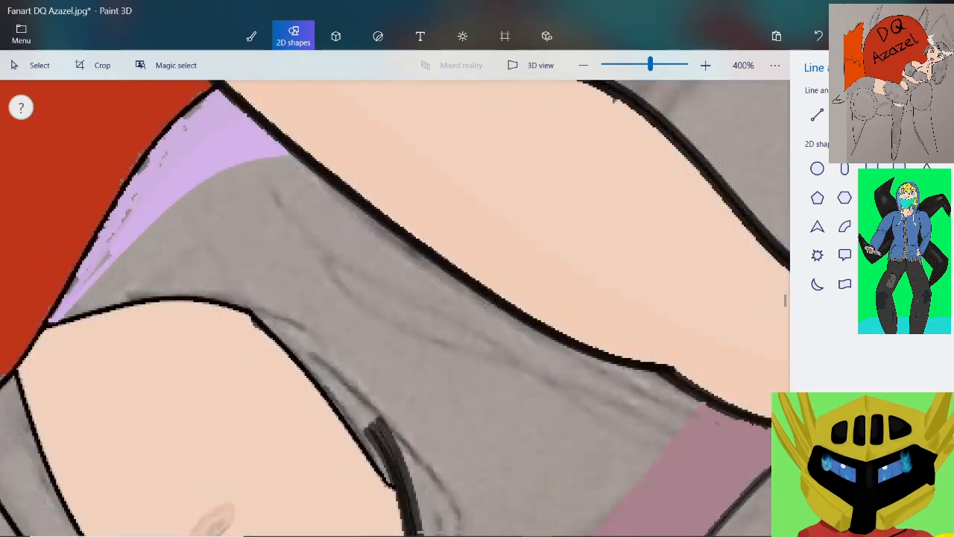
left_click_drag(50, 317, 293, 156)
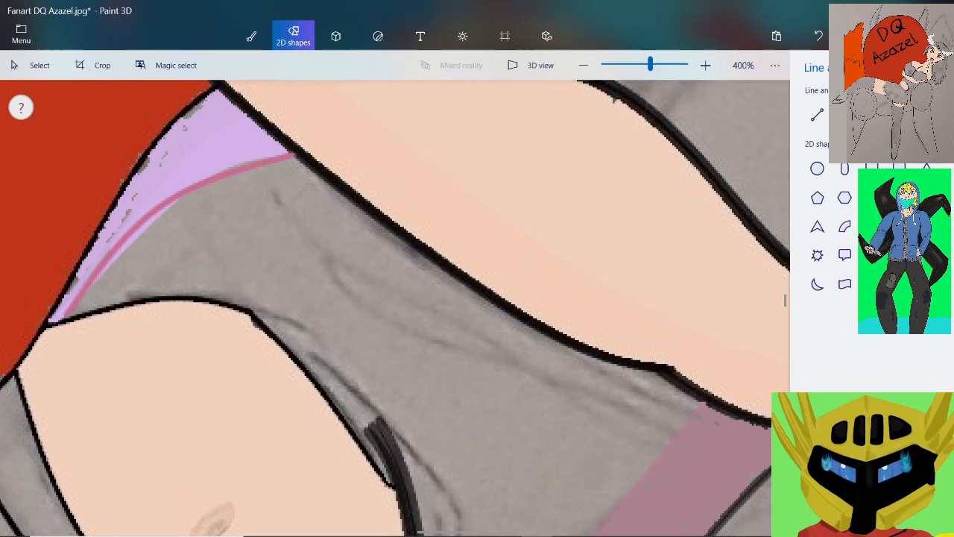
Adjust the curve's endpoints to the dark outlines, bend its middle onto the purple area's edge, and commit the curve
scroll(299, 180, "up", 8)
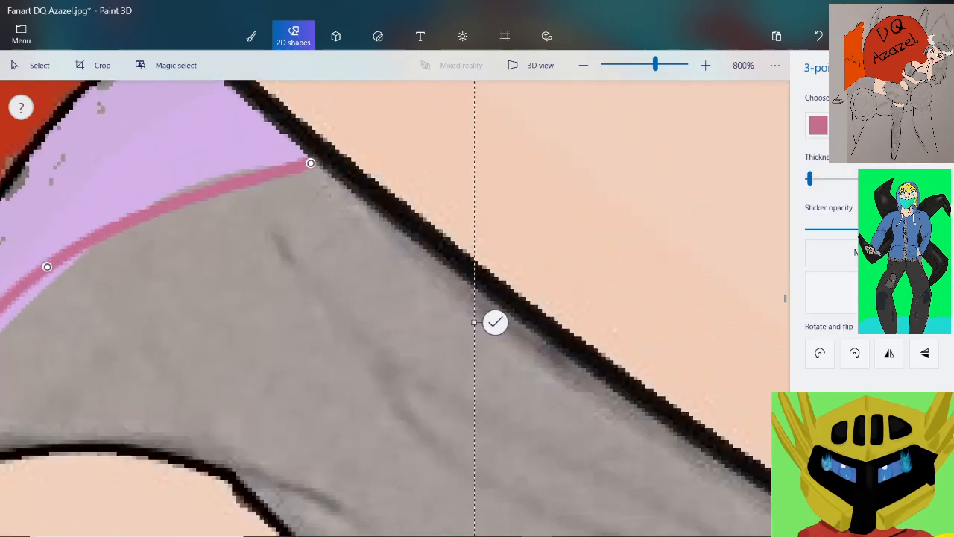
left_click_drag(300, 180, 301, 188)
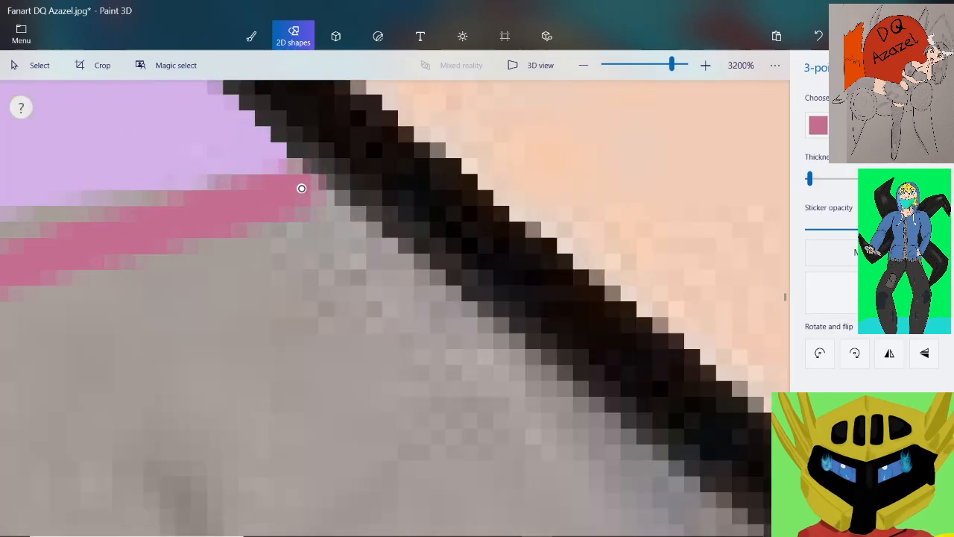
scroll(301, 188, "down", 5)
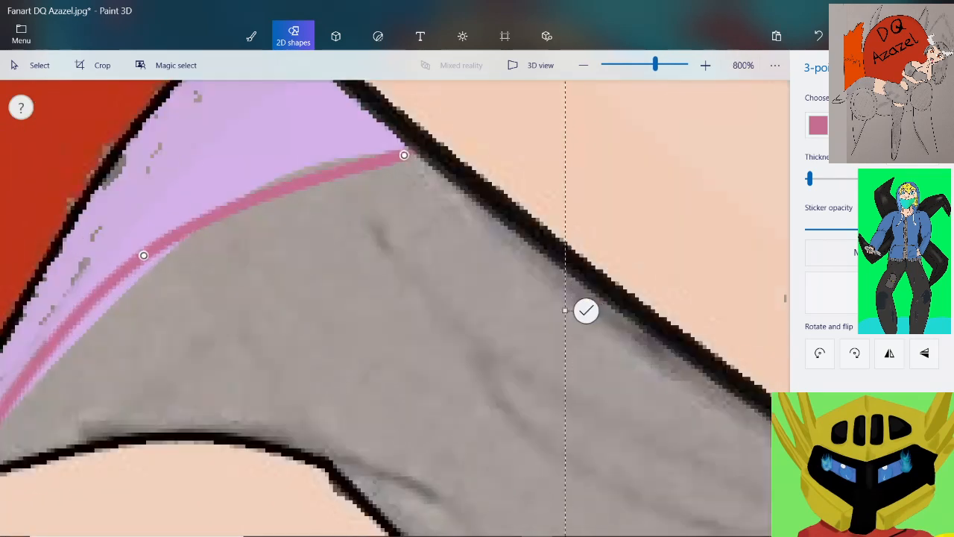
left_click_drag(143, 255, 211, 221)
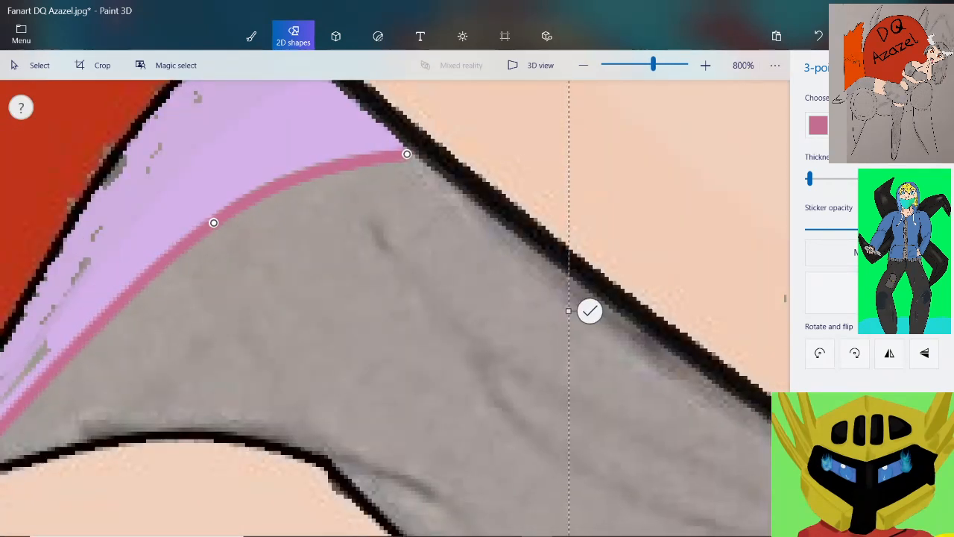
scroll(211, 221, "down", 2)
scroll(82, 353, "up", 7)
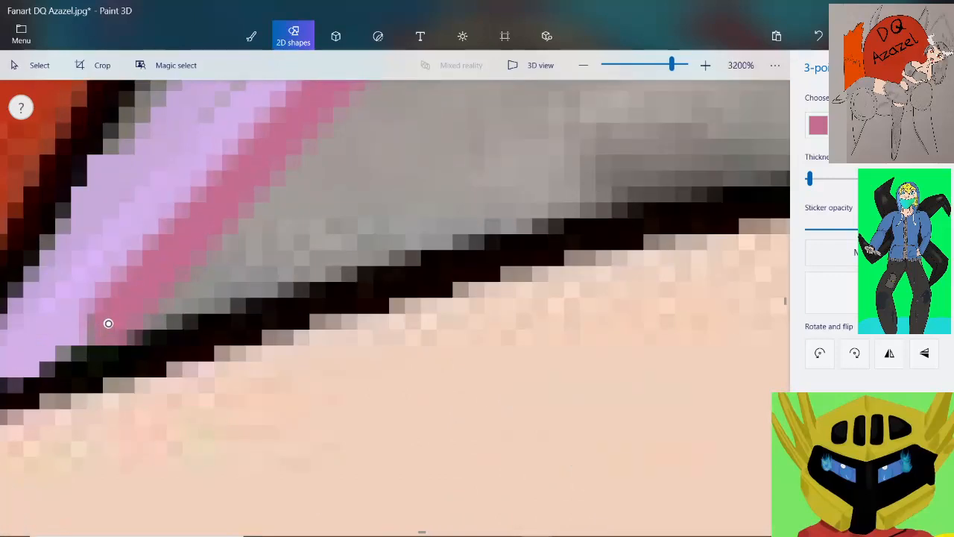
left_click_drag(108, 323, 127, 321)
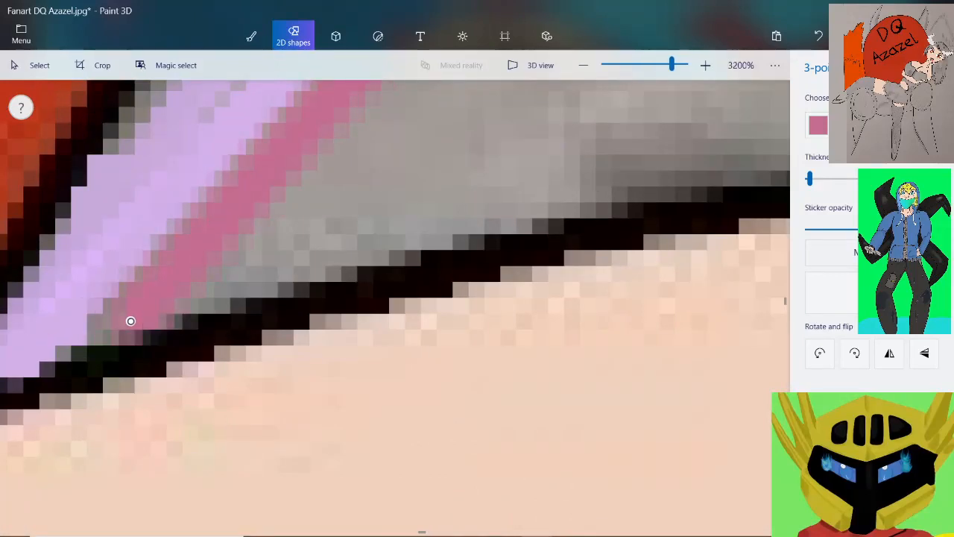
scroll(132, 318, "down", 2)
scroll(132, 318, "down", 5)
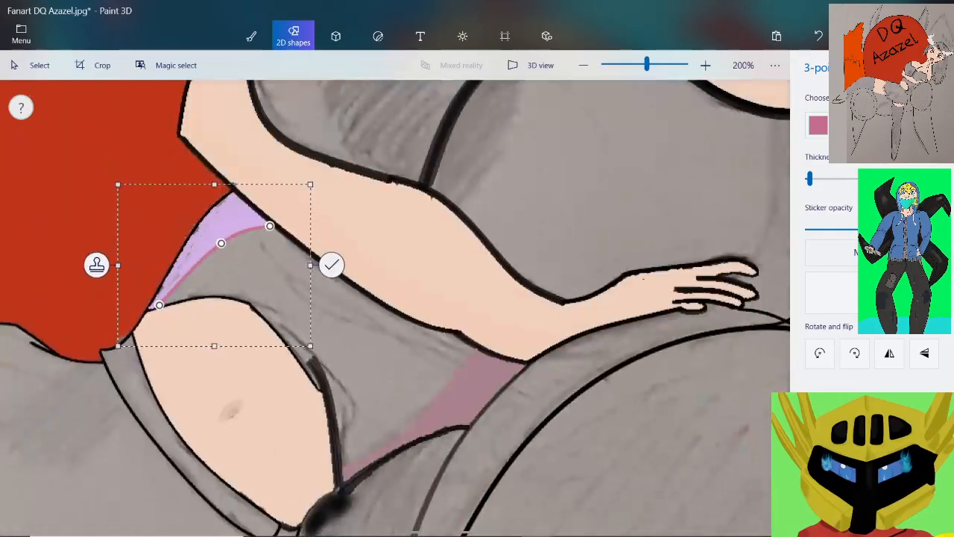
left_click(331, 265)
scroll(414, 323, "down", 2)
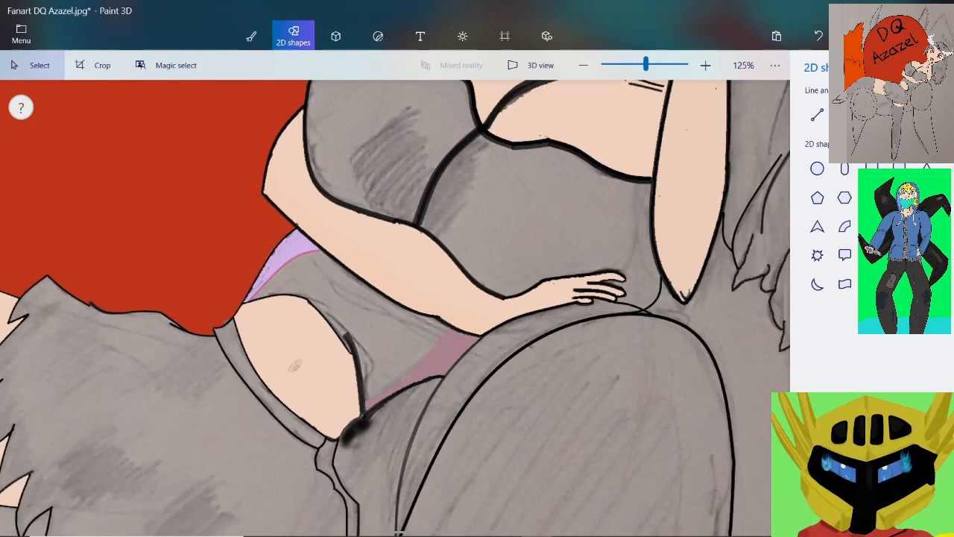
Draw a pink 3-point curve from the forearm down the pink area's edge to the thick waist outline, bending its middle outward into the grey
scroll(408, 366, "up", 4)
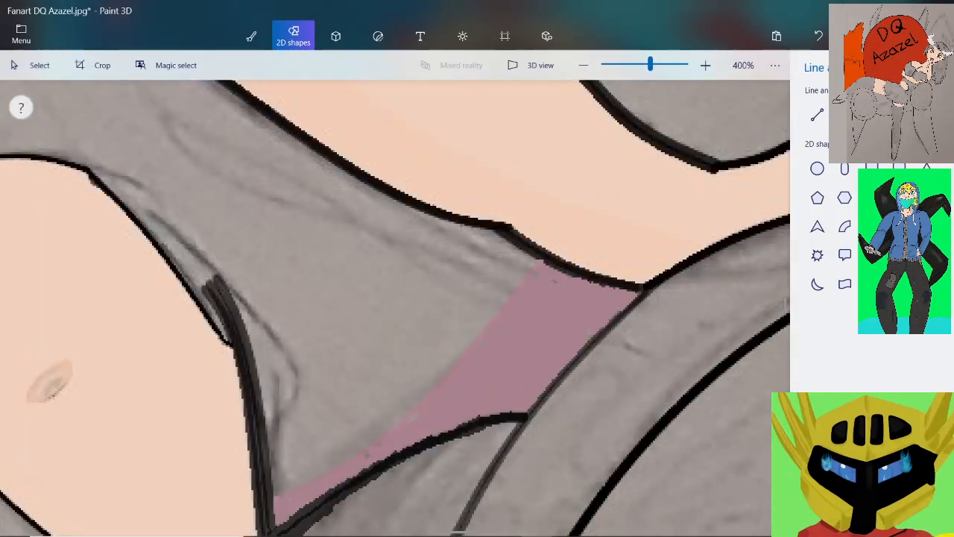
mouse_move(462, 393)
left_mouse_down()
mouse_move(278, 471)
mouse_move(273, 494)
left_mouse_up()
scroll(437, 409, "up", 1)
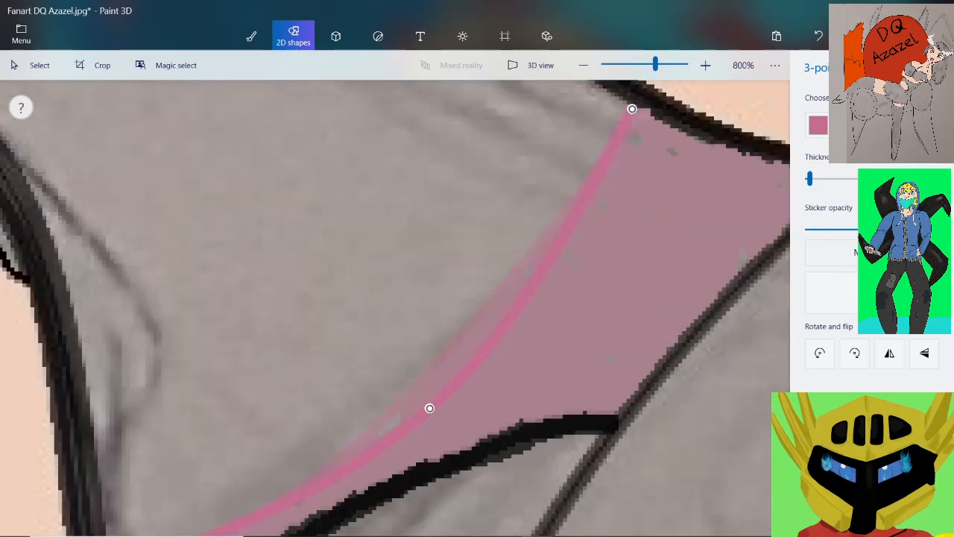
left_click_drag(429, 408, 472, 313)
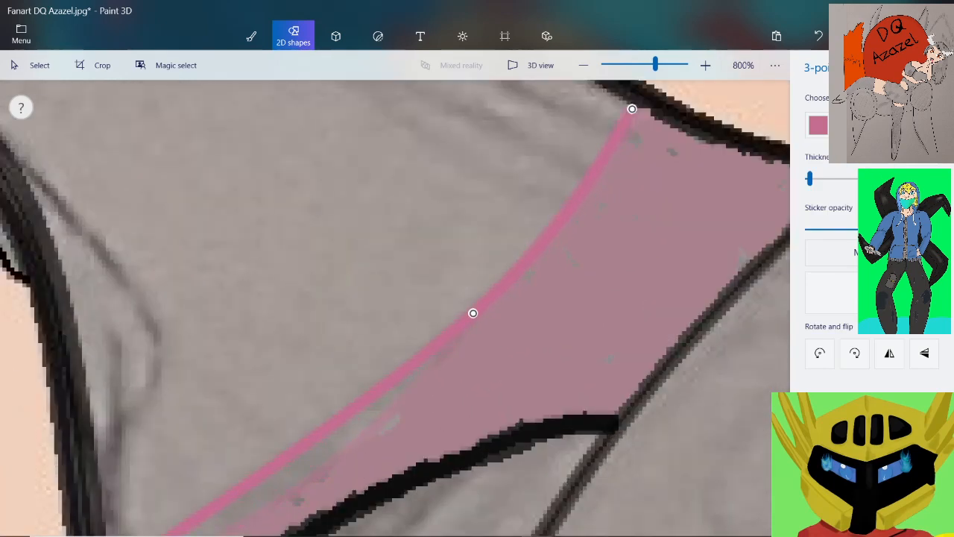
scroll(582, 179, "down", 1)
scroll(614, 119, "up", 2)
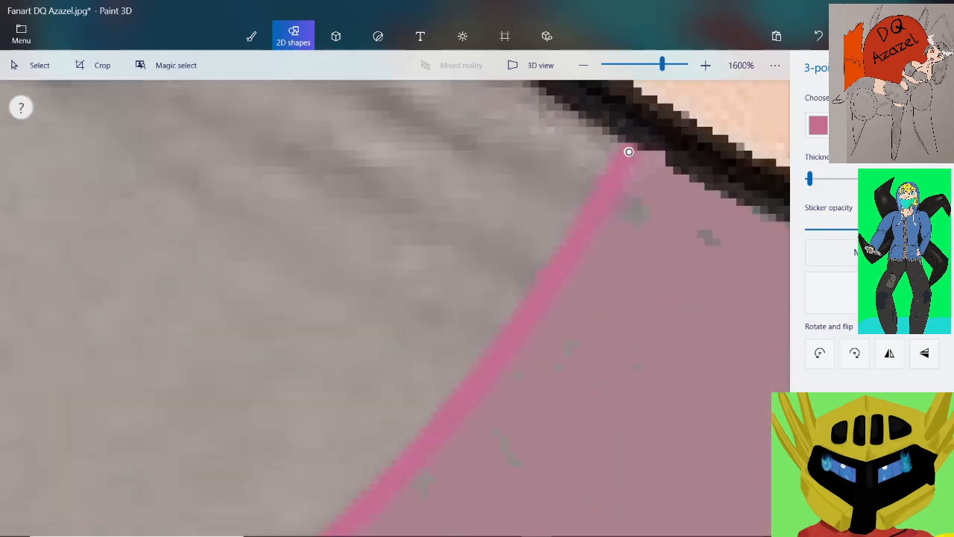
Nudge the curve's lower end to meet the thick dark waist outline and commit the curve
scroll(629, 151, "down", 2)
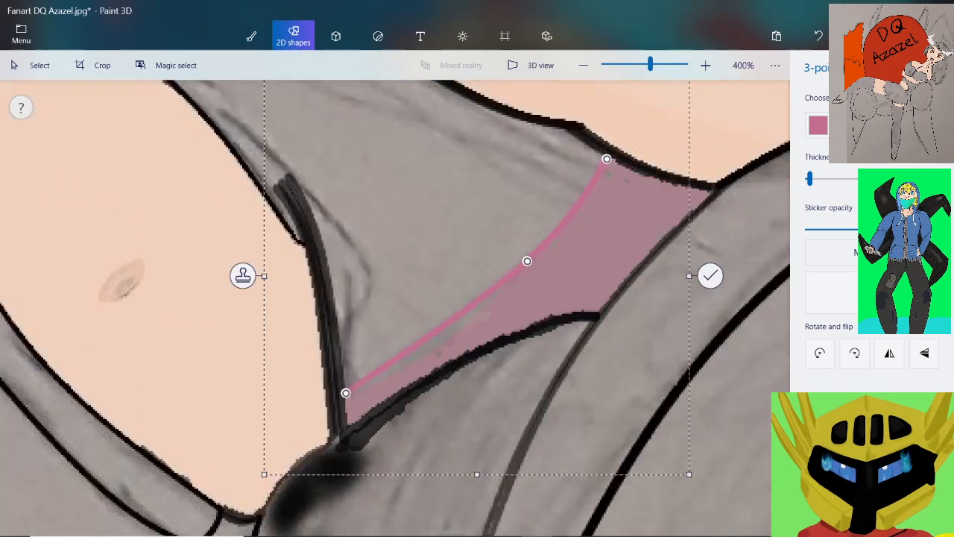
scroll(336, 403, "up", 2)
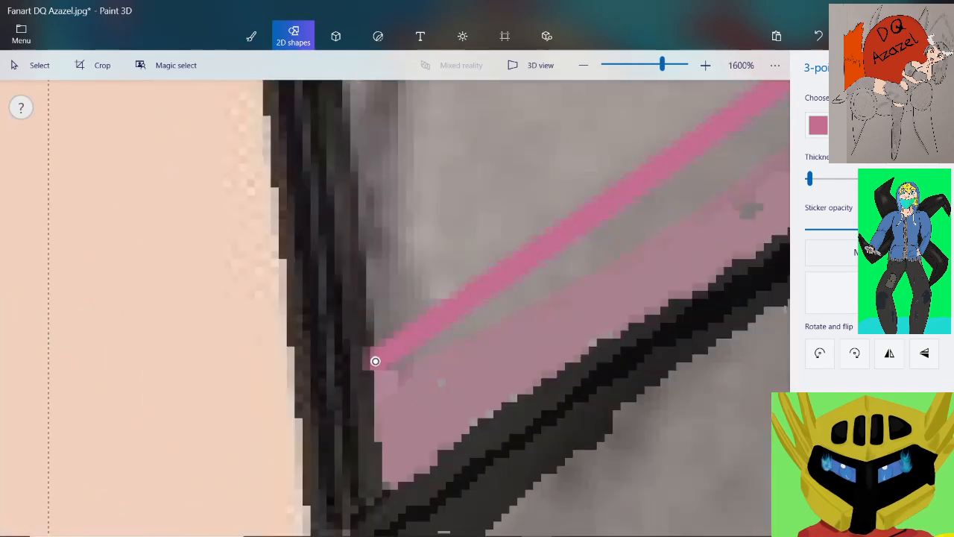
left_click_drag(375, 360, 380, 361)
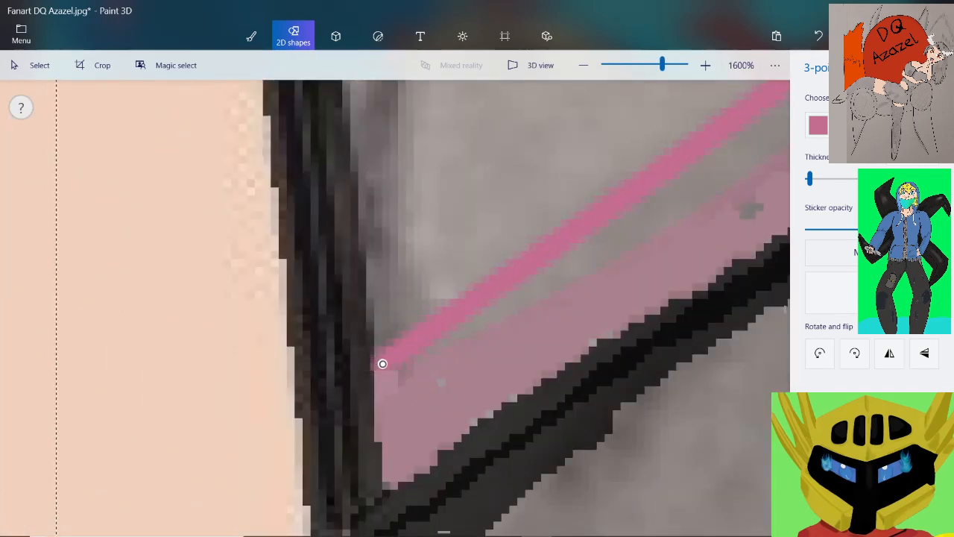
scroll(381, 361, "down", 1)
scroll(381, 361, "down", 1)
key("Escape")
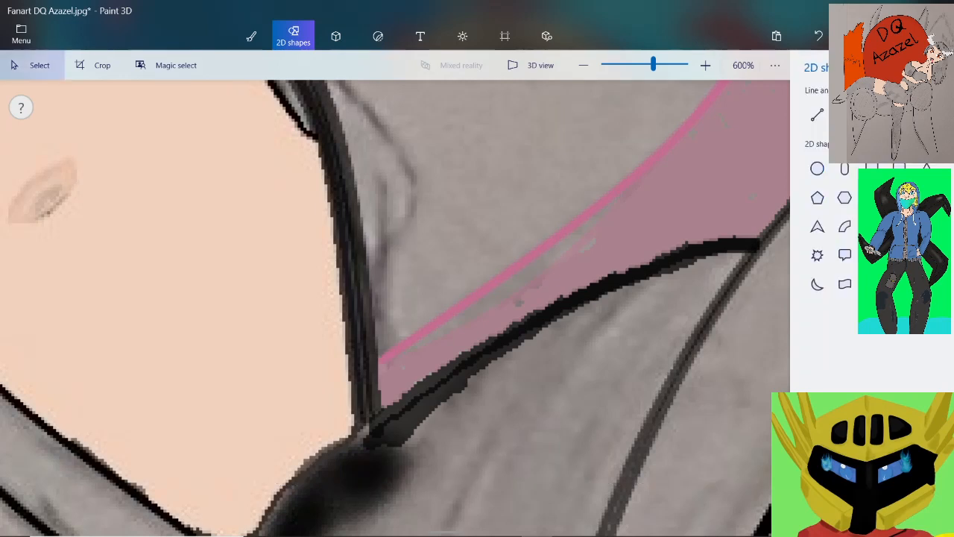
Dab the curve's pink with the Pixel pen to join the lower pink curve's upper end to the forearm outline
scroll(463, 194, "down", 2)
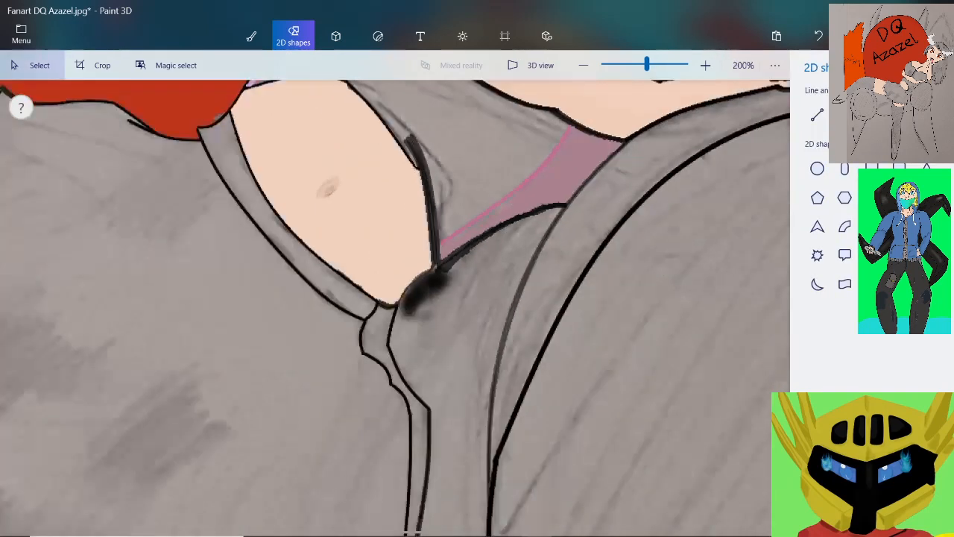
scroll(496, 112, "up", 1)
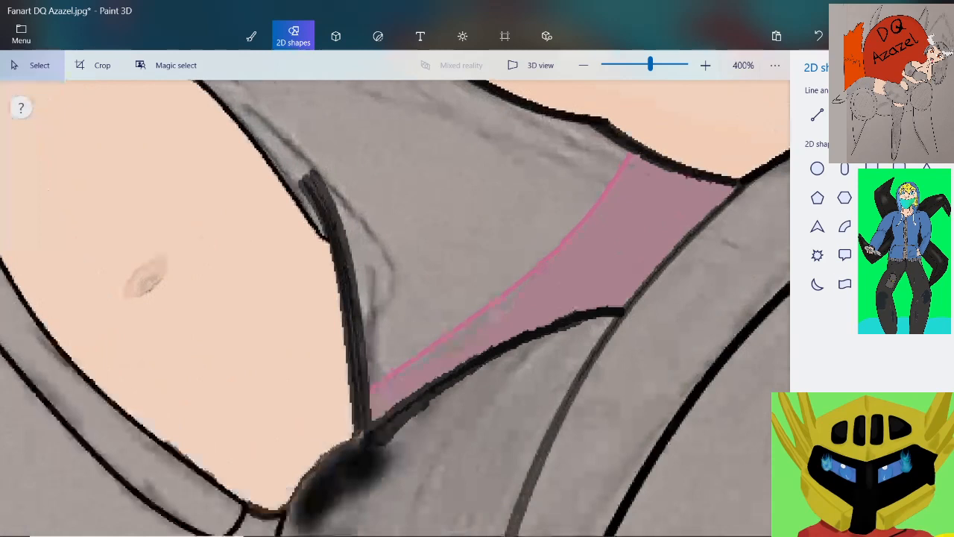
left_click(251, 36)
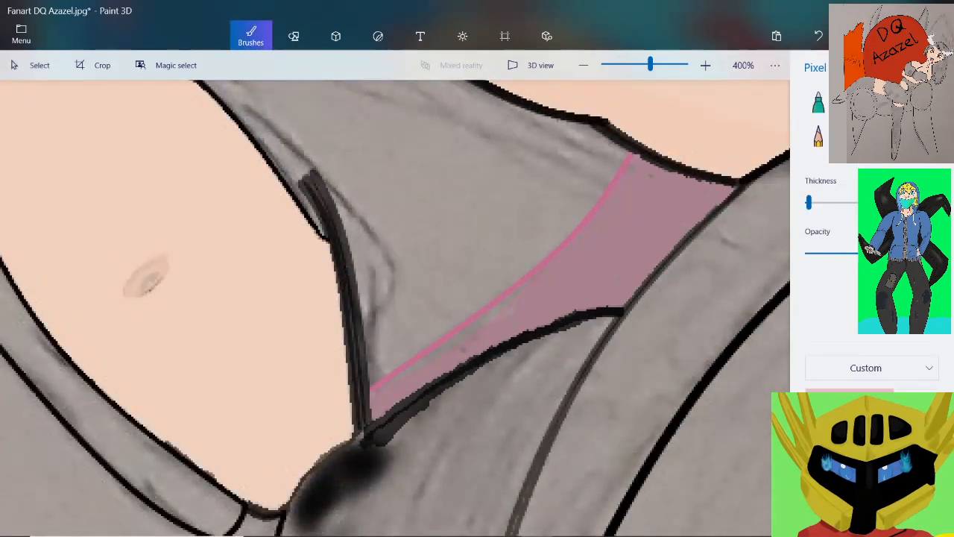
scroll(641, 149, "up", 3)
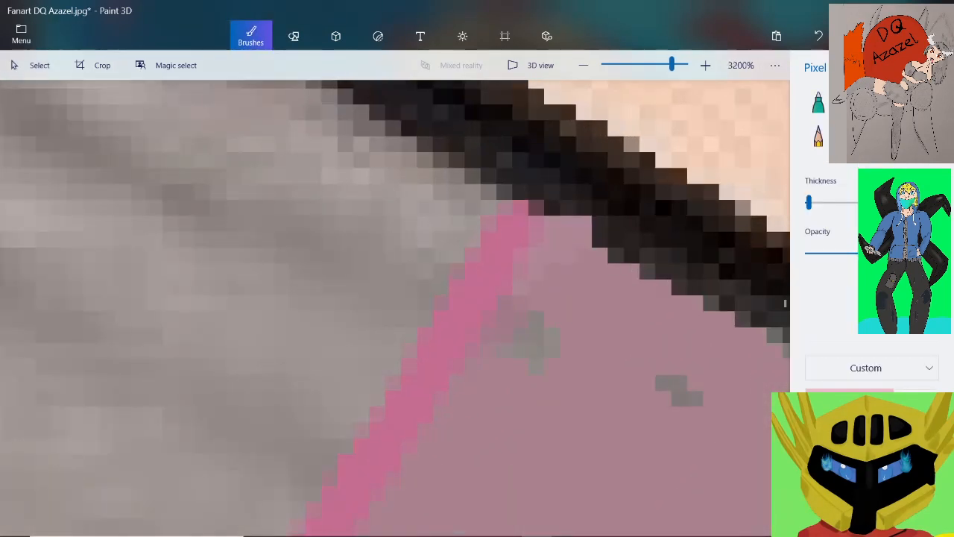
left_click(505, 200)
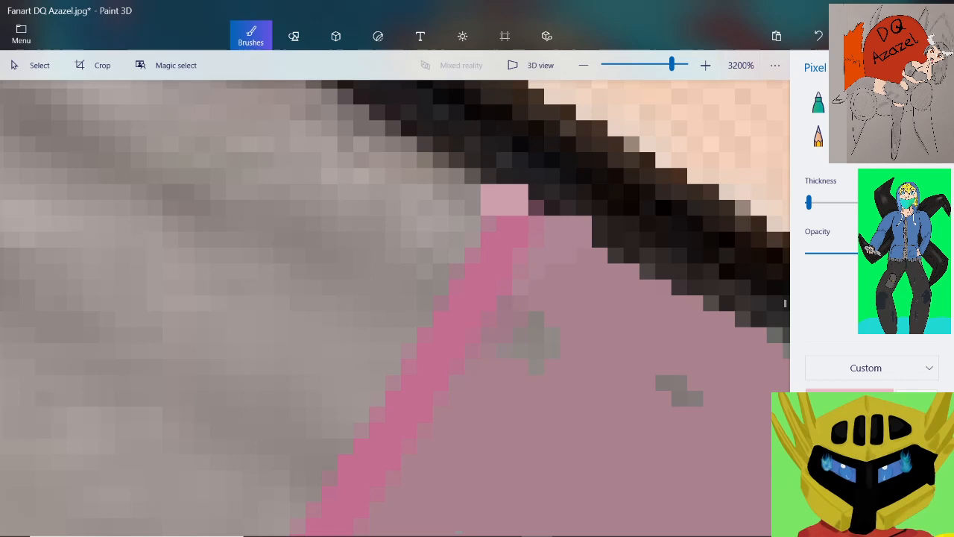
left_click(818, 36)
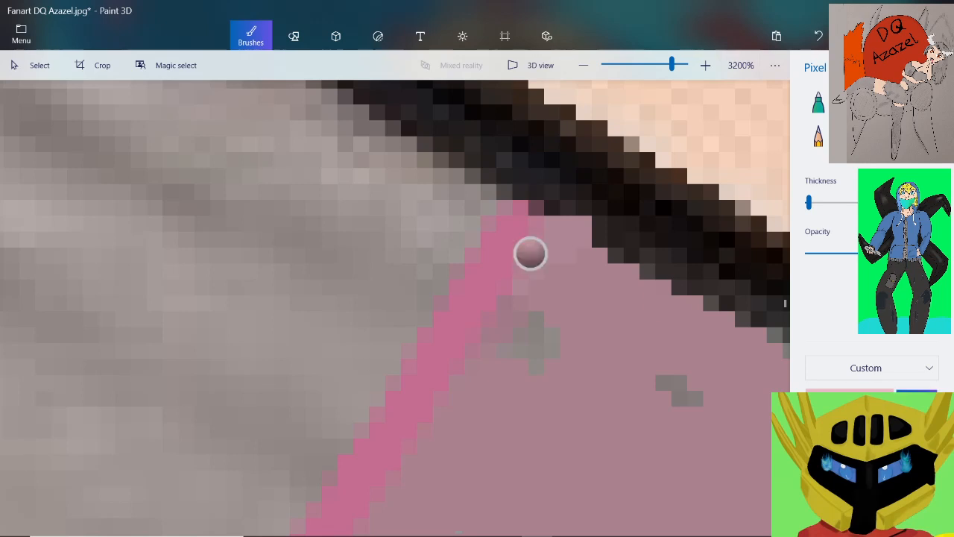
left_click(496, 199)
scroll(496, 200, "down", 5)
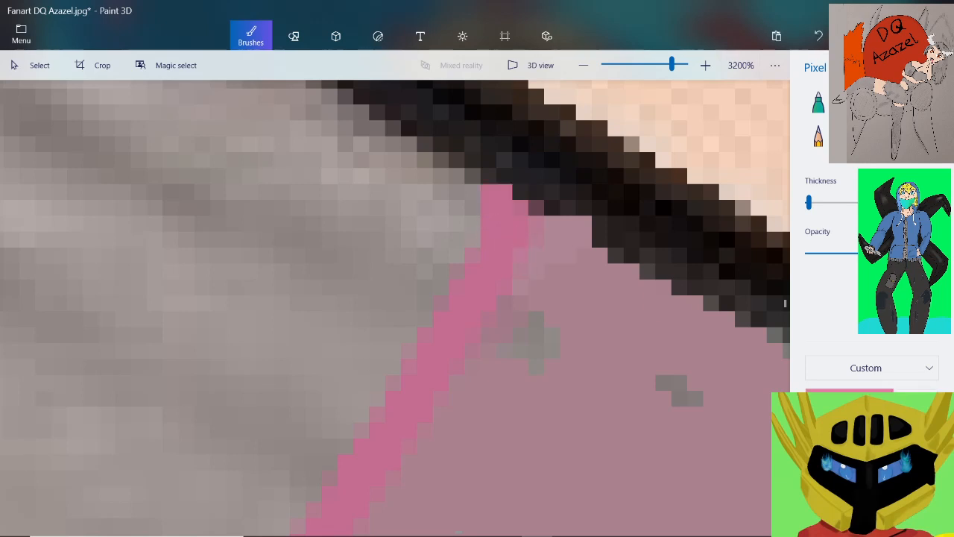
Dab pink pixels at the lower pink curve's other end to join it to the thick dark waist outline
scroll(246, 463, "up", 3)
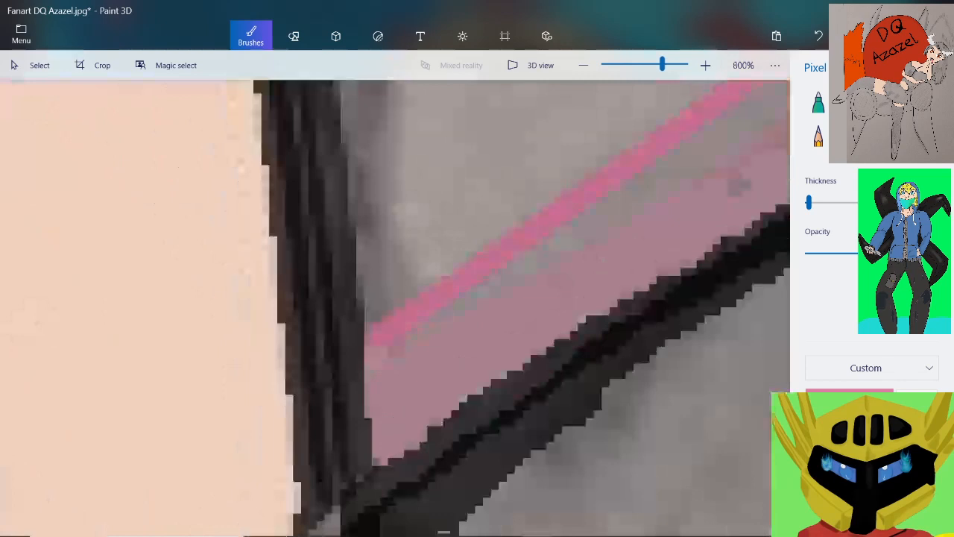
left_click(405, 261)
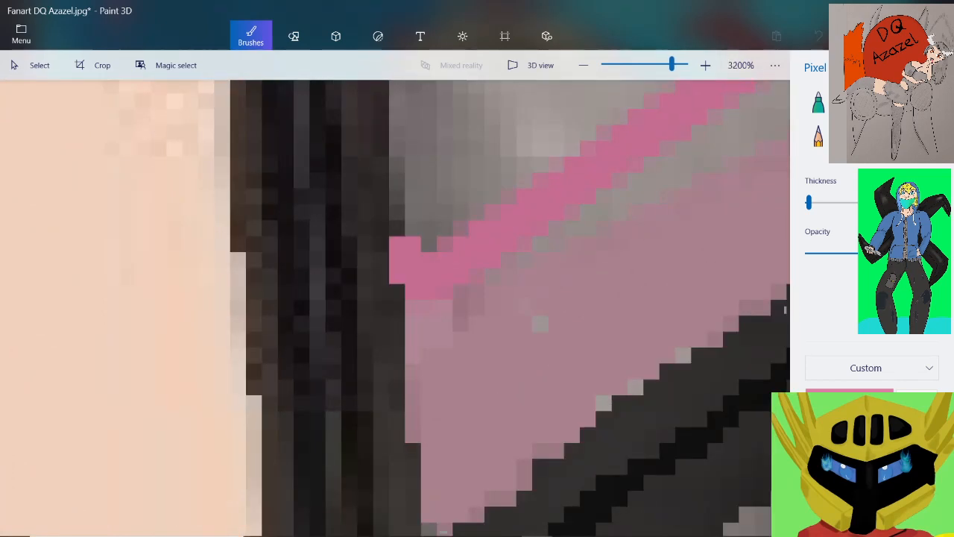
left_click(819, 36)
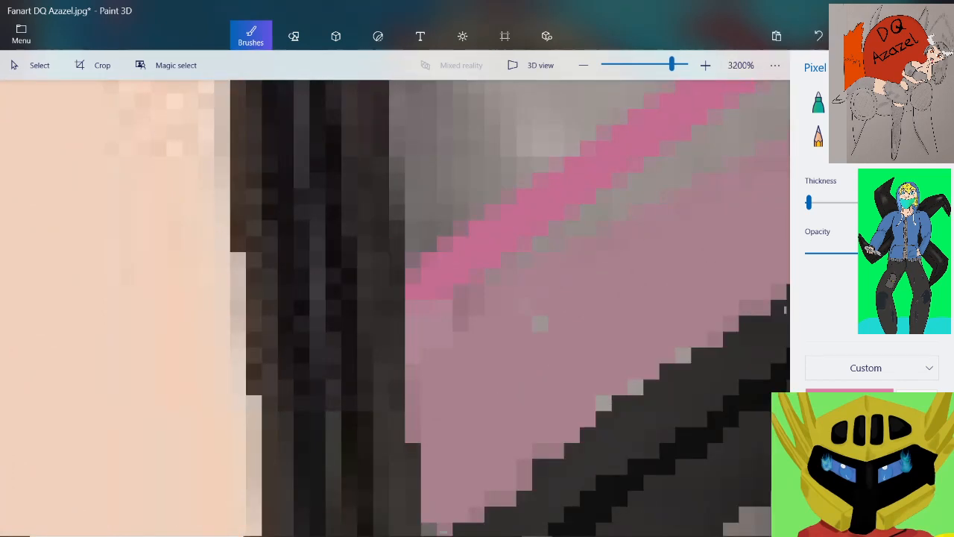
left_click(422, 252)
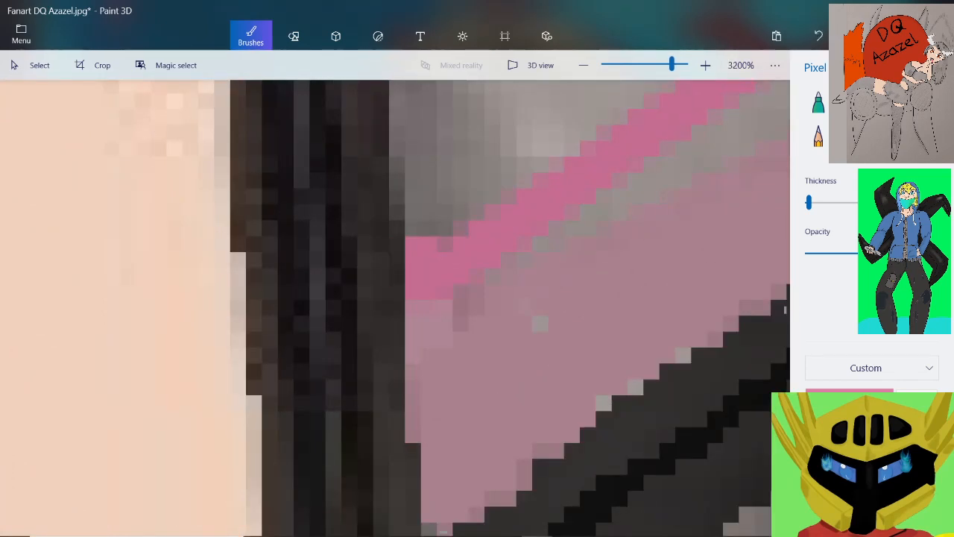
Paint pink pixels at the right end of the purple area's curve to close the gap to the forearm outline
left_click_drag(672, 64, 646, 64)
scroll(374, 231, "up", 5)
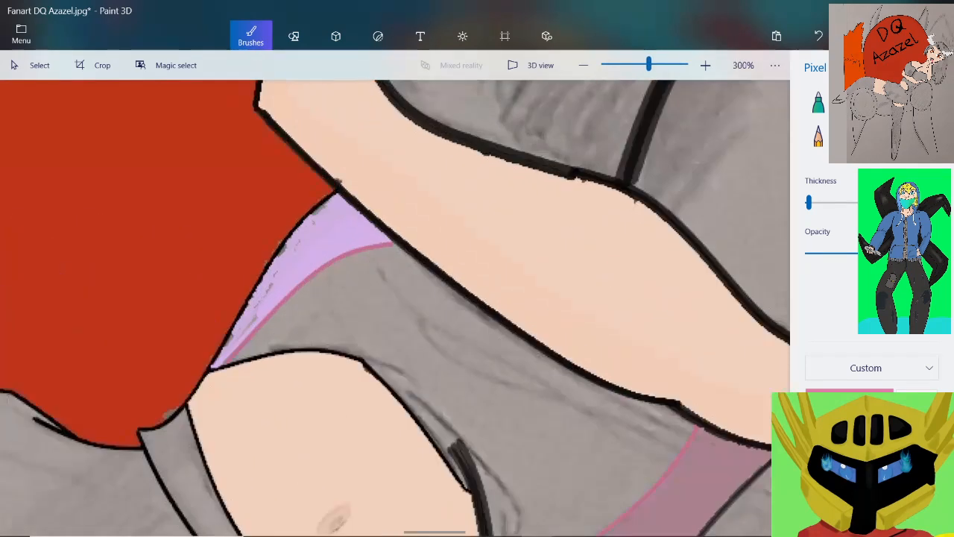
scroll(386, 258, "up", 2)
scroll(403, 258, "up", 1)
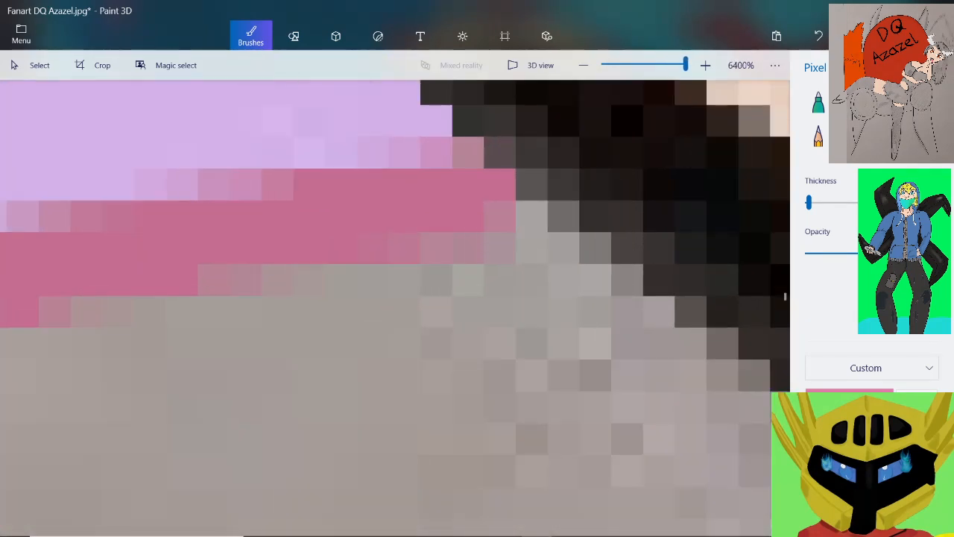
mouse_move(437, 153)
left_mouse_down()
mouse_move(470, 155)
mouse_move(529, 188)
left_mouse_up()
scroll(529, 188, "down", 4)
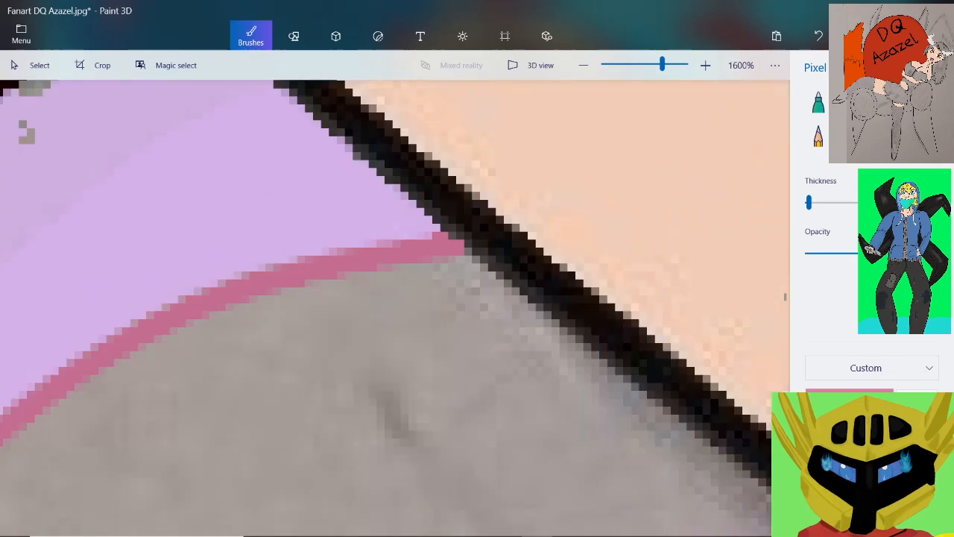
Paint pink pixels at the lower end of the purple area's curve to join it to the waist outline
scroll(530, 188, "up", 1)
scroll(192, 411, "up", 3)
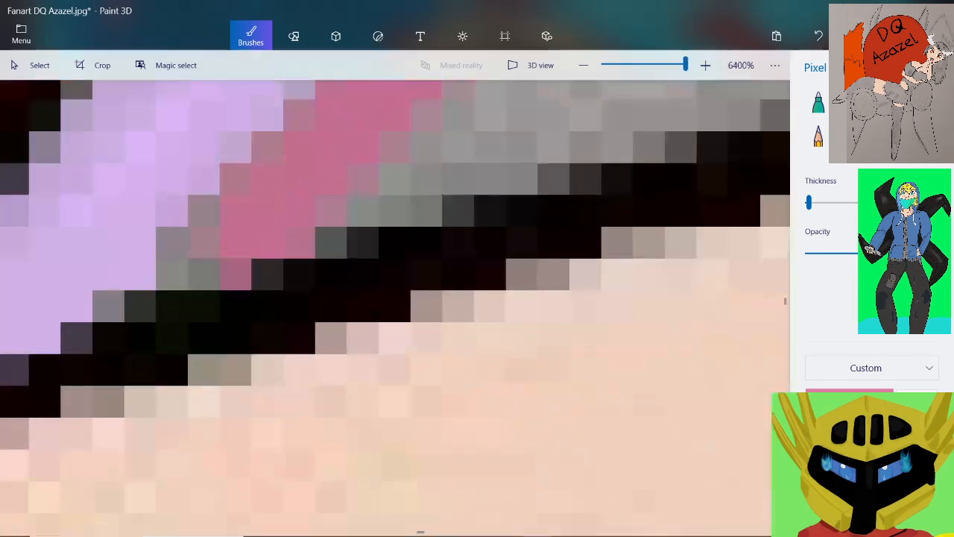
left_click_drag(204, 275, 235, 275)
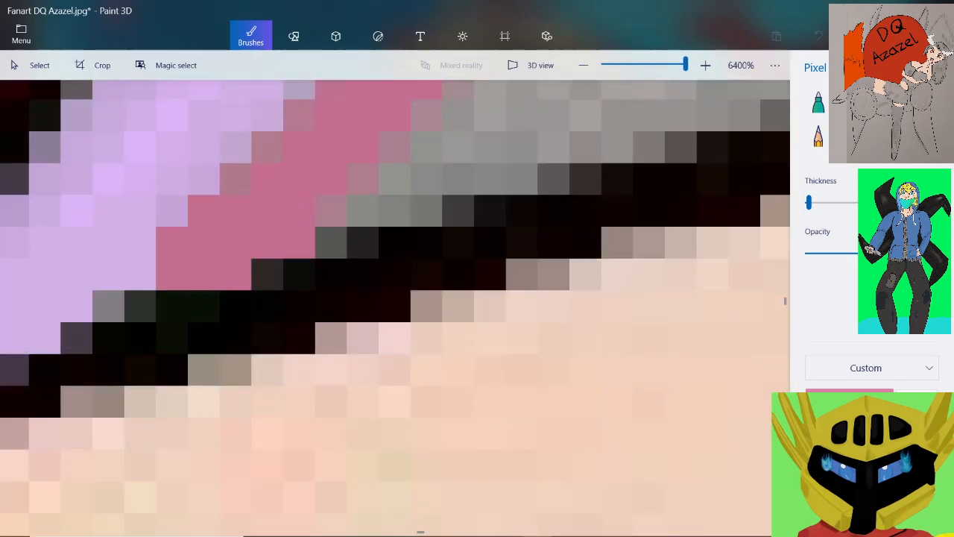
scroll(219, 275, "down", 3)
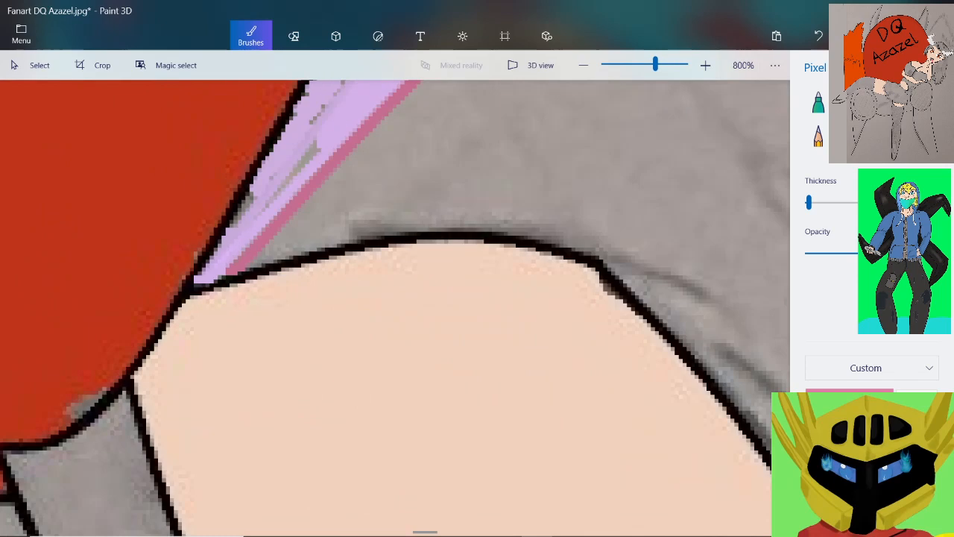
scroll(246, 261, "down", 1)
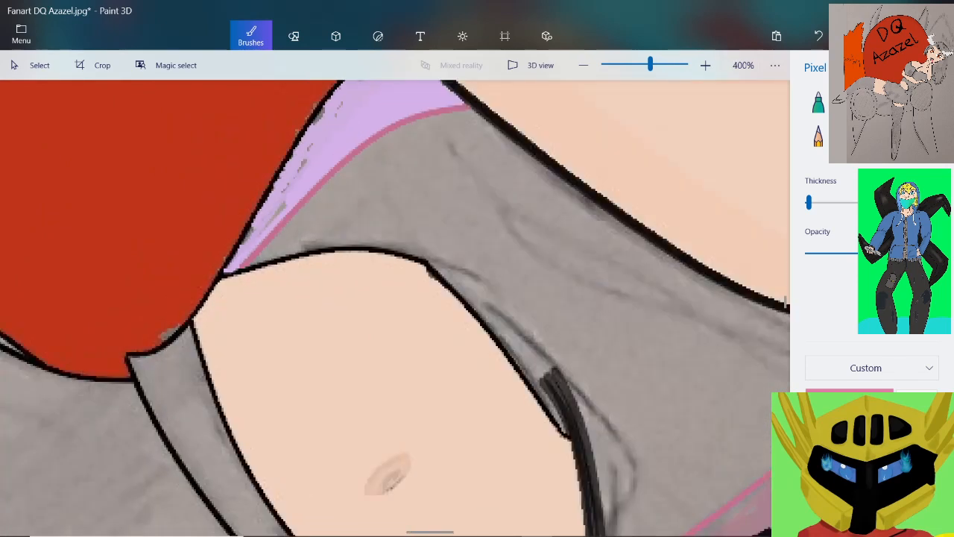
scroll(535, 235, "down", 2)
scroll(668, 304, "up", 1)
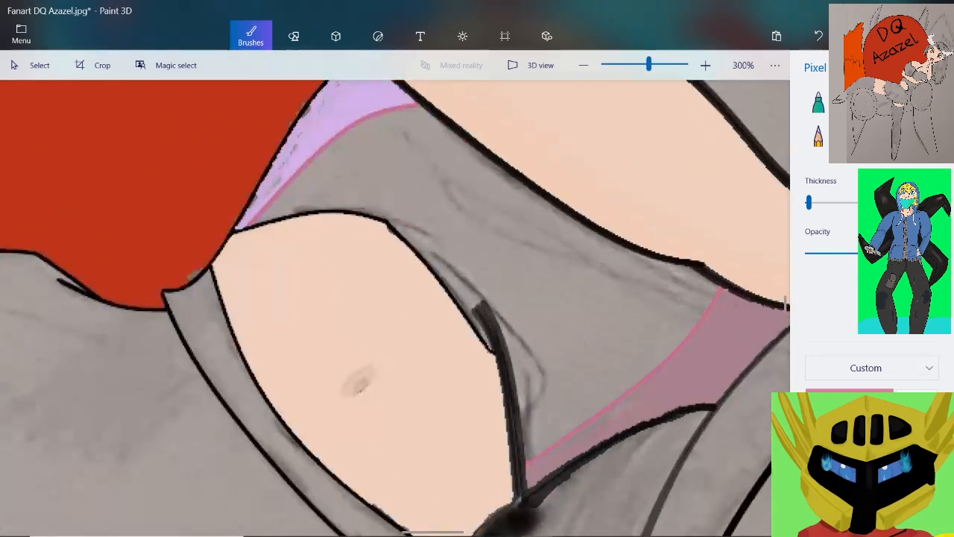
Fill the grey top between the two pink curves with pink, including leftover grey patches beside the waist and forearm outlines
left_click(925, 136)
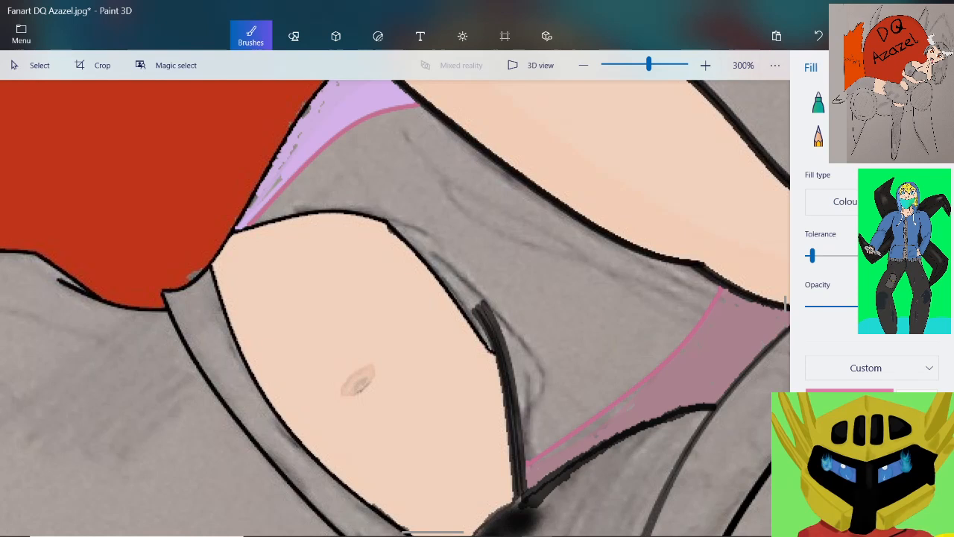
left_click(522, 223)
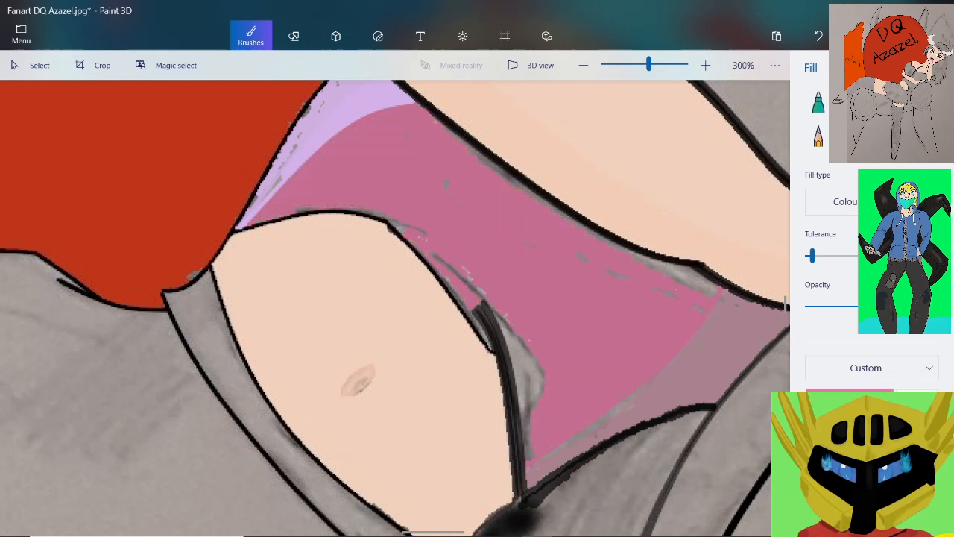
left_click(526, 365)
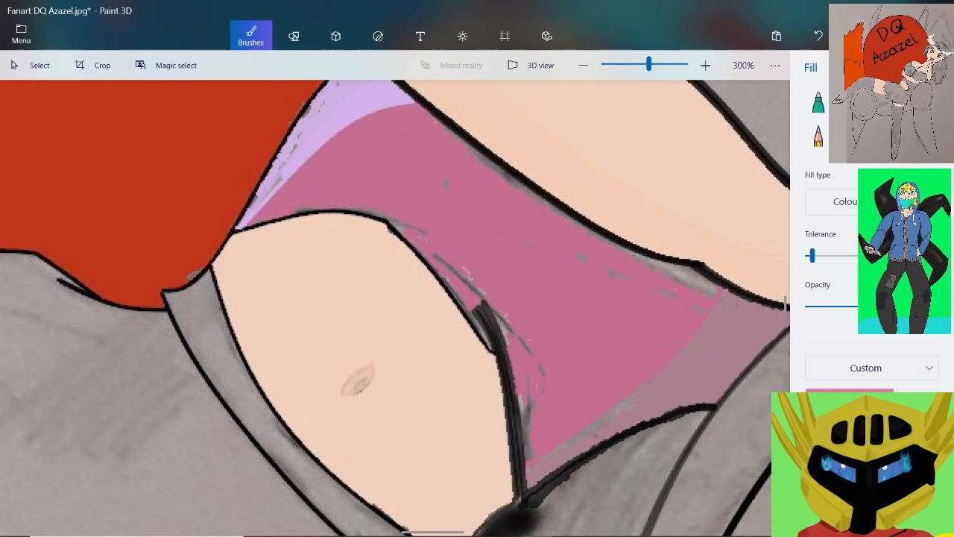
left_click(680, 273)
Try filling the muted pink area beside the forearm using a higher fill tolerance, and revert both the fill and the tolerance
left_click_drag(812, 256, 826, 256)
left_click(700, 358)
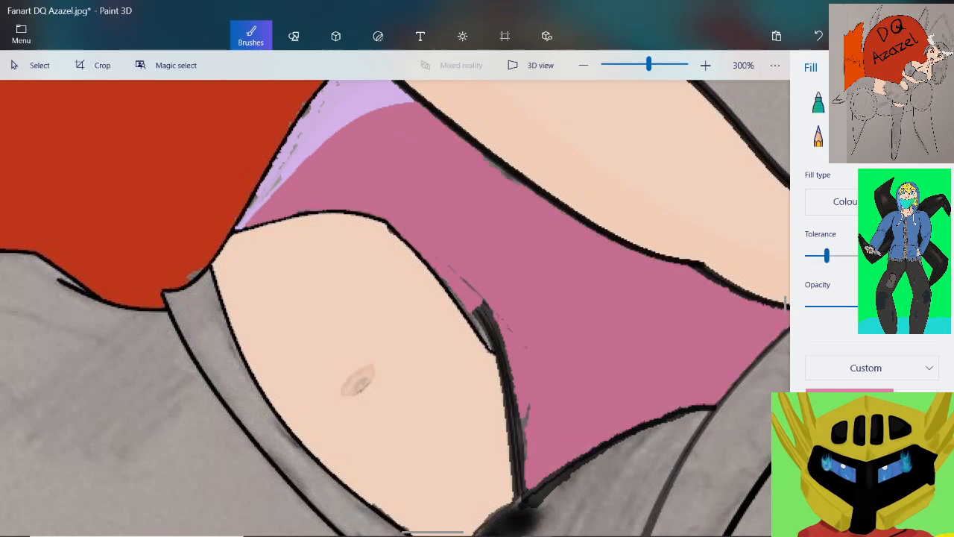
scroll(696, 274, "down", 2)
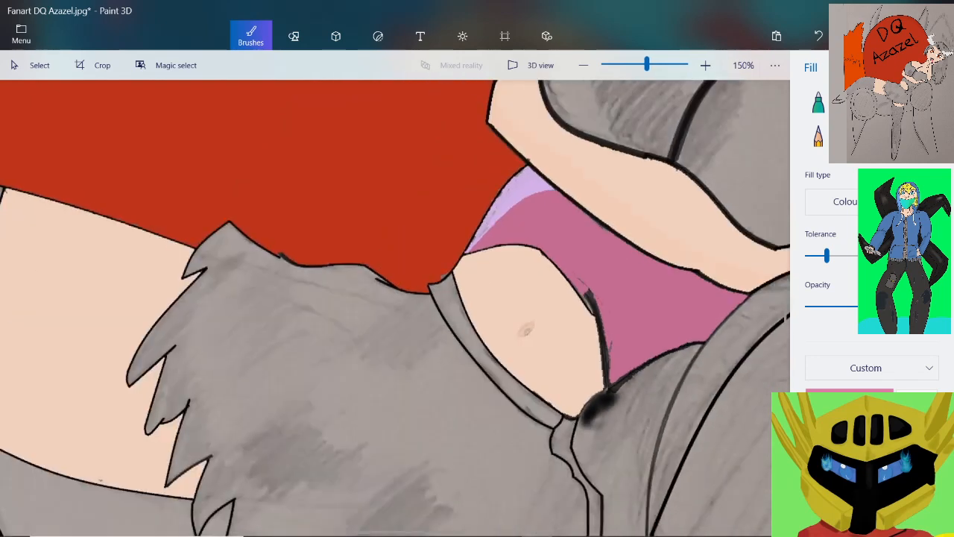
scroll(705, 274, "up", 1)
left_click(818, 36)
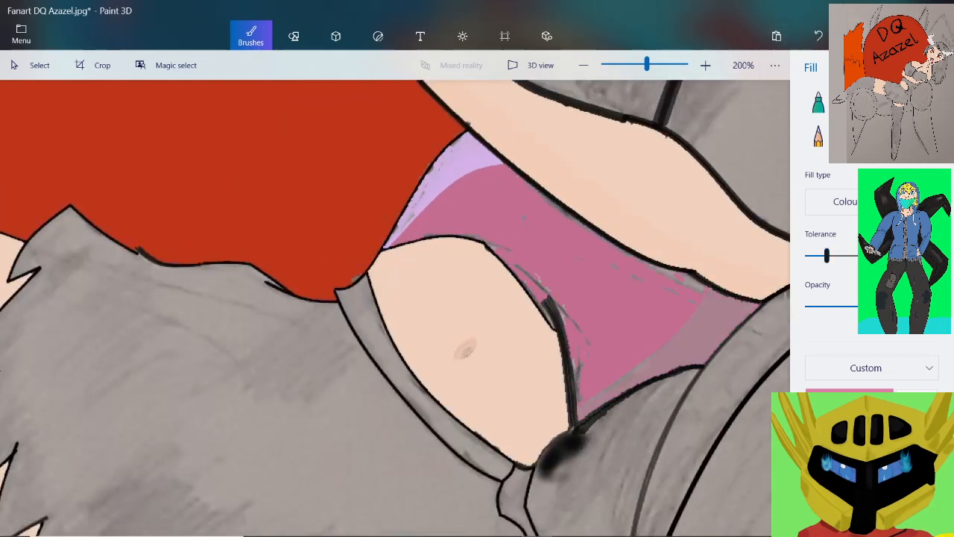
left_click_drag(827, 256, 811, 256)
Fill the grey patches under the forearm outline's bump, near the muted pink area's border, with pink
scroll(686, 283, "up", 6)
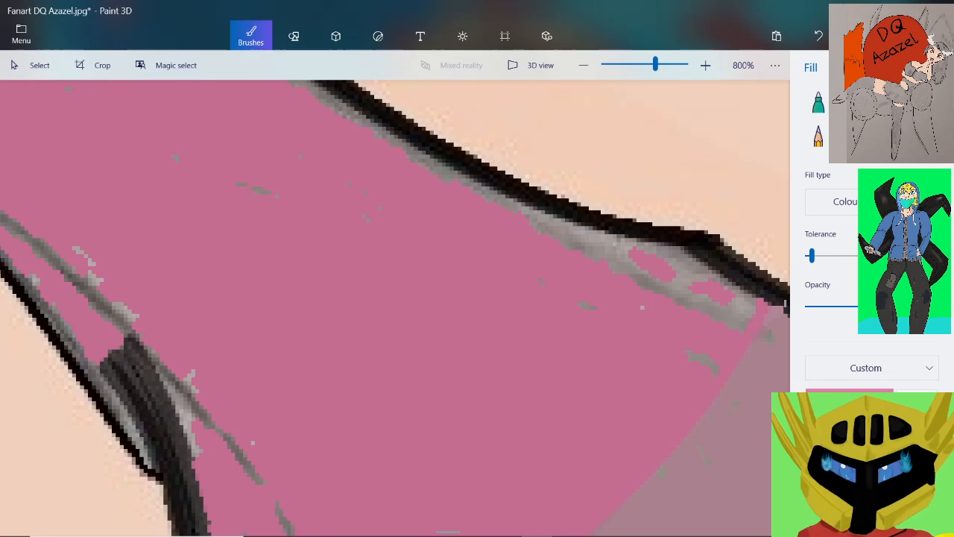
left_click(598, 242)
left_click(703, 361)
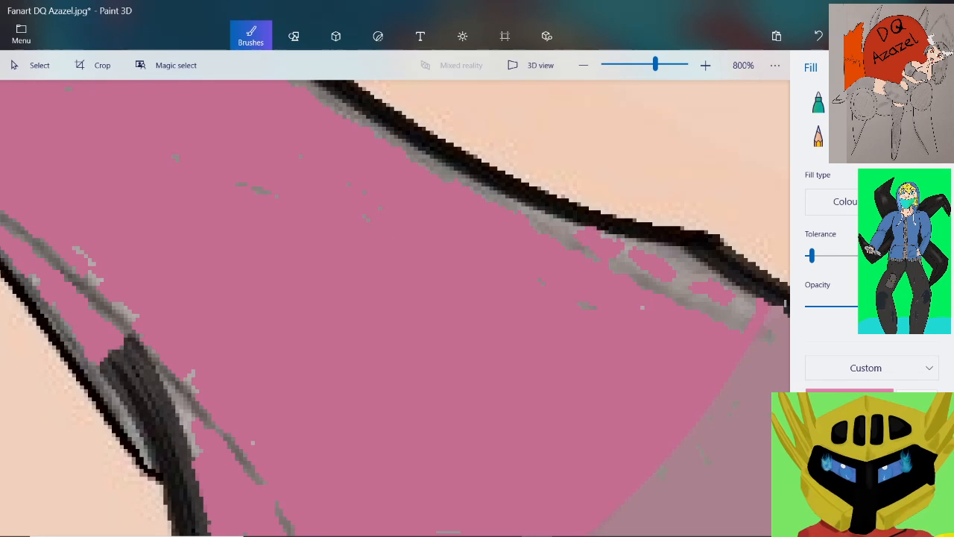
left_click(684, 275)
left_click(697, 301)
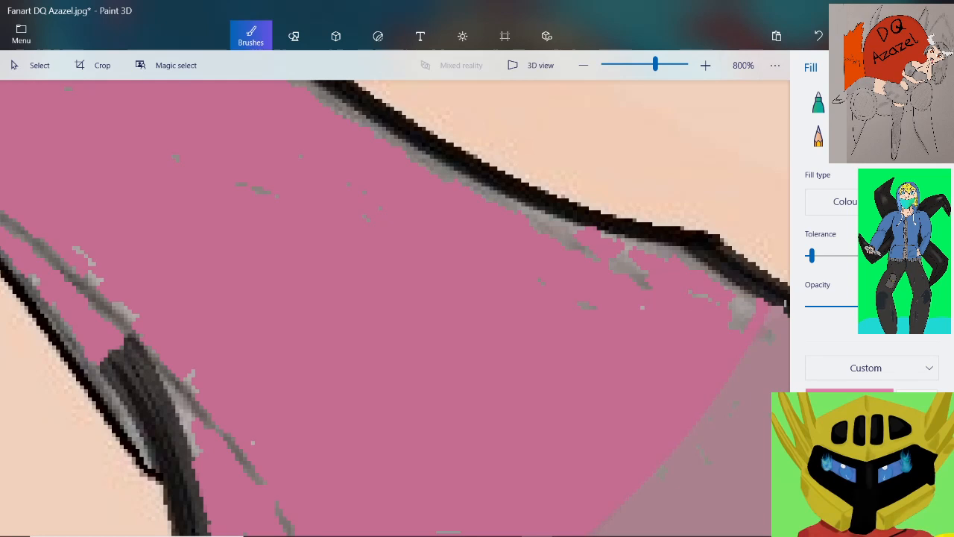
left_click(742, 308)
left_click(619, 261)
scroll(551, 240, "down", 2)
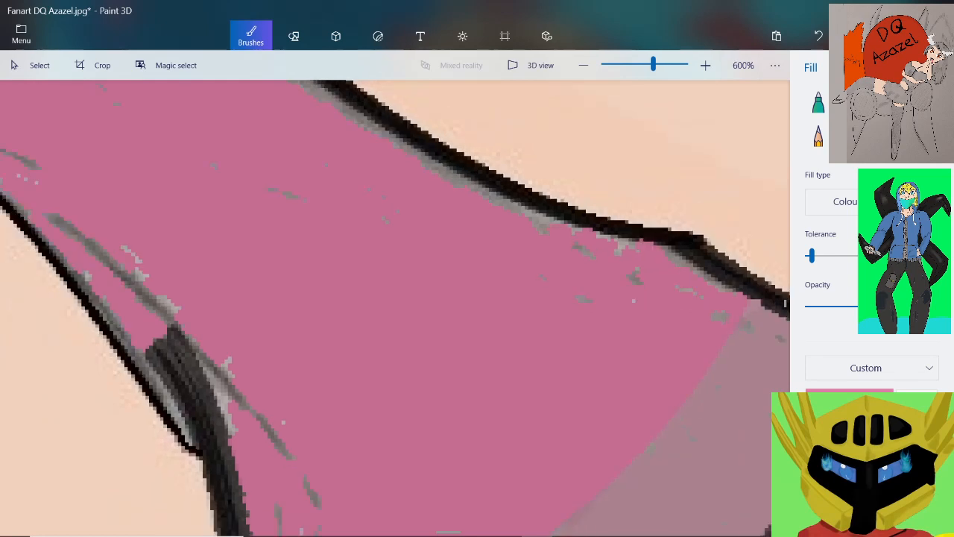
Fill the small grey remnants along the forearm outline just up the arm from its bump with pink
scroll(514, 218, "up", 3)
left_click(571, 226)
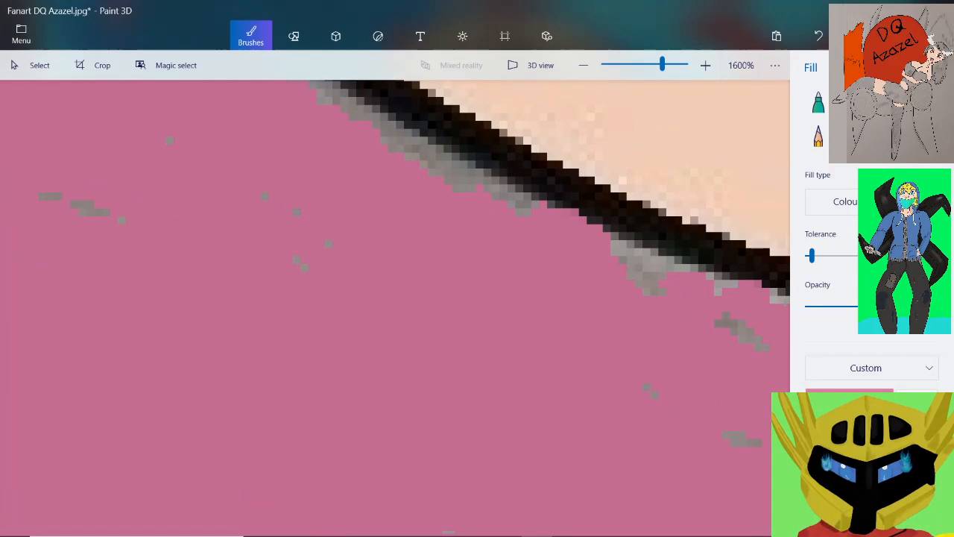
left_click(644, 258)
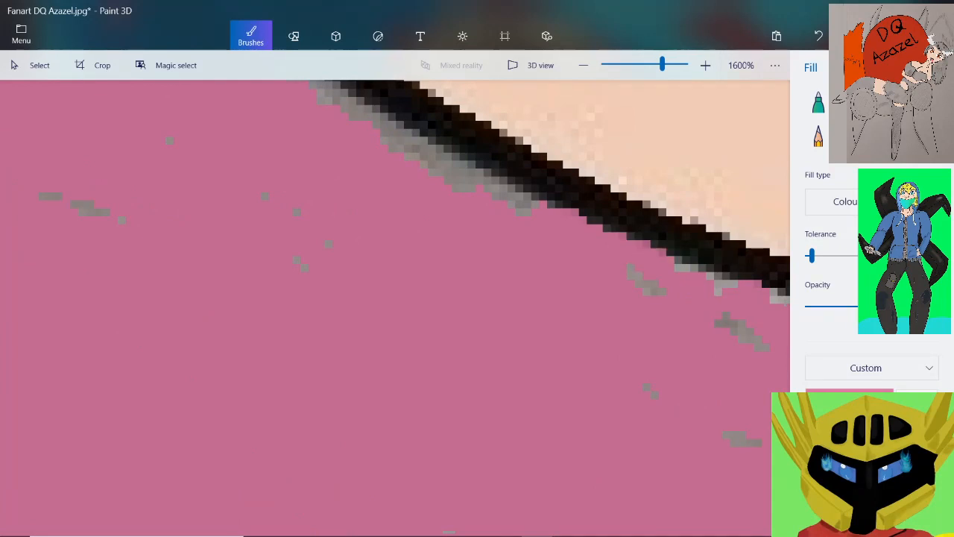
left_click(645, 288)
scroll(464, 213, "down", 5)
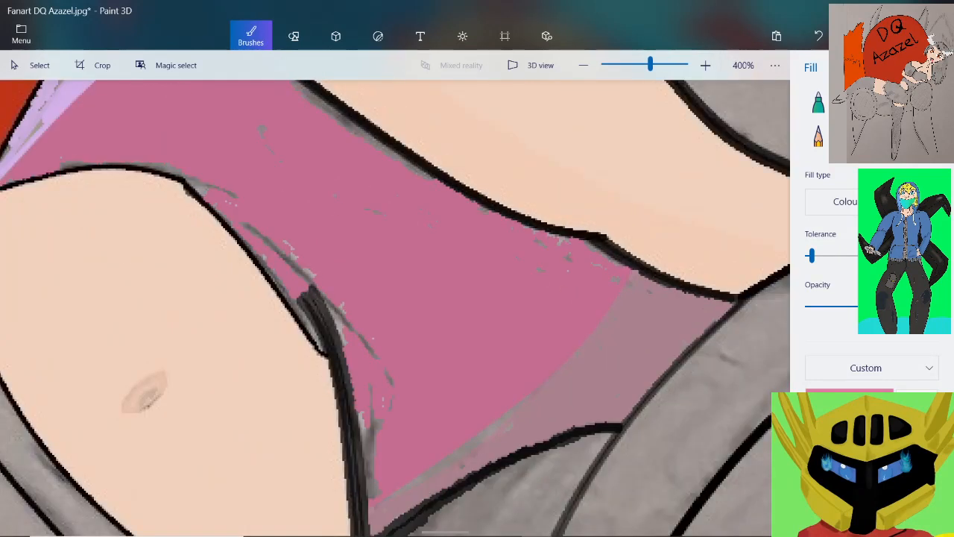
Fill the grey patches farther up along the middle of the forearm's lower outline with pink
scroll(380, 133, "up", 5)
left_click(404, 217)
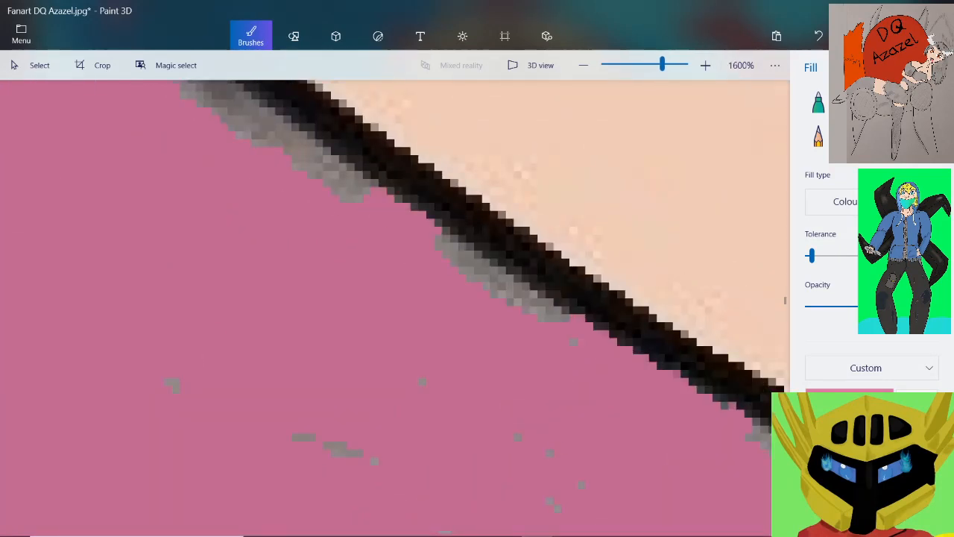
left_click(479, 264)
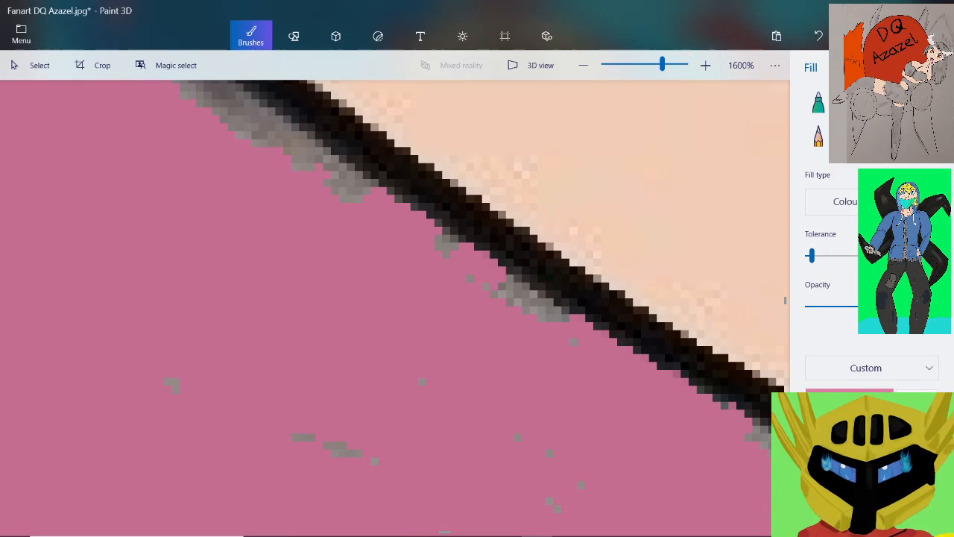
left_click(510, 293)
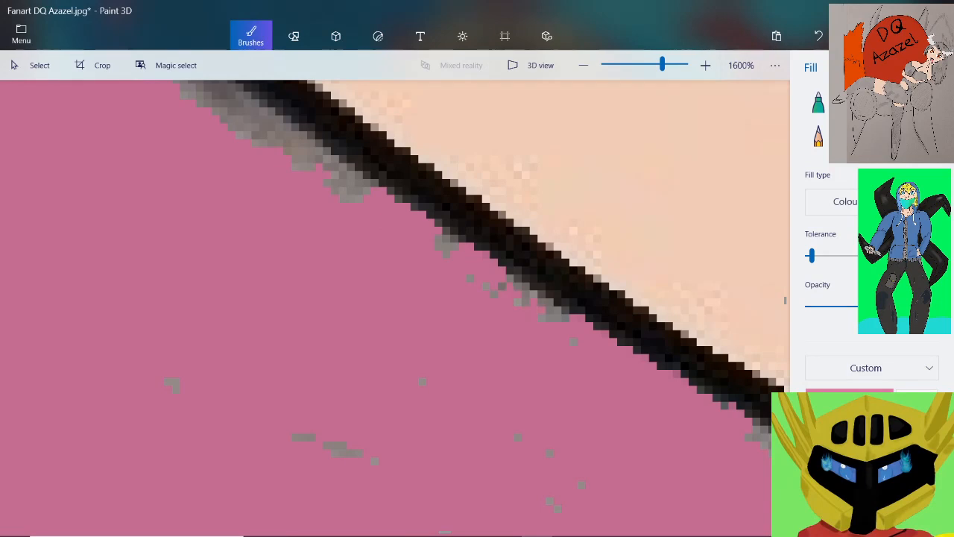
scroll(417, 217, "down", 3)
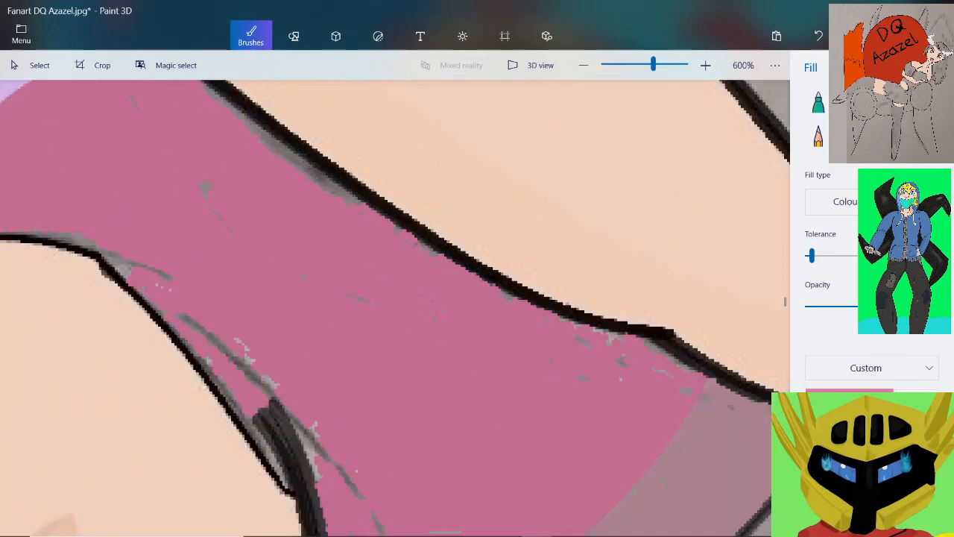
Fill the grey patches along the upper stretch of the forearm's lower outline with pink
scroll(286, 127, "up", 3)
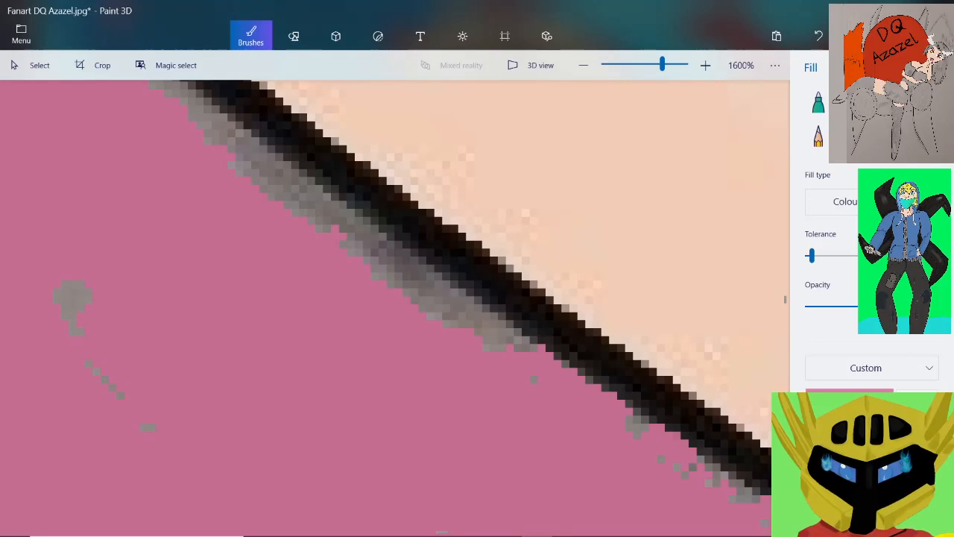
left_click(382, 266)
left_click(464, 318)
left_click(440, 295)
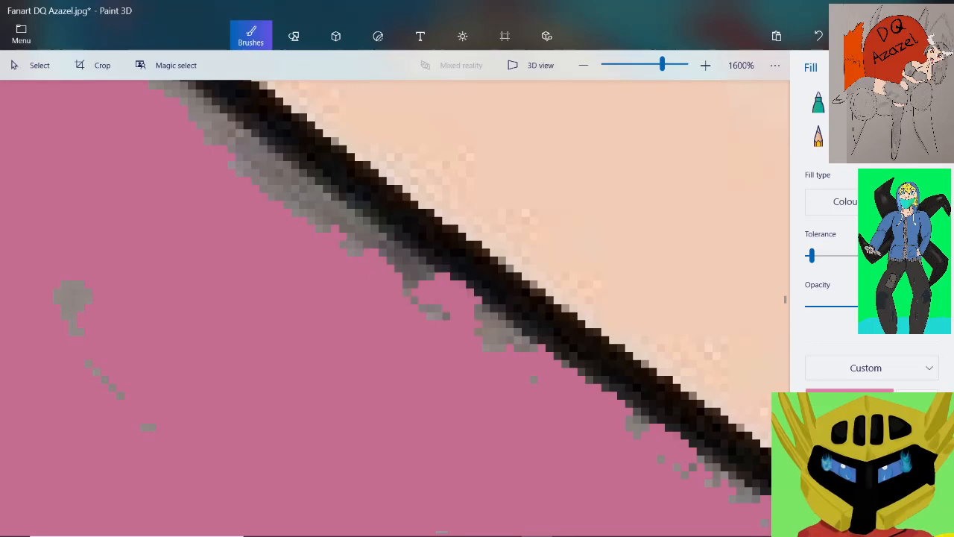
left_click(495, 328)
left_click(414, 273)
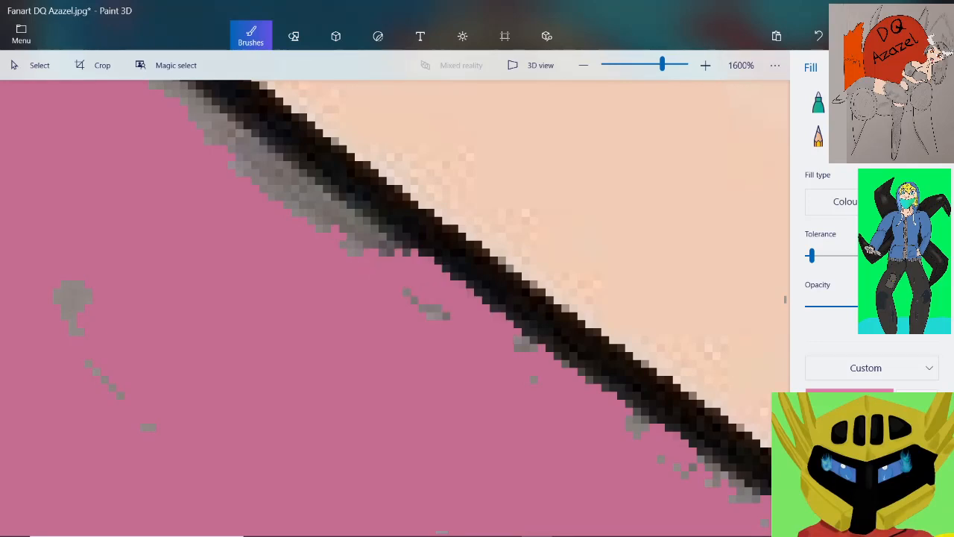
left_click(331, 213)
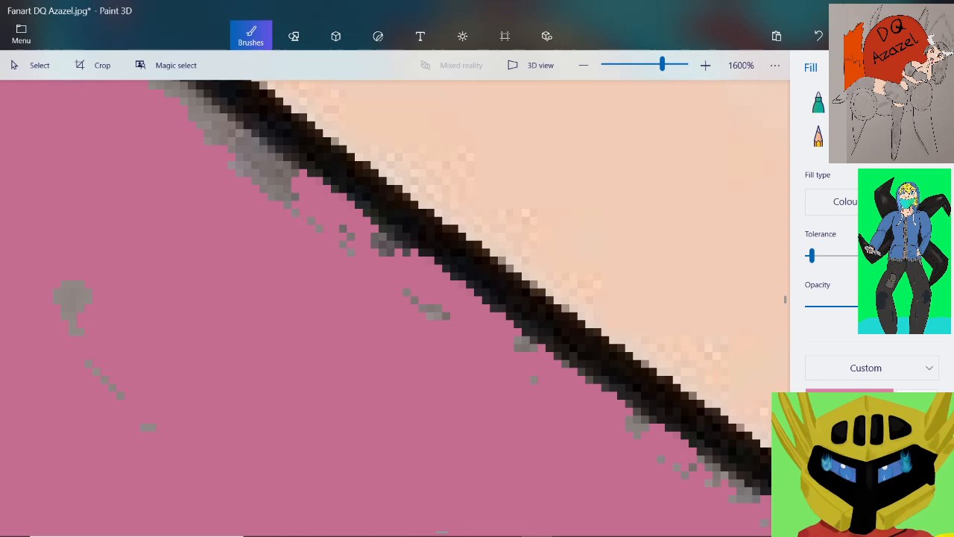
left_click(278, 183)
scroll(280, 192, "down", 2)
scroll(224, 146, "up", 3)
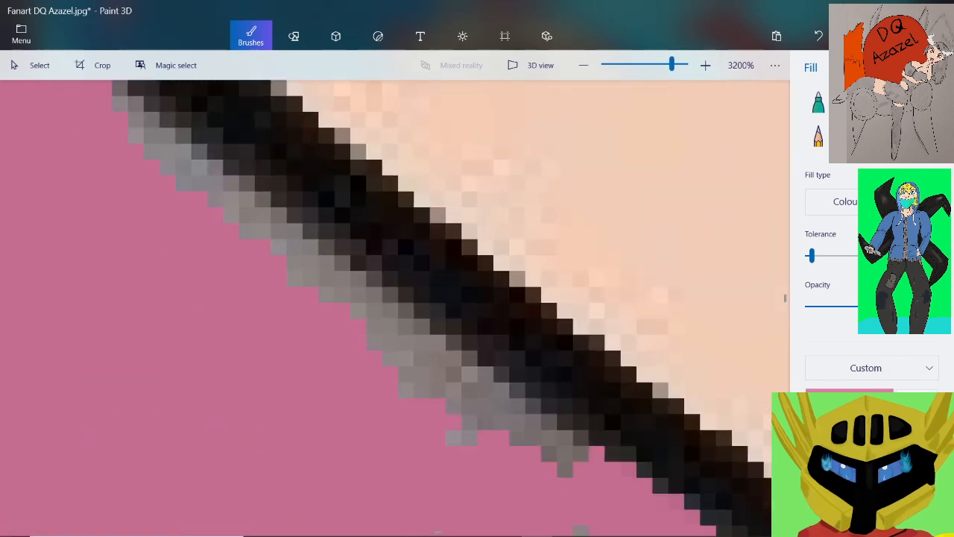
Paint over the grey fringe left along the upper forearm outline in pink with the Pixel pen
left_click(926, 102)
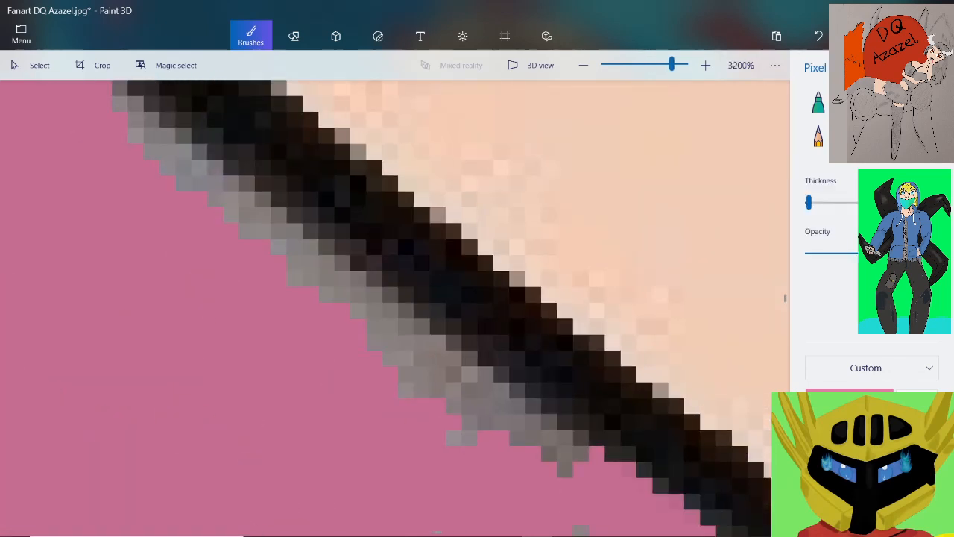
mouse_move(278, 248)
left_mouse_down()
mouse_move(454, 366)
mouse_move(454, 437)
left_mouse_up()
mouse_move(516, 423)
left_mouse_down()
mouse_move(565, 469)
mouse_move(533, 423)
left_mouse_up()
mouse_move(390, 310)
left_mouse_down()
mouse_move(247, 188)
mouse_move(136, 123)
mouse_move(231, 215)
left_mouse_up()
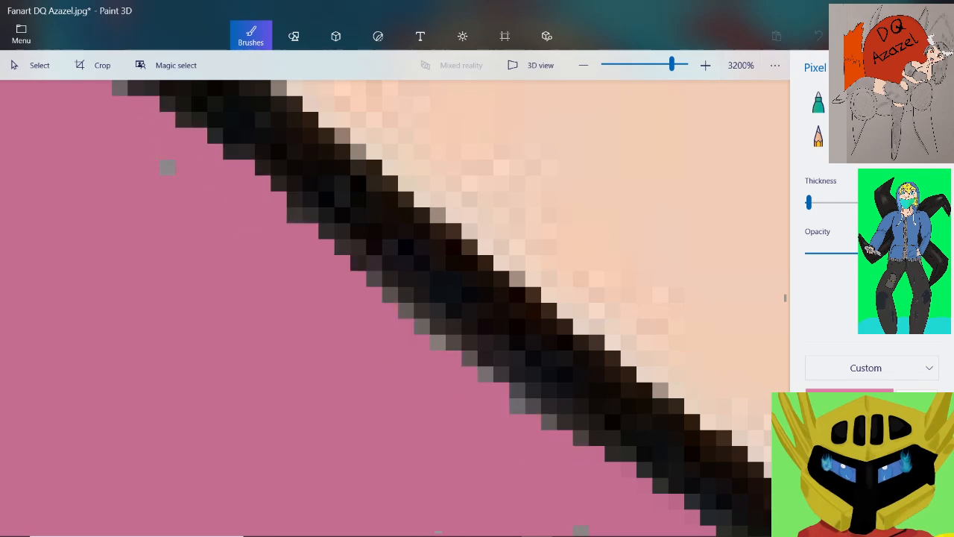
Paint pink over the leftover grey pixels on the forearm outline and the small grey streak near the lavender border
scroll(261, 231, "down", 3)
scroll(291, 224, "up", 3)
scroll(135, 121, "up", 1)
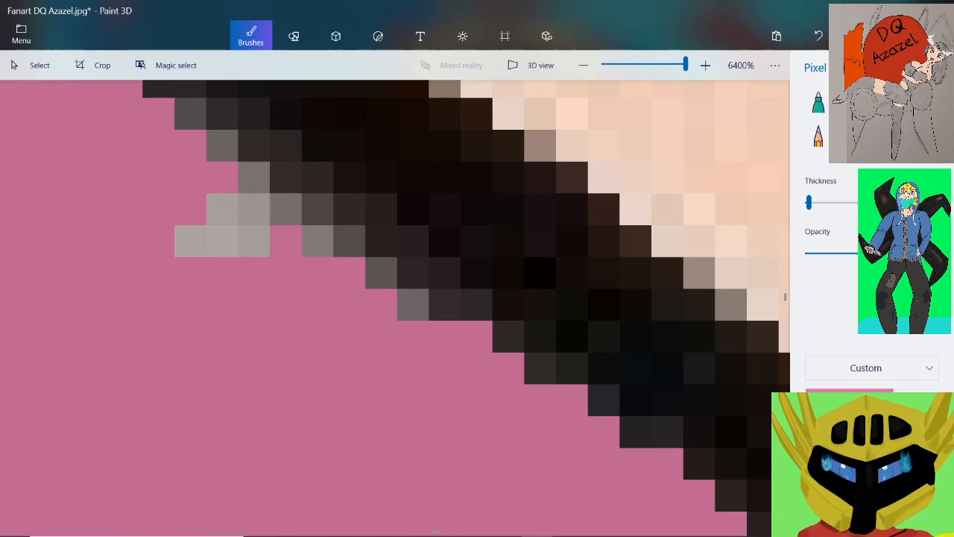
mouse_move(254, 176)
left_mouse_down()
mouse_move(328, 243)
mouse_move(190, 242)
left_mouse_up()
scroll(254, 226, "down", 2)
scroll(387, 308, "up", 2)
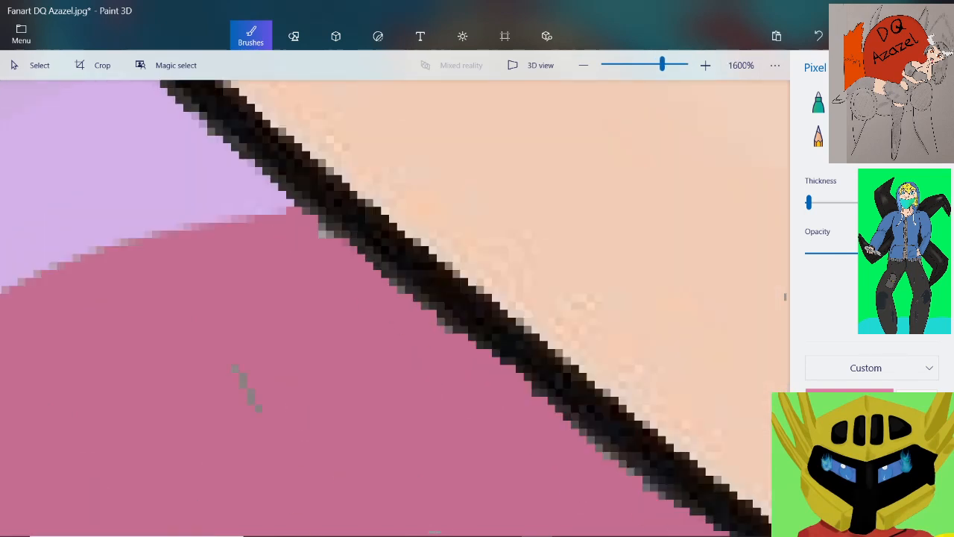
left_click_drag(418, 278, 453, 344)
scroll(438, 306, "down", 3)
scroll(422, 375, "up", 2)
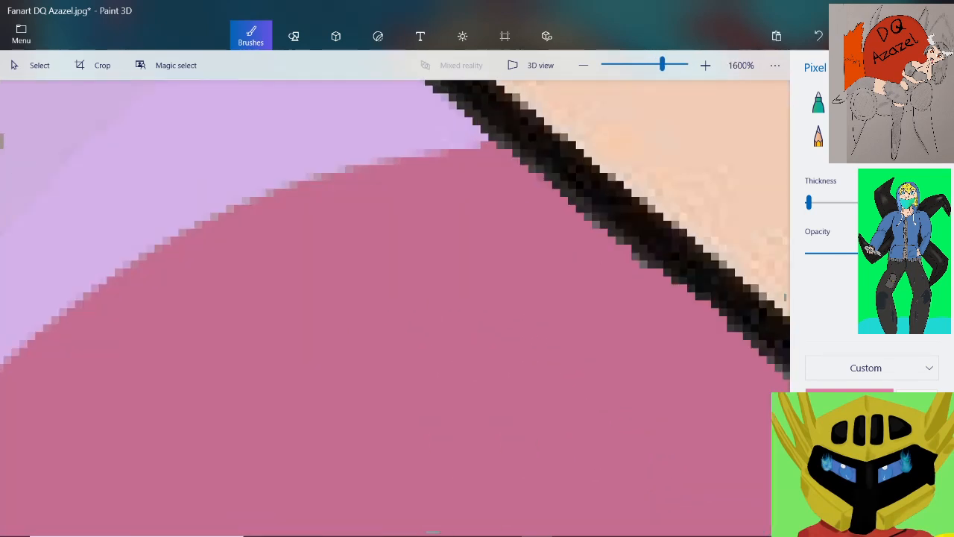
scroll(495, 366, "down", 1)
scroll(498, 358, "up", 1)
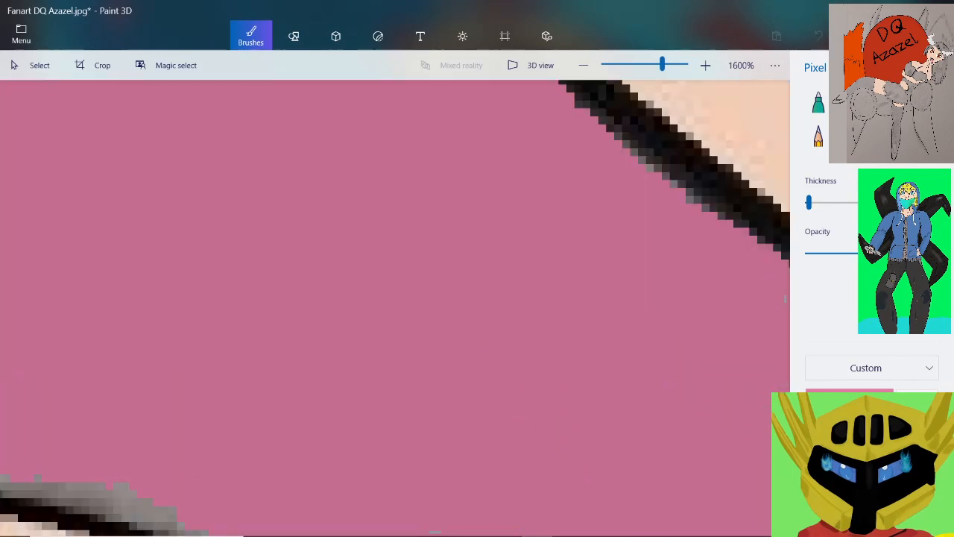
Paint pink over the grey fringe along the upper curve of the belly outline
scroll(418, 307, "down", 1)
scroll(224, 402, "up", 2)
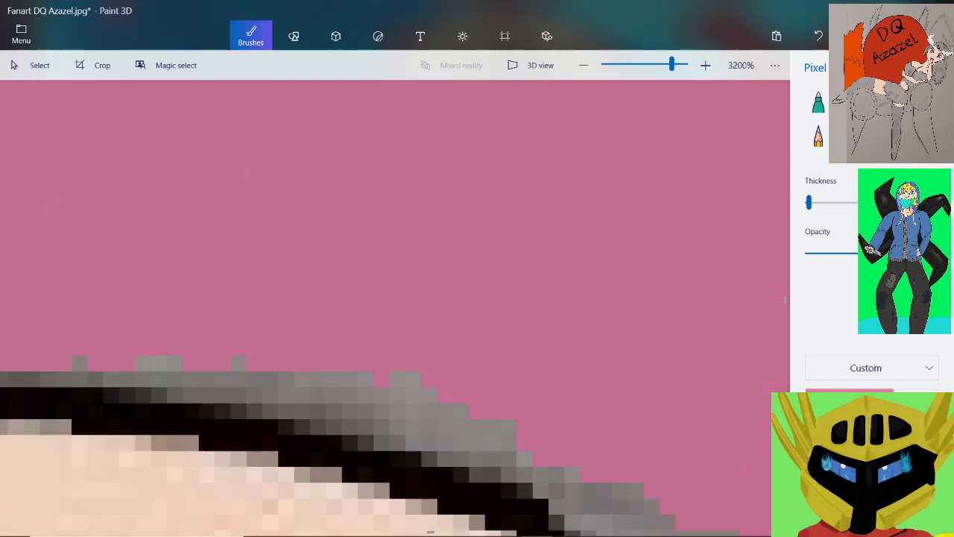
mouse_move(209, 380)
left_mouse_down()
mouse_move(318, 410)
mouse_move(238, 395)
mouse_move(428, 396)
mouse_move(402, 380)
mouse_move(522, 459)
left_mouse_up()
scroll(271, 160, "down", 1)
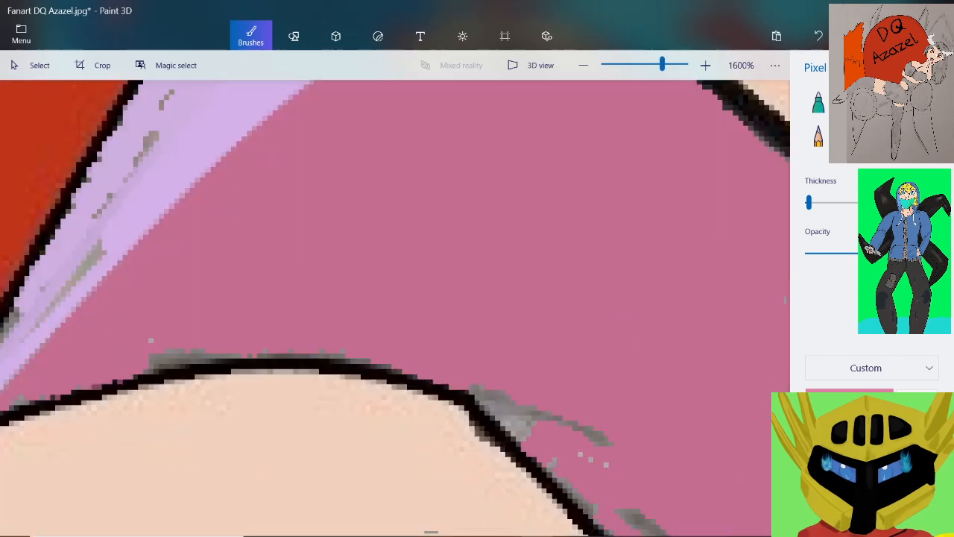
Paint pink over the grey wedge, streak and specks at the corner of the belly outline
scroll(530, 407, "up", 1)
mouse_move(295, 222)
left_mouse_down()
mouse_move(320, 238)
mouse_move(372, 319)
mouse_move(447, 369)
left_mouse_up()
mouse_move(350, 238)
left_mouse_down()
mouse_move(469, 328)
mouse_move(515, 317)
mouse_move(671, 373)
mouse_move(689, 391)
left_mouse_up()
left_click(693, 461)
left_click_drag(614, 428, 645, 445)
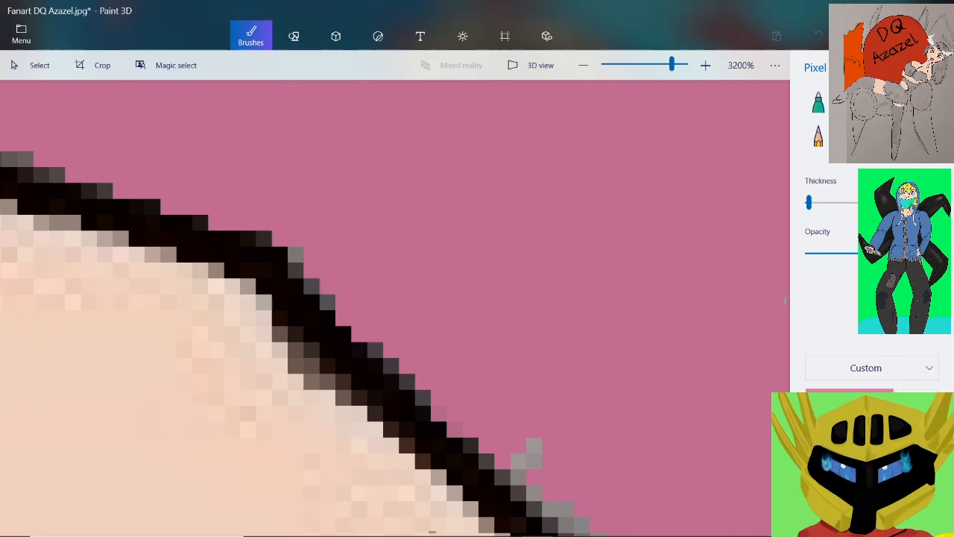
left_click_drag(533, 445, 518, 462)
scroll(570, 432, "down", 2)
Paint pink over the grey fringe and the long diagonal streak beside the belly outline below its corner
scroll(605, 496, "up", 2)
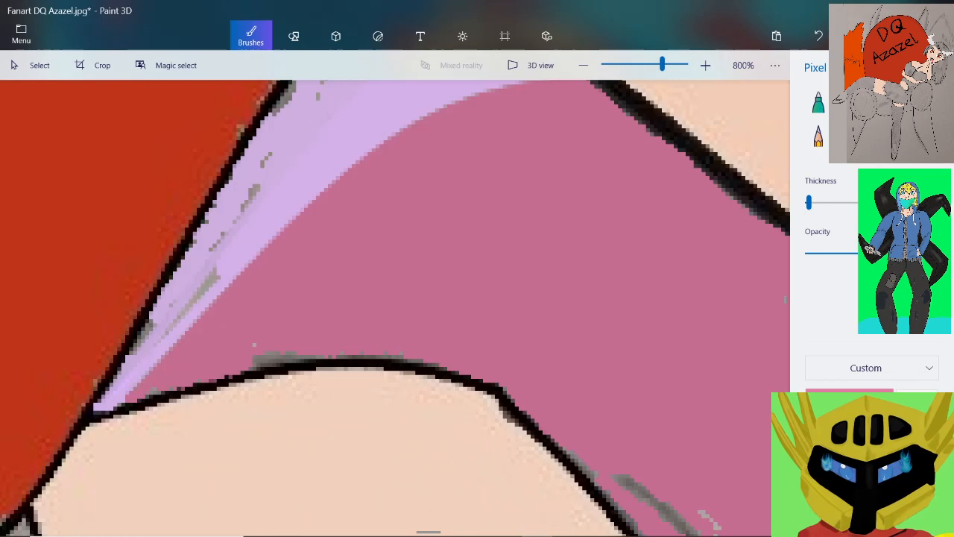
mouse_move(437, 295)
left_mouse_down()
mouse_move(559, 419)
mouse_move(671, 424)
mouse_move(691, 440)
left_mouse_up()
scroll(648, 395, "down", 2)
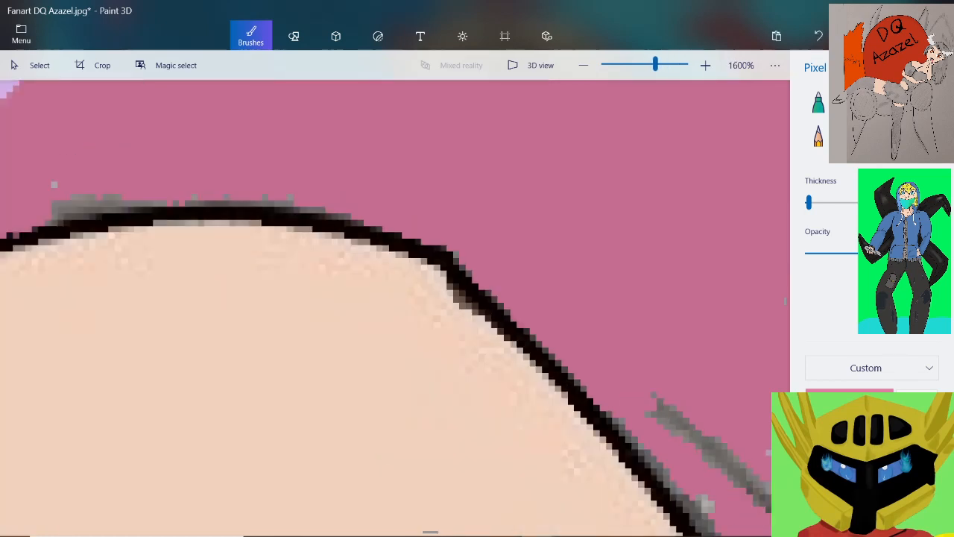
scroll(745, 485, "up", 1)
mouse_move(480, 265)
left_mouse_down()
mouse_move(531, 317)
mouse_move(483, 344)
mouse_move(426, 288)
left_mouse_up()
mouse_move(483, 350)
left_mouse_down()
mouse_move(544, 423)
mouse_move(525, 407)
mouse_move(543, 393)
left_mouse_up()
left_click_drag(552, 344, 633, 413)
mouse_move(617, 329)
left_mouse_down()
mouse_move(657, 401)
mouse_move(643, 345)
mouse_move(677, 433)
mouse_move(625, 416)
left_mouse_up()
scroll(637, 407, "down", 2)
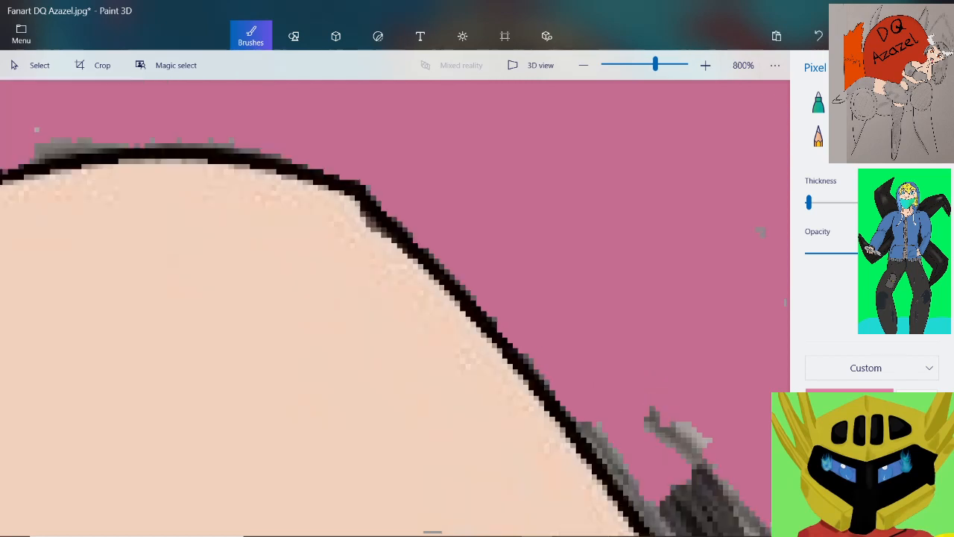
Paint pink over the light grey patch just above the tip of the thick dark stroke at the waist
scroll(642, 418, "up", 3)
mouse_move(608, 298)
left_mouse_down()
mouse_move(655, 250)
mouse_move(639, 218)
mouse_move(597, 202)
mouse_move(591, 187)
left_mouse_up()
mouse_move(526, 163)
left_mouse_down()
mouse_move(495, 185)
mouse_move(512, 187)
mouse_move(512, 216)
mouse_move(496, 202)
left_mouse_up()
left_click(480, 202)
left_click(560, 186)
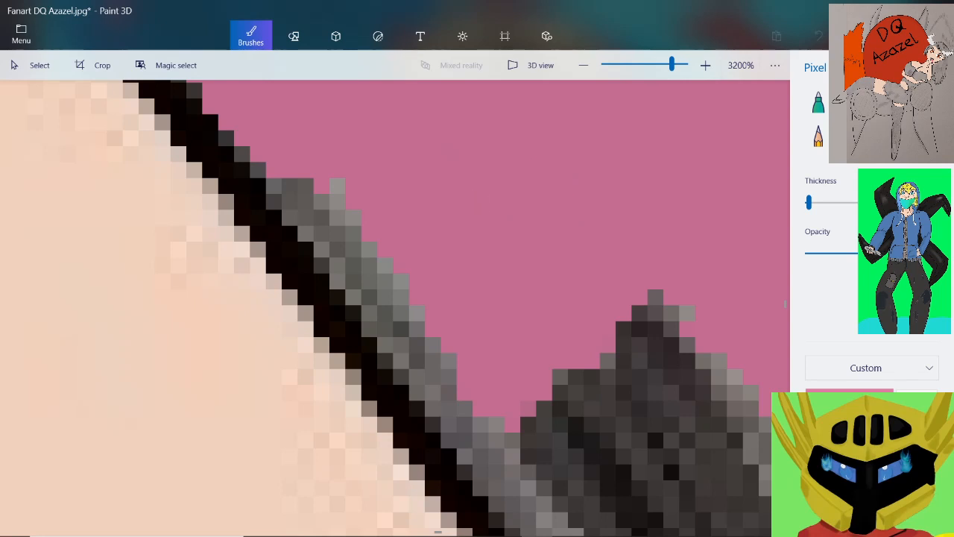
Paint pink over the grey band between the belly outline and the top of the thick dark stroke
mouse_move(337, 185)
left_mouse_down()
mouse_move(358, 237)
mouse_move(273, 185)
left_mouse_up()
mouse_move(376, 281)
left_mouse_down()
mouse_move(418, 328)
mouse_move(338, 281)
left_mouse_up()
mouse_move(403, 362)
left_mouse_down()
mouse_move(447, 395)
mouse_move(481, 443)
left_mouse_up()
scroll(460, 389, "down", 2)
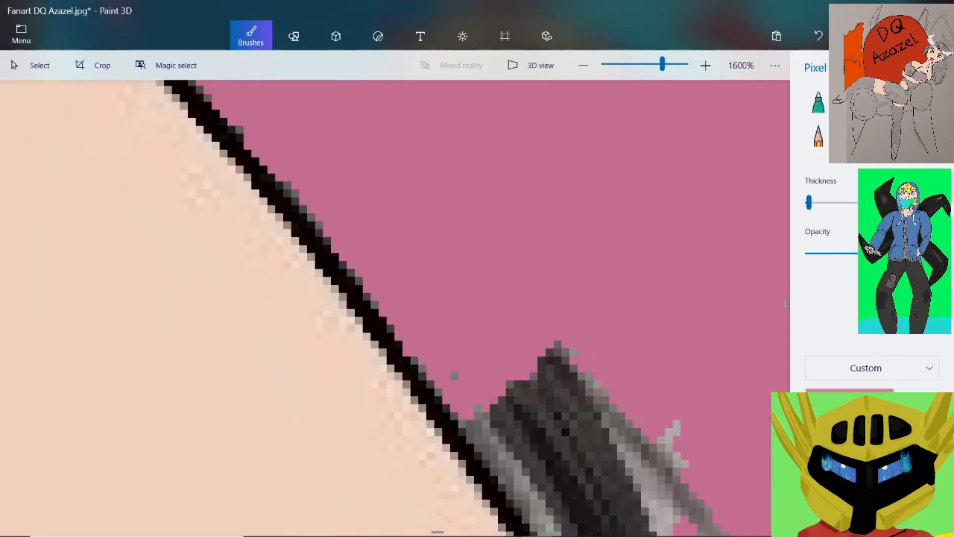
scroll(504, 454, "up", 2)
mouse_move(405, 300)
left_mouse_down()
mouse_move(450, 360)
mouse_move(461, 411)
mouse_move(437, 411)
mouse_move(421, 395)
left_mouse_up()
Paint pink over the light grey patches on the upper outer edge of the thick dark stroke
scroll(469, 352, "down", 2)
scroll(580, 372, "up", 2)
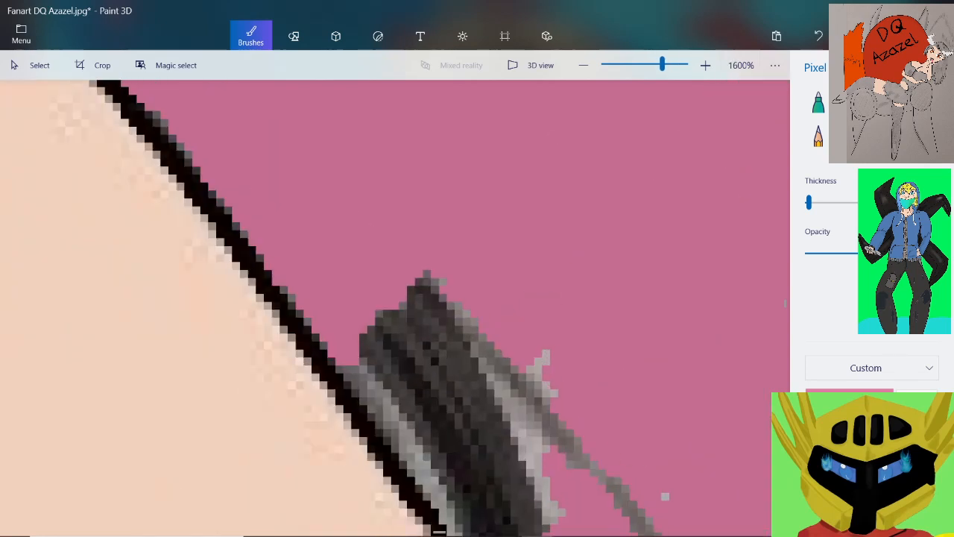
mouse_move(310, 191)
left_mouse_down()
mouse_move(325, 237)
mouse_move(386, 316)
mouse_move(522, 444)
left_mouse_up()
left_click_drag(514, 333, 496, 380)
scroll(464, 316, "down", 2)
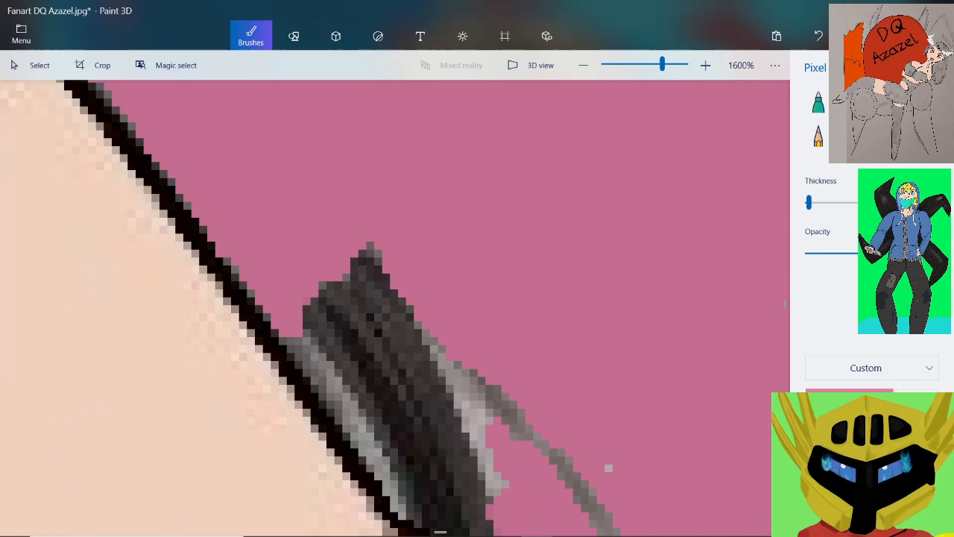
Paint pink over the thin grey streak trailing away from the thick dark stroke and the stray speck beside it
scroll(512, 403, "up", 1)
scroll(565, 384, "up", 1)
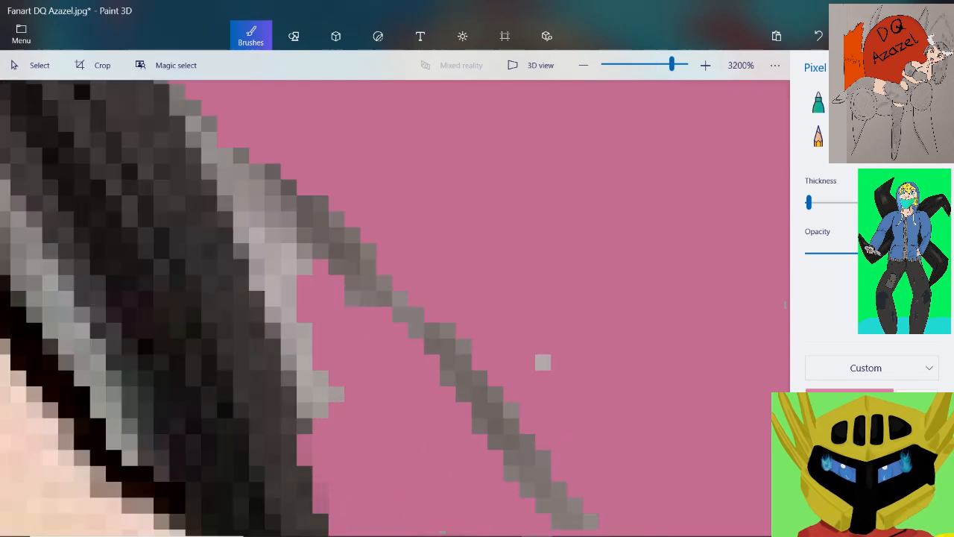
mouse_move(543, 362)
left_mouse_down()
mouse_move(499, 438)
mouse_move(479, 382)
mouse_move(383, 298)
left_mouse_up()
mouse_move(511, 410)
left_mouse_down()
mouse_move(320, 204)
mouse_move(367, 298)
left_mouse_up()
scroll(333, 223, "down", 2)
scroll(364, 309, "up", 1)
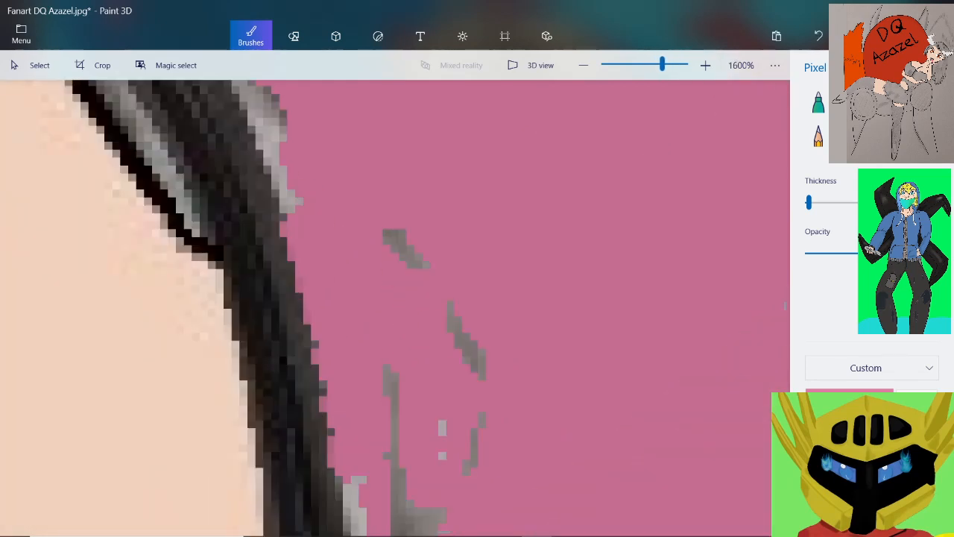
left_click_drag(387, 234, 402, 249)
left_click_drag(451, 304, 480, 367)
scroll(485, 373, "down", 1)
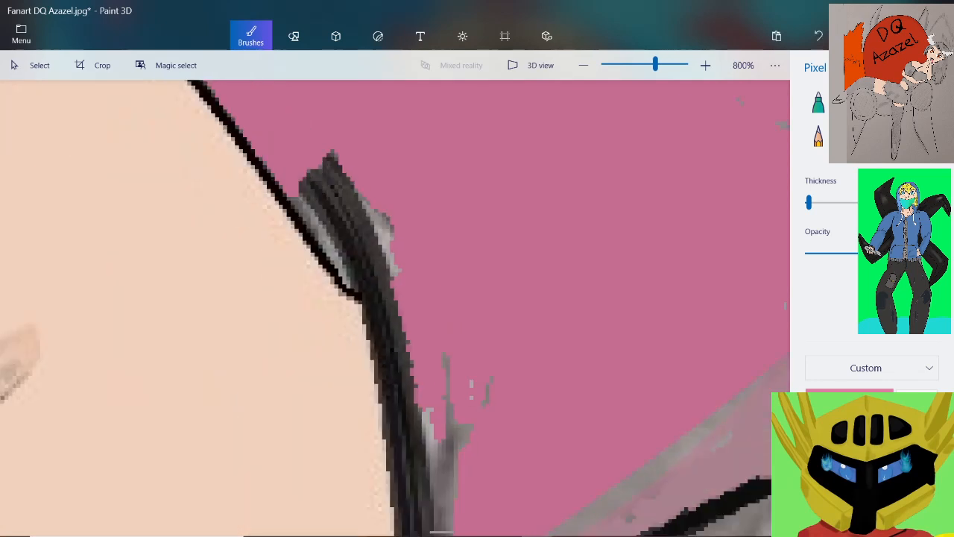
Paint pink over the grey specks and the thin vertical grey line beside the lower waist outline
scroll(463, 450, "up", 2)
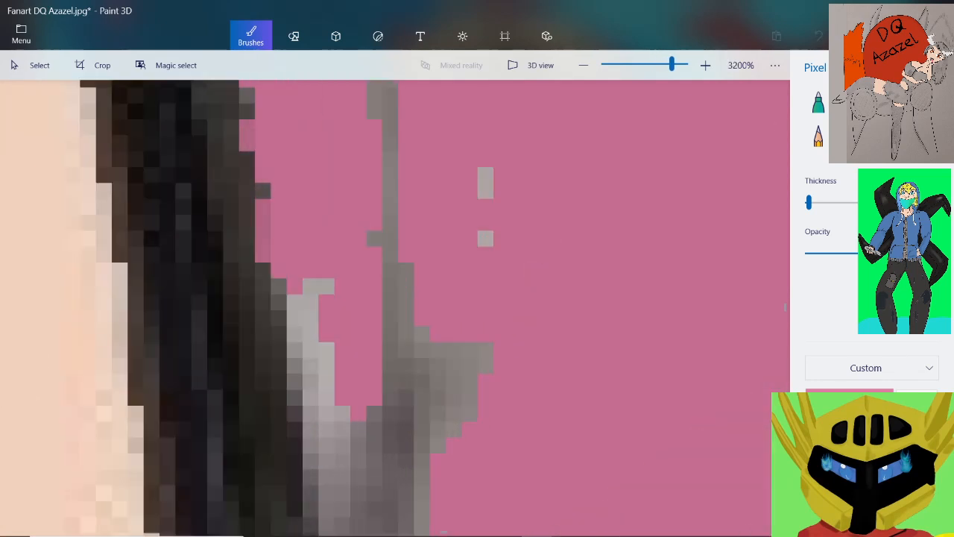
left_click_drag(486, 173, 485, 239)
scroll(485, 239, "down", 1)
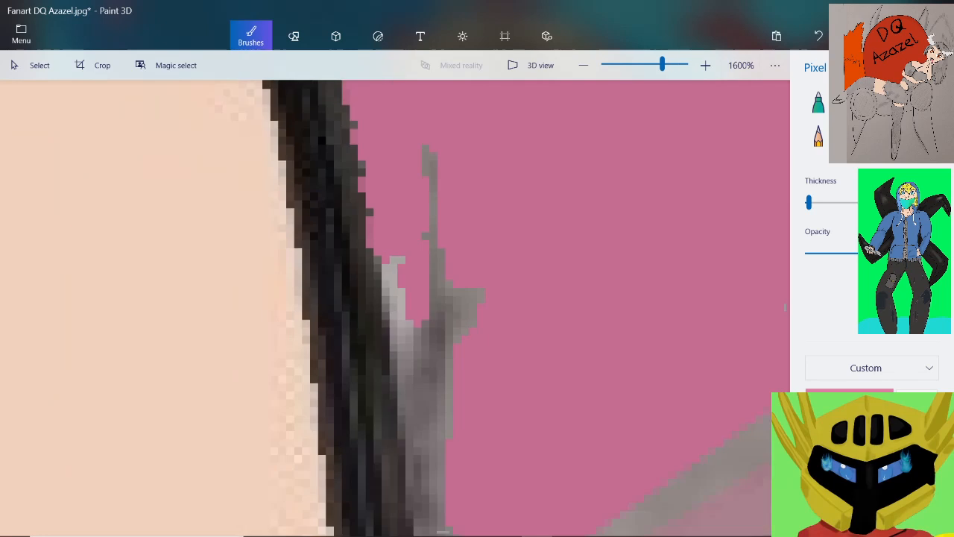
left_click_drag(433, 161, 433, 184)
left_click_drag(433, 218, 432, 247)
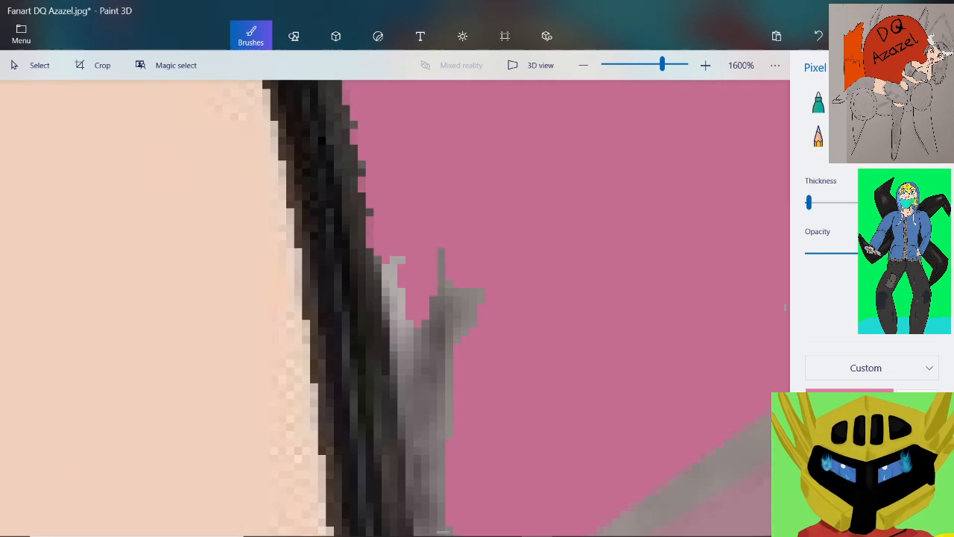
Thicken the Pixel pen slightly and paint pink over the grey patches along the lower waist outline down to the muted pink border
left_click_drag(809, 202, 810, 202)
left_click_drag(460, 295, 470, 296)
mouse_move(444, 261)
left_mouse_down()
mouse_move(448, 337)
mouse_move(401, 298)
mouse_move(390, 264)
left_mouse_up()
mouse_move(401, 331)
left_mouse_down()
mouse_move(416, 377)
mouse_move(396, 354)
mouse_move(386, 295)
left_mouse_up()
mouse_move(441, 326)
left_mouse_down()
mouse_move(441, 375)
mouse_move(425, 356)
left_mouse_up()
scroll(462, 313, "down", 3)
scroll(457, 399, "up", 3)
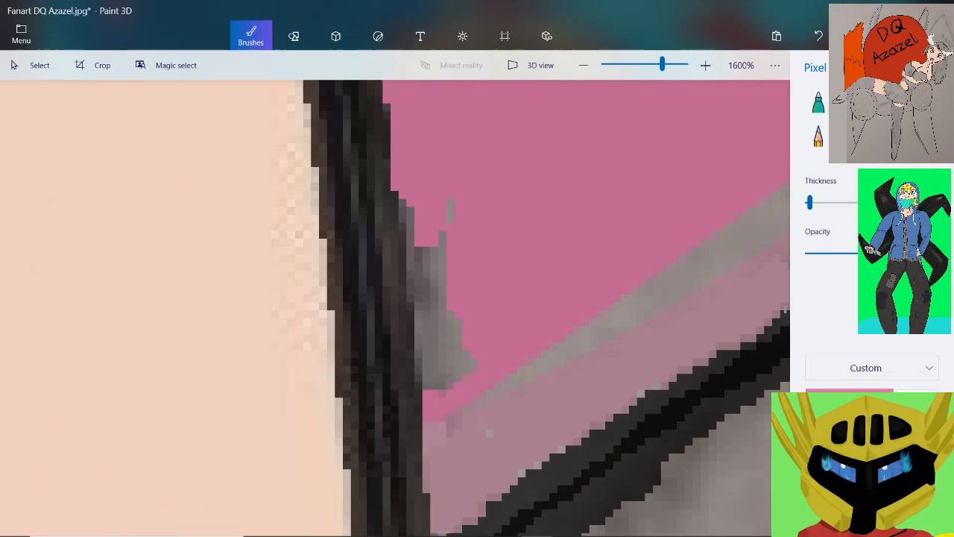
mouse_move(449, 211)
left_mouse_down()
mouse_move(439, 287)
mouse_move(406, 229)
mouse_move(406, 206)
left_mouse_up()
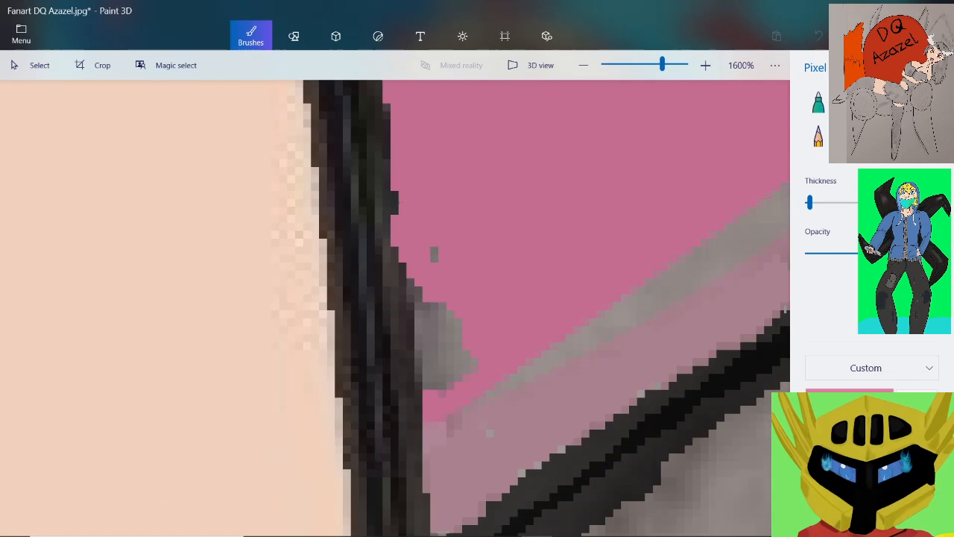
mouse_move(438, 308)
left_mouse_down()
mouse_move(432, 333)
mouse_move(419, 315)
mouse_move(432, 252)
mouse_move(451, 326)
mouse_move(425, 385)
left_mouse_up()
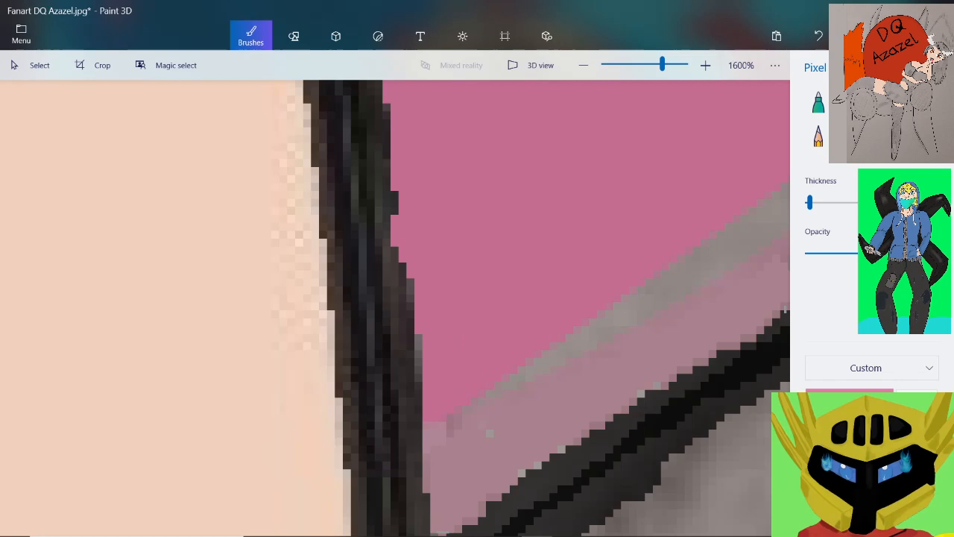
Paint pink over the grey fringe and scattered specks under the forearm outline around its bump
scroll(567, 238, "down", 10)
scroll(648, 149, "up", 10)
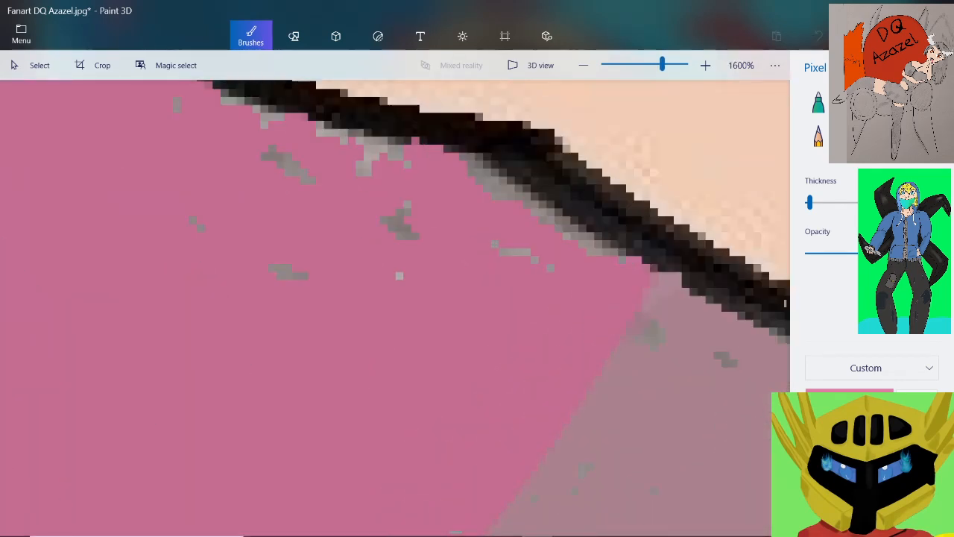
mouse_move(599, 252)
left_mouse_down()
mouse_move(568, 230)
mouse_move(623, 258)
mouse_move(450, 149)
left_mouse_up()
left_click_drag(495, 245, 551, 267)
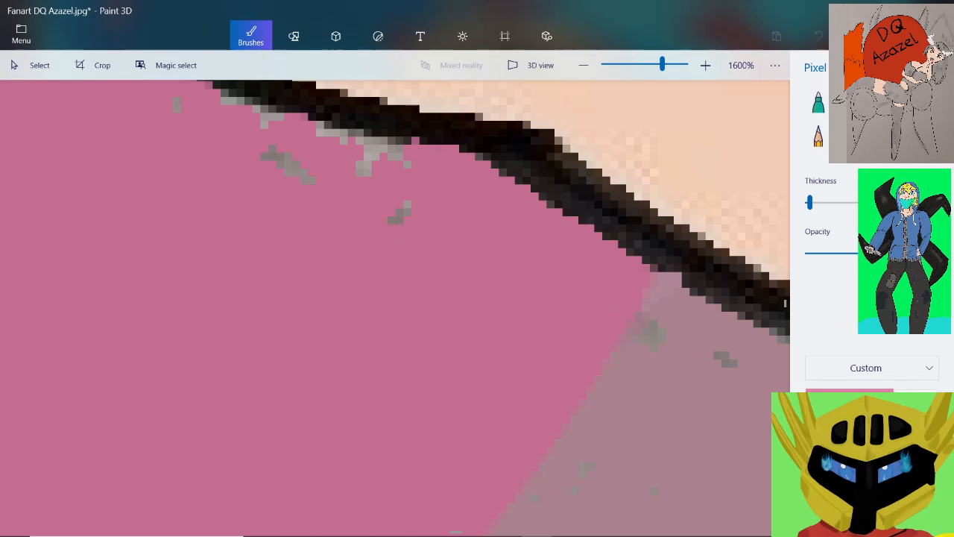
mouse_move(280, 116)
left_mouse_down()
mouse_move(265, 121)
mouse_move(225, 100)
left_mouse_up()
left_click_drag(266, 154, 311, 180)
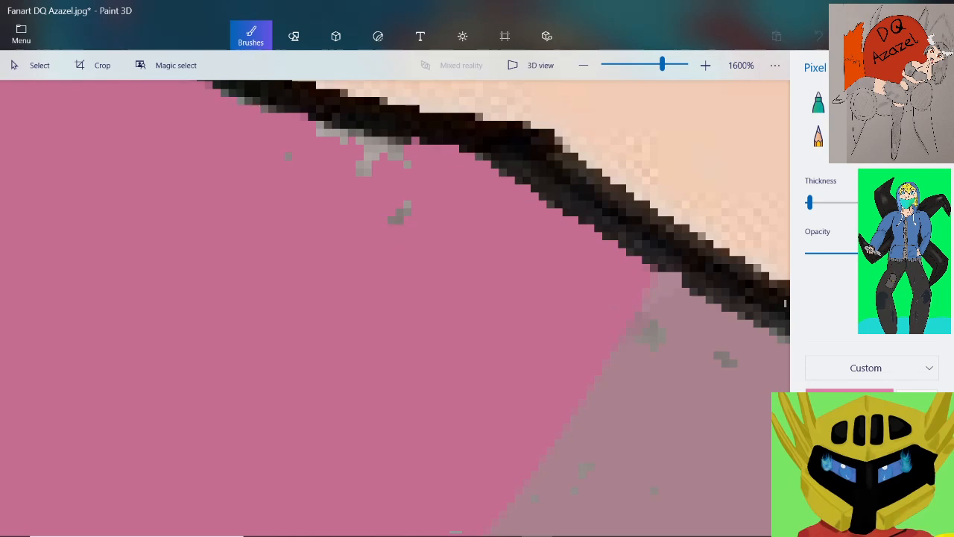
mouse_move(368, 172)
left_mouse_down()
mouse_move(392, 136)
mouse_move(320, 128)
left_mouse_up()
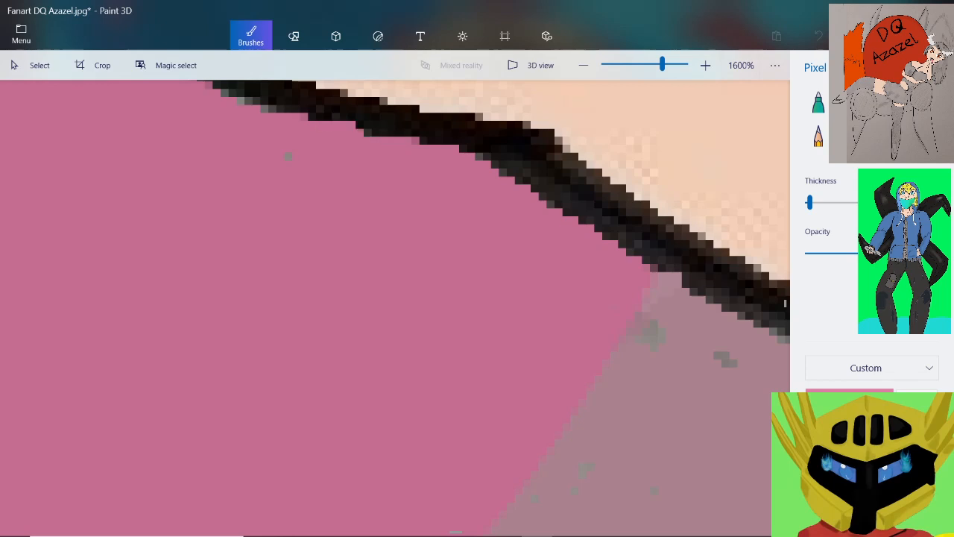
scroll(321, 214, "down", 8)
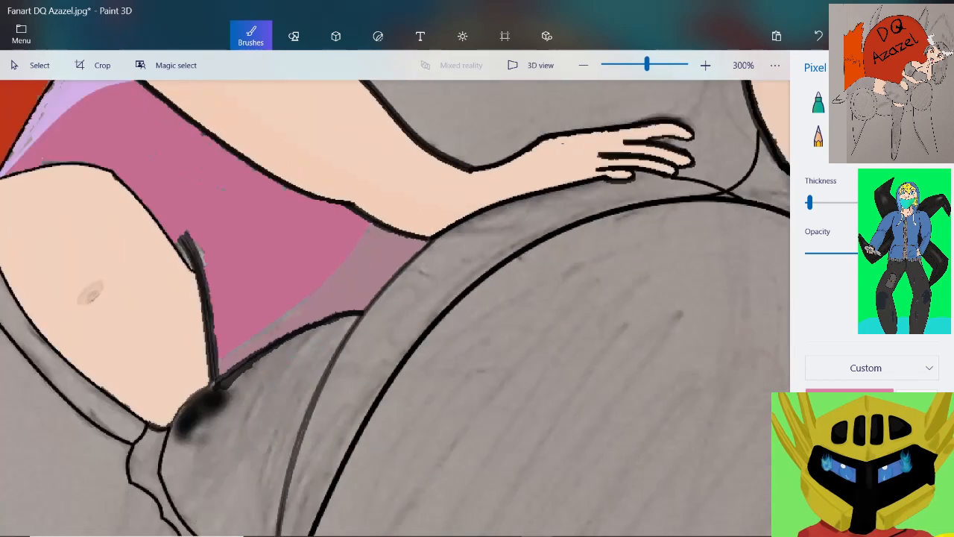
Paint pink over the grey fringe and stray pixels above the midriff's upper outline, from its crest toward the lavender corner
scroll(395, 307, "up", 1)
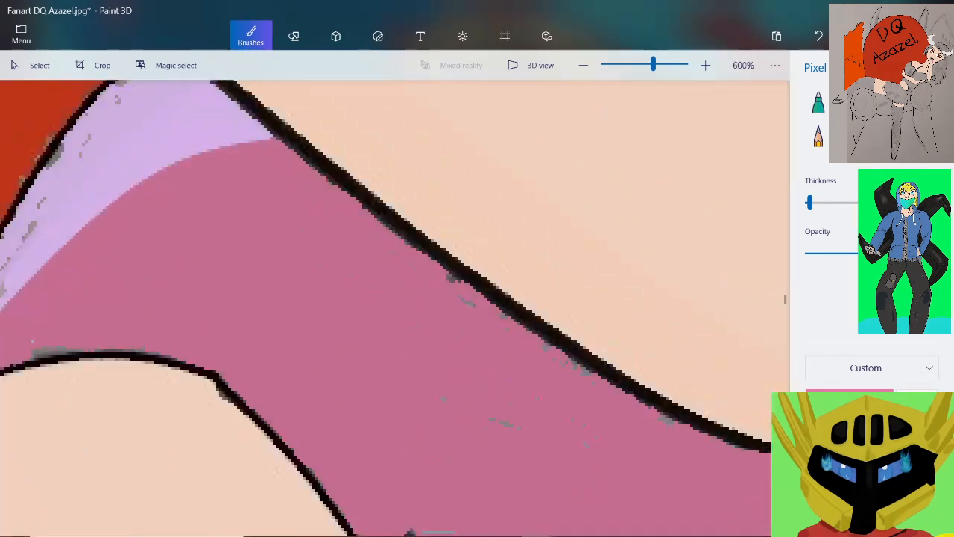
scroll(7, 365, "up", 5)
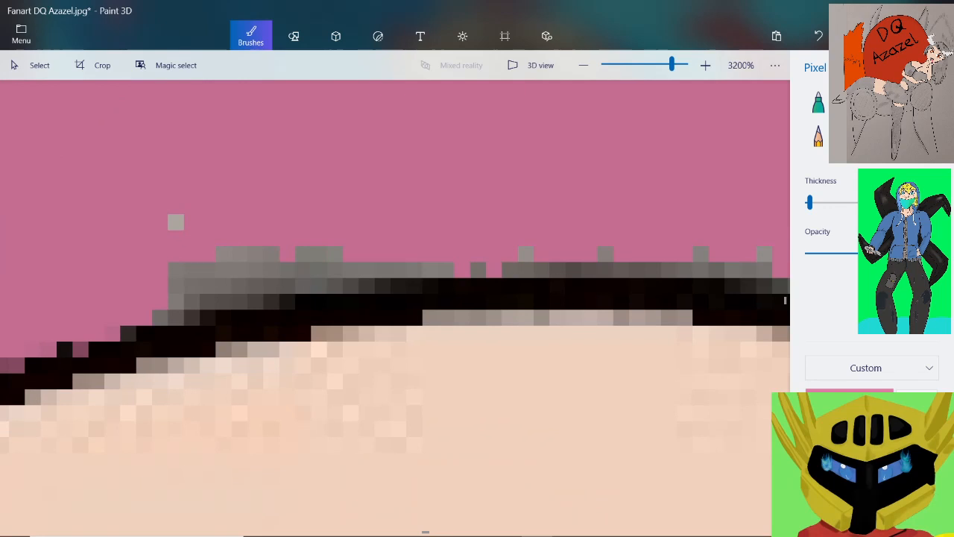
mouse_move(175, 222)
left_mouse_down()
mouse_move(191, 302)
mouse_move(209, 302)
mouse_move(190, 318)
mouse_move(242, 272)
mouse_move(288, 256)
mouse_move(306, 279)
mouse_move(371, 257)
mouse_move(423, 269)
mouse_move(438, 261)
mouse_move(773, 268)
left_mouse_up()
scroll(772, 269, "down", 4)
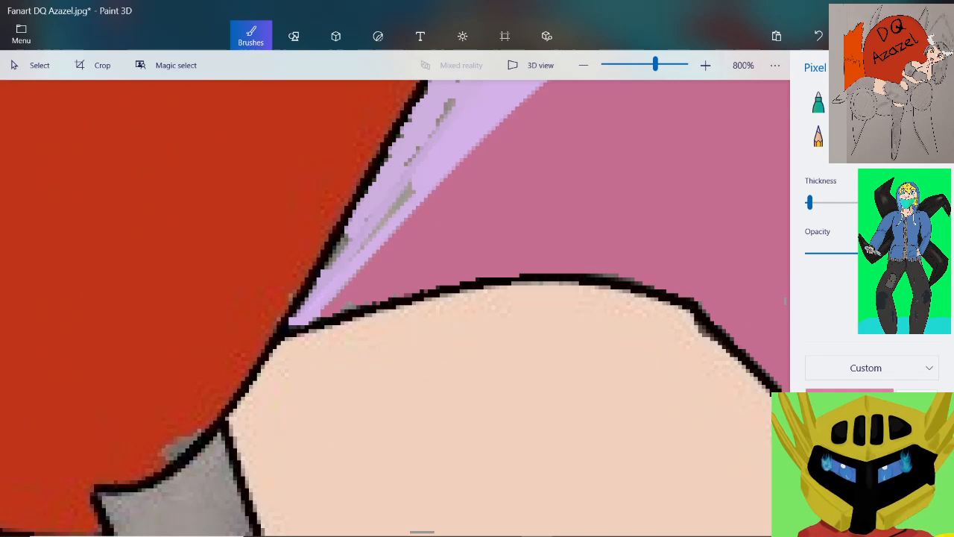
scroll(319, 319, "up", 2)
mouse_move(541, 259)
left_mouse_down()
mouse_move(446, 262)
mouse_move(413, 292)
left_mouse_up()
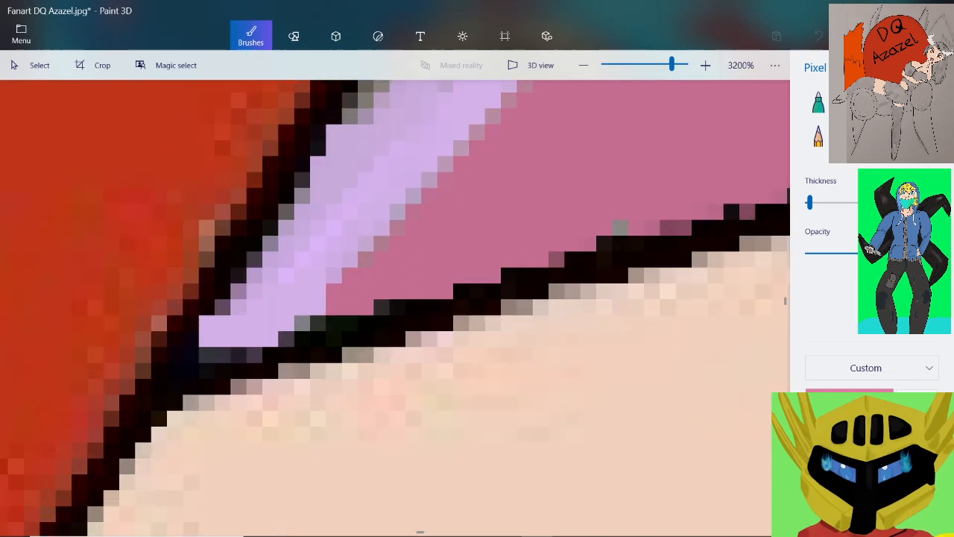
scroll(542, 248, "down", 4)
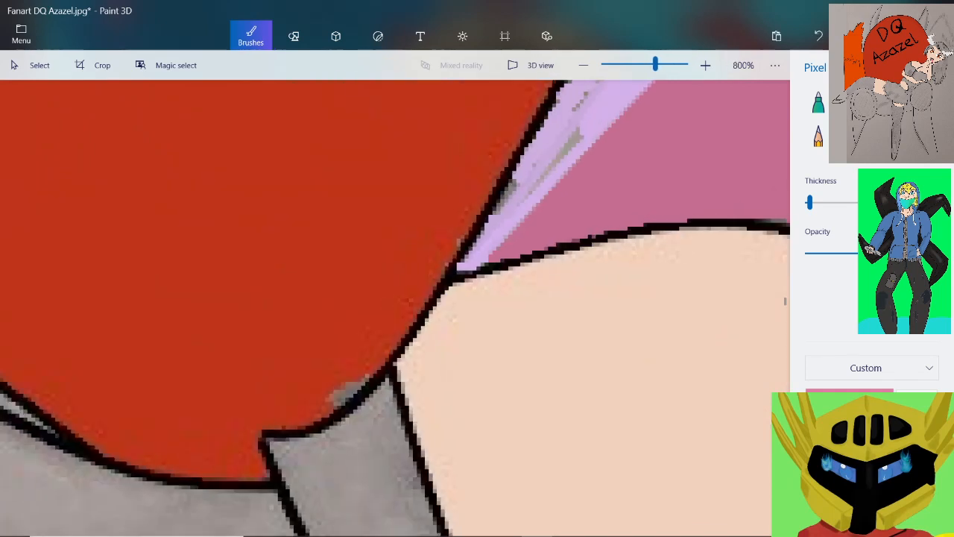
Paint pink over the grey fringe where the midriff's upper outline slopes down past its crest toward the thick dark stroke
scroll(688, 239, "down", 3)
scroll(719, 222, "up", 6)
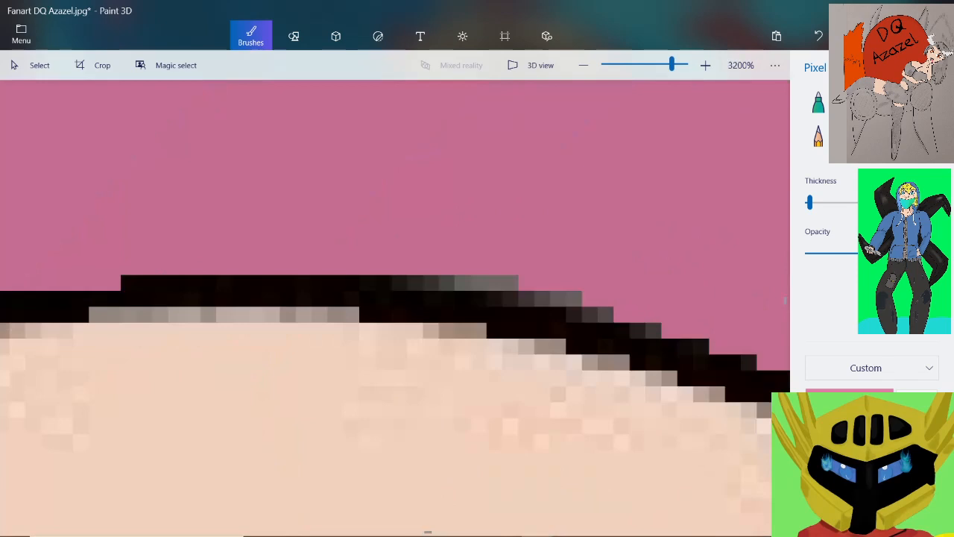
mouse_move(462, 282)
left_mouse_down()
mouse_move(511, 282)
mouse_move(655, 330)
left_mouse_up()
scroll(523, 263, "down", 5)
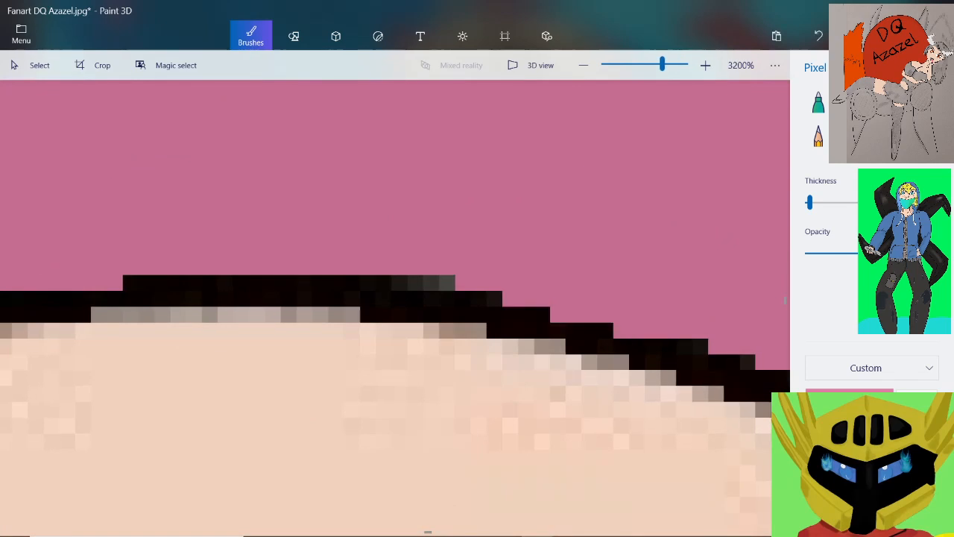
scroll(604, 242, "down", 2)
scroll(692, 182, "up", 5)
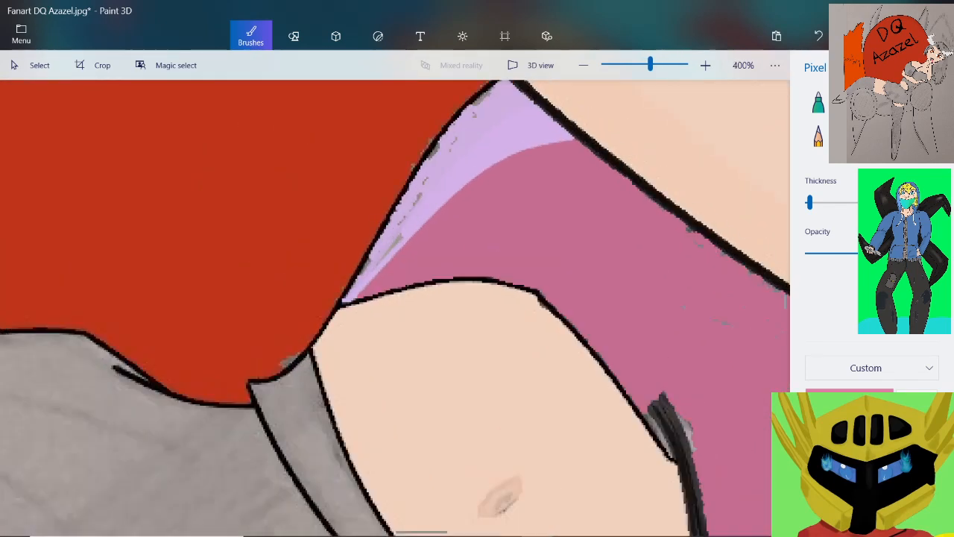
Paint pink over the grey fringe under the upper arm outline, just below the lavender area
left_click_drag(696, 332, 722, 395)
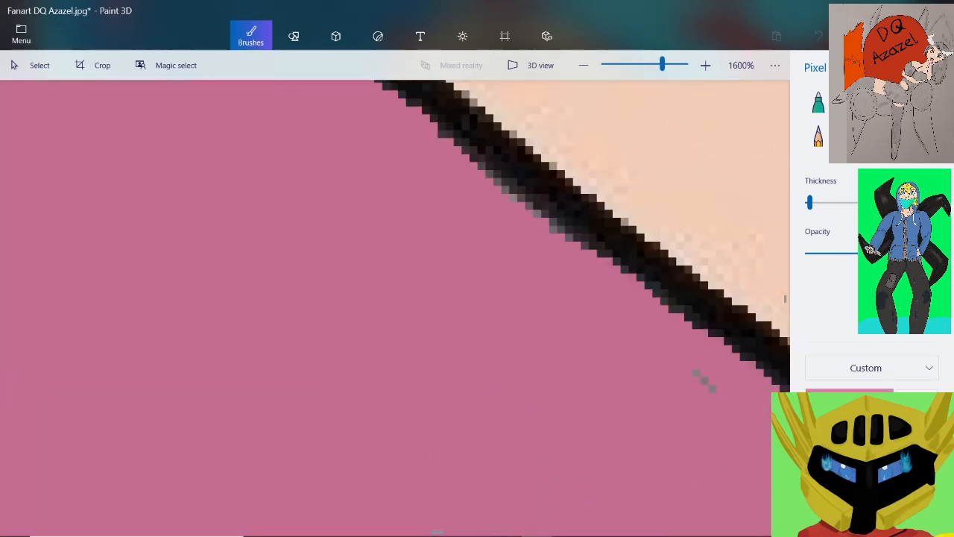
left_click_drag(570, 237, 537, 213)
scroll(522, 224, "down", 3)
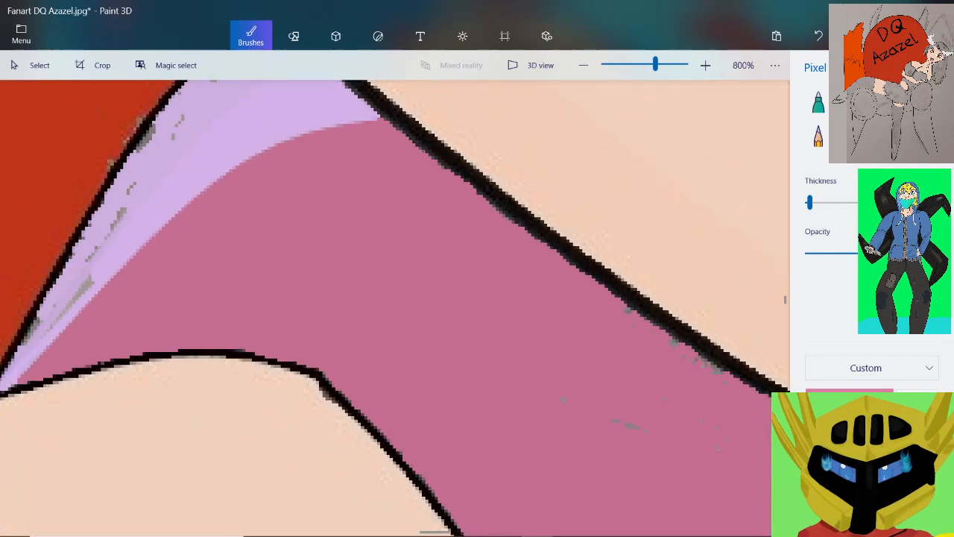
scroll(440, 132, "up", 3)
scroll(472, 231, "down", 2)
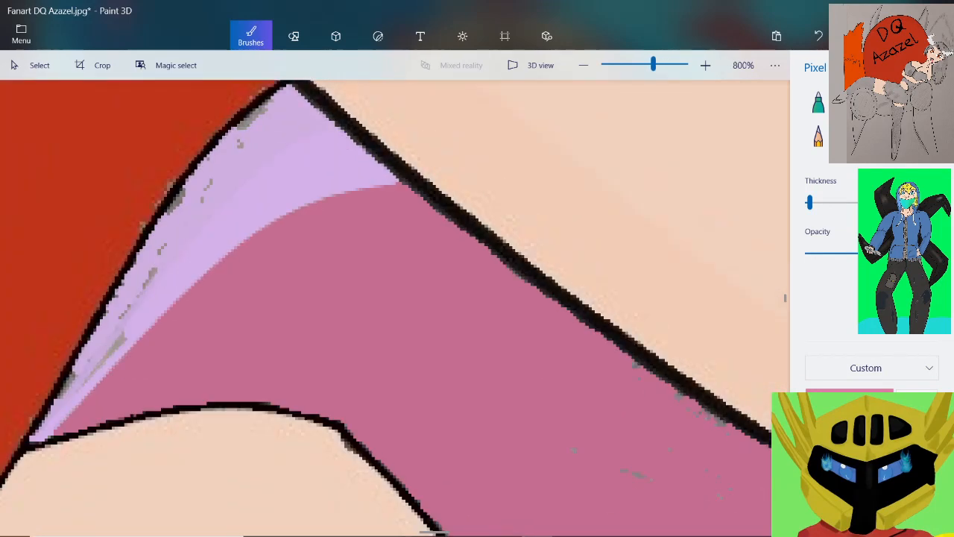
Paint pink over the grey clumps along the lower stretch of the arm outline and the scattered specks in the pink area beneath it
scroll(472, 231, "up", 1)
scroll(472, 231, "up", 1)
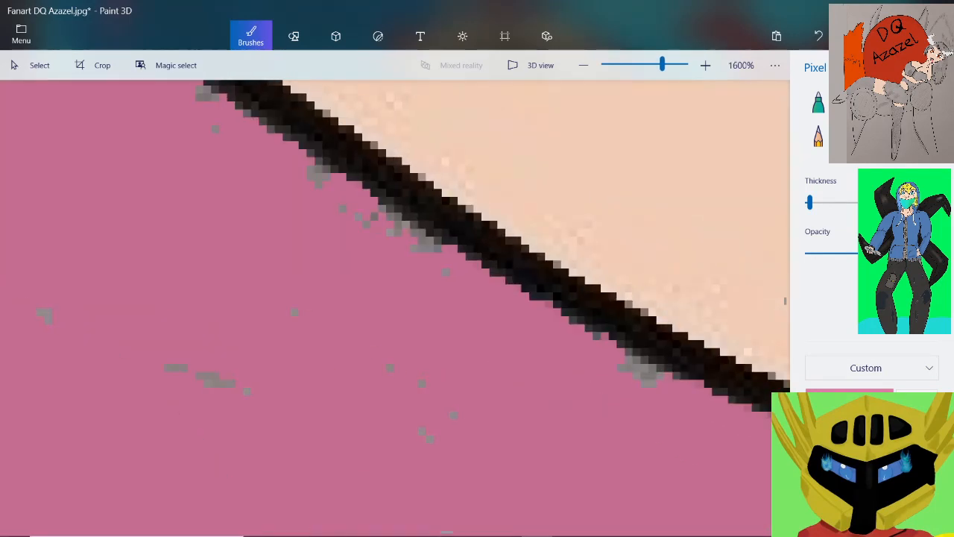
mouse_move(215, 129)
left_mouse_down()
mouse_move(201, 94)
mouse_move(212, 96)
left_mouse_up()
left_click_drag(374, 217, 418, 237)
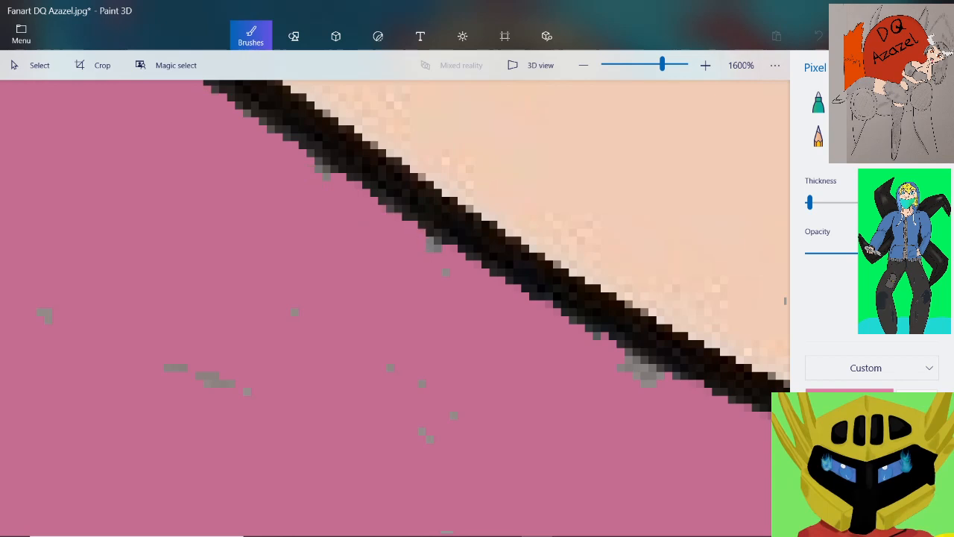
left_click_drag(334, 169, 322, 161)
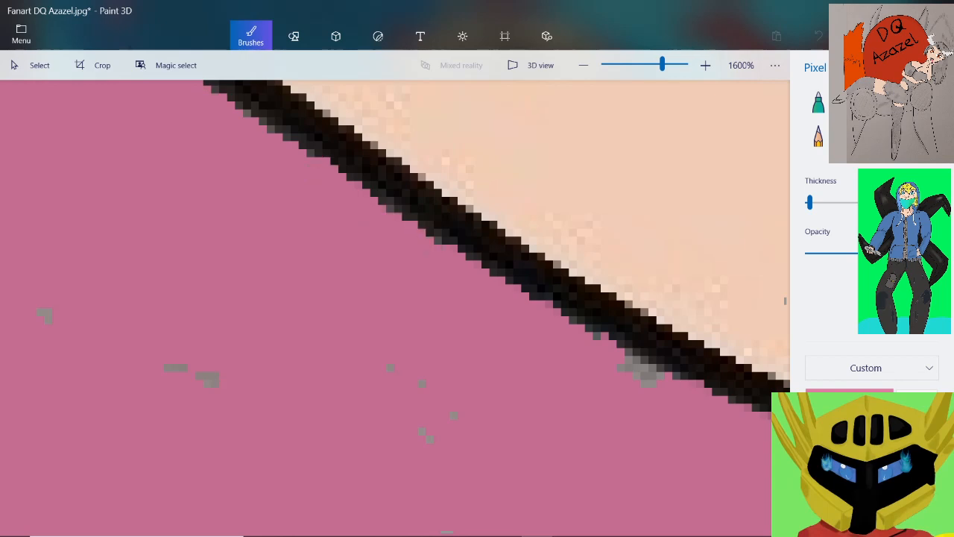
left_click(45, 316)
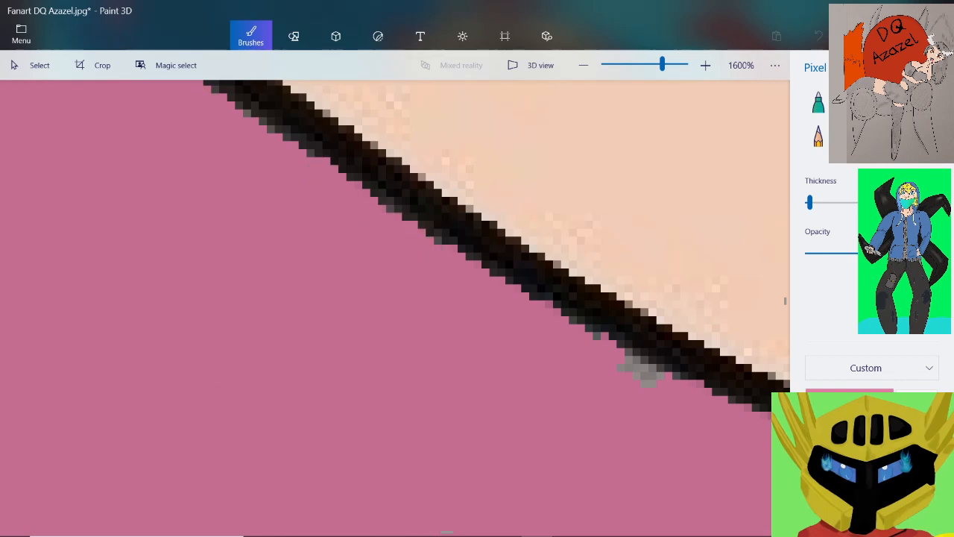
left_click_drag(623, 353, 636, 360)
scroll(506, 309, "down", 3)
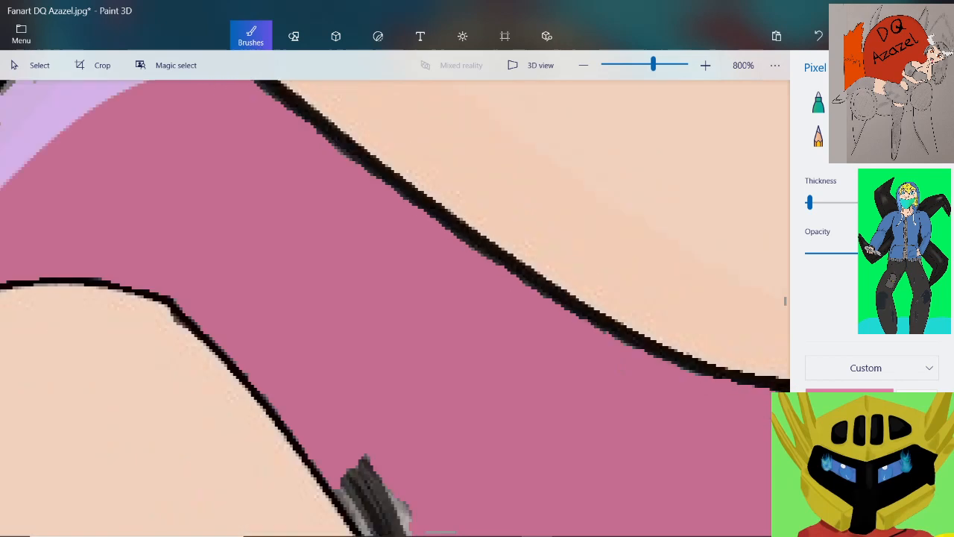
scroll(704, 354, "up", 3)
scroll(390, 352, "down", 3)
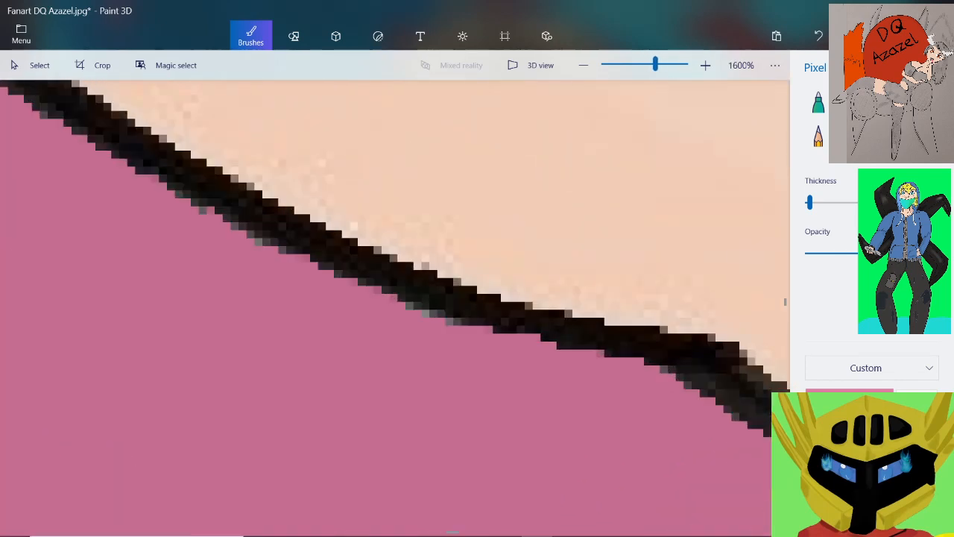
scroll(150, 408, "up", 3)
scroll(395, 308, "down", 2)
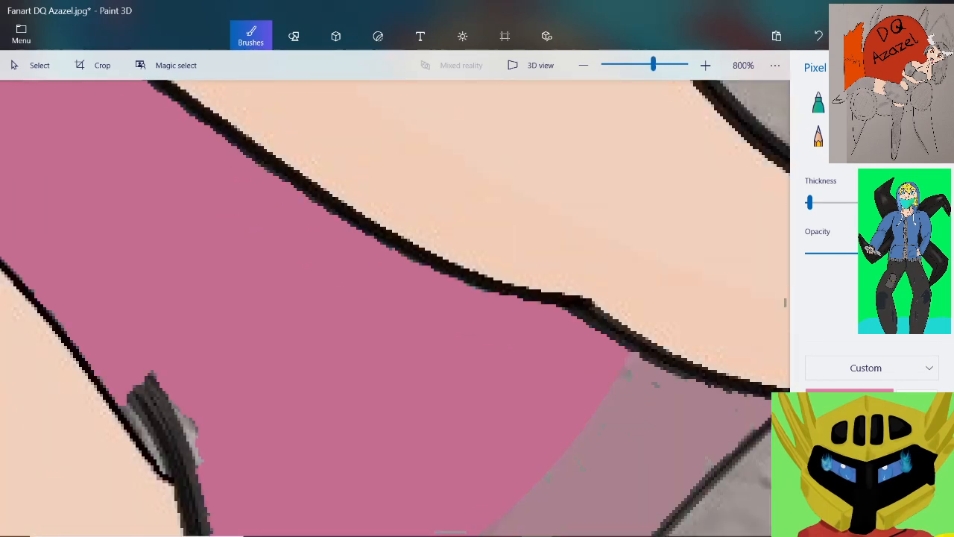
Paint pink over the light grey fringe on the outer side of the thick dark stroke near its upper end
scroll(395, 308, "up", 1)
scroll(233, 372, "up", 2)
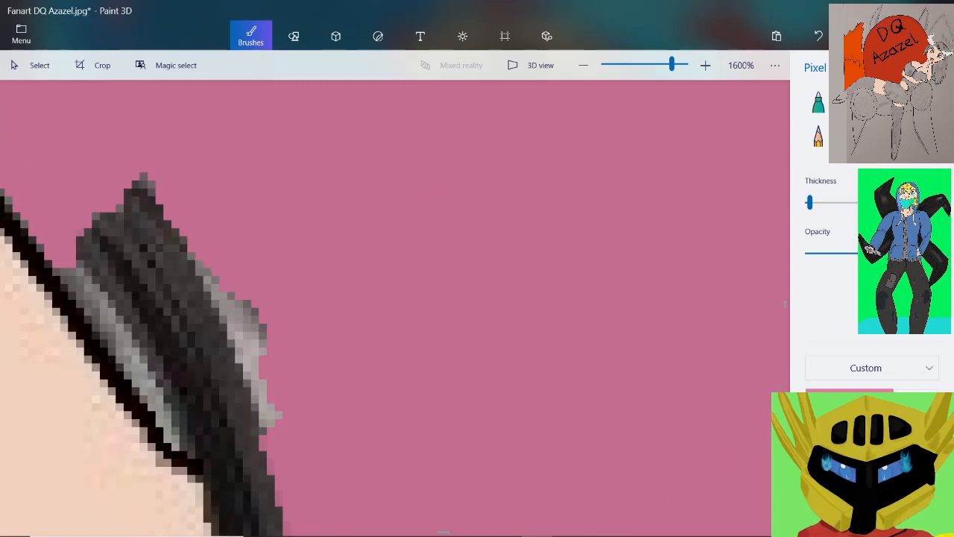
mouse_move(250, 242)
left_mouse_down()
mouse_move(316, 450)
mouse_move(301, 447)
mouse_move(269, 361)
mouse_move(278, 242)
left_mouse_up()
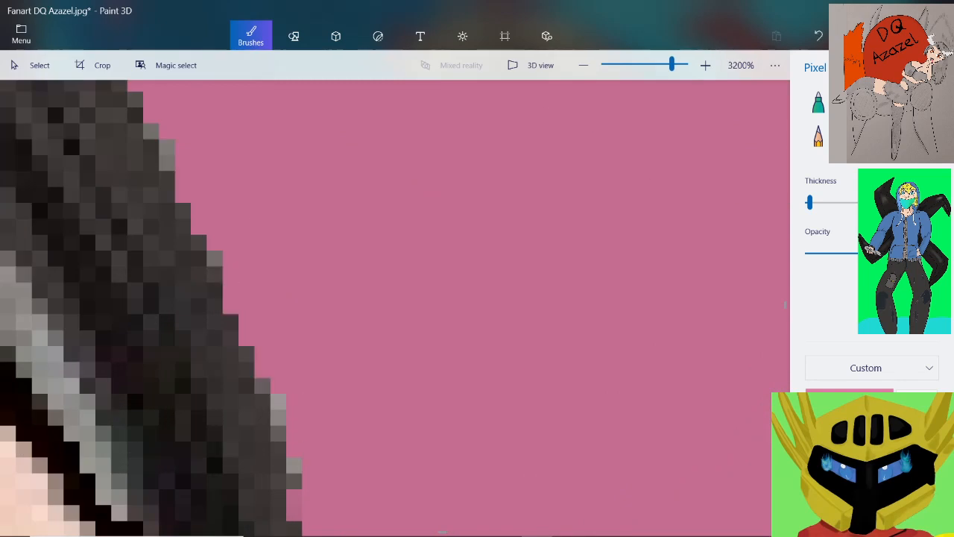
scroll(319, 275, "down", 2)
scroll(177, 232, "up", 2)
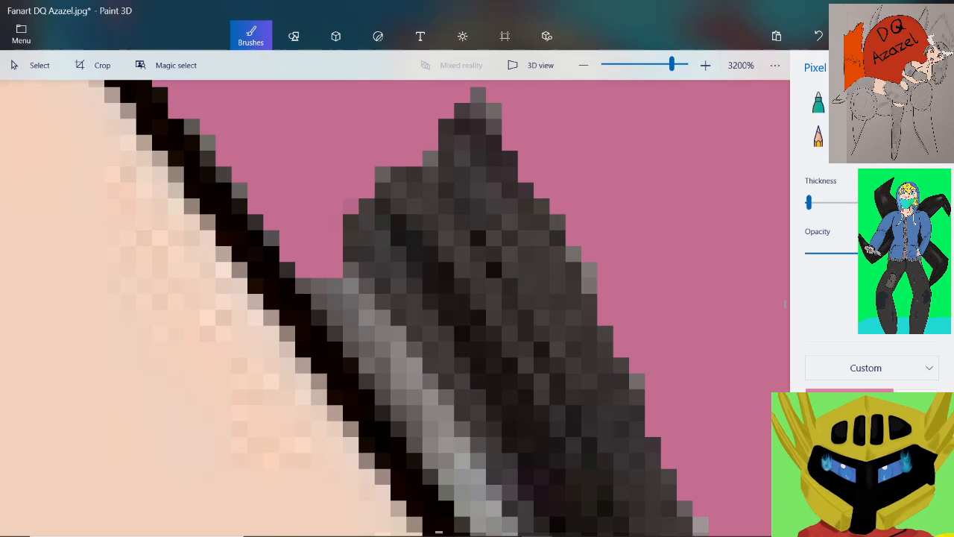
Paint pink over the grey wedge between the thin belly outline and the thick dark stroke, down to where they meet
mouse_move(350, 270)
left_mouse_down()
mouse_move(324, 286)
mouse_move(366, 365)
mouse_move(303, 286)
left_mouse_up()
mouse_move(411, 349)
left_mouse_down()
mouse_move(447, 398)
mouse_move(430, 460)
mouse_move(382, 380)
left_mouse_up()
scroll(415, 343, "down", 1)
scroll(419, 324, "down", 1)
scroll(445, 439, "up", 2)
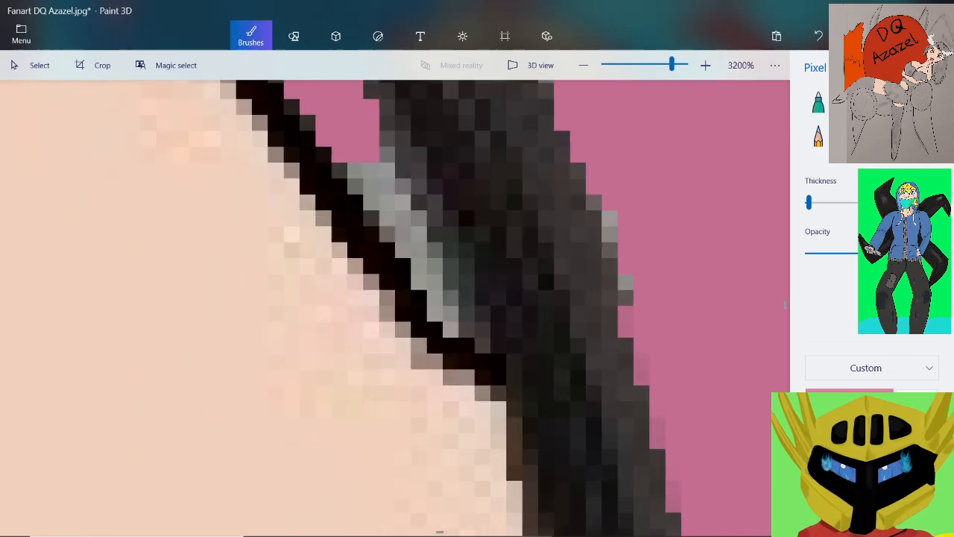
mouse_move(357, 171)
left_mouse_down()
mouse_move(403, 202)
mouse_move(413, 250)
mouse_move(356, 186)
mouse_move(432, 266)
mouse_move(467, 319)
mouse_move(421, 300)
left_mouse_up()
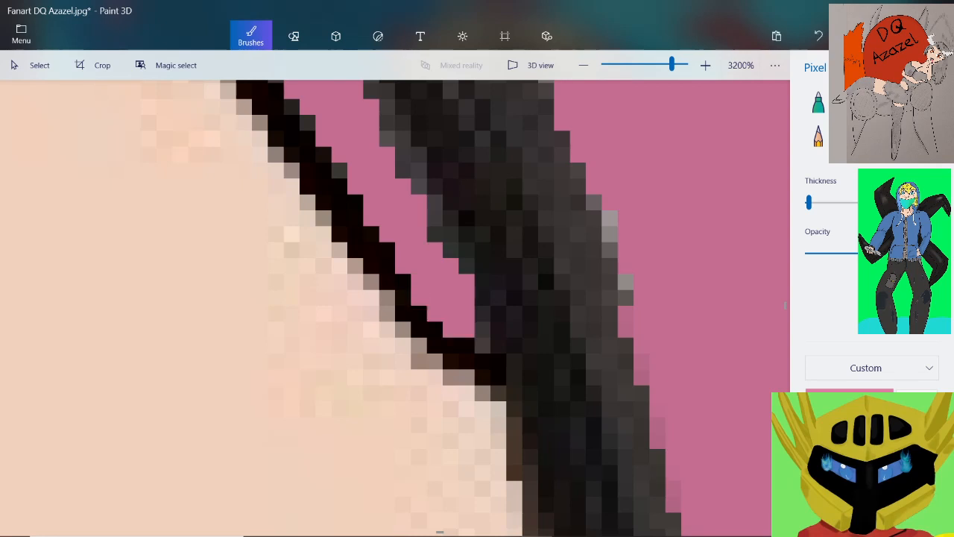
Paint pink over the light grey pixels on the thick dark stroke's outer edge, beside its junction with the belly outline
left_click_drag(626, 298, 609, 219)
scroll(604, 229, "down", 2)
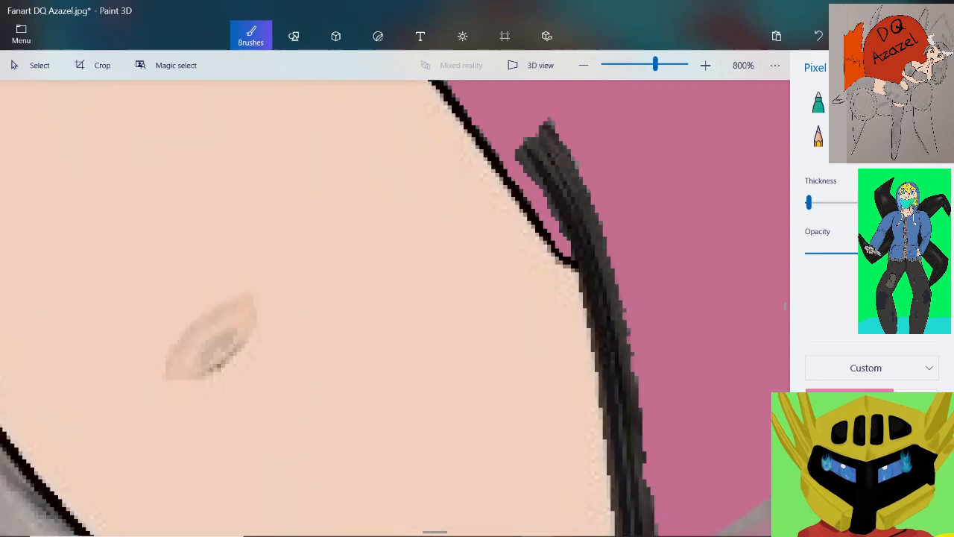
scroll(618, 238, "down", 3)
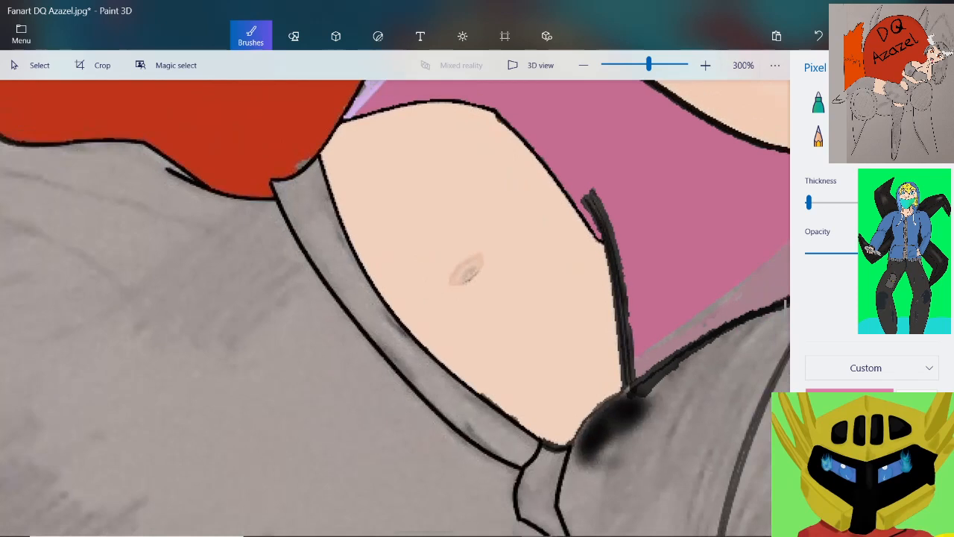
Sample dark grey from the thick dark stroke and fill the notch along its outer edge with it
scroll(694, 375, "up", 1)
scroll(609, 290, "up", 2)
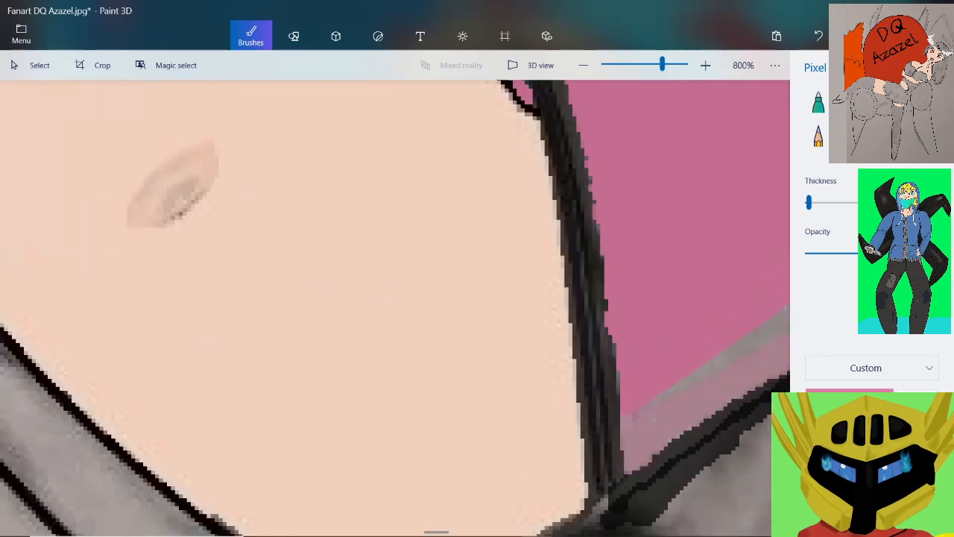
scroll(624, 329, "up", 2)
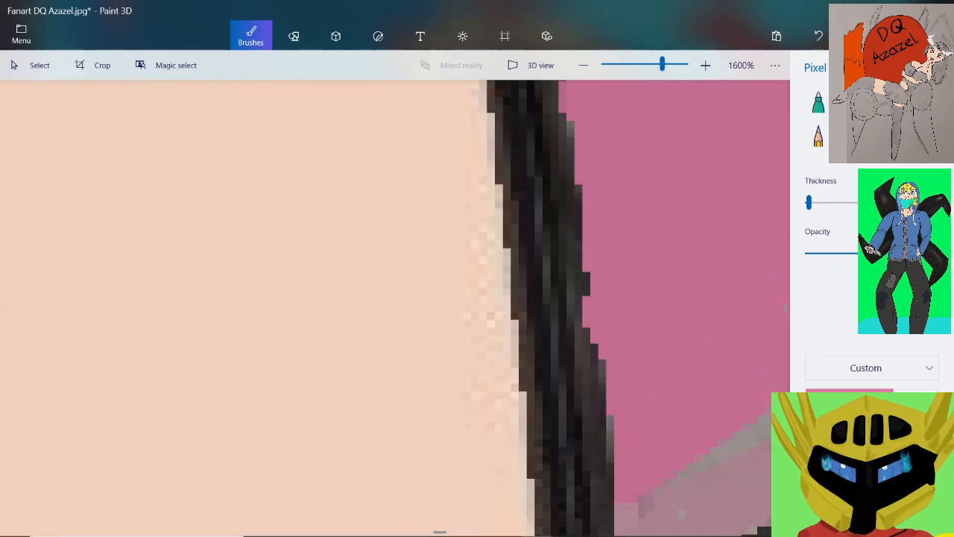
left_click(575, 251)
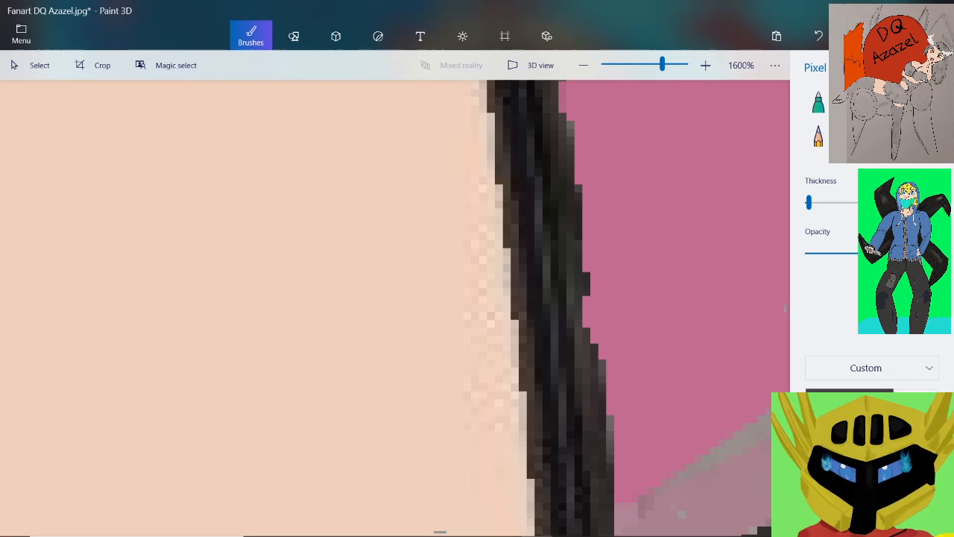
scroll(577, 291, "up", 2)
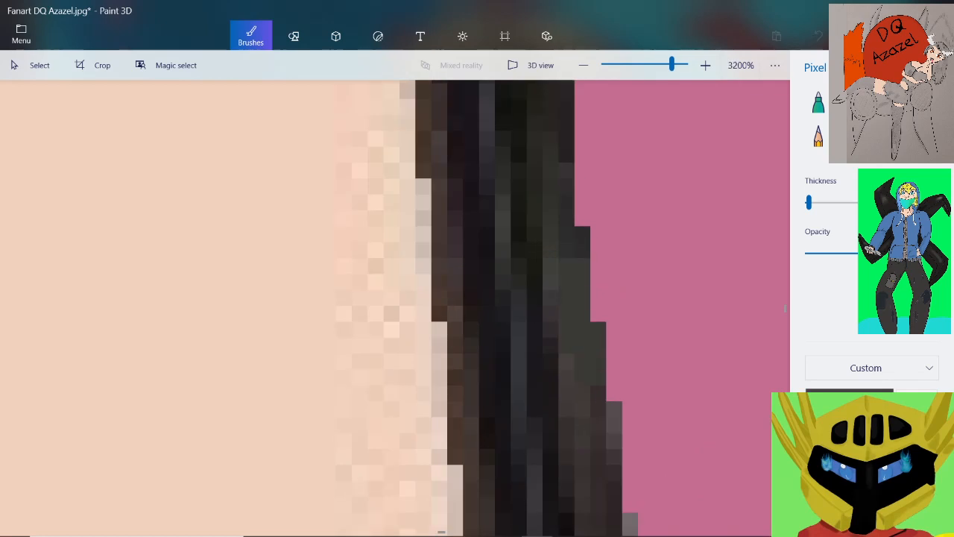
scroll(395, 306, "down", 5)
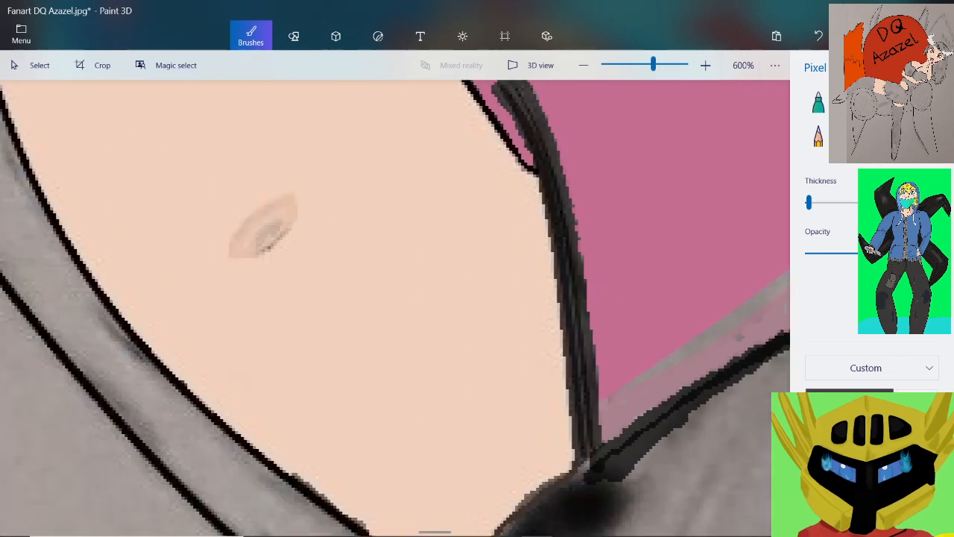
scroll(712, 323, "down", 6)
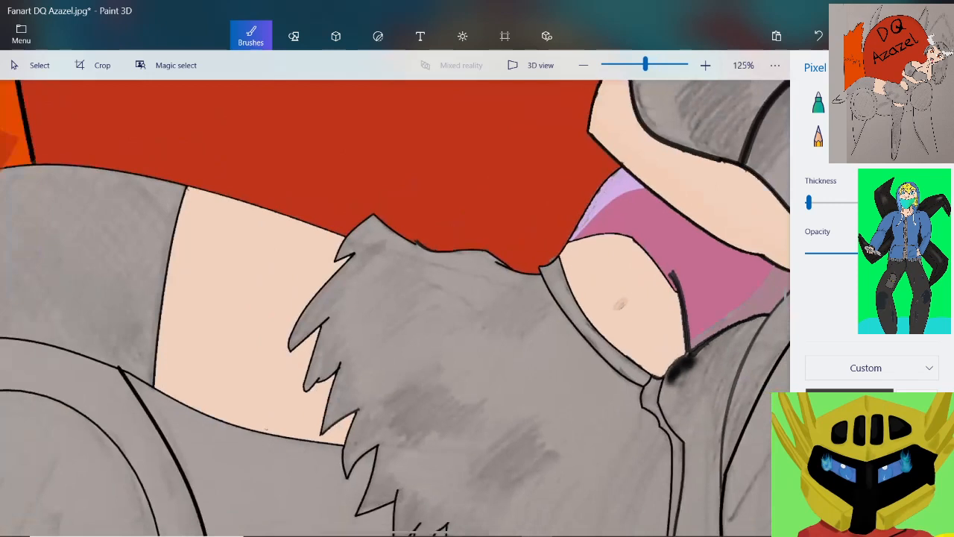
scroll(746, 268, "up", 4)
scroll(745, 269, "down", 2)
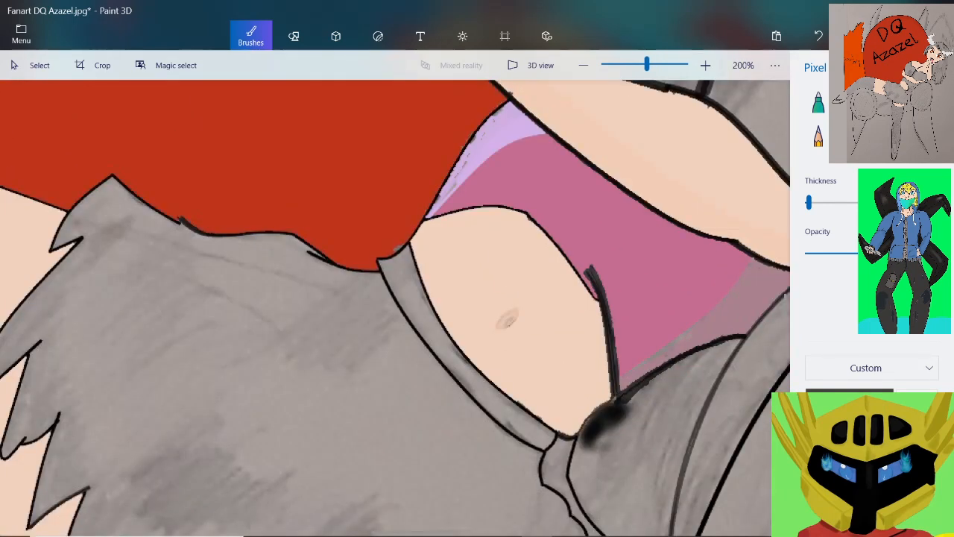
scroll(375, 235, "up", 4)
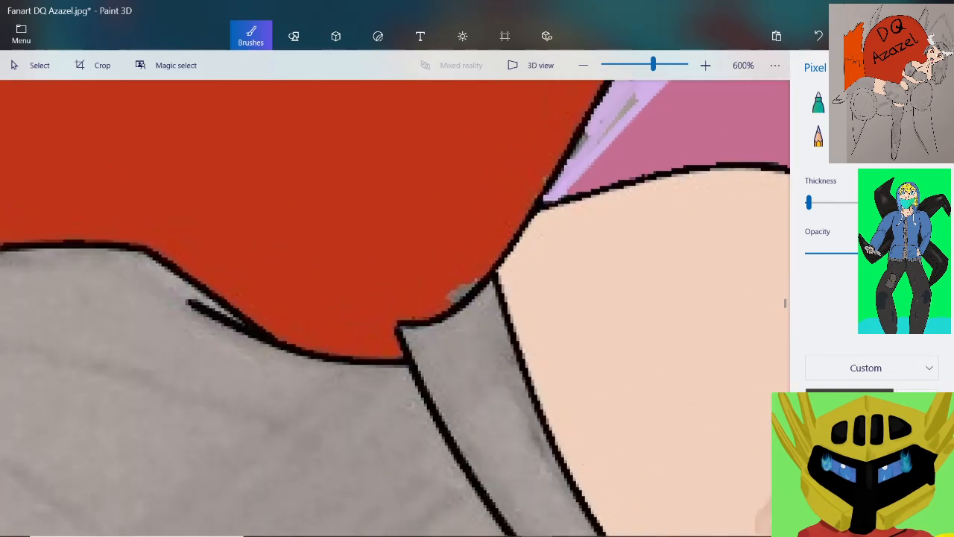
scroll(477, 248, "down", 5)
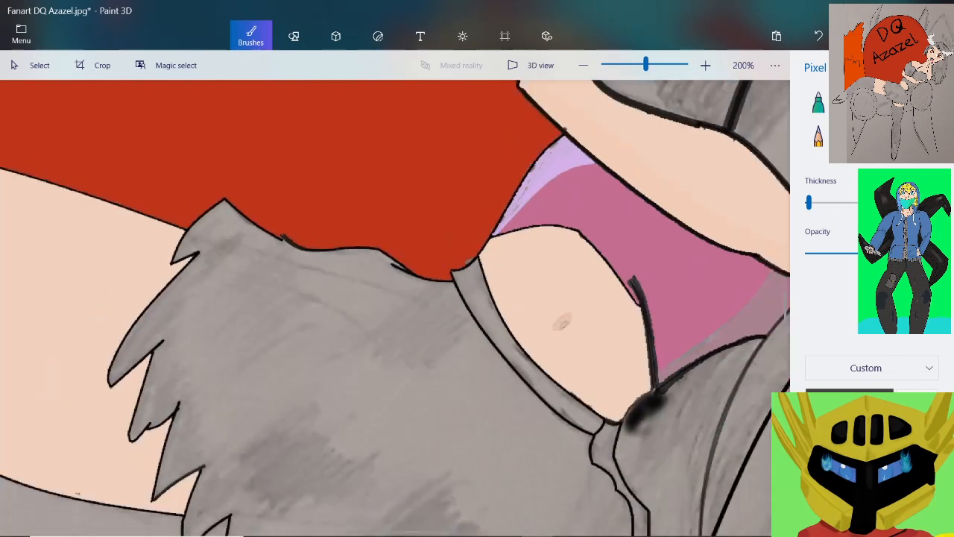
Sample muted pink from the shaded area of the top and save the drawing
scroll(716, 328, "up", 5)
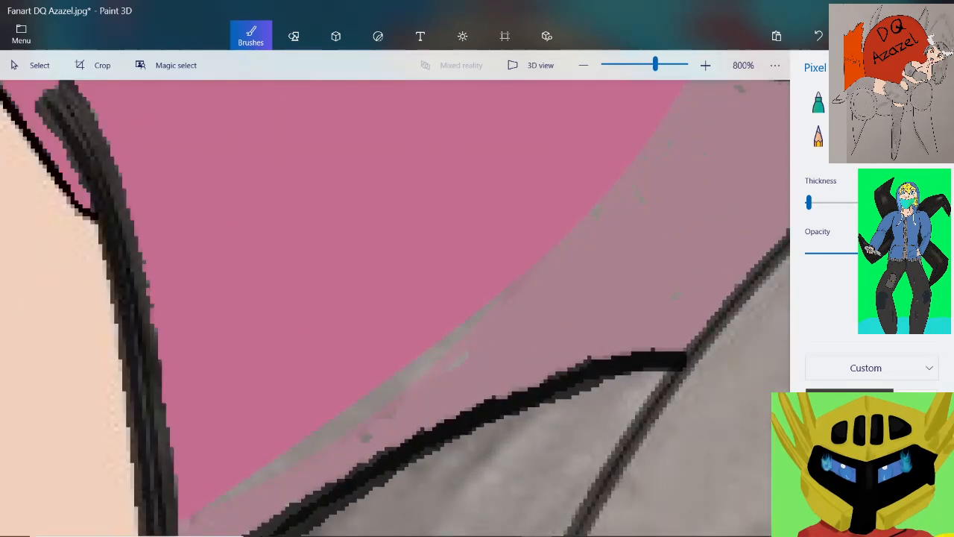
scroll(566, 291, "up", 3)
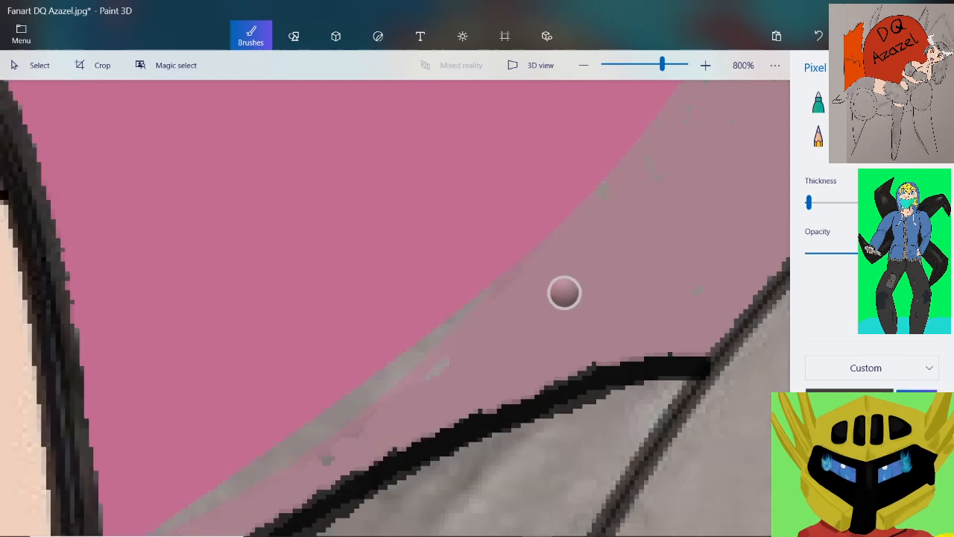
scroll(403, 318, "down", 2)
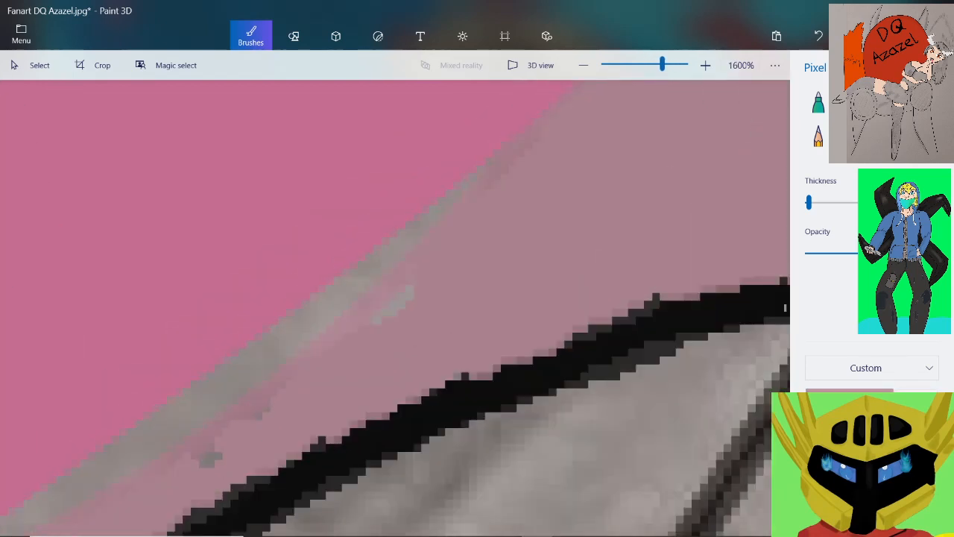
left_click(21, 34)
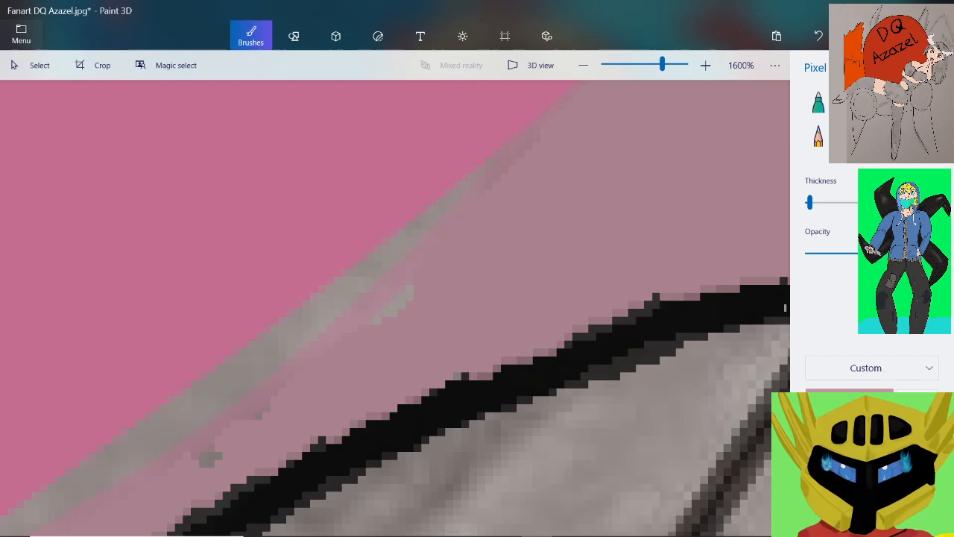
left_click(38, 161)
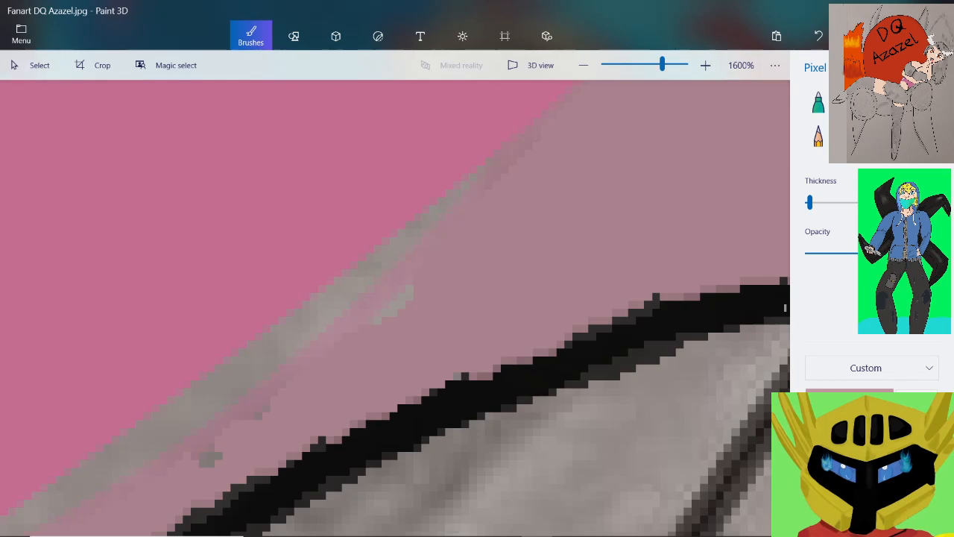
Paint muted pink over the light grey patch and the upper end of the grey strip along the pink boundary
key("ctrl+z")
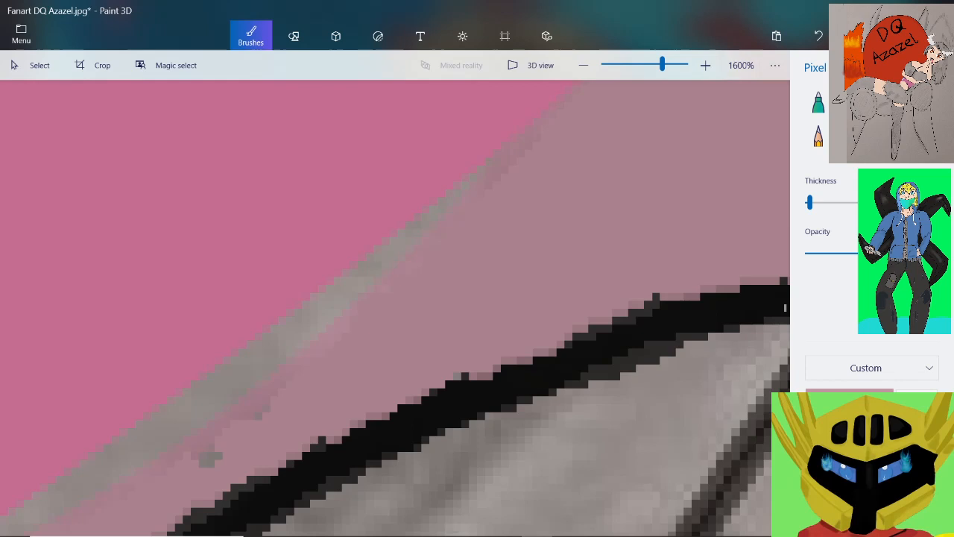
scroll(445, 228, "up", 1)
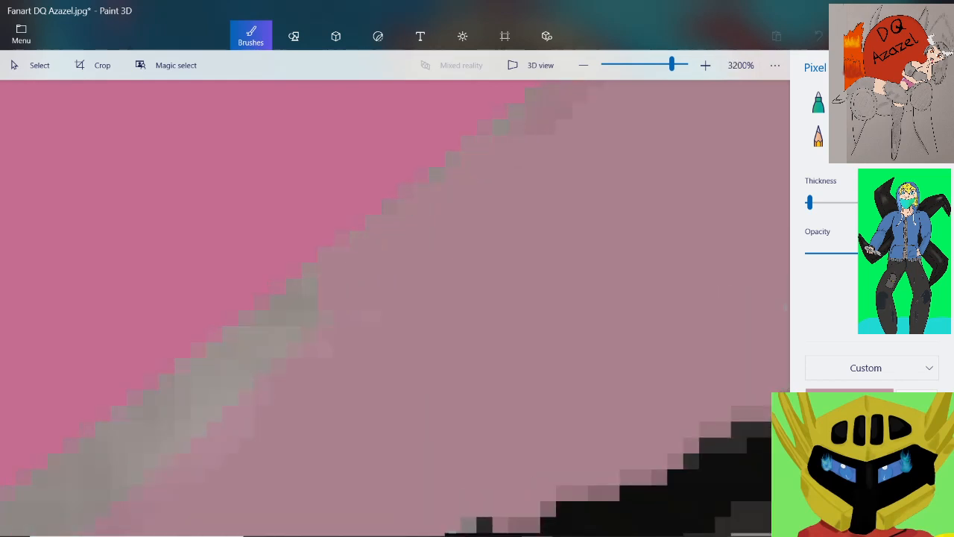
scroll(449, 226, "down", 1)
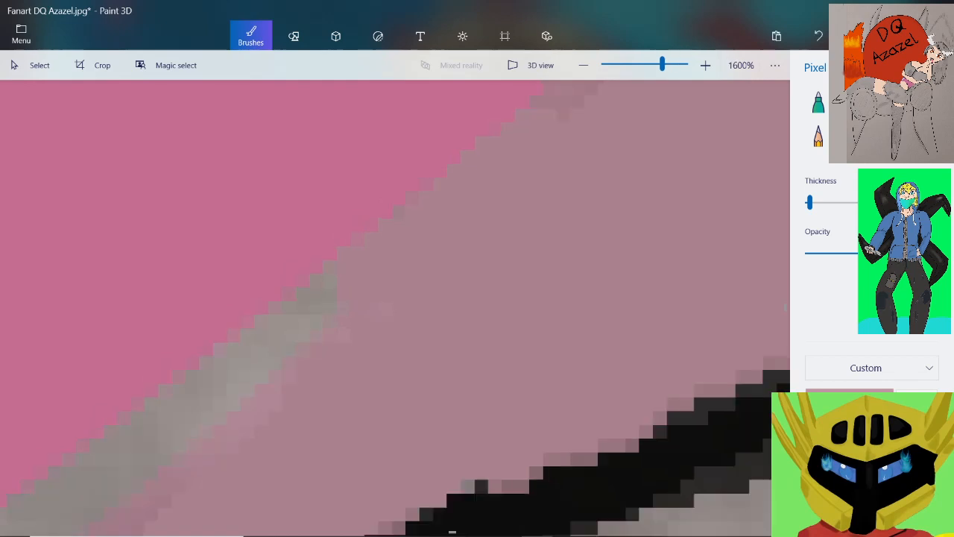
scroll(307, 292, "up", 1)
mouse_move(457, 270)
left_mouse_down()
mouse_move(418, 287)
mouse_move(439, 246)
left_mouse_up()
mouse_move(401, 302)
left_mouse_down()
mouse_move(340, 344)
mouse_move(294, 399)
left_mouse_up()
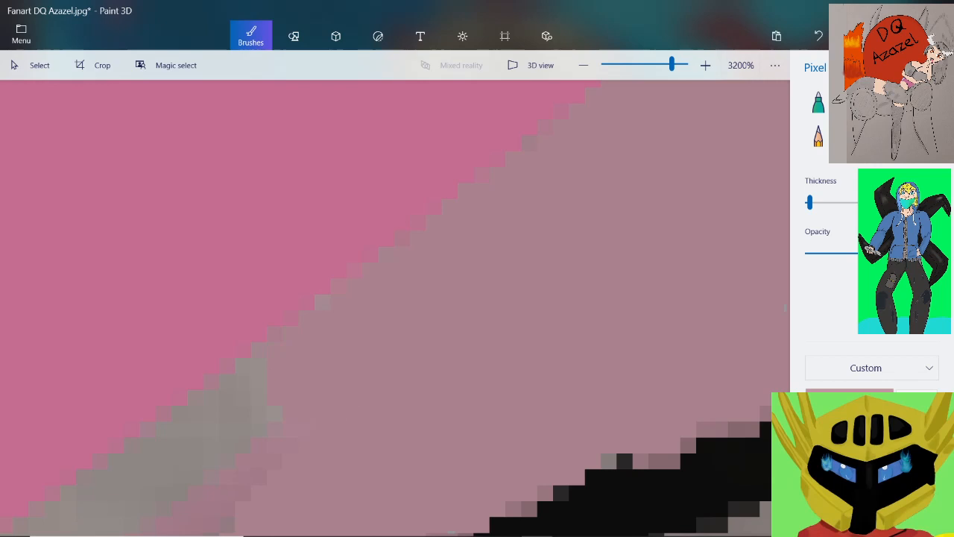
Extend the muted pink down over the next section of the grey strip, following the stepped pink edge
scroll(359, 324, "down", 1)
scroll(222, 409, "up", 1)
left_click_drag(431, 356, 335, 468)
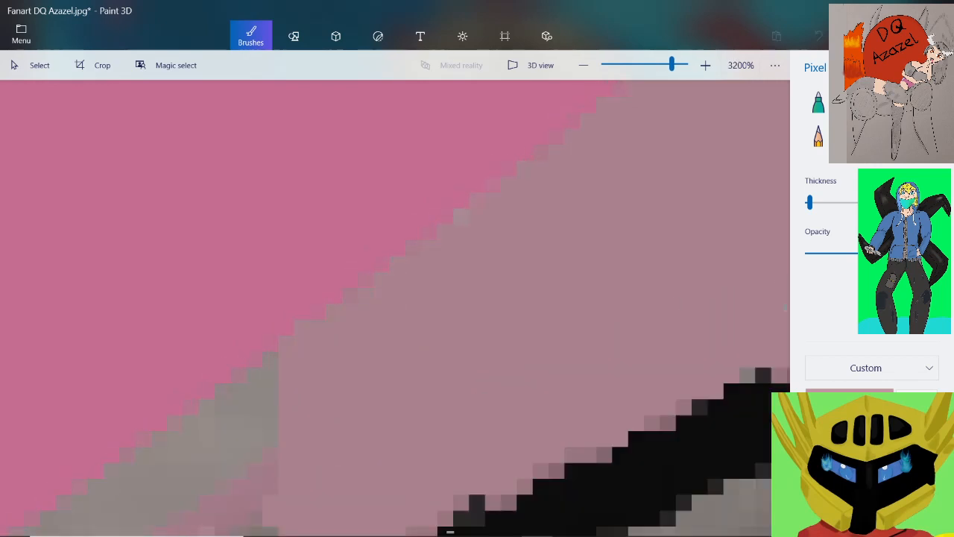
scroll(395, 308, "down", 2)
scroll(395, 307, "up", 2)
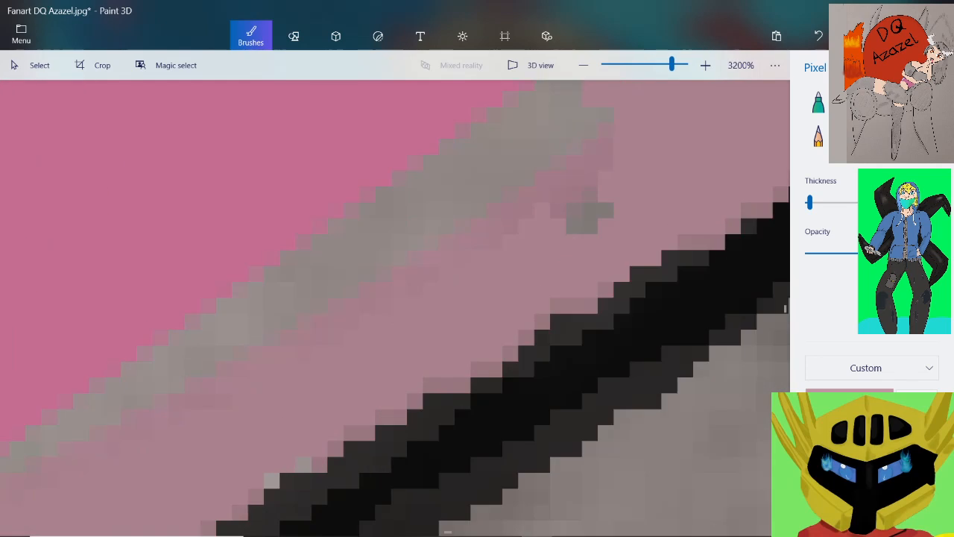
Paint muted pink over the dark grey spot between strip and black outline and the discoloured fringe beside the strip
left_click_drag(597, 200, 573, 220)
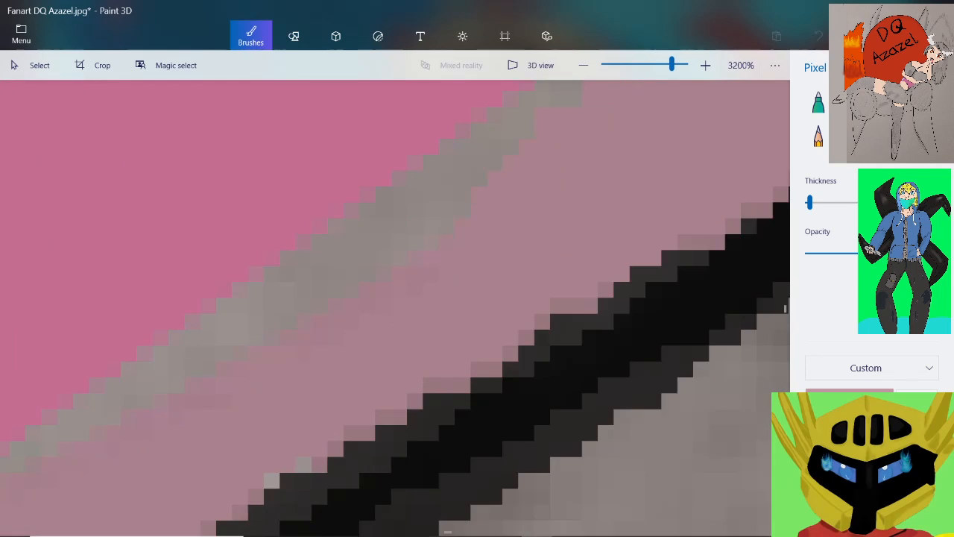
scroll(437, 261, "down", 2)
scroll(472, 202, "up", 2)
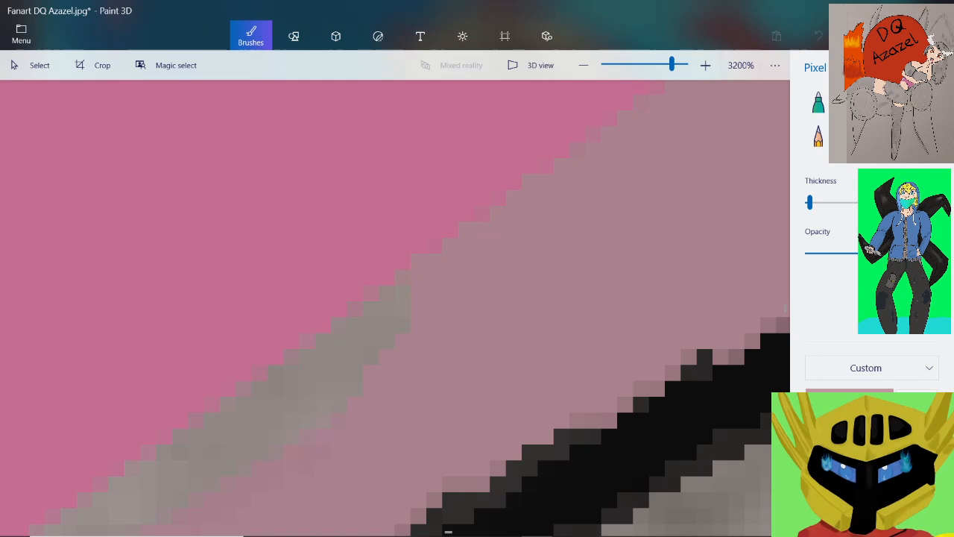
scroll(448, 231, "down", 2)
scroll(447, 231, "up", 1)
scroll(284, 389, "up", 1)
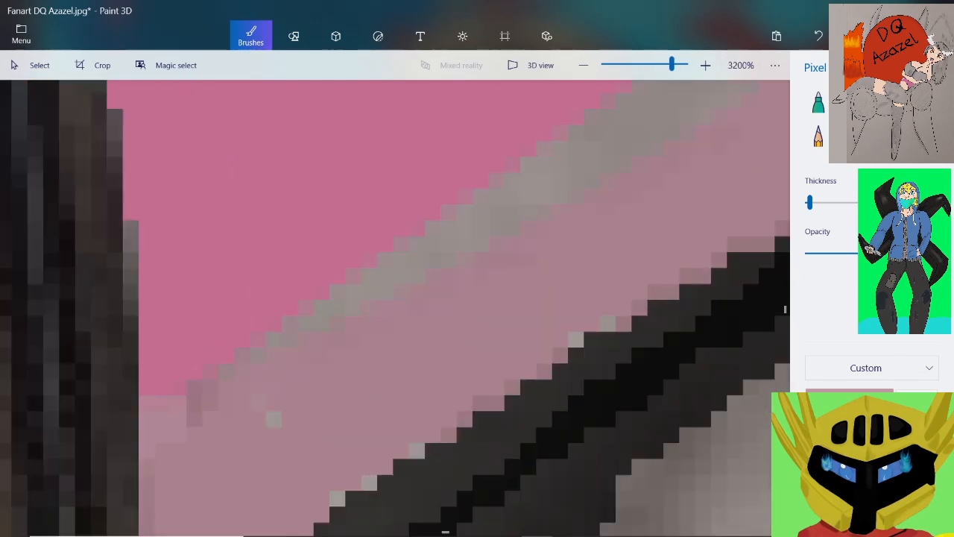
Paint muted pink over the stray grey pixels near the thick dark stroke and the remainder of the grey strip
left_click_drag(196, 421, 206, 404)
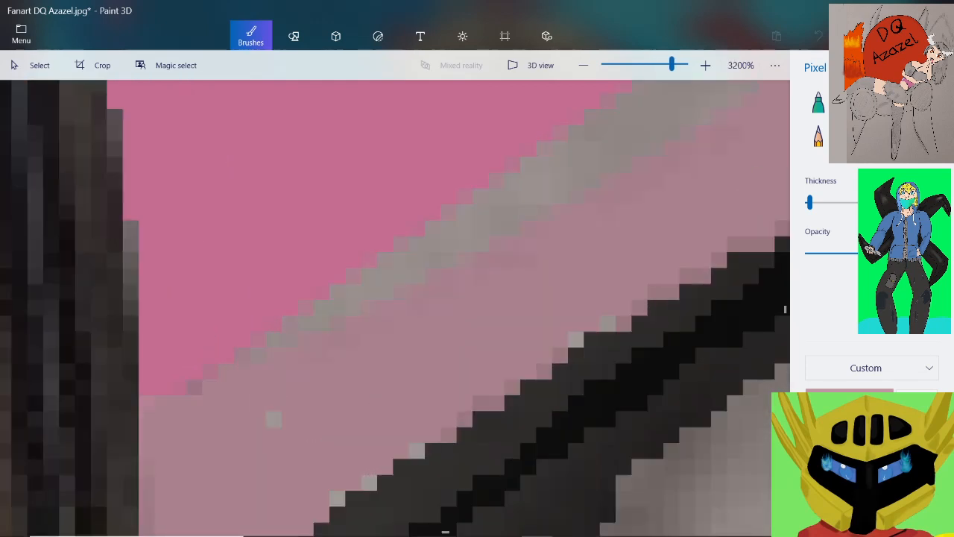
left_click(195, 387)
left_click(273, 419)
left_click_drag(592, 180, 529, 211)
scroll(444, 266, "down", 2)
scroll(544, 190, "up", 2)
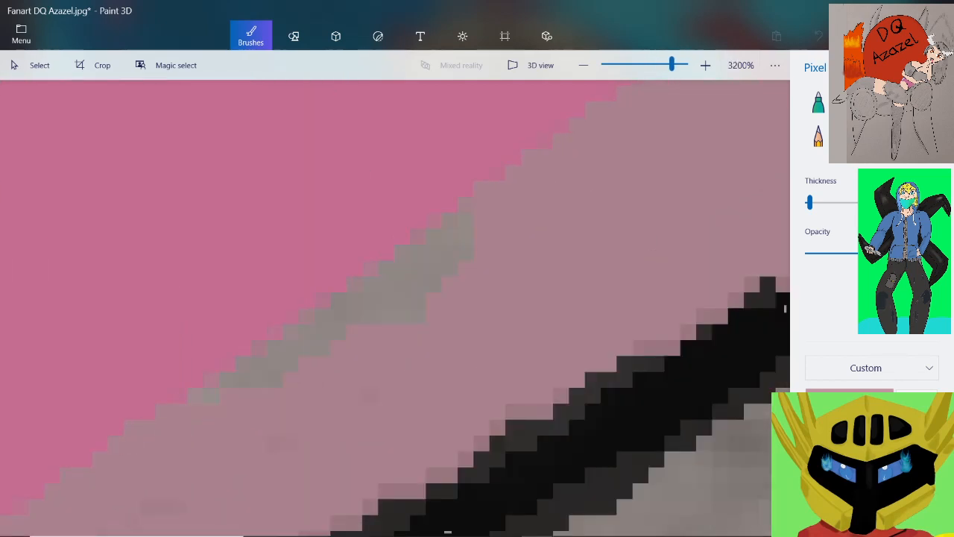
left_click_drag(224, 401, 268, 365)
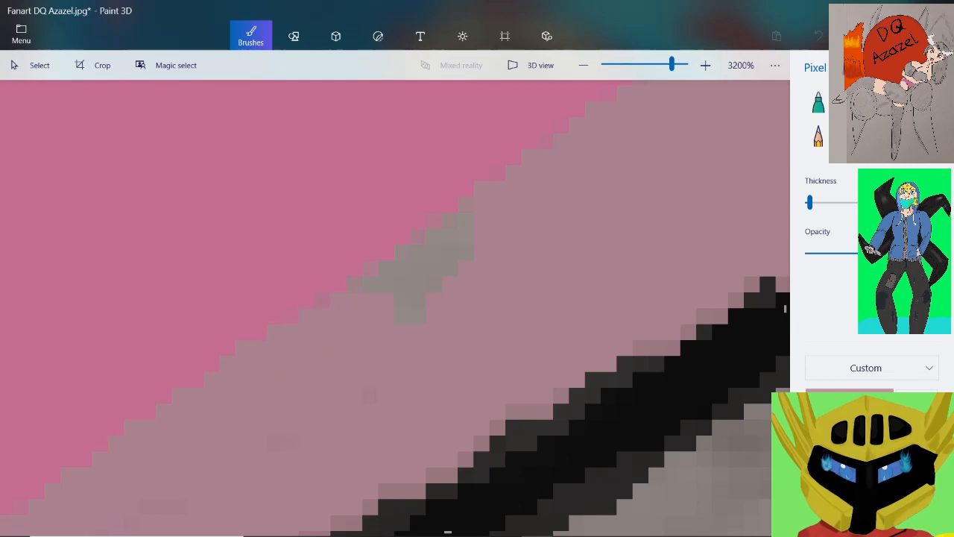
scroll(507, 227, "down", 2)
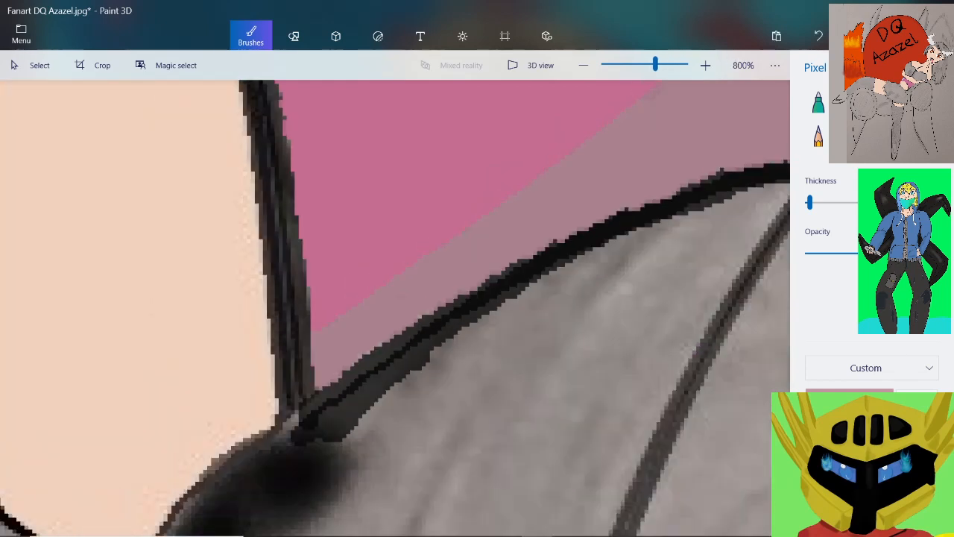
Paint muted pink over the light grey pixels along the upper edge of the black outline's lower half
scroll(357, 367, "up", 2)
mouse_move(425, 356)
left_mouse_down()
mouse_move(372, 381)
mouse_move(262, 473)
left_mouse_up()
scroll(335, 347, "down", 1)
scroll(336, 346, "down", 1)
scroll(384, 281, "up", 2)
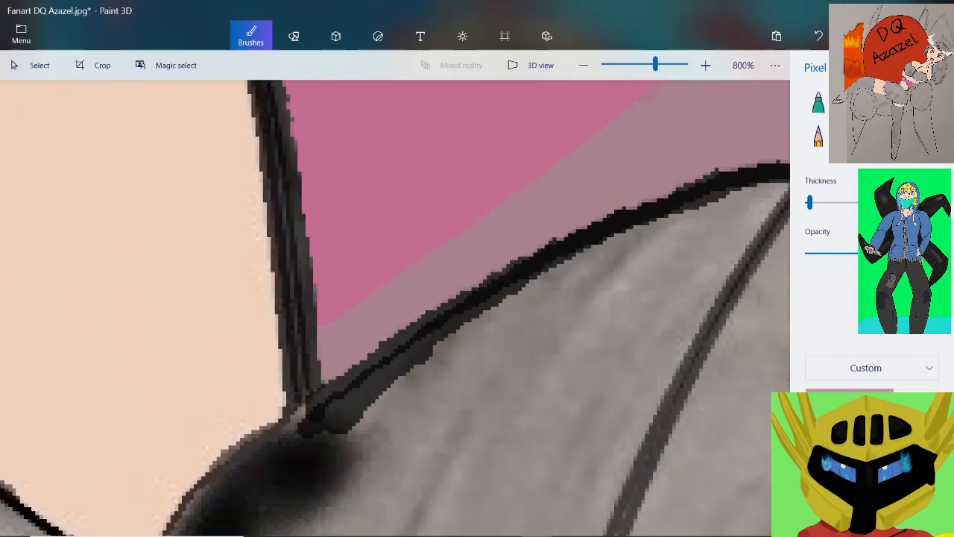
left_click_drag(461, 270, 198, 384)
scroll(389, 239, "down", 2)
scroll(538, 176, "up", 2)
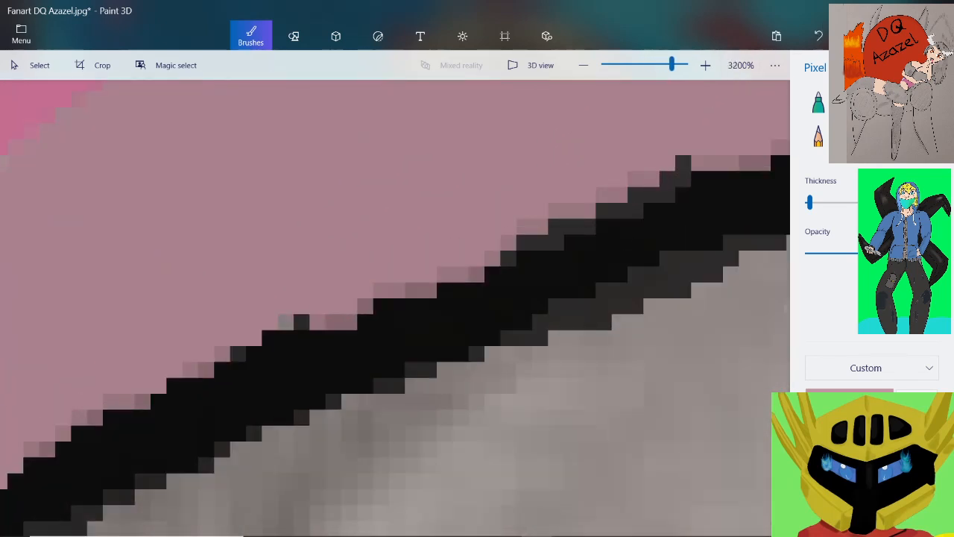
Clean the discoloured pixels along the upper edge of the black outline's higher section with muted pink
left_click_drag(336, 327, 250, 354)
scroll(459, 223, "down", 1)
scroll(607, 170, "up", 1)
mouse_move(585, 211)
left_mouse_down()
mouse_move(451, 252)
mouse_move(370, 237)
left_mouse_up()
scroll(571, 196, "down", 2)
scroll(710, 180, "up", 2)
scroll(504, 166, "down", 1)
scroll(448, 224, "down", 5)
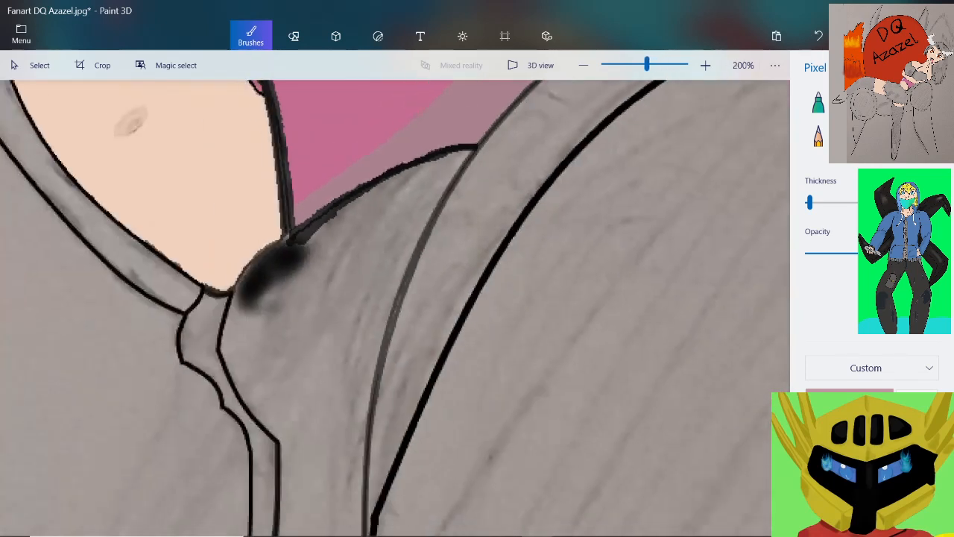
Paint muted pink over the grey fringe beneath the arm outline and the grey specks near the shaded area's corner
scroll(447, 223, "up", 4)
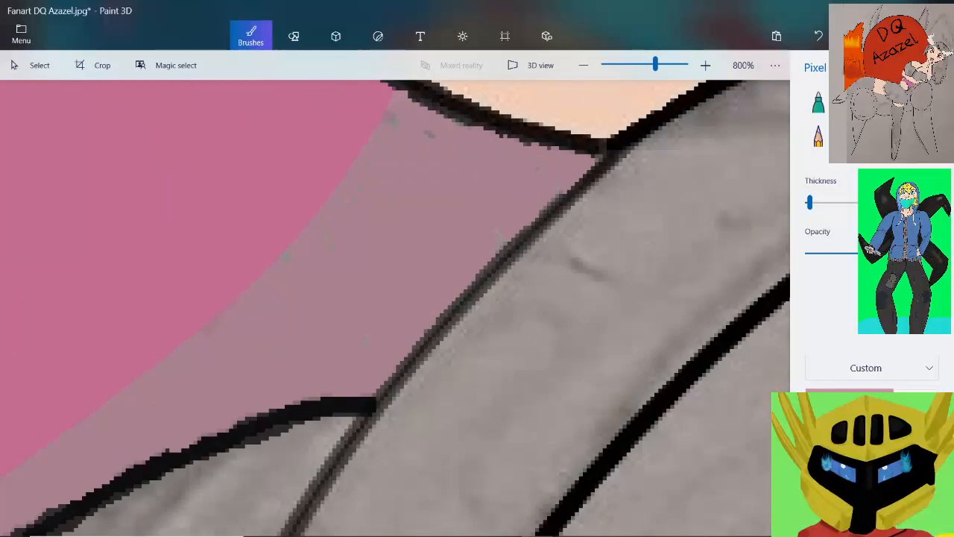
scroll(448, 224, "up", 1)
scroll(395, 97, "up", 2)
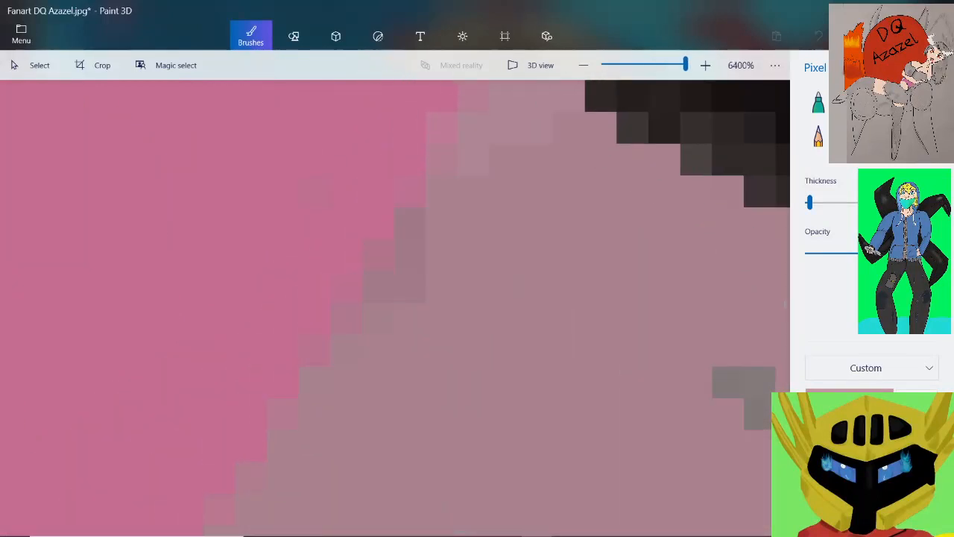
scroll(396, 97, "down", 1)
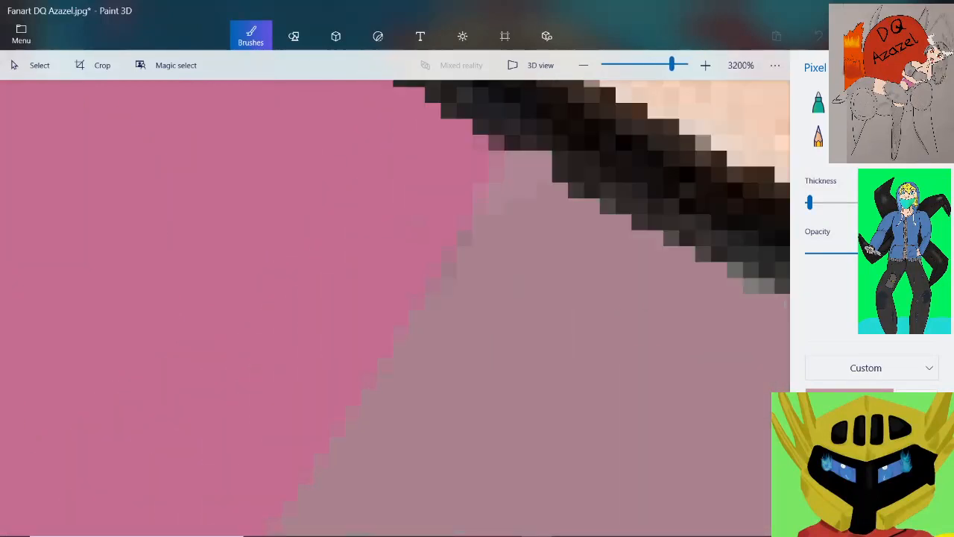
scroll(578, 214, "down", 2)
scroll(759, 284, "up", 2)
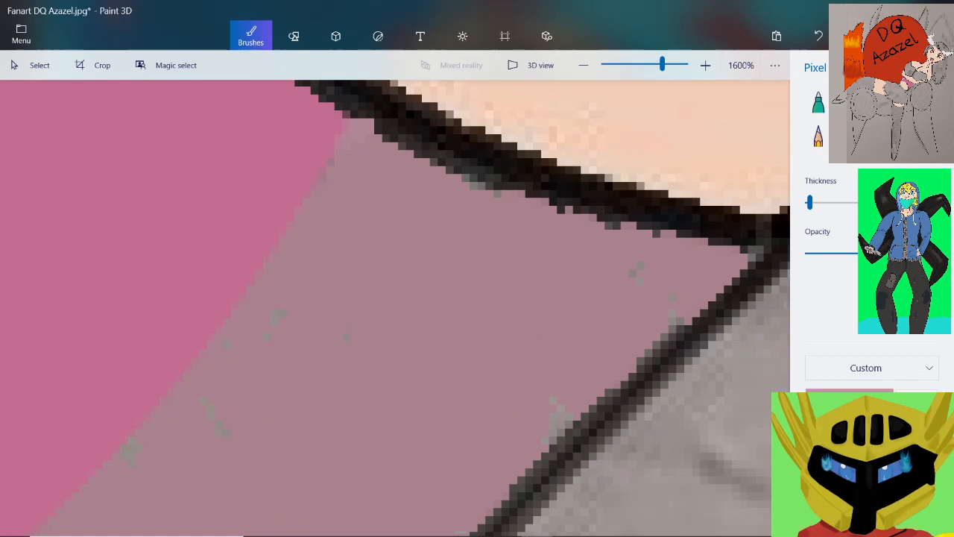
mouse_move(568, 196)
left_mouse_down()
mouse_move(416, 138)
mouse_move(266, 102)
left_mouse_up()
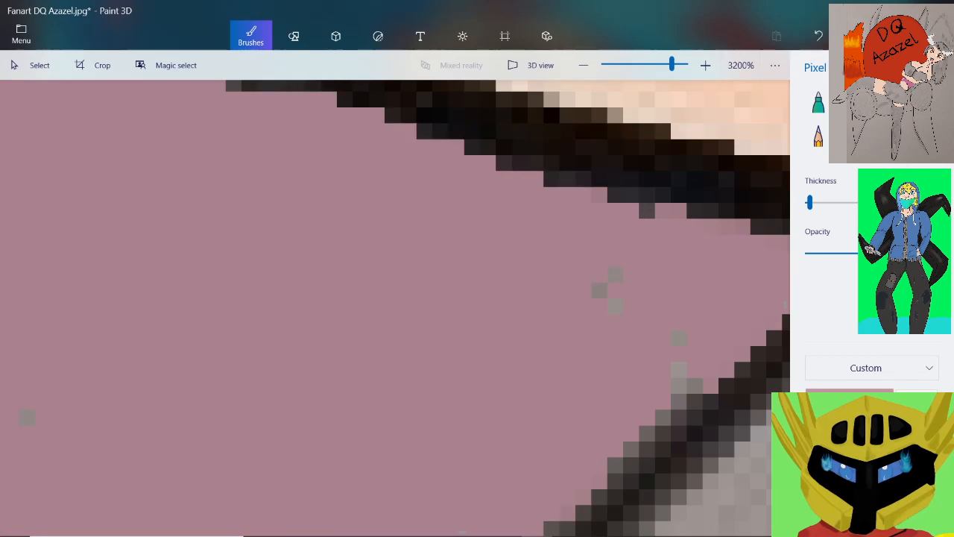
mouse_move(600, 289)
left_mouse_down()
mouse_move(679, 339)
mouse_move(686, 392)
left_mouse_up()
scroll(607, 281, "down", 2)
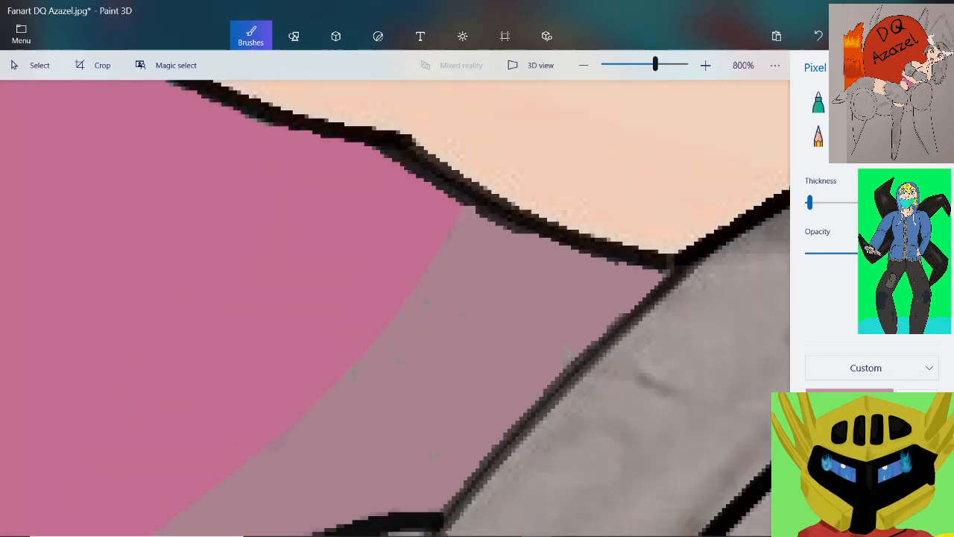
Sample lilac from the top's highlight and paint over the upper end of the olive-grey streak inside it
left_click(623, 65)
scroll(365, 250, "up", 1)
scroll(320, 294, "up", 5)
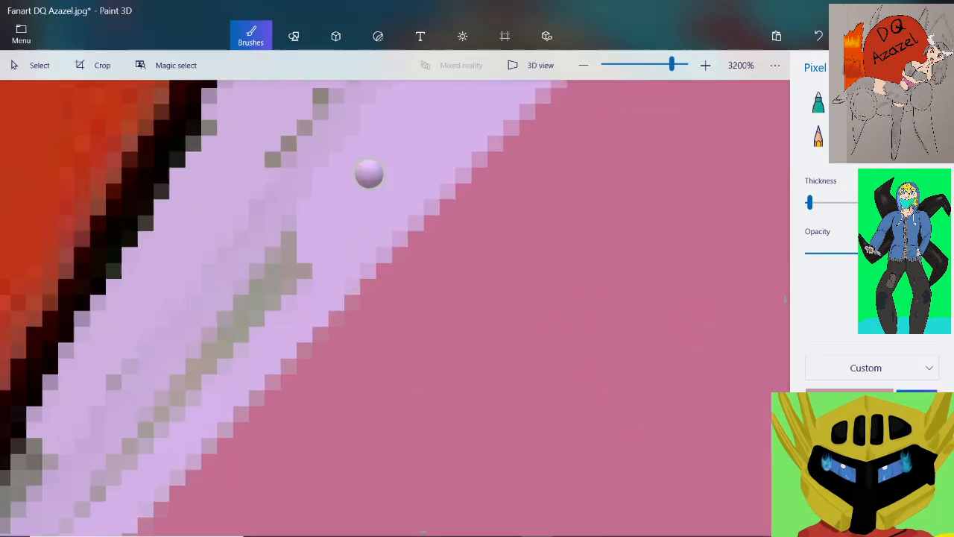
scroll(368, 171, "up", 1)
scroll(321, 257, "up", 1)
mouse_move(288, 285)
left_mouse_down()
mouse_move(257, 317)
mouse_move(225, 253)
mouse_move(257, 222)
left_mouse_up()
scroll(256, 223, "down", 1)
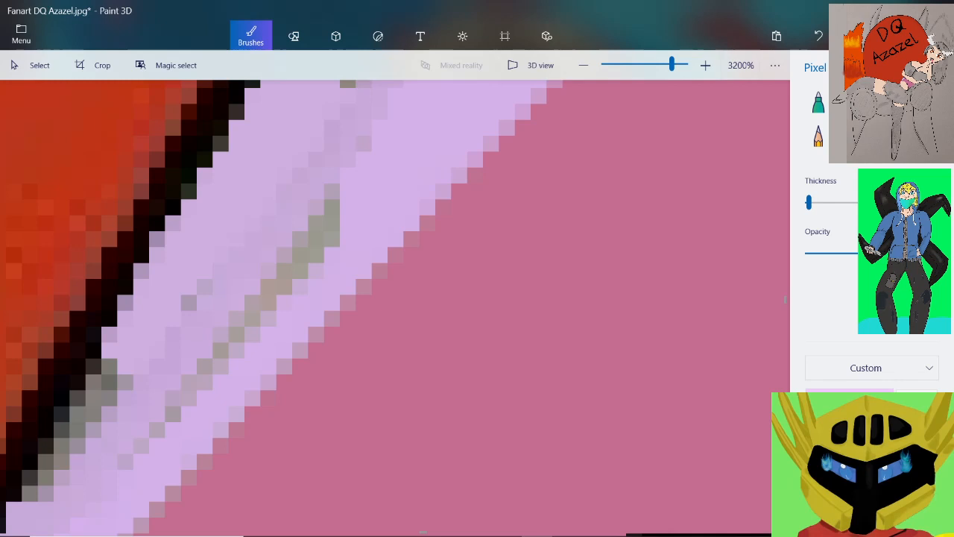
Paint lilac over the rest of the olive-grey streak, down towards the highlight's narrow end
mouse_move(324, 231)
left_mouse_down()
mouse_move(322, 246)
mouse_move(332, 207)
left_mouse_up()
left_click_drag(300, 270, 301, 239)
mouse_move(284, 286)
left_mouse_down()
mouse_move(284, 255)
mouse_move(268, 318)
mouse_move(236, 349)
left_mouse_up()
left_click_drag(211, 359, 157, 430)
scroll(285, 217, "down", 2)
scroll(328, 201, "up", 2)
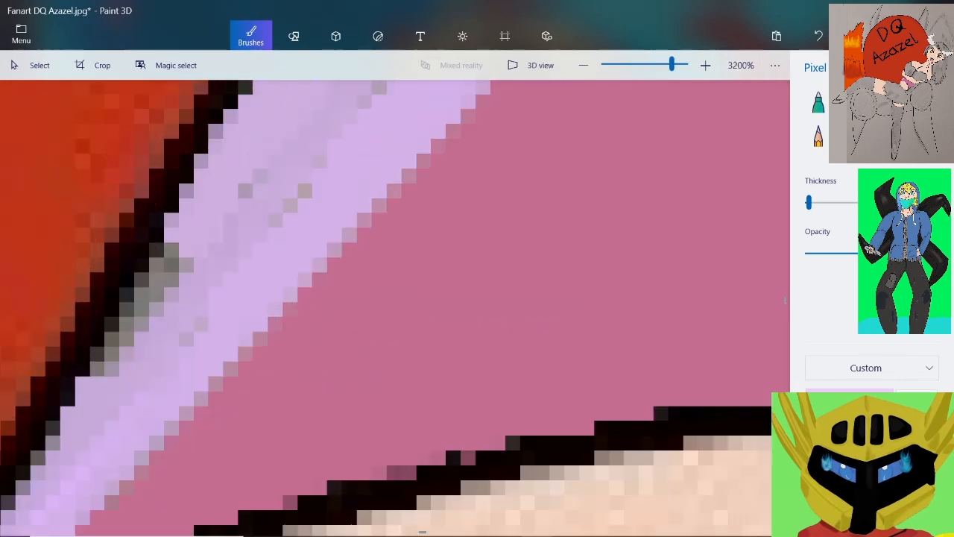
Sample lilac near the highlight's upper corner and paint over the grey fringe and specks beside the outline bordering the red area
scroll(328, 202, "down", 3)
scroll(334, 196, "up", 3)
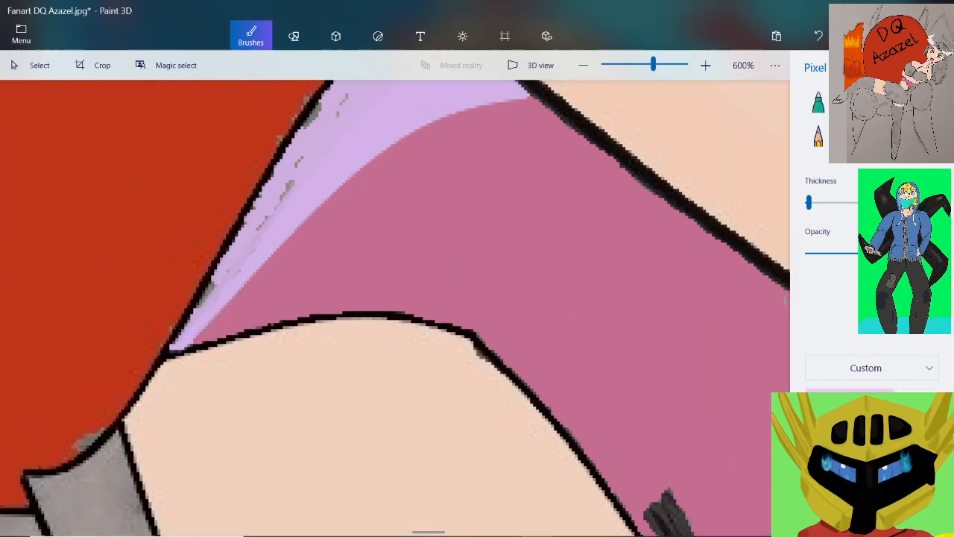
scroll(334, 195, "down", 1)
scroll(334, 195, "down", 3)
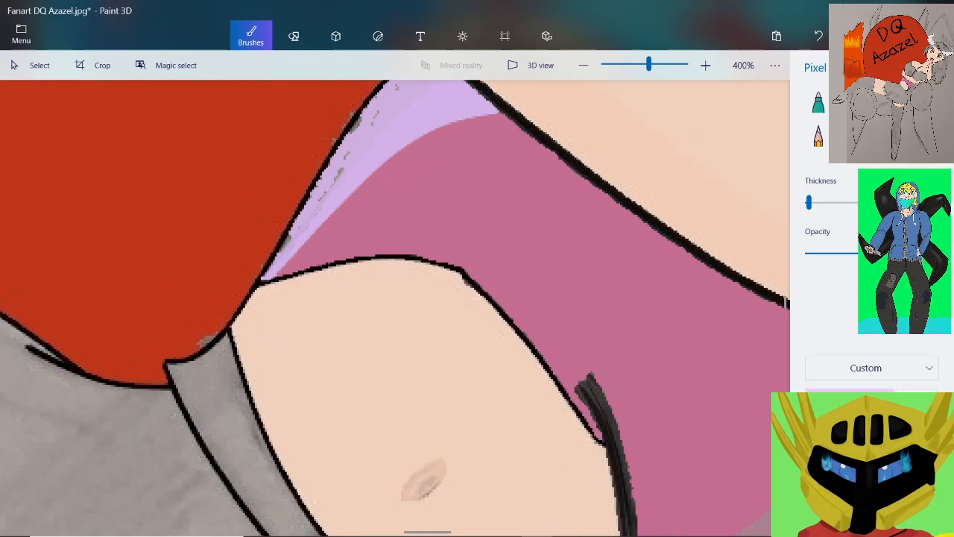
scroll(334, 195, "up", 4)
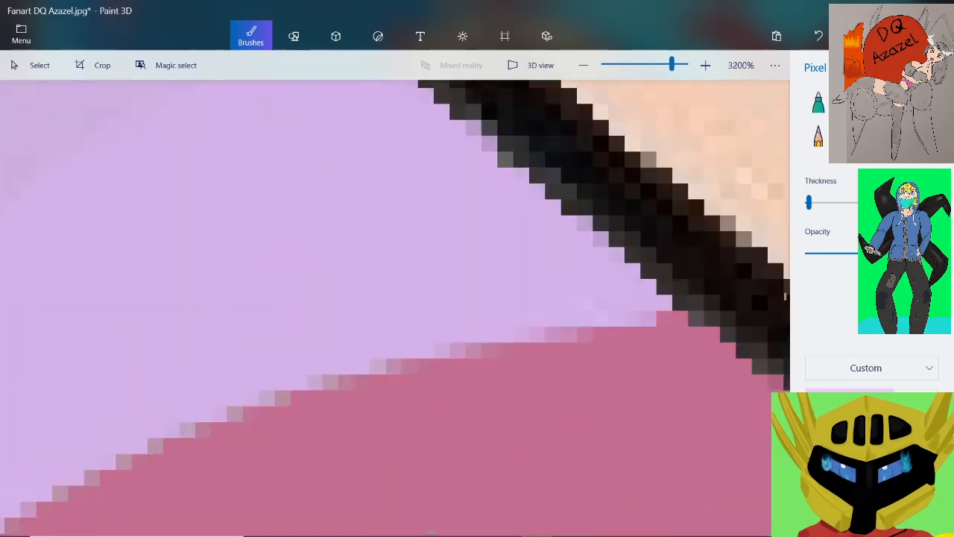
scroll(334, 196, "down", 3)
scroll(334, 195, "up", 1)
scroll(360, 174, "up", 2)
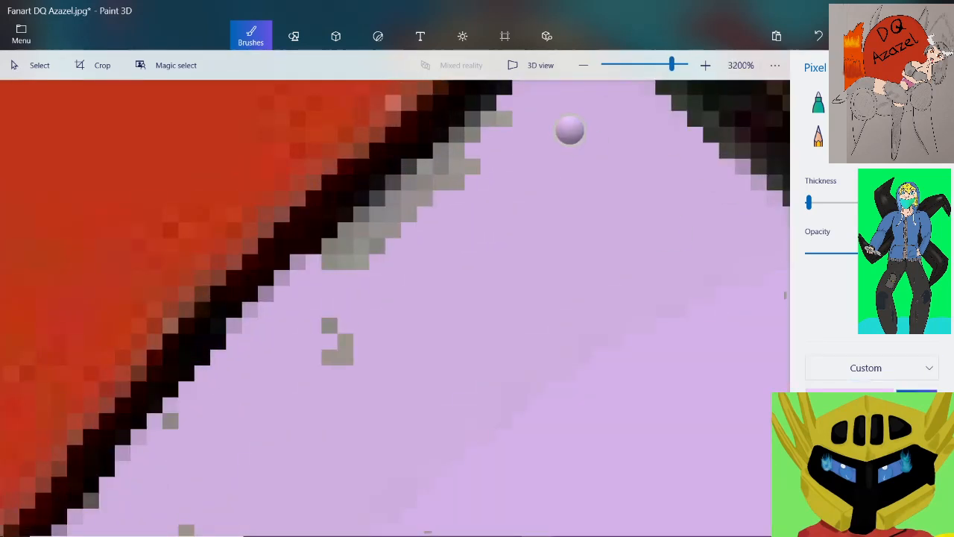
mouse_move(508, 119)
left_mouse_down()
mouse_move(443, 177)
mouse_move(425, 170)
mouse_move(410, 186)
mouse_move(384, 183)
mouse_move(361, 198)
mouse_move(408, 214)
mouse_move(425, 198)
left_mouse_up()
left_click_drag(330, 326, 345, 341)
left_click(345, 357)
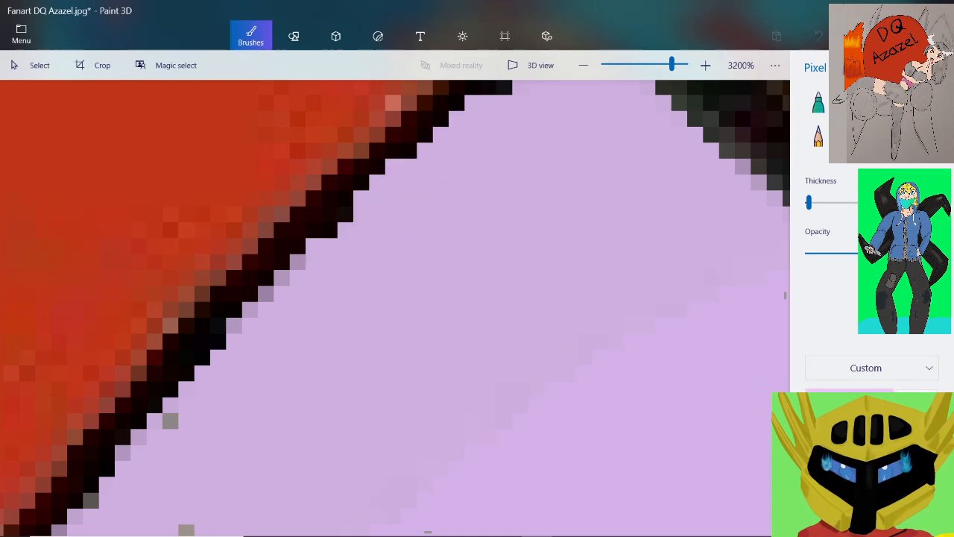
scroll(320, 224, "down", 2)
scroll(268, 295, "up", 2)
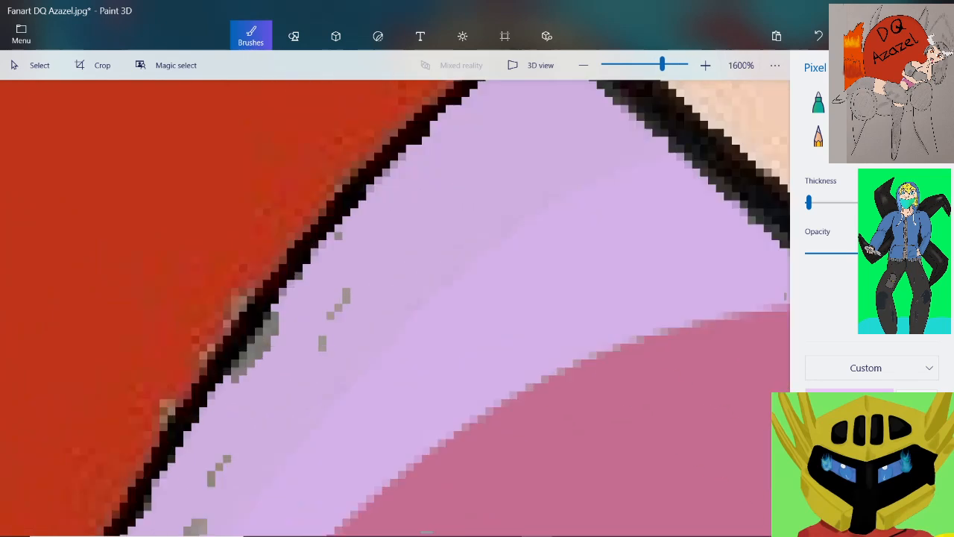
Paint lilac over the scattered grey specks inside the upper part of the highlight
left_click(303, 237)
left_click_drag(319, 347, 272, 443)
left_click(271, 459)
scroll(339, 328, "down", 1)
scroll(249, 387, "up", 1)
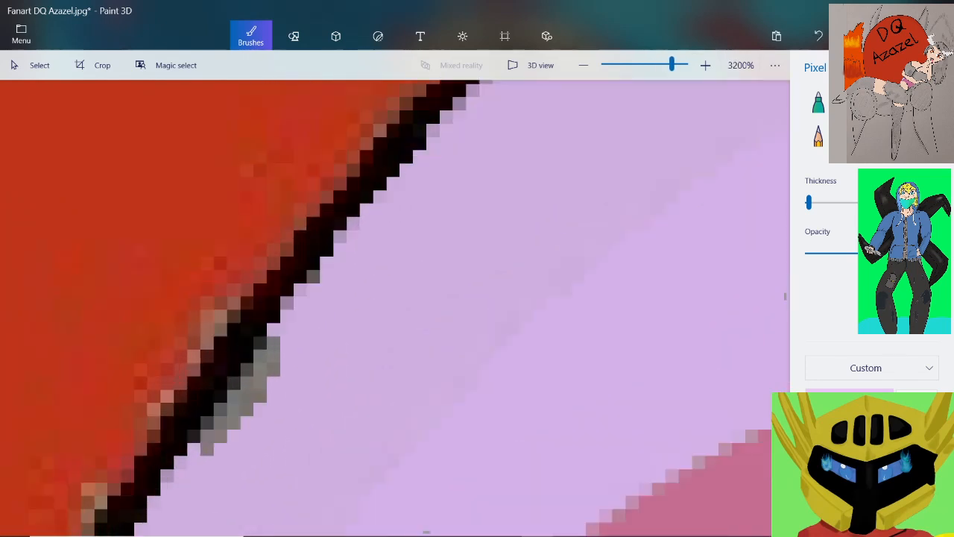
Paint lilac over the grey patch and fringe along the highlight's side of the black outline bordering the red area
mouse_move(188, 451)
left_mouse_down()
mouse_move(261, 392)
mouse_move(278, 362)
mouse_move(277, 326)
left_mouse_up()
scroll(287, 358, "down", 2)
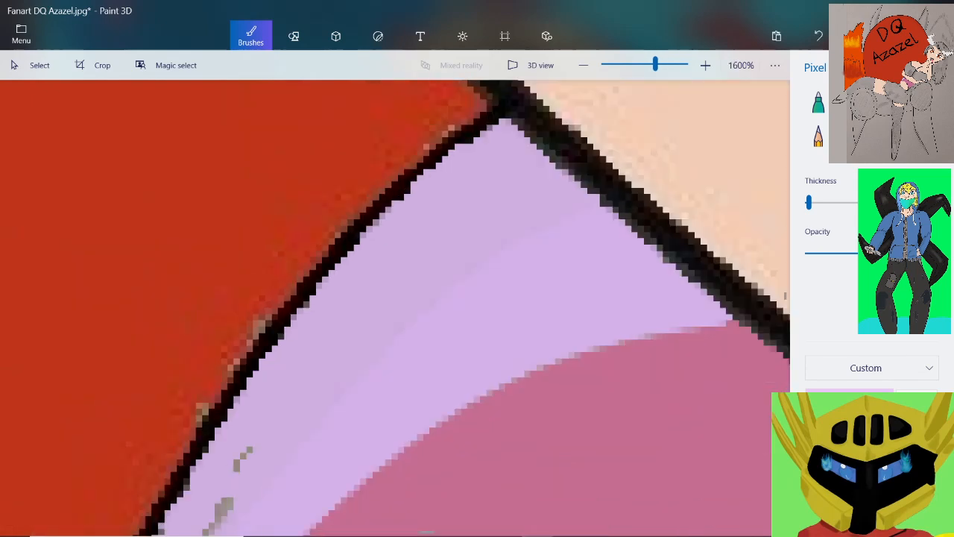
scroll(207, 501, "up", 2)
left_click_drag(336, 327, 303, 375)
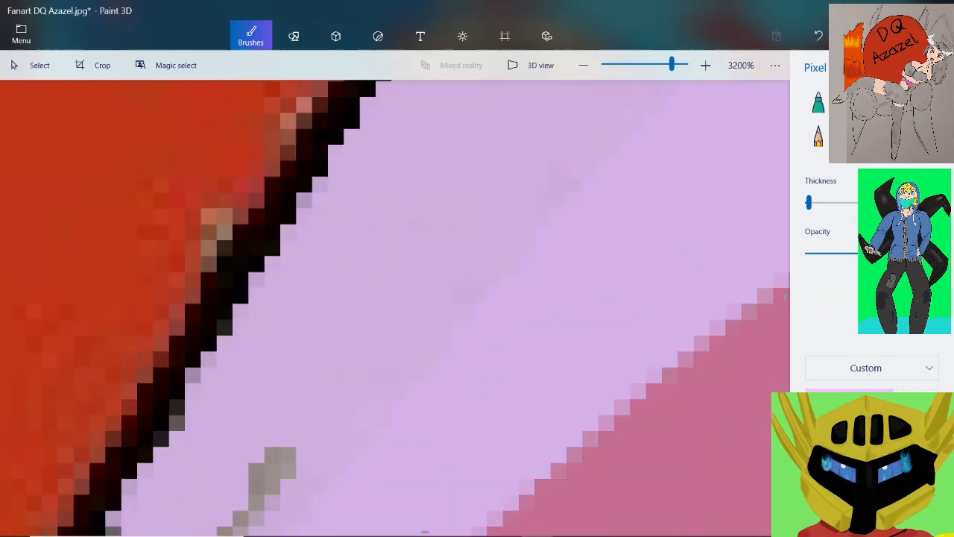
left_click_drag(177, 423, 177, 406)
scroll(249, 410, "down", 1)
scroll(213, 470, "up", 1)
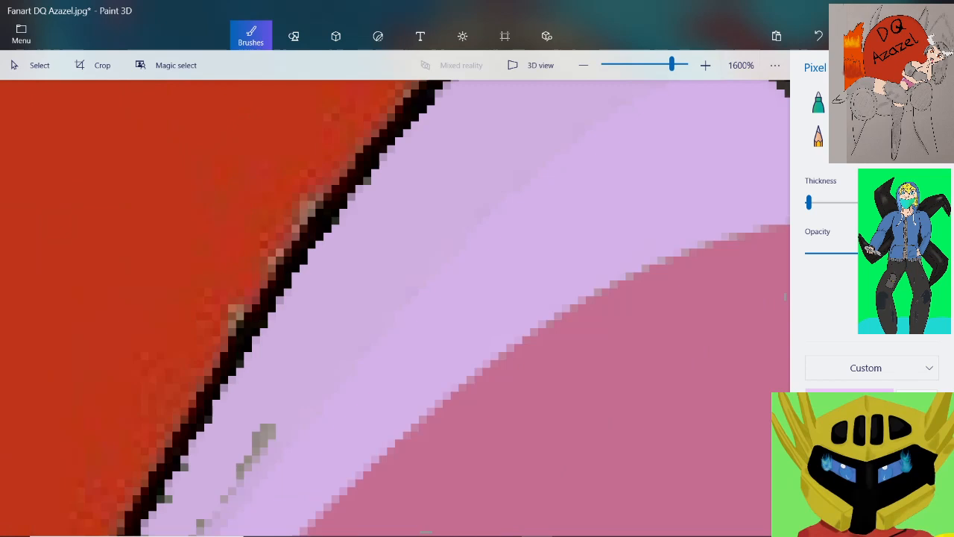
Paint lilac over the short grey streak in the lower half of the highlight
scroll(310, 414, "down", 1)
scroll(283, 462, "up", 1)
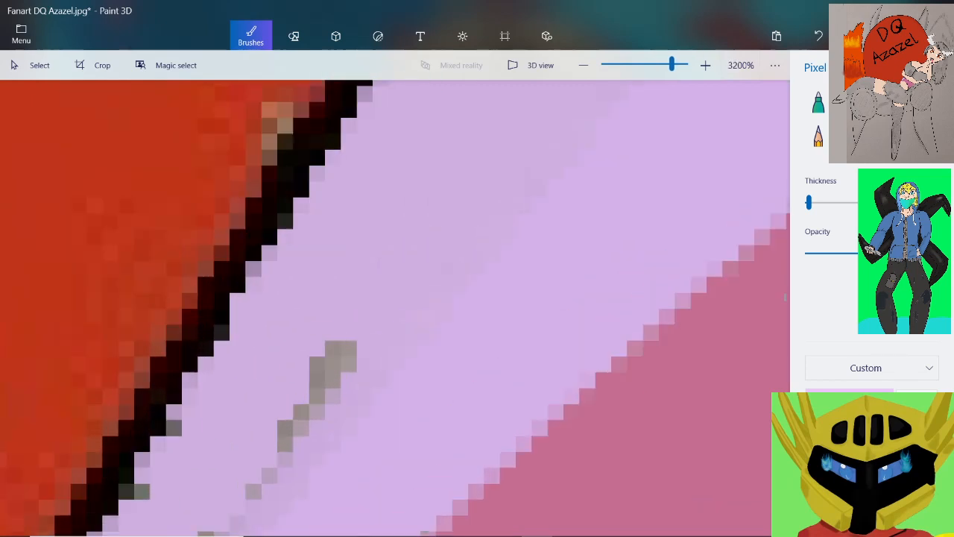
mouse_move(343, 348)
left_mouse_down()
mouse_move(313, 418)
mouse_move(253, 492)
mouse_move(277, 466)
left_mouse_up()
scroll(291, 397, "down", 1)
scroll(188, 477, "up", 1)
scroll(337, 317, "down", 1)
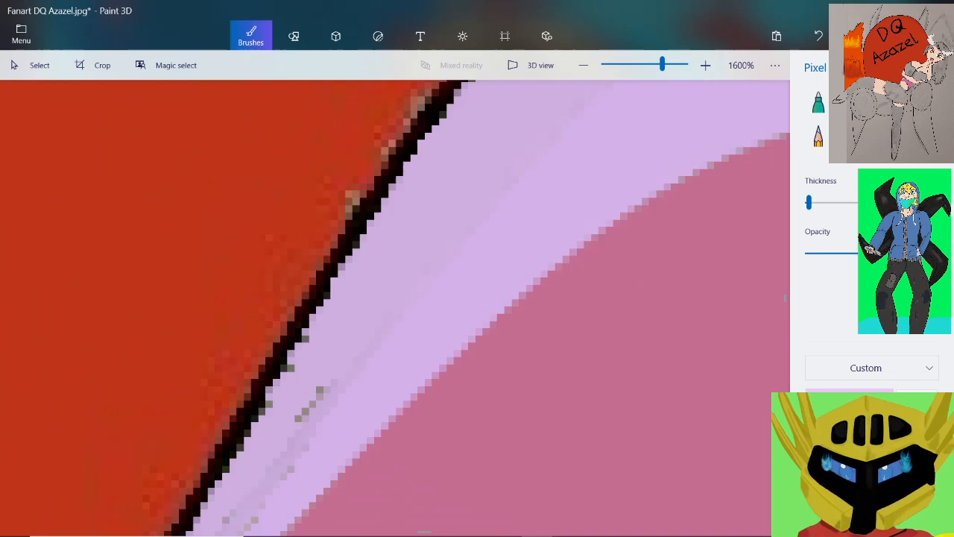
Paint lilac over the remaining streak pixels near the highlight's narrow end and the grey fringe on the adjacent outline
scroll(189, 498, "up", 1)
left_click(489, 259)
mouse_move(457, 275)
left_mouse_down()
mouse_move(393, 386)
mouse_move(426, 339)
mouse_move(394, 403)
mouse_move(346, 457)
left_mouse_up()
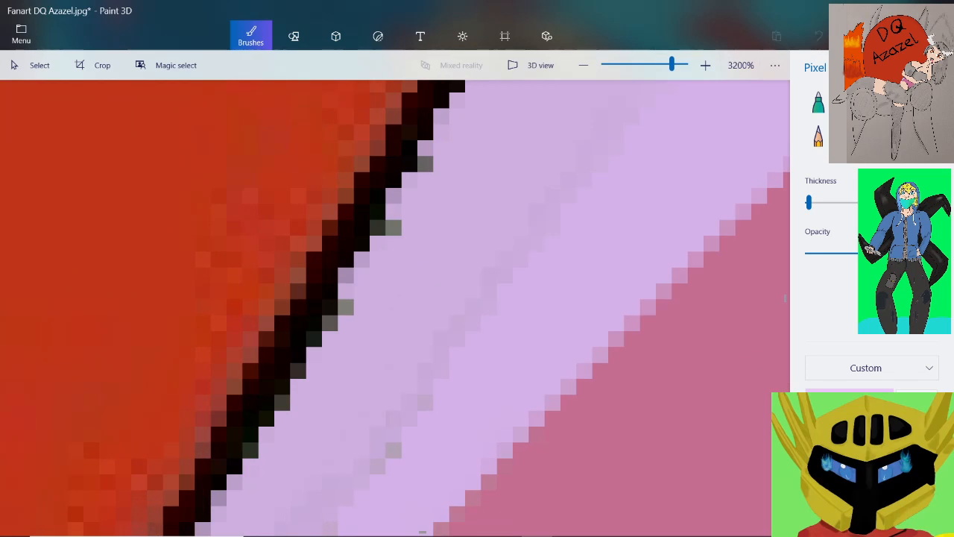
mouse_move(330, 323)
left_mouse_down()
mouse_move(345, 306)
mouse_move(346, 275)
left_mouse_up()
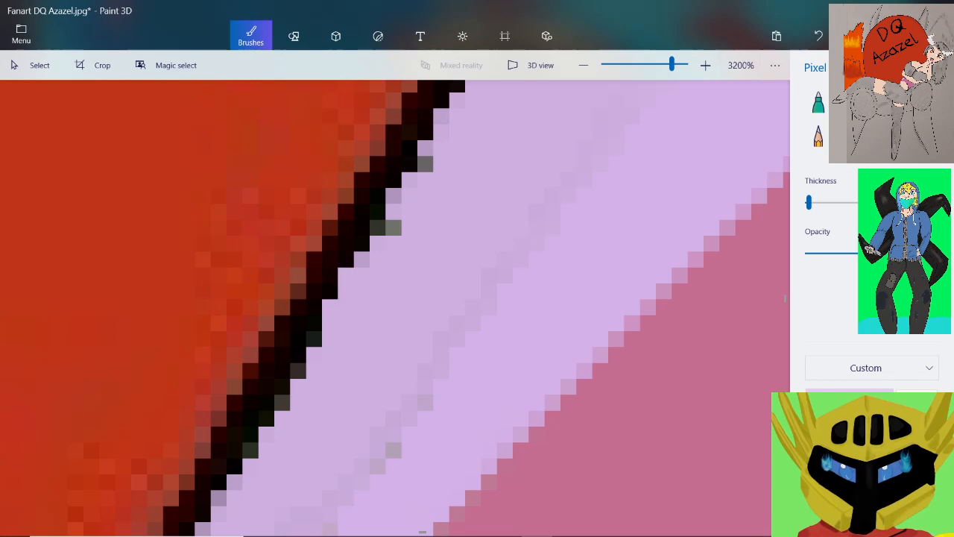
left_click(406, 379)
scroll(402, 372, "down", 2)
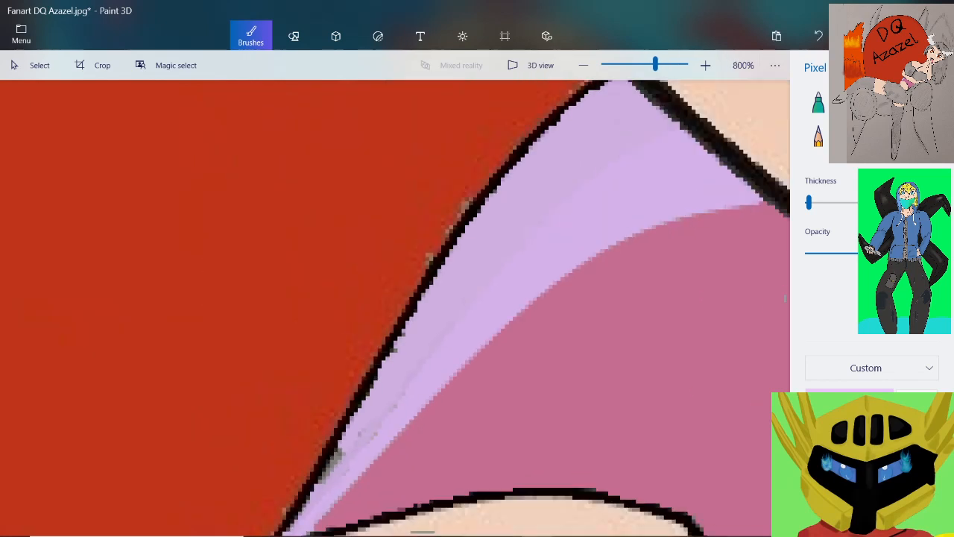
Cover the grey patch beside the outline and the nearby grey specks at the highlight's narrow end with lilac
scroll(337, 456, "up", 2)
scroll(373, 376, "up", 1)
mouse_move(377, 369)
left_mouse_down()
mouse_move(287, 503)
mouse_move(318, 421)
mouse_move(366, 340)
mouse_move(384, 405)
mouse_move(430, 341)
left_mouse_up()
mouse_move(445, 308)
left_mouse_down()
mouse_move(460, 293)
mouse_move(381, 468)
mouse_move(397, 453)
left_mouse_up()
left_click_drag(541, 253, 508, 308)
scroll(521, 286, "down", 2)
scroll(522, 286, "up", 2)
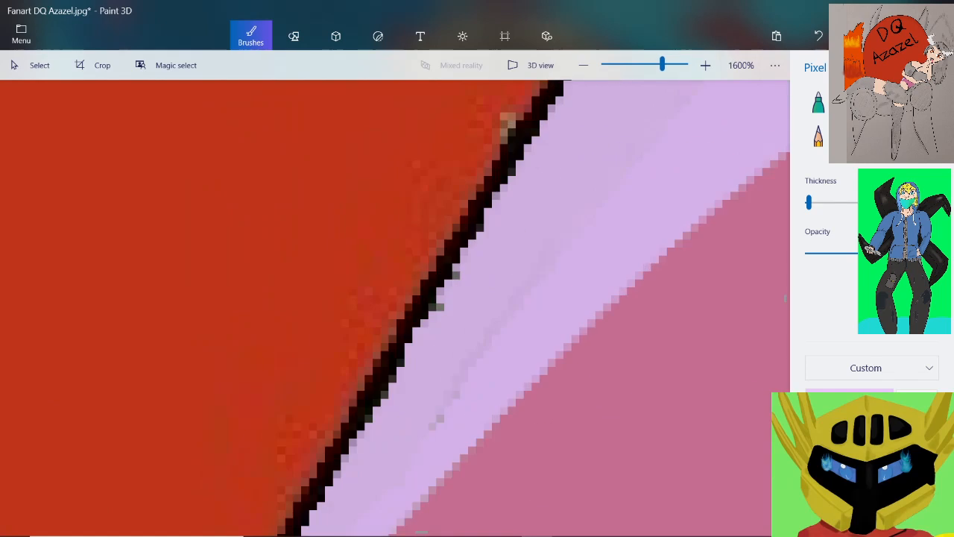
Switch to the Watercolour brush, adjust its opacity, and blend lilac over the faint streak in the highlight's lower half
left_click(899, 102)
left_click(855, 253)
scroll(454, 447, "up", 1)
left_click_drag(414, 399, 410, 403)
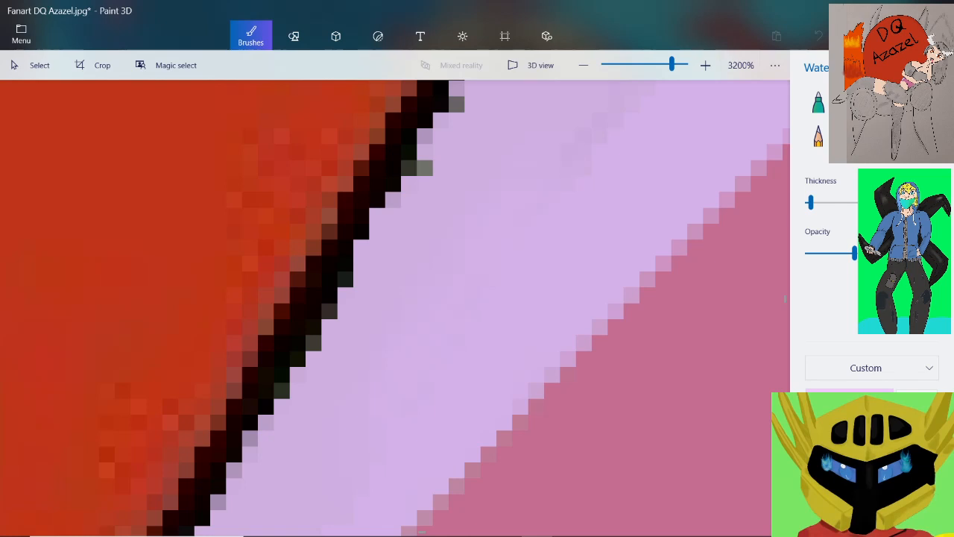
scroll(443, 286, "down", 2)
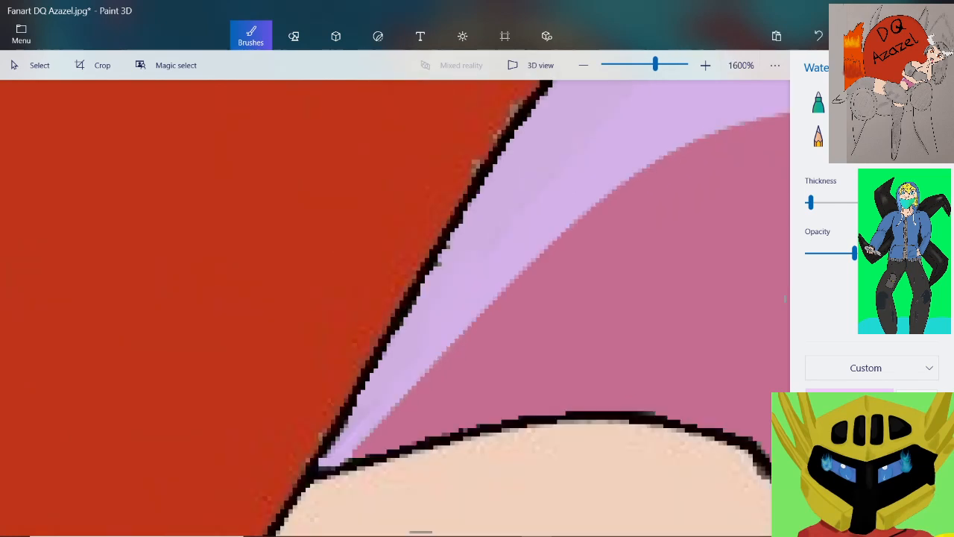
Blend the two lilac tones with watercolour strokes along the highlight, working up to its upper corner
scroll(547, 167, "up", 2)
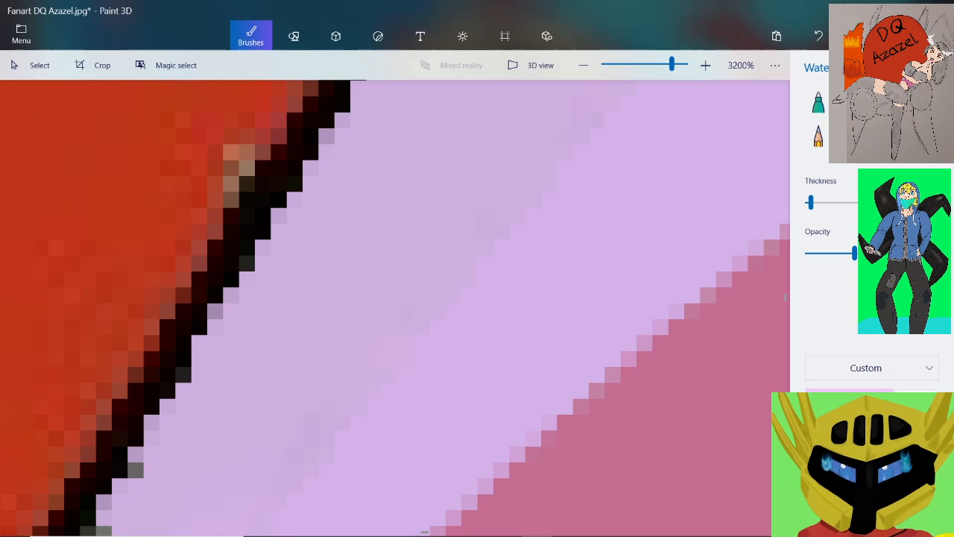
key("XF86MonBrightnessUp")
scroll(566, 172, "down", 2)
scroll(621, 98, "up", 2)
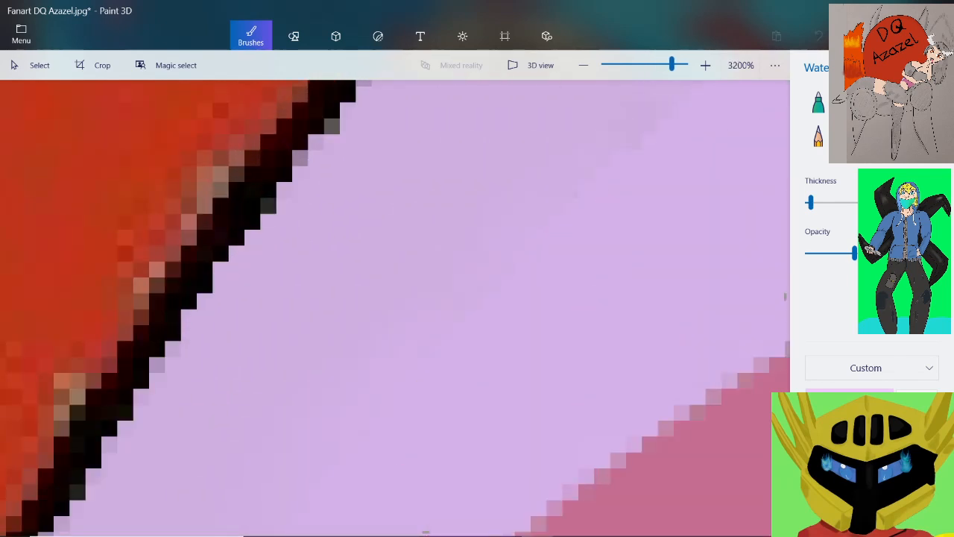
scroll(611, 216, "down", 2)
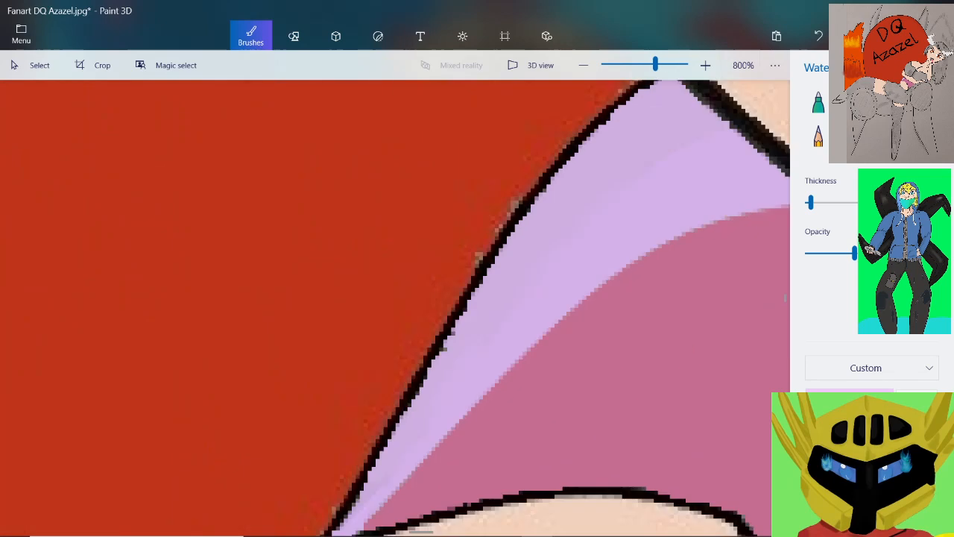
scroll(666, 161, "up", 2)
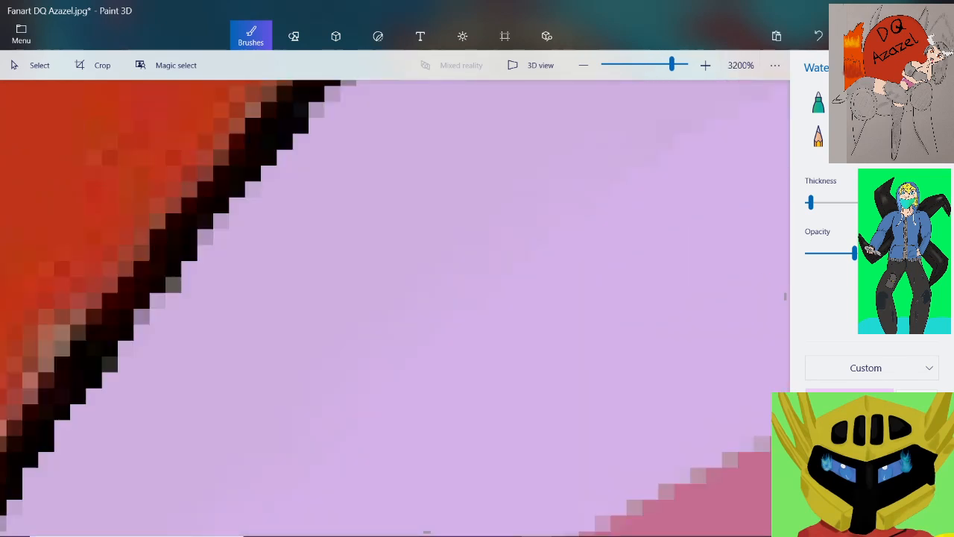
scroll(632, 193, "down", 1)
scroll(729, 108, "up", 1)
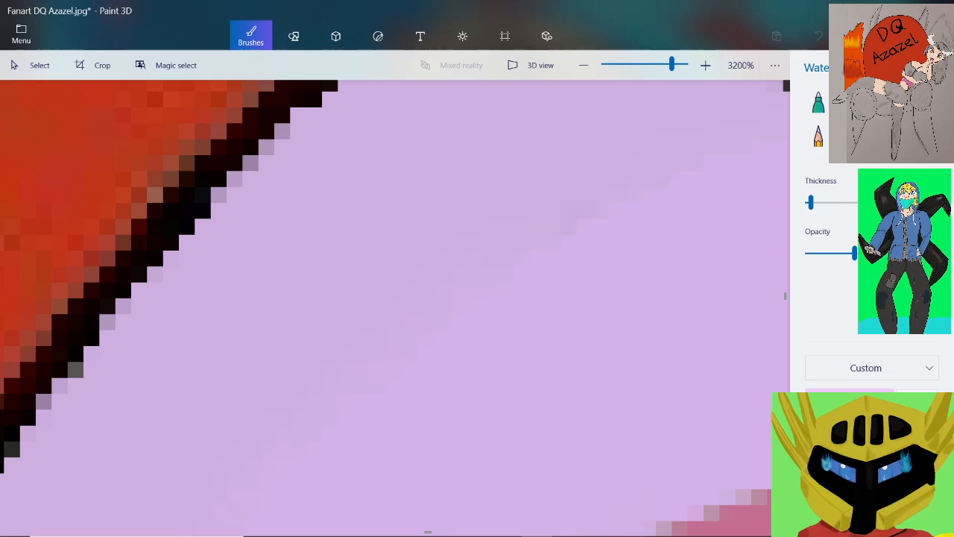
scroll(682, 212, "down", 5)
scroll(738, 158, "up", 5)
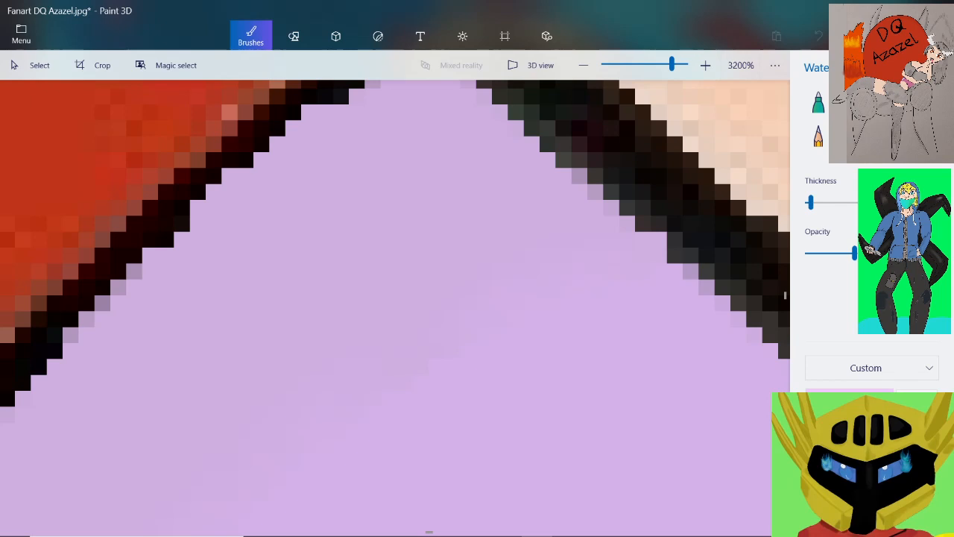
scroll(511, 339, "down", 5)
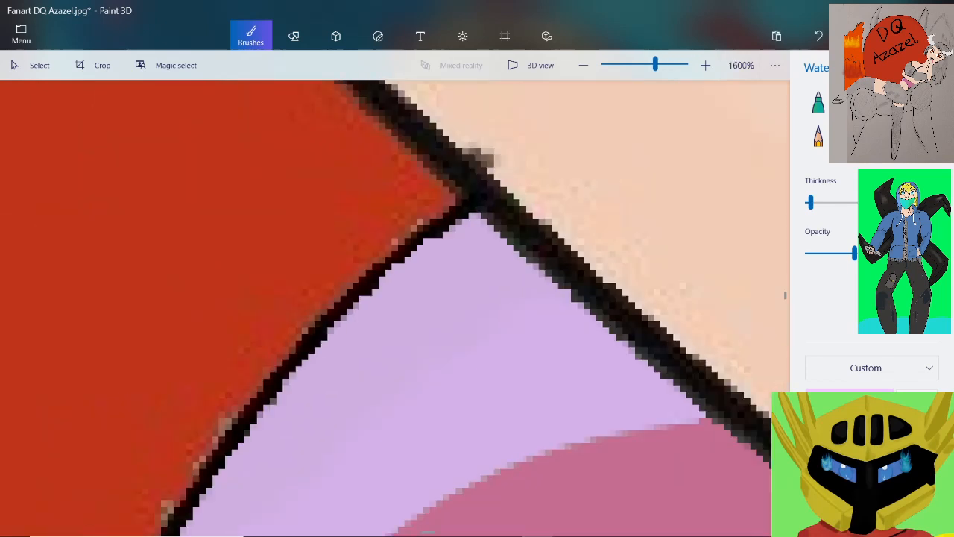
scroll(395, 307, "down", 4)
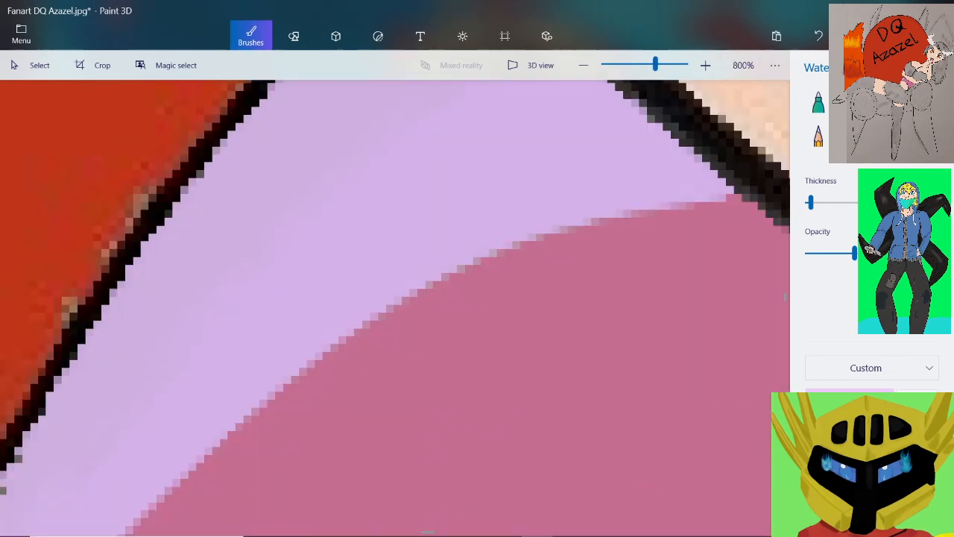
scroll(439, 417, "up", 8)
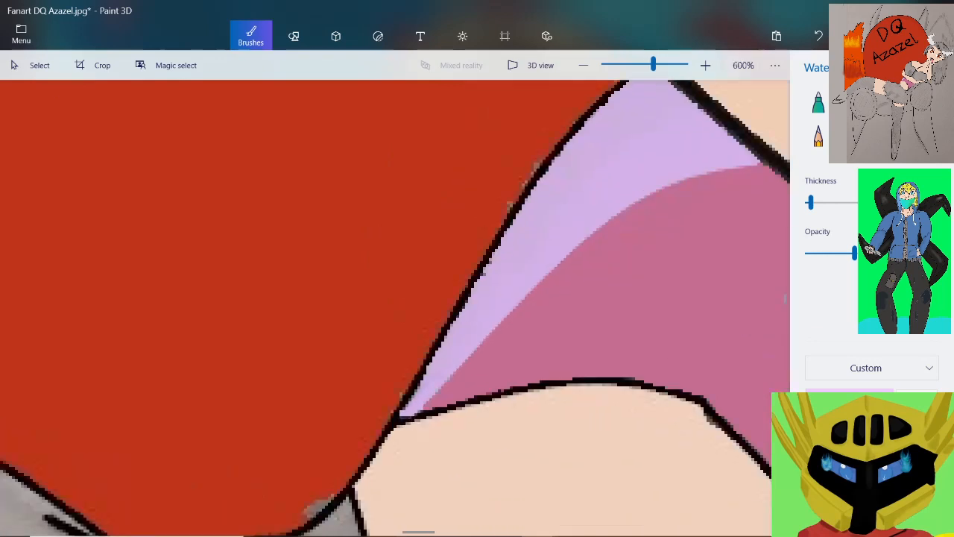
Reduce the watercolour thickness to the minimum and smooth the uneven lilac pixels in the highlight's narrow end
scroll(455, 410, "up", 1)
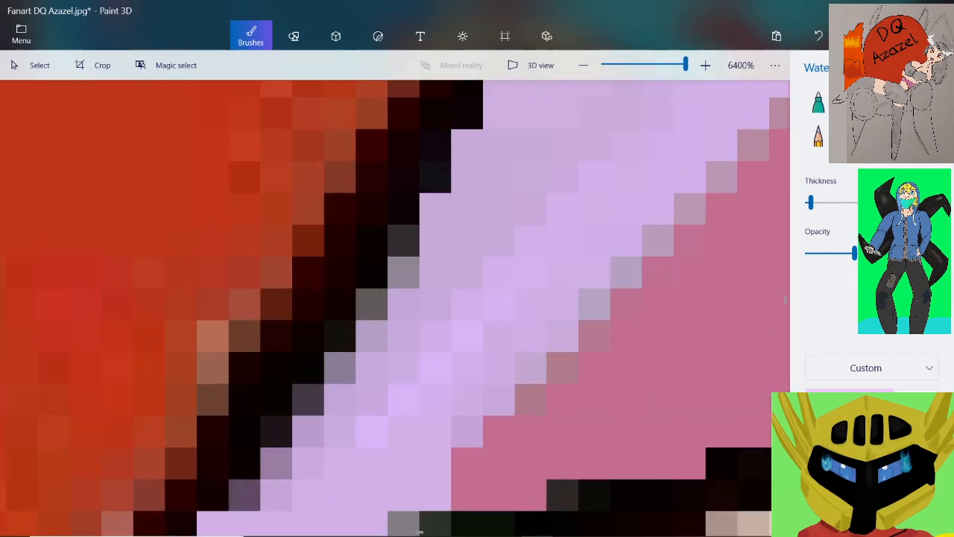
left_click_drag(811, 202, 807, 202)
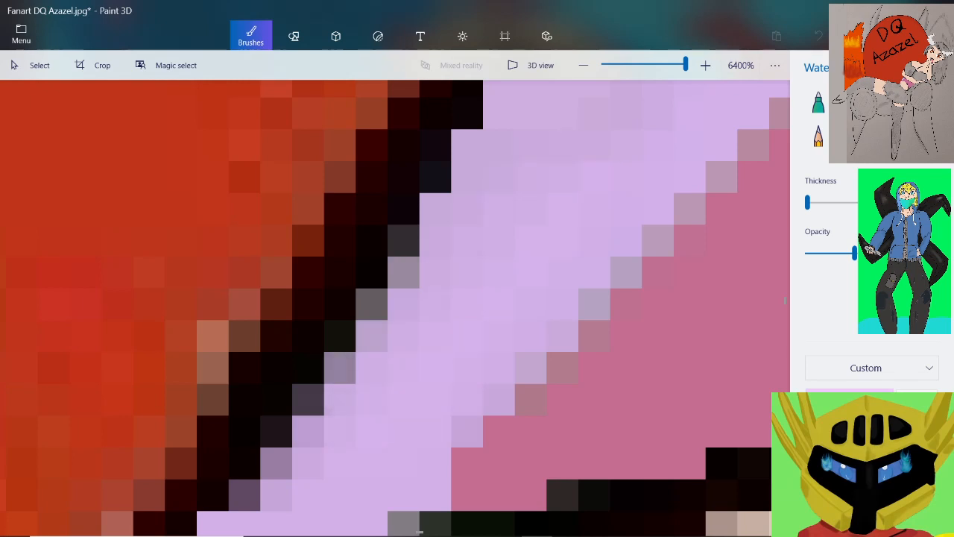
scroll(409, 404, "down", 1)
left_click_drag(409, 404, 478, 331)
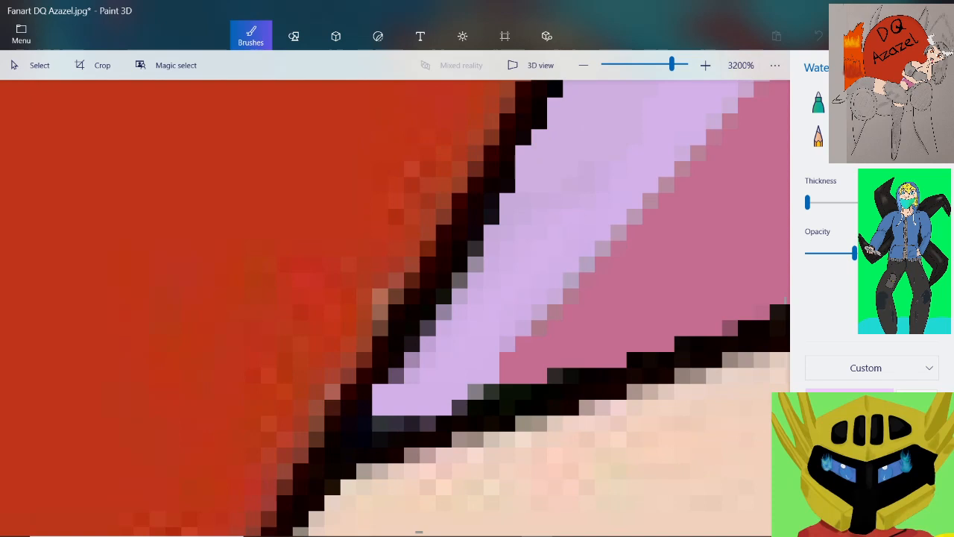
Sample pink from the area beside the highlight's narrow end as the brush colour
scroll(434, 410, "down", 1)
scroll(529, 353, "up", 2)
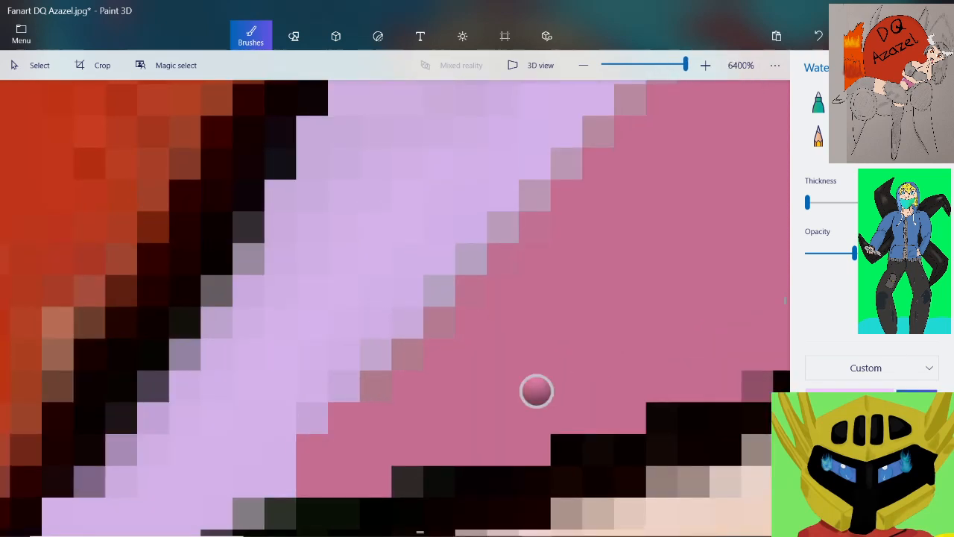
left_click(432, 330)
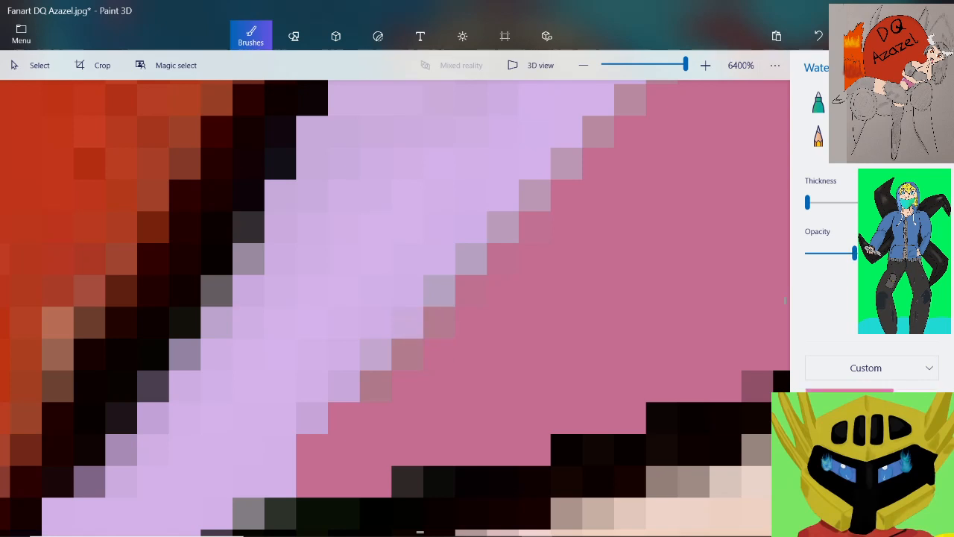
left_click(811, 202)
left_click(410, 351)
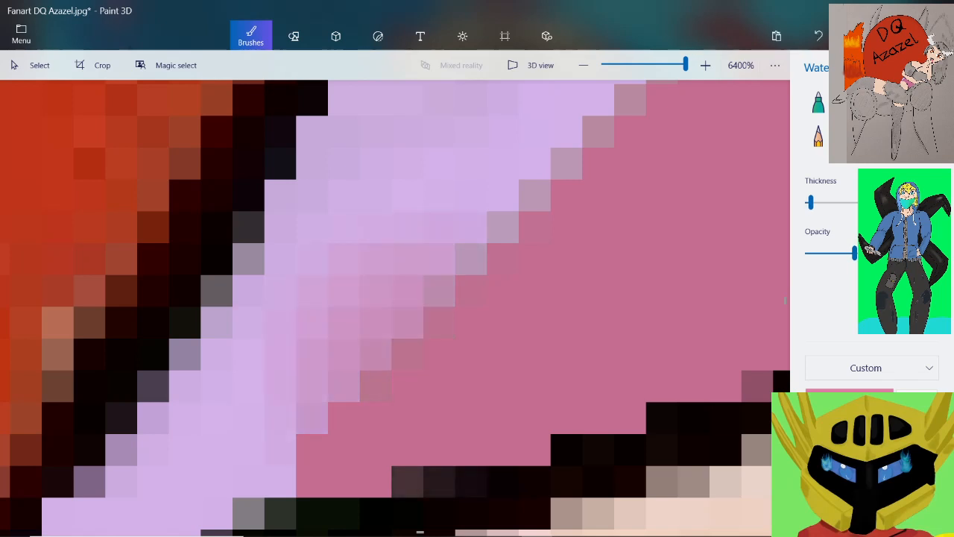
left_click(818, 36)
left_click_drag(811, 202, 807, 202)
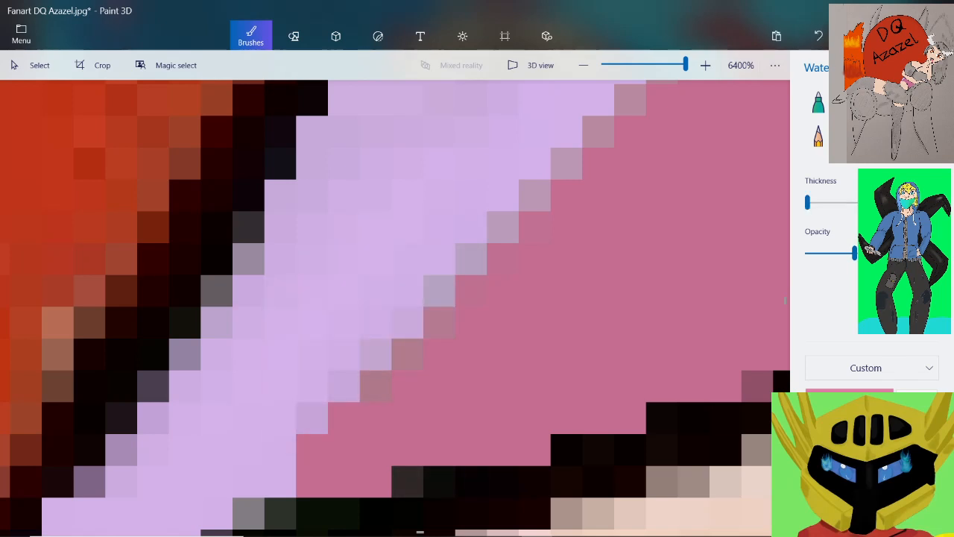
Brush thin pink watercolour over the greyish edge pixels where the highlight's narrow end meets the pink area
left_click_drag(317, 406, 296, 446)
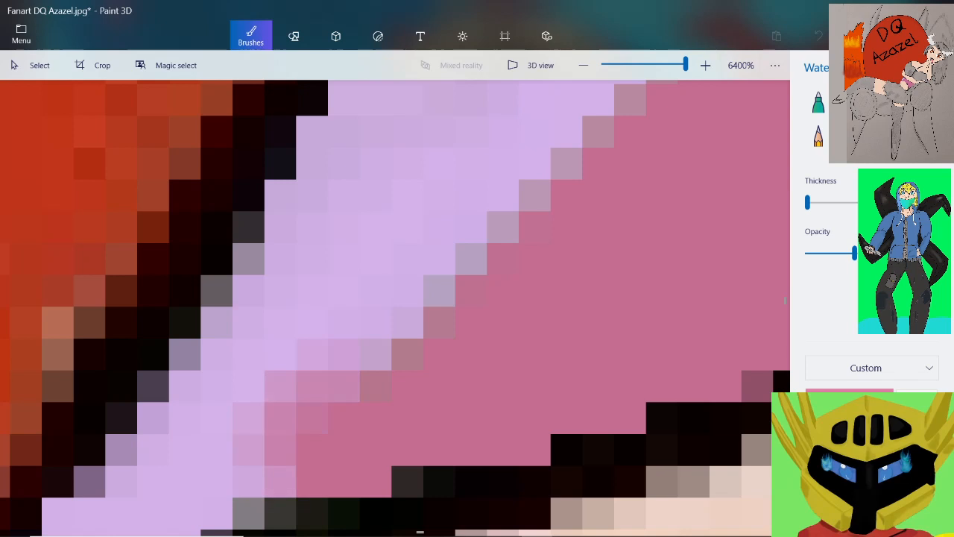
left_click_drag(339, 376, 410, 320)
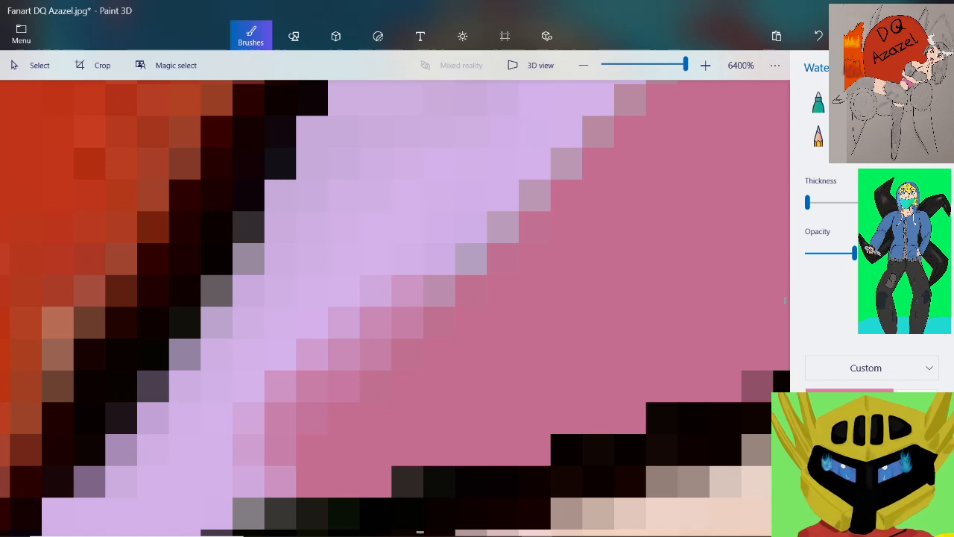
left_click(426, 276)
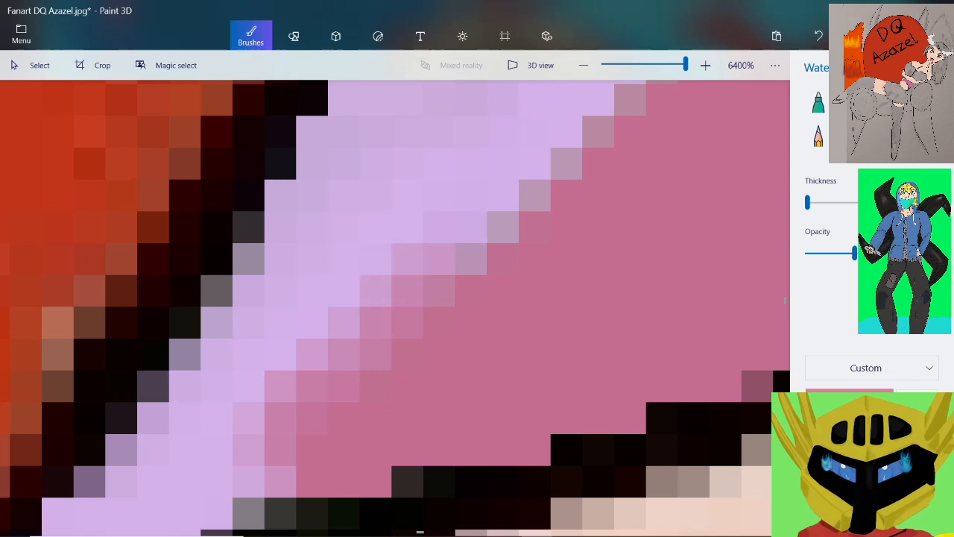
Increase the watercolour thickness slightly and blend pink further up the border between the highlight and the pink area
left_click_drag(807, 202, 811, 202)
left_click_drag(440, 224, 521, 160)
scroll(522, 224, "down", 1)
scroll(514, 254, "down", 1)
scroll(537, 204, "up", 1)
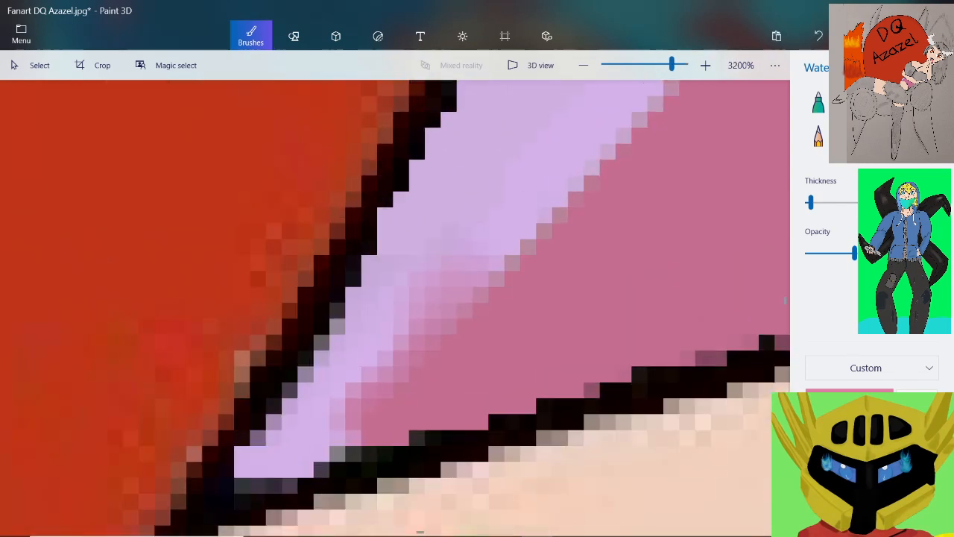
Brush thin pink watercolour over the greyish edge pixels along the lower stretch of the border between the lilac highlight and the pink area
left_click_drag(492, 261, 560, 197)
scroll(578, 212, "down", 1)
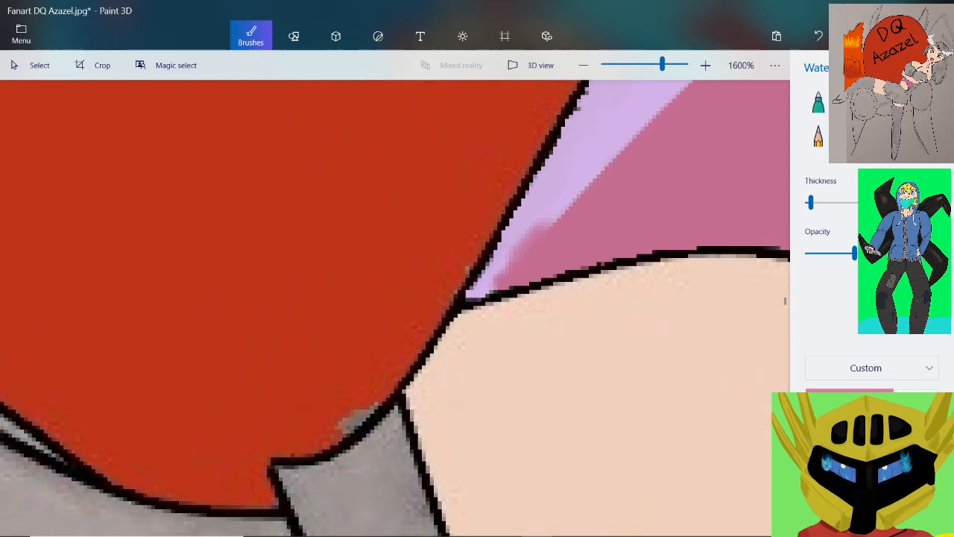
scroll(632, 186, "up", 1)
mouse_move(428, 291)
left_mouse_down()
mouse_move(496, 262)
mouse_move(521, 216)
mouse_move(557, 193)
left_mouse_up()
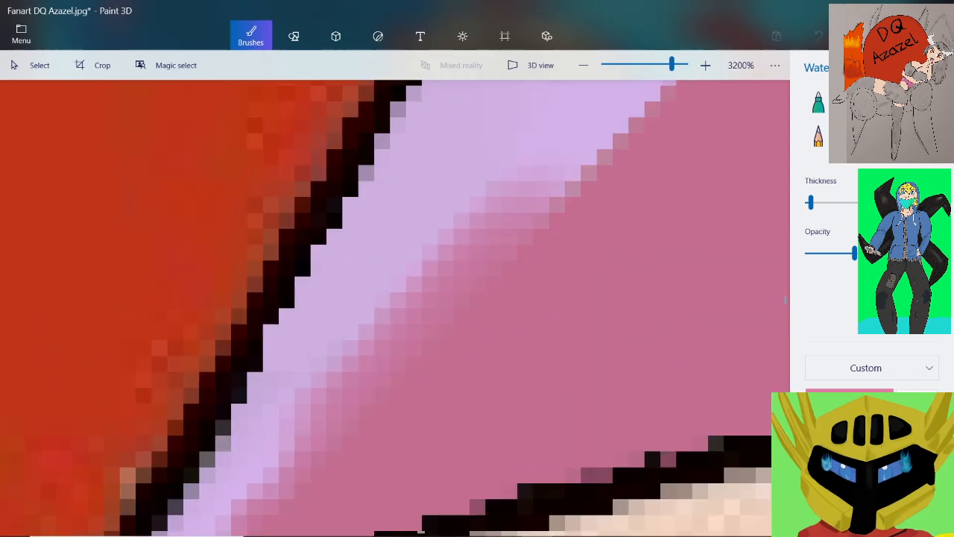
scroll(552, 258, "down", 2)
scroll(499, 280, "up", 2)
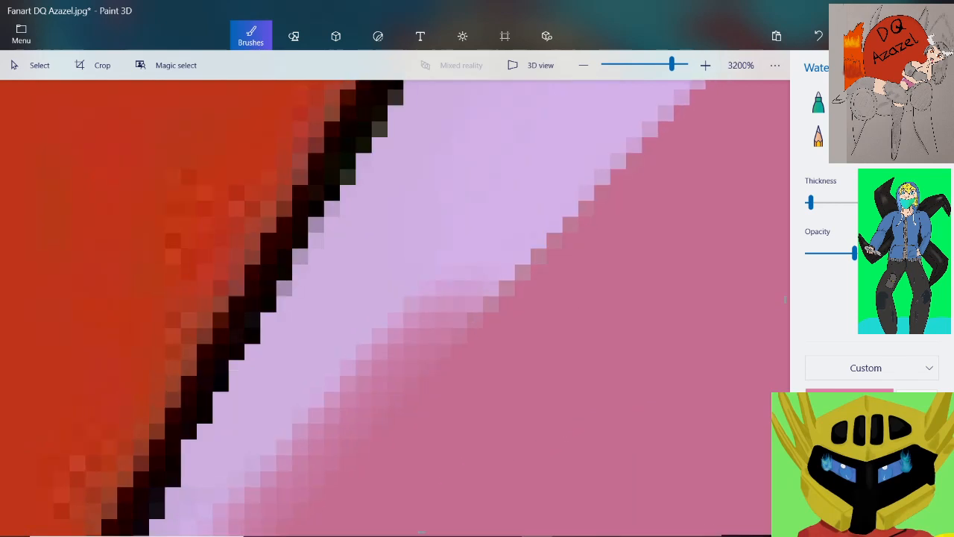
left_click_drag(515, 262, 533, 246)
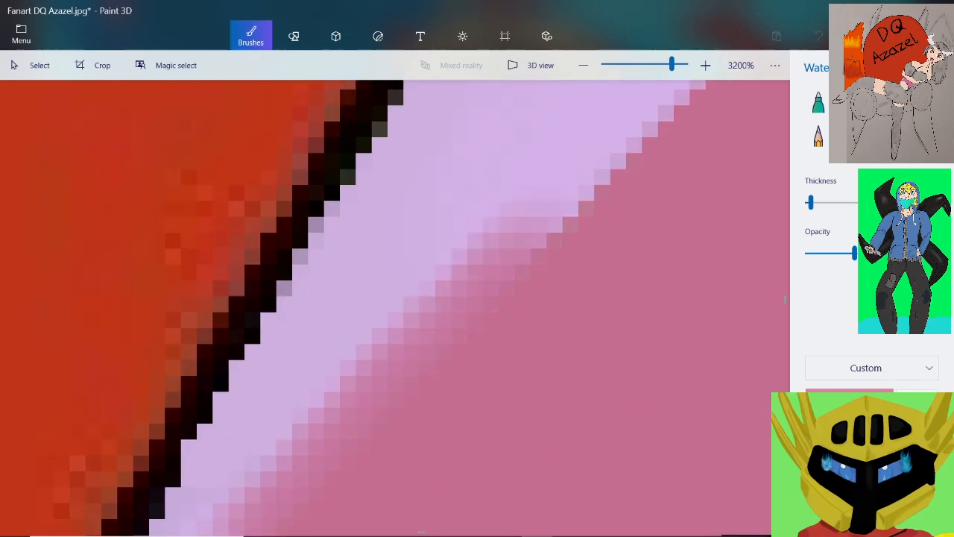
Continue the soft pink watercolour blend up the middle stretch of the highlight's border
scroll(532, 246, "down", 1)
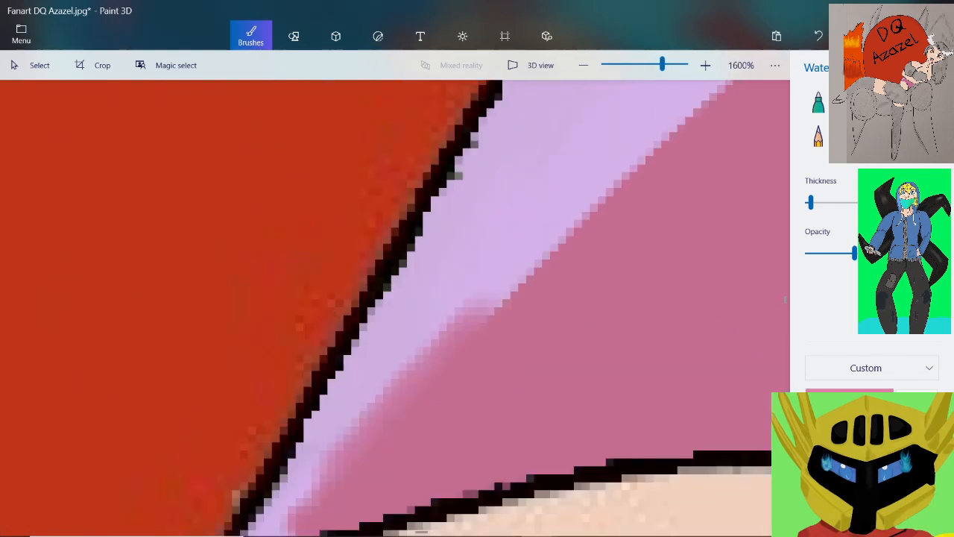
left_click_drag(488, 317, 558, 236)
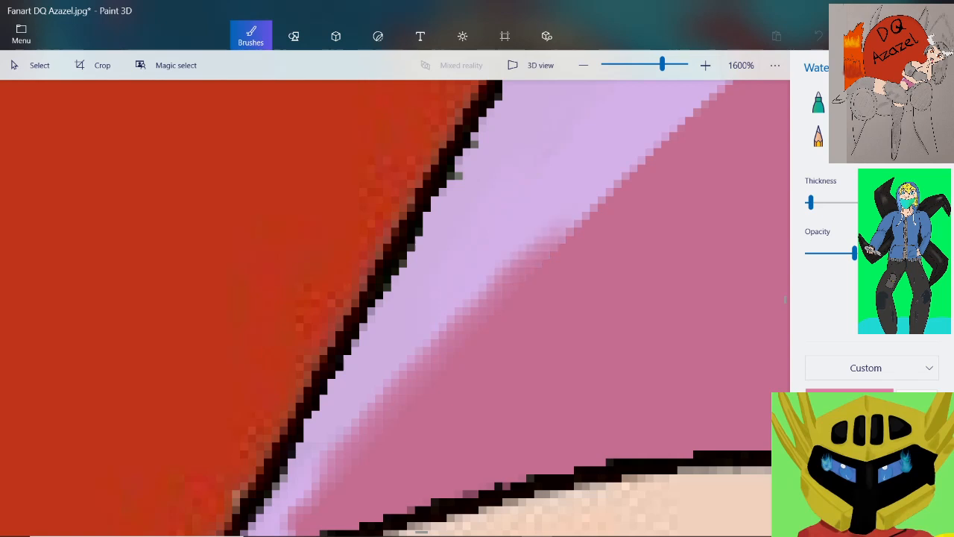
scroll(547, 261, "down", 1)
scroll(630, 157, "up", 1)
left_click_drag(490, 328, 509, 313)
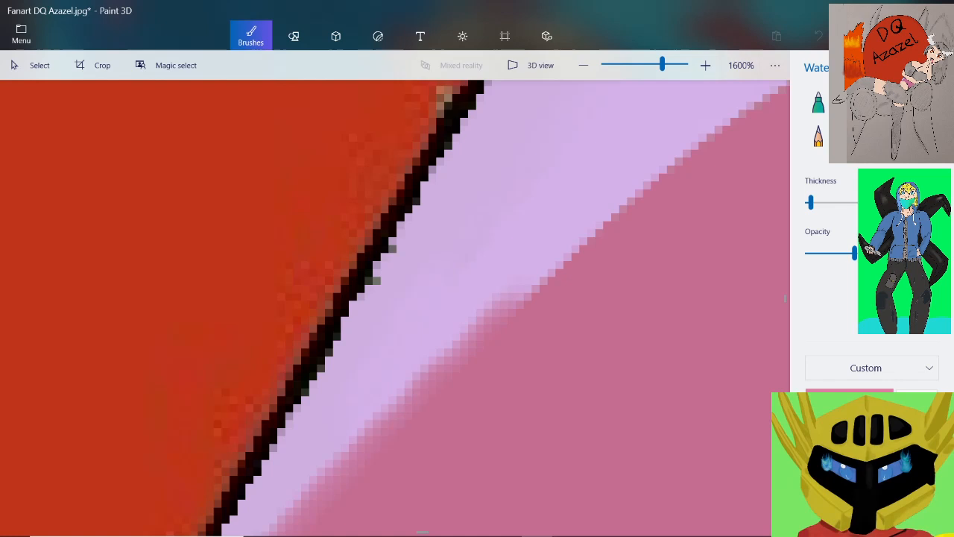
left_click_drag(533, 295, 548, 284)
left_click_drag(540, 284, 627, 200)
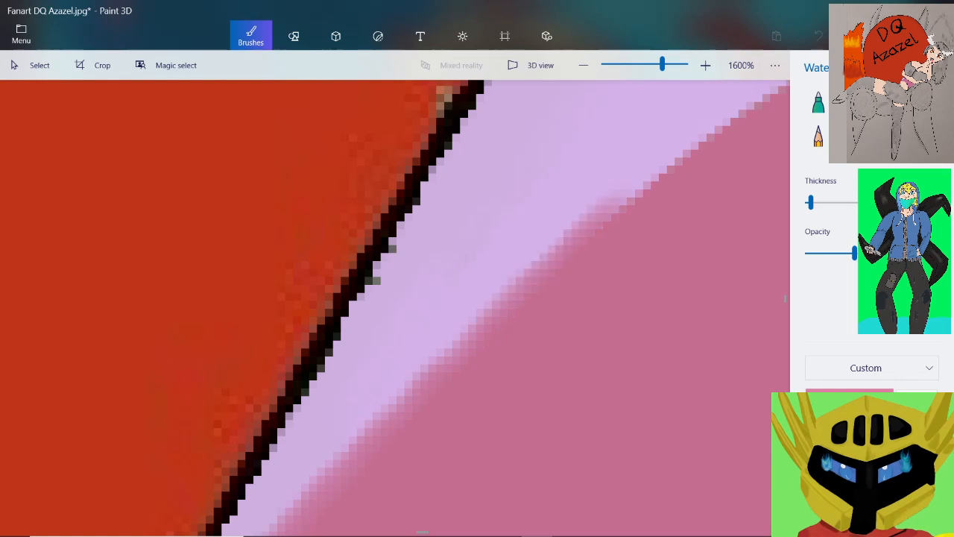
Blend pink over the hard edge where the highlight's border begins to curve towards the arm
scroll(656, 213, "down", 4)
scroll(724, 164, "up", 4)
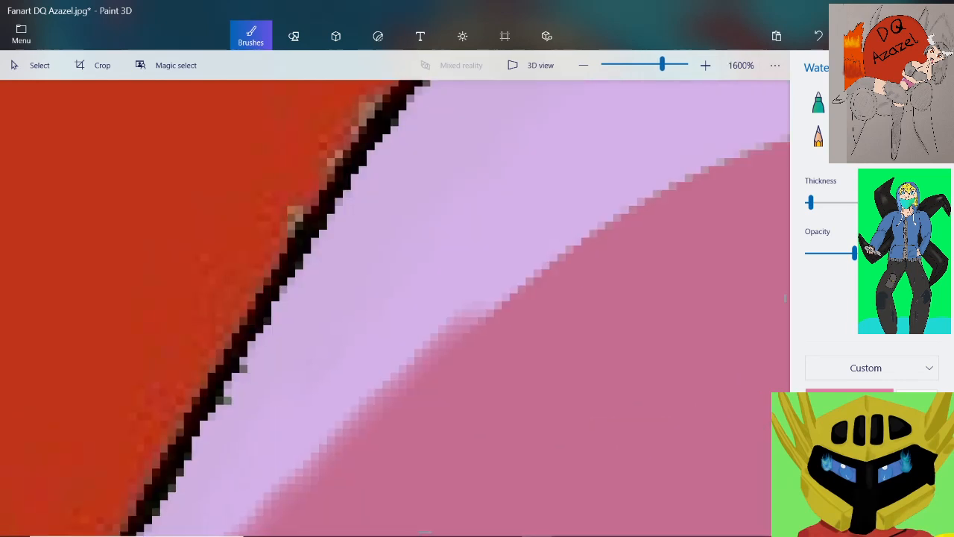
left_click_drag(471, 323, 573, 239)
left_click(818, 35)
scroll(574, 273, "down", 1)
scroll(644, 185, "up", 1)
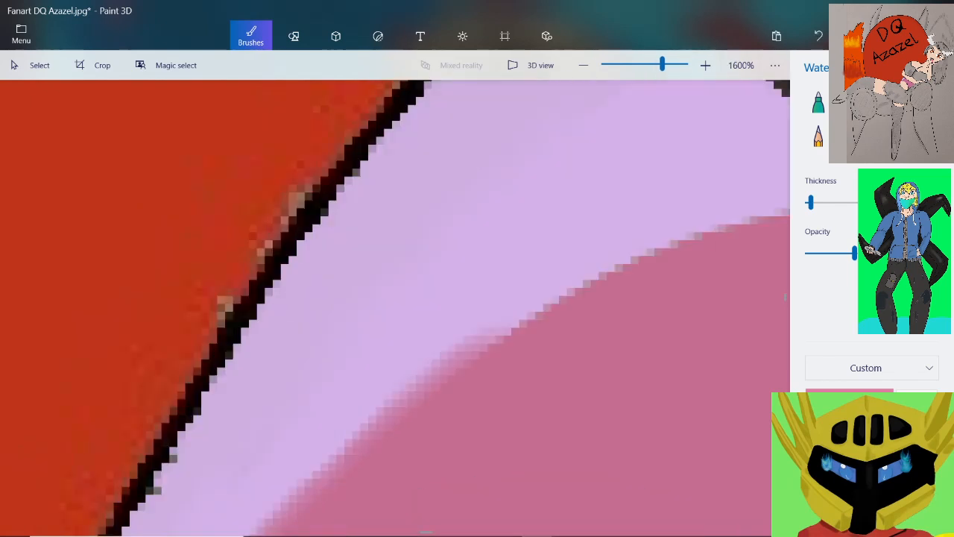
Blend pink along the rest of the highlight's curved border up to the arm's black outline
left_click_drag(492, 333, 613, 265)
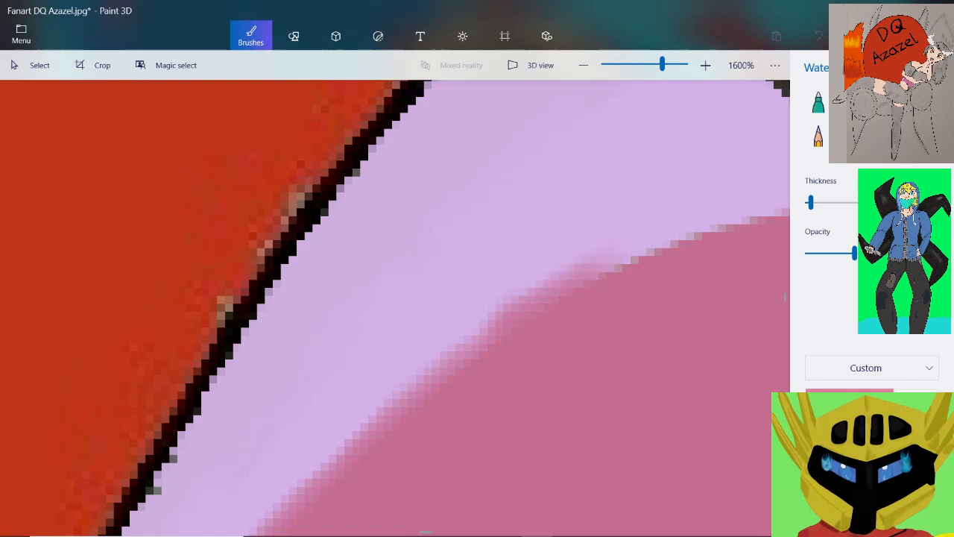
scroll(522, 298, "down", 1)
scroll(634, 187, "up", 1)
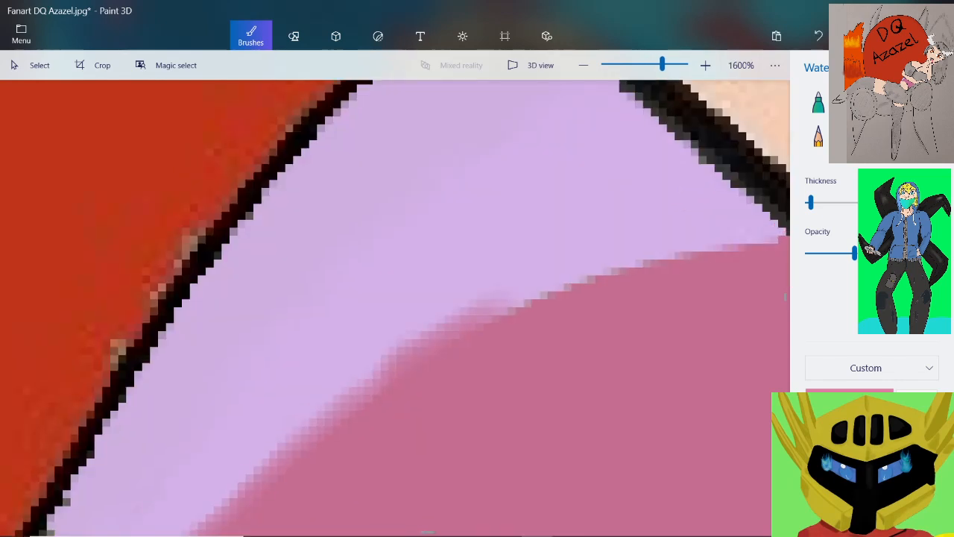
mouse_move(782, 246)
left_mouse_down()
mouse_move(667, 253)
mouse_move(501, 298)
left_mouse_up()
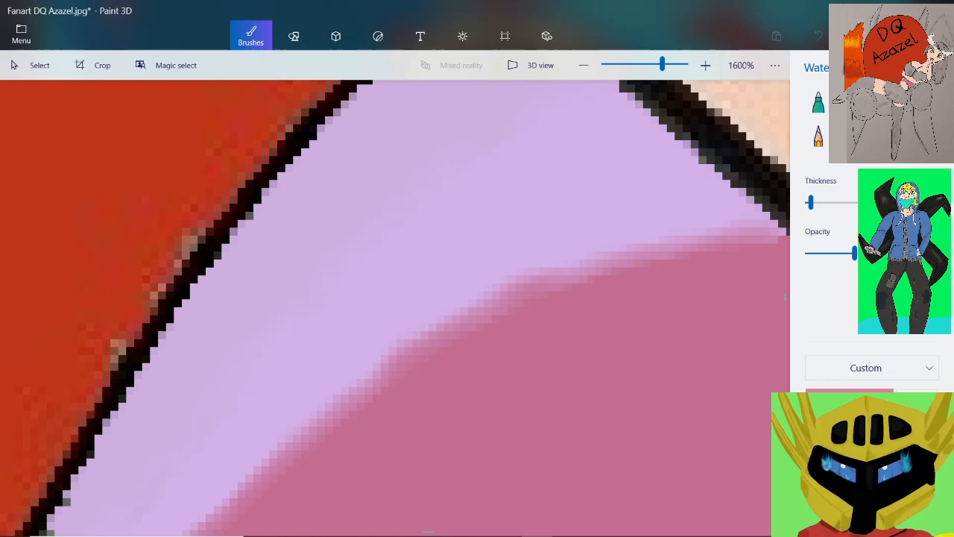
scroll(528, 310, "down", 2)
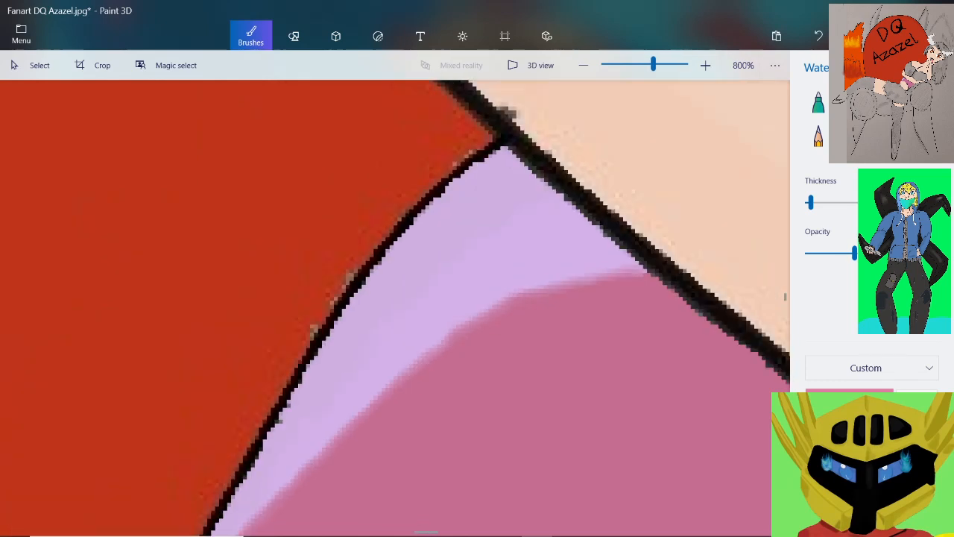
scroll(583, 283, "up", 2)
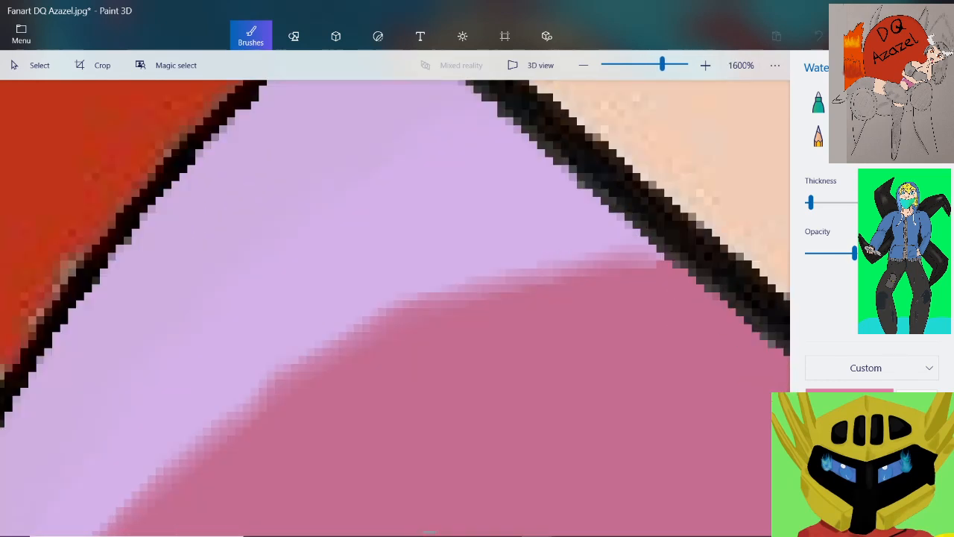
Brush the greyish mauve shadow colour into the pink at the top's lower corner beside the thick black line to soften the border
scroll(555, 332, "down", 6)
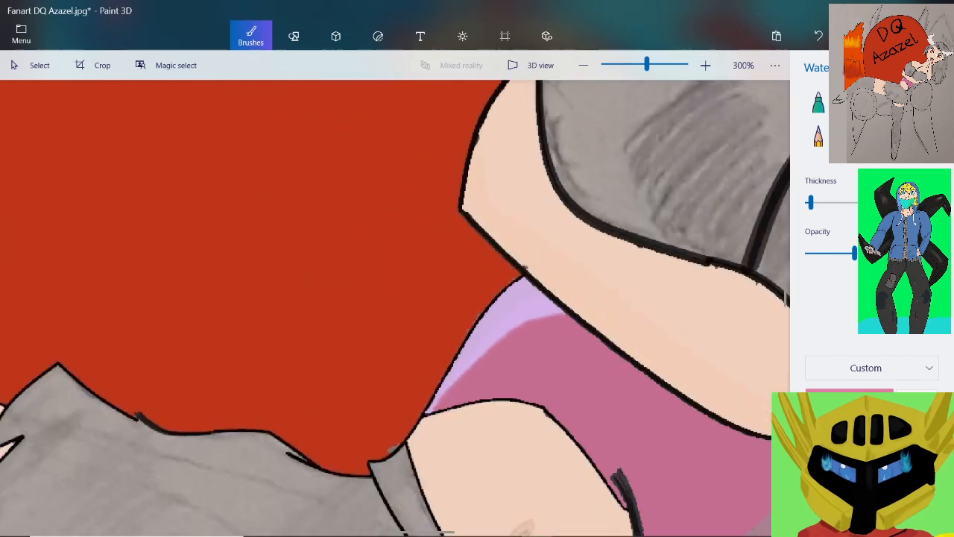
scroll(643, 466, "up", 5)
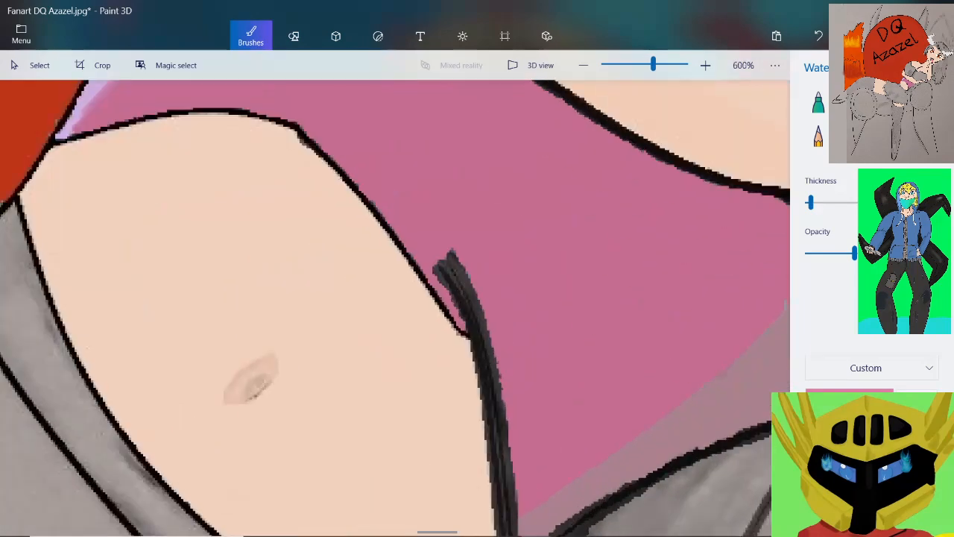
scroll(513, 374, "down", 2)
scroll(527, 459, "up", 3)
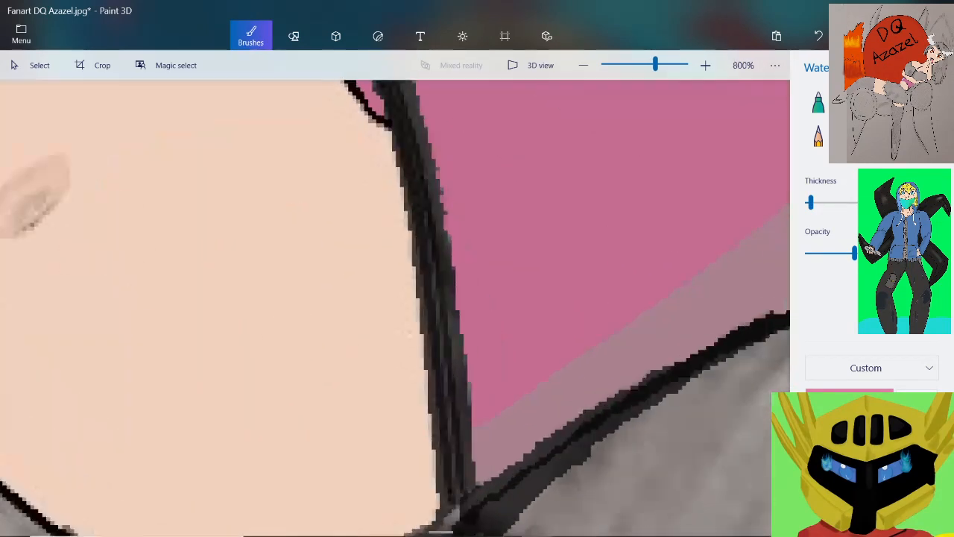
scroll(551, 455, "up", 2)
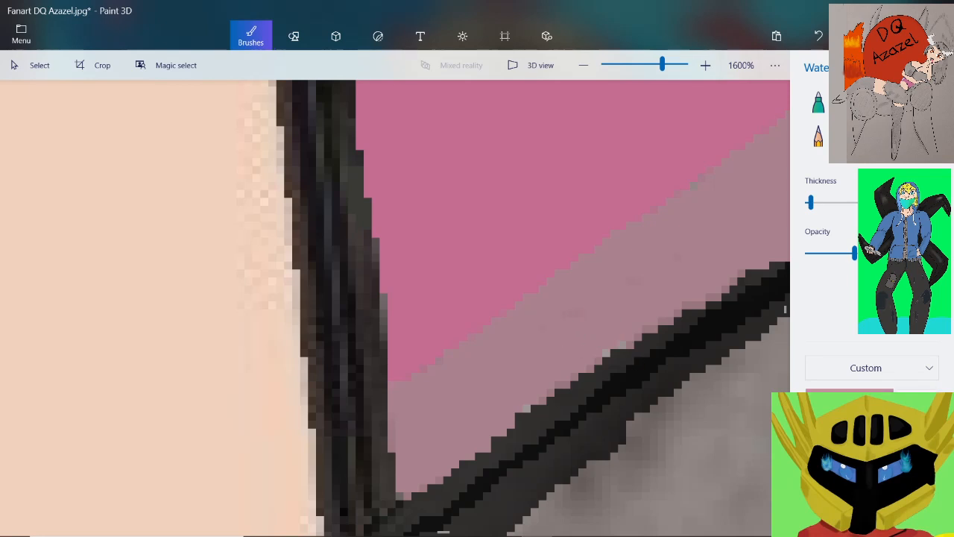
mouse_move(456, 347)
left_mouse_down()
mouse_move(416, 363)
mouse_move(427, 353)
left_mouse_up()
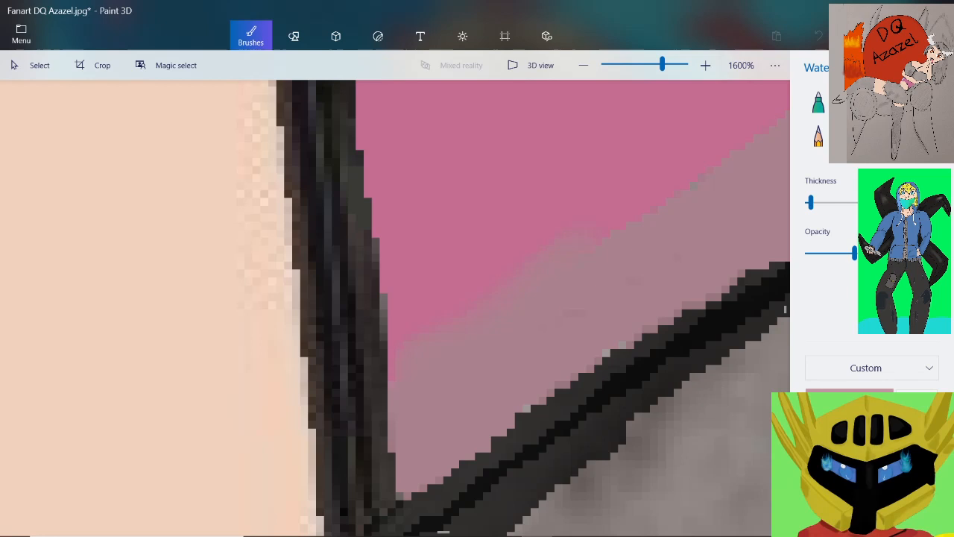
Brush greyish mauve into the pink along the lower stretch of the shadow's slanting border to soften it
scroll(542, 293, "down", 1)
scroll(662, 213, "up", 1)
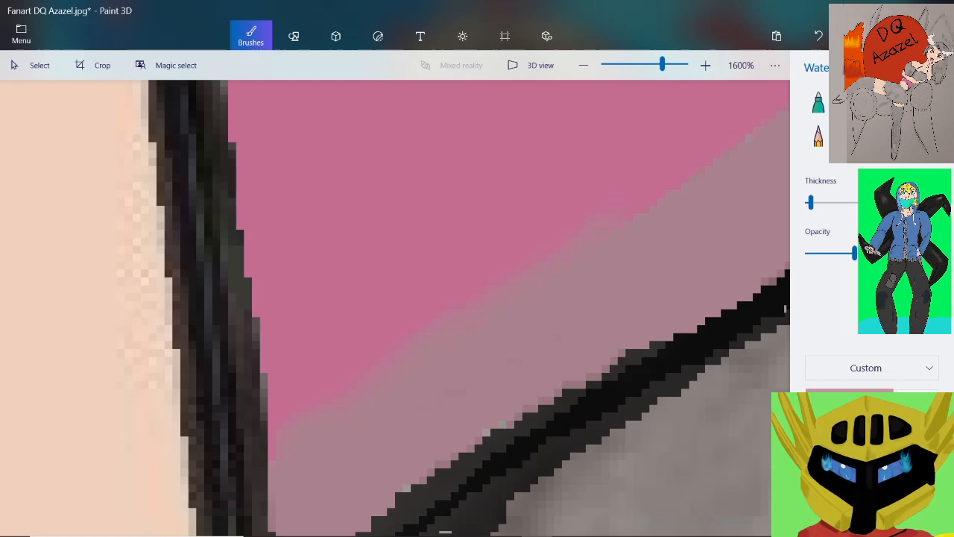
scroll(595, 225, "down", 1)
scroll(697, 151, "up", 1)
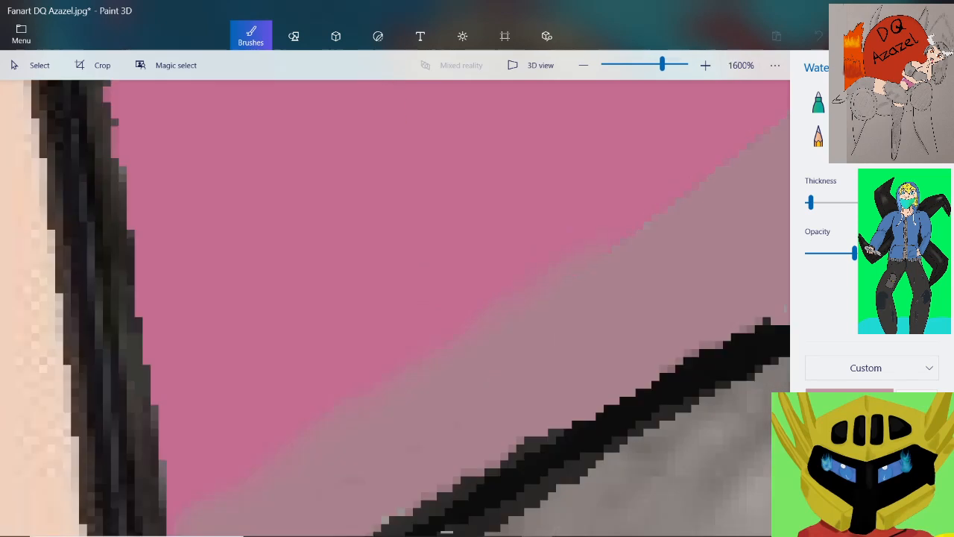
scroll(612, 249, "down", 1)
scroll(653, 173, "up", 1)
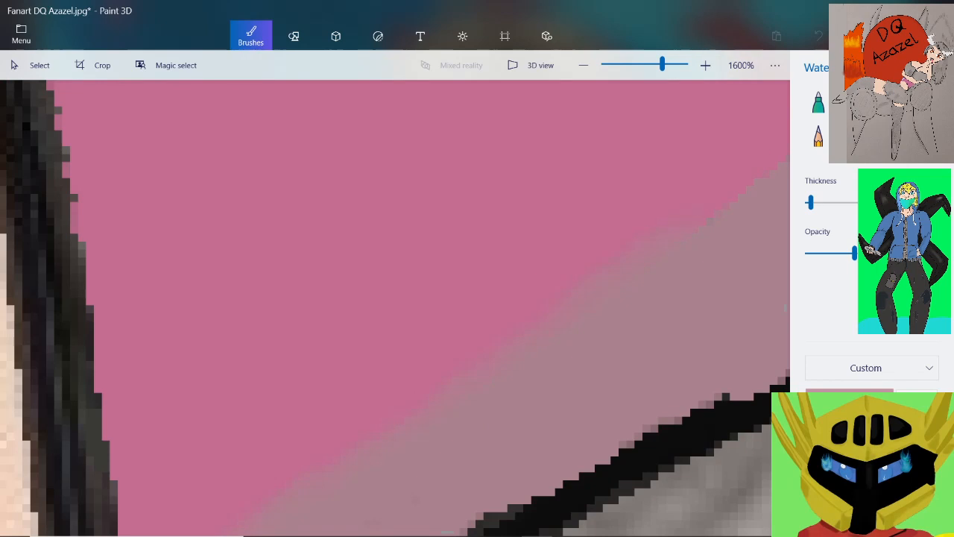
scroll(395, 308, "down", 1)
scroll(395, 308, "up", 1)
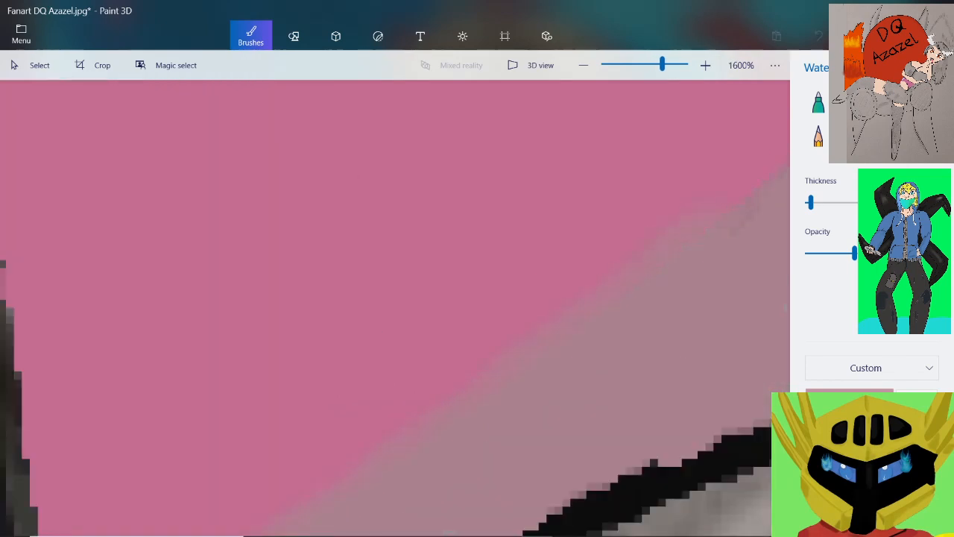
Continue the soft watercolour blend along the middle stretch of the shadow's border where it curves upward
scroll(395, 308, "down", 2)
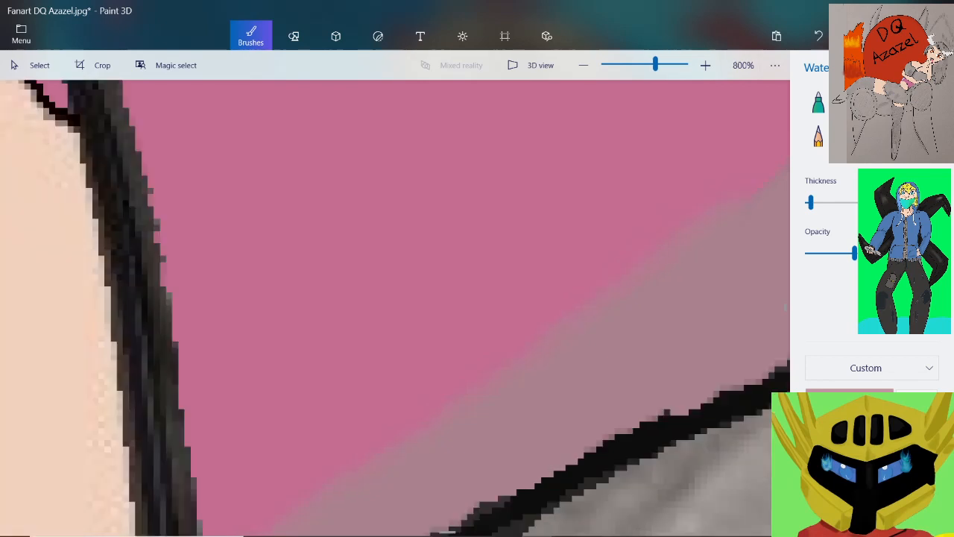
scroll(396, 308, "up", 3)
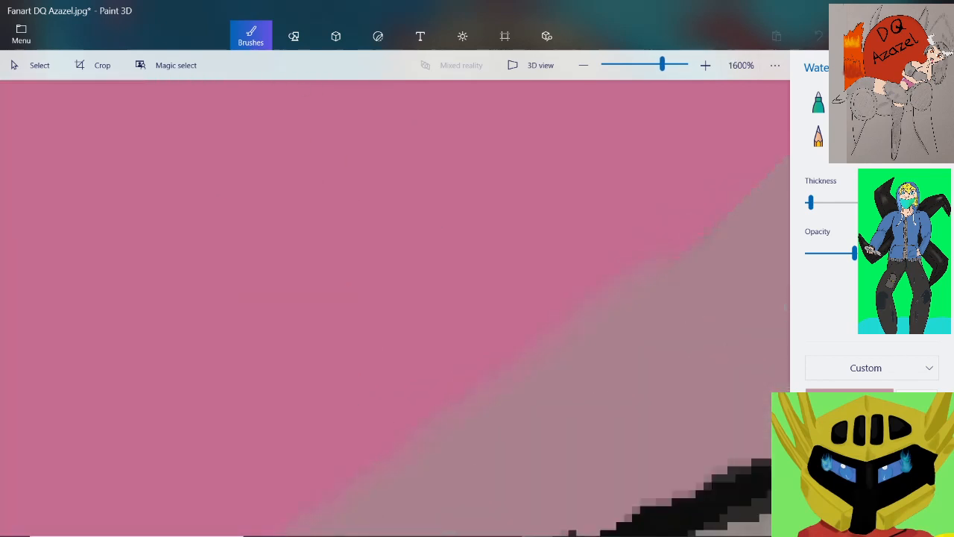
scroll(734, 230, "down", 2)
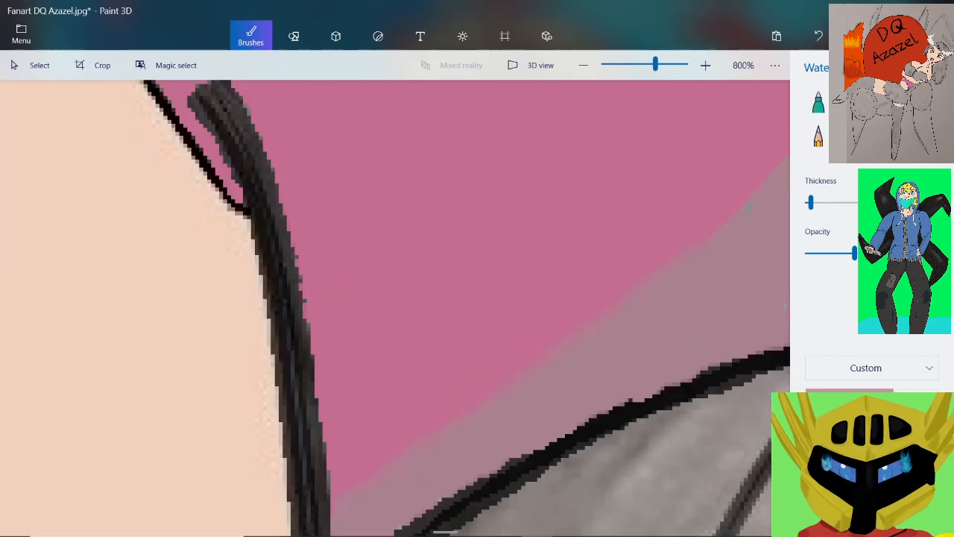
scroll(693, 234, "up", 2)
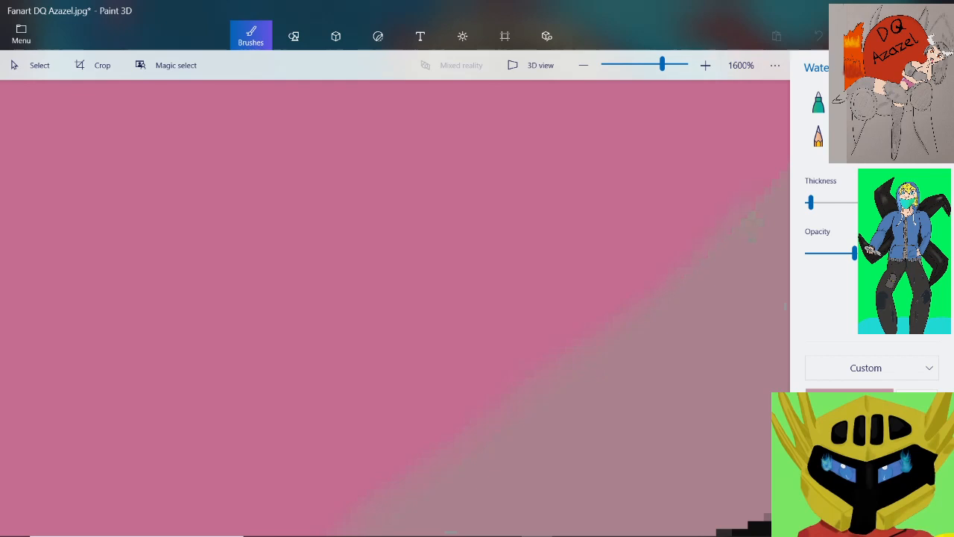
scroll(395, 308, "down", 4)
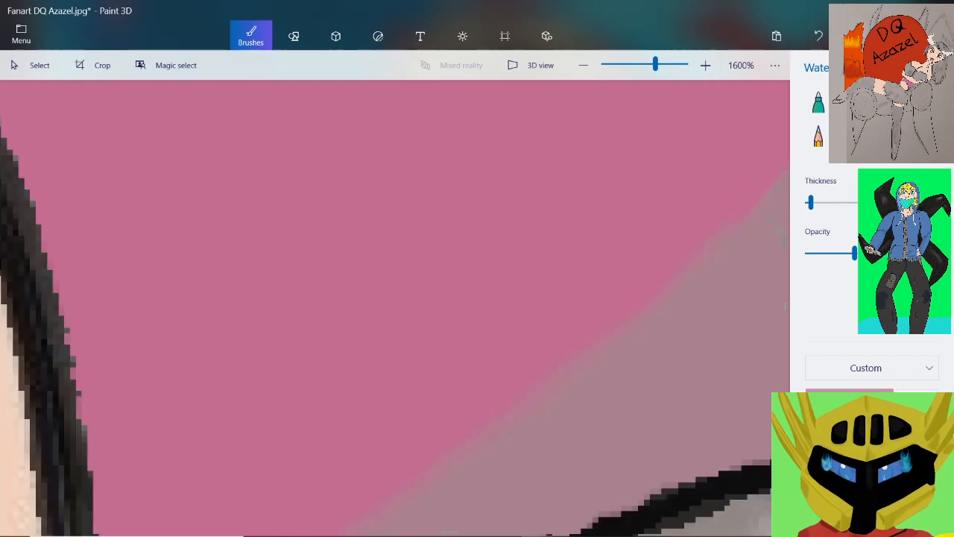
scroll(783, 257, "up", 2)
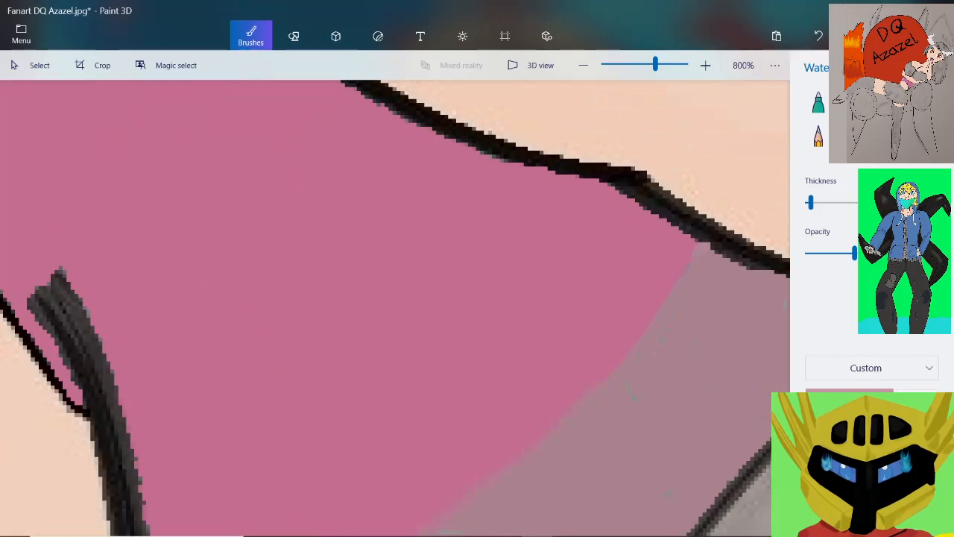
Blend mauve over the remaining hard upper edge of the shadow, up to the black outline beside the skin
scroll(566, 234, "up", 2)
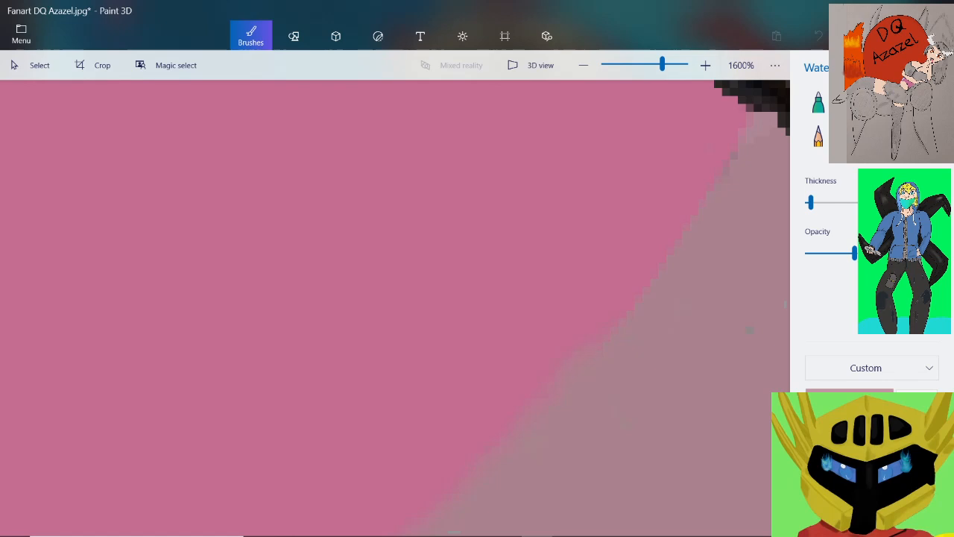
scroll(666, 292, "down", 1)
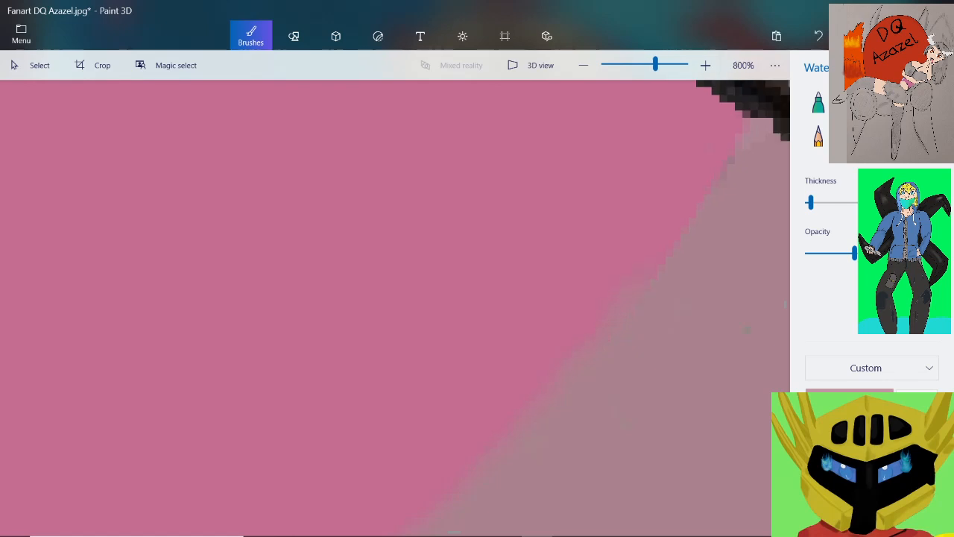
scroll(708, 216, "up", 1)
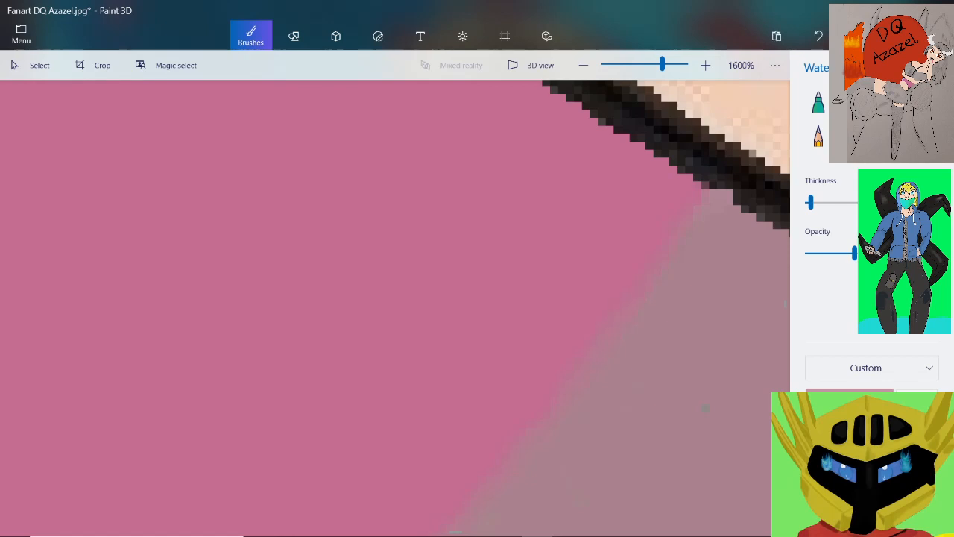
scroll(704, 408, "down", 2)
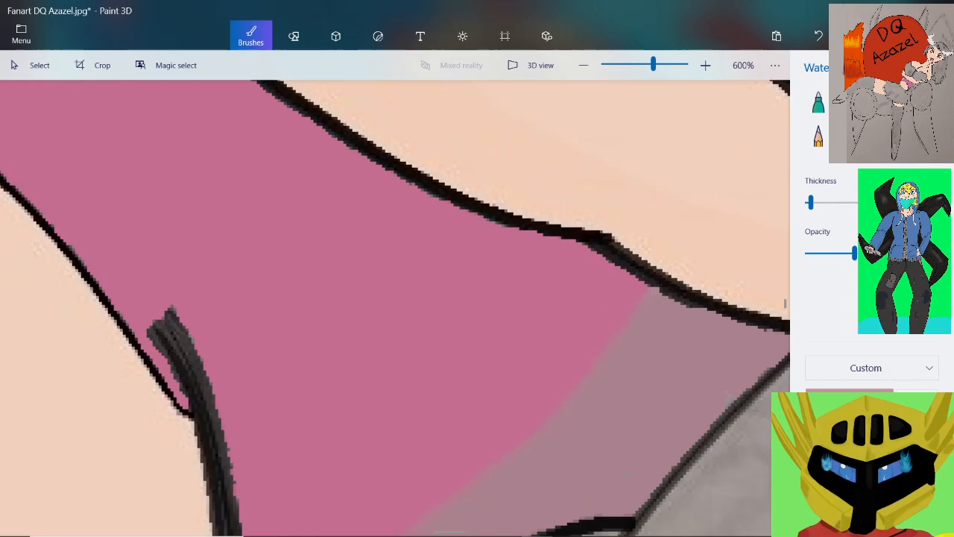
scroll(746, 313, "up", 5)
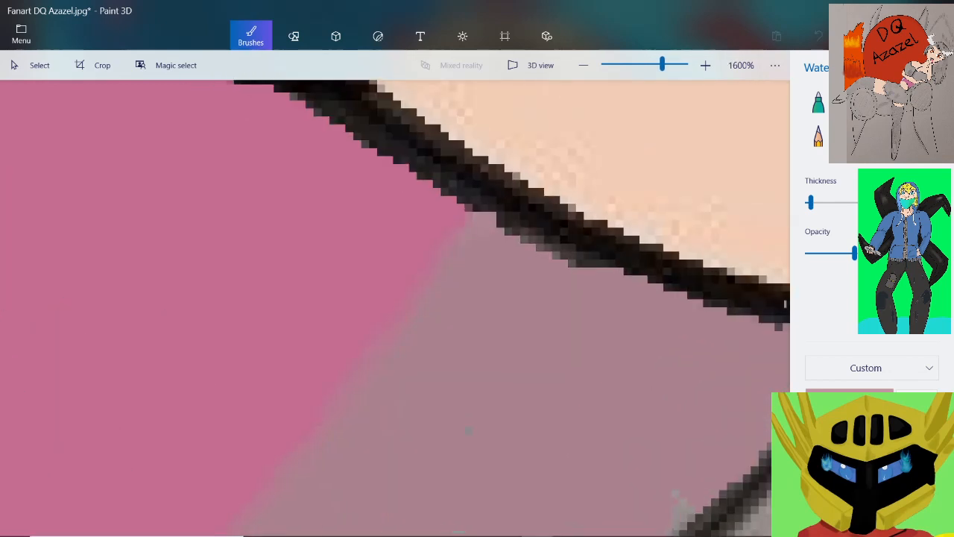
Switch to the Pixel pen and cover the grey-green stray pixels beside the shadow's slanted dark outline with mauve
scroll(539, 280, "down", 2)
scroll(593, 356, "up", 2)
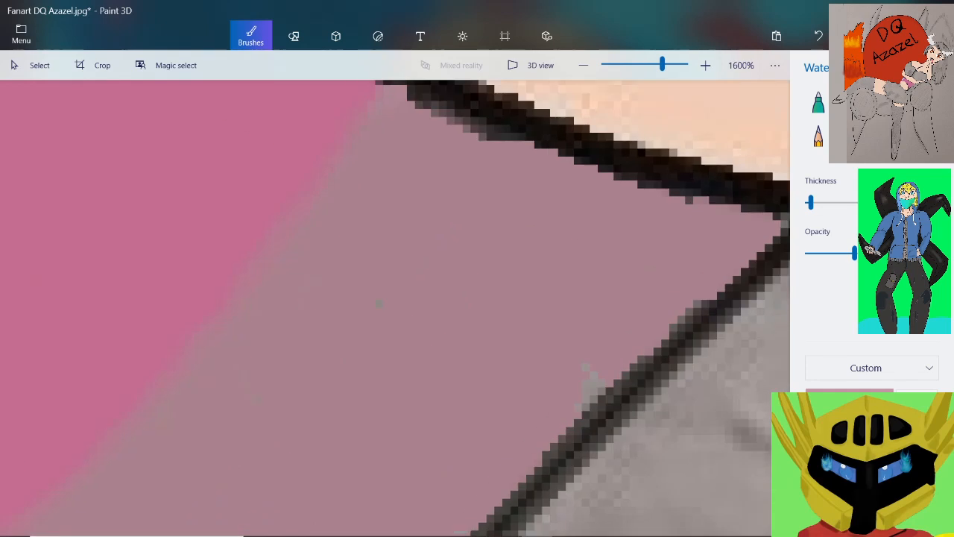
left_click(926, 102)
scroll(138, 222, "up", 1)
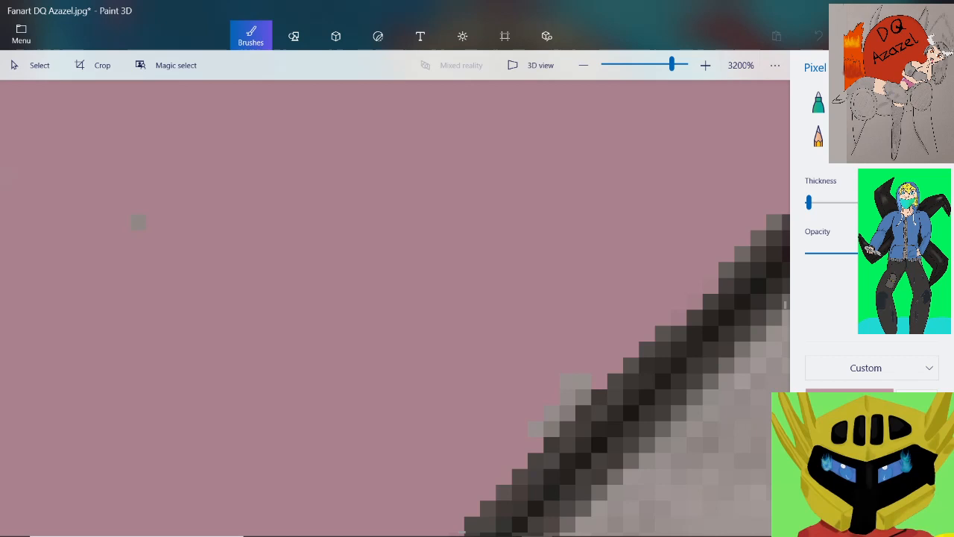
scroll(138, 222, "down", 2)
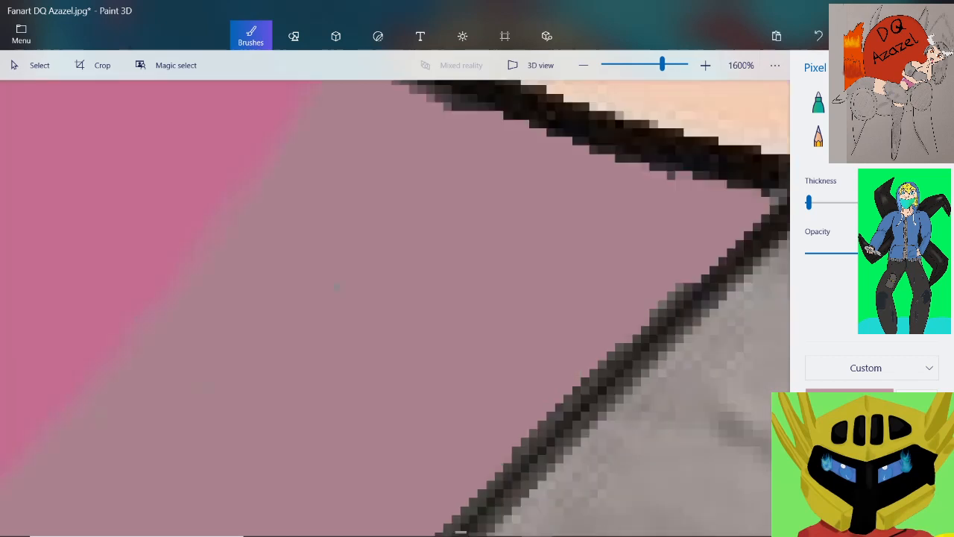
Paint mauve over the isolated greenish specks inside the shadow area
scroll(138, 222, "up", 2)
scroll(138, 222, "down", 2)
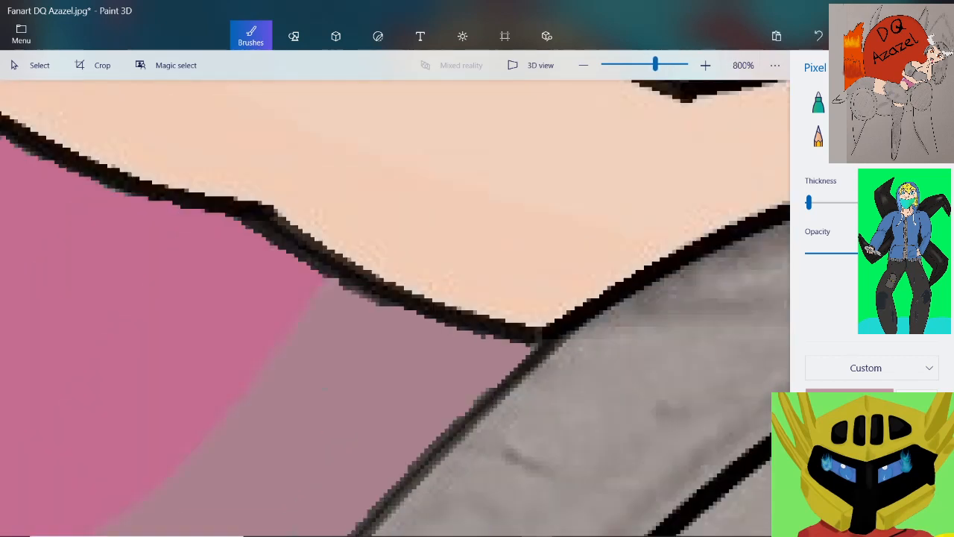
scroll(138, 222, "up", 2)
scroll(138, 222, "down", 2)
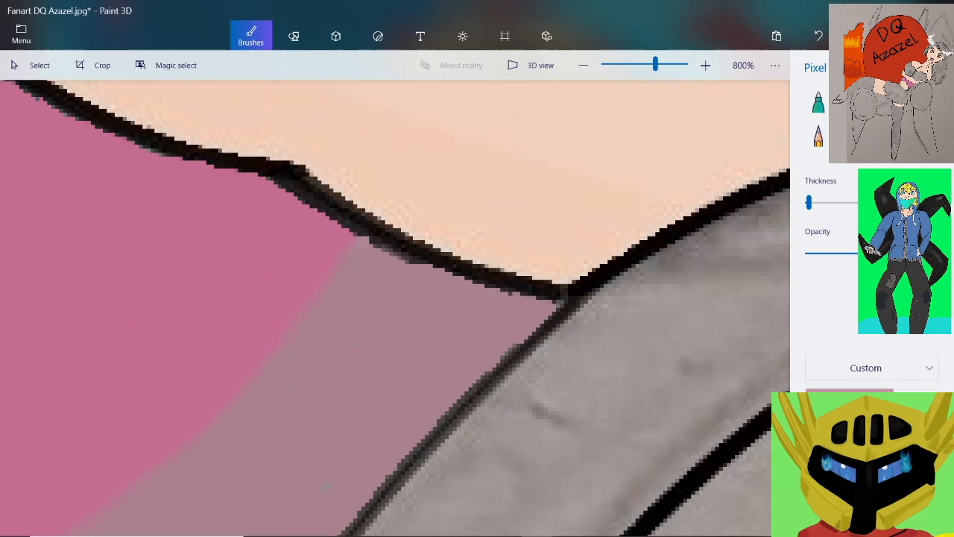
scroll(137, 222, "up", 2)
left_click_drag(155, 395, 171, 380)
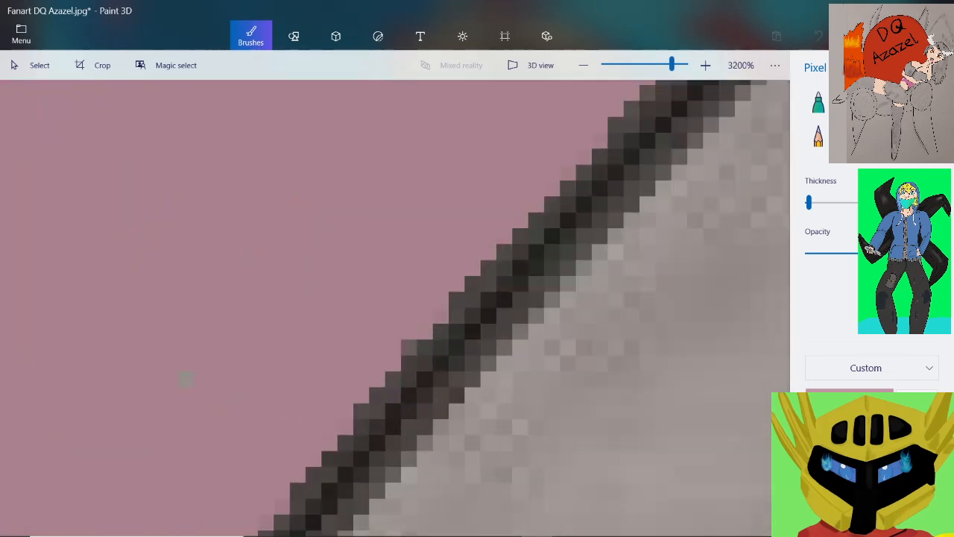
Clean up the off-colour pixels along the lower part of the shadow's slanted dark outline with mauve
mouse_move(409, 347)
left_mouse_down()
mouse_move(377, 395)
mouse_move(385, 390)
mouse_move(331, 406)
left_mouse_up()
scroll(402, 312, "down", 2)
scroll(157, 440, "up", 1)
scroll(323, 371, "down", 1)
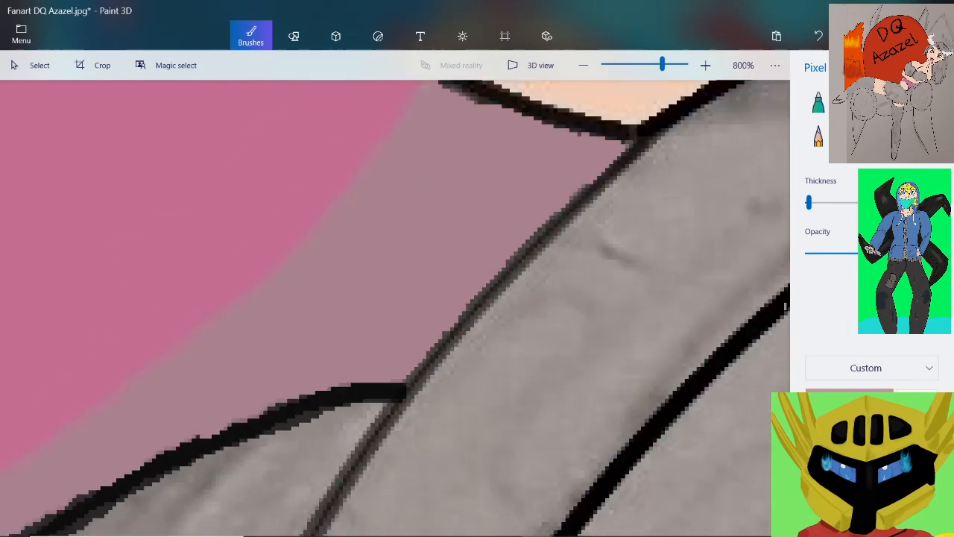
Paint mauve over the uneven pixels where the shadow meets the thick curved black outline beneath it
scroll(113, 428, "up", 2)
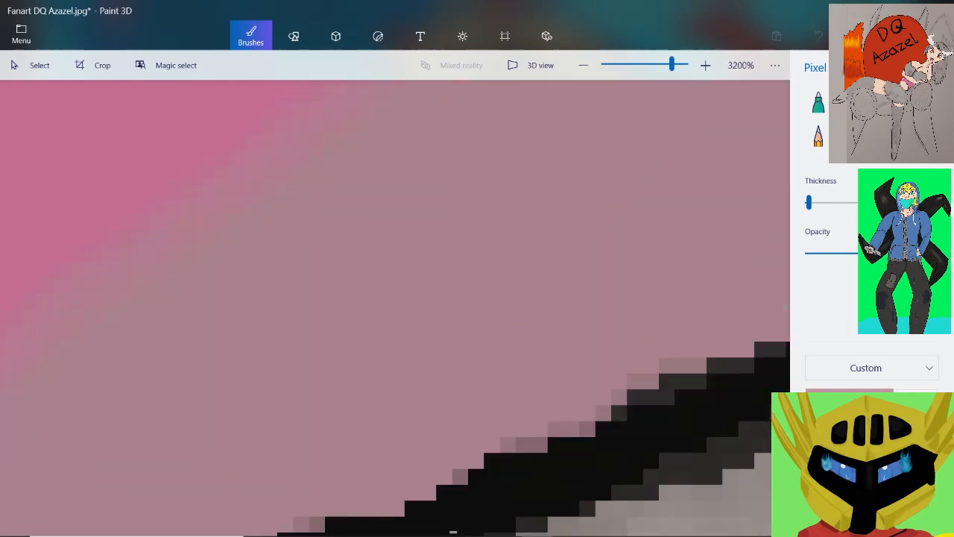
mouse_move(508, 445)
left_mouse_down()
mouse_move(532, 445)
mouse_move(685, 365)
left_mouse_up()
scroll(621, 380, "down", 2)
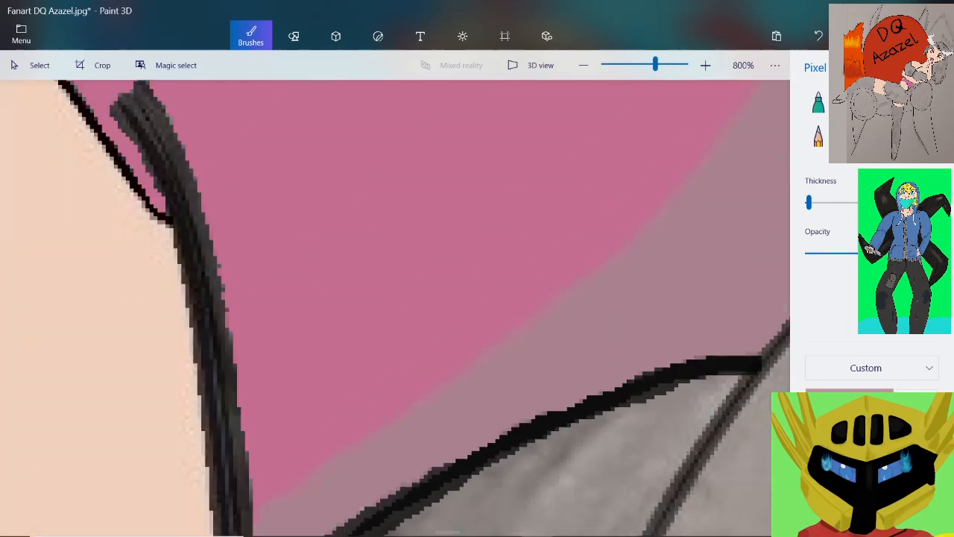
scroll(492, 436, "up", 2)
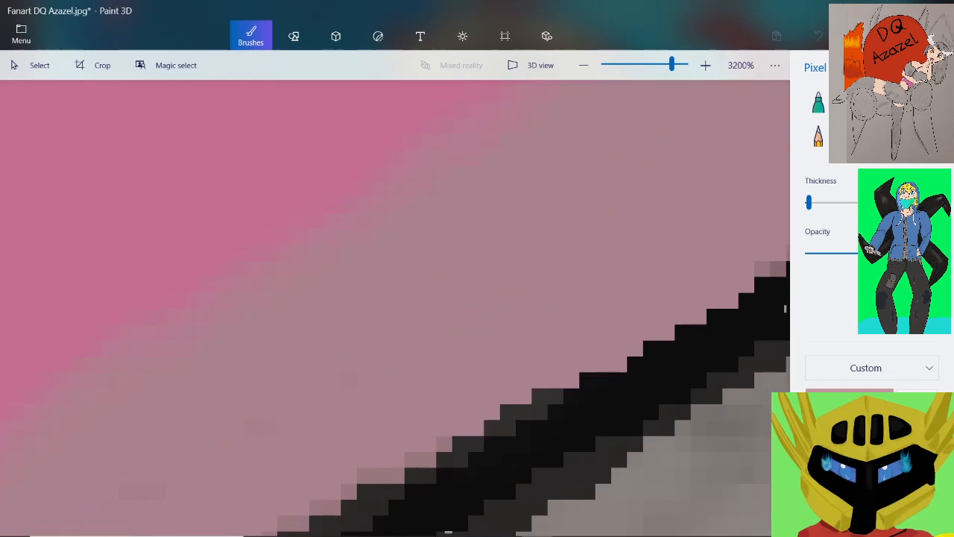
scroll(477, 388, "down", 4)
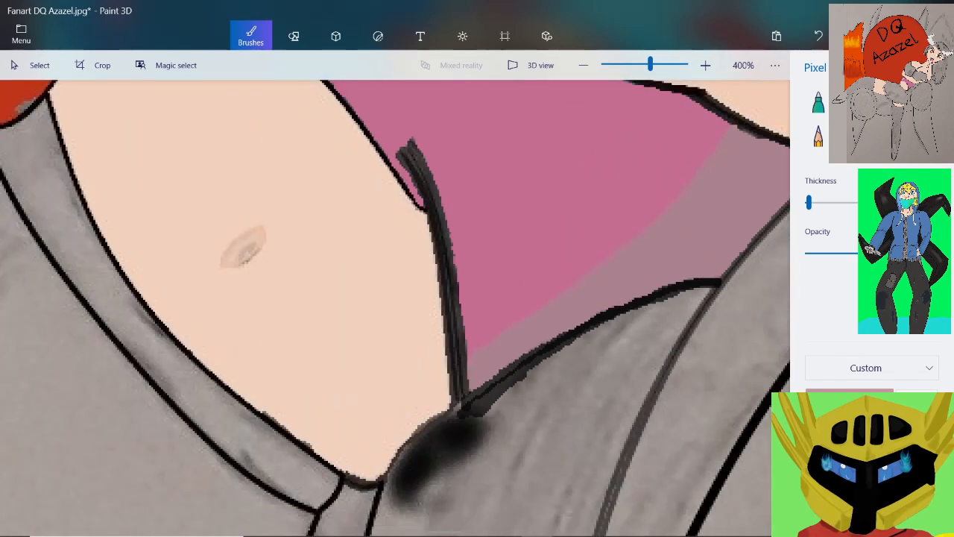
Pick up the top's pink as the brush colour and darken it to hex a4496f
scroll(488, 240, "down", 1)
scroll(489, 240, "up", 3)
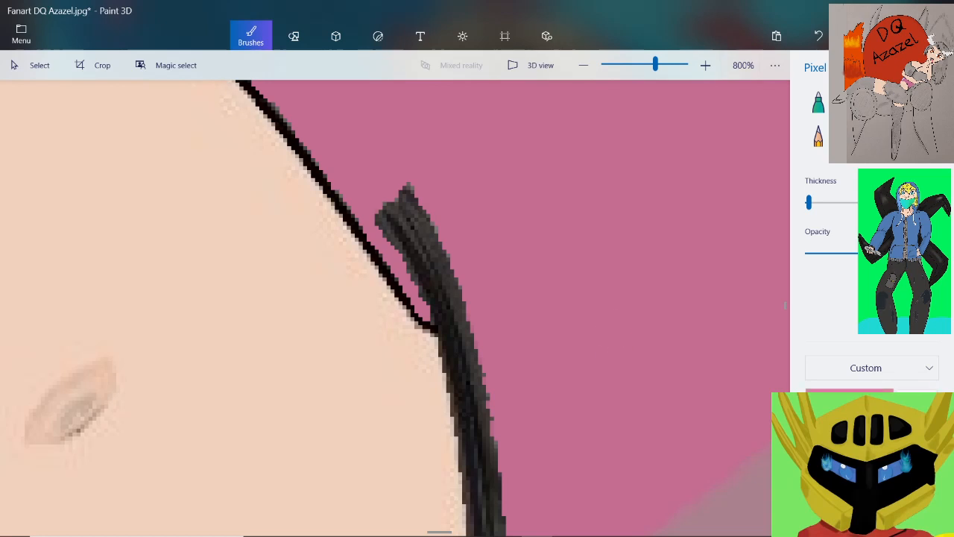
left_click(849, 400)
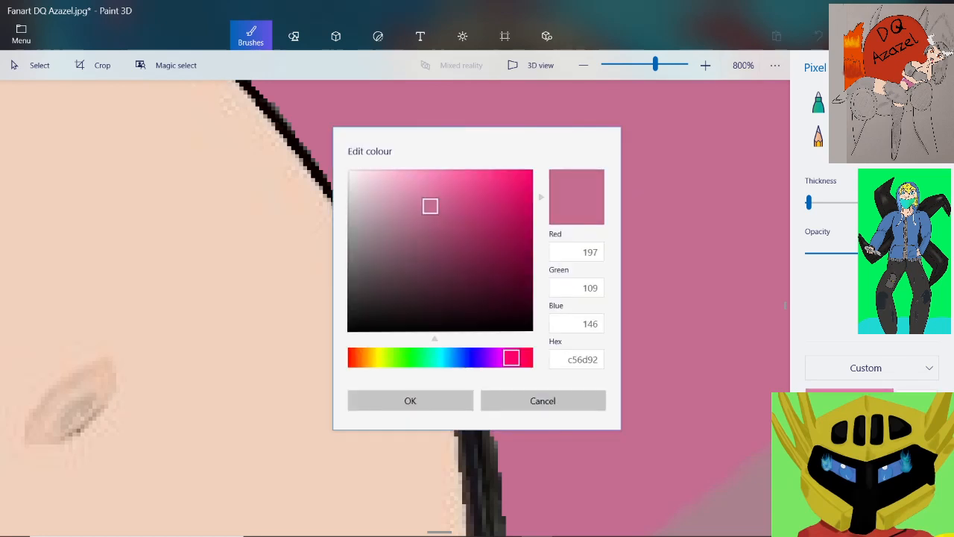
left_click_drag(430, 206, 451, 227)
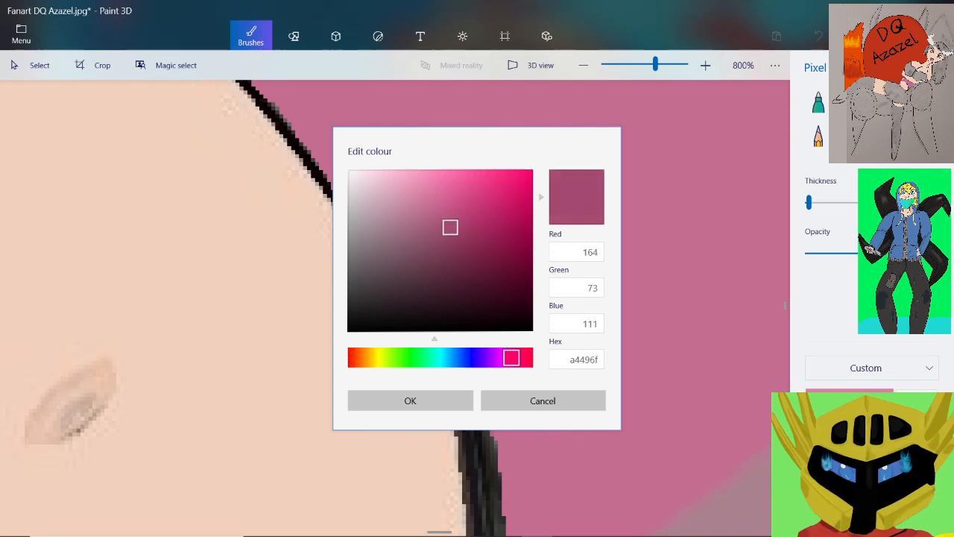
left_click(410, 400)
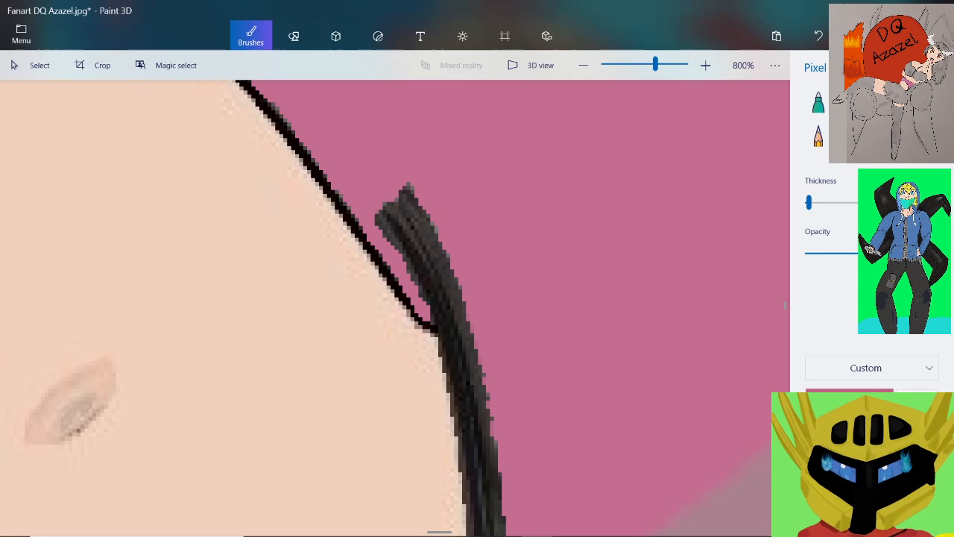
Copy the hex code a4496f of the new dark pink from the colour editor
left_click(850, 389)
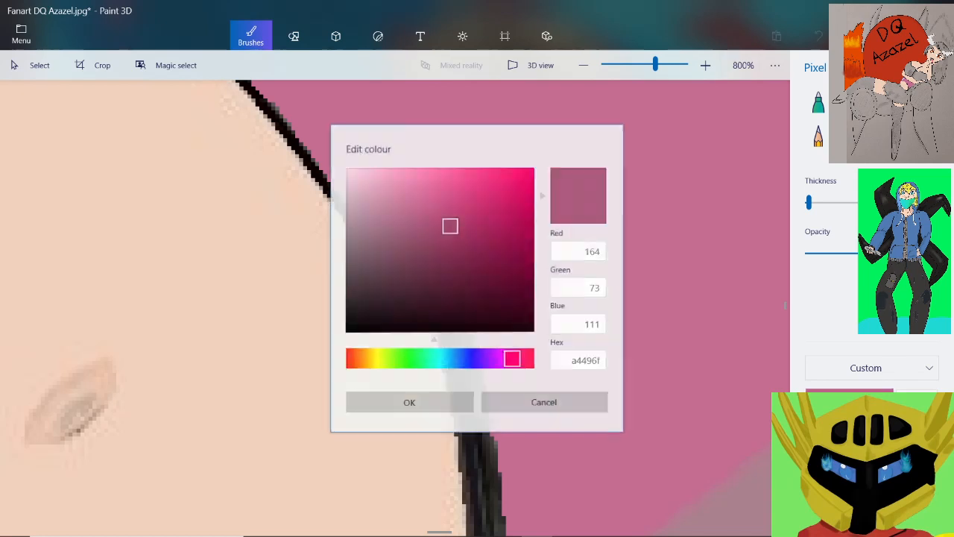
double_click(583, 360)
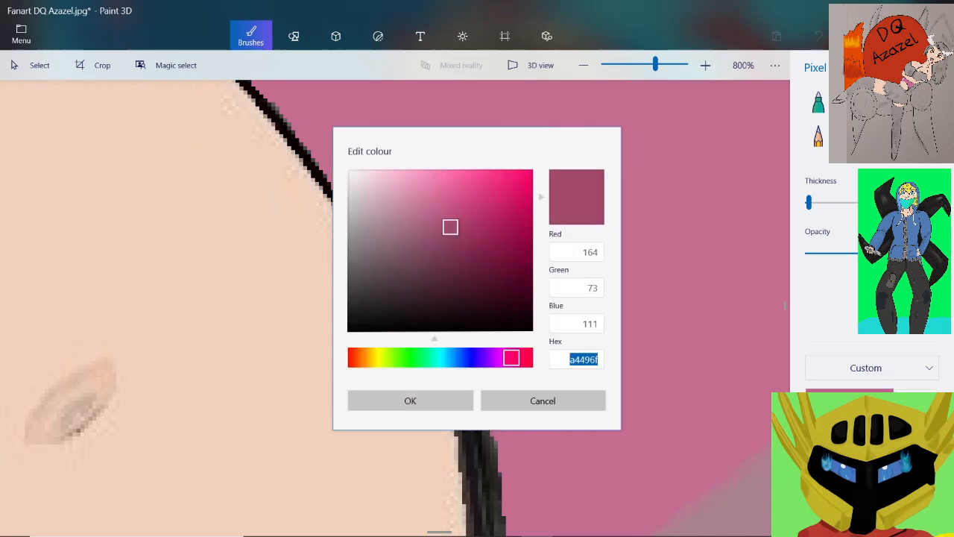
right_click(584, 359)
left_click(567, 300)
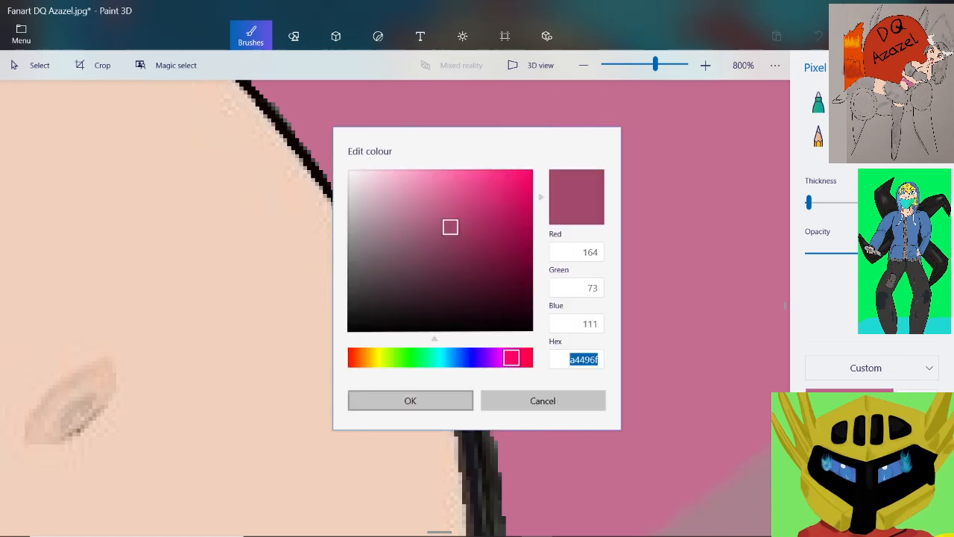
left_click(410, 401)
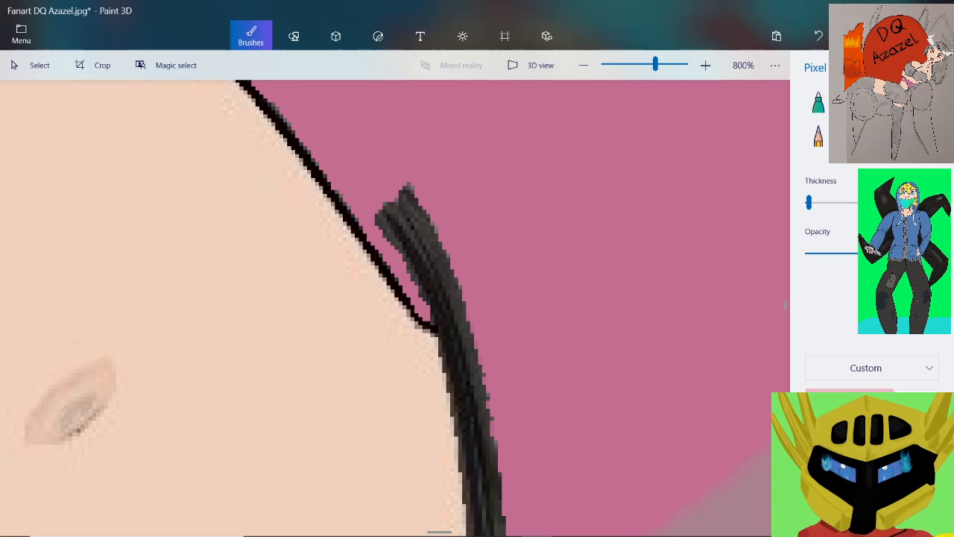
Set the brush colour to the dark pink with hex code a4496f
left_click(849, 399)
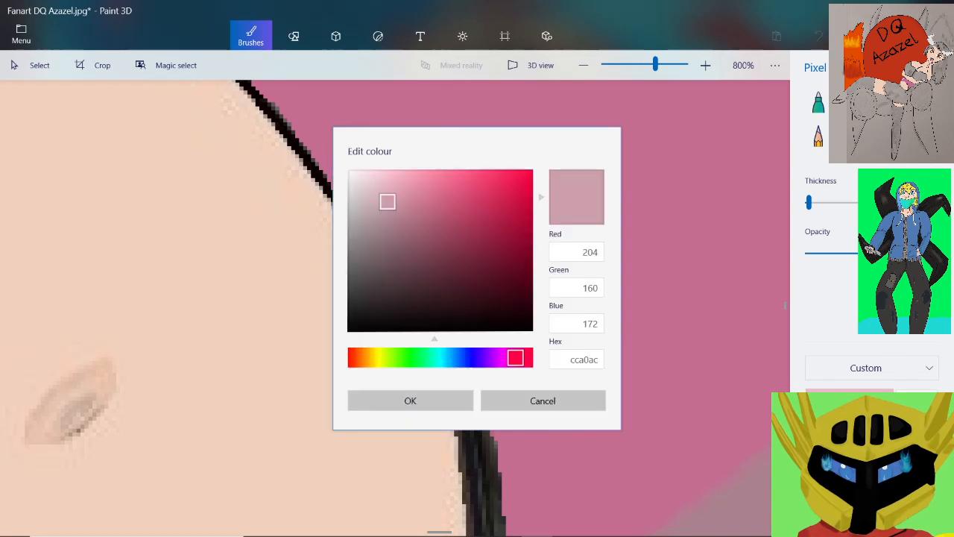
double_click(583, 359)
right_click(583, 359)
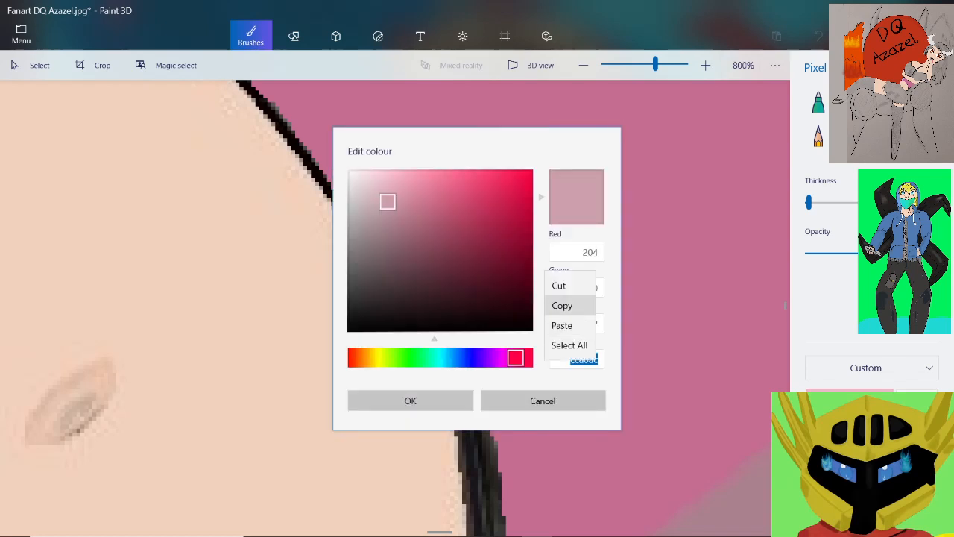
left_click(561, 325)
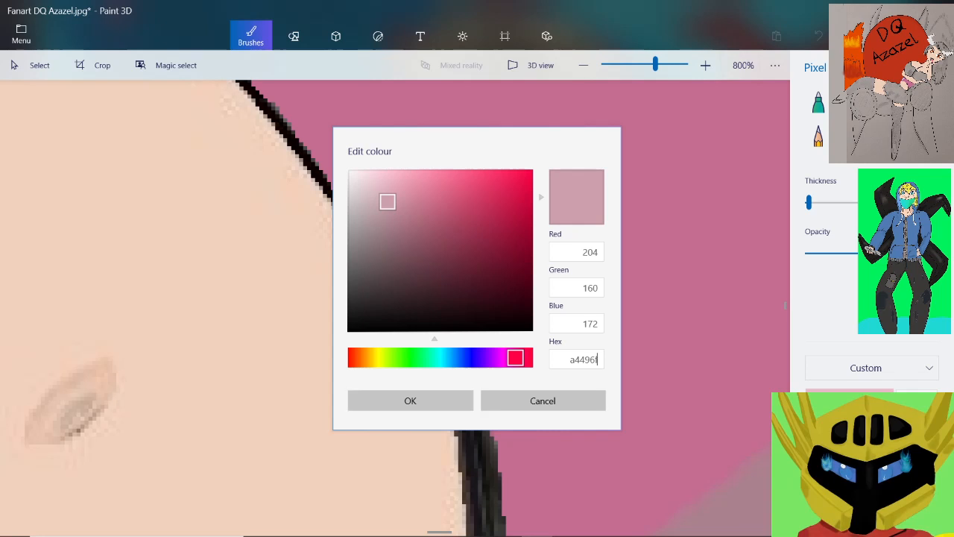
key("Return")
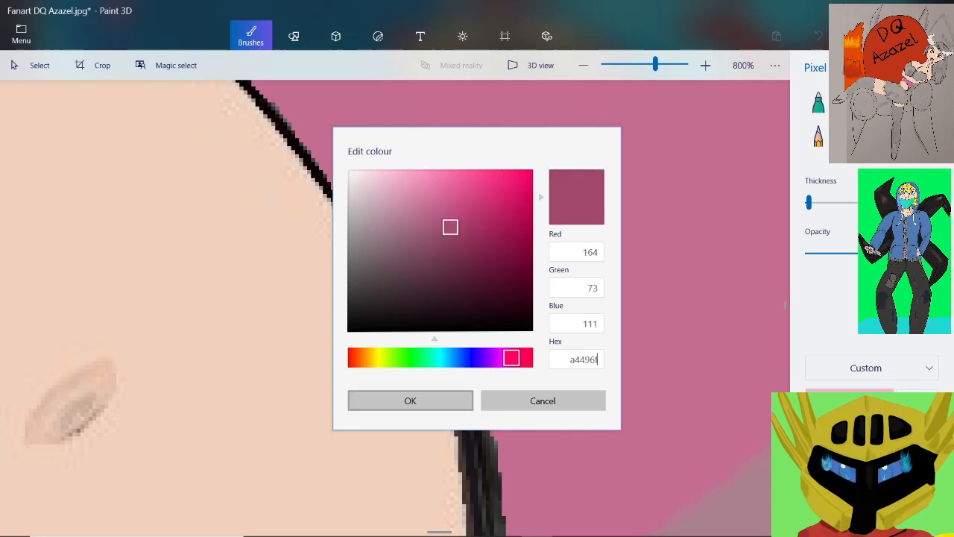
left_click(410, 400)
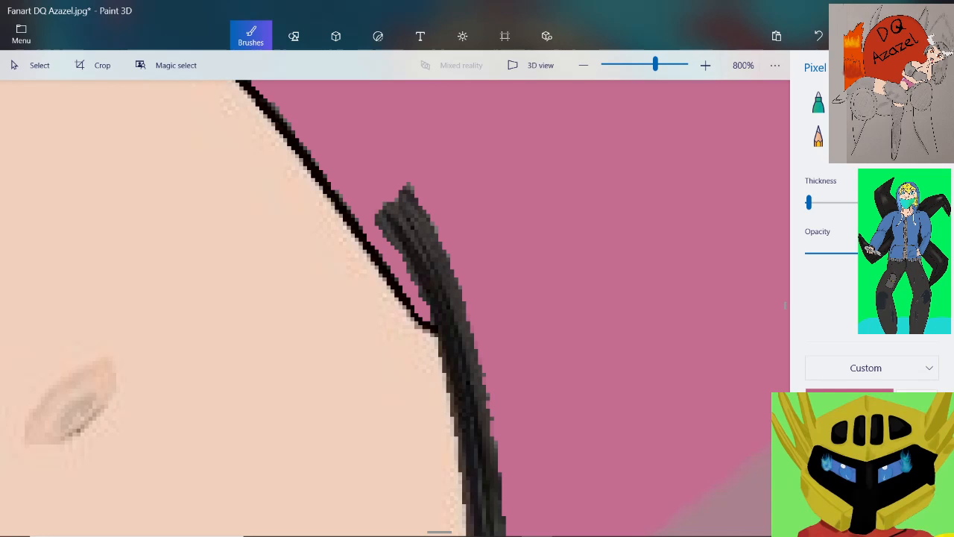
scroll(406, 223, "up", 3)
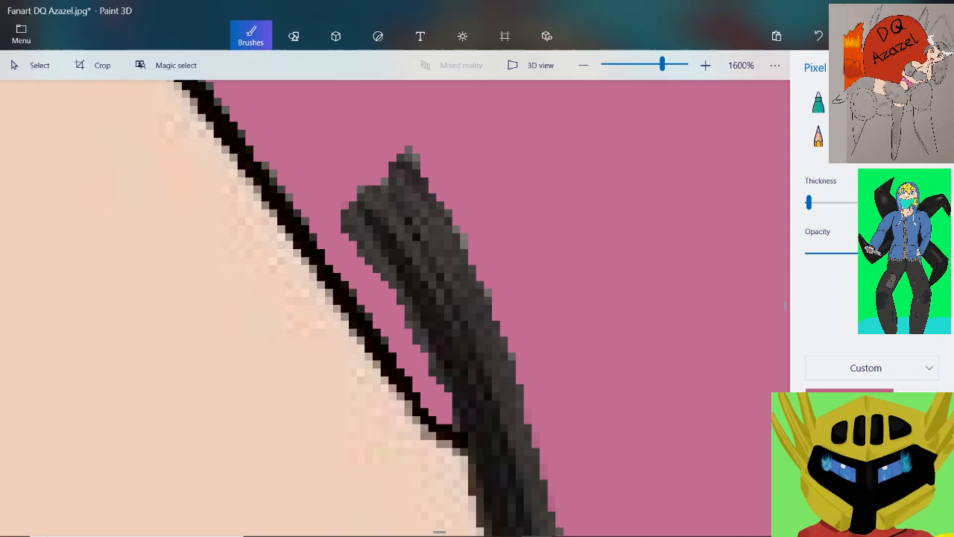
left_click_drag(388, 153, 436, 226)
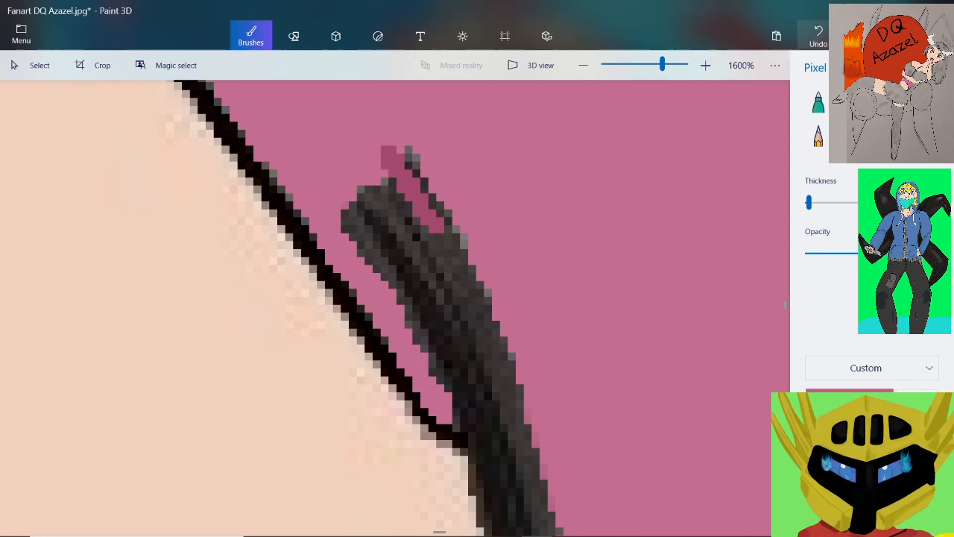
left_click(818, 35)
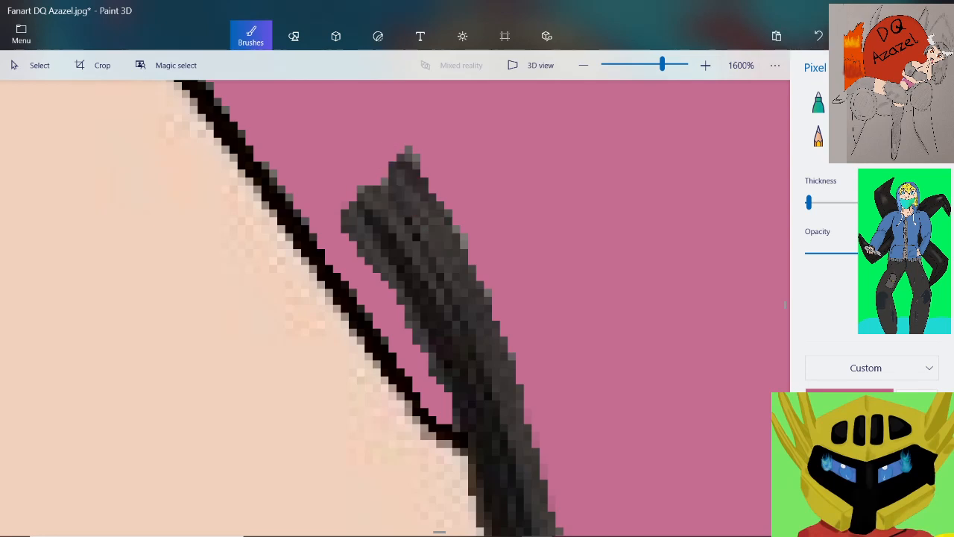
Thicken the brush slightly and paint dark pink over the upper part of the thick black line edging the pink top
left_click_drag(809, 202, 812, 202)
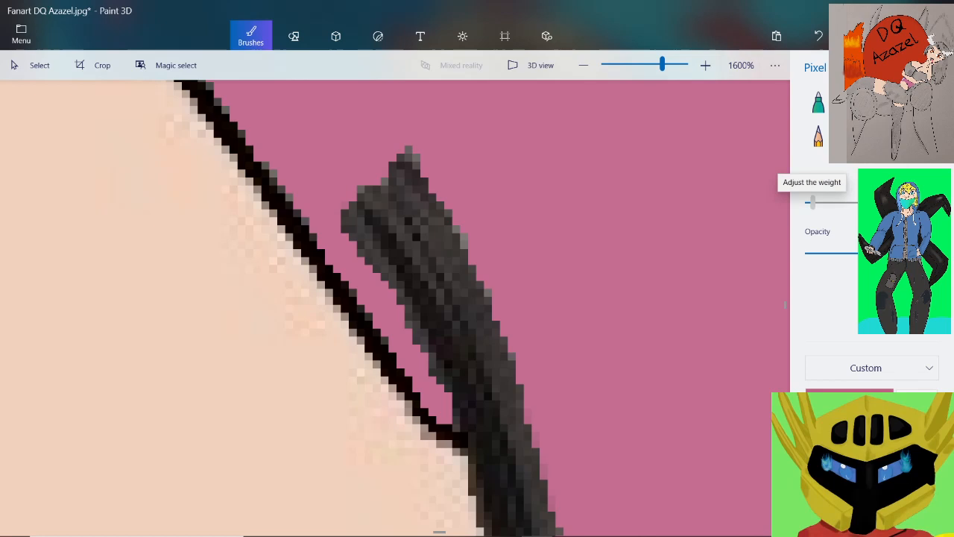
mouse_move(409, 170)
left_mouse_down()
mouse_move(421, 227)
mouse_move(365, 209)
mouse_move(402, 250)
mouse_move(419, 292)
mouse_move(429, 224)
mouse_move(495, 364)
mouse_move(444, 309)
mouse_move(469, 417)
mouse_move(514, 447)
mouse_move(524, 392)
left_mouse_up()
left_click_drag(417, 309, 440, 357)
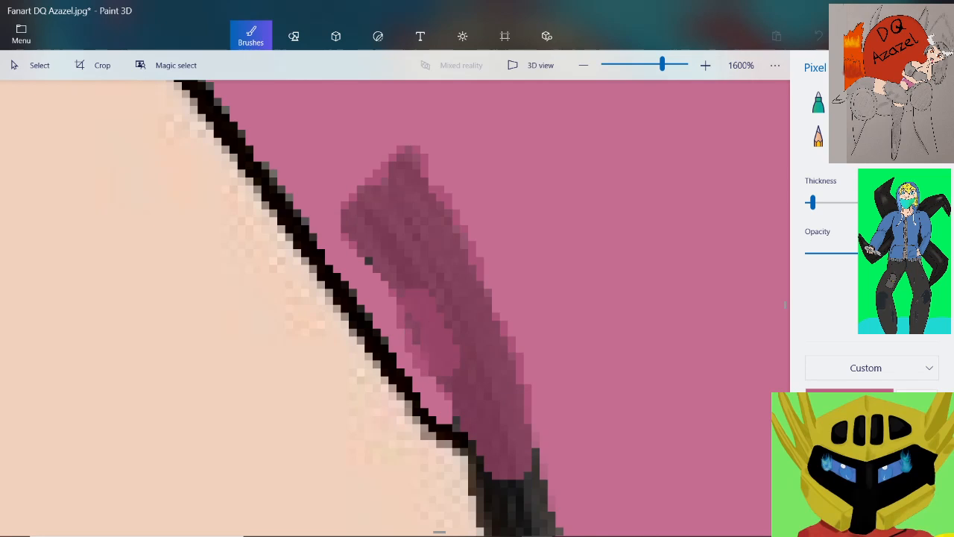
scroll(444, 311, "down", 1)
scroll(429, 288, "down", 2)
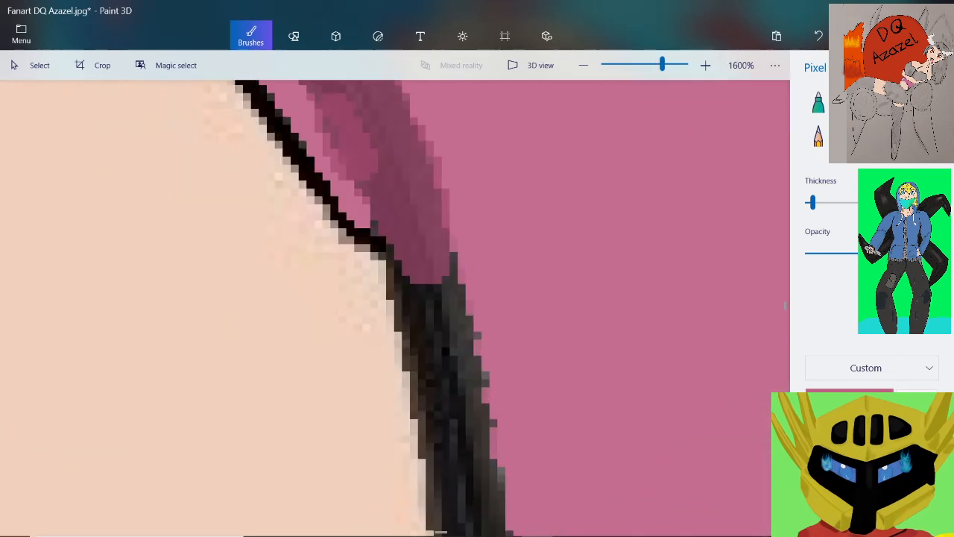
mouse_move(434, 275)
left_mouse_down()
mouse_move(450, 363)
mouse_move(433, 293)
mouse_move(440, 357)
mouse_move(418, 270)
mouse_move(451, 387)
mouse_move(467, 406)
mouse_move(450, 332)
left_mouse_up()
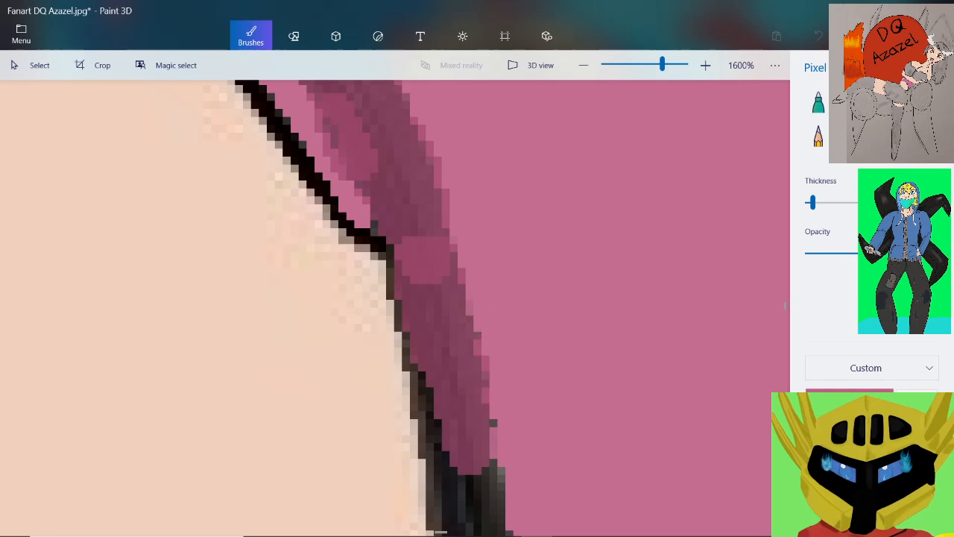
Continue the dark pink down the middle of the thick black line, leaving a thin dark edge beside the skin
scroll(418, 298, "down", 2)
scroll(418, 299, "up", 2)
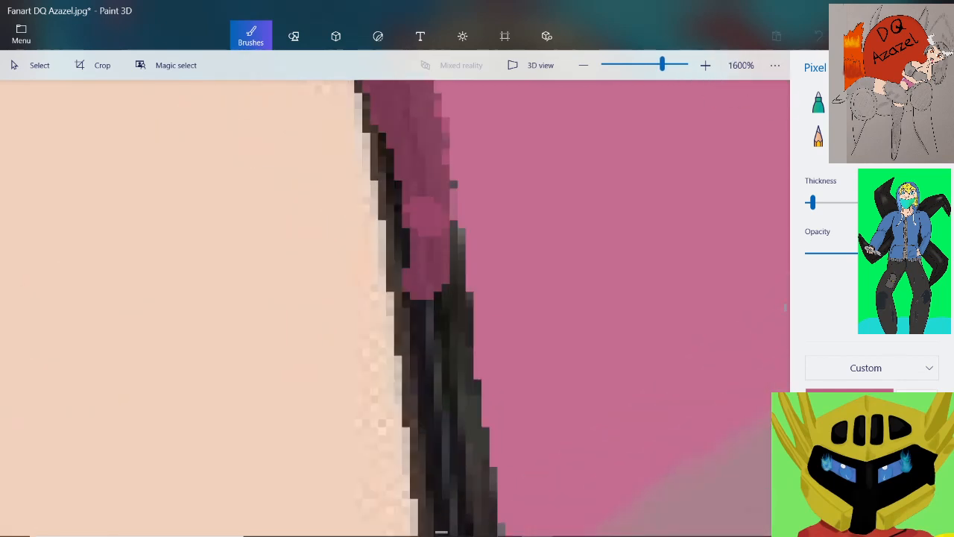
mouse_move(402, 264)
left_mouse_down()
mouse_move(415, 160)
mouse_move(466, 395)
left_mouse_up()
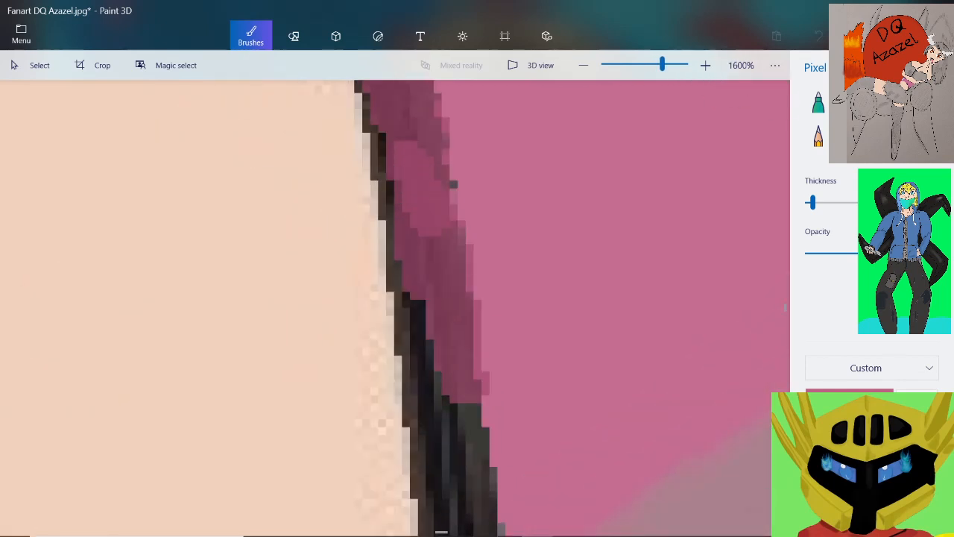
mouse_move(418, 302)
left_mouse_down()
mouse_move(440, 442)
mouse_move(469, 407)
mouse_move(485, 354)
left_mouse_up()
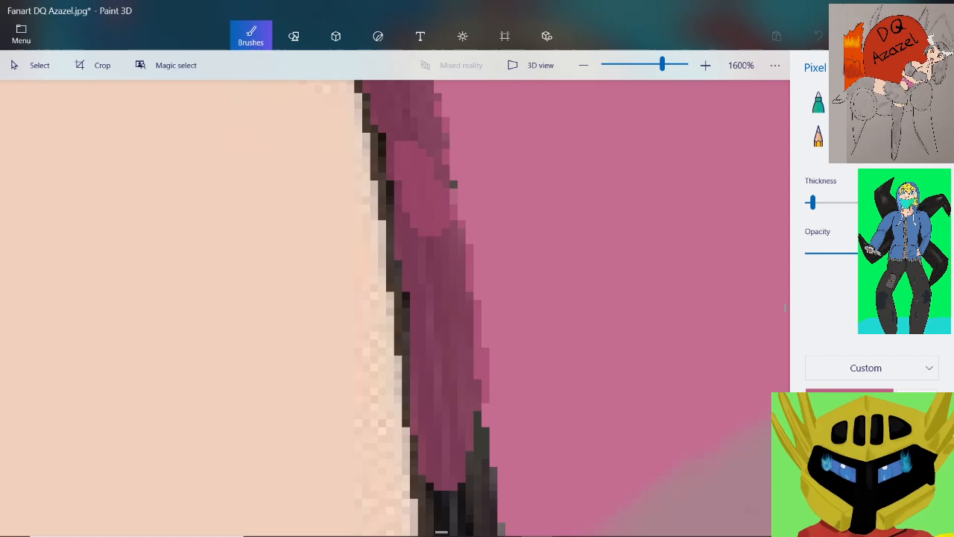
left_click_drag(485, 403, 477, 522)
Cover the line's lower end with dark pink down to where it meets the slanted black outline
scroll(477, 447, "down", 2)
scroll(477, 417, "up", 2)
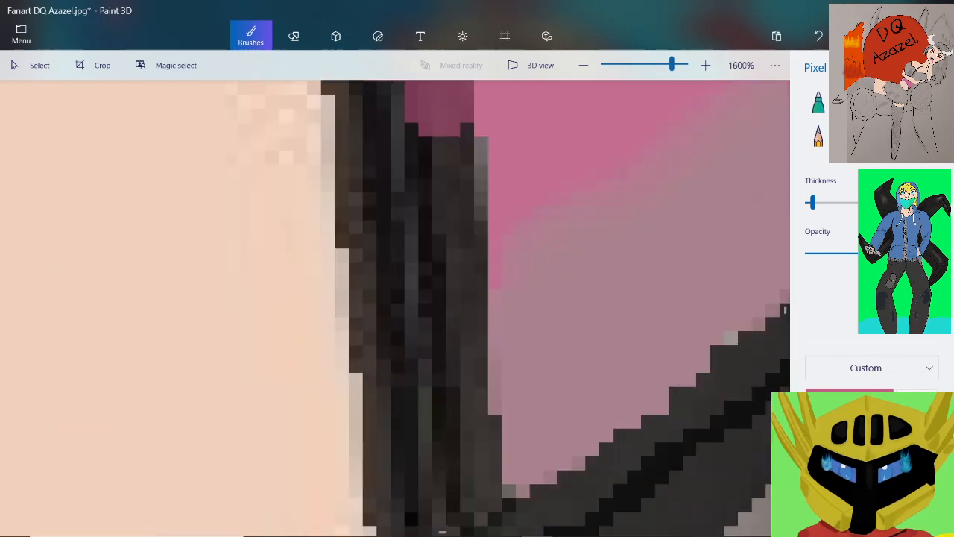
scroll(441, 201, "down", 1)
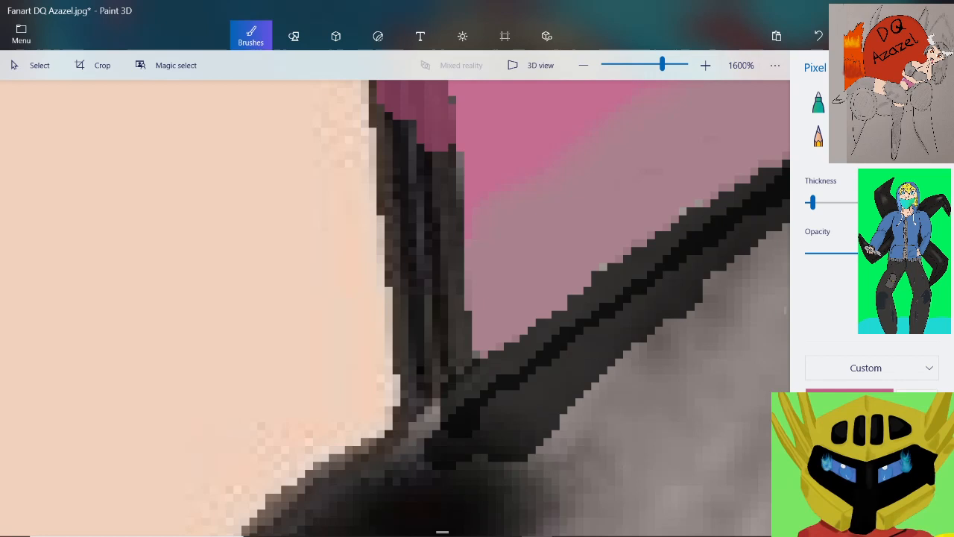
mouse_move(395, 99)
left_mouse_down()
mouse_move(410, 195)
mouse_move(440, 149)
mouse_move(456, 217)
mouse_move(458, 295)
mouse_move(426, 387)
mouse_move(409, 287)
mouse_move(429, 195)
mouse_move(397, 233)
mouse_move(414, 172)
left_mouse_up()
left_click(453, 350)
Adjust the brush colour to a slightly darker shade of the dark pink
scroll(459, 347, "down", 2)
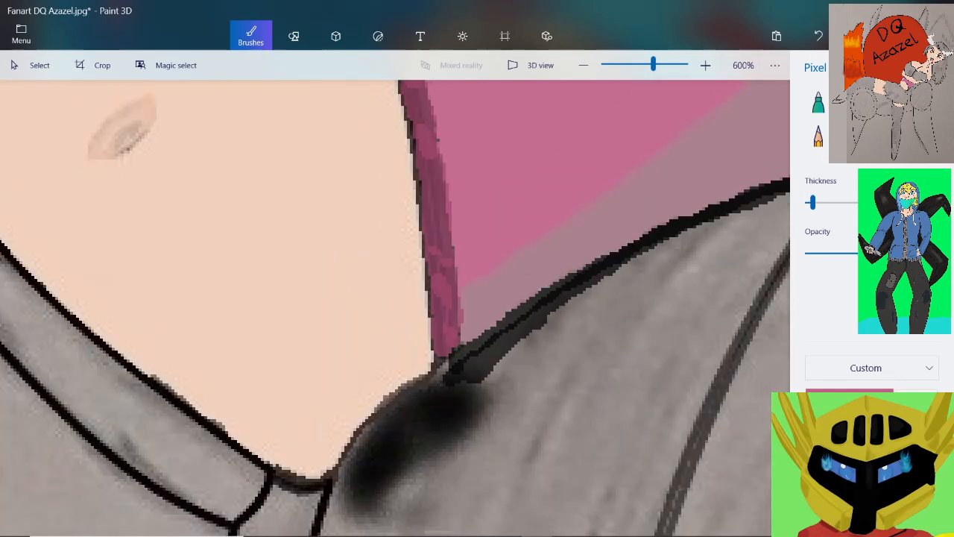
scroll(425, 231, "up", 1)
scroll(438, 253, "up", 1)
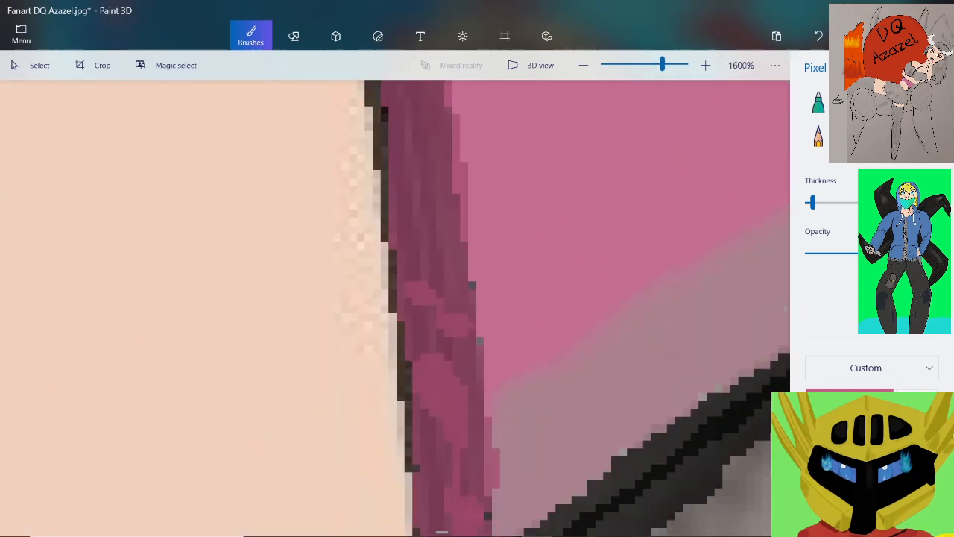
scroll(377, 350, "down", 4)
scroll(347, 231, "up", 4)
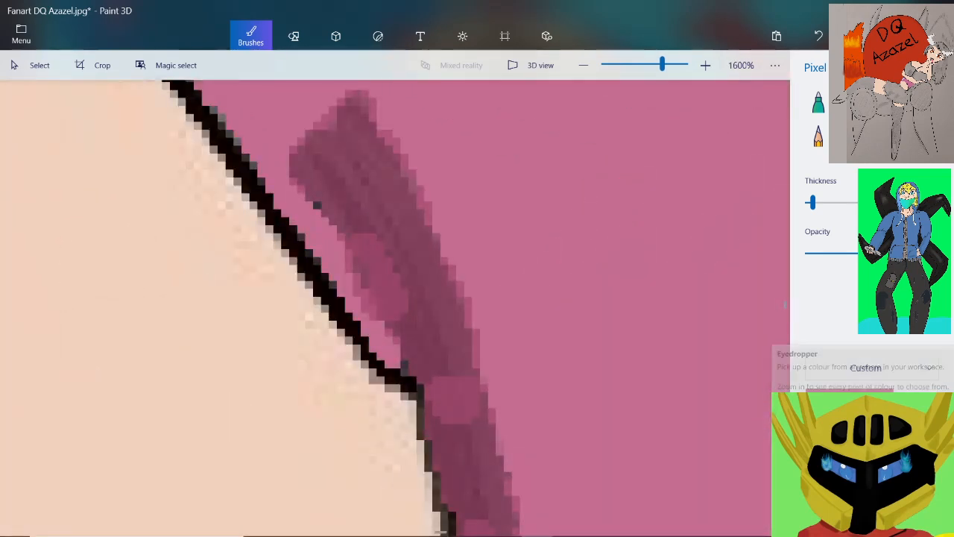
left_click(849, 403)
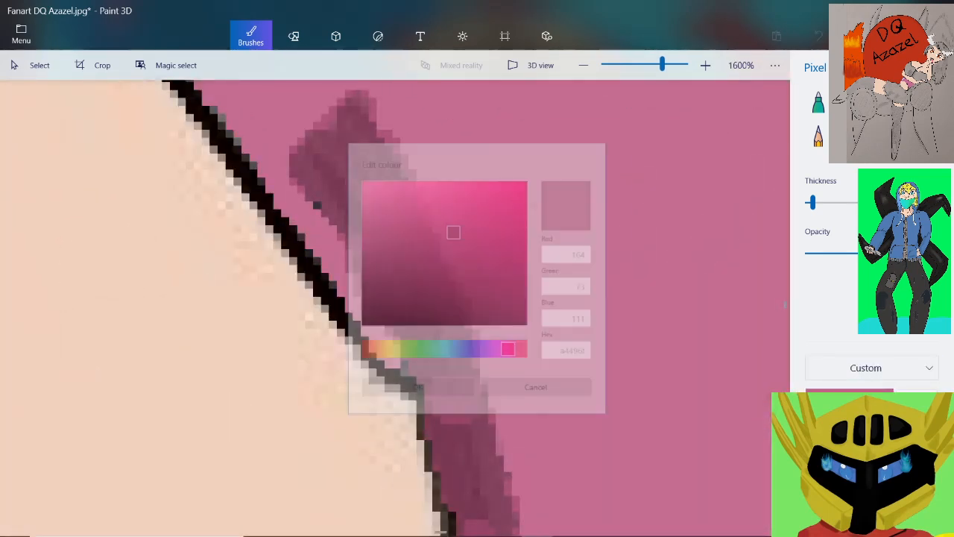
left_click_drag(450, 227, 460, 242)
left_click(409, 400)
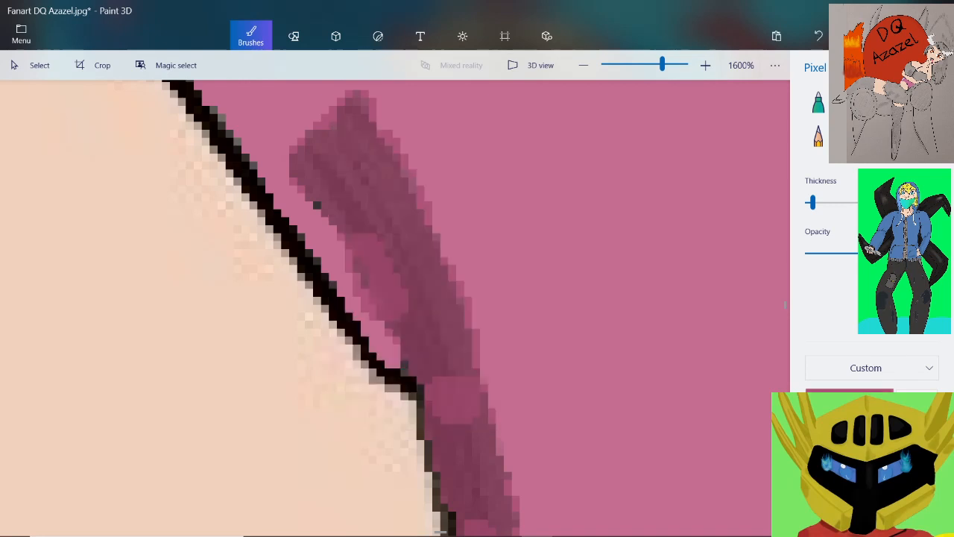
scroll(529, 169, "up", 2)
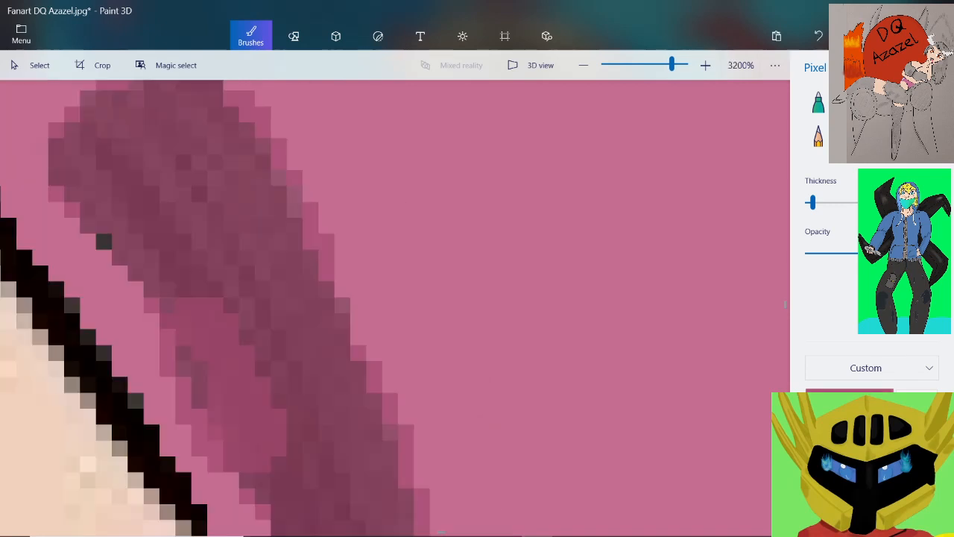
left_click_drag(438, 178, 437, 226)
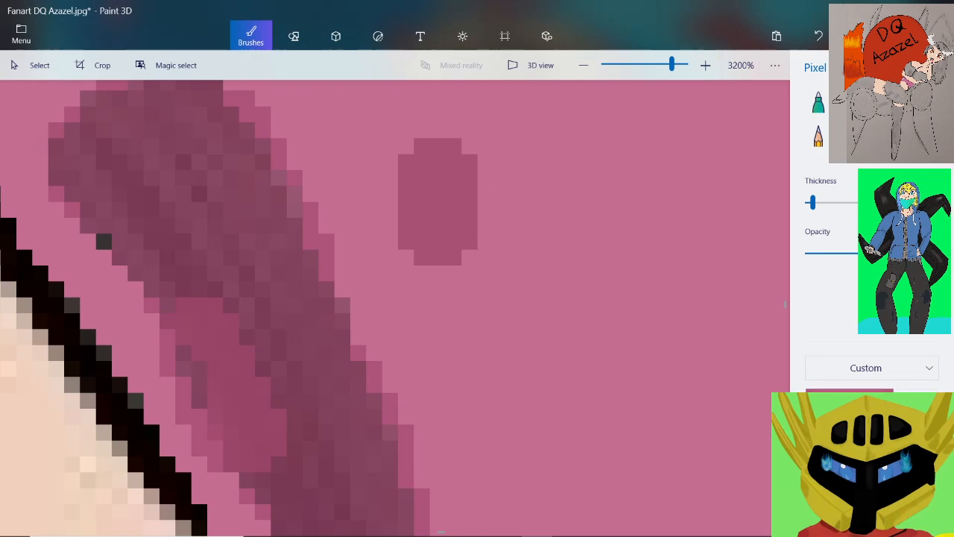
left_click(817, 36)
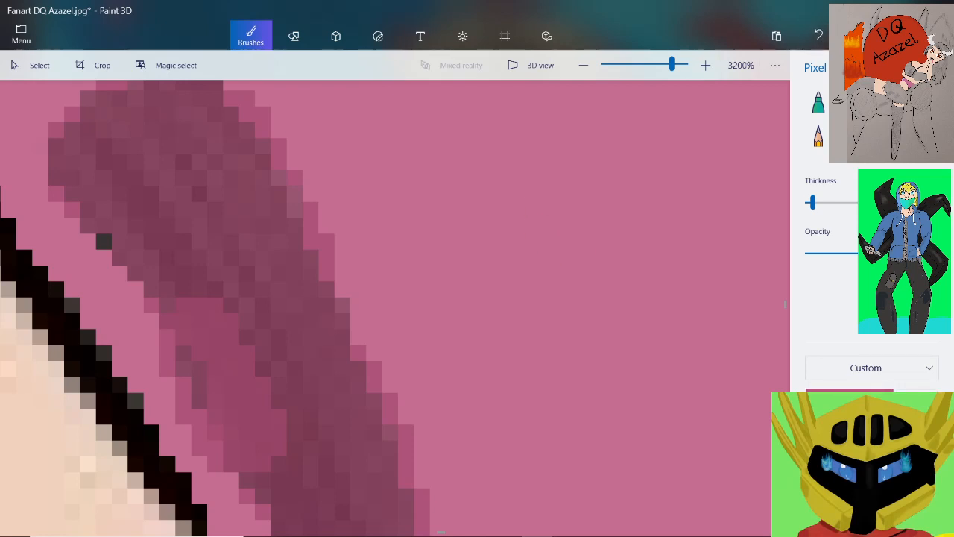
Paint a more solid dark pink over the upper part of the streaky strip, starting just below its blunt end
left_click(899, 102)
left_click(926, 102)
mouse_move(215, 193)
left_mouse_down()
mouse_move(262, 290)
mouse_move(265, 227)
mouse_move(200, 290)
mouse_move(306, 417)
mouse_move(343, 320)
left_mouse_up()
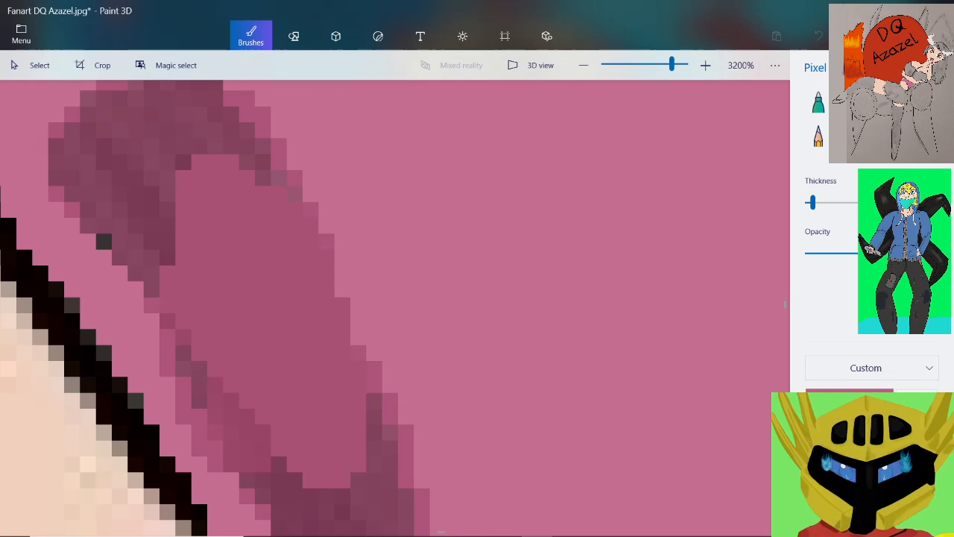
scroll(308, 354, "down", 3)
scroll(322, 441, "up", 2)
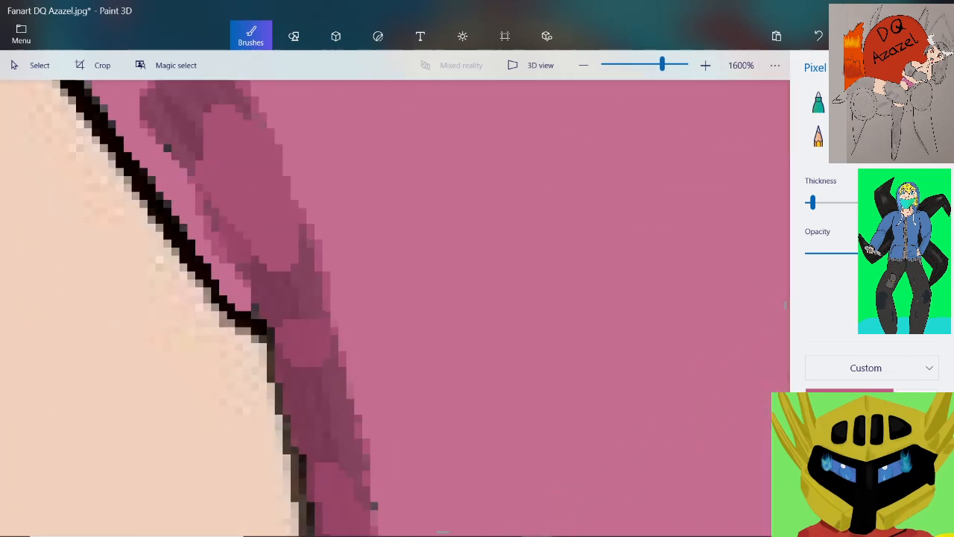
mouse_move(290, 271)
left_mouse_down()
mouse_move(292, 287)
mouse_move(304, 264)
mouse_move(324, 406)
left_mouse_up()
Extend the solid dark pink along the outer side of the strip's middle section, leaving the darker tone beside the skin
scroll(321, 324, "down", 2)
scroll(335, 447, "up", 2)
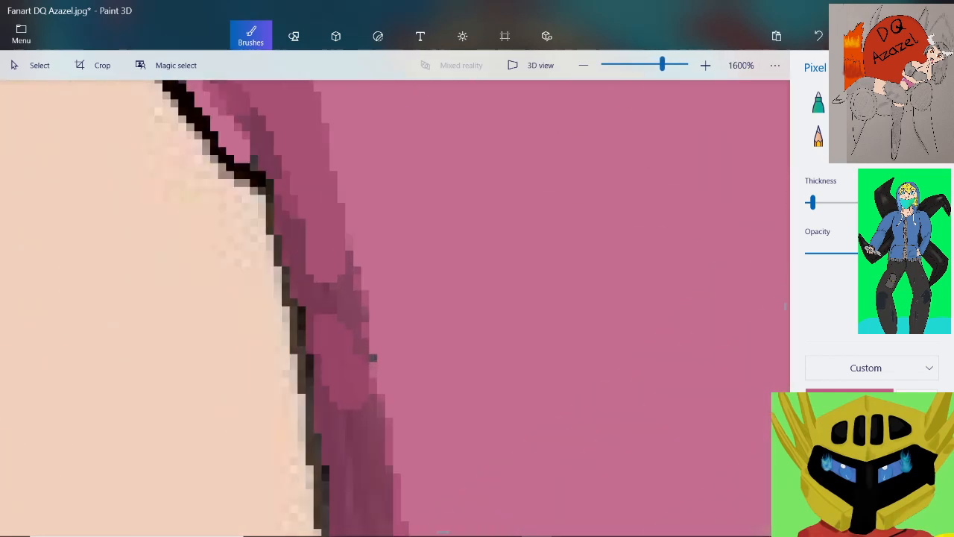
left_click_drag(342, 322, 357, 417)
scroll(372, 358, "down", 2)
scroll(400, 438, "up", 2)
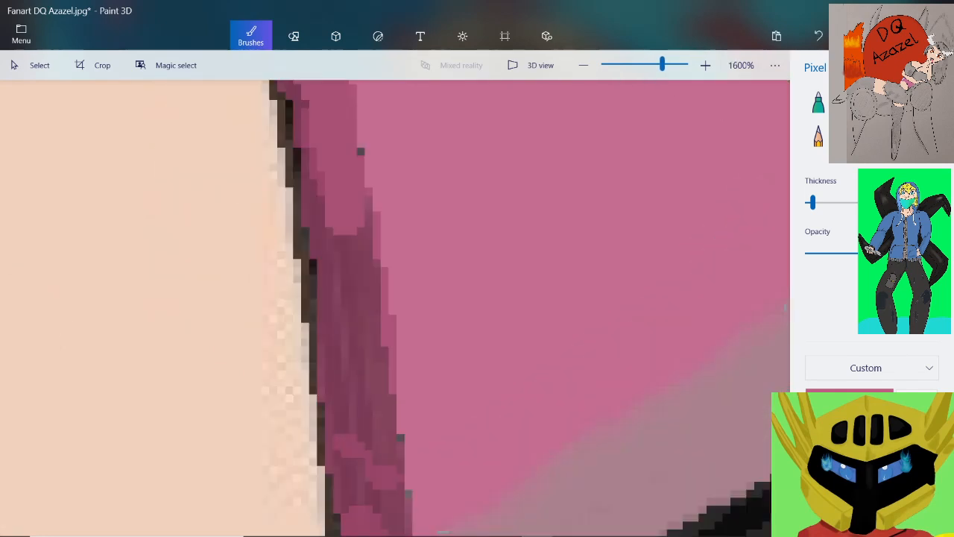
scroll(372, 277, "up", 1)
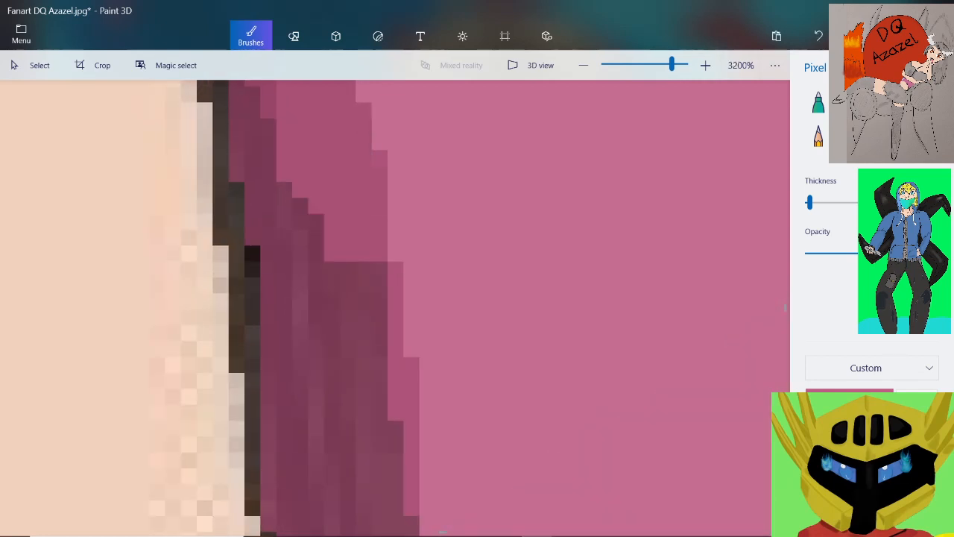
left_click_drag(364, 262, 380, 500)
Smooth the strip's outer side just above the mauve shadow with solid dark pink, covering the stray grey pixel at its edge
scroll(380, 499, "down", 1)
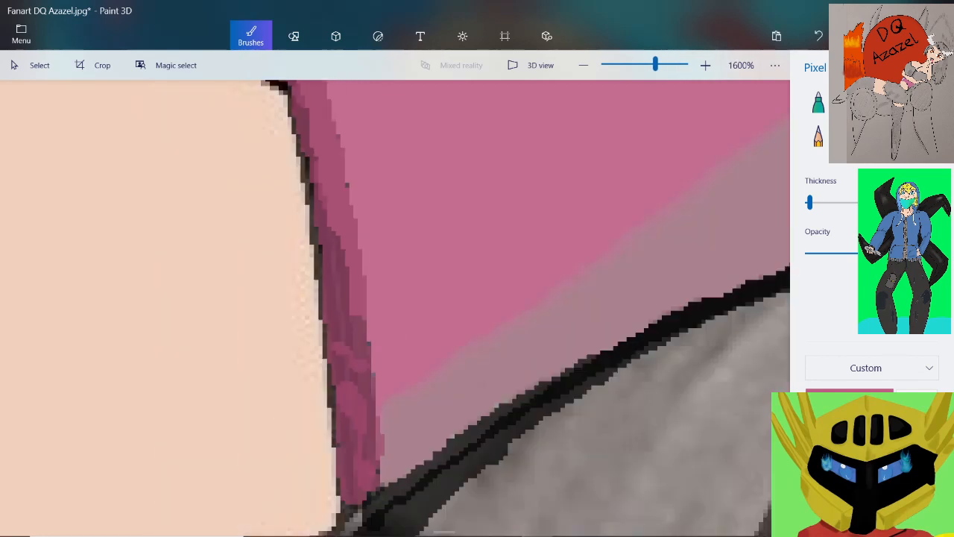
scroll(372, 452, "up", 2)
scroll(343, 145, "down", 1)
scroll(350, 104, "up", 1)
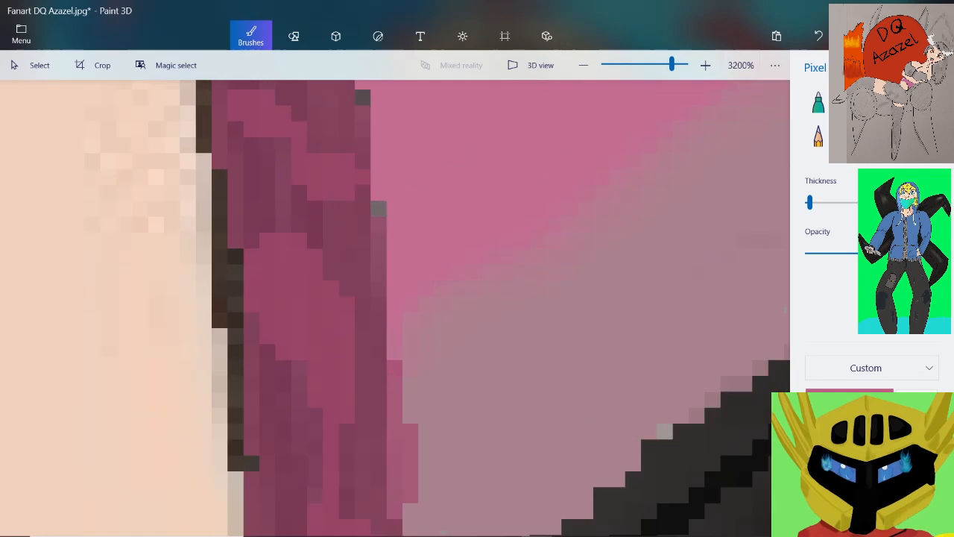
scroll(356, 171, "down", 2)
scroll(352, 127, "up", 2)
mouse_move(328, 111)
left_mouse_down()
mouse_move(343, 213)
mouse_move(376, 276)
mouse_move(360, 339)
mouse_move(345, 268)
mouse_move(376, 388)
left_mouse_up()
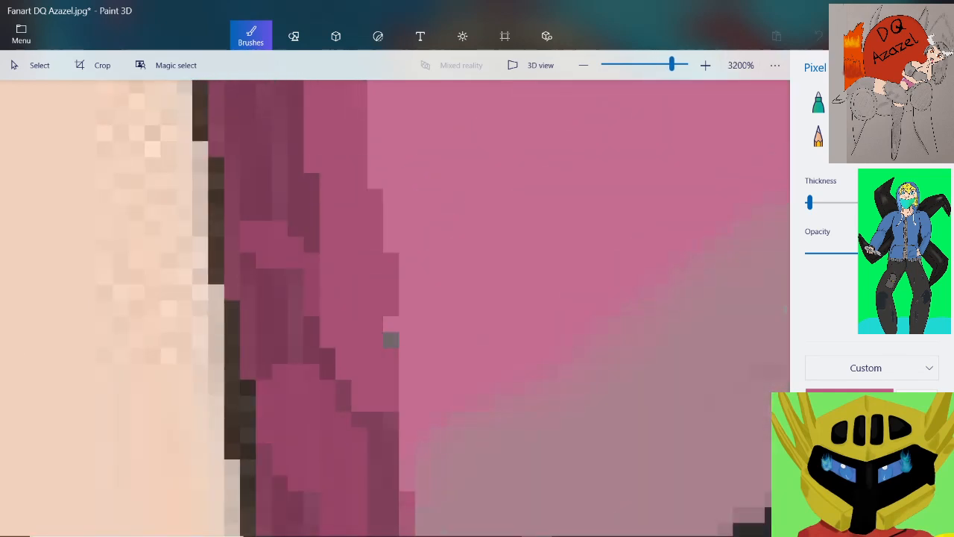
left_click_drag(391, 332, 390, 340)
Paint solid dark pink over the outer side of the strip's lower end, down to the black outline
scroll(395, 332, "down", 2)
scroll(389, 424, "up", 2)
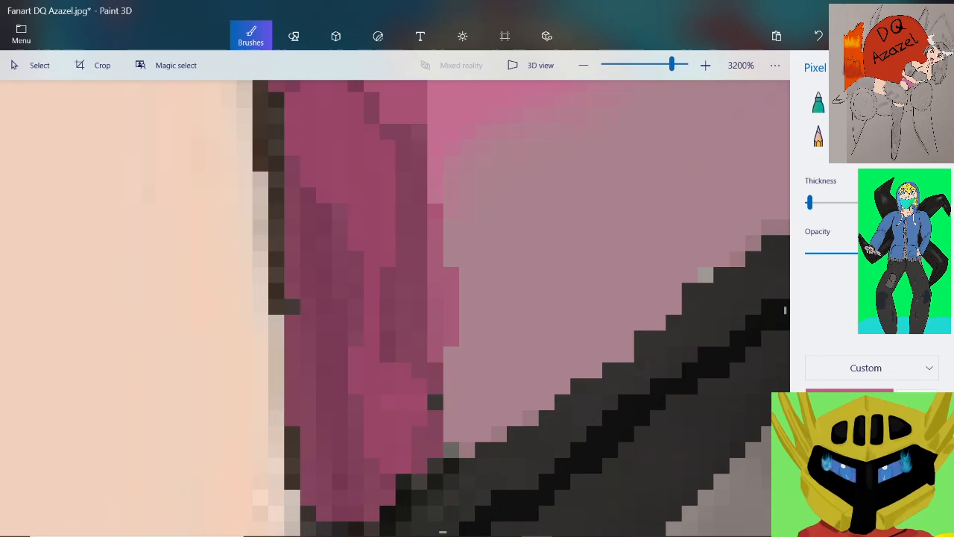
mouse_move(387, 131)
left_mouse_down()
mouse_move(404, 164)
mouse_move(388, 179)
mouse_move(387, 115)
left_mouse_up()
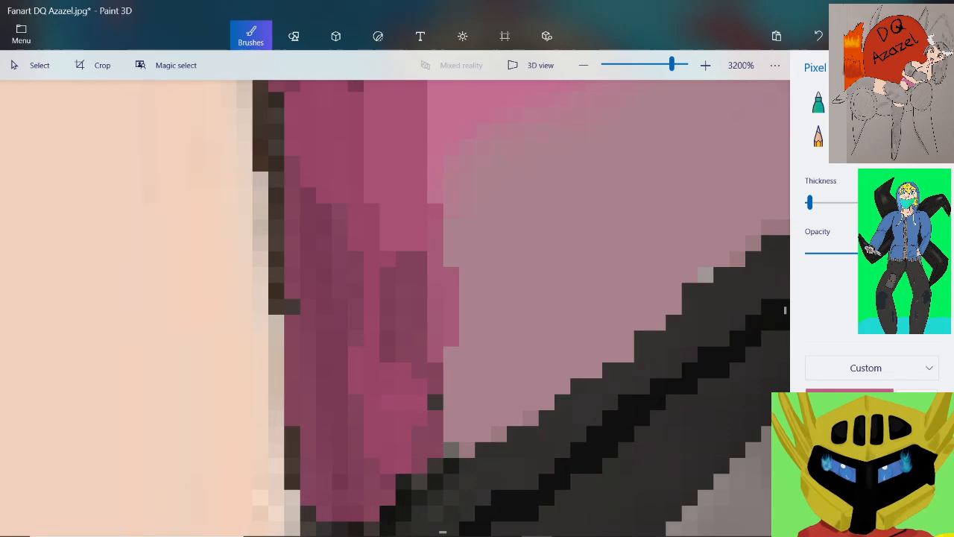
mouse_move(419, 274)
left_mouse_down()
mouse_move(441, 408)
mouse_move(438, 446)
mouse_move(448, 457)
mouse_move(438, 464)
mouse_move(389, 435)
mouse_move(387, 270)
mouse_move(388, 339)
left_mouse_up()
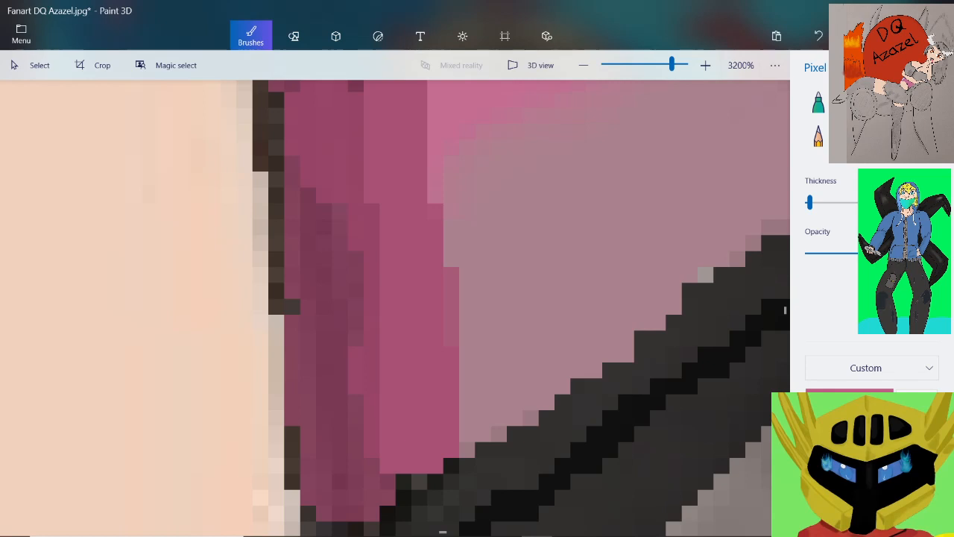
Try trimming the strip's lower outer edge with the mauve shadow colour, and undo the stroke
scroll(785, 309, "down", 2)
scroll(784, 309, "up", 2)
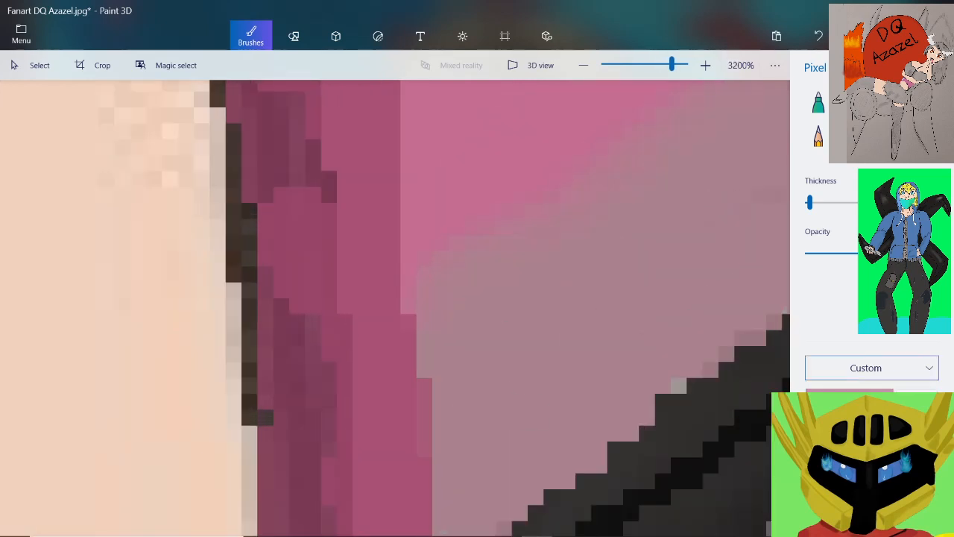
scroll(440, 335, "down", 1)
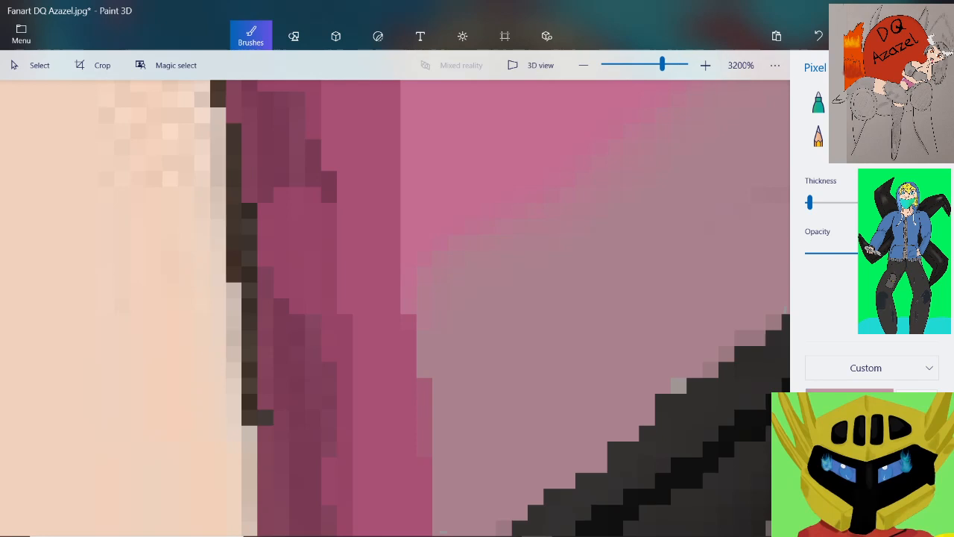
scroll(422, 419, "up", 1)
mouse_move(444, 309)
left_mouse_down()
mouse_move(436, 373)
mouse_move(483, 483)
left_mouse_up()
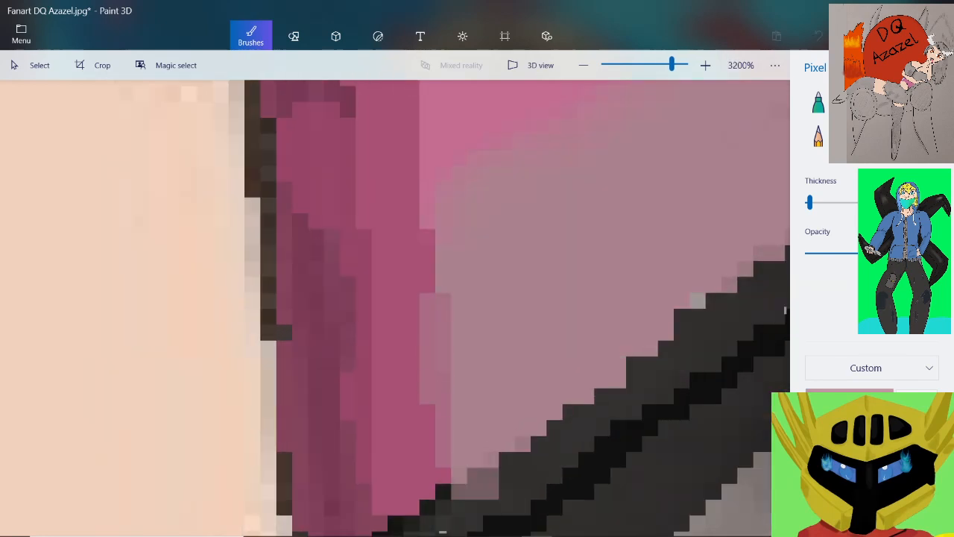
left_click(860, 36)
left_click(819, 36)
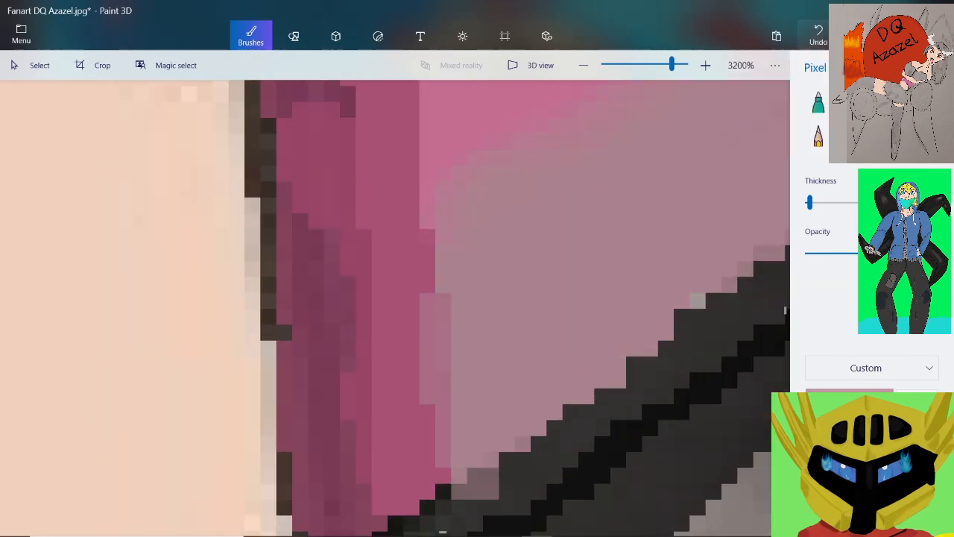
left_click(818, 36)
Repaint the strip's lower outer edge beside the shadow in mauve to narrow the strip
mouse_move(419, 213)
left_mouse_down()
mouse_move(443, 332)
mouse_move(437, 431)
mouse_move(473, 476)
left_mouse_up()
left_click_drag(428, 300, 427, 318)
mouse_move(411, 237)
left_mouse_down()
mouse_move(443, 380)
mouse_move(443, 459)
left_mouse_up()
Trim the strip's outer edge just above the mauve shadow with the top's base pink
scroll(438, 319, "down", 1)
scroll(425, 179, "up", 1)
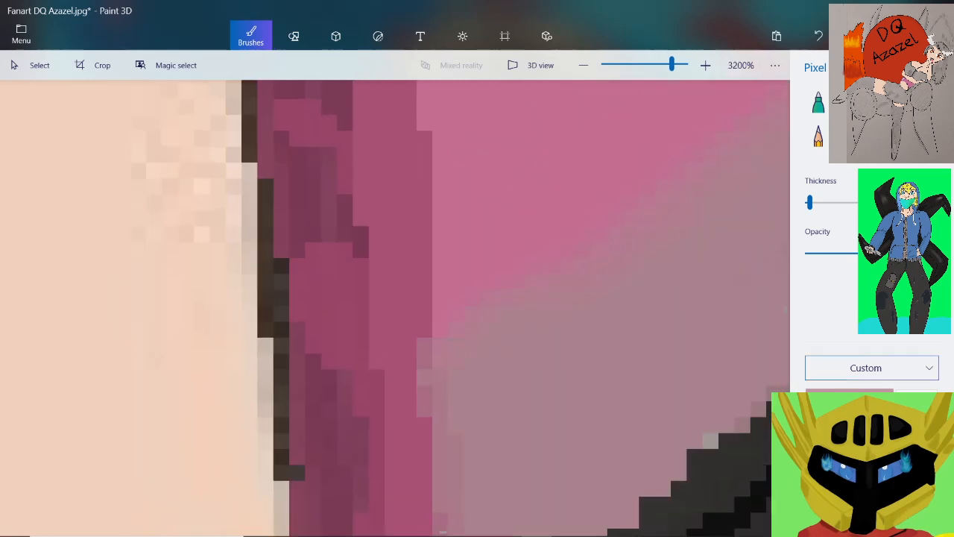
mouse_move(408, 118)
left_mouse_down()
mouse_move(424, 179)
mouse_move(425, 335)
left_mouse_up()
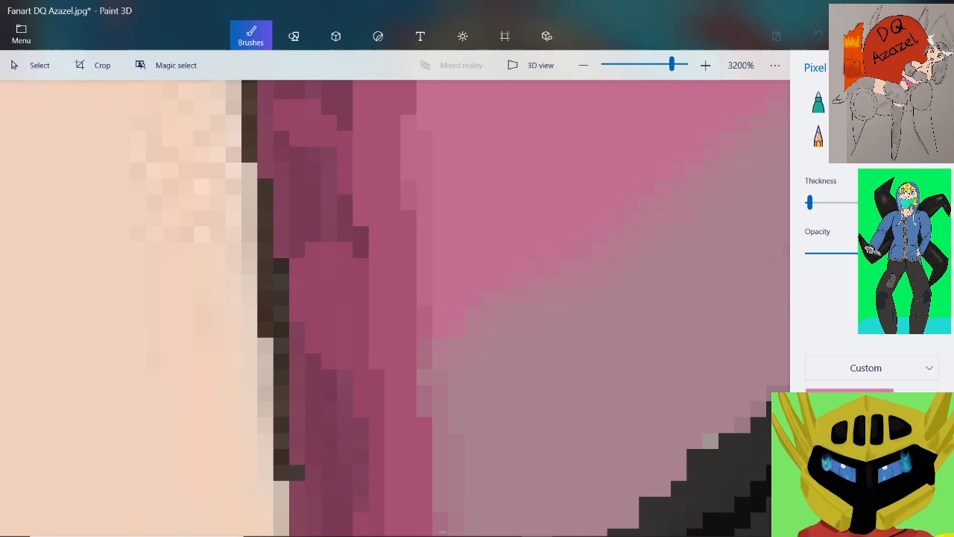
Set the brush colour to a deeper dark pink, hex 9a4166
scroll(424, 335, "down", 3)
scroll(440, 291, "down", 1)
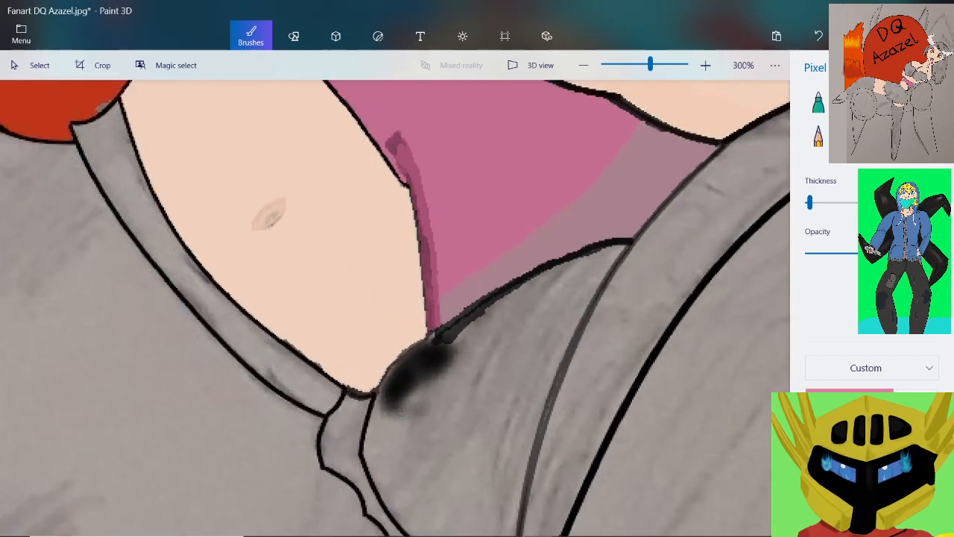
scroll(411, 163, "up", 3)
scroll(414, 147, "down", 2)
scroll(386, 93, "up", 3)
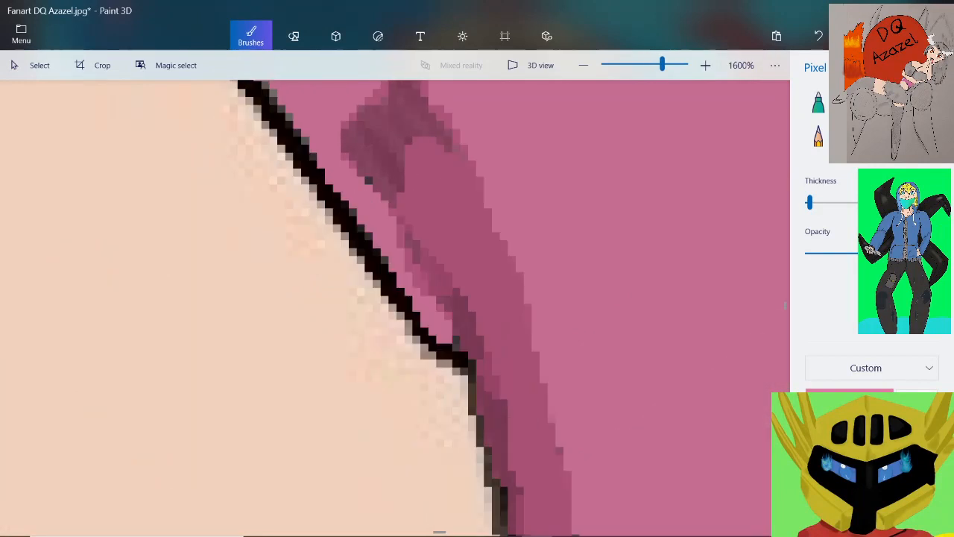
left_click(849, 403)
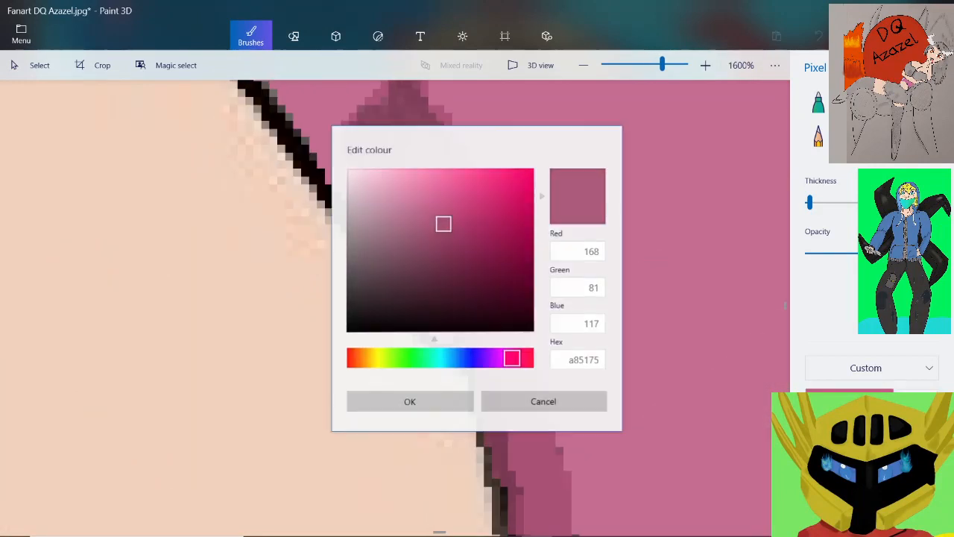
left_click_drag(444, 225, 454, 233)
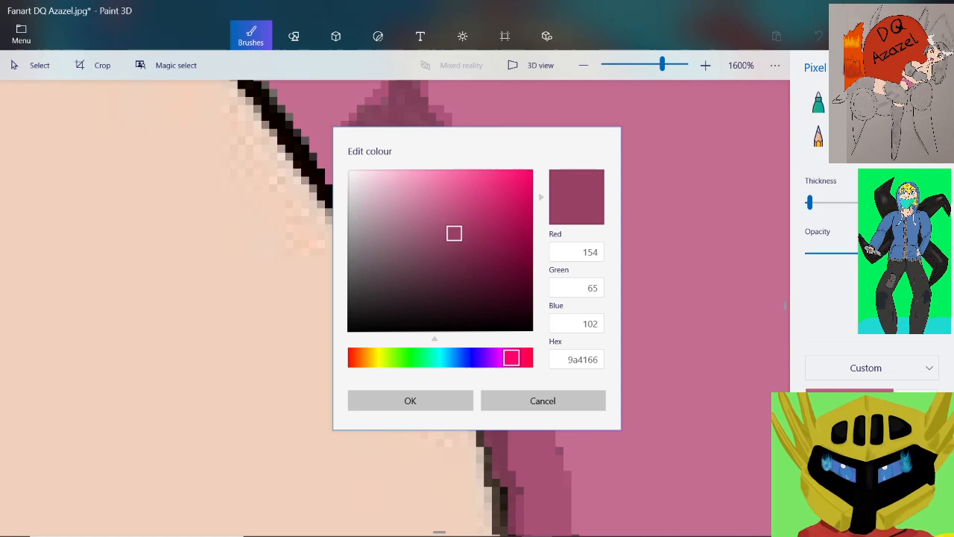
left_click(409, 400)
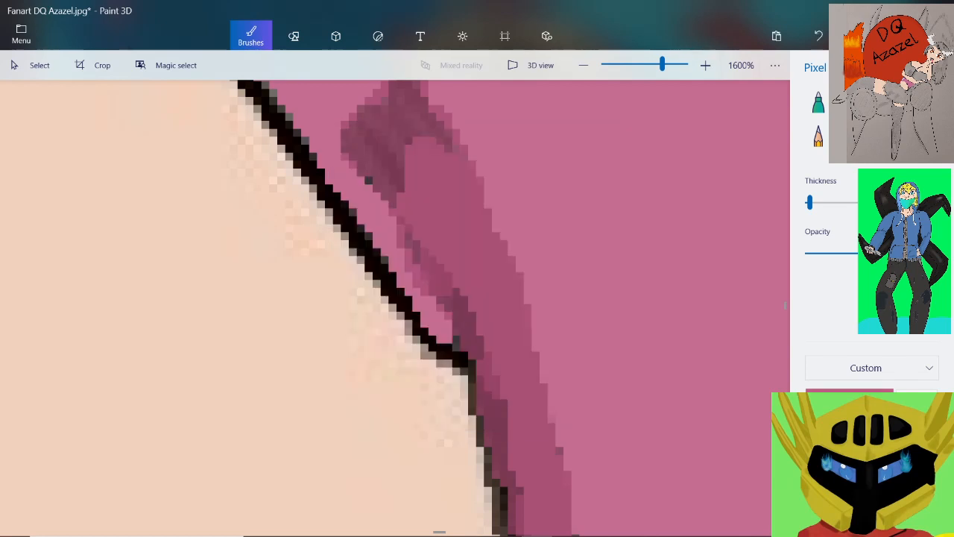
Paint the deeper pink along the inner side of the strip's upper part, filling the gap to the black outline
scroll(477, 255, "up", 1)
scroll(462, 240, "down", 1)
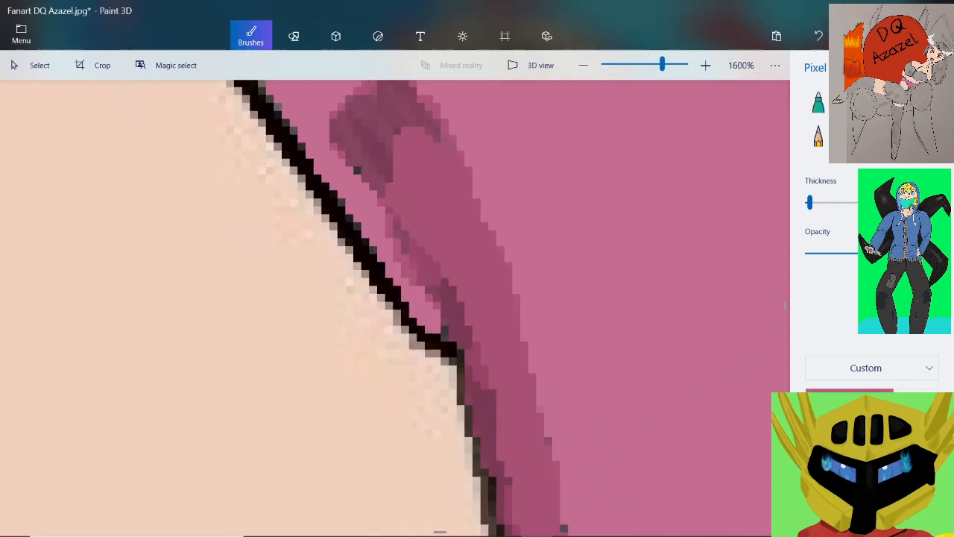
scroll(459, 296, "up", 1)
mouse_move(351, 126)
left_mouse_down()
mouse_move(430, 249)
mouse_move(470, 355)
left_mouse_up()
mouse_move(359, 135)
left_mouse_down()
mouse_move(445, 302)
mouse_move(399, 285)
mouse_move(337, 136)
left_mouse_up()
left_click_drag(363, 142, 412, 221)
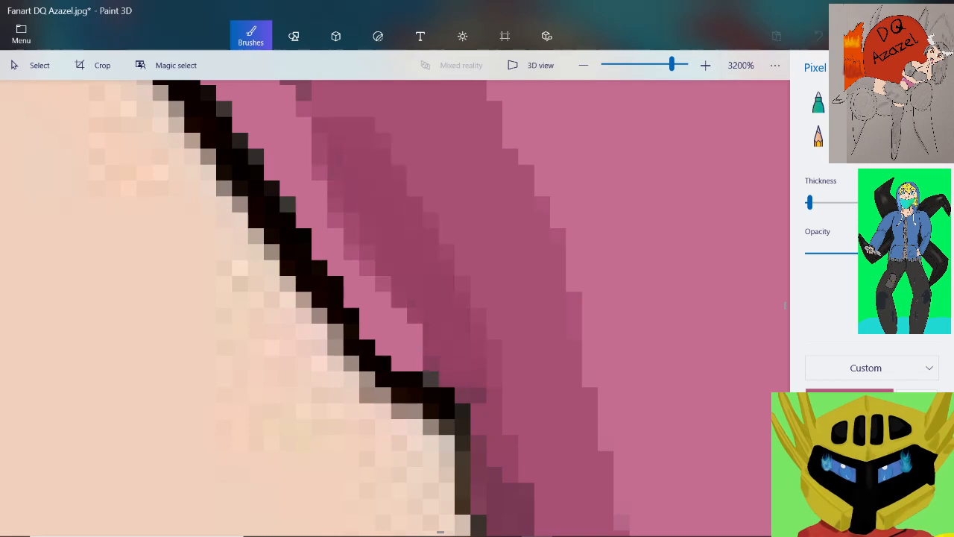
mouse_move(441, 358)
left_mouse_down()
mouse_move(373, 296)
mouse_move(322, 176)
left_mouse_up()
mouse_move(337, 237)
left_mouse_down()
mouse_move(409, 361)
mouse_move(384, 348)
left_mouse_up()
Continue the deeper pink down the strip's inner side just below the outline's corner, covering dark pixels beside the skin
scroll(381, 197, "down", 2)
scroll(498, 427, "up", 1)
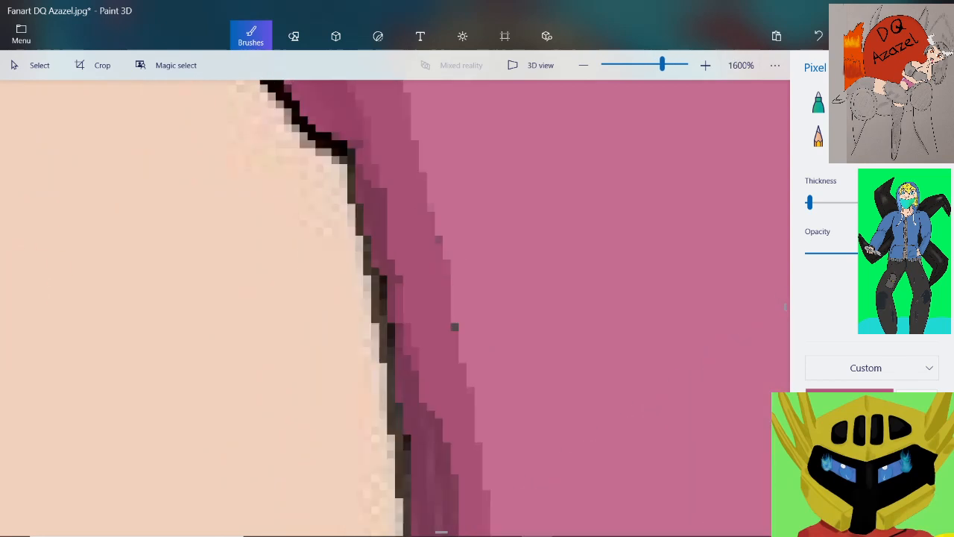
left_click_drag(352, 152, 375, 160)
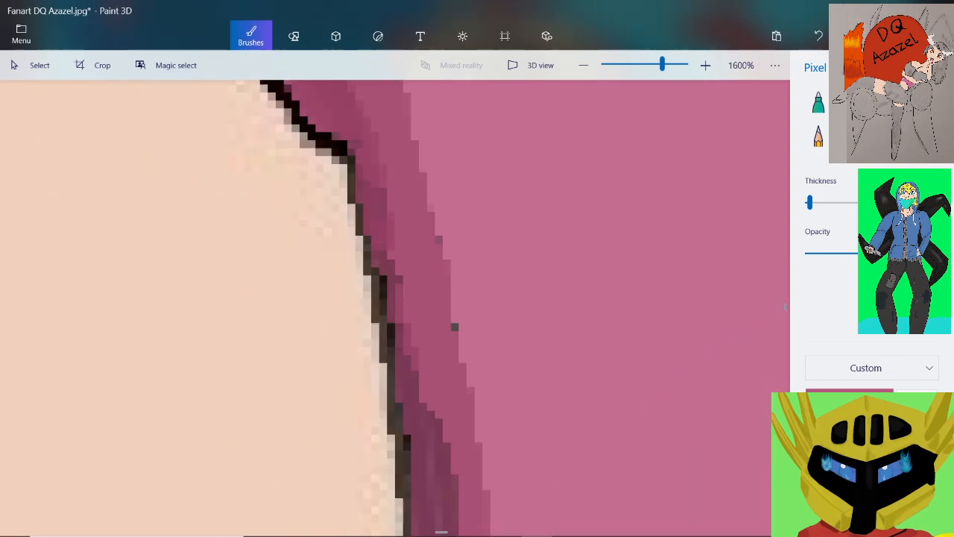
left_click_drag(383, 279, 375, 271)
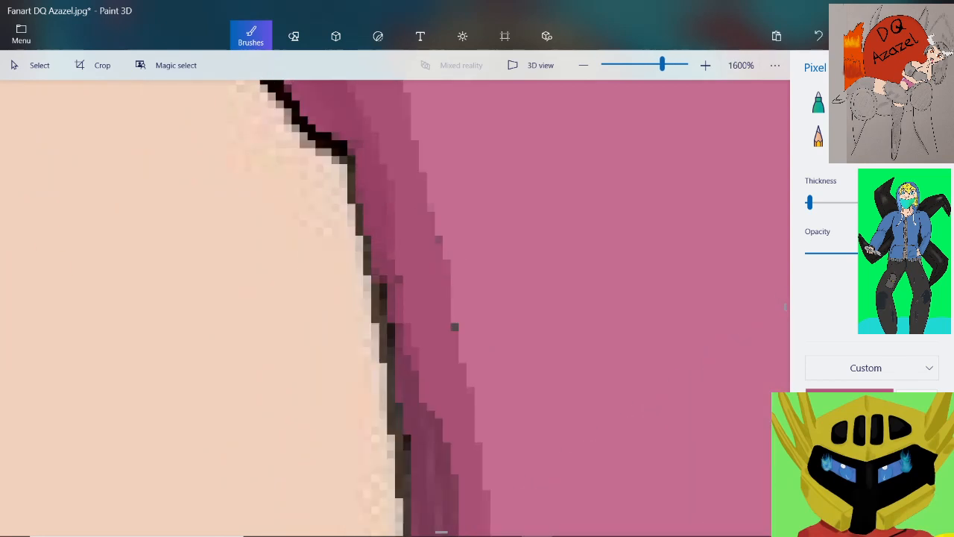
left_click_drag(407, 311, 399, 232)
left_click_drag(375, 271, 383, 295)
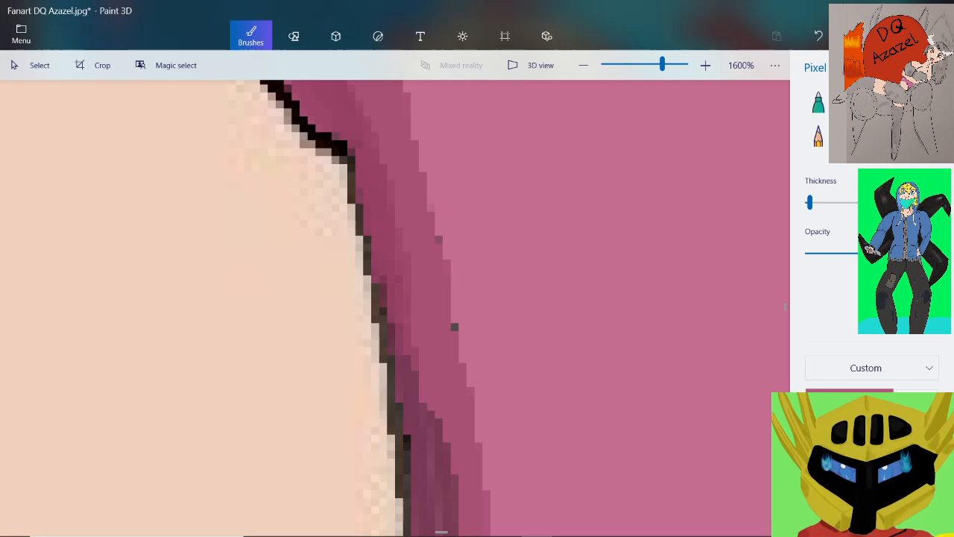
Cover the purple streaks on the inner side of the strip's middle section with the deeper pink
scroll(453, 326, "down", 2)
scroll(454, 327, "up", 2)
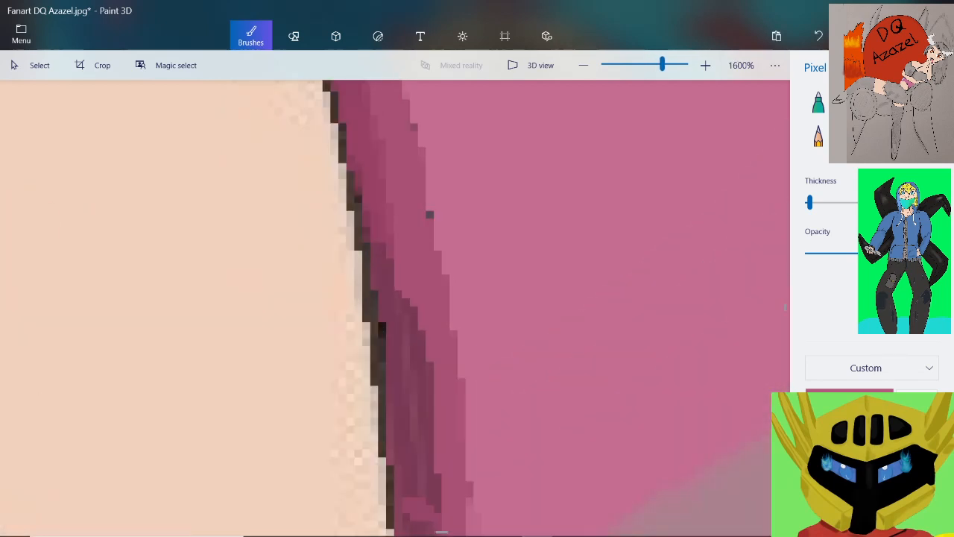
scroll(393, 291, "up", 1)
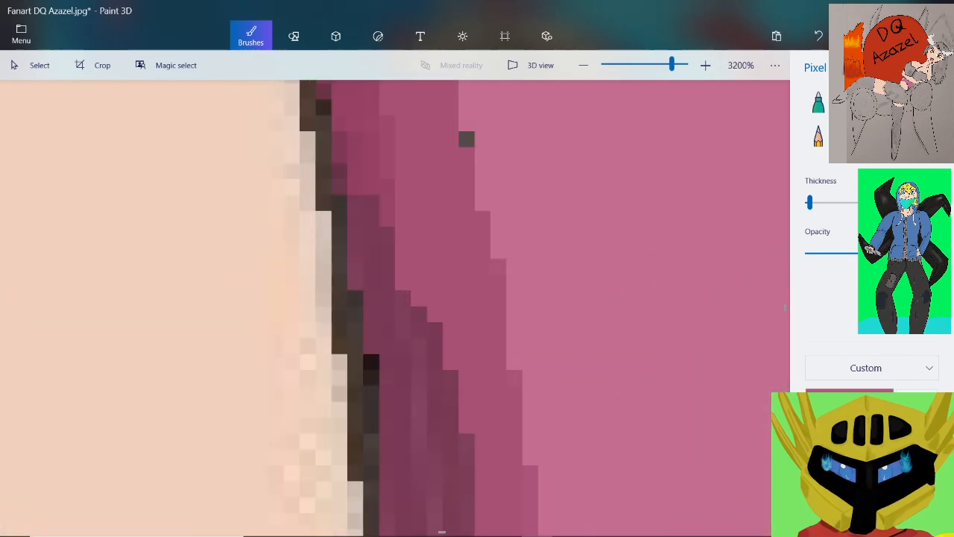
mouse_move(403, 234)
left_mouse_down()
mouse_move(402, 282)
mouse_move(355, 330)
left_mouse_up()
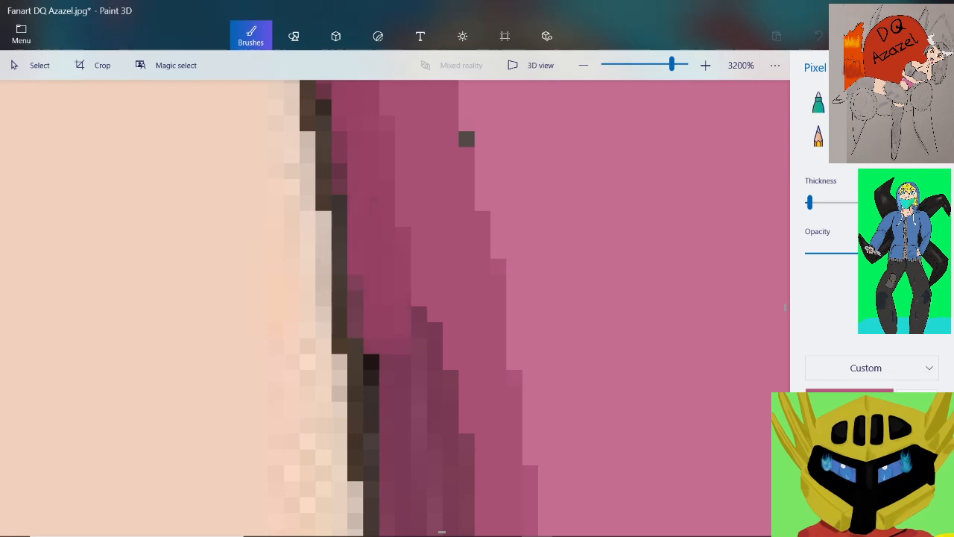
left_click_drag(371, 363, 371, 395)
scroll(395, 308, "down", 3)
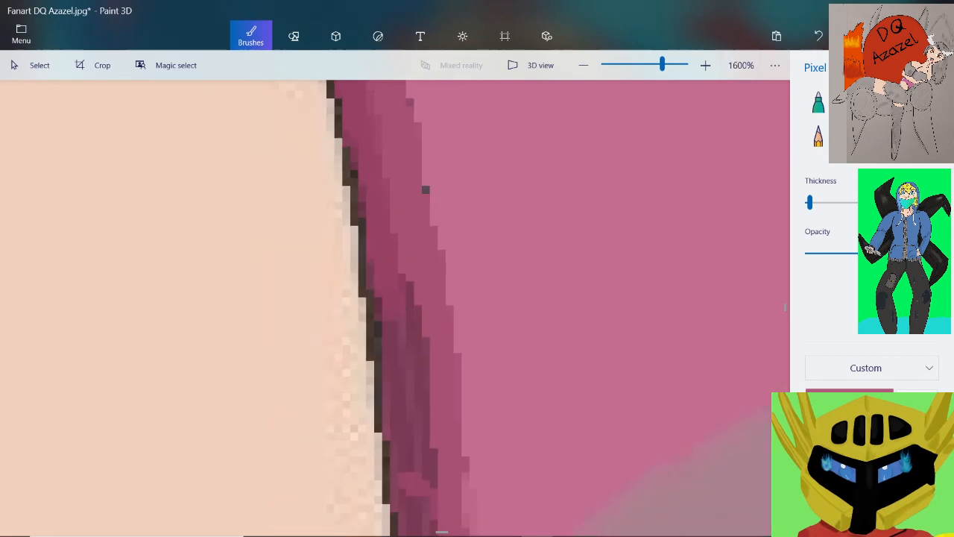
left_click(369, 265)
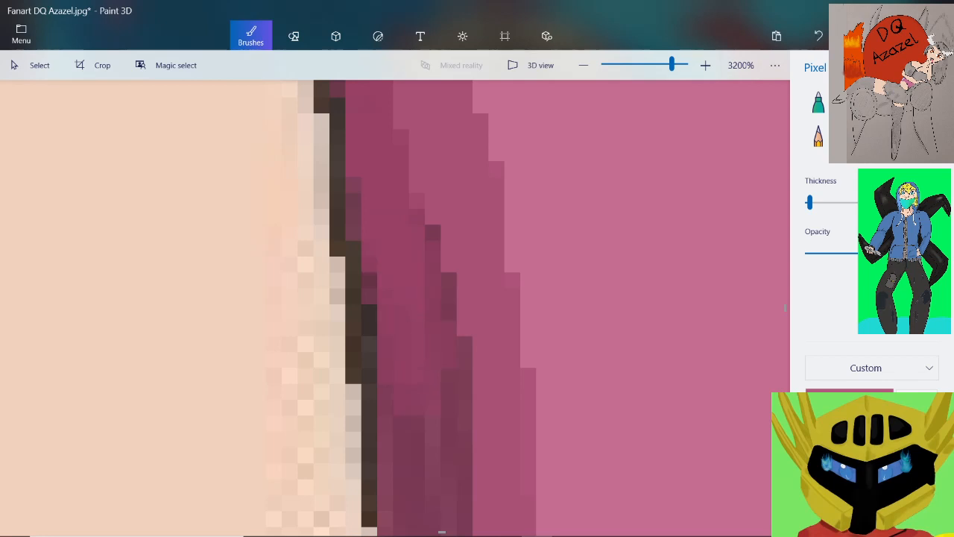
Paint the deeper pink over the remaining dark streaks farther down the strip, above the level of the mauve shadow
scroll(395, 308, "down", 2)
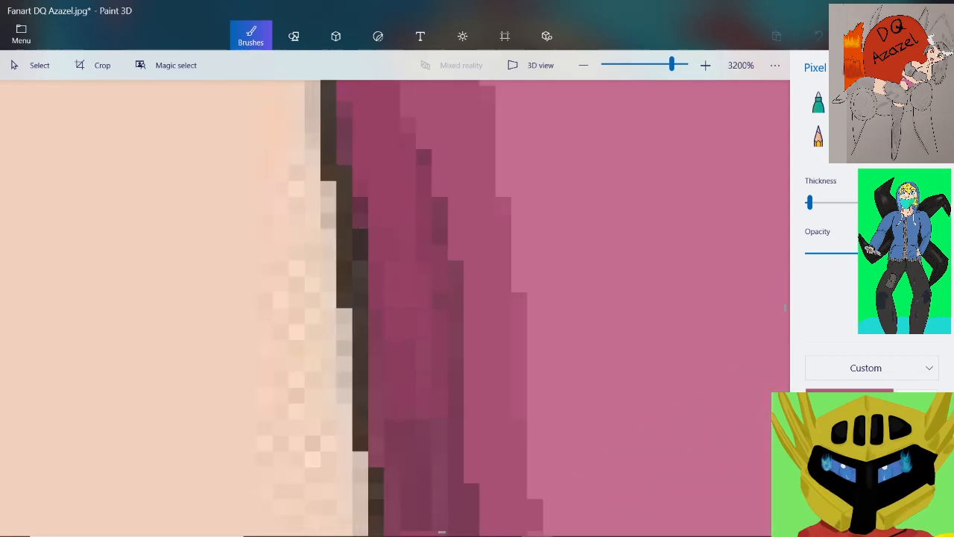
scroll(395, 272, "down", 2)
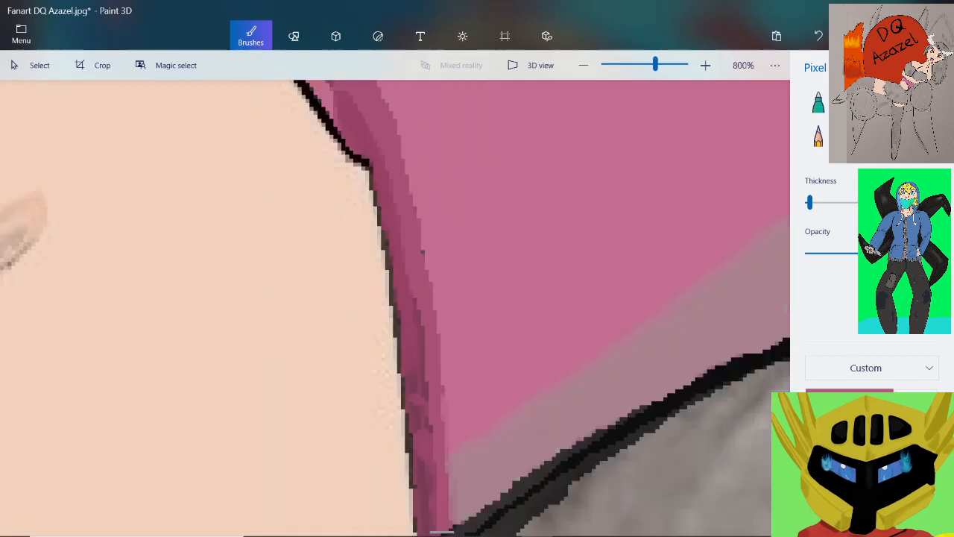
scroll(384, 321, "up", 2)
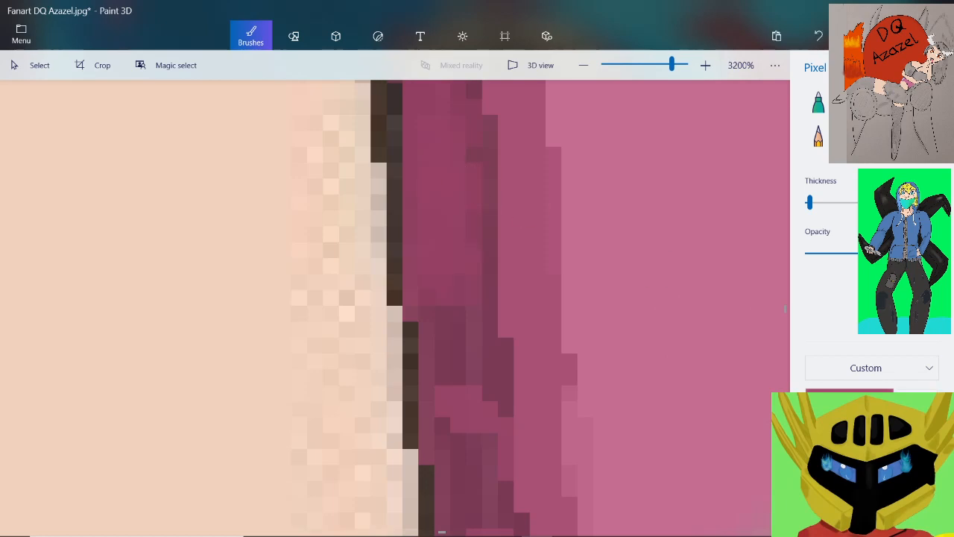
mouse_move(490, 218)
left_mouse_down()
mouse_move(490, 250)
mouse_move(442, 373)
mouse_move(429, 313)
left_mouse_up()
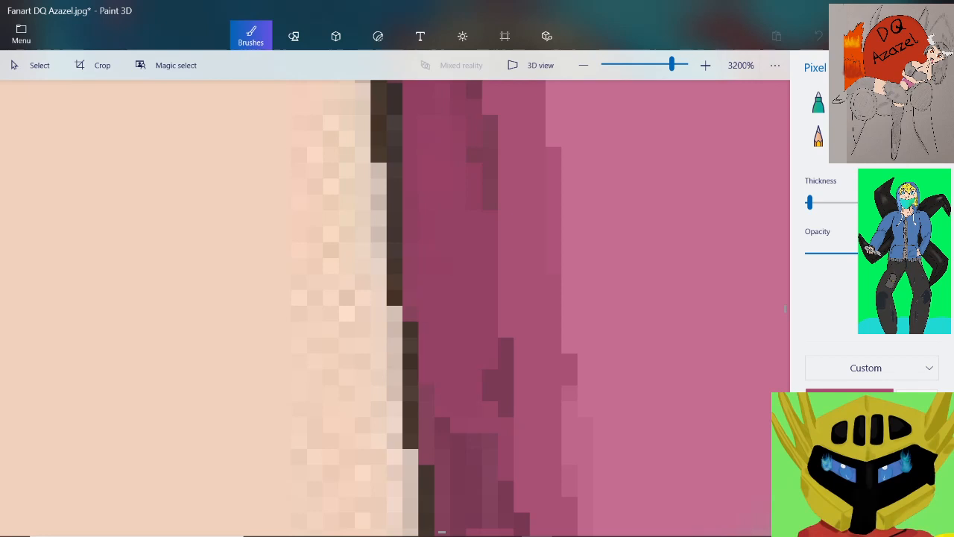
scroll(432, 406, "down", 3)
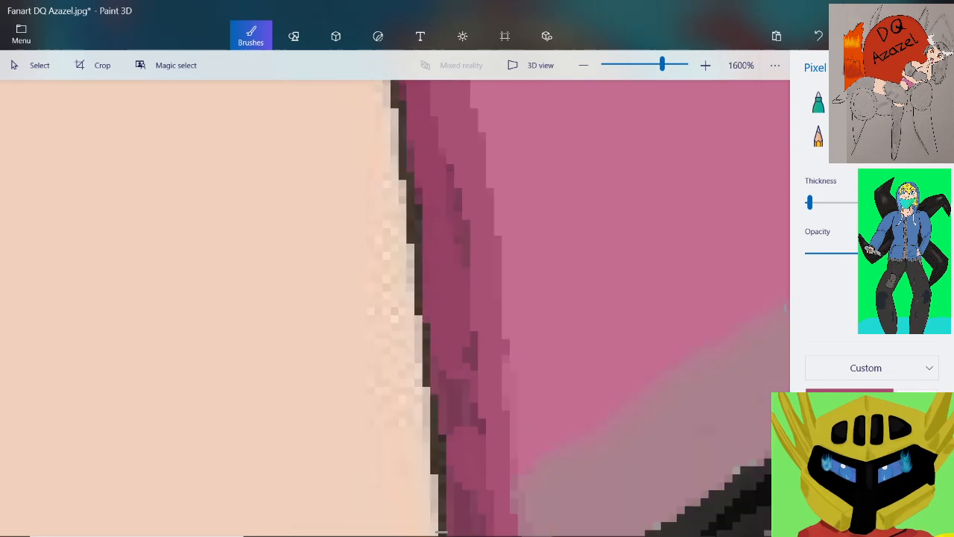
scroll(441, 445, "up", 3)
left_click_drag(423, 334, 448, 438)
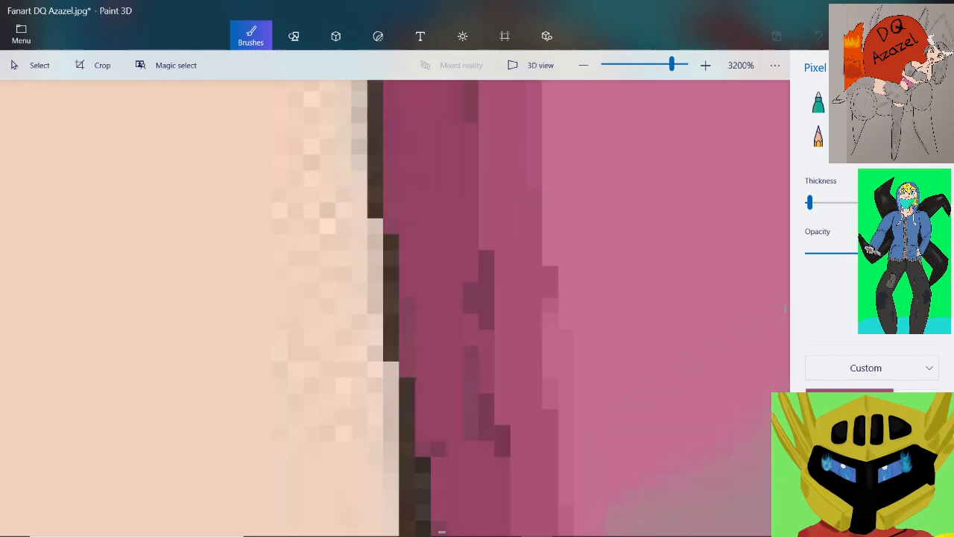
left_click_drag(486, 410, 471, 289)
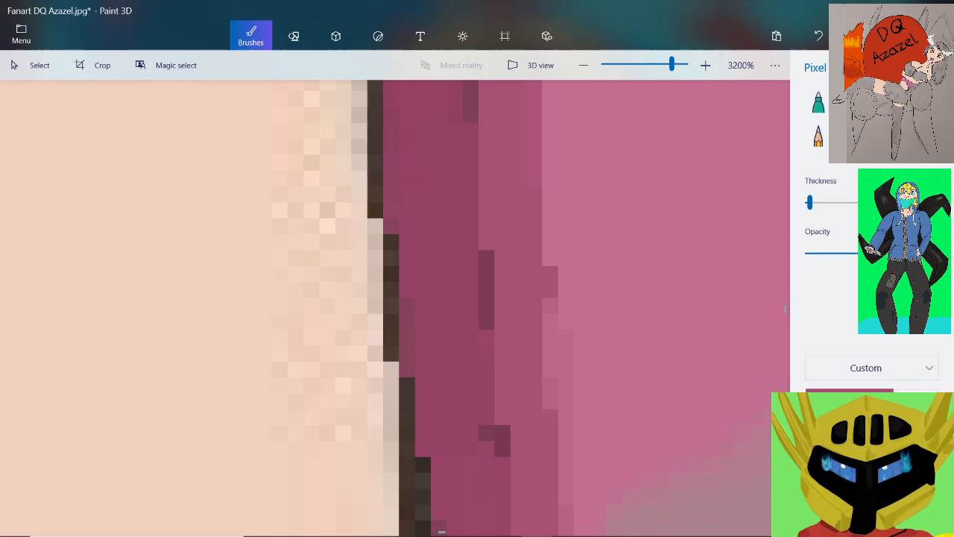
Paint the deeper pink over the dark pixels on the strip's inner side, level with the start of the mauve shadow
scroll(434, 102, "up", 1)
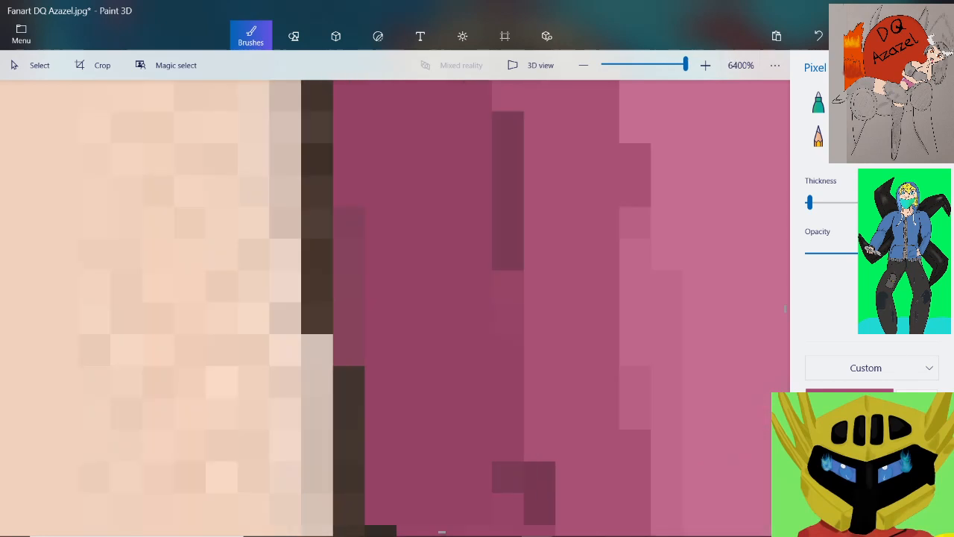
scroll(445, 392, "down", 2)
scroll(461, 485, "up", 2)
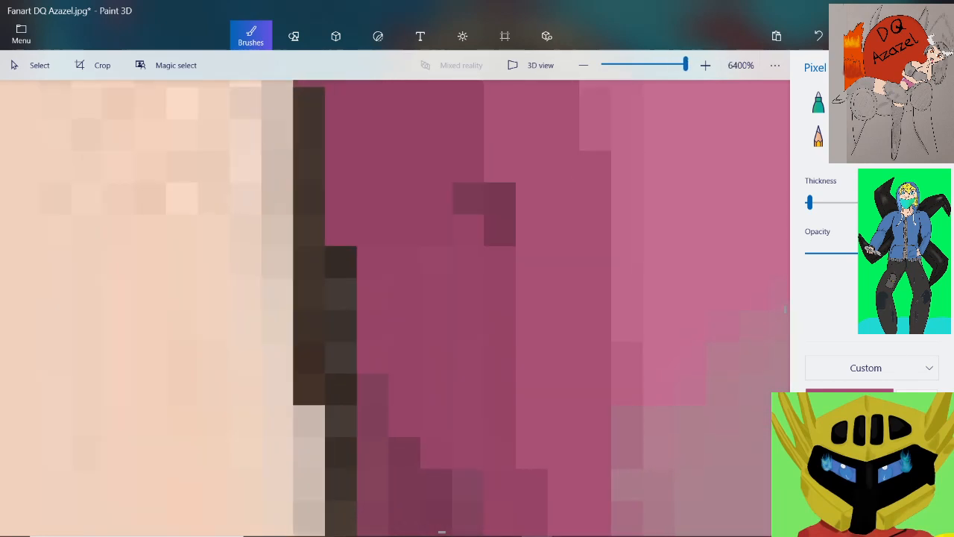
mouse_move(374, 440)
left_mouse_down()
mouse_move(404, 453)
mouse_move(435, 512)
left_mouse_up()
scroll(409, 313, "down", 3)
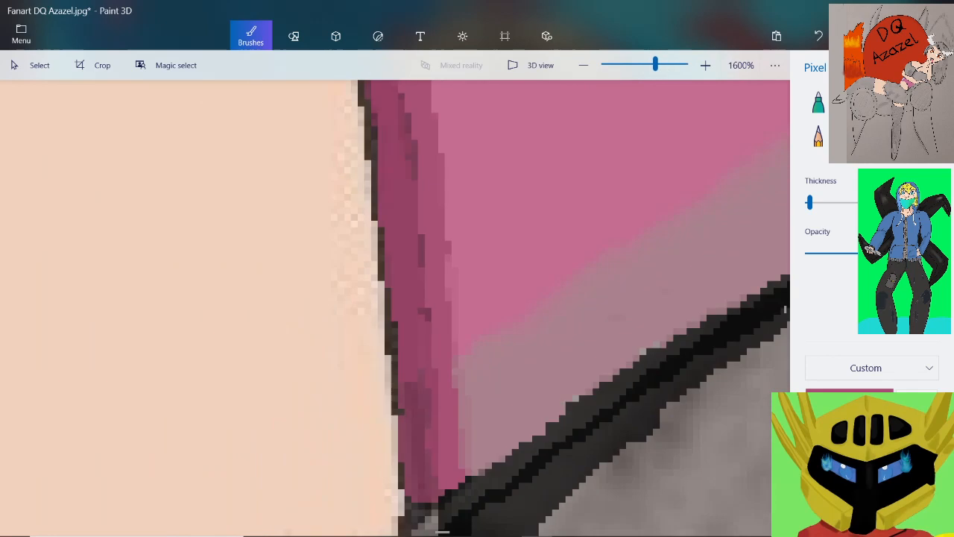
Fill the inner side of the strip's lower end with the deeper pink down to the black outline, covering the purple streaks
scroll(410, 395, "up", 1)
scroll(410, 418, "up", 1)
mouse_move(399, 149)
left_mouse_down()
mouse_move(414, 395)
mouse_move(387, 447)
mouse_move(406, 466)
left_mouse_up()
left_click_drag(372, 356, 373, 467)
left_click_drag(436, 384, 445, 440)
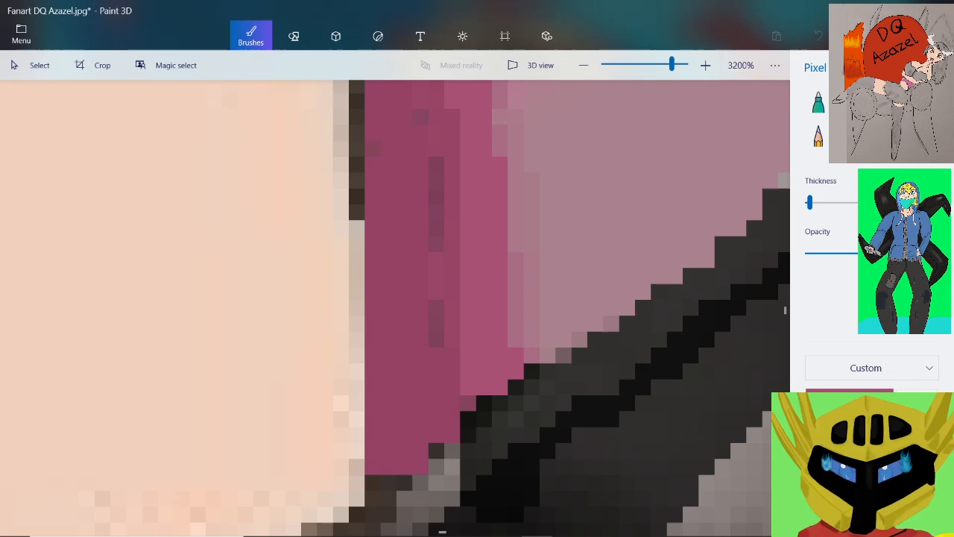
left_click_drag(436, 246, 421, 117)
scroll(391, 287, "down", 5)
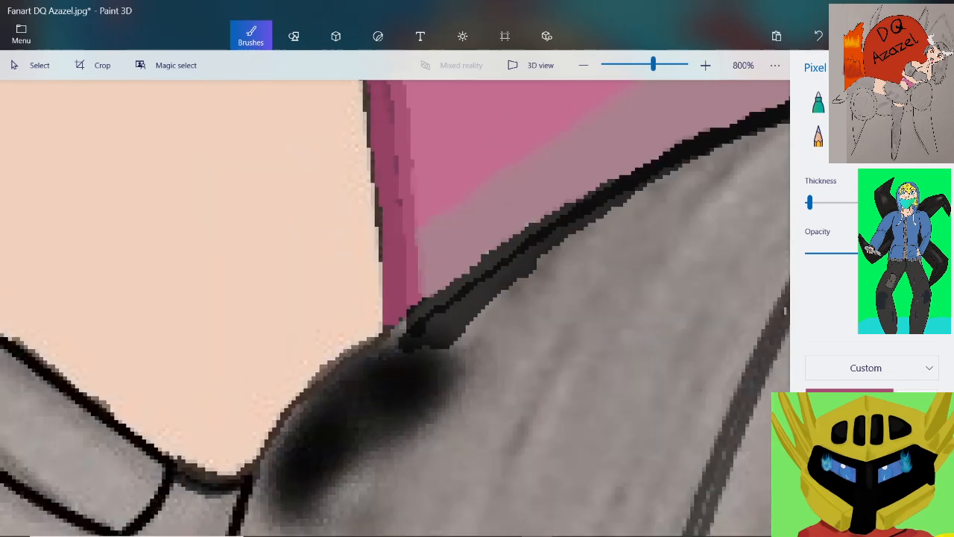
Switch to a near-black watercolour brush at minimum thickness and shade the strip along the black outline just above its corner
scroll(373, 198, "up", 5)
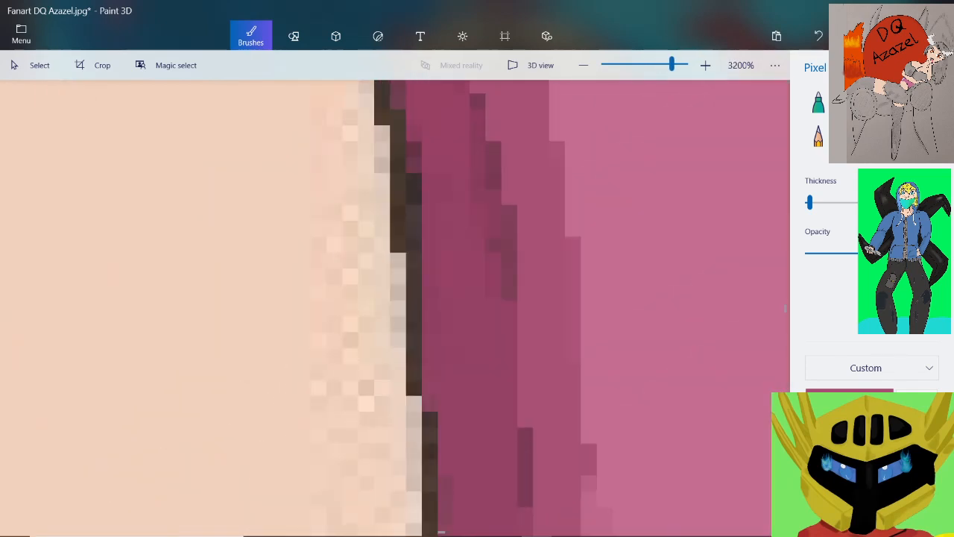
left_click(839, 498)
left_click(899, 103)
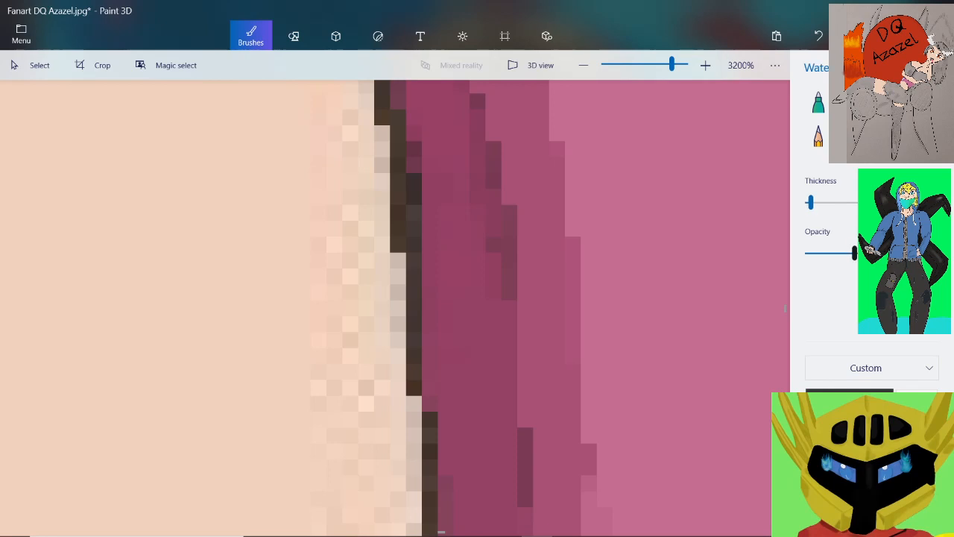
left_click_drag(811, 202, 804, 202)
scroll(596, 335, "down", 1)
scroll(395, 306, "down", 3)
scroll(671, 190, "up", 3)
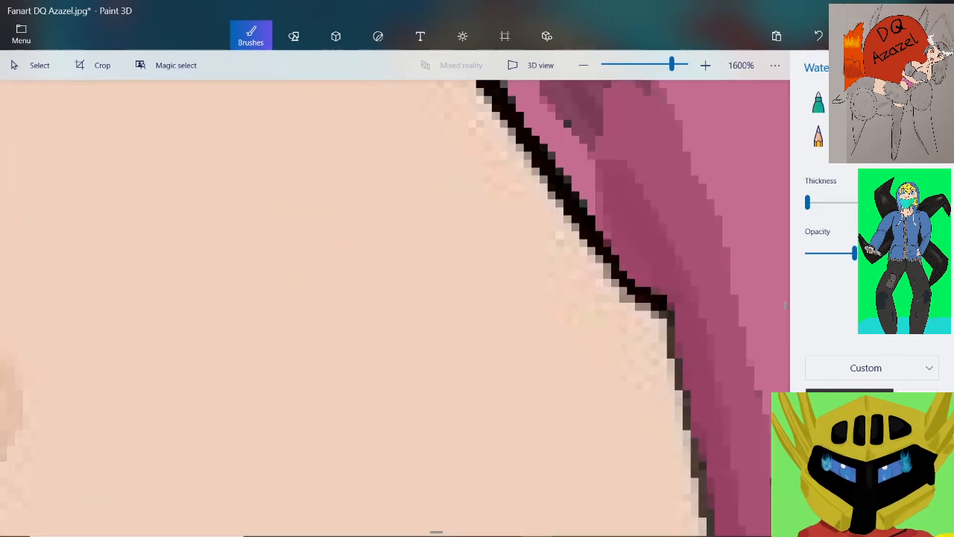
mouse_move(563, 240)
left_mouse_down()
mouse_move(618, 328)
mouse_move(660, 358)
left_mouse_up()
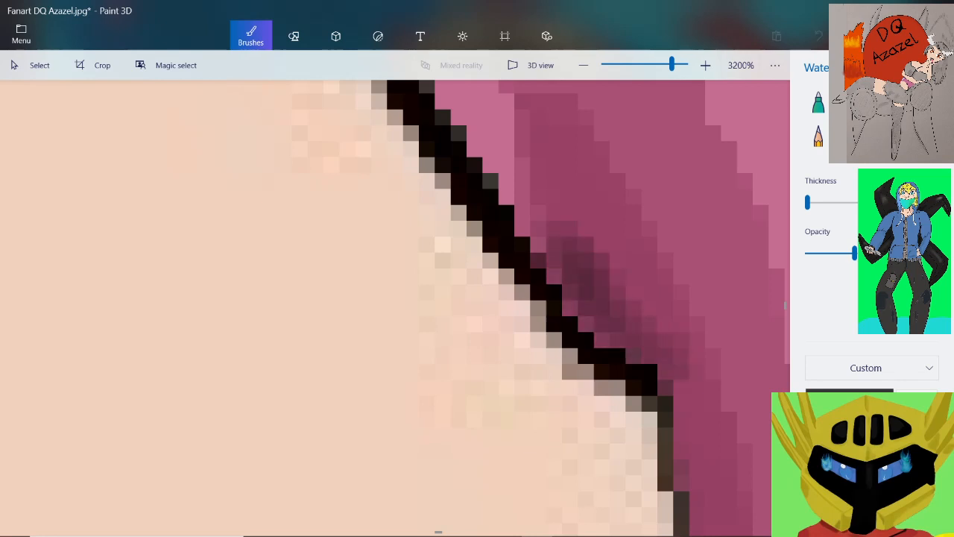
Extend the dark watercolour shading around the outline's corner and a short way down the strip's inner edge
scroll(645, 313, "down", 3)
scroll(661, 318, "up", 1)
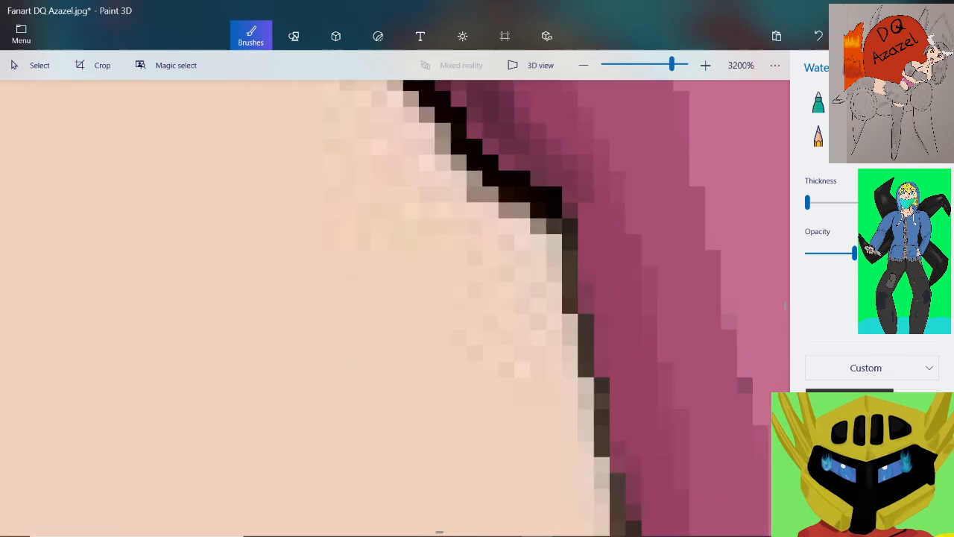
mouse_move(583, 189)
left_mouse_down()
mouse_move(598, 274)
mouse_move(587, 249)
mouse_move(616, 332)
left_mouse_up()
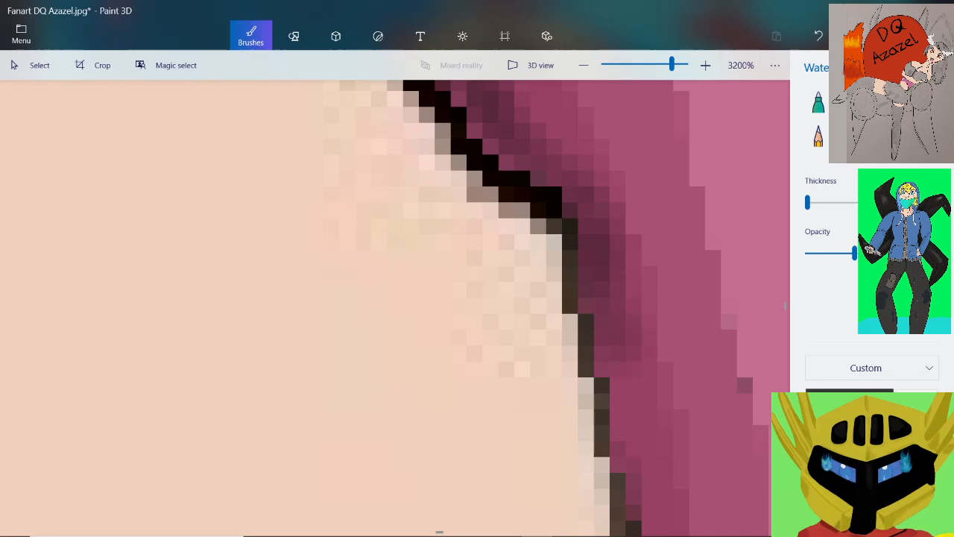
left_click_drag(602, 292, 619, 386)
scroll(619, 230, "down", 1)
scroll(620, 229, "down", 1)
scroll(663, 377, "up", 2)
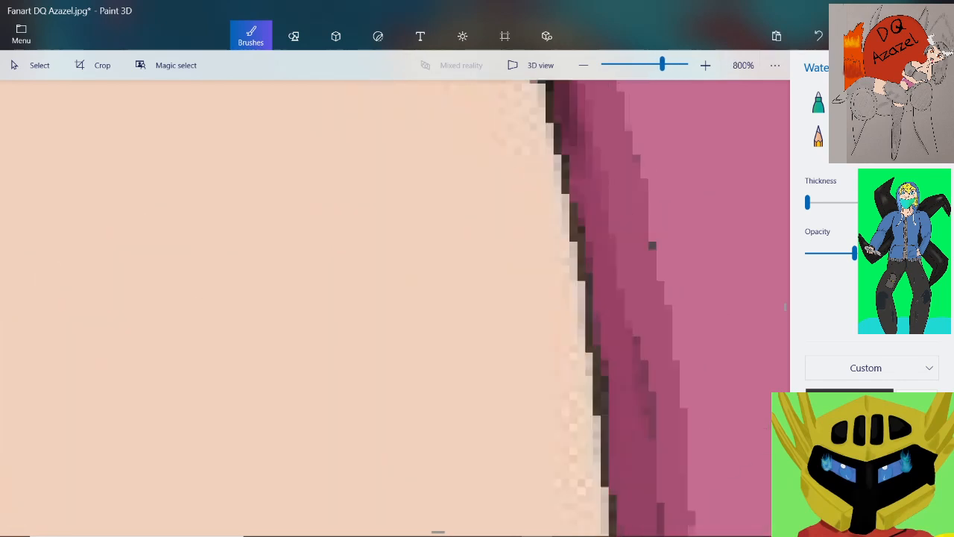
Save the drawing
scroll(628, 218, "down", 1)
scroll(570, 115, "up", 1)
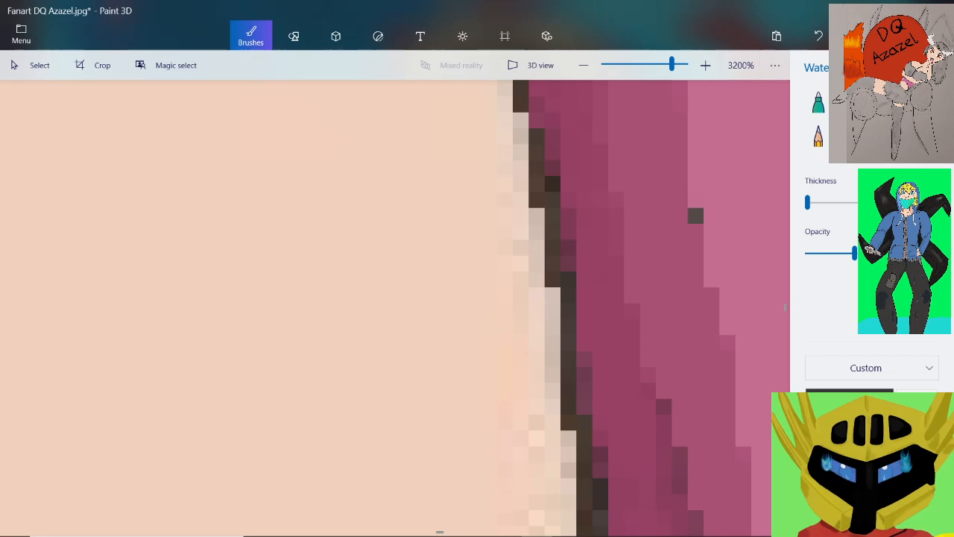
mouse_move(440, 532)
left_click(21, 33)
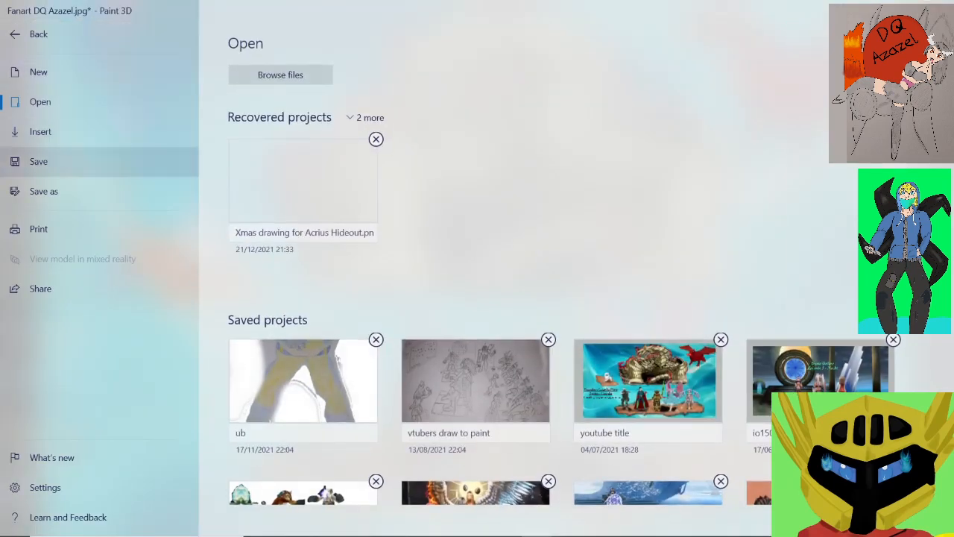
left_click(39, 162)
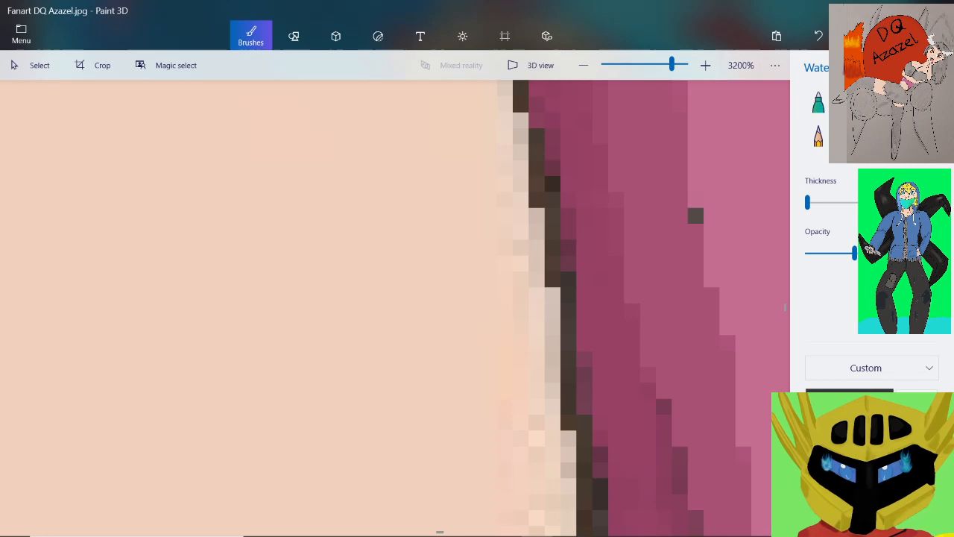
scroll(630, 263, "down", 2)
scroll(716, 298, "up", 1)
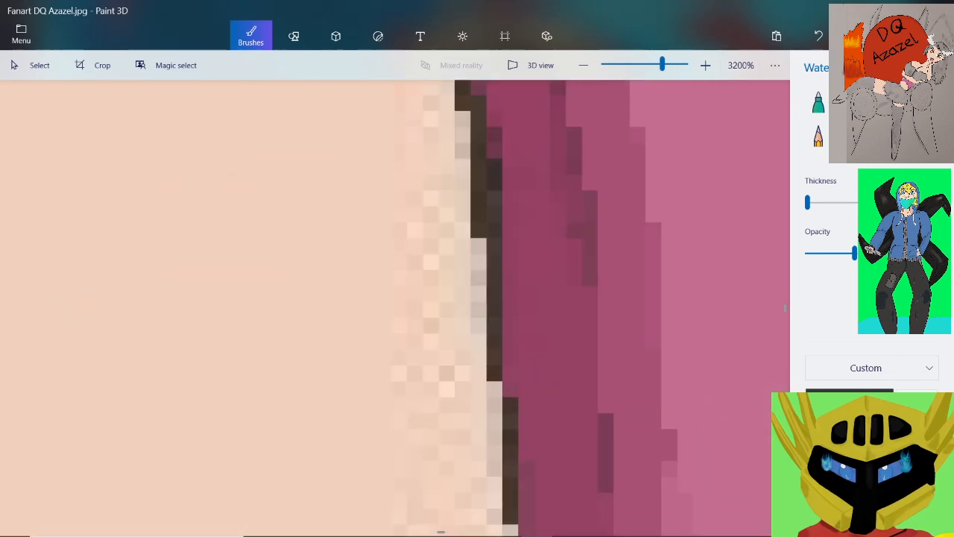
scroll(522, 298, "down", 1)
scroll(522, 298, "up", 1)
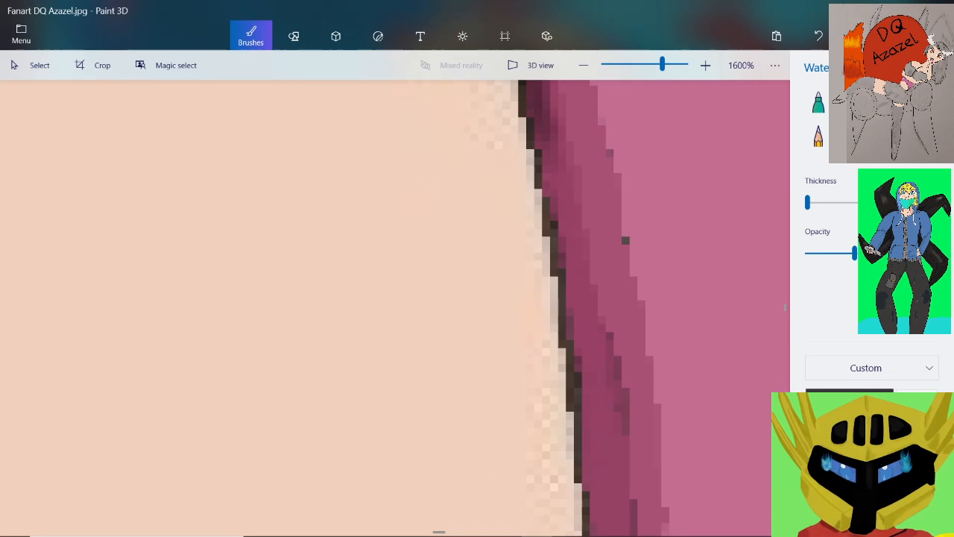
left_click(865, 404)
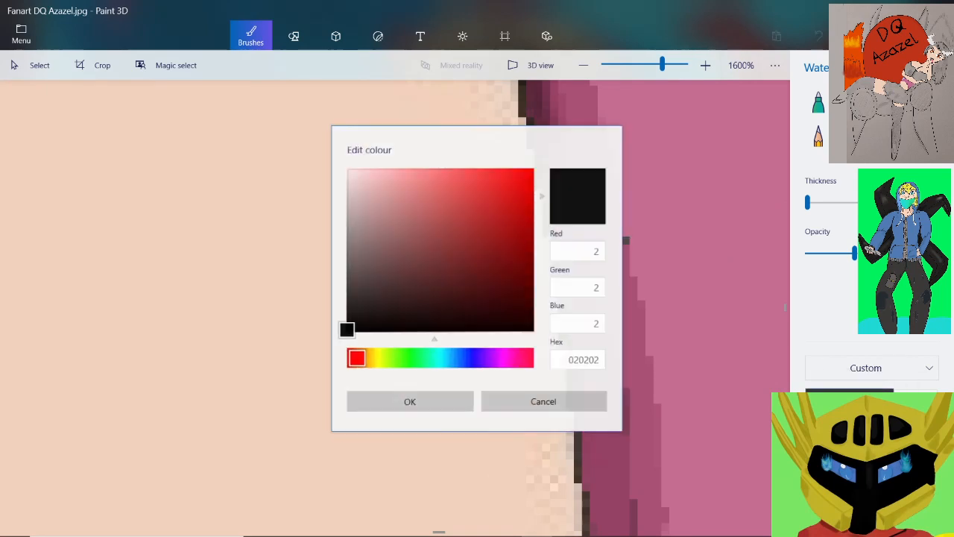
left_click_drag(357, 358, 475, 358)
left_click(542, 400)
Sample the deeper pink from the strip and edit it to a slightly darker shade for the watercolour brush
left_click(917, 403)
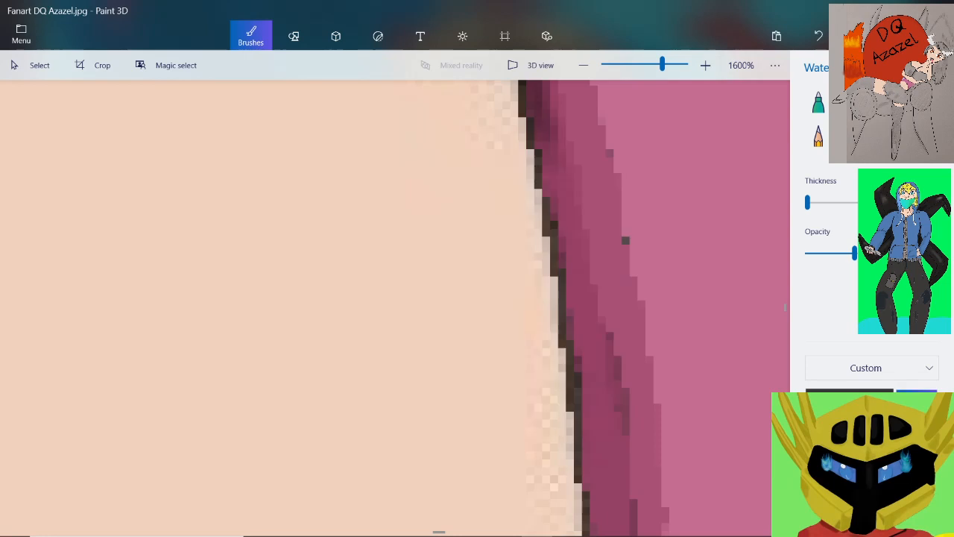
left_click(577, 204)
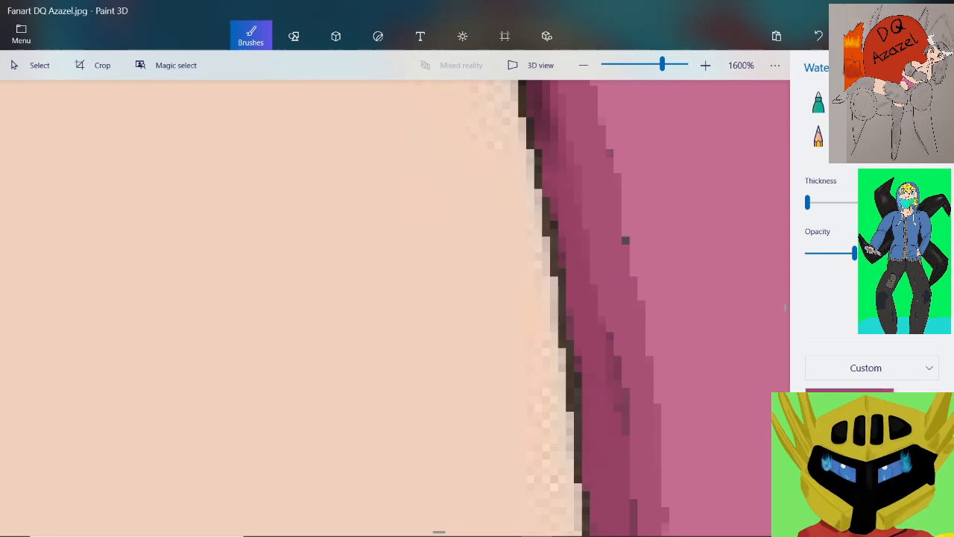
left_click(849, 403)
left_click_drag(454, 234, 467, 250)
left_click(410, 401)
Raise the watercolour opacity and shade the strip's inner side below the outline's corner with the darker pink
scroll(536, 151, "up", 1)
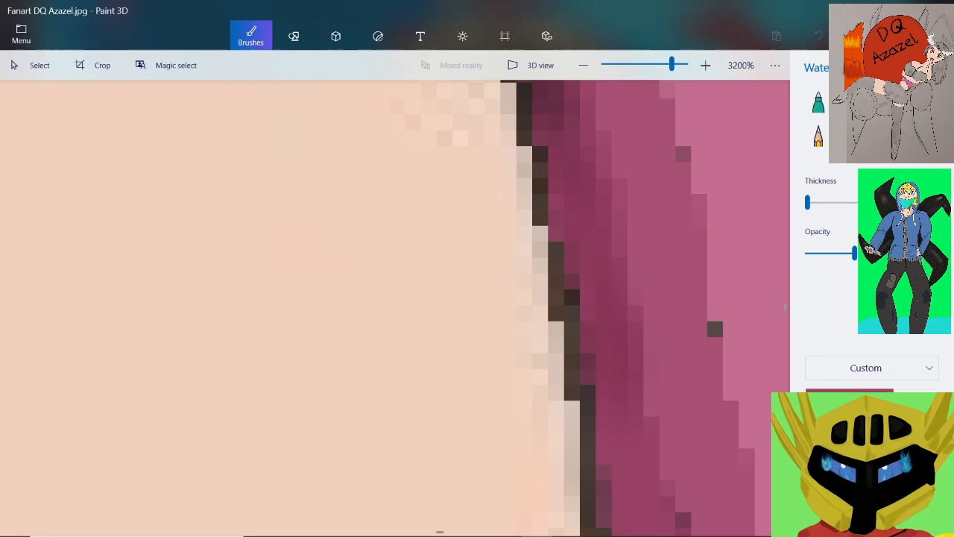
left_click_drag(855, 254, 937, 253)
scroll(636, 307, "down", 5)
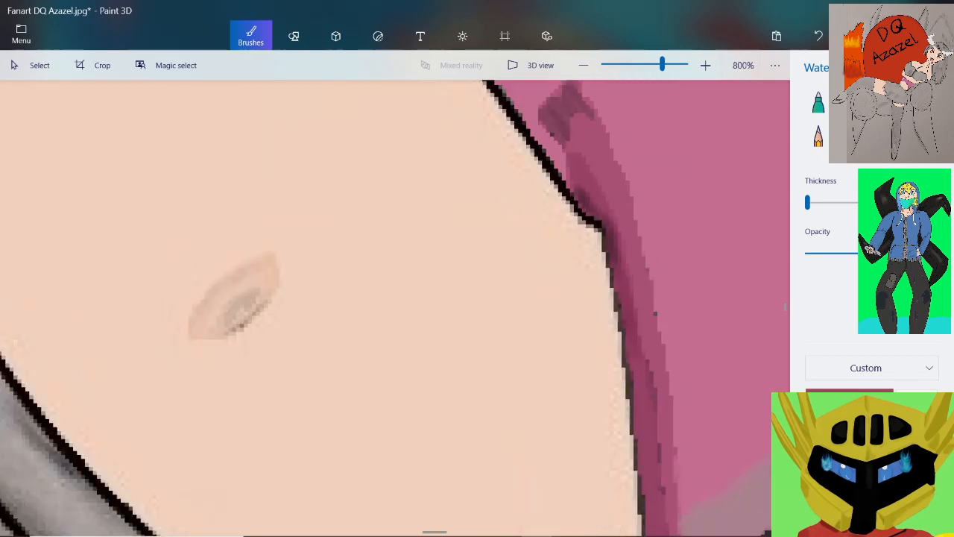
scroll(656, 313, "up", 5)
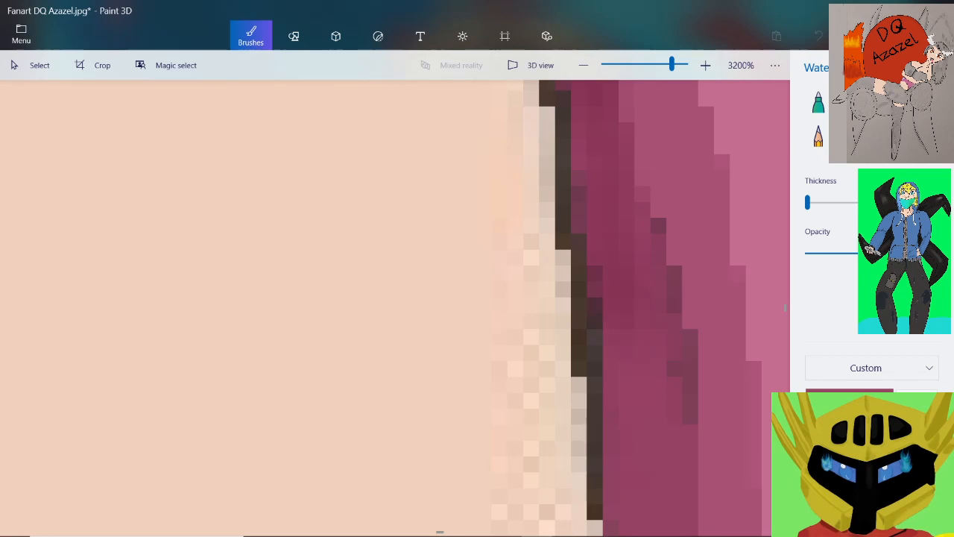
scroll(629, 273, "down", 3)
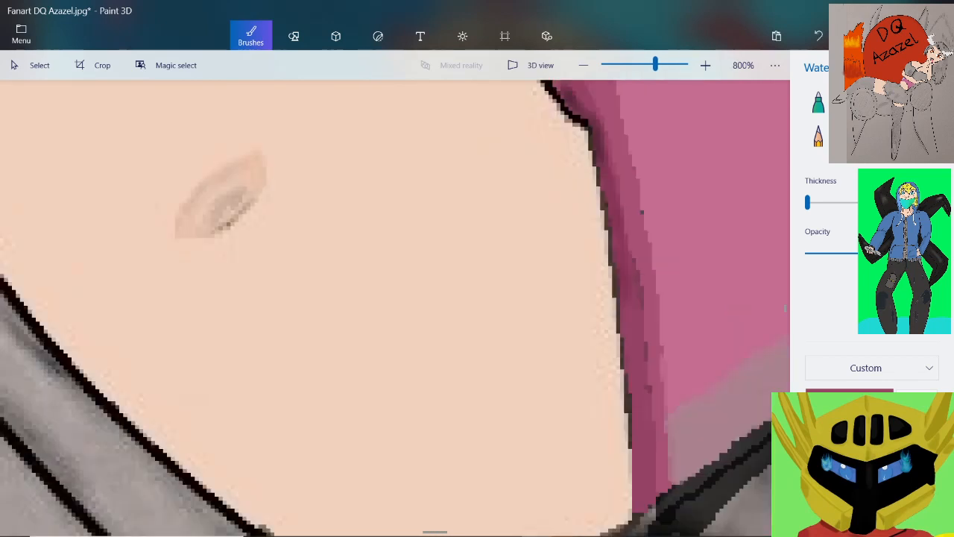
Continue the darker pink watercolour shading down the inner side of the strip's middle section, above the mauve shadow
scroll(620, 273, "up", 3)
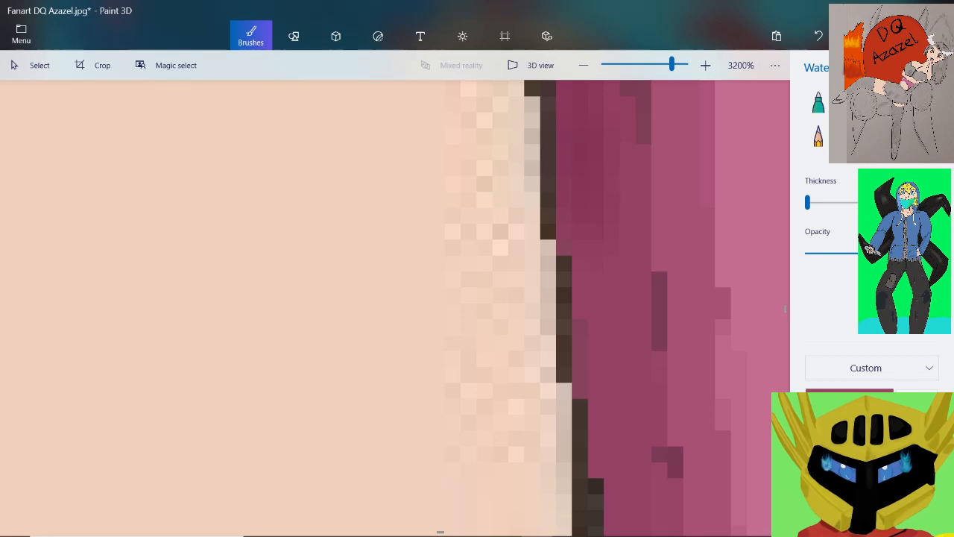
left_click_drag(612, 250, 612, 286)
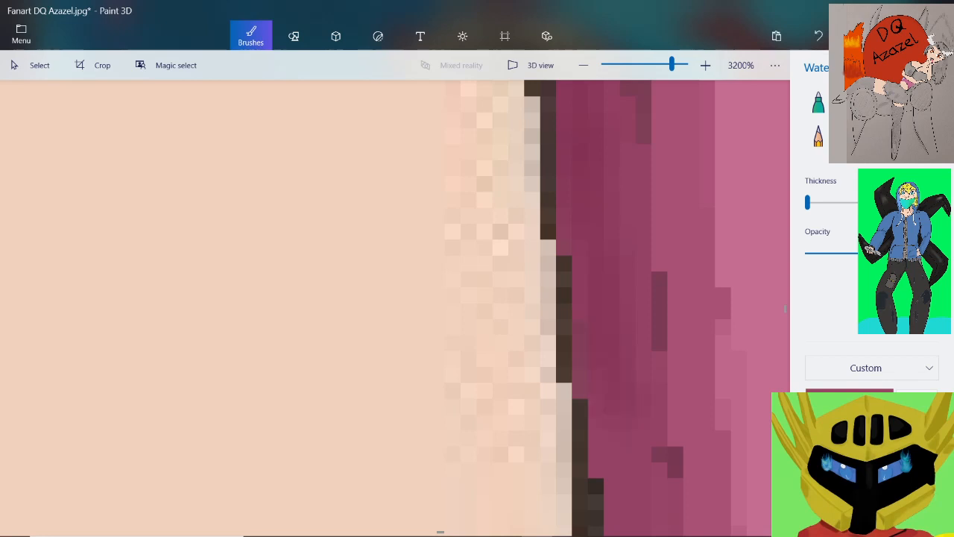
scroll(677, 425, "down", 3)
scroll(656, 335, "up", 3)
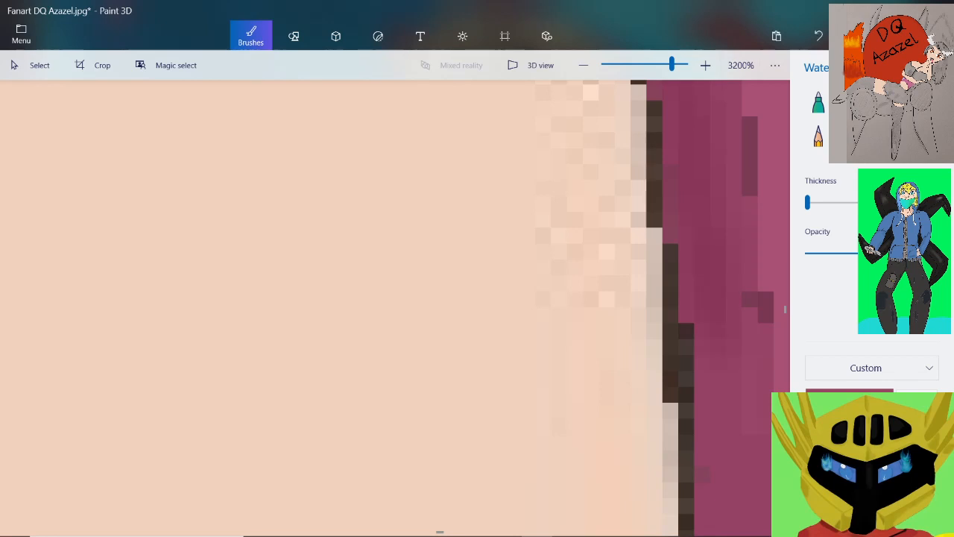
Carry the darker pink shading down the strip's inner edge to the part beside the mauve shadow
scroll(656, 335, "down", 2)
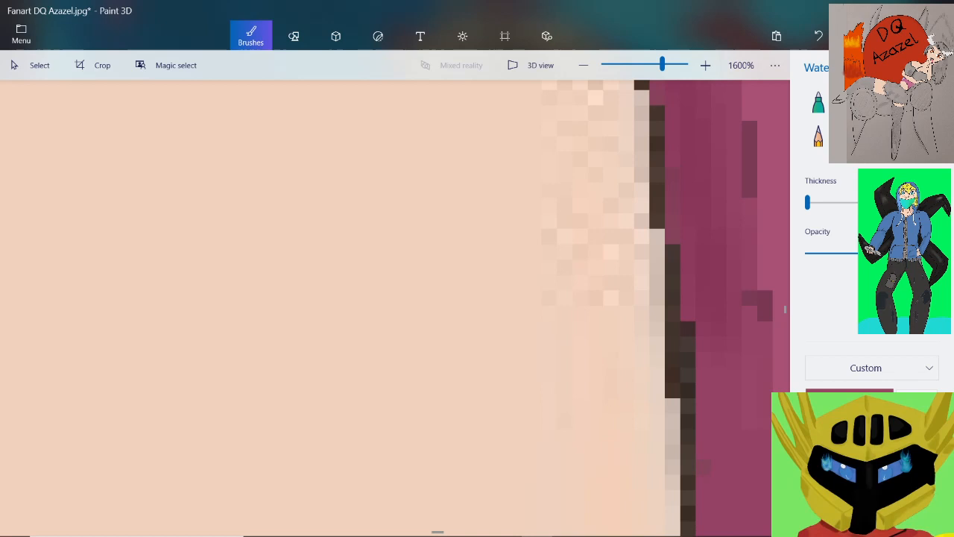
scroll(723, 269, "down", 1)
scroll(760, 315, "up", 2)
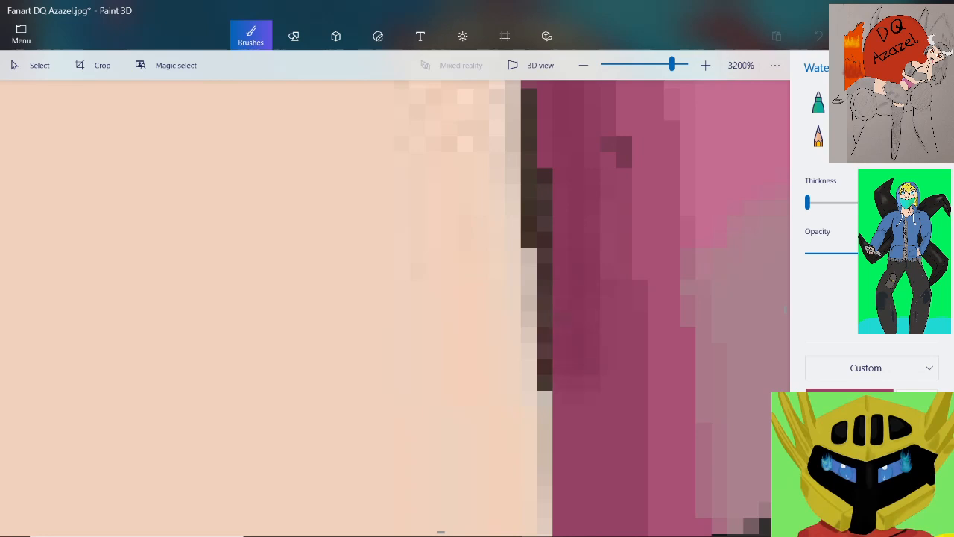
scroll(585, 362, "down", 2)
scroll(586, 406, "up", 2)
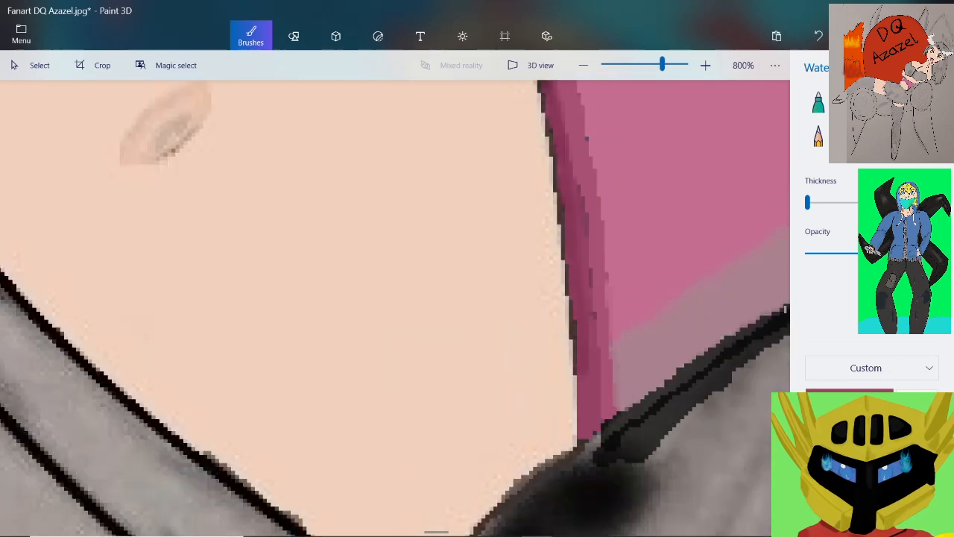
Shade the strip's lower end with the darker pink watercolour down to where it meets the black outline
scroll(585, 361, "up", 1)
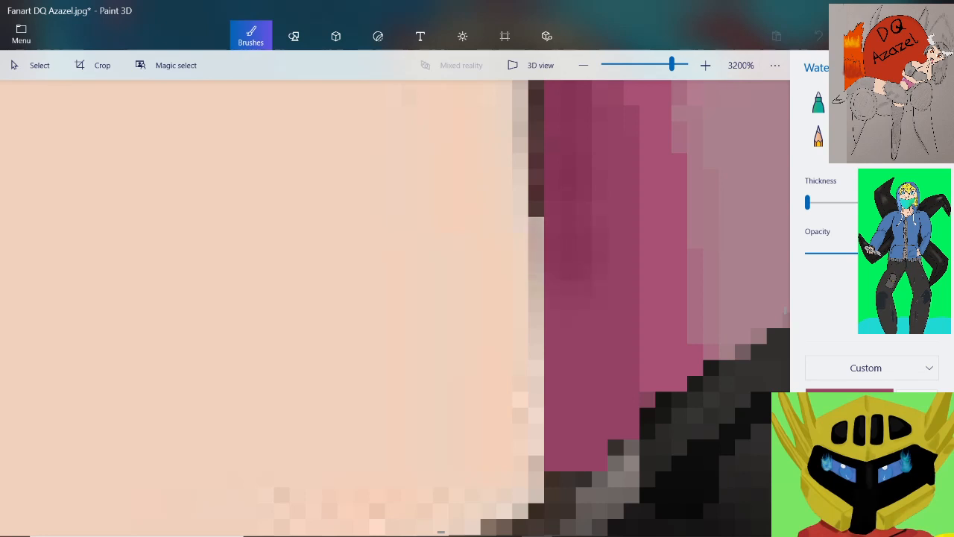
left_click_drag(571, 270, 570, 295)
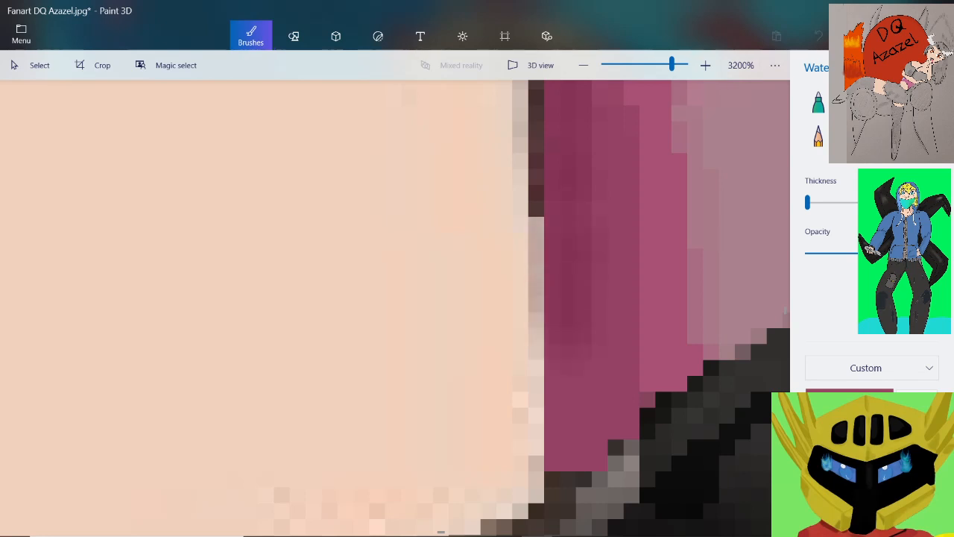
left_click_drag(570, 321, 568, 352)
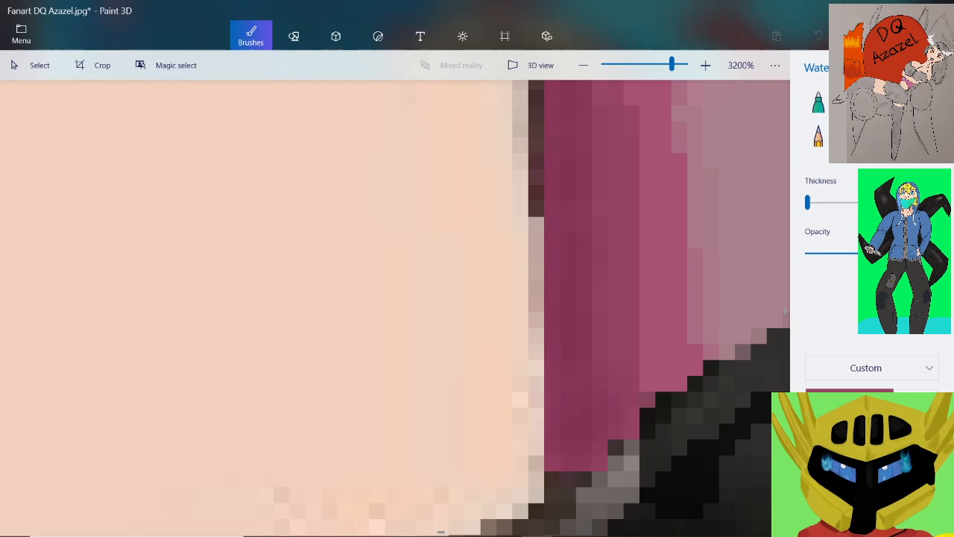
left_click_drag(601, 365, 601, 336)
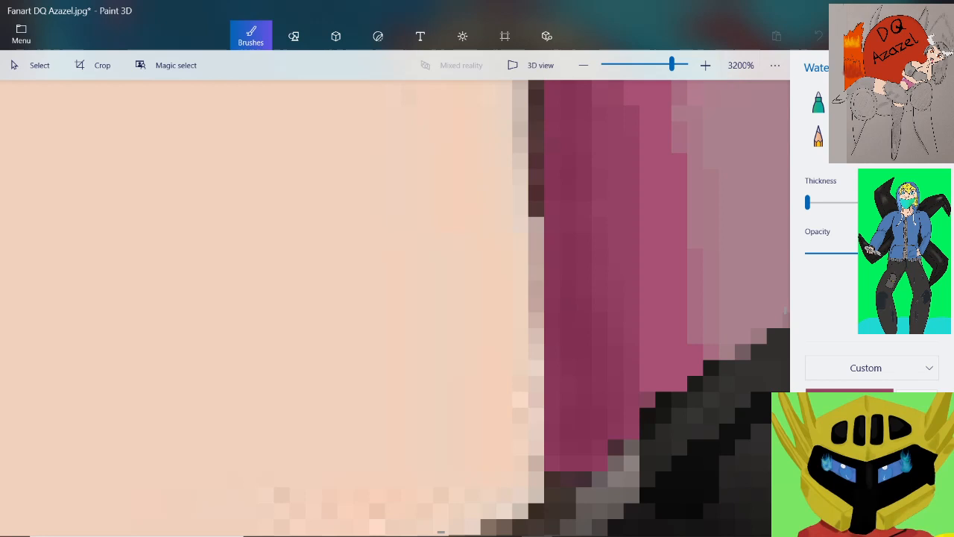
scroll(595, 257, "down", 3)
scroll(589, 120, "up", 2)
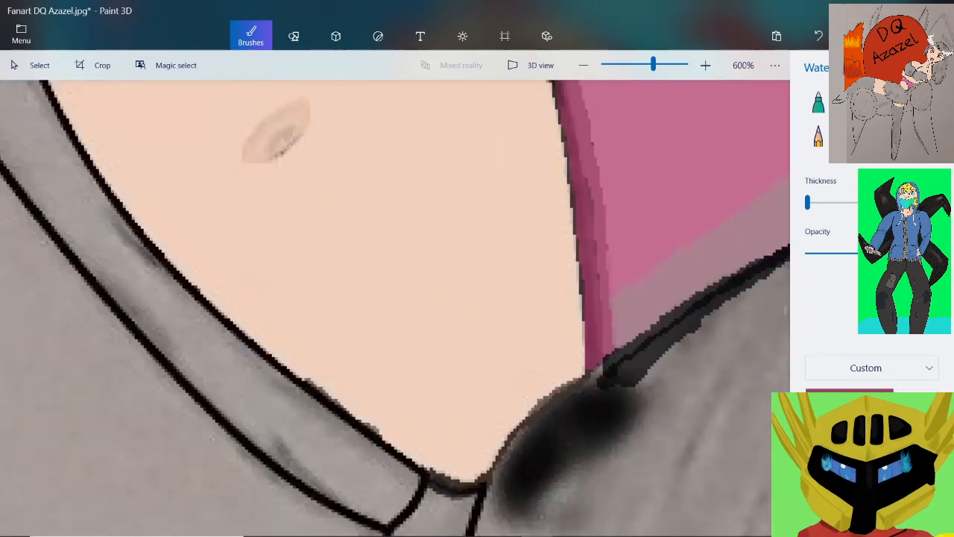
Examine the pink top's edge shading at several zoom levels and against the whole figure
scroll(391, 304, "down", 5)
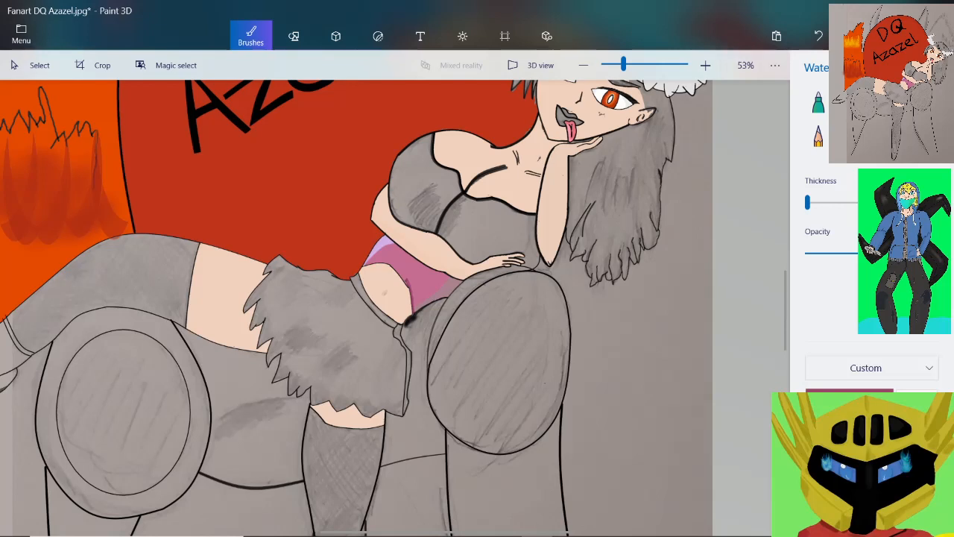
scroll(407, 177, "up", 1)
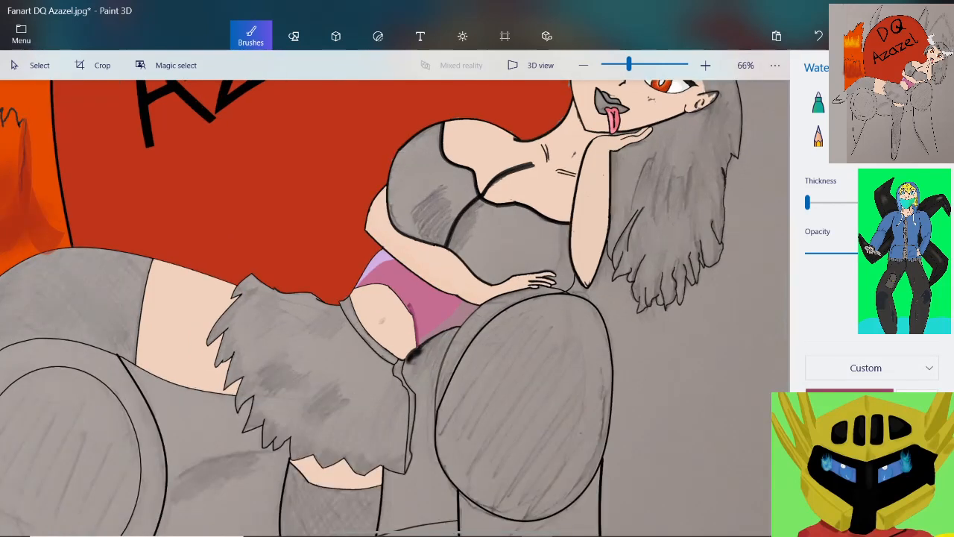
scroll(458, 313, "up", 2)
scroll(402, 278, "up", 2)
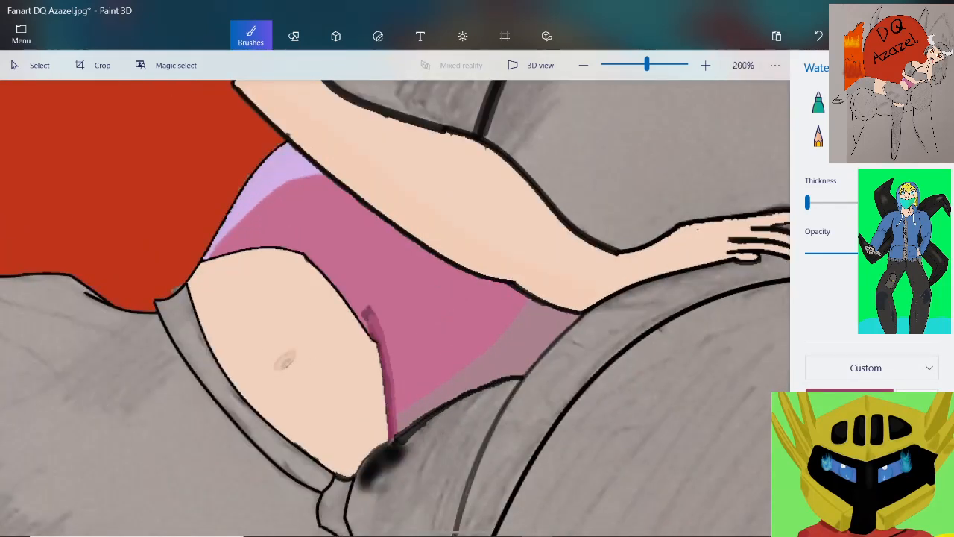
scroll(530, 164, "down", 2)
scroll(447, 313, "down", 1)
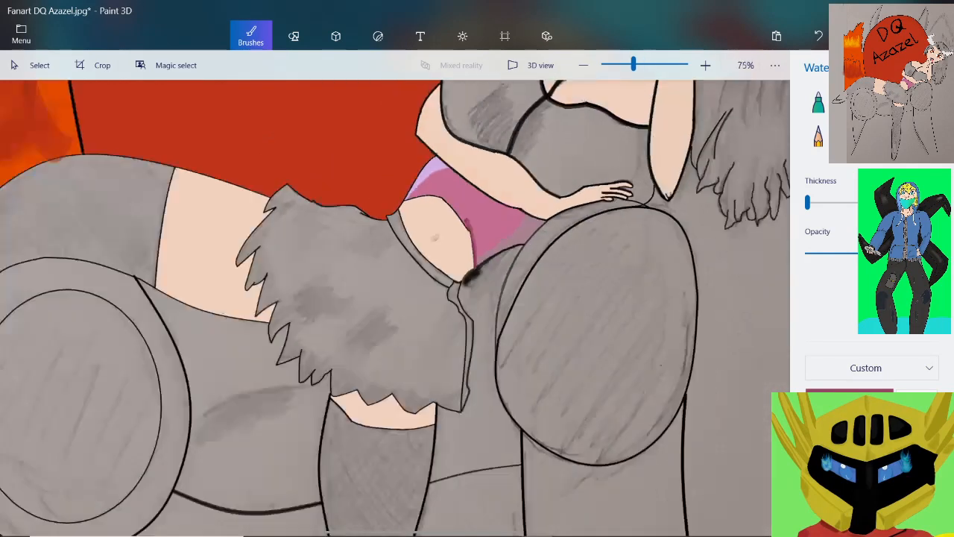
scroll(447, 313, "up", 2)
scroll(536, 160, "up", 1)
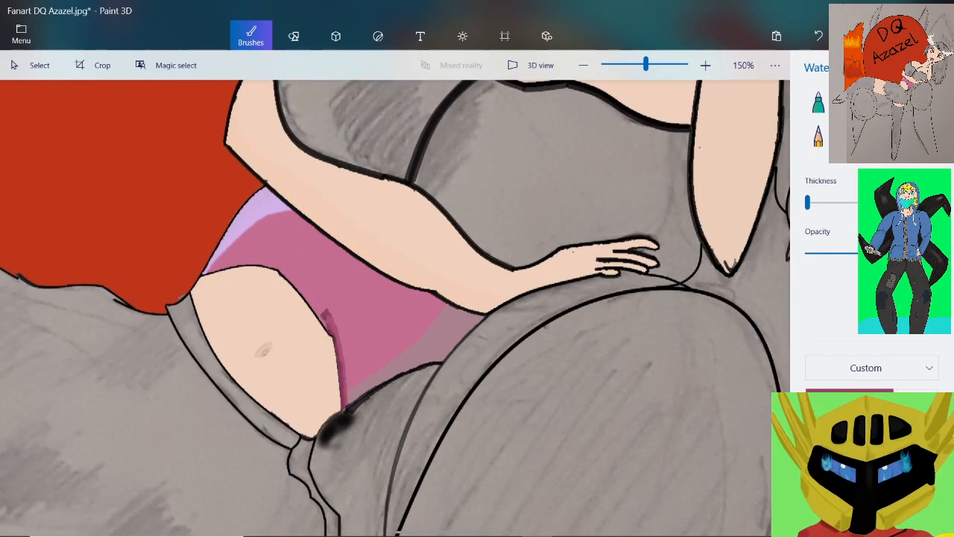
Sample the top's pink and, with a raised fill tolerance, fill the grey chest panel behind the resting hand
left_click(377, 285)
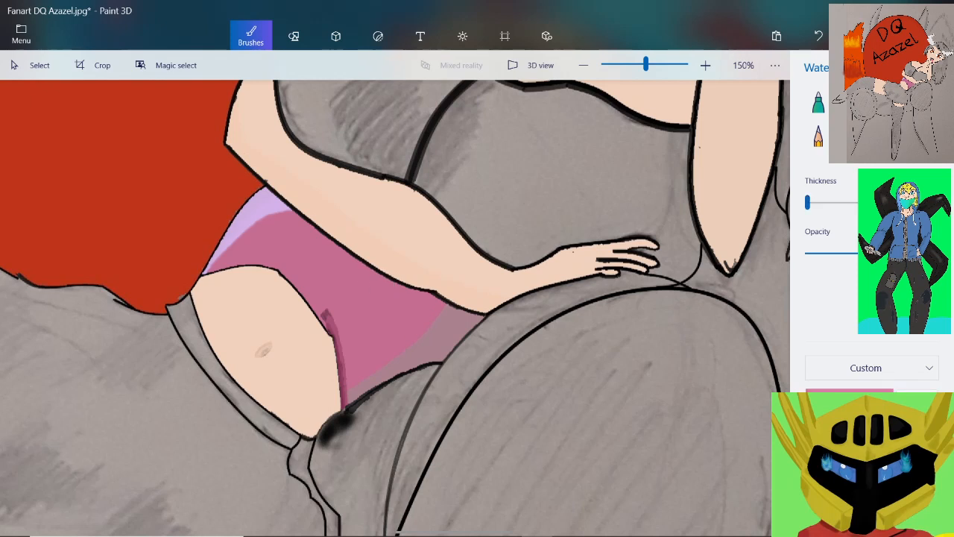
left_click(926, 136)
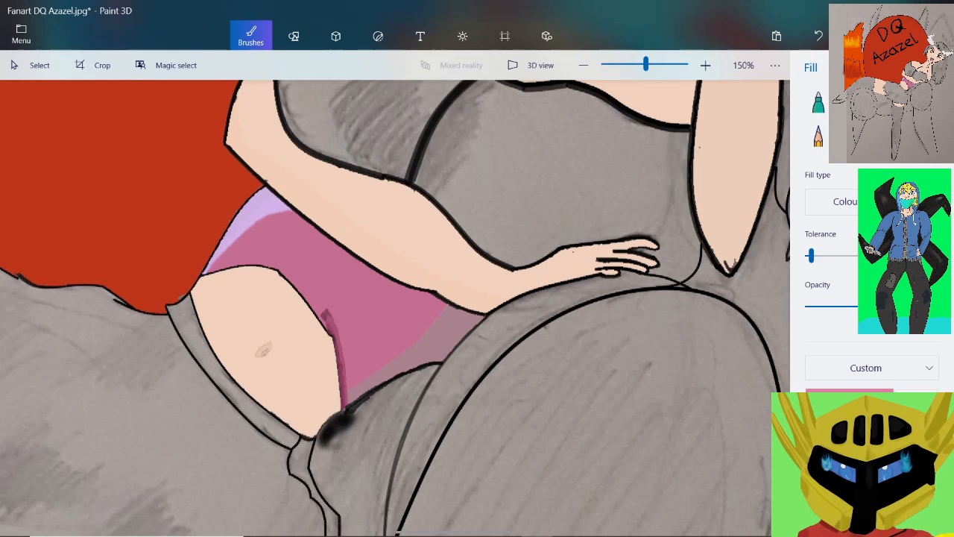
left_click_drag(811, 256, 827, 256)
left_click(458, 106)
Fill the remaining grey chest panel beside the shoulder with the same pink
scroll(395, 306, "down", 6)
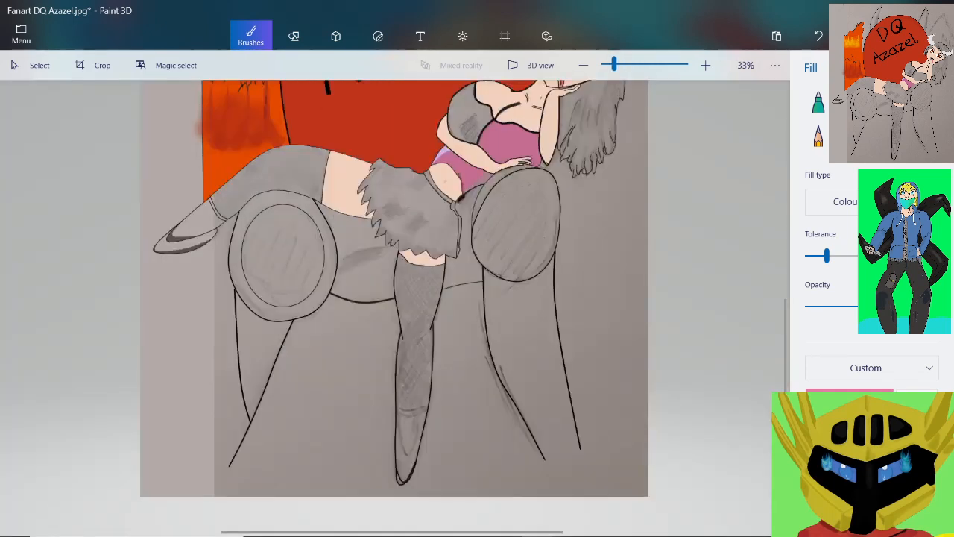
scroll(483, 84, "up", 4)
scroll(484, 108, "up", 1)
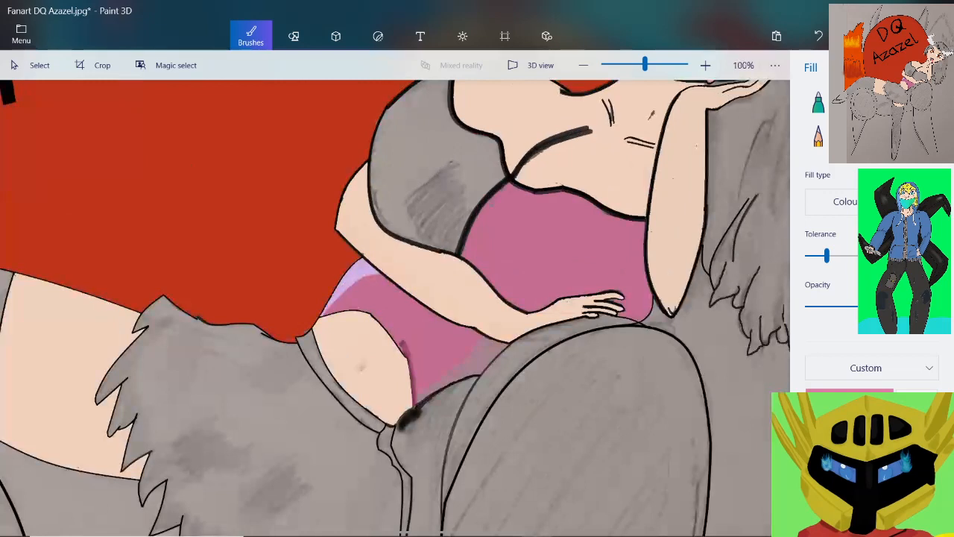
left_click(484, 109)
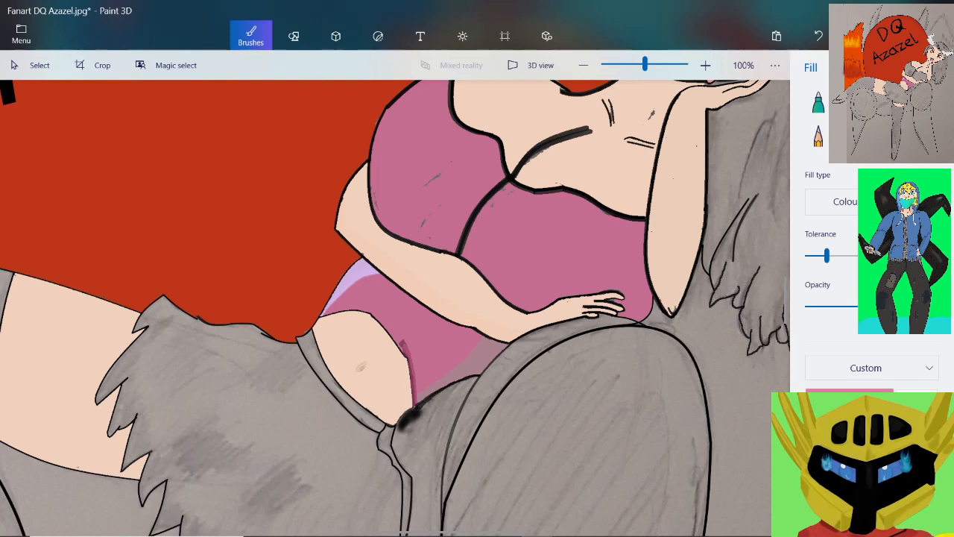
Save the Fanart DQ Azazel.jpg drawing under its existing name
scroll(486, 192, "down", 5)
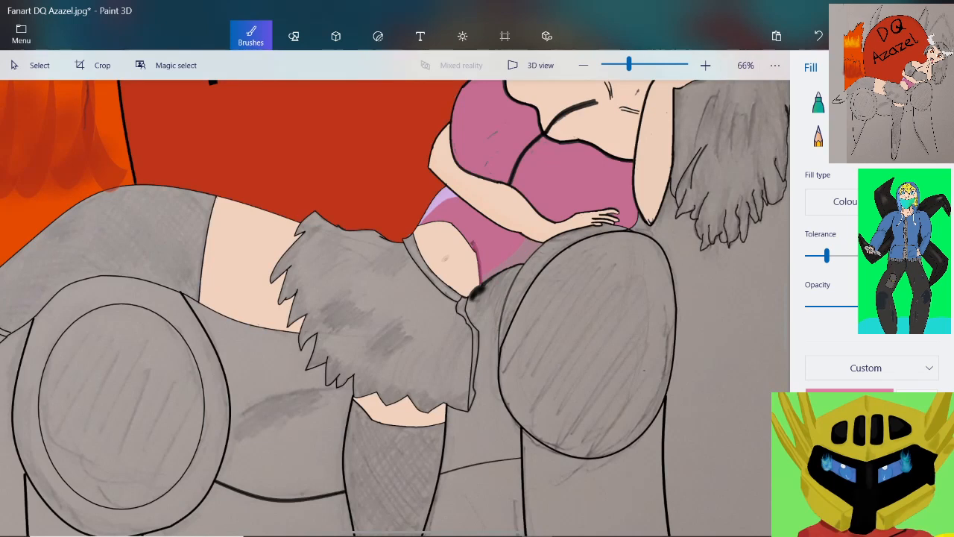
scroll(566, 208, "up", 4)
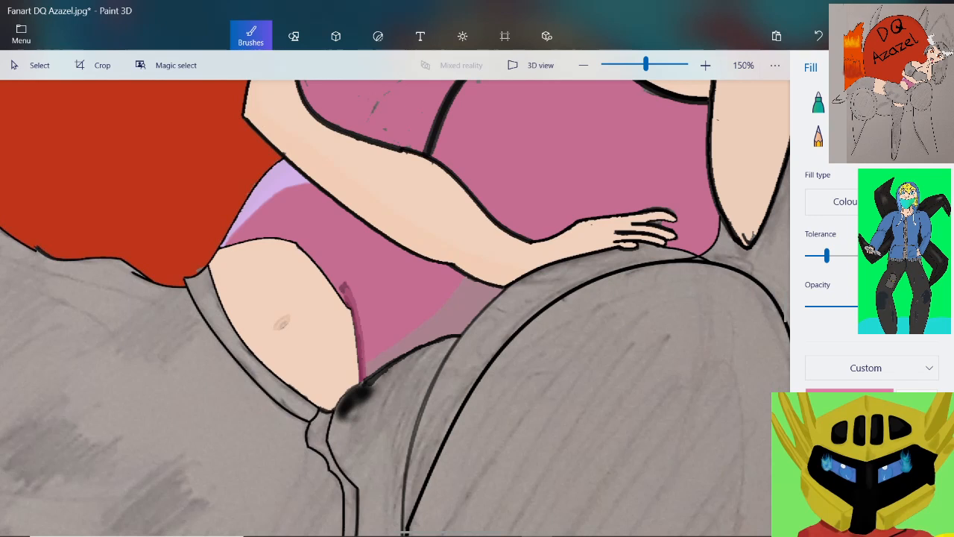
left_click(21, 34)
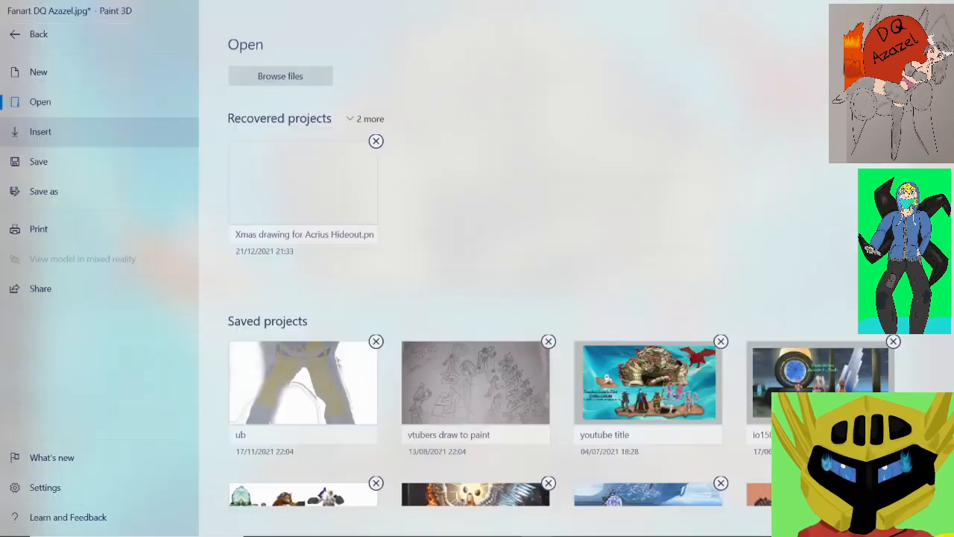
left_click(37, 161)
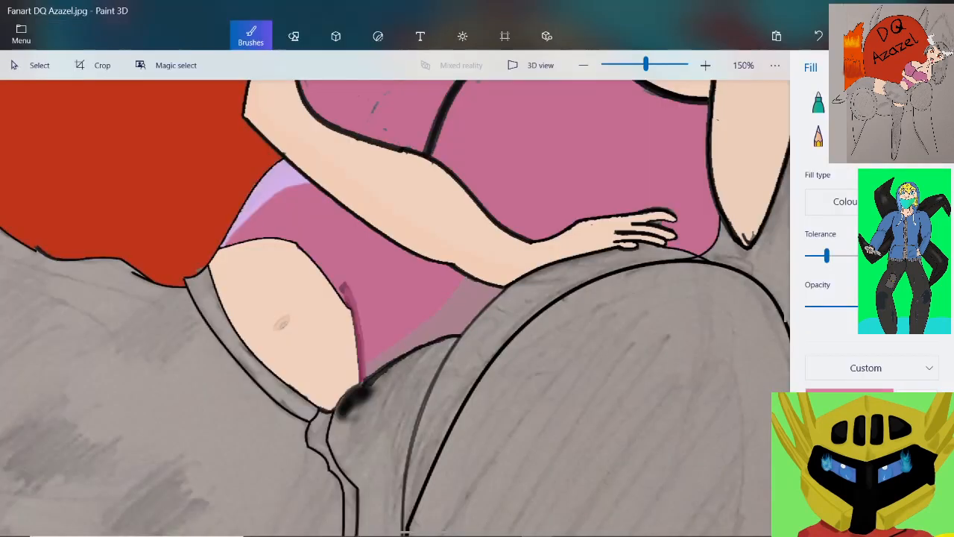
Darken the custom orange-red colour to the red-brown with hex code 992a01
scroll(269, 242, "down", 4)
scroll(46, 350, "up", 2)
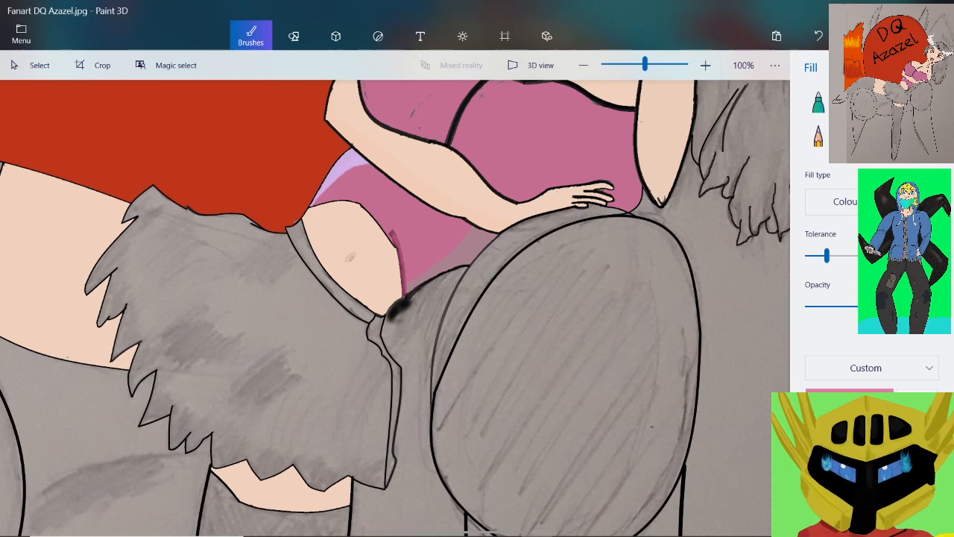
left_click(838, 510)
left_click(849, 403)
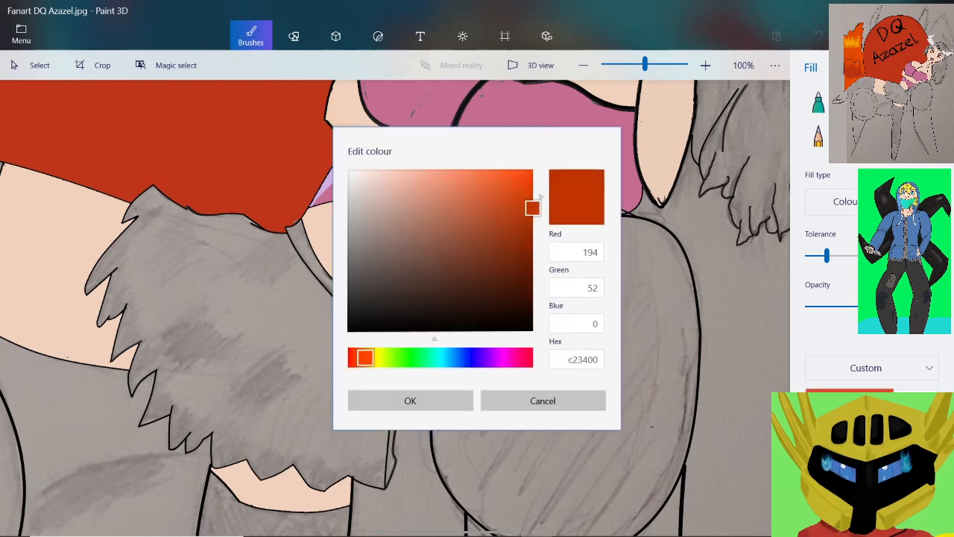
left_click_drag(532, 208, 530, 234)
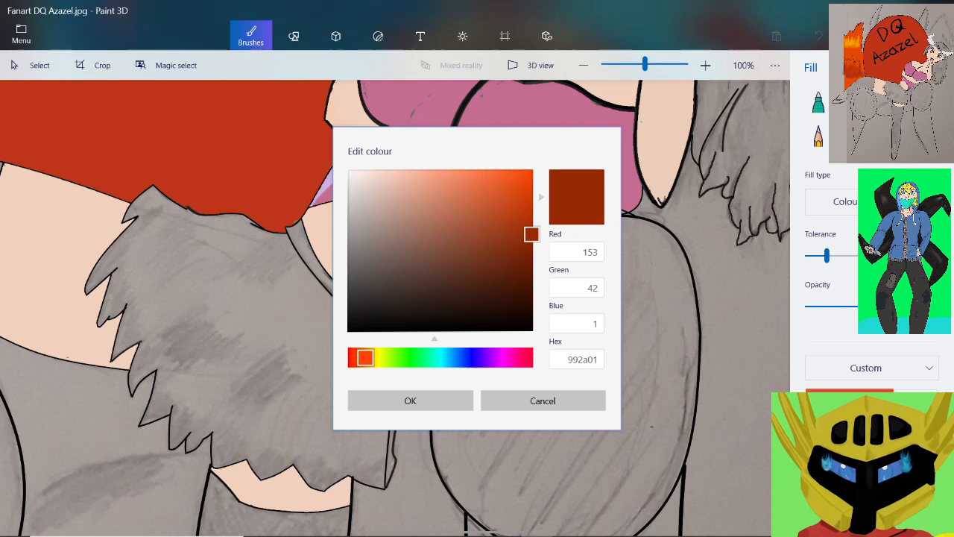
left_click(410, 401)
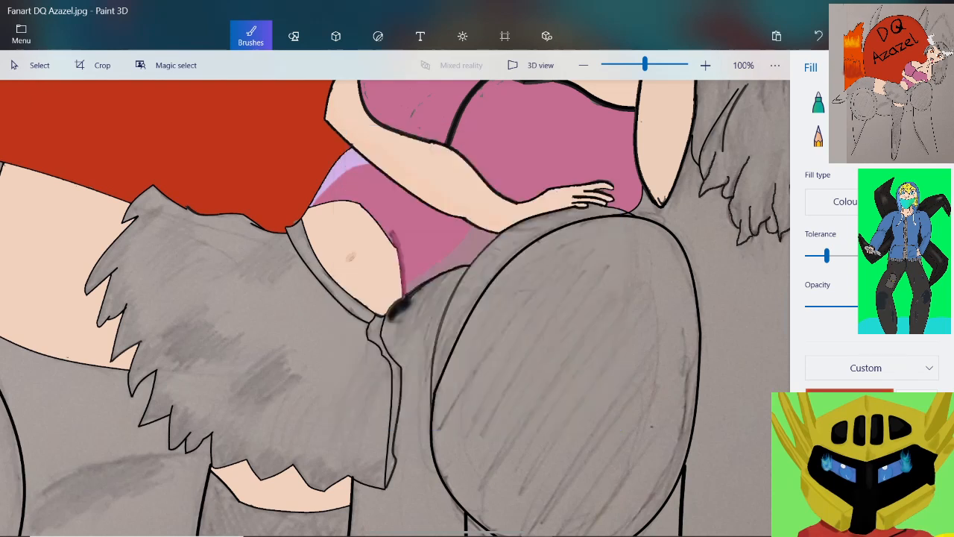
Copy the red-brown's hex code 992a01 and close the colour editor without changing the colour
left_click(849, 401)
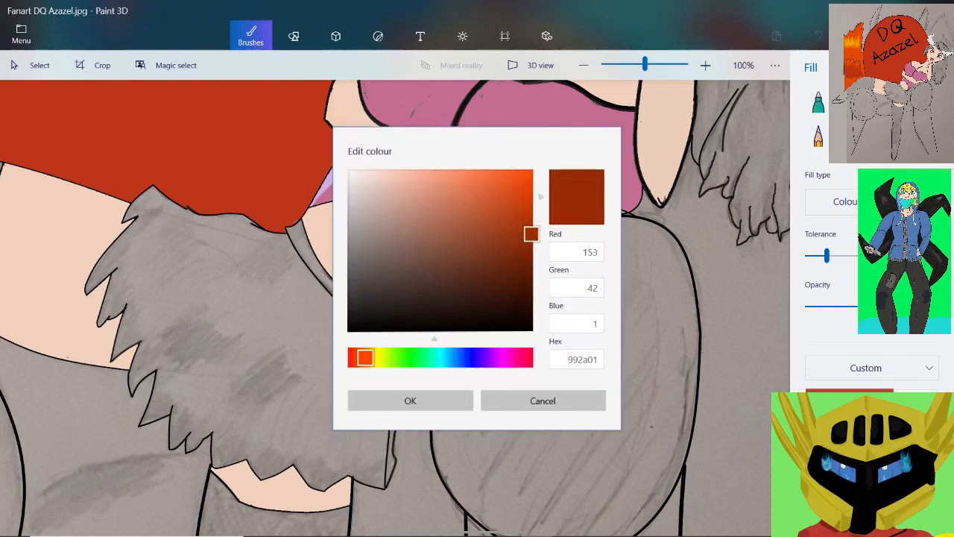
double_click(589, 359)
key("ctrl+c")
right_click(592, 357)
left_click(559, 302)
left_click(542, 401)
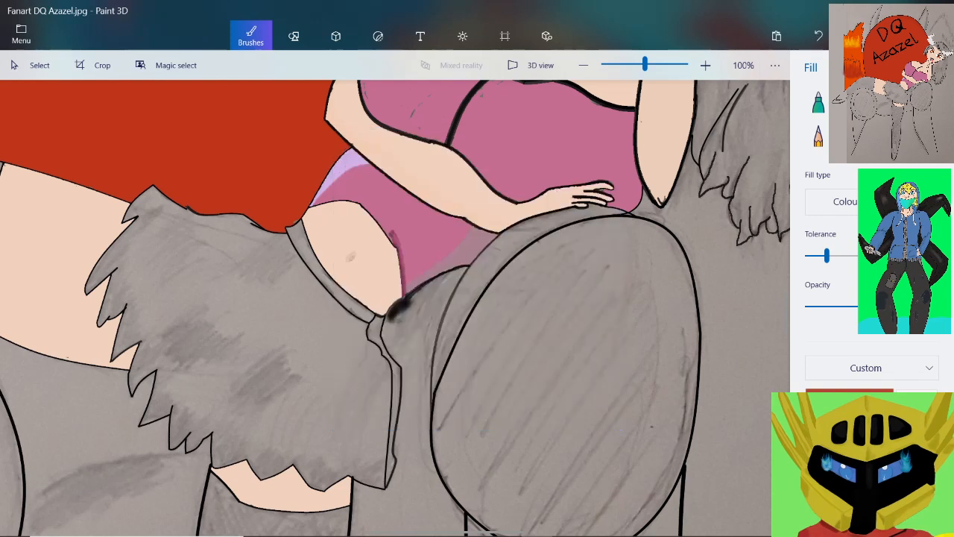
Replace the orange-red colour c23400 with the copied hex code 992a01
left_click(849, 400)
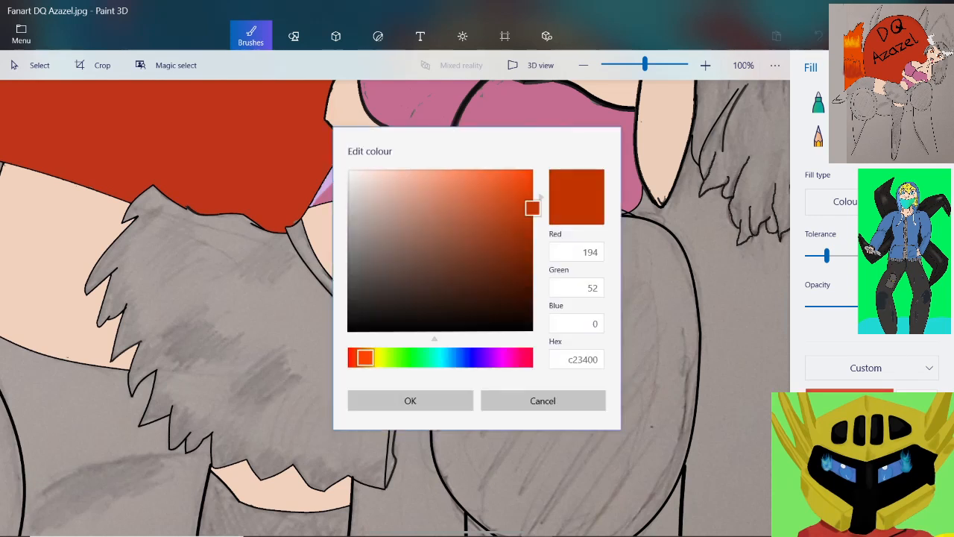
double_click(583, 359)
right_click(583, 359)
left_click(578, 322)
key("Return")
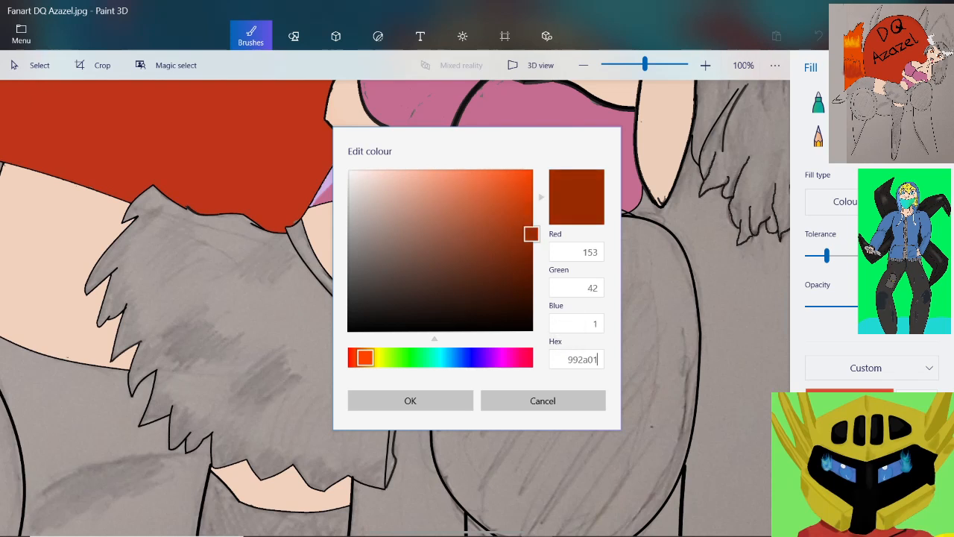
left_click(410, 400)
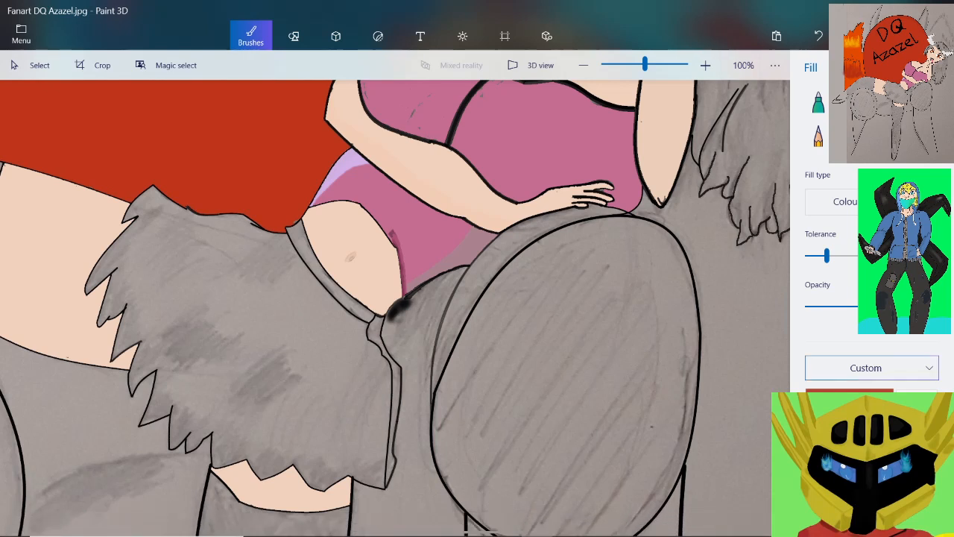
Mix a lighter red-brown, copy its hex code ad3f16 and leave the colour editor without applying it
left_click(850, 397)
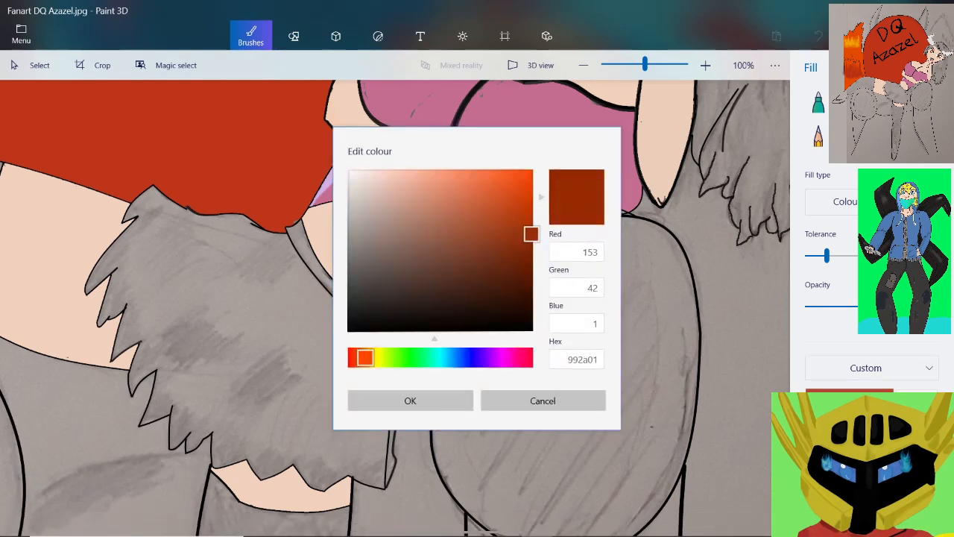
left_click_drag(530, 234, 509, 222)
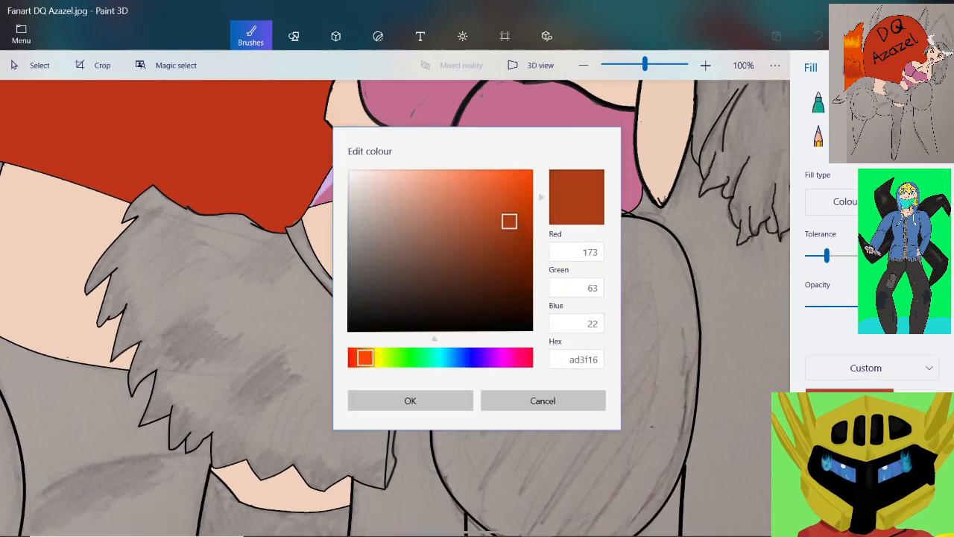
left_click(584, 359)
key("ctrl+c")
right_click(584, 359)
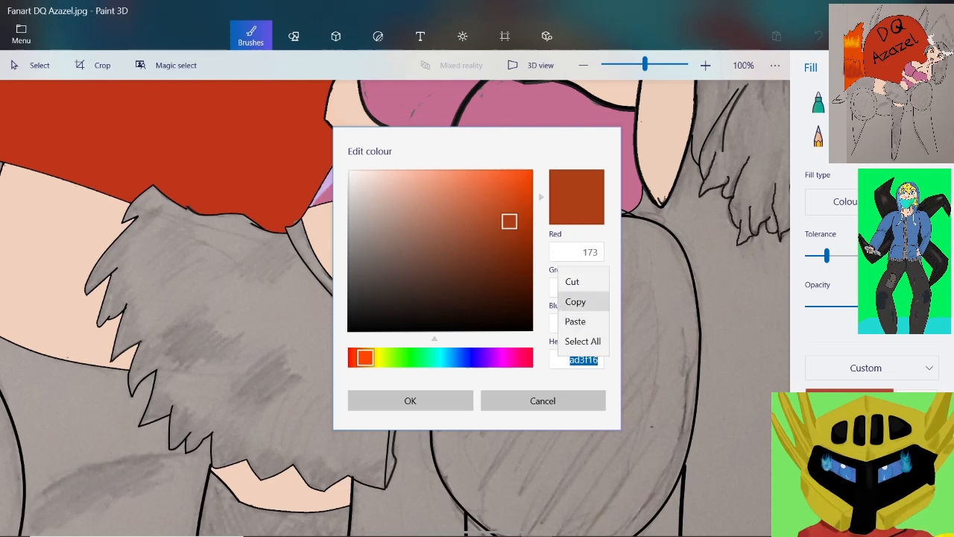
left_click(574, 298)
left_click(543, 401)
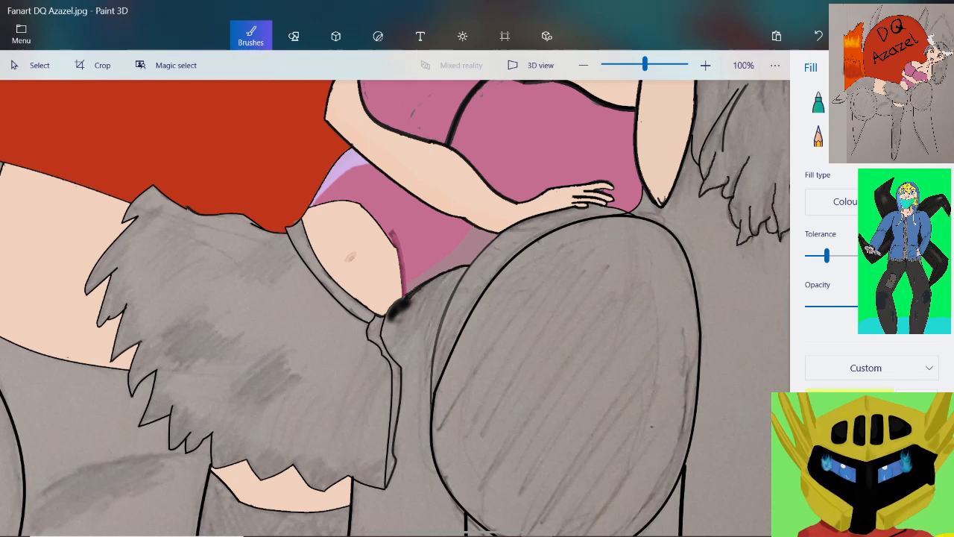
Replace the custom yellow-green colour with the copied hex code ad3f16
left_click(849, 401)
double_click(582, 359)
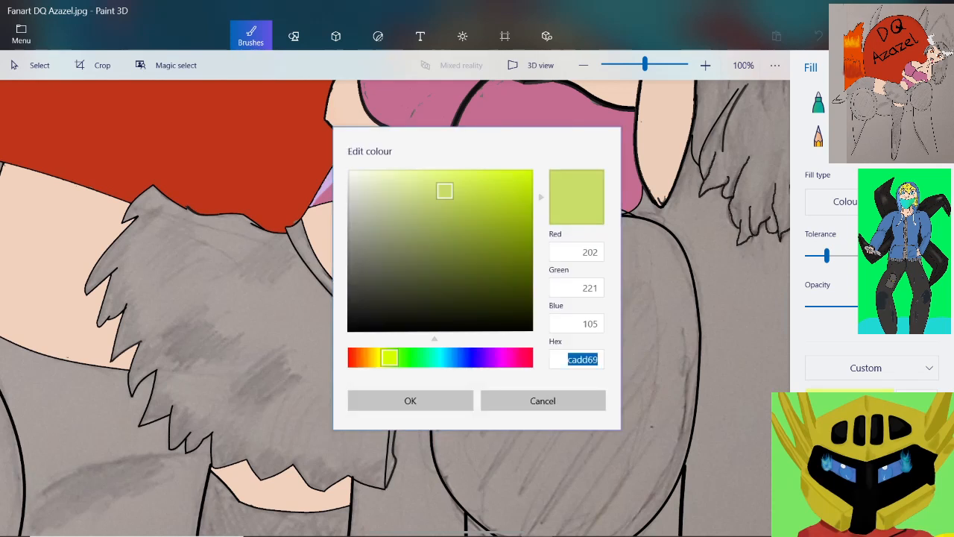
right_click(582, 360)
left_click(590, 324)
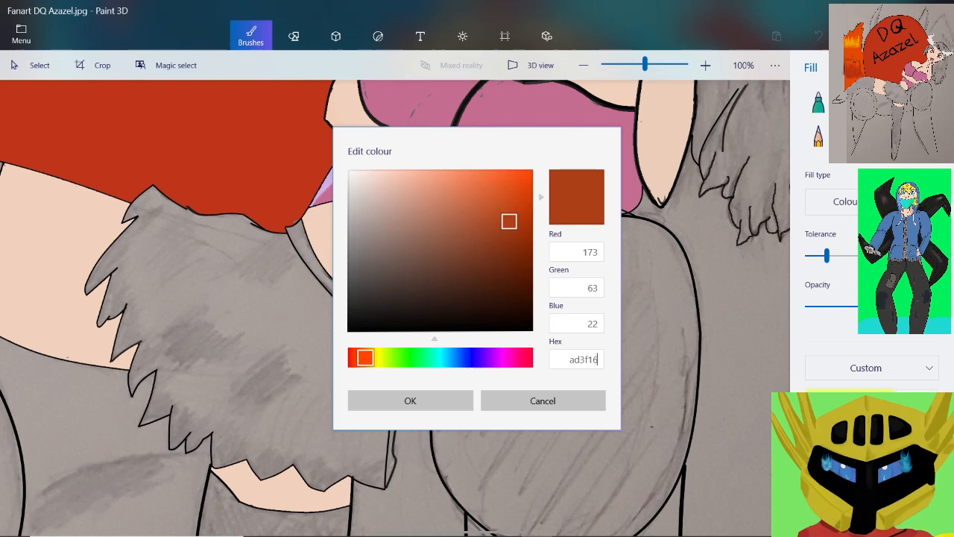
left_click(409, 400)
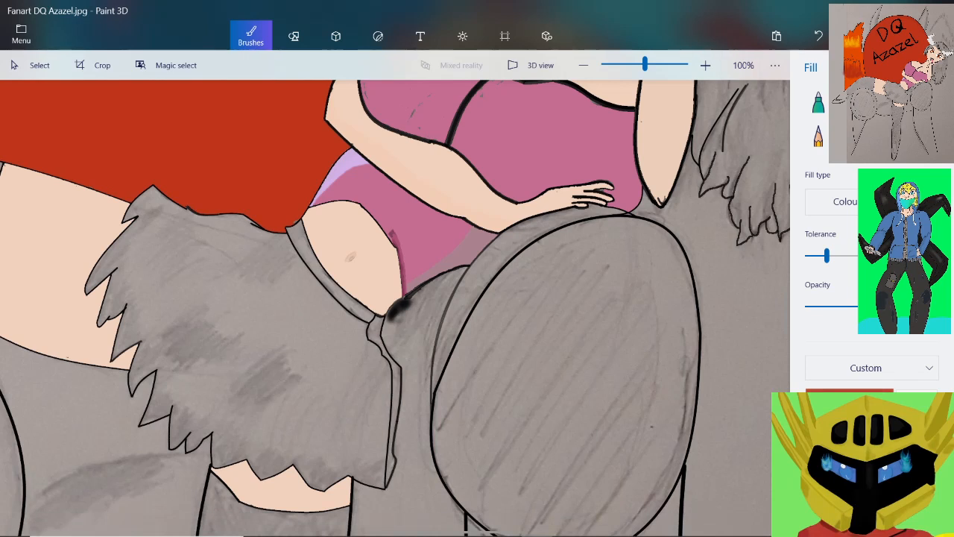
Fill the ragged skirt with the dark red-brown 992a01 and its narrow side edge with the lighter red-brown
left_click(250, 328)
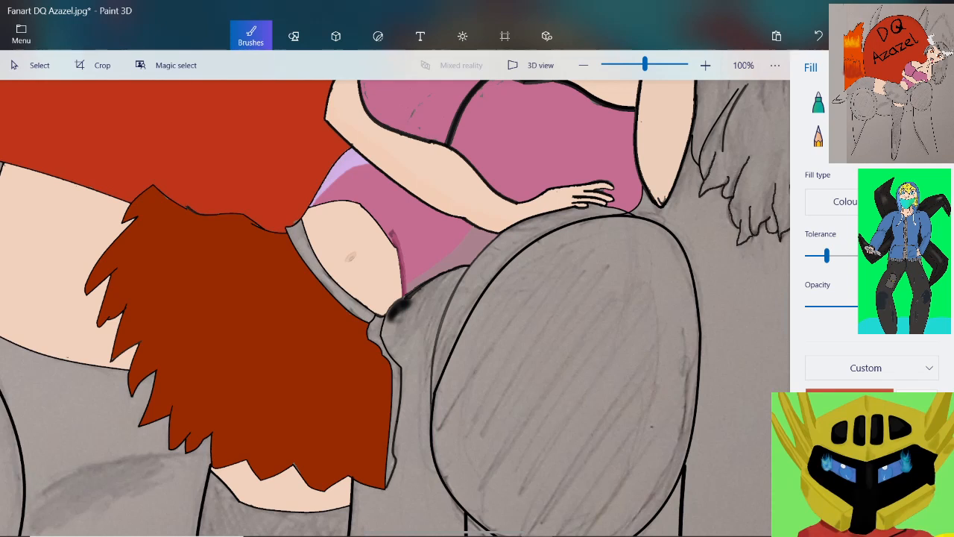
left_click(396, 389)
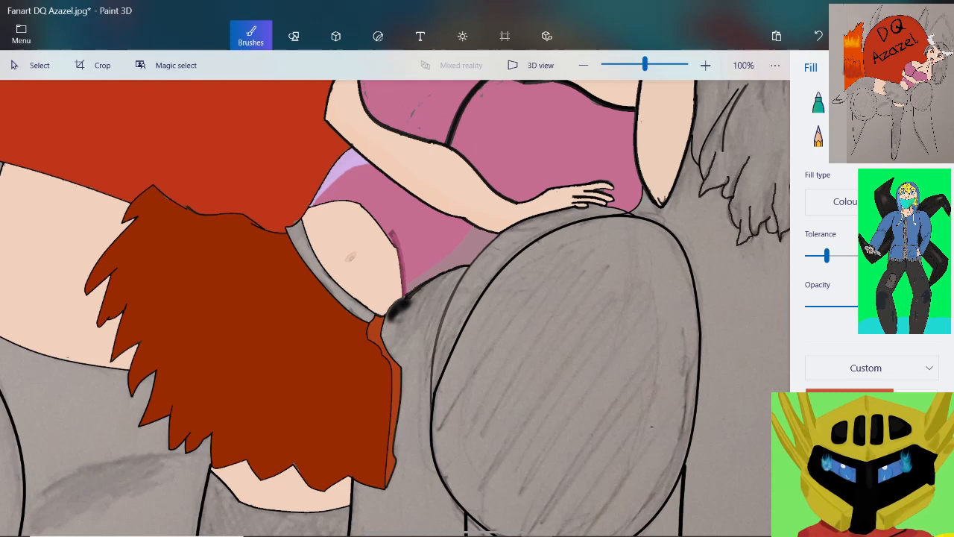
Try the lighter red-brown on the skirt's waistband, undo it and refill the band with a paler, muted brown
left_click(328, 279)
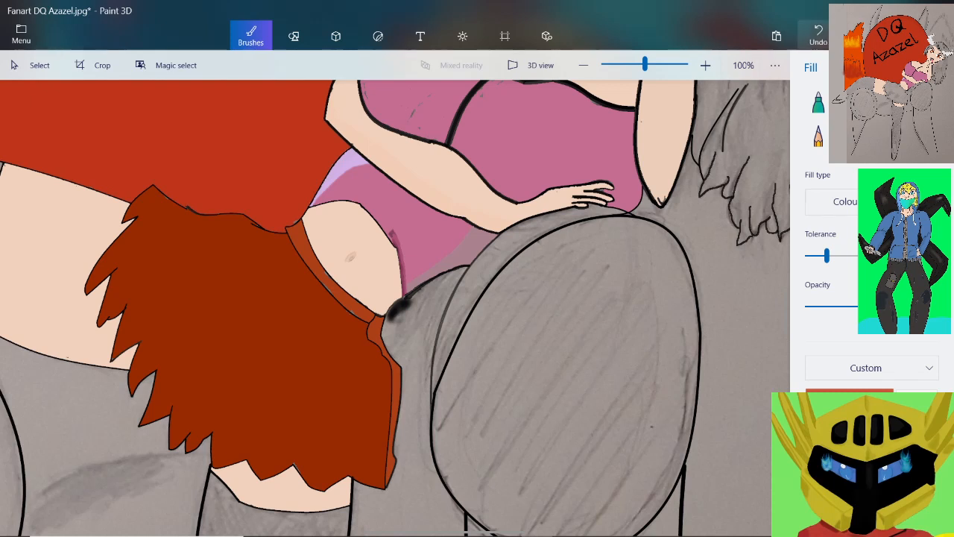
left_click(818, 36)
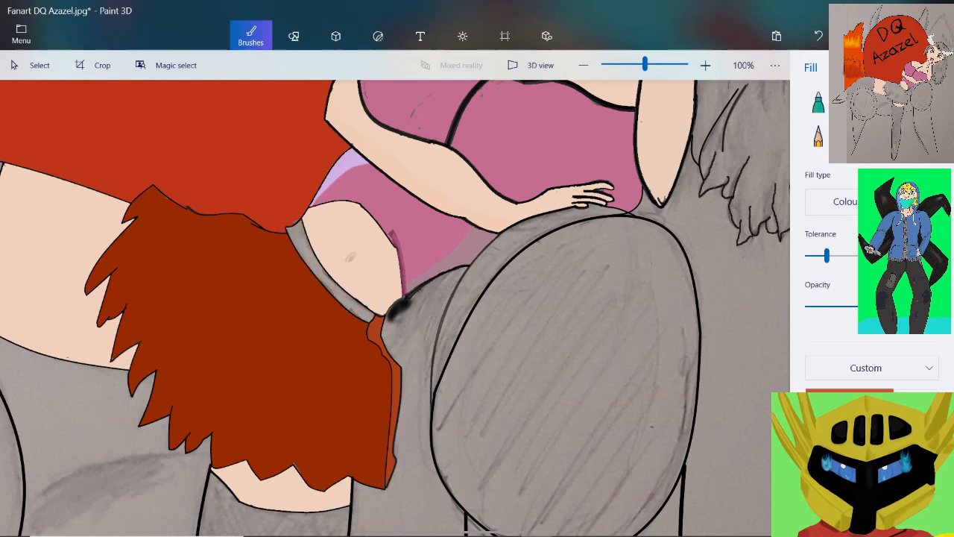
left_click(322, 272)
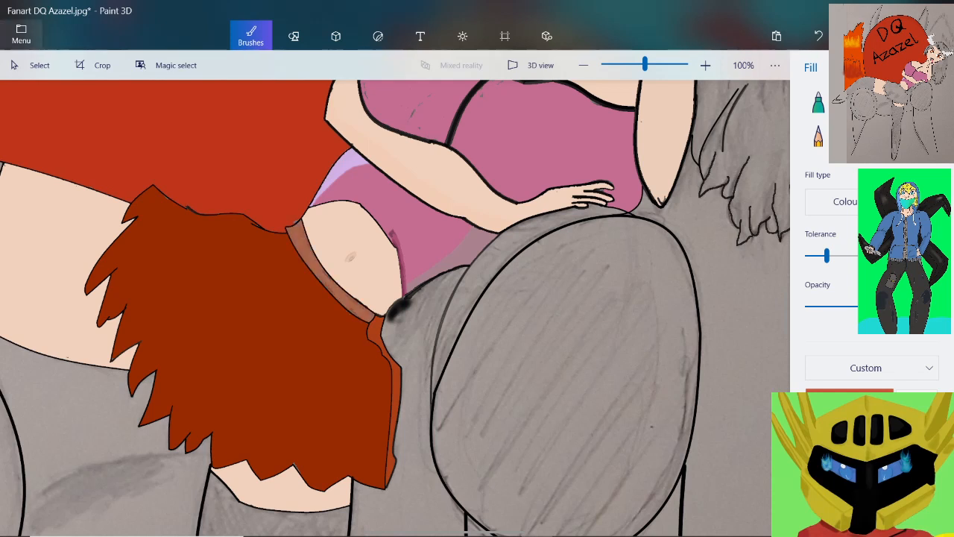
Save the coloured drawing to its existing file
left_click(21, 34)
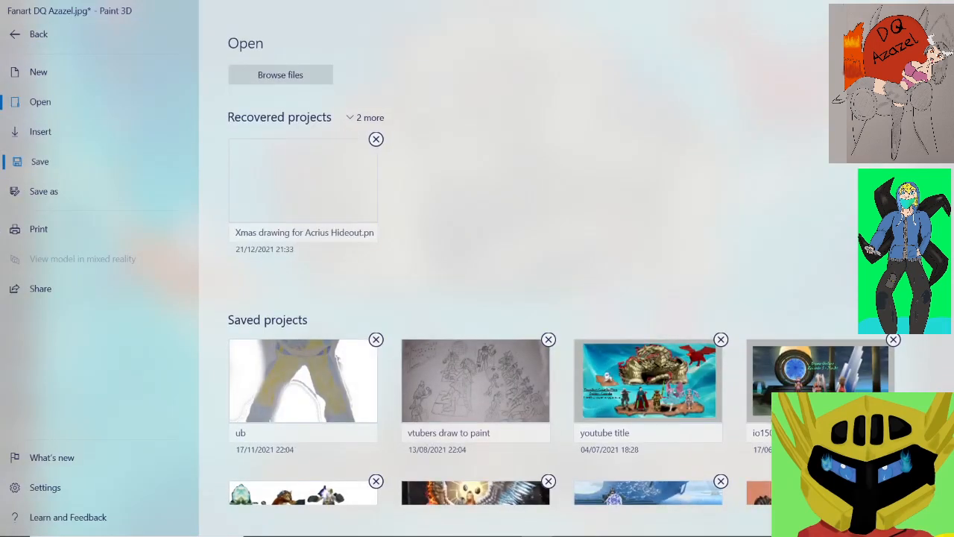
left_click(40, 162)
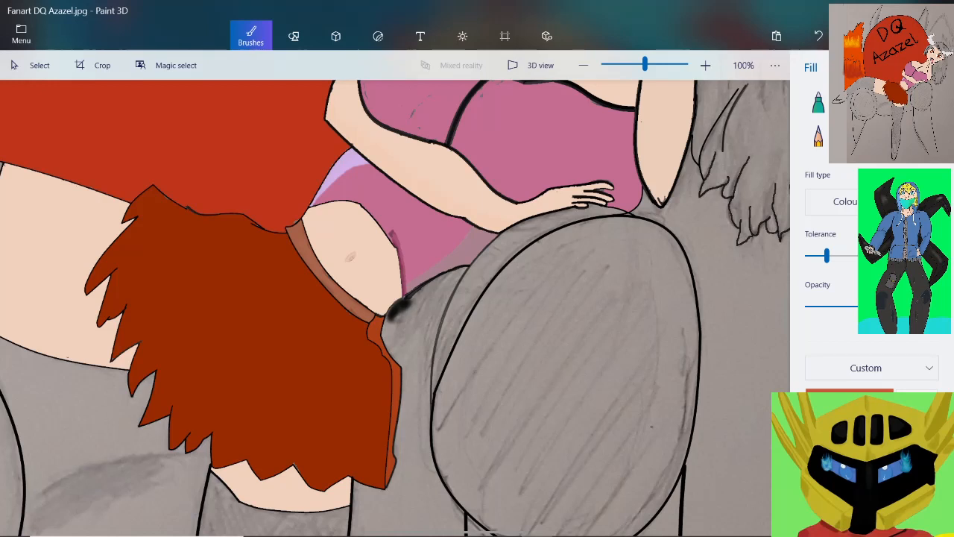
Mix a darker red-brown in the colour editor and copy its hex code 751f00
scroll(112, 186, "up", 4, "ctrl")
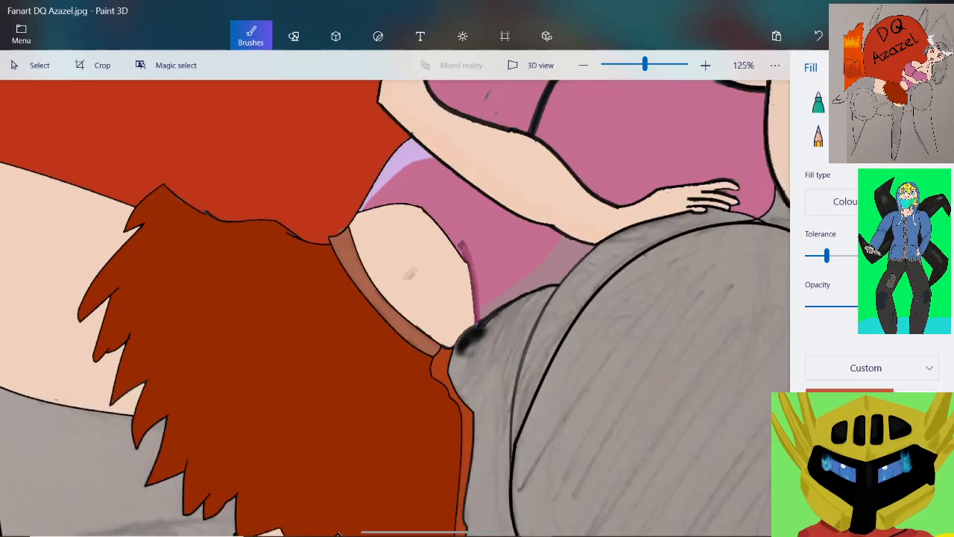
scroll(112, 187, "up", 2, "ctrl")
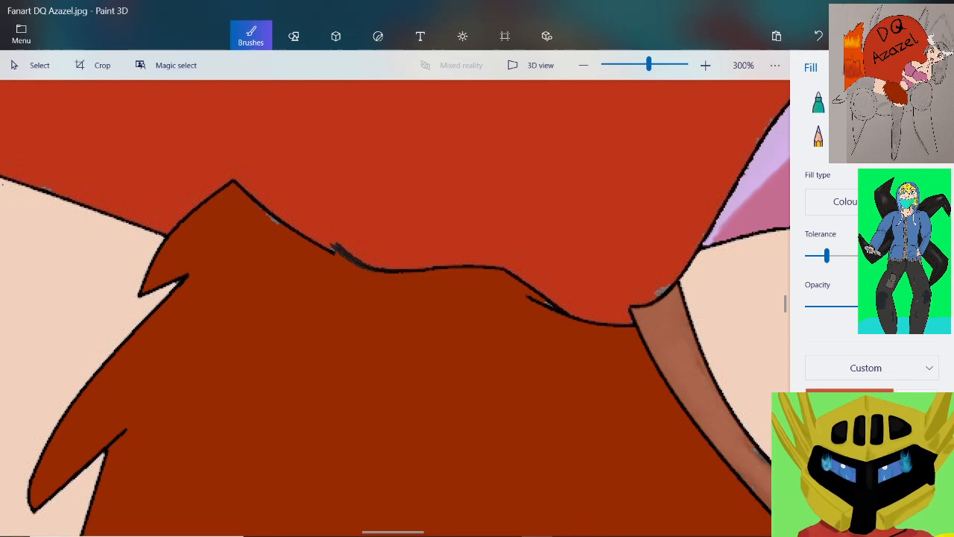
left_click(849, 400)
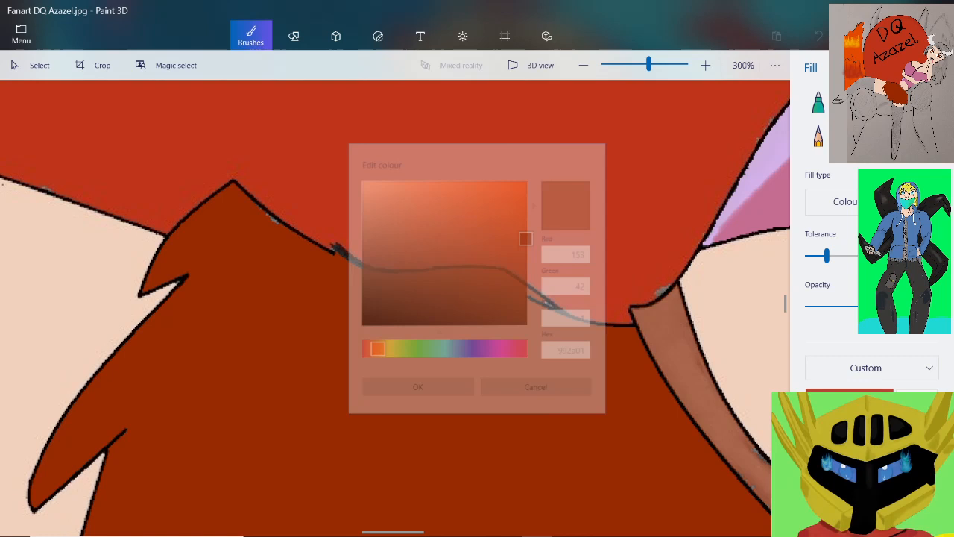
left_click_drag(531, 234, 533, 257)
double_click(583, 359)
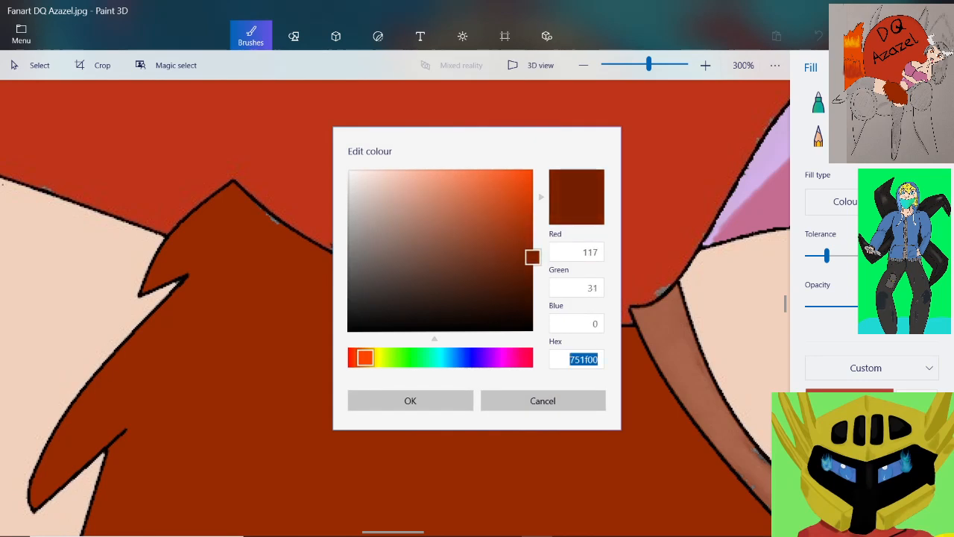
right_click(584, 360)
left_click(571, 306)
left_click(410, 400)
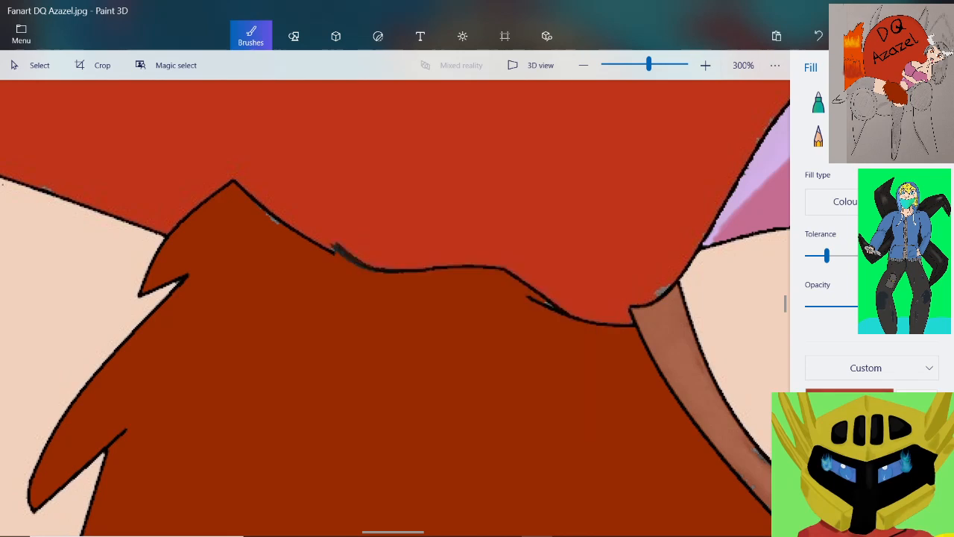
Replace the custom colour's hex code with the copied dark red-brown 751f00 and apply it
left_click(849, 399)
double_click(582, 359)
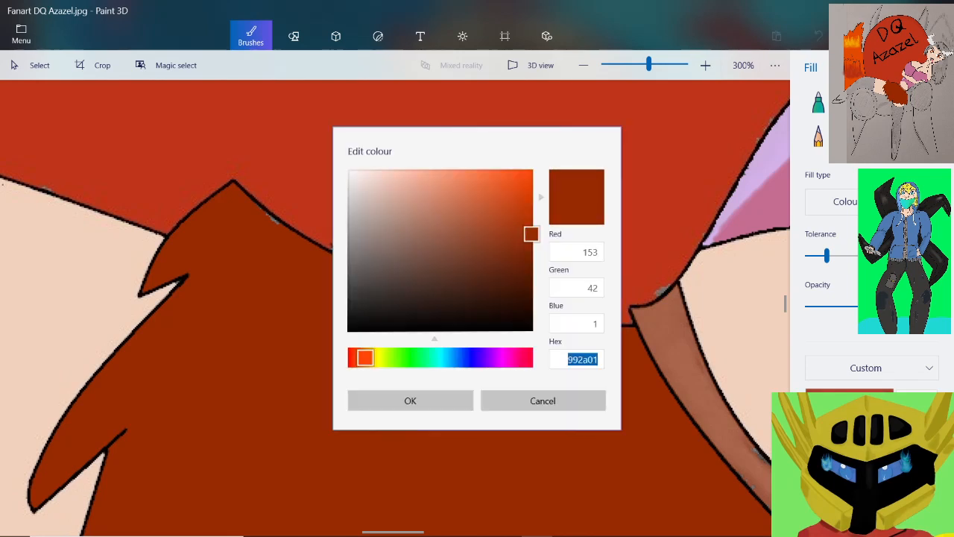
right_click(582, 360)
left_click(574, 319)
key("Return")
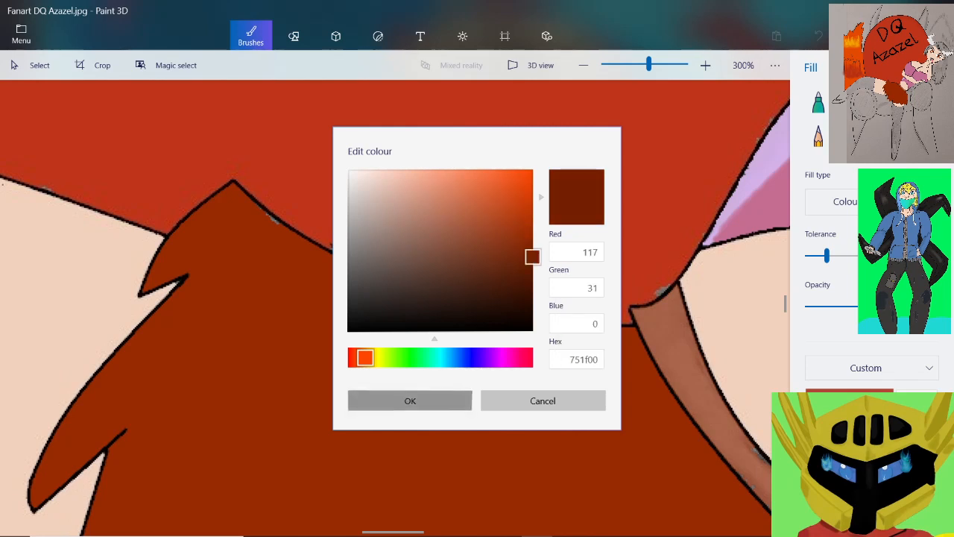
left_click(410, 400)
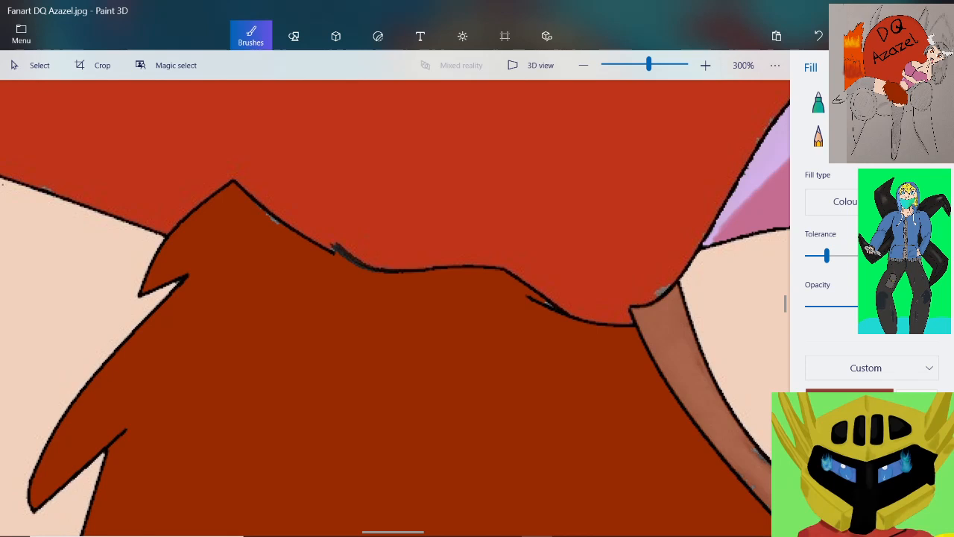
Draw a 3-point curve across the skirt's uppermost ragged tip, from the outline to the notch, and colour it with the new dark red-brown
scroll(198, 114, "down", 1)
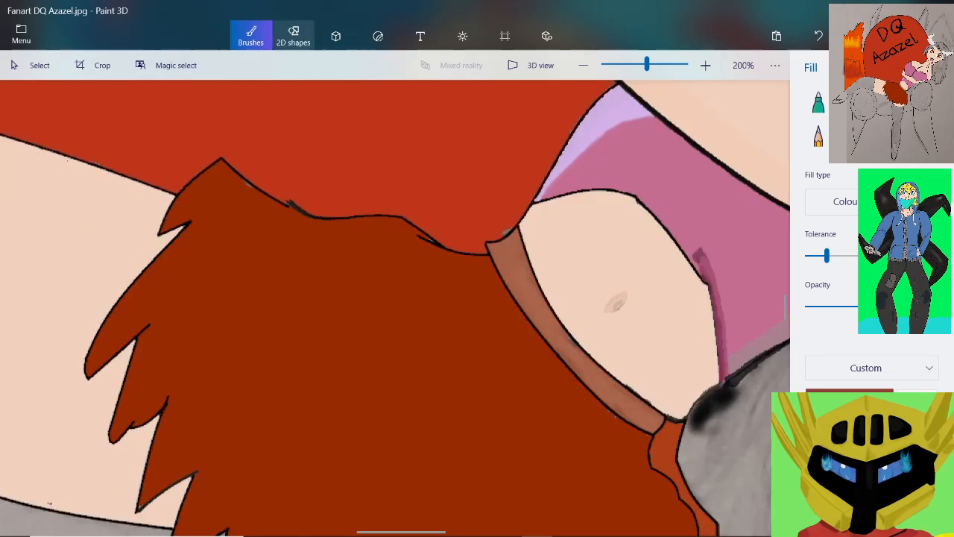
left_click(294, 35)
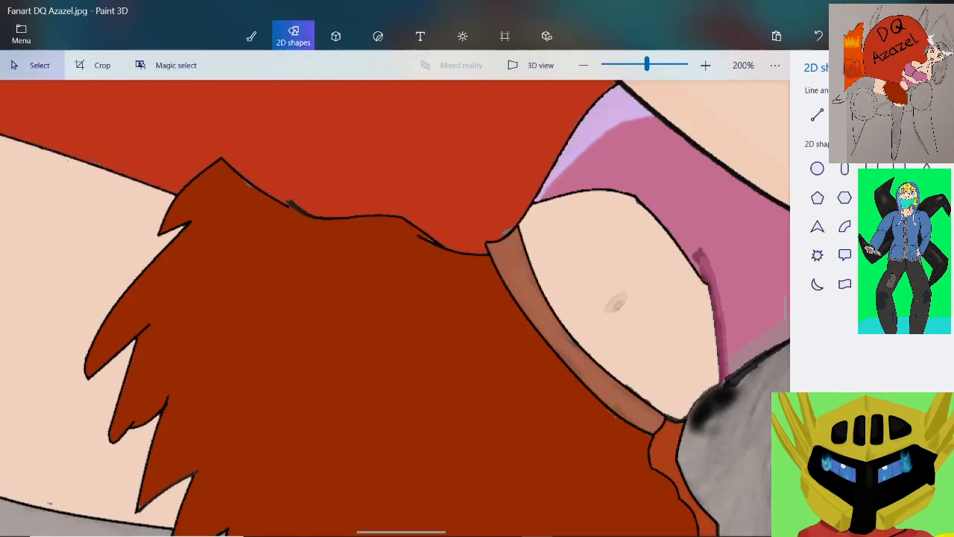
left_click(844, 114)
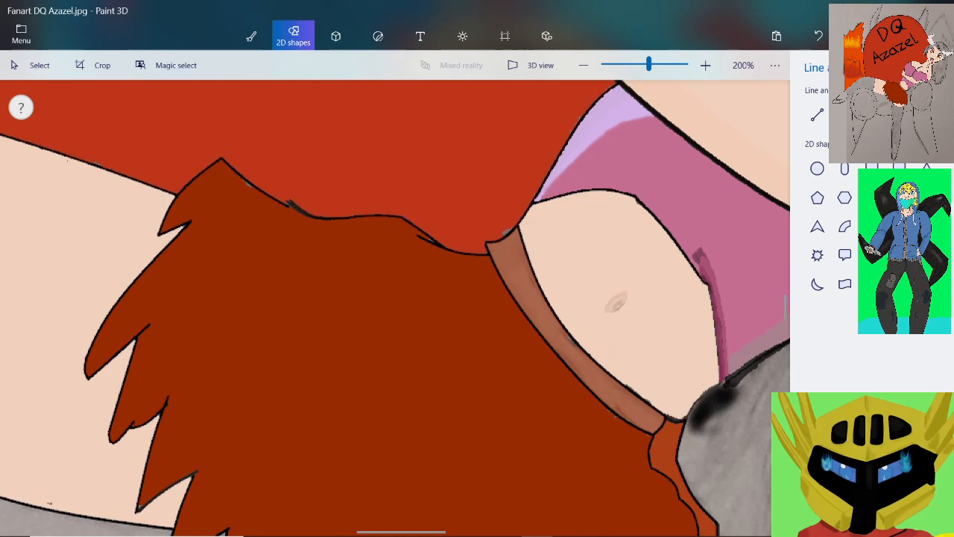
scroll(170, 189, "up", 3)
scroll(177, 287, "up", 1)
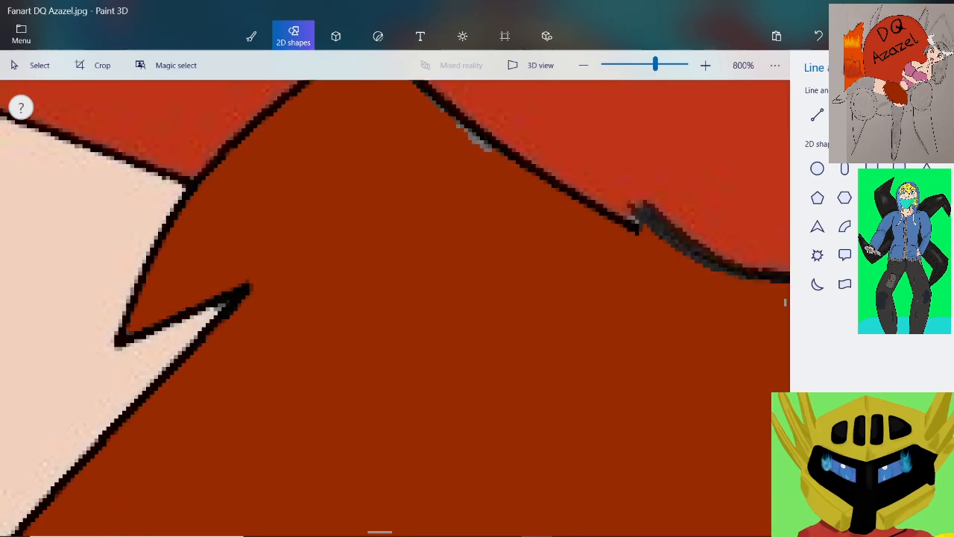
mouse_move(164, 231)
left_mouse_down()
mouse_move(207, 226)
mouse_move(251, 287)
left_mouse_up()
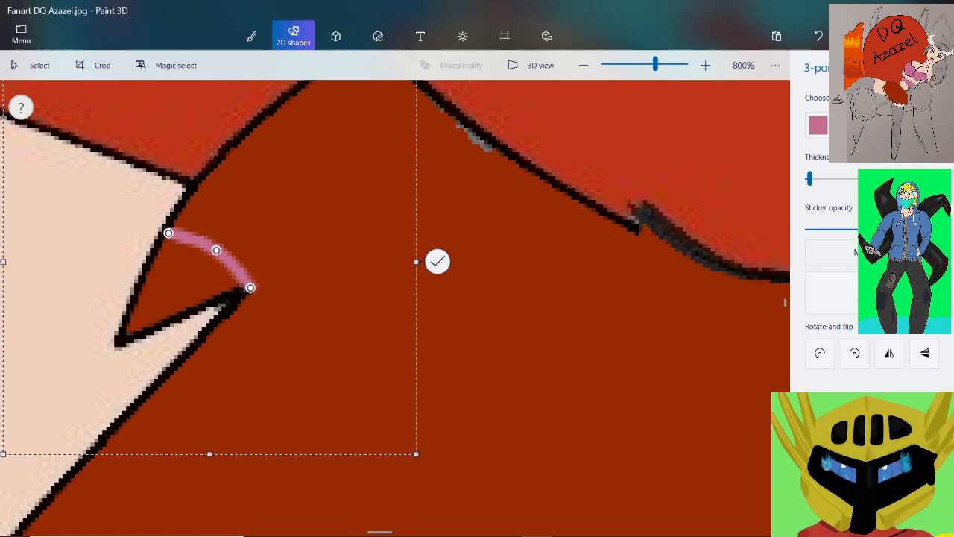
left_click(819, 126)
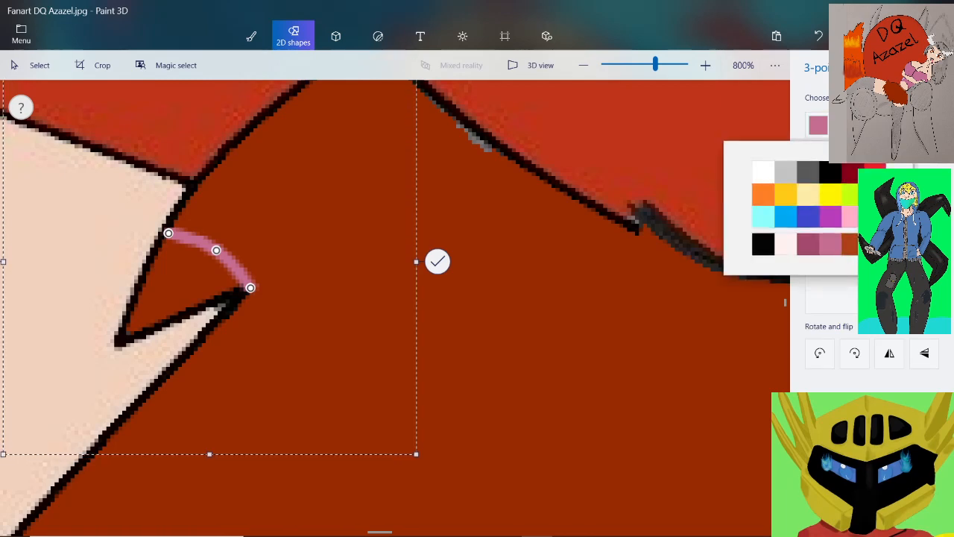
left_click(874, 244)
Adjust the curve to start just inside the skirt's outline and end slightly beyond the notch, and commit it to the canvas
scroll(217, 272, "up", 1)
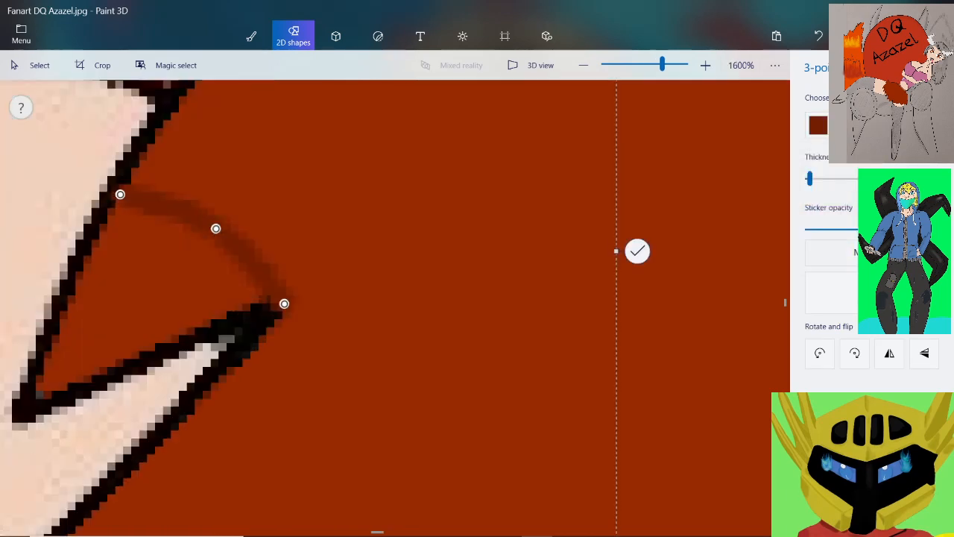
left_click_drag(120, 194, 130, 201)
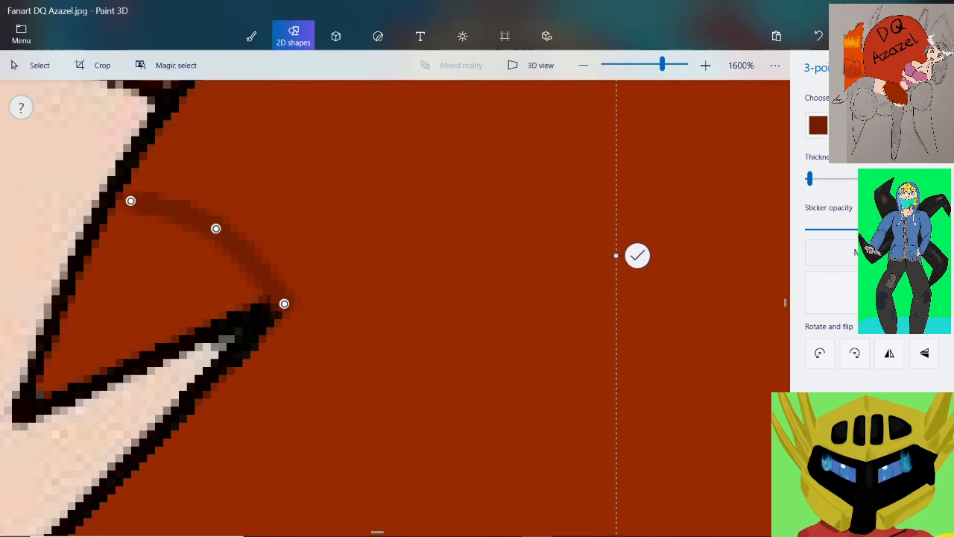
left_click_drag(284, 303, 308, 276)
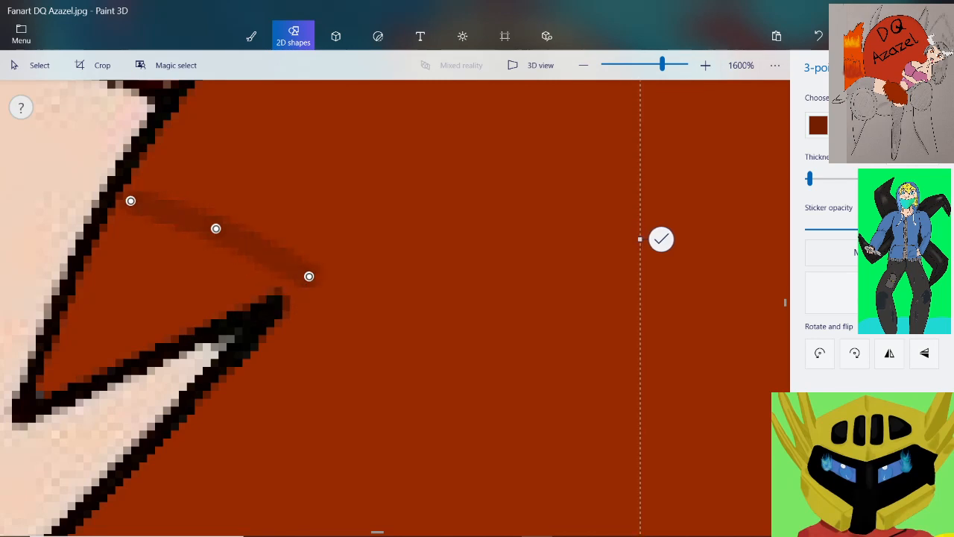
scroll(633, 208, "down", 2)
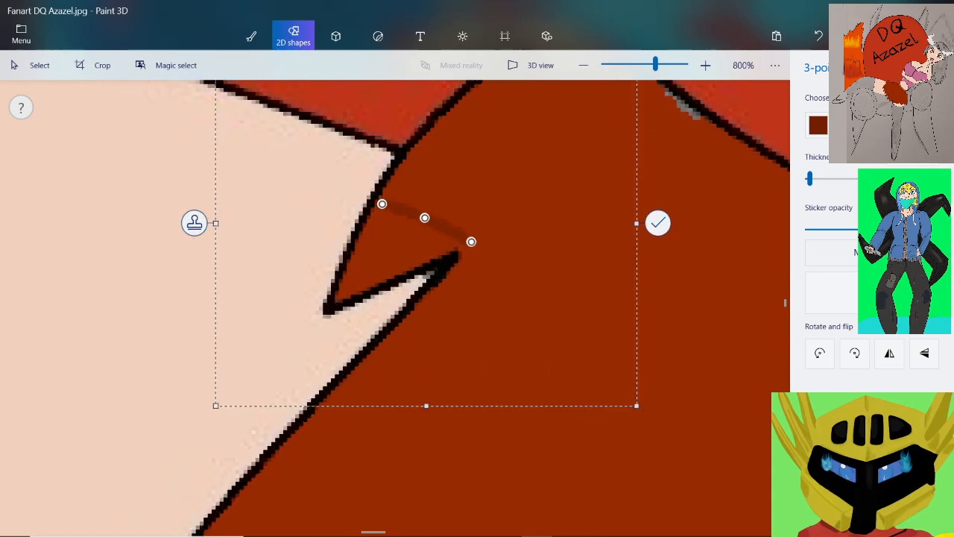
left_click(658, 223)
Add a gently bowed dark red-brown curve from the first line's end down to the lower edge of the second ragged tip
scroll(615, 217, "down", 3)
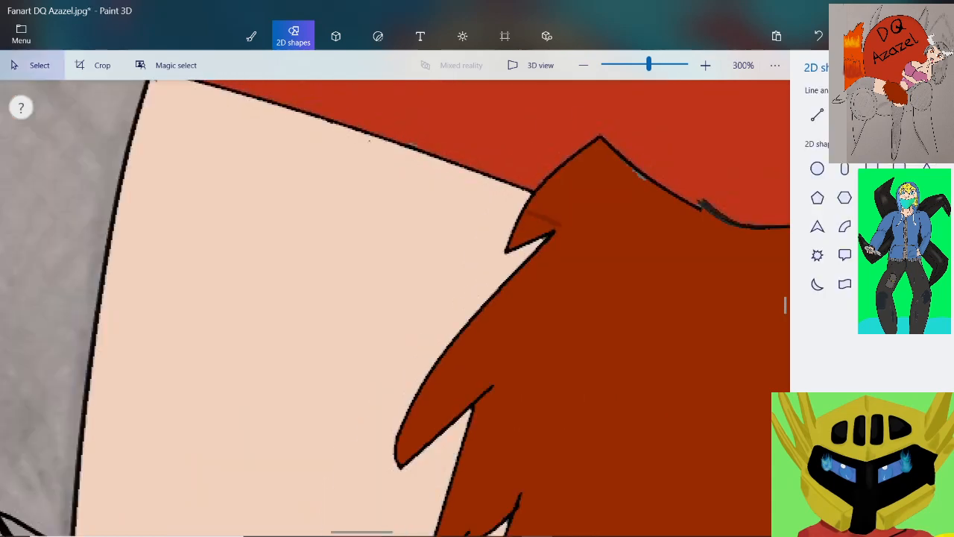
scroll(585, 313, "up", 1)
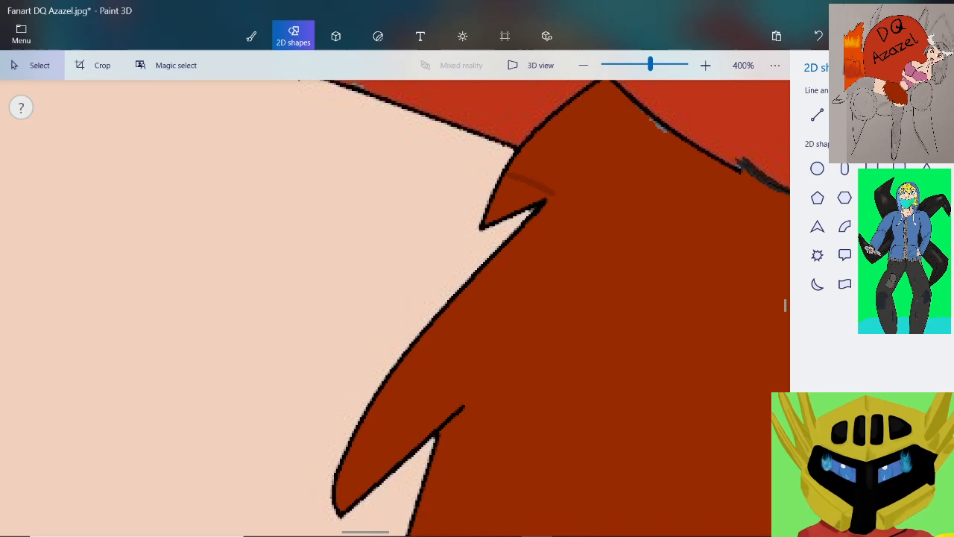
left_click(845, 115)
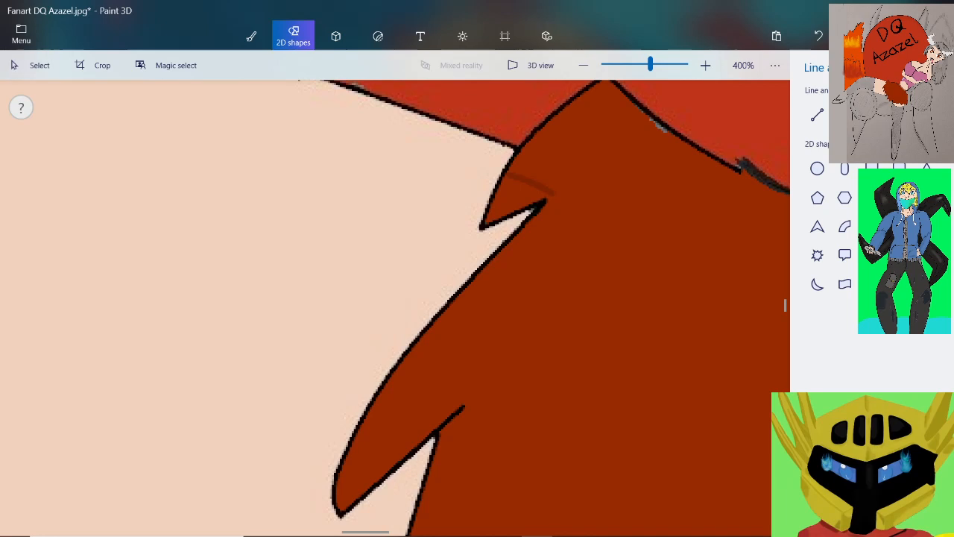
mouse_move(555, 195)
left_mouse_down()
mouse_move(549, 360)
mouse_move(462, 406)
left_mouse_up()
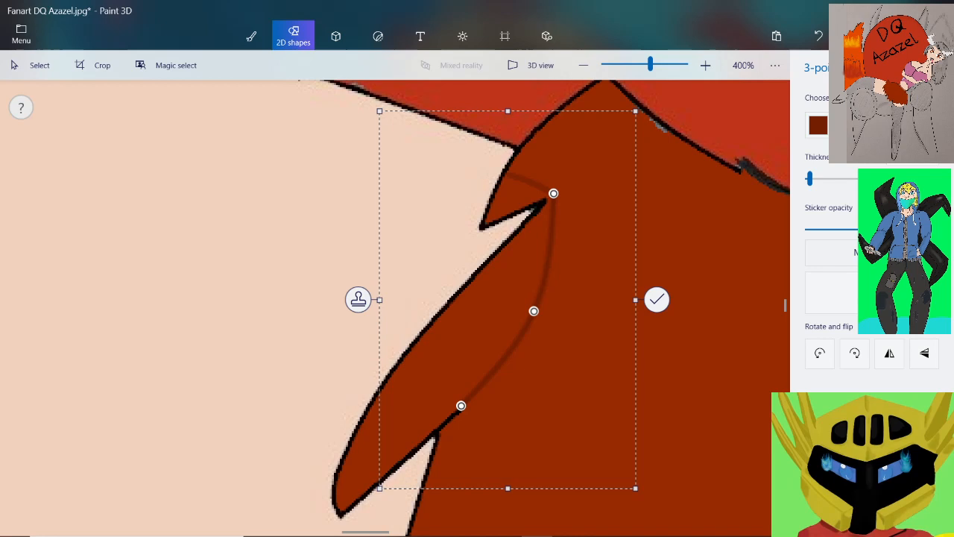
left_click_drag(461, 405, 373, 483)
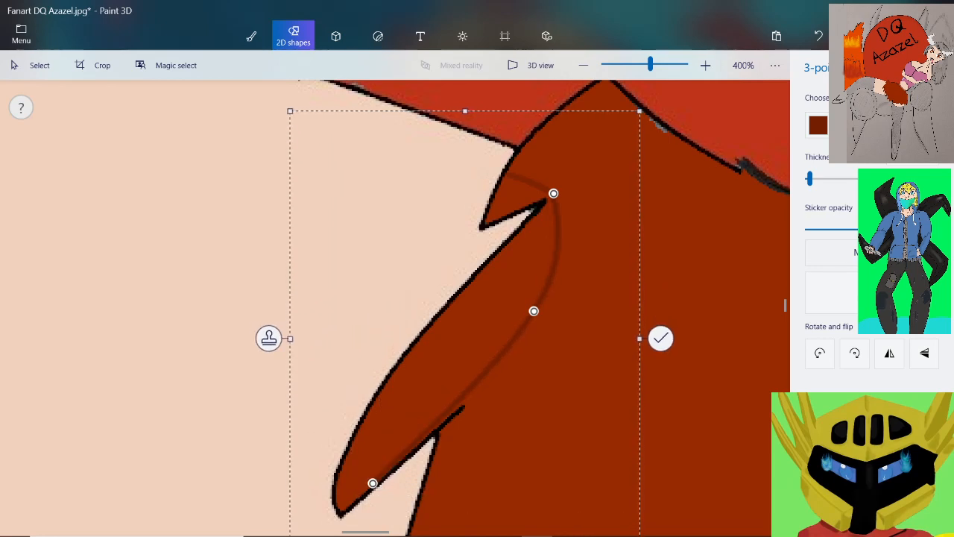
left_click_drag(534, 311, 480, 339)
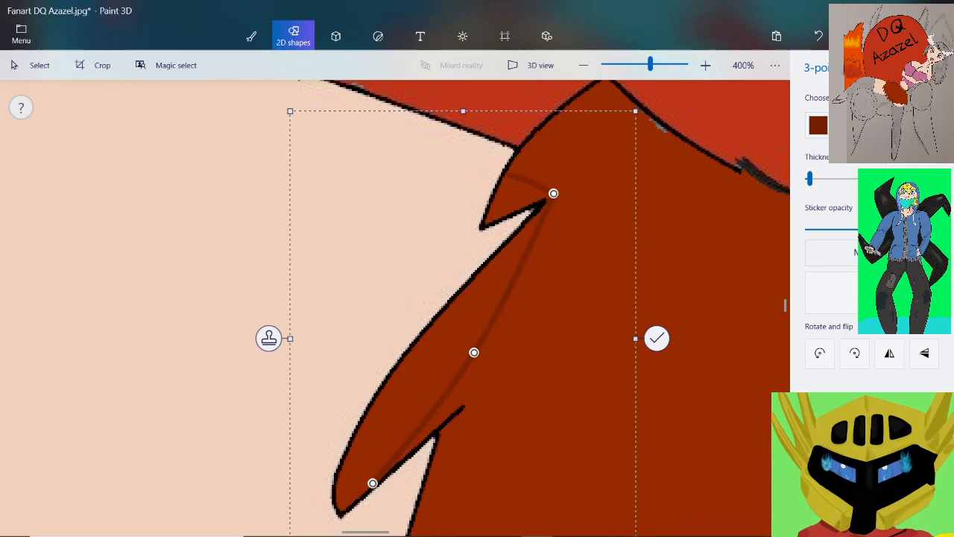
scroll(572, 171, "up", 4)
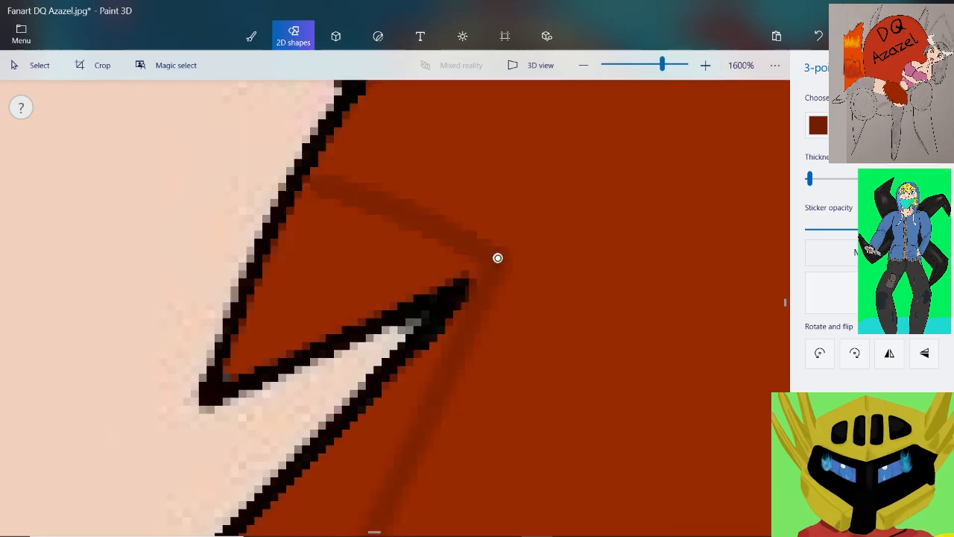
scroll(498, 257, "down", 3)
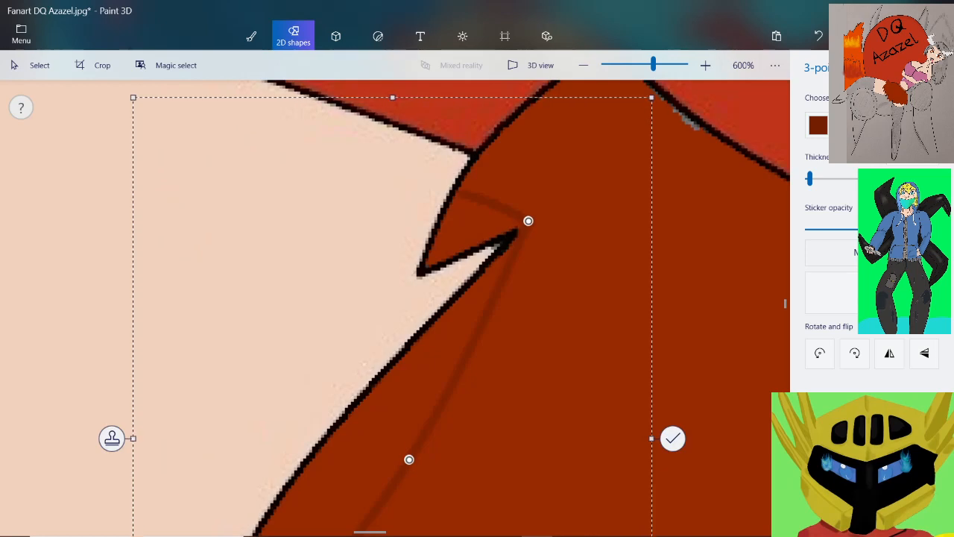
key("Return")
scroll(654, 170, "down", 4)
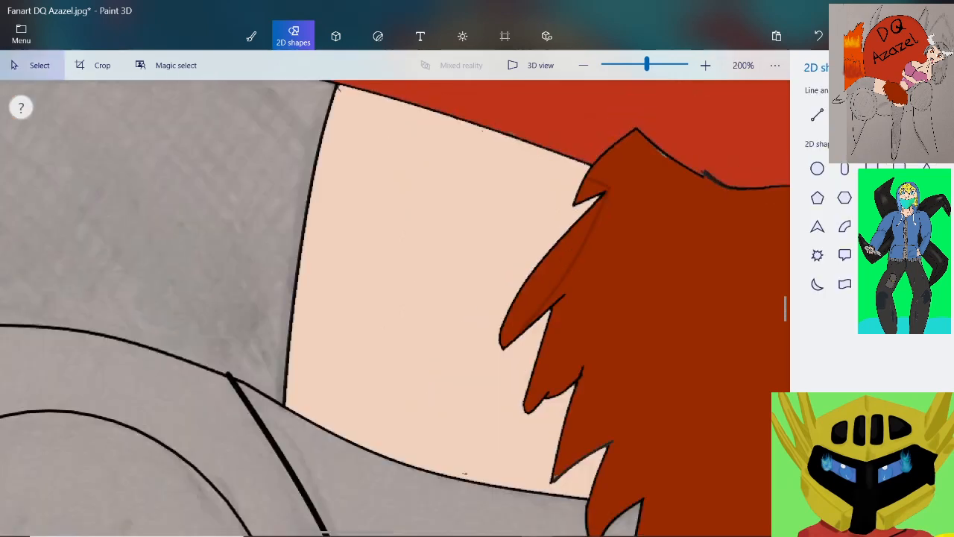
Draw a 3-point dark red-brown curve down the third ragged tip, from the notch line's end to the lower edge, with only a slight bow
scroll(553, 357, "up", 4)
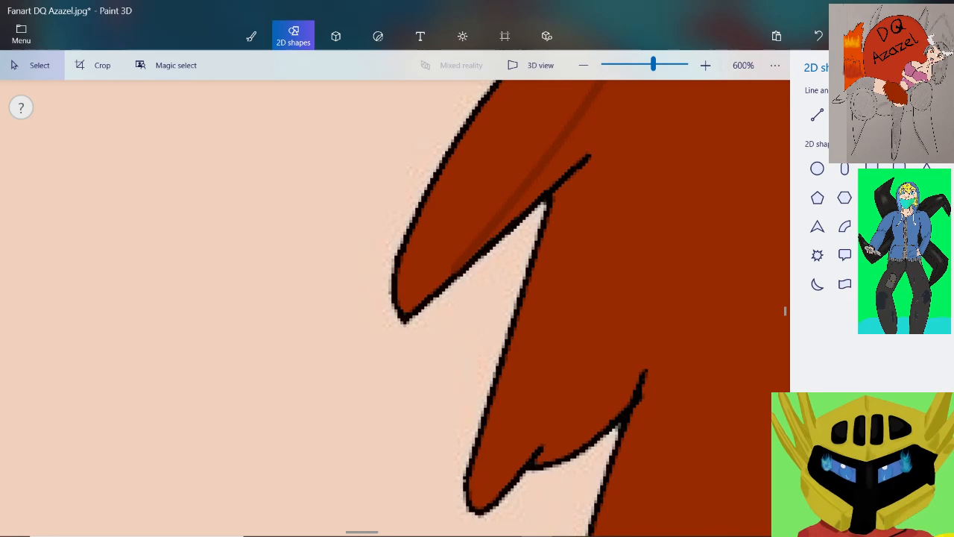
left_click(844, 115)
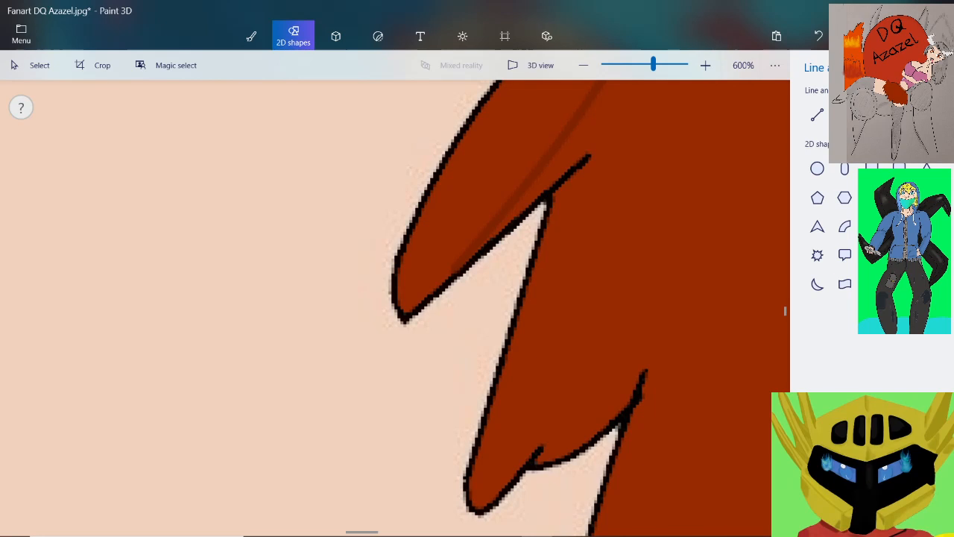
mouse_move(590, 165)
left_mouse_down()
mouse_move(600, 261)
mouse_move(543, 452)
mouse_move(591, 436)
left_mouse_up()
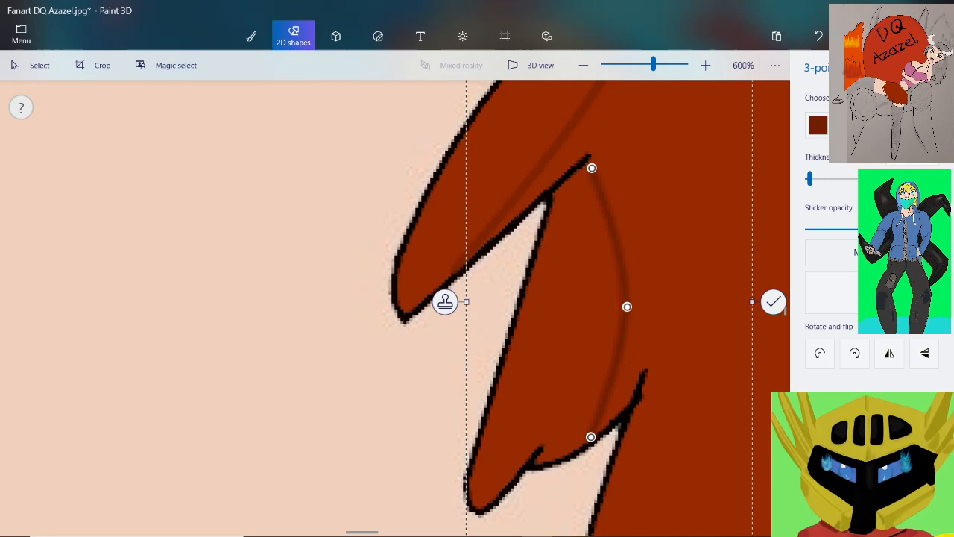
left_click_drag(627, 306, 599, 317)
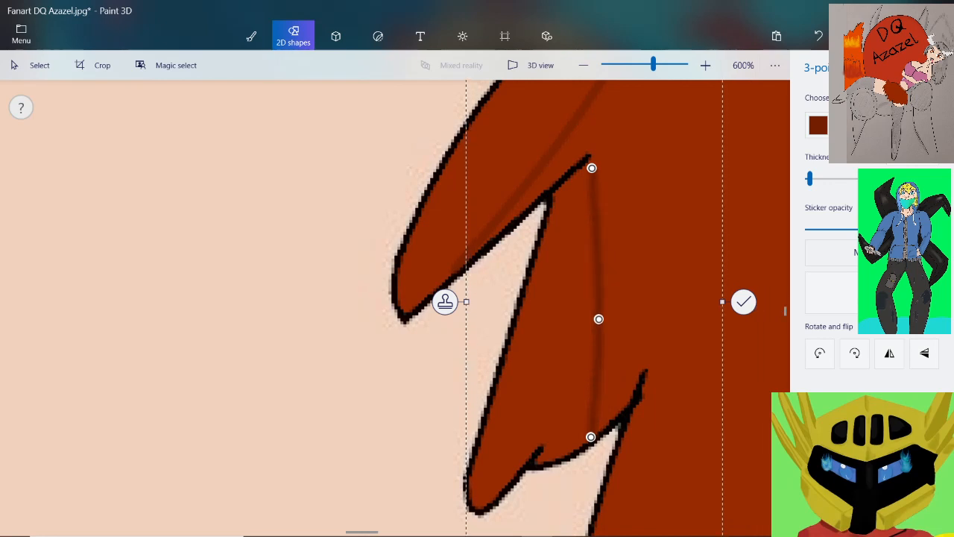
Move the curve's upper end close beneath the notch line's end and commit the curve to the canvas
scroll(580, 139, "up", 3)
scroll(613, 211, "up", 2)
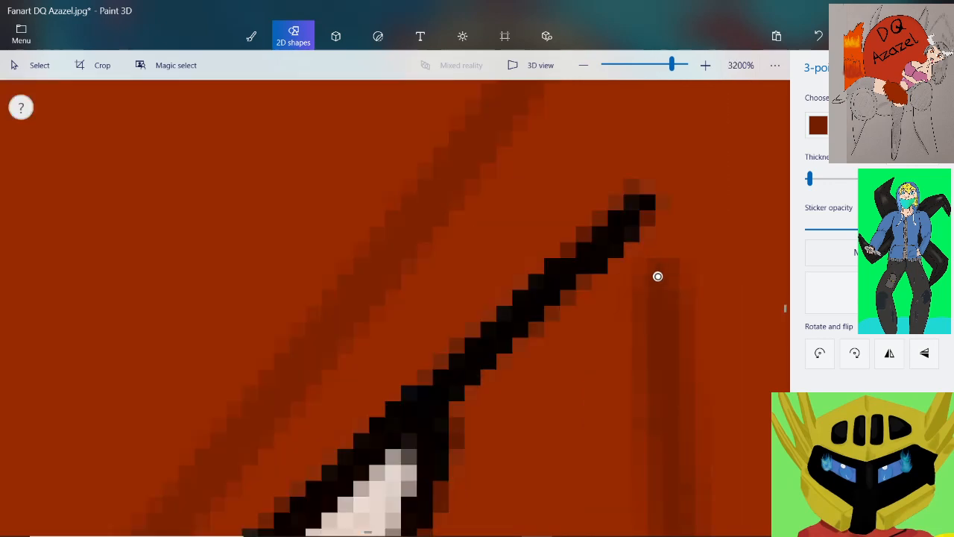
left_click_drag(649, 273, 636, 266)
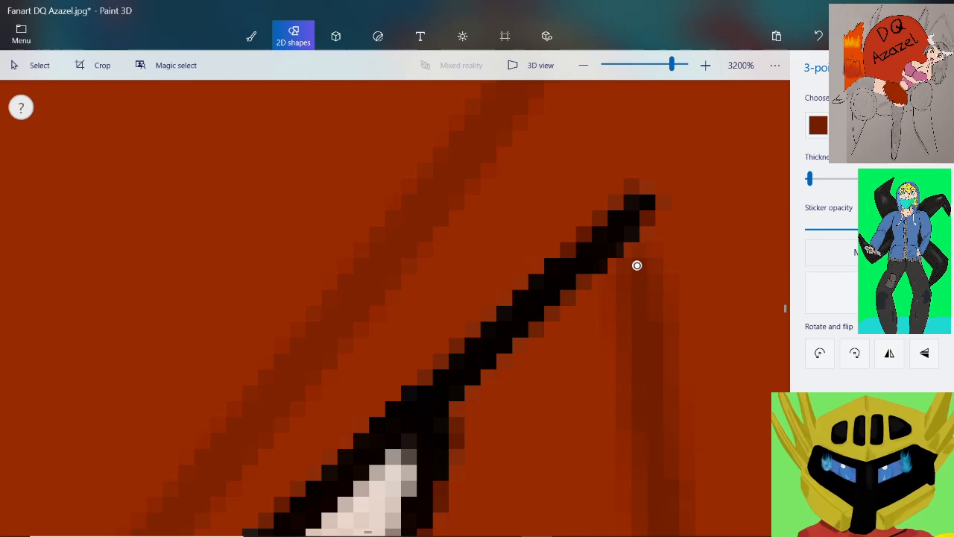
scroll(635, 265, "down", 2)
scroll(604, 179, "down", 2)
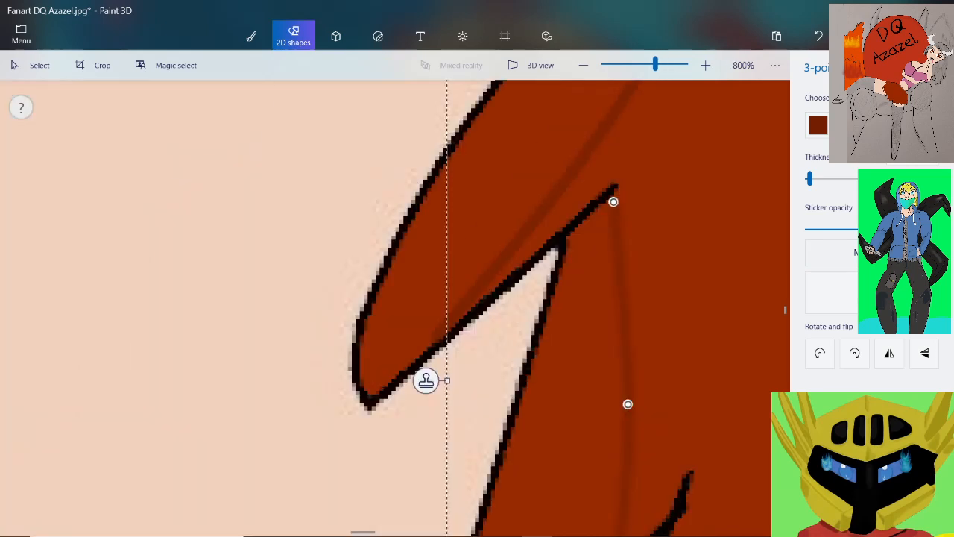
left_click(425, 381)
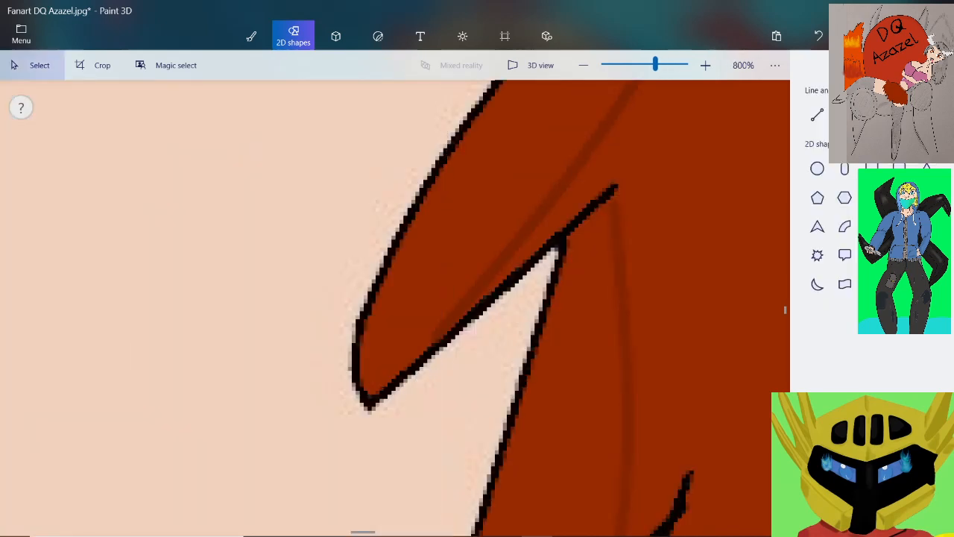
Draw a 4-point dark red-brown curve across the fourth ragged tip from notch to notch, bend it towards the outline, and commit it
left_click_drag(655, 65, 622, 65)
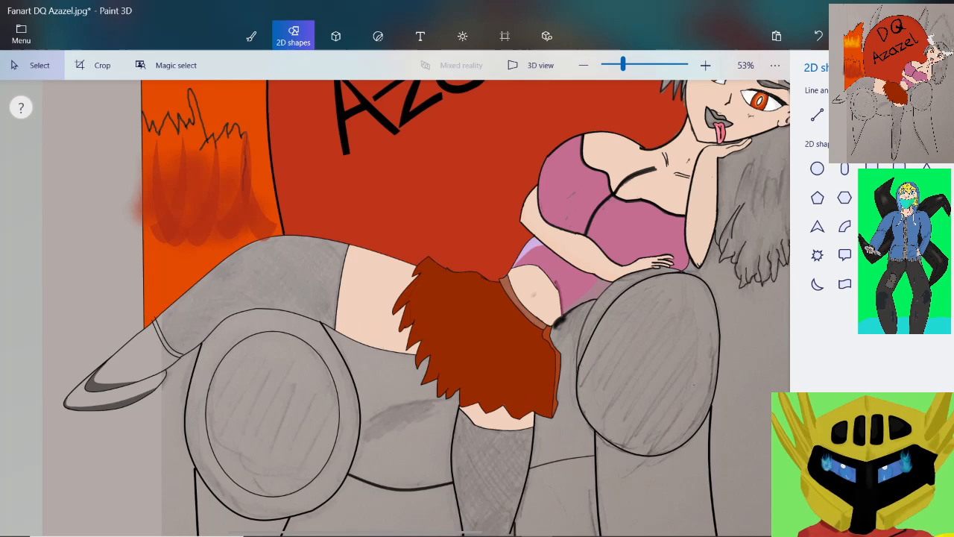
scroll(412, 337, "up", 4)
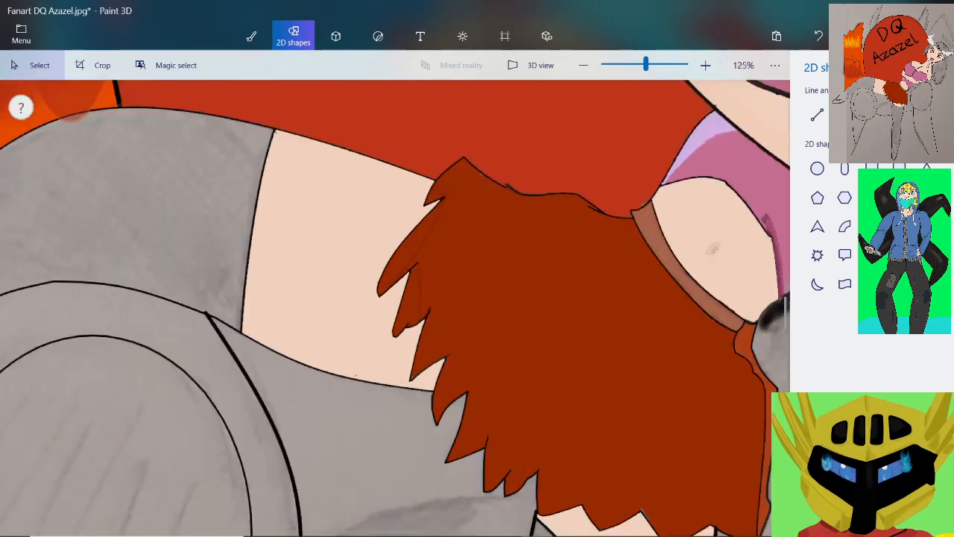
scroll(430, 356, "up", 4)
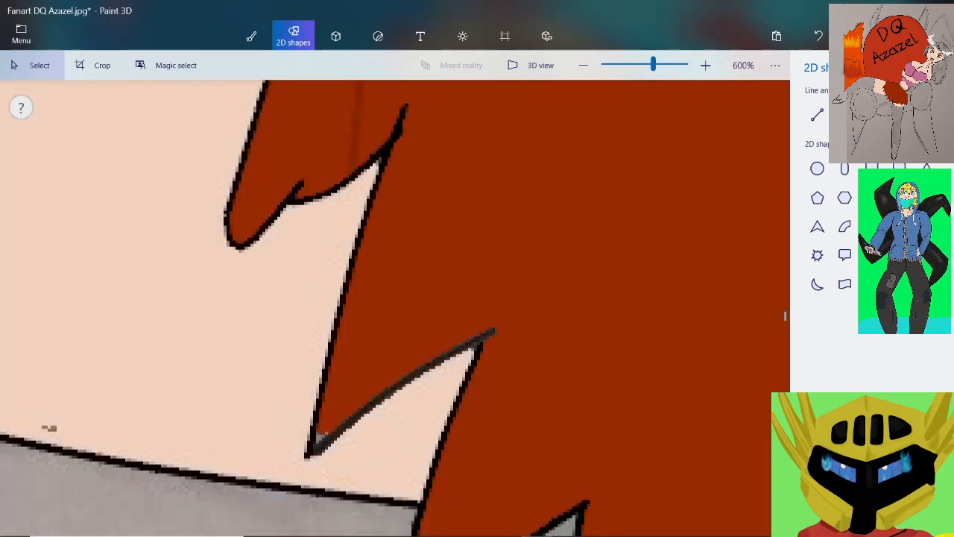
scroll(422, 355, "up", 1)
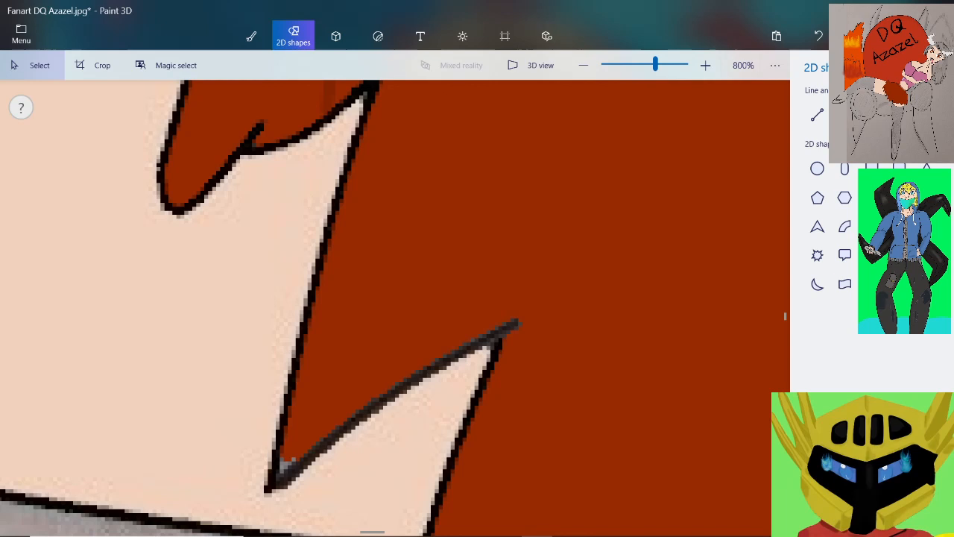
left_click(844, 114)
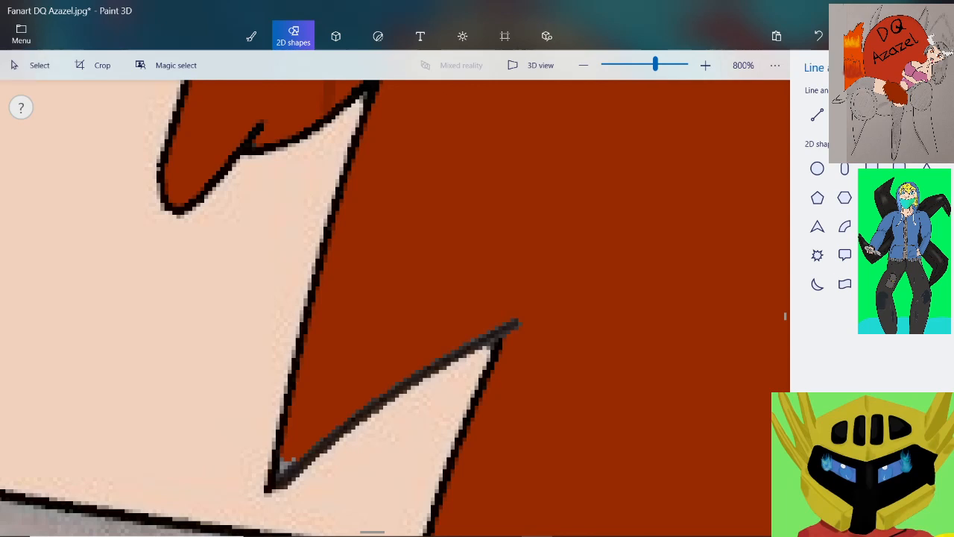
mouse_move(373, 96)
left_mouse_down()
mouse_move(437, 260)
mouse_move(518, 322)
left_mouse_up()
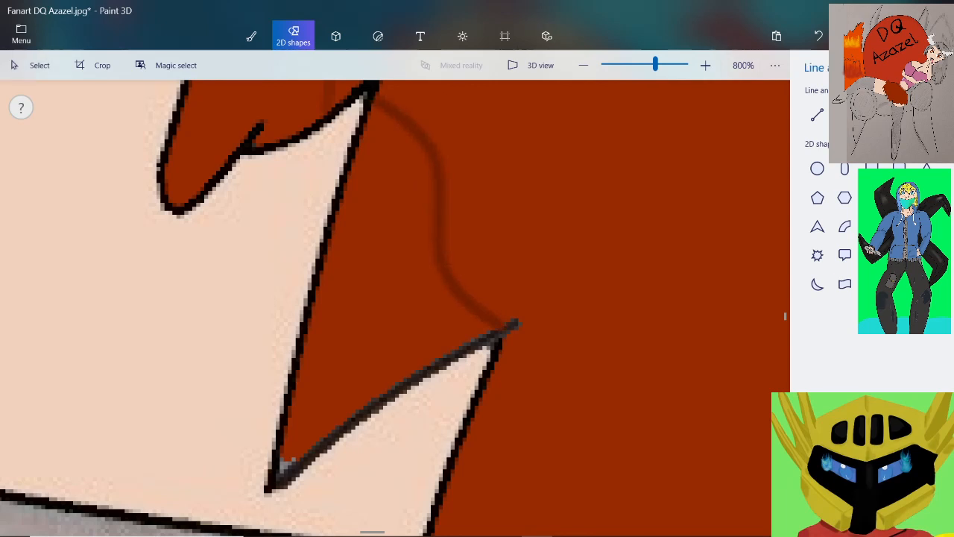
left_click_drag(444, 262, 409, 295)
left_click_drag(437, 165, 377, 219)
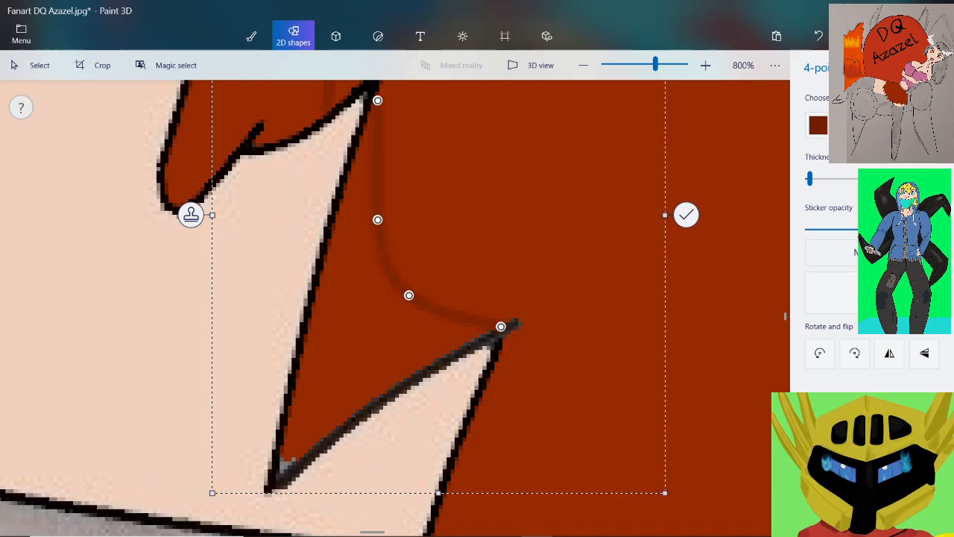
left_click(686, 215)
Draw a 4-point dark red-brown curve down the fifth ragged tip, from just below the upper notch to the lower edge, smooth its bends, and commit it
scroll(270, 240, "down", 2)
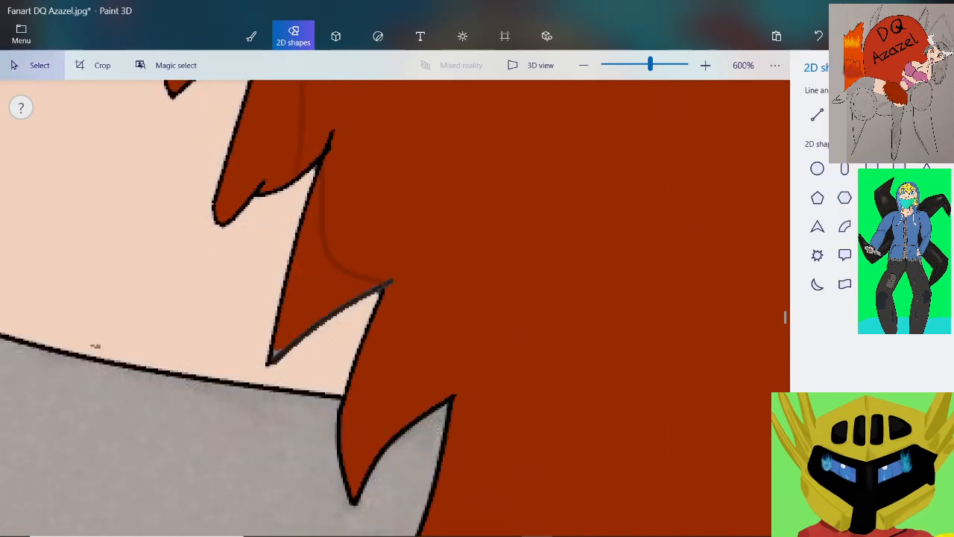
scroll(345, 283, "down", 1)
scroll(384, 368, "up", 2)
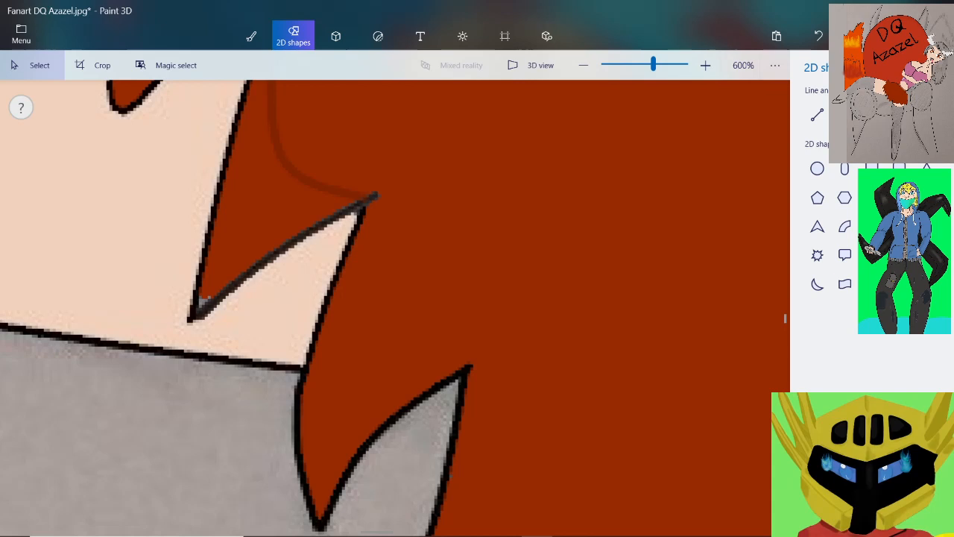
scroll(350, 329, "down", 1)
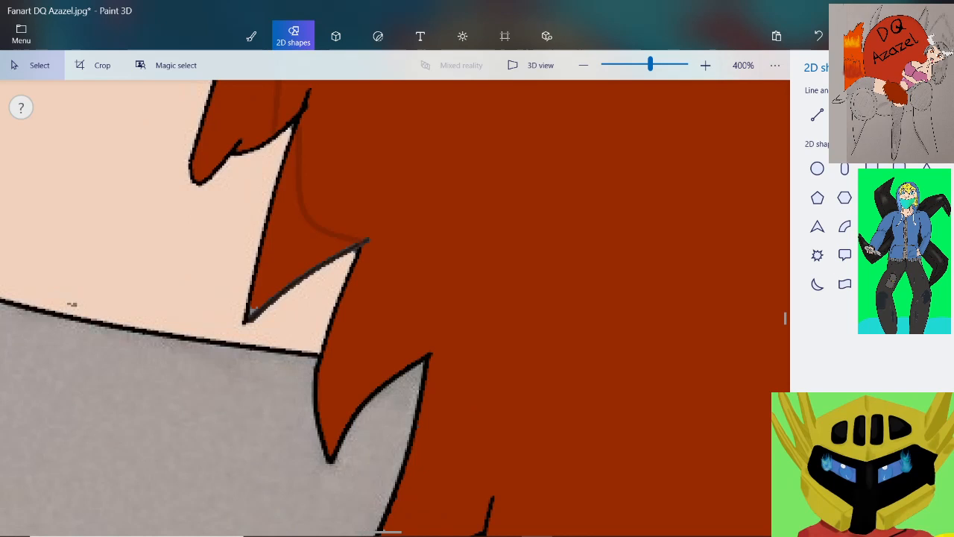
scroll(347, 331, "down", 1)
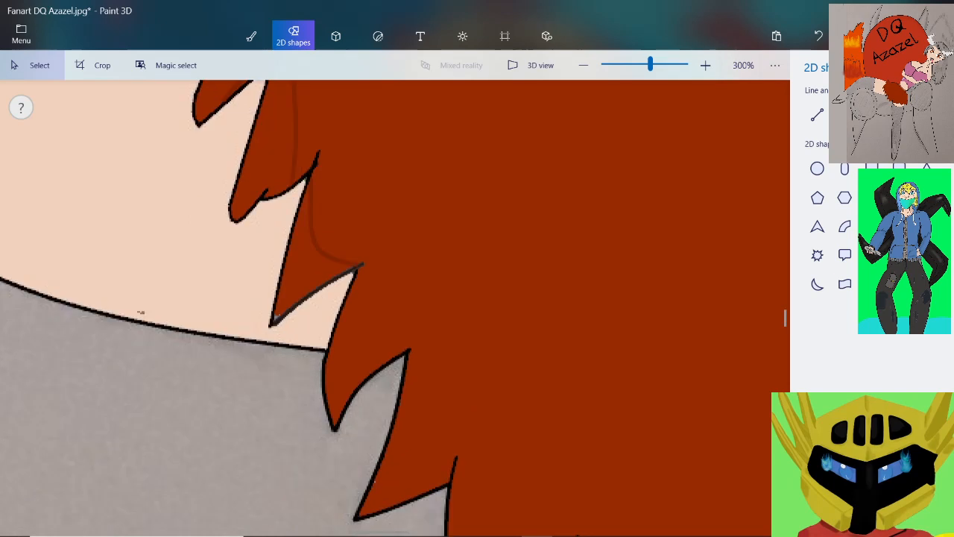
scroll(373, 357, "up", 4)
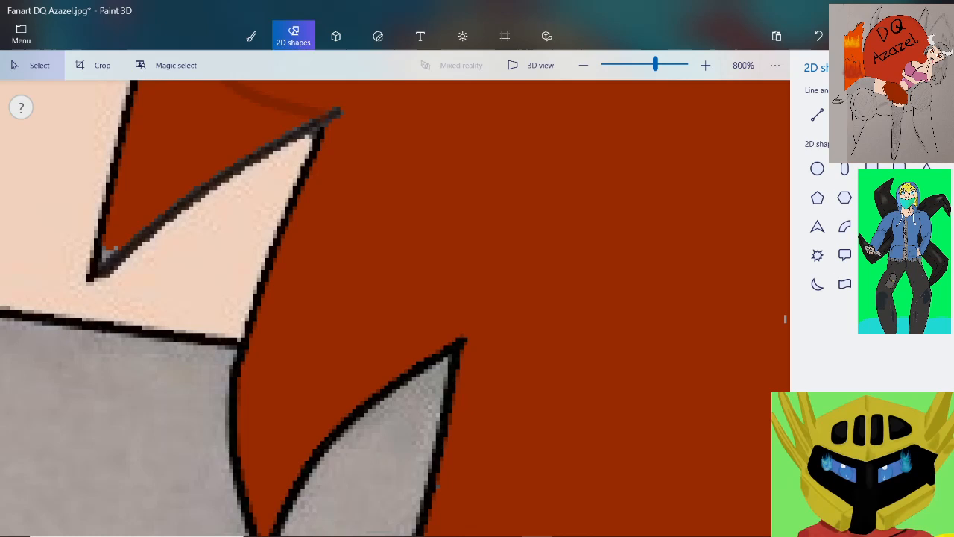
left_click(845, 115)
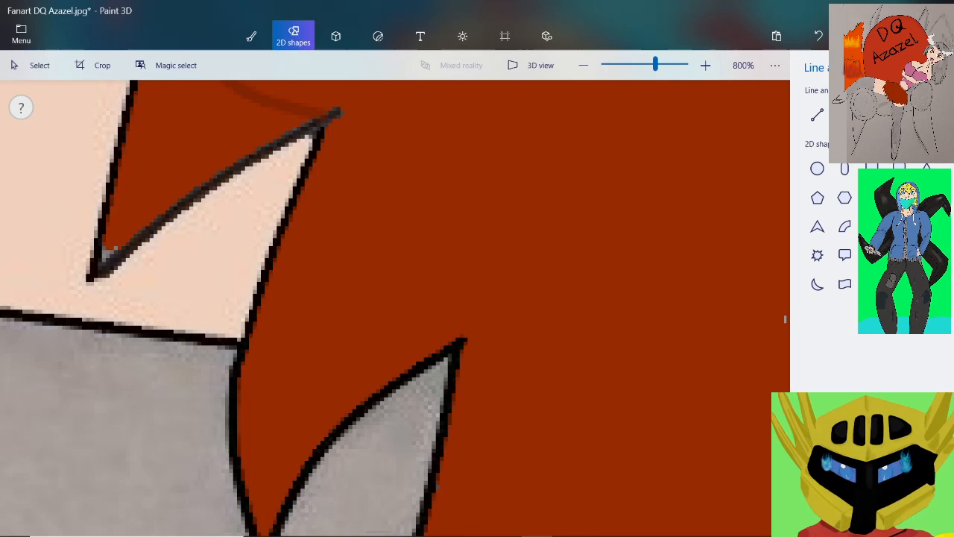
mouse_move(314, 160)
left_mouse_down()
mouse_move(339, 313)
mouse_move(386, 387)
left_mouse_up()
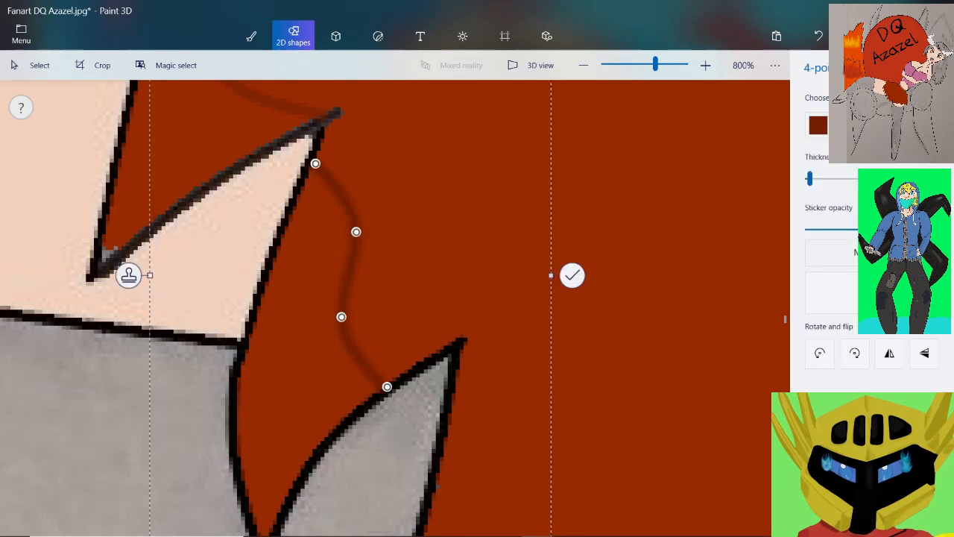
left_click_drag(356, 232, 332, 259)
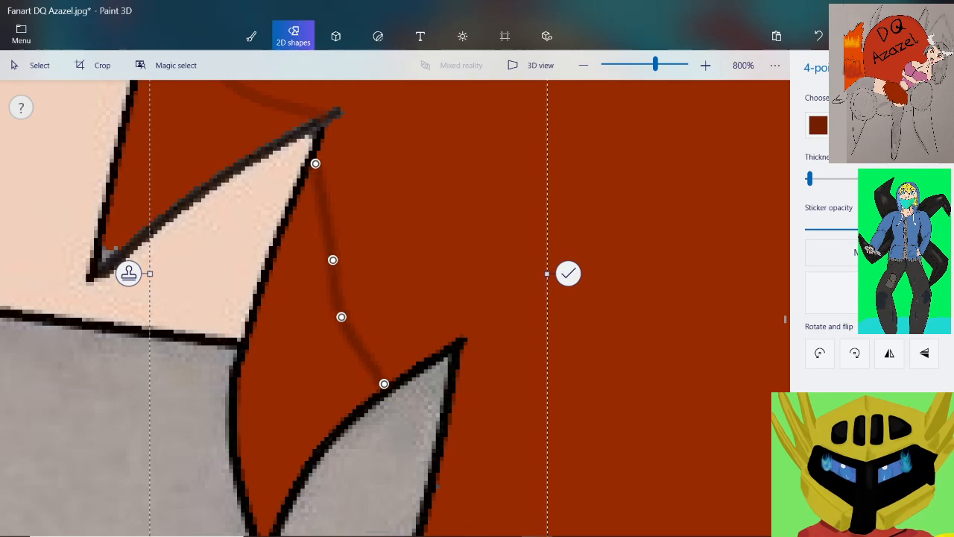
left_click_drag(342, 316, 358, 312)
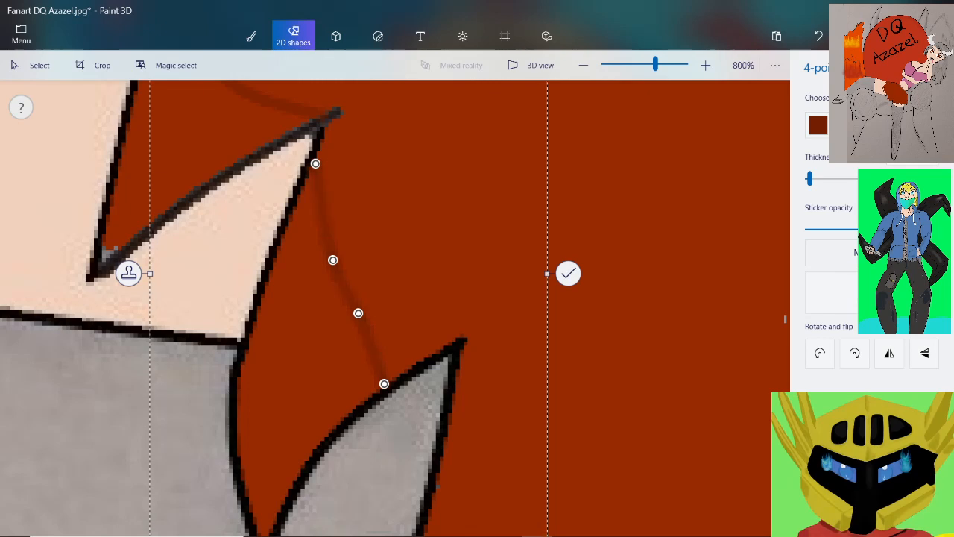
left_click(617, 262)
Choose the straight line shape for shading the sixth ragged tip
scroll(617, 263, "down", 2)
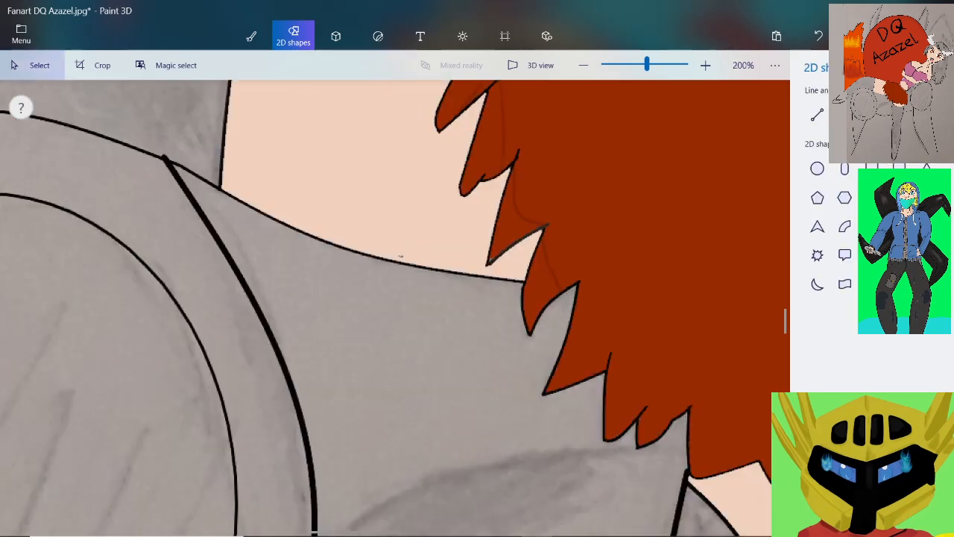
scroll(400, 256, "up", 3)
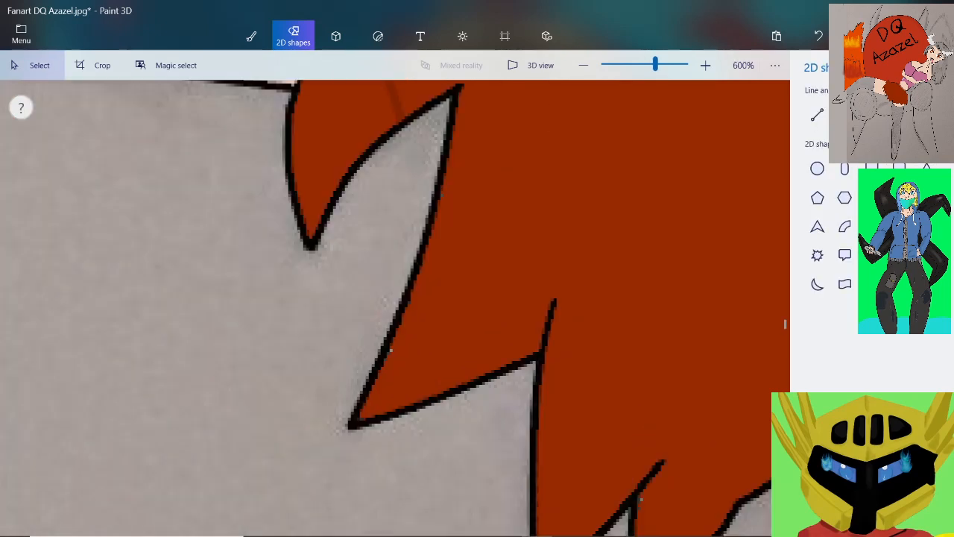
scroll(524, 301, "down", 1)
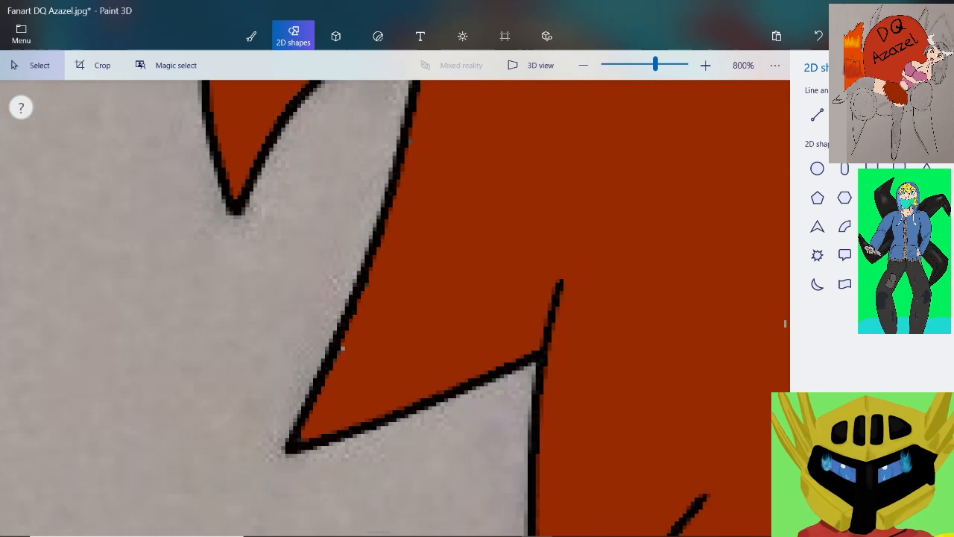
left_click(817, 114)
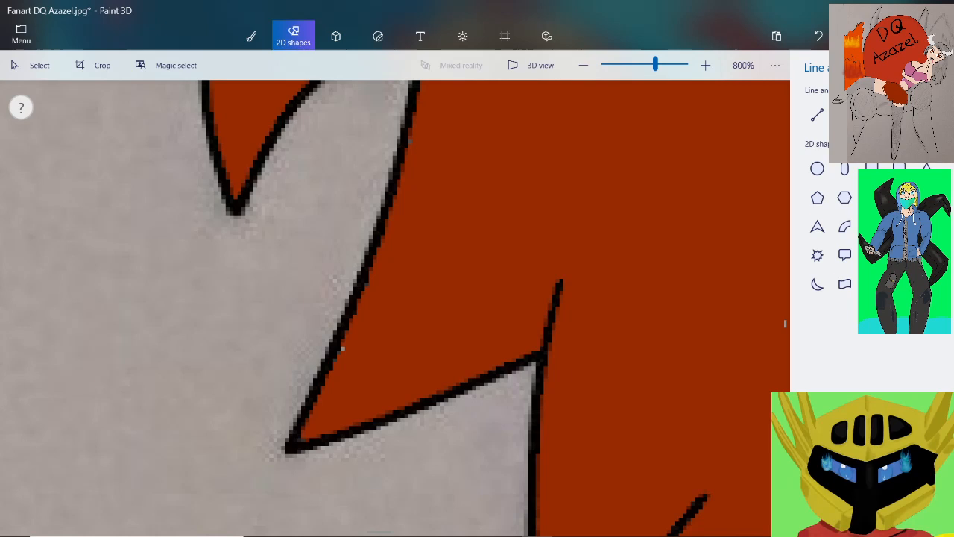
Draw a dark red 3-point curve inside the hair from the notch beside the long spike down to the next short strand line, bending its middle inward
scroll(422, 217, "down", 6)
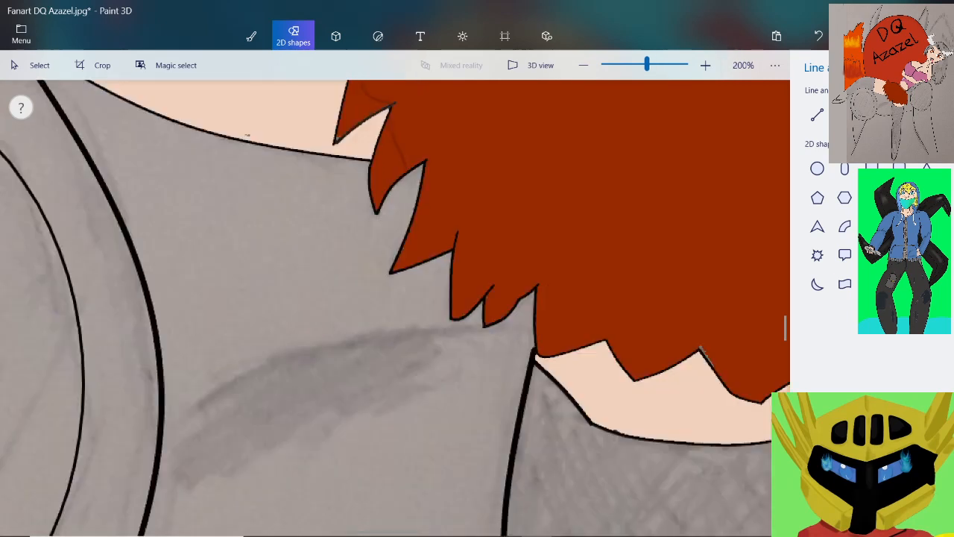
scroll(475, 145, "up", 2)
scroll(429, 255, "up", 2)
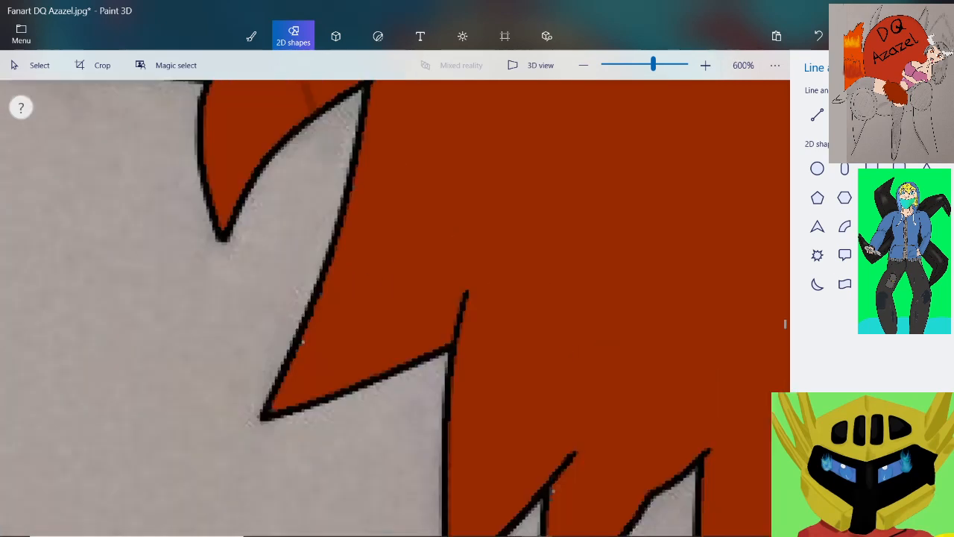
mouse_move(371, 97)
left_mouse_down()
mouse_move(385, 184)
mouse_move(423, 275)
mouse_move(454, 315)
left_mouse_up()
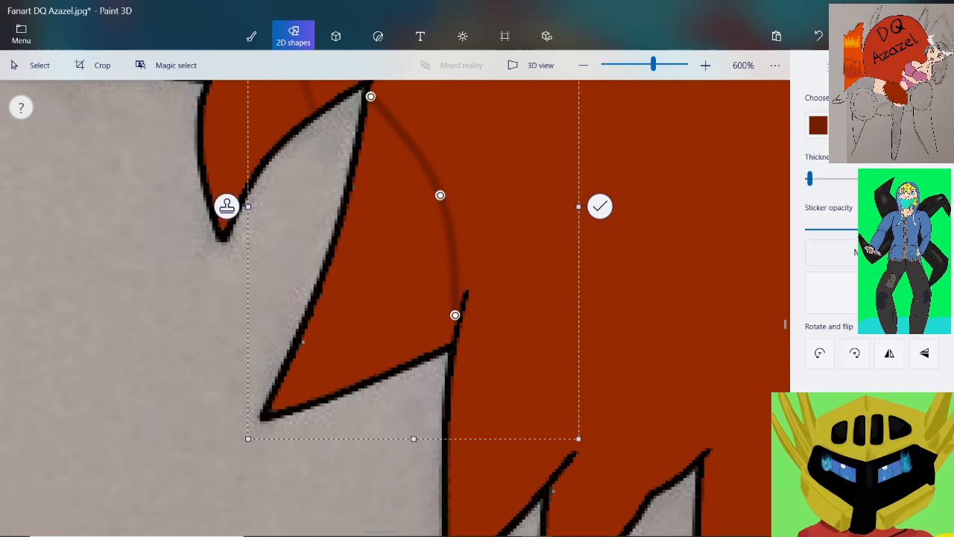
left_click_drag(440, 195, 397, 195)
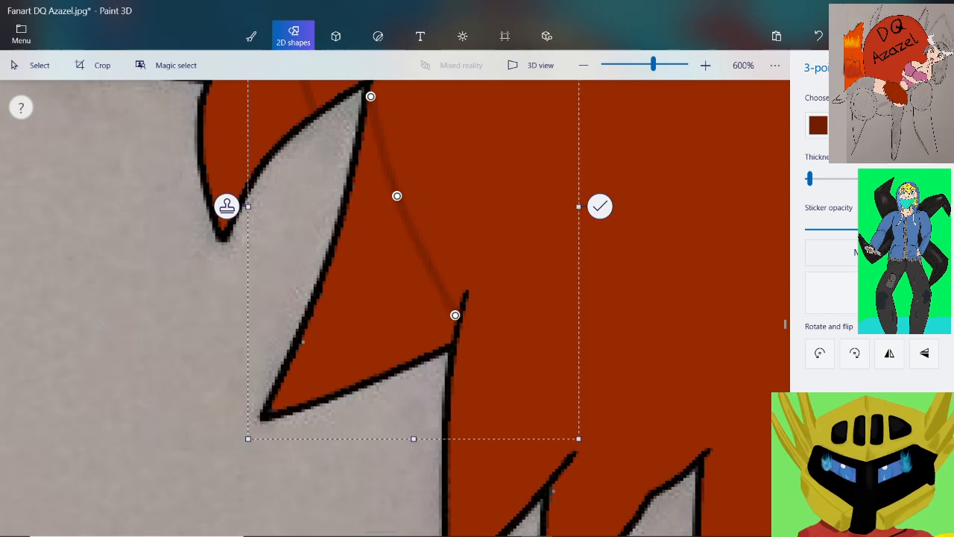
scroll(382, 94, "up", 1)
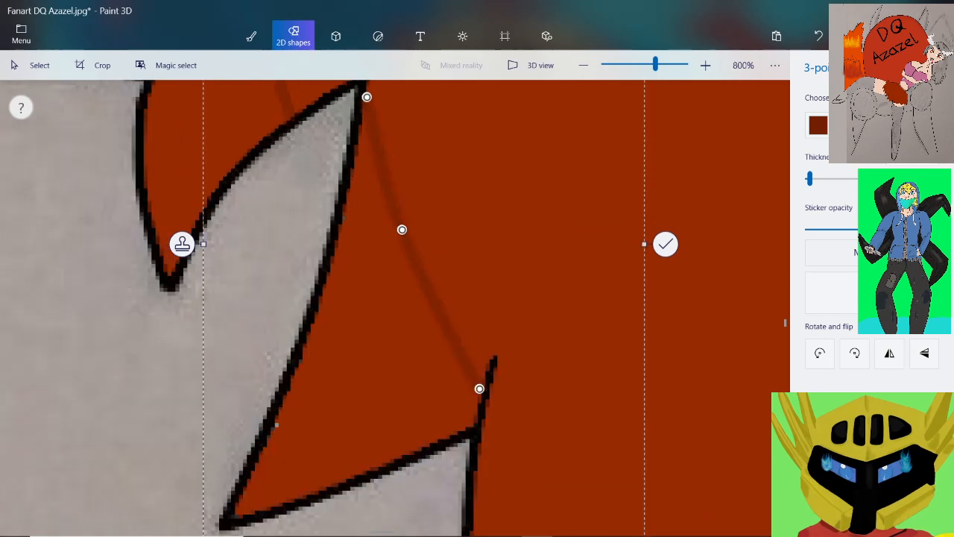
left_click(34, 65)
scroll(580, 215, "down", 2)
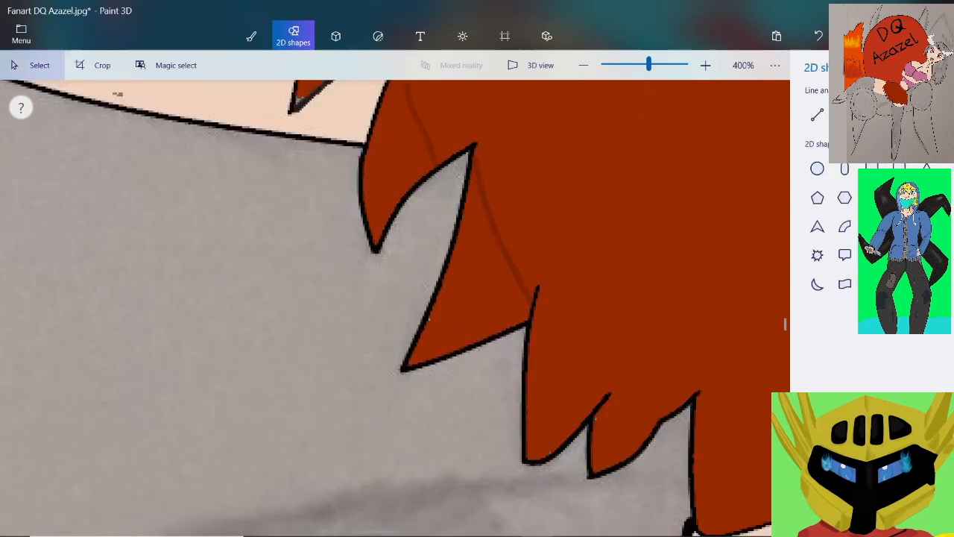
Draw a dark red 4-point curve inside the hair from the short strand line to the strand tip above the next gap
scroll(581, 216, "down", 1)
scroll(585, 335, "up", 1)
scroll(582, 233, "up", 1)
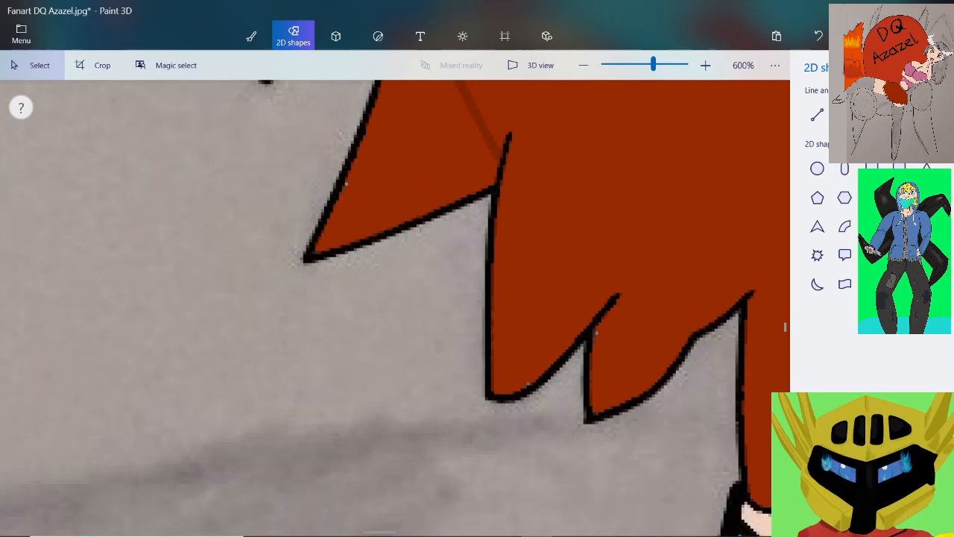
left_click(845, 114)
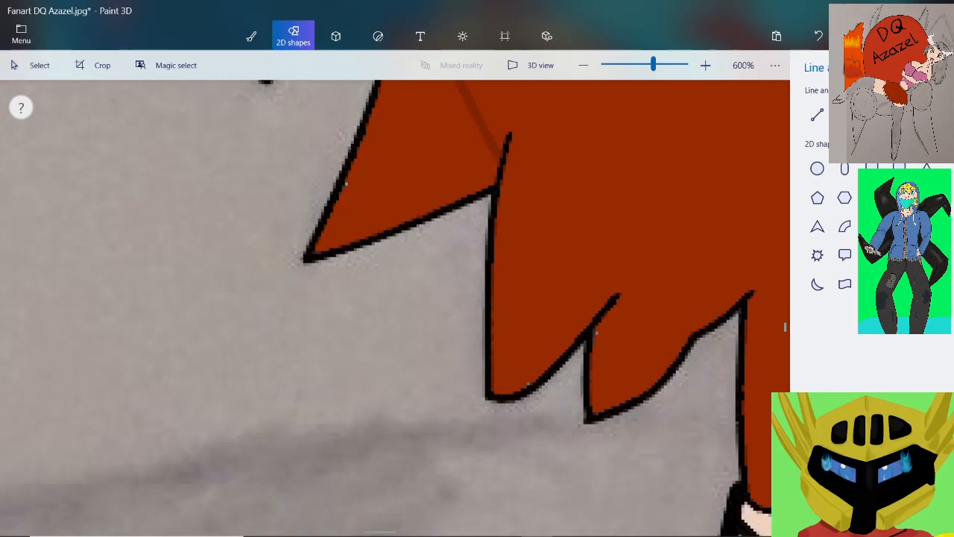
left_click_drag(507, 168, 610, 302)
left_click_drag(556, 237, 555, 242)
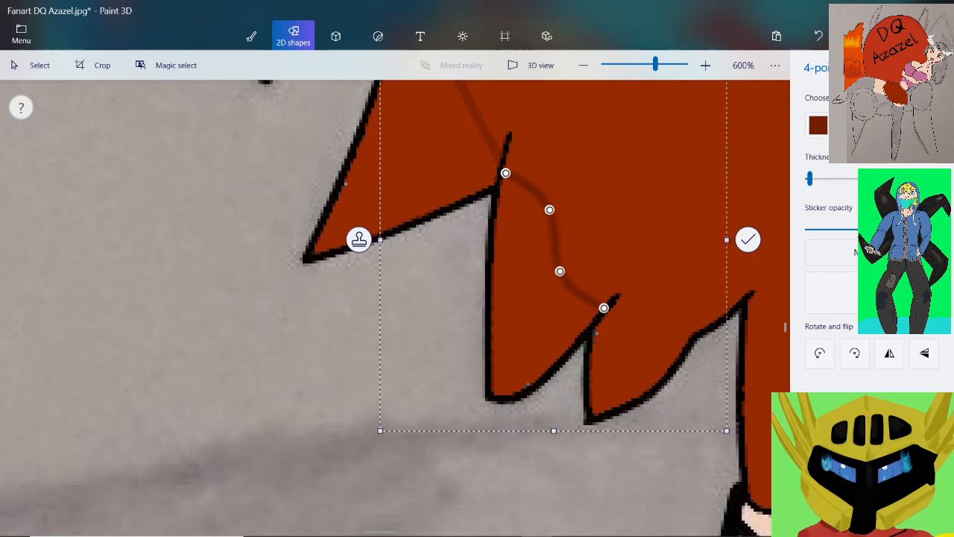
Reshape the 4-point curve so it starts at the strand line and bulges outward before meeting the next strand tip, and place it
scroll(532, 184, "up", 5)
mouse_move(459, 154)
left_mouse_down()
mouse_move(468, 157)
mouse_move(478, 135)
mouse_move(460, 164)
left_mouse_up()
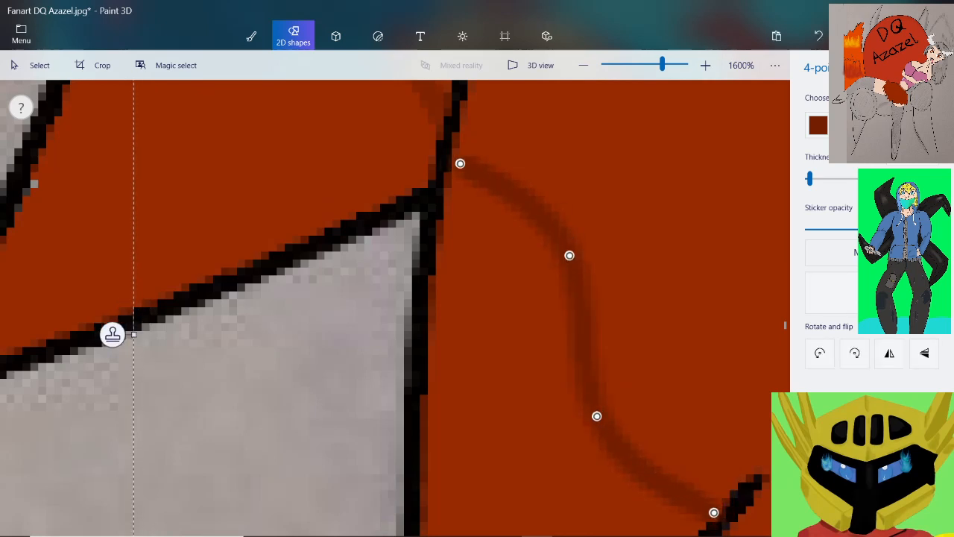
left_click_drag(597, 416, 670, 324)
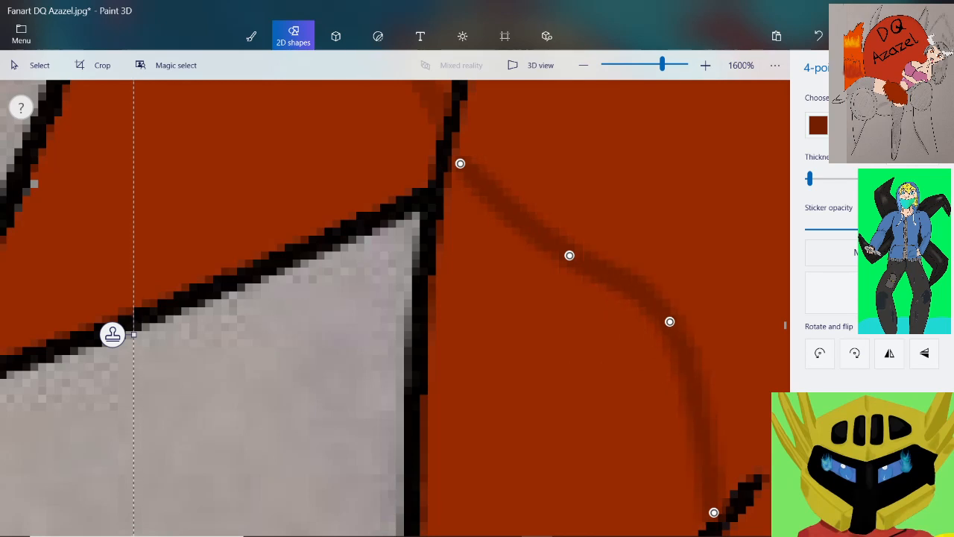
mouse_move(460, 163)
left_mouse_down()
mouse_move(455, 152)
mouse_move(462, 159)
left_mouse_up()
scroll(473, 190, "down", 1)
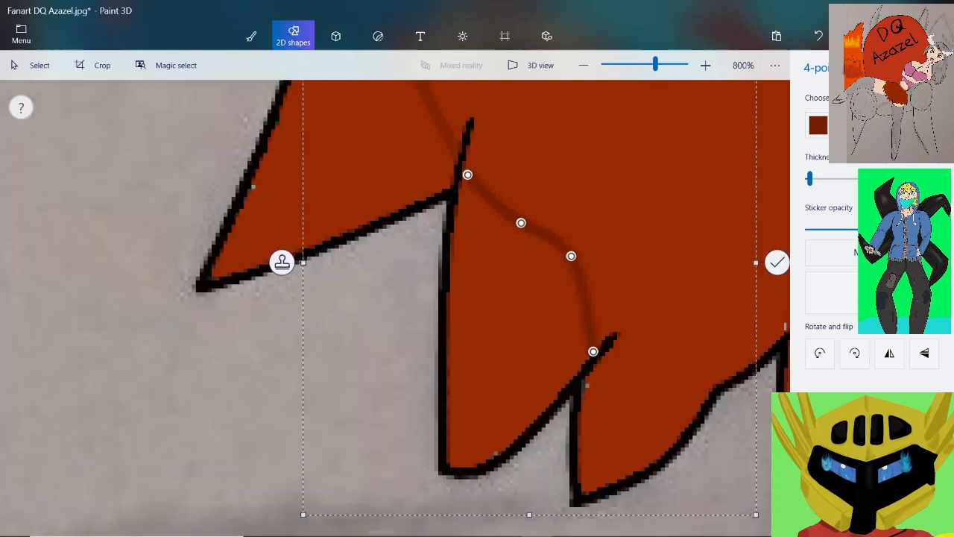
scroll(655, 398, "up", 2)
scroll(407, 212, "down", 3)
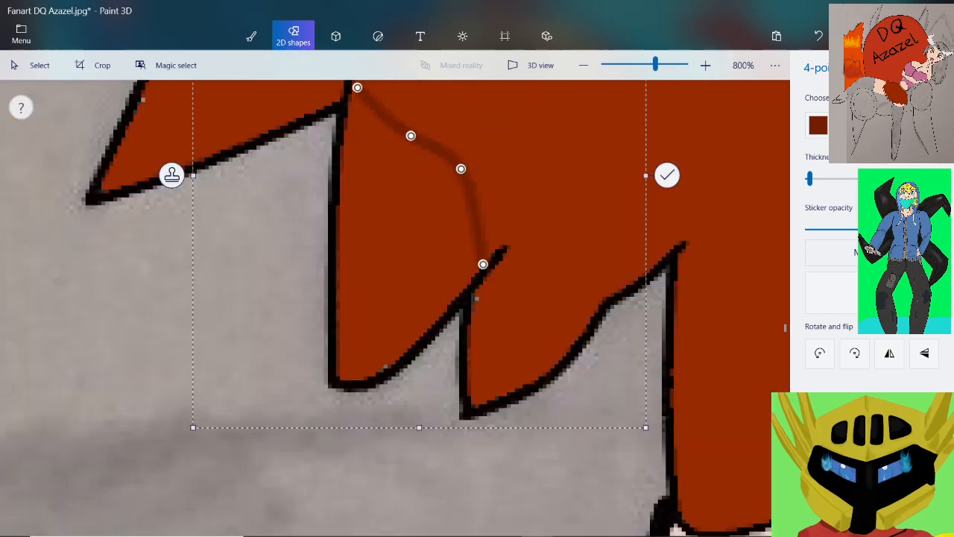
left_click(632, 198)
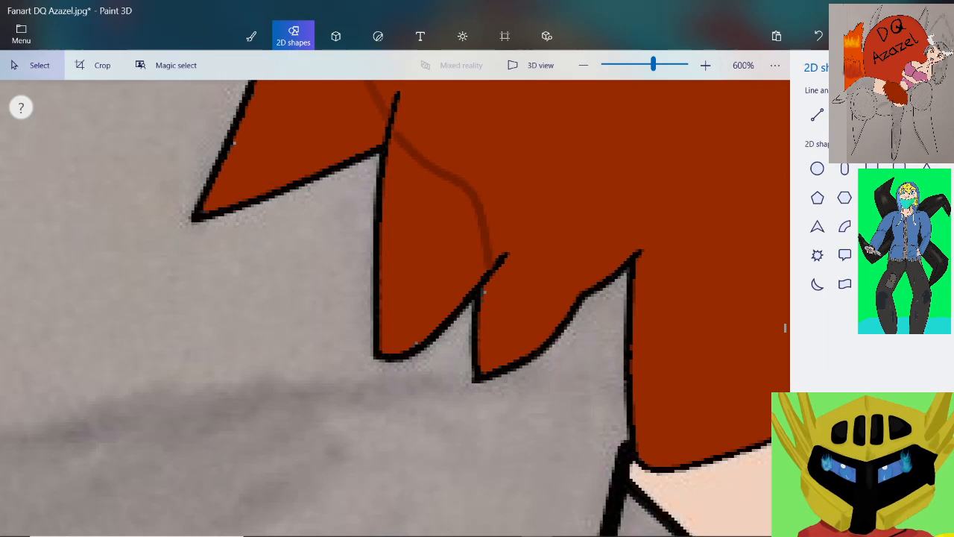
Draw a dark red 4-point curve arching across the small hair tuft, from its inner edge up to the next notch
scroll(603, 275, "up", 1)
left_click(872, 115)
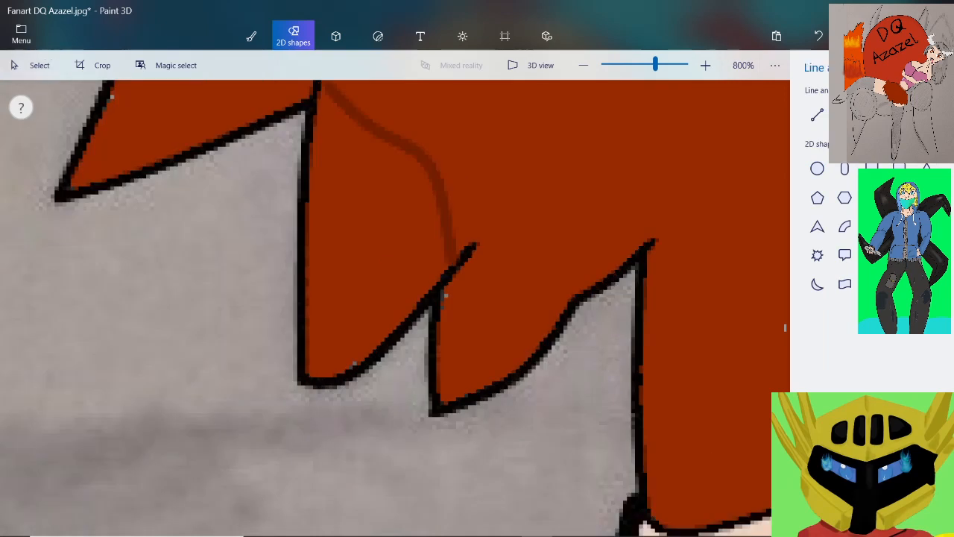
mouse_move(445, 327)
left_mouse_down()
mouse_move(572, 257)
mouse_move(642, 243)
left_mouse_up()
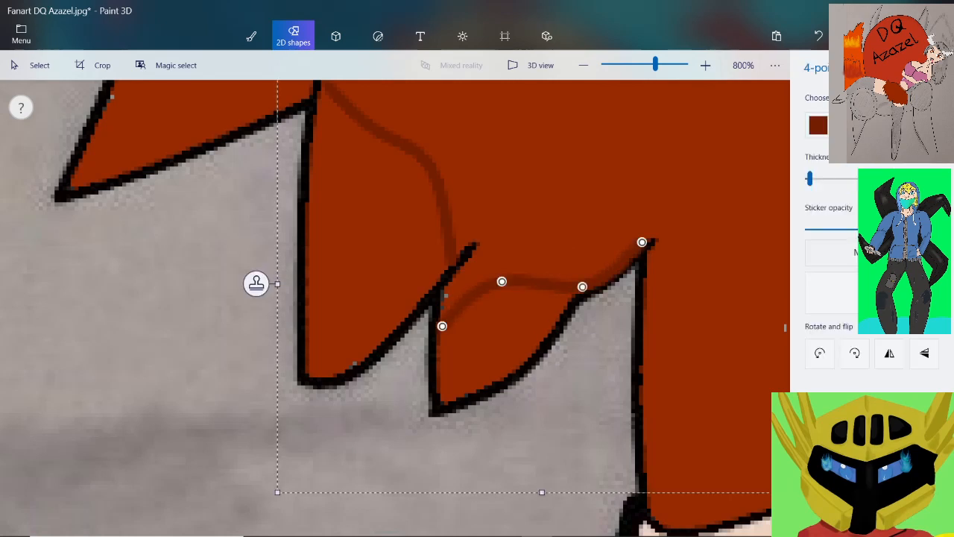
left_click_drag(582, 286, 566, 255)
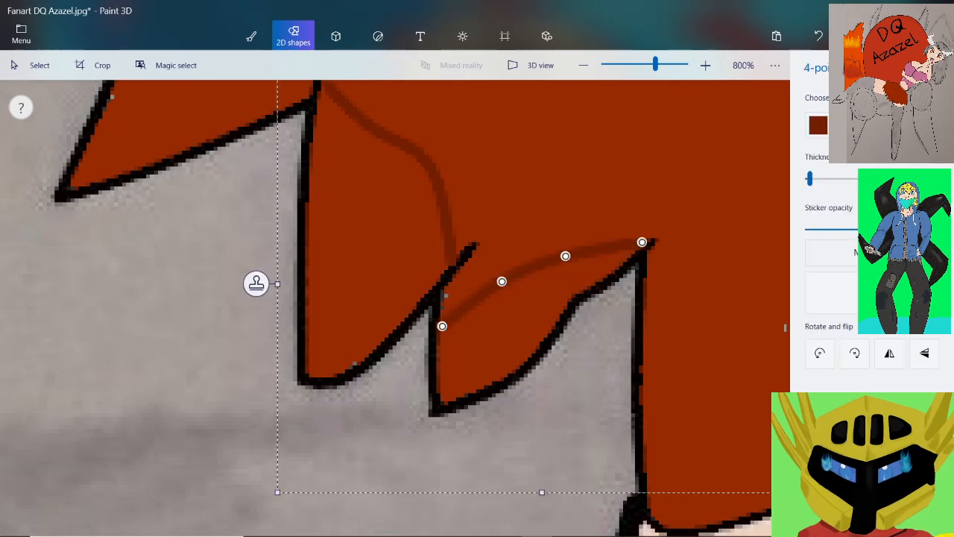
scroll(441, 338, "up", 2)
scroll(321, 316, "down", 3)
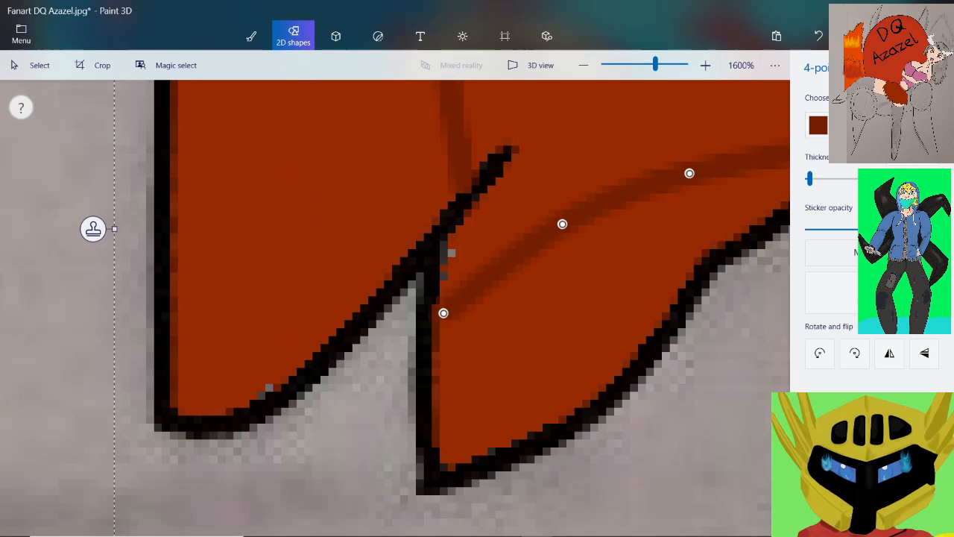
scroll(338, 293, "down", 2)
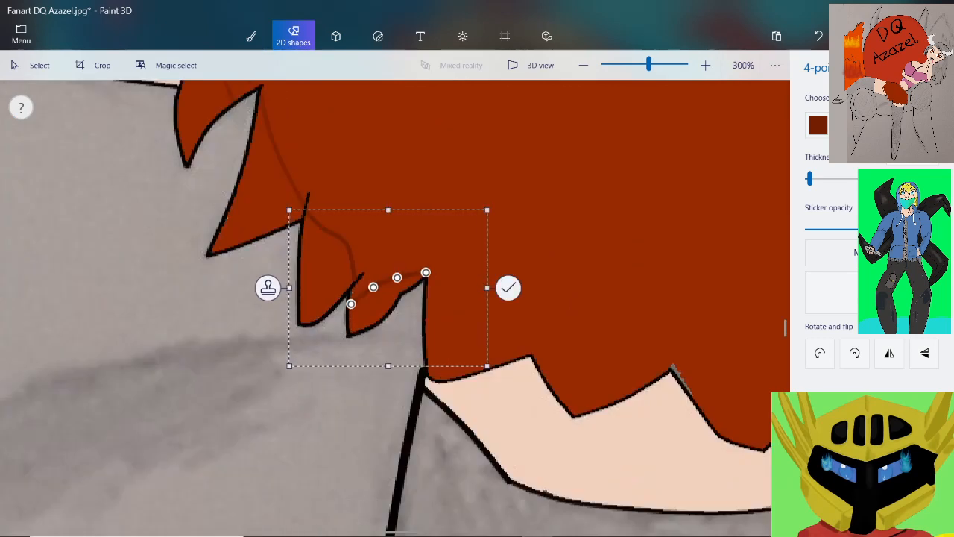
left_click(509, 288)
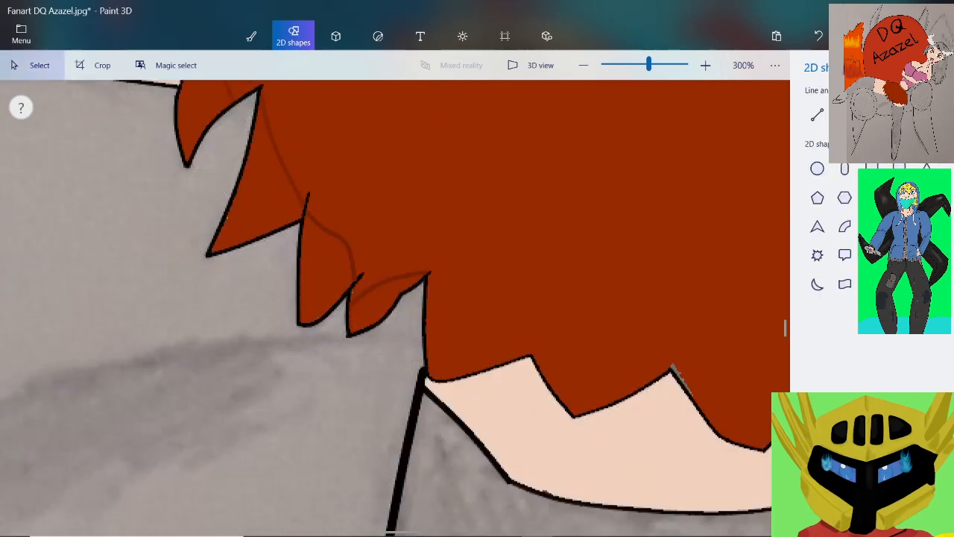
Draw a dark red 3-point curve from the vertical hair edge to the outline above the skin, bowing it toward the lower corner
scroll(417, 361, "up", 3)
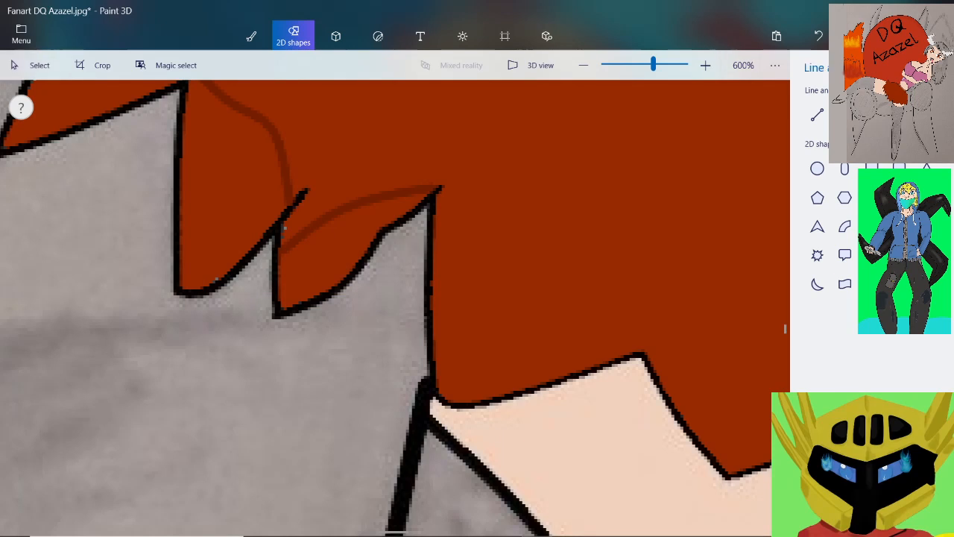
mouse_move(436, 244)
left_mouse_down()
mouse_move(528, 357)
mouse_move(577, 371)
left_mouse_up()
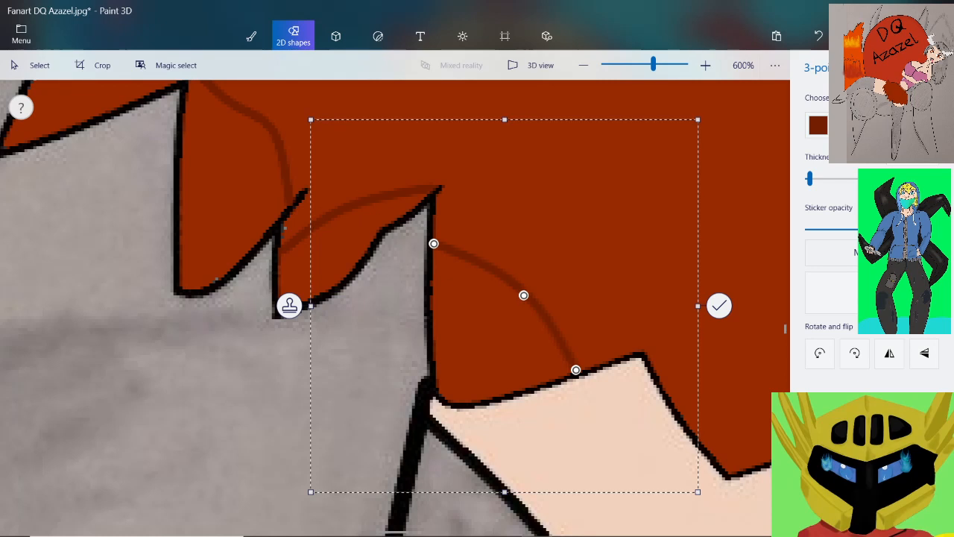
left_click_drag(524, 296, 495, 323)
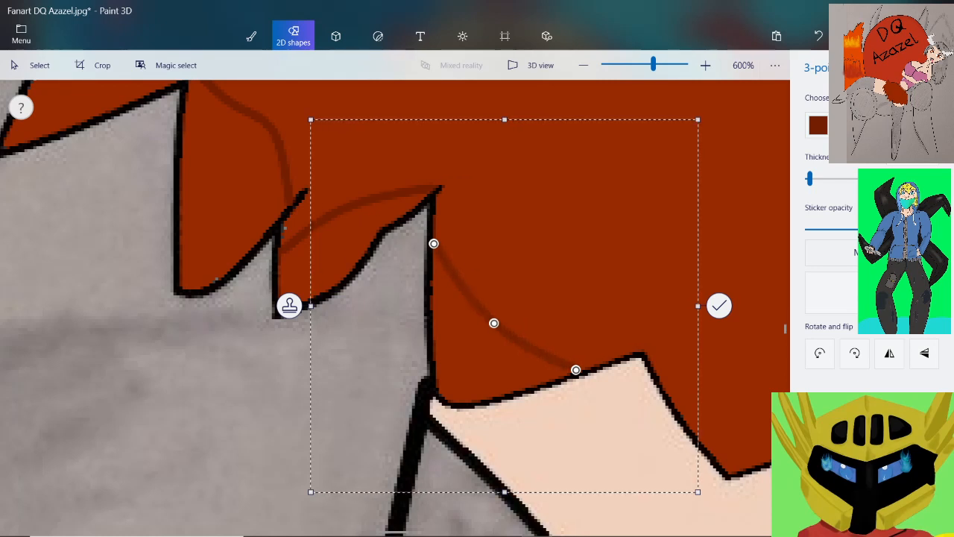
left_click(719, 305)
scroll(666, 293, "down", 2)
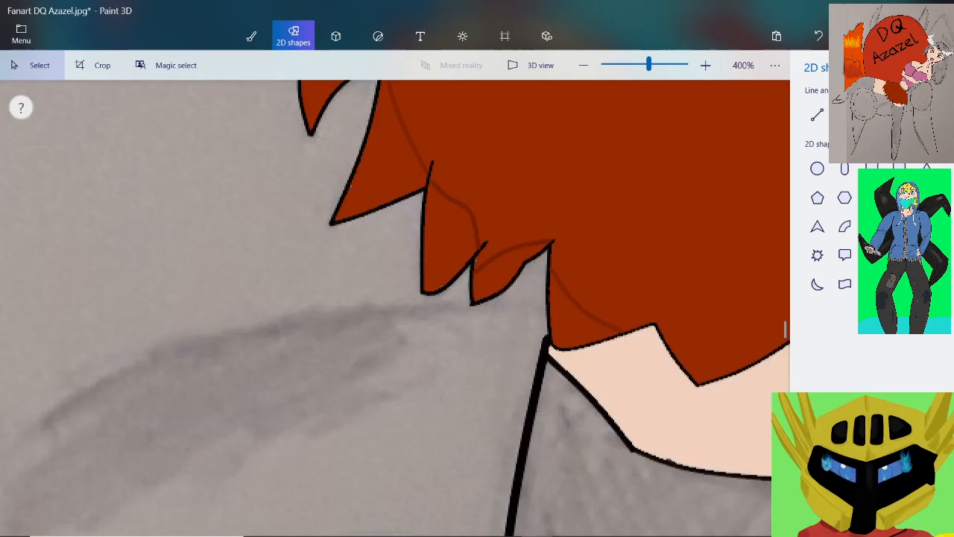
Draw a slightly sagging dark red 3-point curve across the next hair spike above the skin, with its ends meeting the black outlines
scroll(395, 308, "down", 3)
scroll(395, 308, "up", 5)
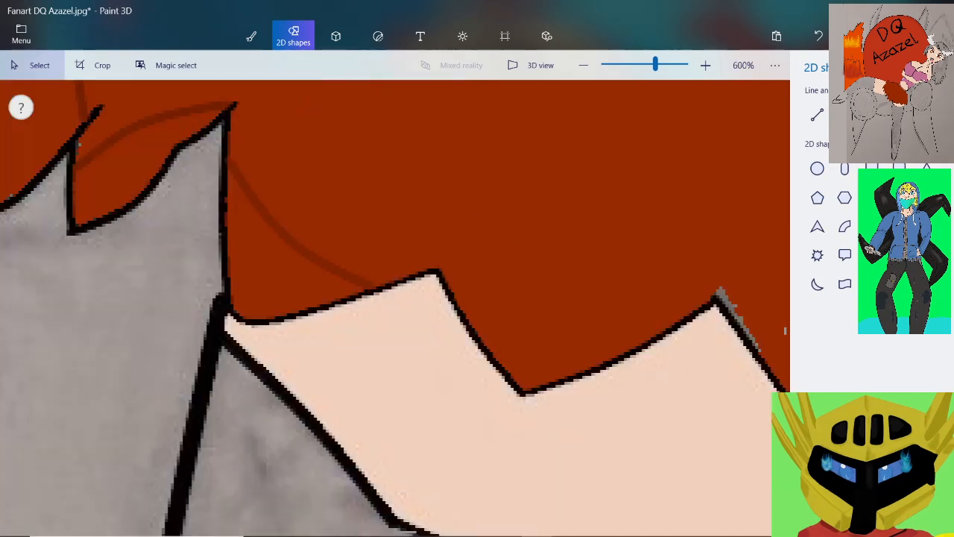
scroll(685, 333, "up", 1)
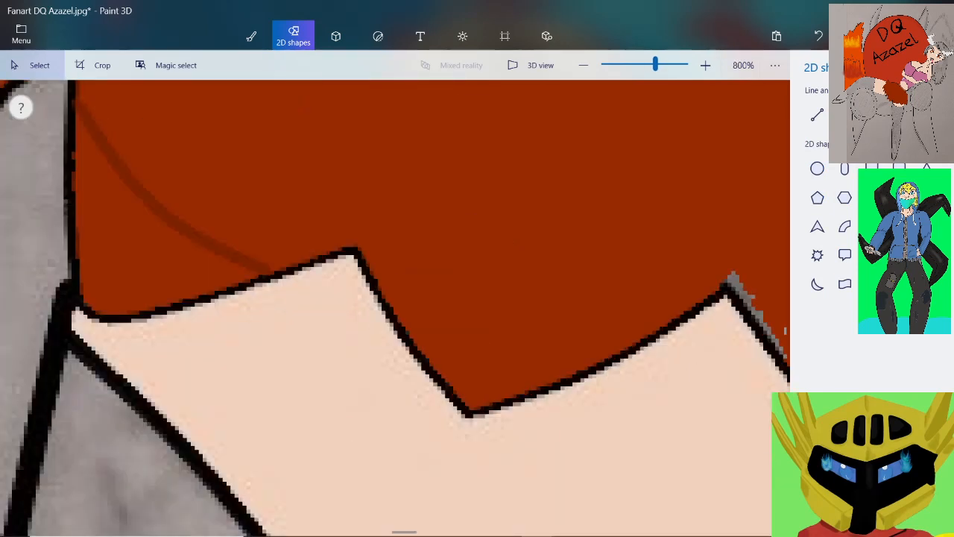
left_click(844, 115)
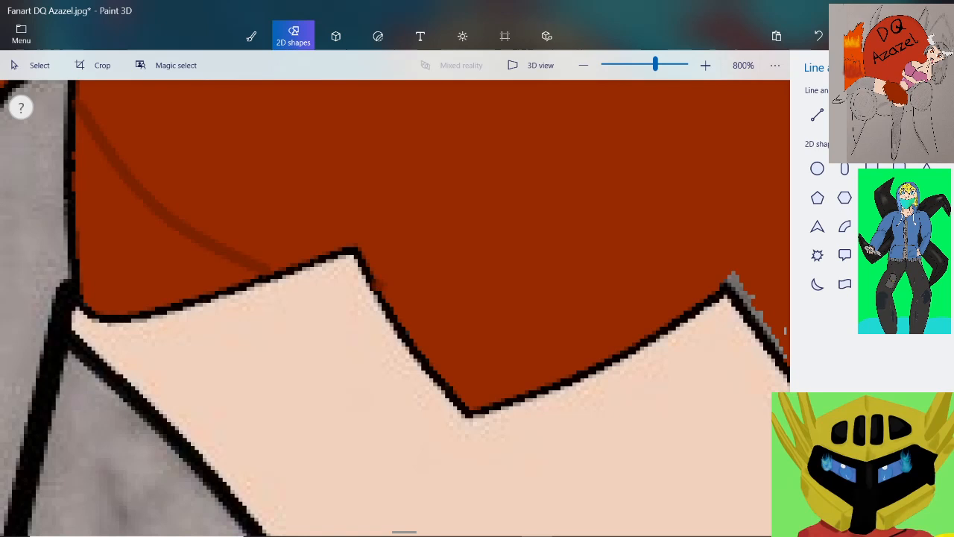
mouse_move(373, 282)
left_mouse_down()
mouse_move(647, 333)
mouse_move(661, 326)
left_mouse_up()
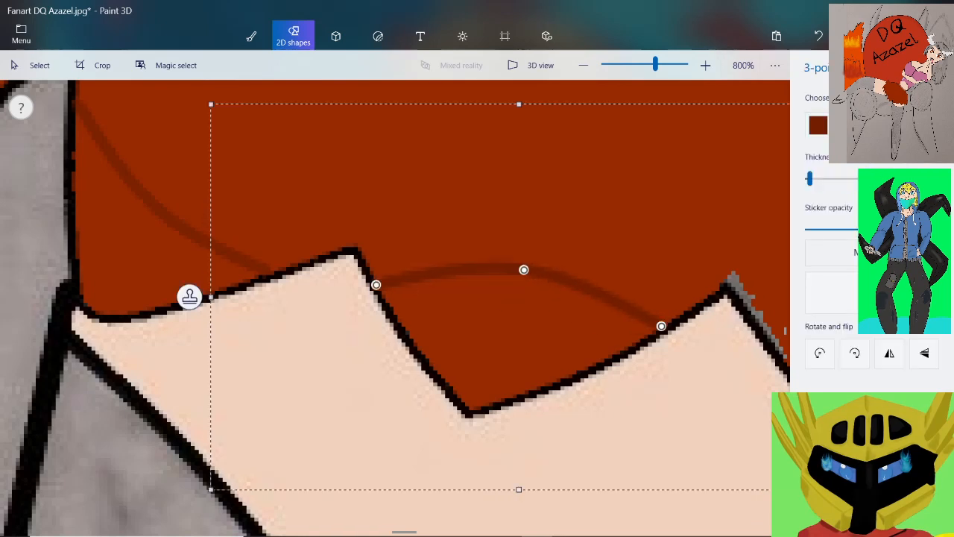
left_click_drag(523, 269, 512, 309)
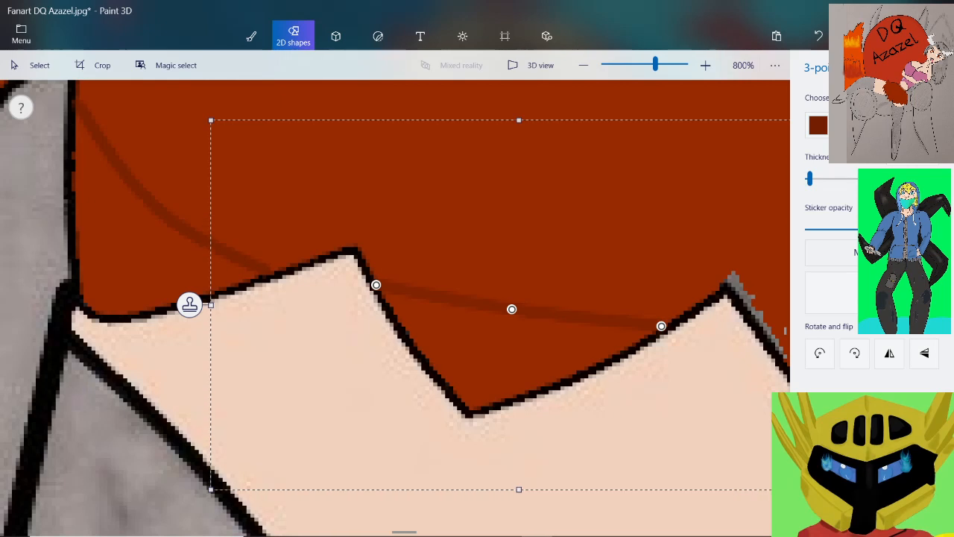
scroll(499, 291, "down", 1)
scroll(610, 284, "up", 3)
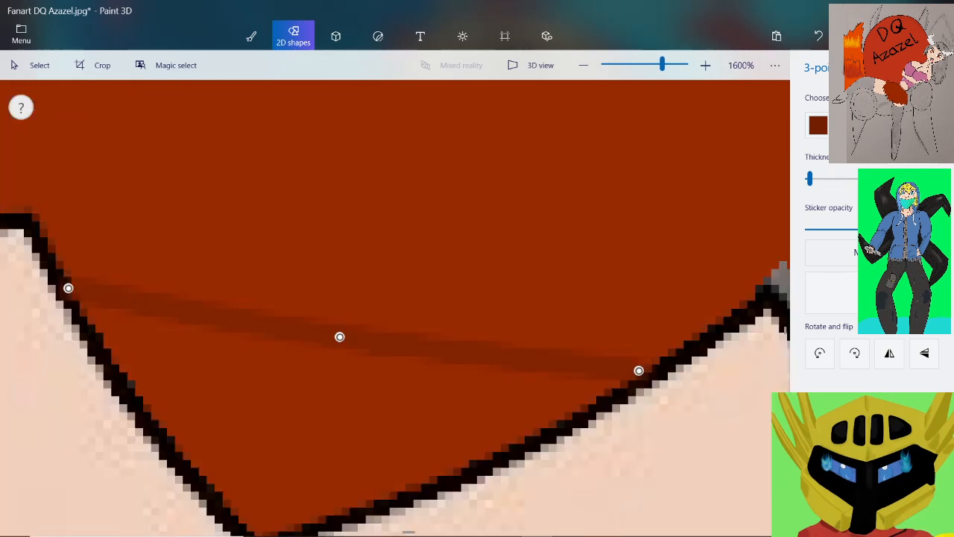
left_click_drag(68, 288, 73, 281)
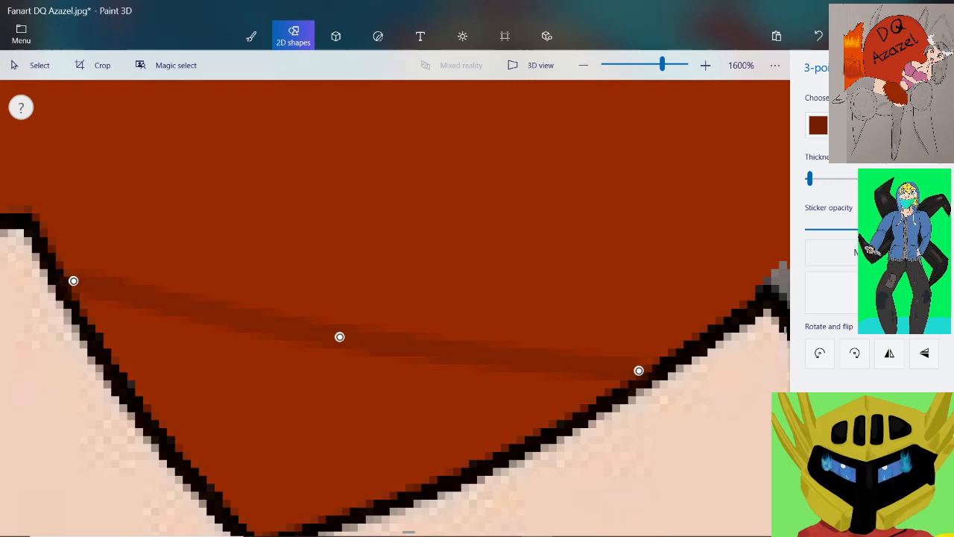
scroll(73, 272, "down", 3)
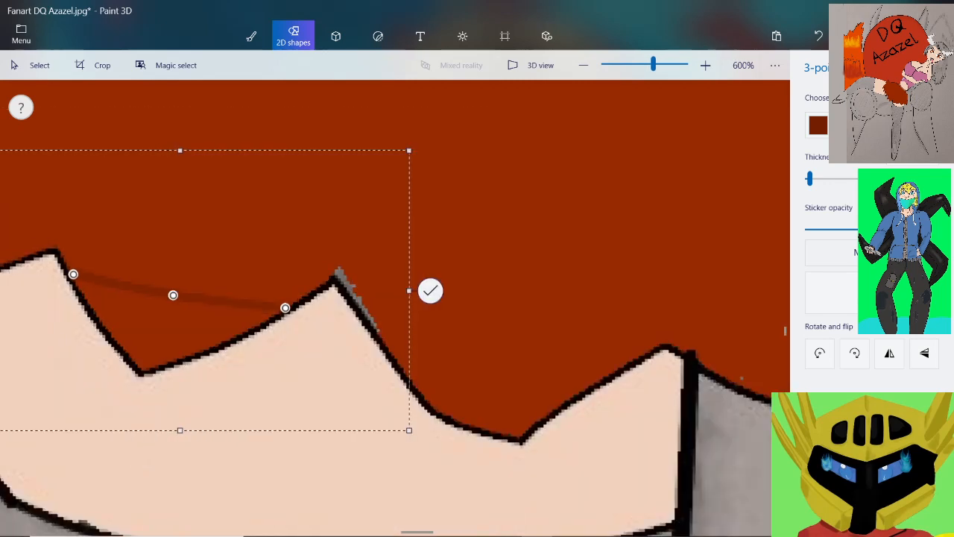
left_click(430, 290)
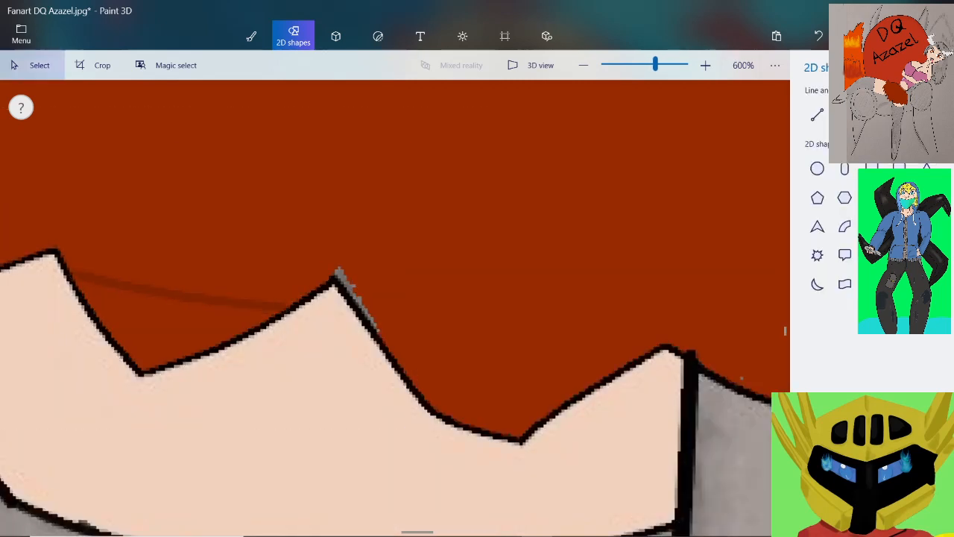
Draw a sagging dark red 3-point curve across the next hair spike above the skin, between its two black outline edges
scroll(559, 358, "up", 1)
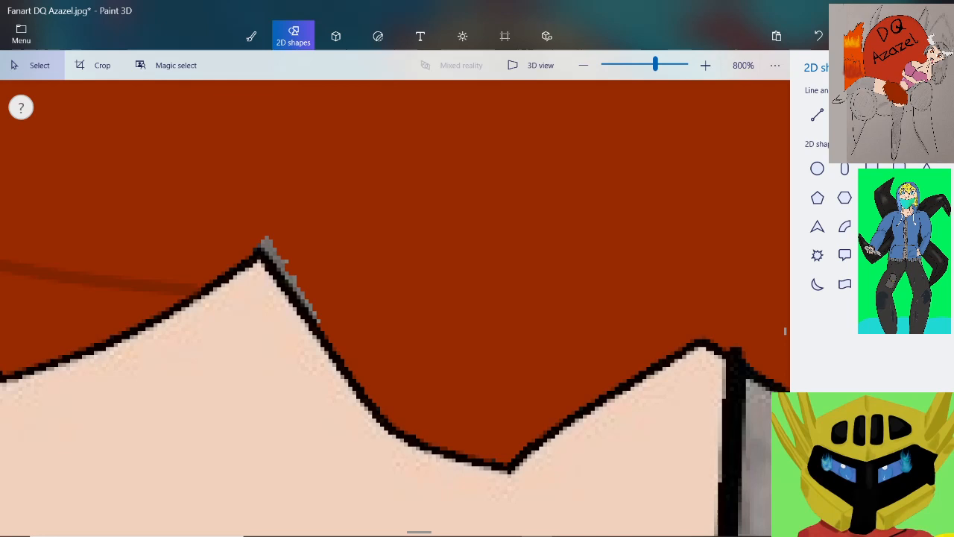
left_click(844, 115)
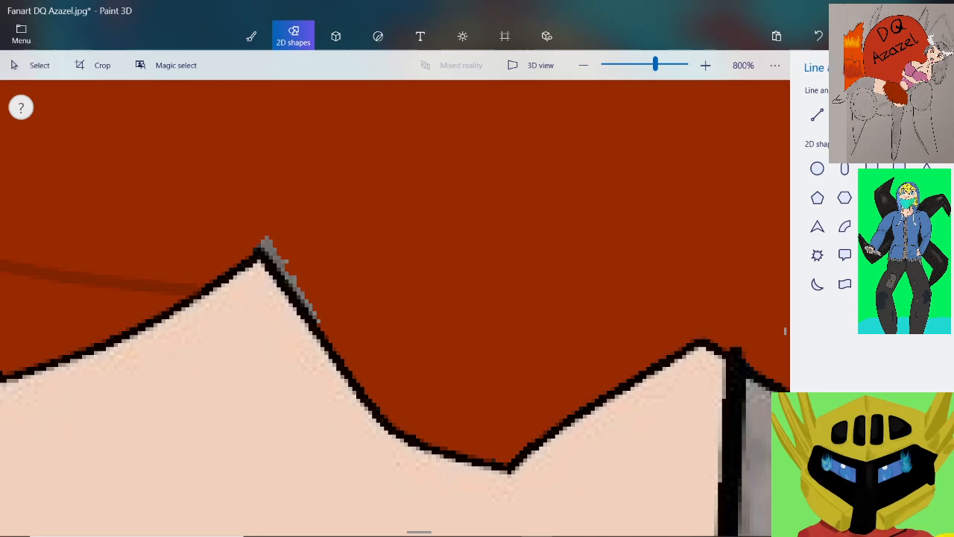
mouse_move(290, 282)
left_mouse_down()
mouse_move(364, 277)
mouse_move(676, 348)
left_mouse_up()
left_click_drag(491, 268, 462, 351)
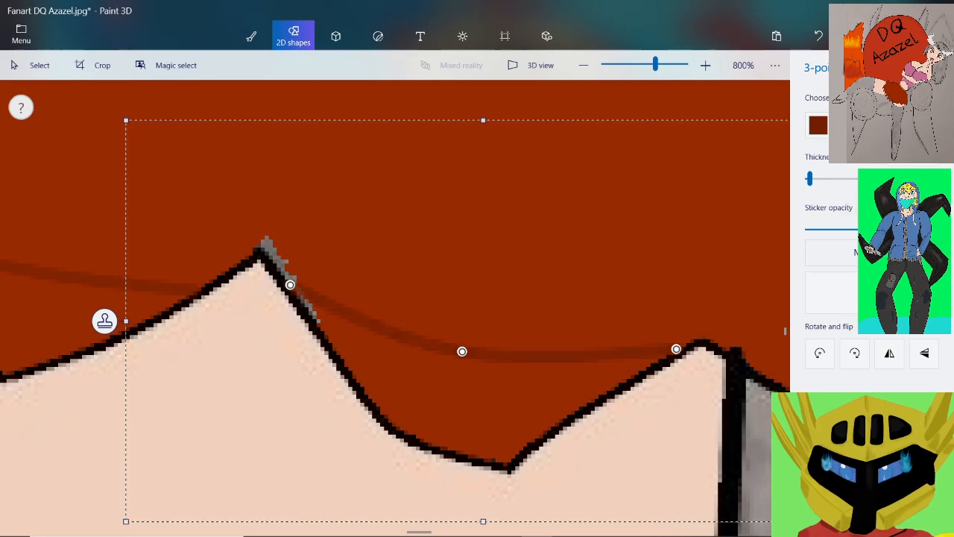
key("Return")
Draw a dark red 3-point curve from the thick leg line to the hair's vertical edge, bowing it toward the lower corner, and place it
scroll(313, 264, "down", 2)
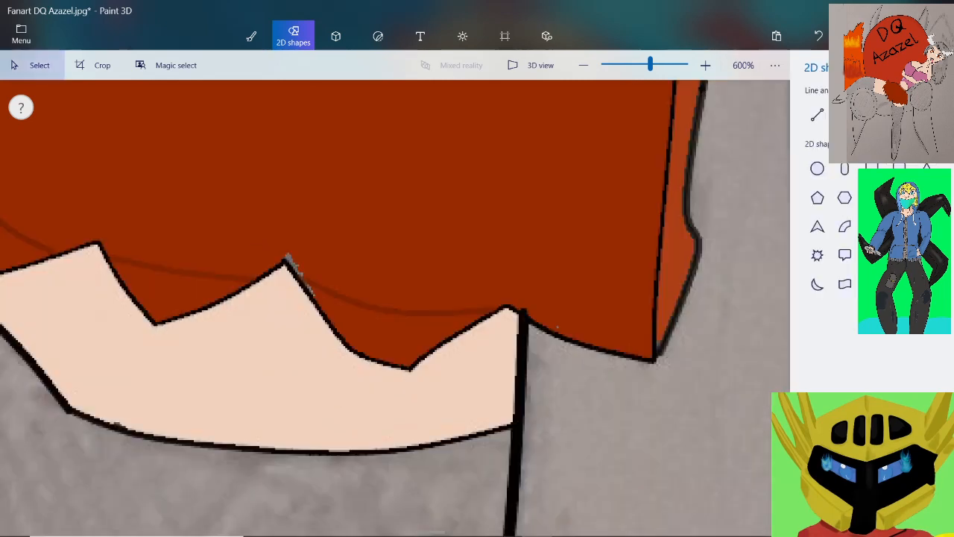
scroll(321, 263, "down", 2)
scroll(479, 275, "up", 4)
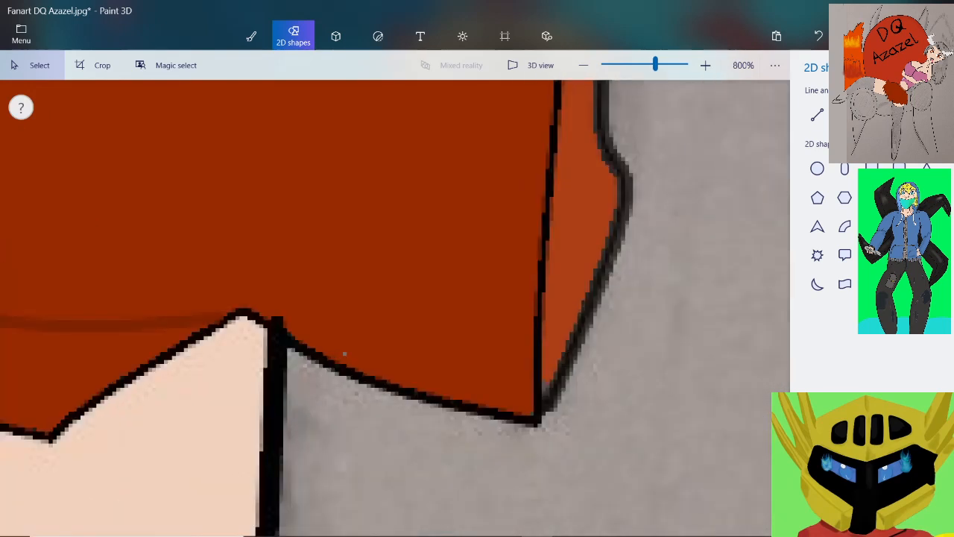
left_click(845, 115)
scroll(344, 354, "up", 2)
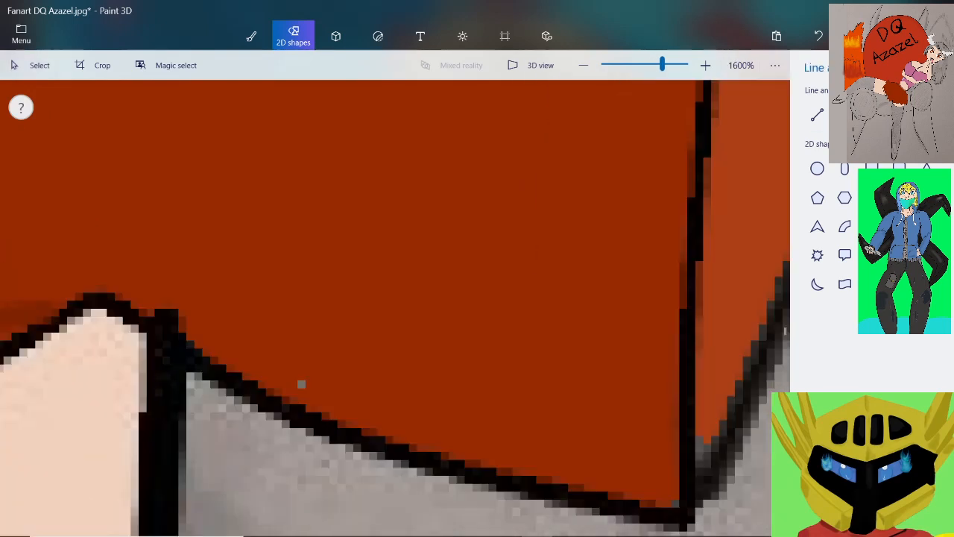
scroll(301, 384, "down", 2)
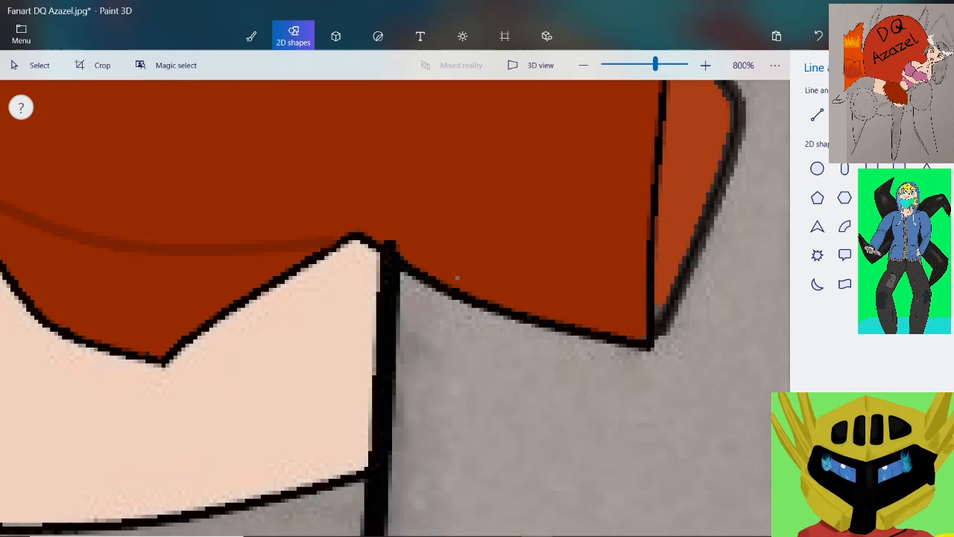
mouse_move(401, 251)
left_mouse_down()
mouse_move(576, 228)
mouse_move(647, 204)
left_mouse_up()
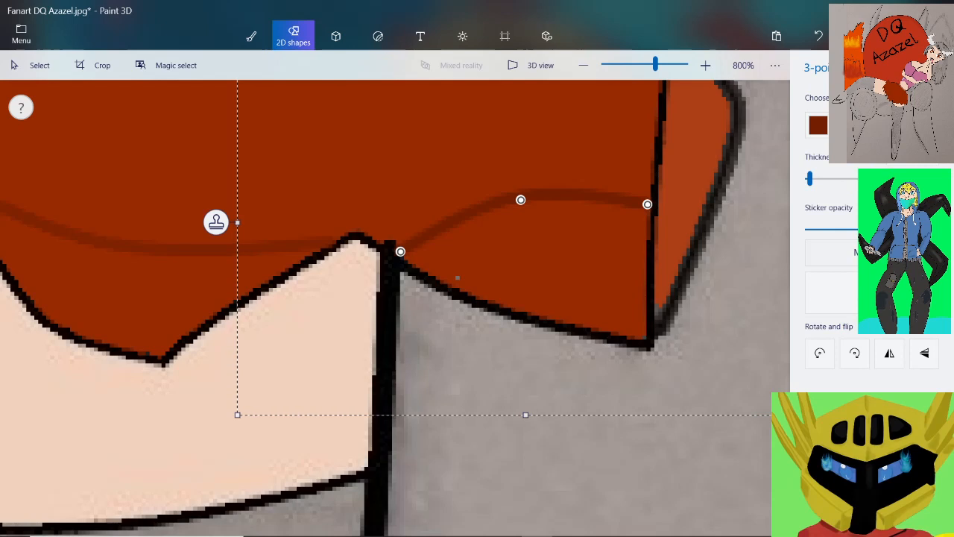
left_click_drag(521, 200, 587, 278)
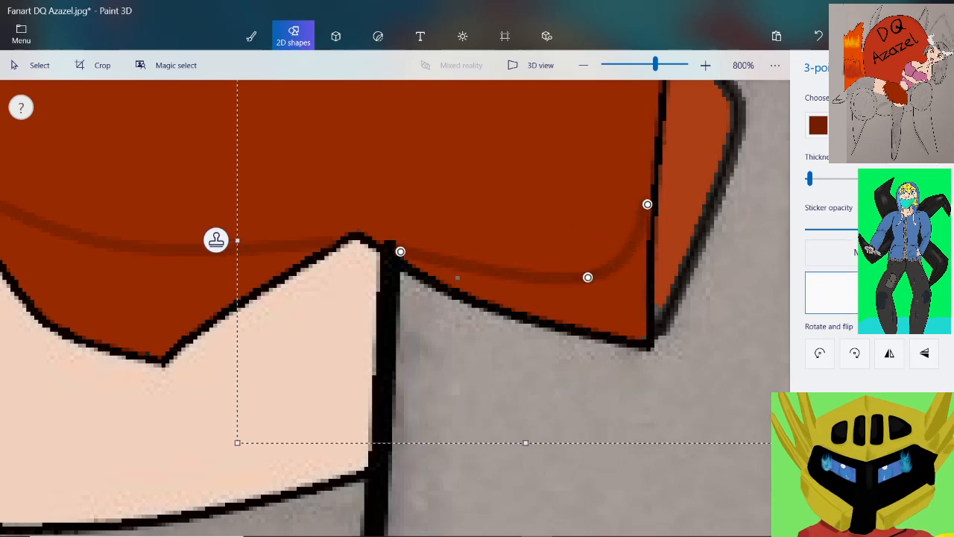
left_click(32, 65)
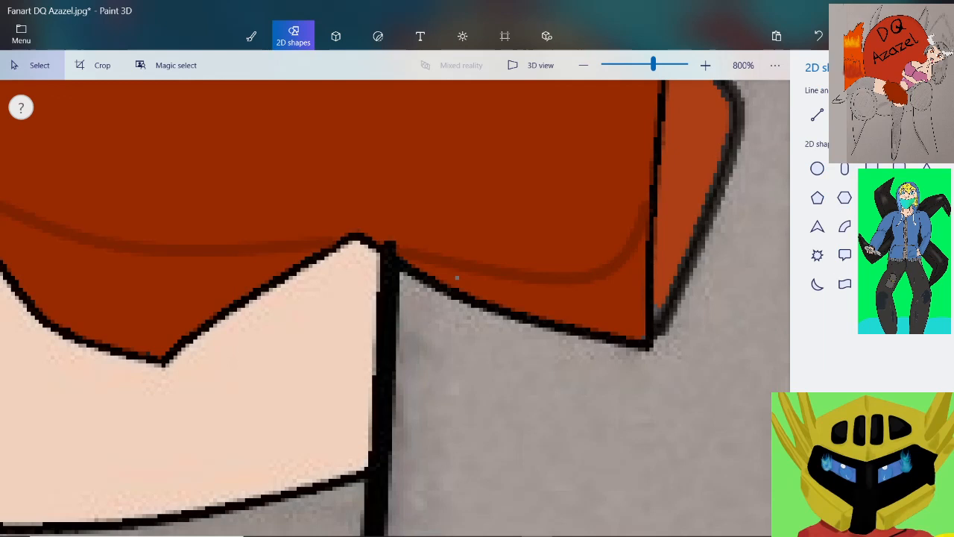
Lower the Fill tolerance to its minimum and fill the enclosed tip of the uppermost hair spike beside the thigh with dark red
scroll(457, 278, "down", 5)
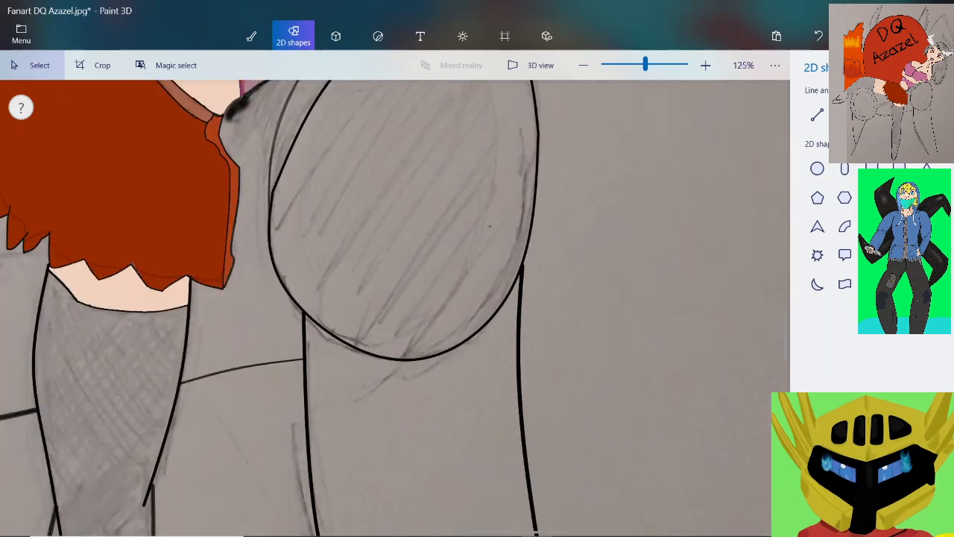
scroll(457, 278, "down", 2)
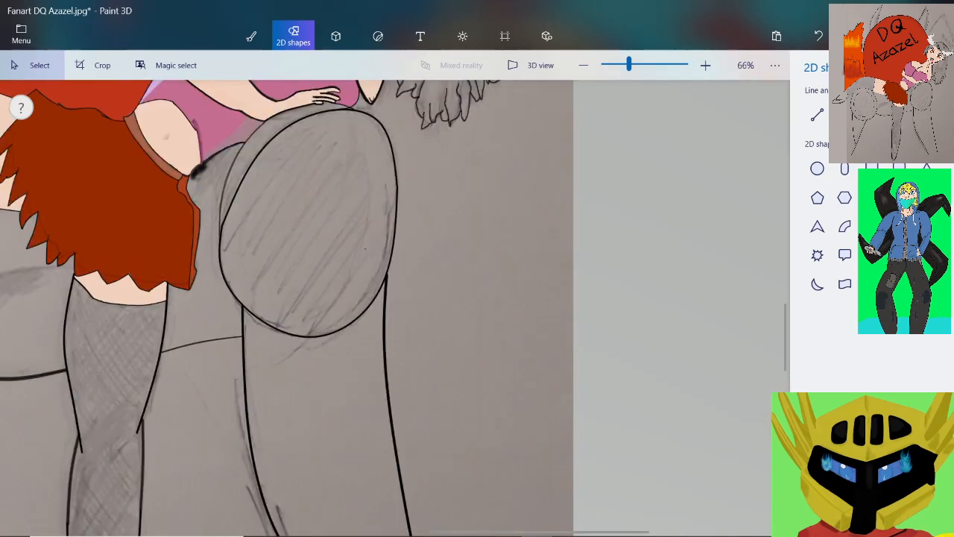
scroll(67, 160, "down", 3)
scroll(131, 145, "up", 2)
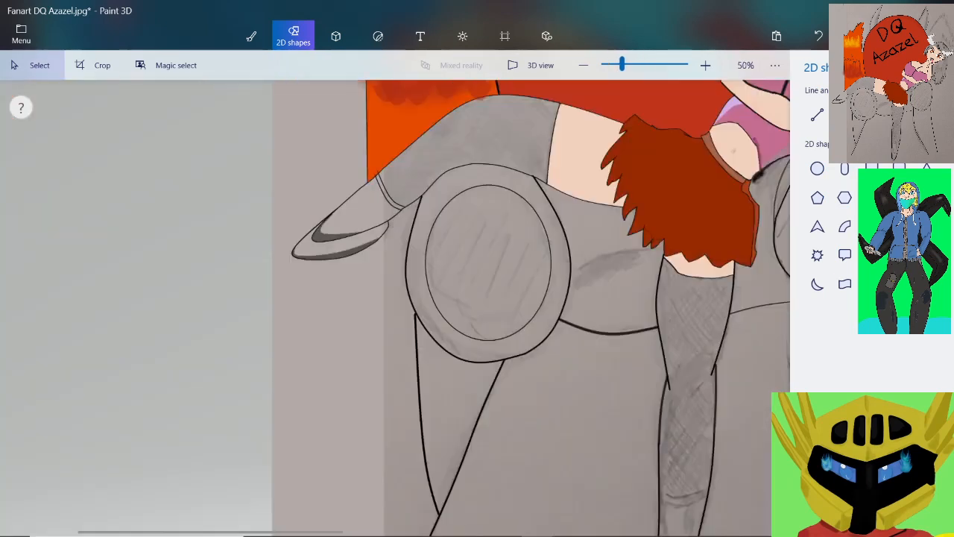
scroll(221, 164, "down", 1)
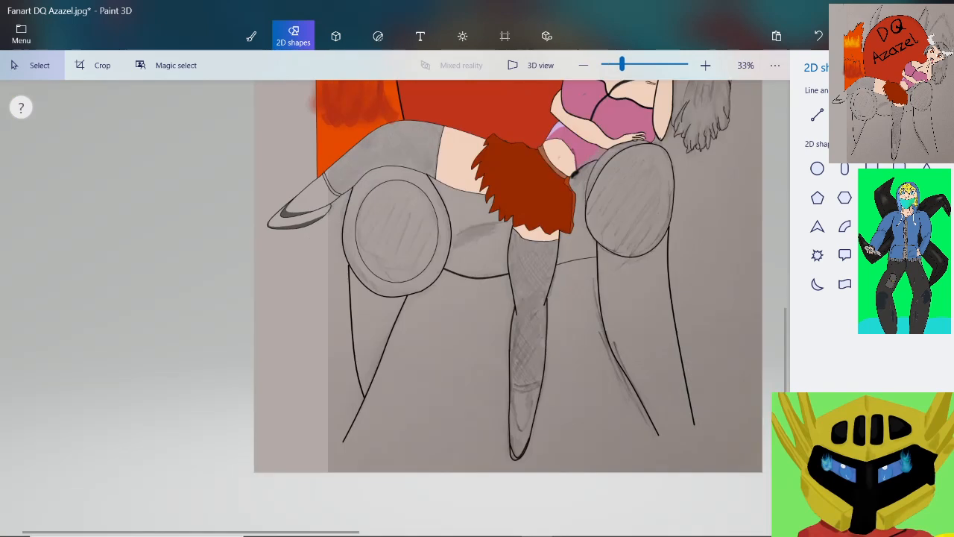
scroll(485, 149, "up", 5)
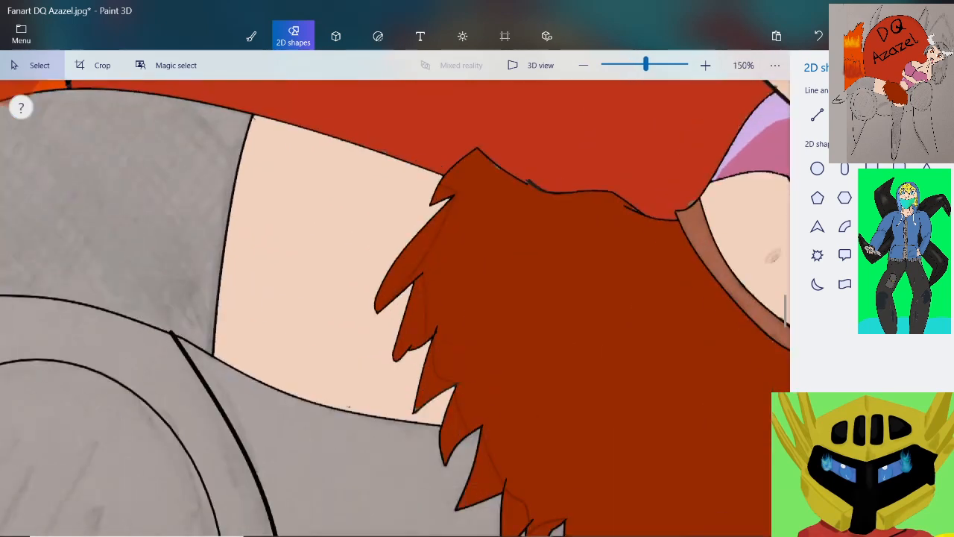
scroll(485, 149, "up", 4)
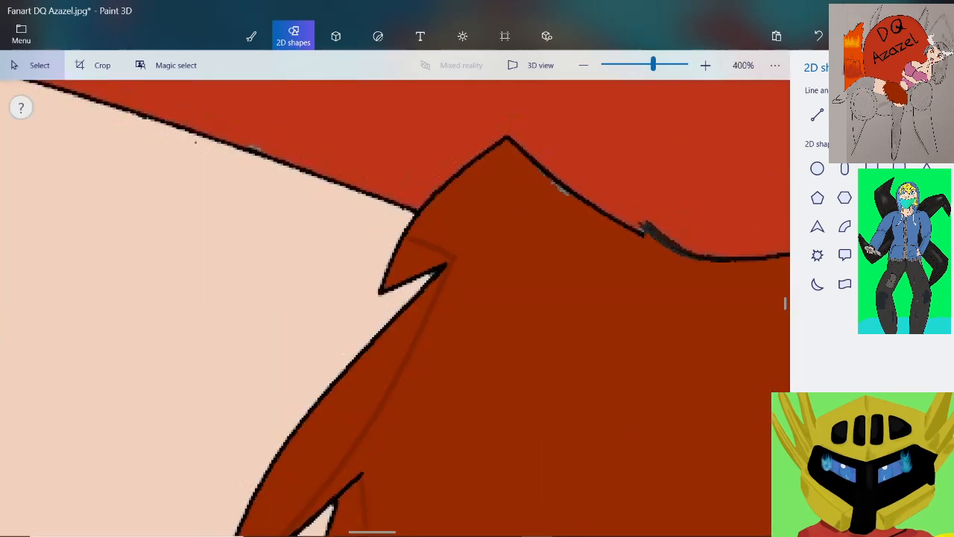
scroll(412, 231, "up", 3)
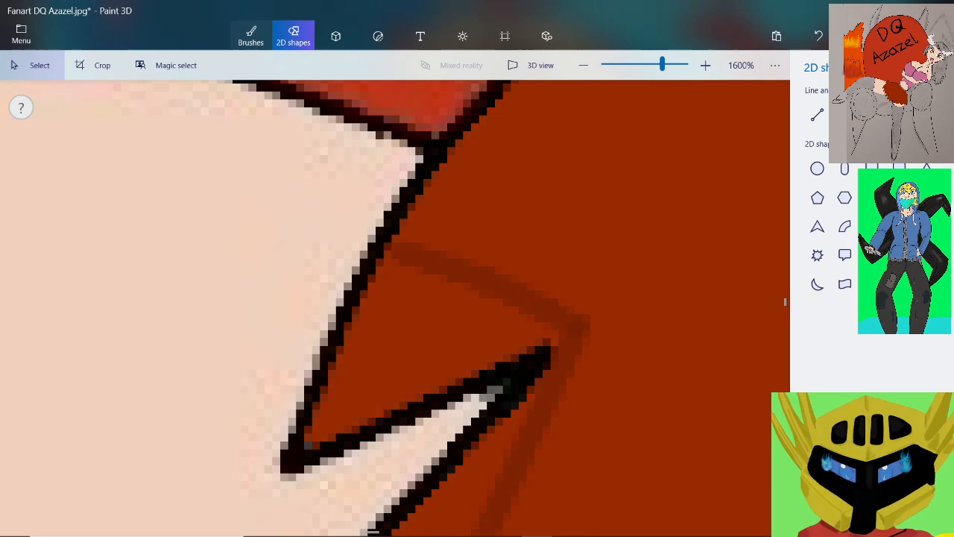
left_click(251, 36)
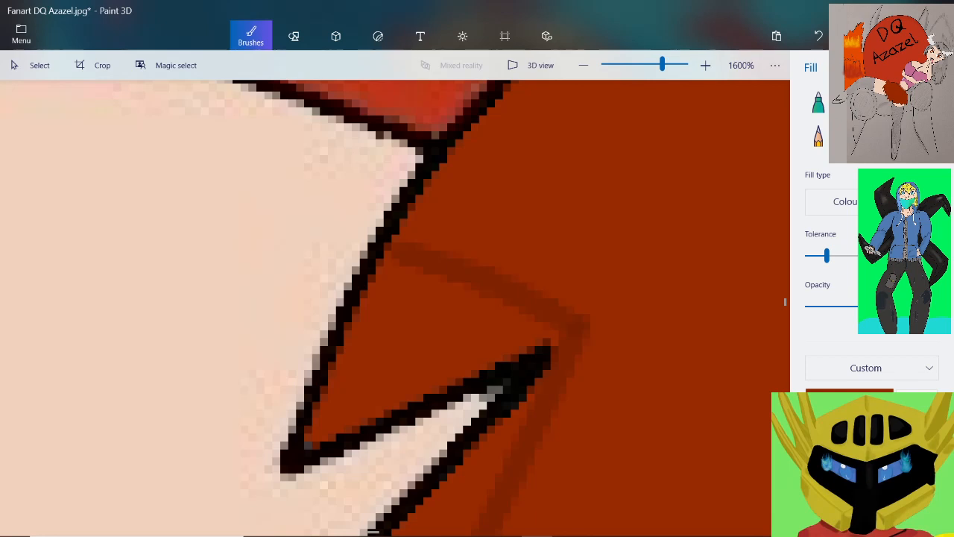
left_click_drag(827, 255, 809, 256)
left_click(418, 339)
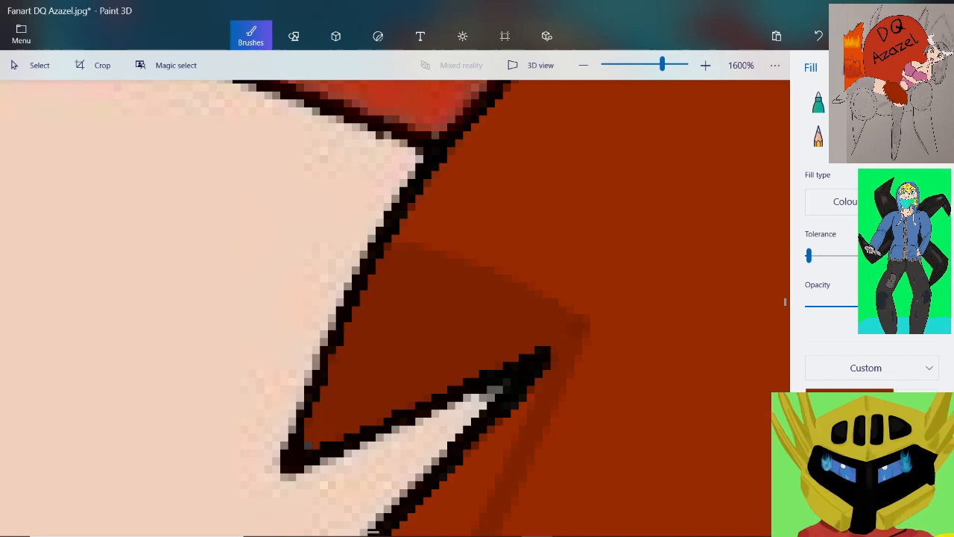
Fill the shaded areas of the second and third hair spikes beside the thigh with dark red
scroll(511, 314, "down", 5)
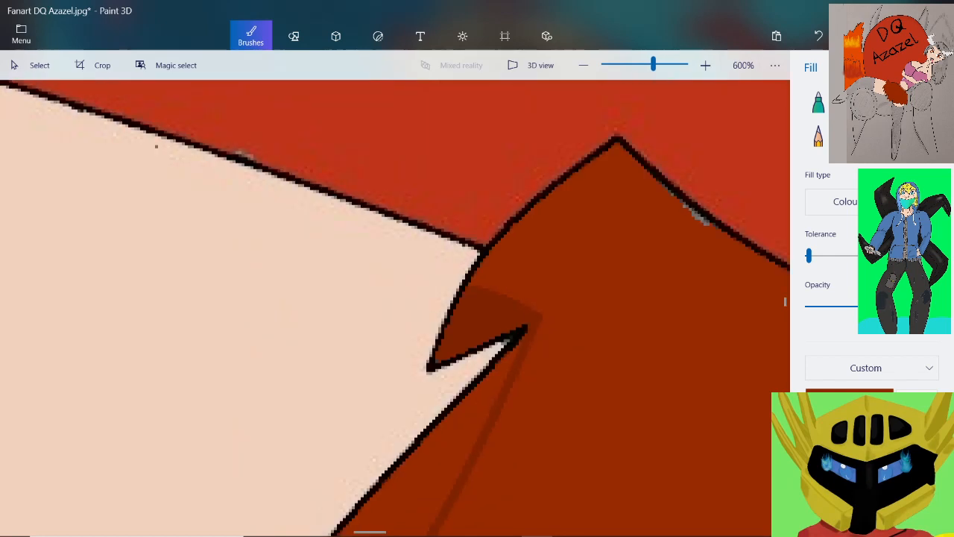
left_click(455, 447)
scroll(512, 314, "down", 4)
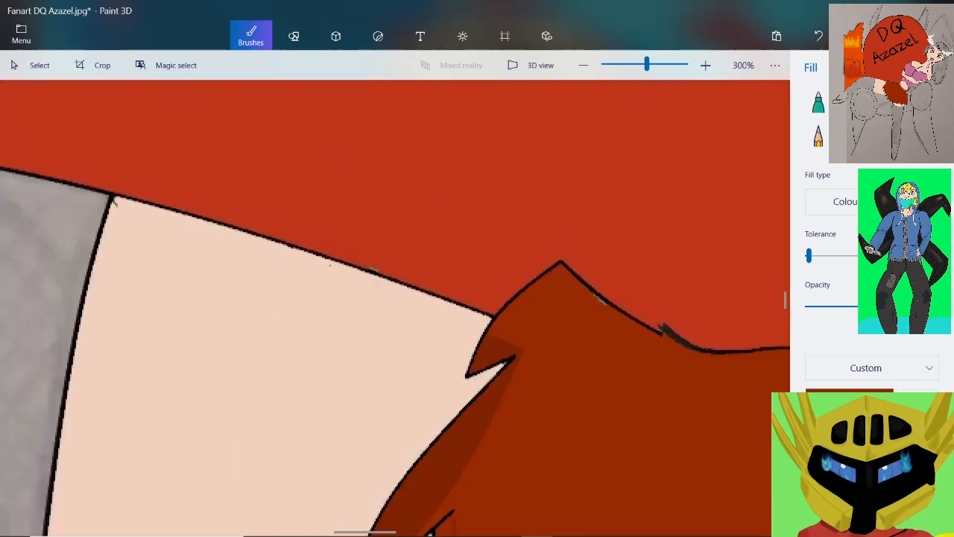
scroll(511, 314, "up", 5)
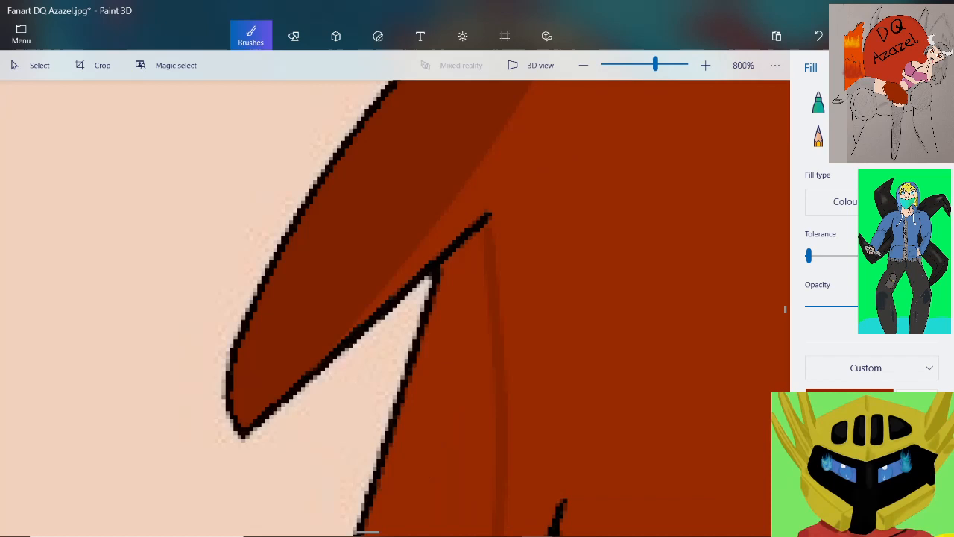
left_click(469, 388)
scroll(510, 384, "down", 4)
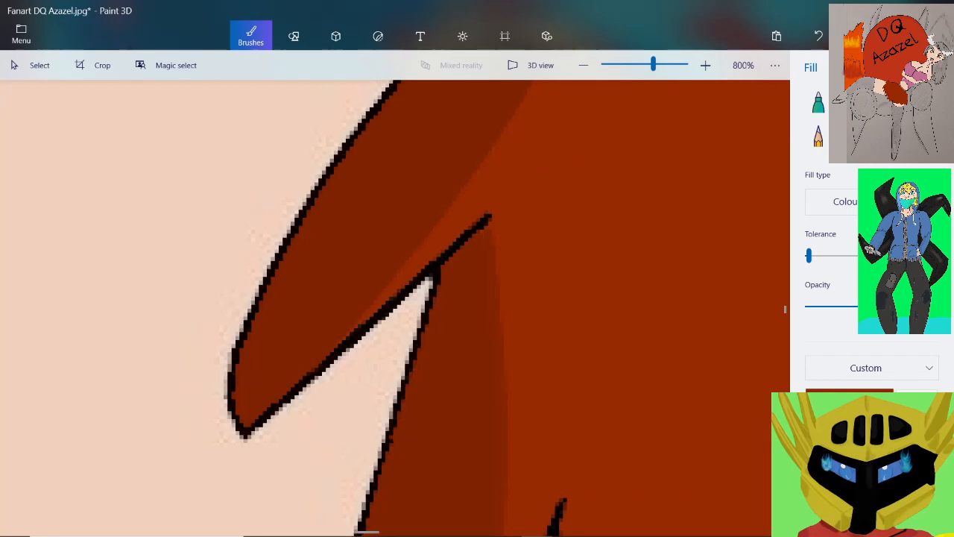
Fill the fourth hair spike's shaded area with dark red, including the leftover grey pixels at its tip
scroll(488, 404, "up", 5)
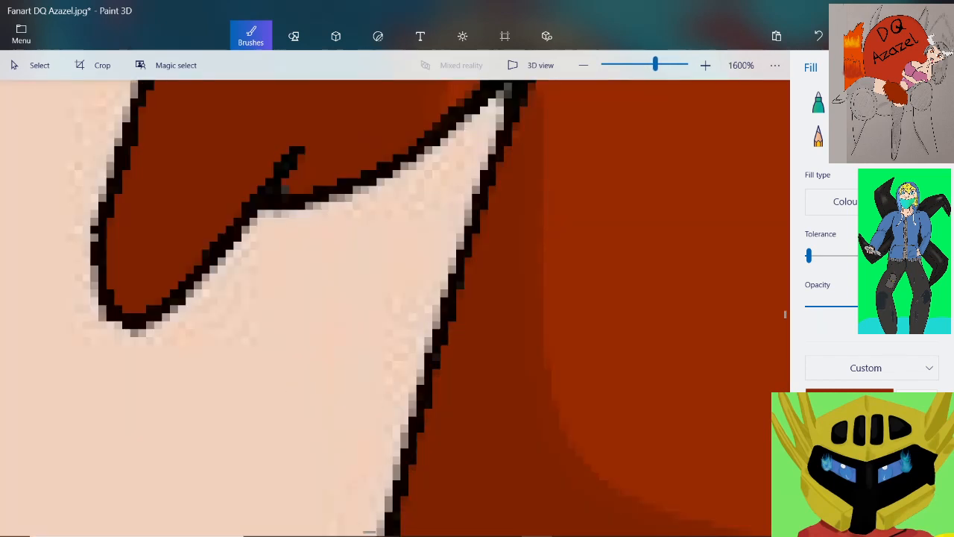
scroll(522, 365, "down", 4)
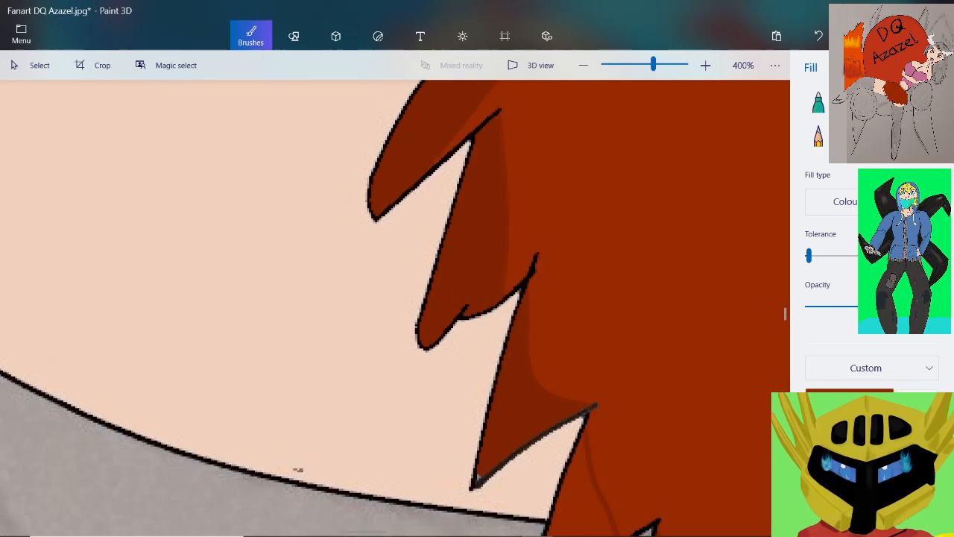
scroll(481, 485, "up", 4)
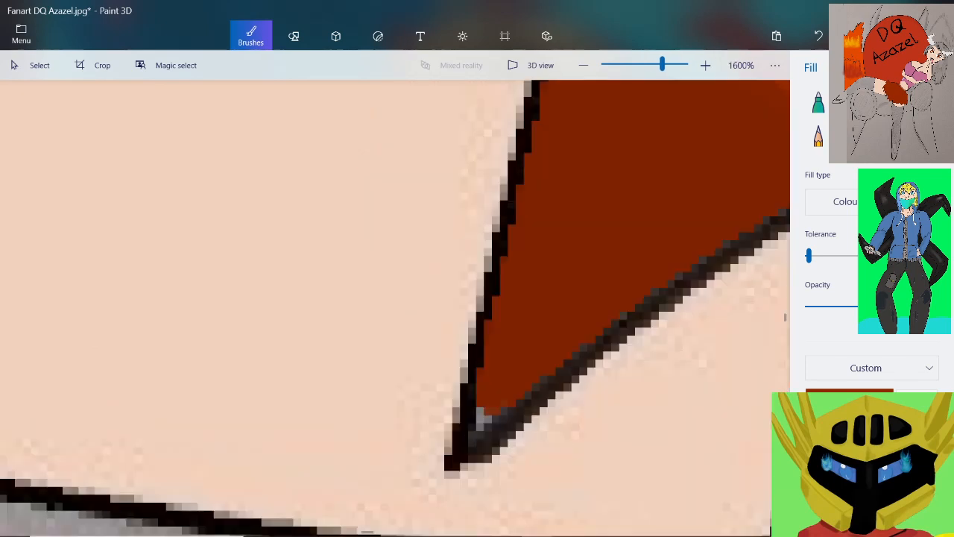
left_click(483, 420)
scroll(499, 398, "down", 3)
scroll(638, 448, "up", 1)
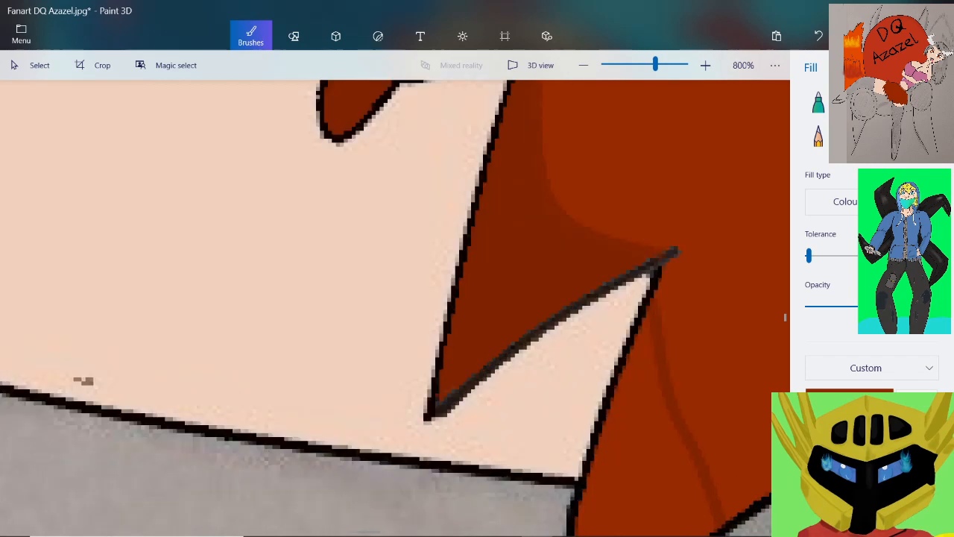
Fill the shaded areas of the next two hair spikes, where the thigh meets the grey body, with dark red
left_click(637, 447)
scroll(637, 447, "down", 6)
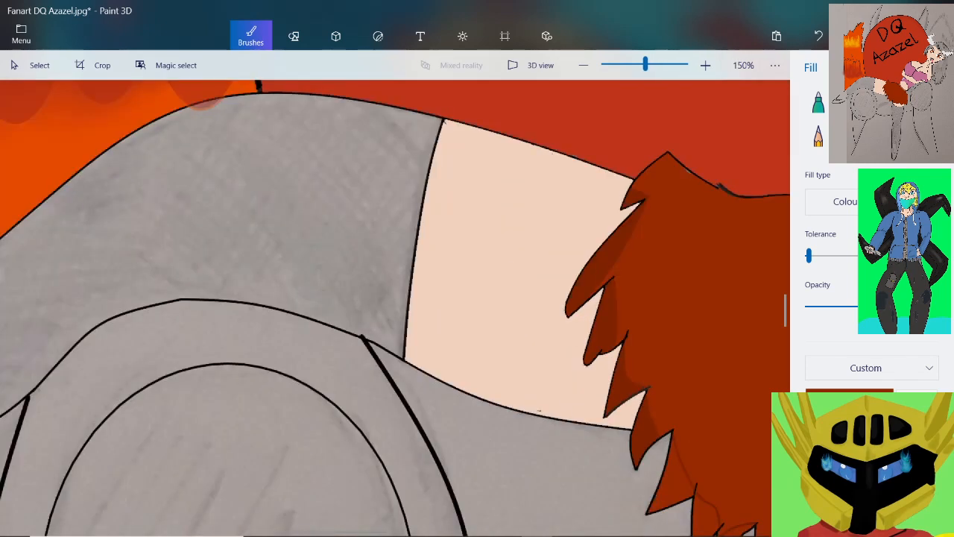
scroll(671, 477, "up", 5)
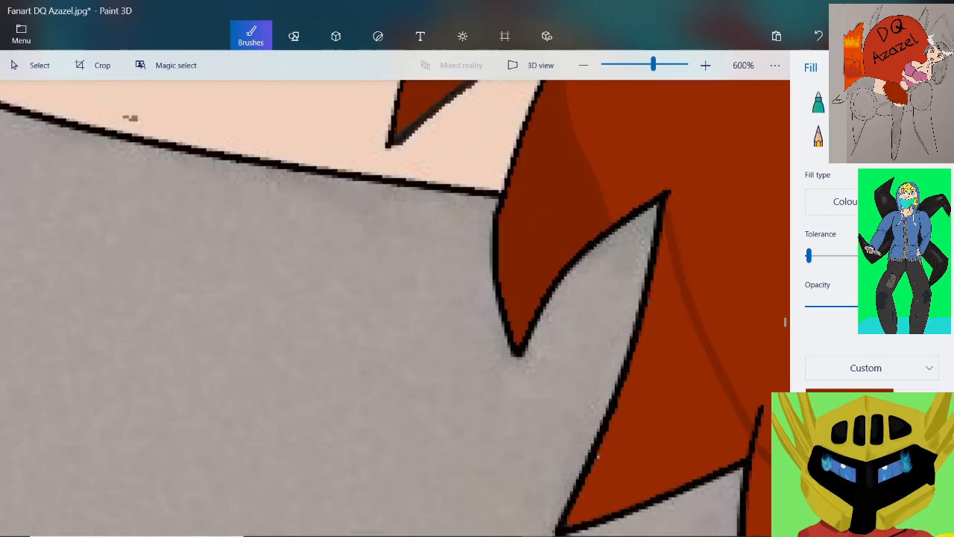
left_click(597, 455)
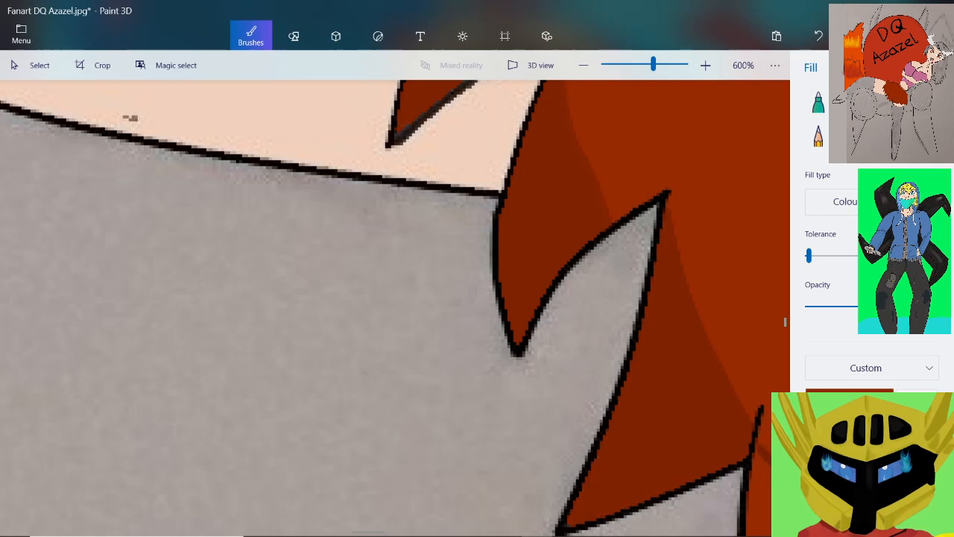
Fill the shaded areas of the following two hair spikes with dark red and recolour the first one's boundary curve to match
scroll(685, 407, "down", 3)
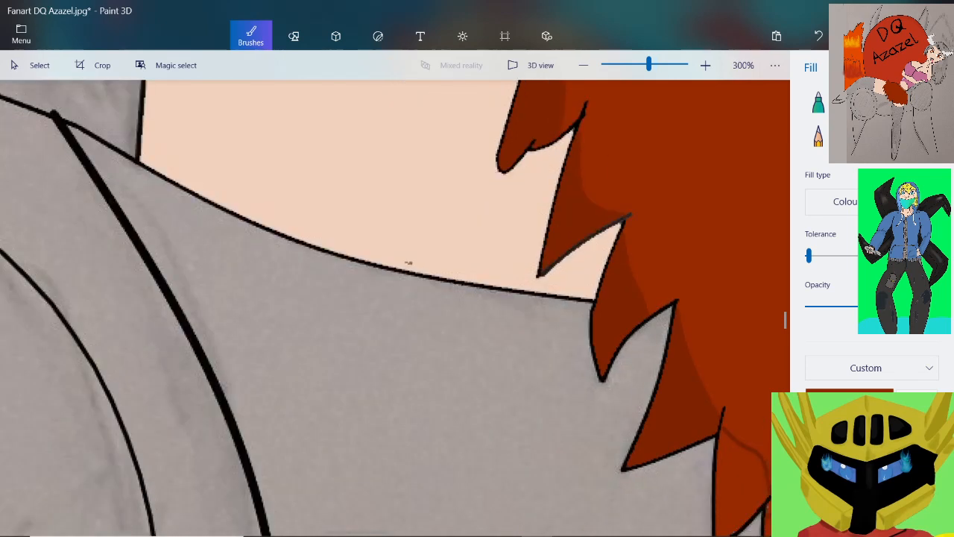
scroll(408, 262, "down", 4)
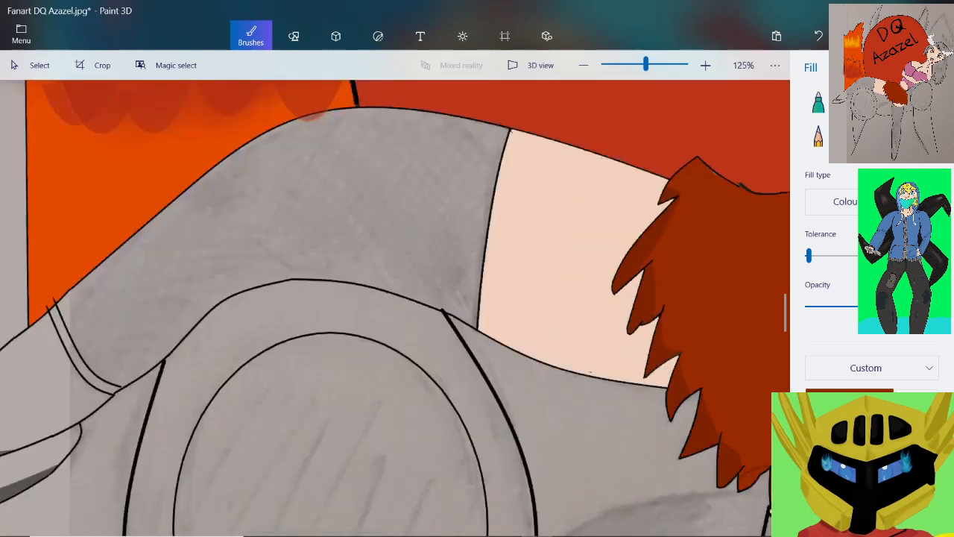
scroll(738, 462, "up", 8)
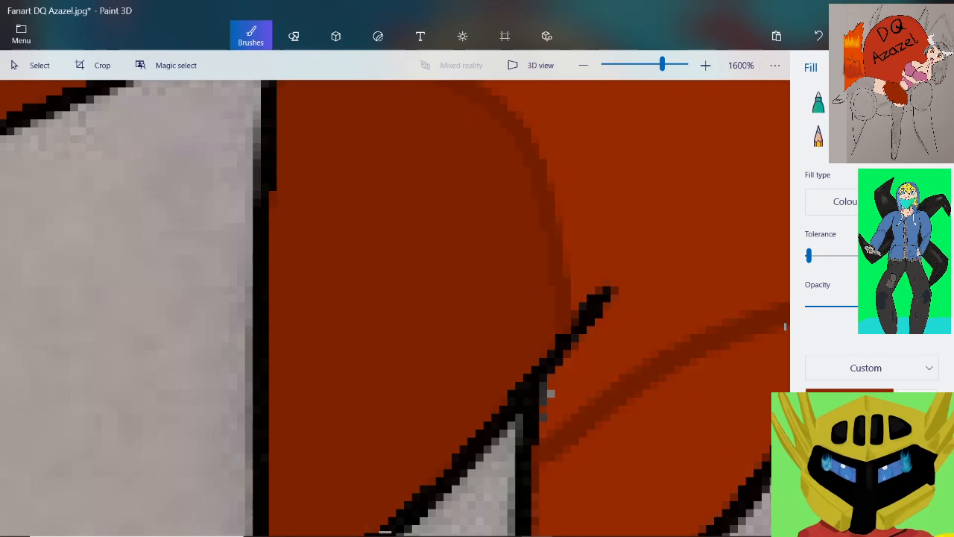
left_click(656, 439)
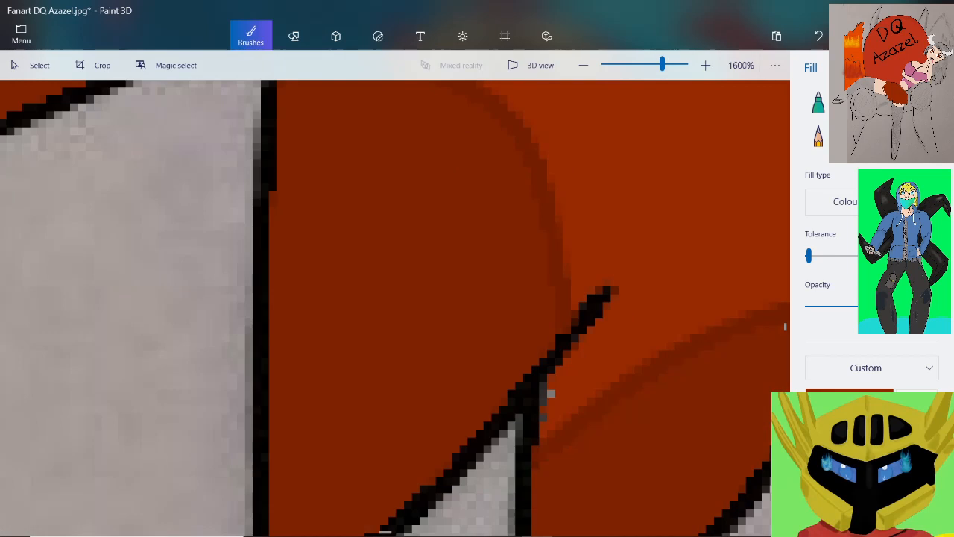
left_click(556, 246)
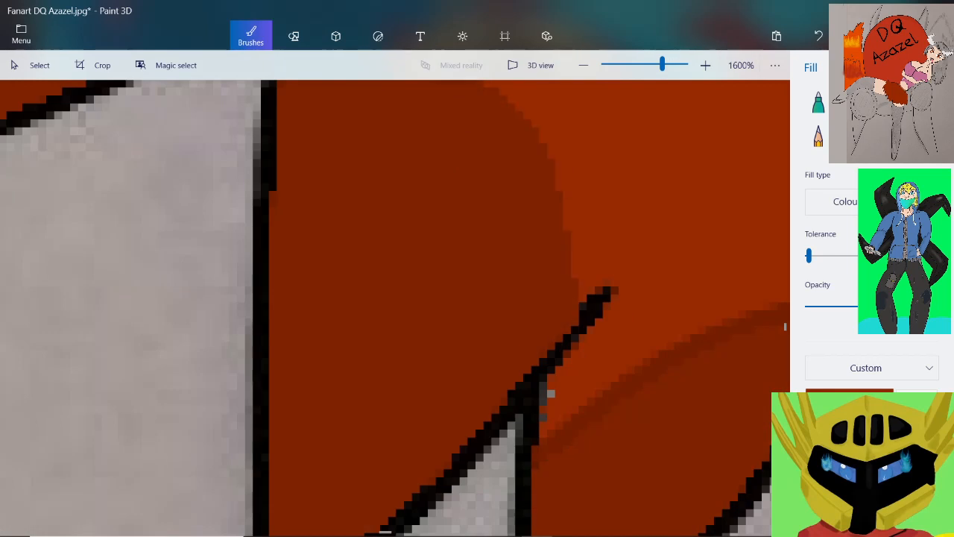
Fill the shaded areas of the first two hair spikes above the bare skin of the lower leg with dark red
scroll(550, 393, "down", 4)
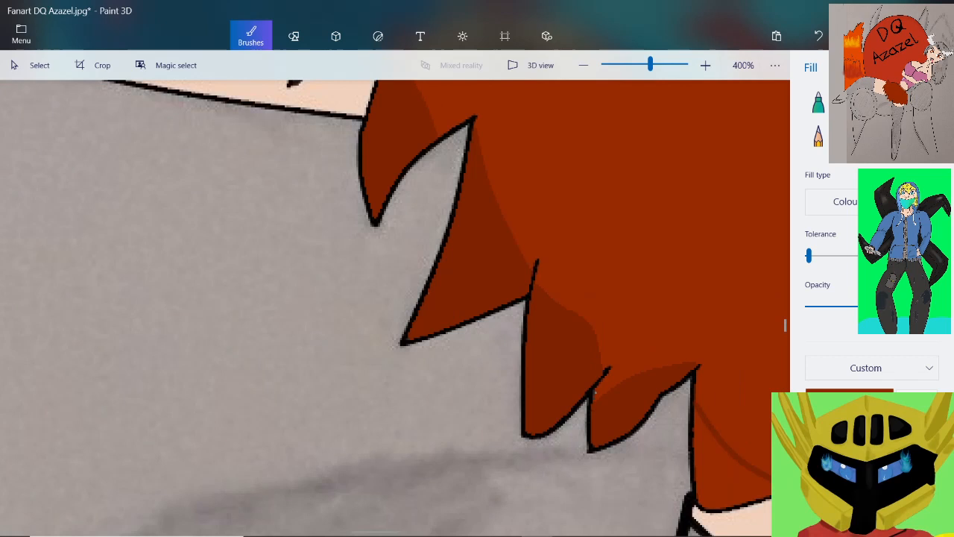
scroll(734, 466, "up", 4)
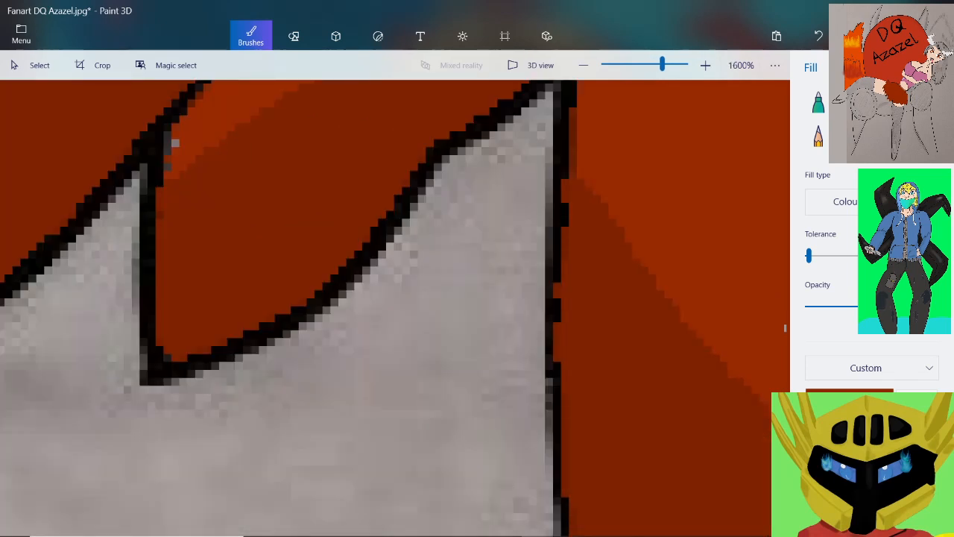
scroll(675, 374, "down", 4)
scroll(656, 384, "down", 1)
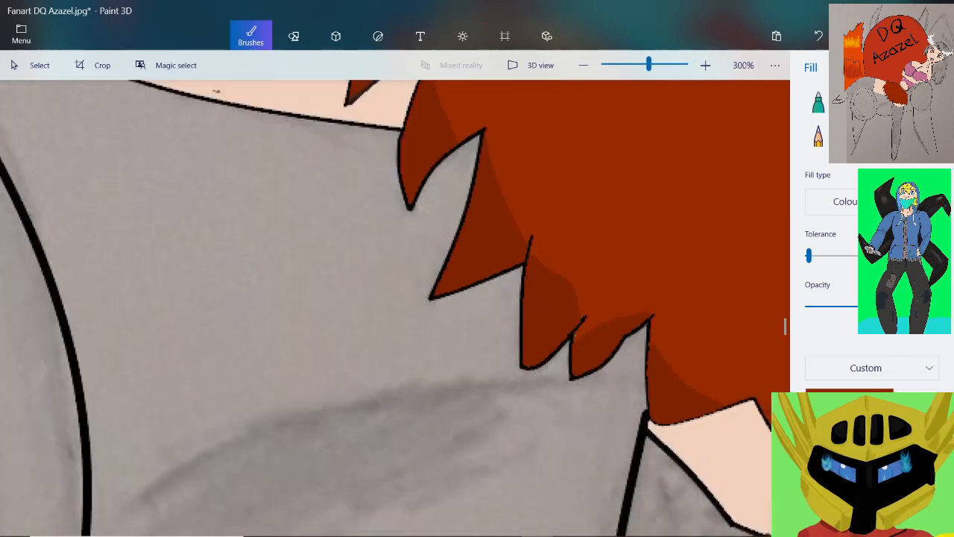
scroll(685, 398, "down", 3)
scroll(751, 417, "up", 3)
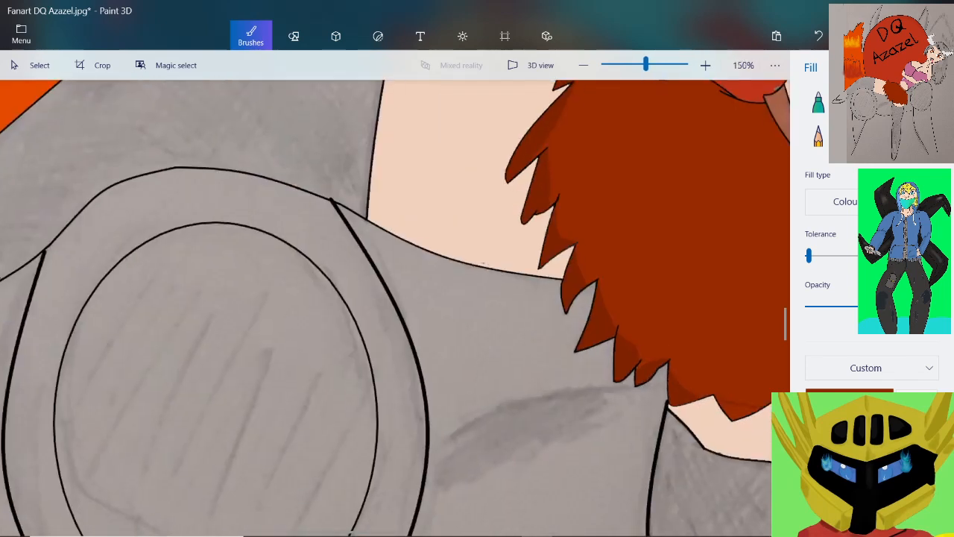
scroll(746, 412, "up", 4)
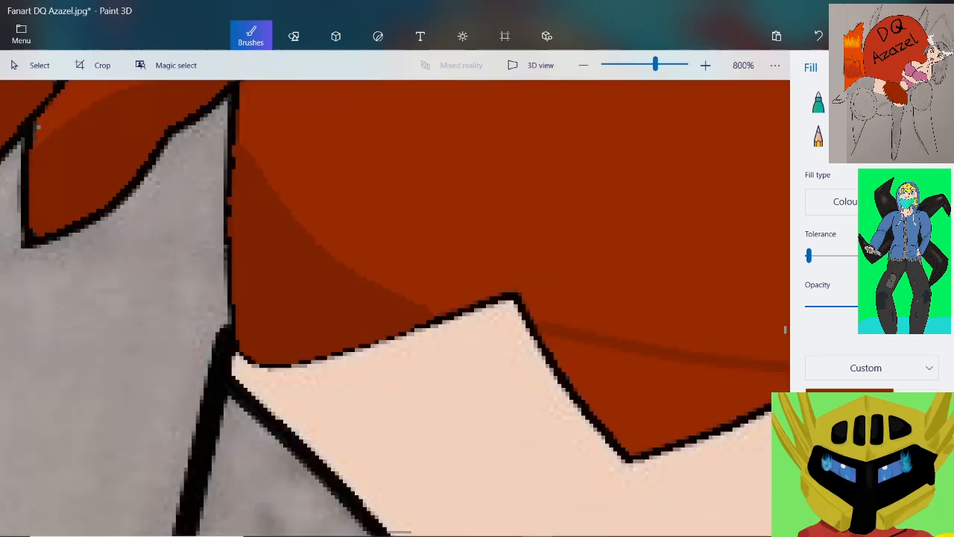
left_click(665, 395)
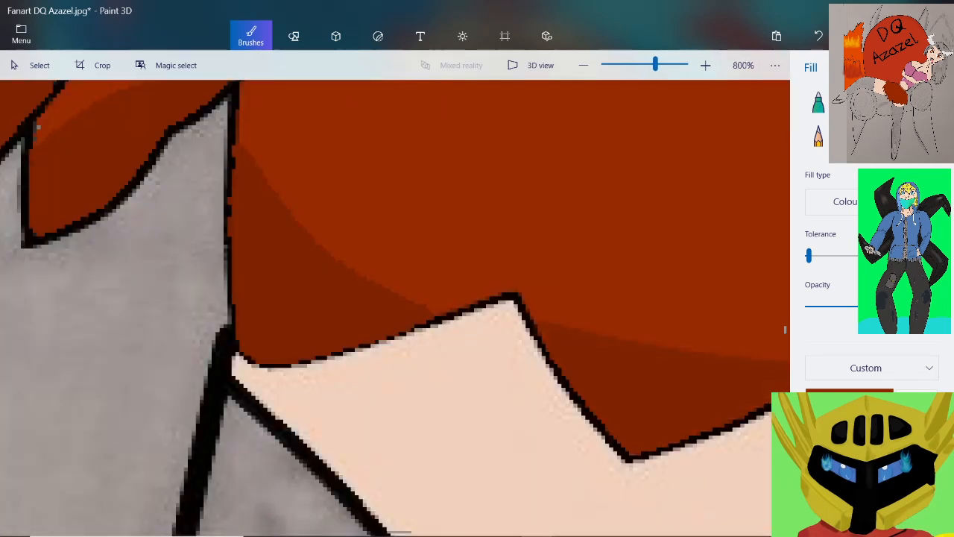
Fill the shaded areas of the remaining two hair spikes along the lower edge, up to the lighter side strip, with dark red
scroll(693, 367, "down", 5)
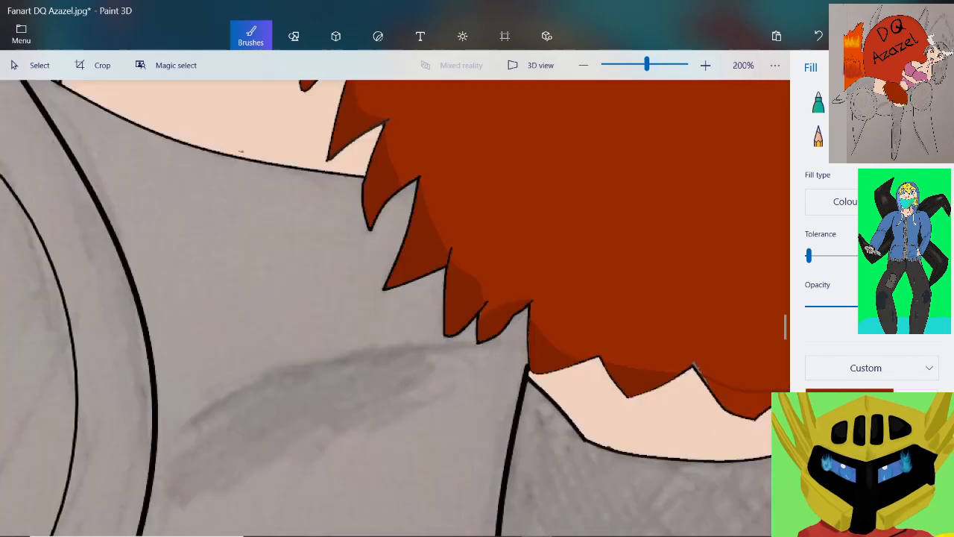
scroll(693, 367, "up", 3)
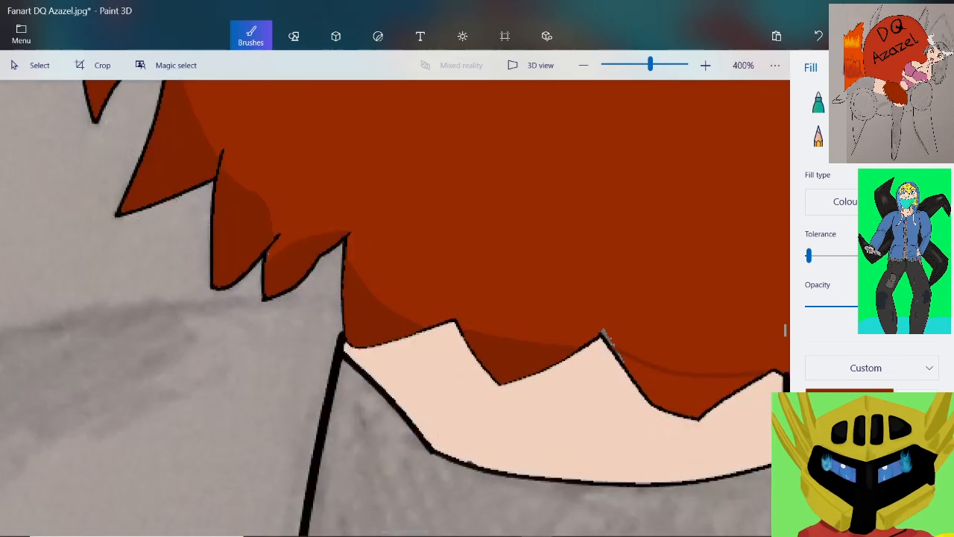
scroll(693, 366, "up", 3)
left_click(602, 374)
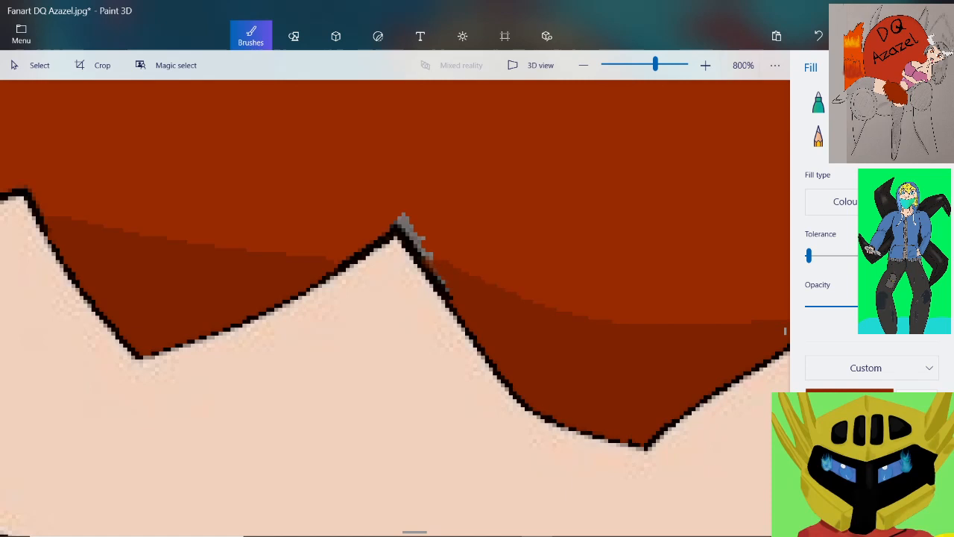
scroll(536, 379, "down", 5)
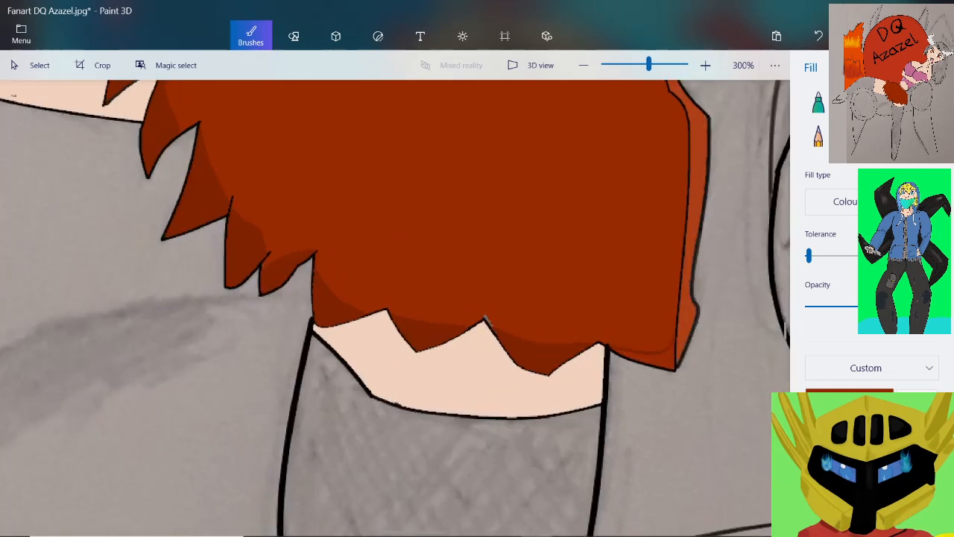
scroll(484, 320, "up", 5)
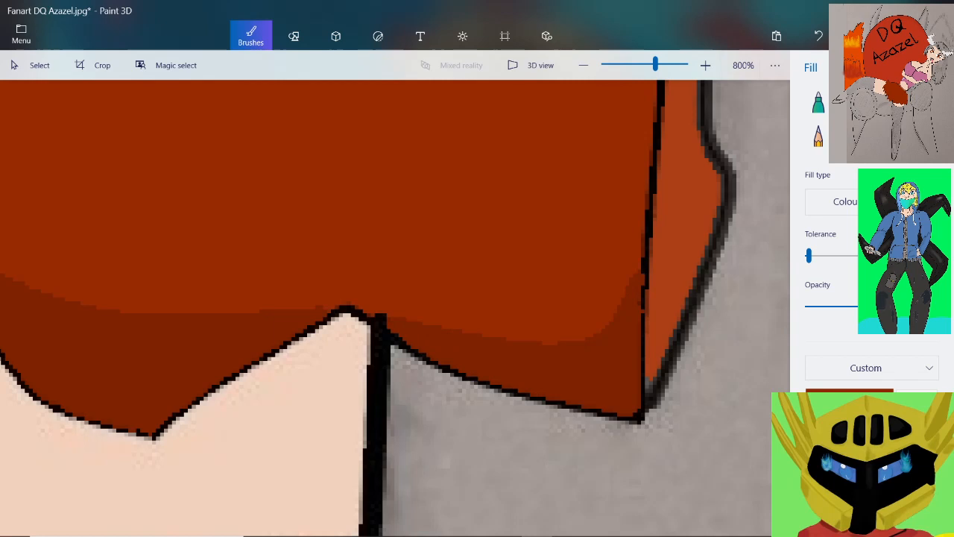
Examine the filled shadows of the hair spikes beside the thigh and the grey body for gaps and uneven edges
left_click_drag(655, 65, 633, 65)
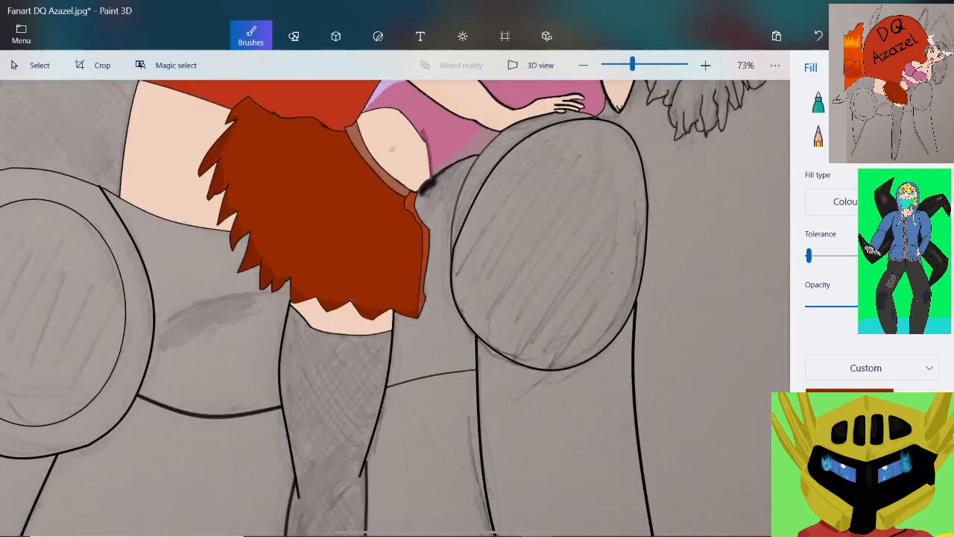
scroll(194, 198, "up", 1)
scroll(246, 239, "up", 8)
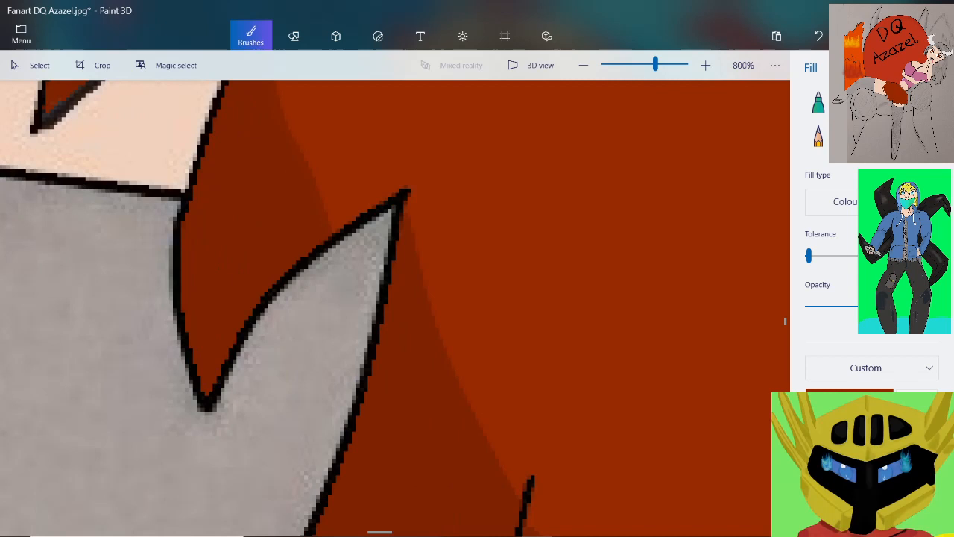
scroll(298, 159, "up", 4)
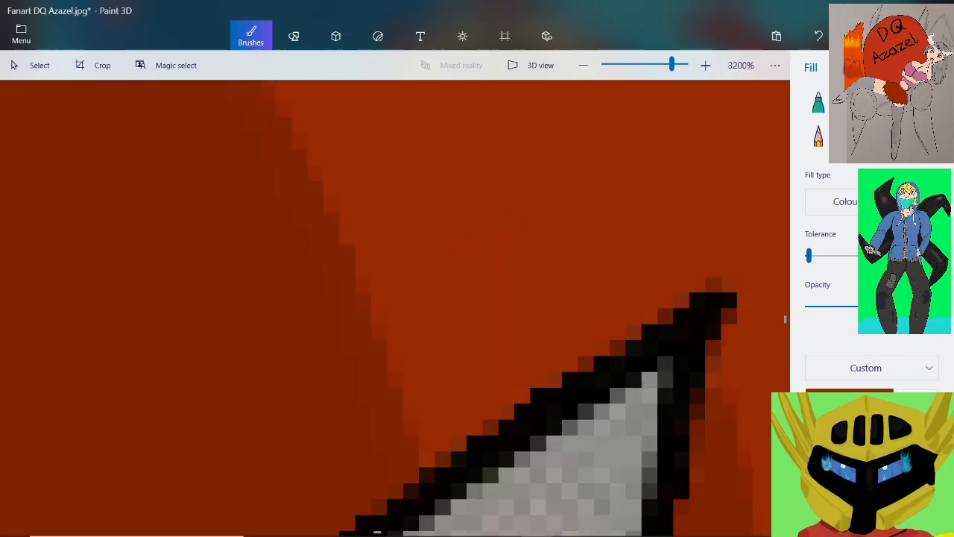
scroll(307, 277, "down", 5)
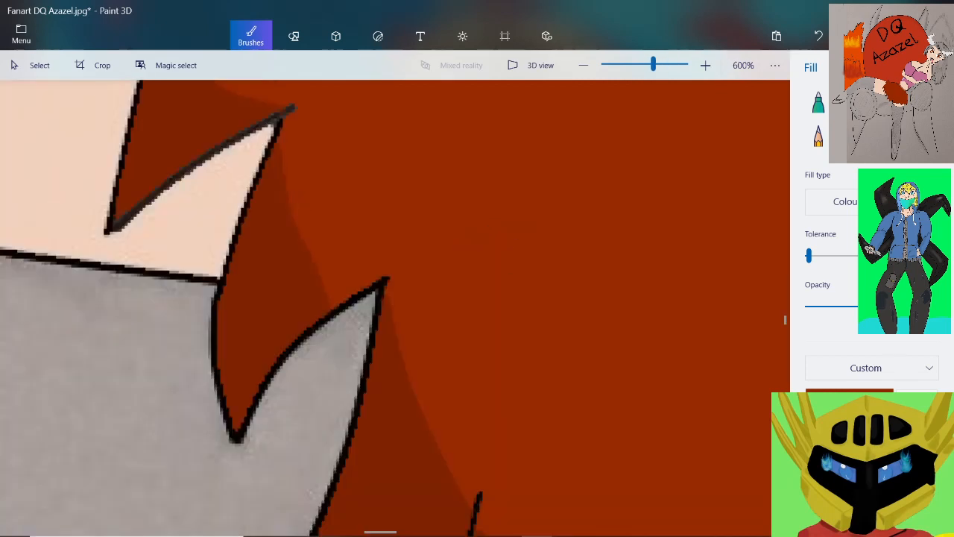
scroll(386, 307, "down", 3)
scroll(386, 308, "up", 4)
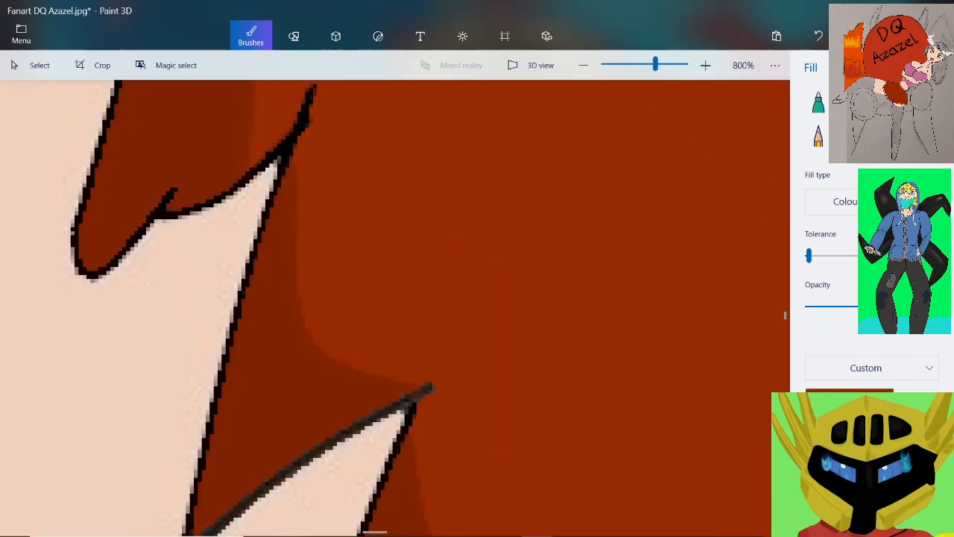
scroll(261, 189, "up", 4)
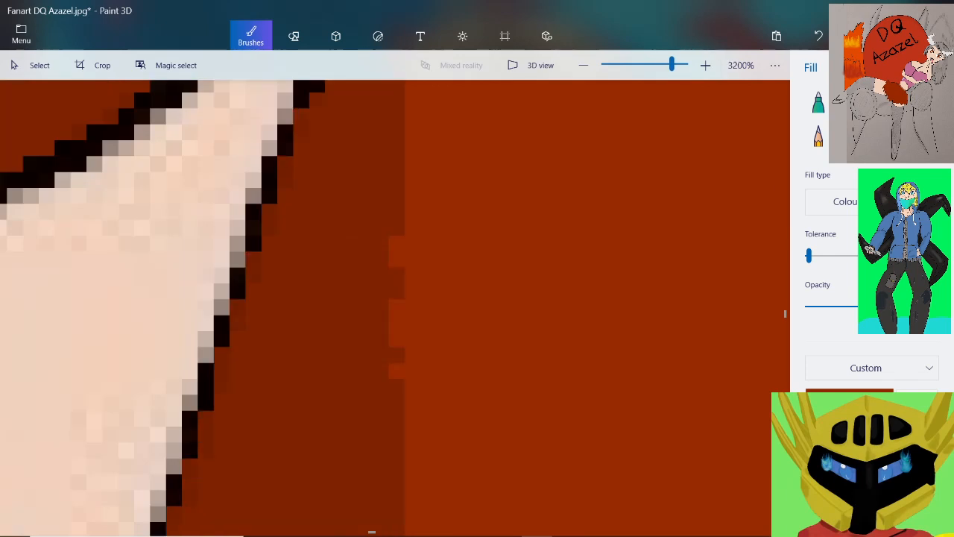
Undo the last edit and save the drawing
left_click(818, 35)
left_click_drag(671, 64, 624, 64)
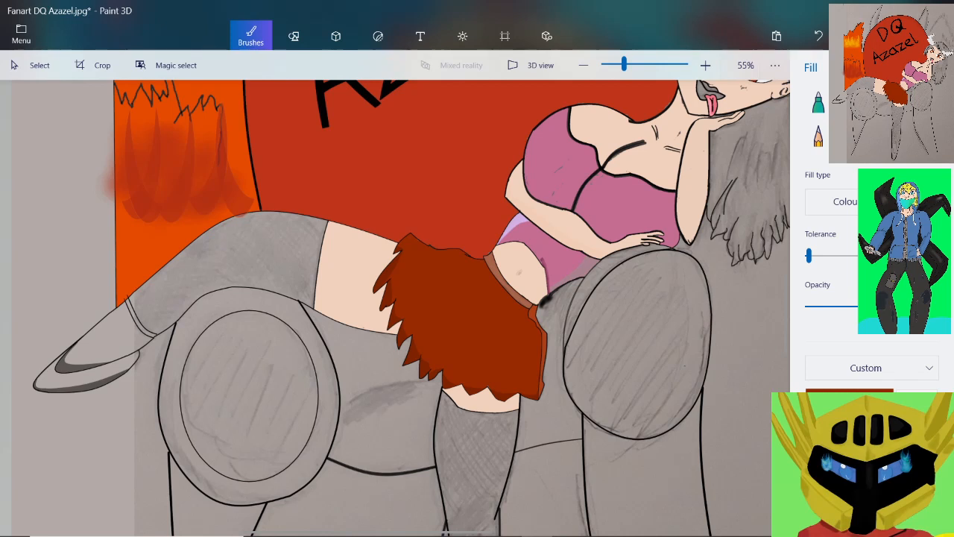
scroll(465, 272, "up", 5)
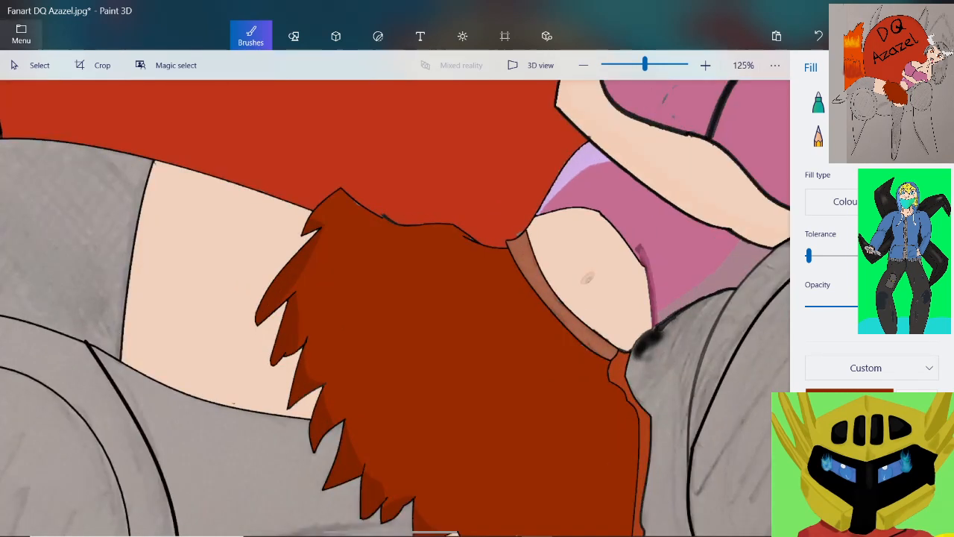
left_click(21, 34)
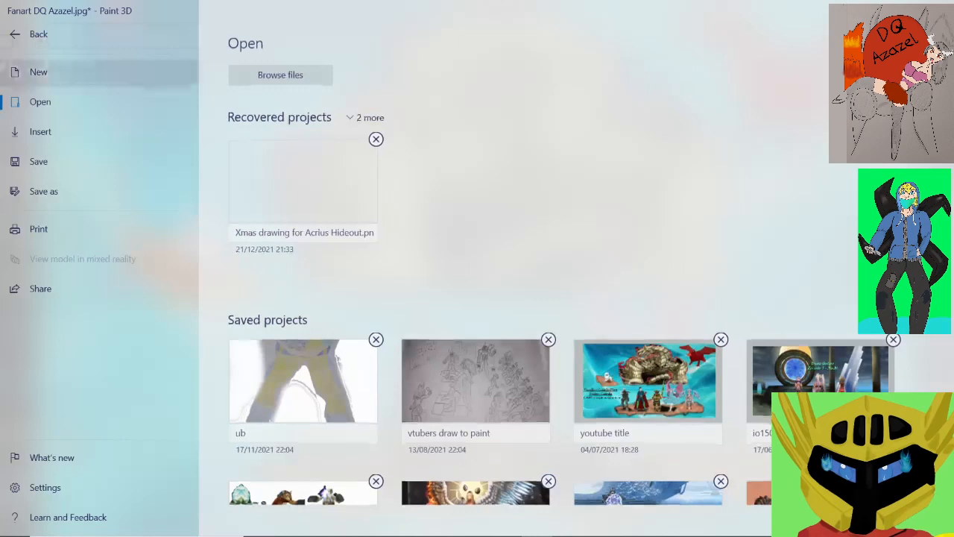
left_click(39, 162)
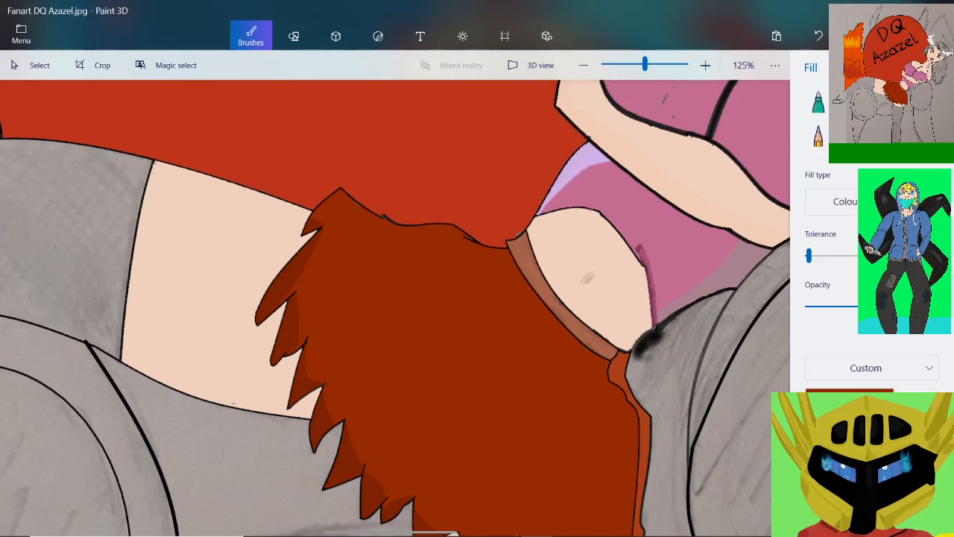
Try a thin watercolour stroke in colour 742203 from the brown waistband across the red area below the waist
scroll(610, 232, "up", 5)
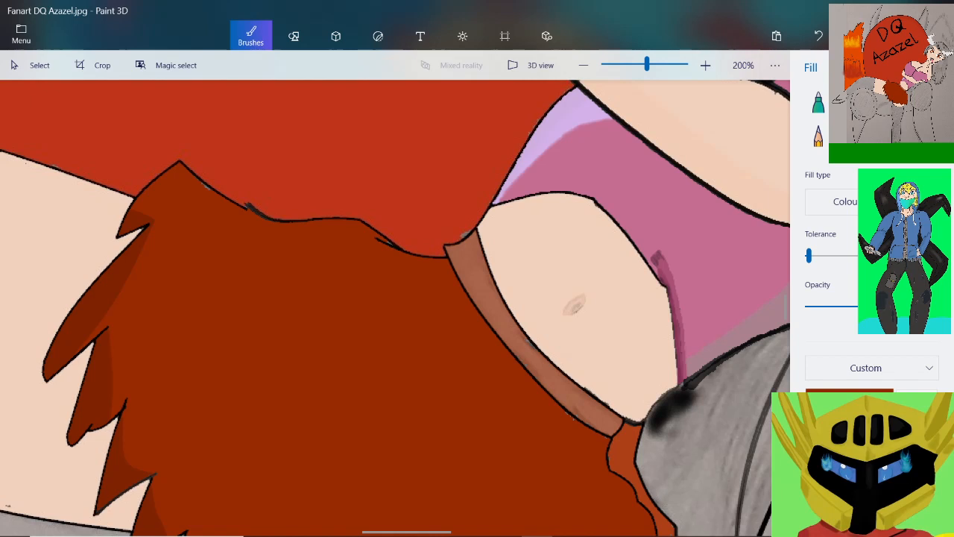
left_click(898, 102)
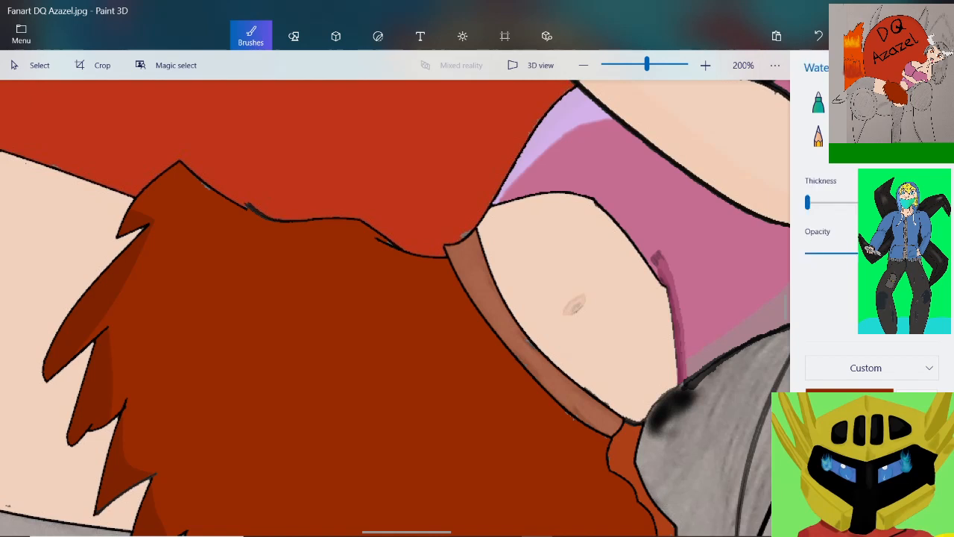
left_click(849, 402)
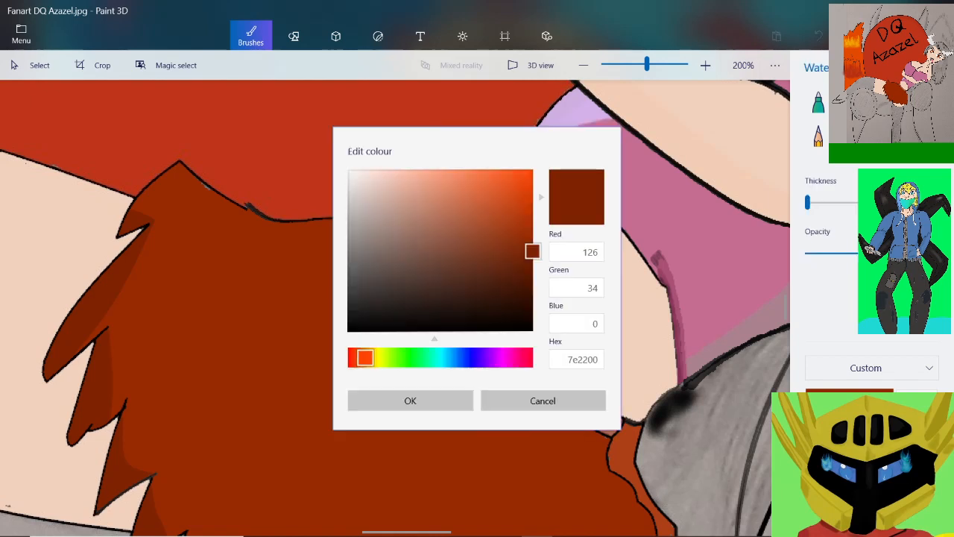
left_click_drag(527, 250, 527, 257)
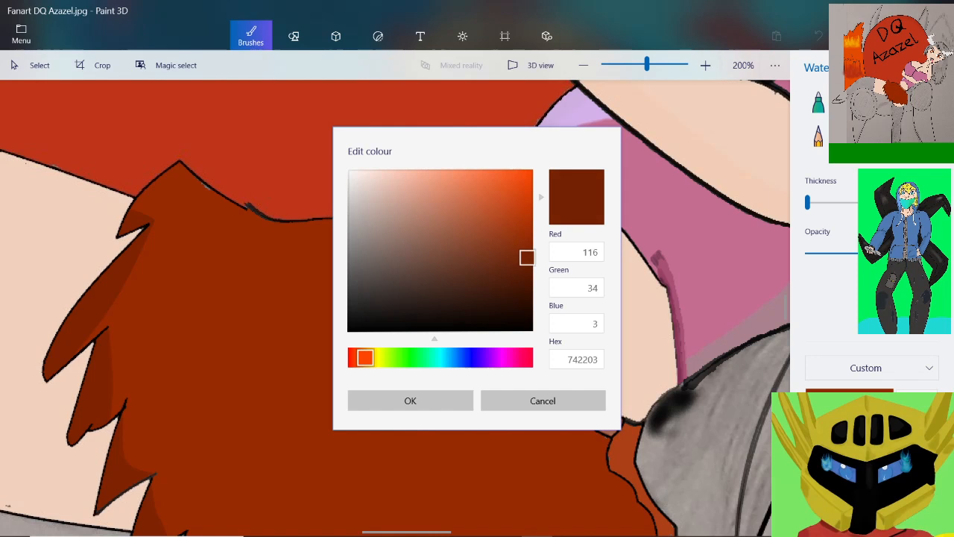
left_click(410, 401)
scroll(373, 450, "up", 2)
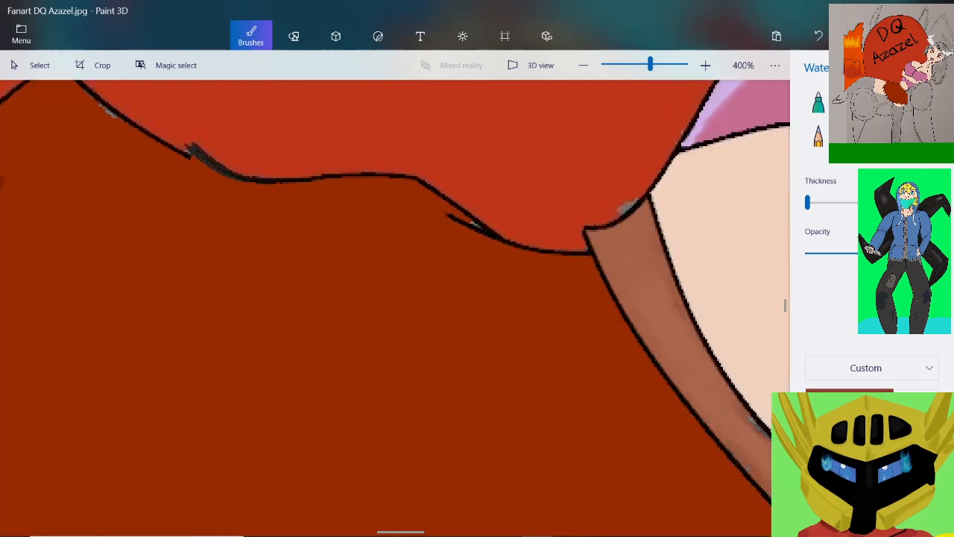
left_click_drag(609, 321, 387, 305)
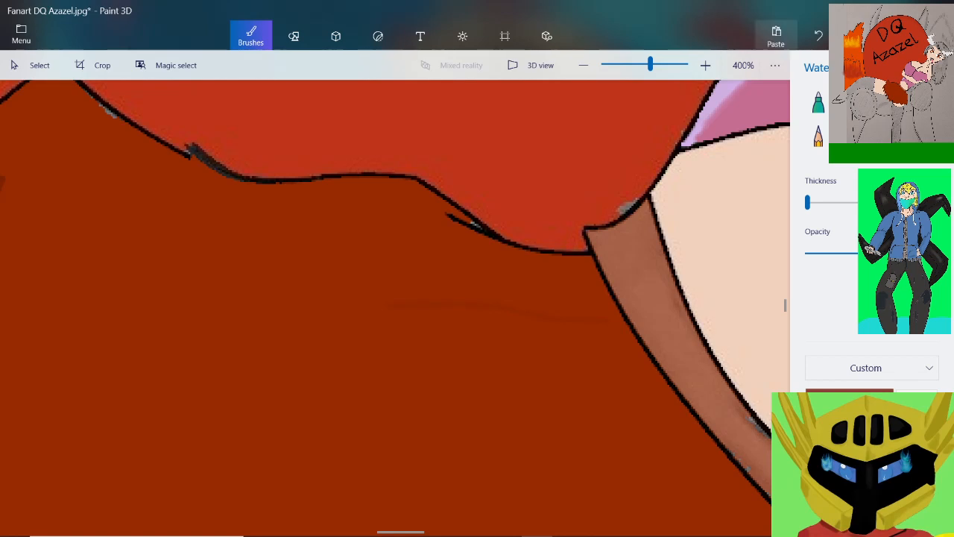
Set the brush colour to the darker brown 621f06
left_click(849, 399)
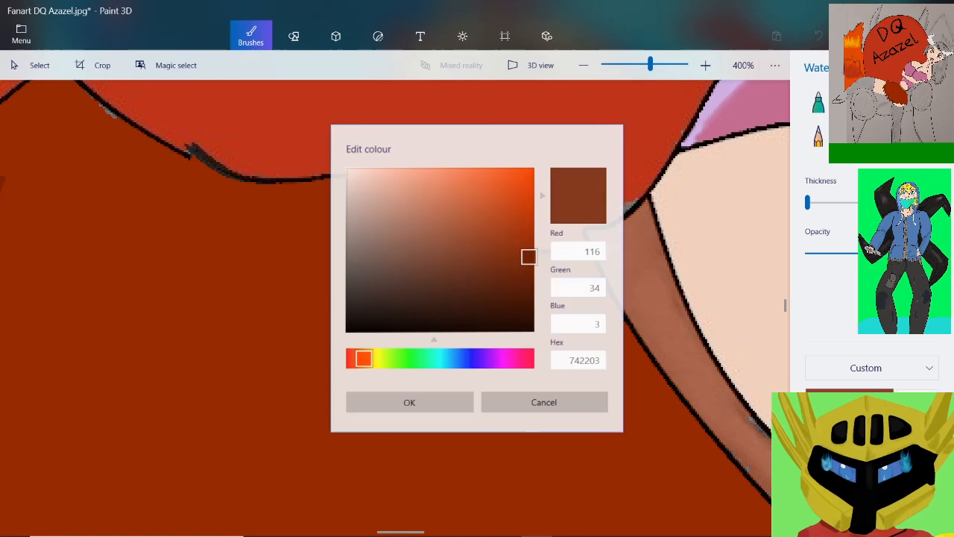
left_click_drag(524, 261, 521, 268)
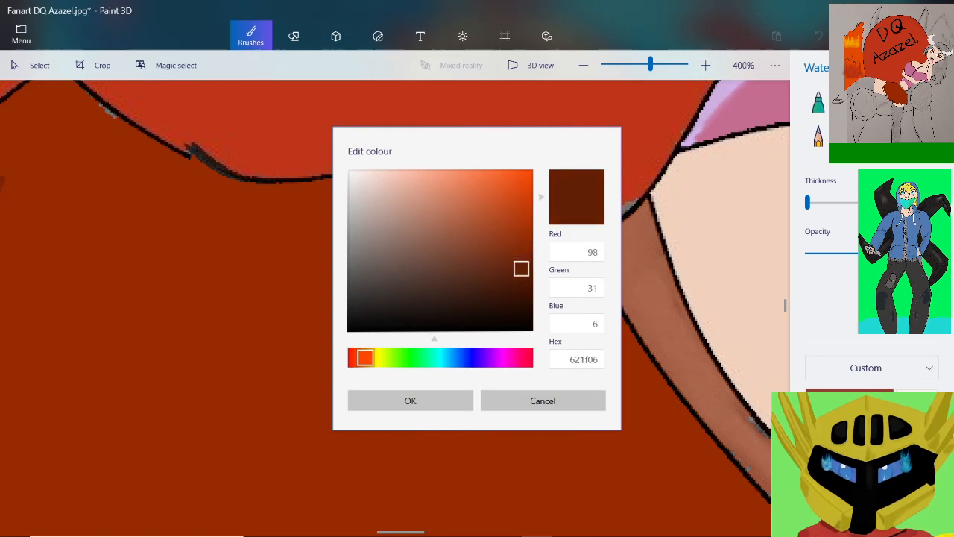
left_click(410, 401)
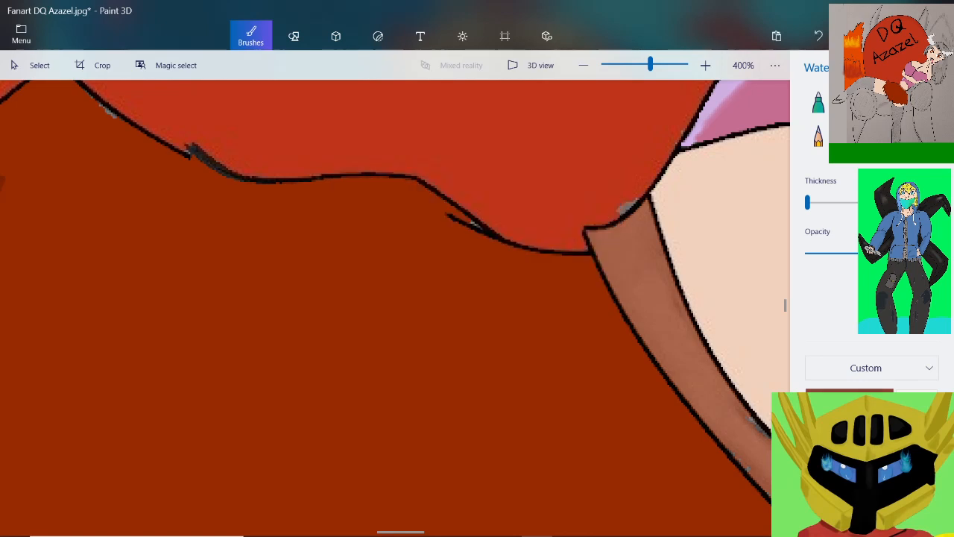
Switch to the Pixel pen and draw a thin dark brown fold line from the brown waistband into the red area below the waist
left_click(926, 102)
scroll(551, 358, "up", 1)
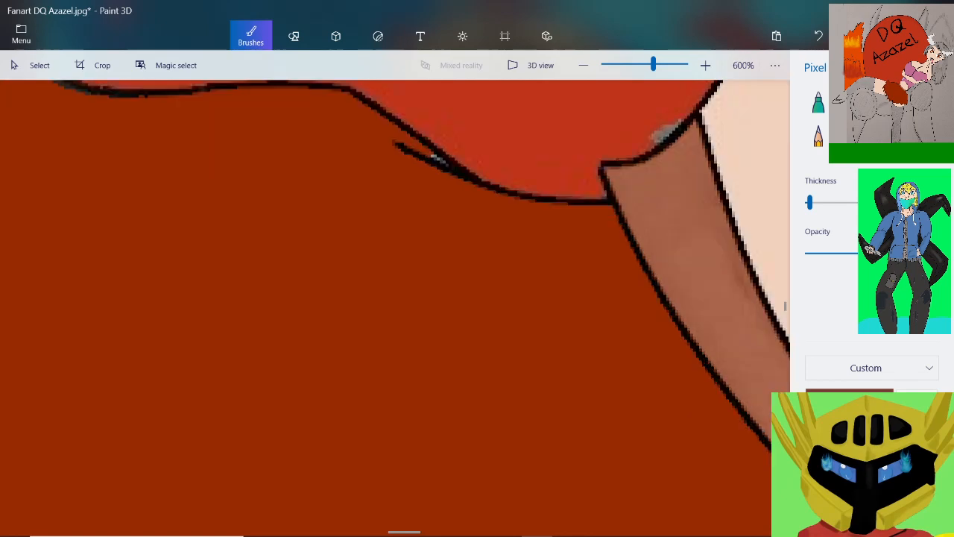
scroll(667, 320, "up", 1)
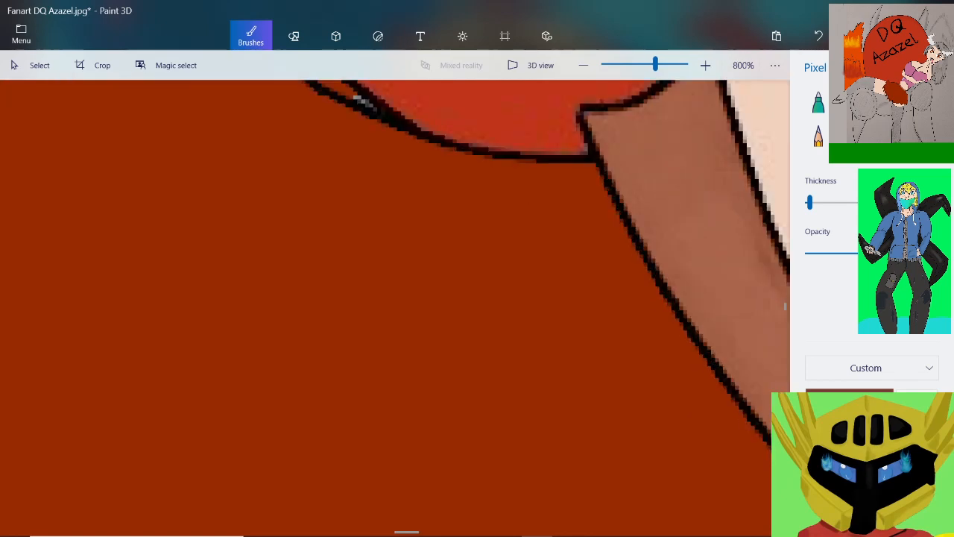
mouse_move(657, 304)
left_mouse_down()
mouse_move(646, 304)
mouse_move(666, 306)
mouse_move(449, 304)
mouse_move(153, 270)
left_mouse_up()
scroll(228, 238, "down", 5)
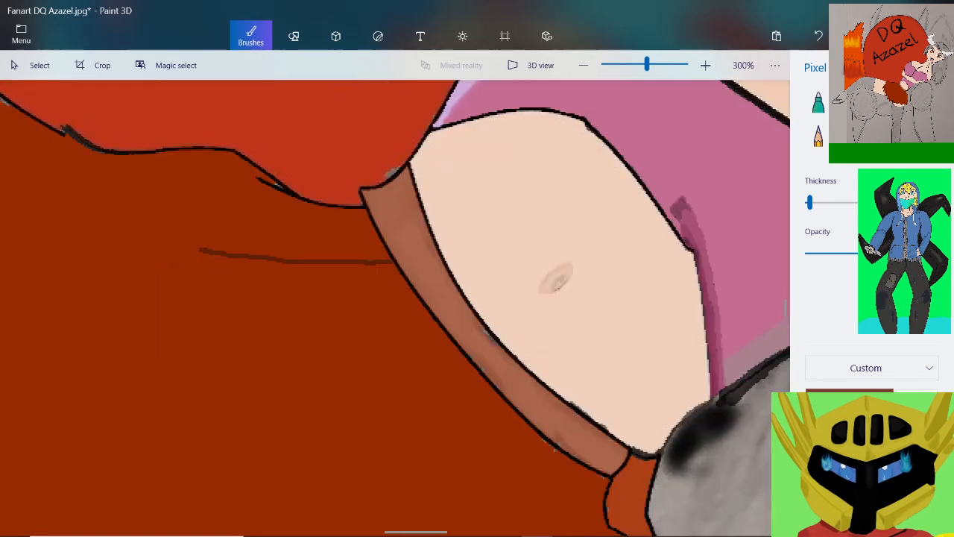
scroll(250, 228, "down", 3)
Extend the uppermost dark brown fold line in a gentle curve across the red area towards the left spikes
scroll(113, 175, "up", 3)
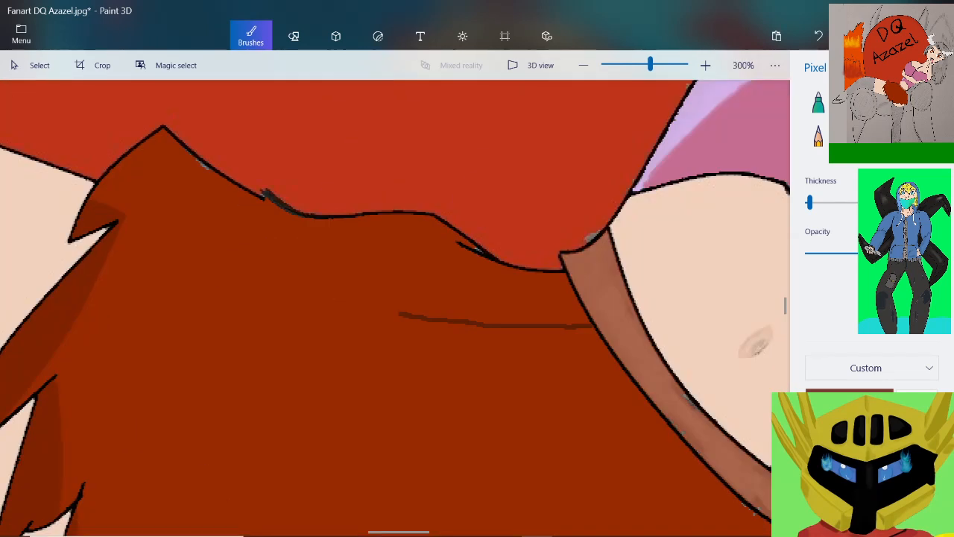
scroll(446, 313, "up", 1)
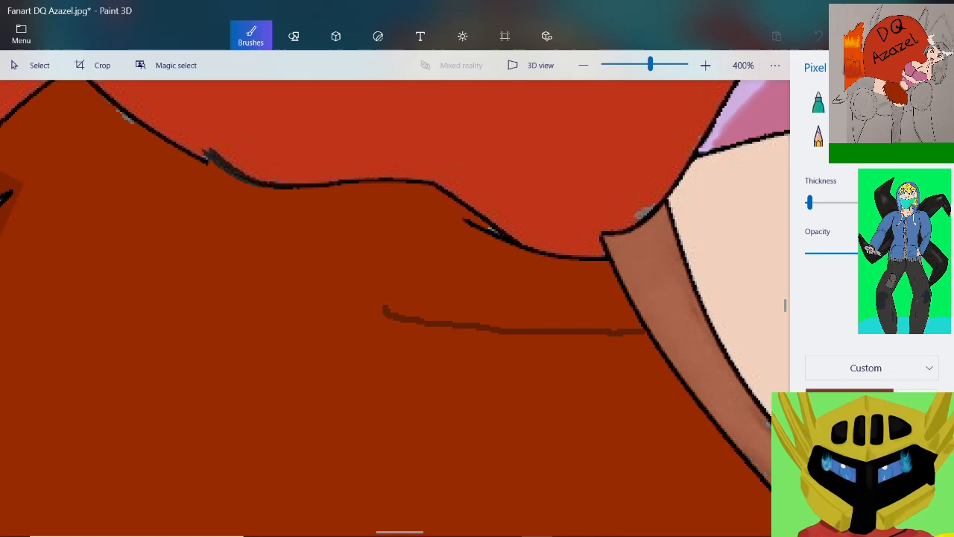
mouse_move(385, 308)
left_mouse_down()
mouse_move(284, 271)
mouse_move(188, 254)
mouse_move(142, 257)
left_mouse_up()
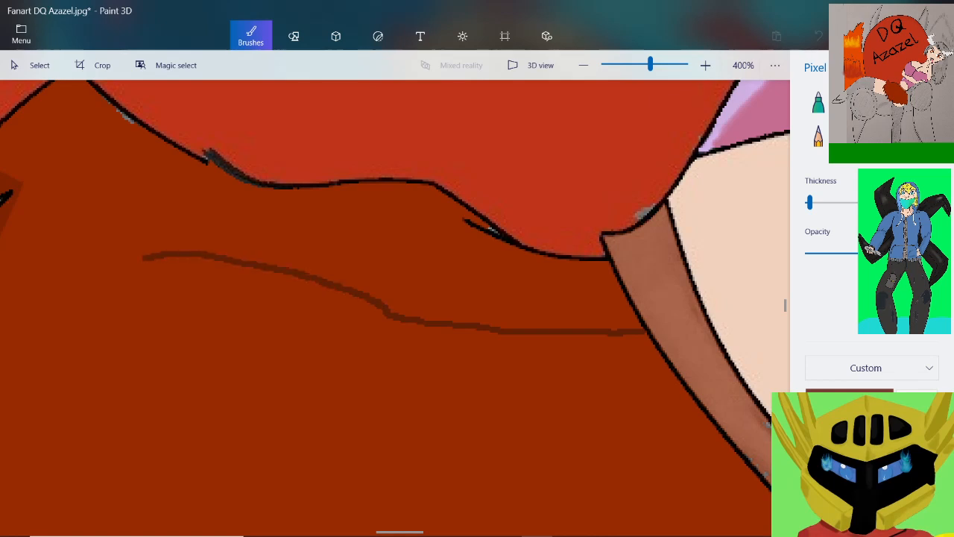
scroll(471, 243, "down", 2)
scroll(471, 243, "up", 1)
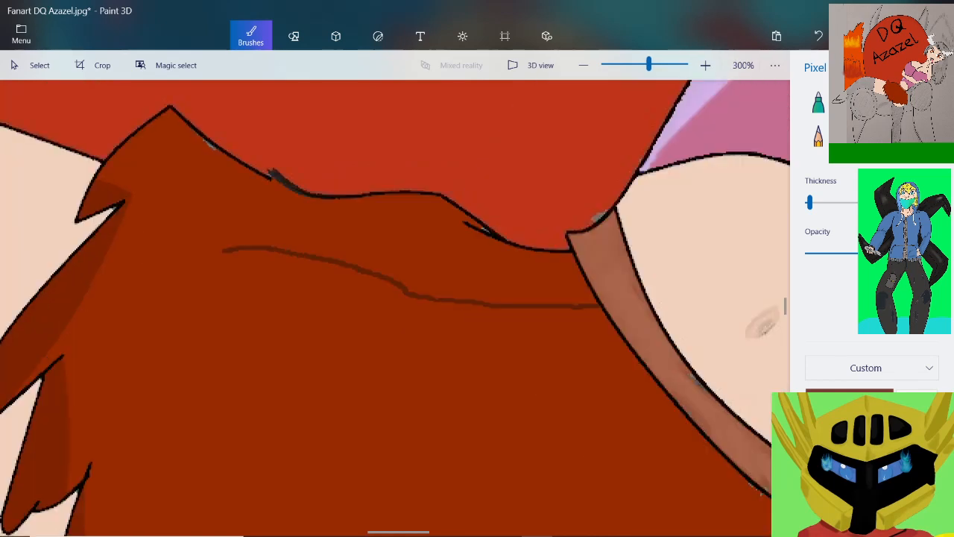
scroll(216, 261, "up", 3)
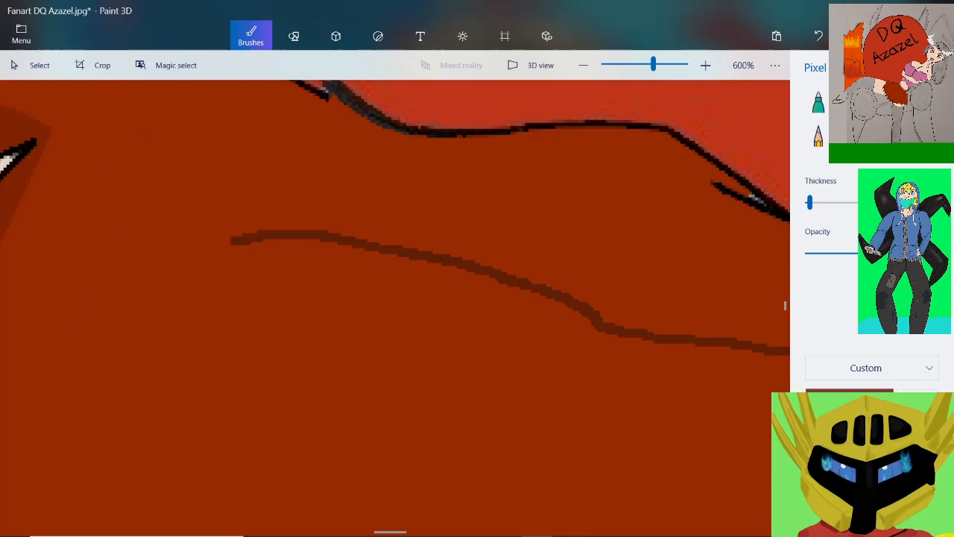
left_click_drag(231, 240, 121, 256)
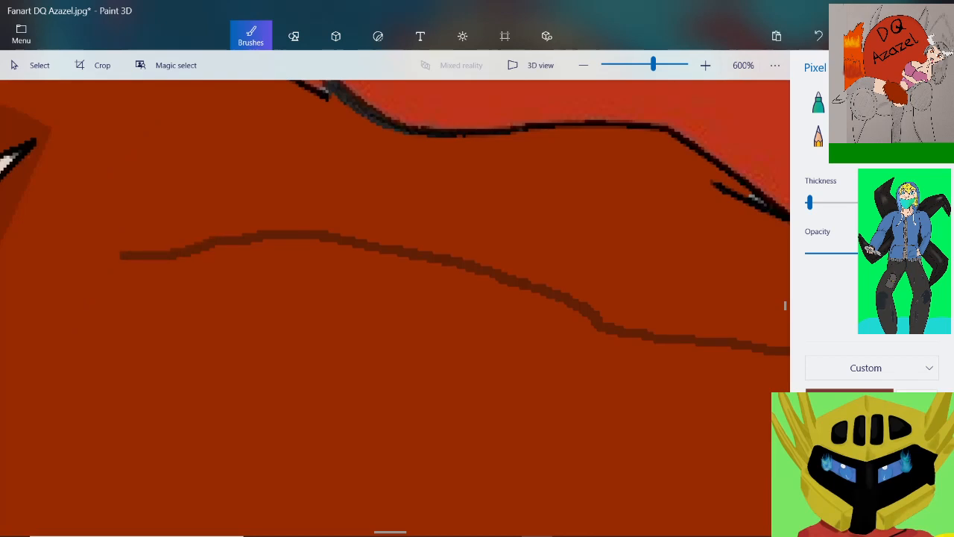
Draw a second long dark brown fold line from the waistband towards the left spikes, below the first one
scroll(124, 255, "down", 1)
scroll(388, 252, "down", 2)
scroll(605, 446, "up", 1)
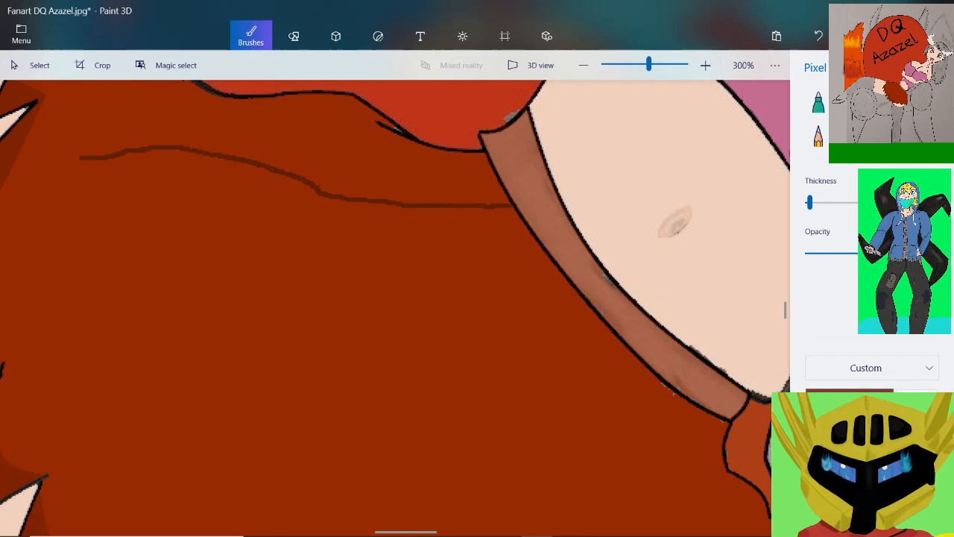
scroll(540, 250, "up", 2)
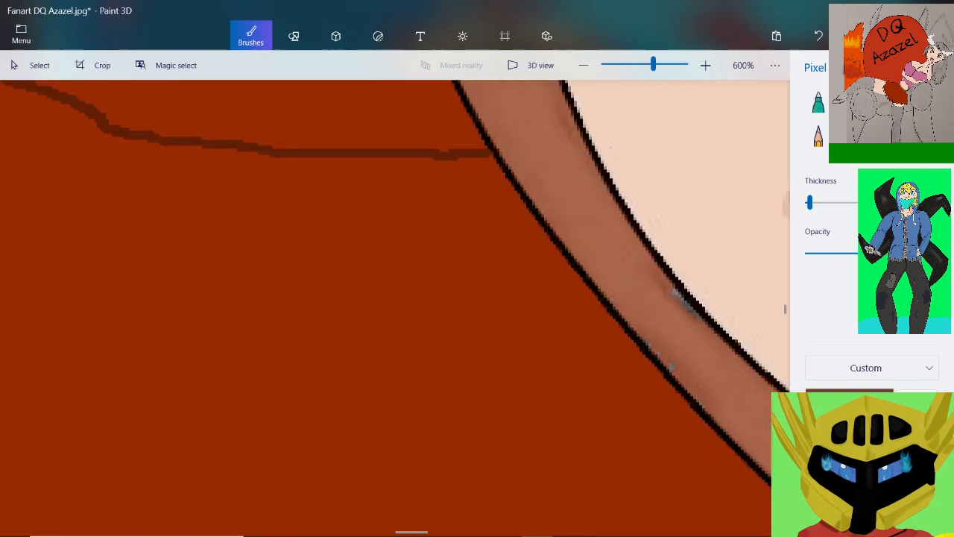
mouse_move(548, 230)
left_mouse_down()
mouse_move(473, 270)
mouse_move(304, 296)
left_mouse_up()
scroll(290, 293, "down", 3)
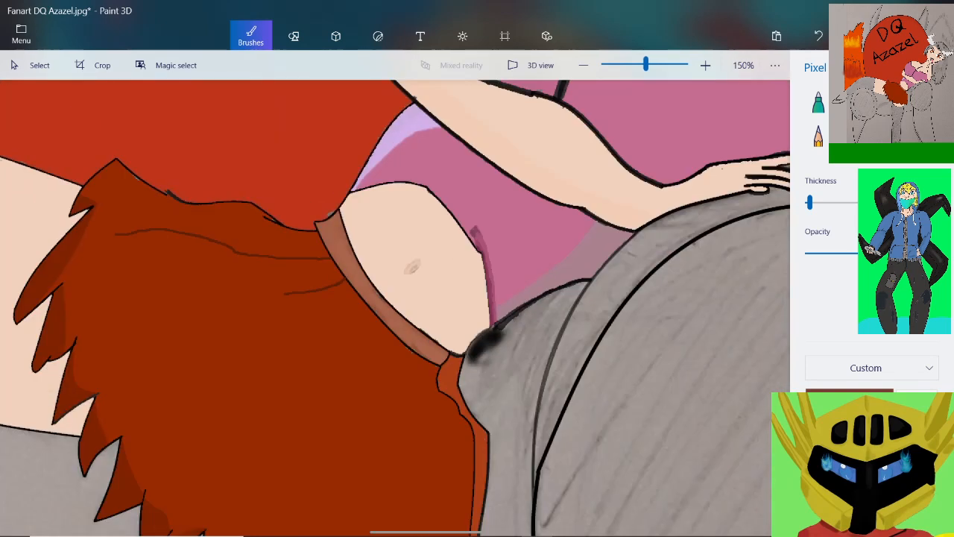
scroll(117, 320, "up", 1)
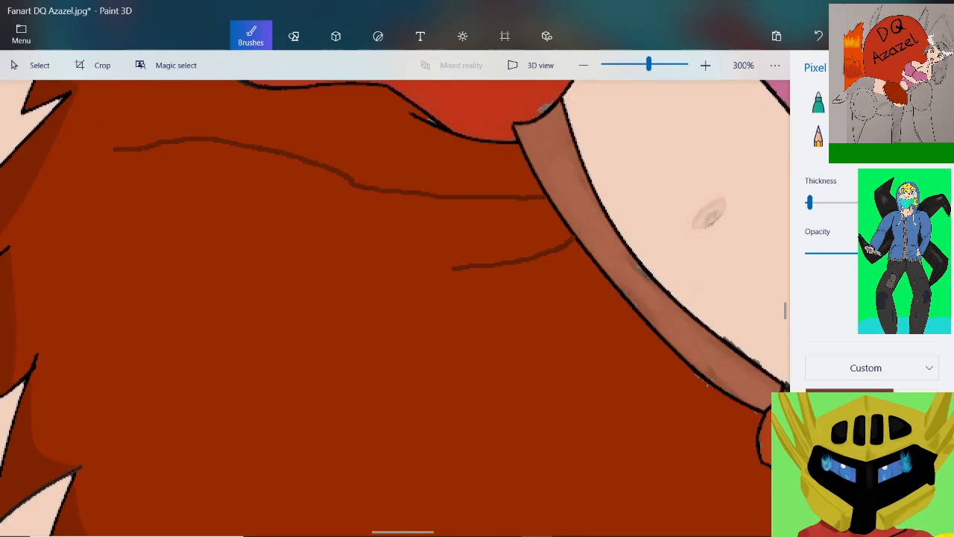
mouse_move(451, 267)
left_mouse_down()
mouse_move(308, 265)
mouse_move(124, 282)
left_mouse_up()
scroll(272, 292, "down", 5)
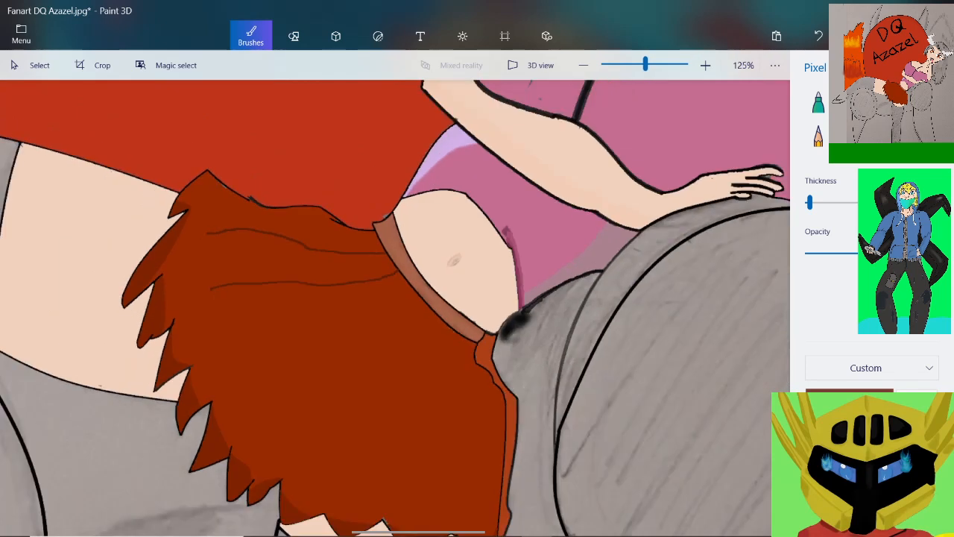
Draw a third dark brown fold line sloping from the middle of the waistband down towards the lower-left spikes
scroll(328, 392, "up", 3)
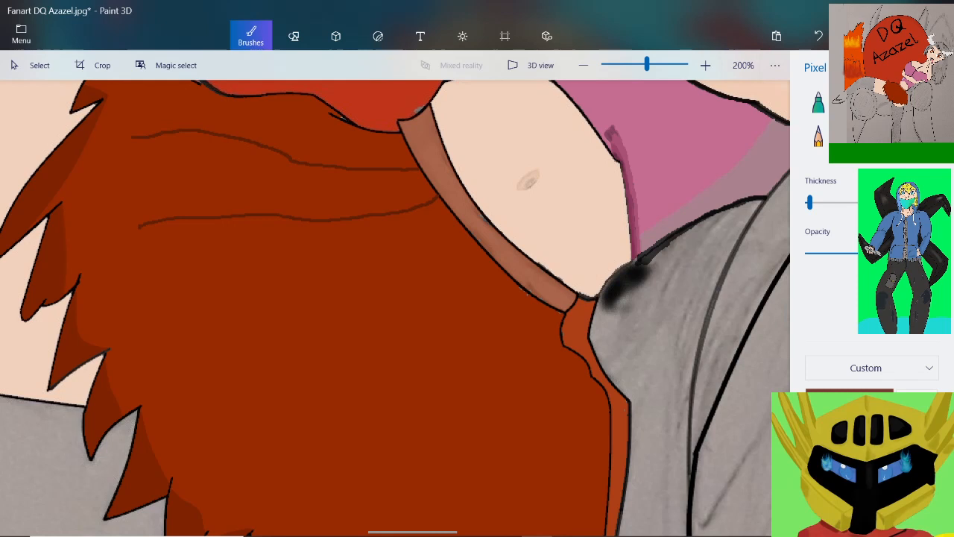
scroll(455, 238, "up", 3)
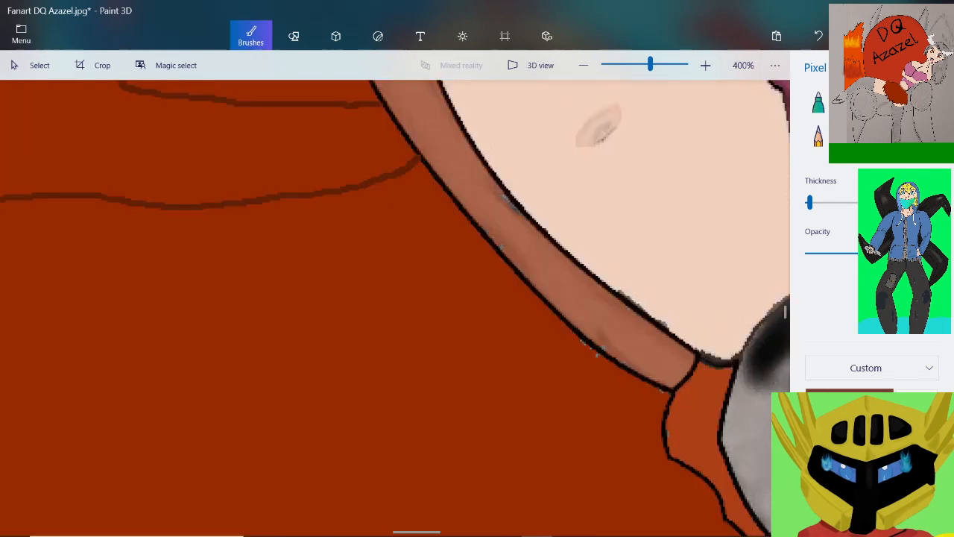
mouse_move(464, 218)
left_mouse_down()
mouse_move(406, 265)
mouse_move(268, 321)
left_mouse_up()
scroll(455, 239, "down", 4)
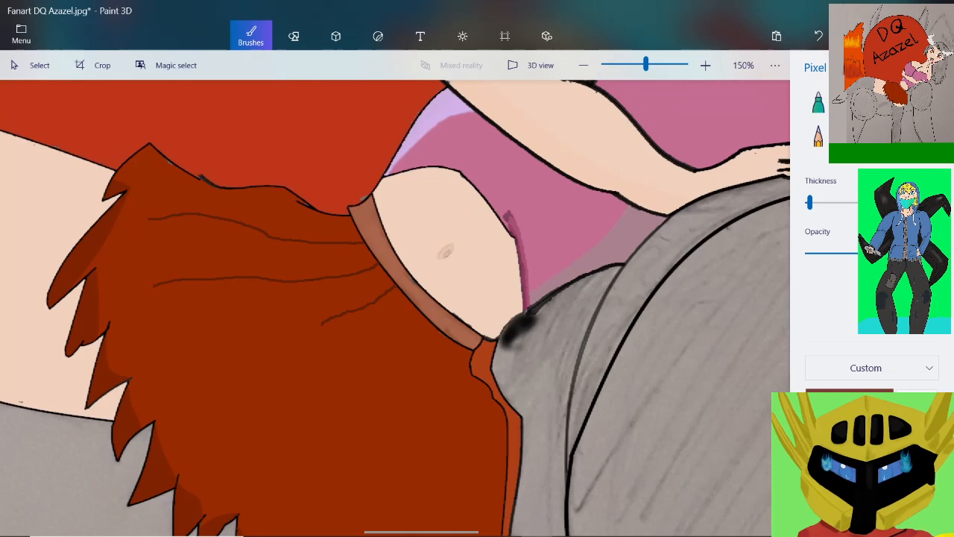
scroll(455, 239, "up", 3)
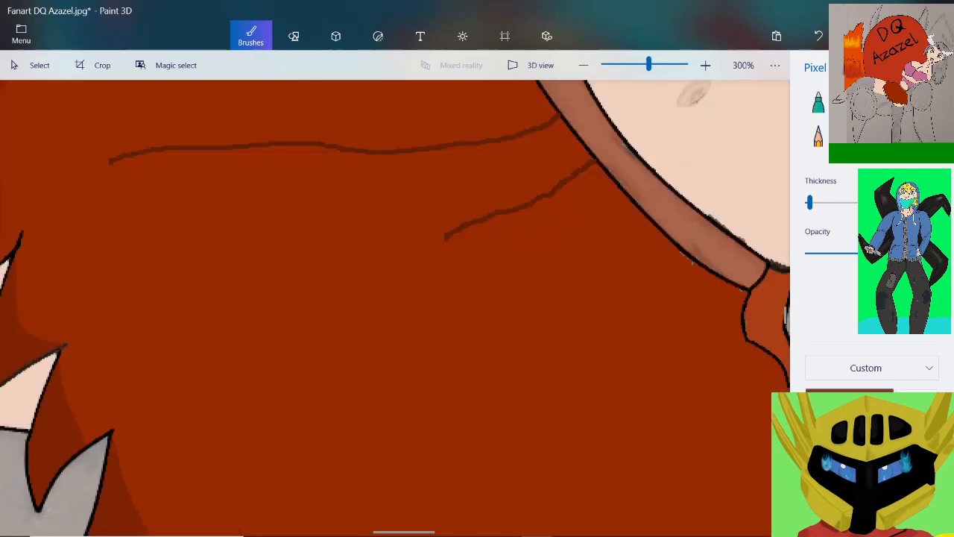
mouse_move(445, 237)
left_mouse_down()
mouse_move(251, 307)
mouse_move(203, 356)
left_mouse_up()
scroll(234, 287, "down", 4)
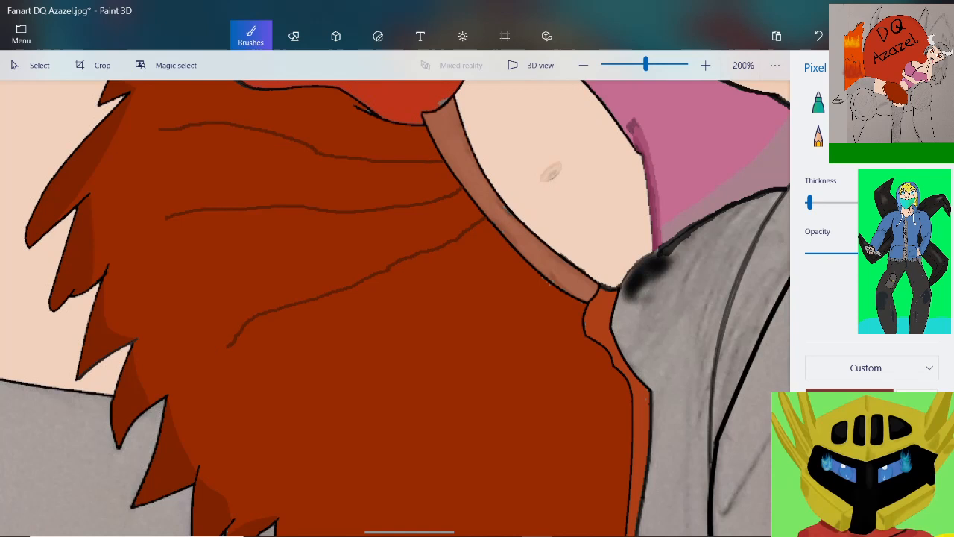
Draw a fourth, steeper dark brown fold line from the lower waistband diagonally down into the middle of the red area
scroll(445, 386, "up", 2)
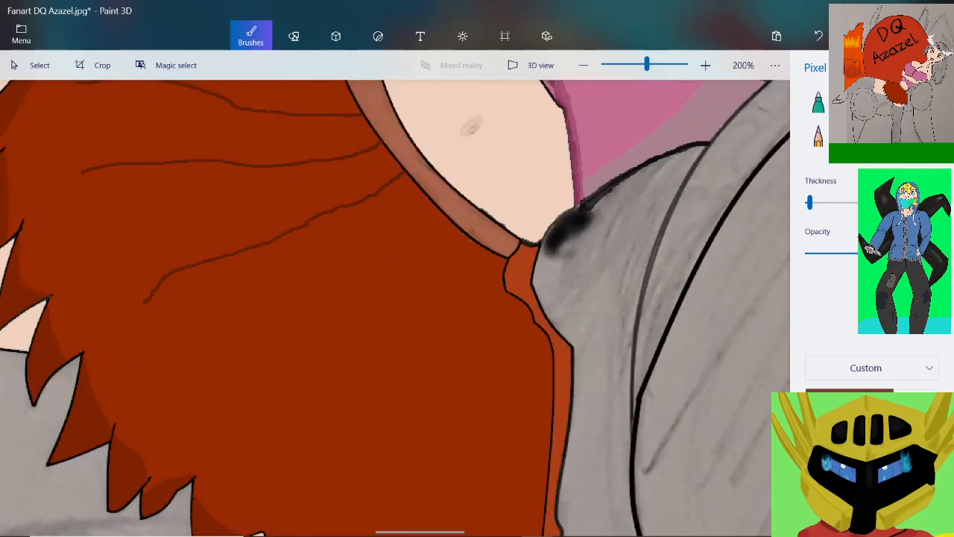
scroll(458, 289, "up", 2)
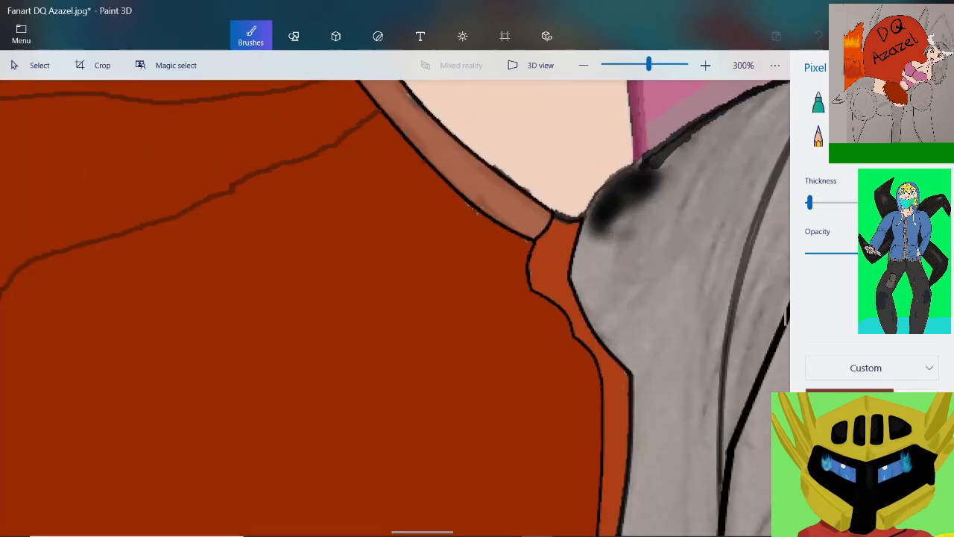
mouse_move(422, 165)
left_mouse_down()
mouse_move(368, 268)
mouse_move(310, 353)
left_mouse_up()
scroll(311, 346, "down", 2)
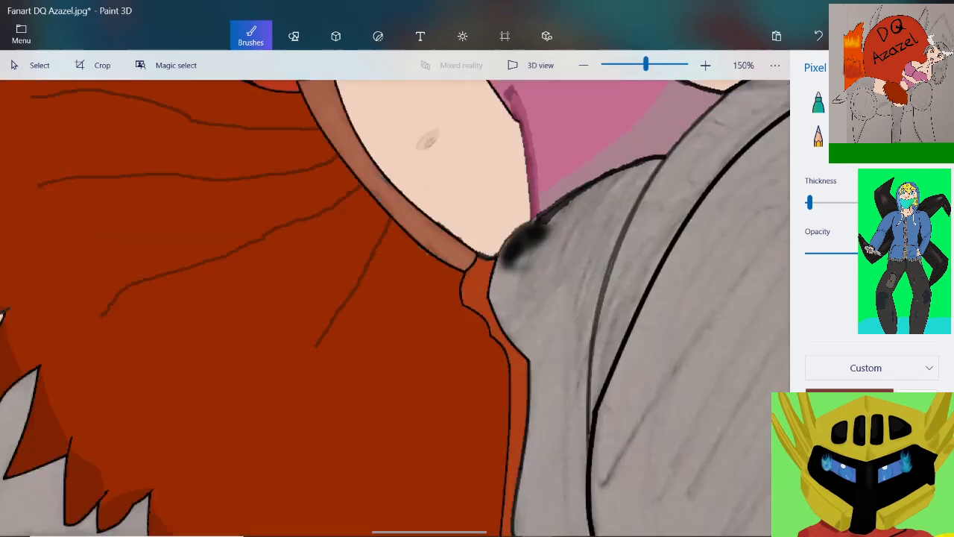
scroll(266, 421, "up", 2)
scroll(282, 405, "up", 1)
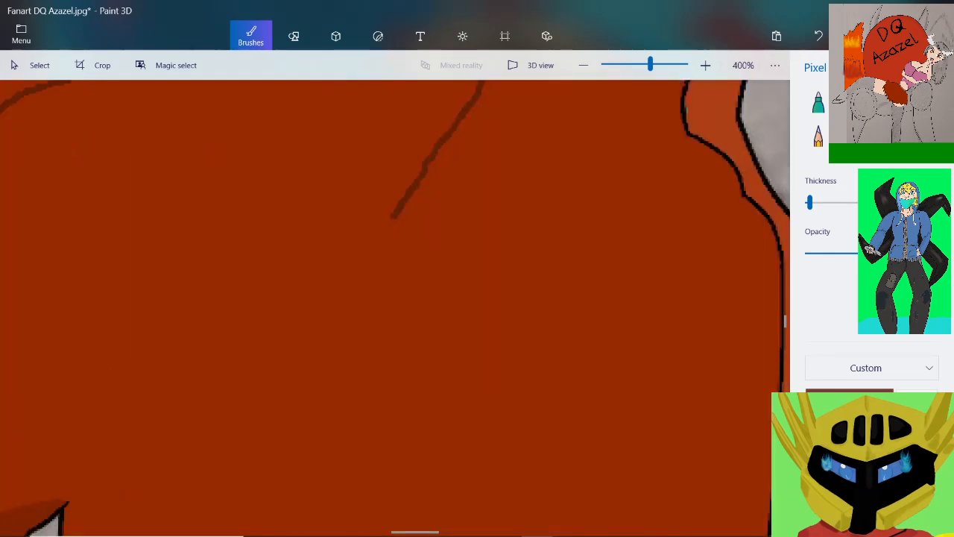
mouse_move(393, 216)
left_mouse_down()
mouse_move(357, 273)
mouse_move(277, 351)
left_mouse_up()
scroll(283, 343, "down", 2)
scroll(283, 343, "up", 2)
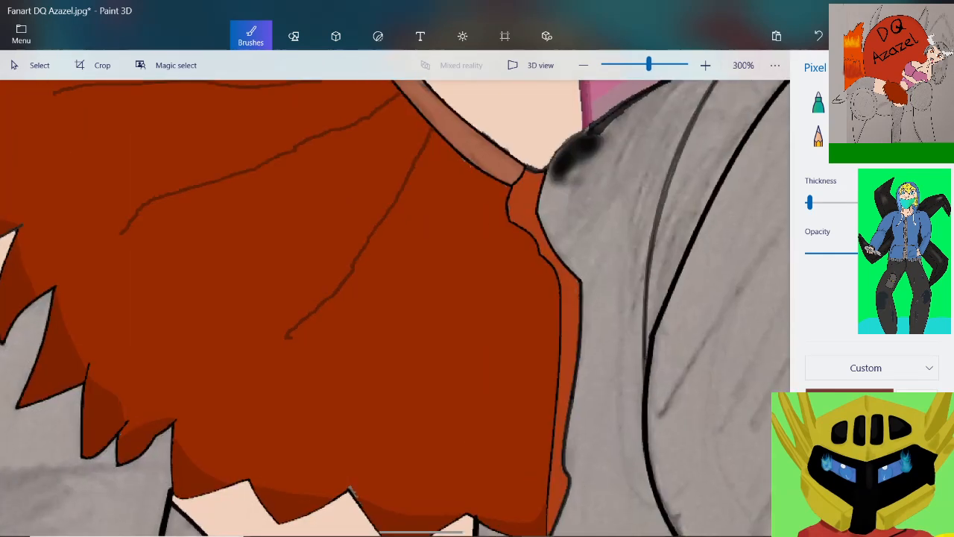
left_click_drag(302, 301, 249, 350)
scroll(249, 350, "down", 2)
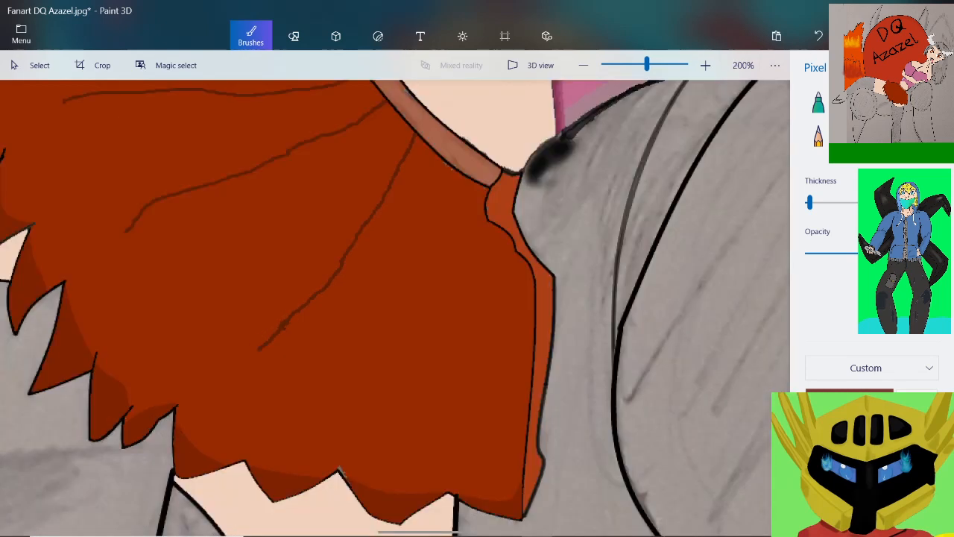
Draw a fifth dark brown fold line running almost straight down from near the lower end of the waistband
scroll(470, 184, "up", 1)
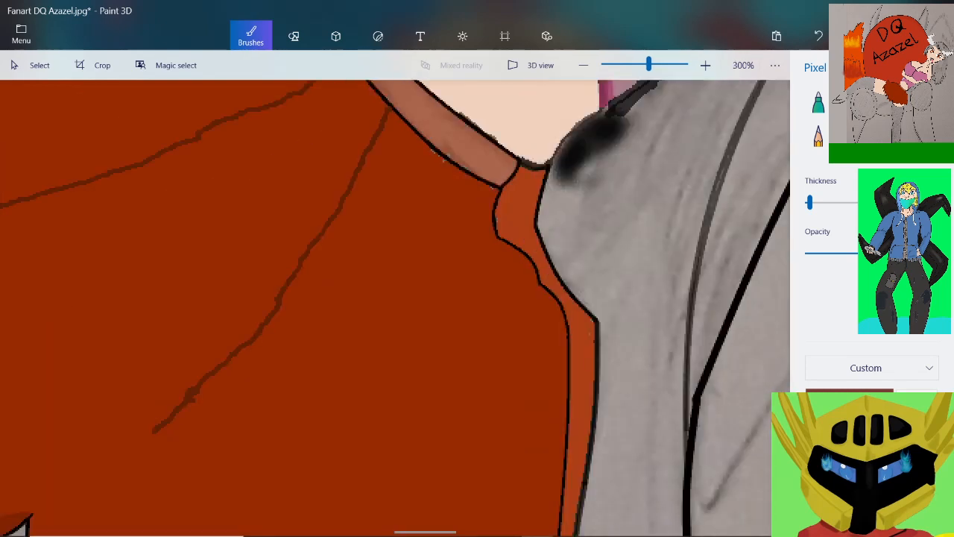
mouse_move(455, 164)
left_mouse_down()
mouse_move(439, 244)
mouse_move(435, 480)
mouse_move(411, 531)
left_mouse_up()
scroll(413, 525, "up", 1)
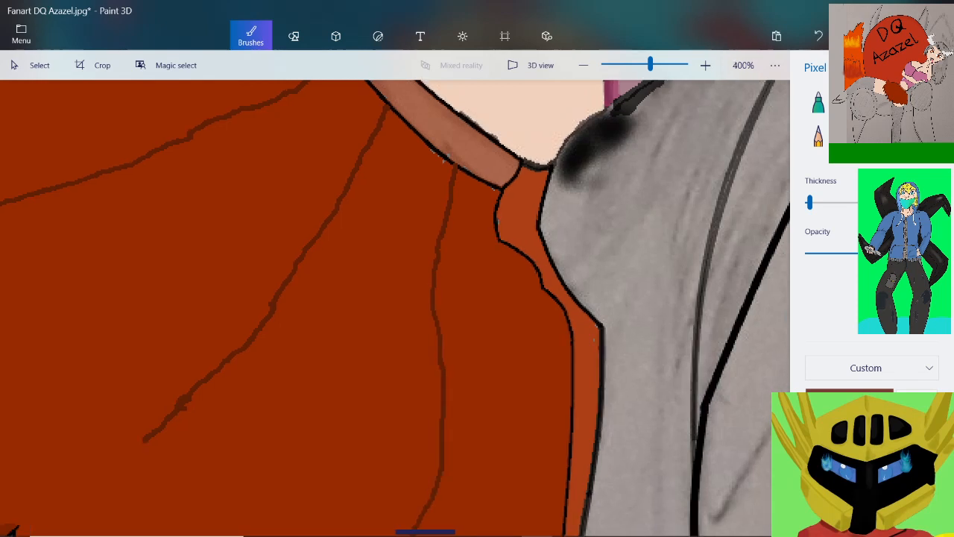
Redraw the waistband's outline in black with a thinner pixel pen where the fifth fold line cuts through it
scroll(425, 531, "up", 4)
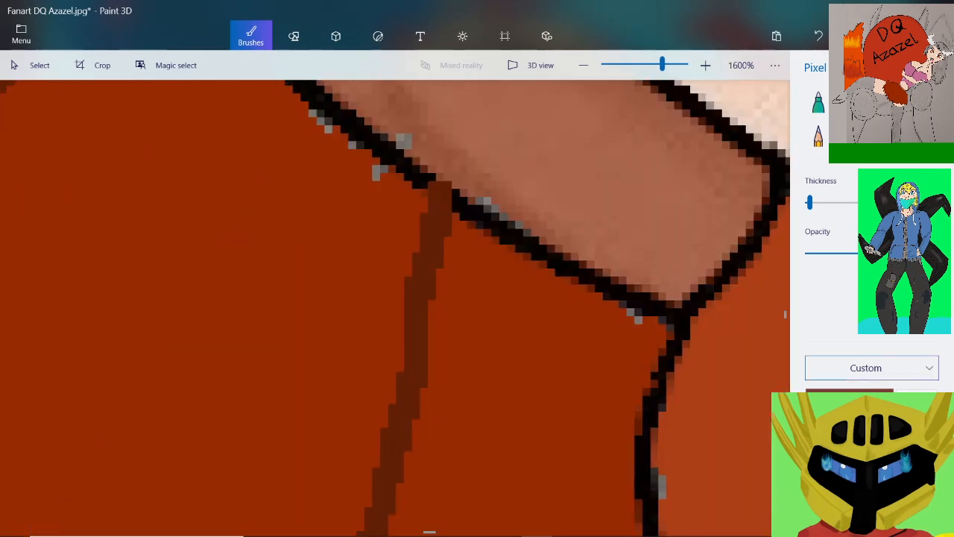
scroll(573, 170, "up", 2)
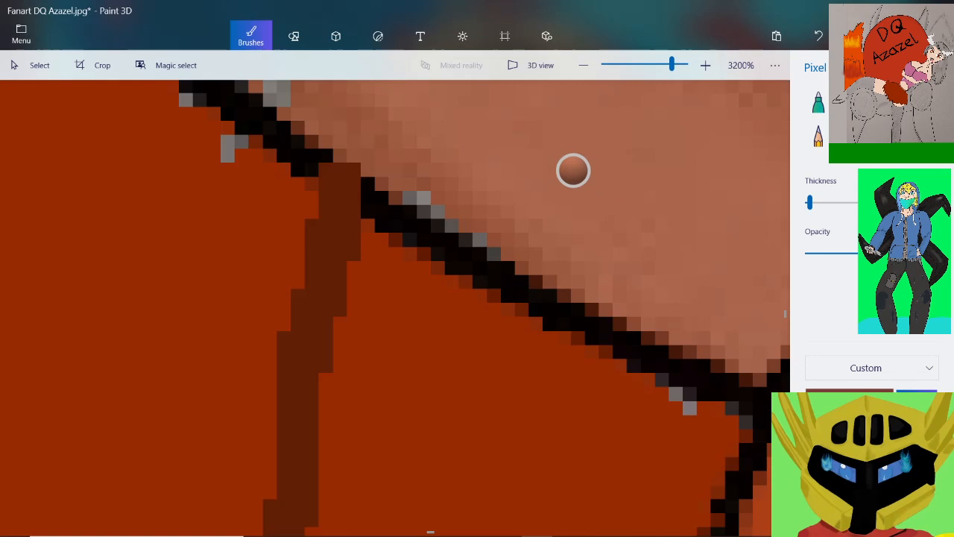
scroll(573, 171, "up", 2)
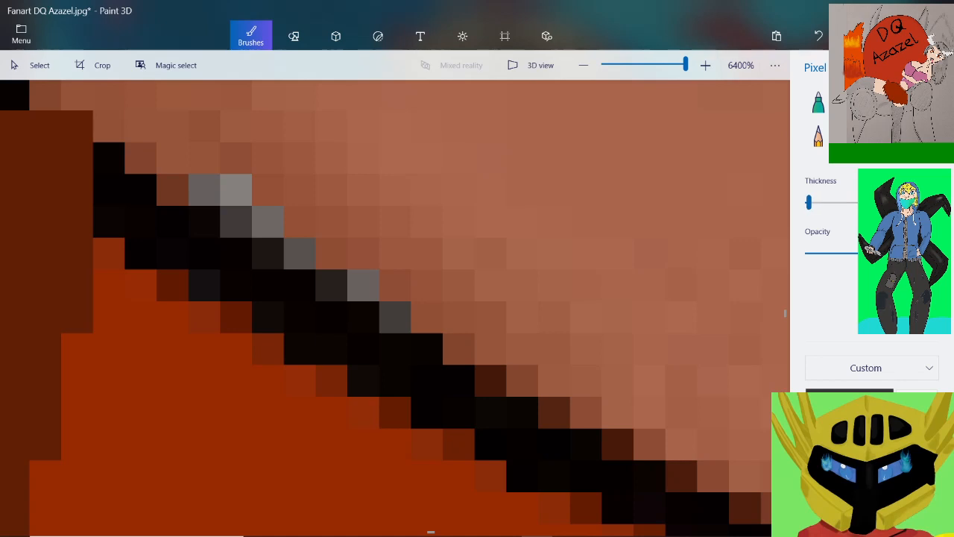
mouse_move(246, 269)
left_mouse_down()
mouse_move(158, 209)
mouse_move(64, 175)
mouse_move(30, 134)
mouse_move(44, 94)
left_mouse_up()
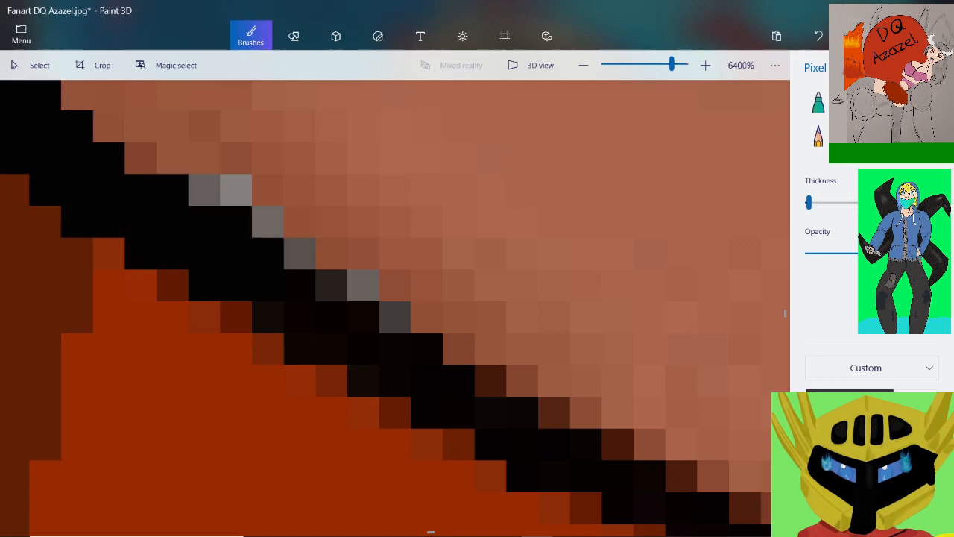
scroll(132, 154, "down", 3)
Go over the waistband's lower outline in solid black on both sides of the repaired gap
scroll(49, 91, "up", 2)
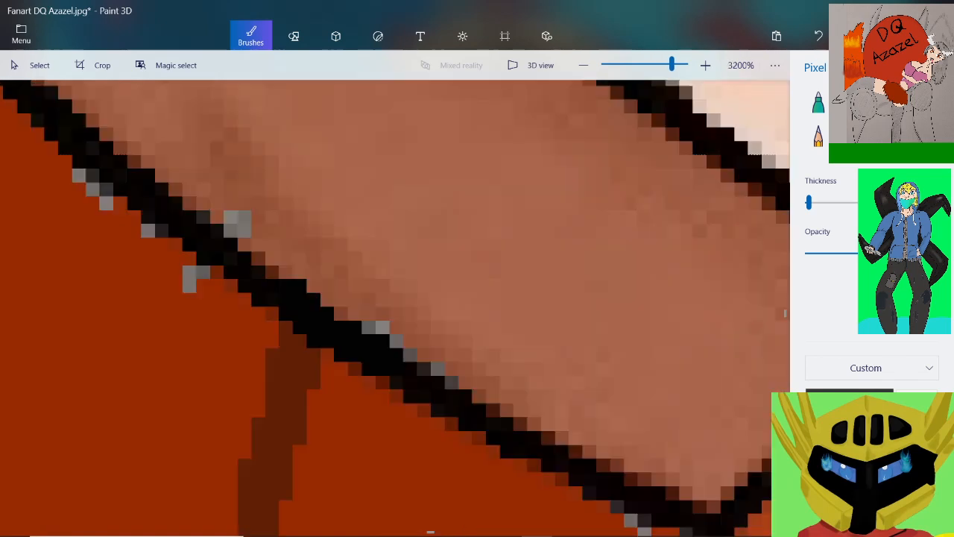
left_click(306, 299)
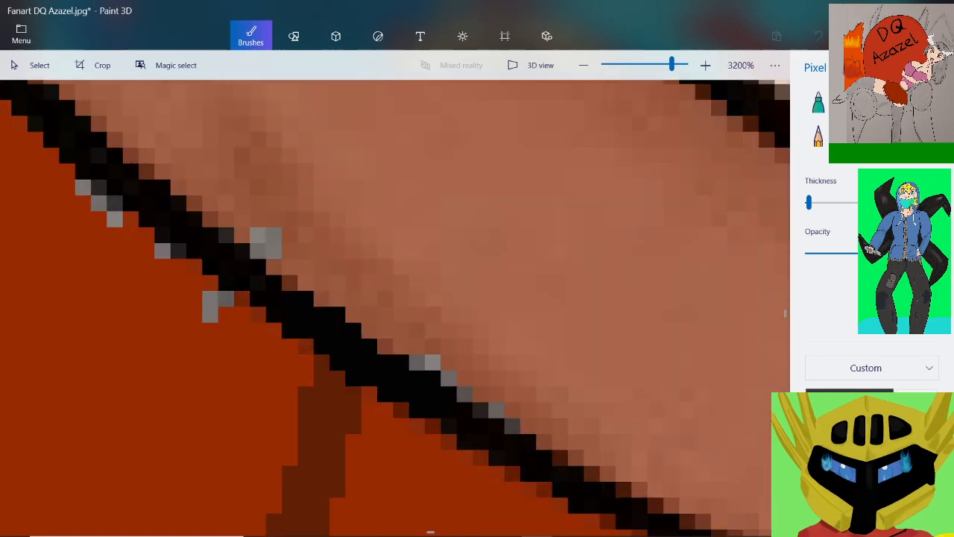
mouse_move(179, 252)
left_mouse_down()
mouse_move(112, 190)
mouse_move(51, 91)
left_mouse_up()
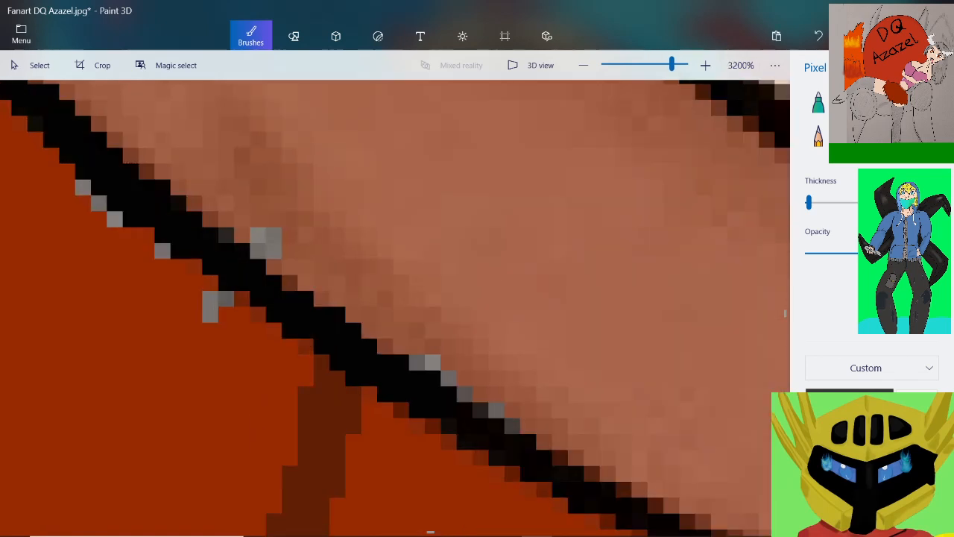
mouse_move(482, 419)
left_mouse_down()
mouse_move(511, 453)
mouse_move(608, 501)
left_mouse_up()
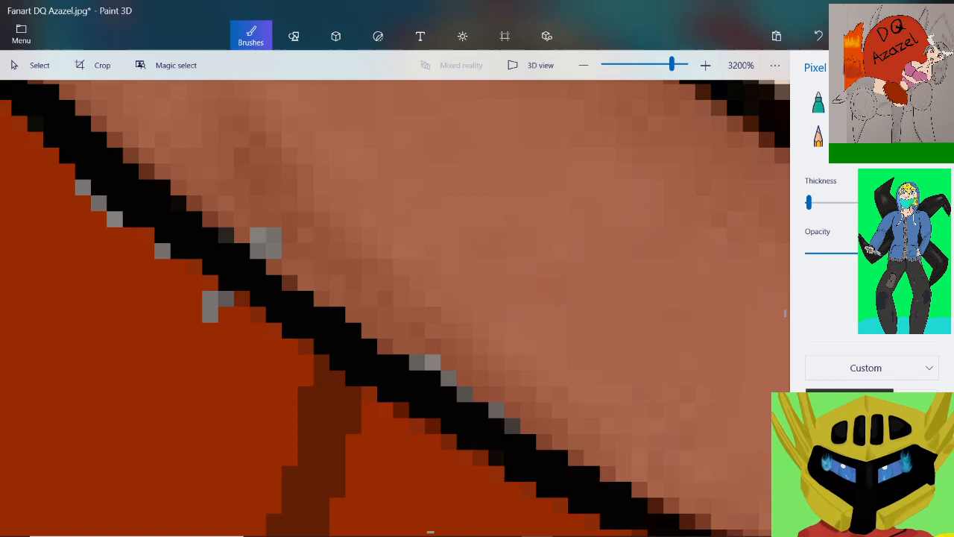
Go over the waistband's lower outline in solid black past the fourth fold line and up toward the third
scroll(321, 322, "down", 3)
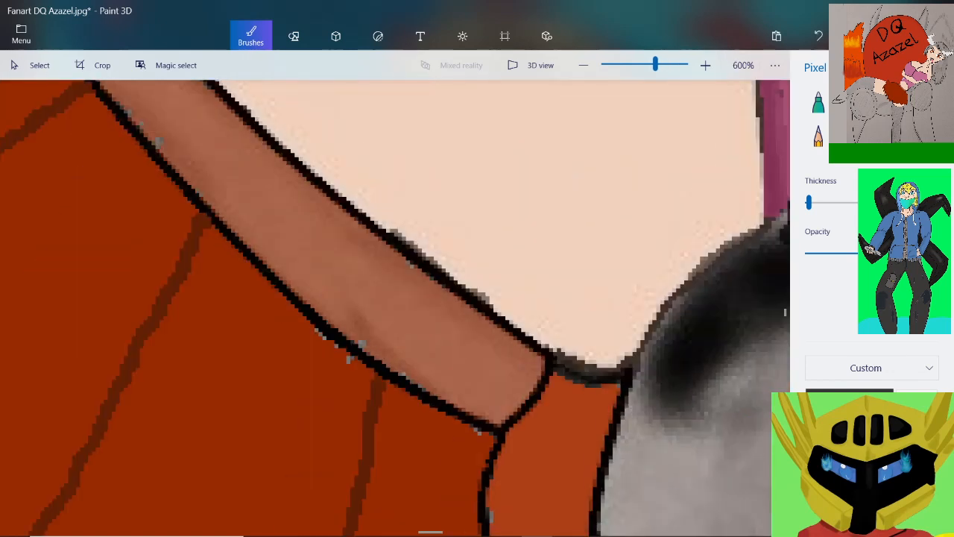
scroll(167, 178, "up", 2)
scroll(507, 410, "down", 1)
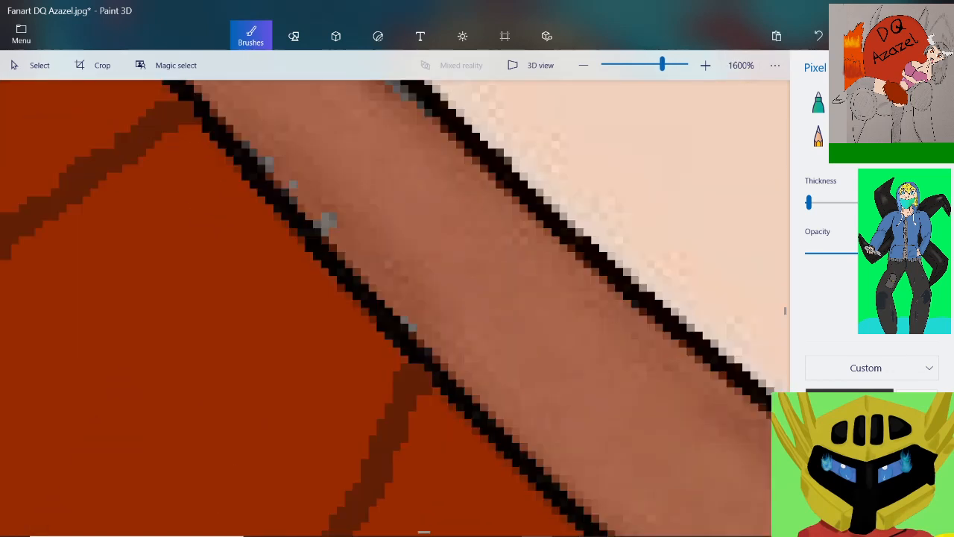
scroll(566, 485, "up", 1)
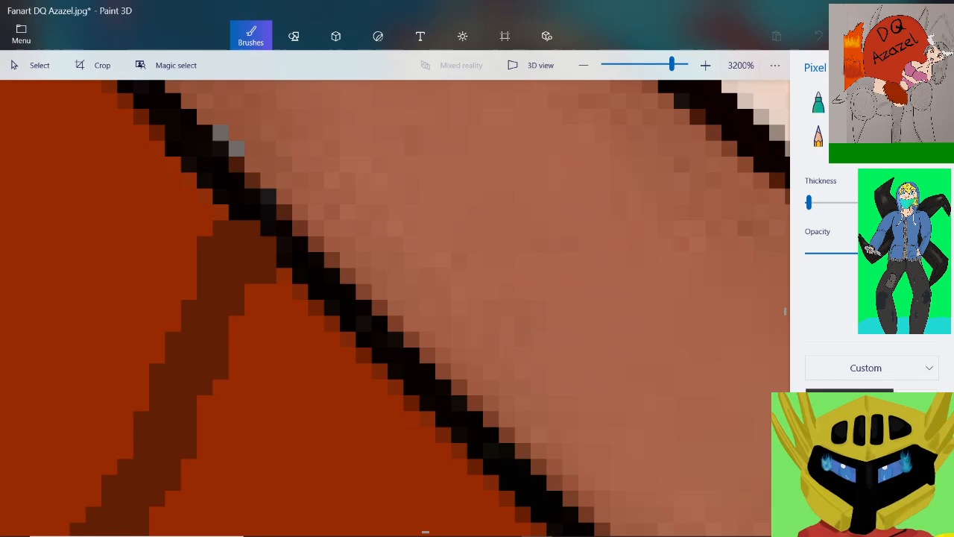
mouse_move(491, 483)
left_mouse_down()
mouse_move(452, 433)
mouse_move(300, 291)
mouse_move(236, 164)
mouse_move(158, 132)
left_mouse_up()
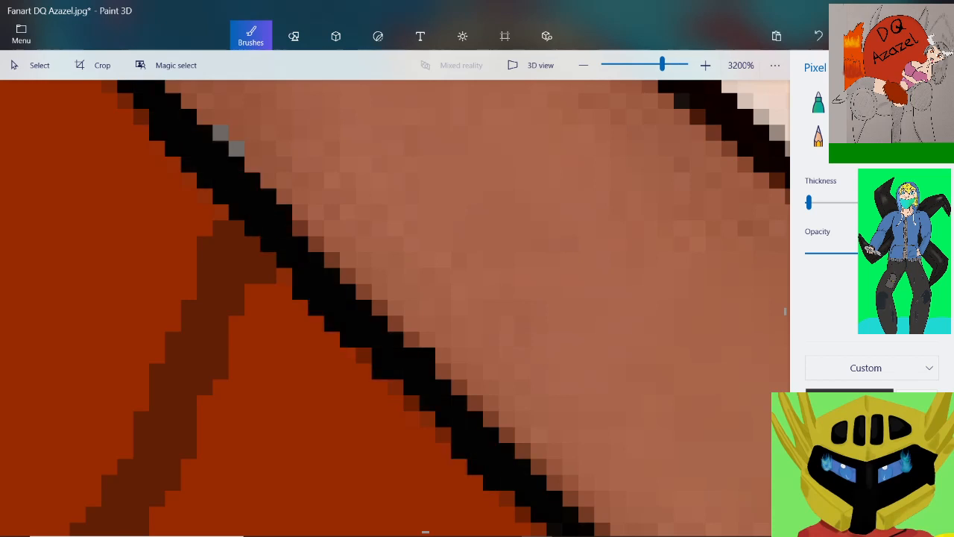
scroll(395, 308, "down", 5)
scroll(354, 291, "up", 5)
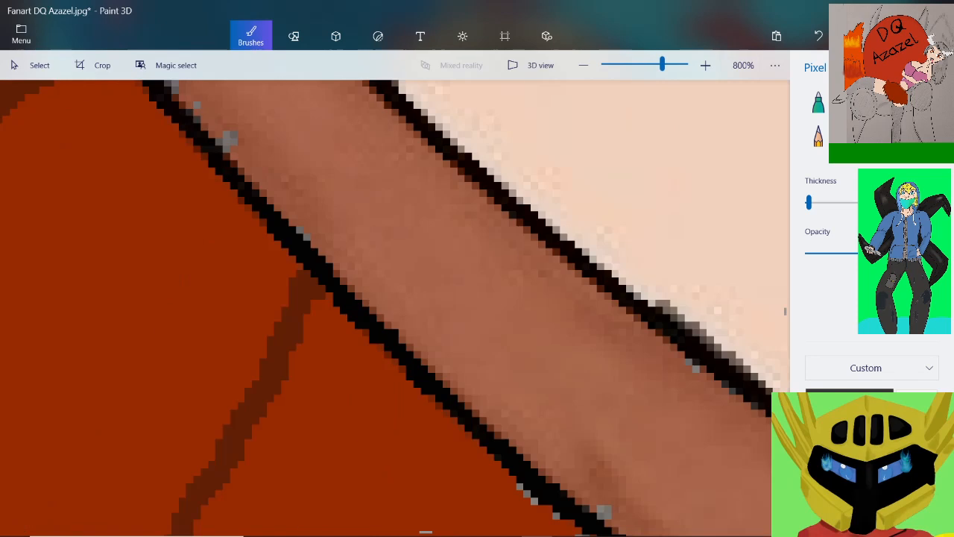
mouse_move(379, 323)
left_mouse_down()
mouse_move(333, 270)
mouse_move(244, 208)
mouse_move(194, 117)
left_mouse_up()
scroll(196, 126, "down", 1)
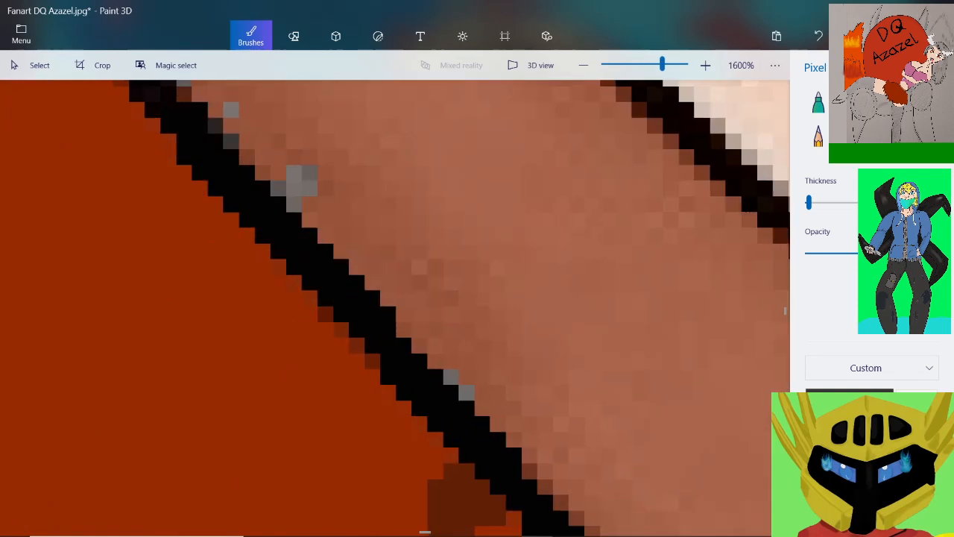
Retrace the waistband's lower outline in black across the third fold line and up toward the second
scroll(220, 170, "down", 3)
scroll(192, 134, "up", 3)
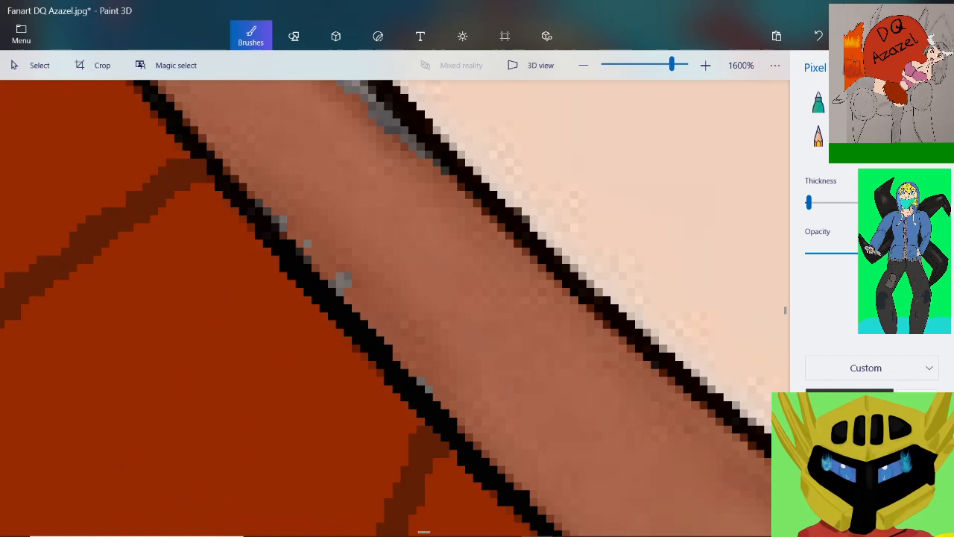
scroll(211, 173, "up", 1)
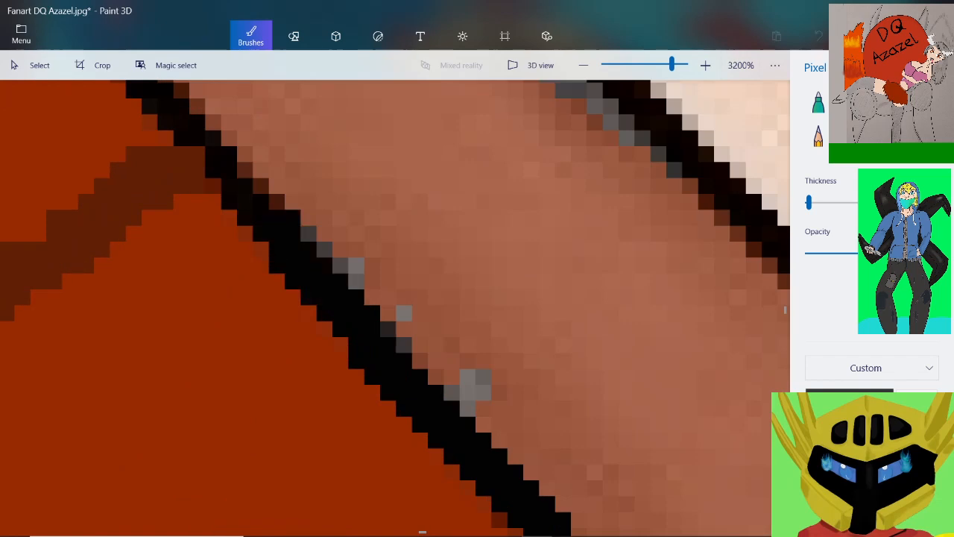
mouse_move(284, 208)
left_mouse_down()
mouse_move(199, 155)
mouse_move(213, 123)
left_mouse_up()
scroll(230, 193, "down", 2)
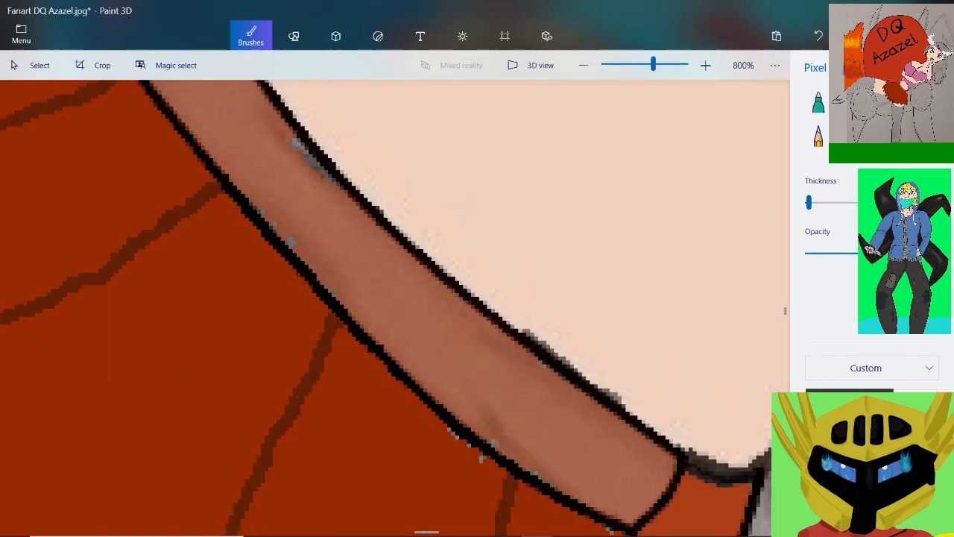
scroll(271, 262, "down", 1)
scroll(221, 186, "up", 3)
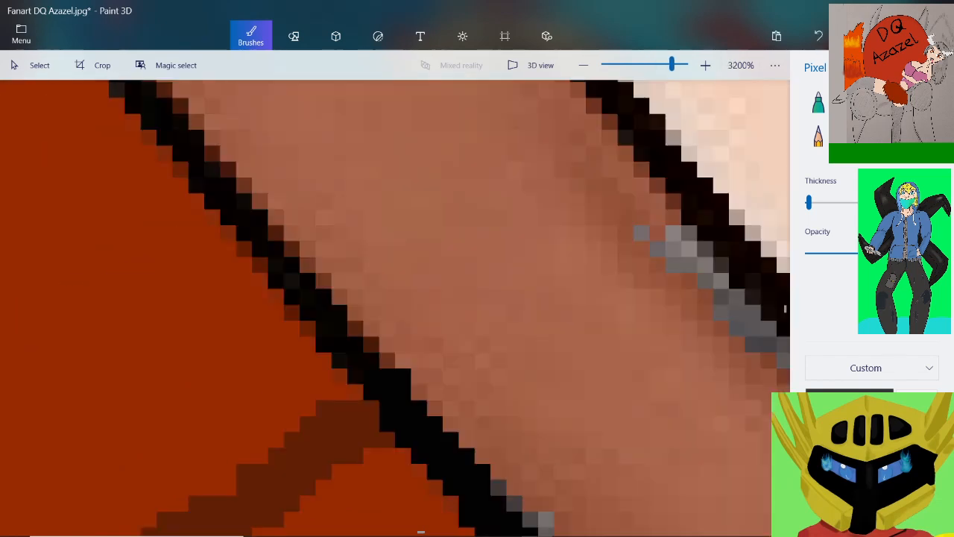
mouse_move(387, 361)
left_mouse_down()
mouse_move(340, 374)
mouse_move(292, 281)
mouse_move(260, 265)
mouse_move(242, 185)
mouse_move(165, 90)
left_mouse_up()
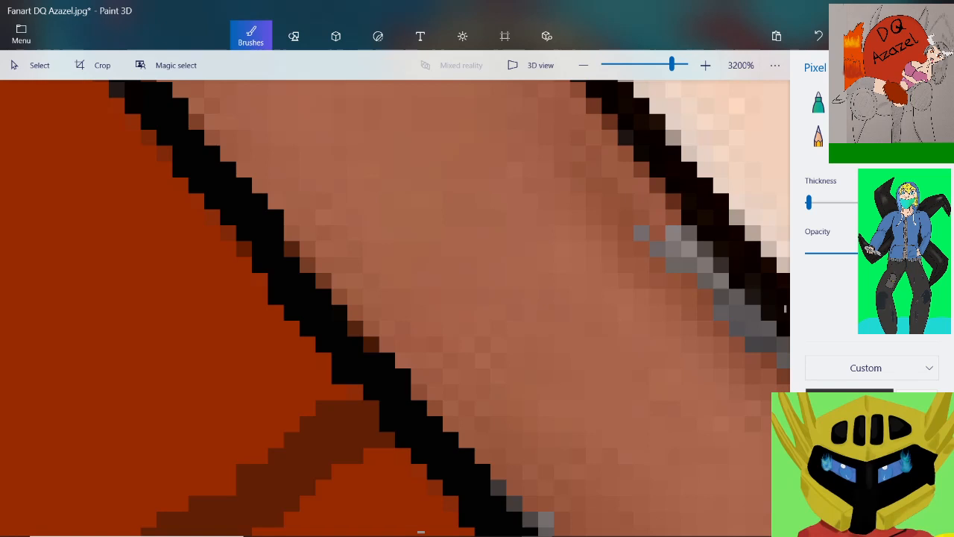
Fill in the waistband's lower outline in solid black where the second fold line meets it and just above
scroll(294, 164, "down", 2)
scroll(515, 476, "up", 2)
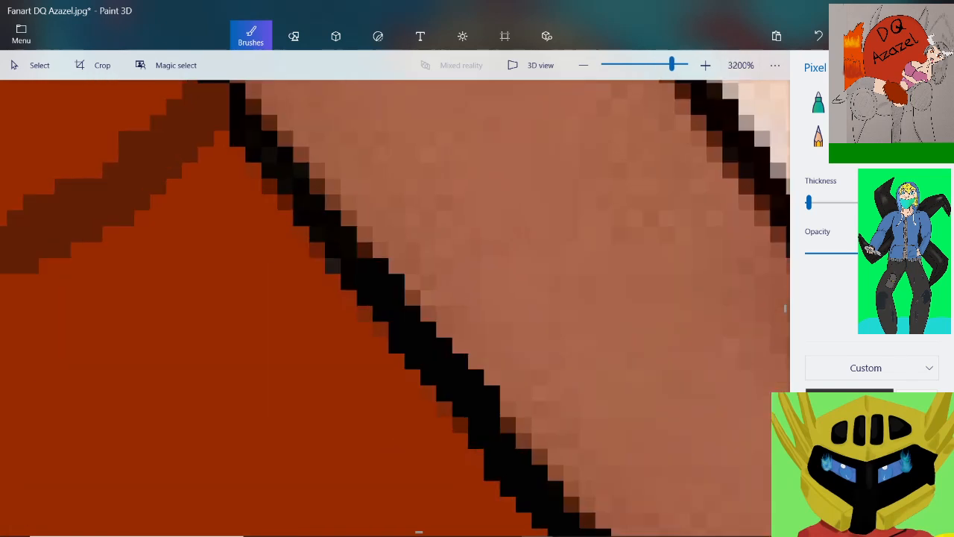
mouse_move(364, 257)
left_mouse_down()
mouse_move(340, 253)
mouse_move(247, 93)
mouse_move(221, 88)
left_mouse_up()
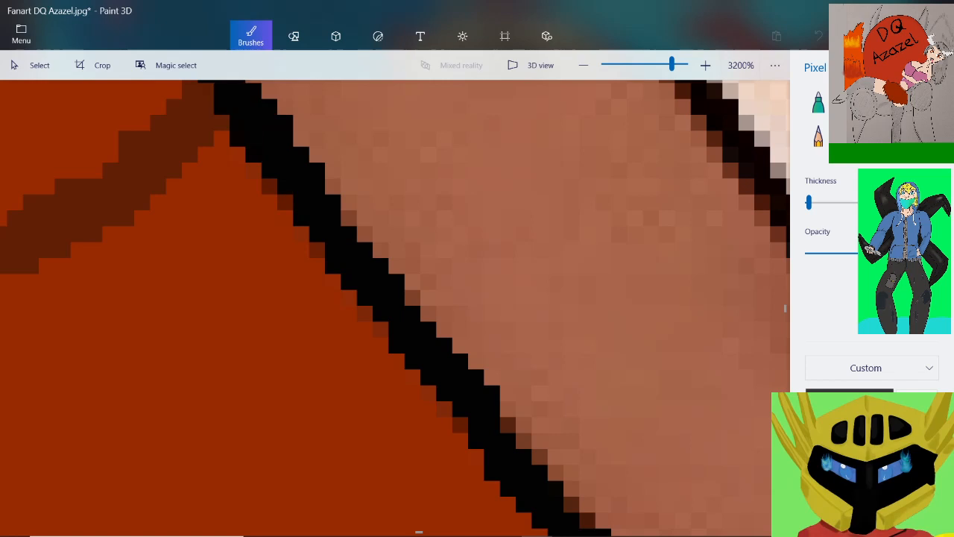
scroll(417, 306, "down", 5)
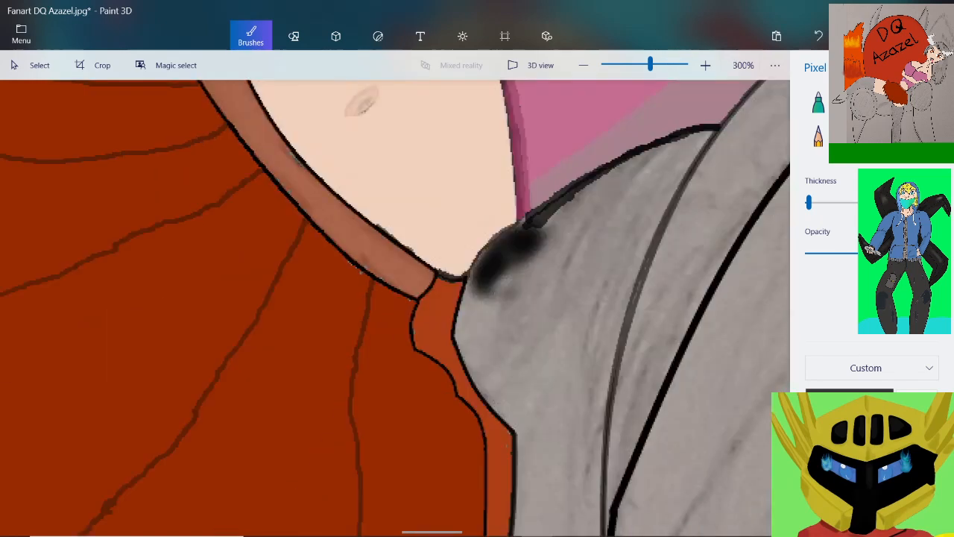
scroll(248, 144, "up", 5)
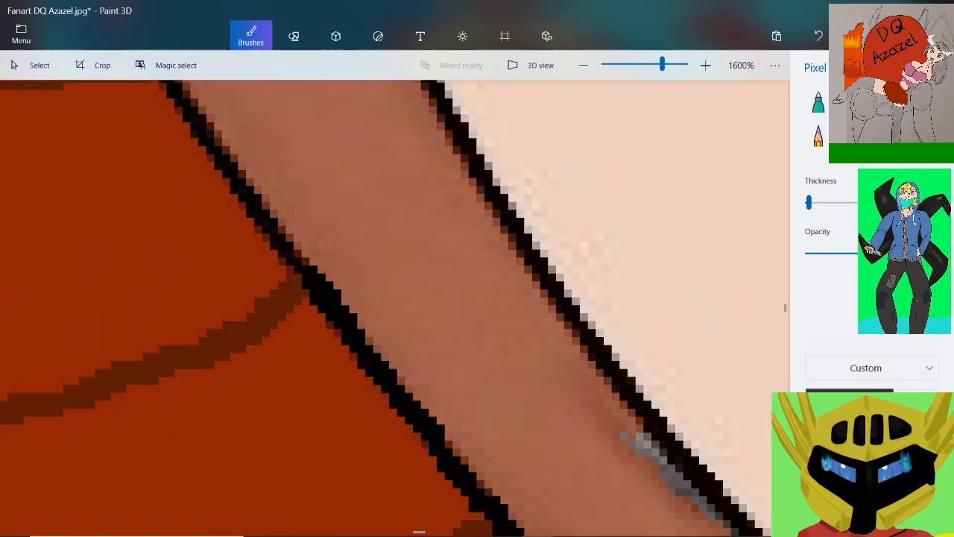
scroll(320, 279, "up", 1)
mouse_move(284, 281)
left_mouse_down()
mouse_move(248, 182)
mouse_move(213, 132)
mouse_move(164, 101)
left_mouse_up()
scroll(164, 101, "down", 2)
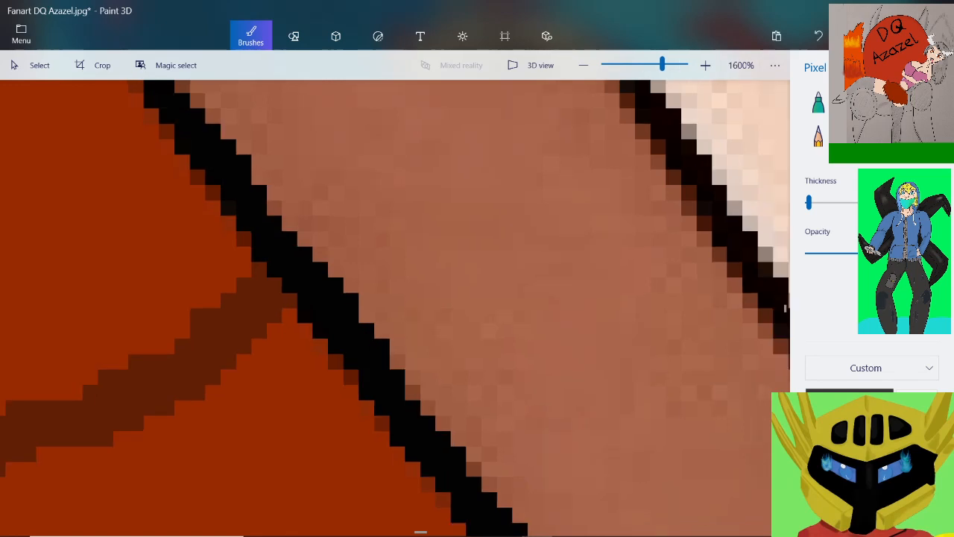
Retrace the waistband's outline in black from above the second fold line to just past the topmost, nearly horizontal fold line
scroll(164, 112, "down", 1)
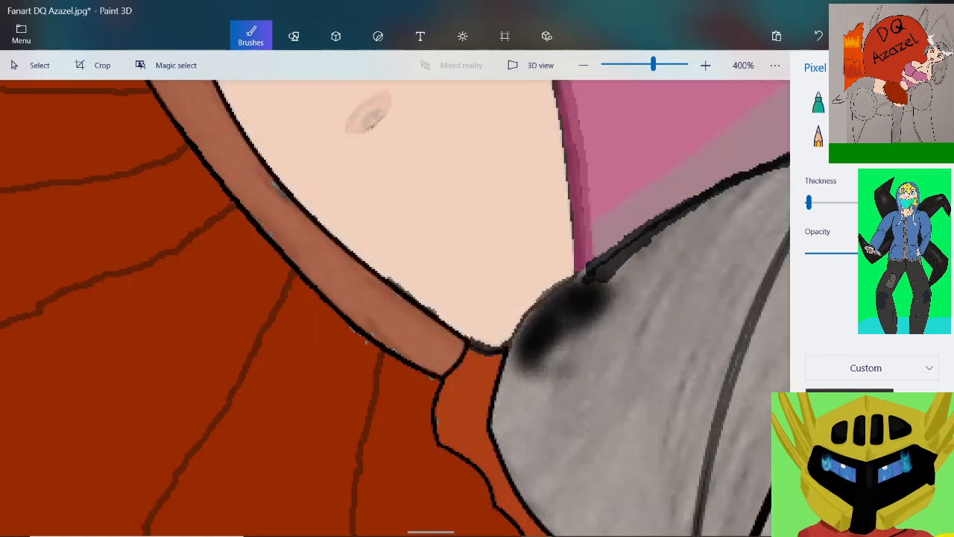
scroll(306, 227, "up", 2)
left_click_drag(251, 187, 188, 82)
scroll(395, 308, "down", 5)
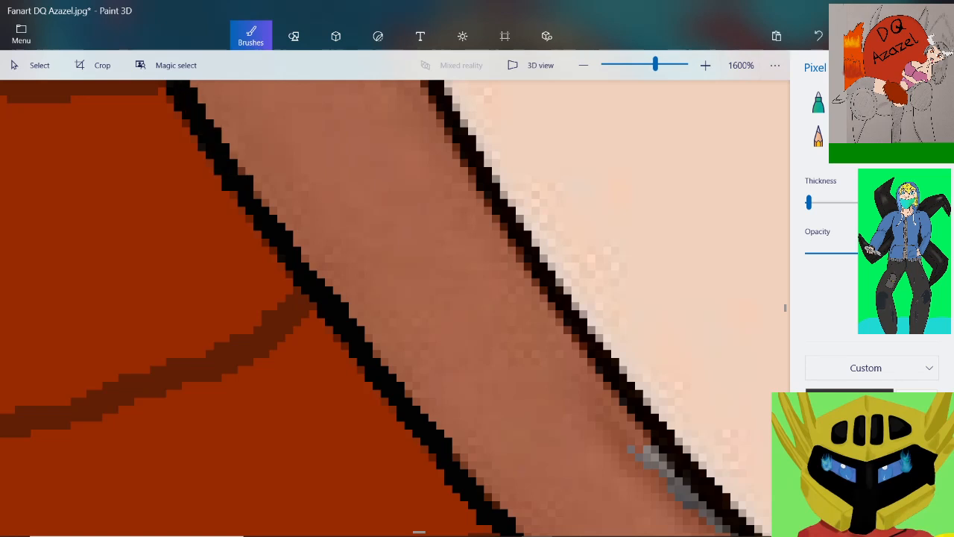
scroll(395, 308, "down", 2)
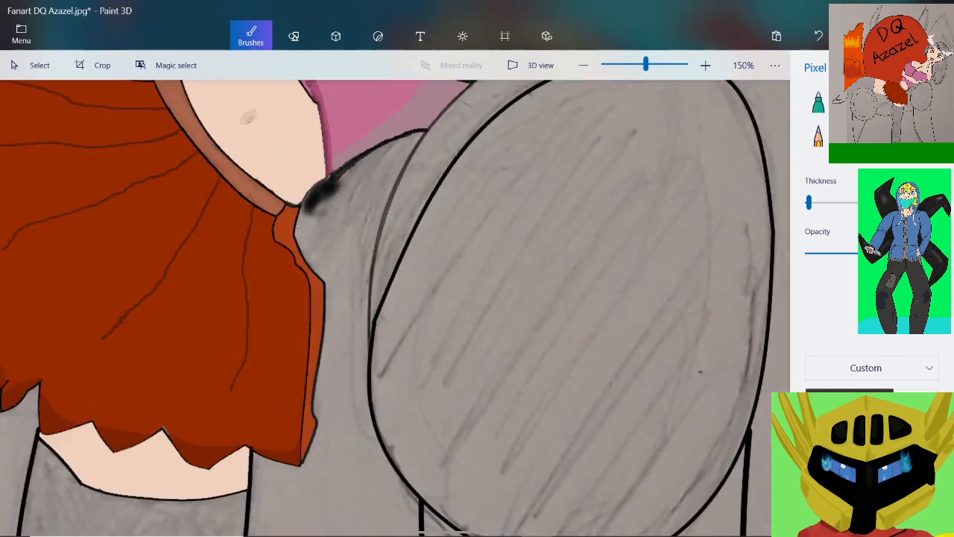
scroll(395, 308, "up", 7)
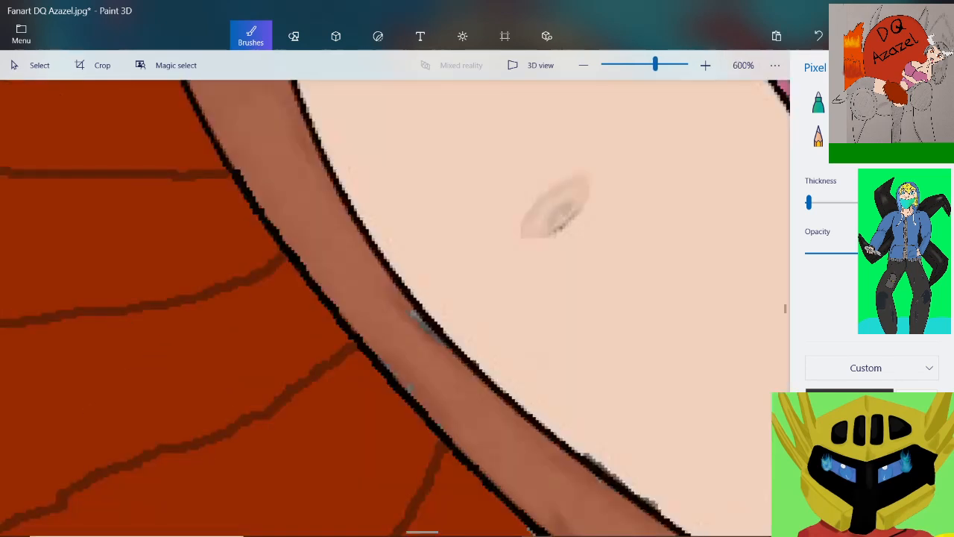
scroll(395, 307, "up", 2)
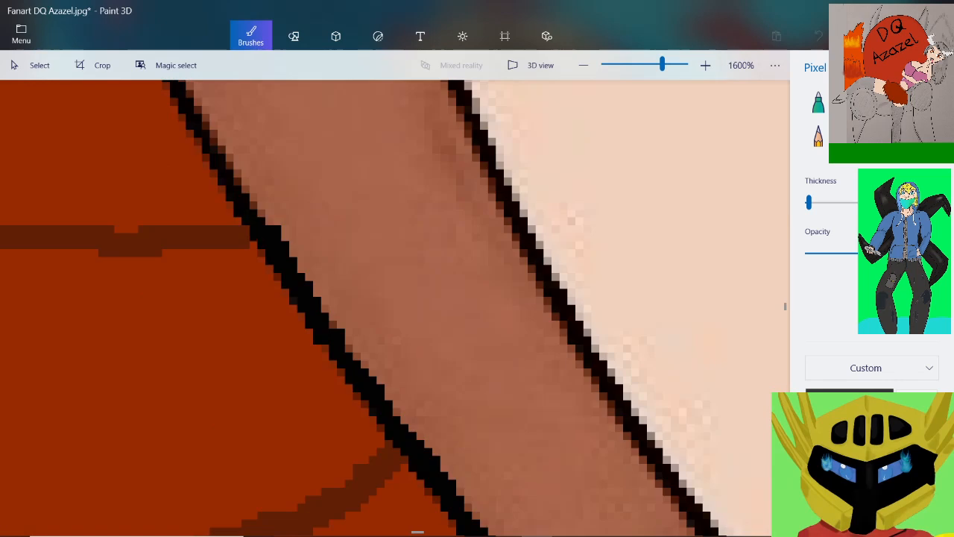
mouse_move(229, 173)
left_mouse_down()
mouse_move(210, 138)
mouse_move(189, 86)
left_mouse_up()
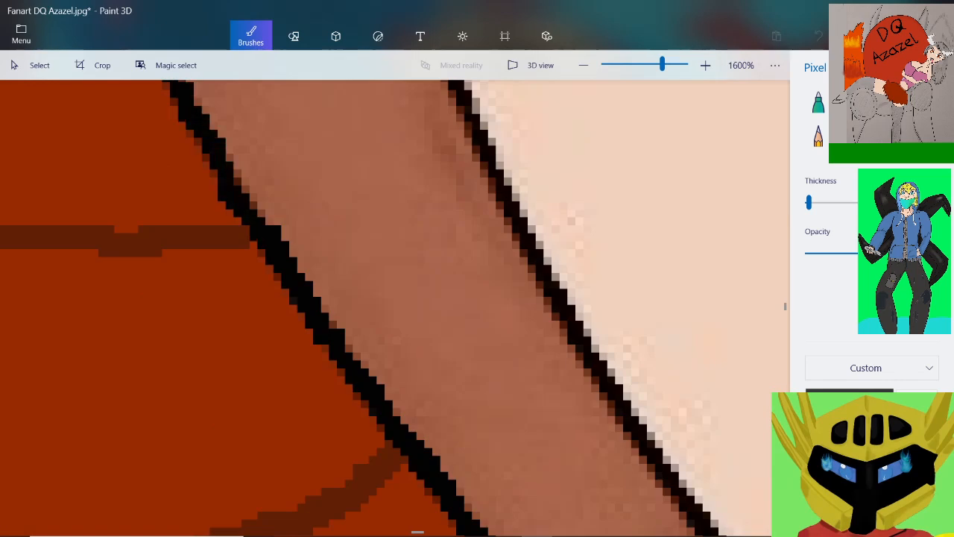
Extend the solid black waistband outline upward to its junction with the round red shape's outline
scroll(189, 85, "down", 1)
scroll(223, 156, "down", 3)
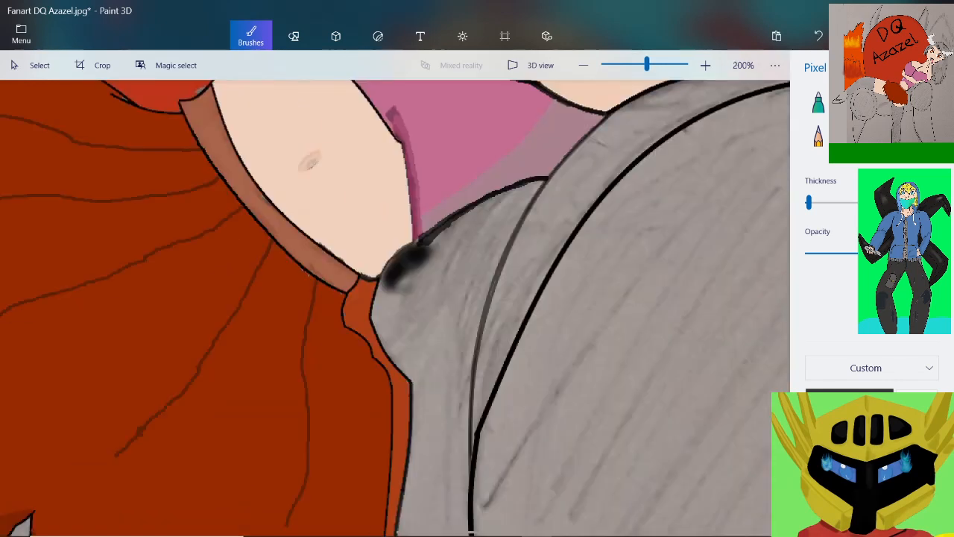
scroll(177, 103, "up", 3)
scroll(179, 108, "up", 1)
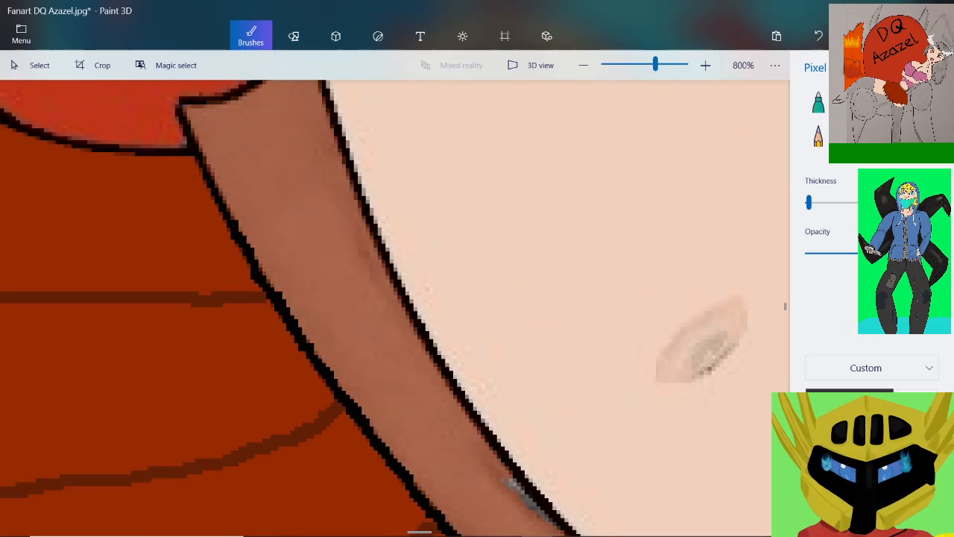
scroll(224, 224, "up", 2)
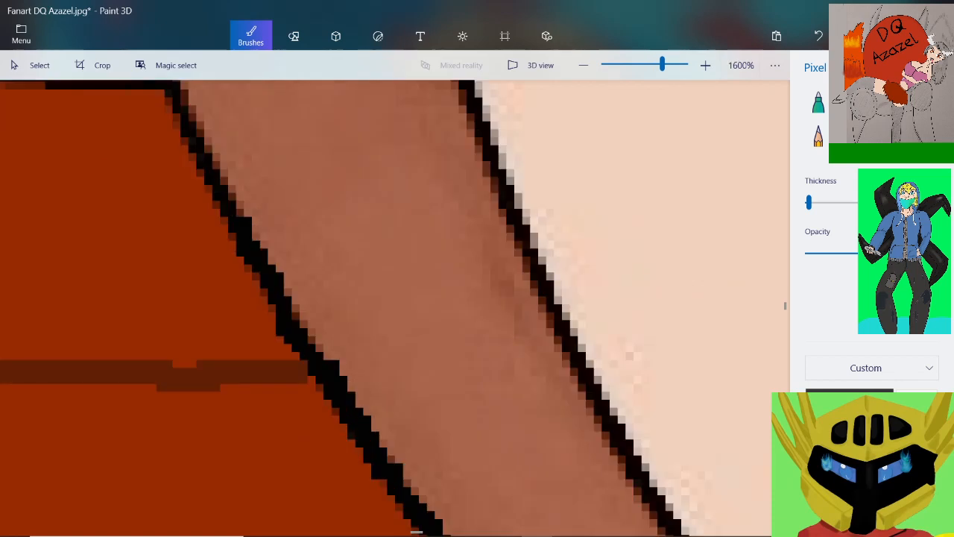
mouse_move(239, 217)
left_mouse_down()
mouse_move(224, 209)
mouse_move(181, 83)
left_mouse_up()
scroll(150, 143, "down", 3)
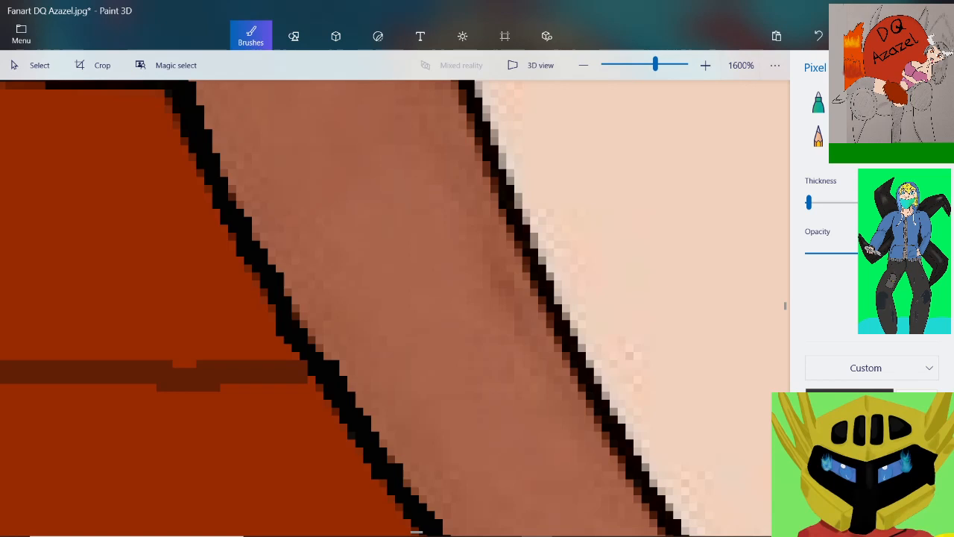
scroll(141, 93, "up", 4)
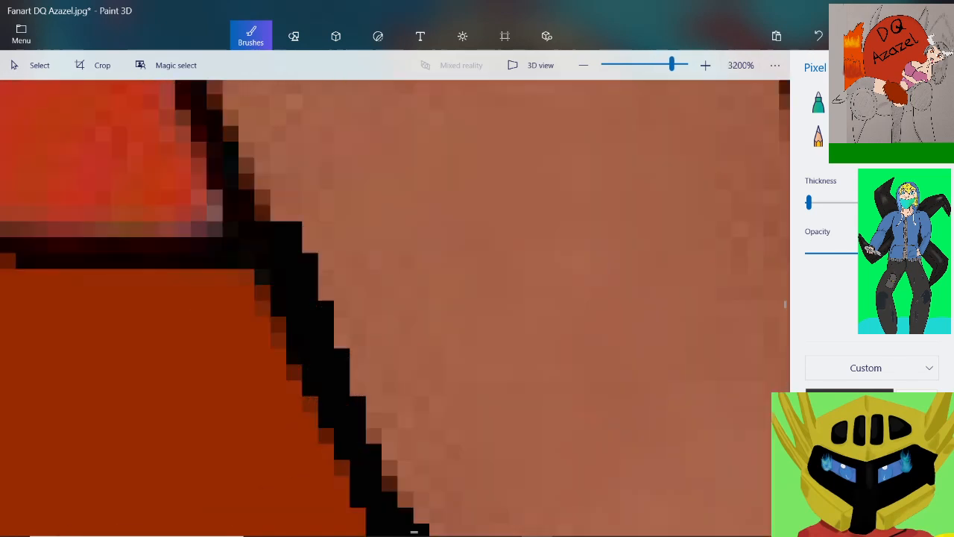
mouse_move(265, 223)
left_mouse_down()
mouse_move(250, 213)
mouse_move(216, 125)
left_mouse_up()
scroll(208, 163, "down", 1)
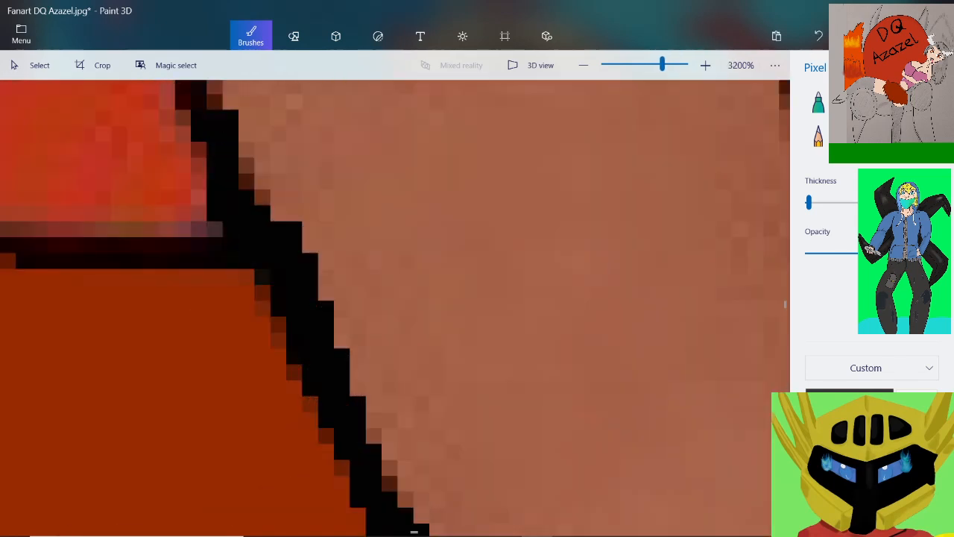
Thicken the black outline around the waistband's upper outer corner and along the start of its top edge
scroll(215, 180, "down", 3)
scroll(211, 154, "up", 3)
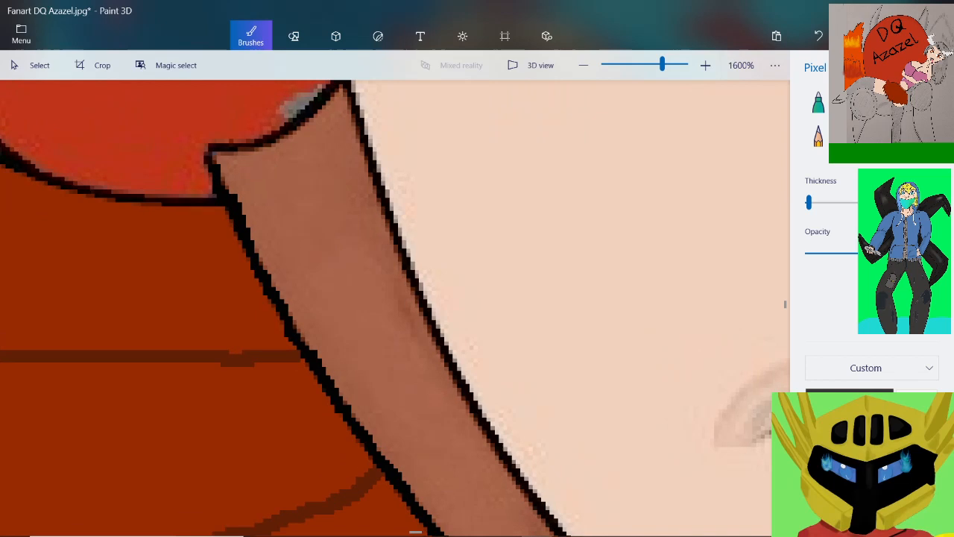
mouse_move(222, 134)
left_mouse_down()
mouse_move(195, 186)
mouse_move(206, 197)
left_mouse_up()
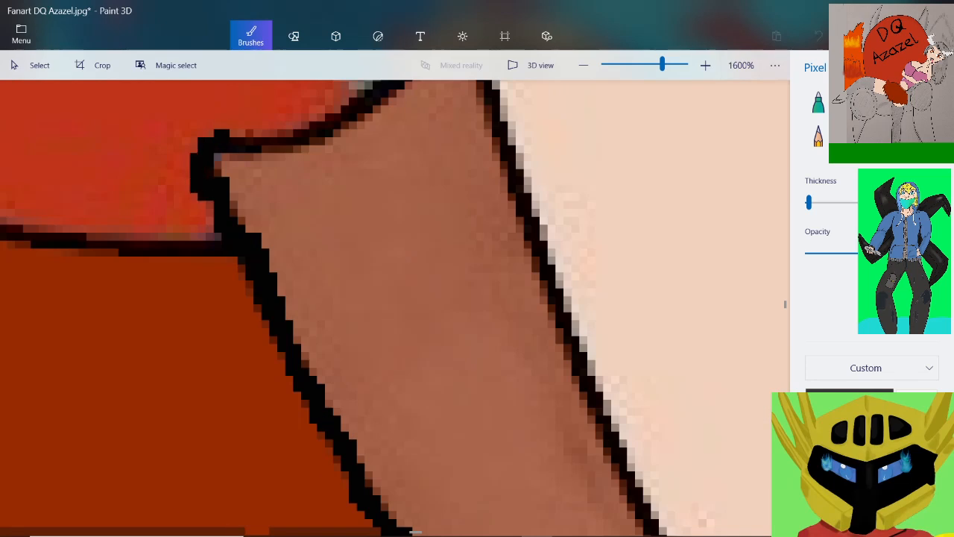
left_click_drag(223, 153, 366, 113)
scroll(224, 187, "down", 3)
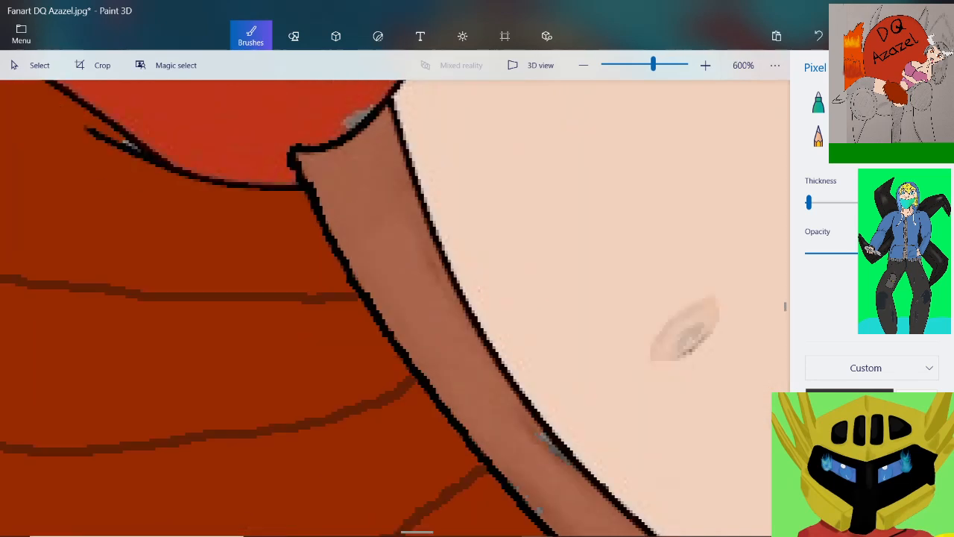
Go over the waistband's curved top edge in solid black up to its pointed tip beside the belly
scroll(224, 186, "up", 3)
scroll(395, 103, "up", 1)
mouse_move(366, 120)
left_mouse_down()
mouse_move(306, 160)
mouse_move(265, 222)
mouse_move(205, 261)
mouse_move(193, 280)
left_mouse_up()
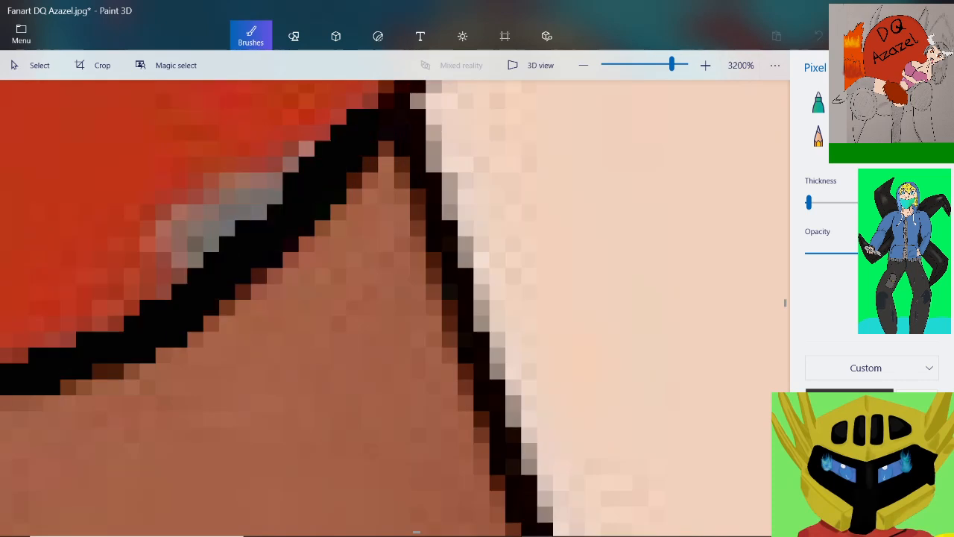
left_click_drag(108, 358, 100, 372)
scroll(395, 308, "down", 1)
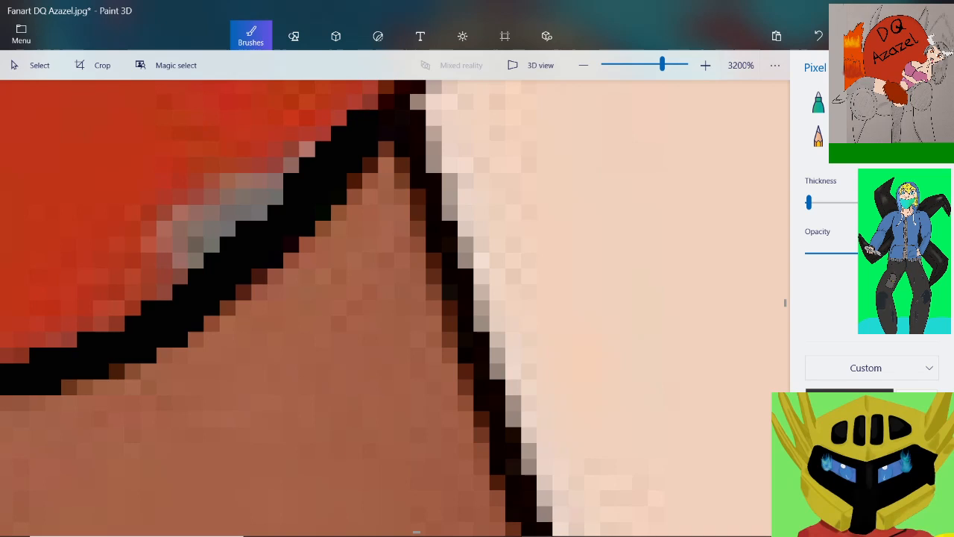
scroll(395, 308, "down", 3)
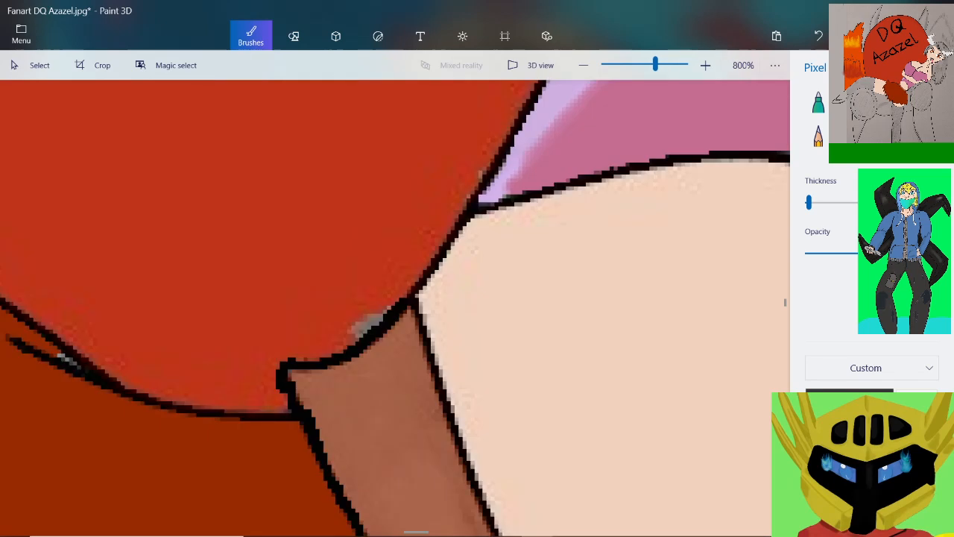
scroll(395, 307, "up", 4)
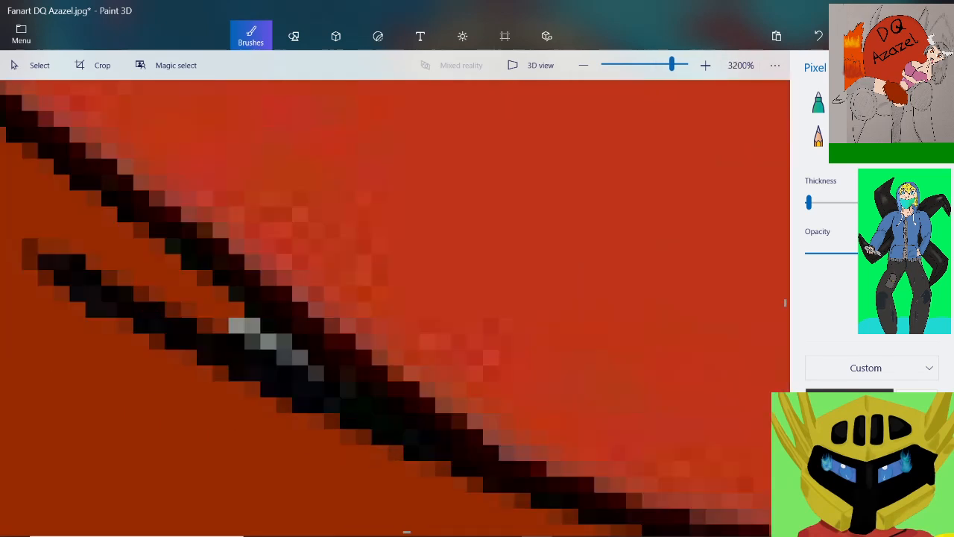
Go over the short spur below the spiky red area's top outline in solid black, along with the outline just past where they join
left_click_drag(52, 271, 332, 417)
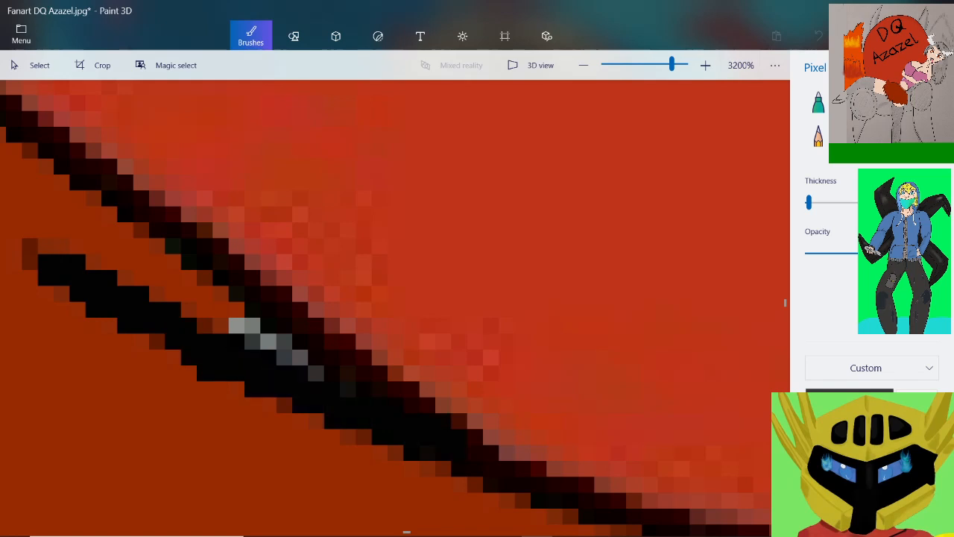
mouse_move(456, 445)
left_mouse_down()
mouse_move(501, 449)
mouse_move(614, 500)
left_mouse_up()
scroll(585, 490, "down", 1)
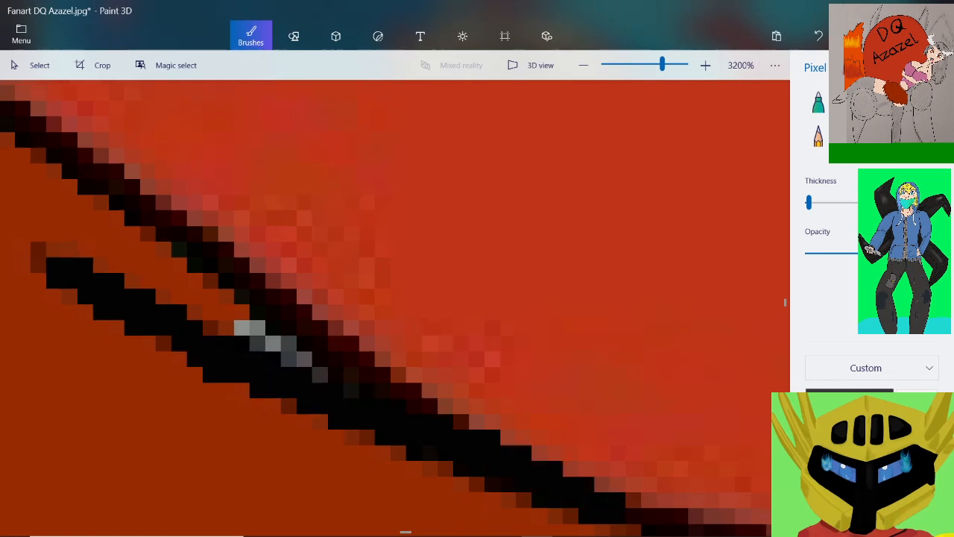
Retrace the red area's top outline in solid black from the waistband's corner back to the part already thickened near the spur
scroll(627, 489, "down", 1)
scroll(705, 523, "up", 2)
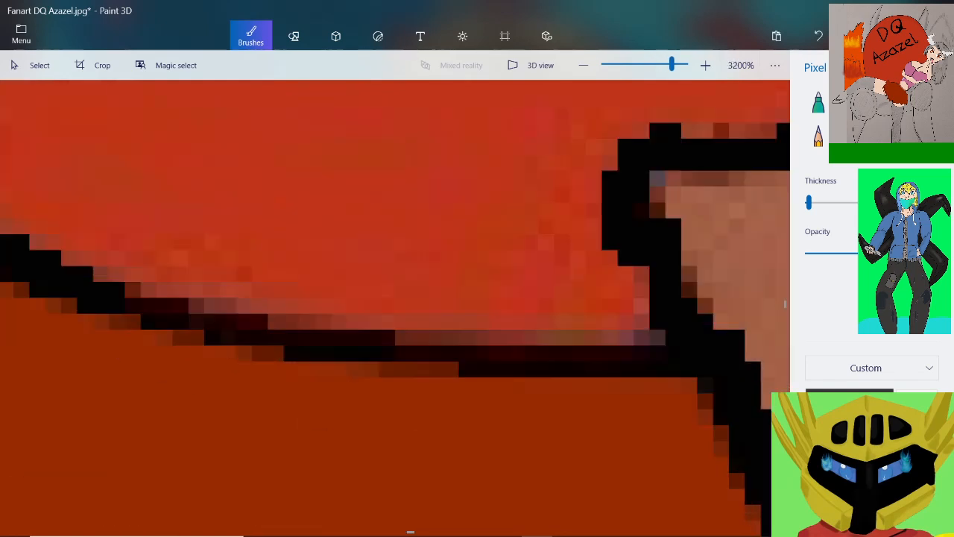
left_click_drag(659, 353, 628, 354)
left_click_drag(537, 361, 396, 346)
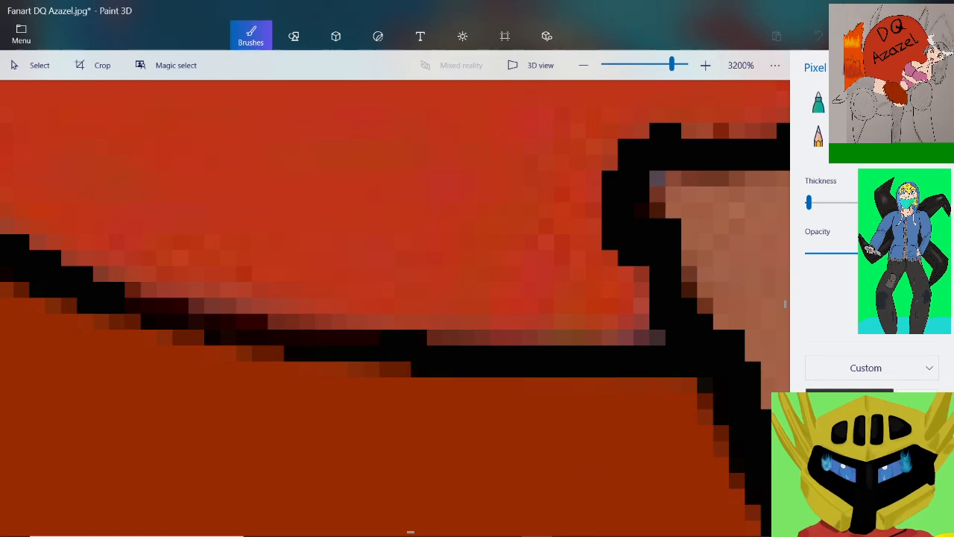
left_click_drag(313, 321, 127, 290)
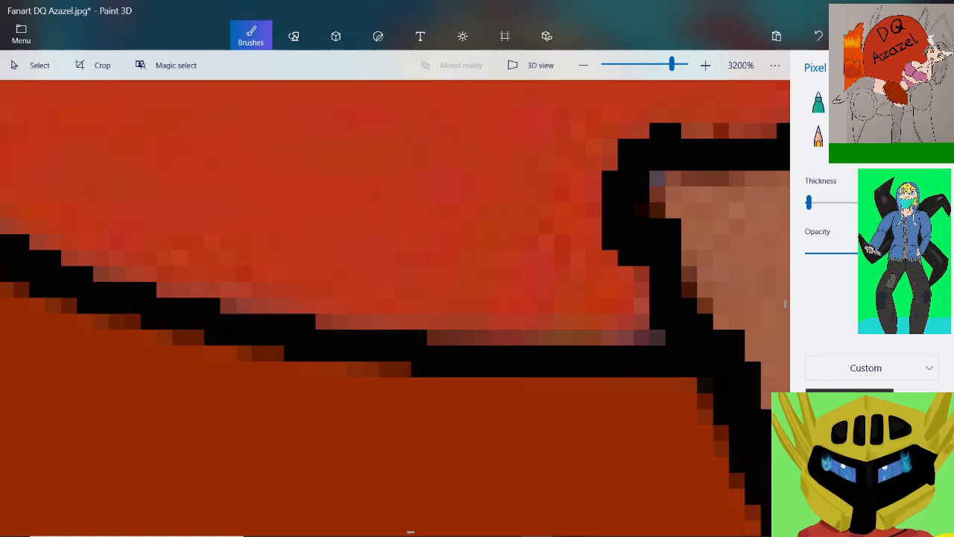
Continue the solid black outline from the spur junction up the slope and along the low crest of the red area's top edge
scroll(111, 274, "down", 5)
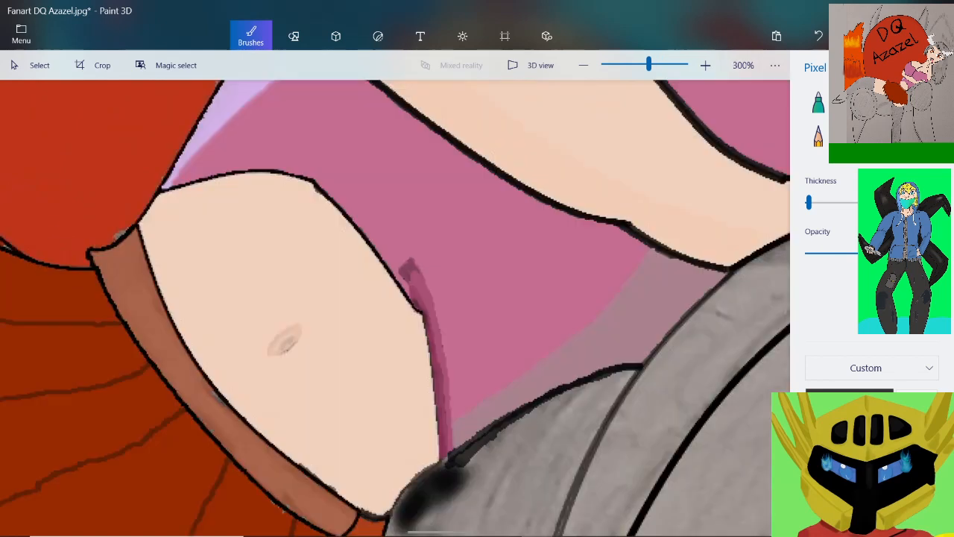
scroll(112, 250, "down", 3)
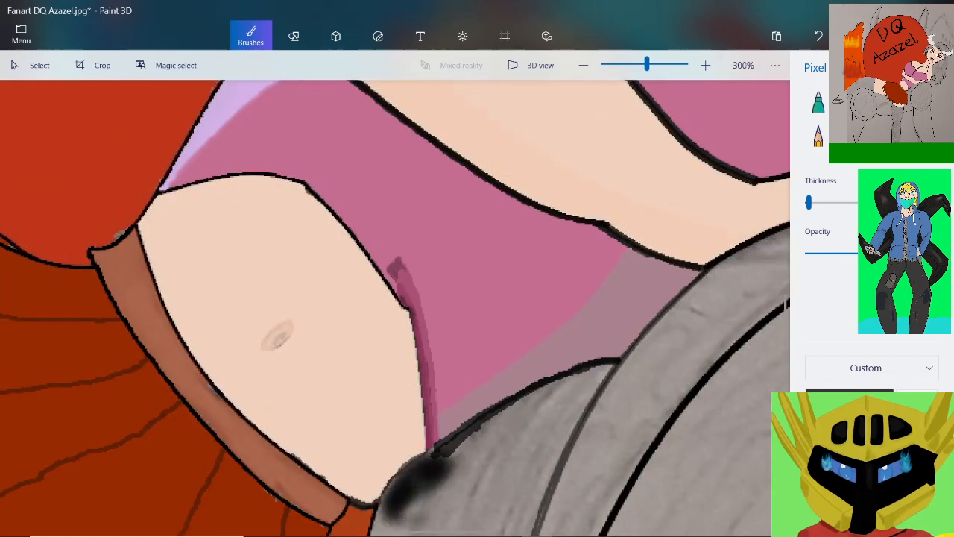
scroll(60, 231, "up", 2)
scroll(41, 216, "up", 5)
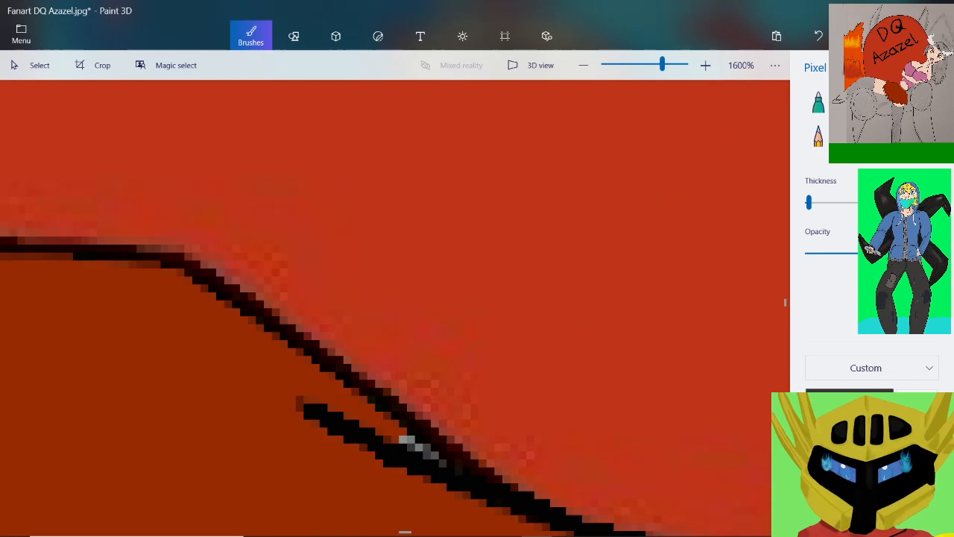
mouse_move(460, 467)
left_mouse_down()
mouse_move(330, 352)
mouse_move(257, 322)
mouse_move(255, 298)
mouse_move(225, 277)
mouse_move(153, 247)
mouse_move(0, 240)
left_mouse_up()
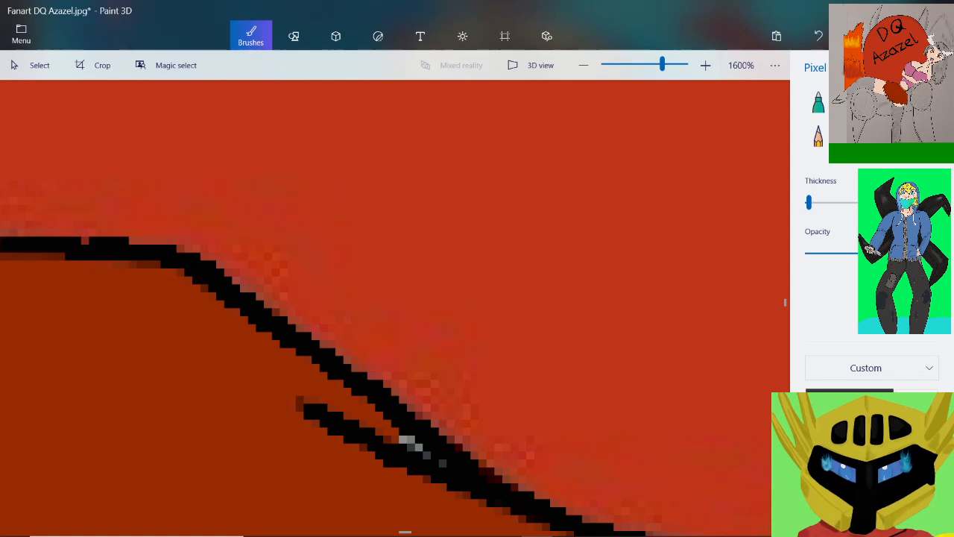
scroll(48, 267, "down", 4)
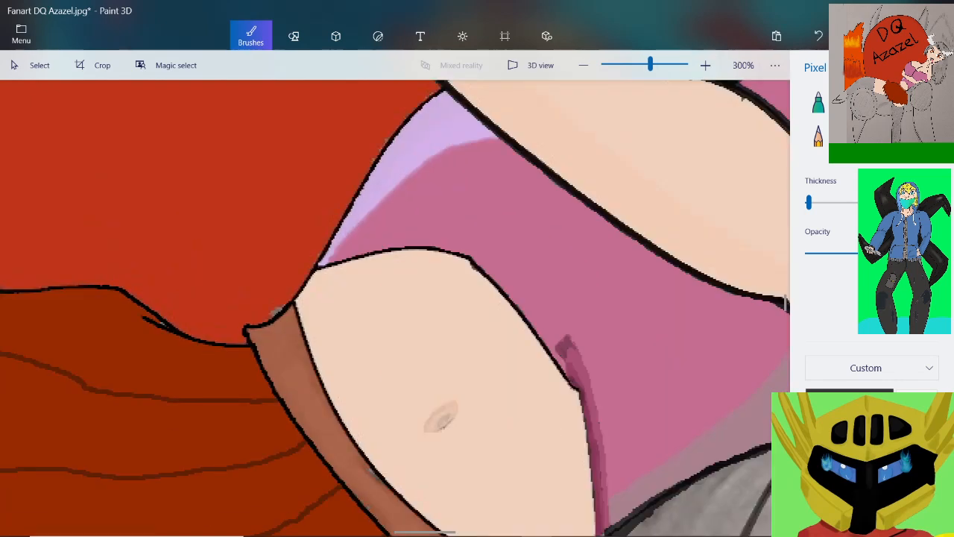
scroll(30, 291, "up", 5)
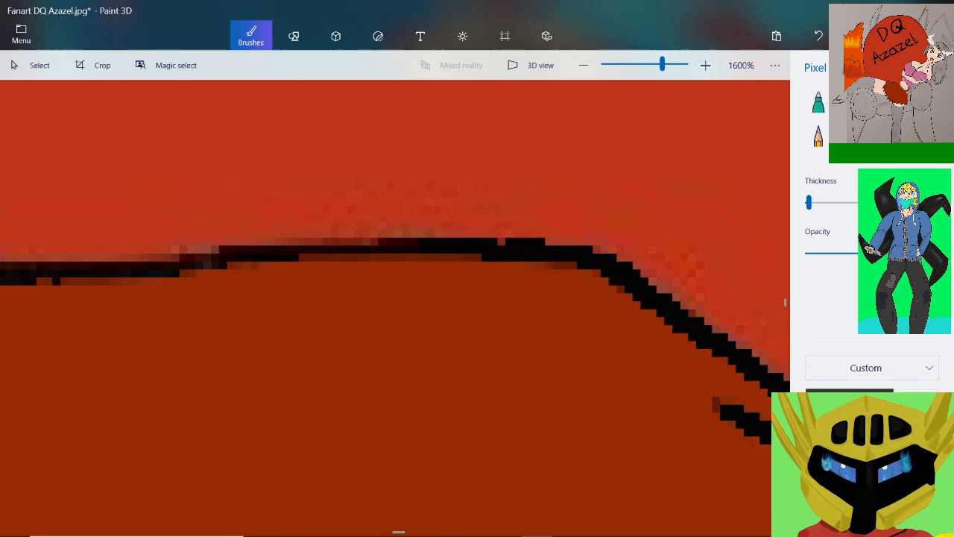
left_click_drag(429, 234, 276, 241)
left_click_drag(220, 253, 155, 259)
Retrace the outline in black through the dip beyond the crest and up through the smudged grey patch to its far end
scroll(90, 251, "down", 2)
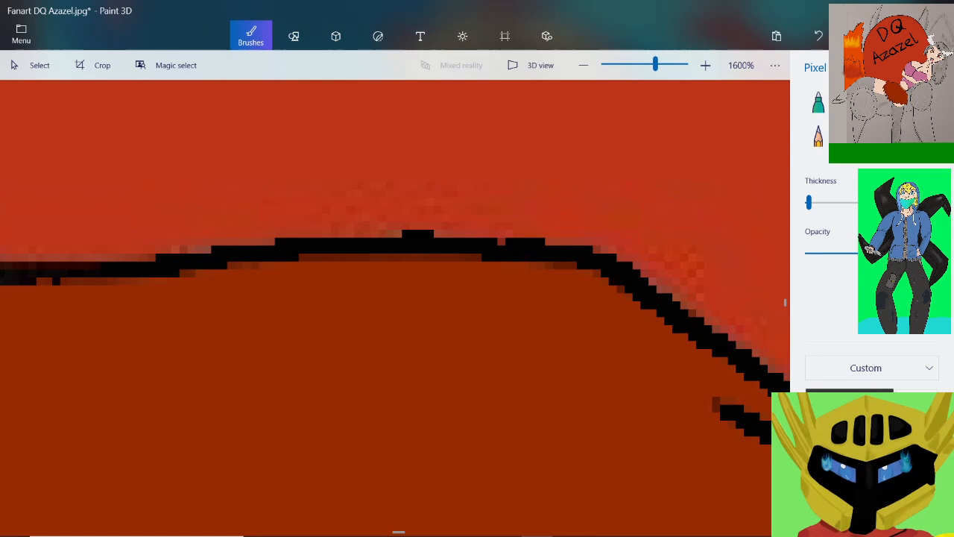
scroll(30, 246, "up", 2)
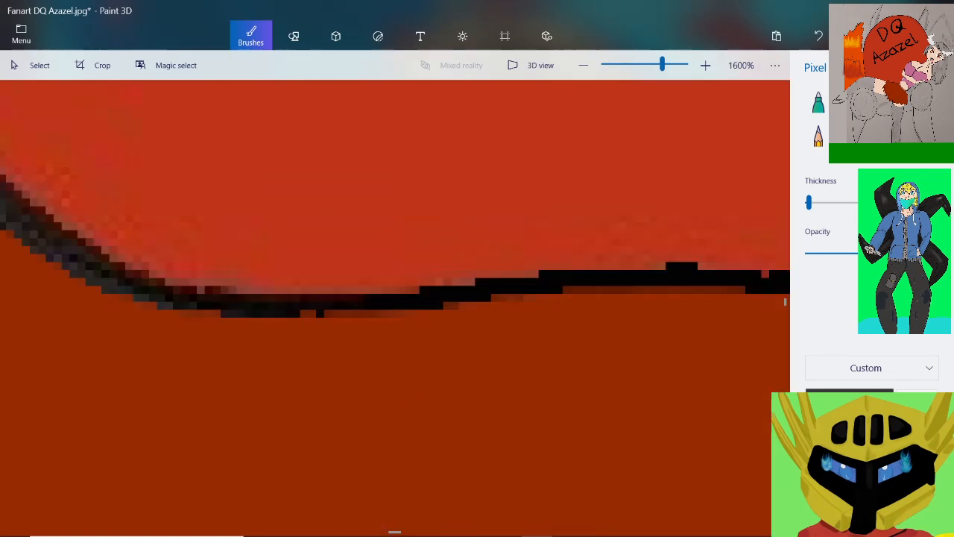
scroll(227, 253, "up", 1)
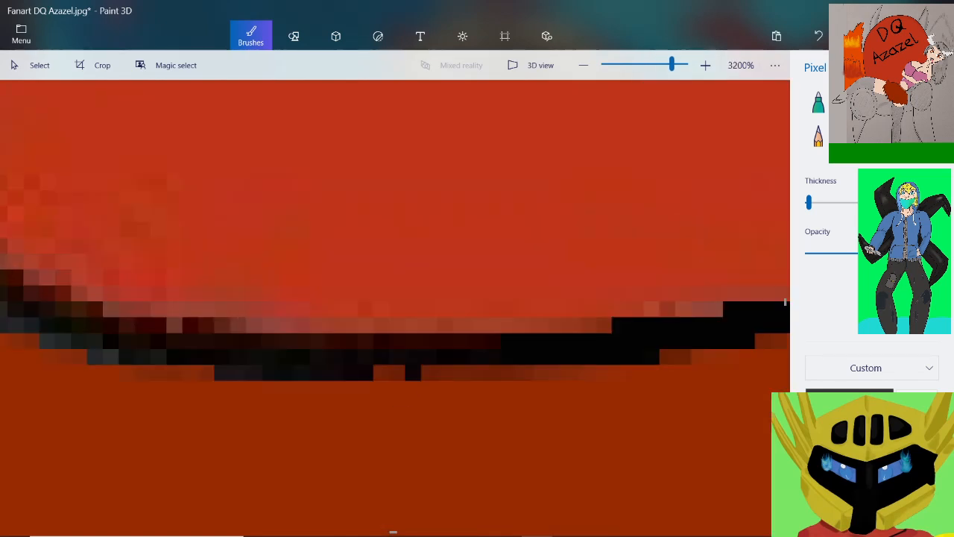
mouse_move(483, 343)
left_mouse_down()
mouse_move(325, 348)
mouse_move(118, 333)
left_mouse_up()
scroll(385, 298, "down", 2)
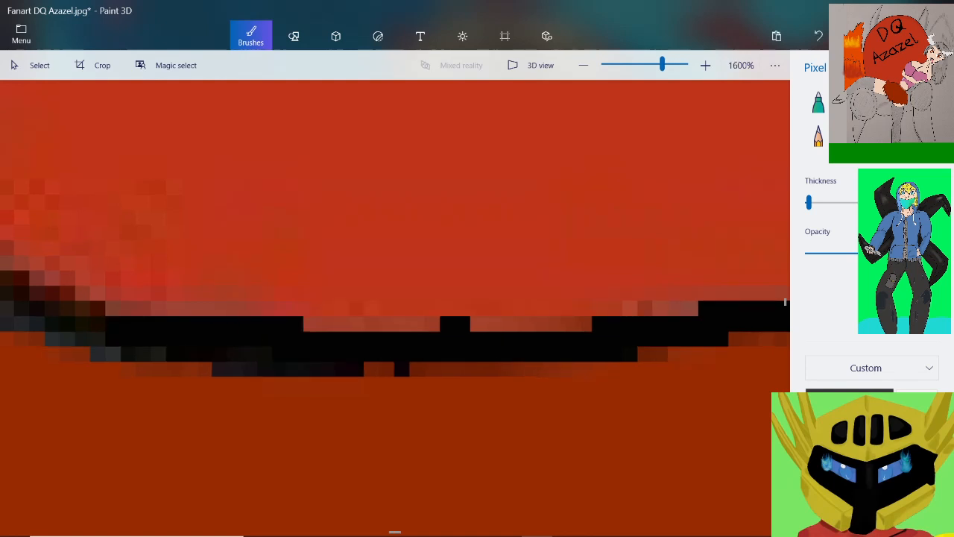
scroll(204, 294, "down", 1)
scroll(67, 266, "up", 2)
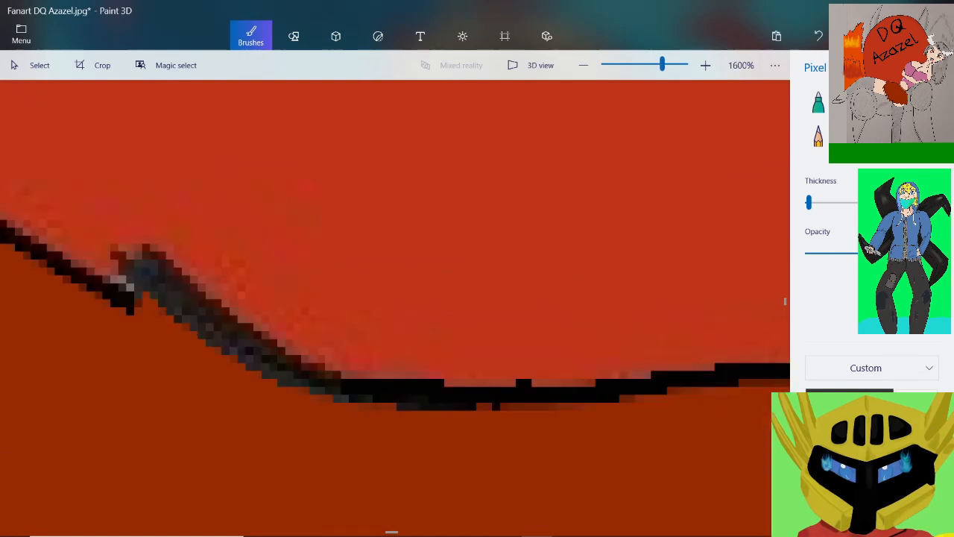
mouse_move(357, 380)
left_mouse_down()
mouse_move(318, 374)
mouse_move(192, 310)
mouse_move(119, 286)
left_mouse_up()
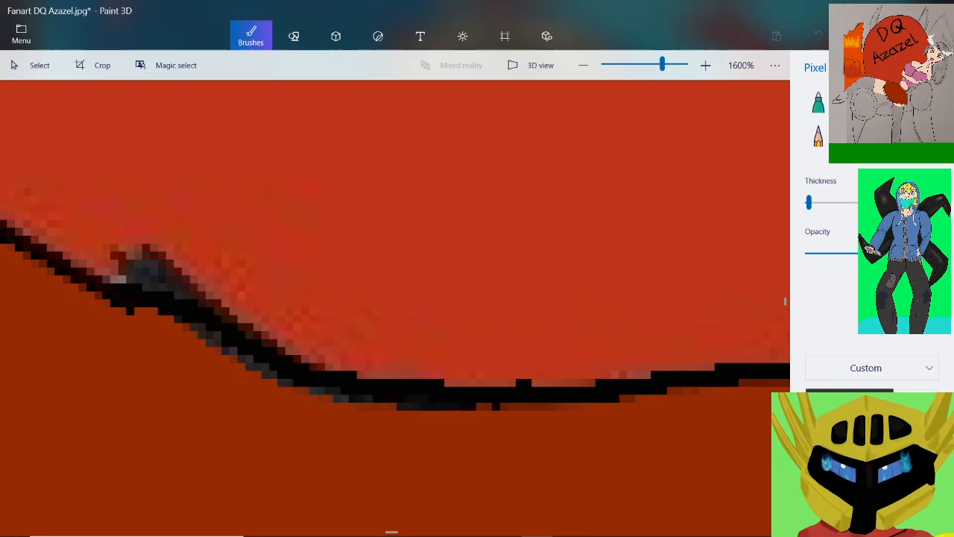
Thicken the black outline on the slope from the smudged patch up to the light grey marks beneath the line
scroll(136, 298, "down", 2)
scroll(73, 254, "up", 2)
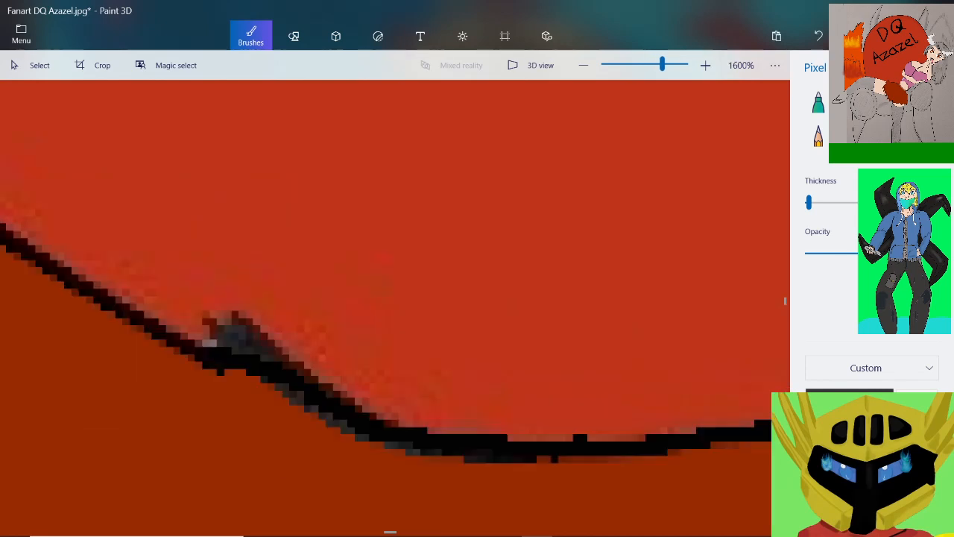
scroll(178, 350, "up", 1)
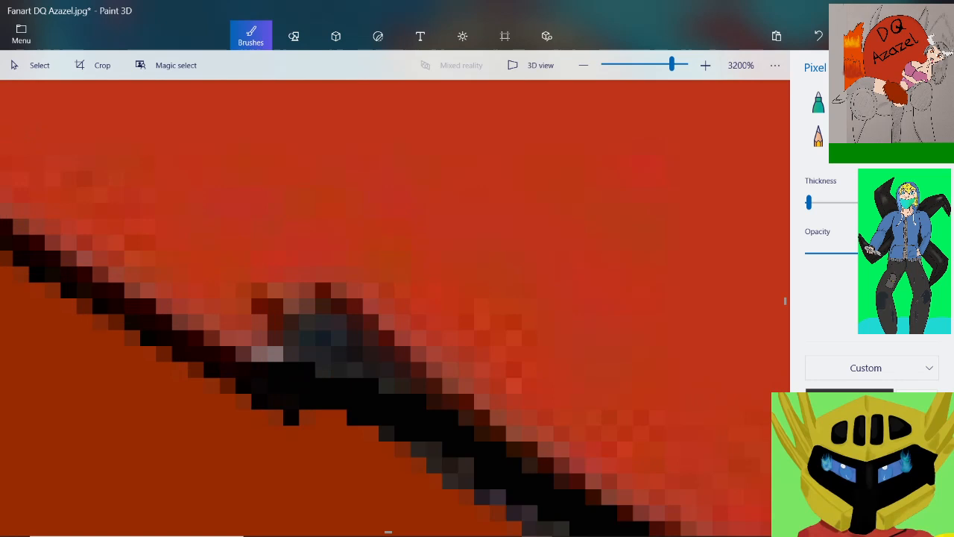
mouse_move(215, 355)
left_mouse_down()
mouse_move(196, 354)
mouse_move(176, 333)
left_mouse_up()
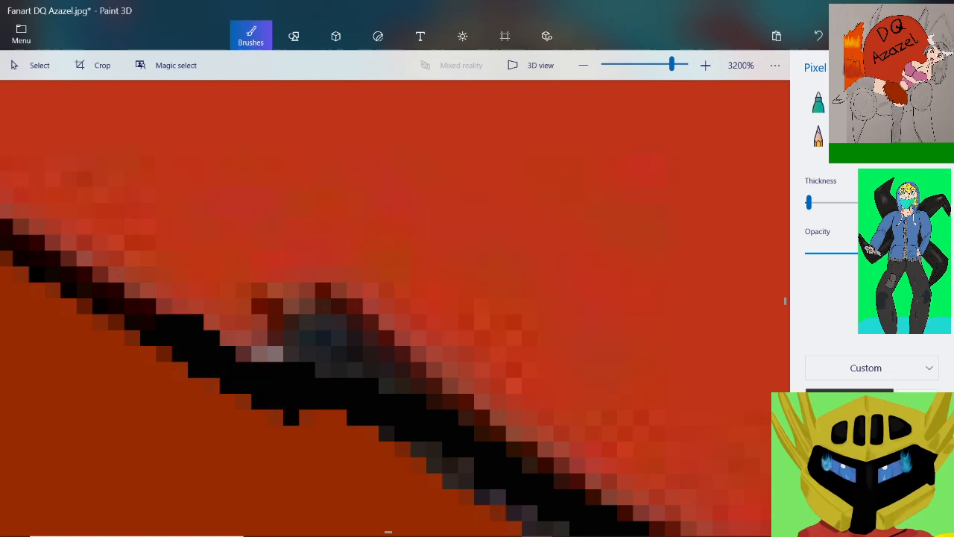
scroll(294, 399, "down", 1)
scroll(293, 392, "down", 1)
scroll(128, 310, "up", 1)
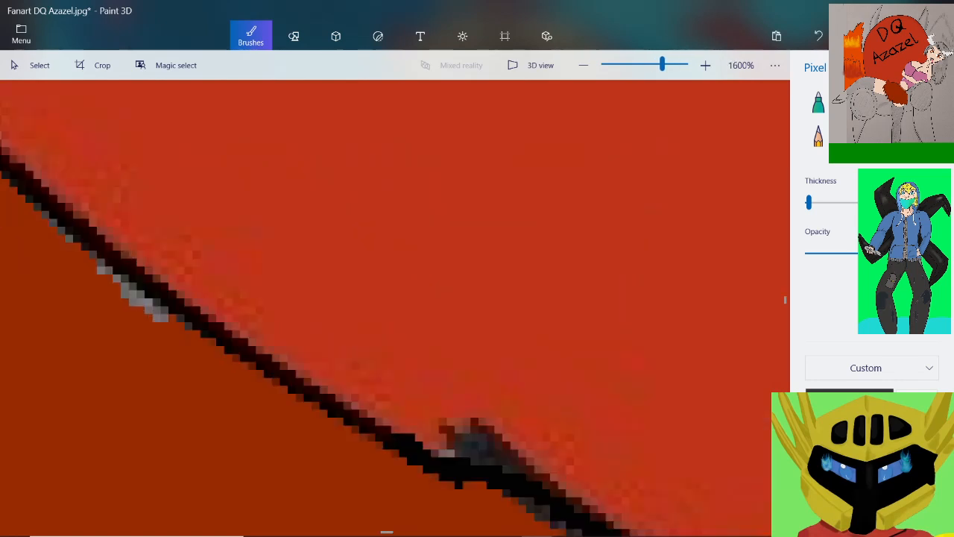
mouse_move(382, 427)
left_mouse_down()
mouse_move(217, 325)
mouse_move(188, 319)
mouse_move(179, 292)
mouse_move(121, 252)
left_mouse_up()
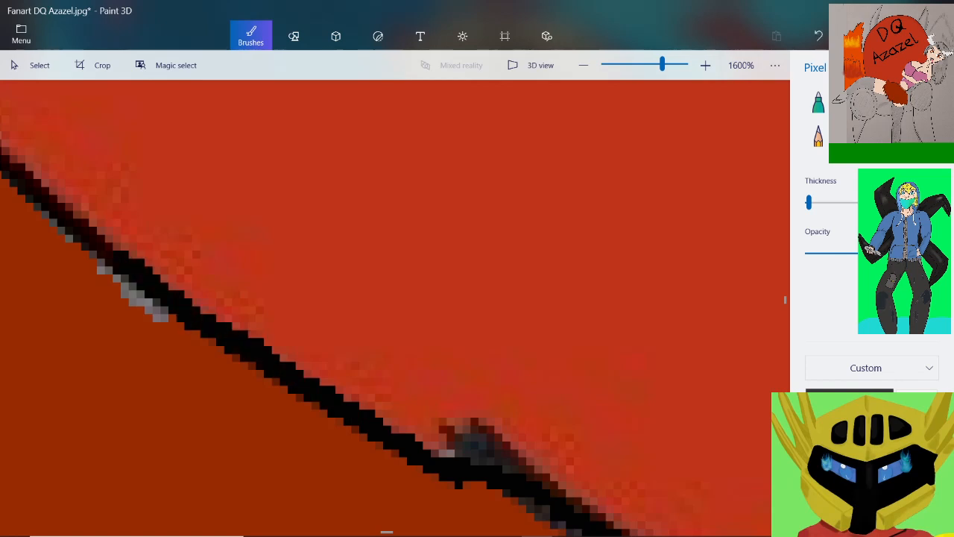
Blacken the outline from the red area's pointed peak down to the retraced slope, covering some grey pixels along its underside
scroll(139, 279, "down", 2)
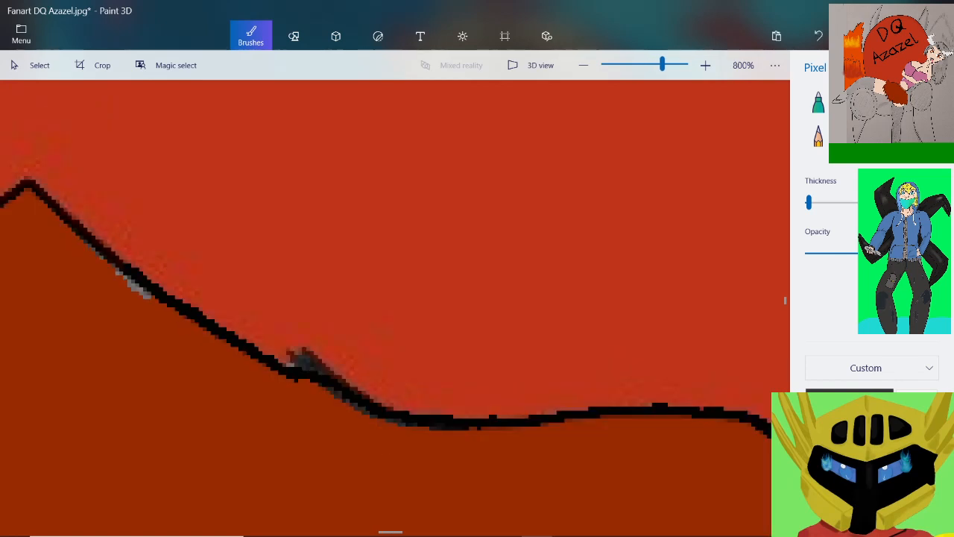
scroll(139, 268, "up", 4)
left_click(39, 175)
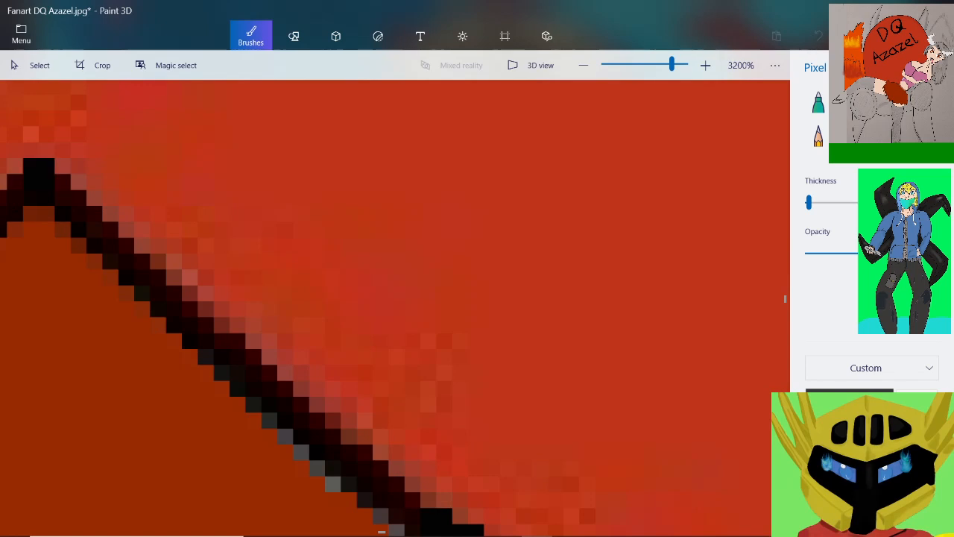
mouse_move(39, 187)
left_mouse_down()
mouse_move(119, 254)
mouse_move(150, 302)
mouse_move(198, 316)
mouse_move(260, 410)
mouse_move(328, 432)
mouse_move(455, 522)
left_mouse_up()
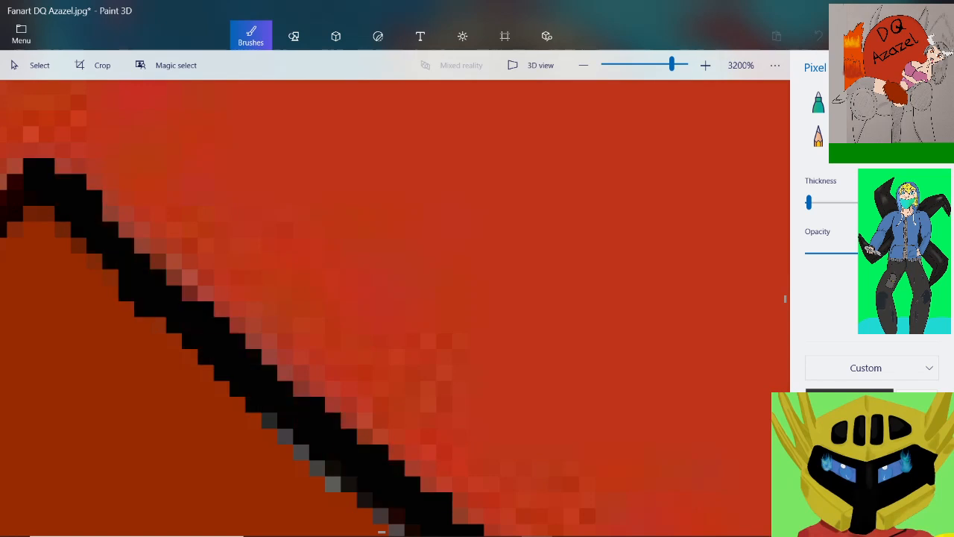
left_click_drag(365, 484, 348, 484)
scroll(164, 227, "down", 5)
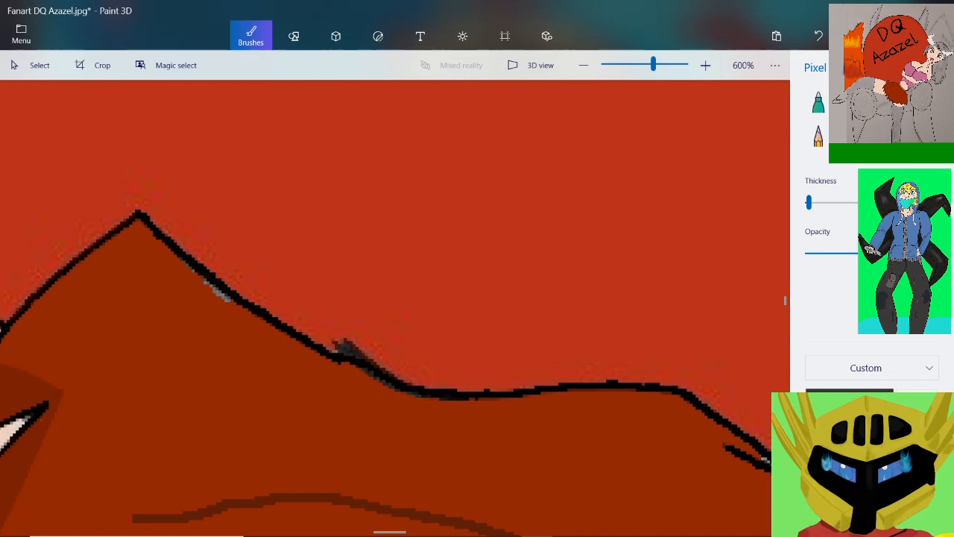
Go over the peak's other side in solid black down to the junction with the pale skin's outline
scroll(6, 226, "up", 3)
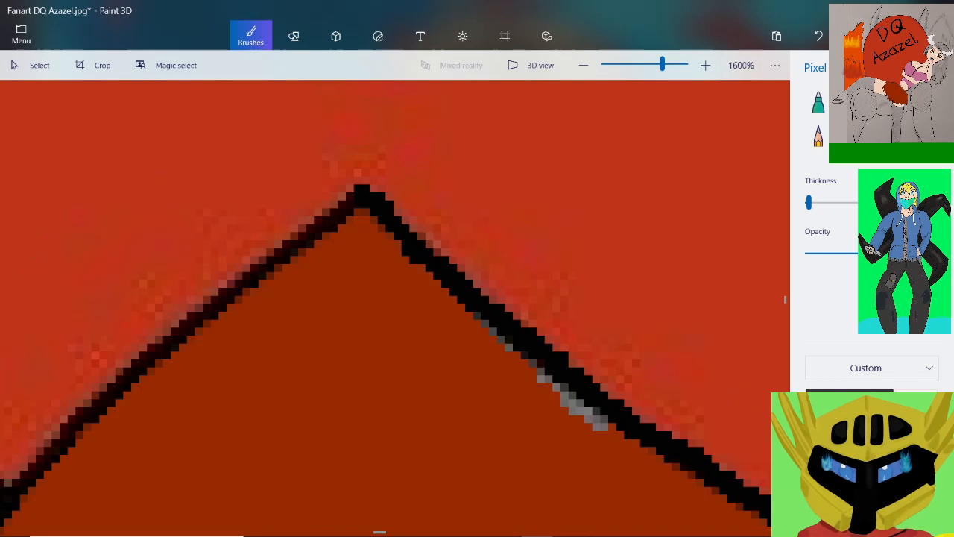
left_click_drag(353, 193, 188, 316)
scroll(161, 313, "down", 2)
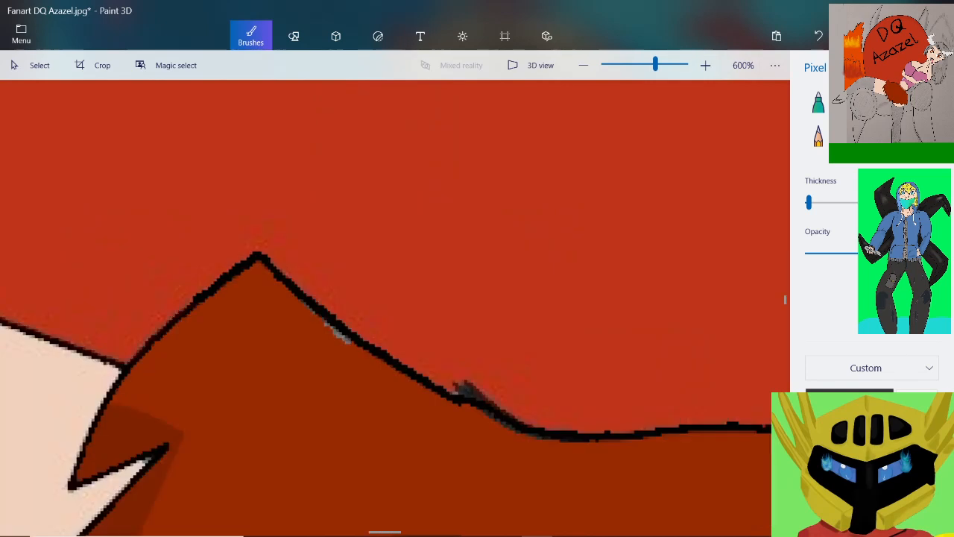
scroll(160, 313, "up", 2)
scroll(161, 313, "down", 1)
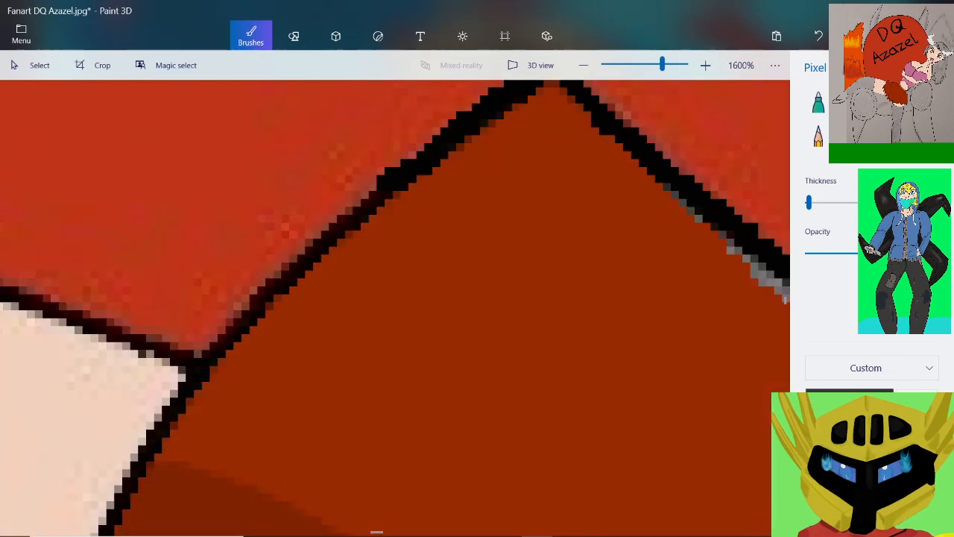
left_click_drag(386, 182, 205, 348)
scroll(214, 327, "down", 3)
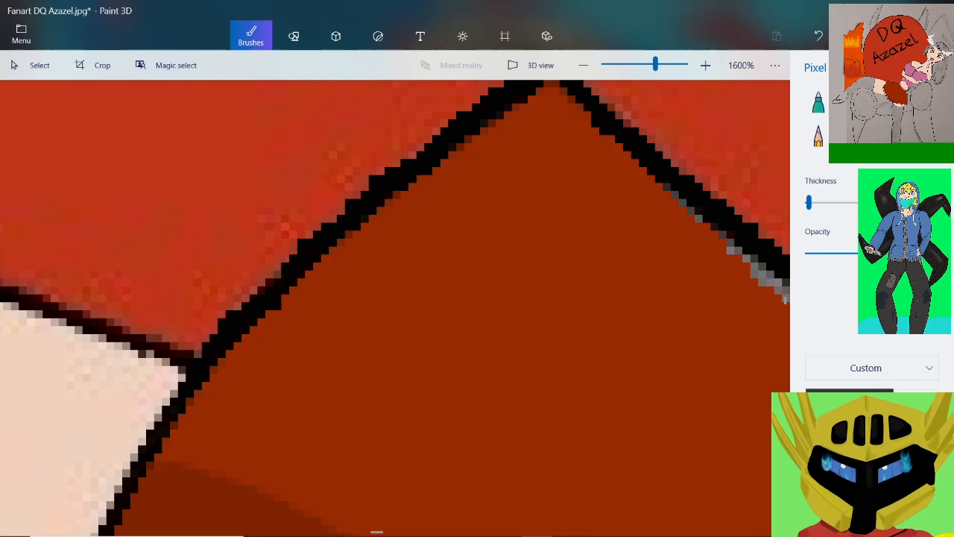
Extend the solid black outline from the skin junction down the border to the tip of the first red spike
scroll(201, 402, "up", 3)
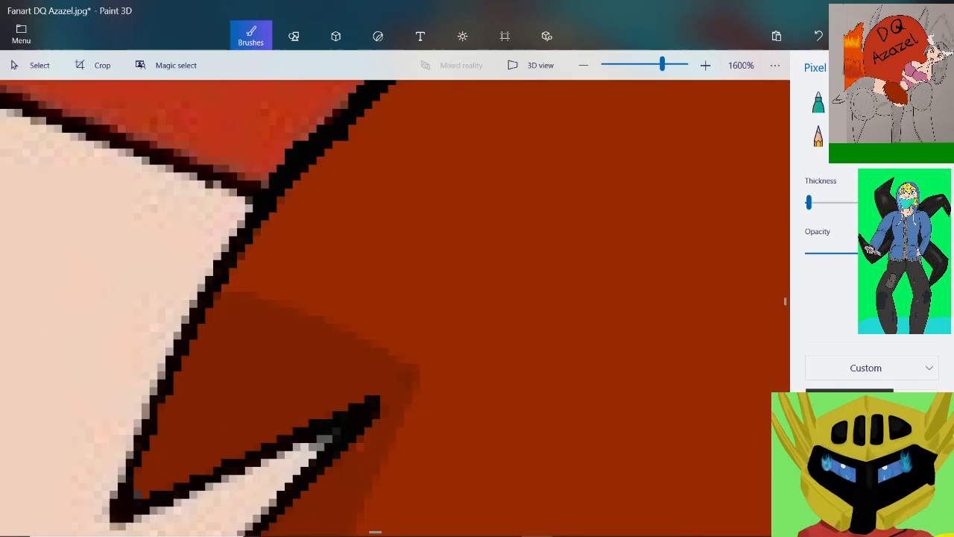
mouse_move(249, 209)
left_mouse_down()
mouse_move(174, 343)
mouse_move(112, 515)
left_mouse_up()
scroll(185, 467, "down", 5)
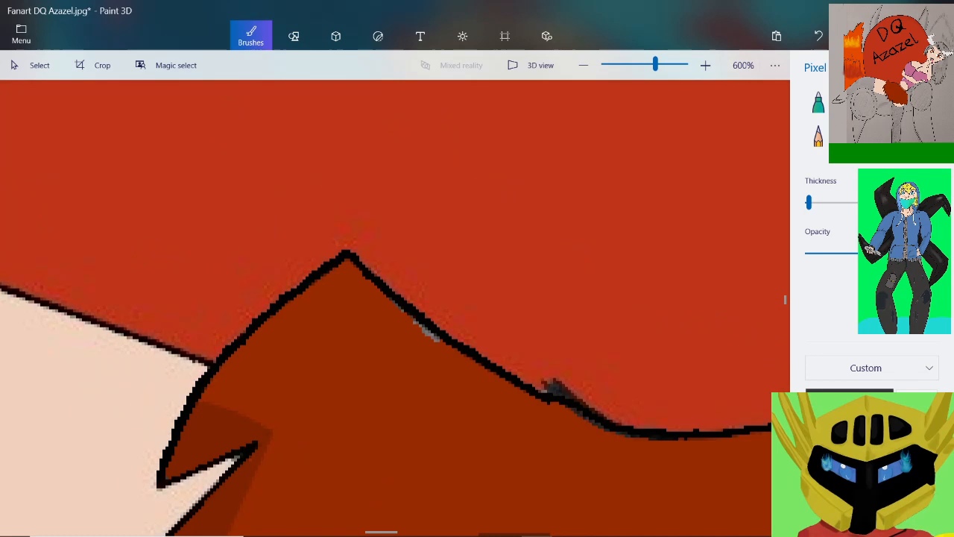
Go over the first red spike's tip and both sides of the narrow skin notch beside it in solid black
scroll(176, 514, "up", 6)
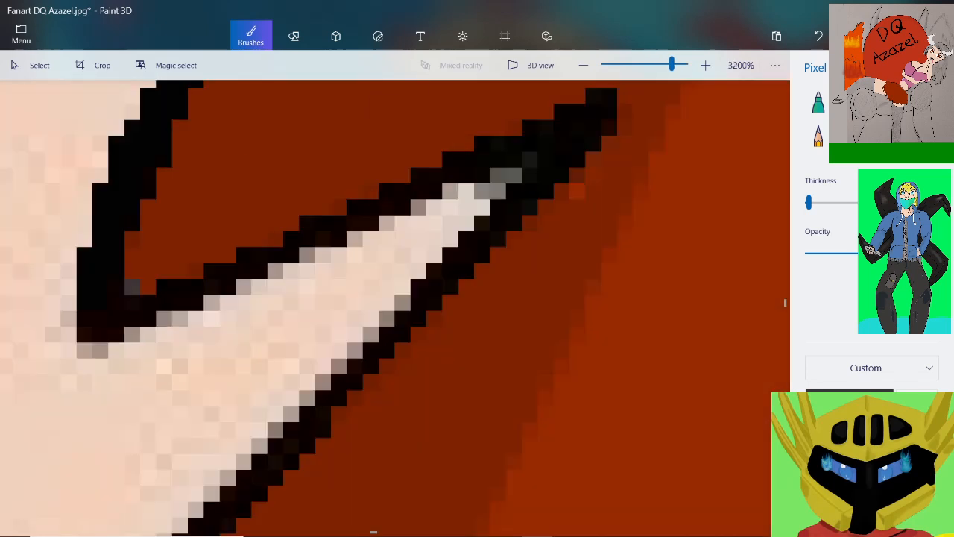
left_click_drag(99, 318, 85, 319)
mouse_move(140, 302)
left_mouse_down()
mouse_move(163, 318)
mouse_move(85, 334)
mouse_move(97, 334)
left_mouse_up()
mouse_move(180, 271)
left_mouse_down()
mouse_move(402, 176)
mouse_move(603, 120)
left_mouse_up()
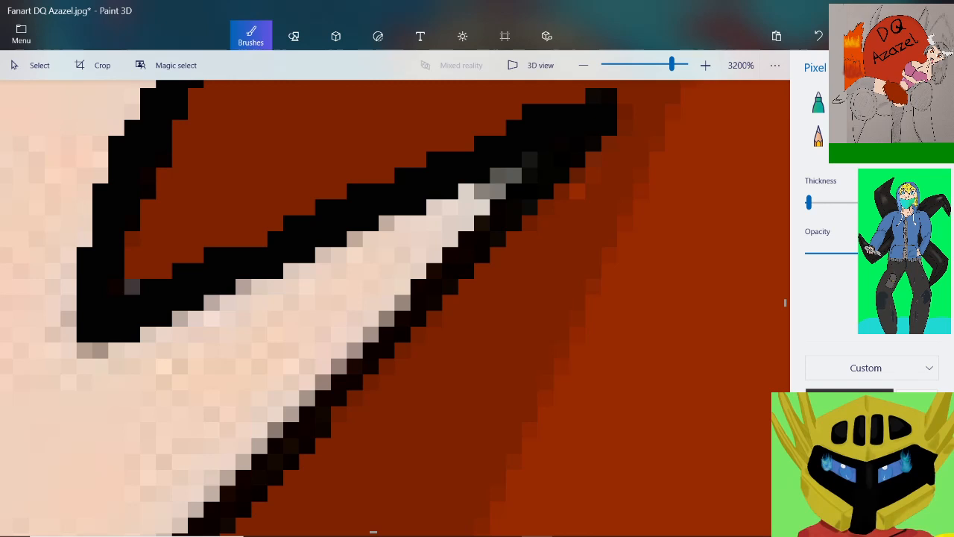
mouse_move(569, 144)
left_mouse_down()
mouse_move(508, 200)
mouse_move(482, 270)
mouse_move(457, 295)
mouse_move(371, 374)
mouse_move(275, 430)
left_mouse_up()
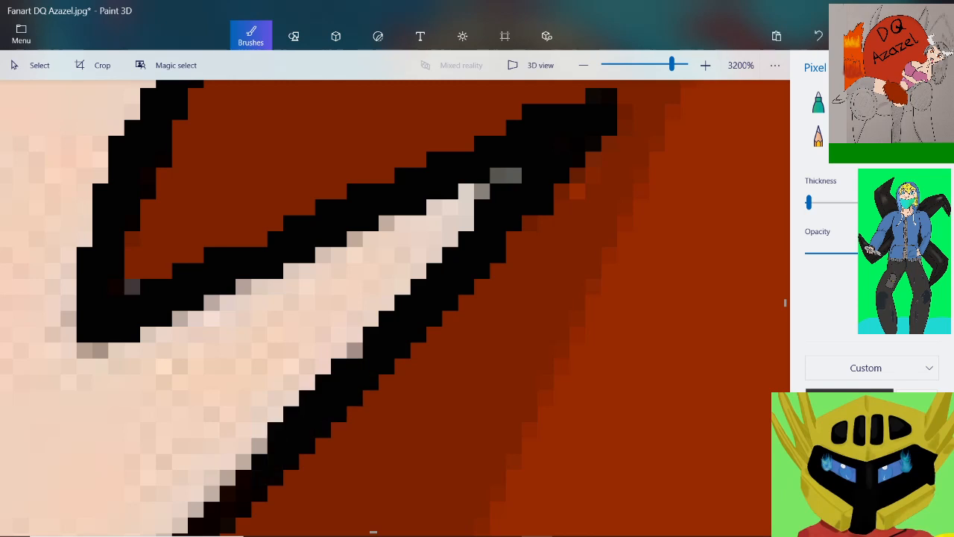
Continue the thick black outline from the notch down the upper stretch of the second spike's long outer edge
scroll(477, 310, "down", 1)
scroll(286, 464, "down", 5)
scroll(260, 498, "up", 3)
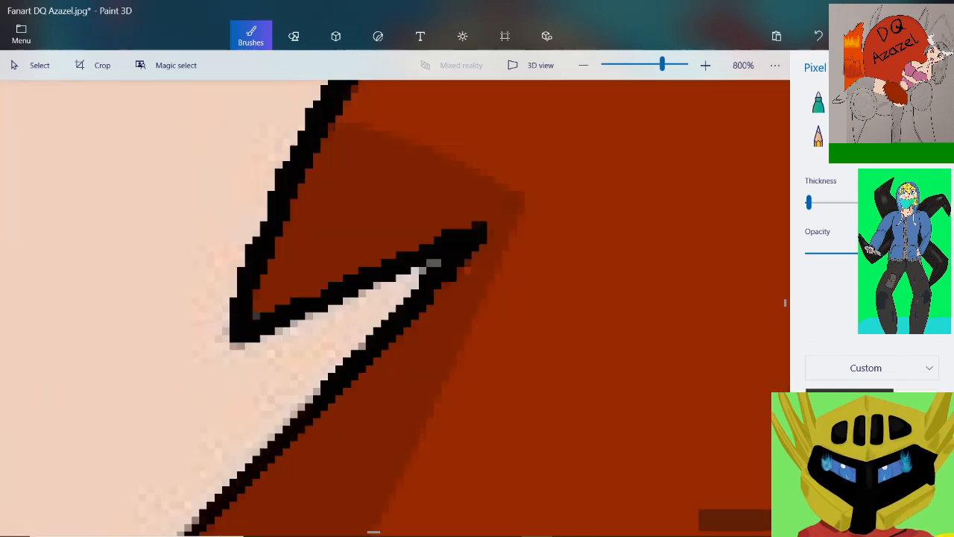
scroll(395, 307, "up", 2)
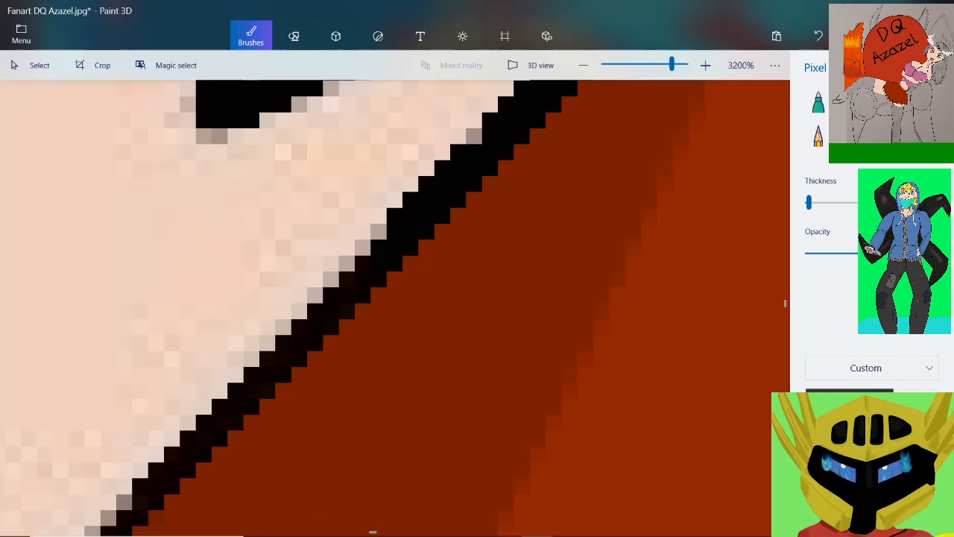
mouse_move(378, 231)
left_mouse_down()
mouse_move(268, 352)
mouse_move(227, 417)
mouse_move(127, 500)
left_mouse_up()
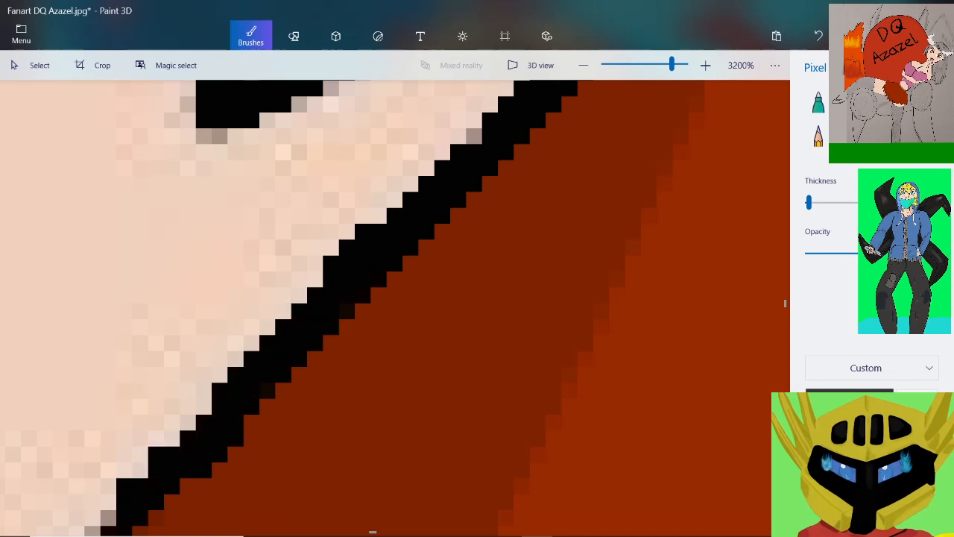
Blacken the middle stretch of the second spike's outer edge, covering the grey pixels against the pale skin
scroll(212, 417, "down", 1)
scroll(212, 397, "down", 1)
scroll(100, 527, "up", 2)
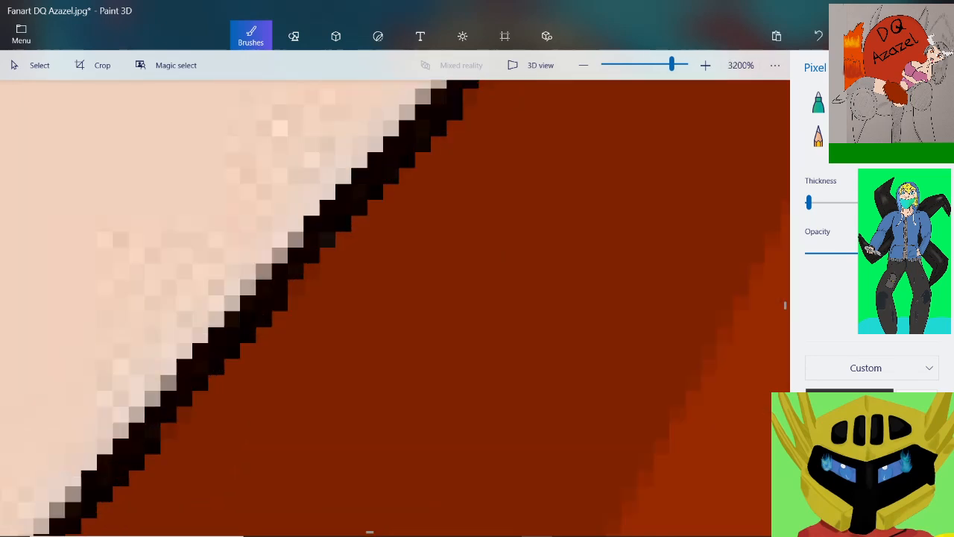
scroll(212, 351, "down", 1)
scroll(331, 276, "up", 1)
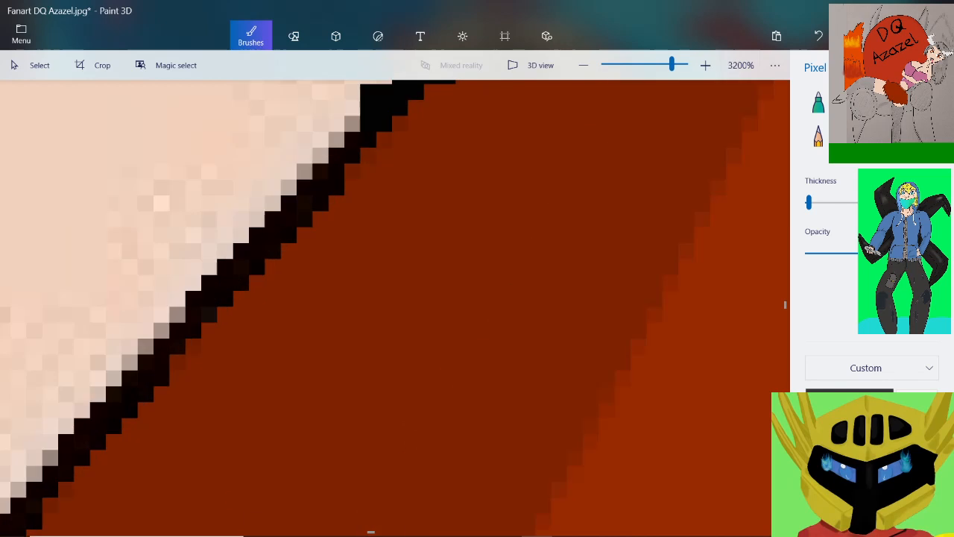
mouse_move(352, 90)
left_mouse_down()
mouse_move(352, 128)
mouse_move(218, 259)
mouse_move(22, 489)
left_mouse_up()
scroll(134, 395, "down", 4)
scroll(56, 481, "up", 4)
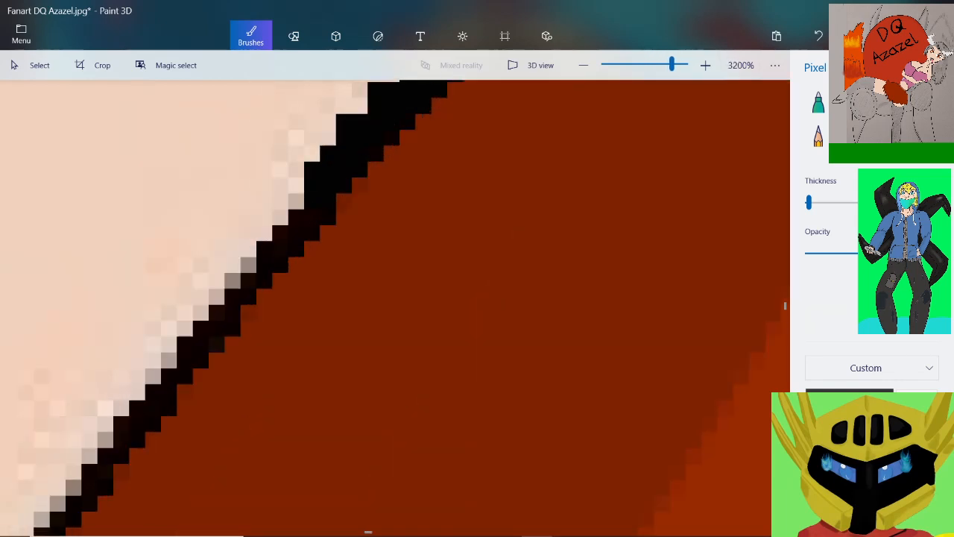
mouse_move(299, 208)
left_mouse_down()
mouse_move(205, 324)
mouse_move(41, 529)
left_mouse_up()
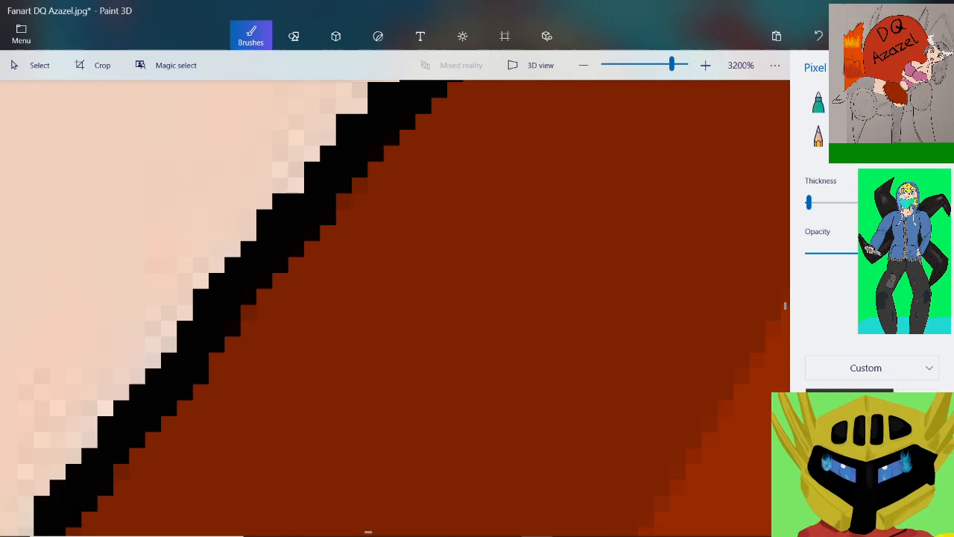
Extend the solid black outline along the lower, steeper stretch of the second spike's outer edge
key("ctrl+minus")
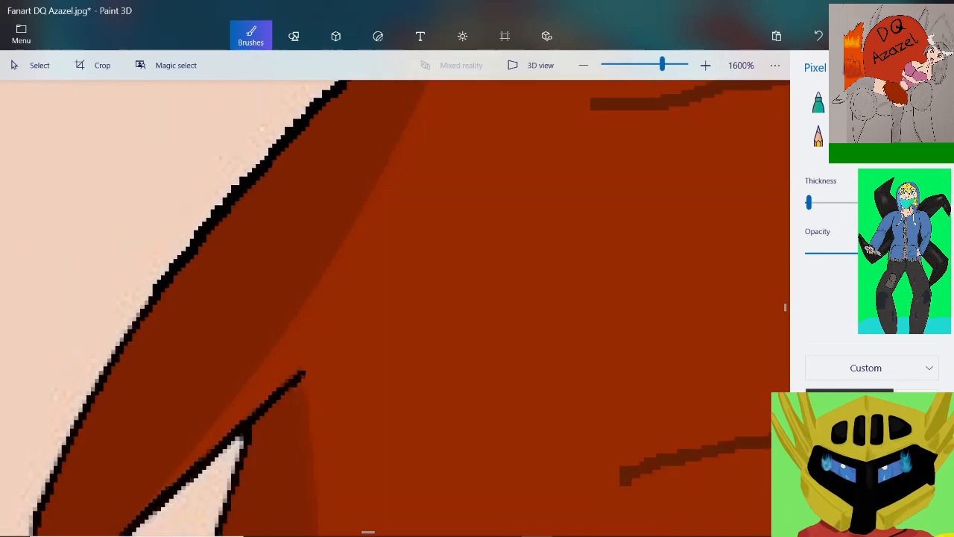
scroll(85, 379, "up", 2)
scroll(85, 379, "down", 1)
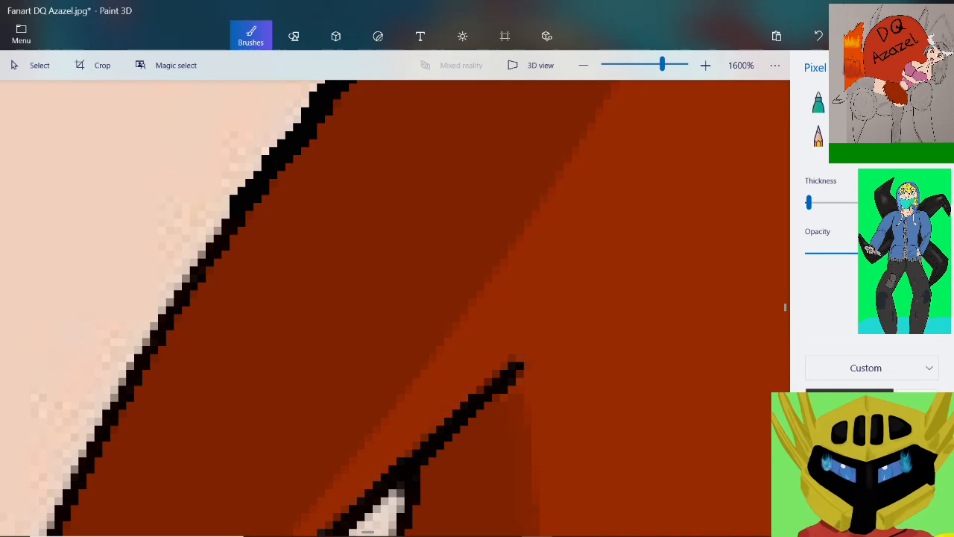
scroll(85, 379, "up", 1)
mouse_move(334, 145)
left_mouse_down()
mouse_move(327, 174)
mouse_move(159, 444)
left_mouse_up()
scroll(201, 415, "down", 2)
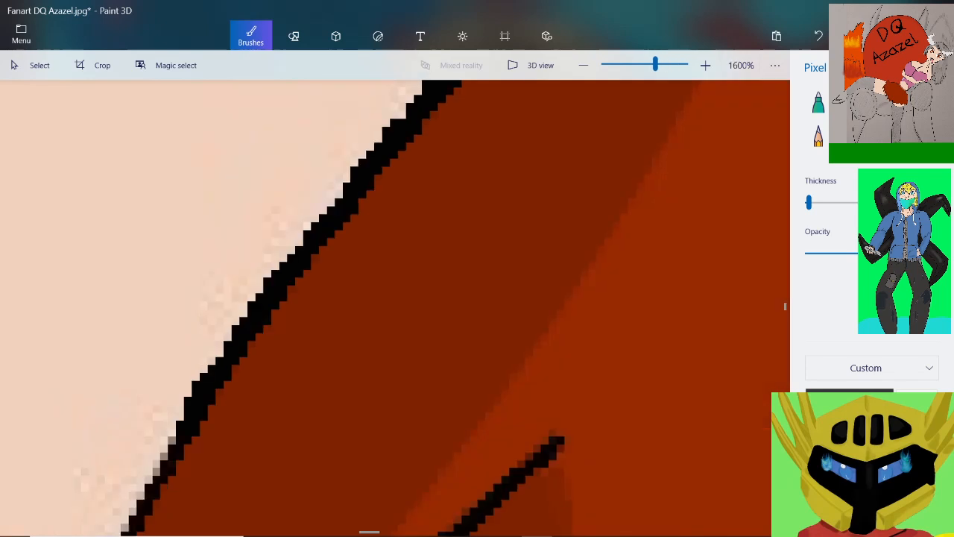
scroll(155, 486, "up", 2)
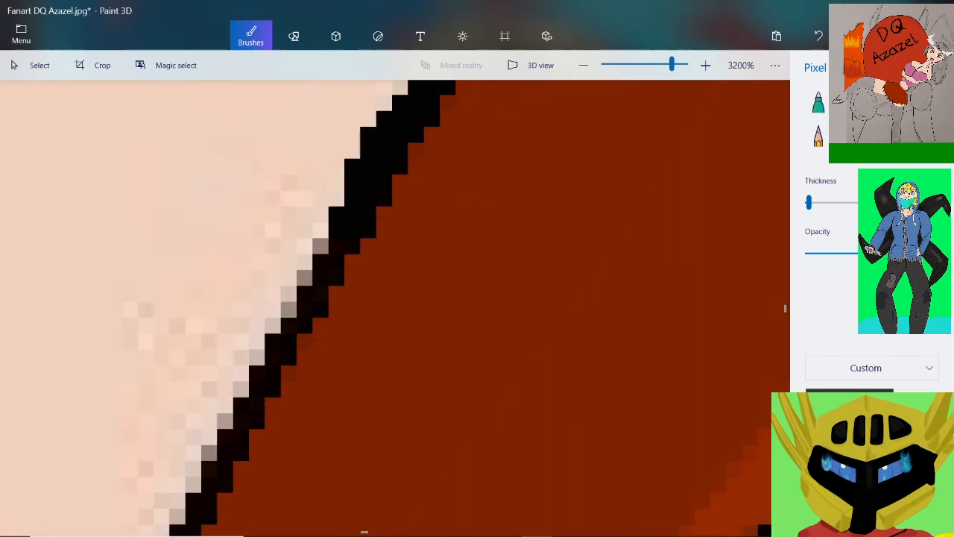
left_click_drag(327, 224, 186, 493)
Thicken the last curved stretch of the second spike's outer edge in black down to its rounded tip
scroll(186, 493, "down", 3)
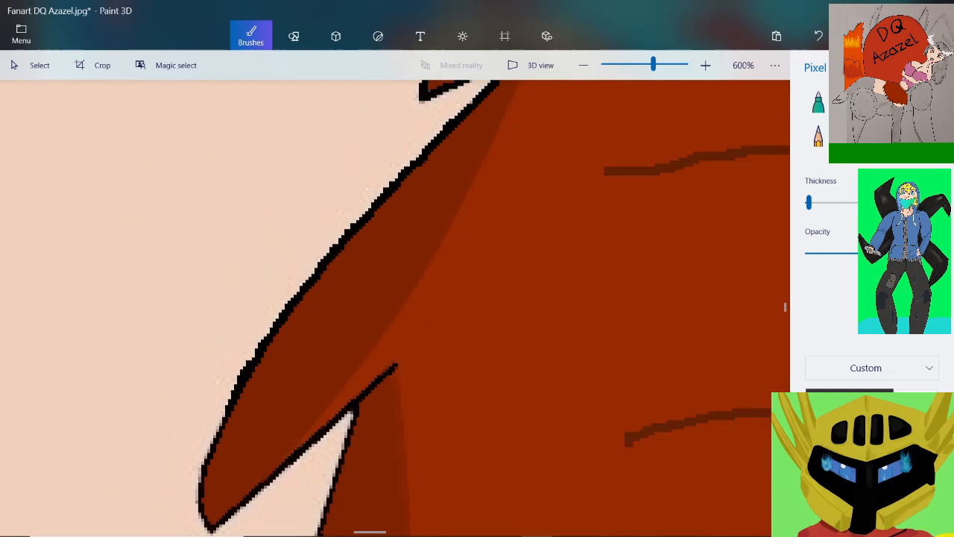
scroll(237, 454, "up", 3)
scroll(395, 308, "down", 2)
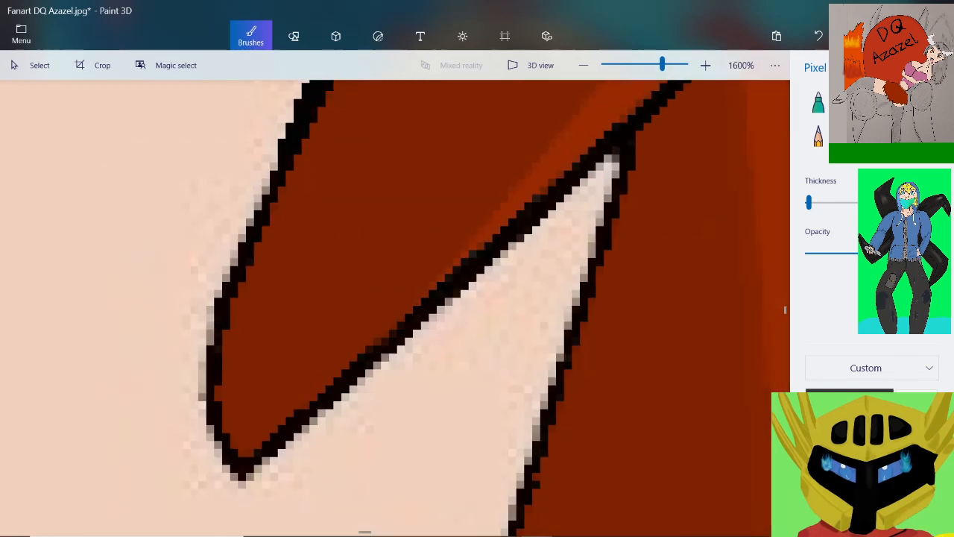
mouse_move(268, 170)
left_mouse_down()
mouse_move(205, 337)
mouse_move(203, 380)
mouse_move(224, 470)
left_mouse_up()
mouse_move(218, 389)
left_mouse_down()
mouse_move(203, 373)
mouse_move(195, 387)
left_mouse_up()
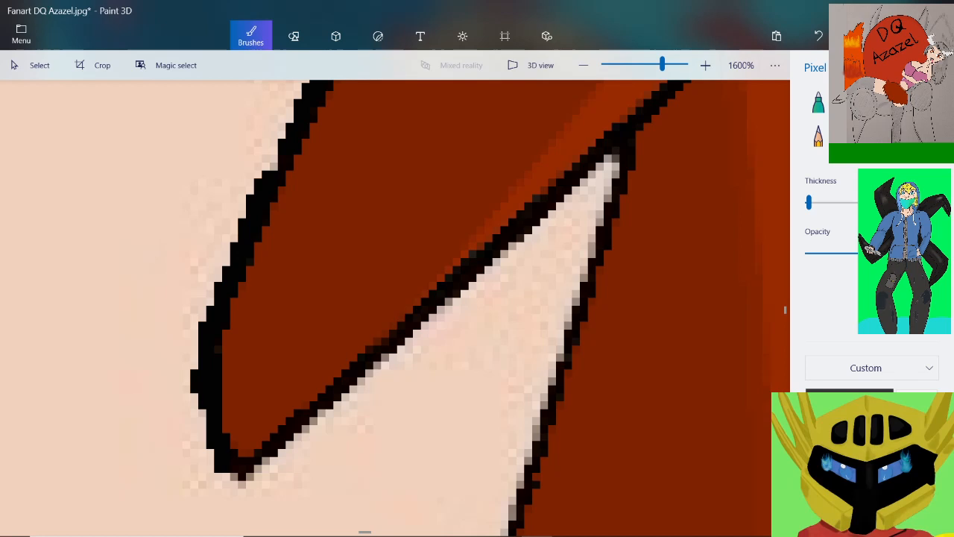
Blacken the second spike's underside from its tip up to the next skin notch, and start down the notch's other side
mouse_move(223, 477)
left_mouse_down()
mouse_move(257, 470)
mouse_move(279, 423)
mouse_move(474, 251)
left_mouse_up()
scroll(647, 134, "up", 1)
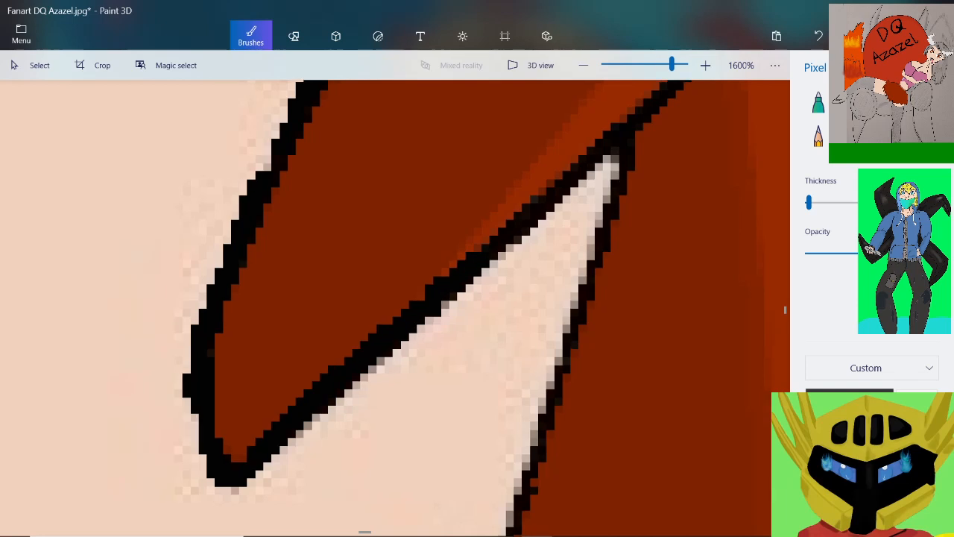
mouse_move(573, 124)
left_mouse_down()
mouse_move(440, 253)
mouse_move(335, 336)
left_mouse_up()
left_click_drag(265, 390, 153, 486)
mouse_move(591, 112)
left_mouse_down()
mouse_move(605, 153)
mouse_move(606, 224)
mouse_move(575, 335)
left_mouse_up()
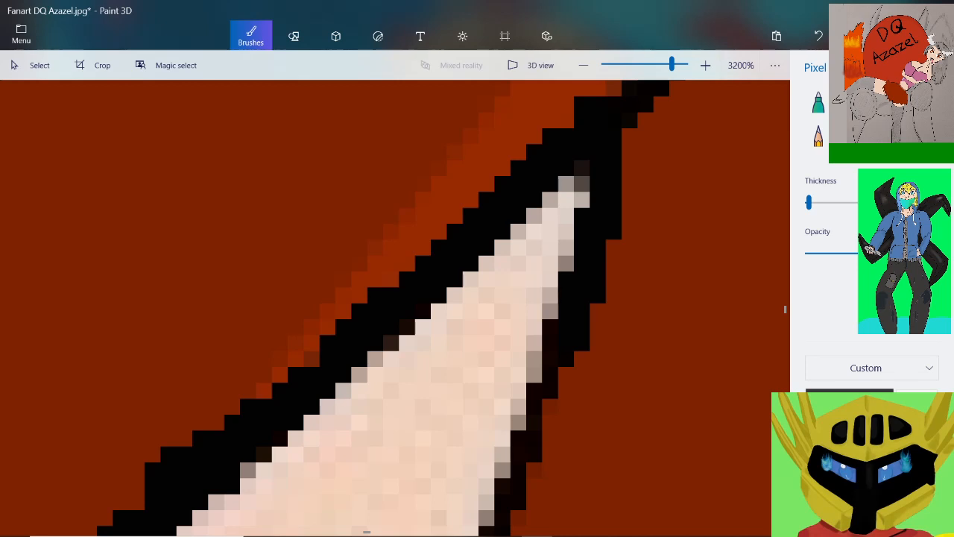
Blacken the upper stretch of the third spike's outer edge just below the notch, covering the grey pixels beside the pale skin
scroll(536, 289, "down", 2)
scroll(552, 432, "up", 2)
scroll(540, 319, "down", 1)
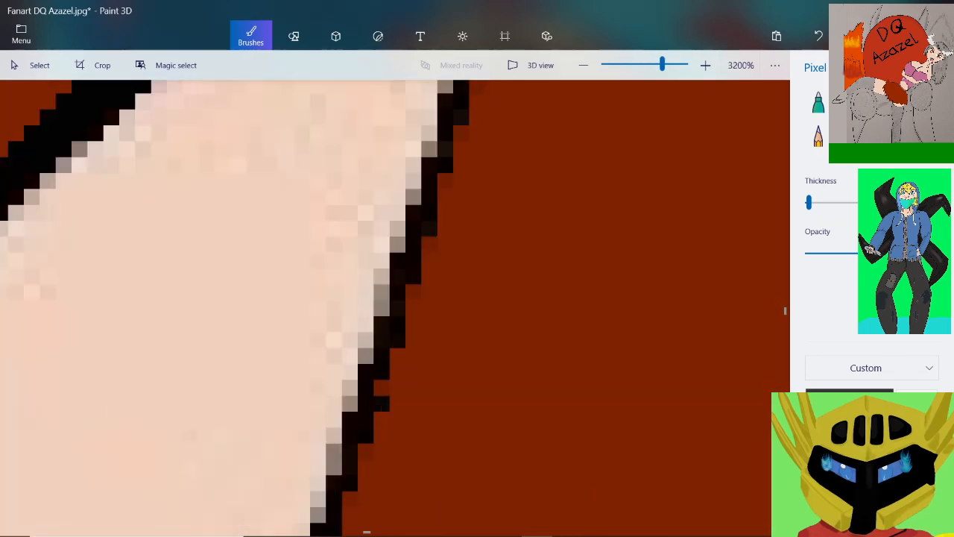
scroll(513, 149, "up", 1)
scroll(556, 142, "down", 2)
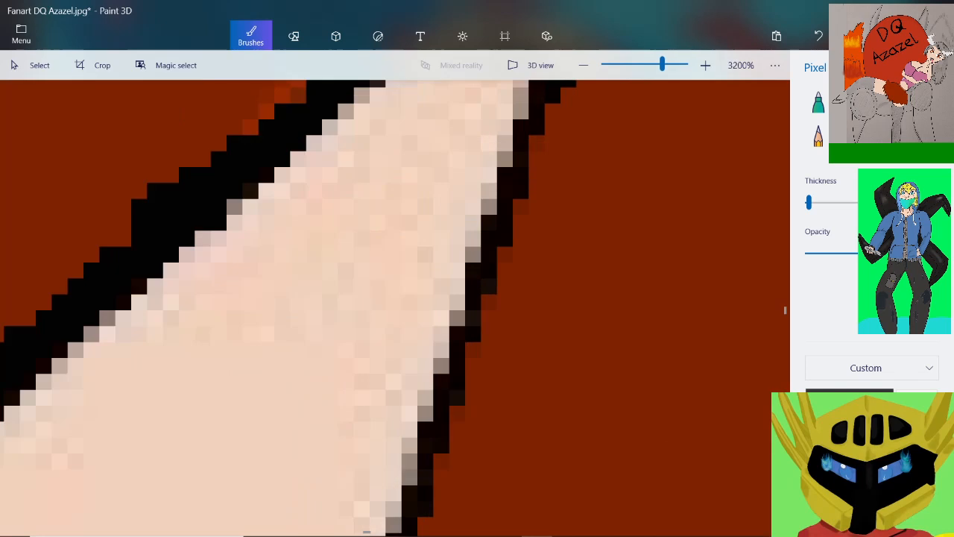
scroll(569, 106, "up", 3)
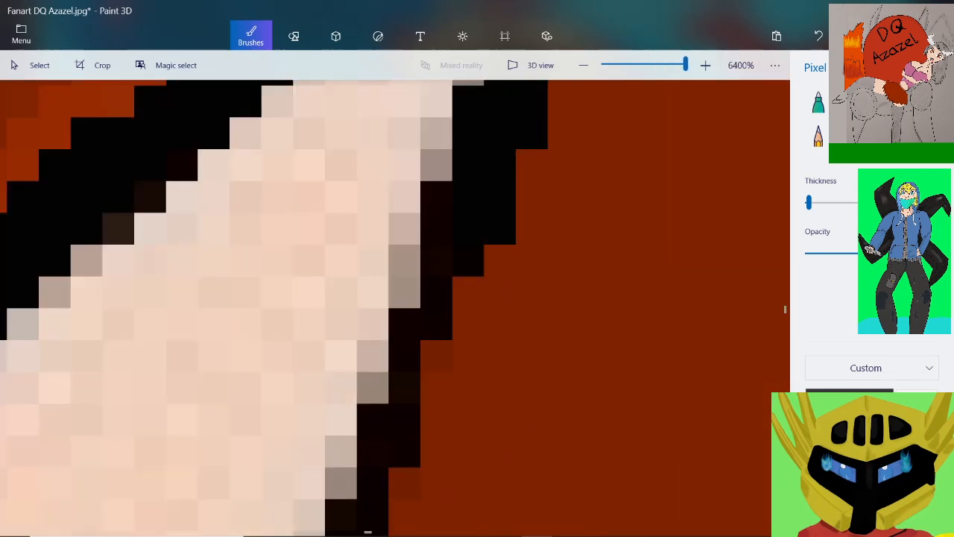
mouse_move(430, 205)
left_mouse_down()
mouse_move(451, 220)
mouse_move(402, 235)
mouse_move(372, 368)
mouse_move(386, 436)
mouse_move(390, 468)
left_mouse_up()
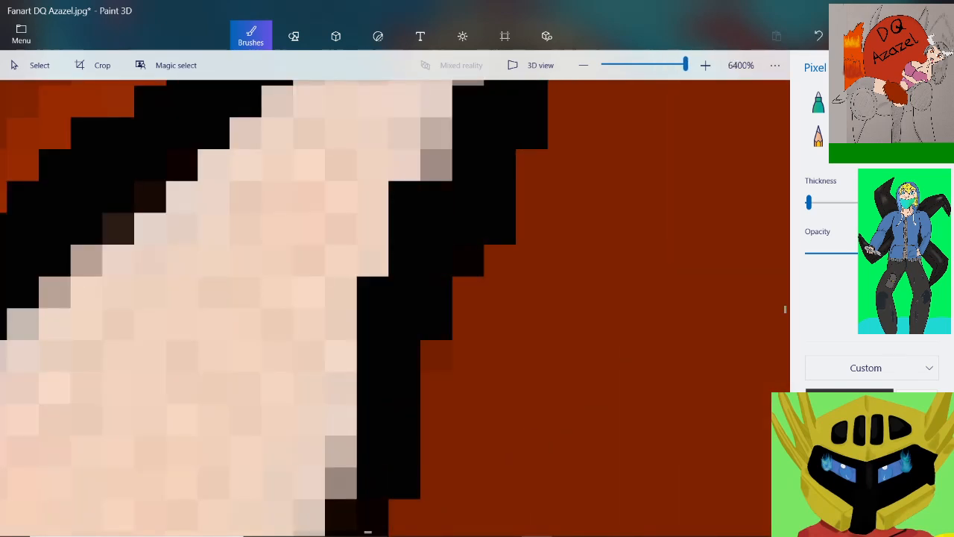
scroll(403, 361, "down", 2)
scroll(405, 363, "up", 1)
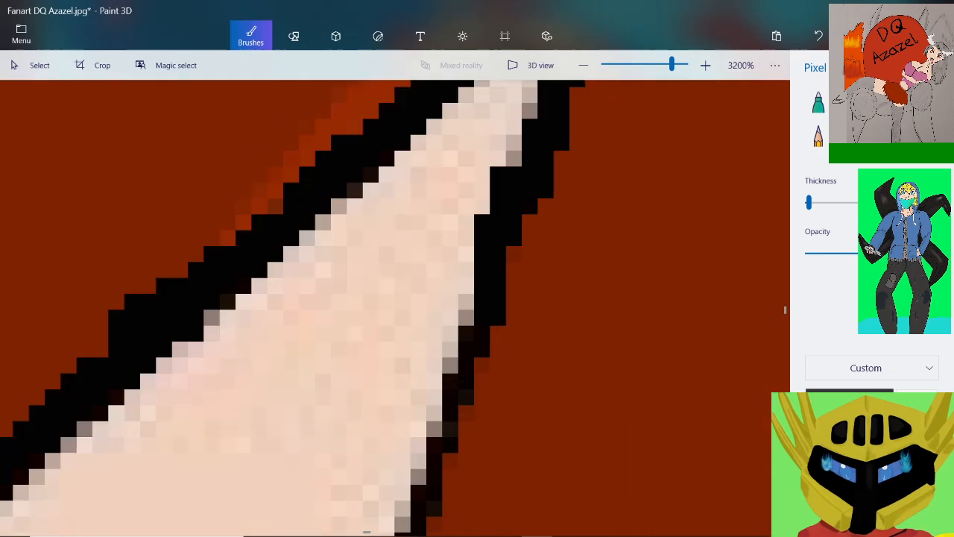
mouse_move(466, 281)
left_mouse_down()
mouse_move(444, 385)
mouse_move(449, 448)
mouse_move(418, 481)
left_mouse_up()
Continue the solid black outline down the middle stretch of the third spike's outer edge, evening out its thickness
scroll(395, 308, "down", 1)
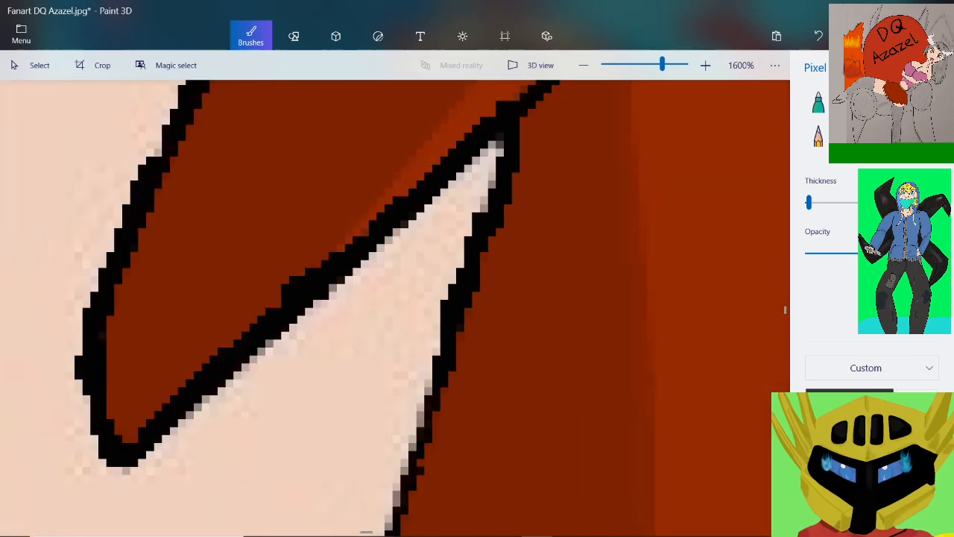
scroll(462, 403, "up", 1)
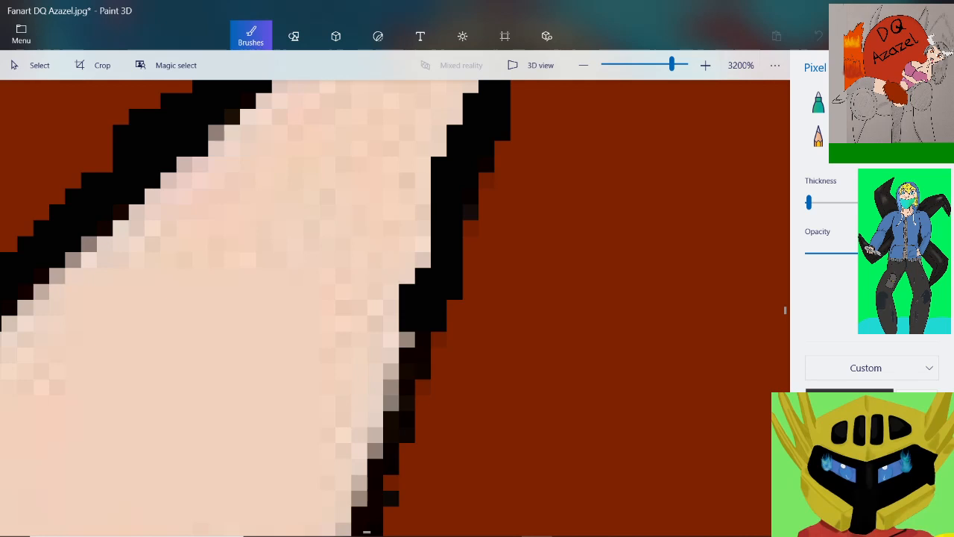
mouse_move(407, 339)
left_mouse_down()
mouse_move(383, 459)
mouse_move(391, 524)
left_mouse_up()
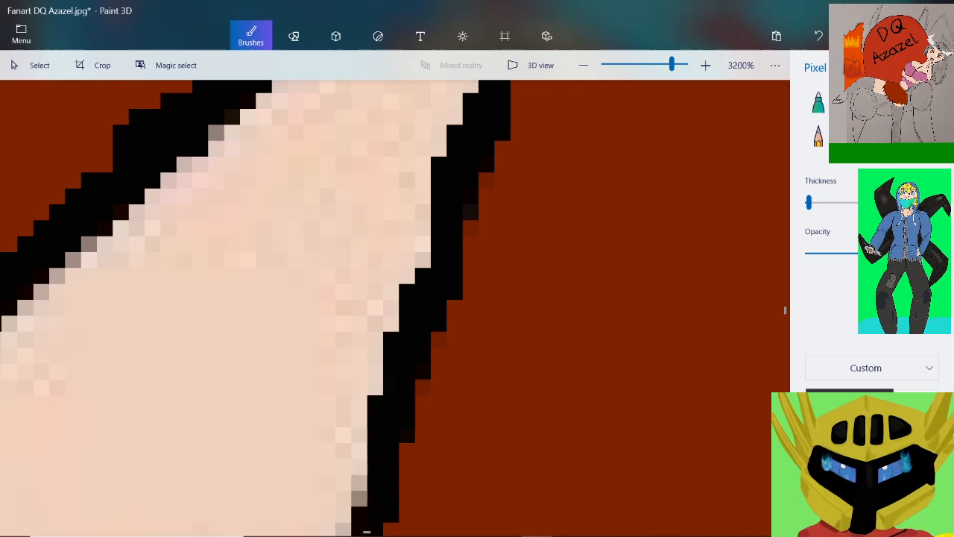
scroll(392, 470, "down", 2)
scroll(391, 500, "up", 1)
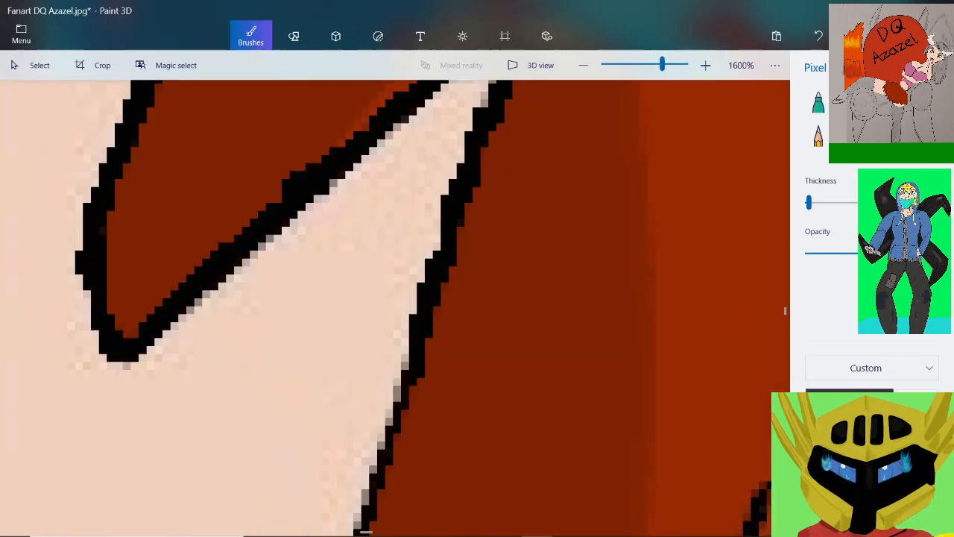
scroll(365, 531, "up", 1)
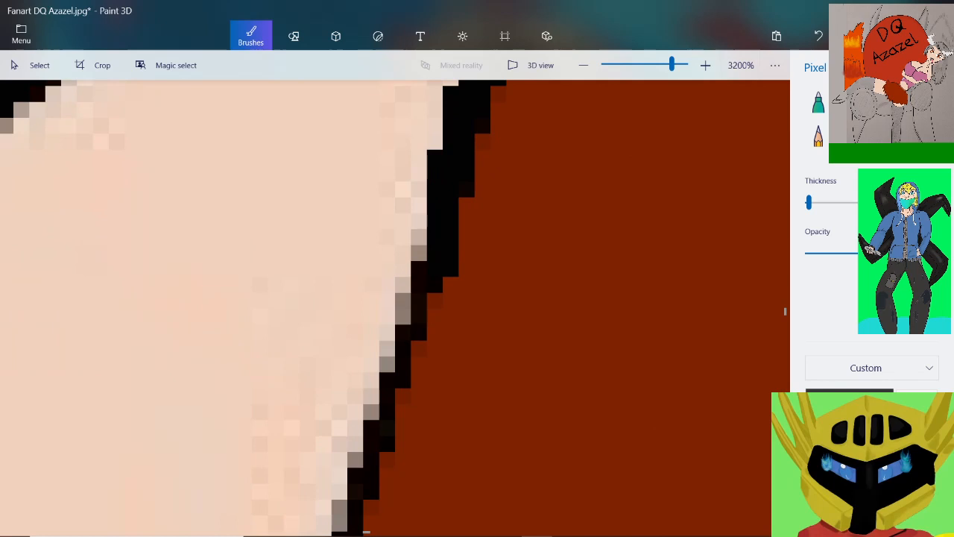
left_click_drag(426, 259, 381, 434)
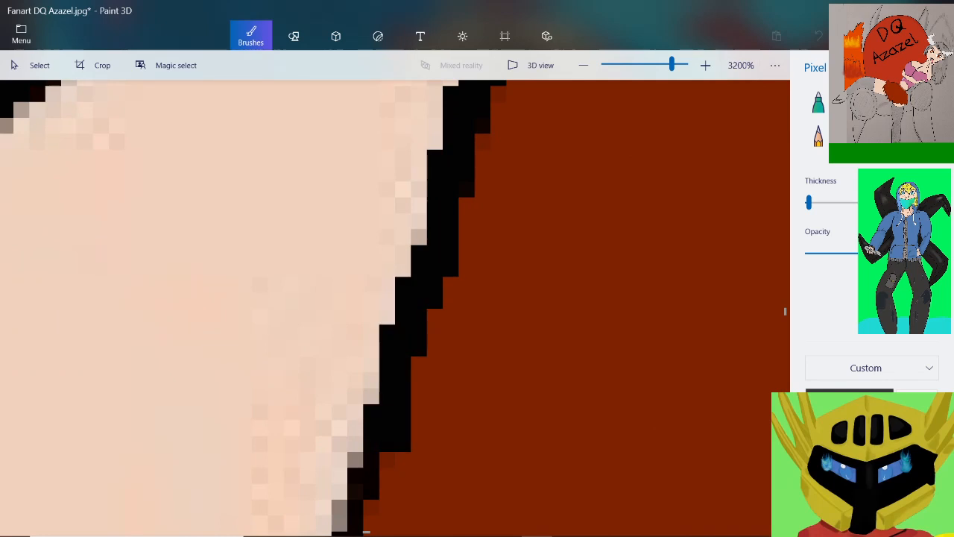
left_click_drag(366, 531, 362, 532)
scroll(362, 531, "down", 2)
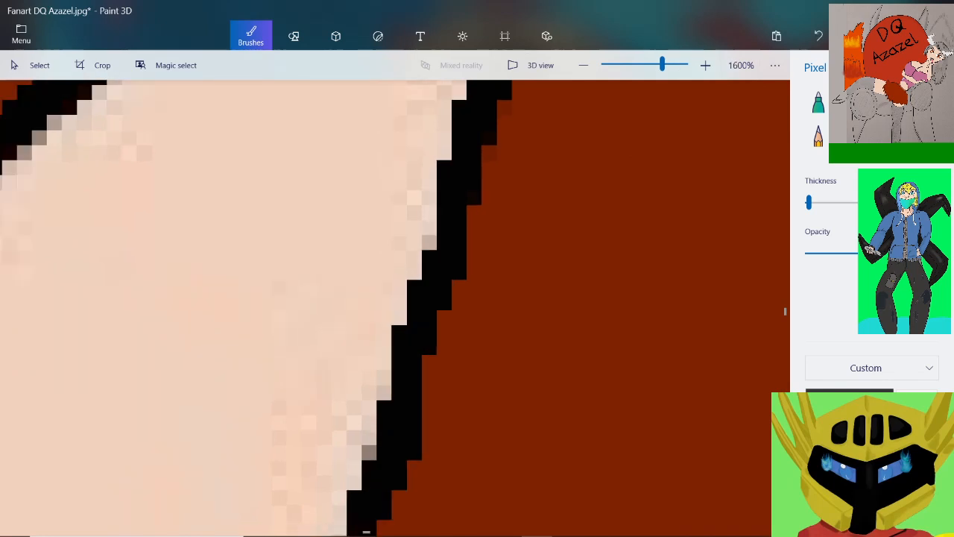
Thicken the thin stretch of the third spike's outer edge in black on both its skin and red sides
scroll(364, 532, "up", 1)
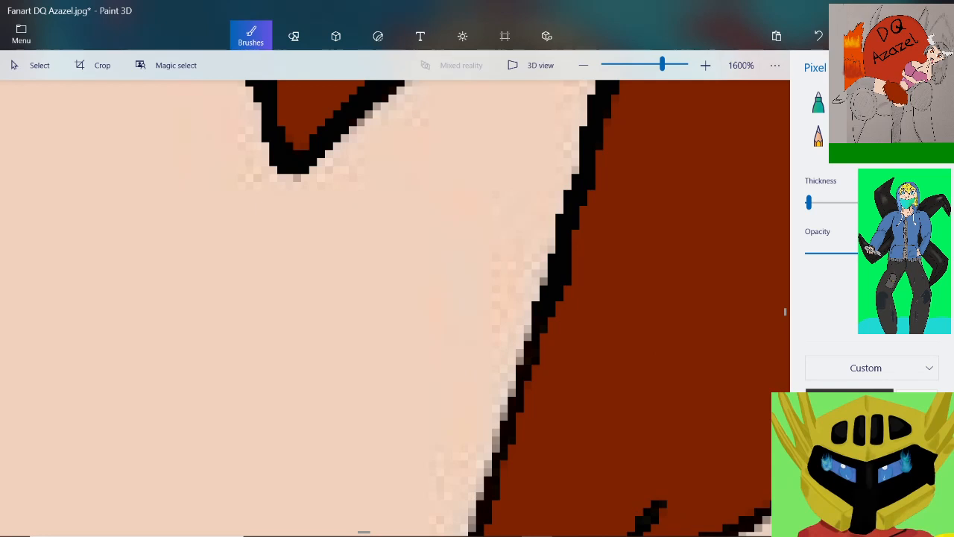
scroll(364, 531, "up", 1)
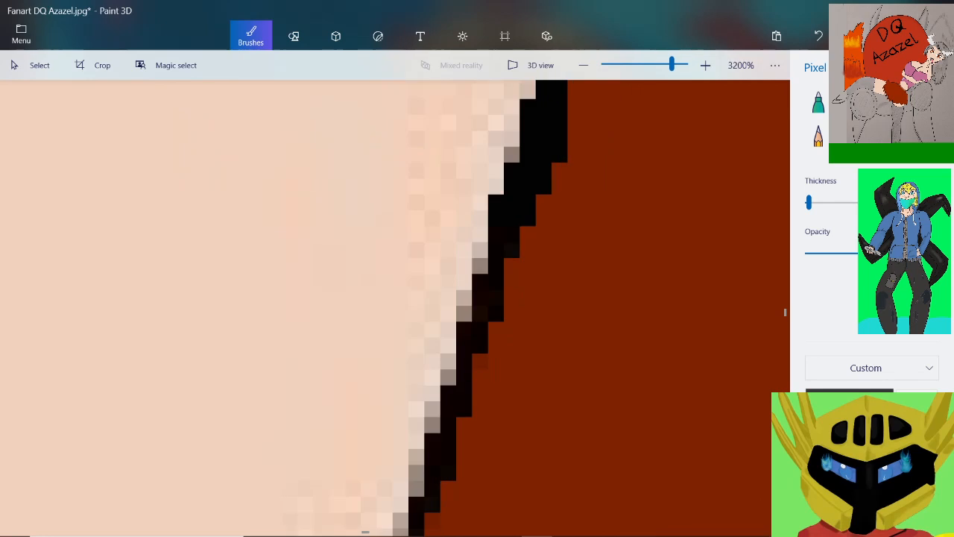
left_click(512, 266)
left_click_drag(463, 277, 464, 319)
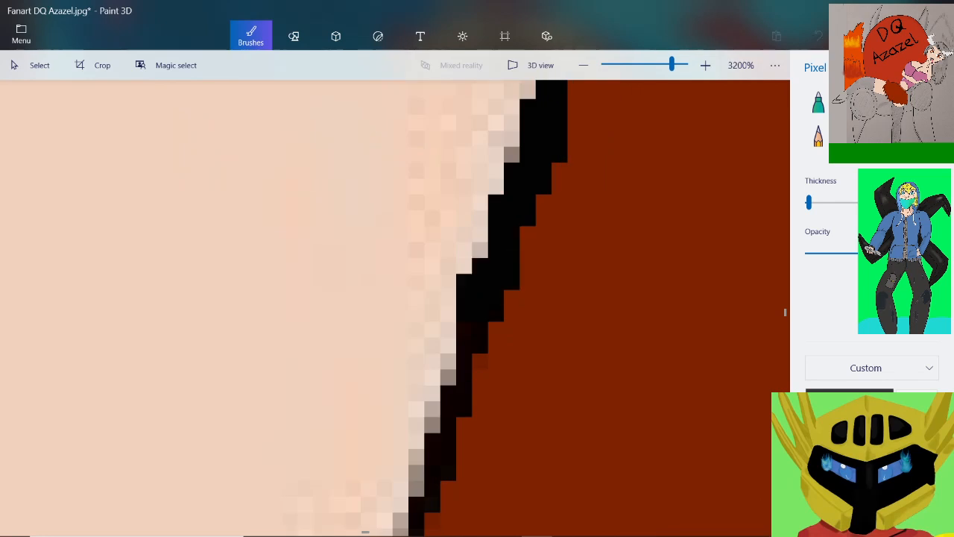
left_click(480, 362)
mouse_move(480, 376)
left_mouse_down()
mouse_move(444, 481)
mouse_move(417, 488)
left_mouse_up()
left_click(448, 488)
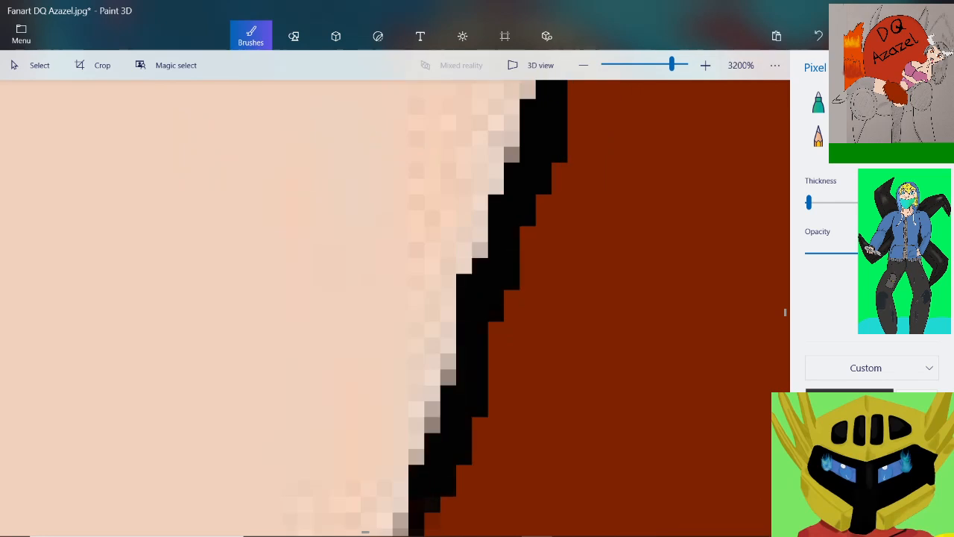
Blacken the last stretch of the third spike's outer edge and carry the outline around its rounded tip up to the short barb
scroll(462, 313, "down", 2)
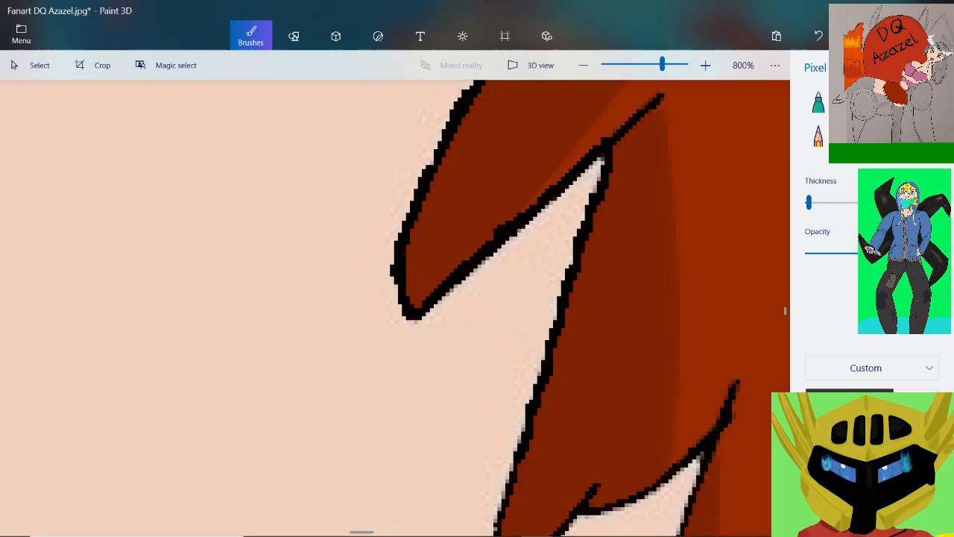
scroll(462, 313, "up", 1)
scroll(462, 313, "up", 1)
mouse_move(533, 335)
left_mouse_down()
mouse_move(521, 340)
mouse_move(480, 492)
left_mouse_up()
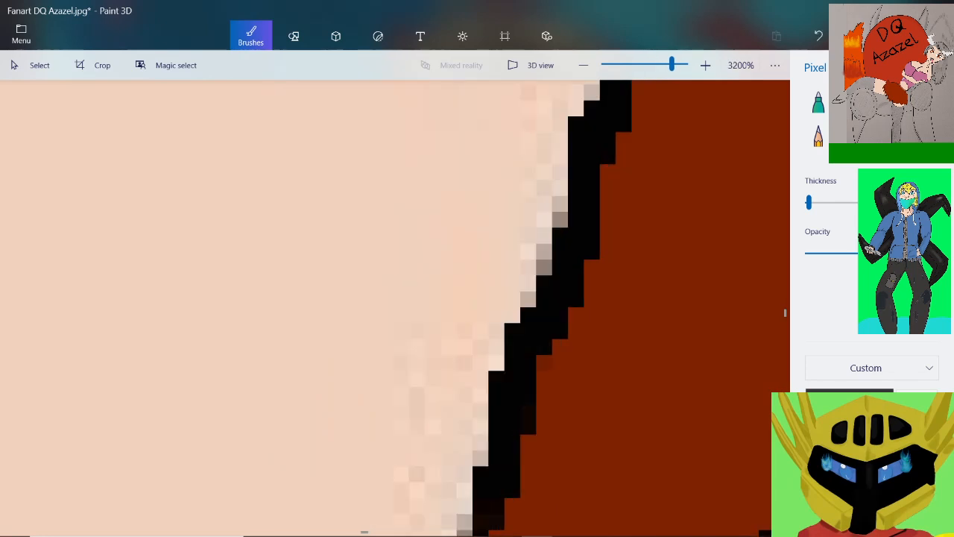
scroll(478, 373, "down", 2)
scroll(512, 479, "up", 2)
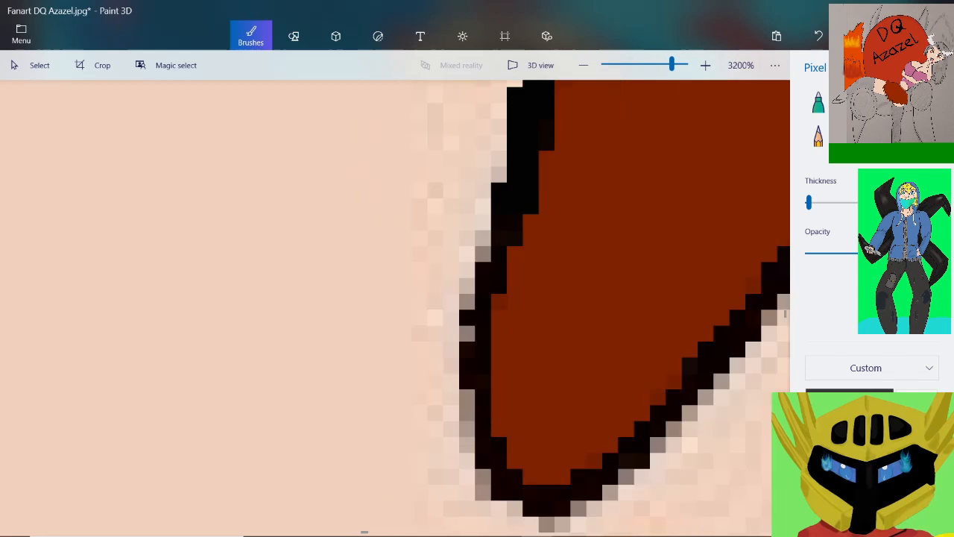
mouse_move(508, 224)
left_mouse_down()
mouse_move(477, 350)
mouse_move(467, 451)
mouse_move(586, 508)
mouse_move(722, 381)
mouse_move(714, 325)
mouse_move(776, 302)
left_mouse_up()
scroll(685, 373, "down", 10)
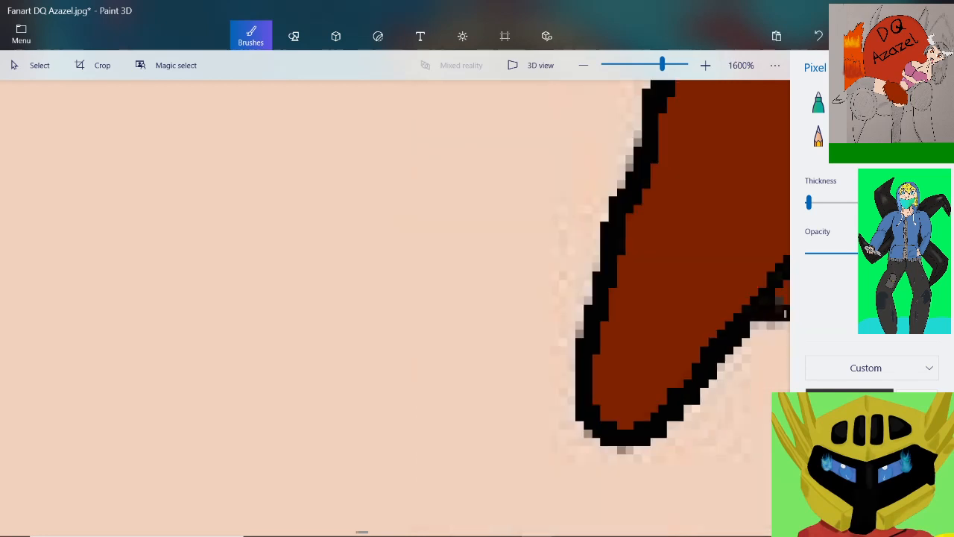
Fill the short barb on the third spike's underside in black and thicken the curved underside up toward the next notch
scroll(746, 358, "up", 10)
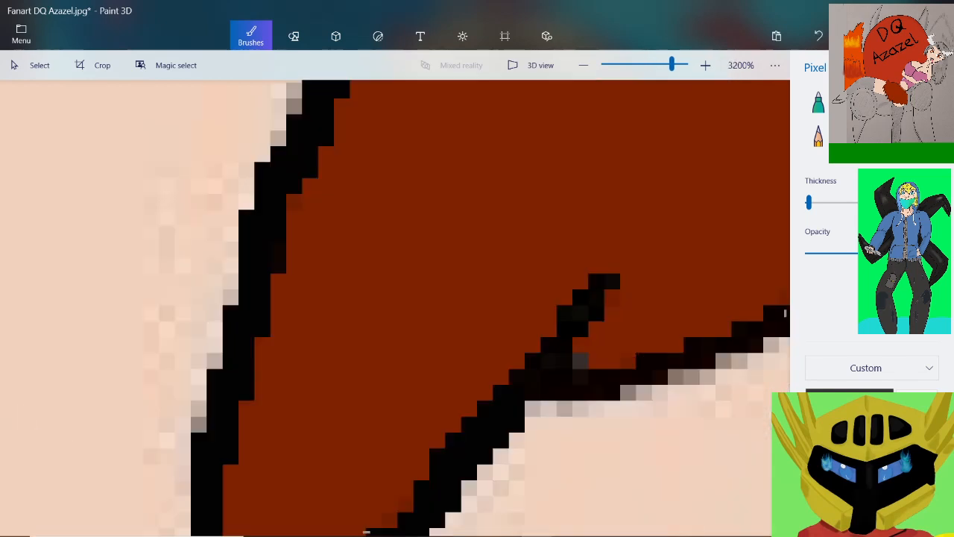
mouse_move(612, 297)
left_mouse_down()
mouse_move(581, 289)
mouse_move(516, 361)
mouse_move(549, 385)
mouse_move(734, 335)
left_mouse_up()
scroll(664, 371, "down", 5)
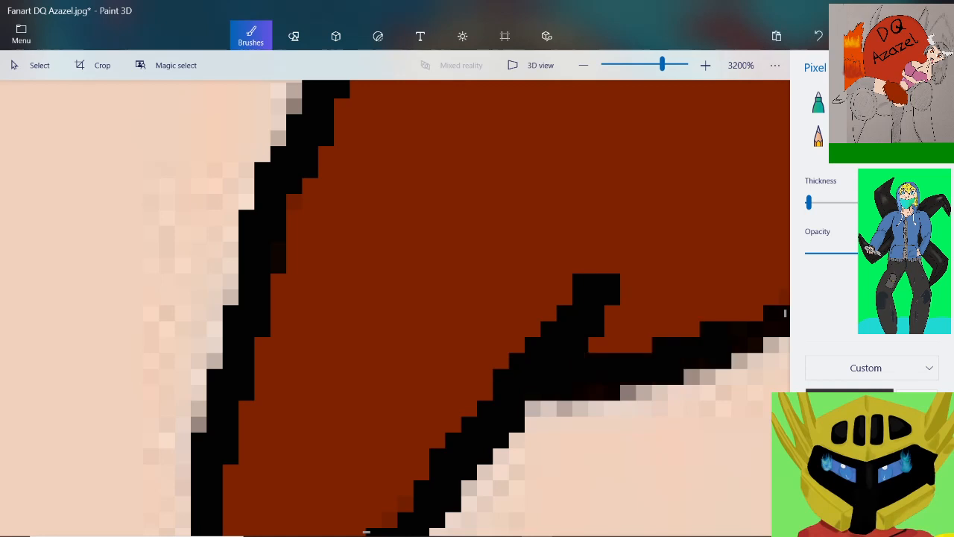
scroll(745, 320, "up", 5)
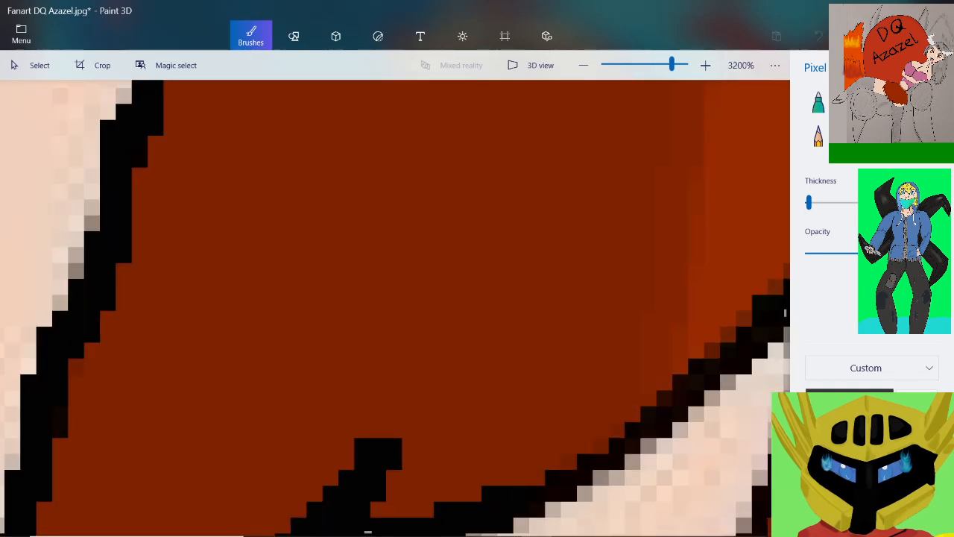
mouse_move(521, 480)
left_mouse_down()
mouse_move(628, 445)
mouse_move(708, 383)
mouse_move(752, 319)
left_mouse_up()
scroll(749, 321, "down", 6)
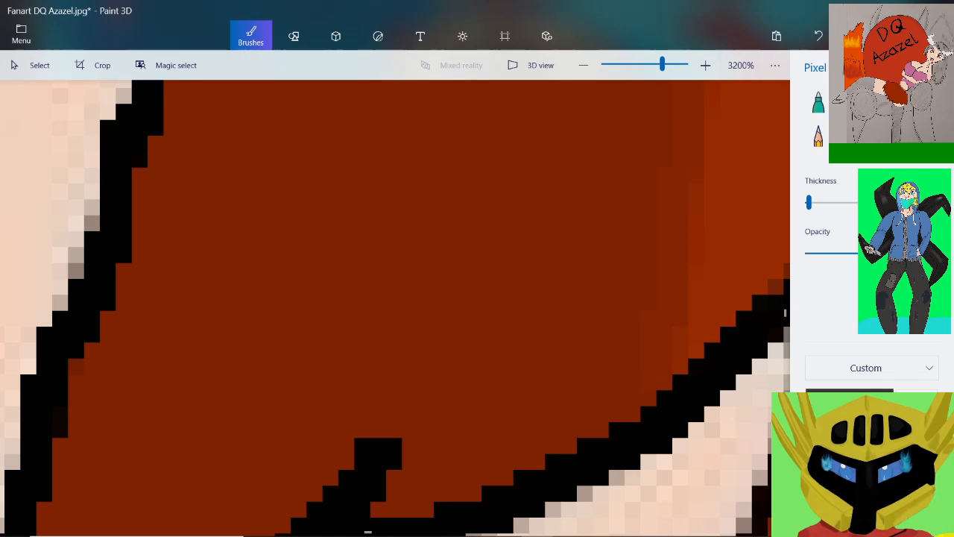
Thicken the fold line above the third notch in solid black and cover the uneven pixels around the notch's peak
scroll(735, 364, "up", 6)
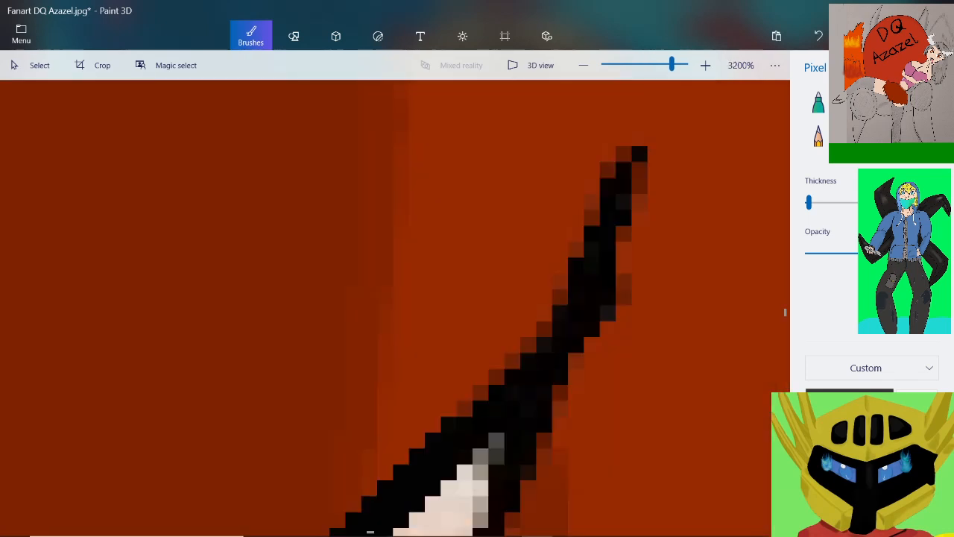
mouse_move(639, 170)
left_mouse_down()
mouse_move(624, 249)
mouse_move(434, 425)
left_mouse_up()
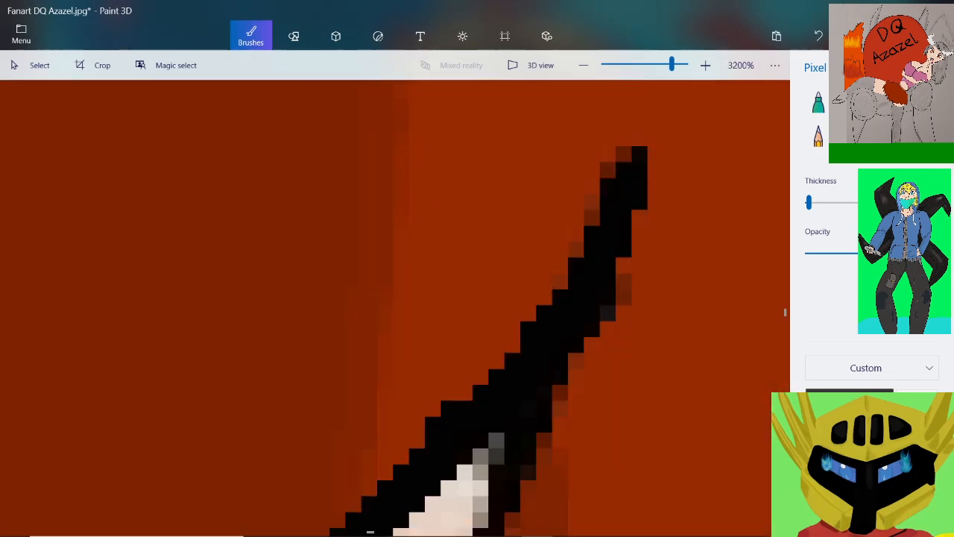
left_click_drag(576, 360, 480, 520)
scroll(481, 514, "down", 1)
scroll(554, 328, "down", 5)
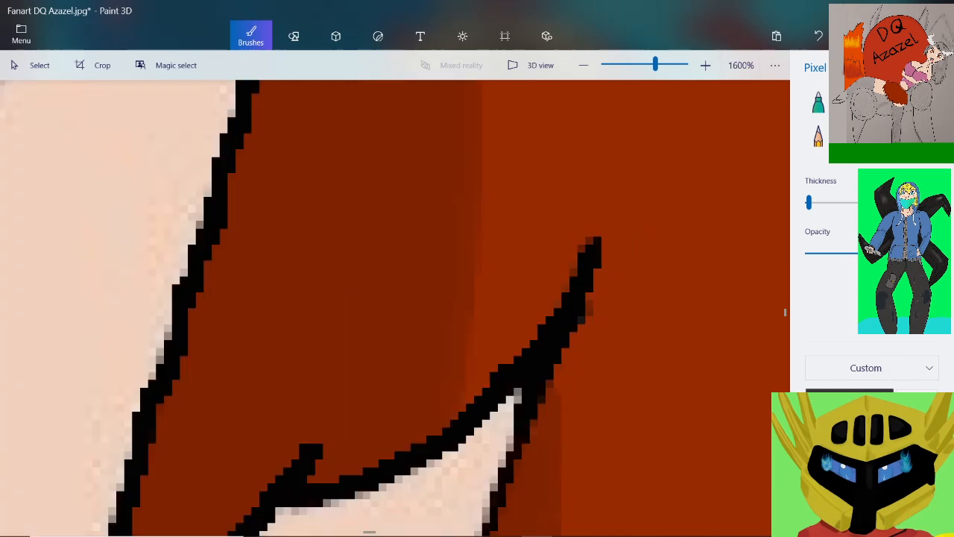
Blacken the fourth spike's outer edge from the notch down to its pointed tip, covering the grey pixels against the skin
scroll(532, 445, "up", 3)
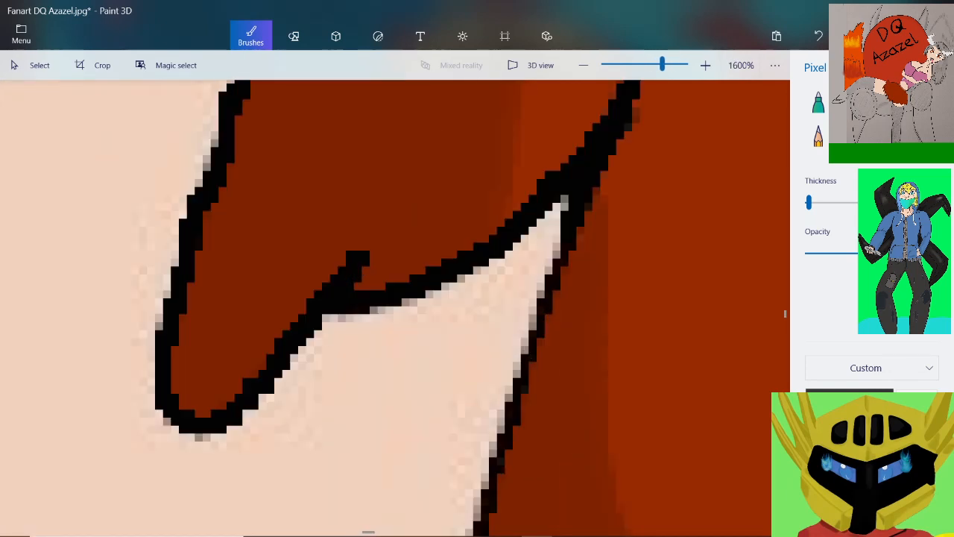
mouse_move(568, 237)
left_mouse_down()
mouse_move(505, 386)
mouse_move(478, 504)
left_mouse_up()
scroll(537, 227, "down", 2)
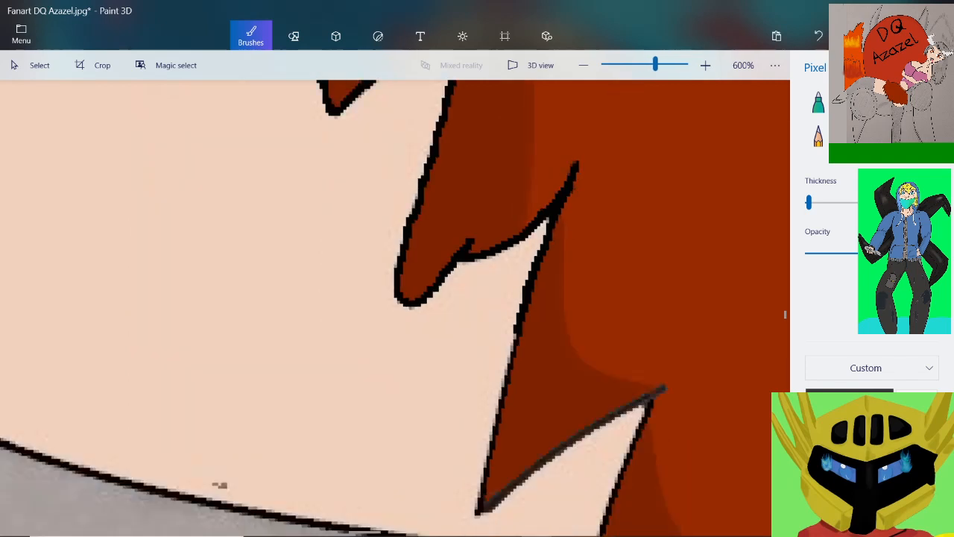
scroll(508, 374, "up", 2)
left_click_drag(521, 242, 466, 522)
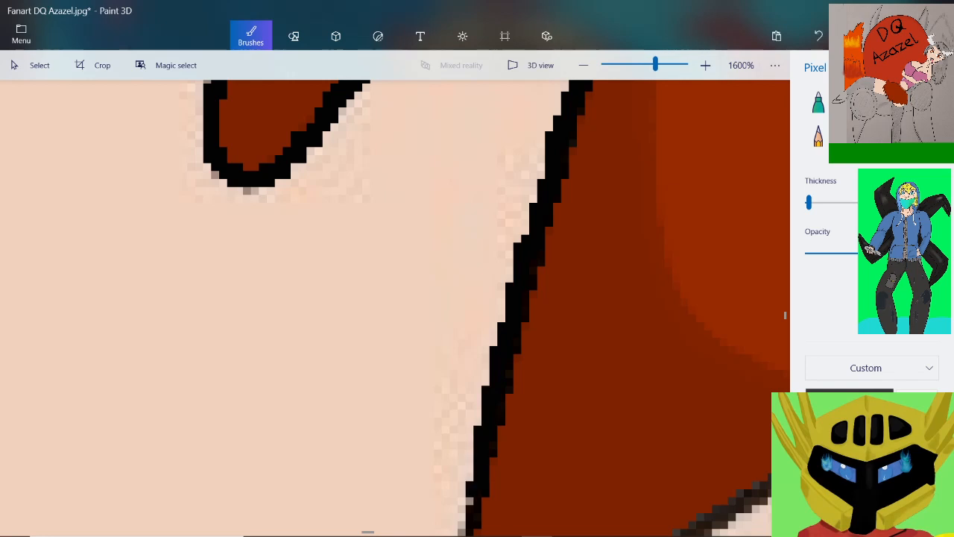
scroll(497, 317, "down", 2)
scroll(494, 450, "up", 3)
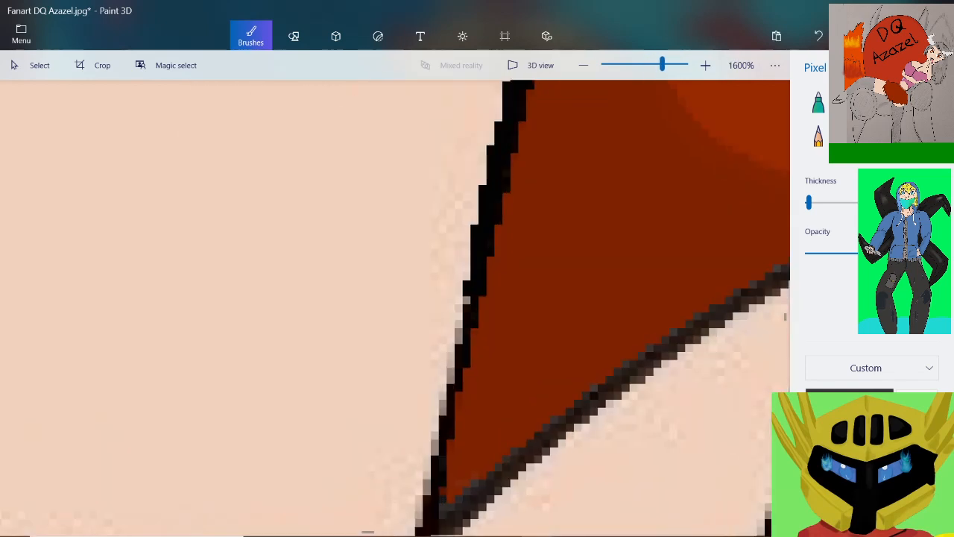
left_click_drag(464, 294, 422, 526)
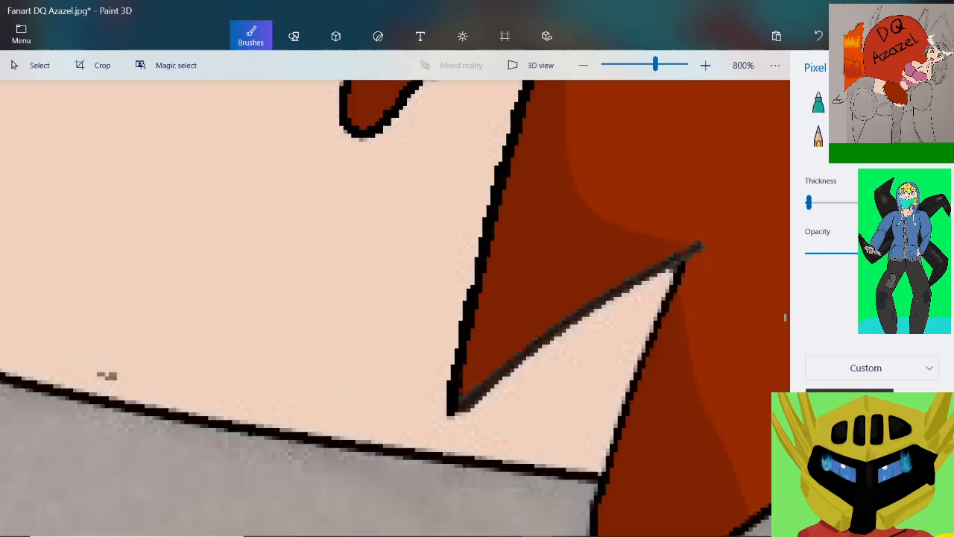
scroll(481, 298, "down", 2)
Blacken the fourth spike's pointed tip and the lower half of its underside, covering the dark grey pixels
scroll(481, 403, "up", 2)
scroll(481, 403, "up", 2)
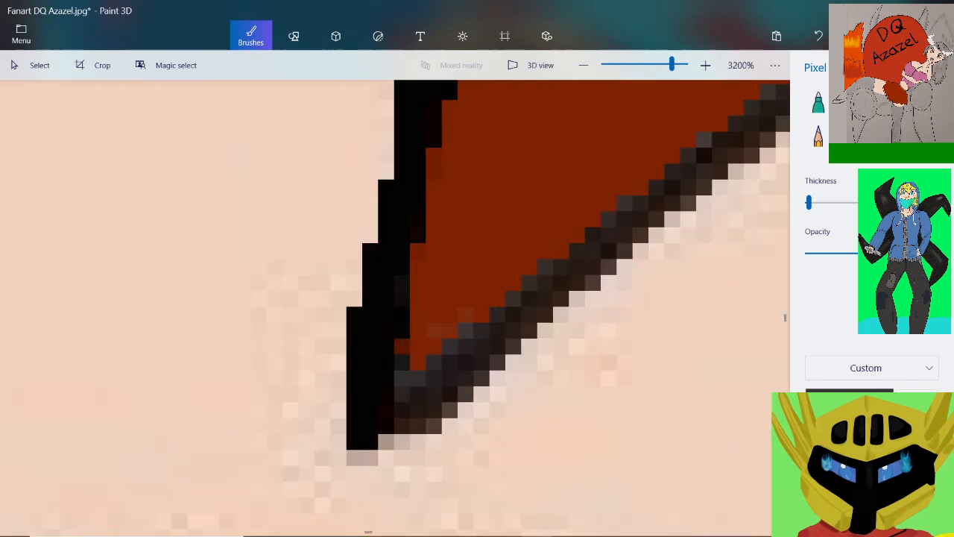
mouse_move(394, 434)
left_mouse_down()
mouse_move(442, 402)
mouse_move(521, 307)
mouse_move(409, 386)
left_mouse_up()
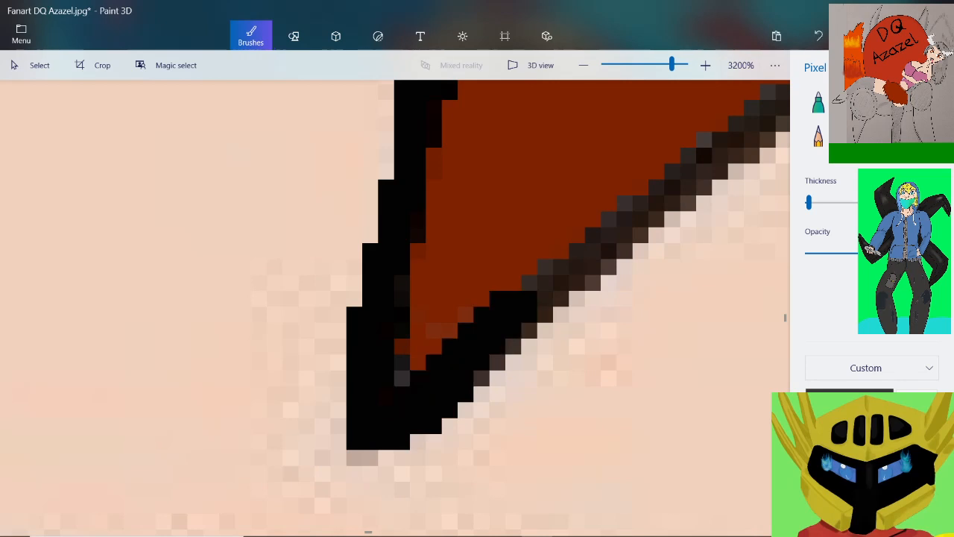
mouse_move(641, 203)
left_mouse_down()
mouse_move(560, 244)
mouse_move(493, 367)
left_mouse_up()
scroll(536, 328, "down", 2)
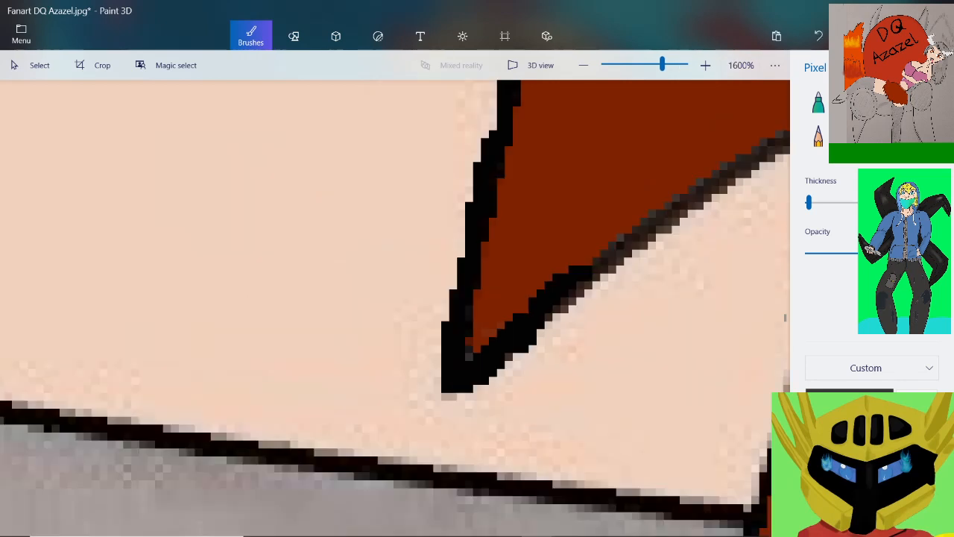
scroll(708, 193, "up", 2)
left_click_drag(675, 200, 437, 410)
scroll(527, 283, "down", 2)
Continue the black outline along the upper half of the fourth spike's underside to the notch's peak and just below it
scroll(679, 188, "up", 1)
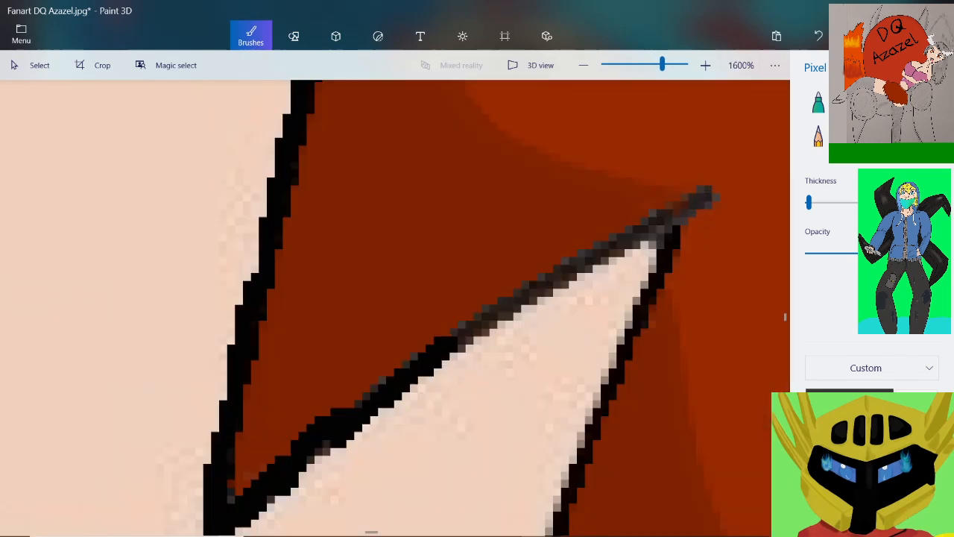
scroll(559, 298, "up", 1)
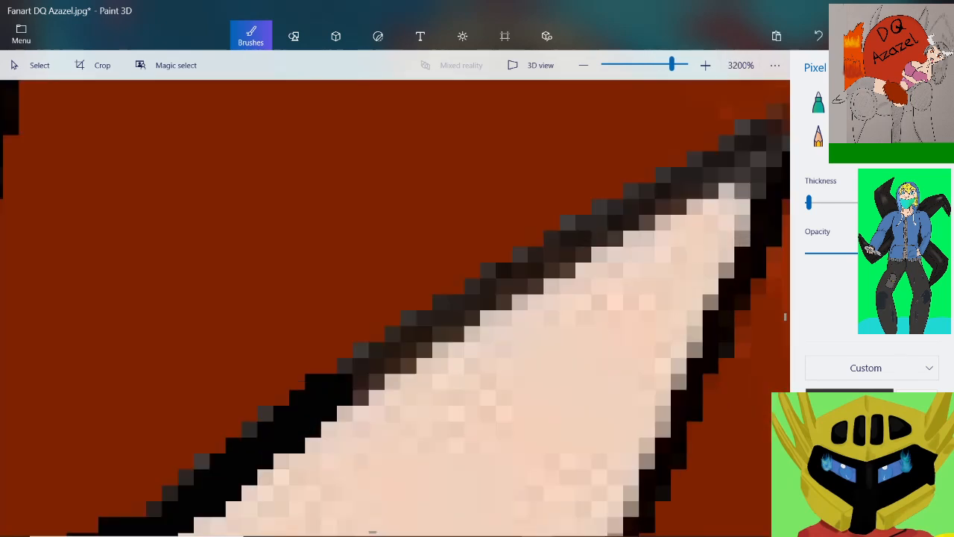
mouse_move(328, 384)
left_mouse_down()
mouse_move(410, 313)
mouse_move(638, 187)
left_mouse_up()
scroll(708, 162, "down", 1)
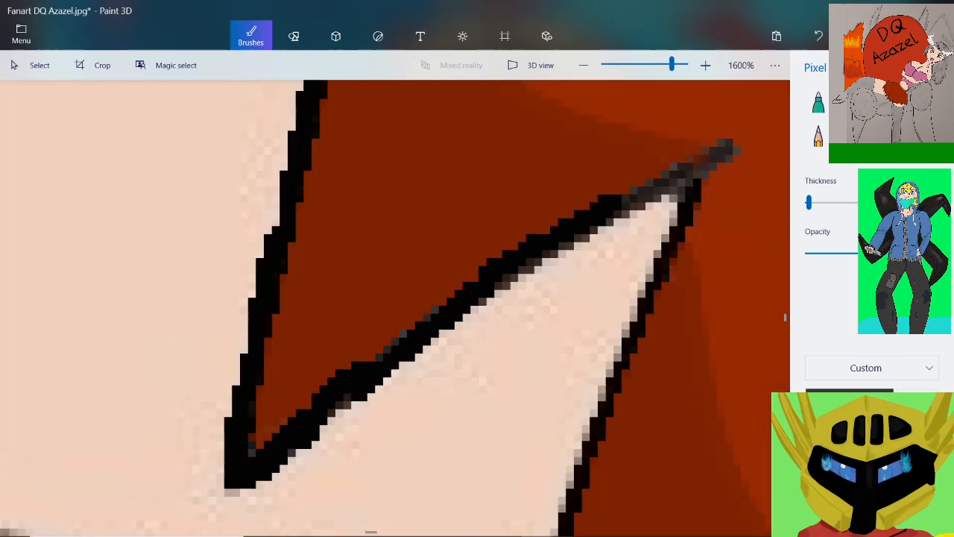
scroll(770, 123, "up", 1)
left_click_drag(474, 282, 682, 165)
mouse_move(633, 224)
left_mouse_down()
mouse_move(593, 253)
mouse_move(561, 354)
left_mouse_up()
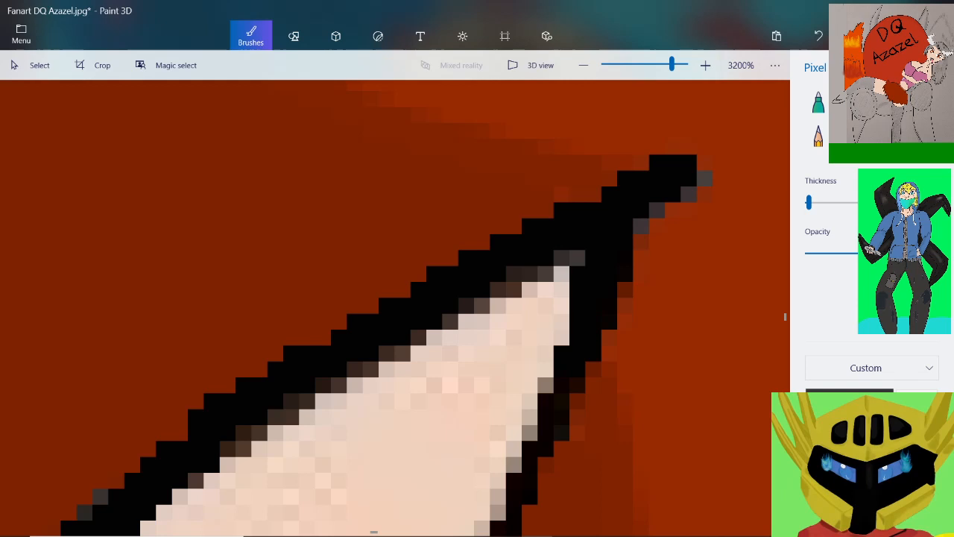
scroll(655, 127, "down", 1)
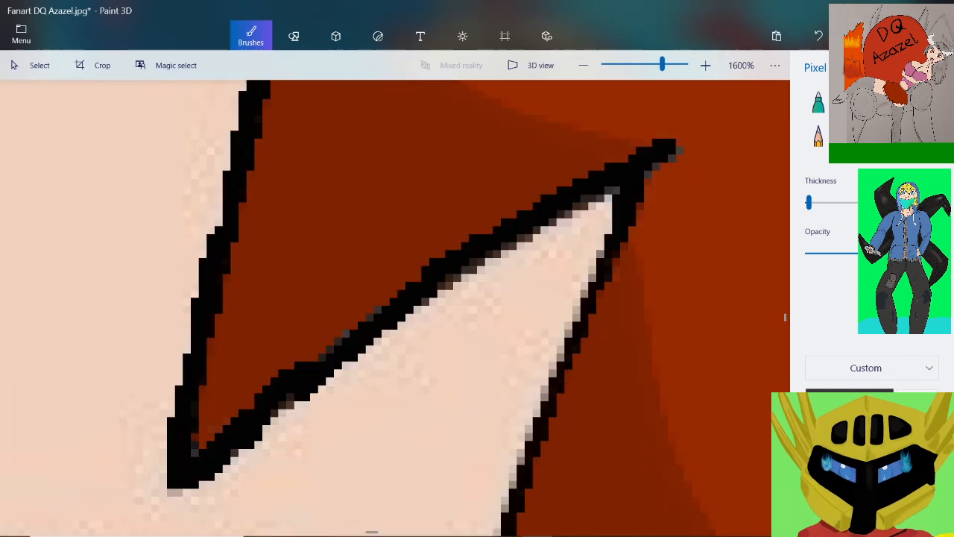
Thicken the fifth spike's outer edge in black from the notch down past the grey body's top line
mouse_move(602, 244)
left_mouse_down()
mouse_move(544, 403)
mouse_move(533, 480)
left_mouse_up()
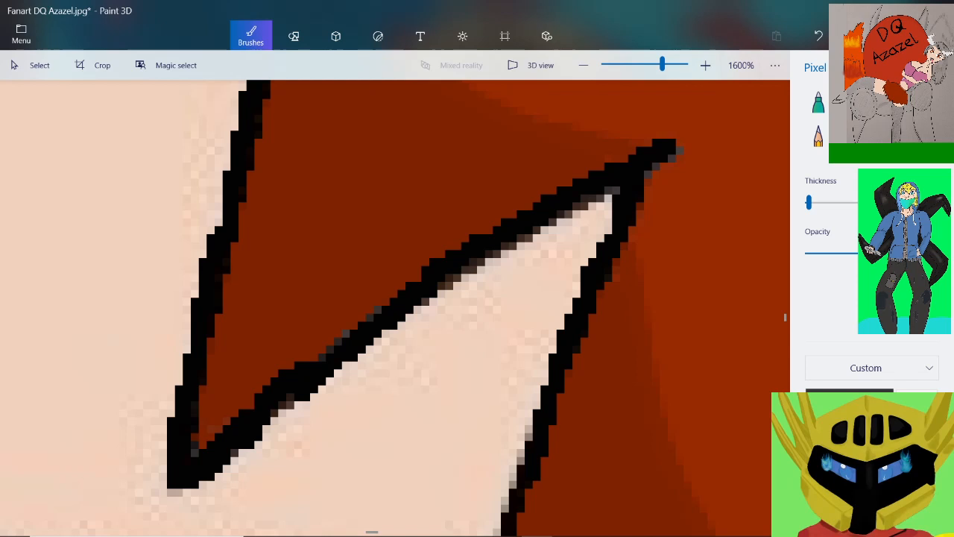
scroll(18, 376, "down", 2)
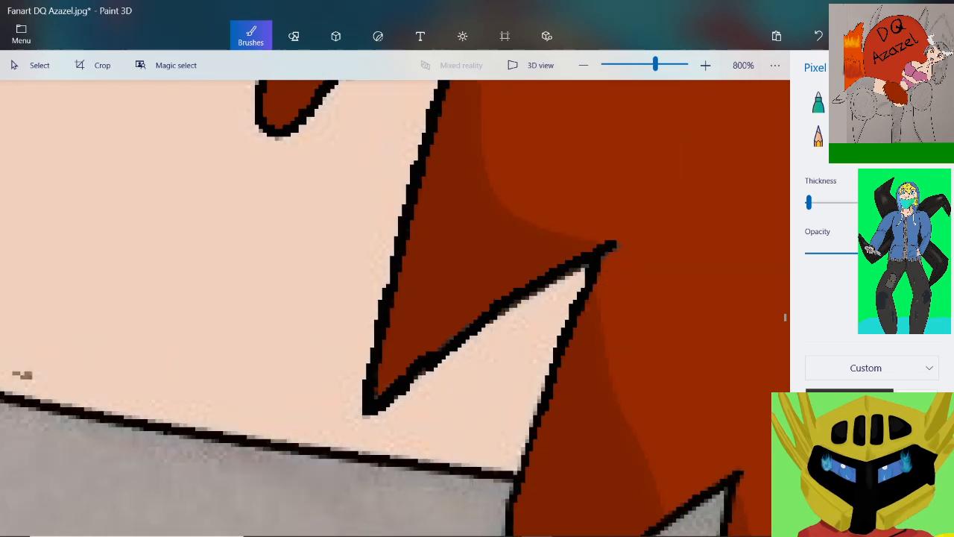
scroll(17, 376, "up", 4)
left_click_drag(530, 246, 469, 464)
scroll(533, 341, "down", 2)
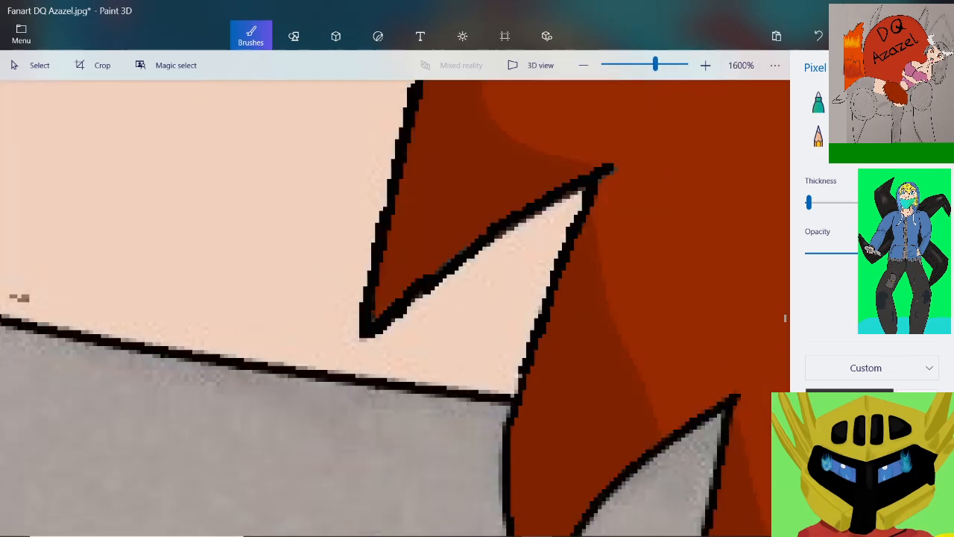
scroll(490, 446, "up", 1)
left_click_drag(552, 274, 513, 438)
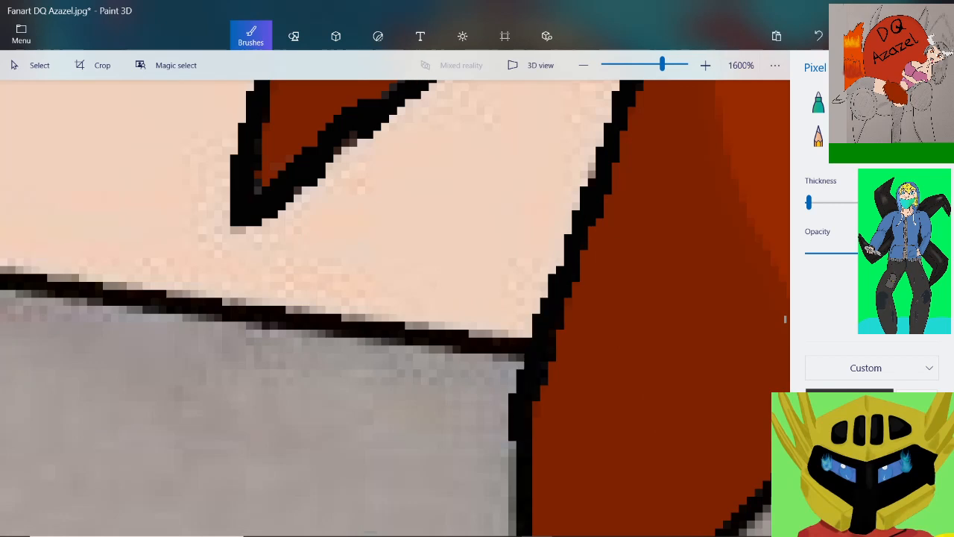
scroll(528, 247, "down", 2)
Thicken the black outline around the fifth spike's tip, along its outer edge against the grey and its curved underside
scroll(541, 436, "up", 2)
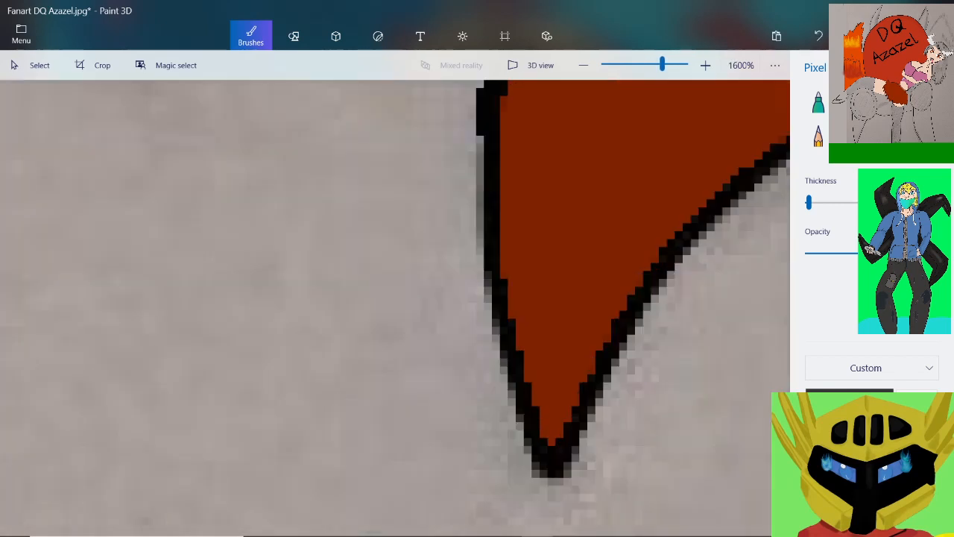
left_click_drag(481, 133, 480, 176)
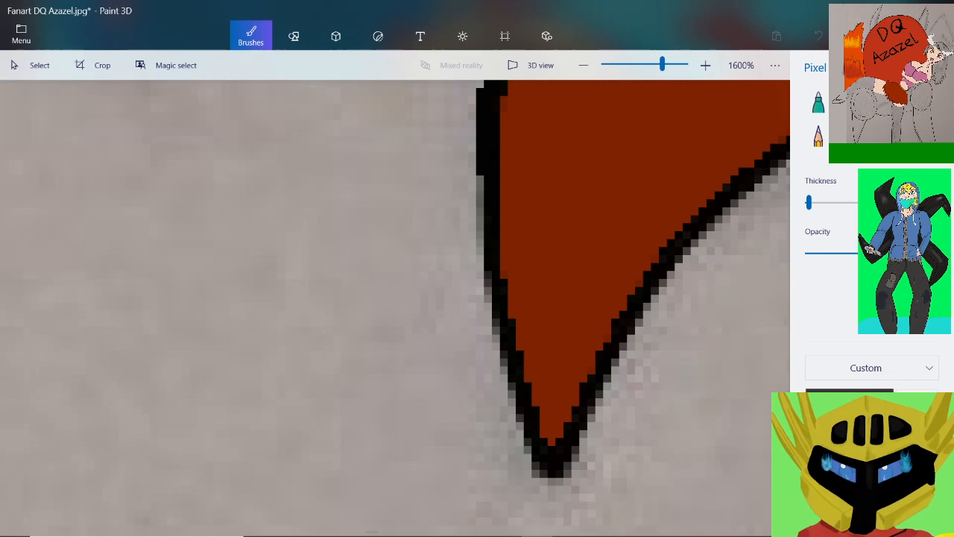
mouse_move(480, 222)
left_mouse_down()
mouse_move(493, 351)
mouse_move(550, 450)
mouse_move(634, 288)
mouse_move(789, 153)
left_mouse_up()
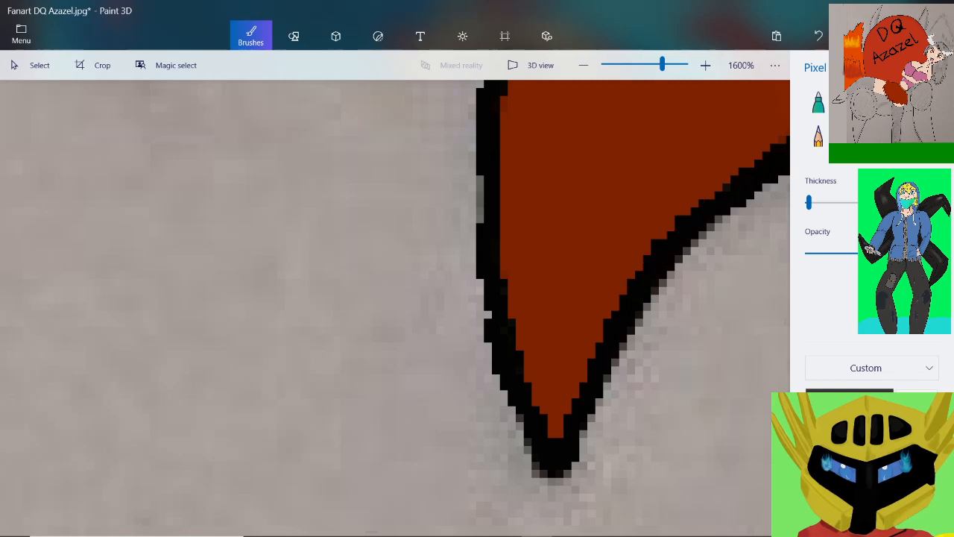
scroll(382, 142, "down", 2)
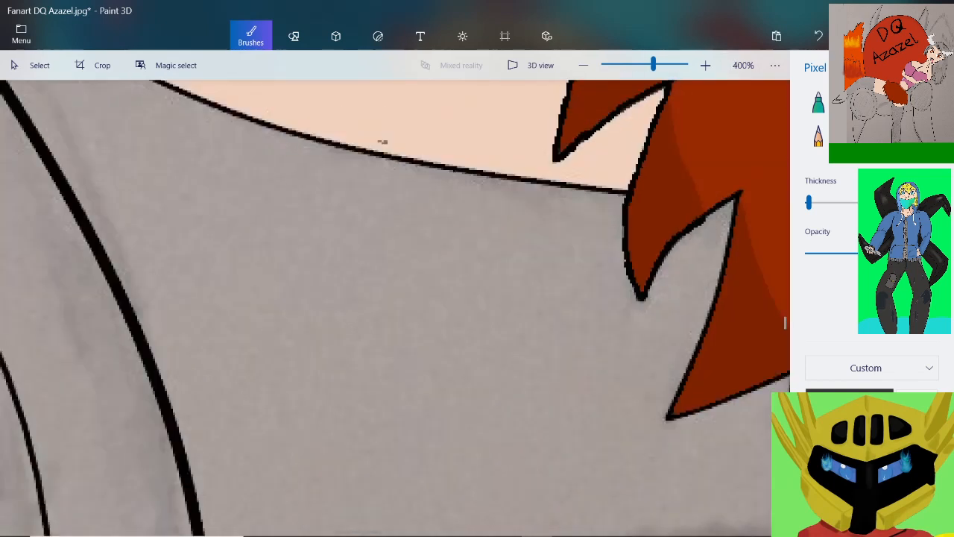
Fill both edges of the grey notch's peak after the fifth spike in solid black and save the picture
scroll(383, 142, "up", 3)
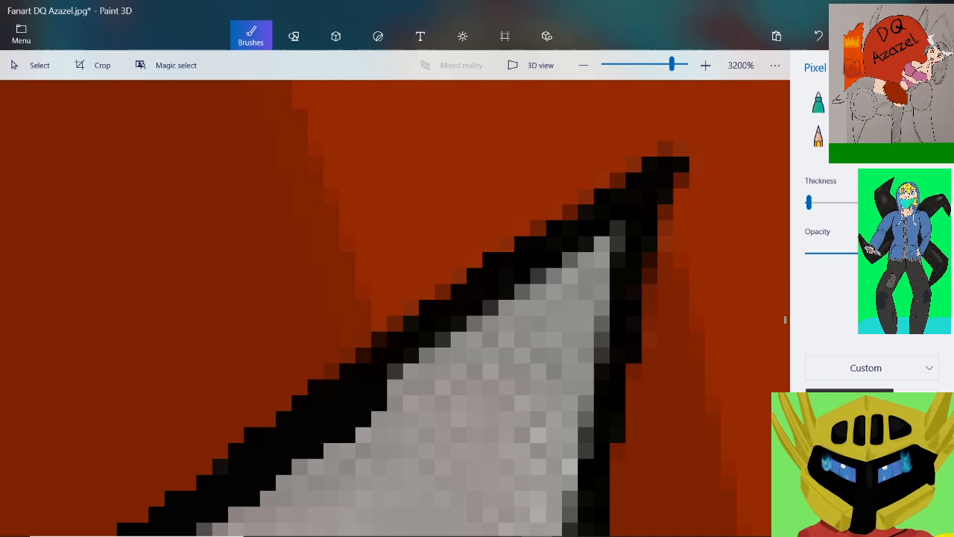
mouse_move(389, 388)
left_mouse_down()
mouse_move(508, 283)
mouse_move(553, 216)
mouse_move(665, 149)
left_mouse_up()
mouse_move(658, 158)
left_mouse_down()
mouse_move(602, 260)
mouse_move(602, 358)
left_mouse_up()
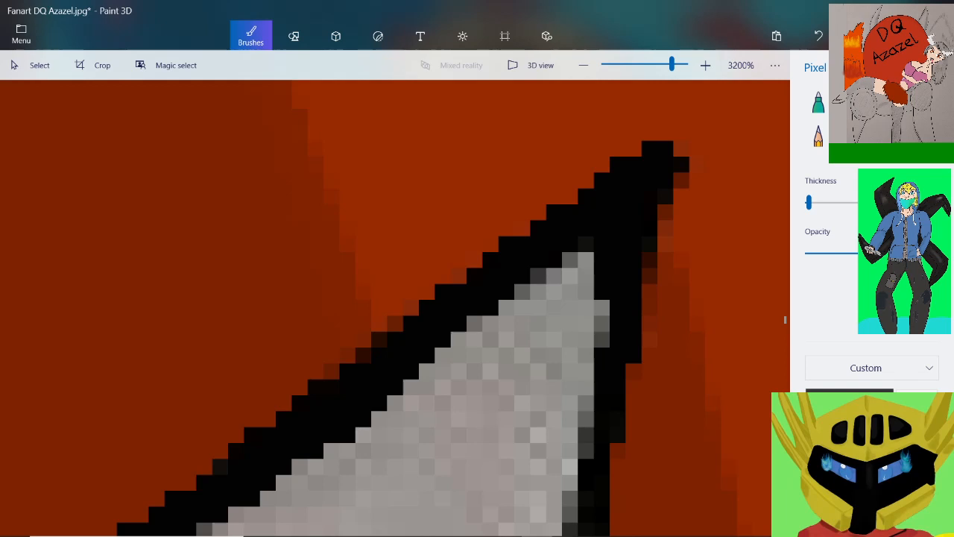
left_click_drag(602, 307, 602, 350)
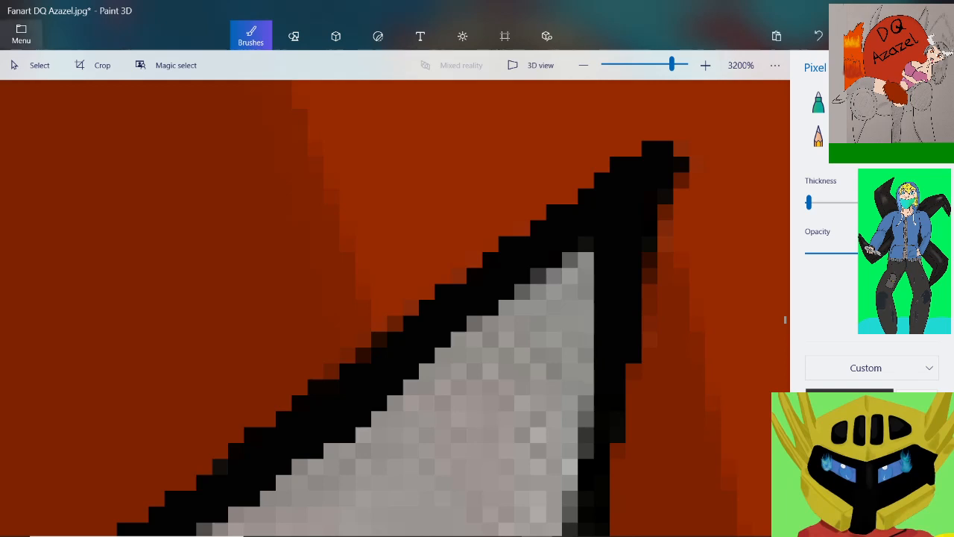
left_click(21, 34)
left_click(39, 162)
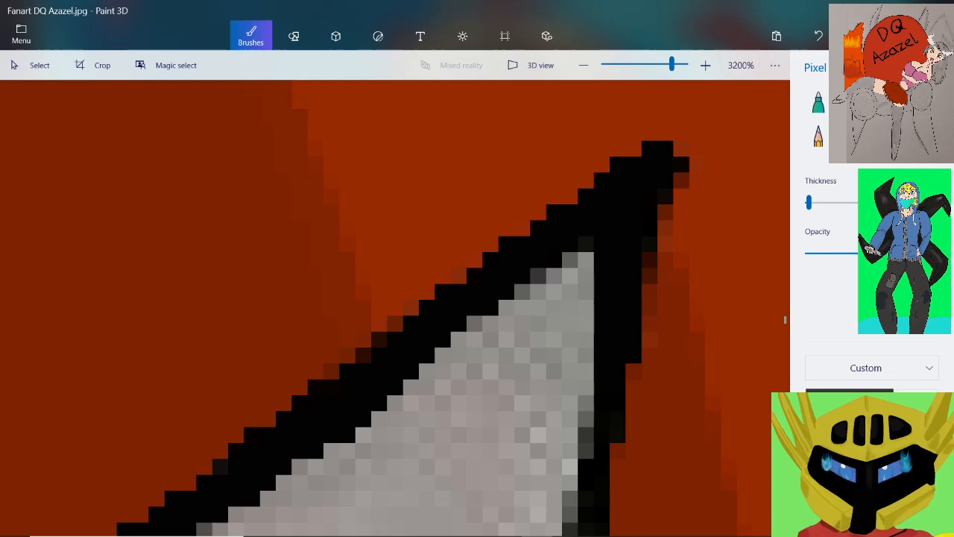
Thicken the upper stretch of the sixth spike's outer edge in black just below the notch's peak
scroll(534, 422, "down", 1)
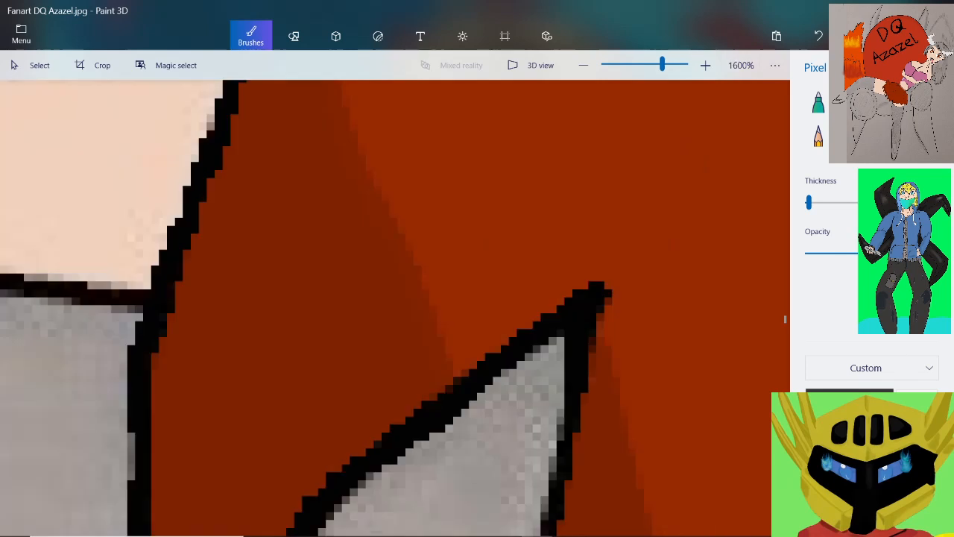
scroll(539, 432, "down", 2)
scroll(558, 514, "up", 3)
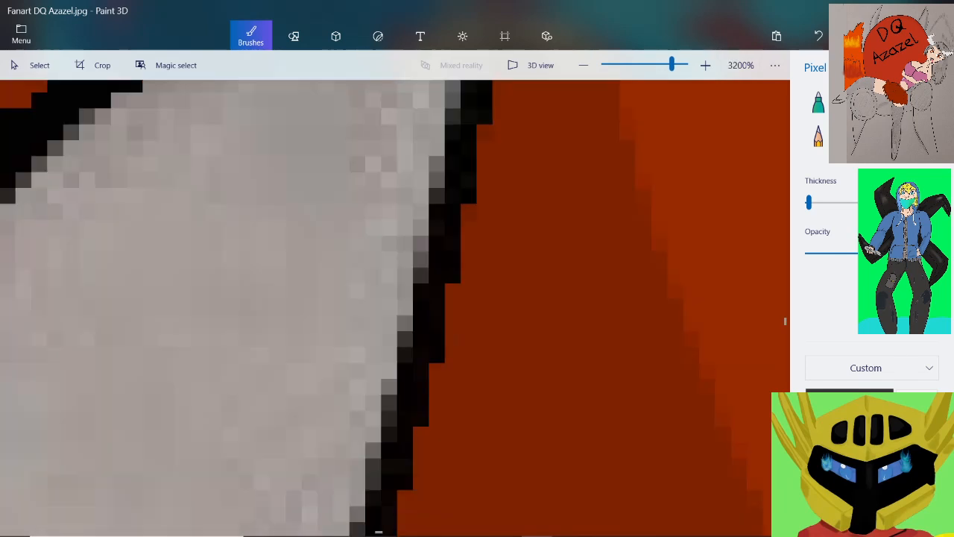
scroll(449, 179, "down", 1)
scroll(483, 147, "up", 1)
scroll(483, 147, "down", 1)
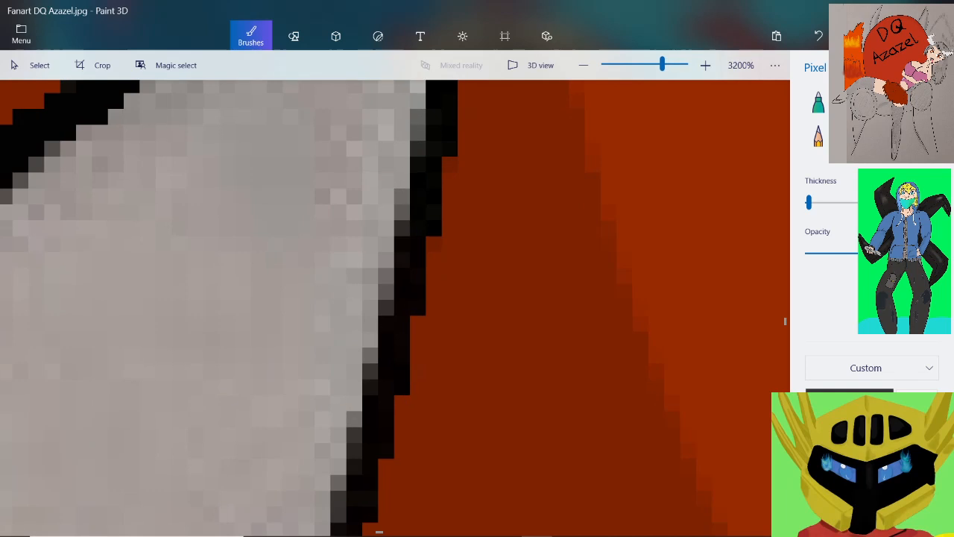
scroll(458, 147, "down", 1)
scroll(458, 124, "up", 2)
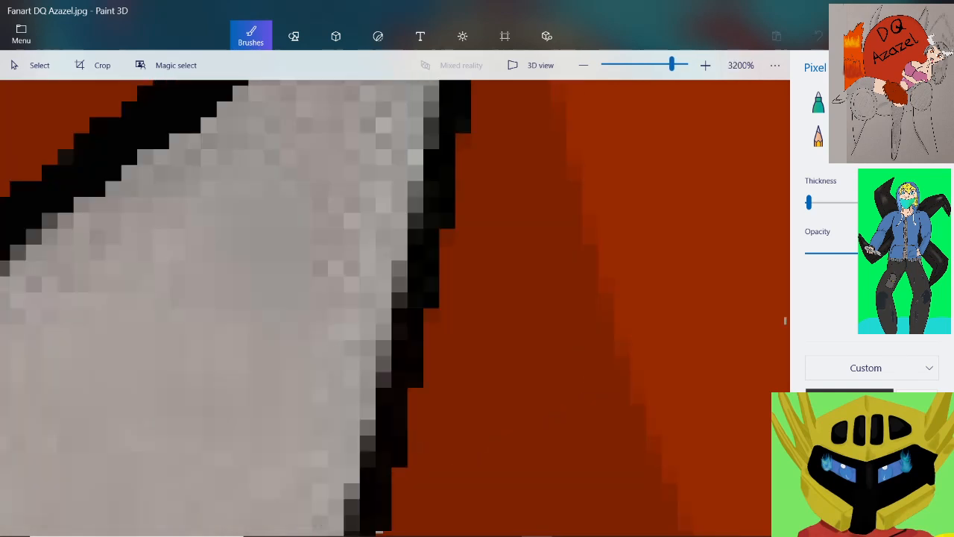
left_click_drag(431, 110, 416, 221)
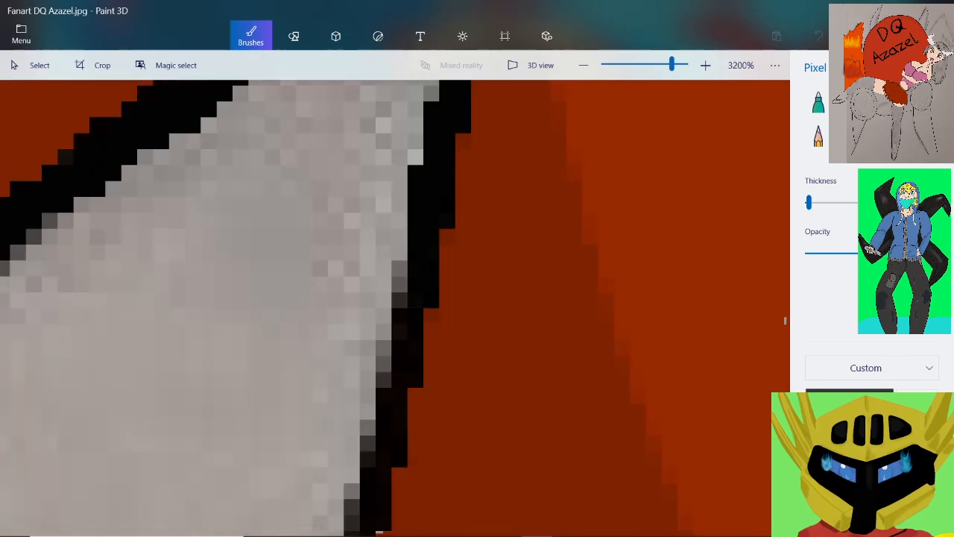
left_click_drag(432, 309, 415, 417)
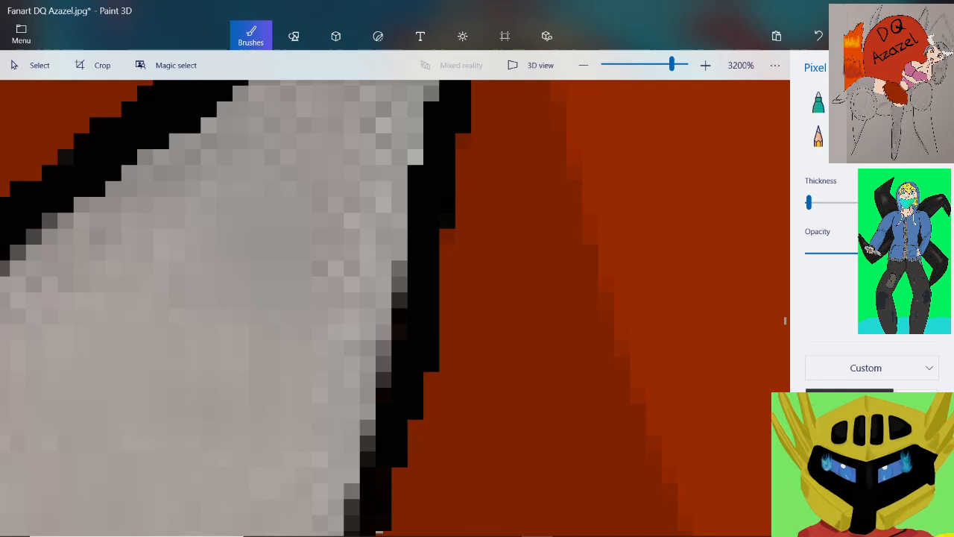
Blacken the middle stretch of the sixth spike's outer edge, covering the uneven pixels against the grey body
scroll(406, 281, "down", 2)
scroll(361, 387, "up", 2)
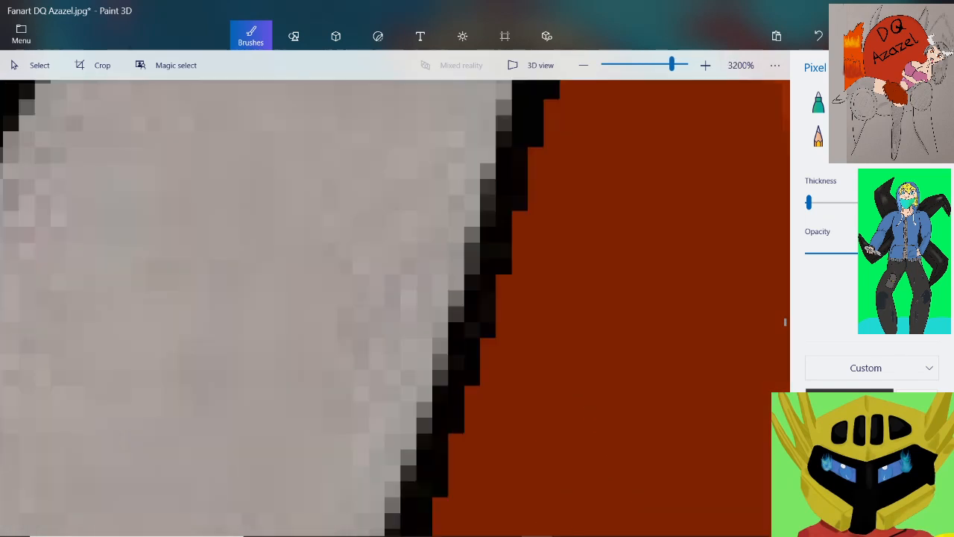
mouse_move(504, 101)
left_mouse_down()
mouse_move(488, 148)
mouse_move(472, 336)
mouse_move(480, 399)
mouse_move(440, 504)
left_mouse_up()
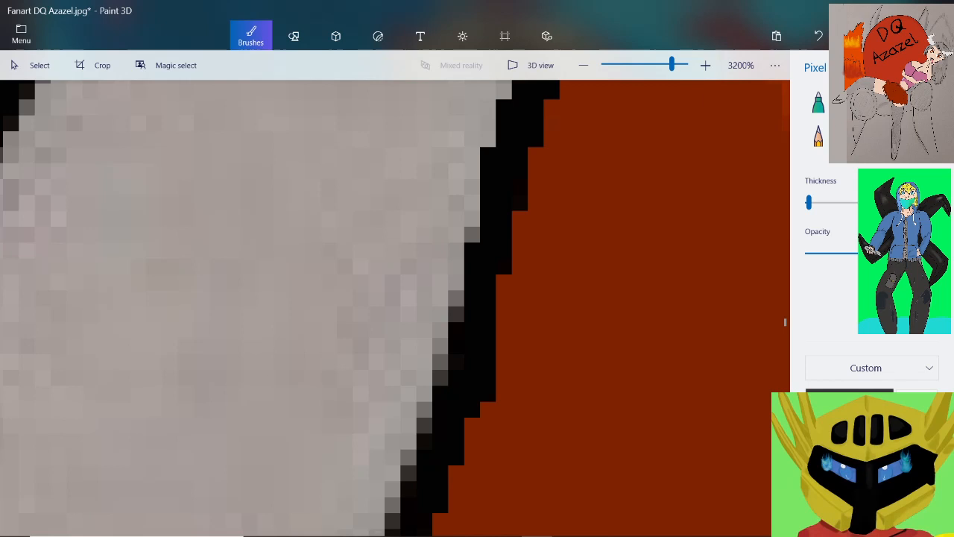
scroll(488, 325, "down", 2)
scroll(465, 438, "up", 1)
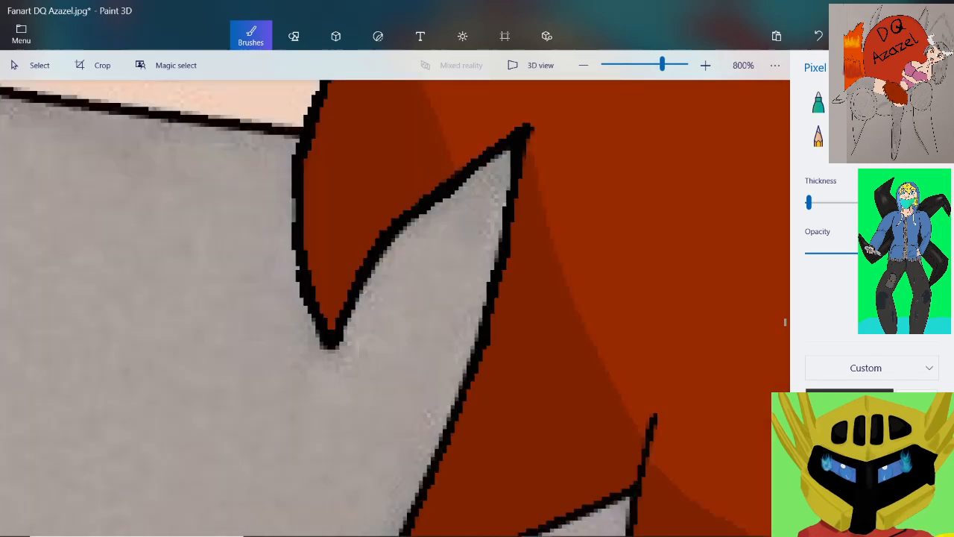
scroll(390, 423, "up", 1)
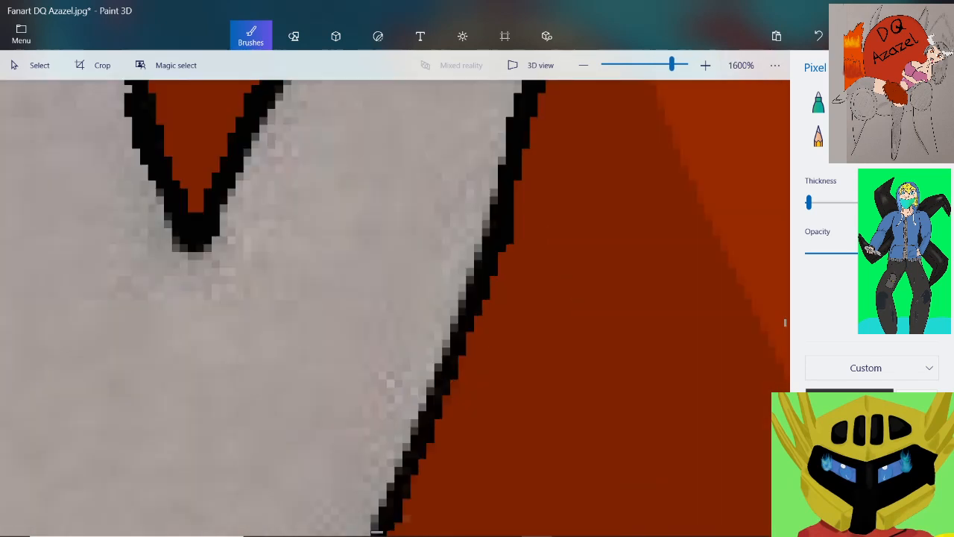
mouse_move(583, 92)
left_mouse_down()
mouse_move(544, 242)
mouse_move(479, 391)
mouse_move(453, 501)
left_mouse_up()
scroll(464, 423, "down", 2)
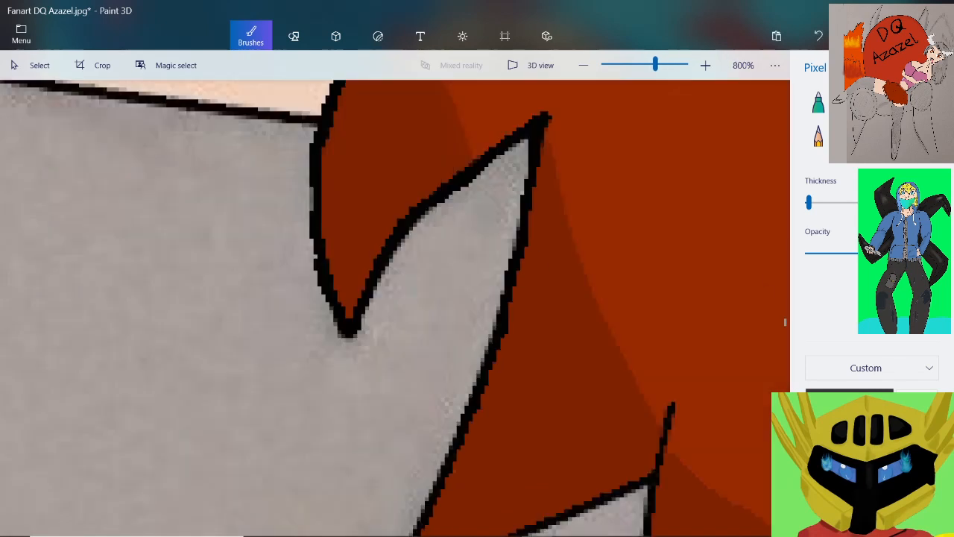
Extend the solid black outline along the lower stretch of the sixth spike's outer edge
scroll(416, 518, "up", 1)
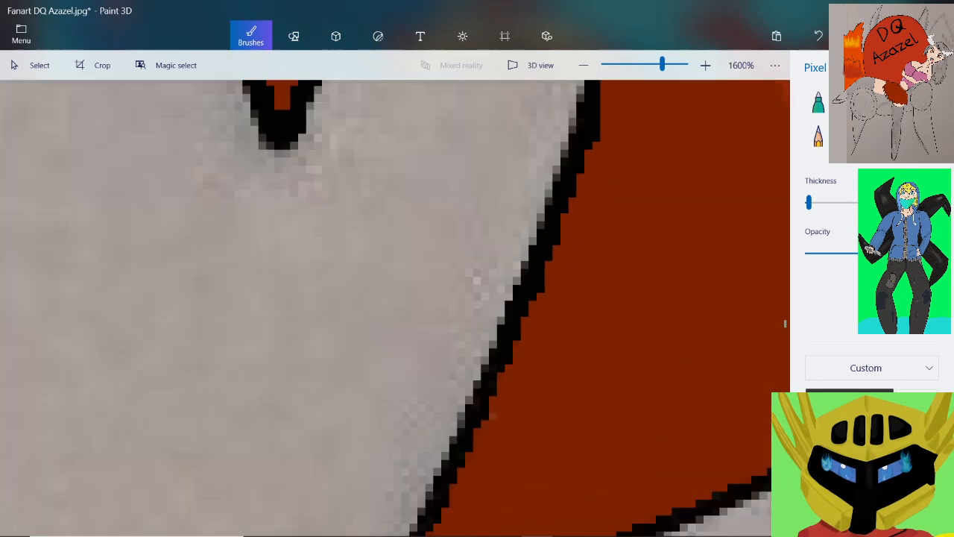
scroll(495, 403, "up", 1)
mouse_move(498, 267)
left_mouse_down()
mouse_move(458, 363)
mouse_move(461, 406)
left_mouse_up()
scroll(450, 392, "down", 2)
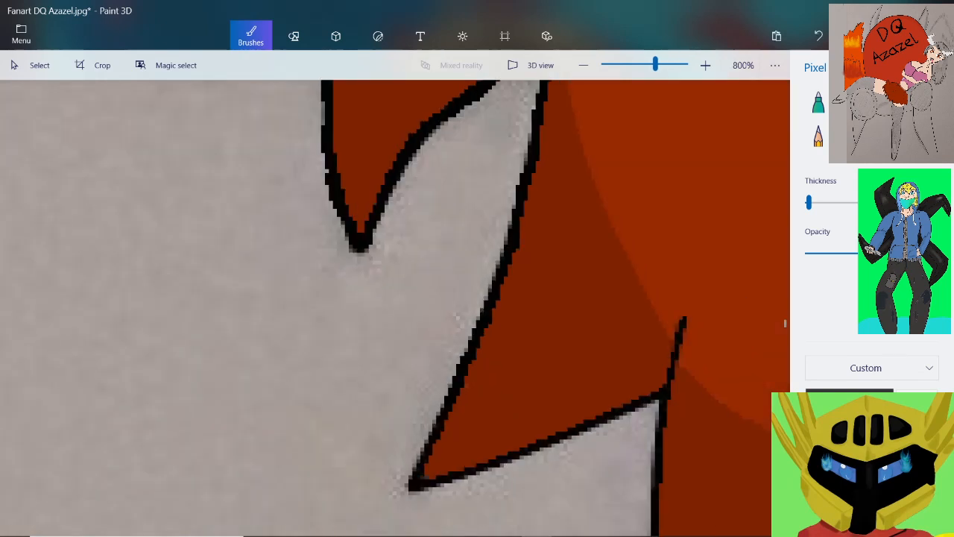
Blacken the outline around the sixth spike's pointed tip and thicken the first part of its underside
scroll(426, 492, "up", 2)
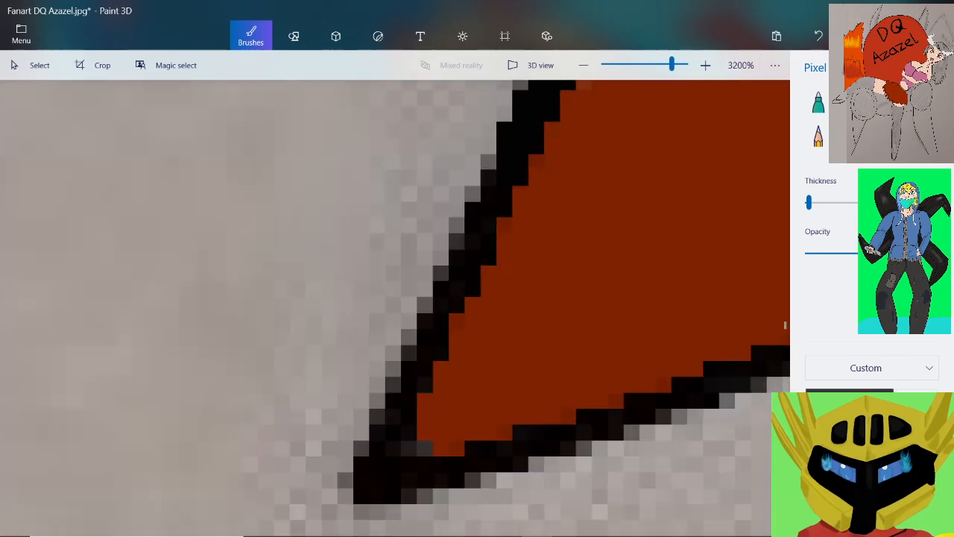
mouse_move(521, 142)
left_mouse_down()
mouse_move(520, 162)
mouse_move(422, 375)
mouse_move(362, 447)
mouse_move(345, 498)
left_mouse_up()
mouse_move(418, 495)
left_mouse_down()
mouse_move(507, 433)
mouse_move(717, 350)
left_mouse_up()
scroll(534, 337, "down", 2)
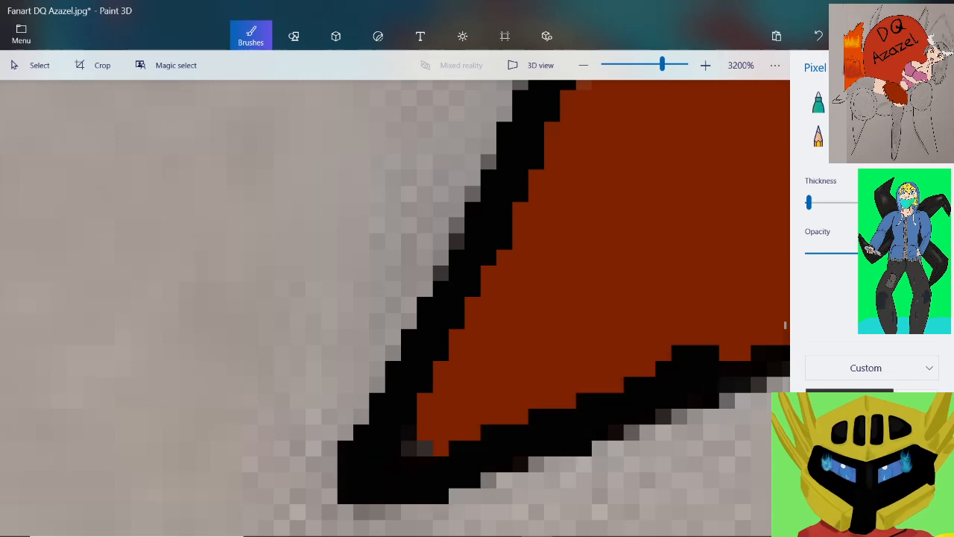
Thicken the middle stretch of the sixth spike's underside with solid black, covering the uneven pixels along the red fill
scroll(676, 306, "up", 2)
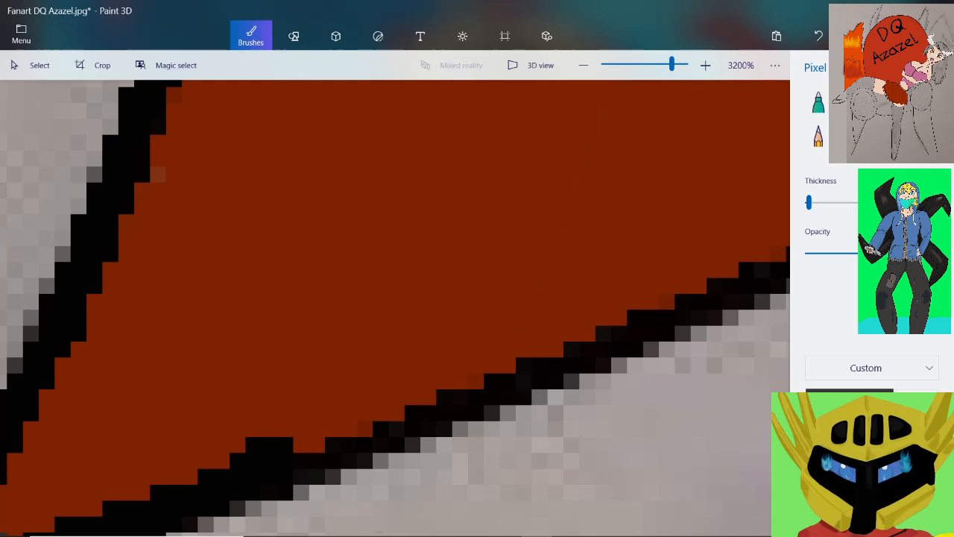
mouse_move(287, 454)
left_mouse_down()
mouse_move(309, 445)
mouse_move(332, 414)
mouse_move(501, 375)
left_mouse_up()
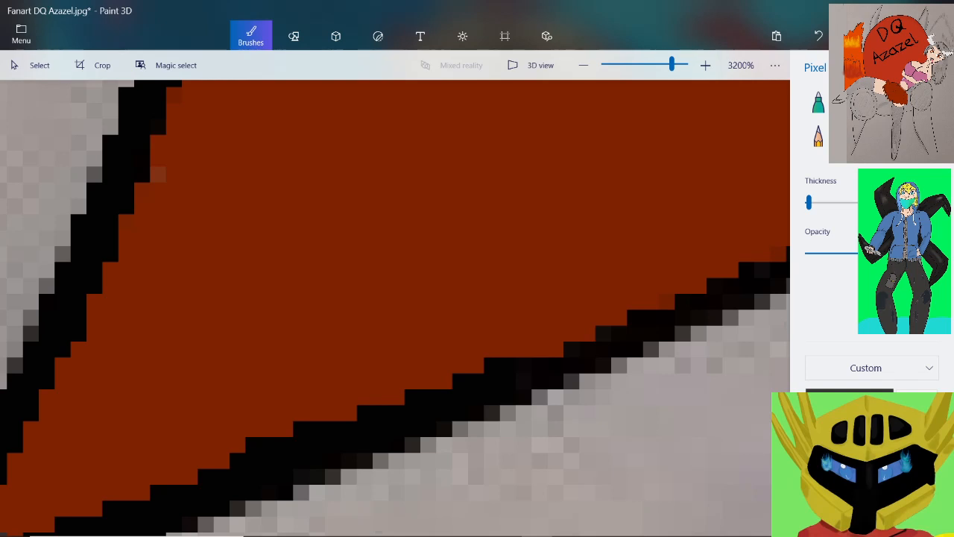
mouse_move(476, 365)
left_mouse_down()
mouse_move(619, 342)
mouse_move(651, 349)
mouse_move(683, 301)
left_mouse_up()
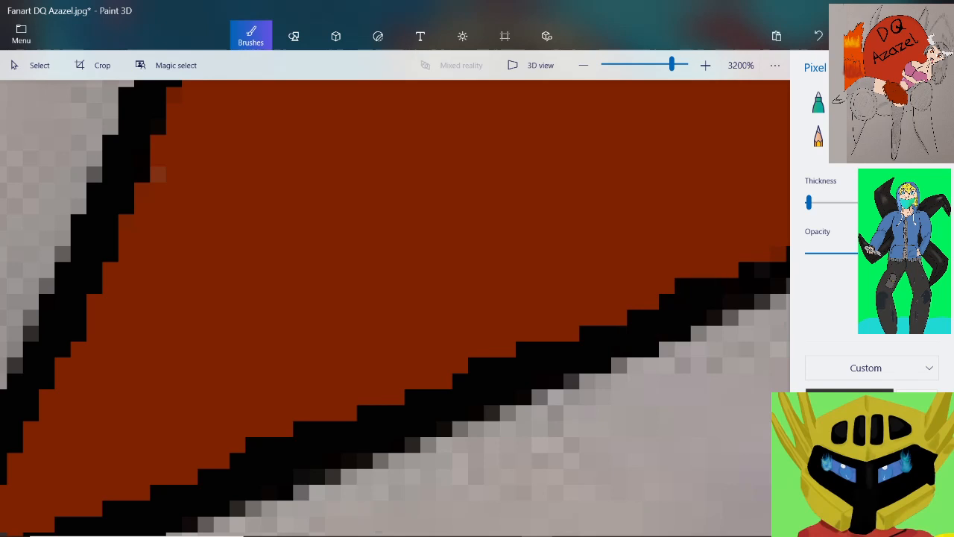
Blacken the rest of the sixth spike's underside up to the notch and thicken the short fold line above it
scroll(687, 287, "down", 2)
scroll(784, 247, "up", 2)
scroll(760, 253, "up", 1)
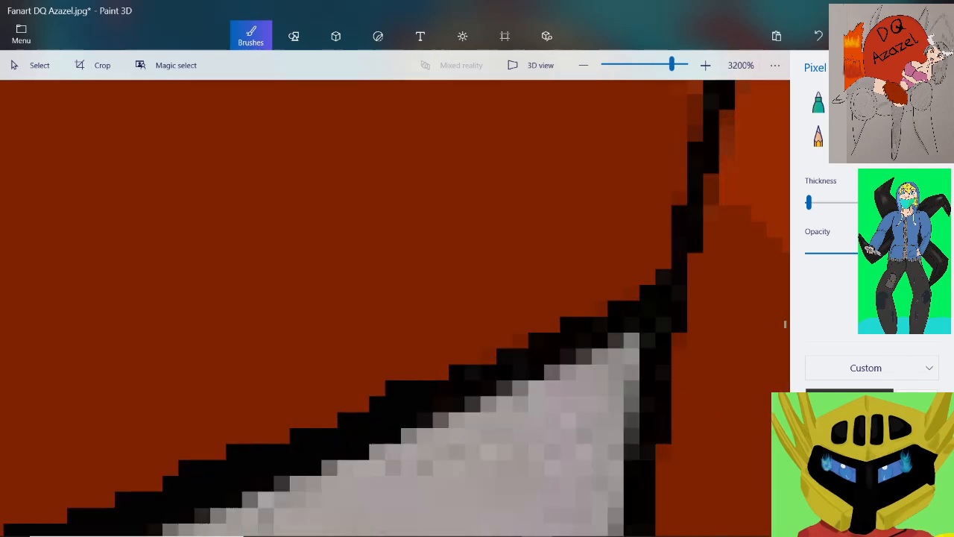
mouse_move(457, 373)
left_mouse_down()
mouse_move(632, 293)
mouse_move(680, 293)
left_mouse_up()
scroll(396, 307, "down", 2)
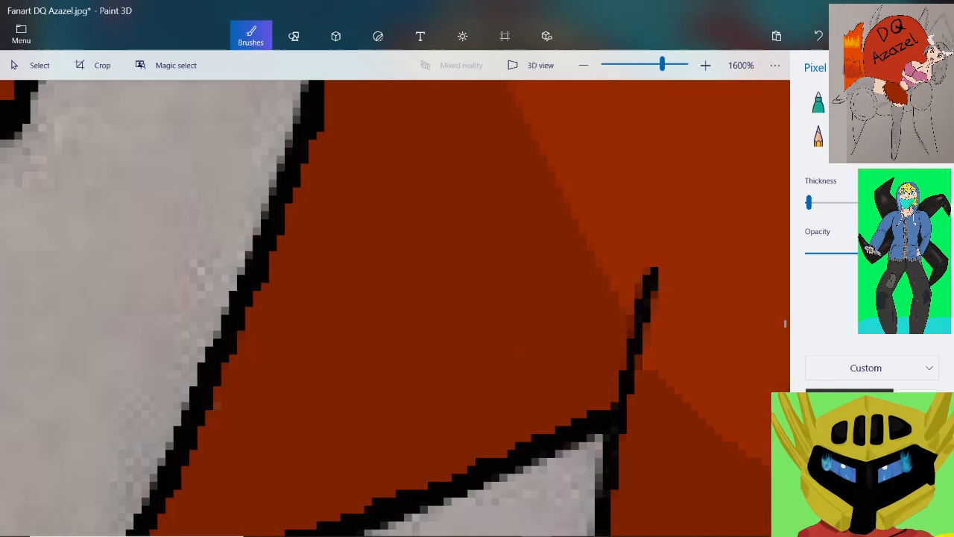
mouse_move(649, 269)
left_mouse_down()
mouse_move(620, 348)
mouse_move(609, 408)
left_mouse_up()
scroll(571, 294, "down", 2)
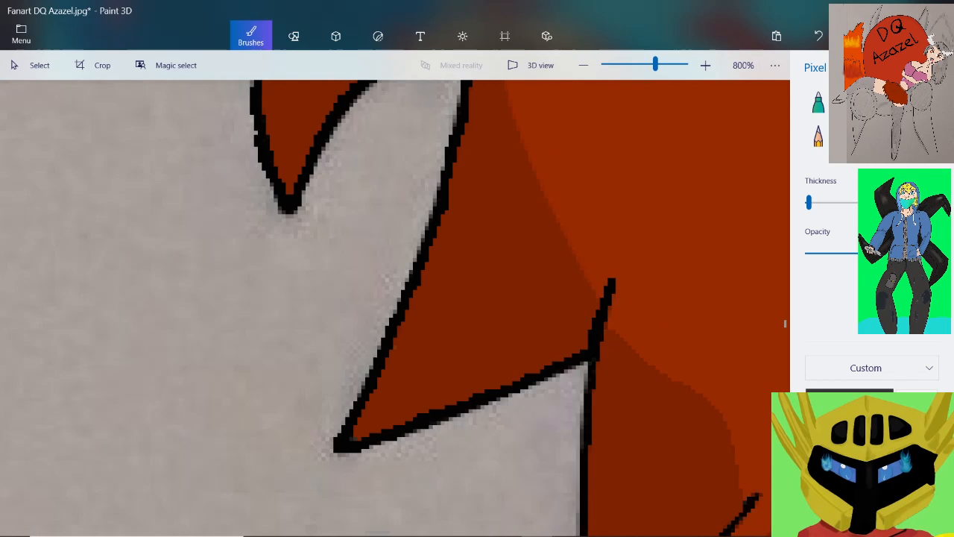
Clean up the notch corner and blacken the upper stretch of the seventh spike's vertical outer edge
scroll(597, 440, "up", 2)
scroll(597, 439, "down", 1)
scroll(596, 440, "up", 1)
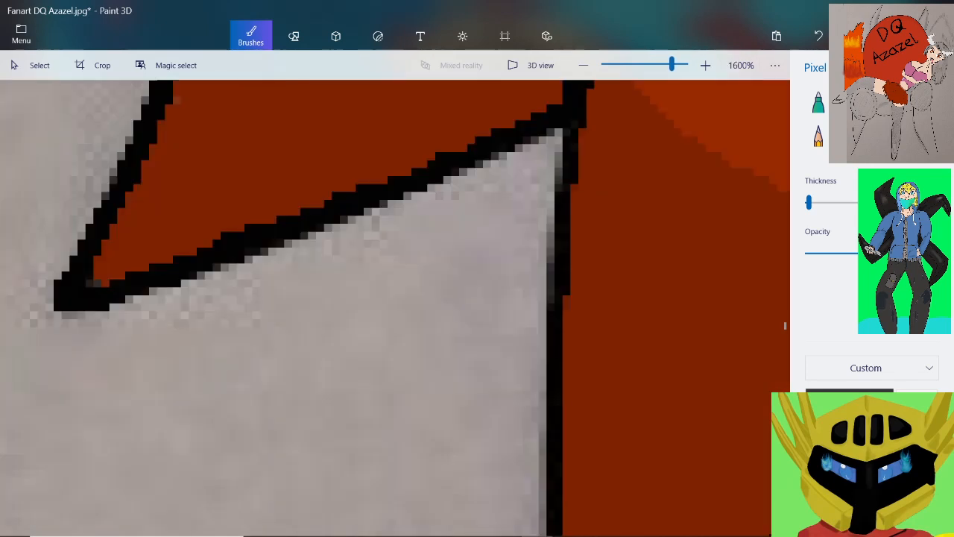
left_click_drag(571, 109, 554, 125)
left_click_drag(539, 204, 539, 237)
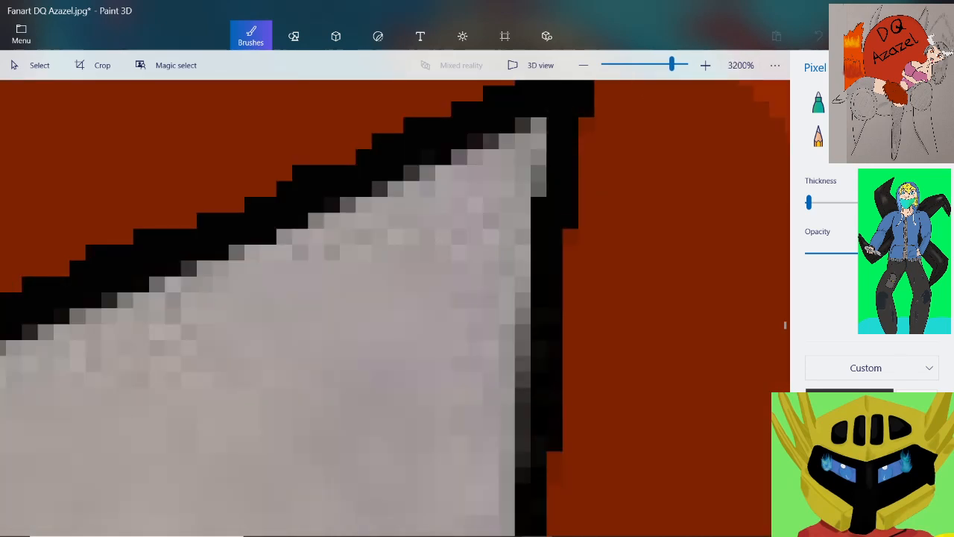
left_click_drag(523, 373, 523, 483)
scroll(547, 271, "down", 1)
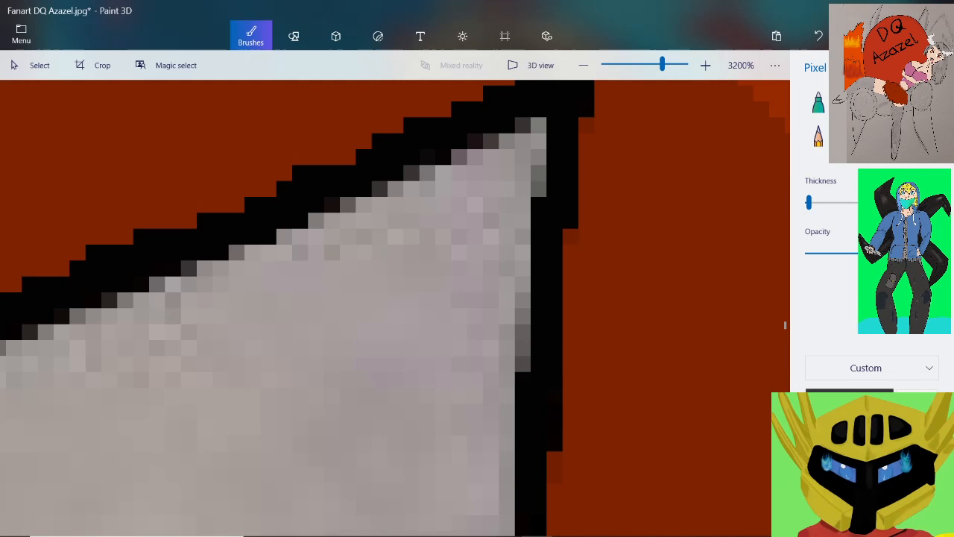
Thicken the seventh spike's lower outer edge, rounded tip and underside in black up to the next notch and fold line
scroll(548, 242, "down", 1)
scroll(569, 407, "up", 1)
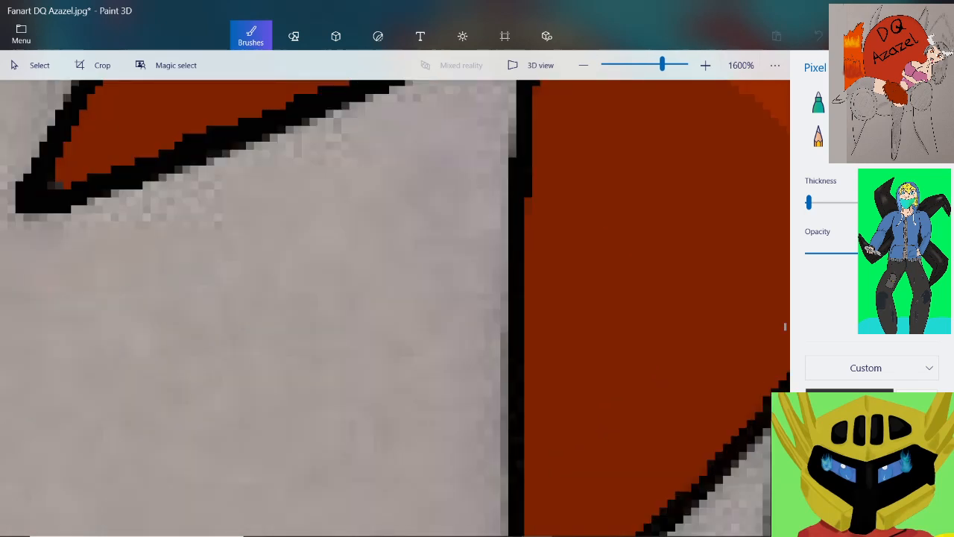
scroll(501, 236, "down", 1)
scroll(520, 379, "up", 1)
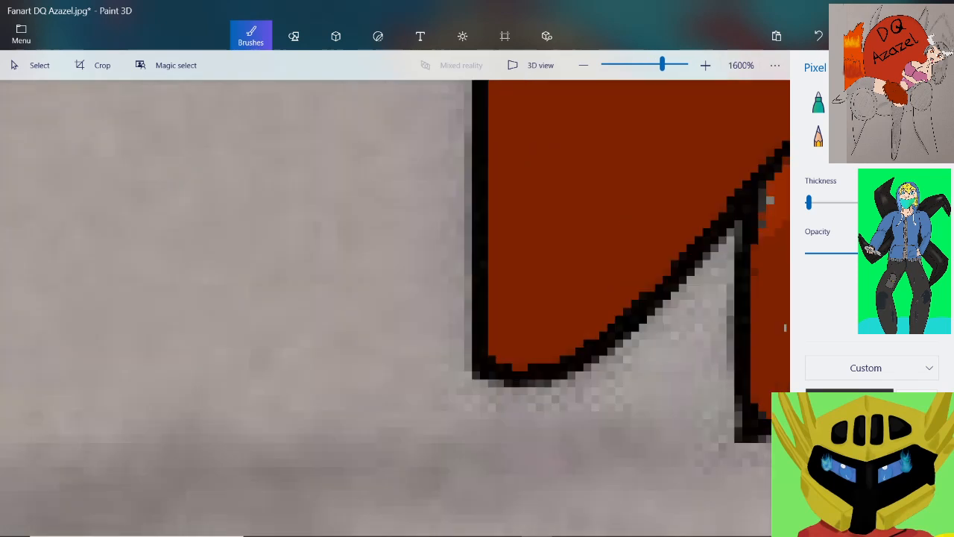
left_click_drag(468, 166, 468, 219)
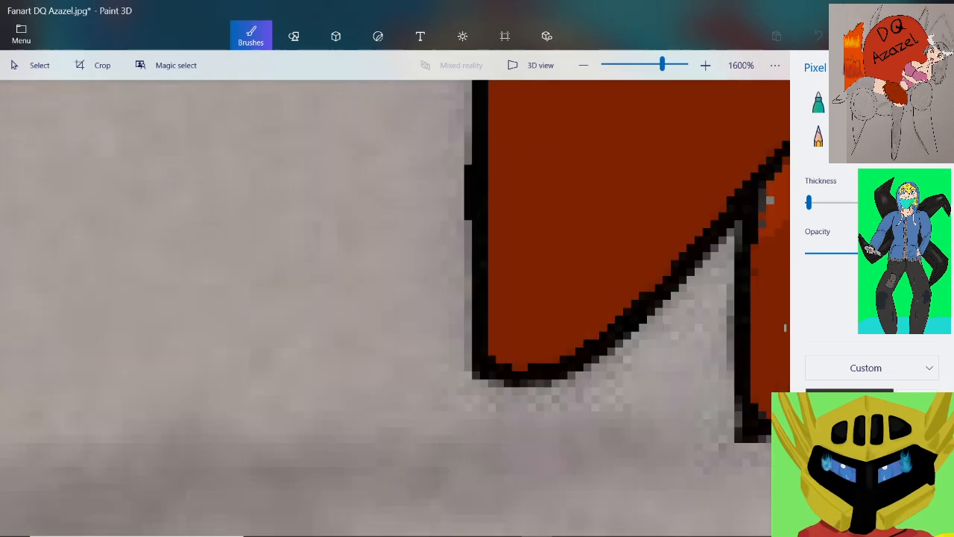
mouse_move(468, 331)
left_mouse_down()
mouse_move(474, 377)
mouse_move(550, 383)
mouse_move(598, 358)
mouse_move(648, 287)
left_mouse_up()
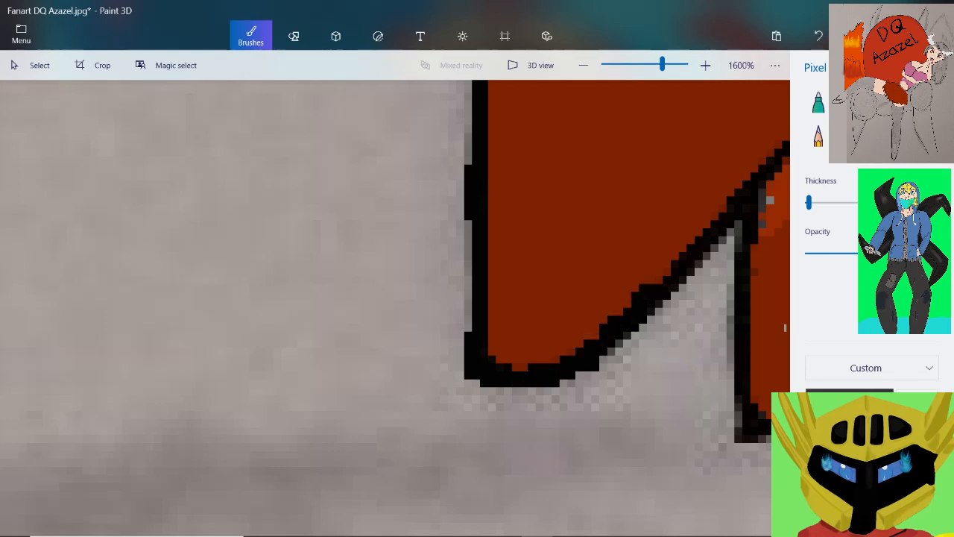
mouse_move(771, 153)
left_mouse_down()
mouse_move(778, 175)
mouse_move(762, 192)
left_mouse_up()
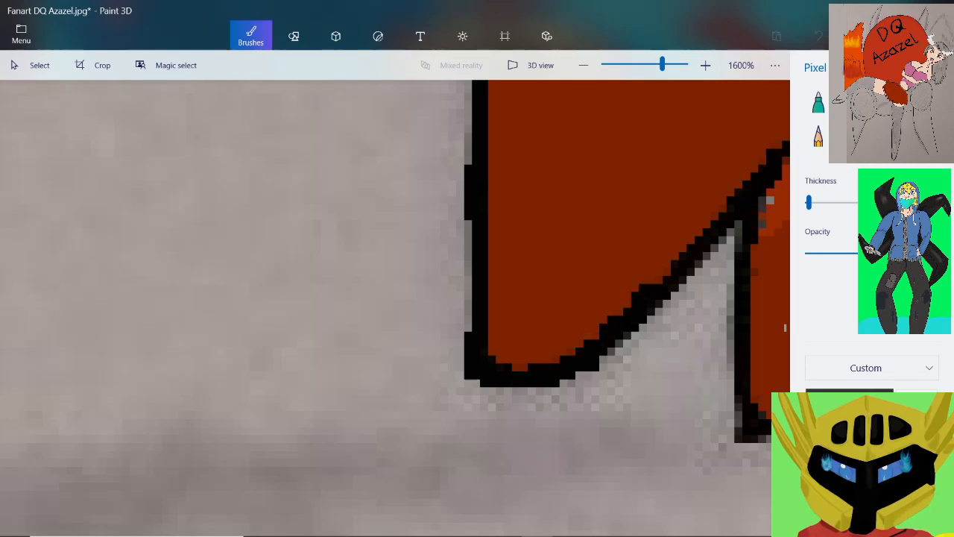
left_click_drag(735, 228, 656, 304)
Blacken the eighth spike's outer edge and pointed tip, and thicken the first part of its underside
scroll(673, 233, "down", 1)
scroll(781, 348, "up", 1)
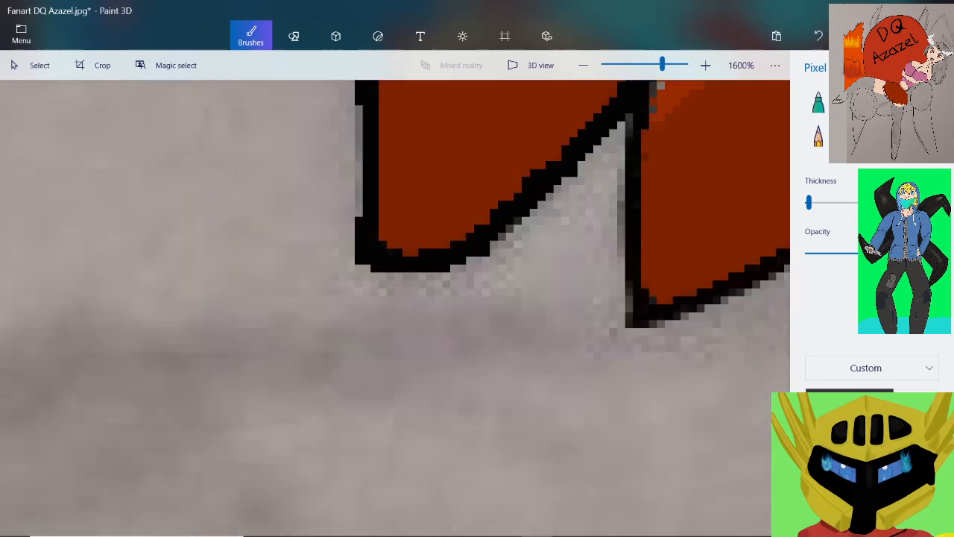
mouse_move(629, 116)
left_mouse_down()
mouse_move(629, 130)
mouse_move(645, 135)
left_mouse_up()
left_click_drag(645, 186, 645, 207)
mouse_move(625, 242)
left_mouse_down()
mouse_move(626, 339)
mouse_move(662, 322)
left_mouse_up()
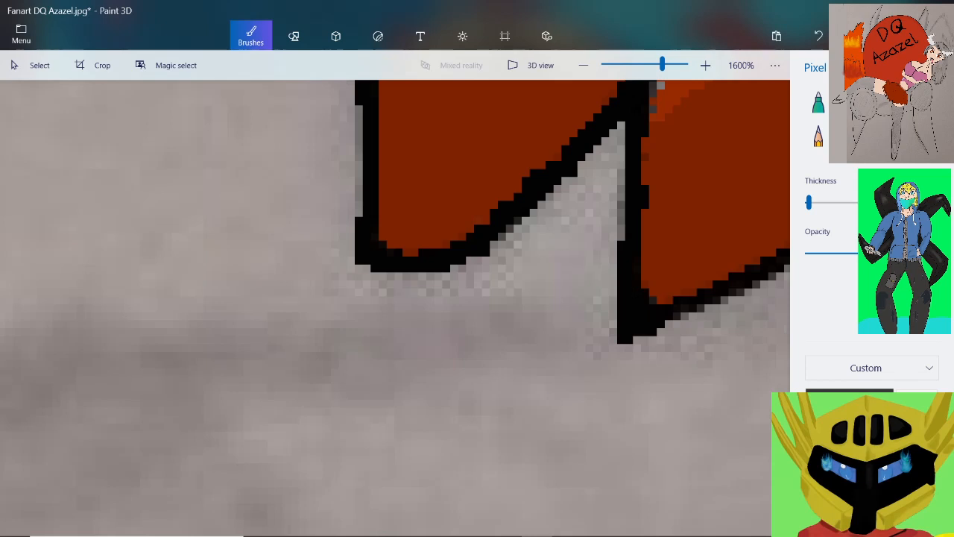
mouse_move(757, 259)
left_mouse_down()
mouse_move(698, 288)
mouse_move(644, 340)
left_mouse_up()
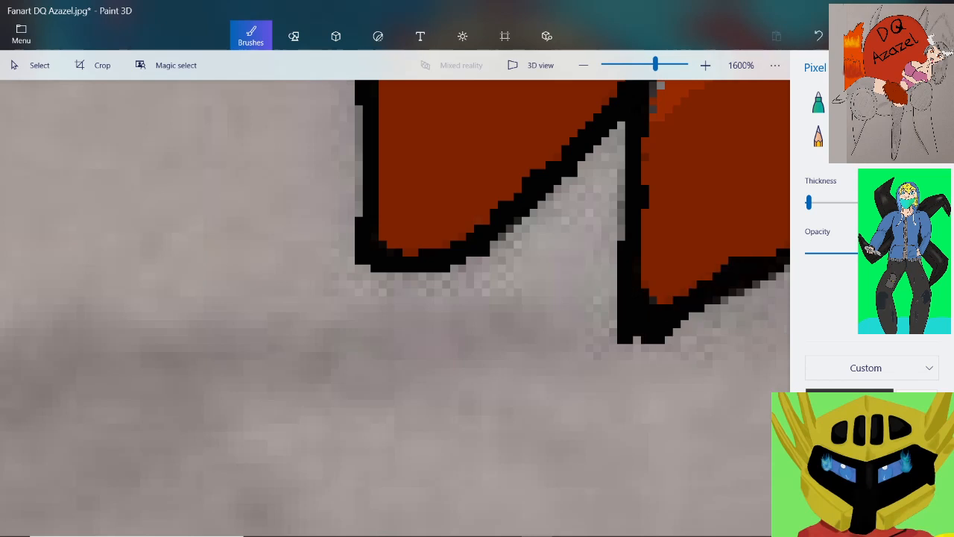
Extend the thick black outline along the eighth spike's underside up to the peak of the next notch
scroll(687, 211, "down", 3)
scroll(773, 175, "up", 3)
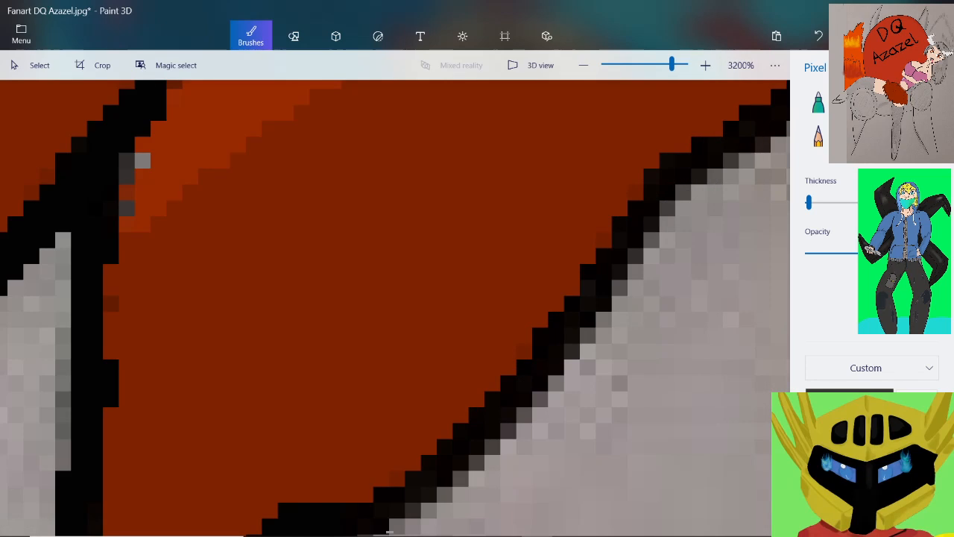
mouse_move(358, 503)
left_mouse_down()
mouse_move(390, 501)
mouse_move(516, 422)
mouse_move(532, 360)
mouse_move(587, 292)
mouse_move(635, 195)
mouse_move(779, 144)
left_mouse_up()
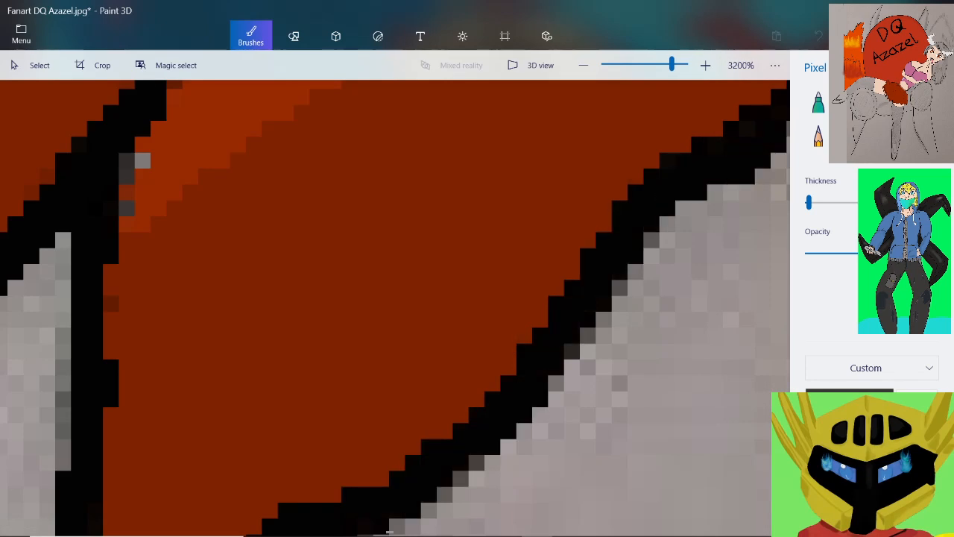
scroll(395, 308, "down", 2)
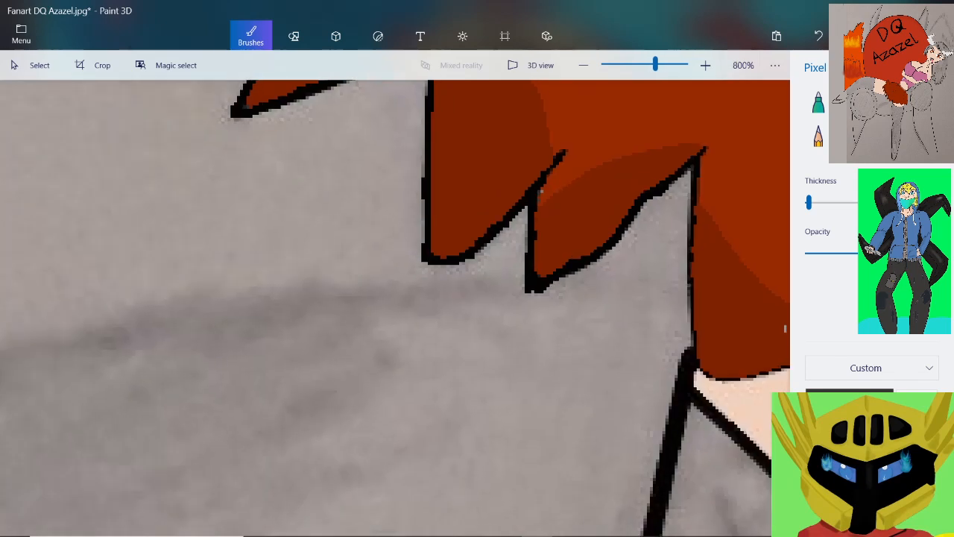
scroll(704, 156, "up", 2)
mouse_move(682, 125)
left_mouse_down()
mouse_move(596, 255)
mouse_move(522, 328)
left_mouse_up()
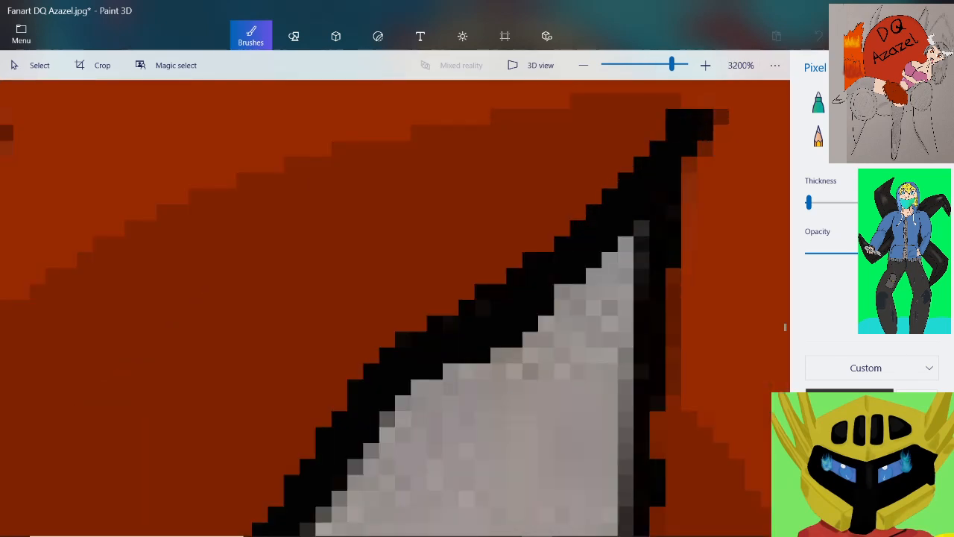
Fill the gray and red gaps along the upper stretch of the ninth spike's vertical outer edge with black
left_click_drag(642, 226, 655, 402)
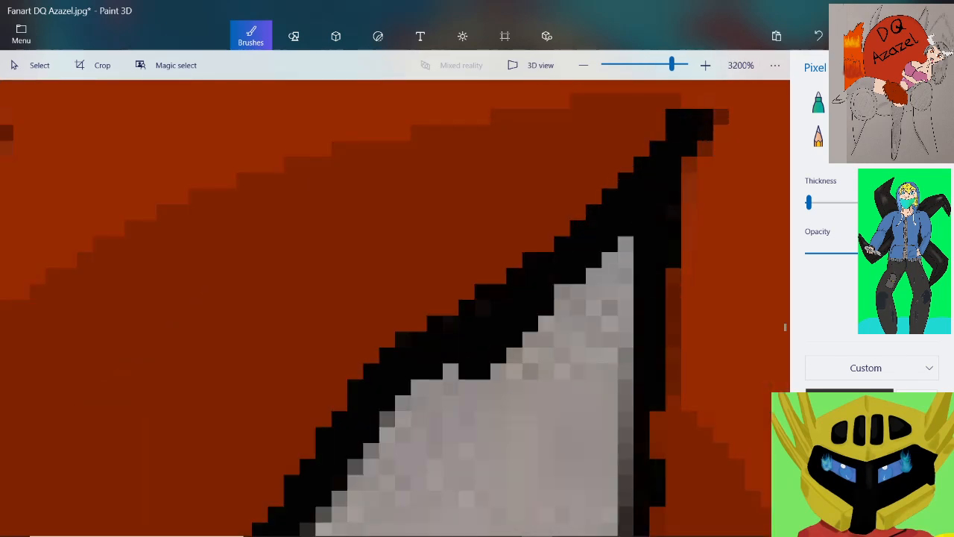
scroll(660, 307, "down", 2)
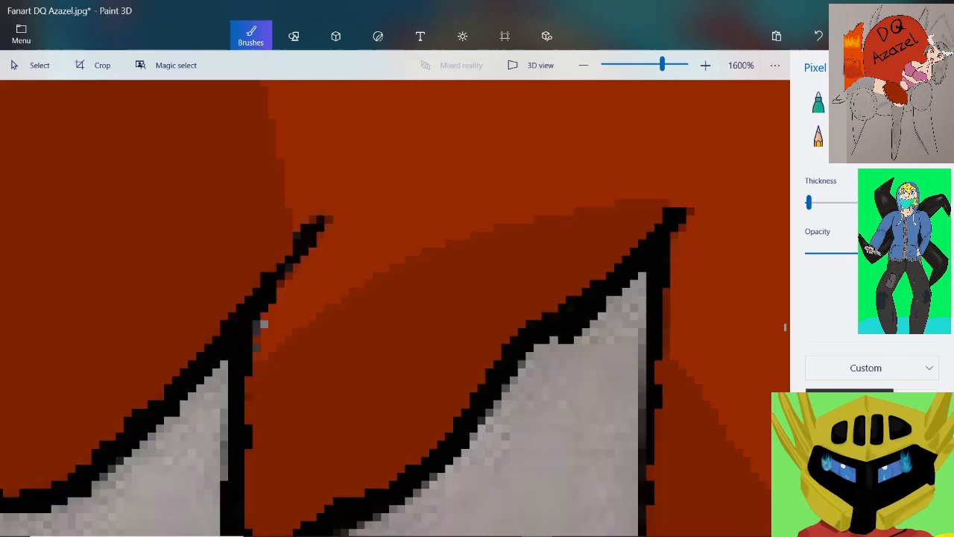
scroll(666, 404, "up", 2)
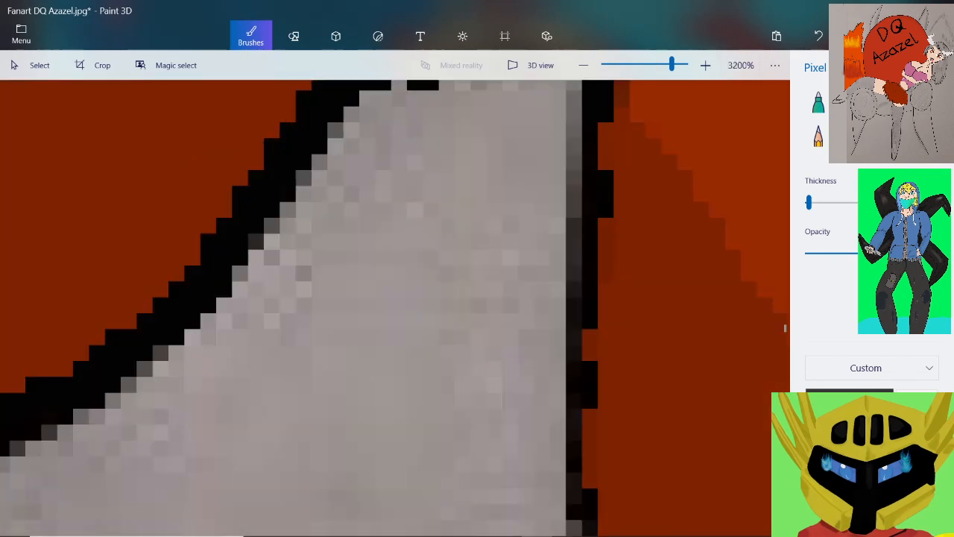
left_click_drag(606, 123, 598, 376)
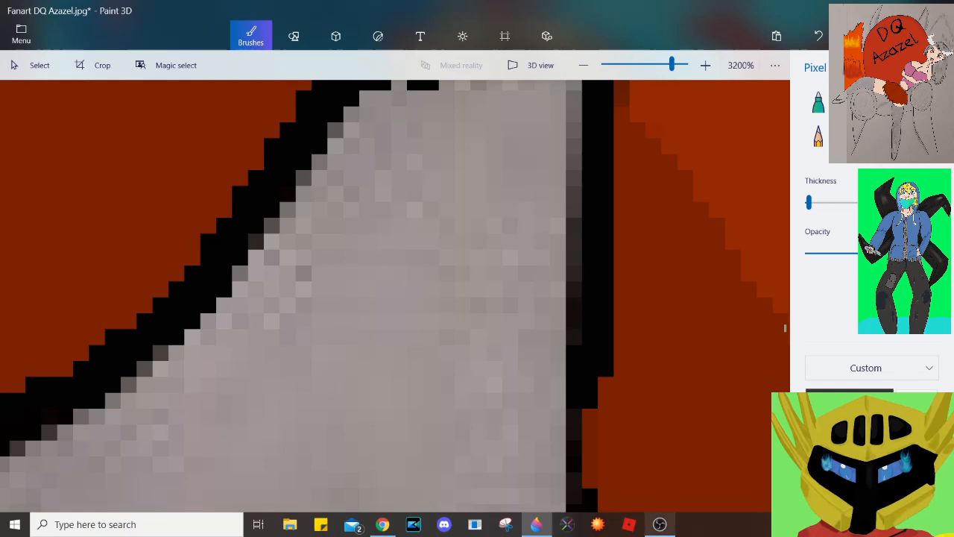
Switch to OBS to check the live stream, and return to the drawing in Paint 3D
left_click(660, 524)
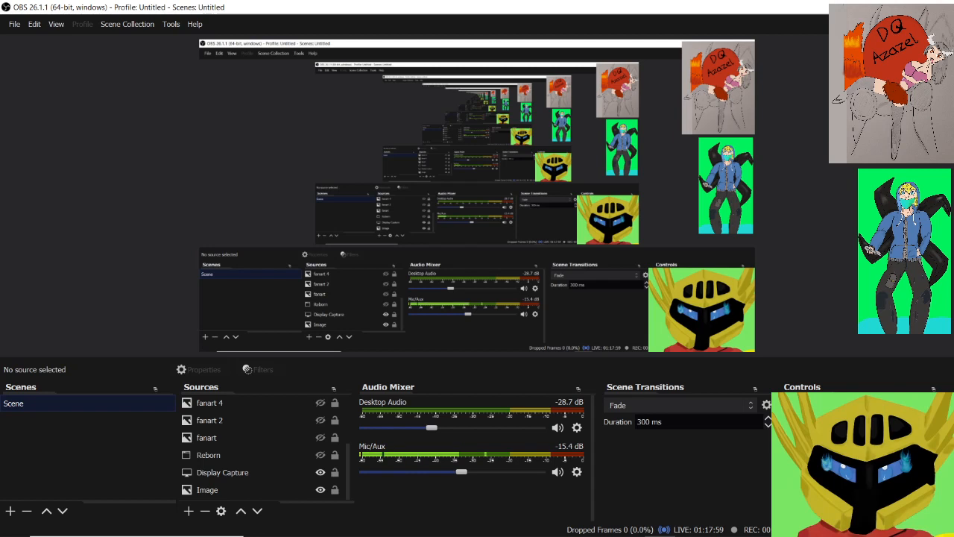
left_click(880, 7)
Blacken the lower stretch of the ninth spike's outer edge and its rounded corner above the skin-colored area
scroll(708, 301, "down", 2)
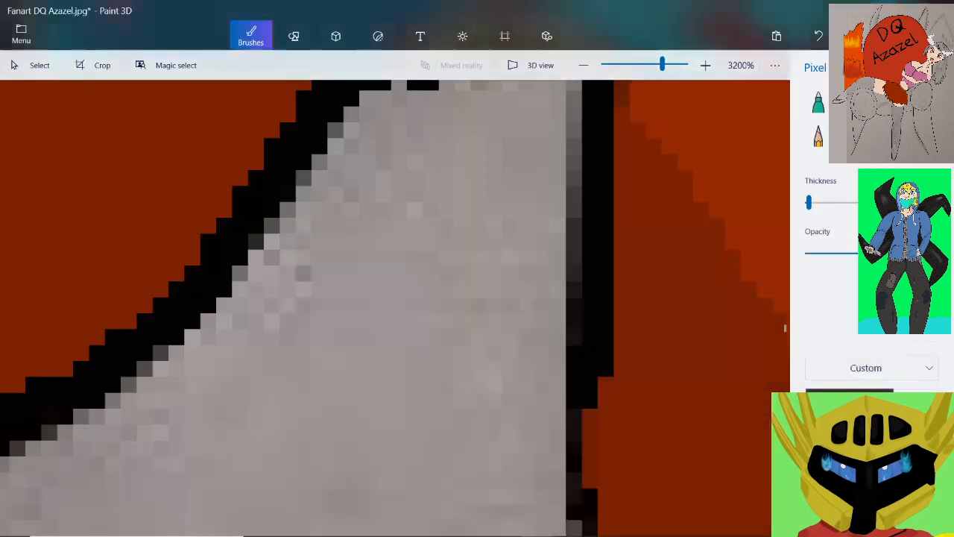
scroll(693, 427, "up", 2)
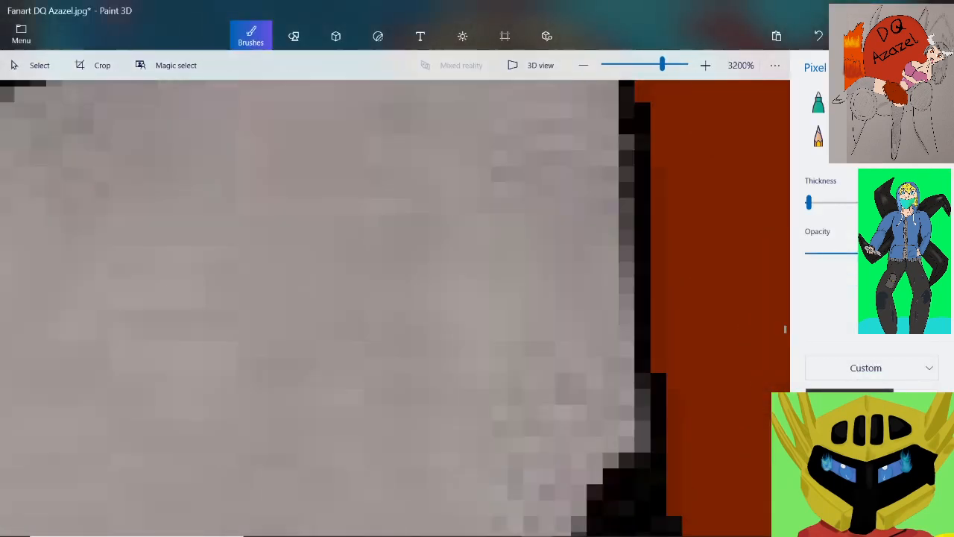
scroll(674, 432, "down", 1)
mouse_move(662, 201)
left_mouse_down()
mouse_move(669, 469)
mouse_move(693, 503)
mouse_move(738, 527)
left_mouse_up()
scroll(645, 313, "down", 3)
scroll(726, 370, "up", 3)
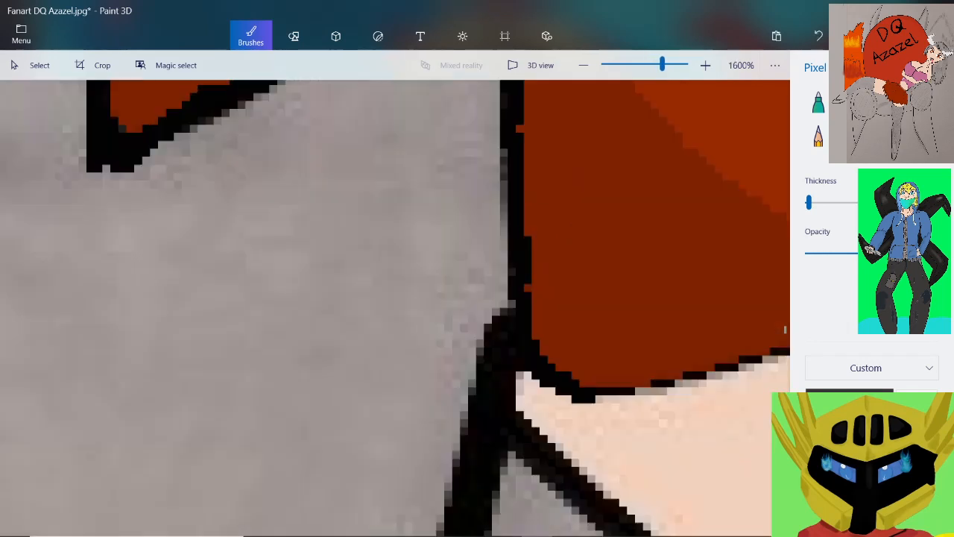
Thicken the black outline along the ninth spike's underside where the red meets the skin-colored area
mouse_move(589, 394)
left_mouse_down()
mouse_move(643, 387)
mouse_move(690, 358)
mouse_move(784, 340)
left_mouse_up()
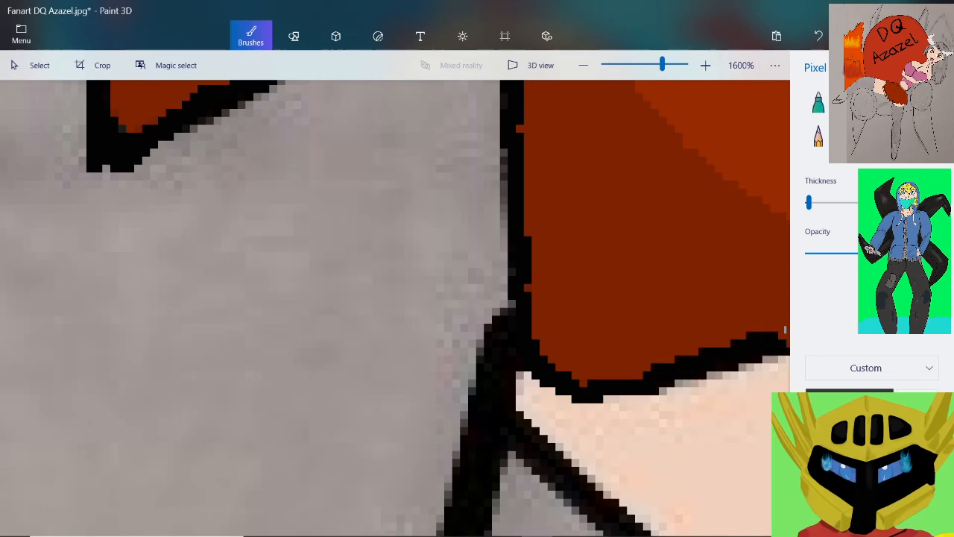
scroll(785, 329, "down", 3)
scroll(785, 329, "up", 5)
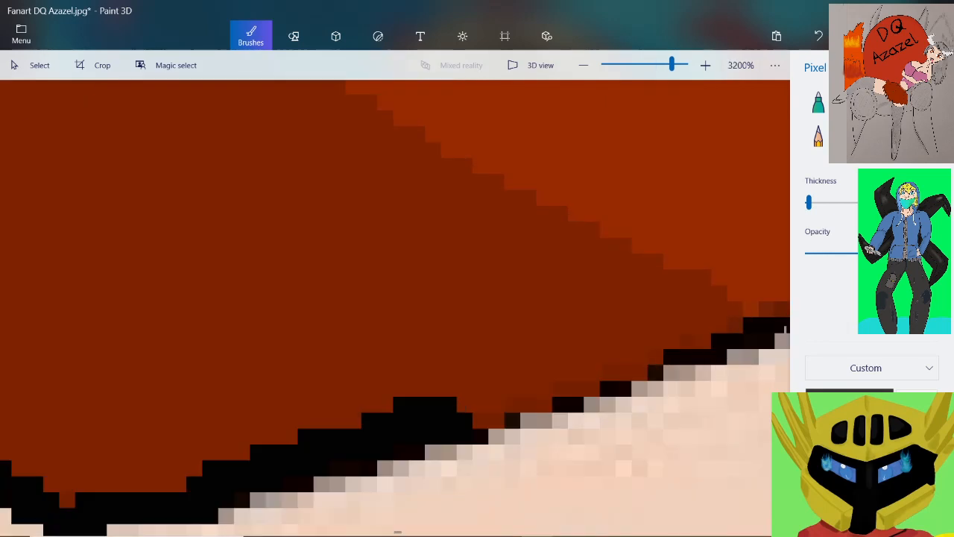
left_click_drag(470, 417, 639, 343)
left_click_drag(785, 328, 785, 328)
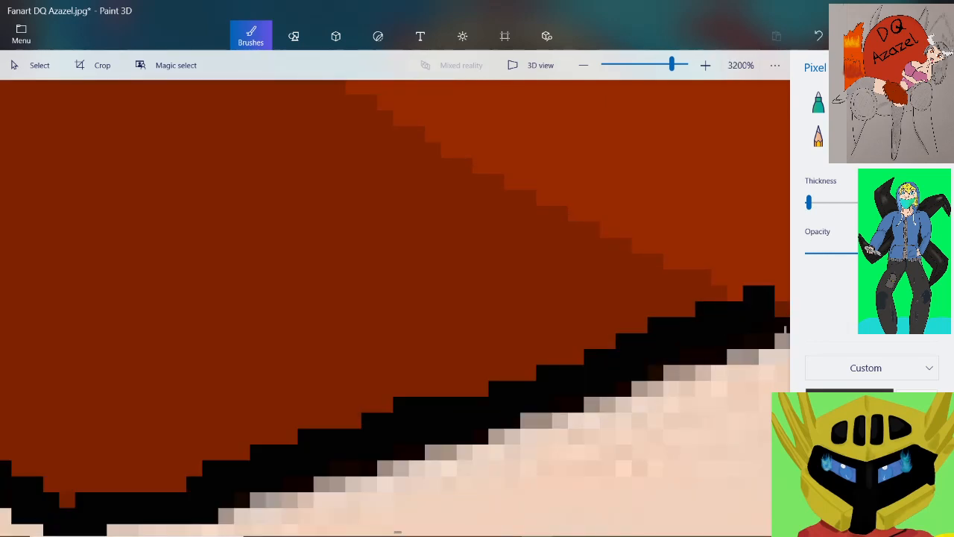
Continue the solid black outline over the peak of the skin-colored notch and start down its far side
scroll(785, 329, "down", 1)
scroll(785, 328, "up", 1)
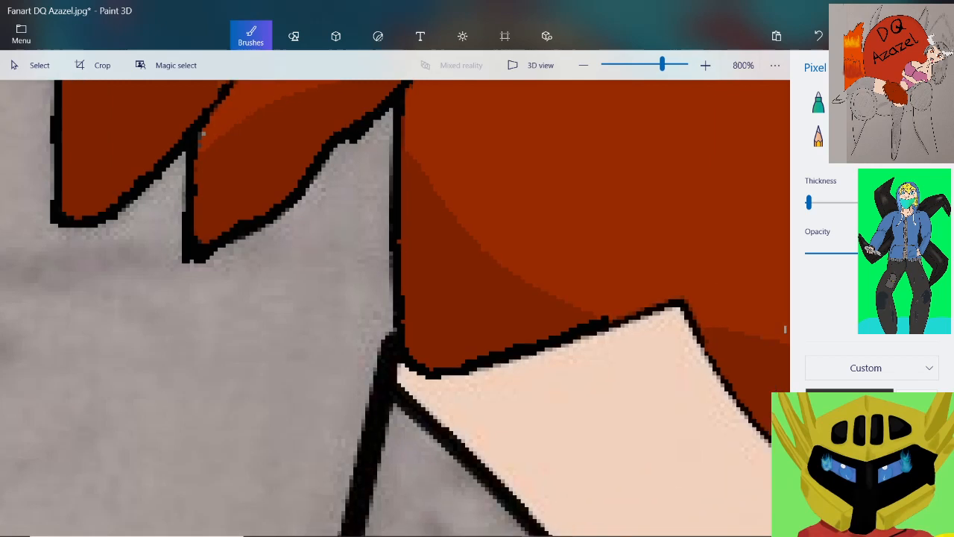
mouse_move(294, 416)
left_mouse_down()
mouse_move(533, 336)
mouse_move(635, 376)
mouse_move(652, 436)
left_mouse_up()
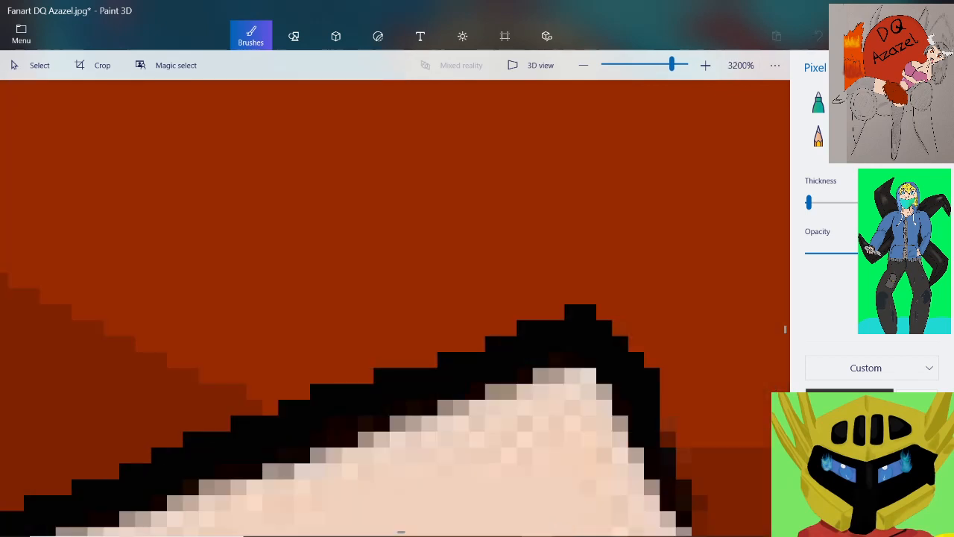
scroll(565, 302, "down", 1)
scroll(567, 305, "down", 1)
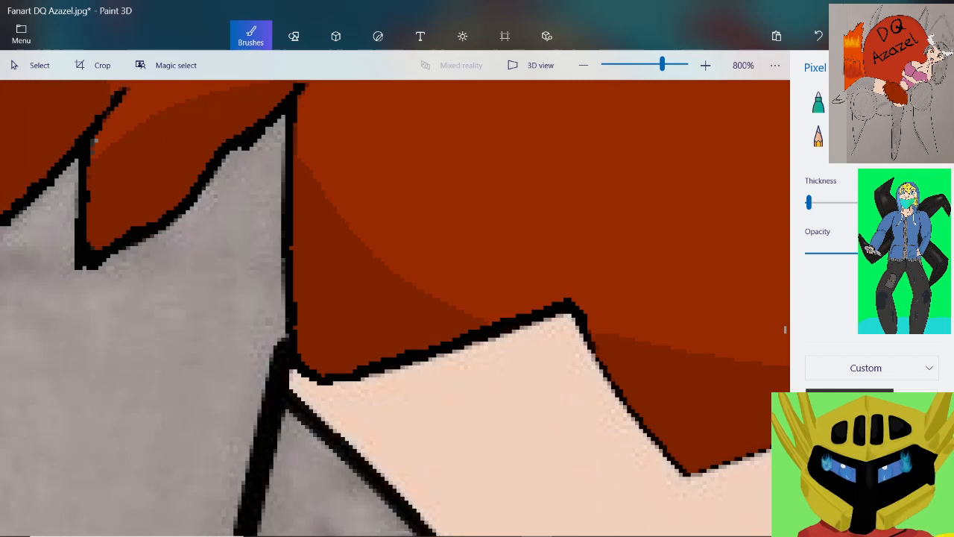
Thicken the black outline down the notch's far side, around the spike's point, and onto the start of its rising edge
scroll(632, 384, "up", 2)
mouse_move(466, 202)
left_mouse_down()
mouse_move(526, 339)
mouse_move(652, 481)
left_mouse_up()
scroll(566, 335, "down", 2)
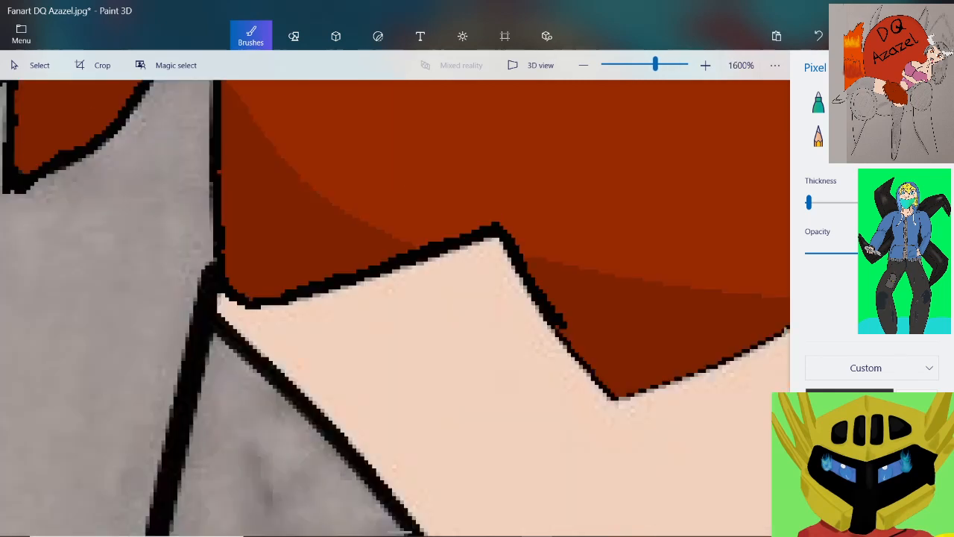
scroll(566, 336, "up", 1)
mouse_move(451, 199)
left_mouse_down()
mouse_move(470, 227)
mouse_move(568, 329)
mouse_move(619, 328)
mouse_move(632, 308)
mouse_move(678, 308)
mouse_move(701, 291)
left_mouse_up()
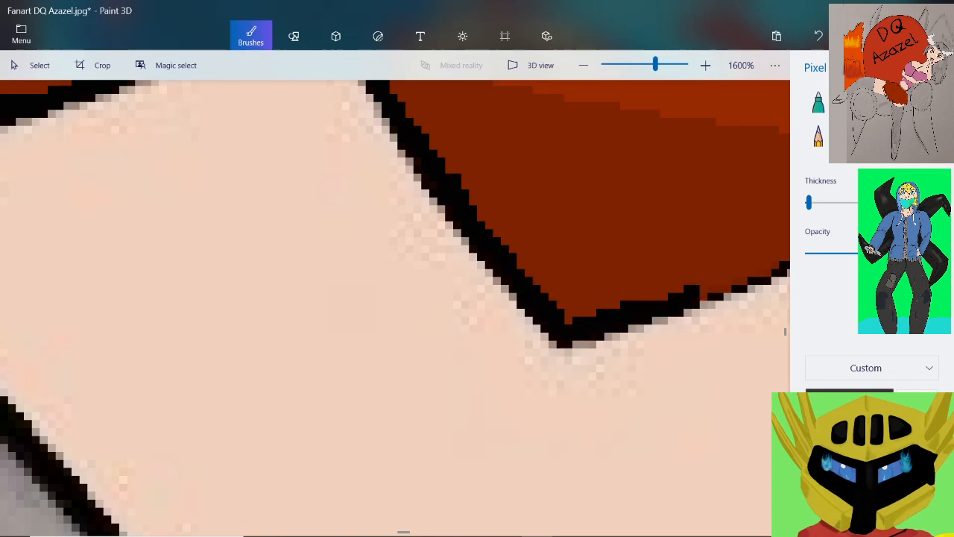
Continue the thick black outline up the spike's rising edge toward the second skin-colored peak
scroll(671, 284, "down", 1)
scroll(395, 308, "up", 1)
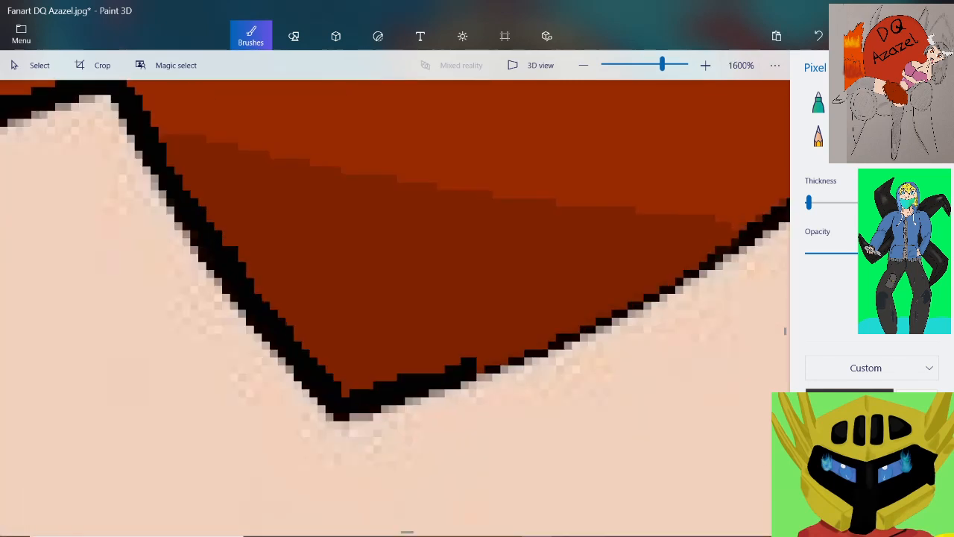
mouse_move(469, 358)
left_mouse_down()
mouse_move(606, 307)
mouse_move(658, 296)
mouse_move(749, 218)
left_mouse_up()
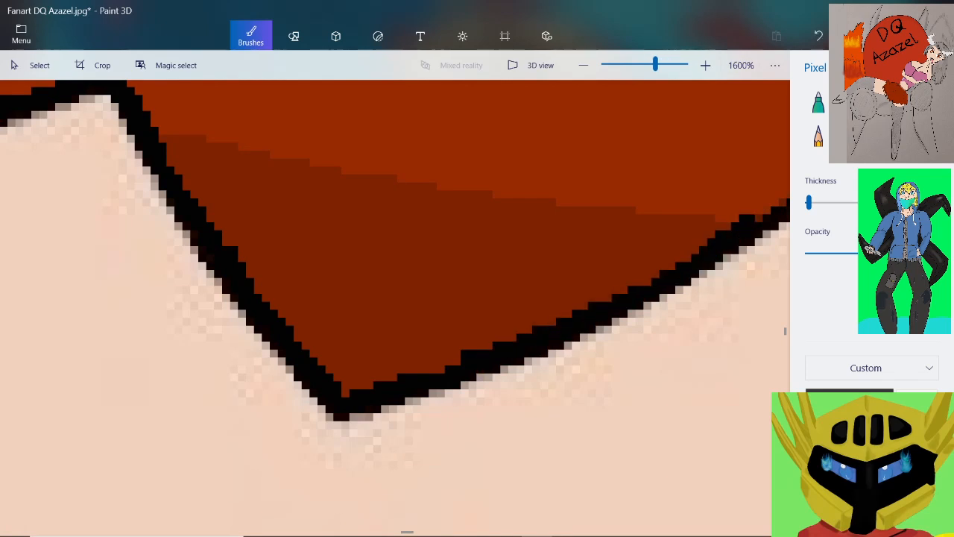
scroll(631, 261, "down", 2)
scroll(724, 227, "up", 3)
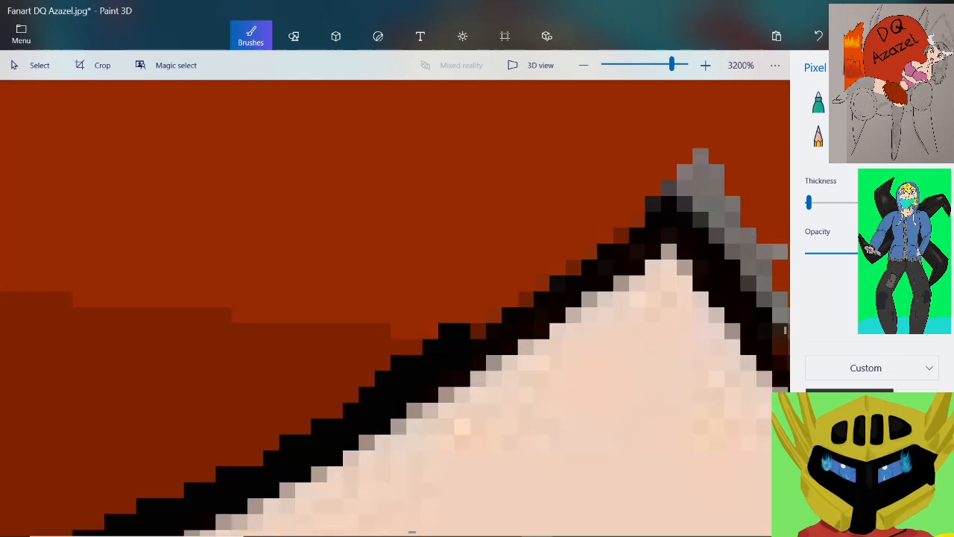
Carry the solid black outline over the second skin-colored peak and partway down its far slope
mouse_move(477, 331)
left_mouse_down()
mouse_move(589, 251)
mouse_move(685, 204)
mouse_move(760, 310)
left_mouse_up()
scroll(764, 299, "down", 2)
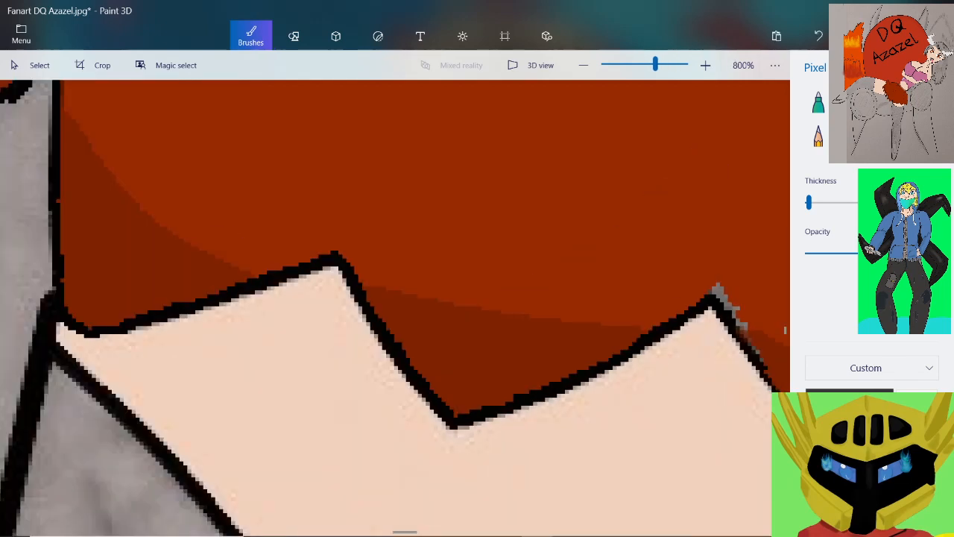
scroll(771, 388, "up", 1)
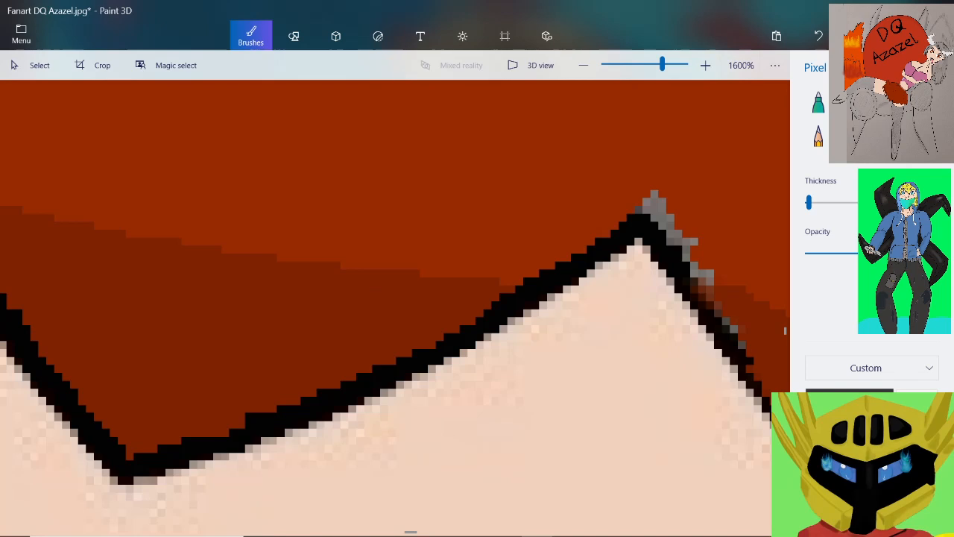
left_click_drag(691, 275, 781, 402)
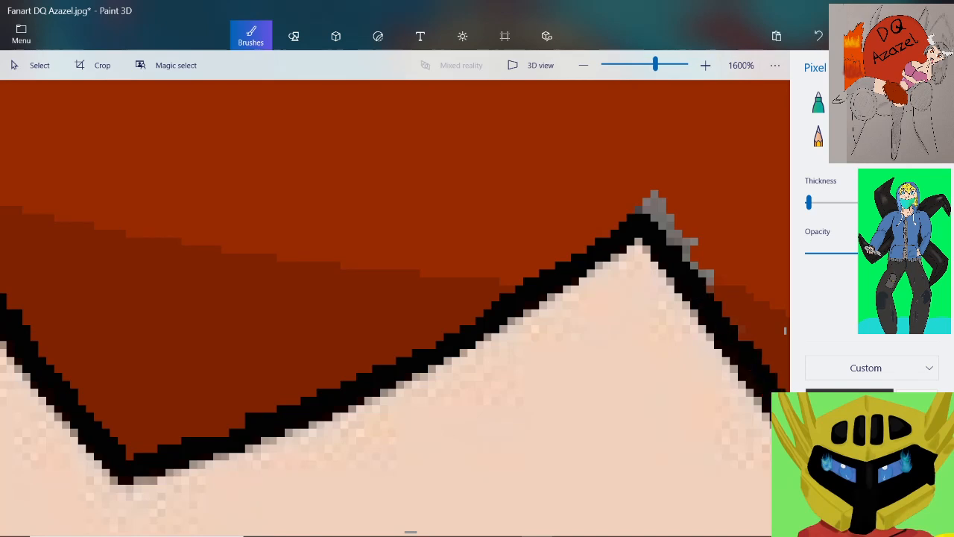
scroll(628, 237, "down", 2)
scroll(745, 345, "up", 3)
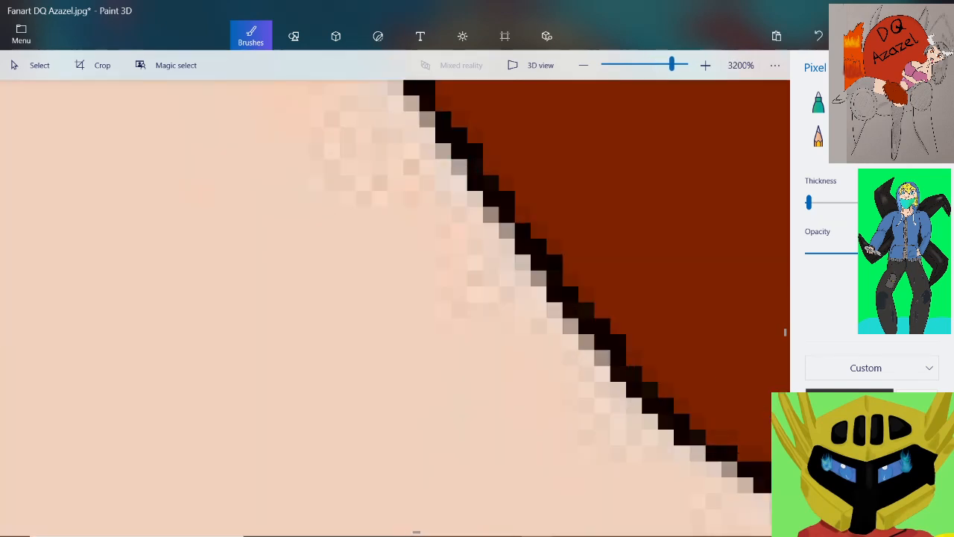
Thicken the curved black outline down to the point of the next red spike above the skin-colored area
scroll(589, 296, "down", 1)
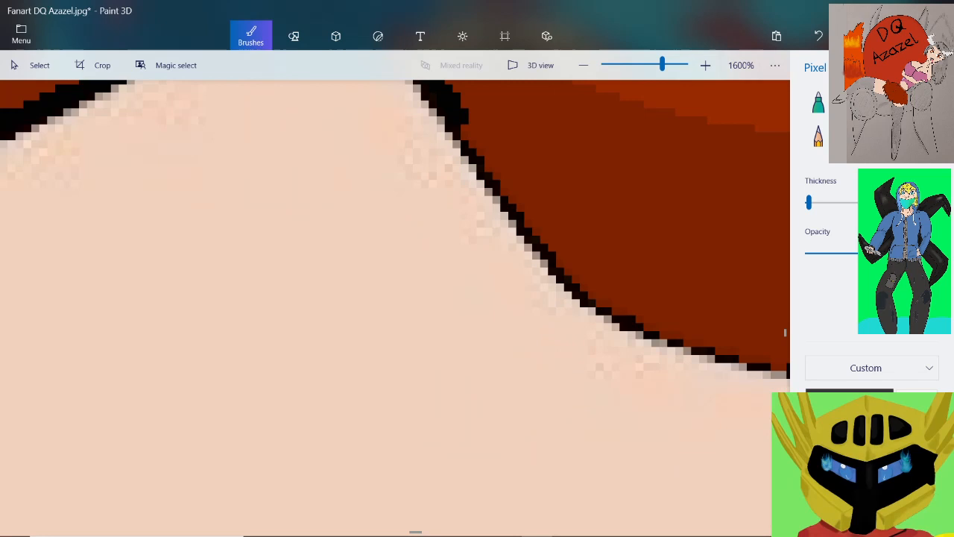
mouse_move(462, 125)
left_mouse_down()
mouse_move(546, 233)
mouse_move(607, 295)
mouse_move(650, 320)
mouse_move(589, 292)
left_mouse_up()
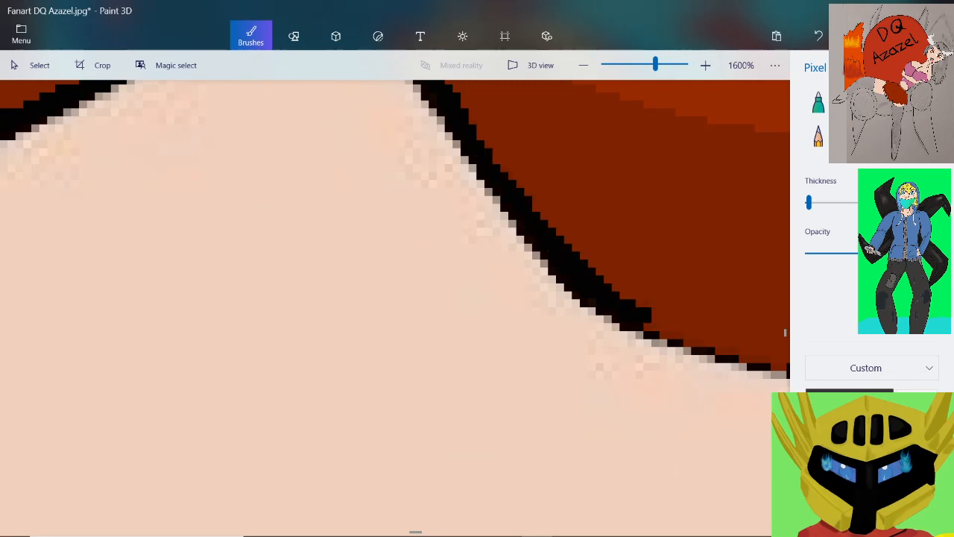
scroll(536, 223, "down", 2)
scroll(730, 302, "up", 2)
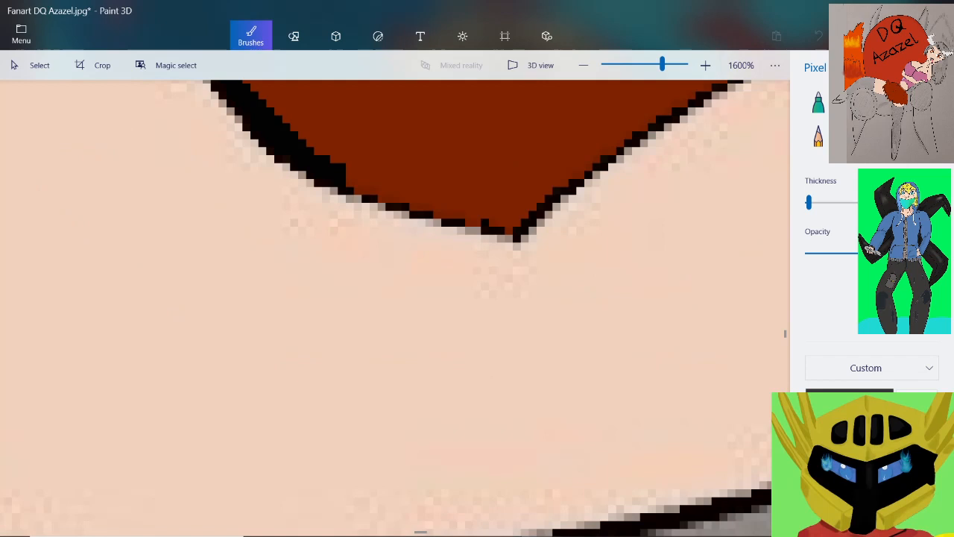
mouse_move(346, 175)
left_mouse_down()
mouse_move(455, 219)
mouse_move(520, 234)
left_mouse_up()
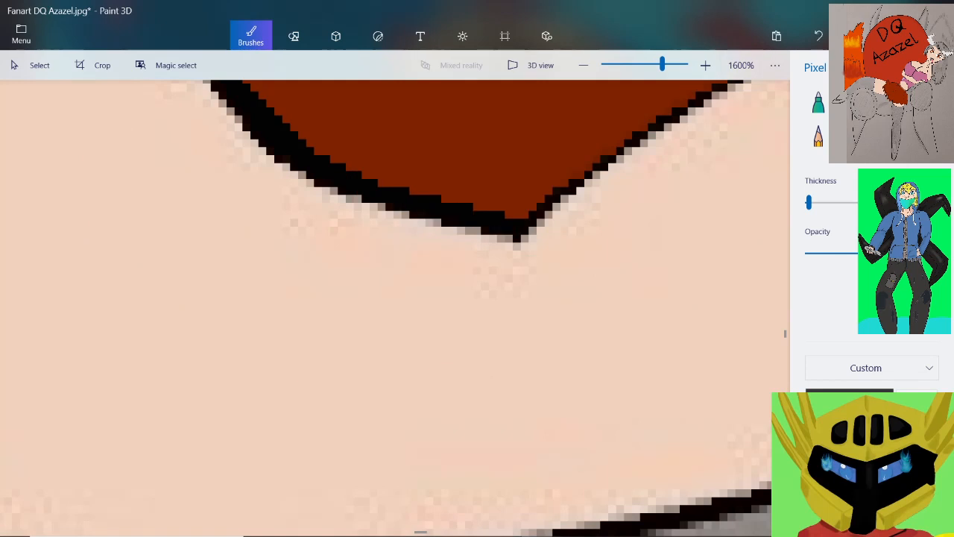
scroll(395, 307, "down", 1)
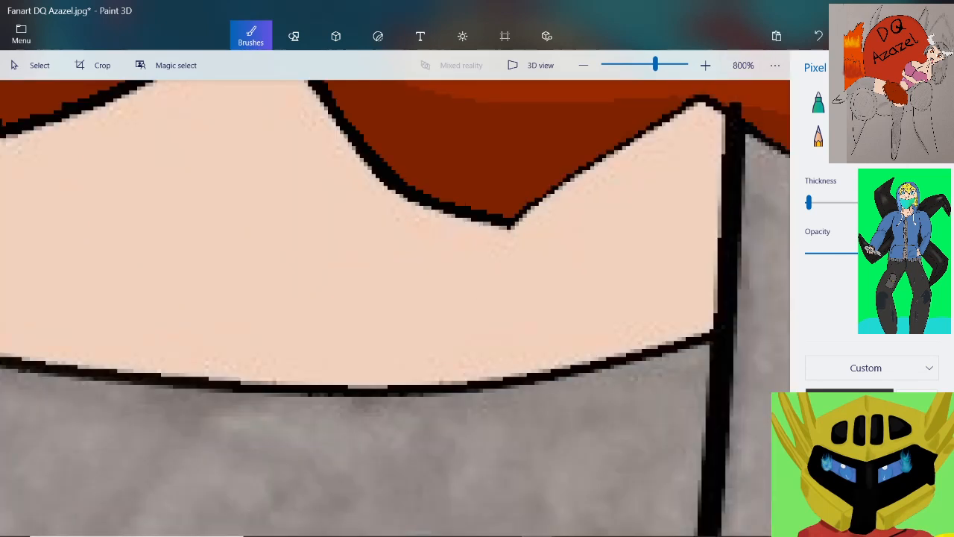
Thicken the black outline between that spike's point and the third skin-colored peak beside the thick vertical line
scroll(688, 96, "up", 1)
mouse_move(697, 99)
left_mouse_down()
mouse_move(657, 131)
mouse_move(590, 175)
mouse_move(389, 287)
mouse_move(351, 324)
mouse_move(347, 347)
mouse_move(325, 355)
left_mouse_up()
scroll(387, 317, "down", 2)
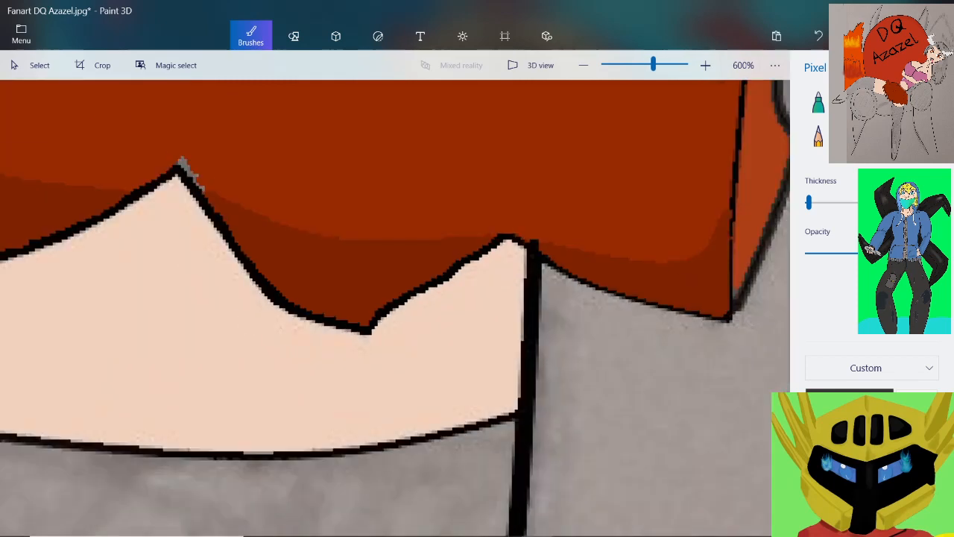
scroll(615, 216, "up", 4)
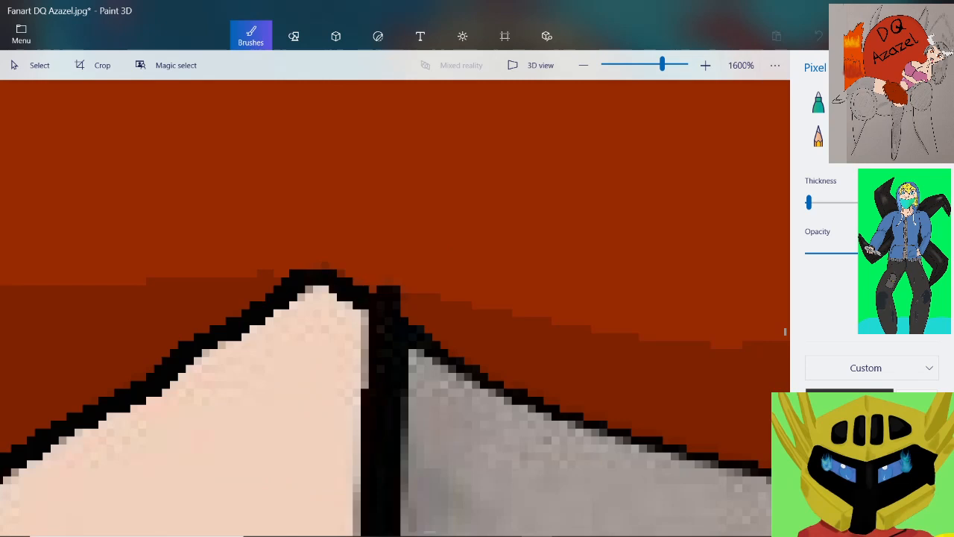
Sample the neighboring reds and paint over the stray black stub sticking up above the vertical line
left_click(917, 402)
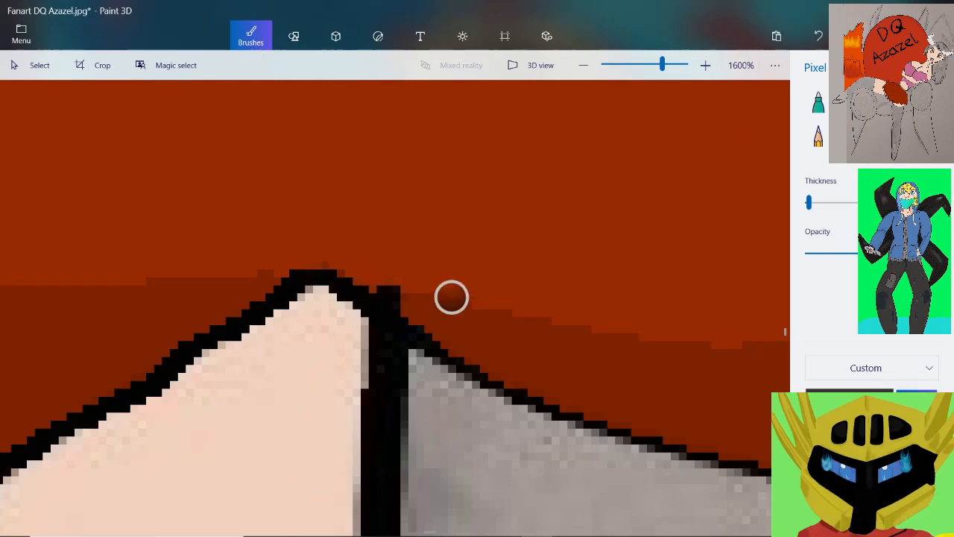
left_click(435, 280)
mouse_move(397, 297)
left_mouse_down()
mouse_move(397, 306)
mouse_move(365, 275)
left_mouse_up()
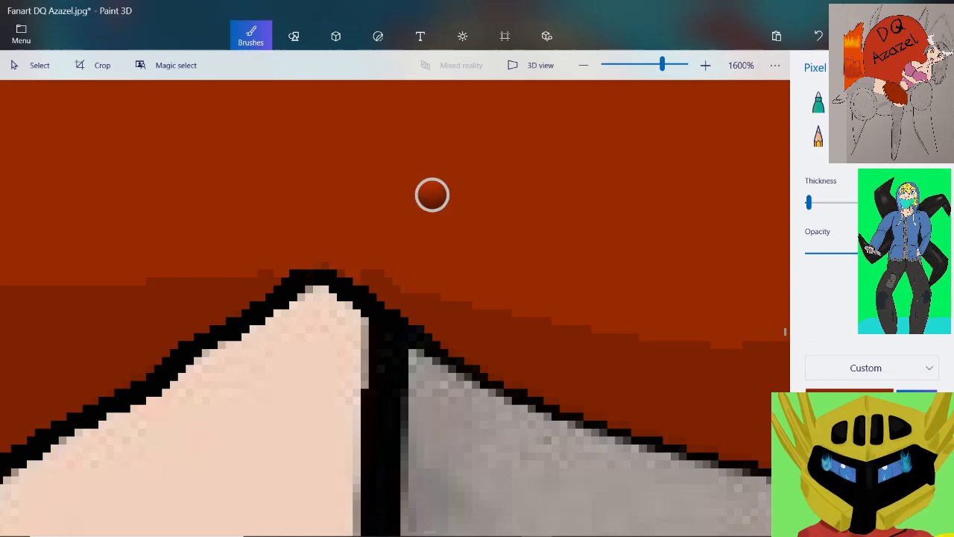
left_click_drag(366, 273, 388, 281)
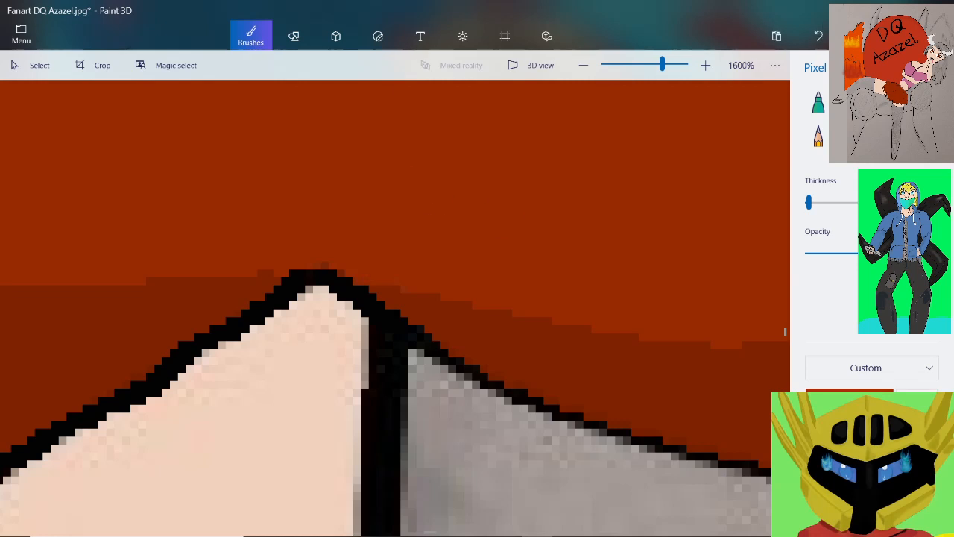
Return to black, thicken the last spike's lower edge against the gray down to its corner, and save the drawing
left_click(872, 429)
mouse_move(410, 319)
left_mouse_down()
mouse_move(440, 364)
mouse_move(520, 412)
left_mouse_up()
scroll(476, 233, "down", 3)
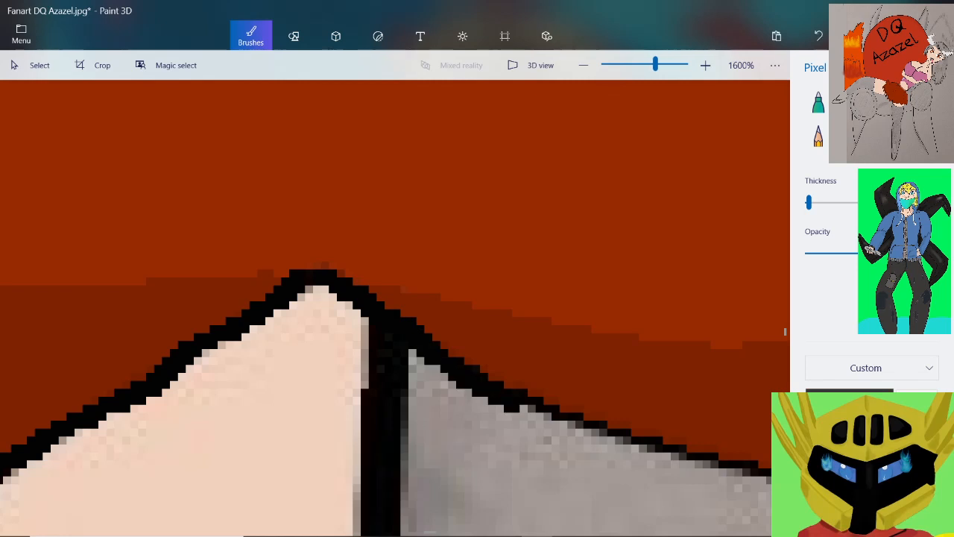
scroll(750, 396, "up", 3)
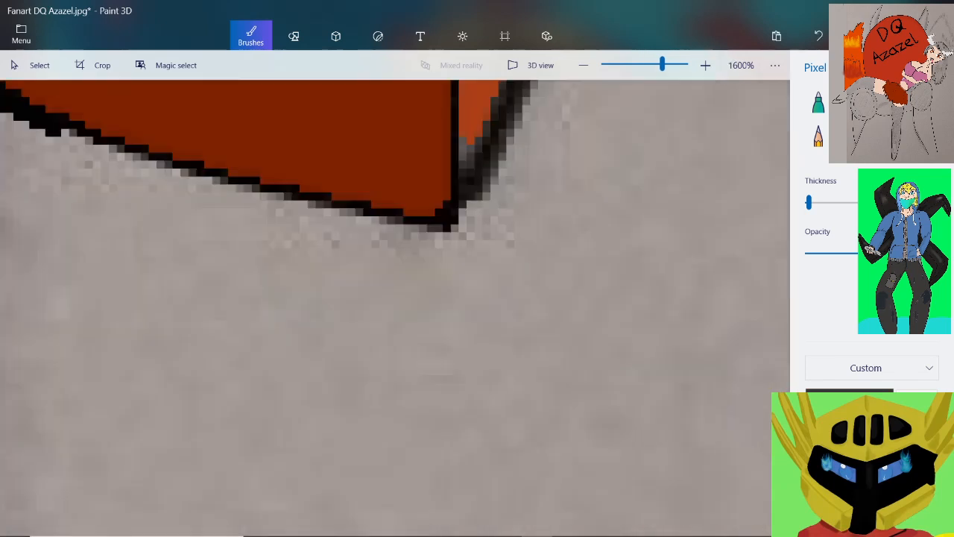
mouse_move(66, 133)
left_mouse_down()
mouse_move(97, 134)
mouse_move(261, 198)
mouse_move(426, 243)
mouse_move(448, 233)
mouse_move(447, 197)
left_mouse_up()
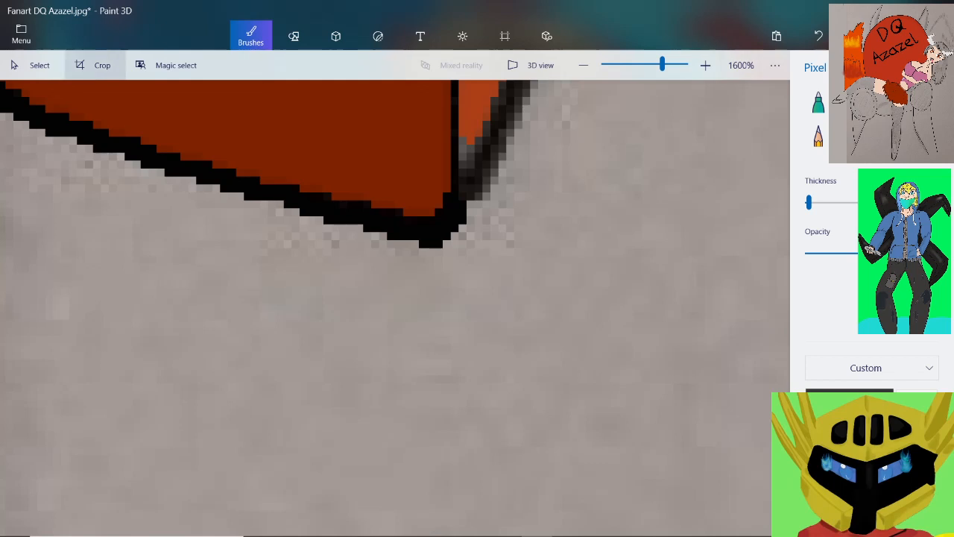
left_click(21, 34)
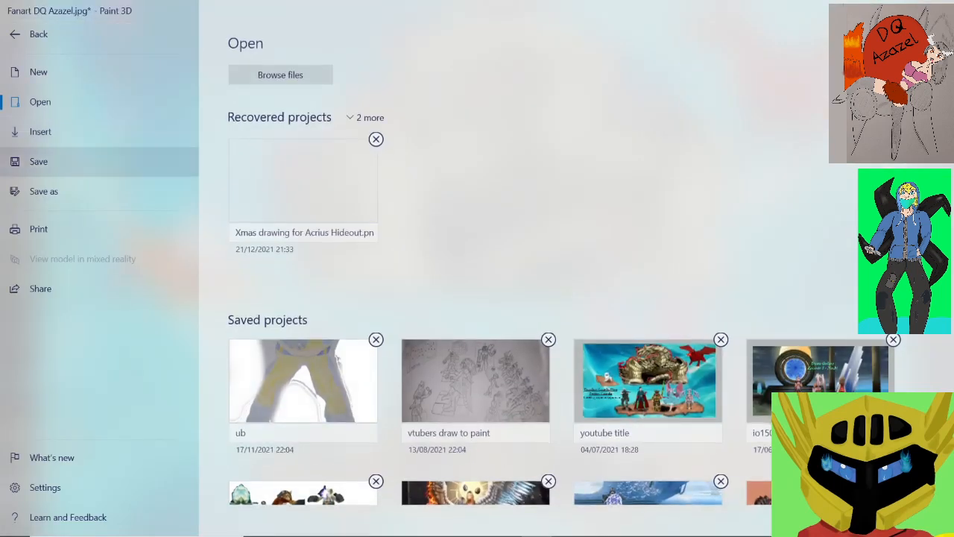
left_click(39, 161)
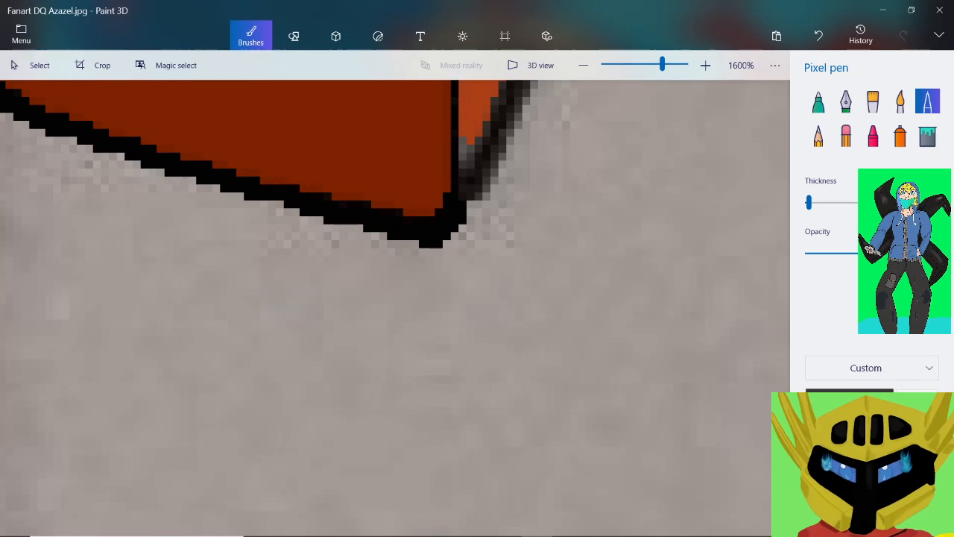
Thicken the lowest stretch of the black line dividing the red area from the orange strip, above the last spike's corner
scroll(220, 181, "down", 1)
scroll(351, 228, "down", 1)
scroll(322, 130, "up", 2)
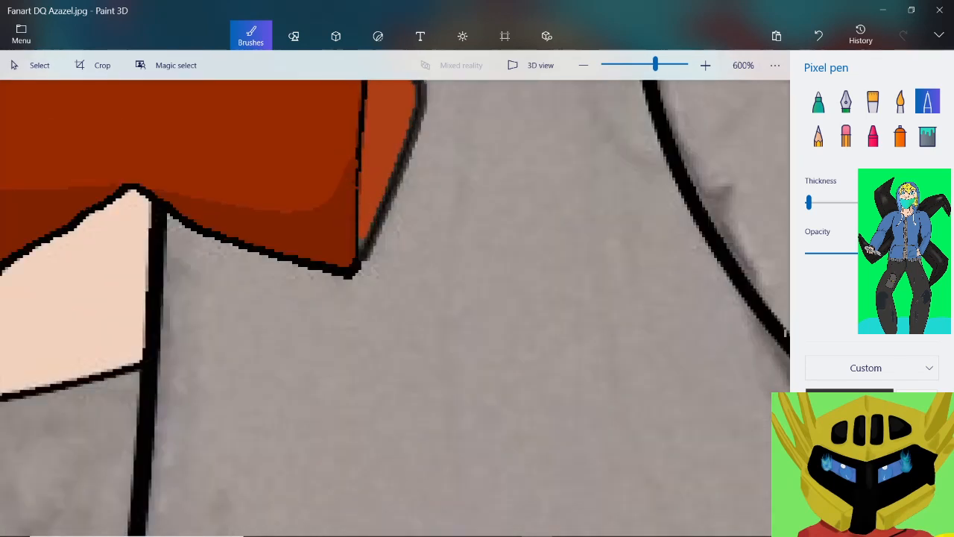
mouse_move(413, 449)
left_mouse_down()
mouse_move(429, 450)
mouse_move(413, 410)
mouse_move(422, 245)
mouse_move(413, 190)
left_mouse_up()
left_click_drag(422, 156, 422, 109)
scroll(443, 160, "down", 4)
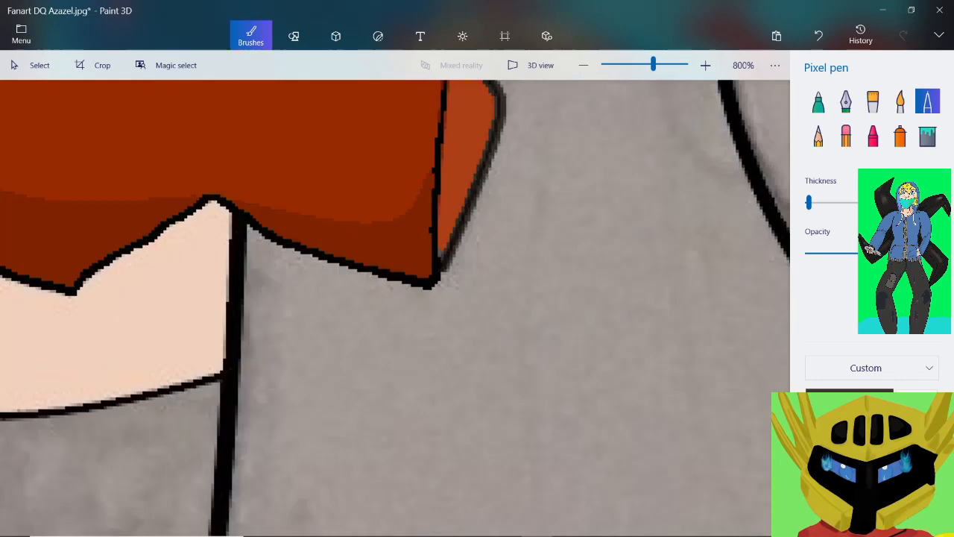
Extend the thickened black dividing line upward alongside the orange strip's outward bulge
scroll(437, 97, "up", 4)
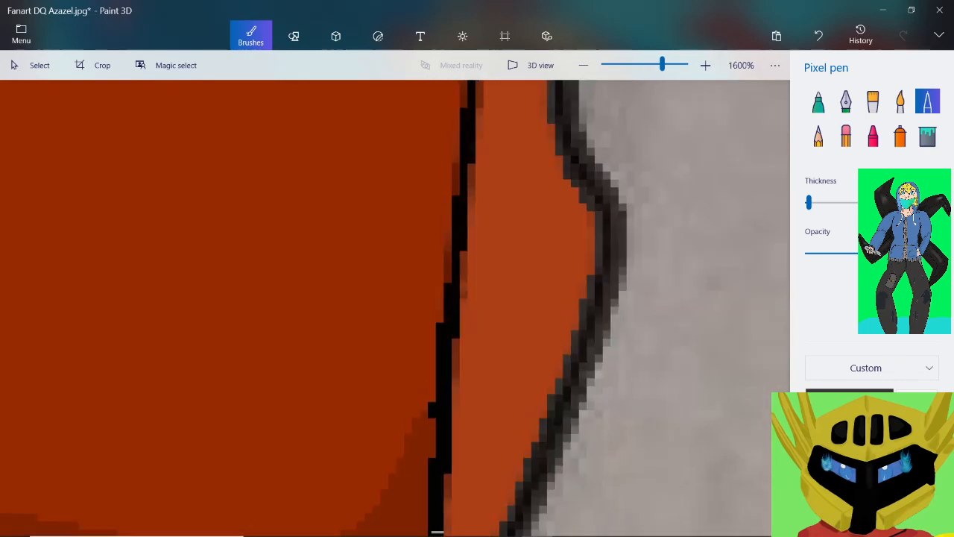
mouse_move(440, 322)
left_mouse_down()
mouse_move(462, 307)
mouse_move(447, 276)
mouse_move(459, 101)
left_mouse_up()
scroll(432, 134, "down", 3)
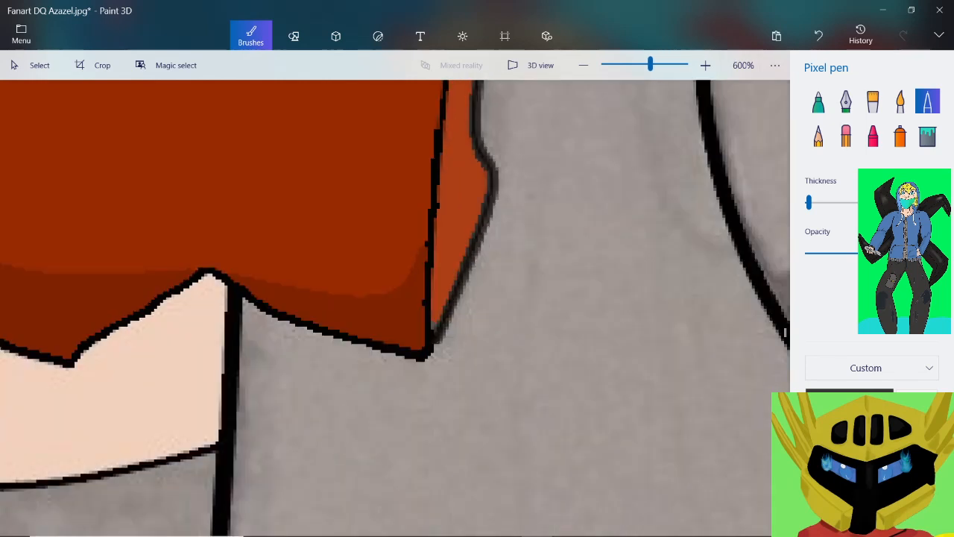
scroll(443, 336, "up", 5)
left_click_drag(421, 281, 441, 85)
scroll(441, 85, "down", 3)
scroll(440, 313, "down", 1)
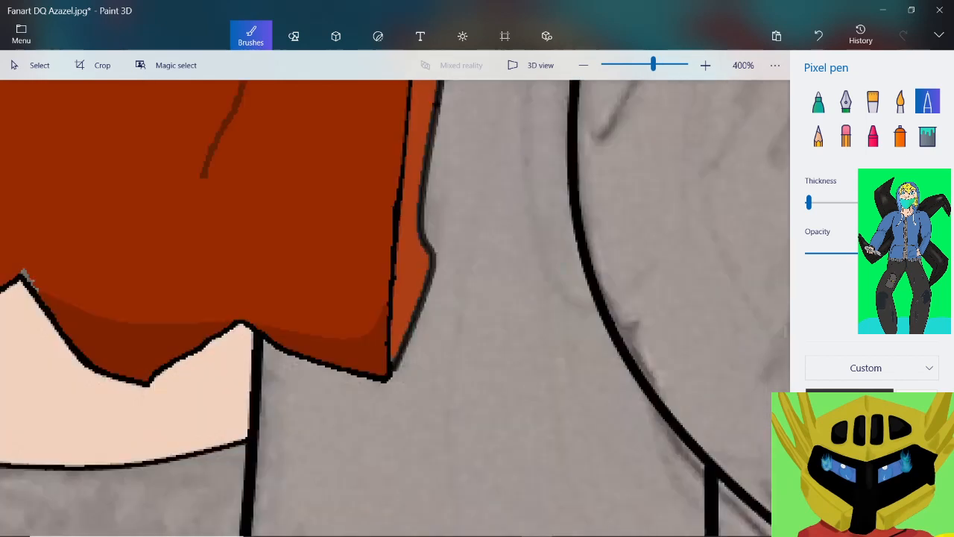
Thicken the black dividing line between the red area and the orange strip along the slanted stretch above the outward bulge
scroll(439, 313, "up", 5)
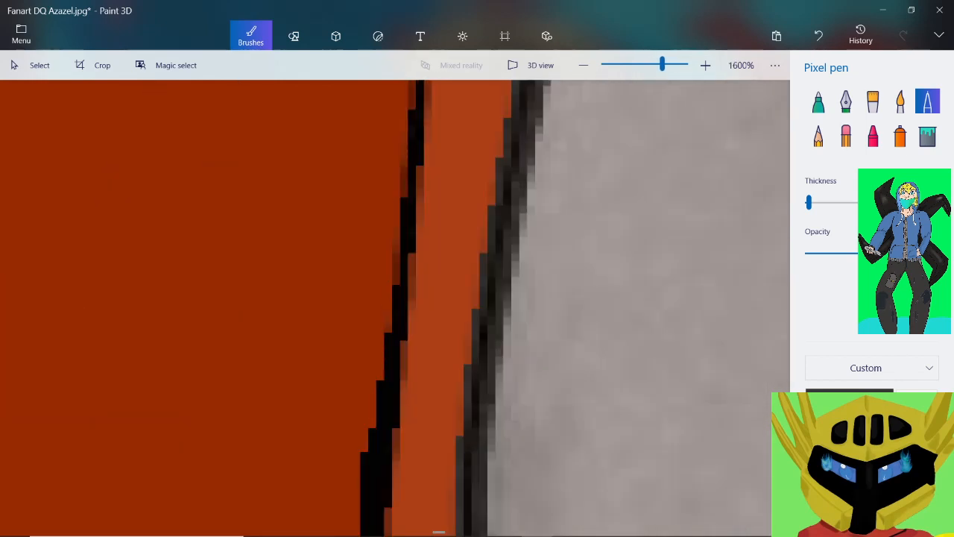
left_click_drag(373, 430, 404, 132)
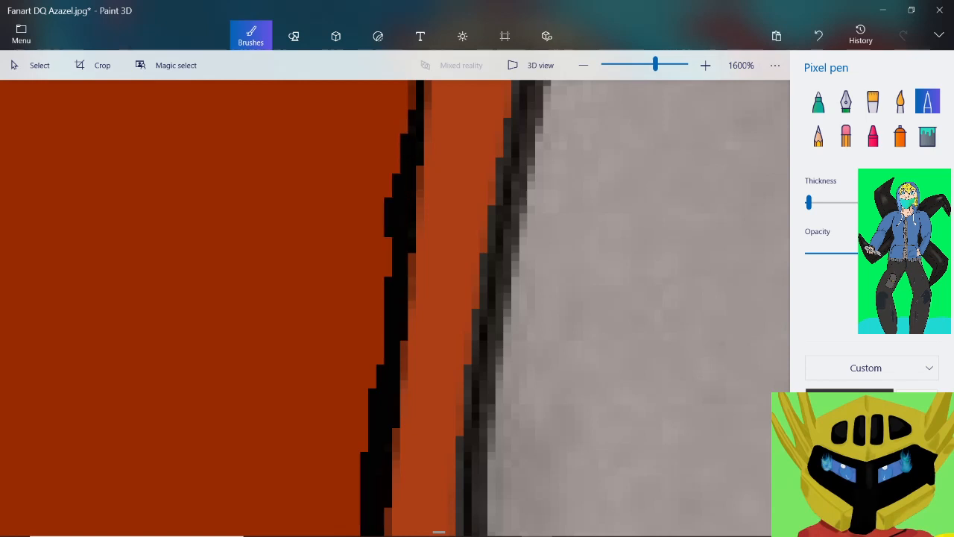
scroll(402, 201, "down", 4)
scroll(399, 138, "up", 4)
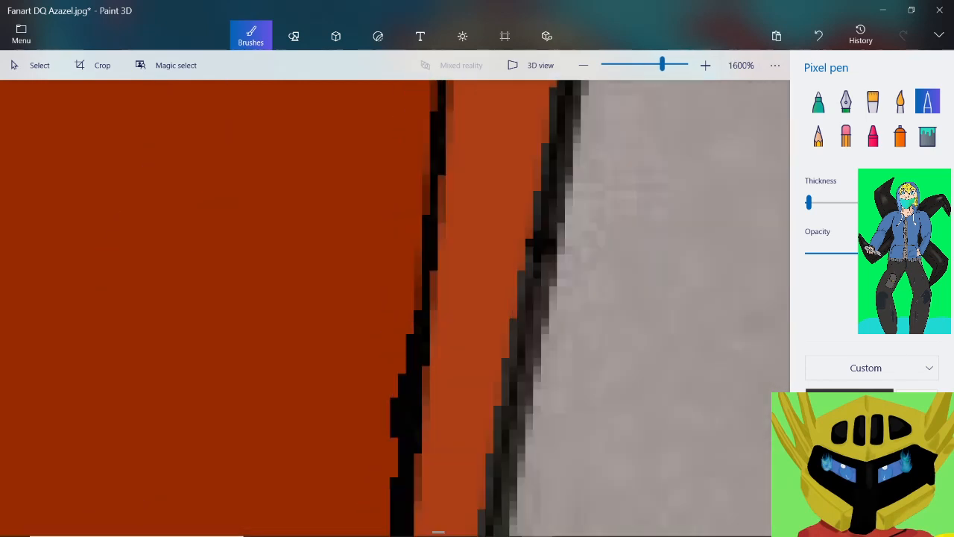
left_click_drag(410, 332, 433, 86)
scroll(410, 224, "down", 3)
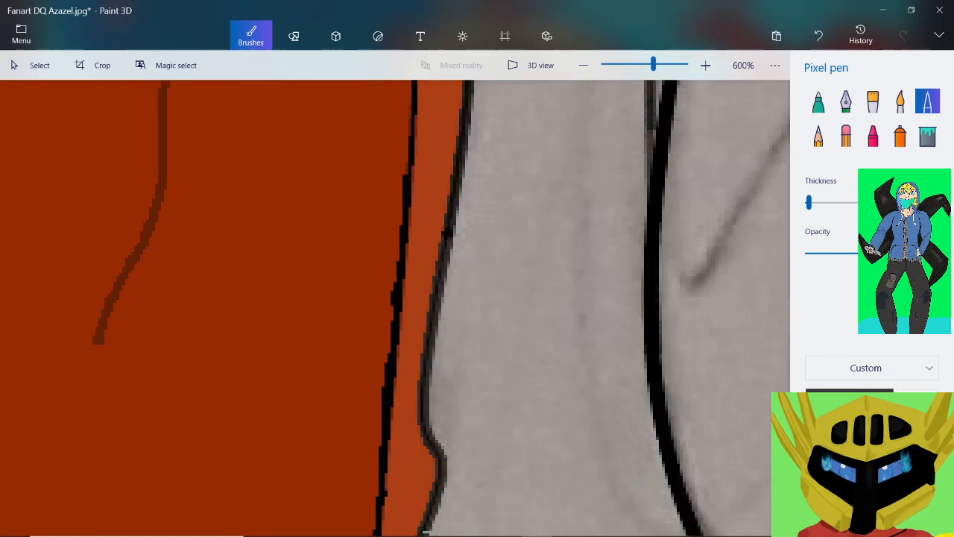
Continue thickening the dividing line on its red side up the next nearly vertical stretch
scroll(417, 529, "up", 3)
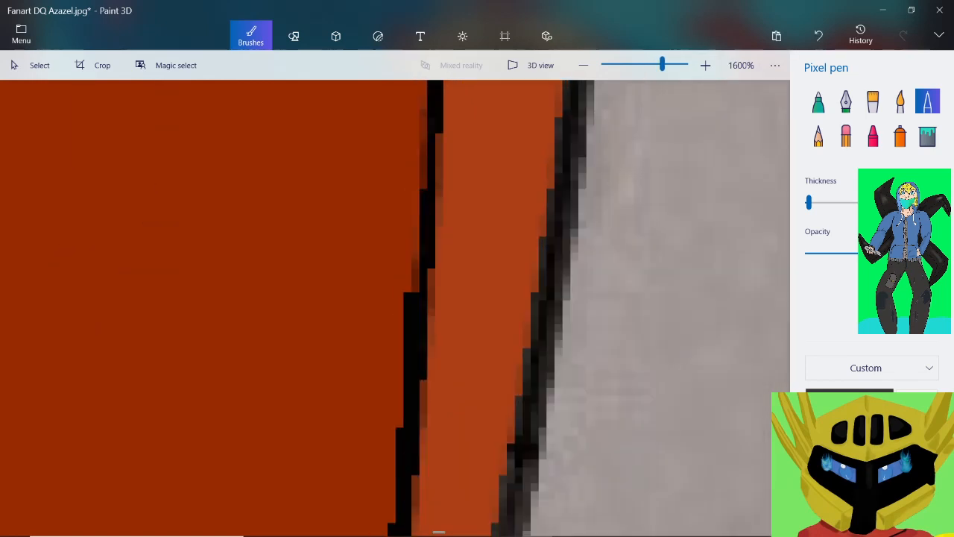
left_click_drag(411, 291, 423, 103)
scroll(439, 532, "down", 3)
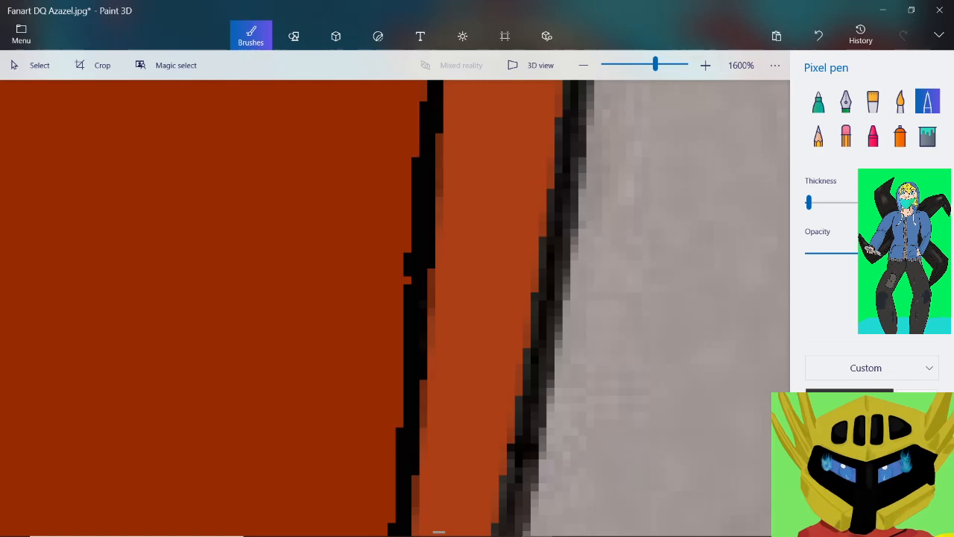
scroll(438, 531, "up", 1)
scroll(438, 531, "up", 2)
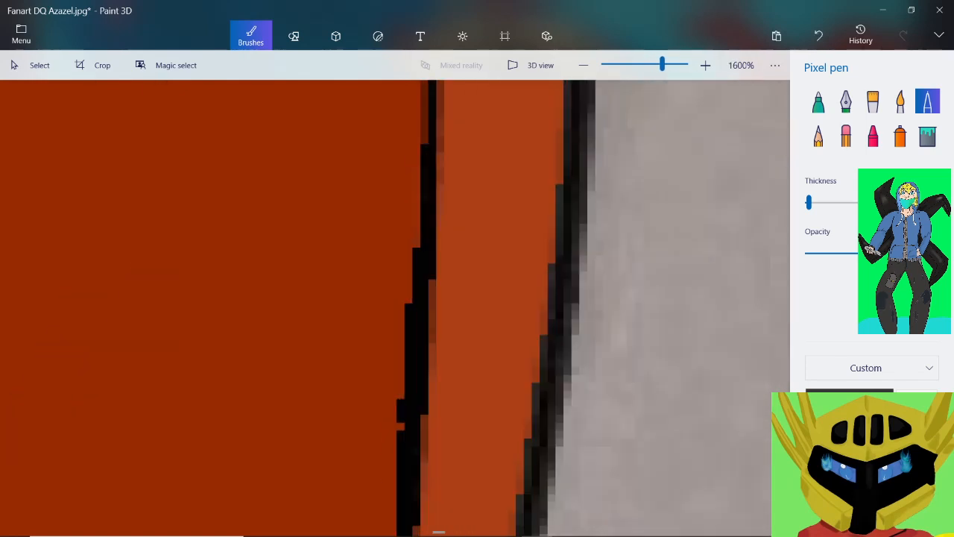
scroll(438, 531, "up", 2)
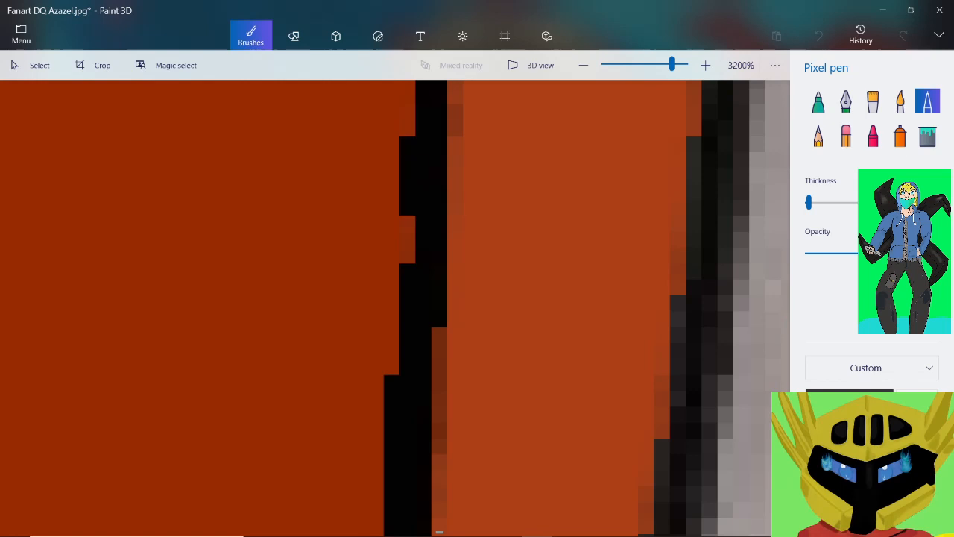
scroll(438, 532, "down", 10)
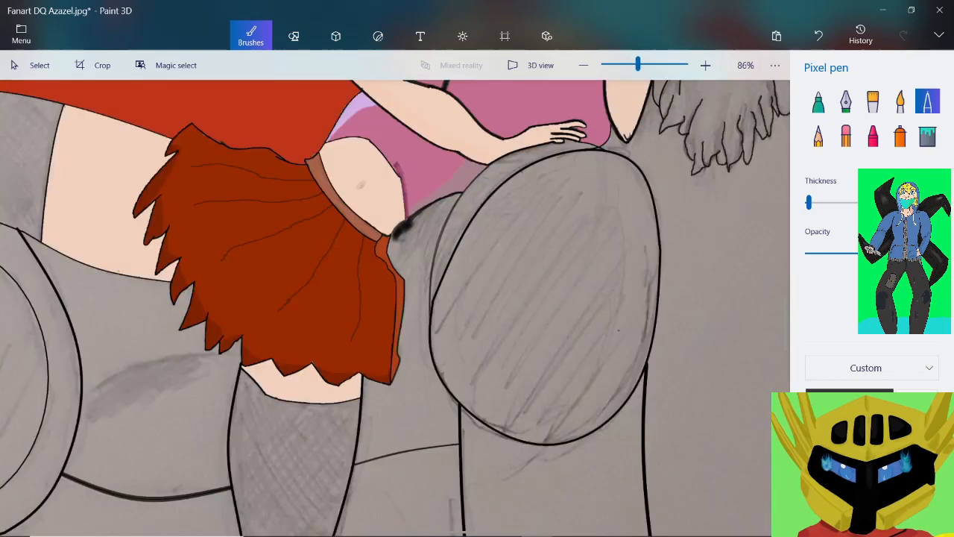
Thicken the dividing line's upper vertical stretch and its curve up to the small notch beside the strip's outer corner
scroll(383, 272, "up", 3)
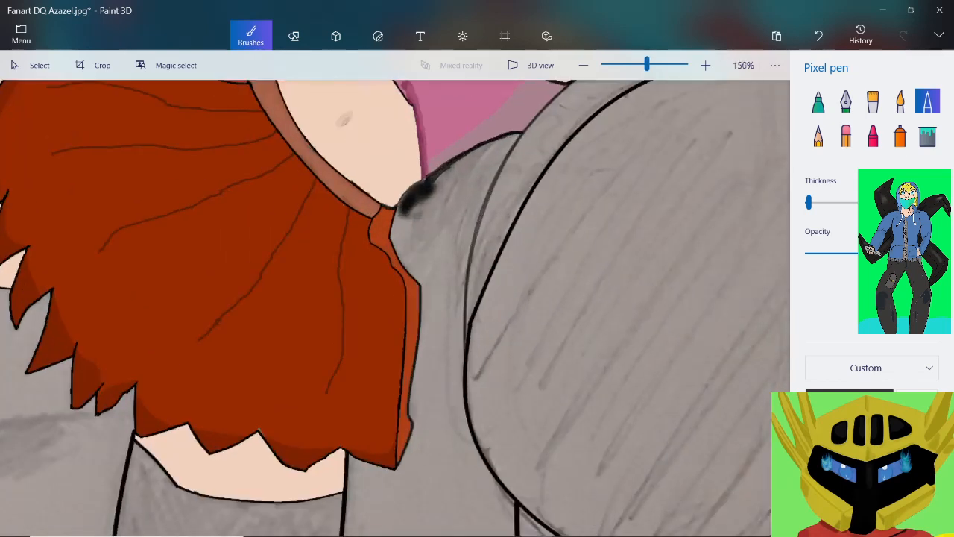
scroll(379, 242, "up", 4)
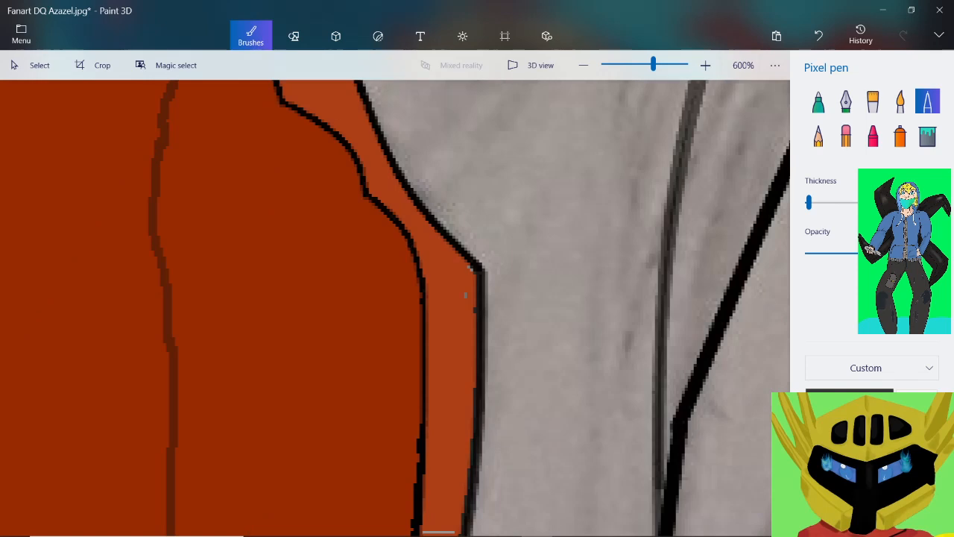
scroll(465, 294, "up", 1)
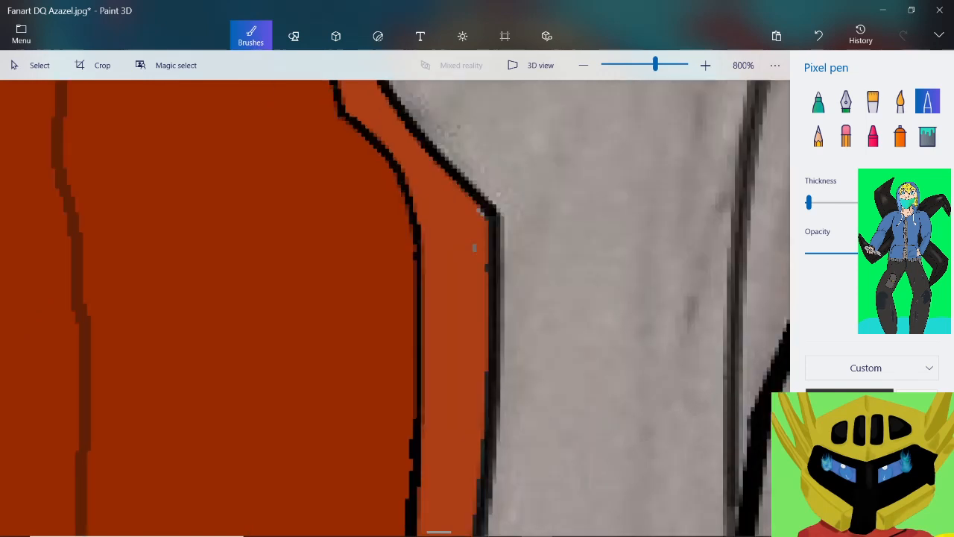
left_click_drag(412, 419, 415, 408)
left_click_drag(415, 333, 422, 264)
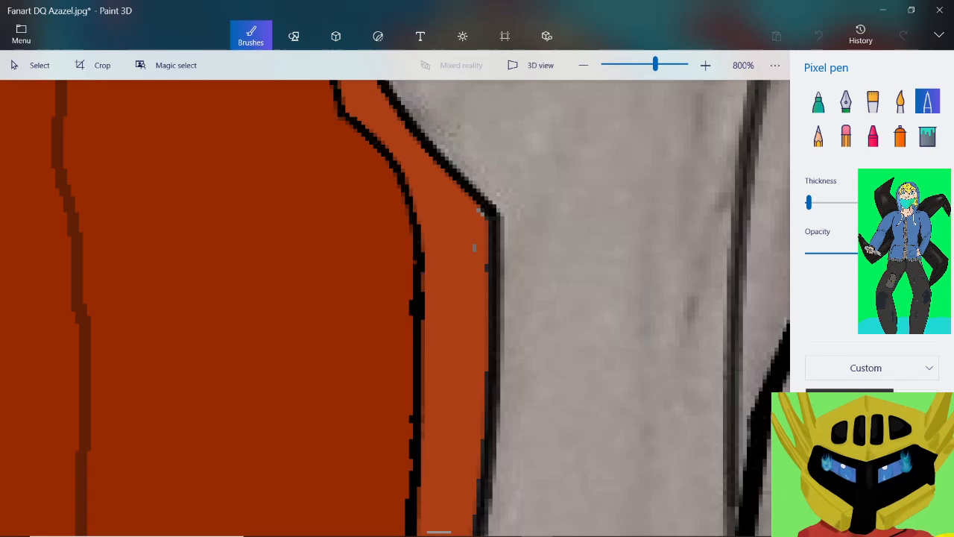
mouse_move(407, 214)
left_mouse_down()
mouse_move(386, 161)
mouse_move(336, 117)
left_mouse_up()
scroll(337, 117, "down", 1)
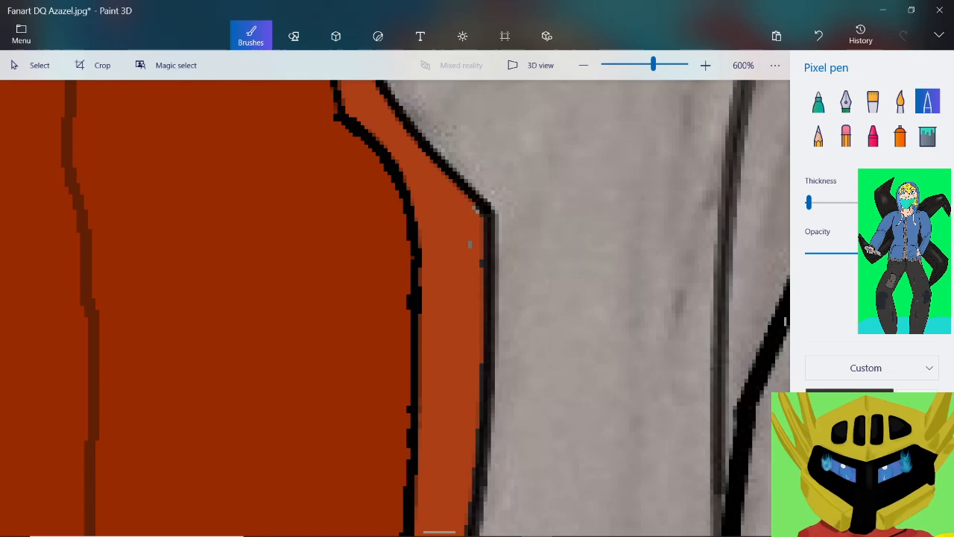
Thicken the dividing line above the notch, around the rounded upper end of the orange strip toward the waistband
scroll(372, 158, "down", 2)
scroll(338, 88, "up", 3)
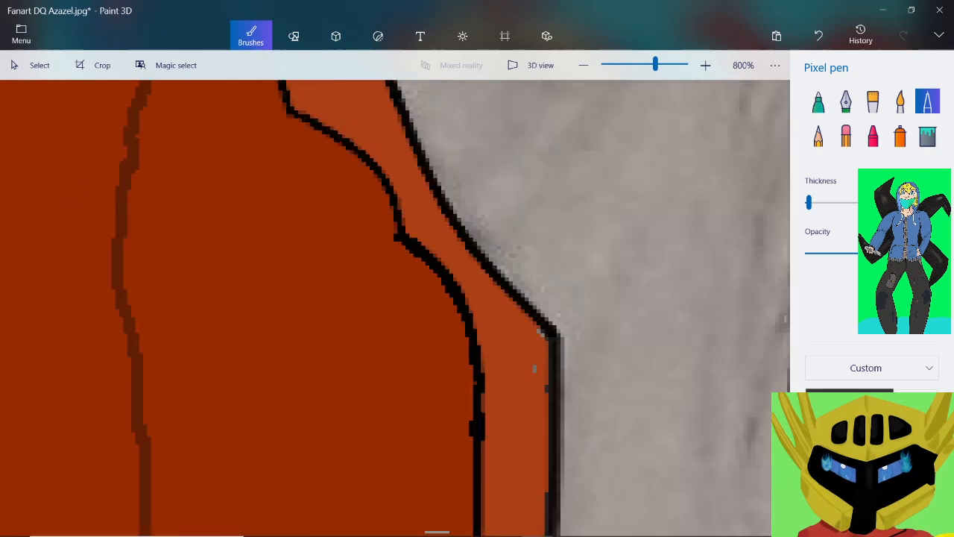
scroll(361, 110, "up", 2)
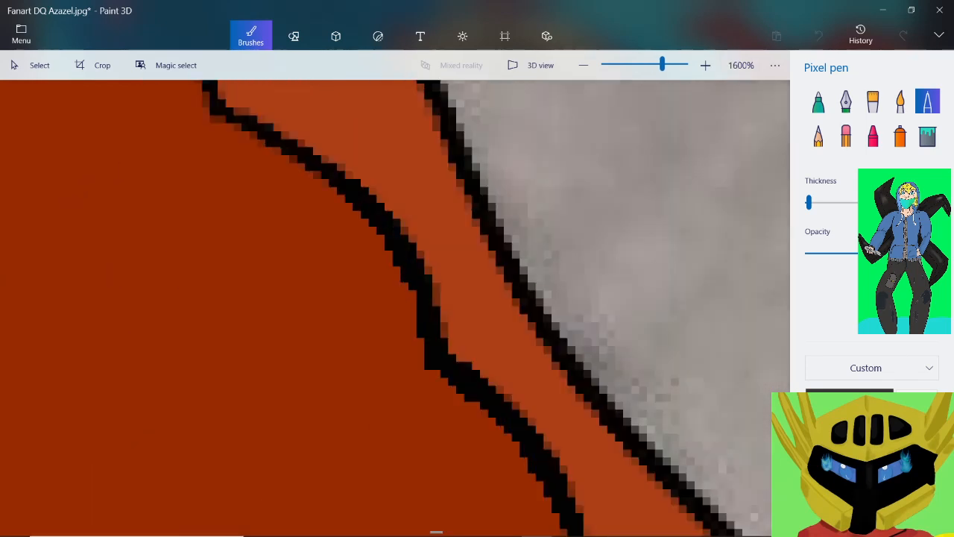
scroll(395, 308, "down", 2)
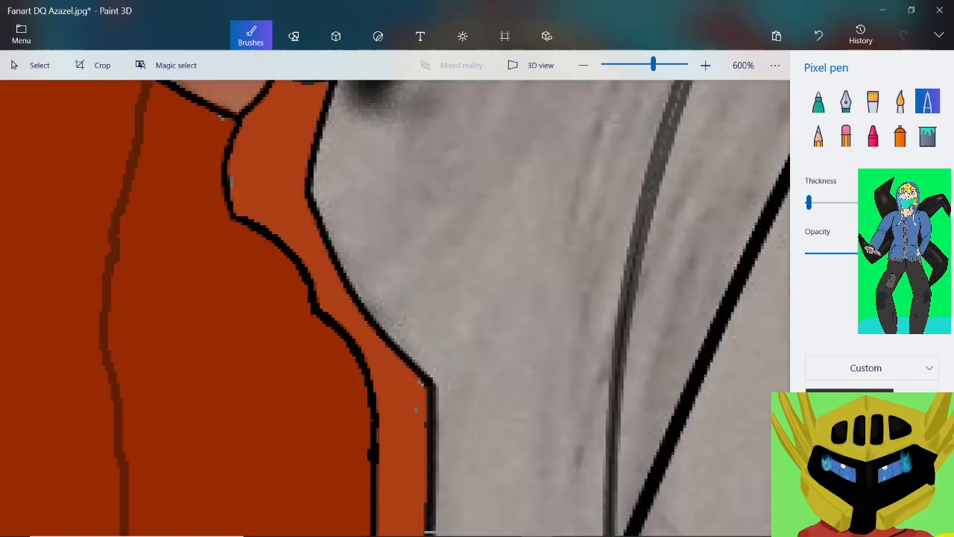
scroll(246, 119, "up", 2)
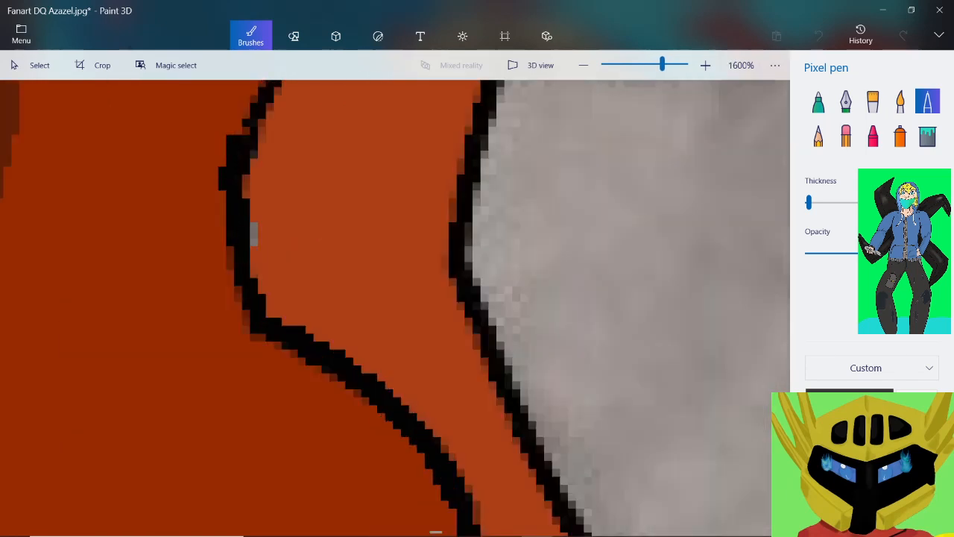
scroll(395, 308, "down", 3)
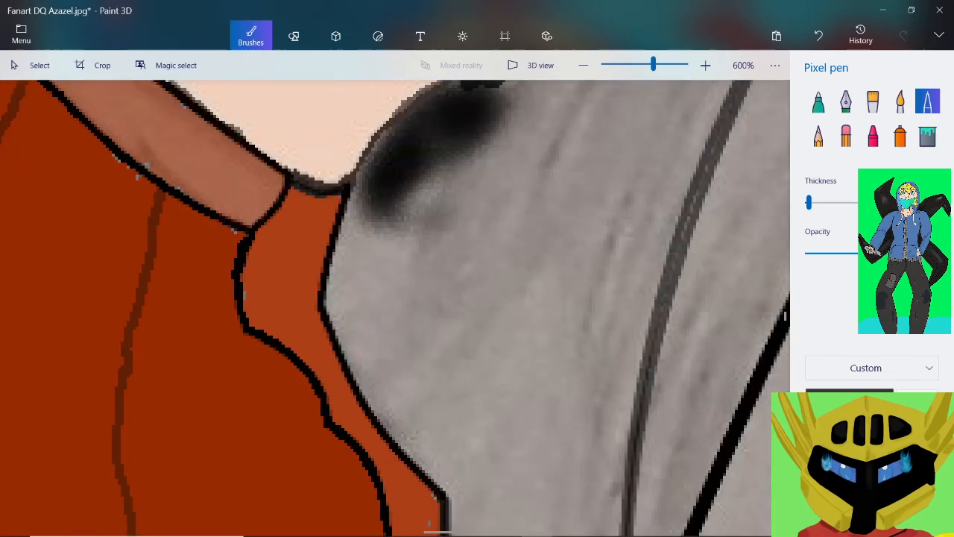
Thicken the black lines at the waistband's end, across the orange strip's top and down its upper outer edge against the gray
scroll(205, 228, "up", 3)
left_click_drag(282, 202, 312, 235)
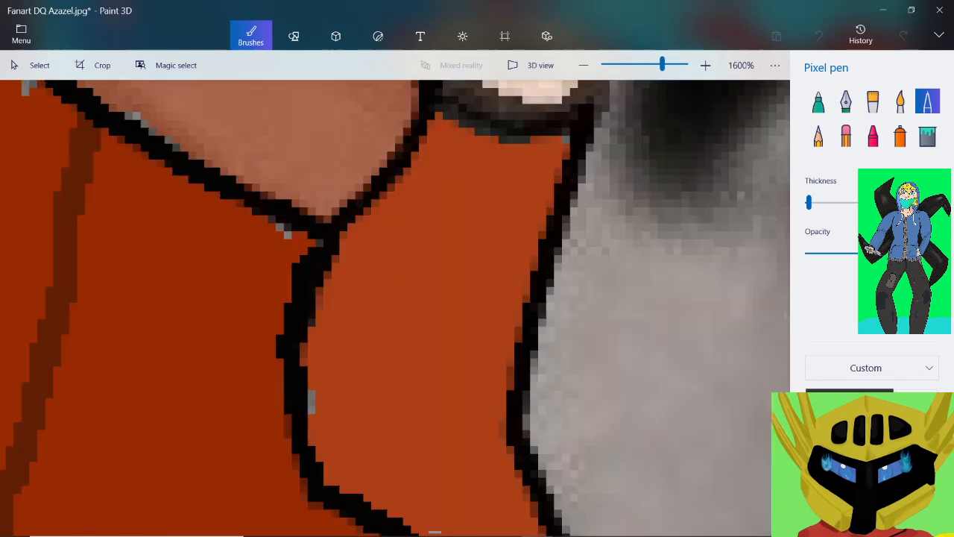
mouse_move(415, 99)
left_mouse_down()
mouse_move(407, 132)
mouse_move(360, 197)
mouse_move(331, 217)
left_mouse_up()
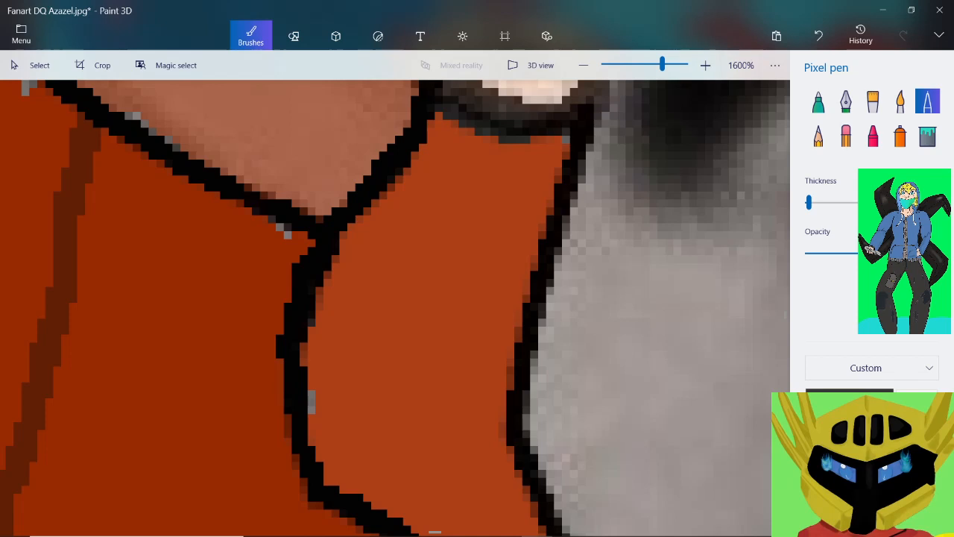
mouse_move(435, 113)
left_mouse_down()
mouse_move(573, 116)
mouse_move(558, 254)
mouse_move(527, 288)
mouse_move(499, 453)
mouse_move(542, 533)
left_mouse_up()
scroll(495, 316, "down", 2)
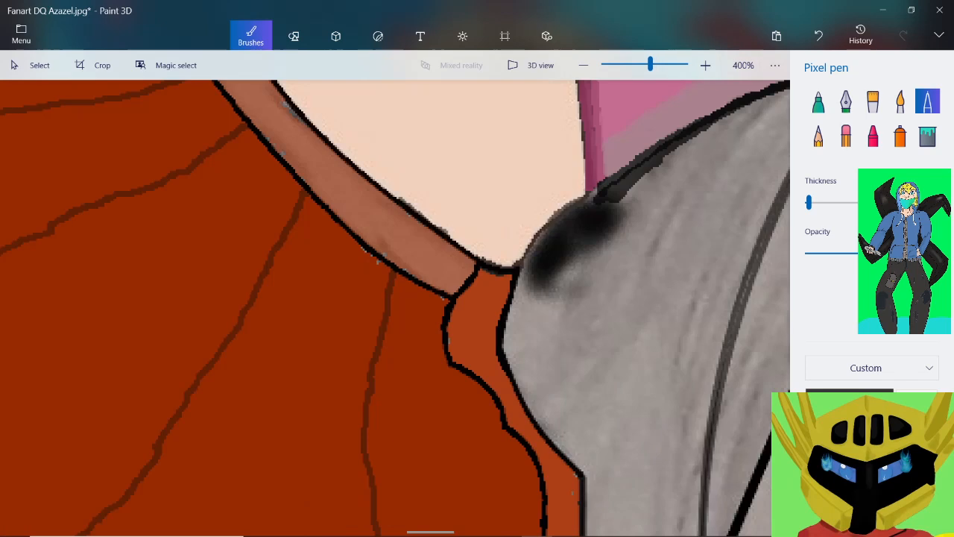
Thicken the orange strip's diagonal outer edge against the gray down to its protruding corner
scroll(567, 445, "up", 1)
scroll(567, 444, "up", 1)
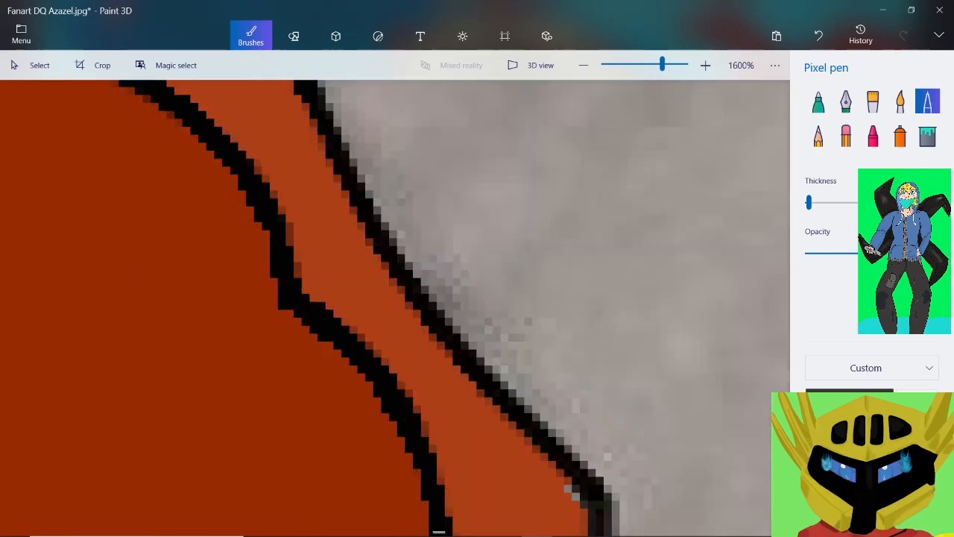
mouse_move(320, 86)
left_mouse_down()
mouse_move(419, 268)
mouse_move(507, 387)
mouse_move(563, 445)
mouse_move(603, 522)
left_mouse_up()
scroll(499, 328, "down", 1)
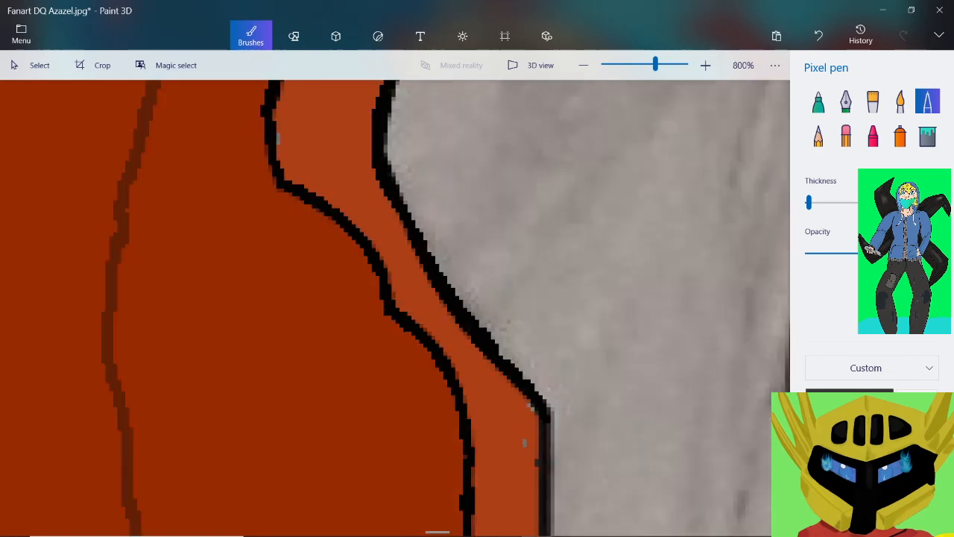
scroll(500, 328, "down", 3)
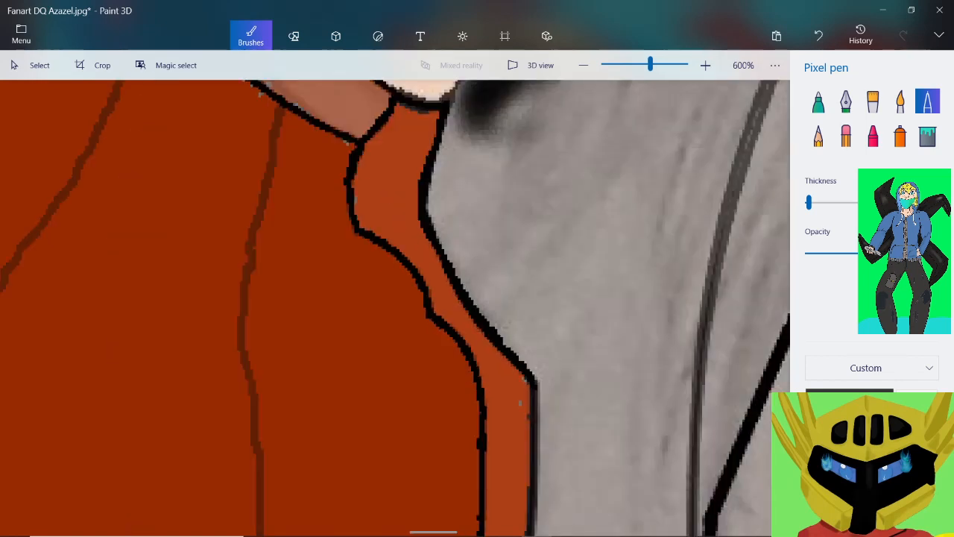
Thicken the strip's outer edge at the protruding corner and just below it, and undo the stray stroke farther down
scroll(499, 328, "up", 1)
scroll(500, 328, "up", 1)
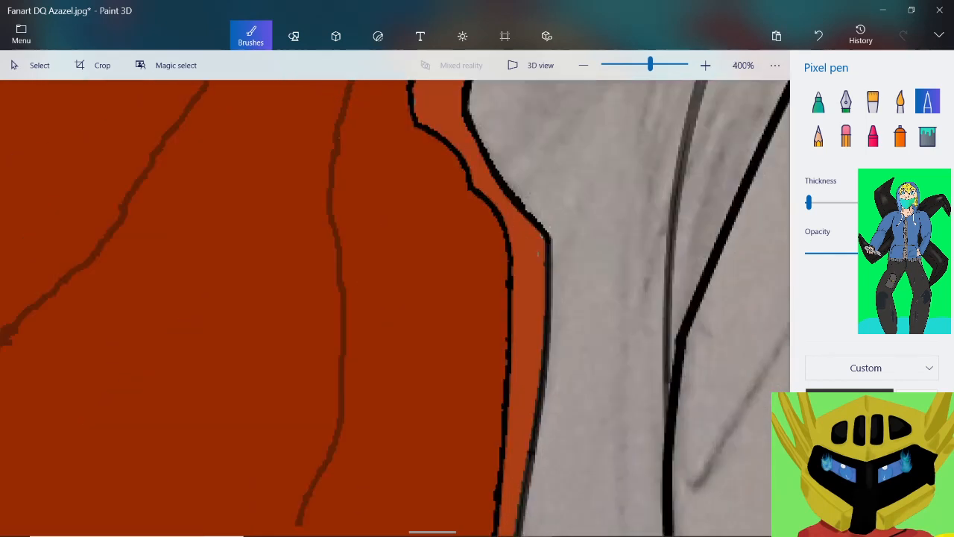
scroll(500, 328, "up", 1)
left_click(534, 135)
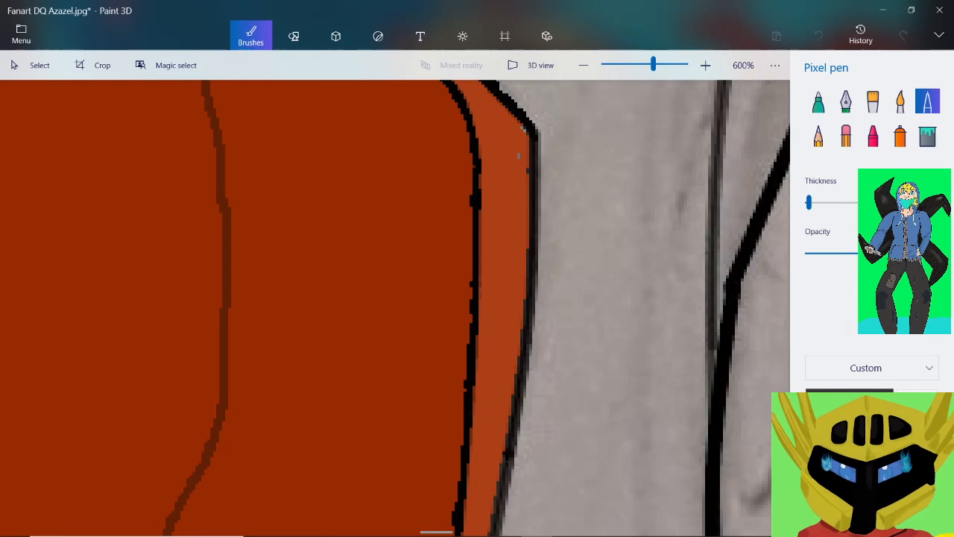
left_click_drag(538, 152, 542, 176)
left_click_drag(537, 218, 522, 304)
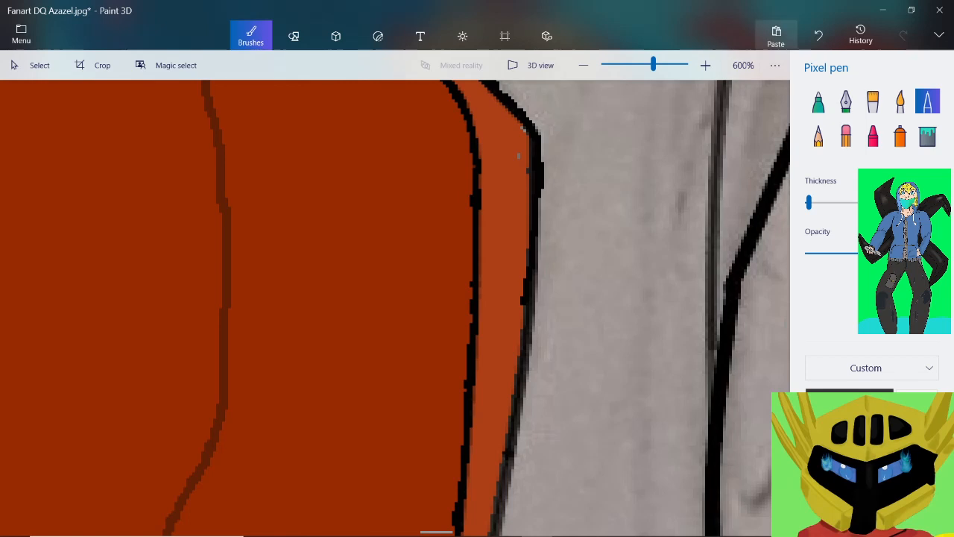
left_click(819, 36)
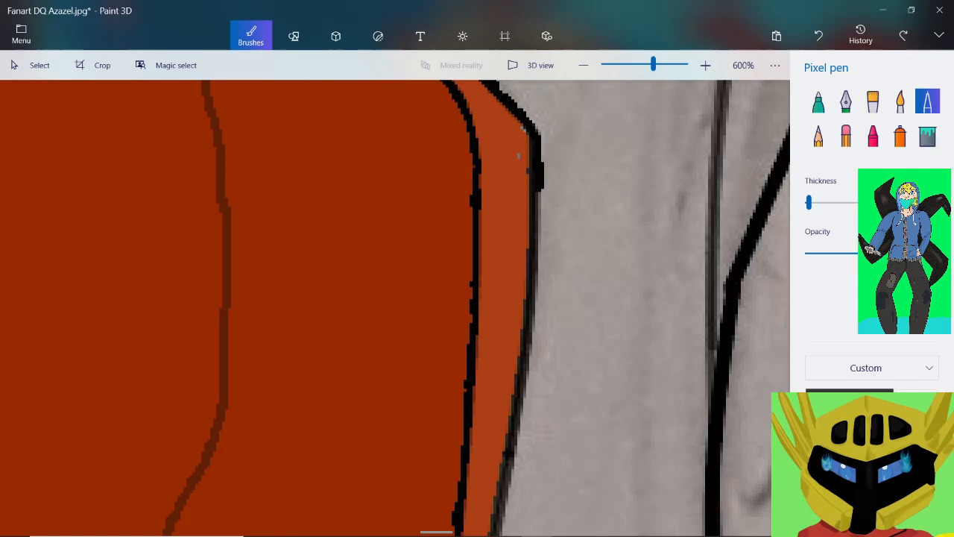
Extend the thickened black outer edge of the orange strip down the long slanted stretch below the corner
scroll(563, 211, "up", 2)
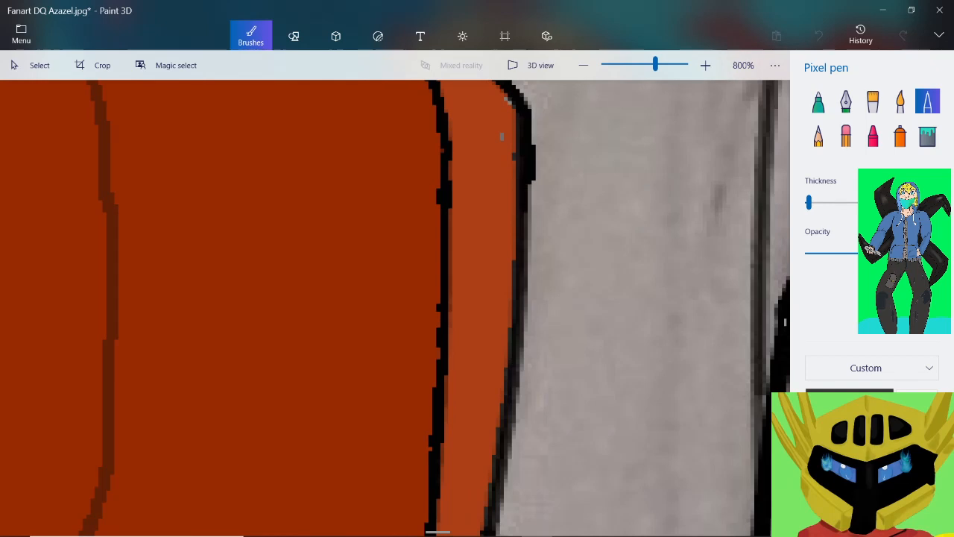
mouse_move(522, 236)
left_mouse_down()
mouse_move(524, 324)
mouse_move(498, 443)
left_mouse_up()
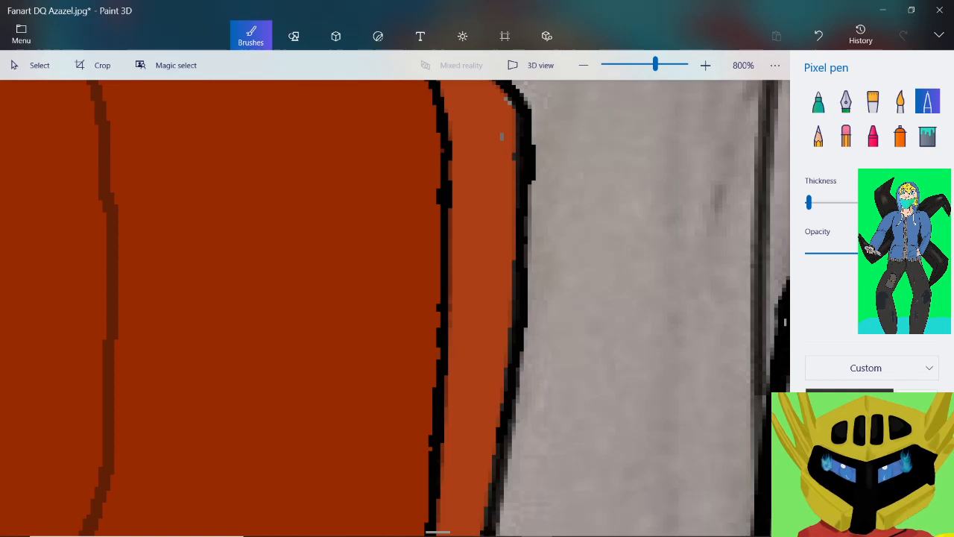
scroll(496, 440, "down", 2)
scroll(525, 298, "up", 2)
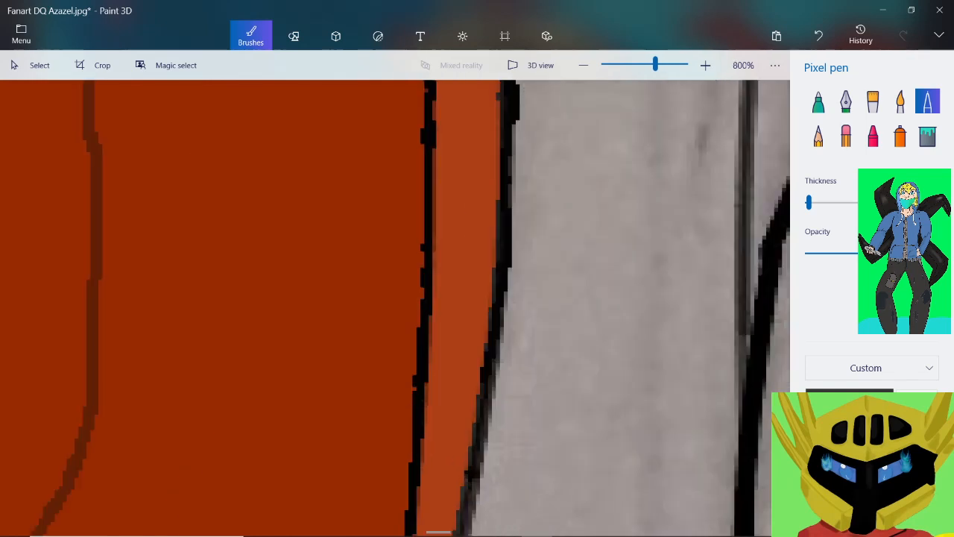
scroll(581, 298, "up", 3)
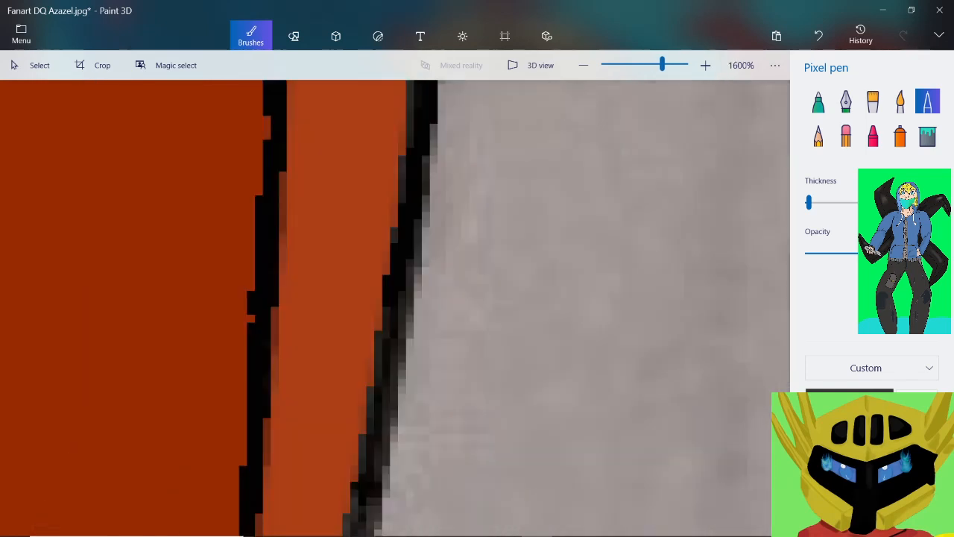
left_click_drag(391, 307, 373, 504)
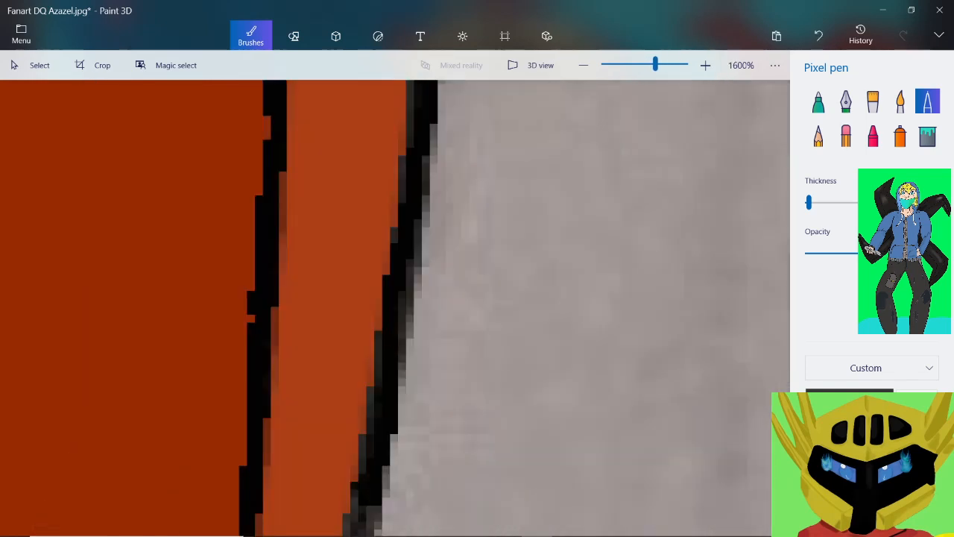
scroll(445, 226, "down", 2)
scroll(432, 321, "up", 1)
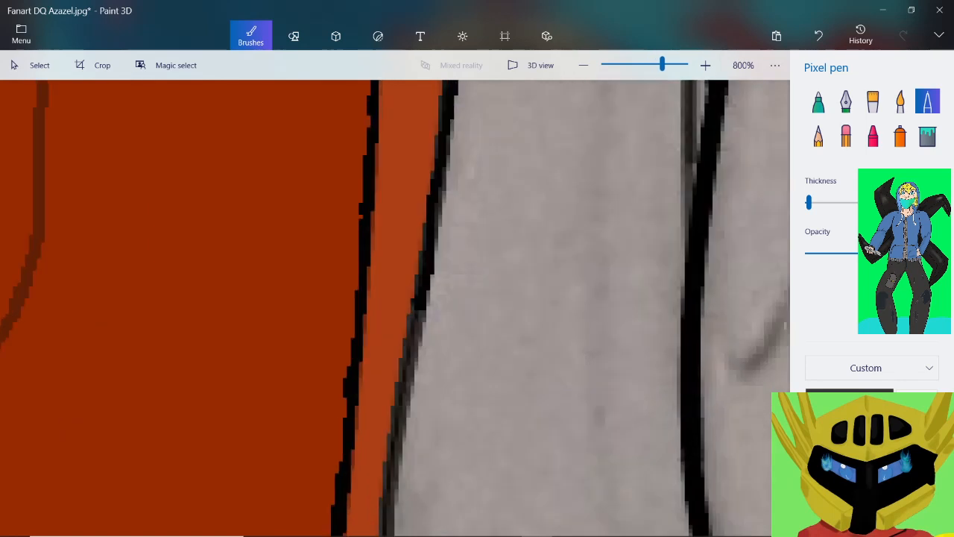
Extend the orange strip's thick black outer edge down the slanted stretch and around the inward curve to the lower protruding tip
scroll(425, 298, "up", 1)
mouse_move(410, 246)
left_mouse_down()
mouse_move(380, 412)
mouse_move(377, 498)
left_mouse_up()
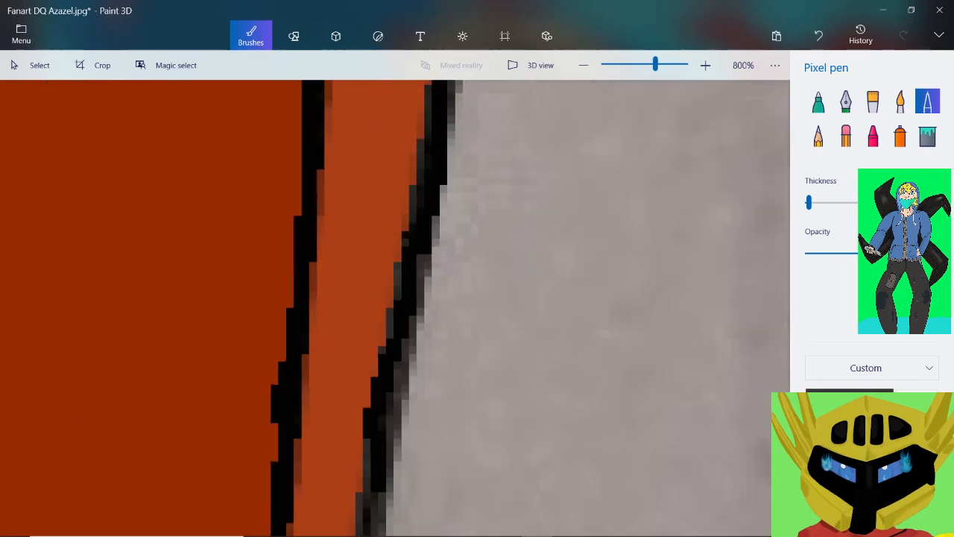
scroll(430, 298, "down", 2)
scroll(417, 387, "up", 1)
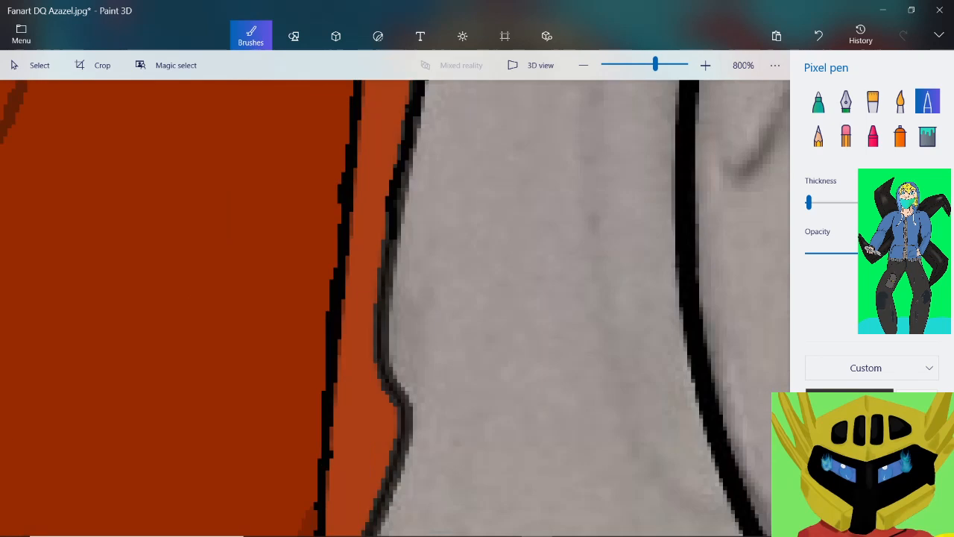
scroll(407, 313, "up", 1)
mouse_move(371, 170)
left_mouse_down()
mouse_move(348, 392)
mouse_move(391, 493)
mouse_move(425, 522)
left_mouse_up()
scroll(406, 313, "down", 2)
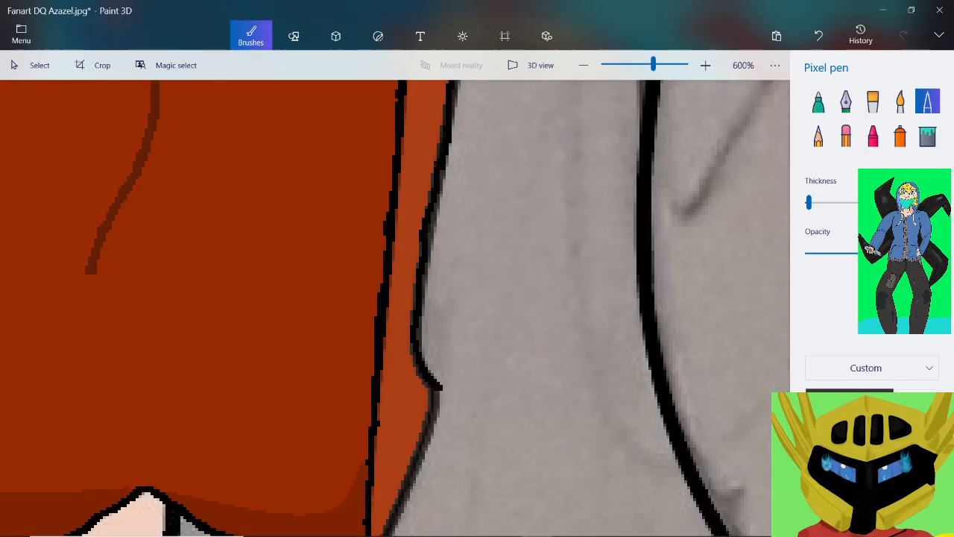
Thicken the strip's outer edge in black from the lower protruding tip diagonally down to the red area's bottom corner
scroll(430, 468, "up", 2)
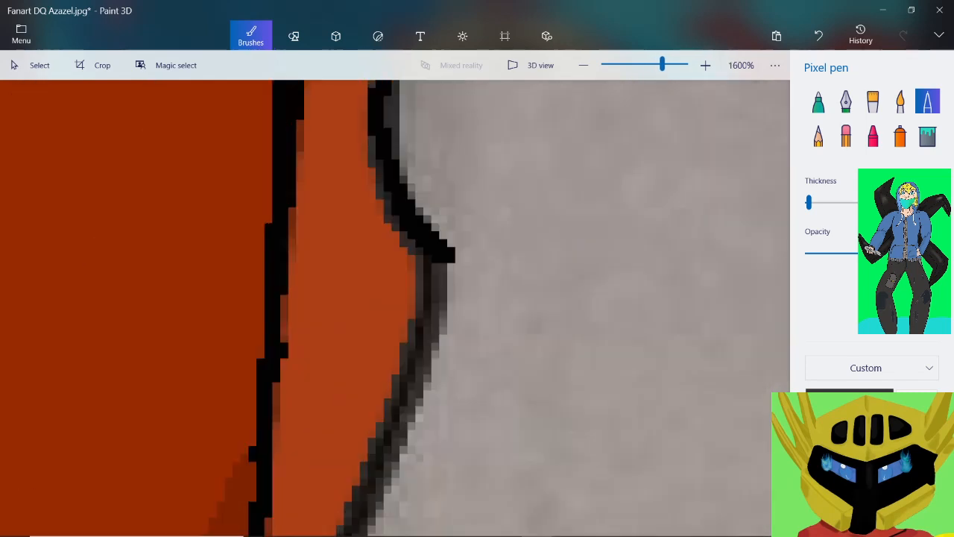
left_click_drag(445, 261, 388, 436)
scroll(447, 373, "down", 2)
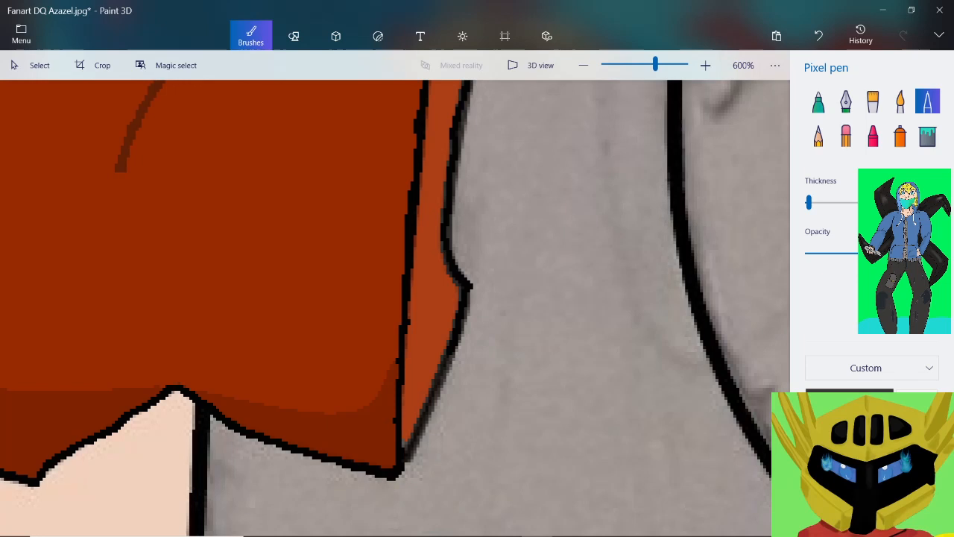
scroll(532, 440, "up", 2)
mouse_move(492, 187)
left_mouse_down()
mouse_move(380, 406)
mouse_move(356, 476)
left_mouse_up()
scroll(437, 269, "down", 2)
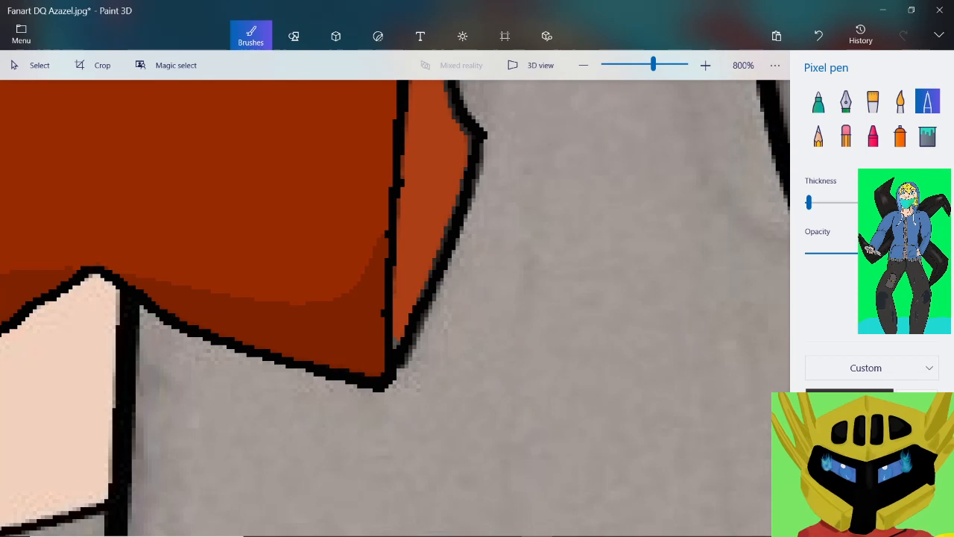
Save the drawing under its existing file name
scroll(436, 269, "down", 3)
scroll(437, 269, "down", 4)
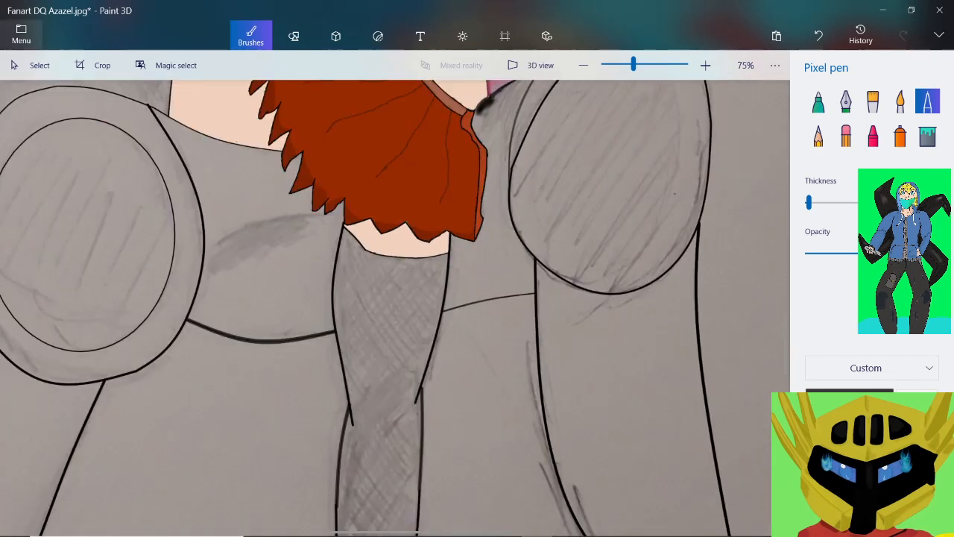
left_click(21, 34)
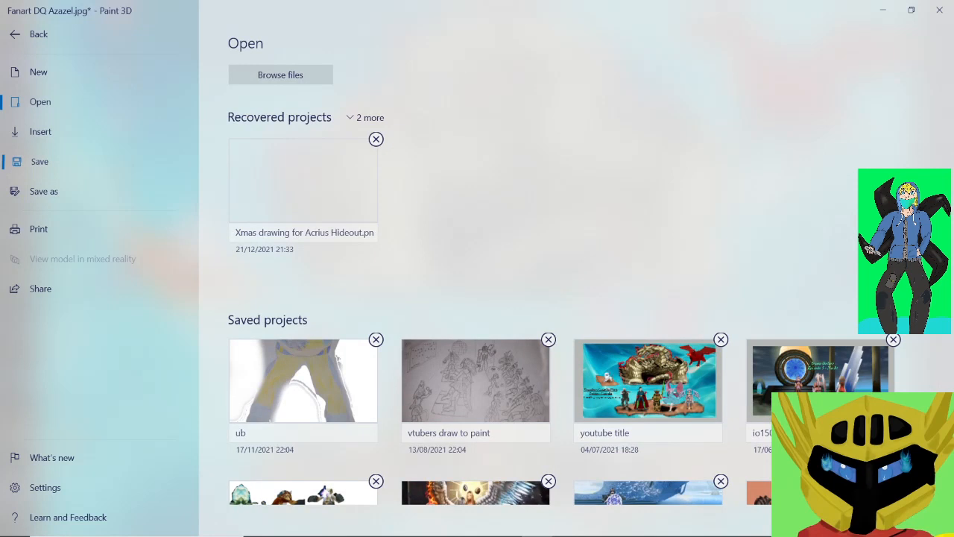
left_click(39, 161)
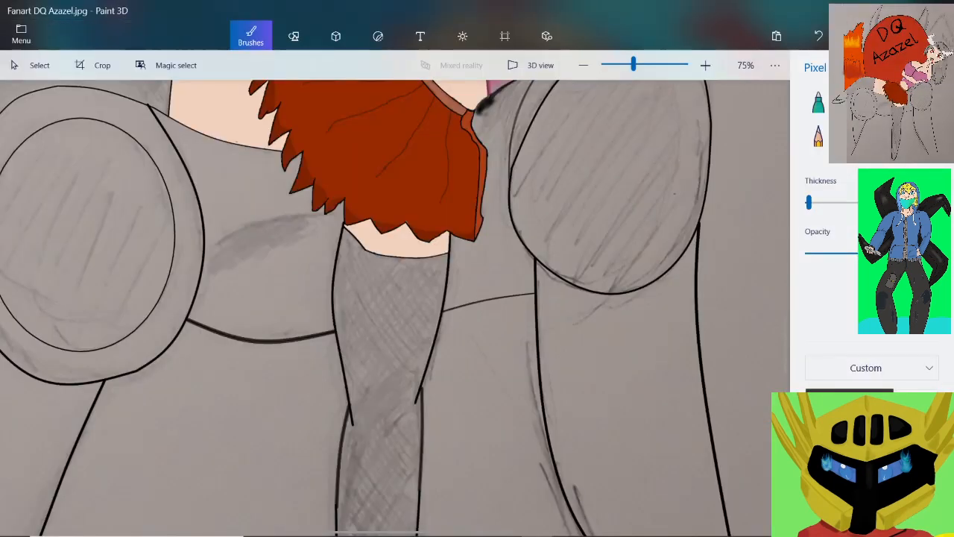
Fill the inner oval of the ringed shape beneath the bent leg with dark brown 371919, using a slightly raised fill tolerance
scroll(115, 196, "down", 1)
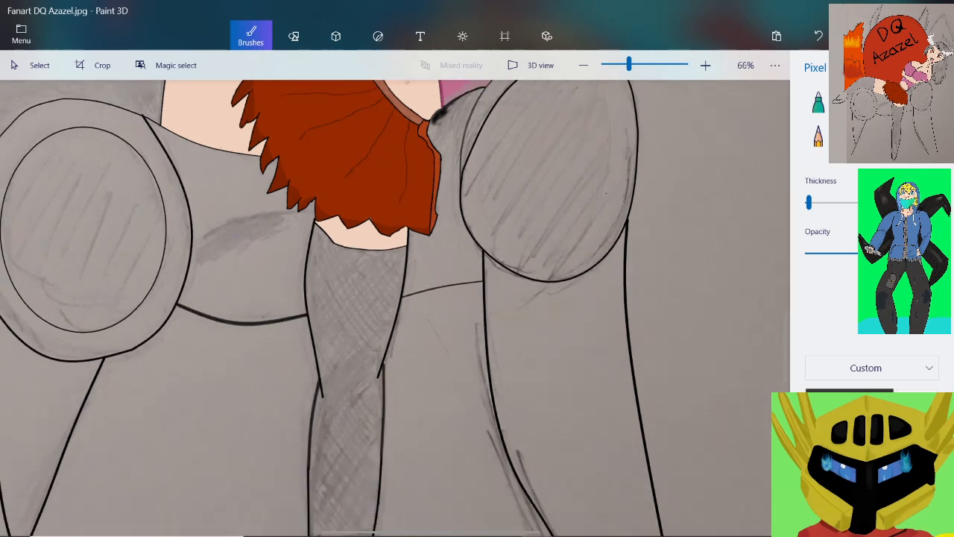
scroll(115, 195, "down", 4)
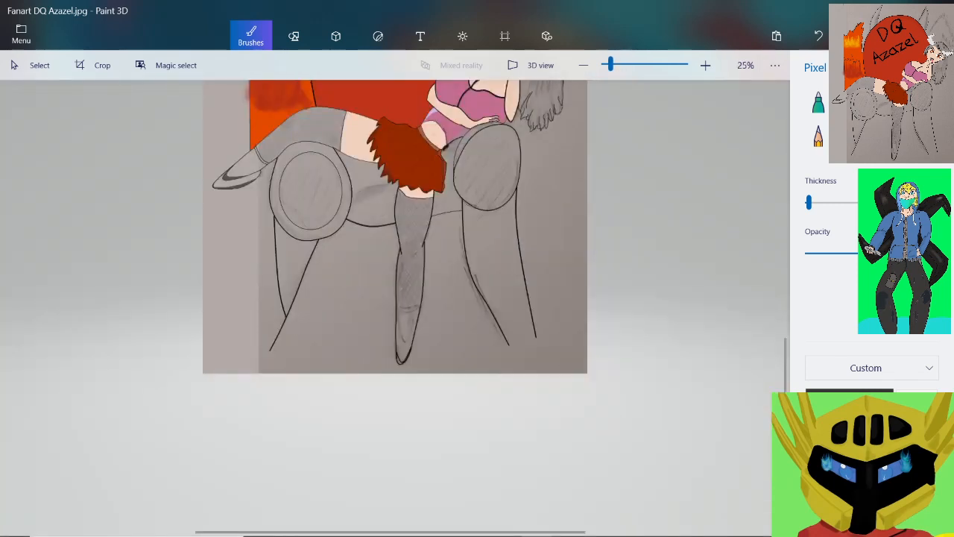
scroll(275, 154, "up", 4)
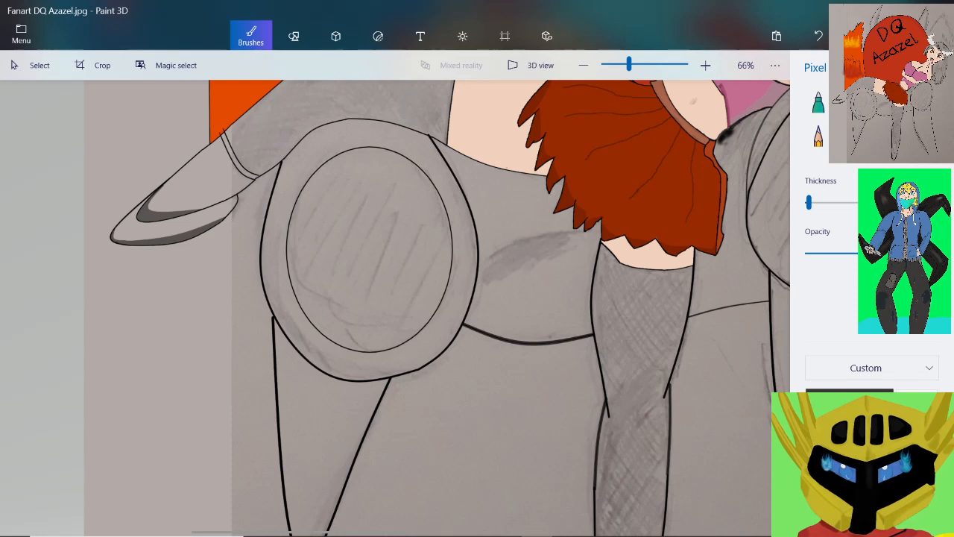
left_click(849, 401)
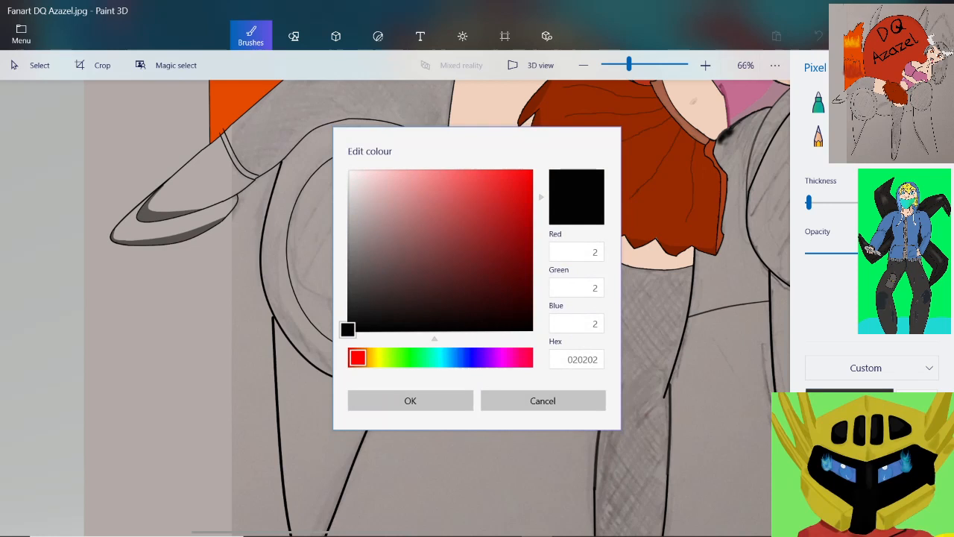
left_click_drag(347, 328, 450, 296)
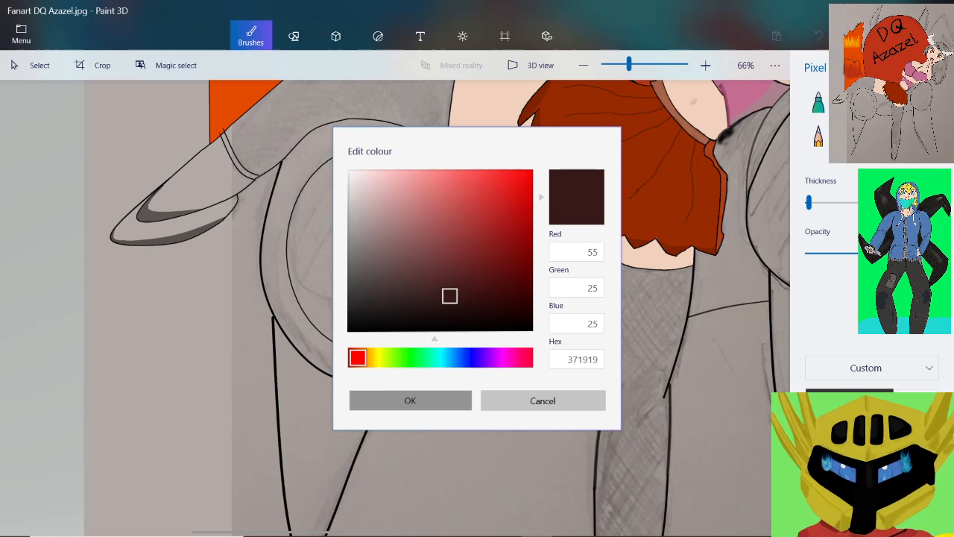
left_click(410, 400)
scroll(395, 308, "down", 3)
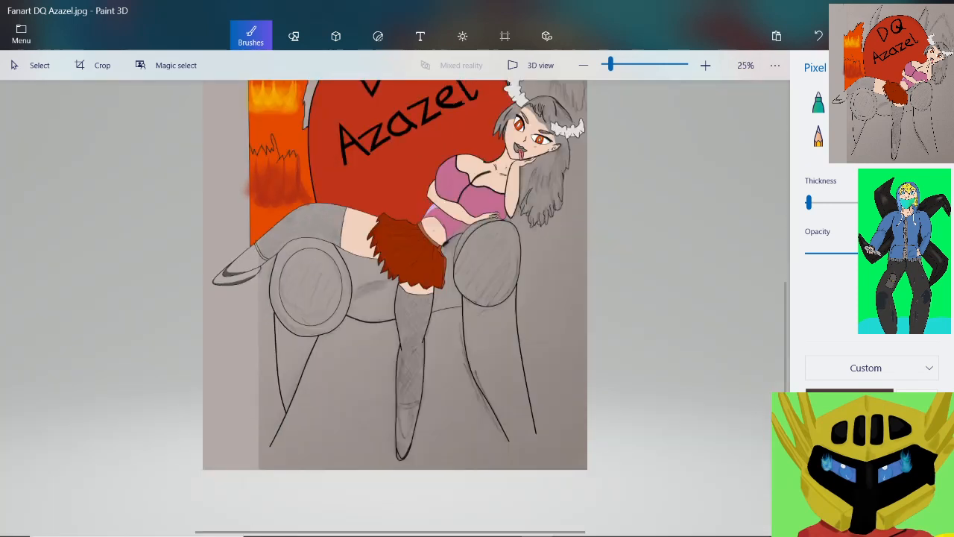
scroll(247, 302, "up", 2)
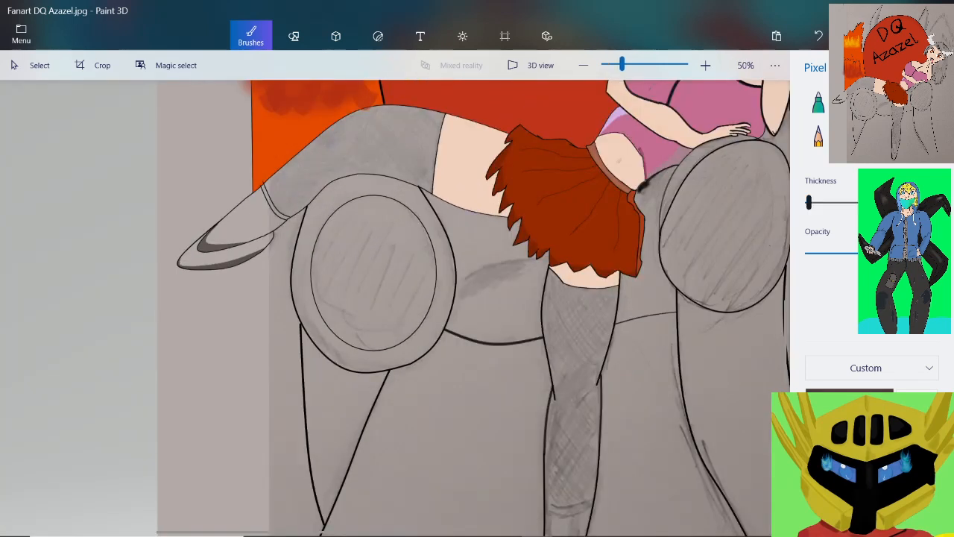
left_click(926, 136)
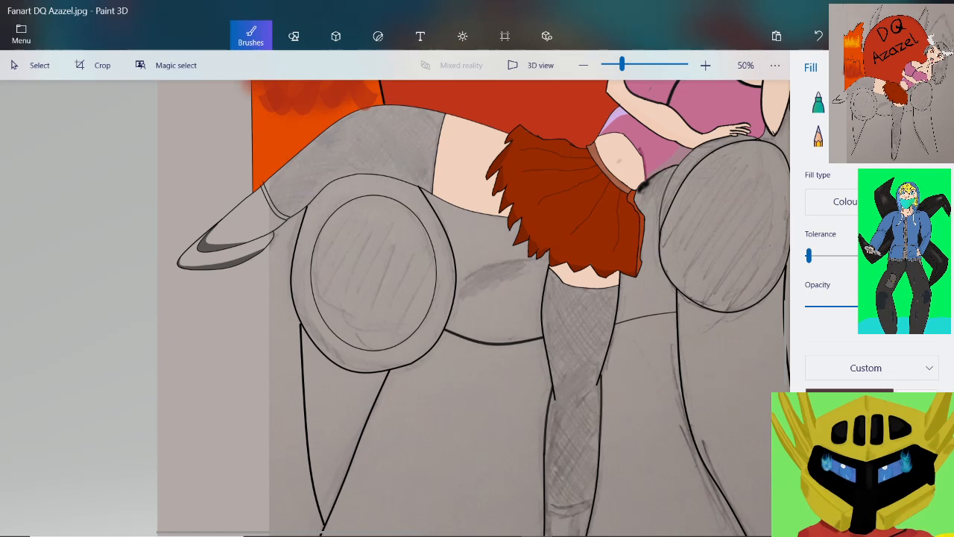
left_click_drag(809, 256, 827, 256)
left_click(374, 272)
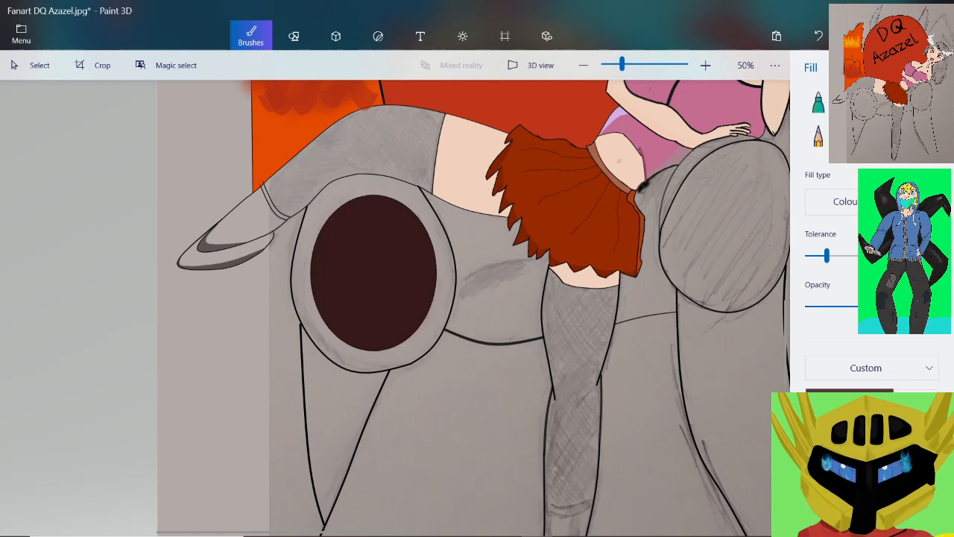
Fill the ring around the dark oval, the tapered leg beneath it and the large oval under the arm with a lighter reddish brown
left_click(849, 390)
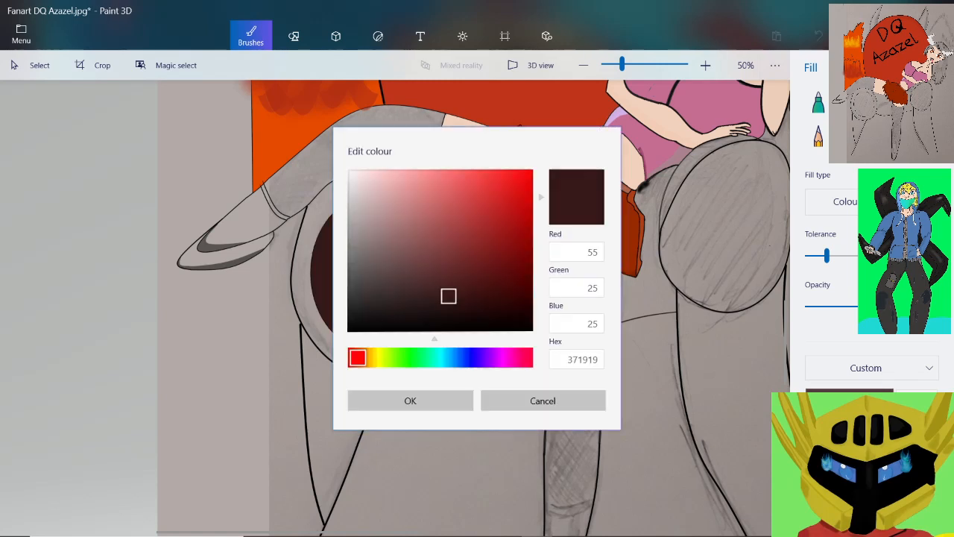
left_click_drag(448, 295, 455, 275)
left_click(410, 401)
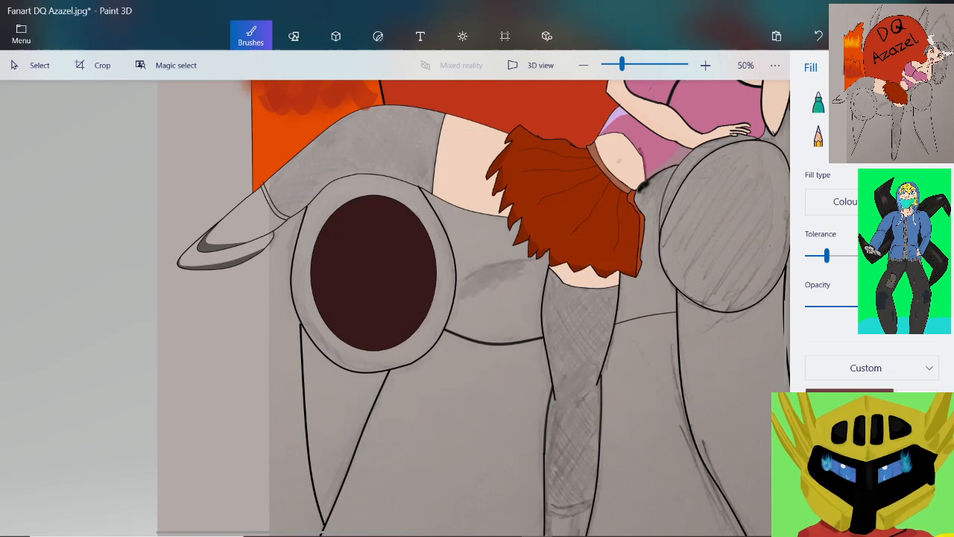
left_click(300, 272)
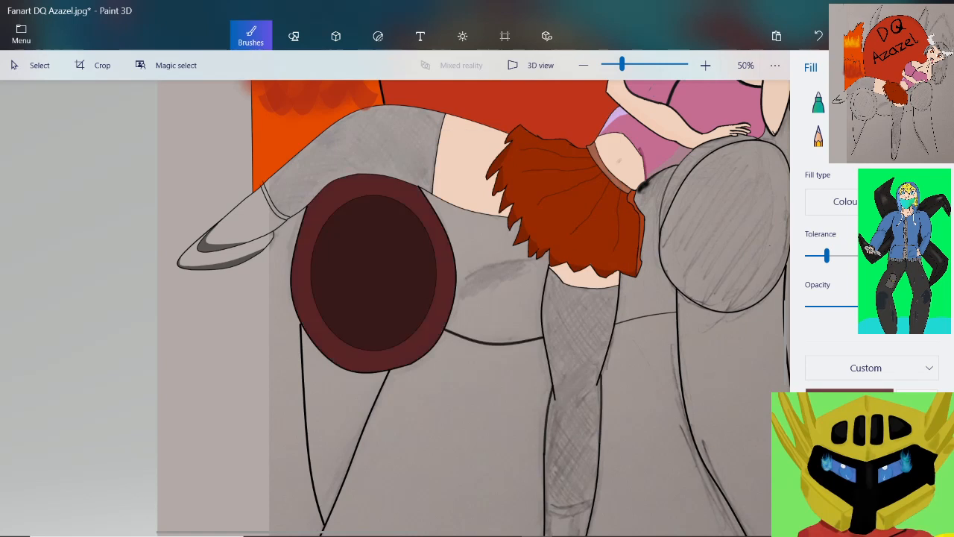
left_click(335, 411)
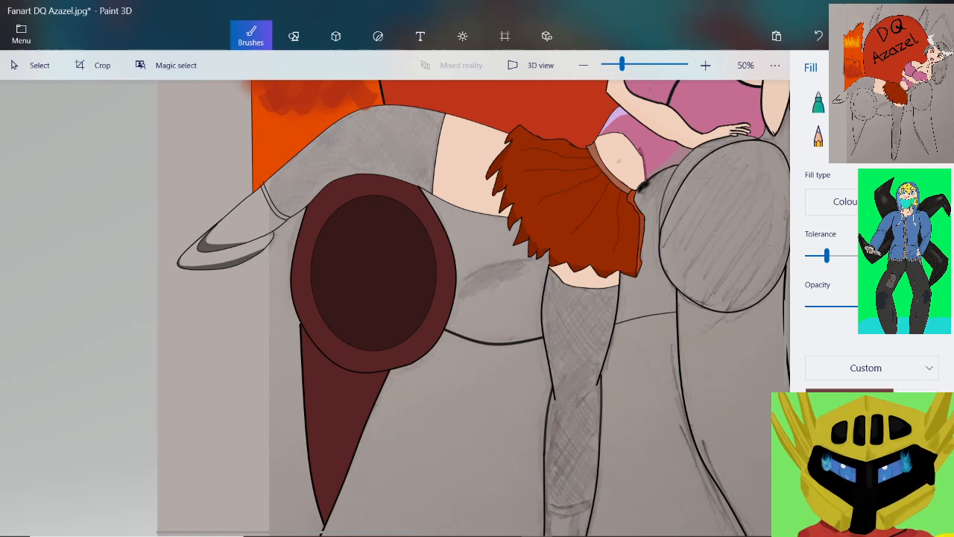
left_click(728, 229)
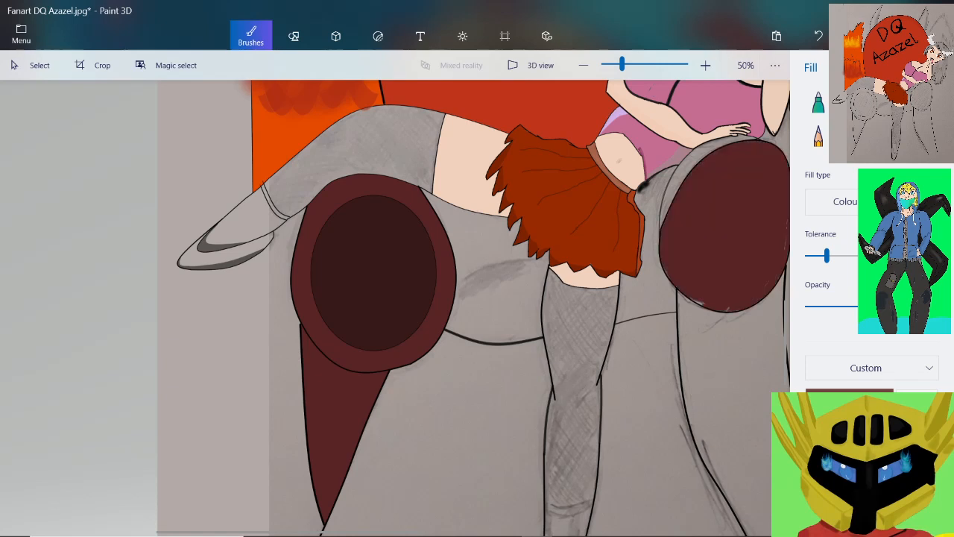
Try to fill the open-ended leg below the large right oval with the reddish brown, and undo the fill
scroll(445, 334, "down", 1)
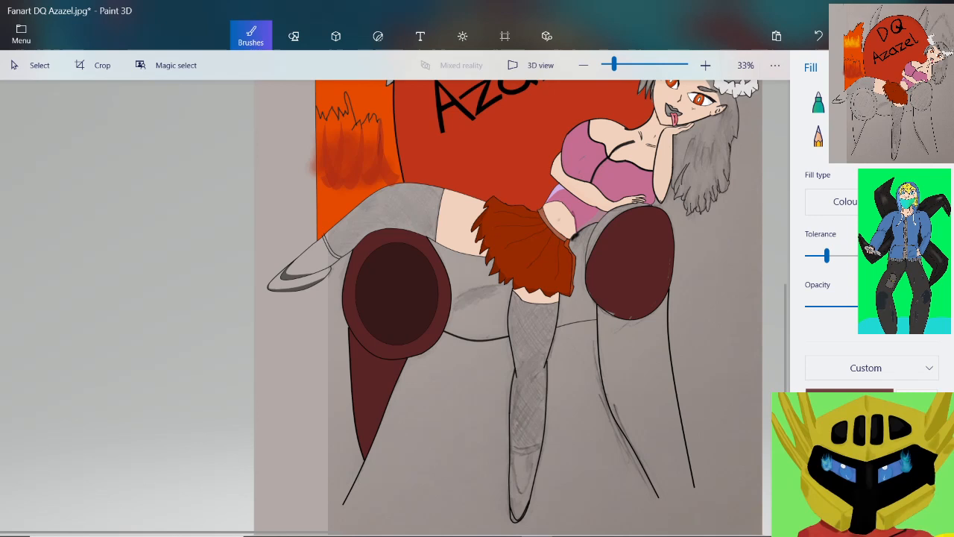
left_click(638, 369)
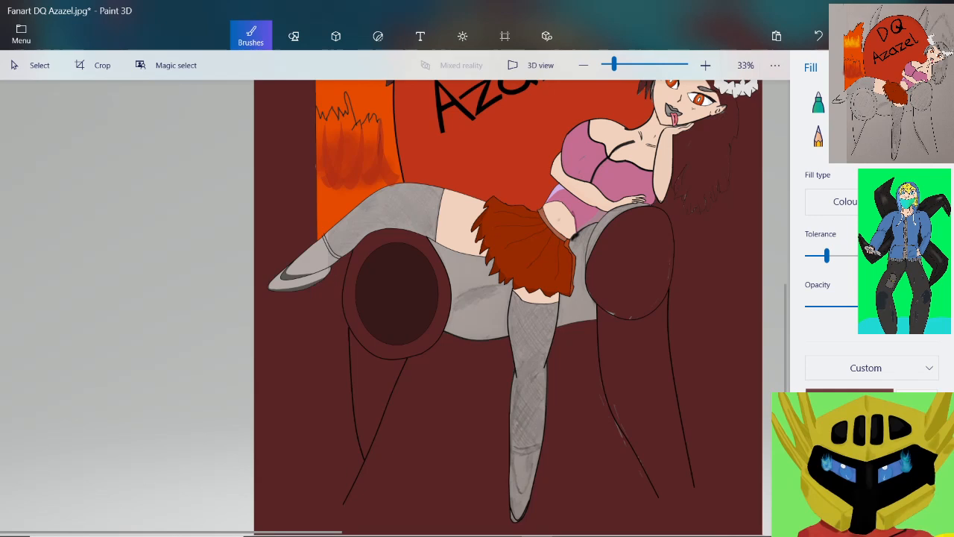
key("ctrl+z")
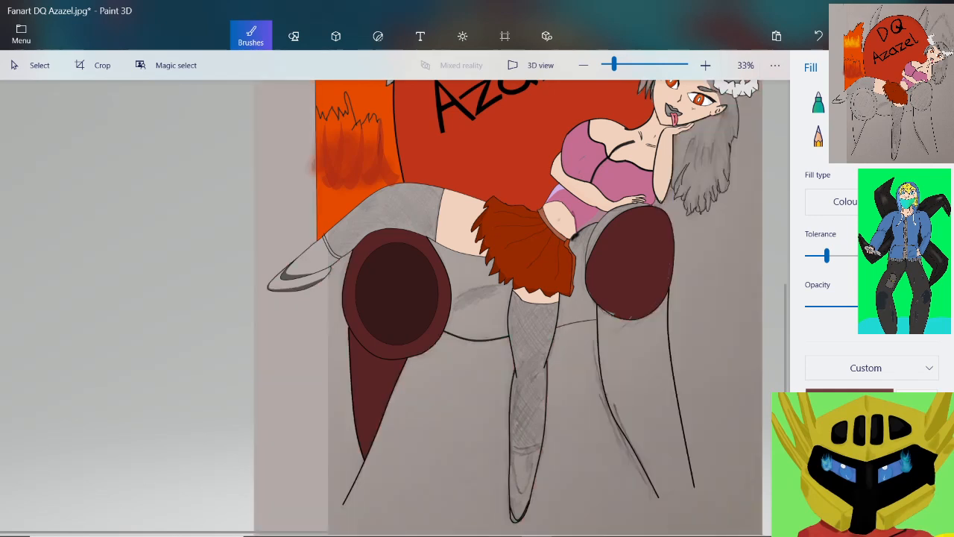
Close the open lower end of the right leg with a thin black Pixel pen line joining its two outlines
left_click(926, 102)
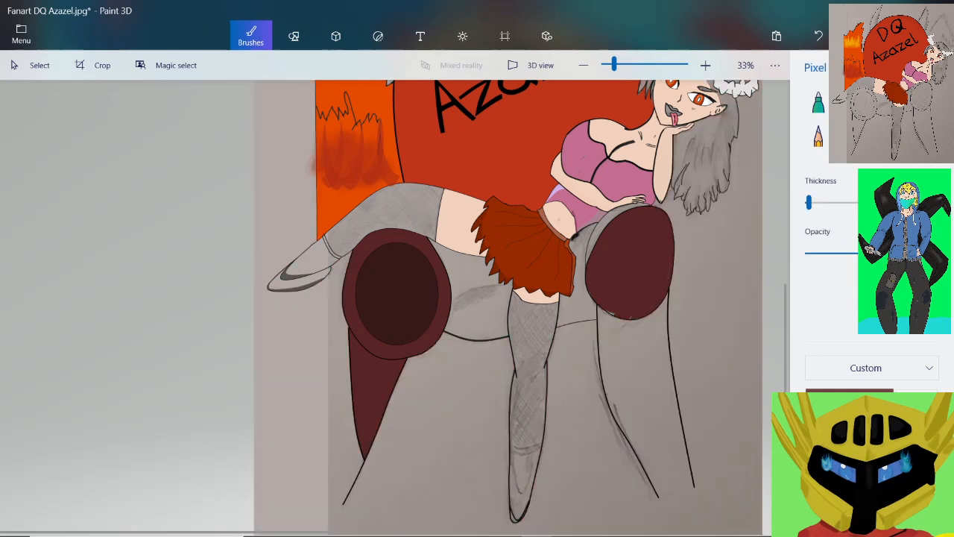
left_click(883, 438)
scroll(684, 506, "up", 8)
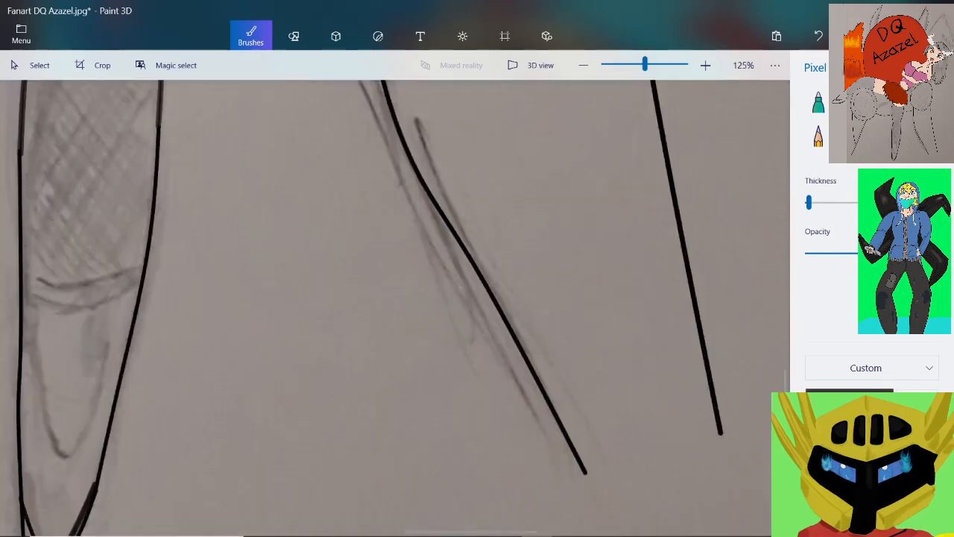
scroll(718, 451, "up", 3)
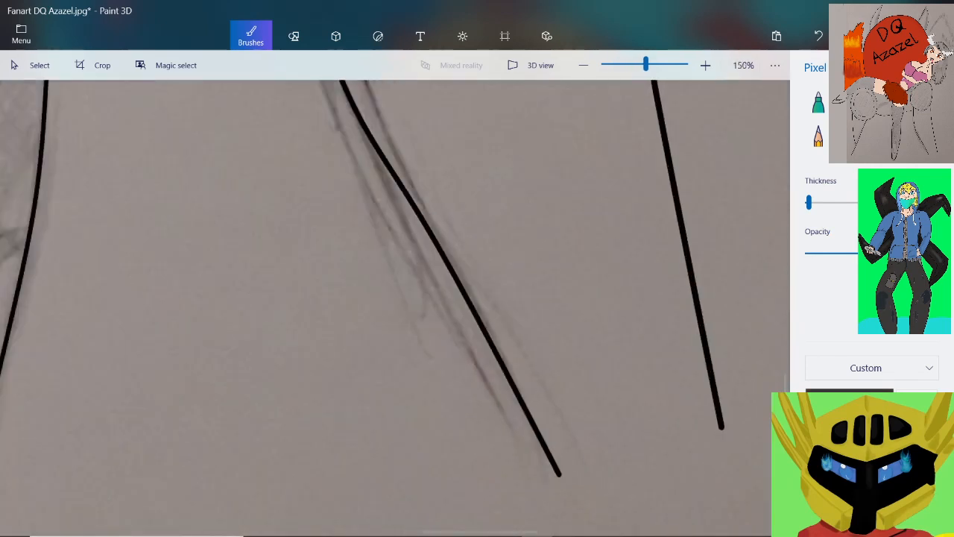
scroll(718, 451, "up", 3)
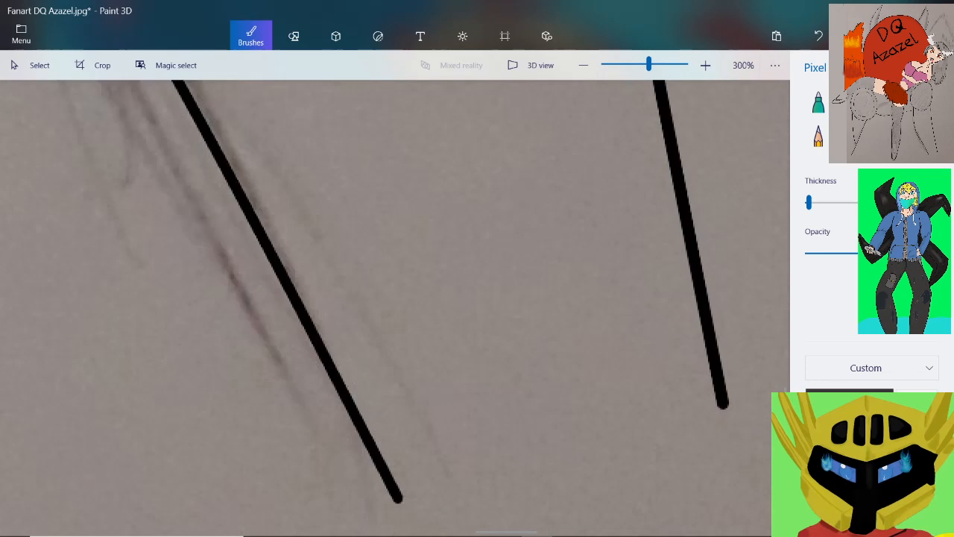
left_click_drag(727, 405, 400, 496)
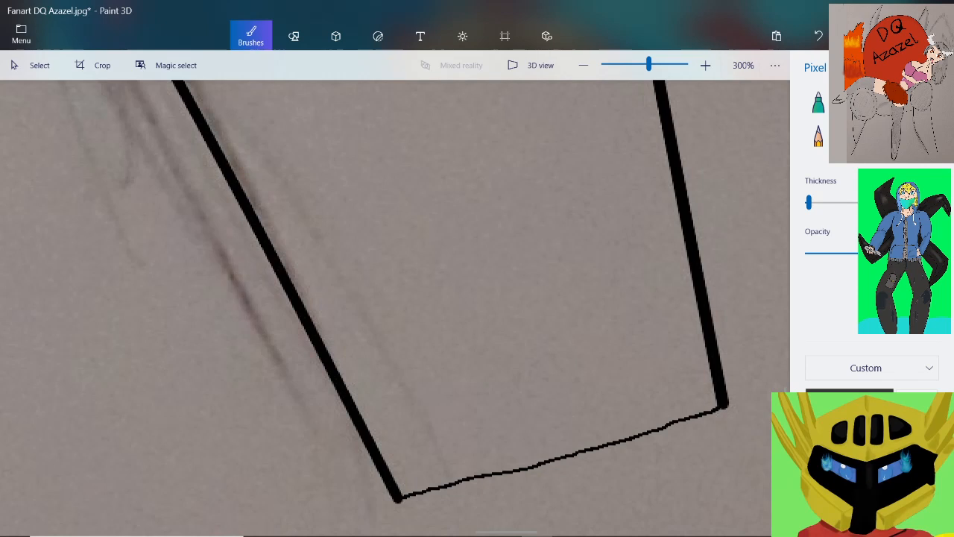
Fill the closed leg below the large right oval with the reddish brown
left_click(926, 136)
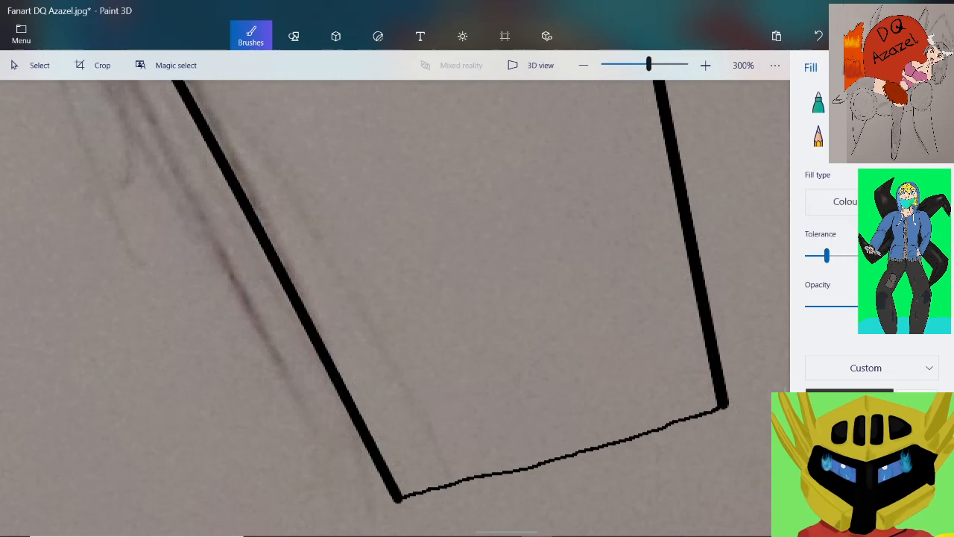
left_click(632, 65)
mouse_move(632, 65)
left_mouse_down()
mouse_move(604, 65)
mouse_move(622, 65)
left_mouse_up()
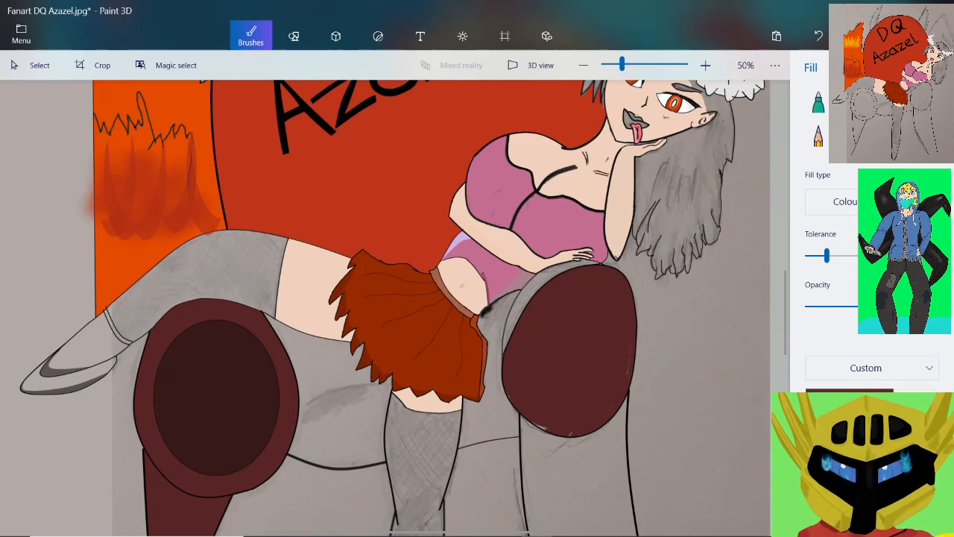
left_click_drag(622, 65, 614, 65)
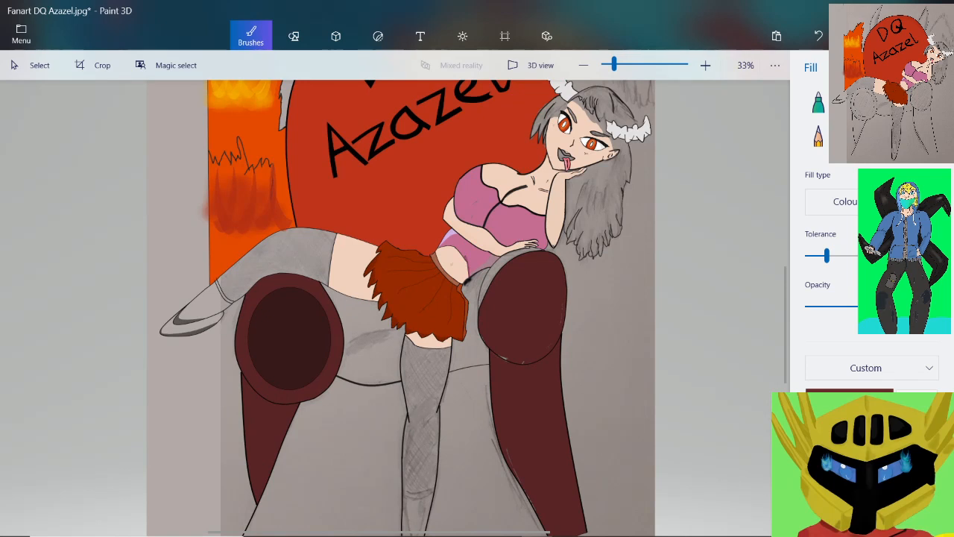
left_click_drag(614, 65, 628, 65)
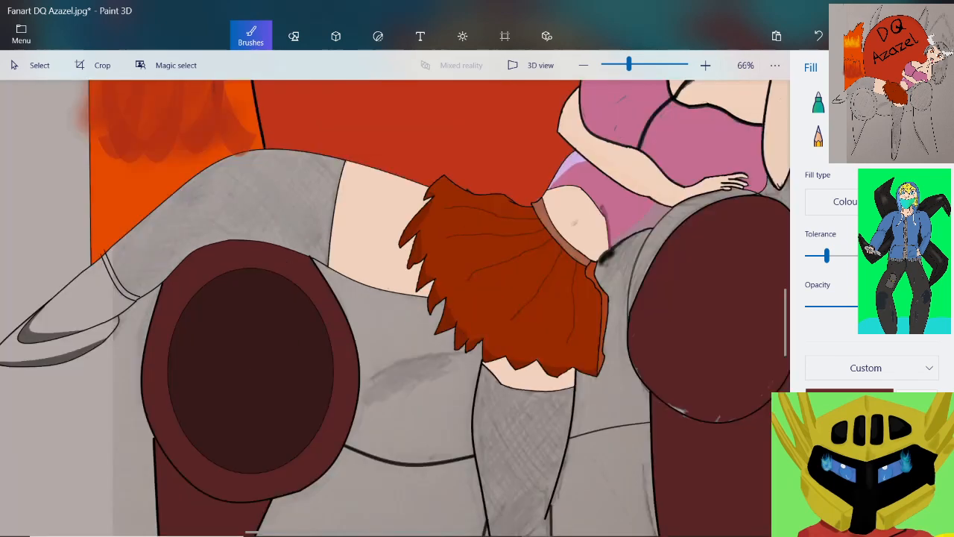
Set the fill colour to dark red 6f2020 and fill the seat's body on both sides of the skirt and hanging leg
left_click(849, 400)
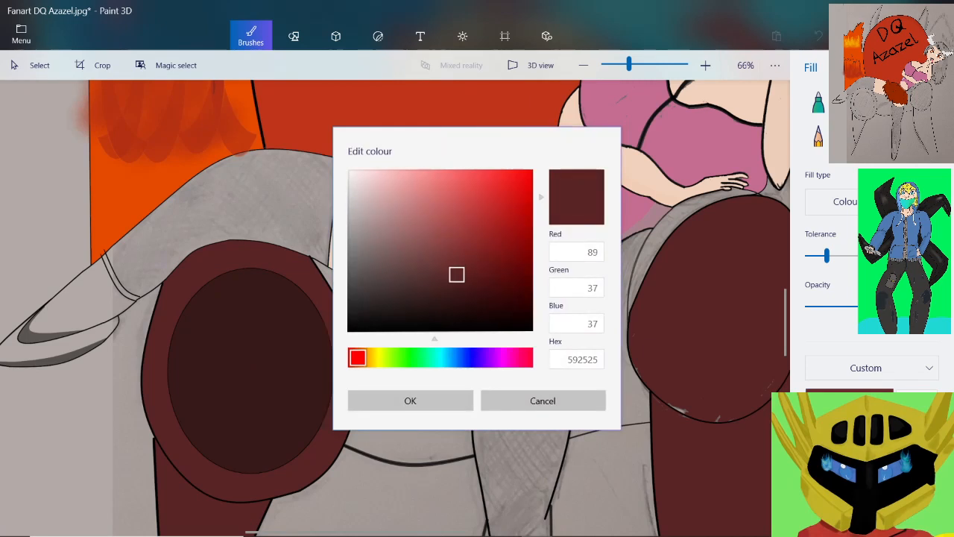
left_click_drag(456, 274, 480, 260)
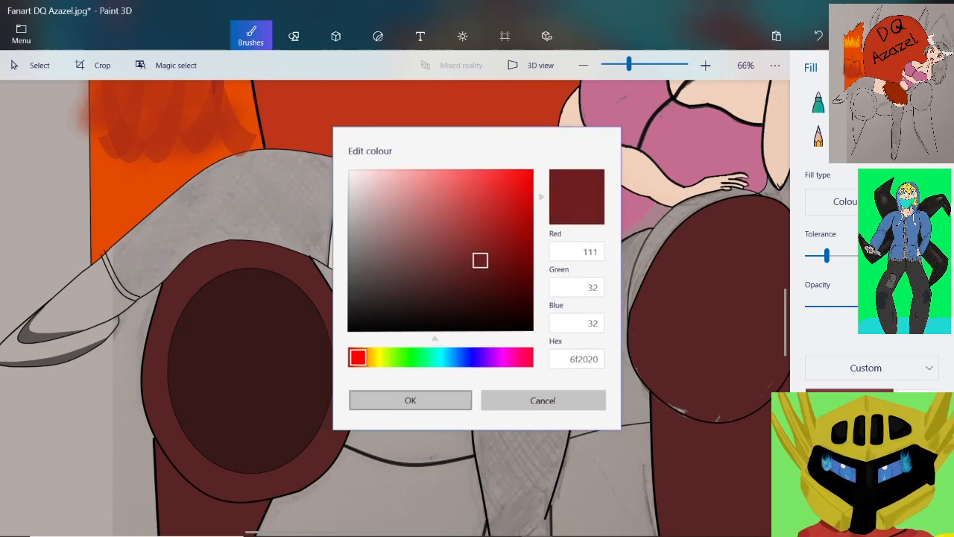
left_click(410, 400)
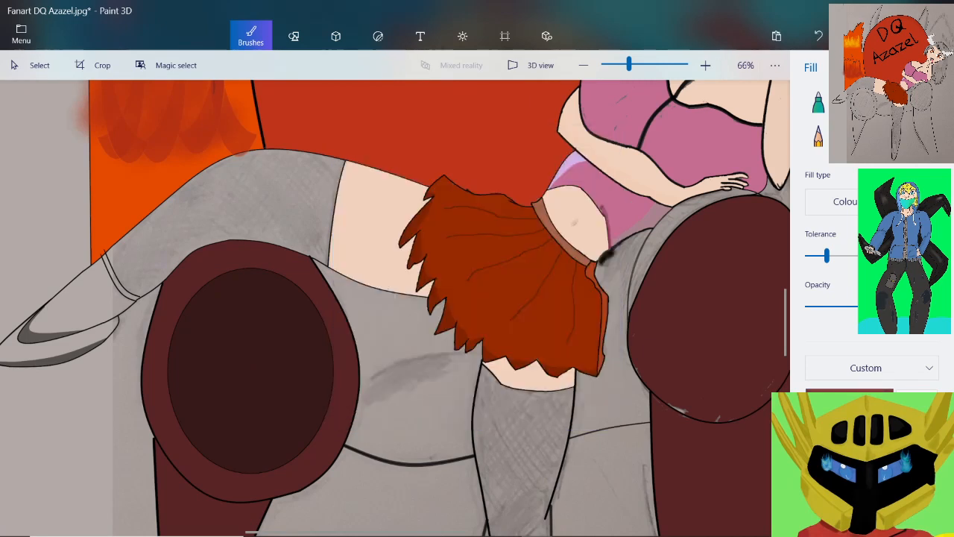
left_click(416, 370)
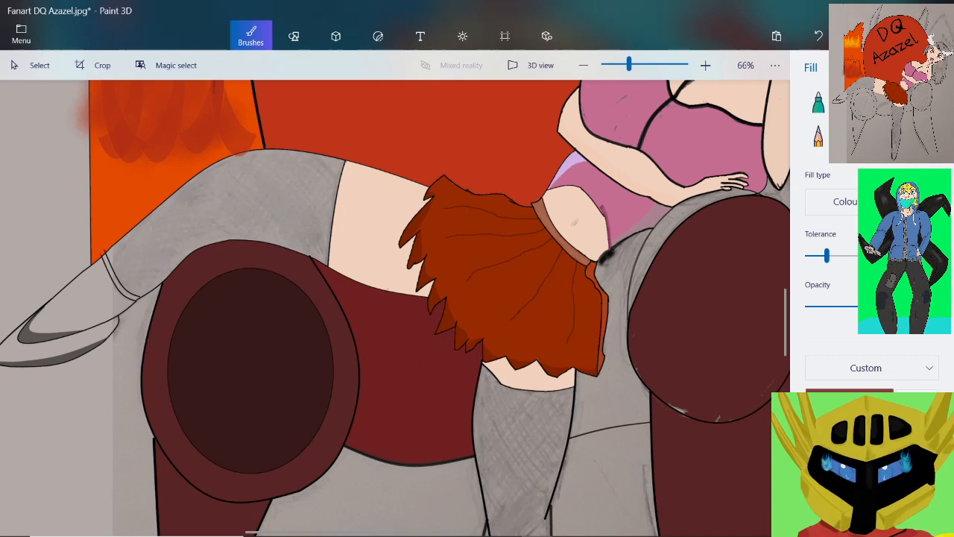
left_click(614, 380)
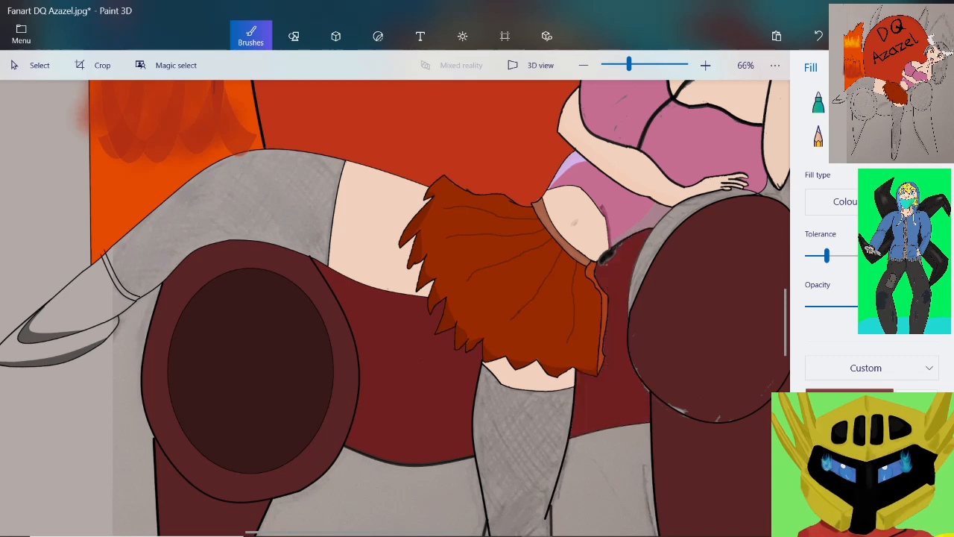
Try to fill the open area beneath the seat between its legs with the dark red, and undo the fill
scroll(395, 298, "down", 5)
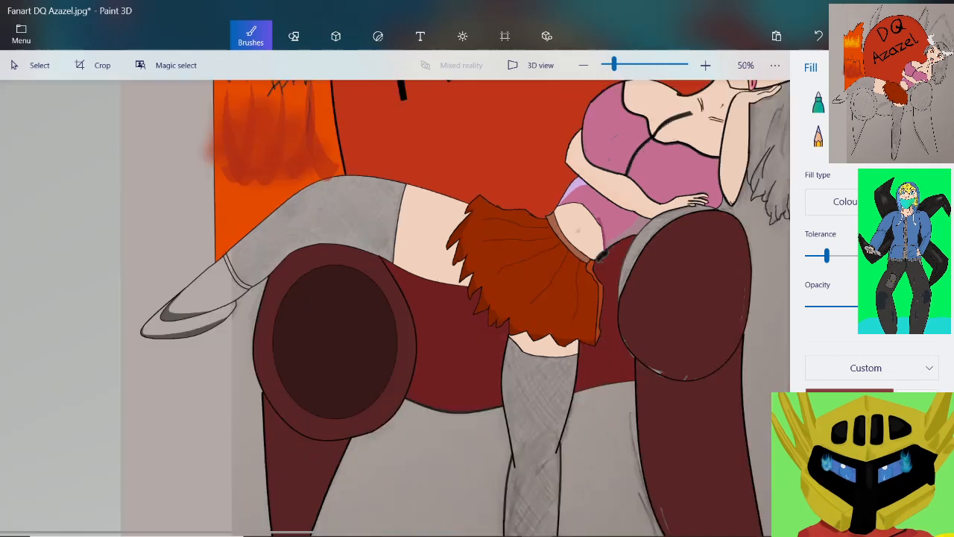
scroll(394, 209, "up", 1)
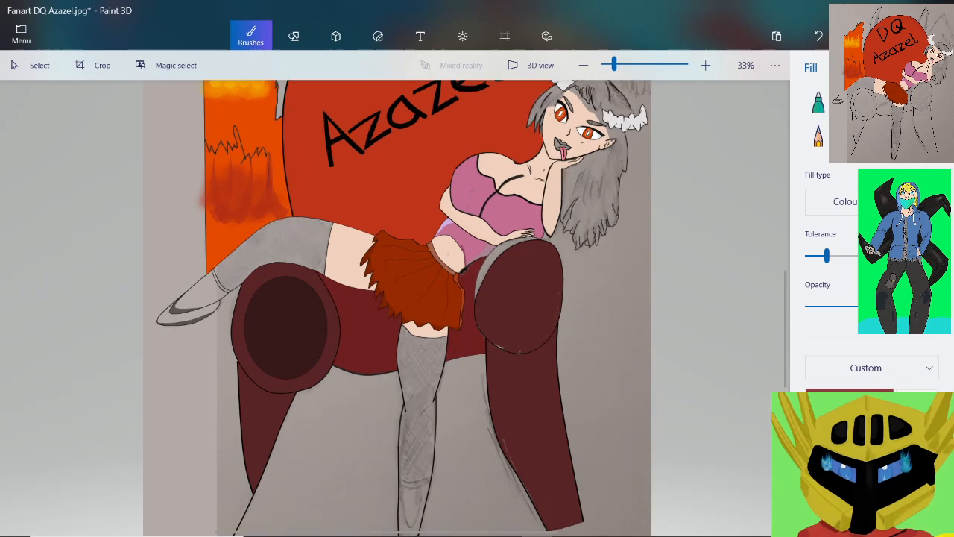
scroll(353, 451, "up", 2)
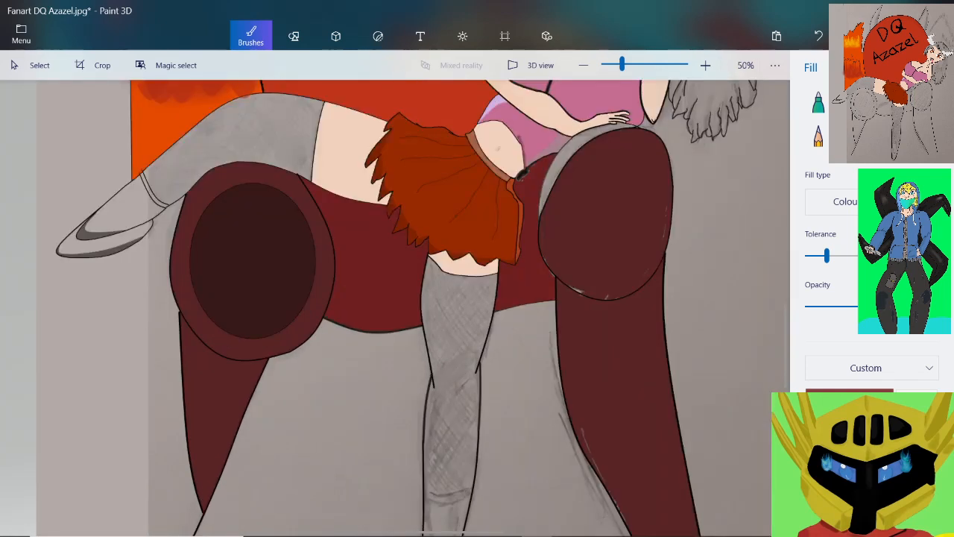
left_click(353, 447)
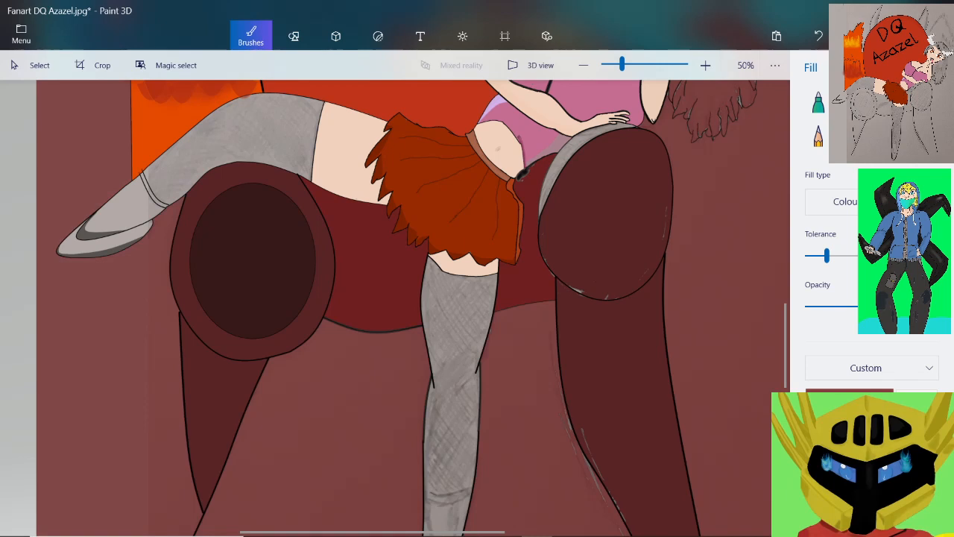
key("ctrl+z")
Draw a three-point curve from the lower end of the left seat leg's long outline to the toe of the hanging foot
scroll(395, 305, "down", 2)
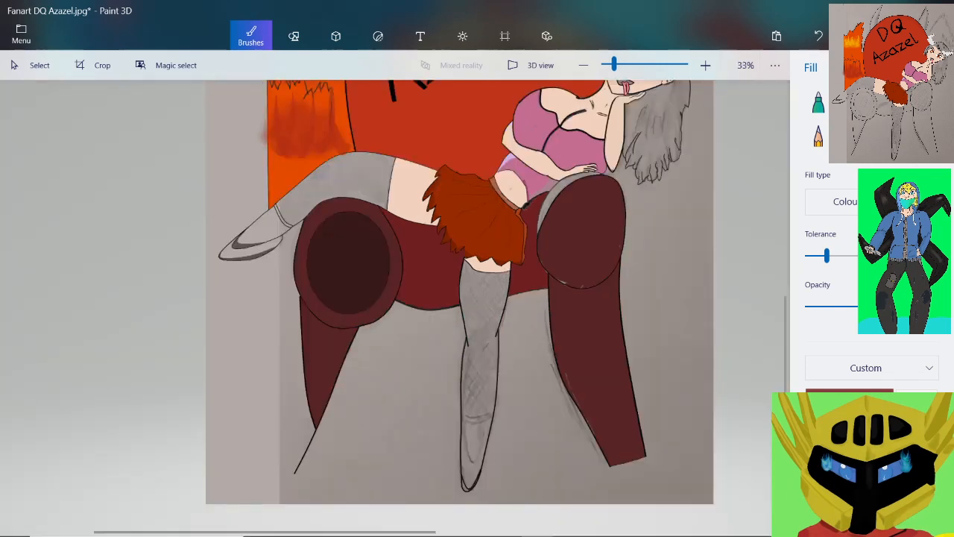
scroll(477, 417, "up", 4)
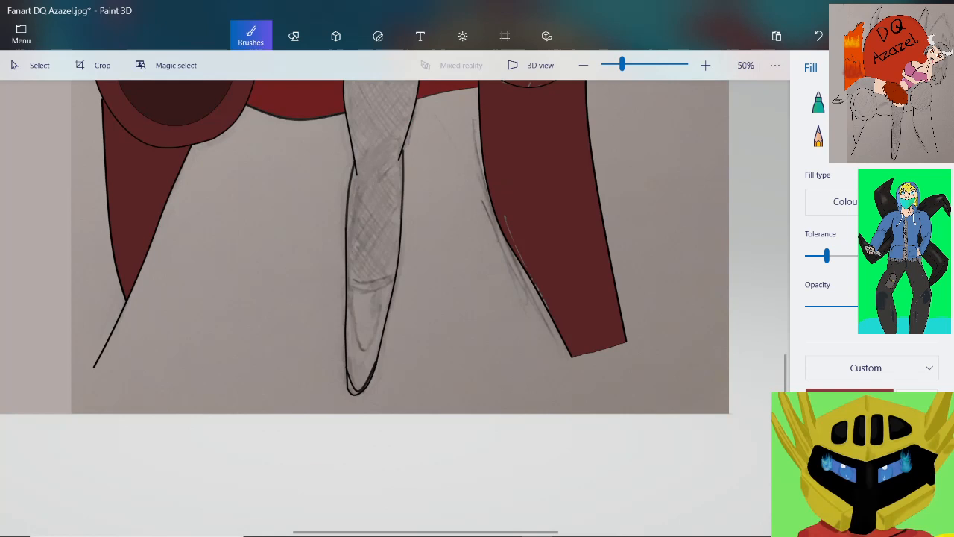
scroll(112, 328, "up", 1)
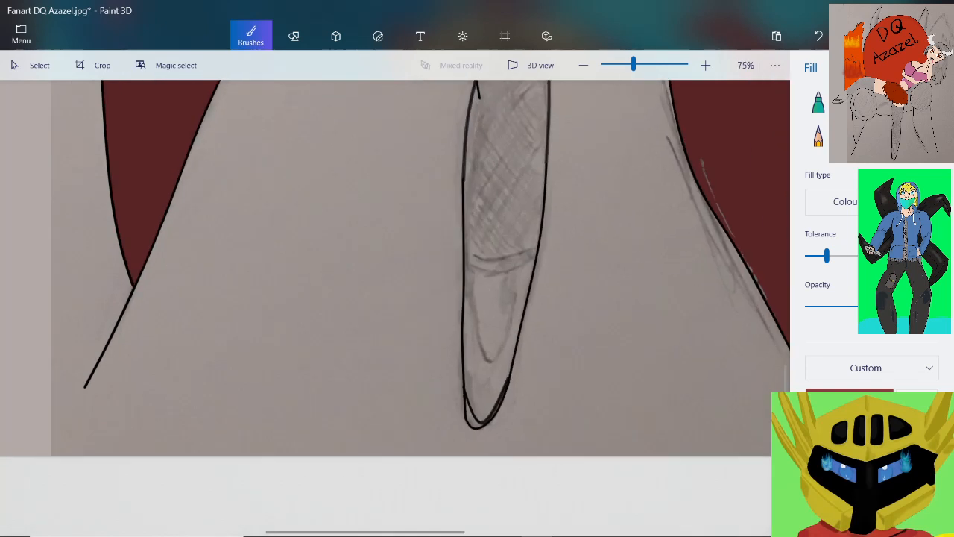
left_click(293, 36)
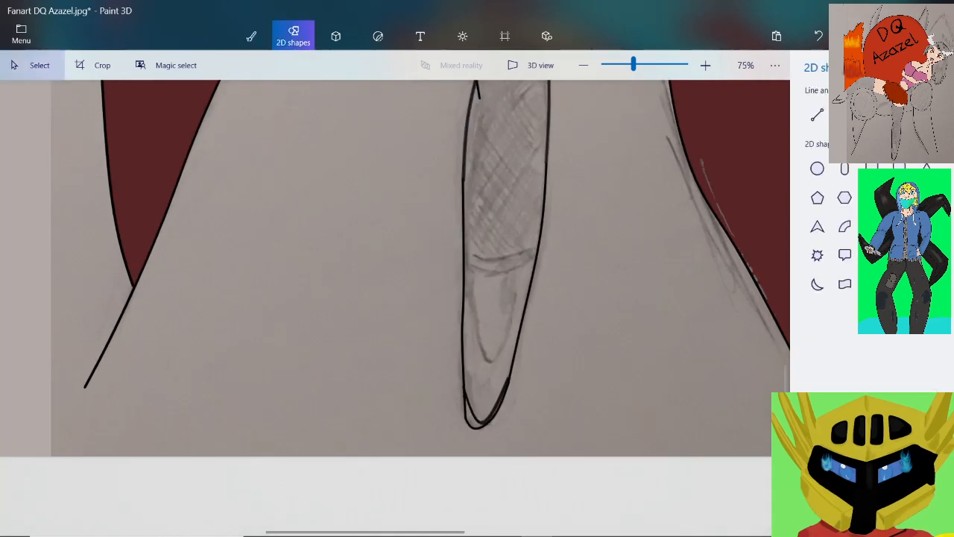
left_click(845, 115)
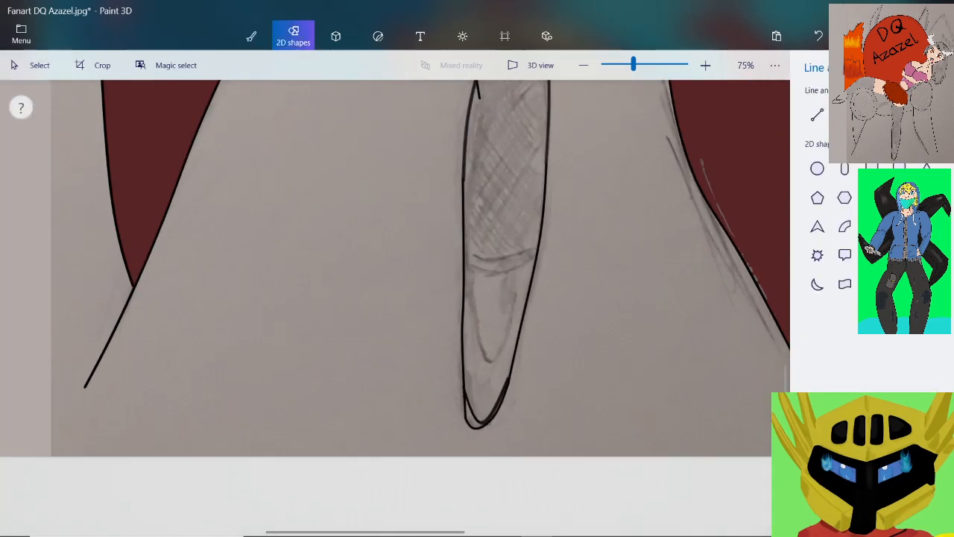
left_click_drag(85, 385, 466, 416)
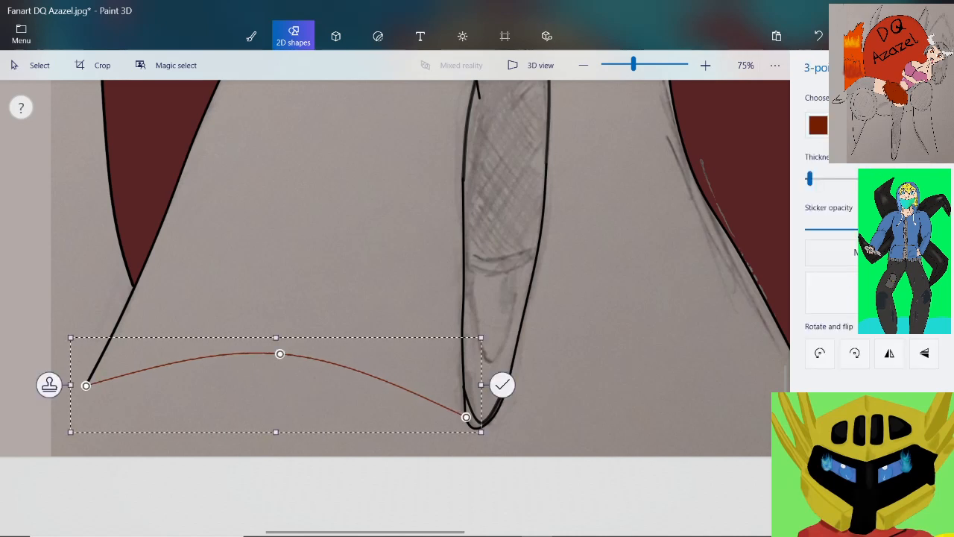
Recolour the curve black, flatten its arch into a shallow bend and commit it to the canvas
left_click(819, 125)
left_click(831, 171)
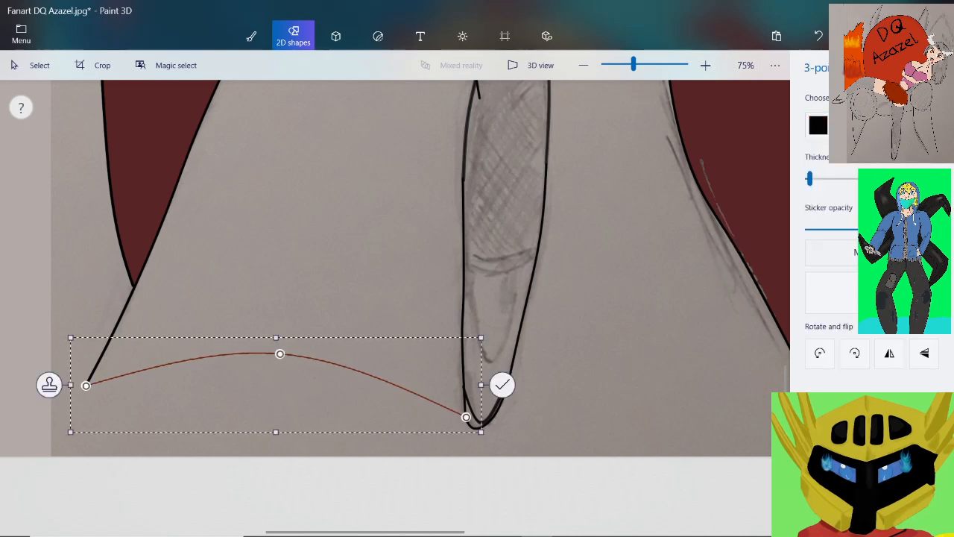
left_click_drag(279, 354, 281, 386)
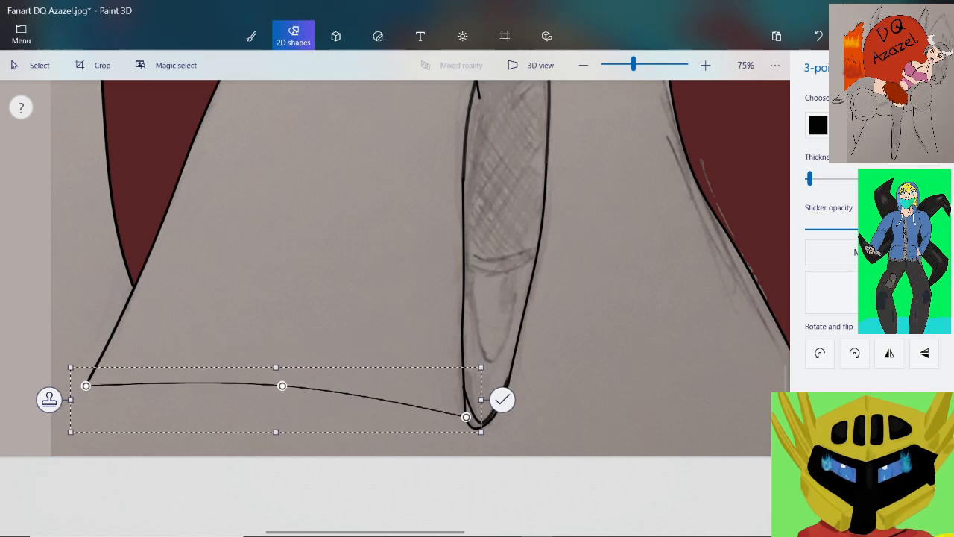
scroll(435, 405, "up", 1)
scroll(479, 425, "up", 3)
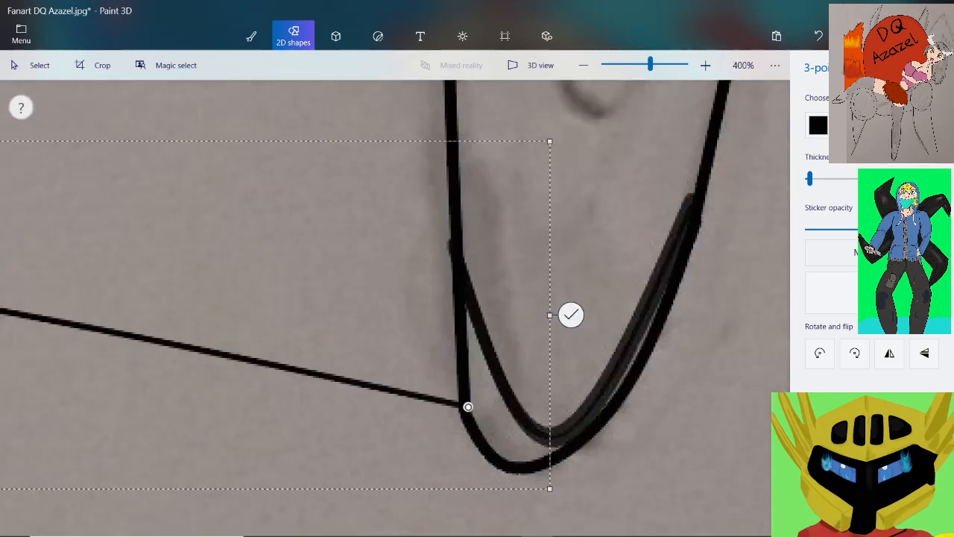
left_click(571, 314)
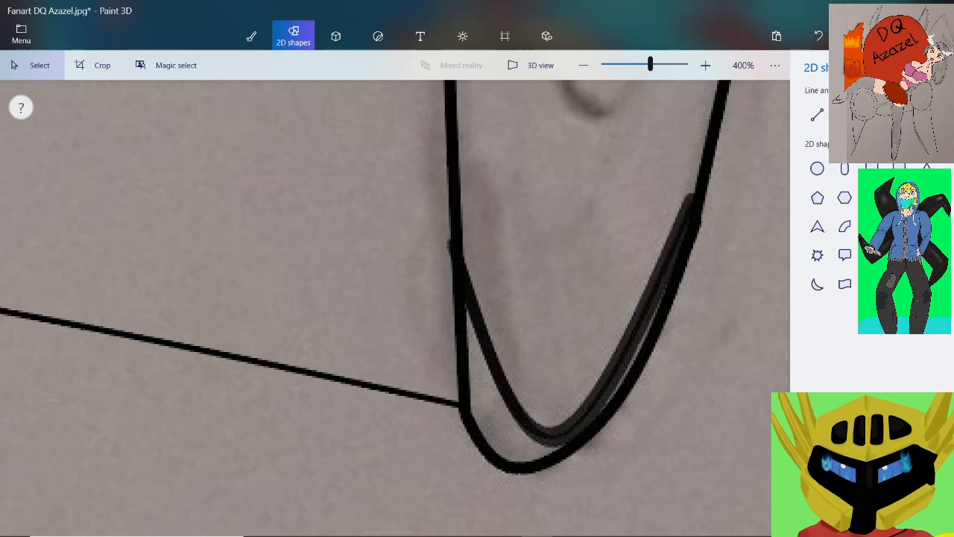
Add a black three-point curve from the hanging foot's toe to the inner lower corner of the right seat leg, sagging downward
scroll(399, 307, "down", 6)
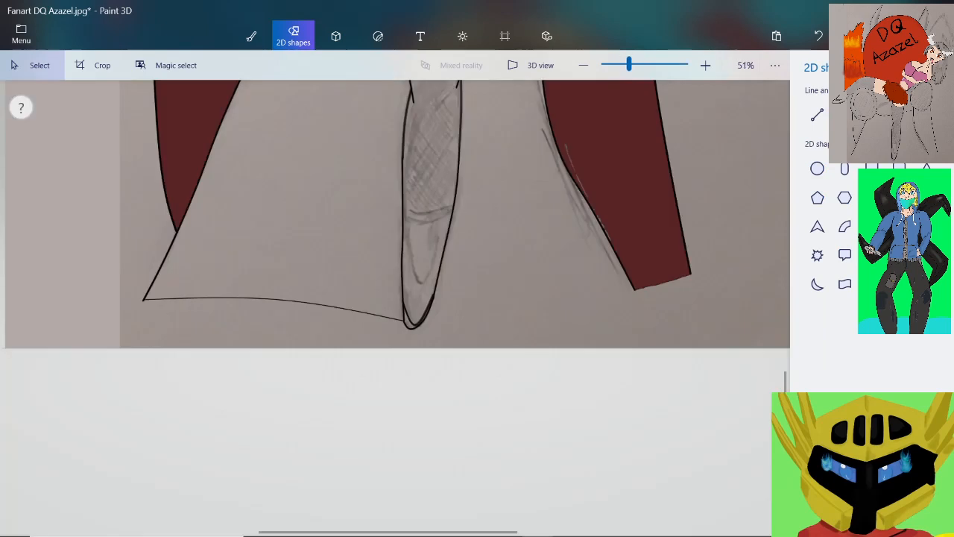
scroll(627, 278, "up", 4)
scroll(674, 316, "up", 1)
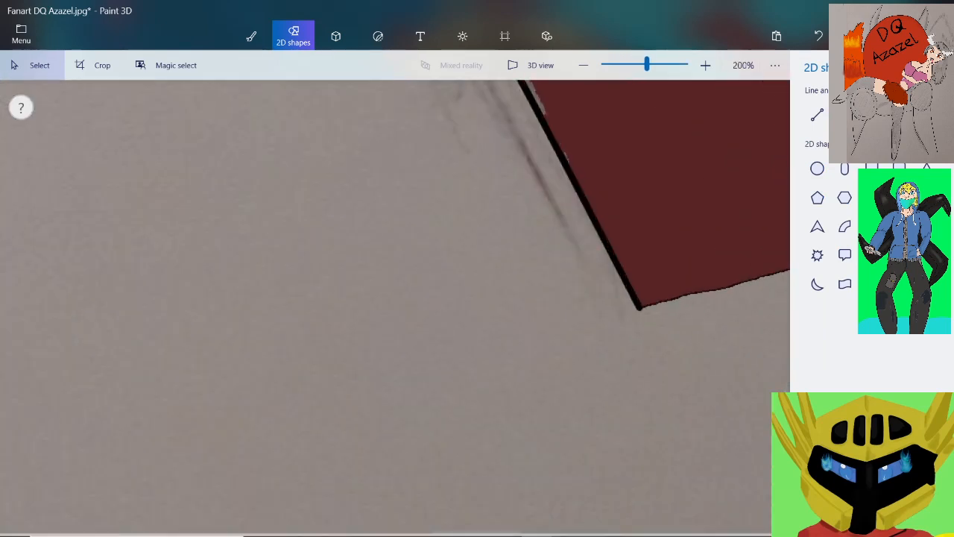
scroll(639, 307, "down", 1)
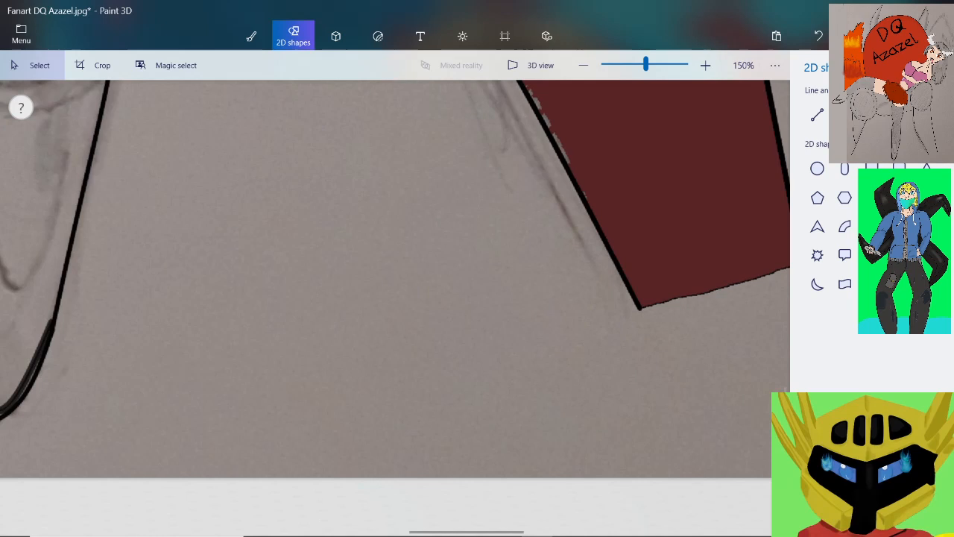
left_click(844, 115)
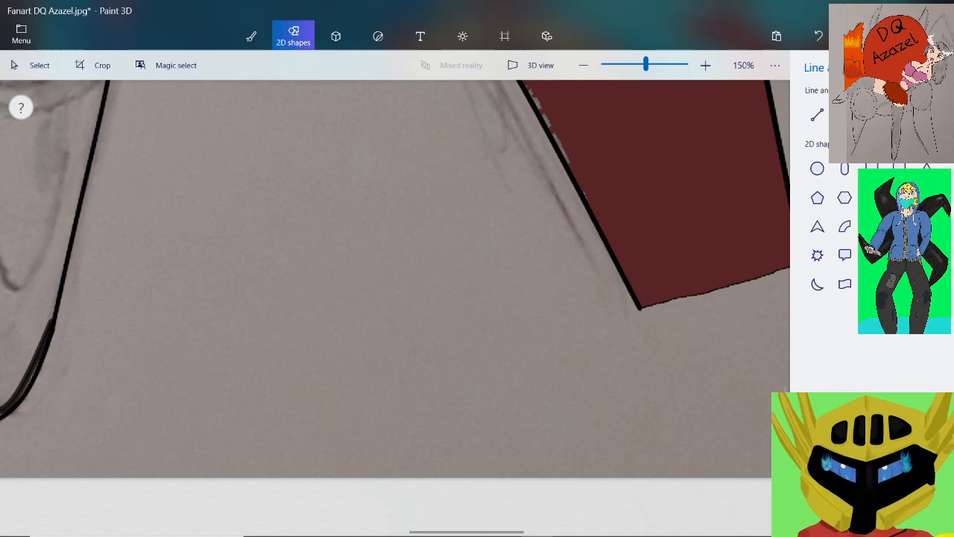
mouse_move(24, 399)
left_mouse_down()
mouse_move(256, 387)
mouse_move(624, 325)
mouse_move(638, 305)
left_mouse_up()
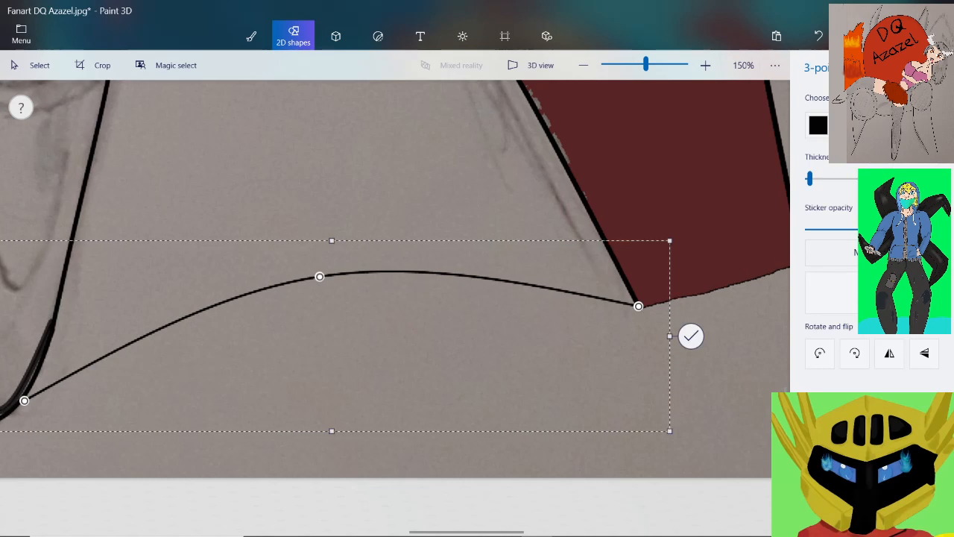
left_click_drag(319, 276, 342, 405)
left_click(691, 360)
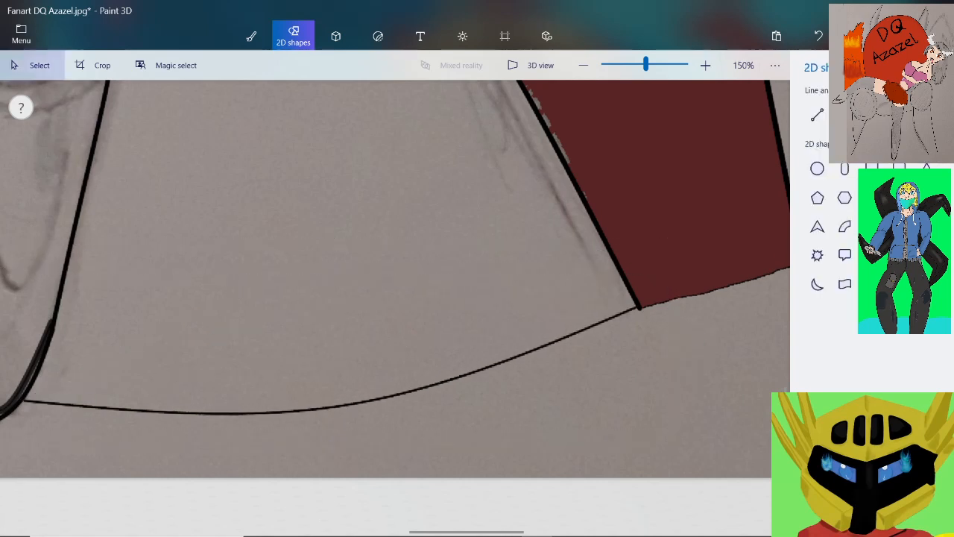
Close the gap between the second curve and the foot's outline with the Pixel pen in black
left_click(250, 34)
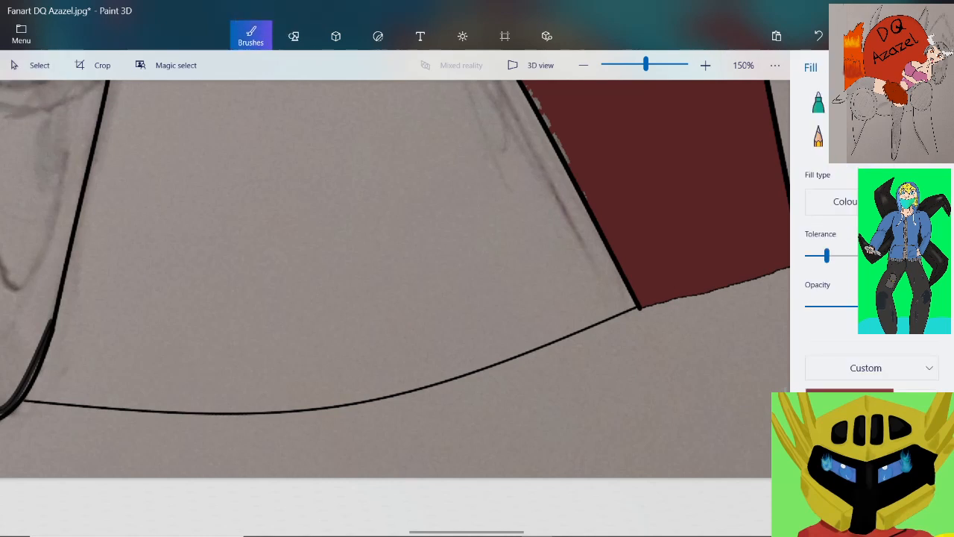
scroll(14, 403, "up", 5)
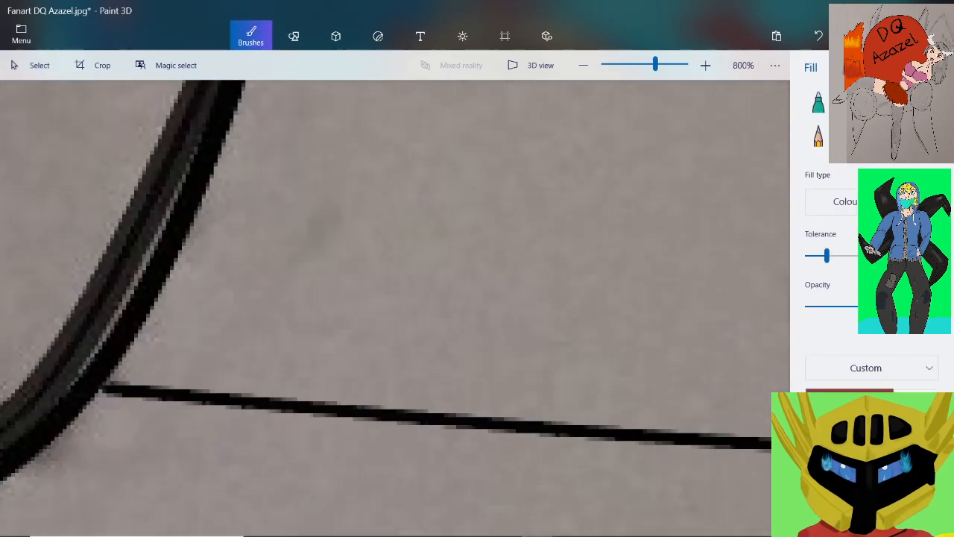
left_click(926, 103)
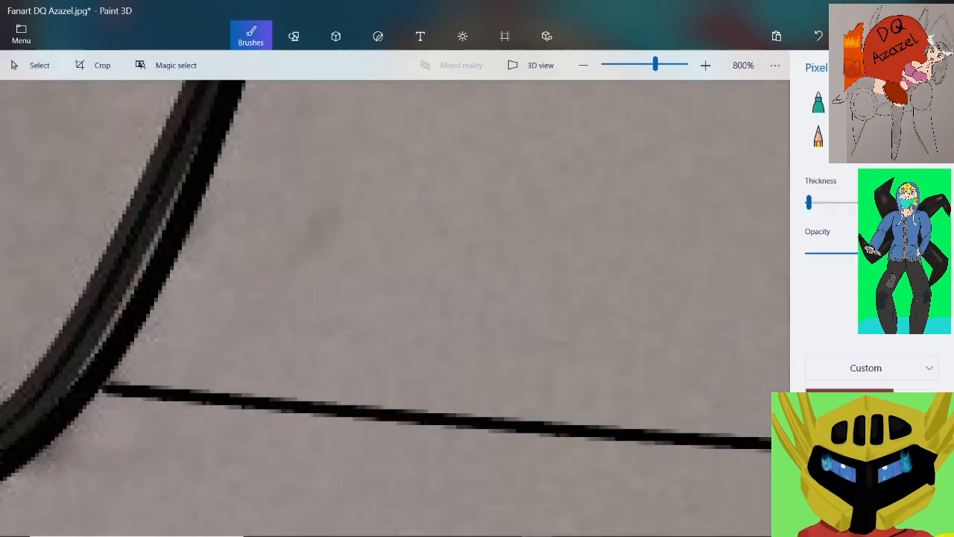
left_click(883, 429)
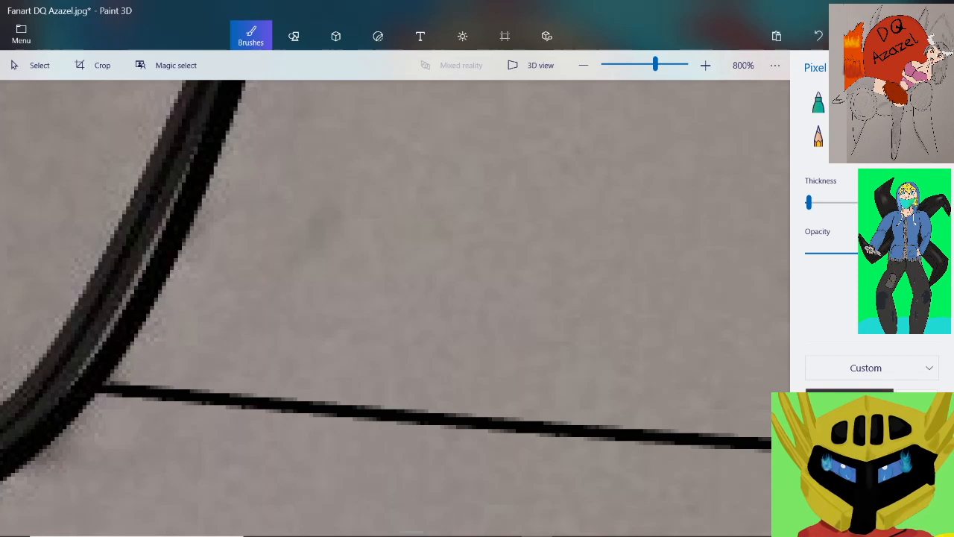
Examine the curves' joints at the right leg's lower corner and the left leg outline's end for gaps
left_click(632, 64)
scroll(667, 269, "up", 2)
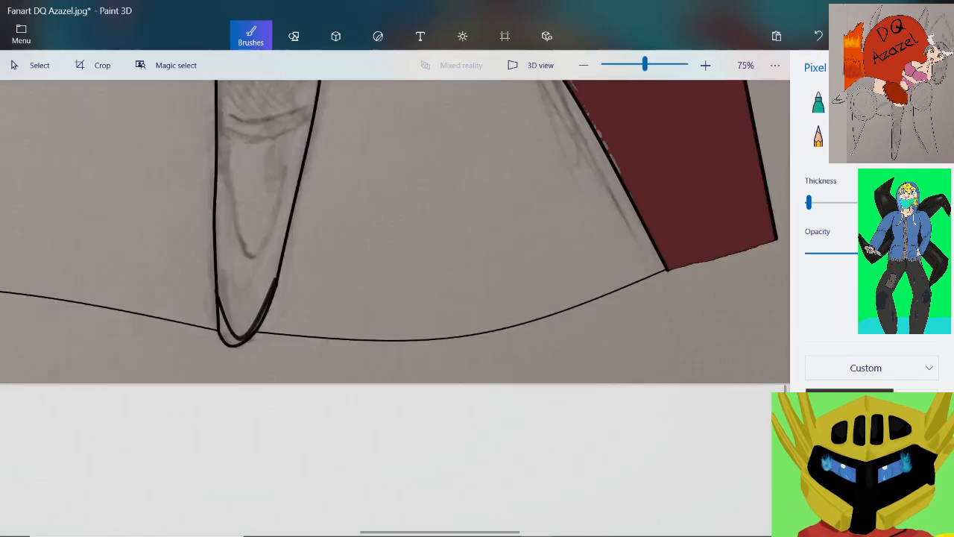
scroll(667, 269, "up", 4)
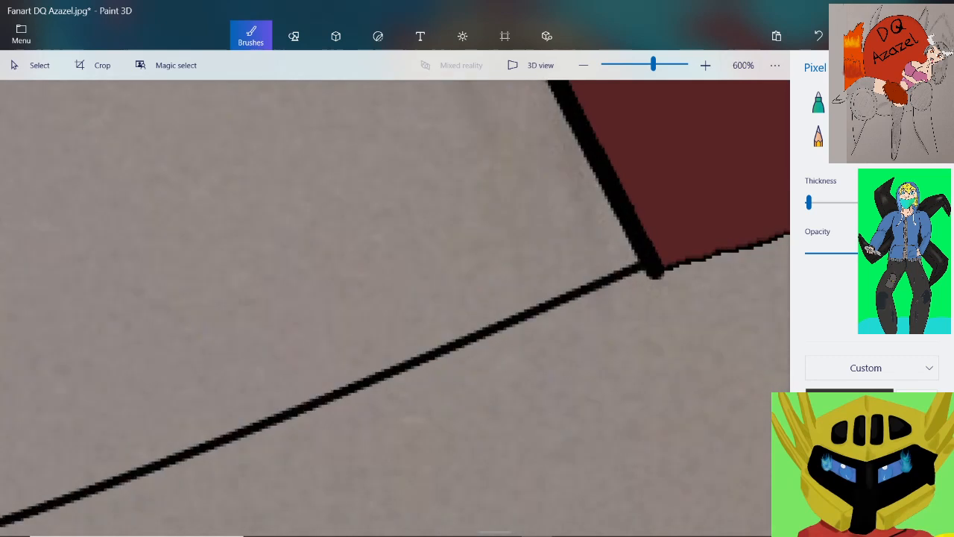
left_click(613, 65)
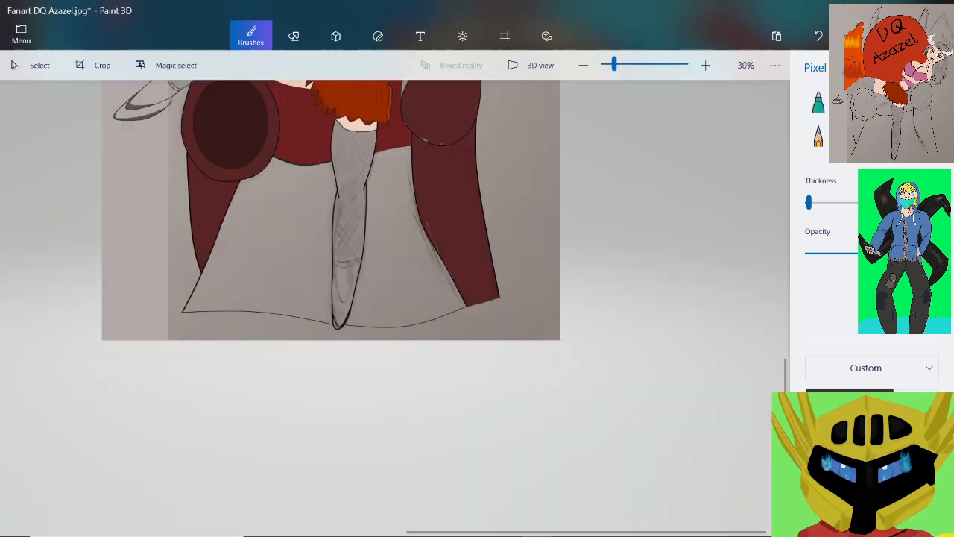
scroll(151, 301, "up", 2)
scroll(185, 327, "up", 2)
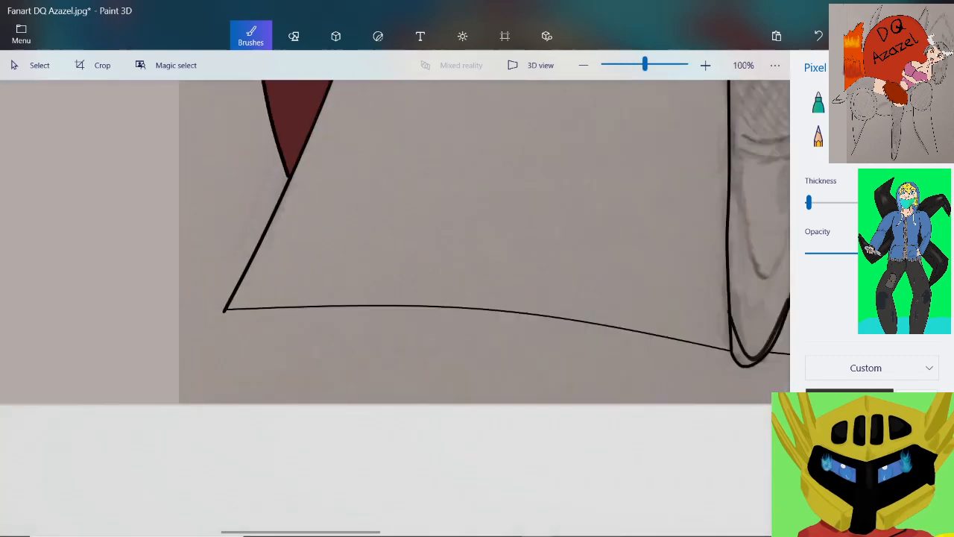
scroll(231, 315, "up", 4)
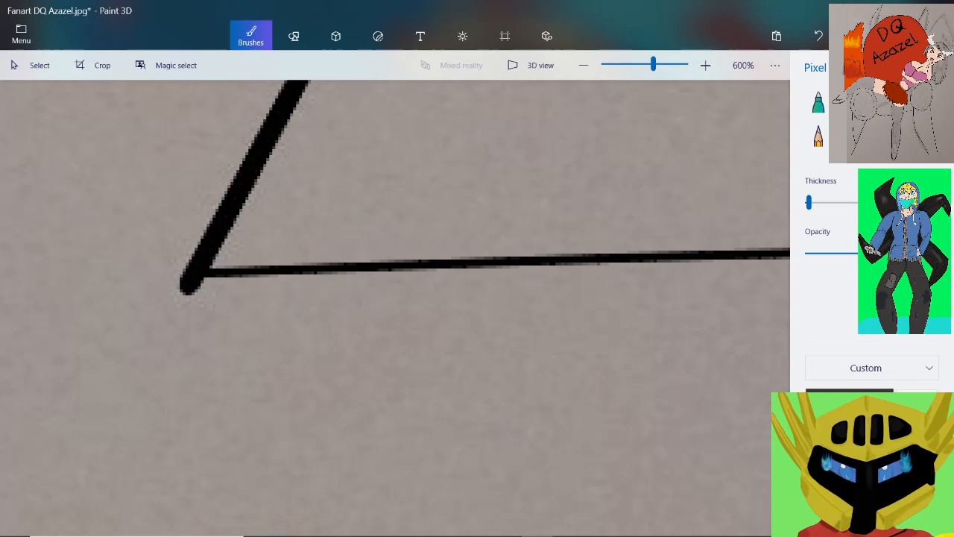
left_click_drag(654, 64, 617, 65)
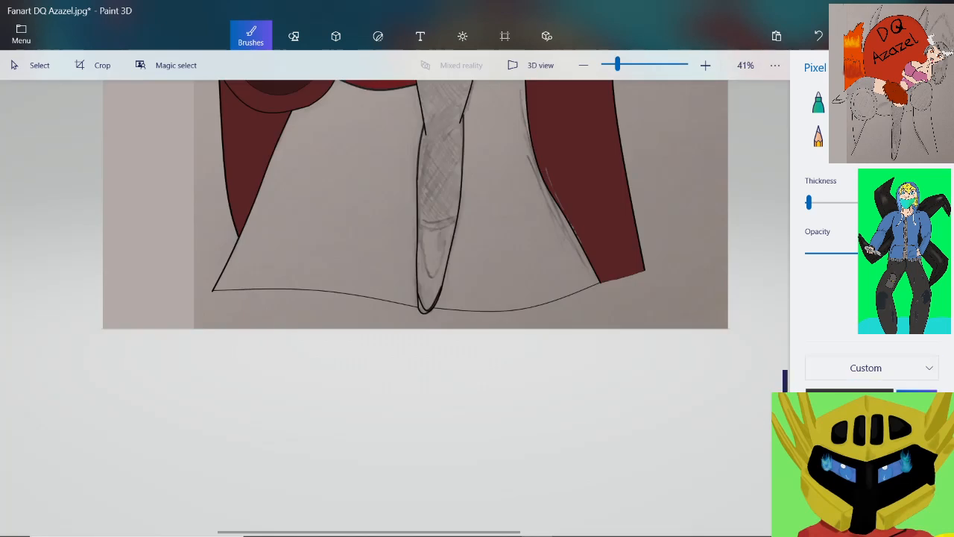
Fill the two areas between the seat's legs, on either side of the hanging leg, with dark red
scroll(403, 209, "up", 5)
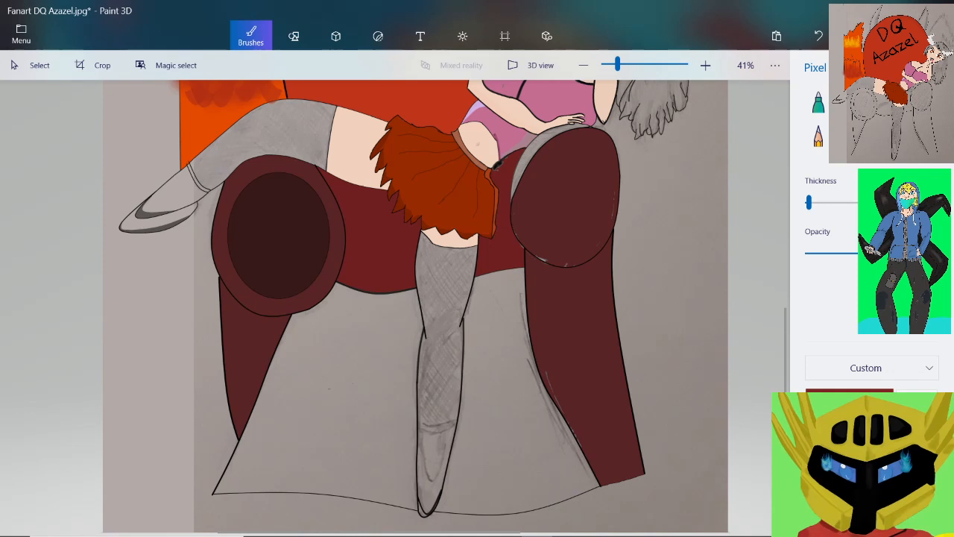
left_click(926, 136)
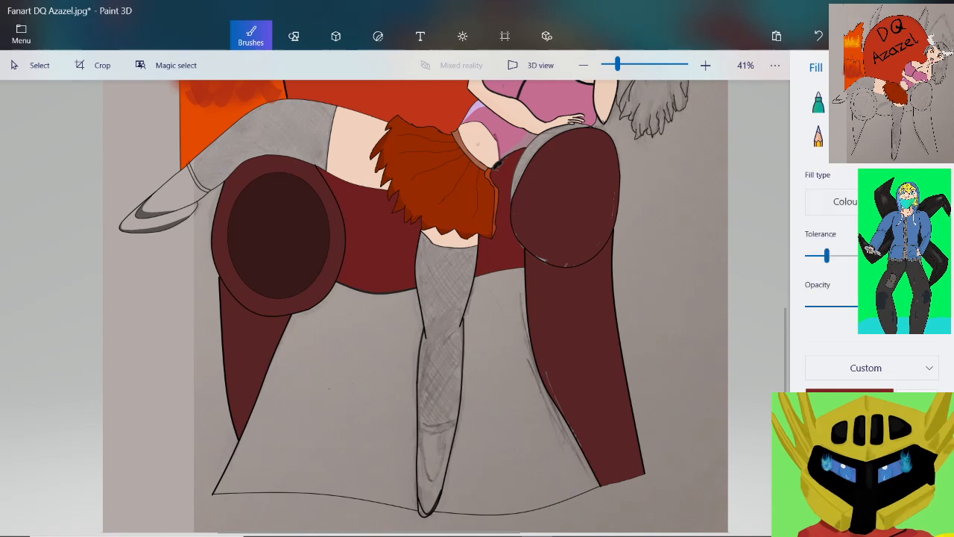
left_click(329, 388)
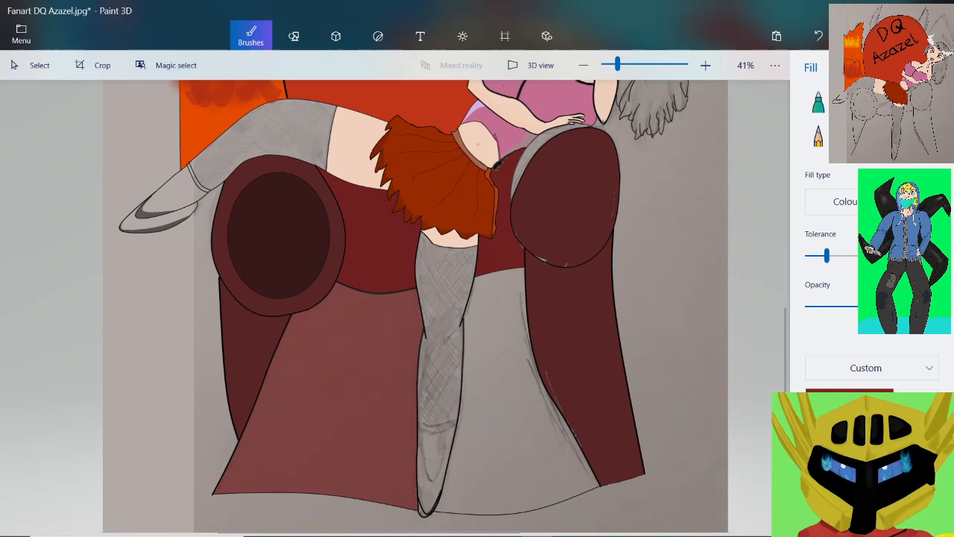
left_click(514, 388)
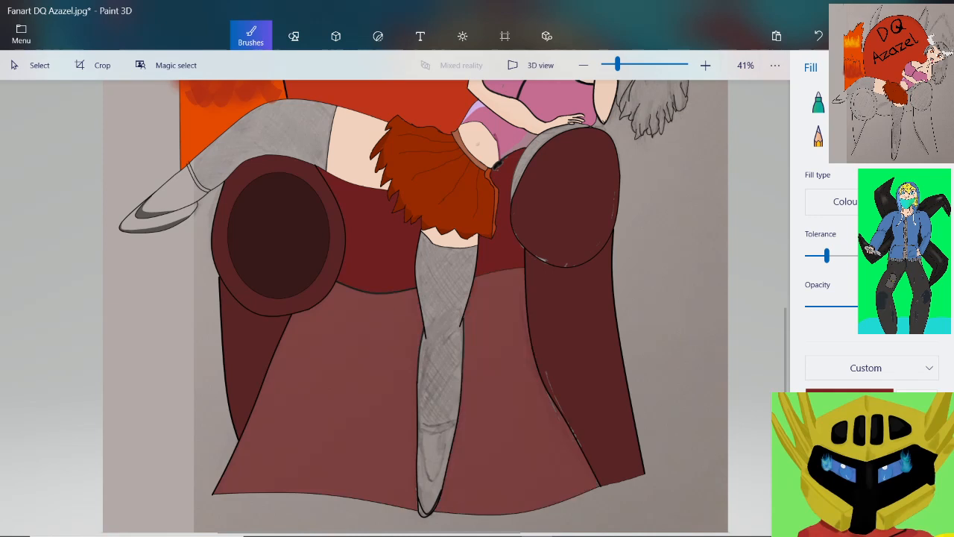
Save the drawing with the filled seat front to its existing file, Fanart DQ Azazel.jpg
scroll(447, 387, "down", 3)
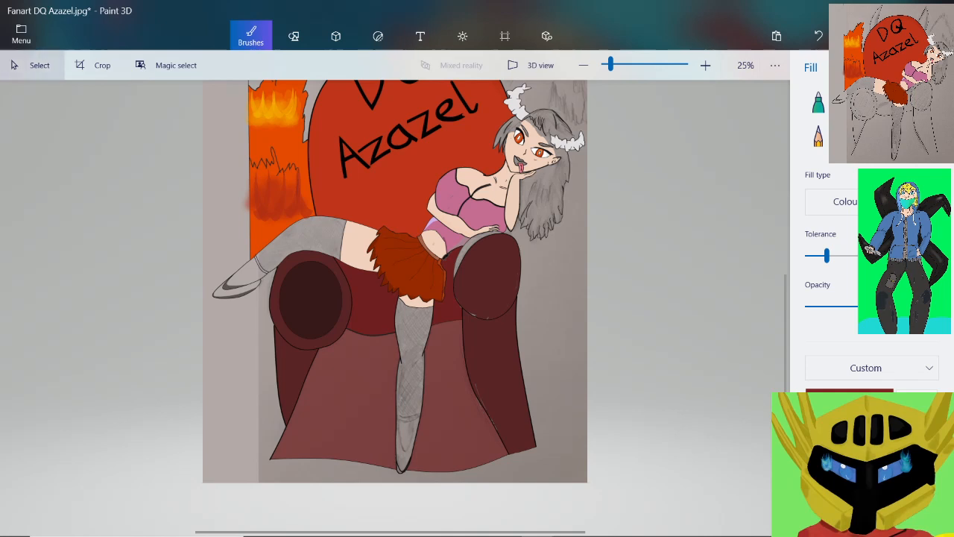
left_click(21, 35)
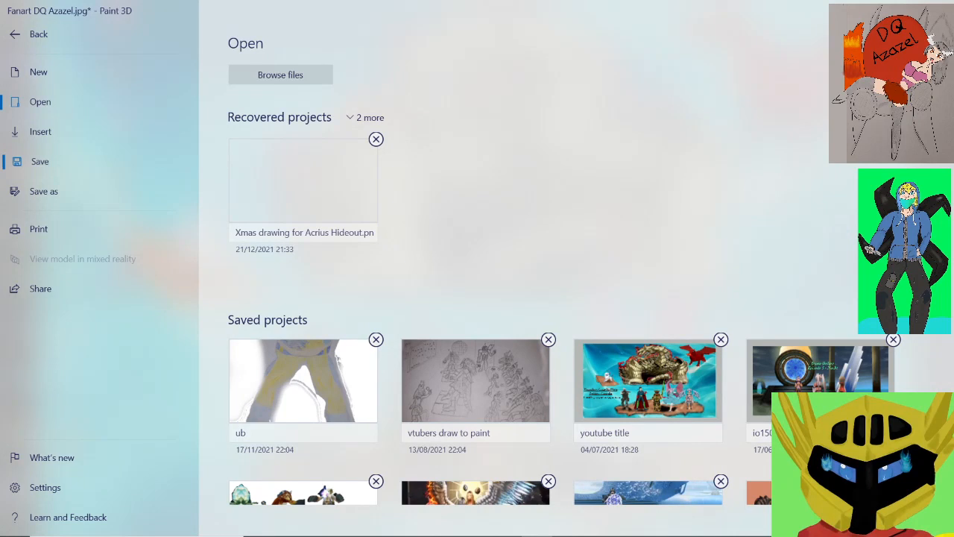
left_click(40, 161)
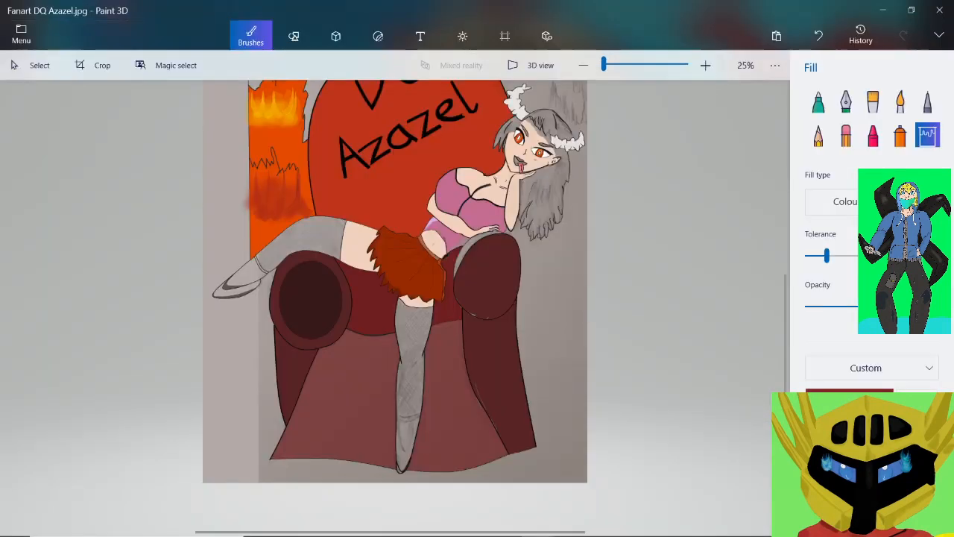
Fill both large horns behind the red seat back with white
scroll(344, 264, "down", 1)
scroll(344, 264, "up", 2)
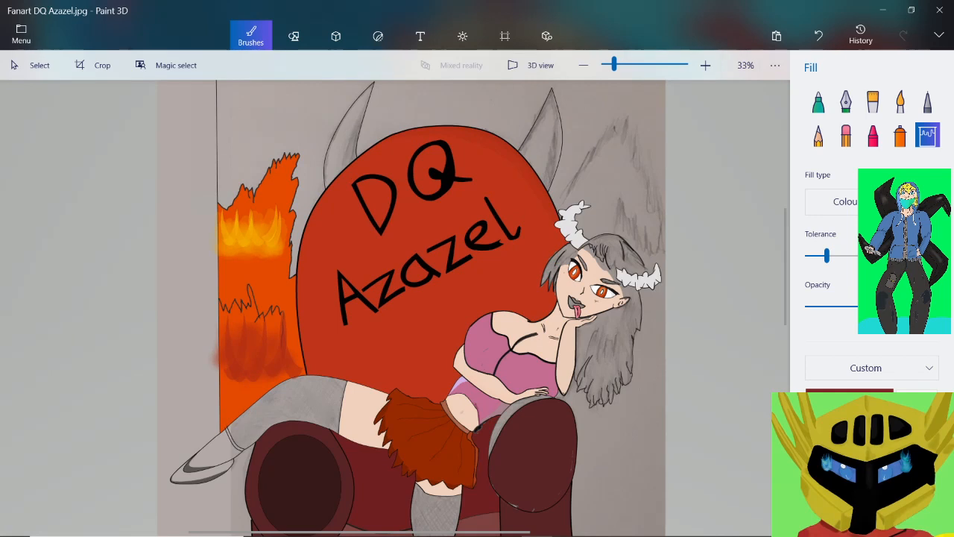
scroll(377, 122, "up", 2)
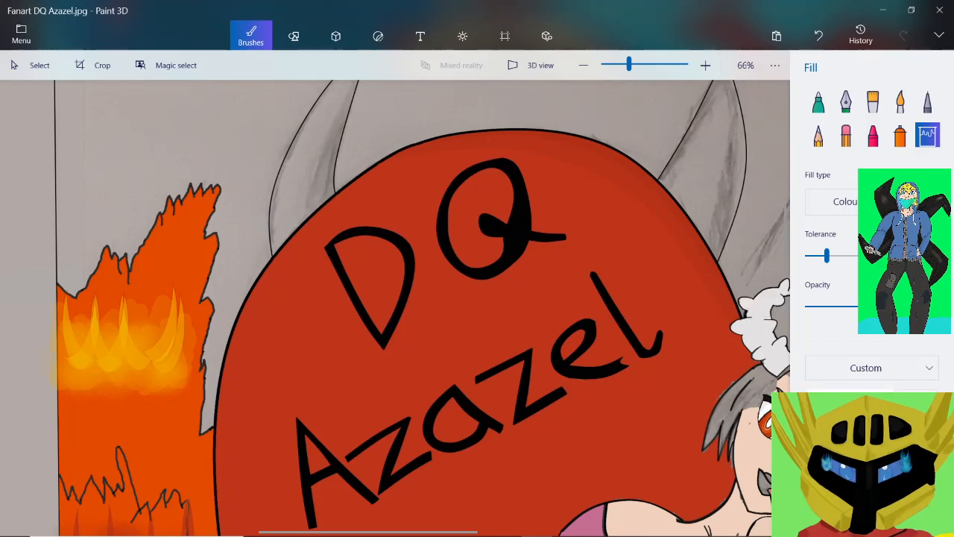
left_click(308, 167)
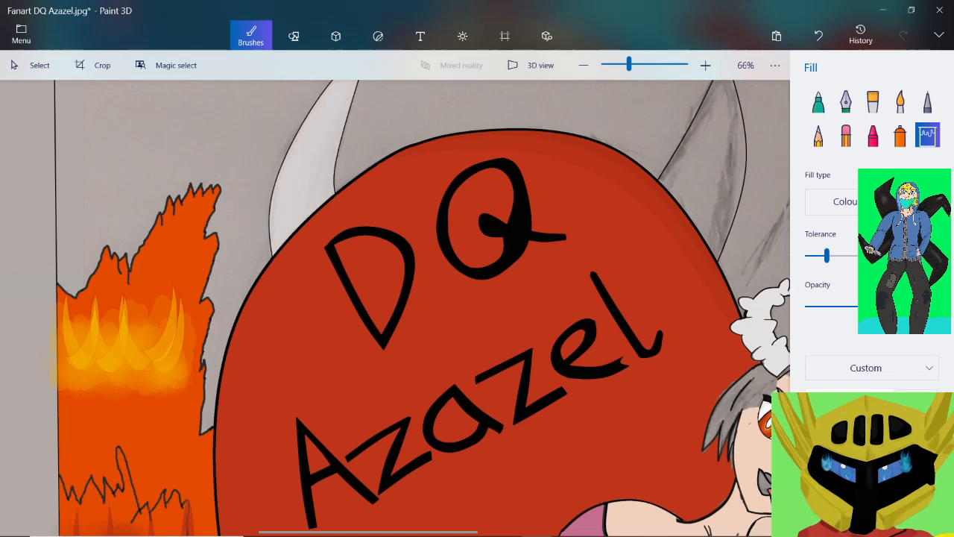
left_click(704, 138)
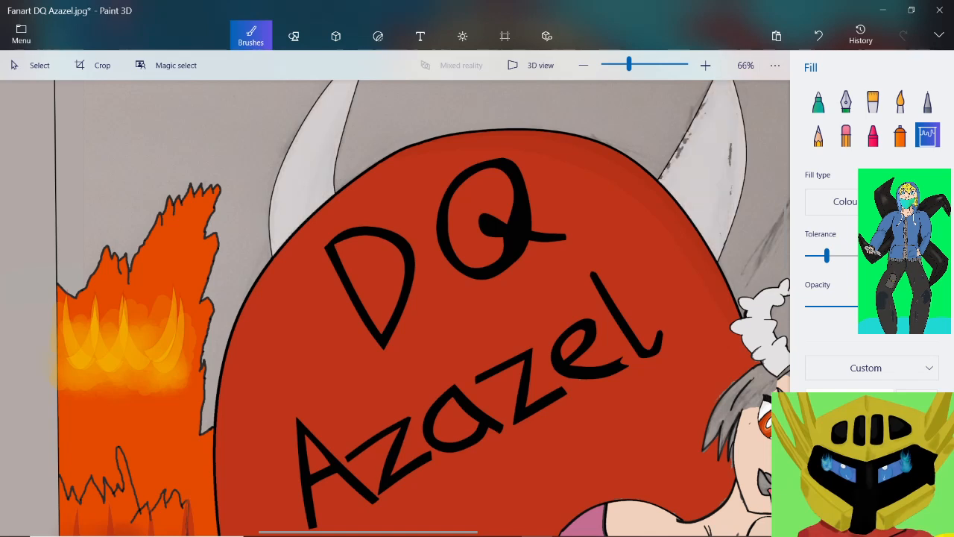
Examine the whole picture, the seat and the figure's face and upper body for parts still uncoloured
scroll(581, 275, "down", 3)
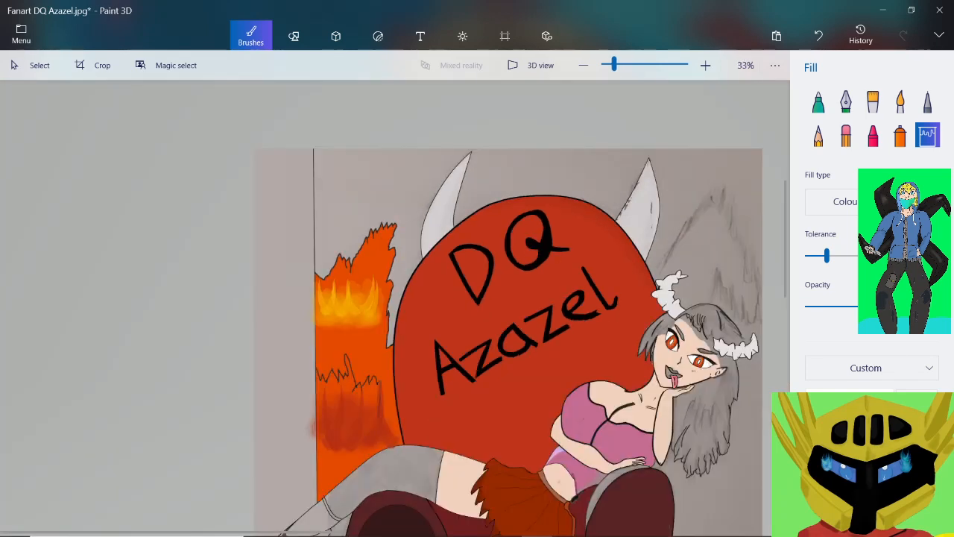
scroll(346, 237, "down", 3)
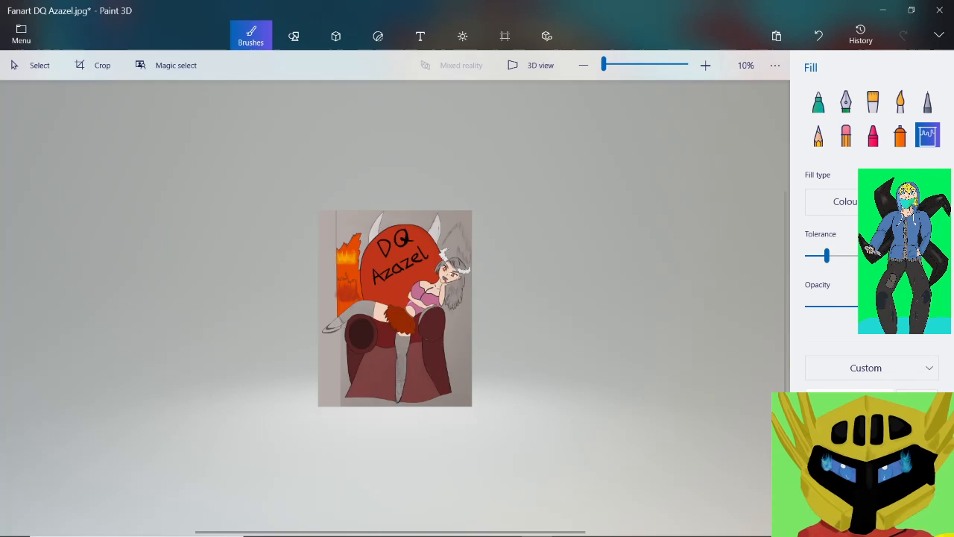
scroll(395, 404, "up", 3)
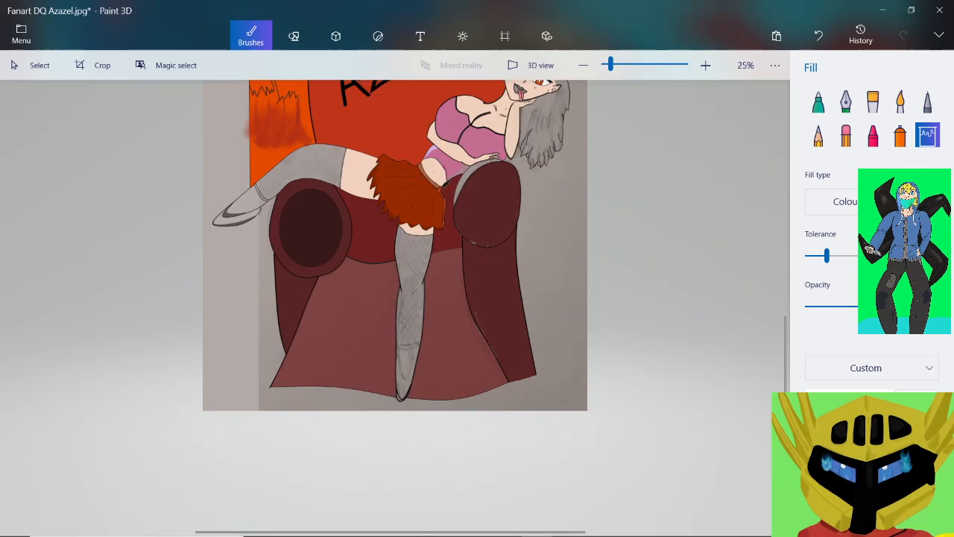
scroll(395, 308, "down", 3)
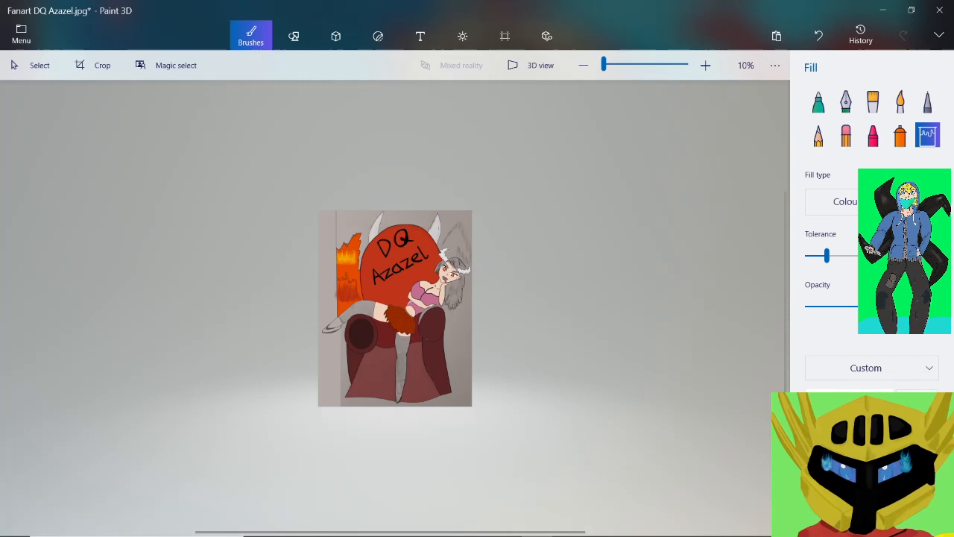
scroll(416, 293, "up", 5)
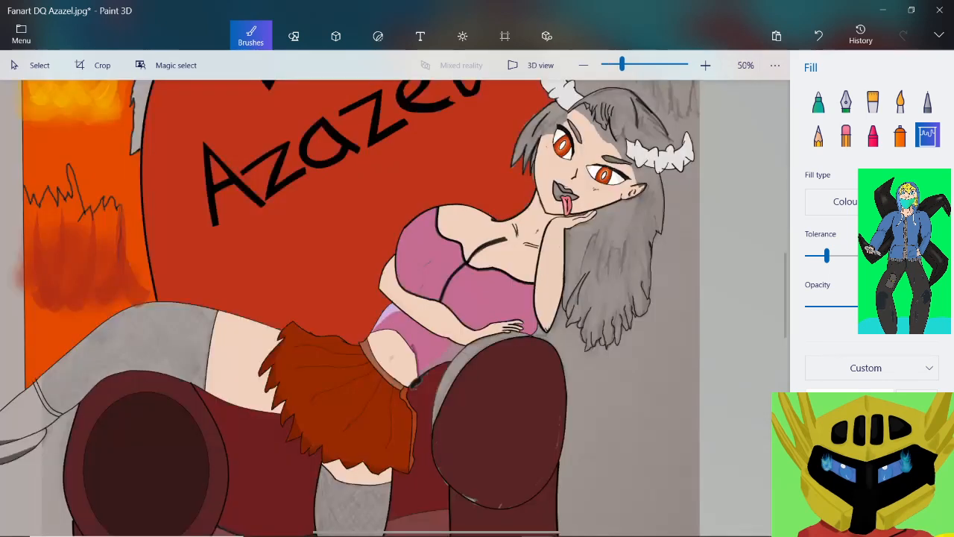
scroll(566, 104, "up", 3)
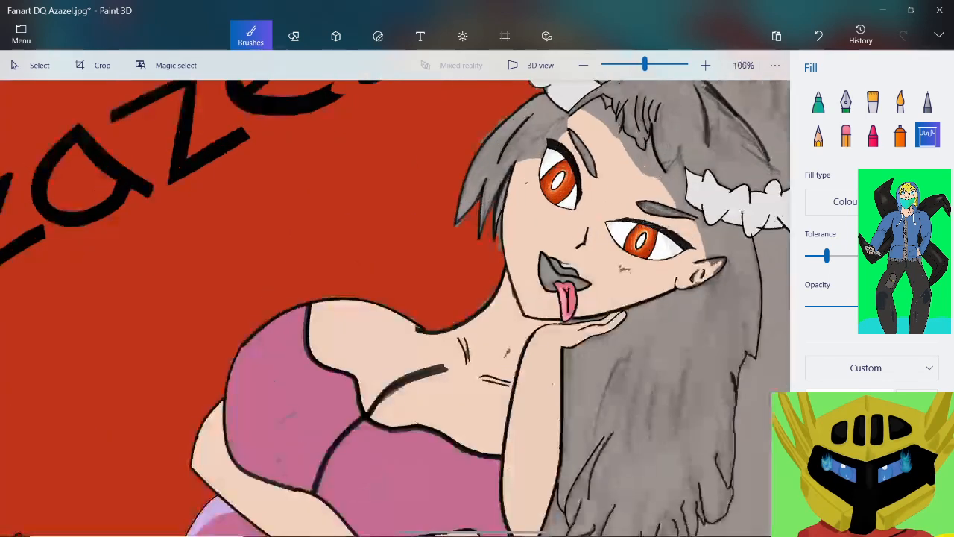
scroll(536, 175, "down", 1)
scroll(514, 187, "down", 4)
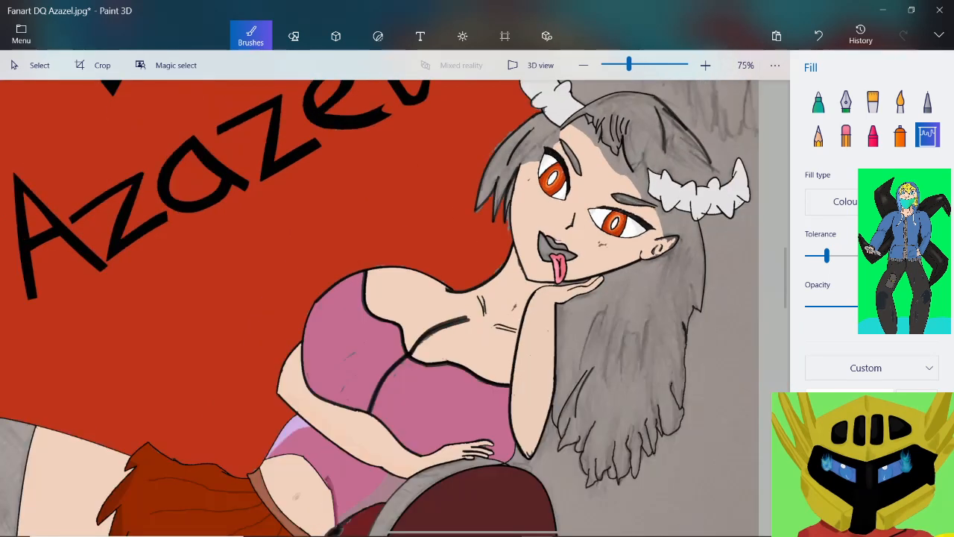
scroll(395, 308, "down", 2)
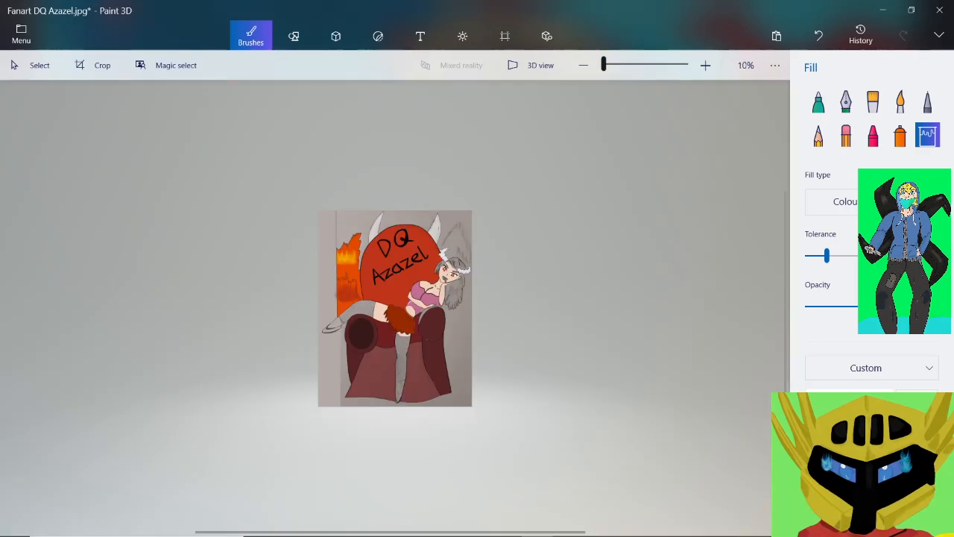
Save the drawing with the coloured horns to its existing file
left_click_drag(604, 64, 609, 64)
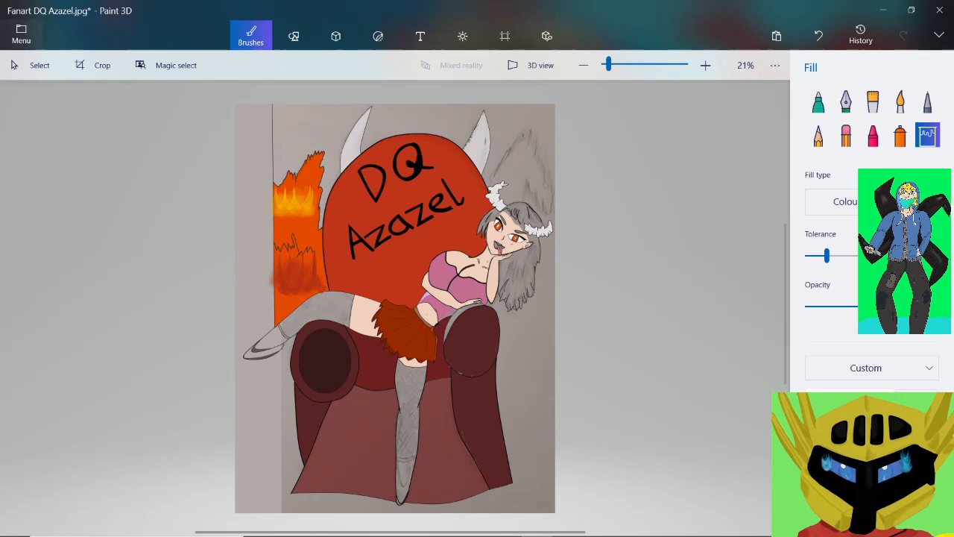
left_click(21, 34)
left_click(40, 162)
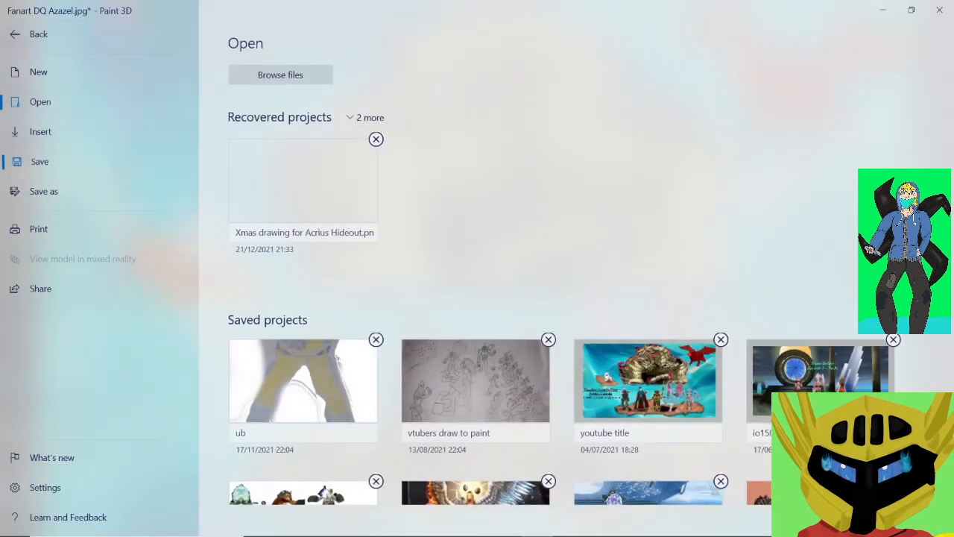